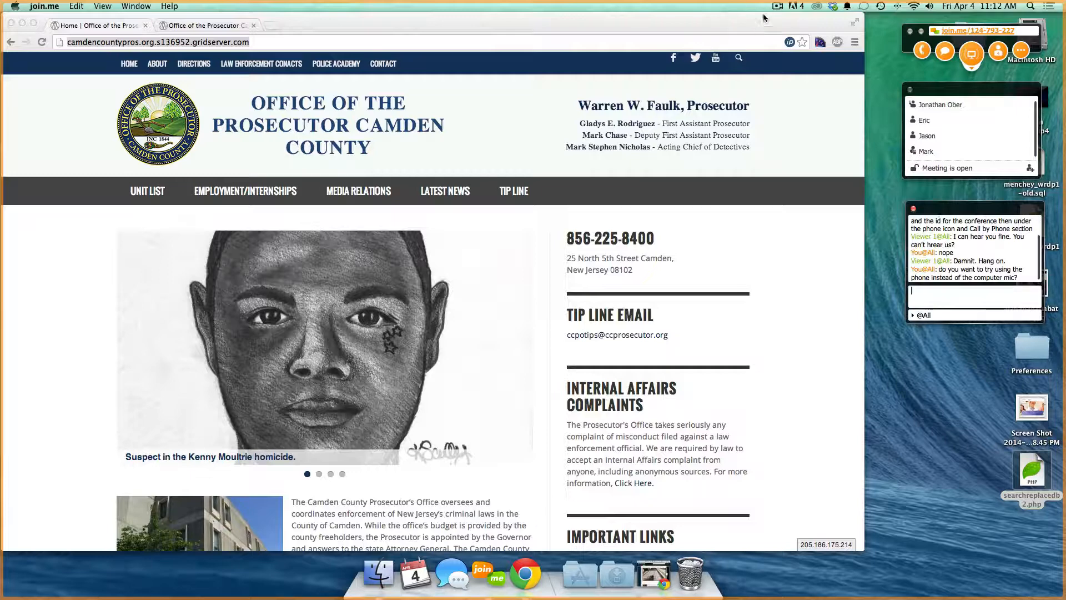
# - Bring Chrome forward and switch to the second tab showing wp-login.php
pyautogui.click(778, 6)
pyautogui.click(779, 6)
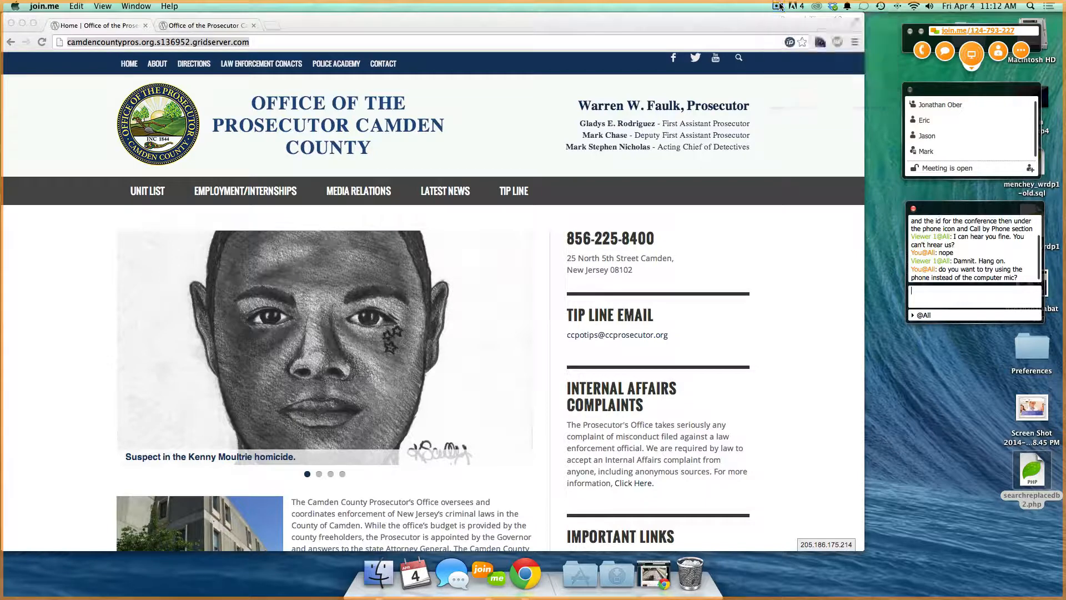
pyautogui.click(780, 6)
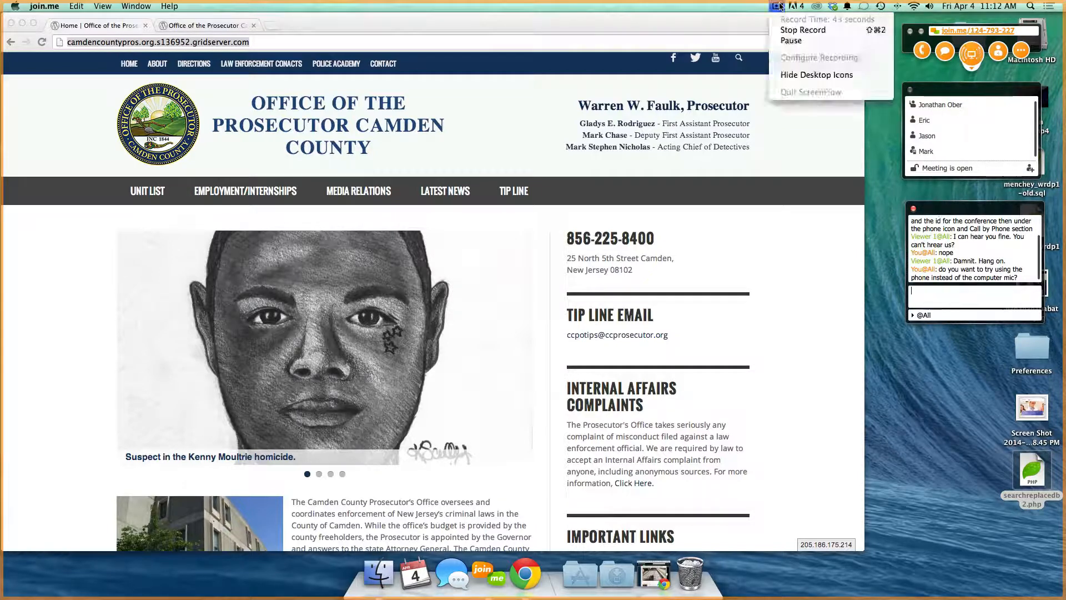
pyautogui.click(783, 39)
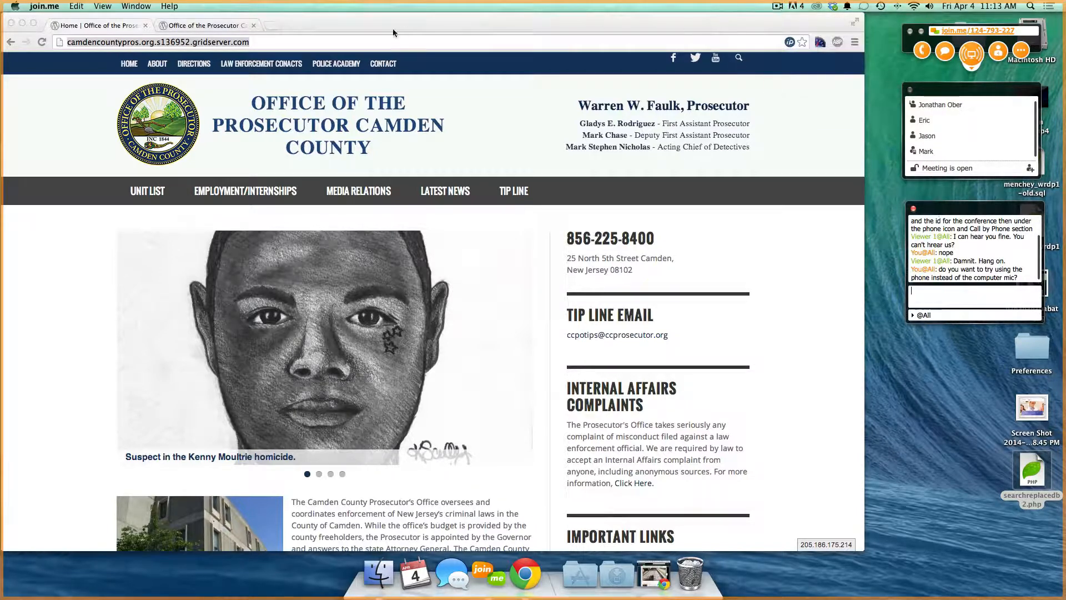
pyautogui.click(70, 25)
pyautogui.click(187, 25)
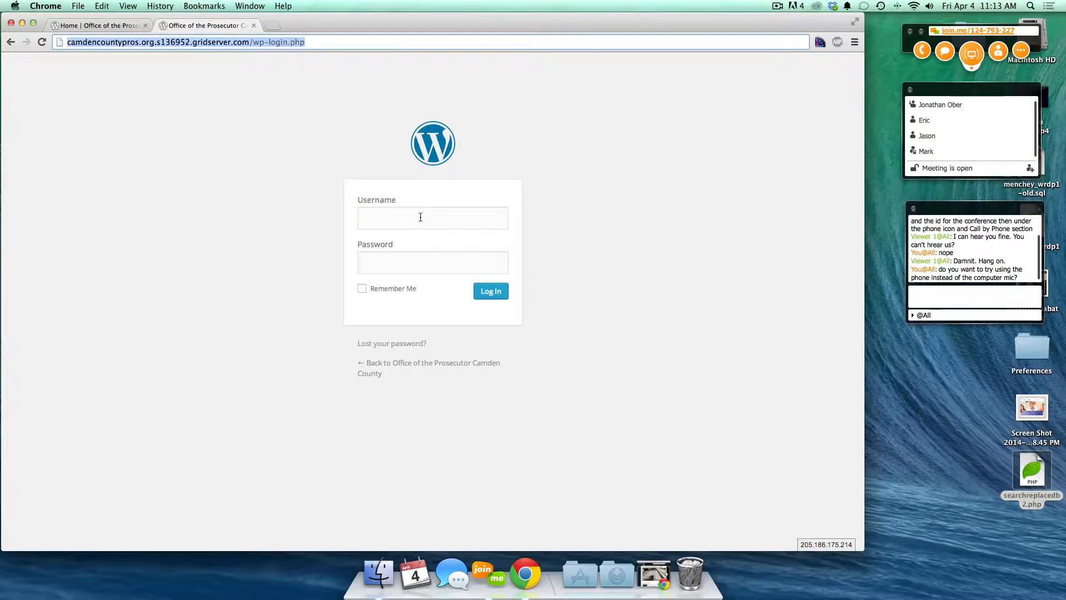
# - Change the address to camdencountypros.org/wp-admin, dropping the gridserver host, and load it
pyautogui.click(388, 223)
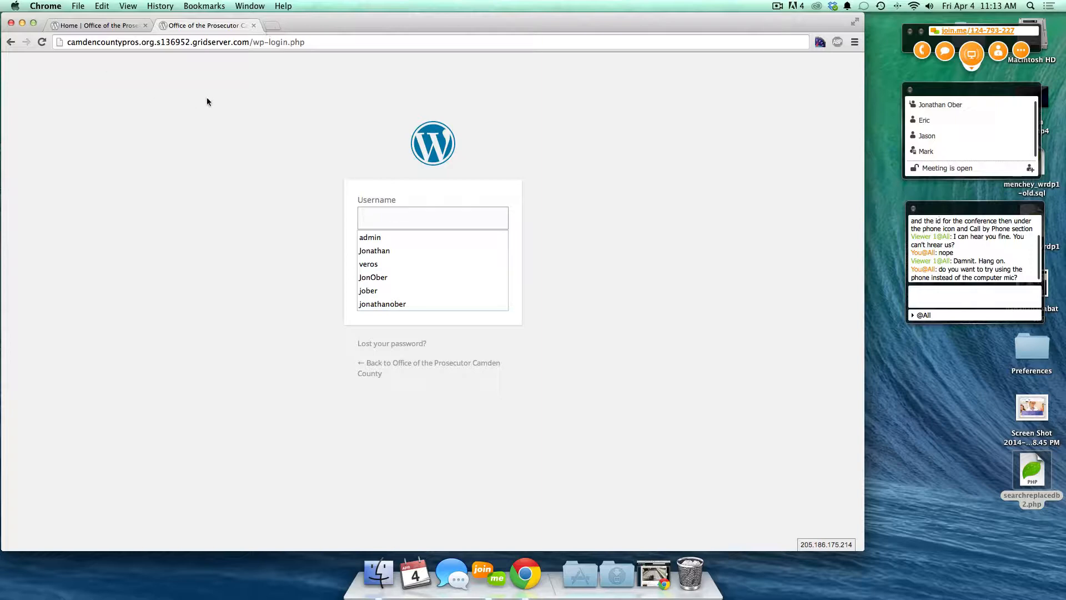
pyautogui.click(98, 47)
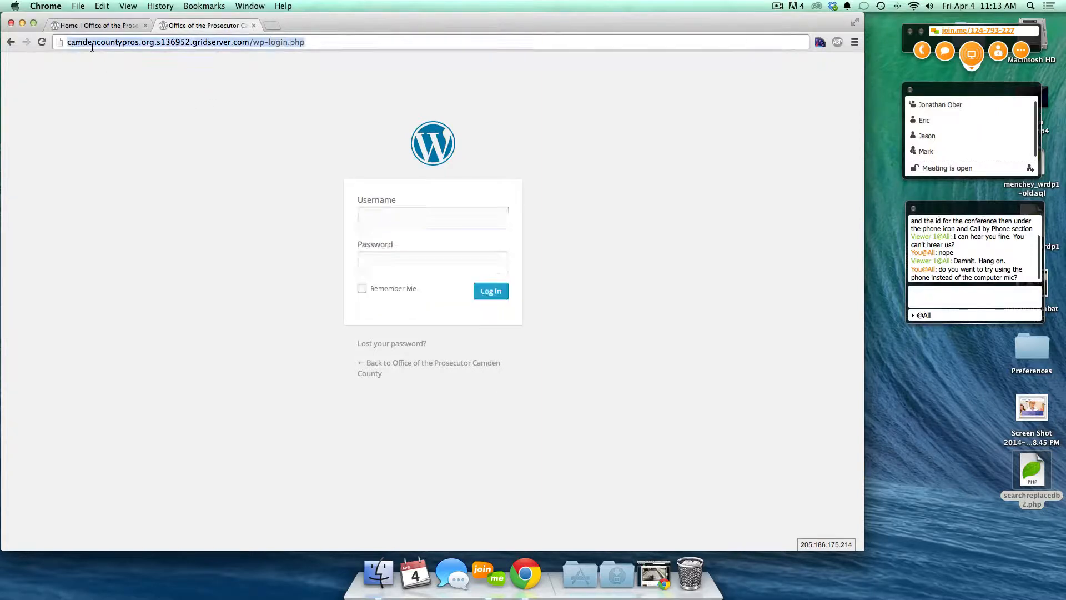
pyautogui.click(154, 43)
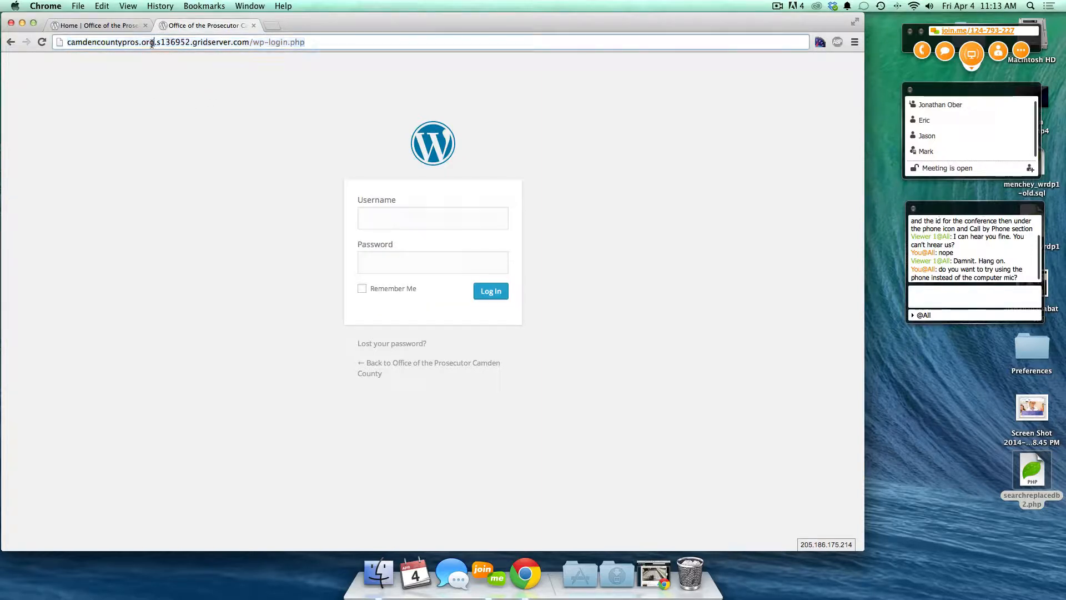
pyautogui.moveTo(249, 42); pyautogui.dragTo(154, 41)
pyautogui.press('BackSpace')
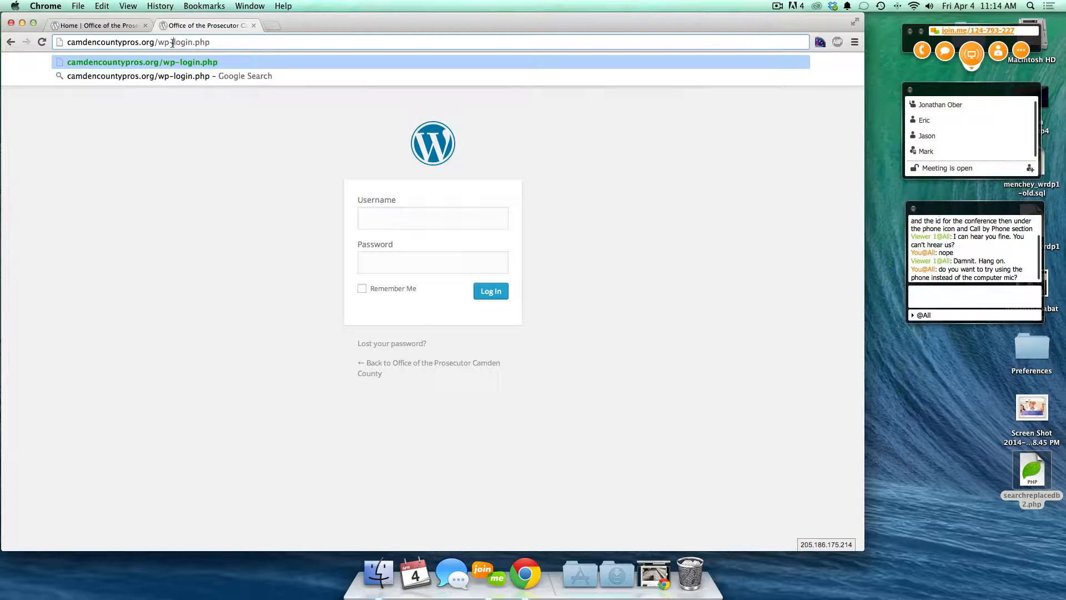
pyautogui.moveTo(173, 43); pyautogui.dragTo(230, 45)
pyautogui.write('admin')
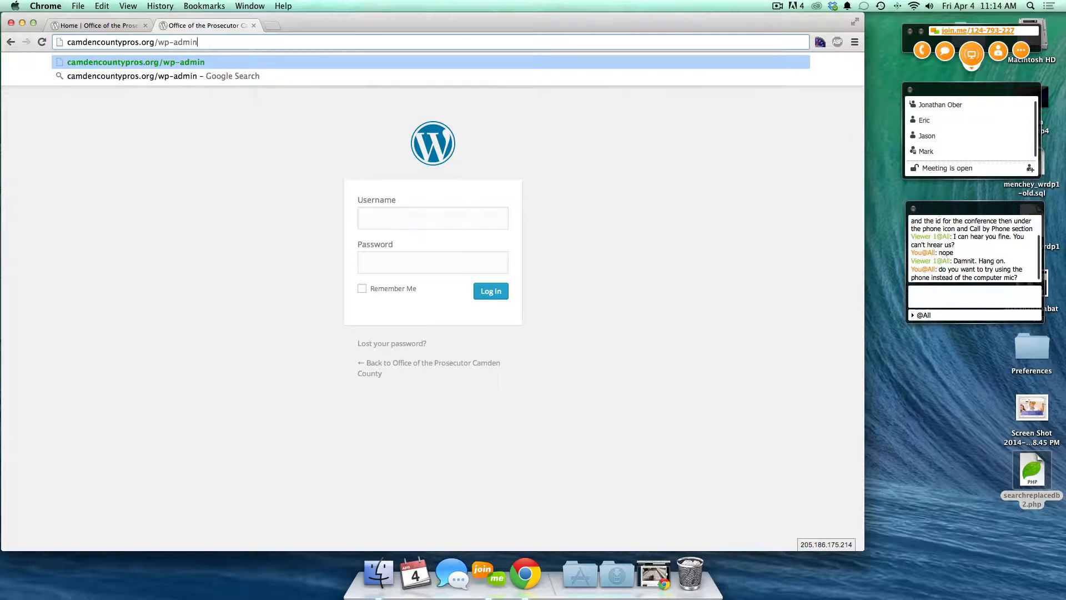
pyautogui.press('Return')
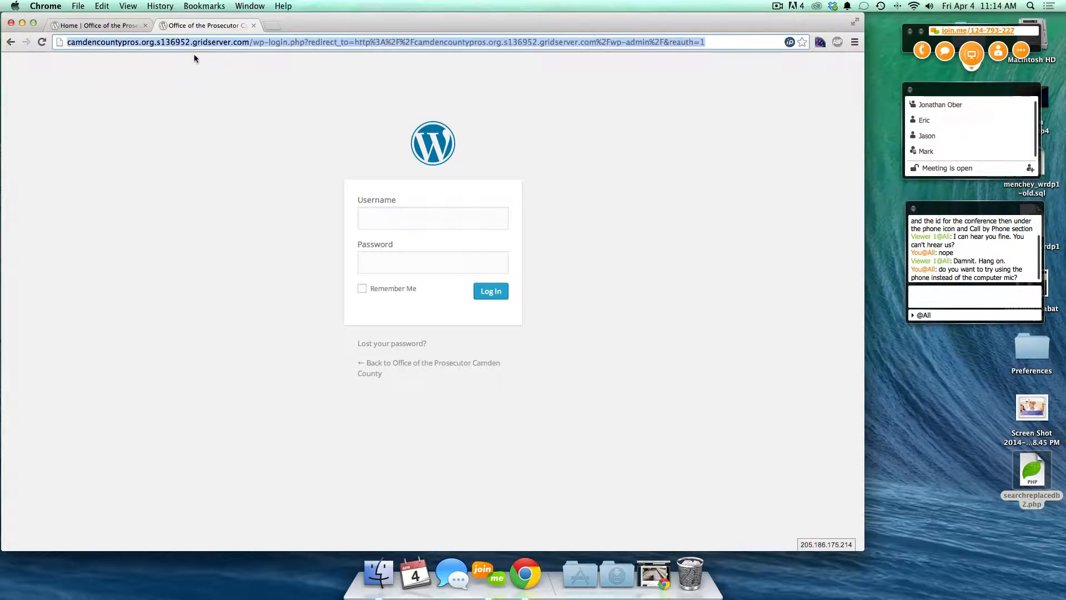
# - Enter the username and the account password in the login form
pyautogui.click(430, 225)
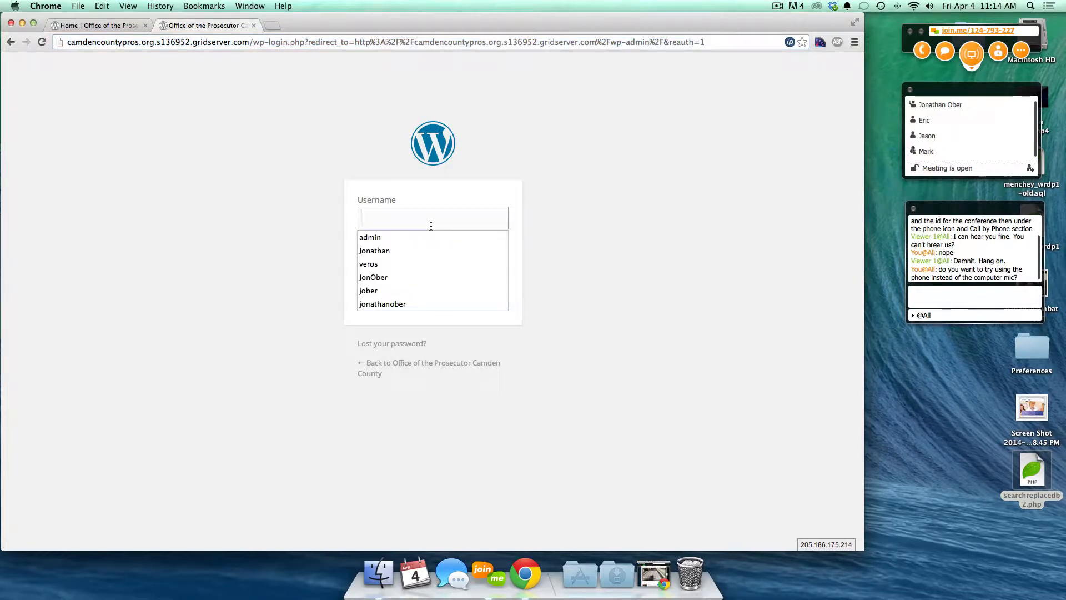
pyautogui.write('jonathan')
pyautogui.press('Tab')
pyautogui.write('••••••')
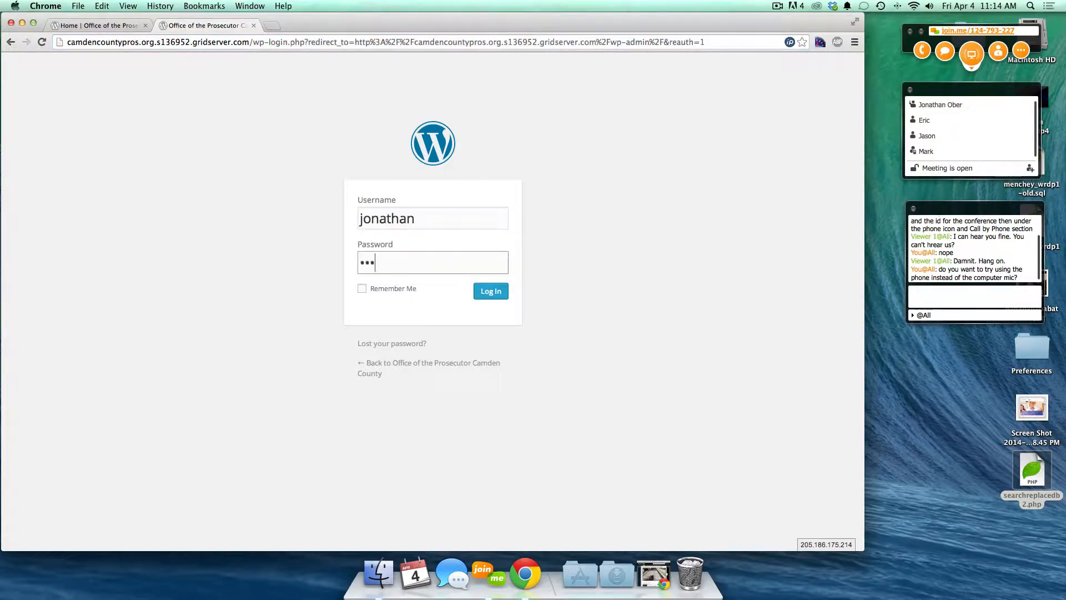
pyautogui.write('•••••')
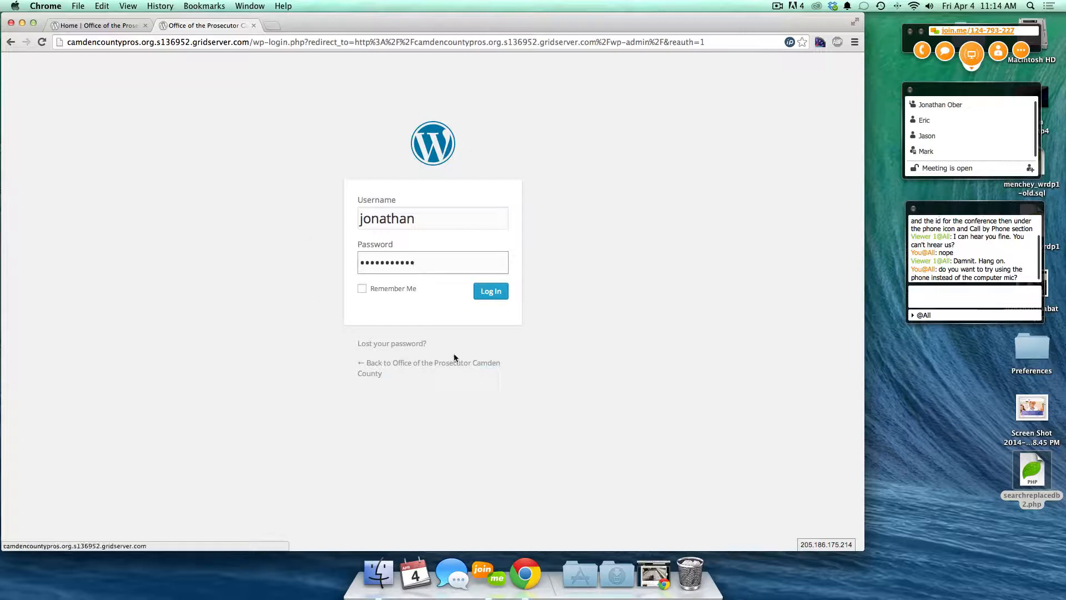
# - Tick Remember Me after viewing and closing the Lost your password? page
pyautogui.click(361, 289)
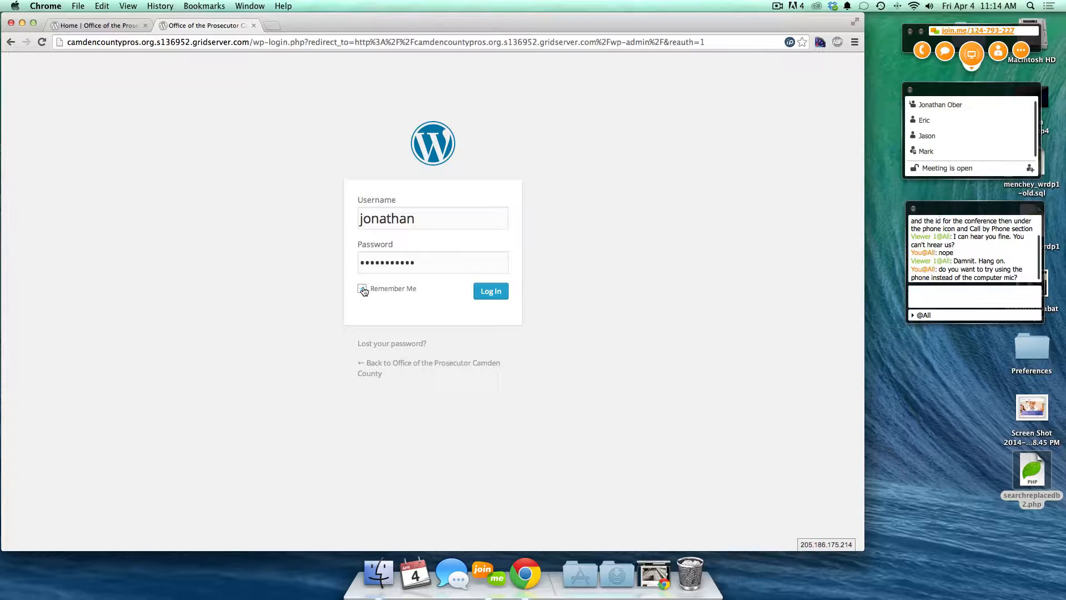
pyautogui.click(363, 289)
pyautogui.keyDown('super'); pyautogui.click(409, 347); pyautogui.keyUp('super')
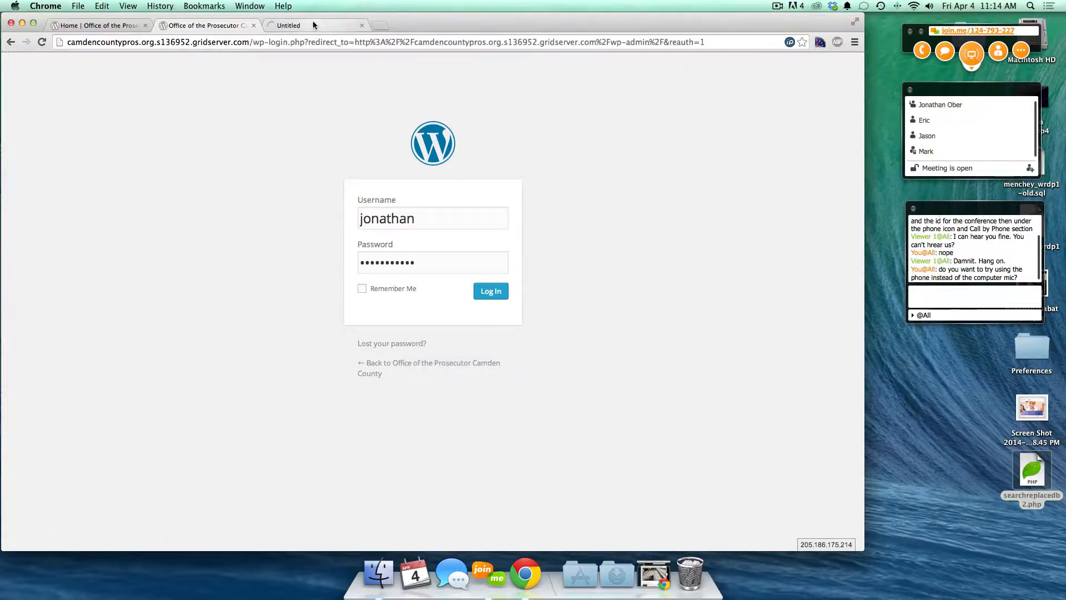
pyautogui.click(312, 21)
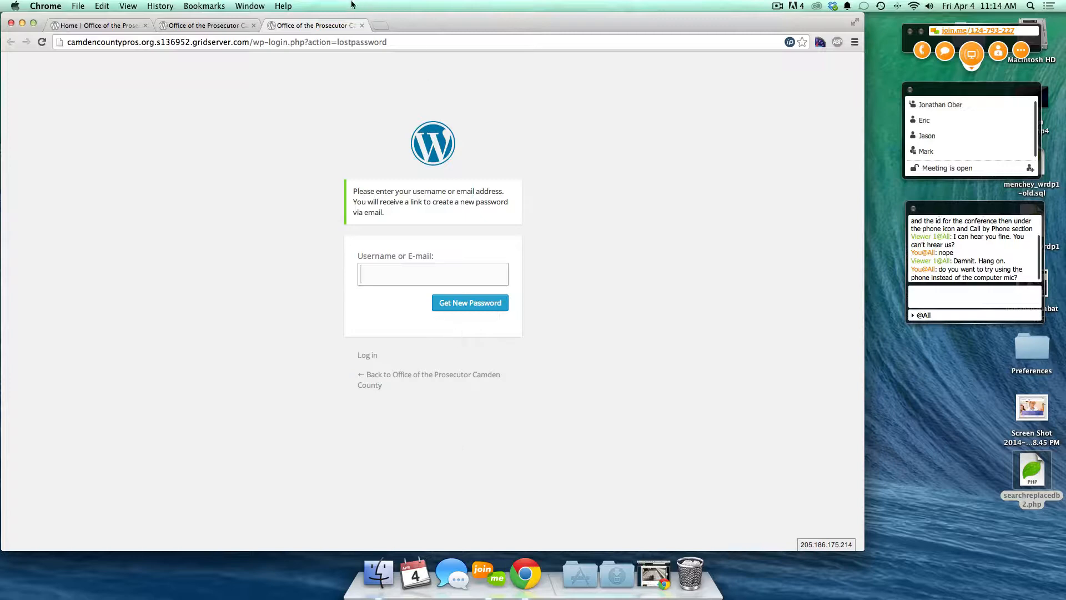
pyautogui.click(362, 26)
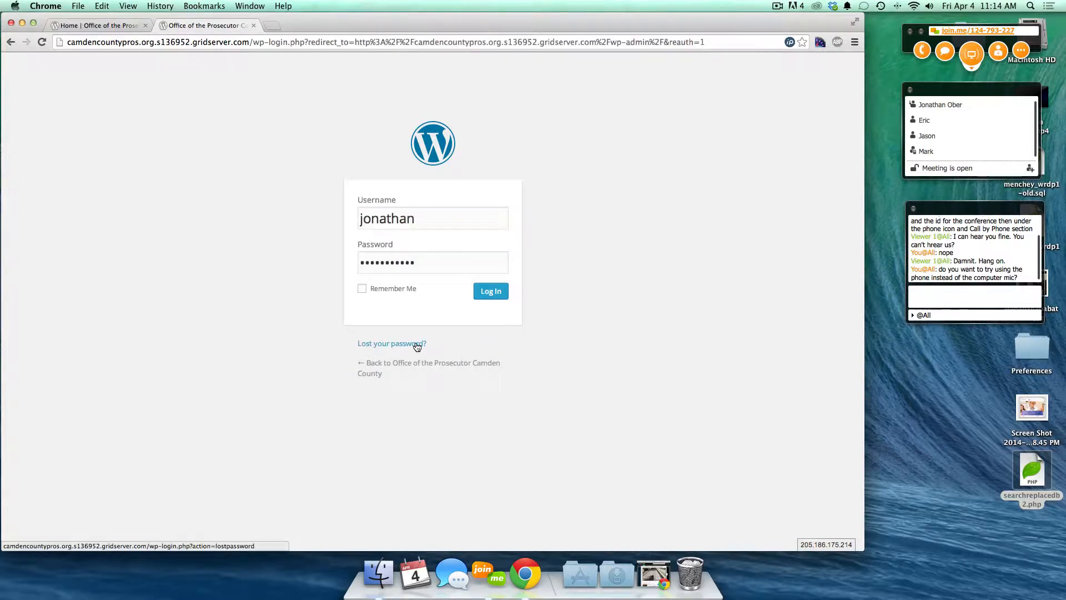
pyautogui.click(363, 290)
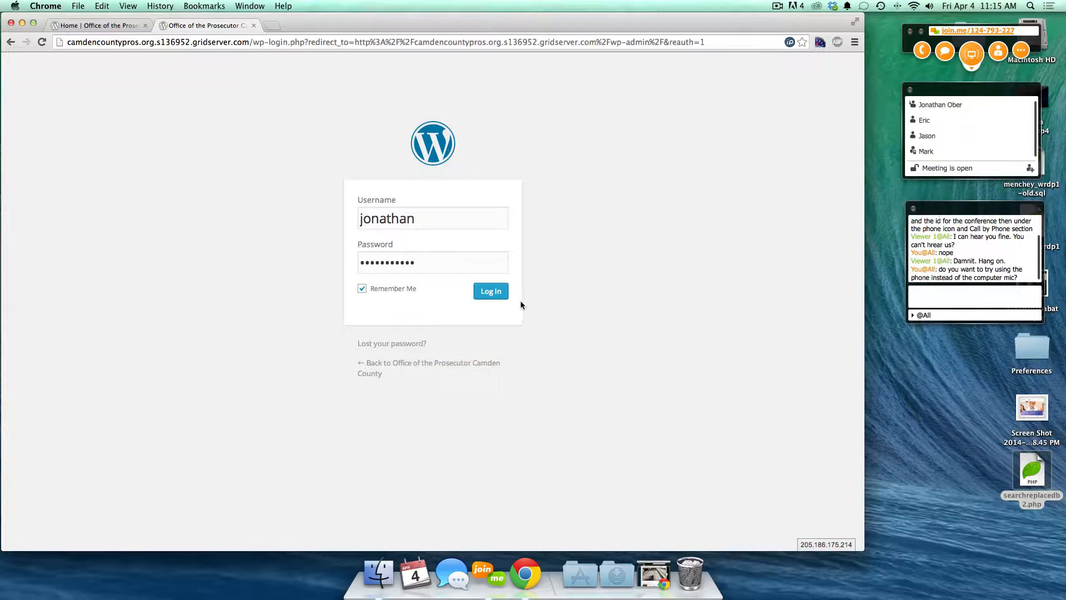
# - Submit the login form and wait for the wp-admin Dashboard to load
pyautogui.click(483, 292)
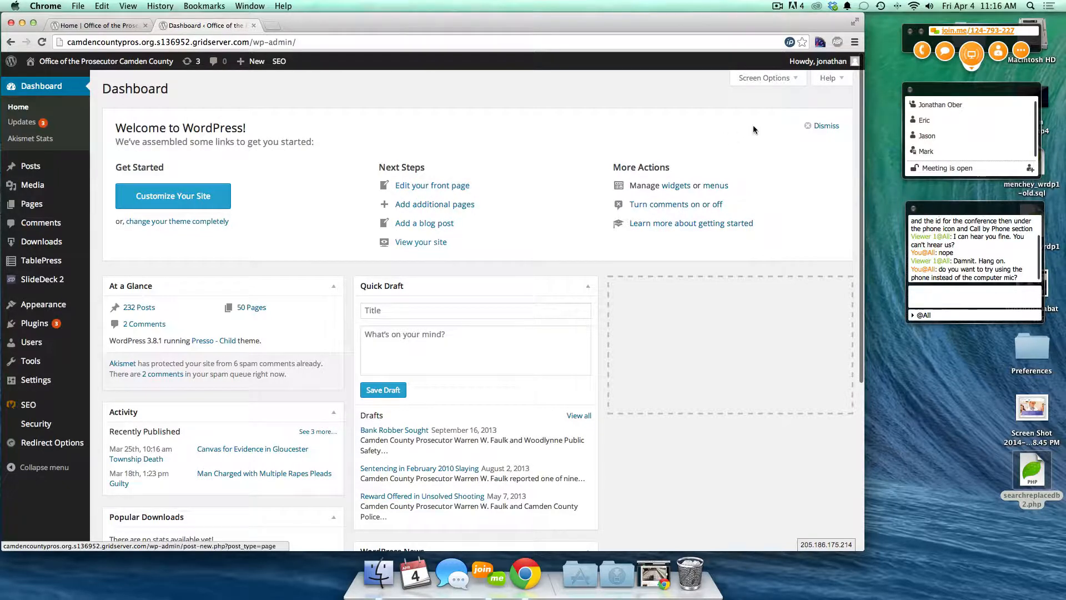
# - Dismiss the Welcome panel and re-expand At a Glance, Activity and Popular Downloads after collapsing them
pyautogui.click(815, 130)
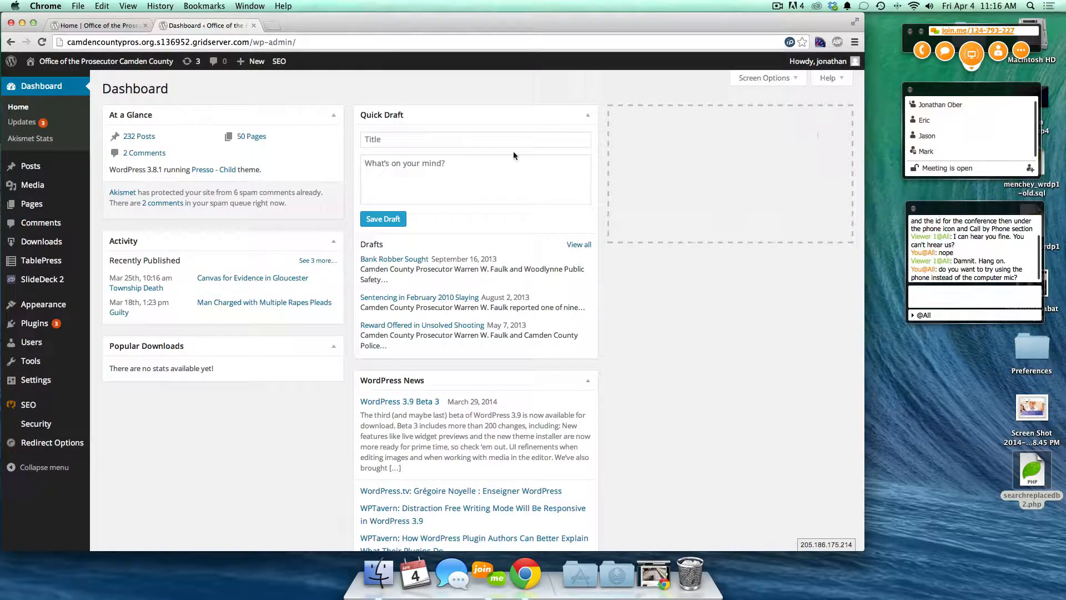
pyautogui.click(333, 117)
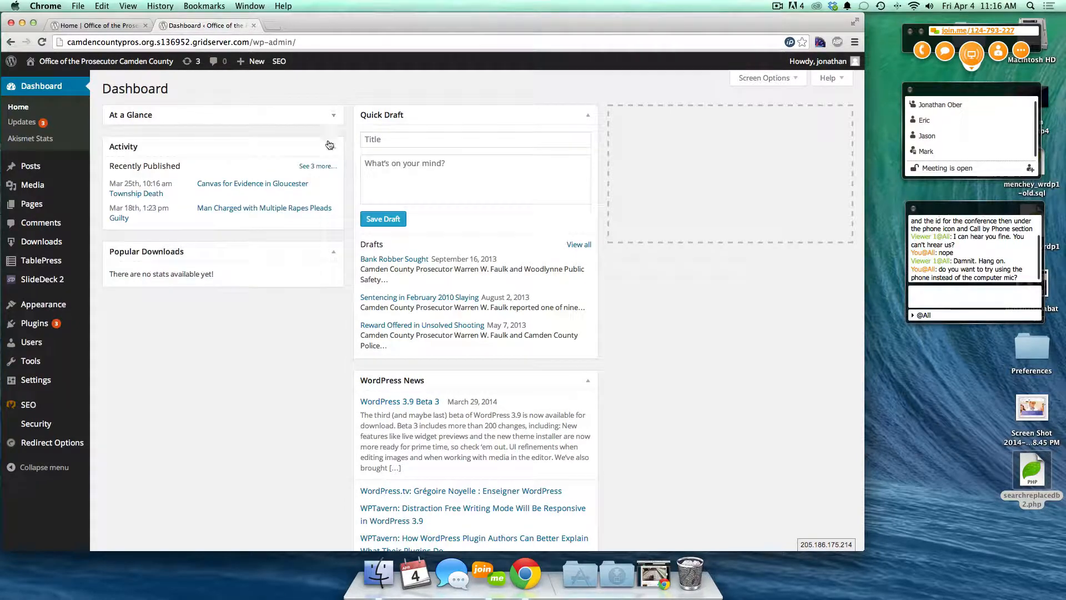
pyautogui.click(331, 153)
pyautogui.click(332, 181)
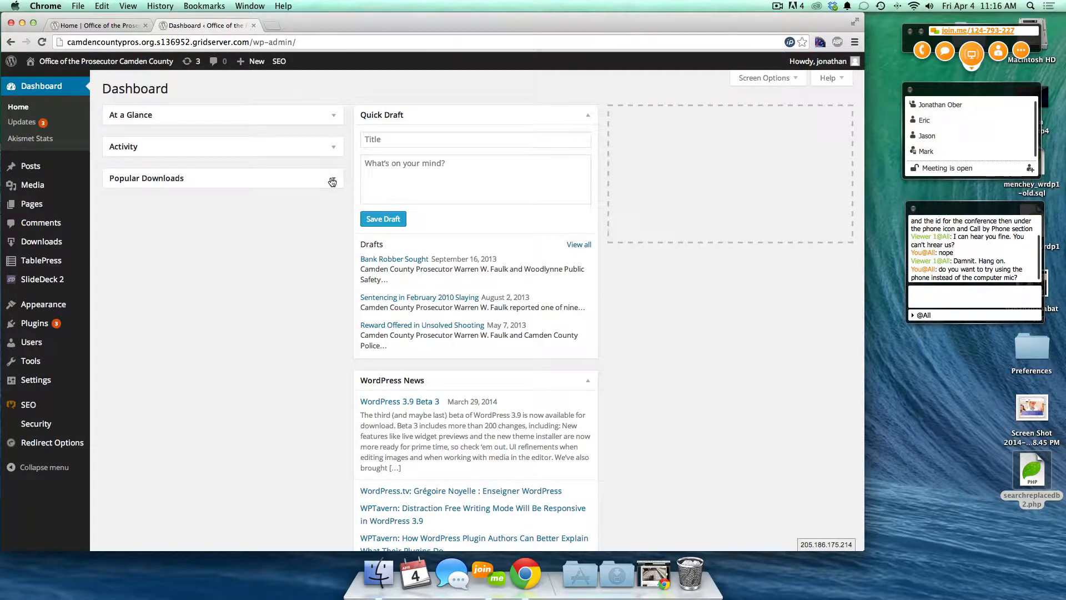
pyautogui.click(332, 181)
pyautogui.click(331, 154)
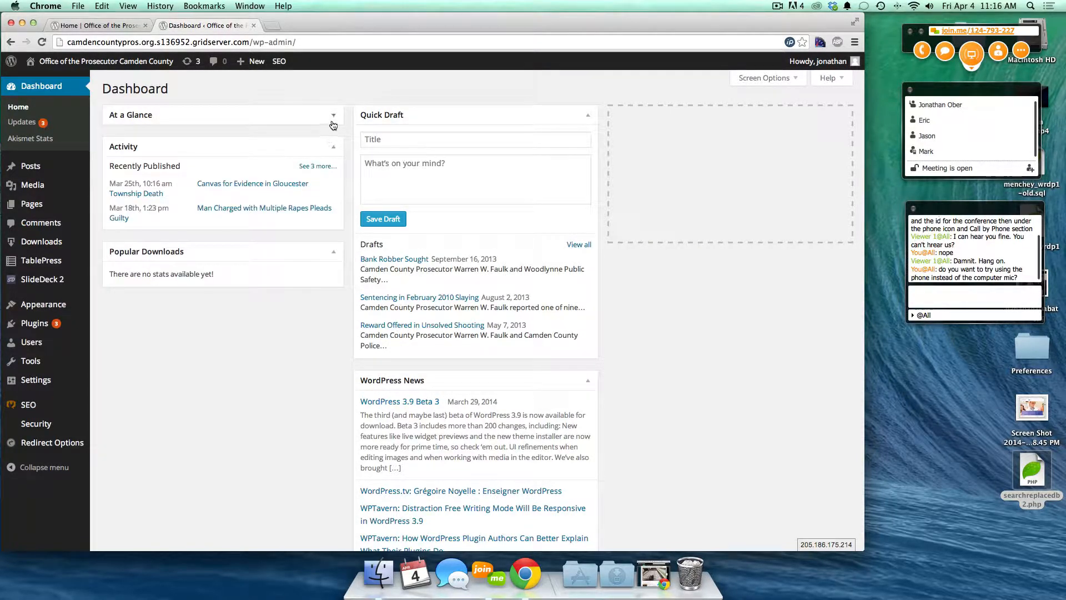
pyautogui.click(333, 124)
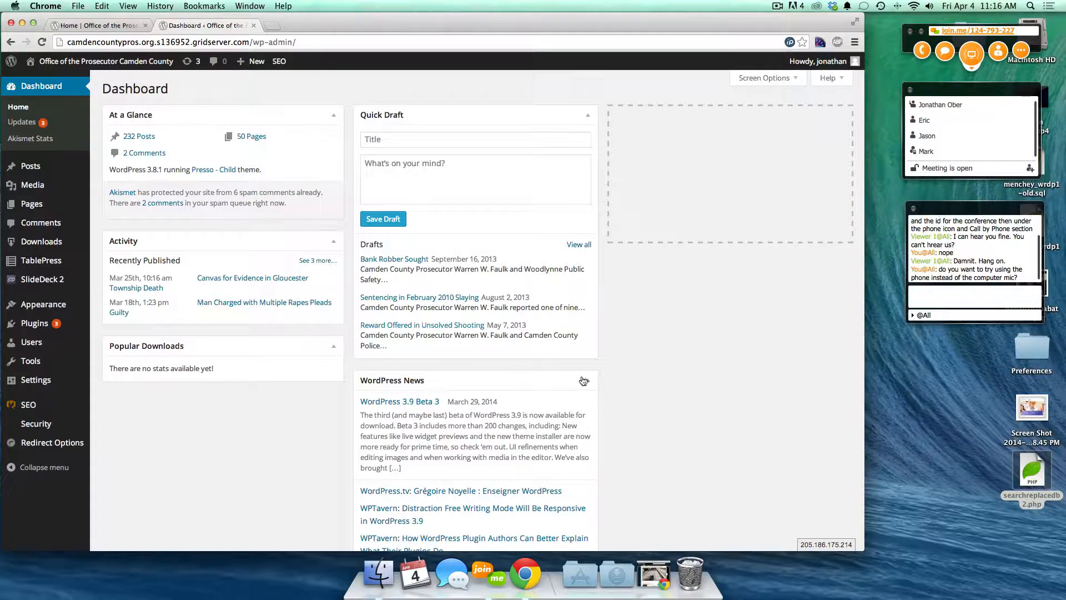
# - Restore the browser window to full size and scroll through the Dashboard
pyautogui.hotkey('ctrl', 'Up')
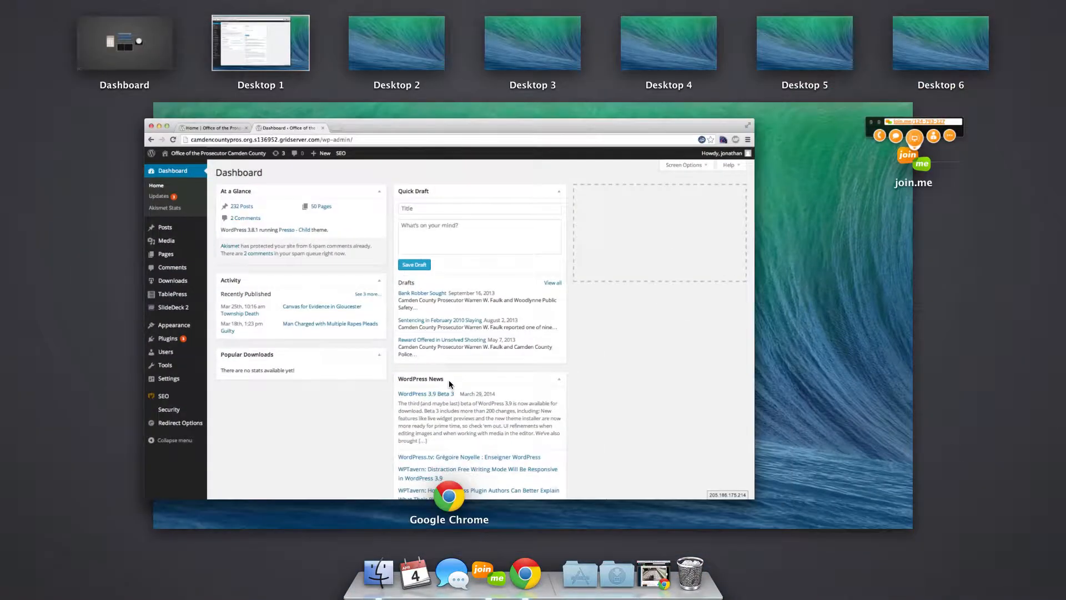
pyautogui.click(638, 379)
pyautogui.scroll(-1, 440, 419)
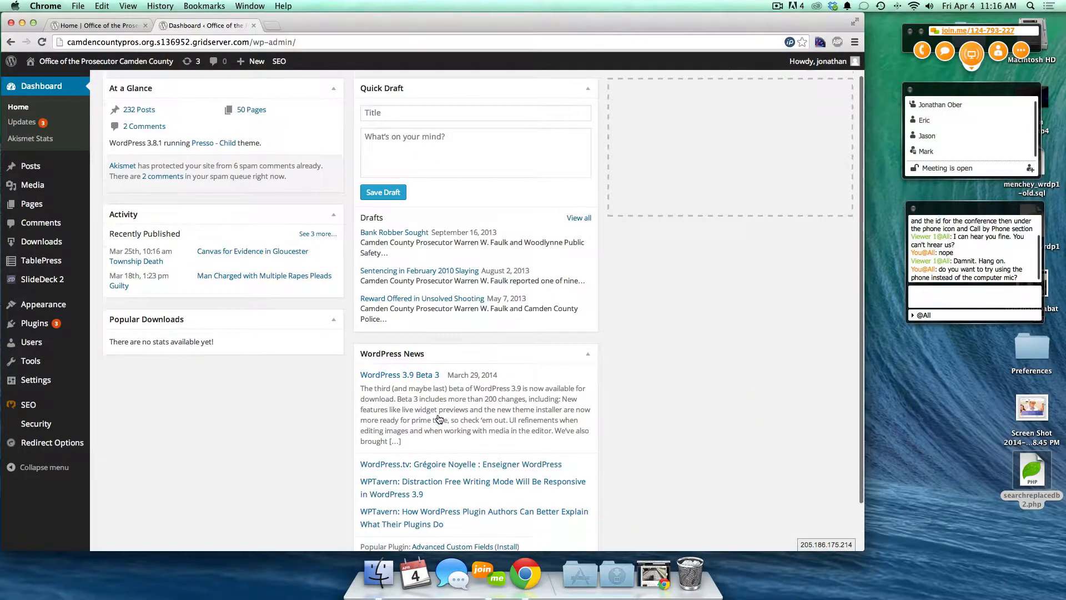
pyautogui.scroll(-2, 439, 419)
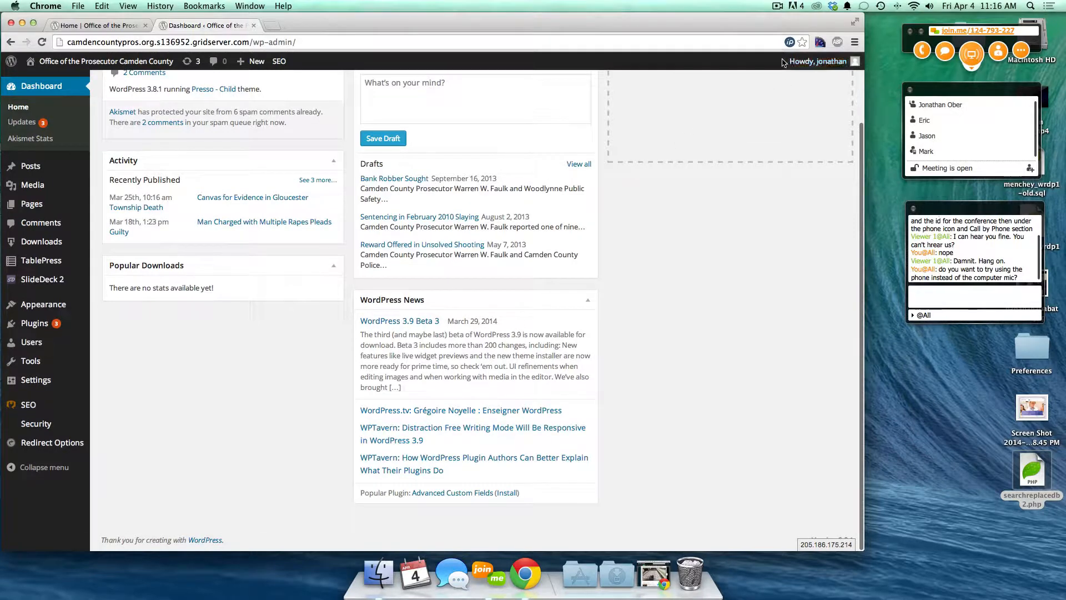
pyautogui.scroll(3, 786, 91)
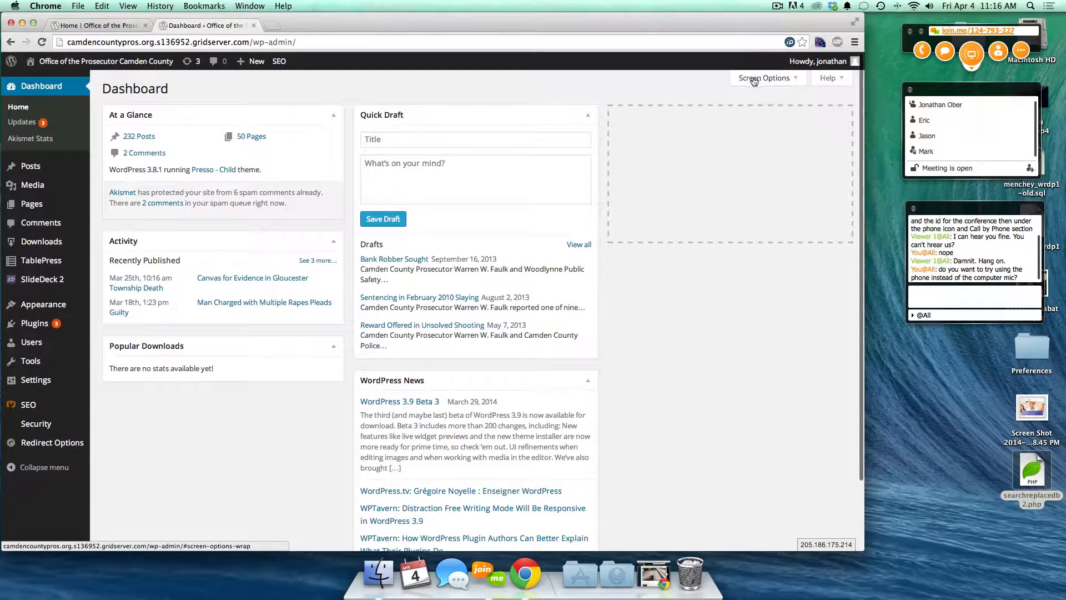
# - In Screen Options, uncheck WordPress News and leave Welcome unchecked after previewing it
pyautogui.click(788, 79)
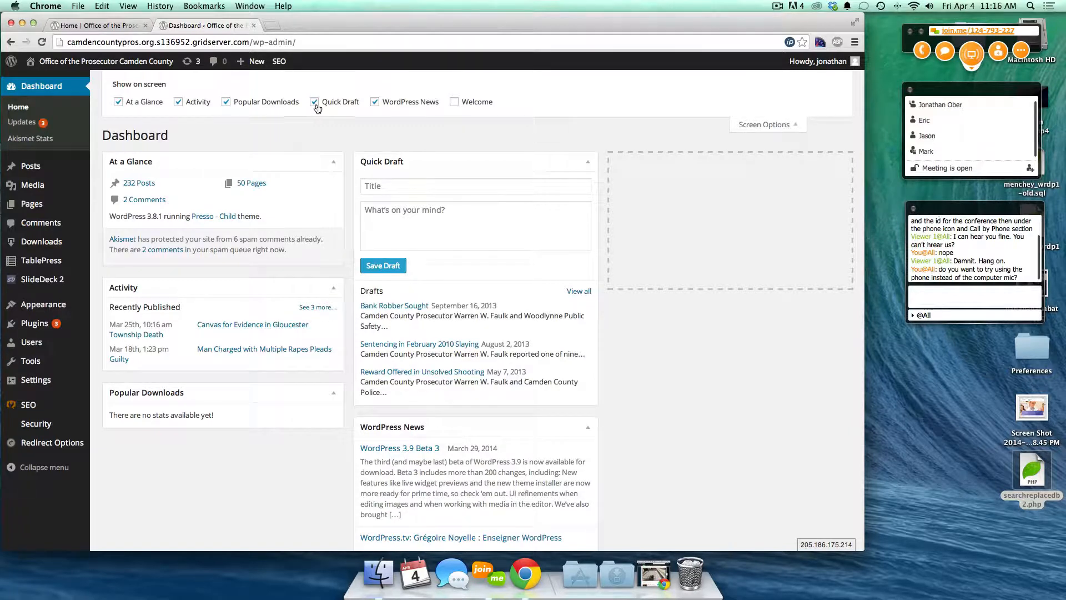
pyautogui.click(393, 109)
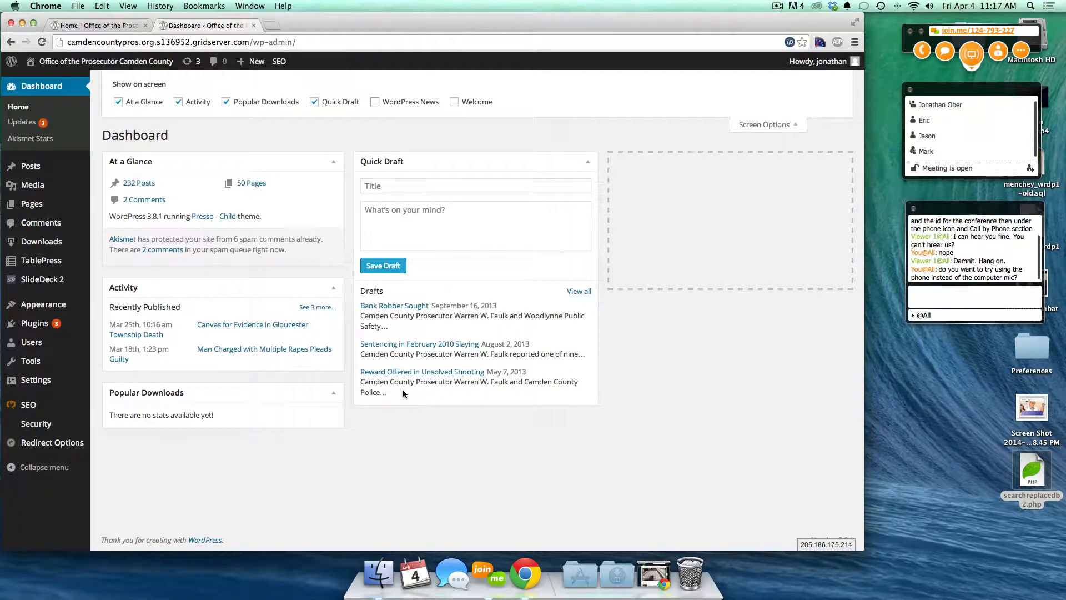
pyautogui.click(457, 102)
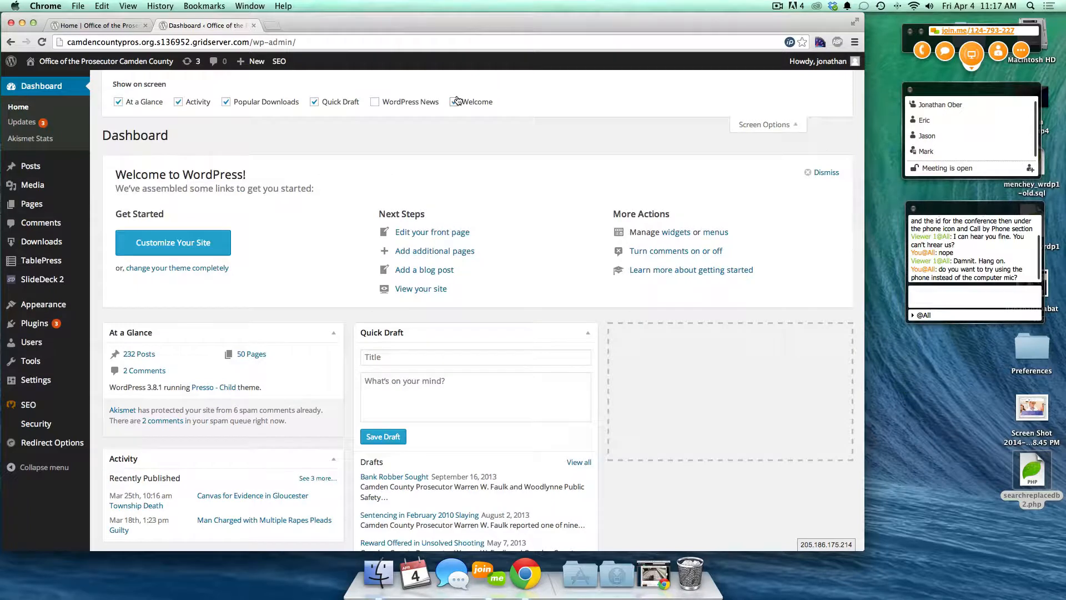
pyautogui.click(457, 101)
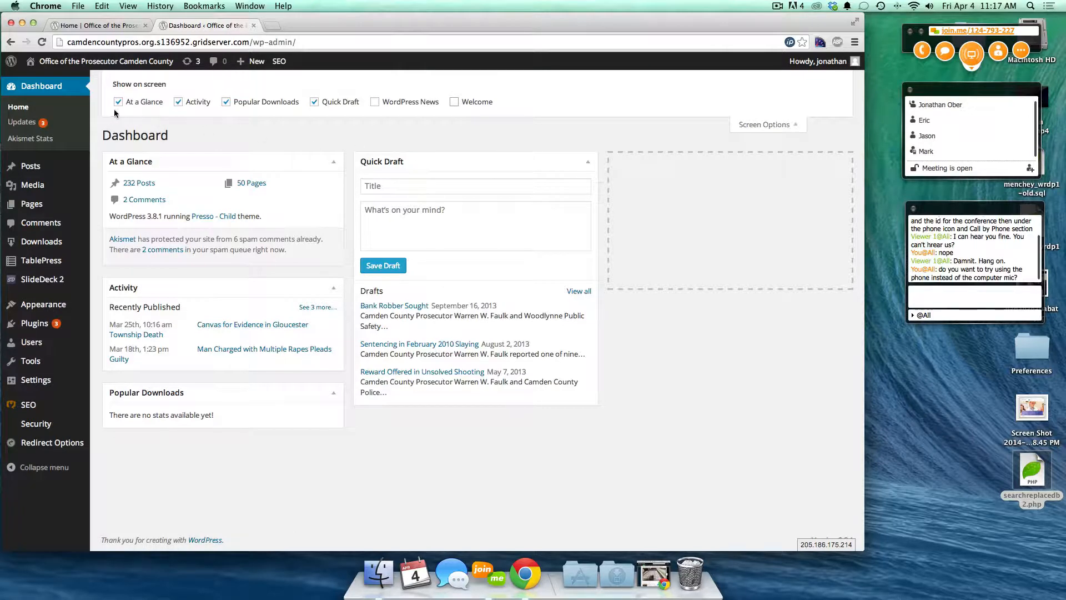
# - Collapse Screen Options and review the Posts, Media and Downloads sidebar menus
pyautogui.click(745, 126)
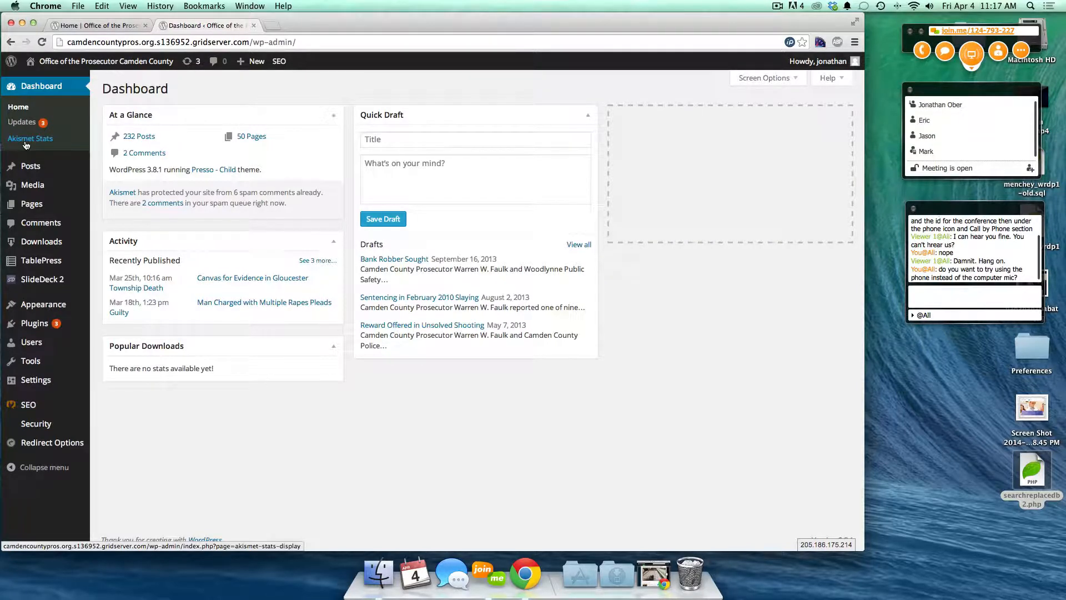
pyautogui.moveTo(36, 168)
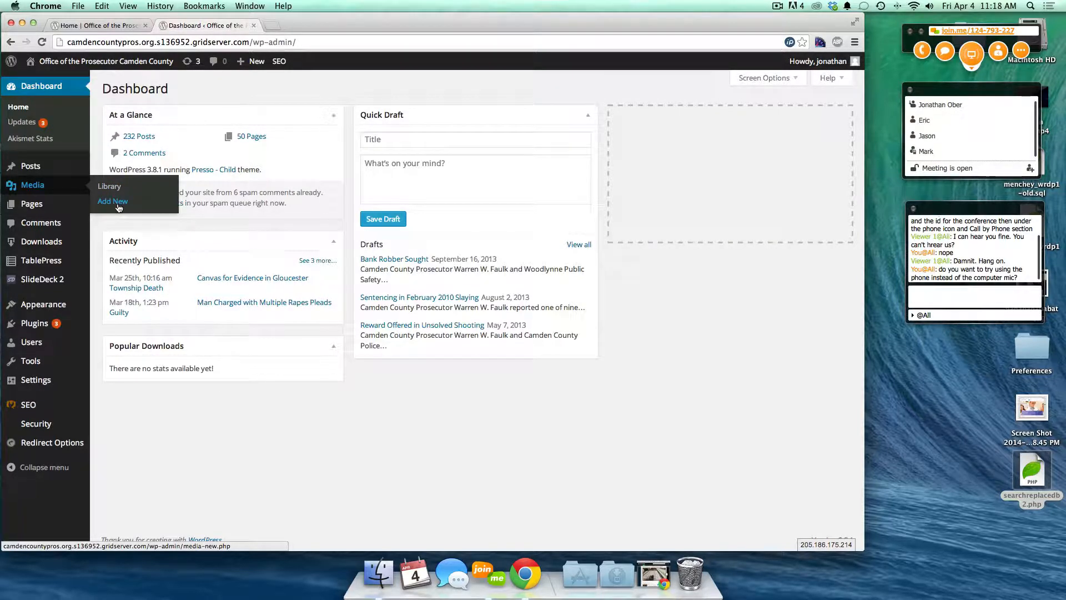
pyautogui.moveTo(34, 205)
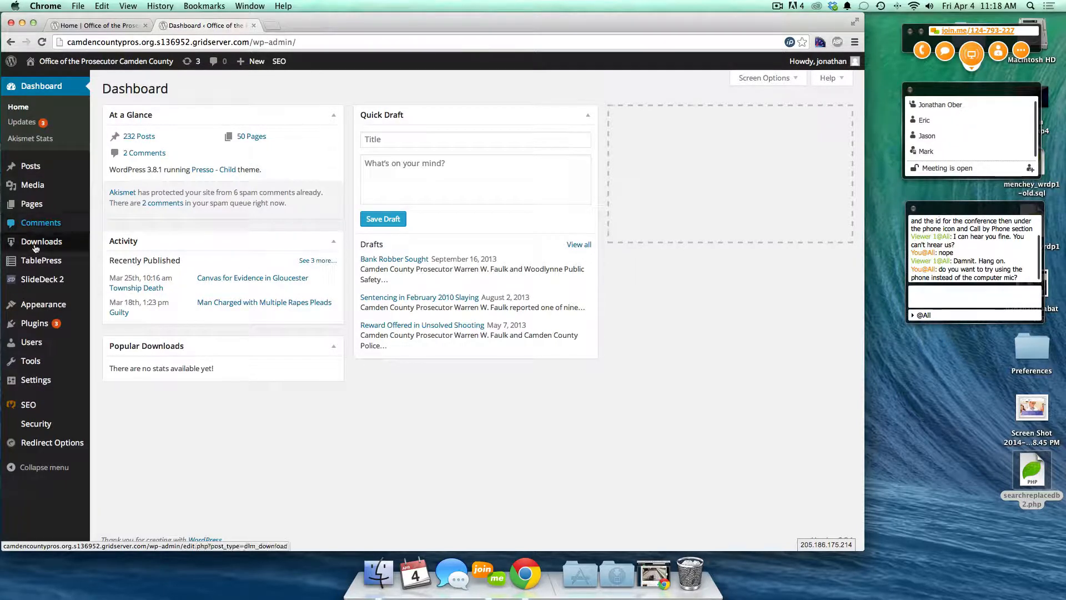
pyautogui.moveTo(42, 247)
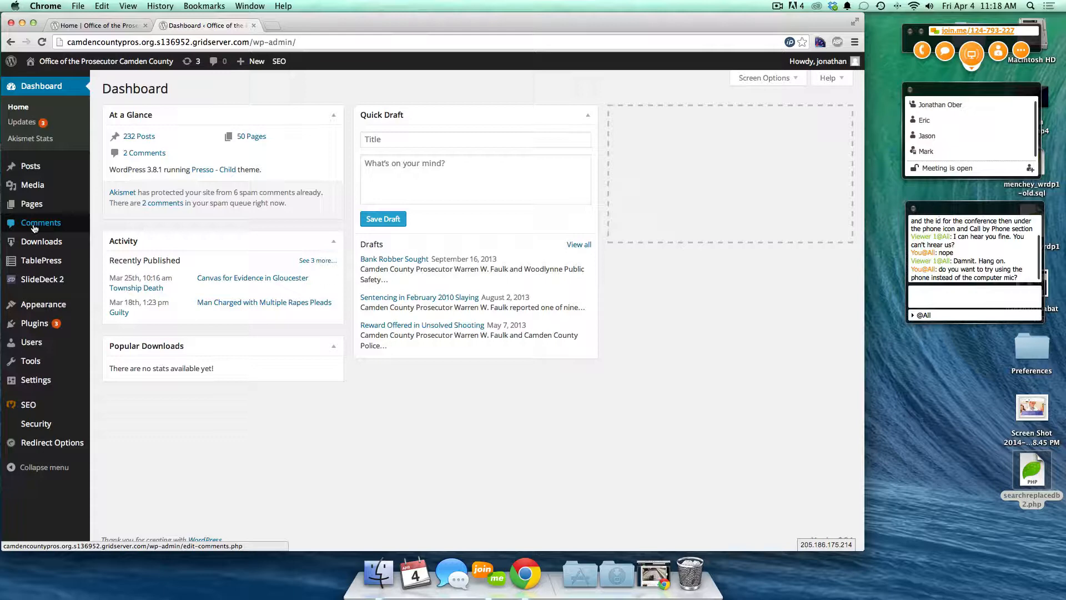
# - On the public site, open the 'Man Charged with Multiple Rapes Pleads Guilty' post and read it
pyautogui.click(92, 25)
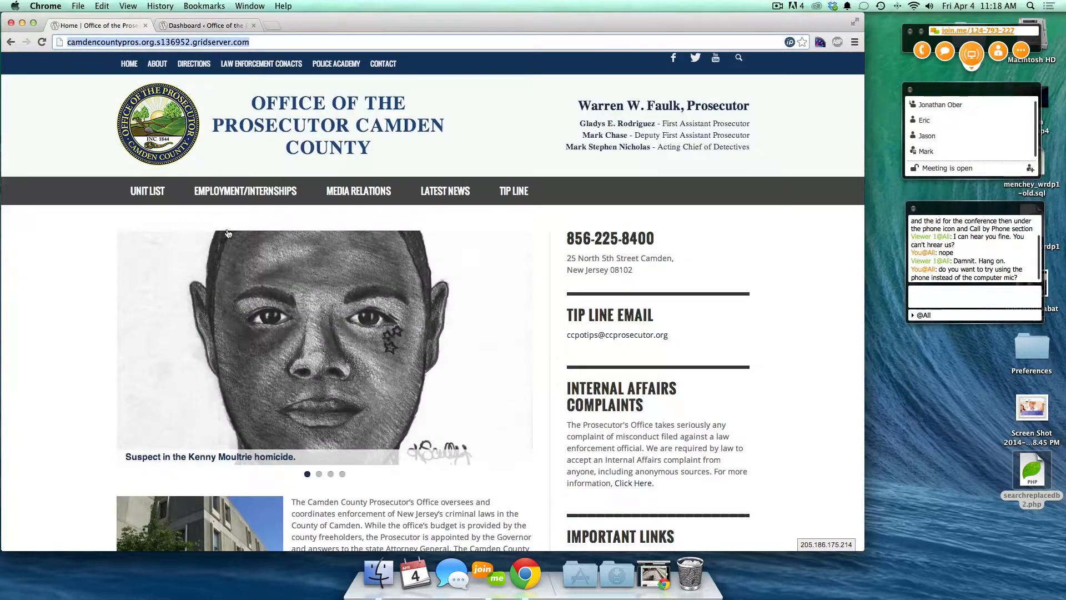
pyautogui.scroll(-10, 25, 369)
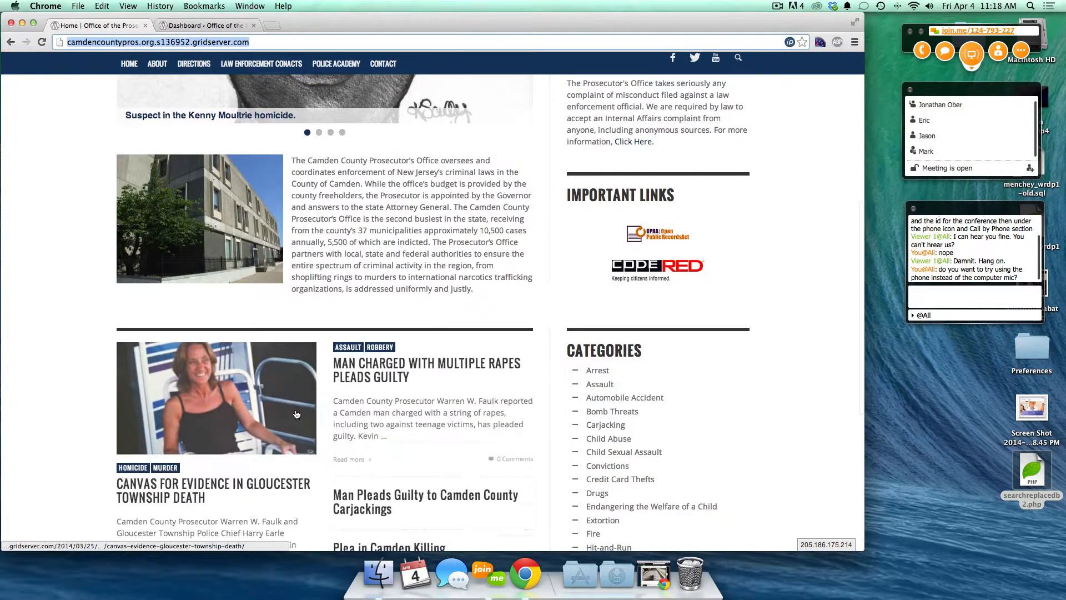
pyautogui.click(380, 368)
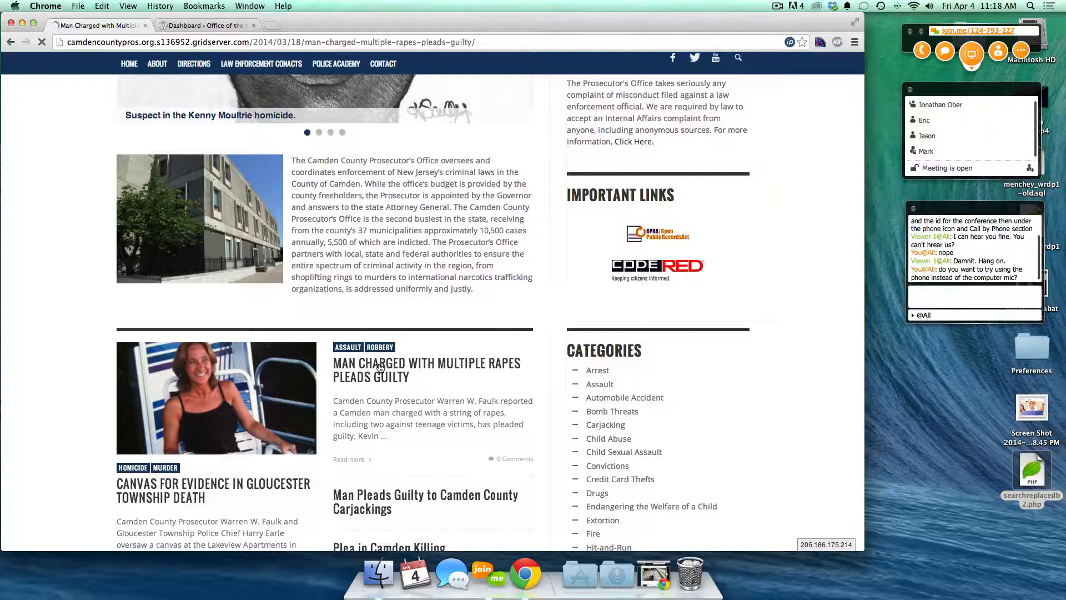
pyautogui.scroll(-15, 380, 368)
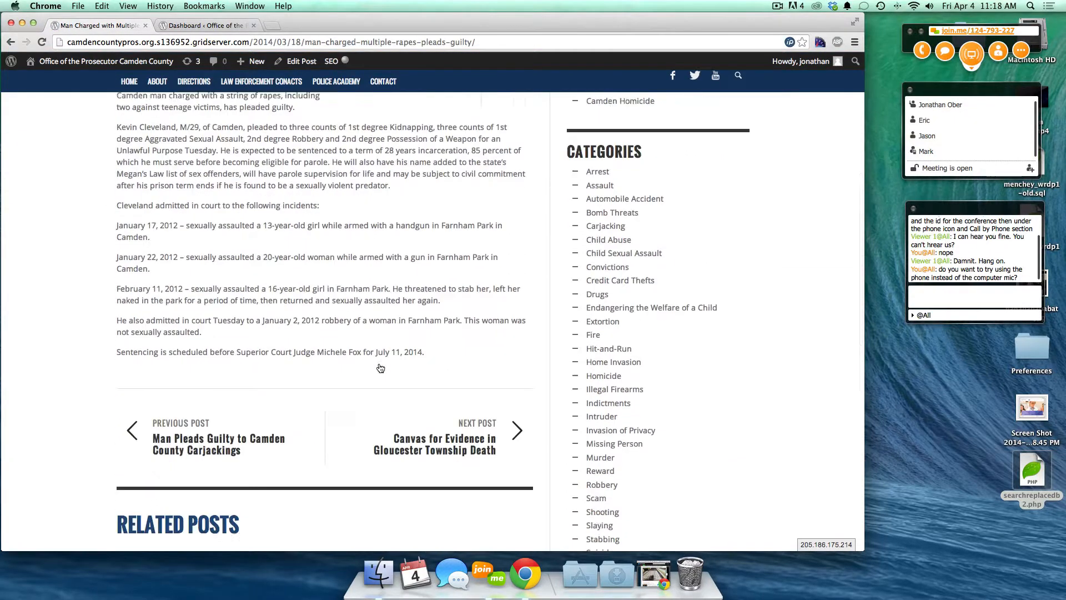
pyautogui.scroll(-5, 358, 461)
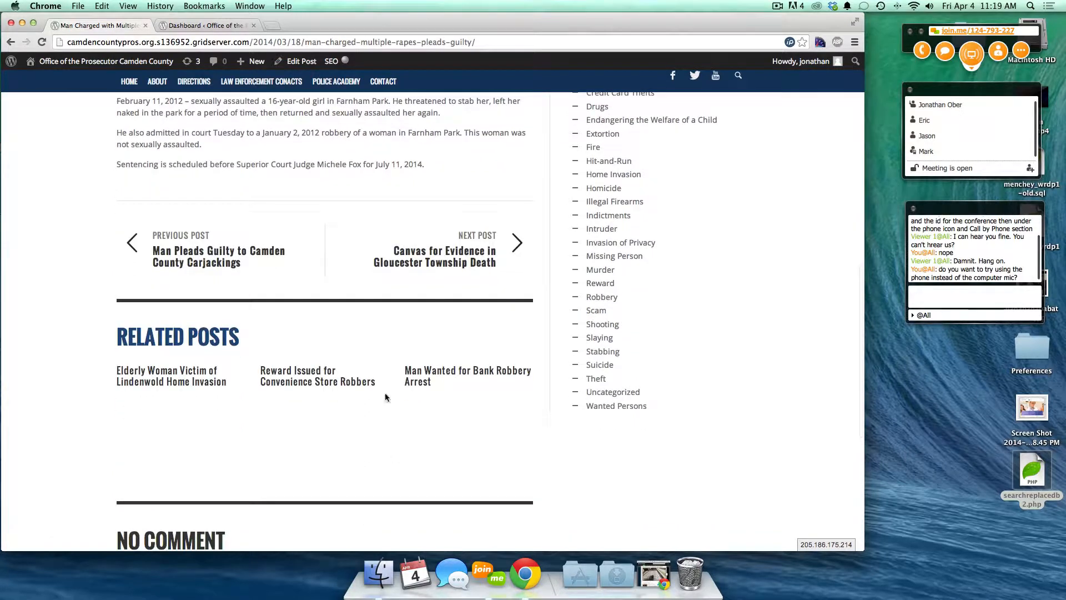
pyautogui.scroll(-7, 286, 392)
pyautogui.scroll(-3, 235, 402)
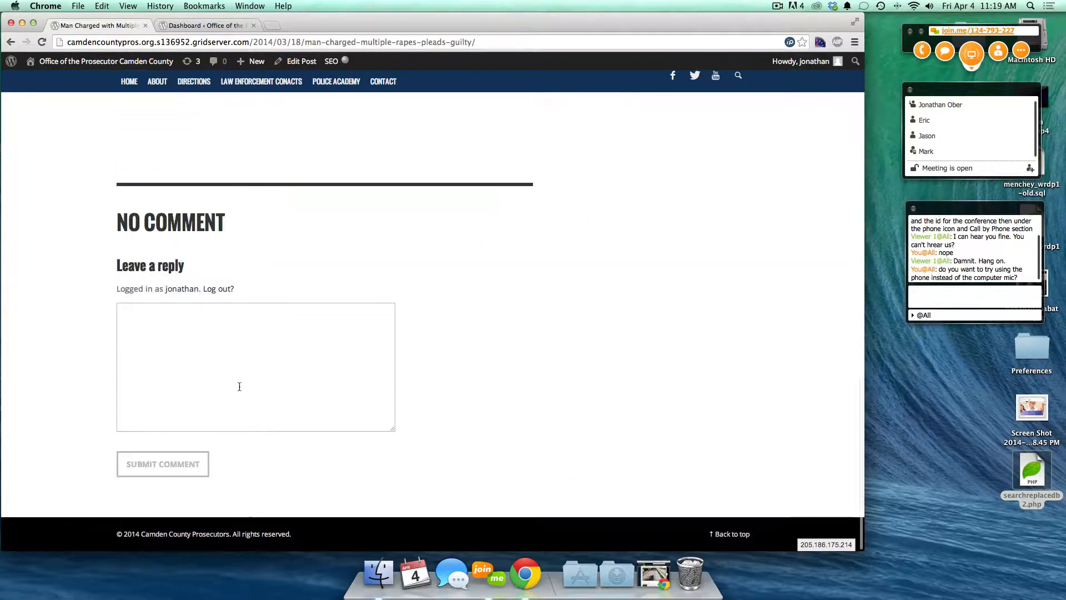
# - Try the post's reply comment box, then return to the site's HOME page
pyautogui.click(144, 313)
pyautogui.scroll(5, 358, 234)
pyautogui.scroll(7, 358, 238)
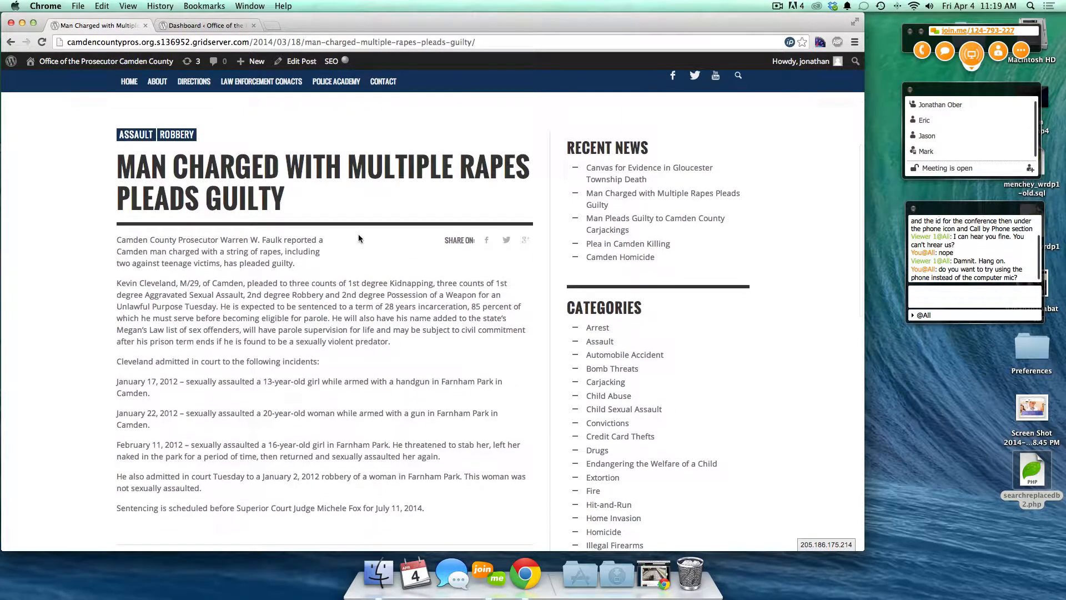
pyautogui.scroll(3, 313, 303)
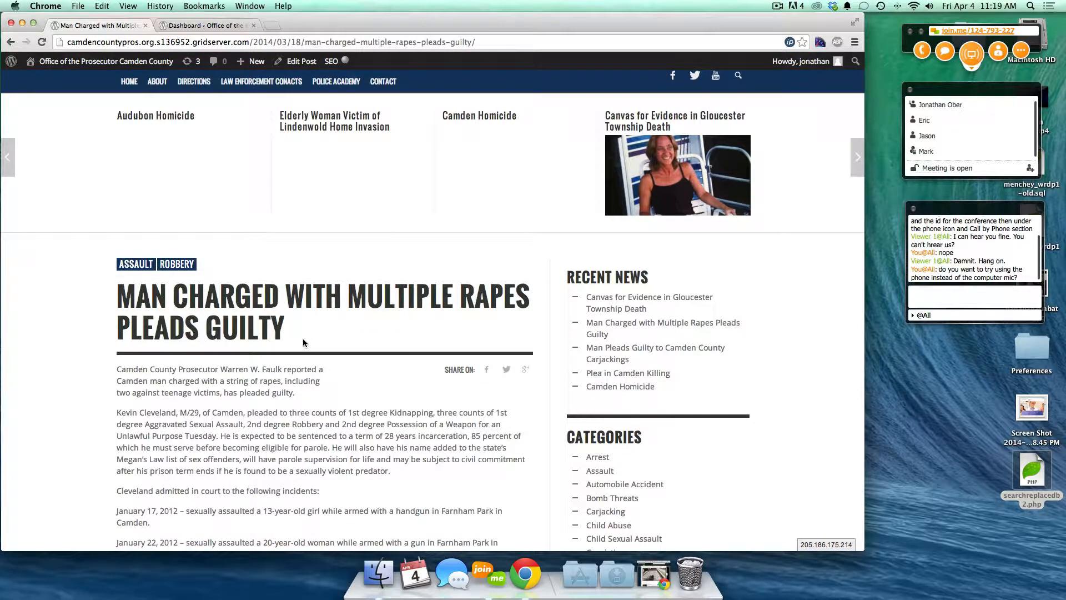
pyautogui.scroll(-5, 303, 342)
pyautogui.scroll(-5, 303, 339)
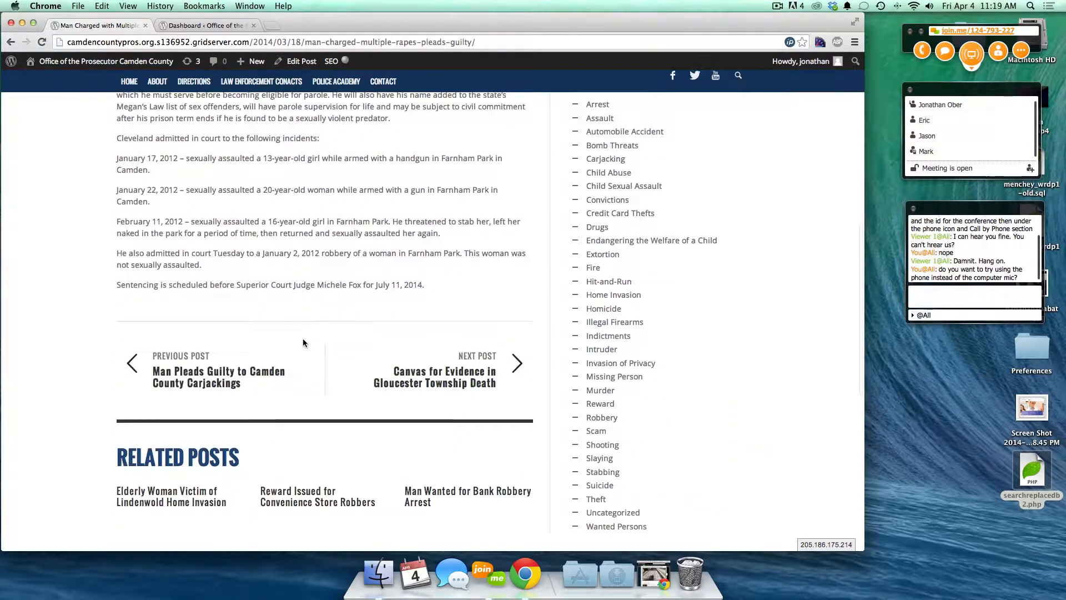
pyautogui.scroll(-5, 239, 445)
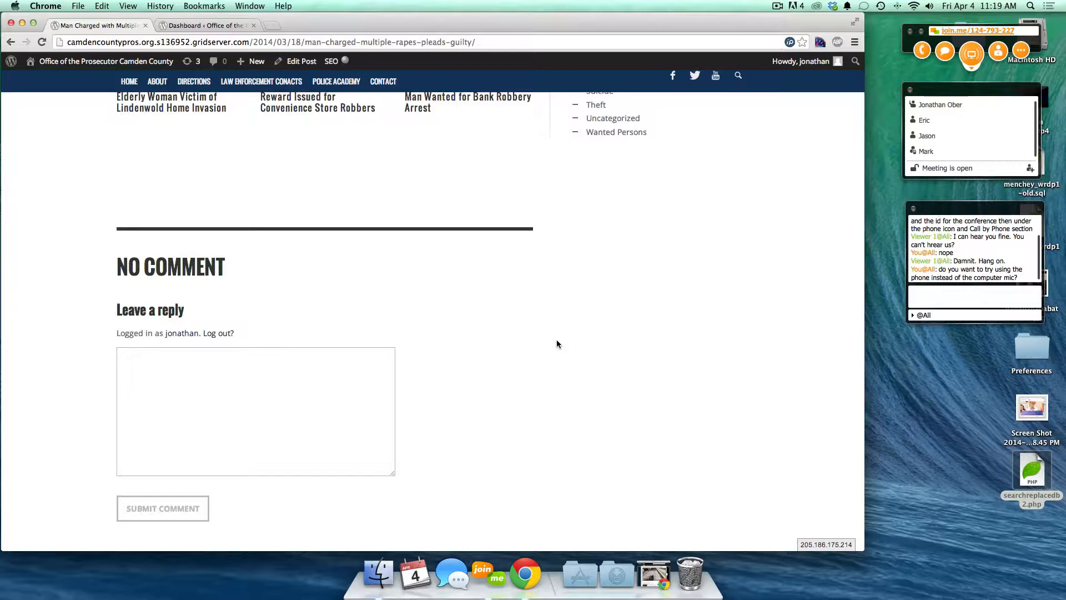
pyautogui.click(376, 362)
pyautogui.scroll(8, 212, 208)
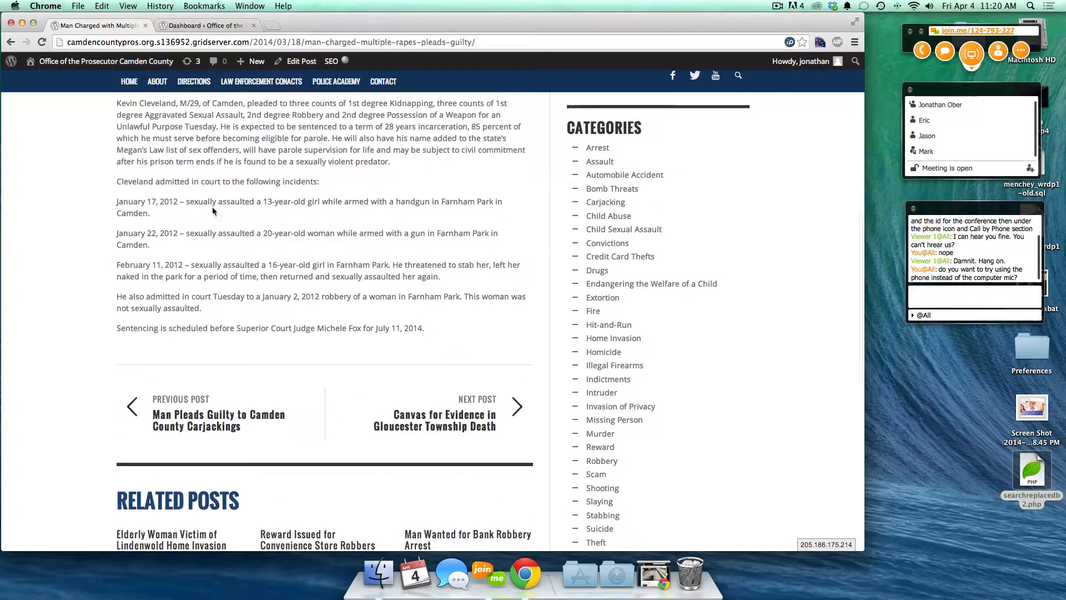
pyautogui.scroll(8, 212, 206)
pyautogui.click(127, 82)
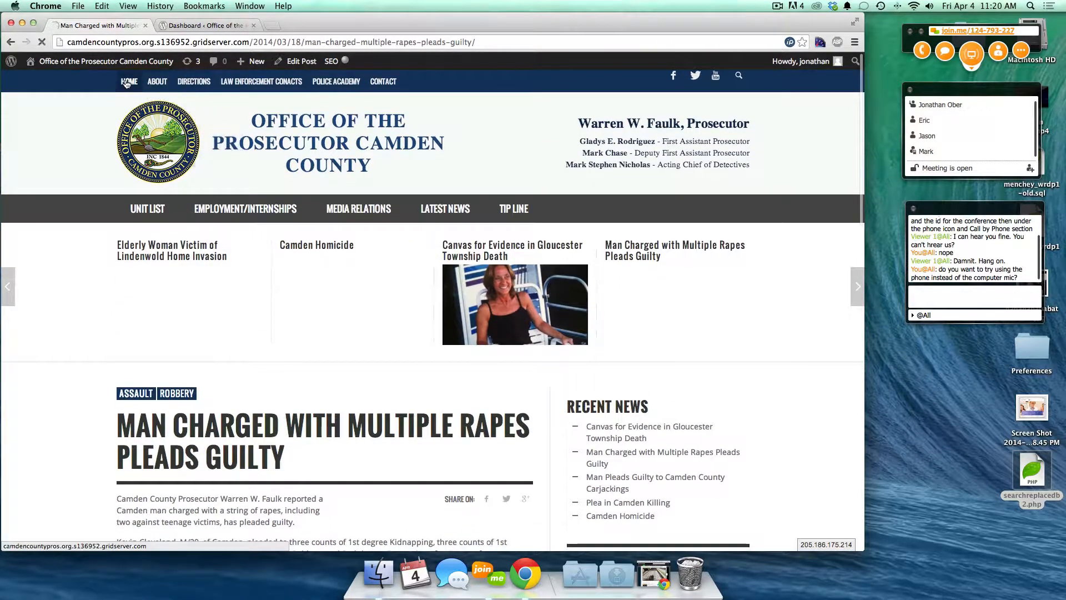
# - Return to the admin Dashboard and review the Downloads, Media and SlideDeck 2 menus
pyautogui.click(183, 25)
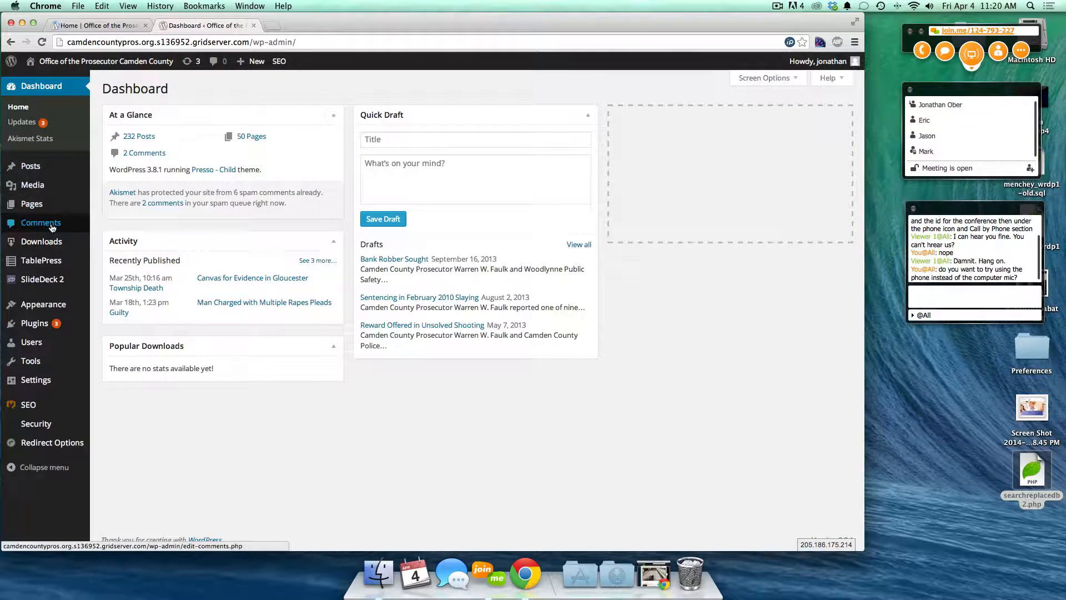
pyautogui.moveTo(50, 244)
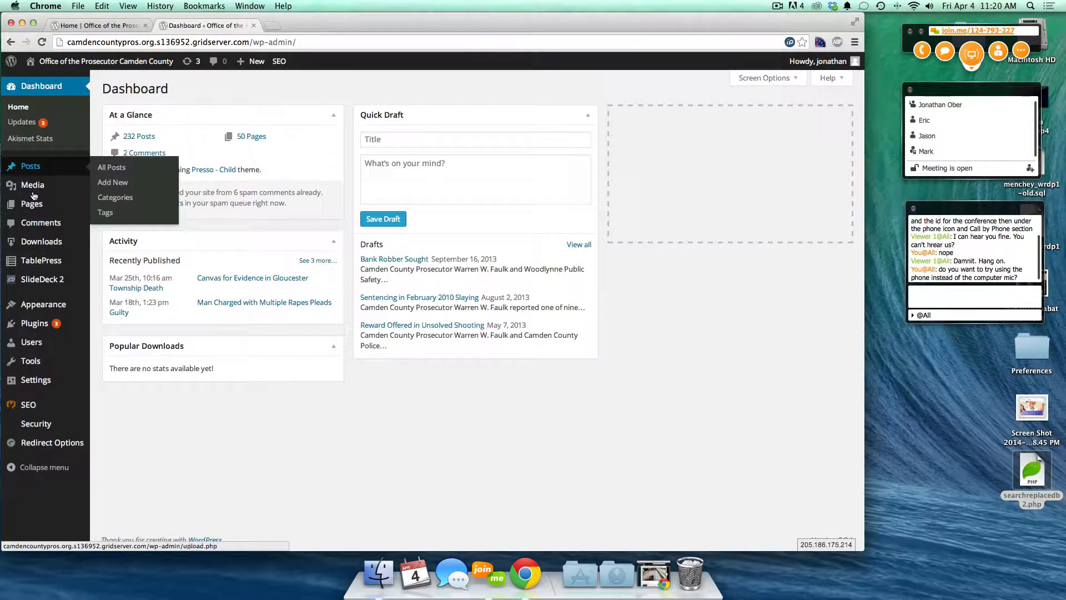
pyautogui.moveTo(32, 191)
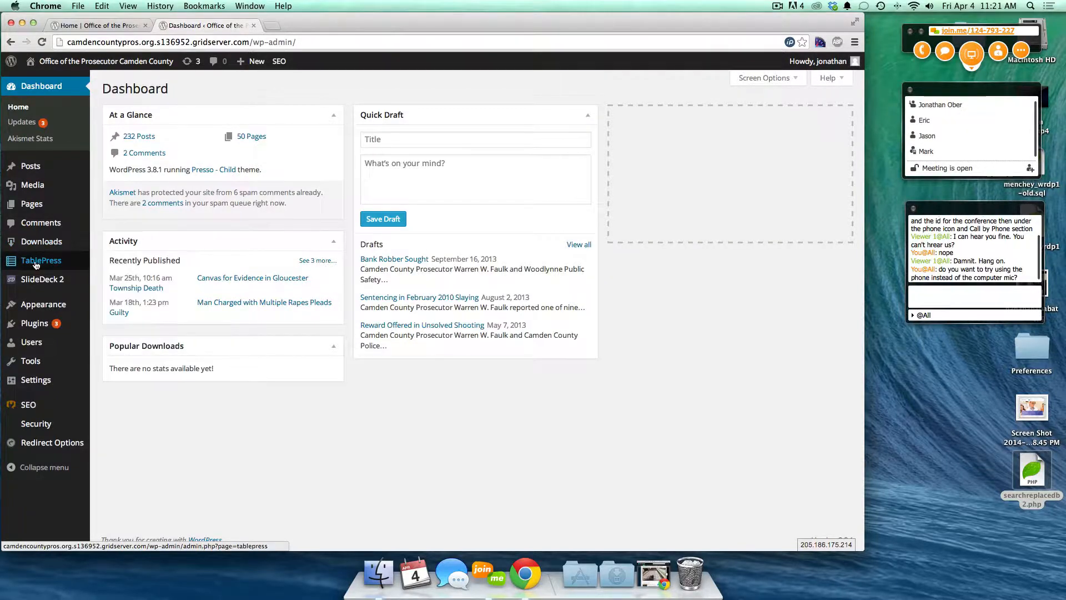
pyautogui.moveTo(31, 284)
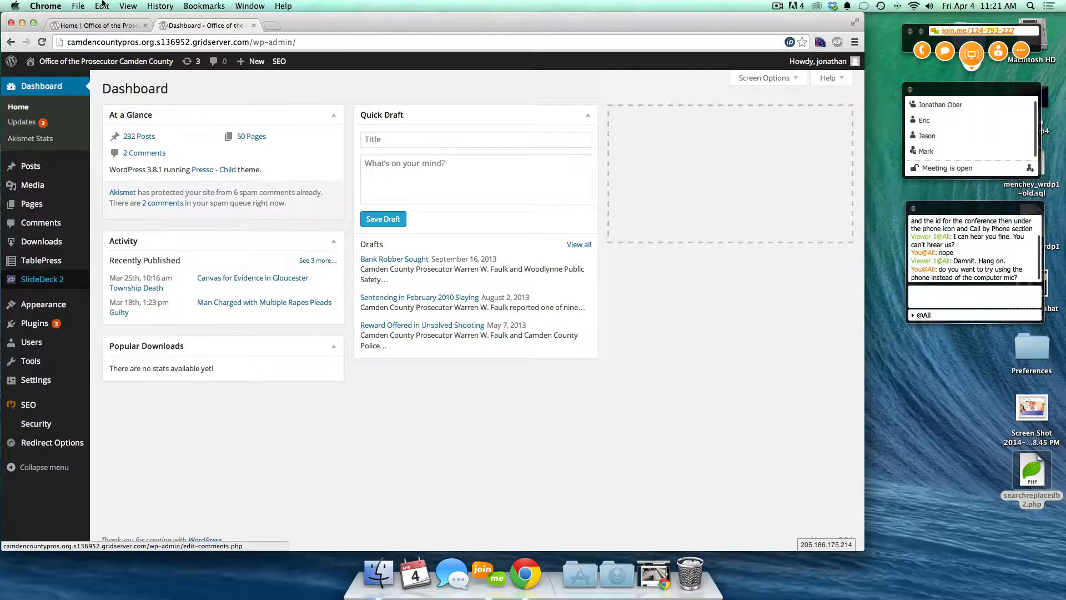
pyautogui.click(94, 25)
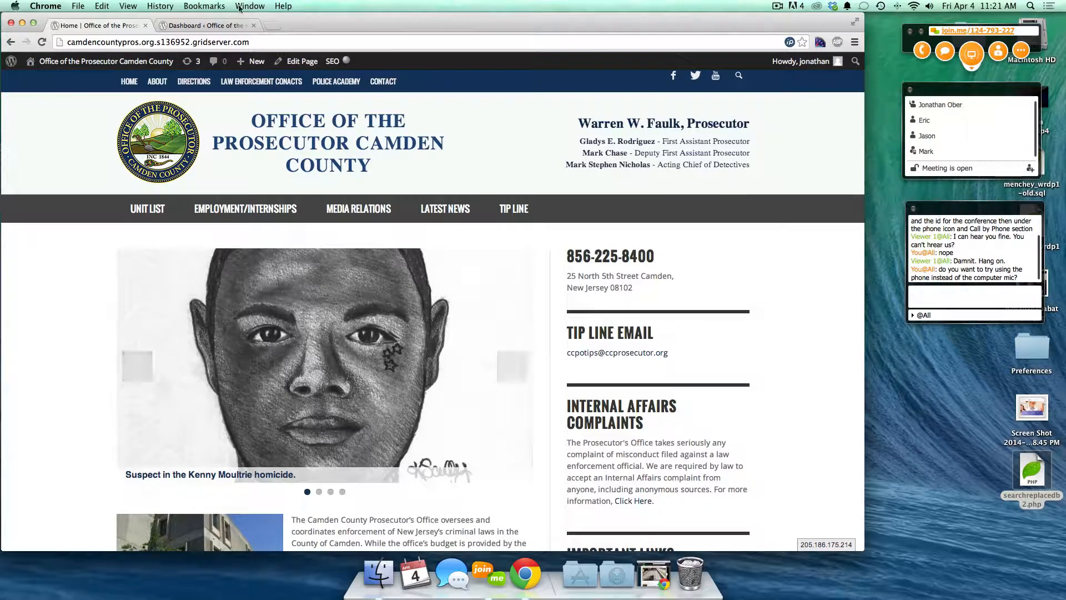
pyautogui.click(206, 26)
pyautogui.moveTo(37, 279)
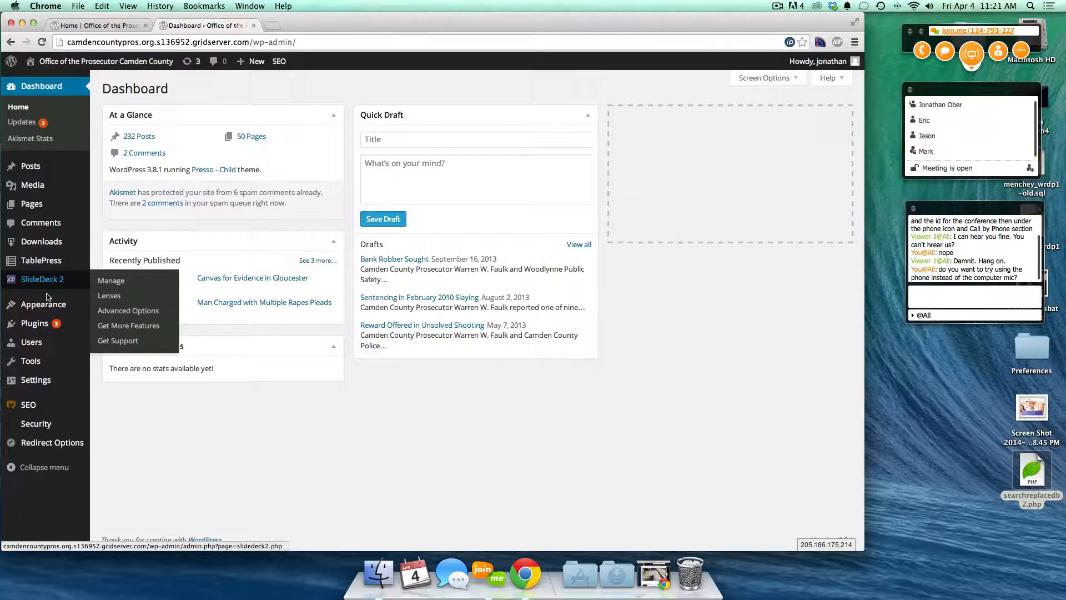
pyautogui.moveTo(54, 307)
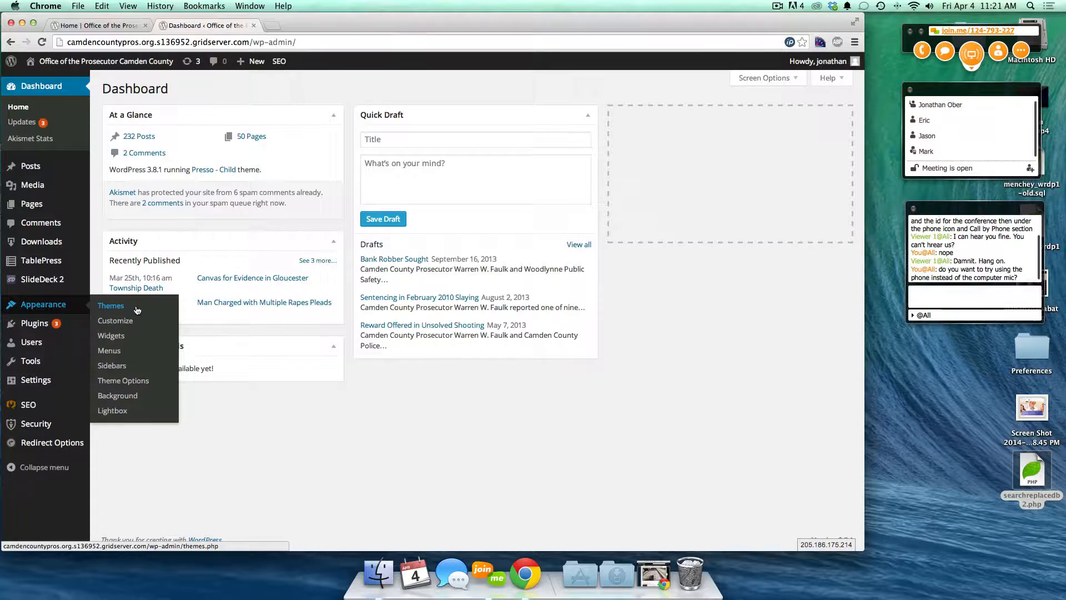
pyautogui.click(133, 25)
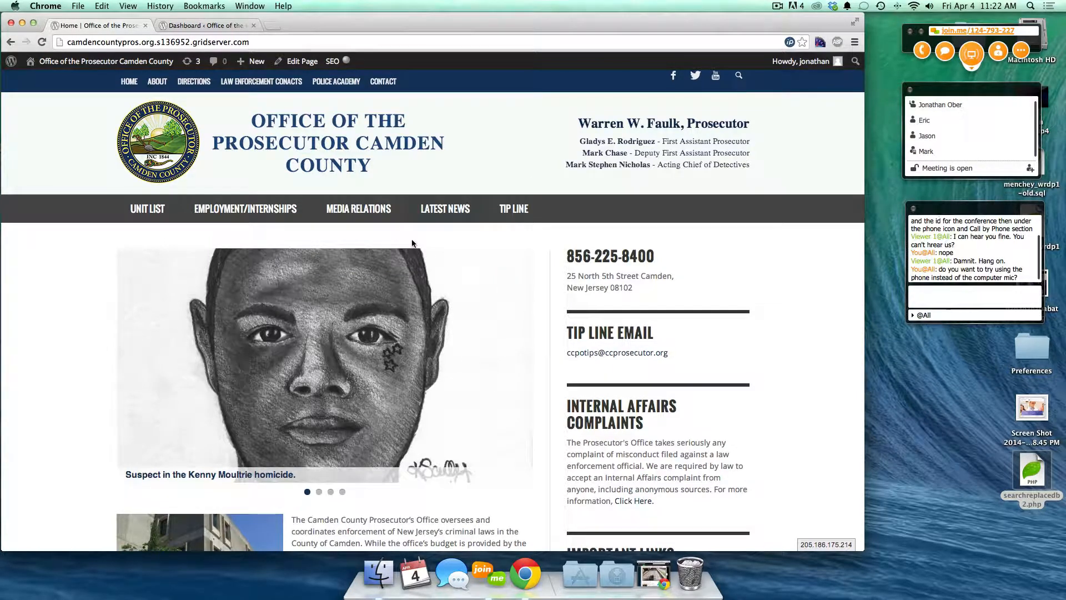
pyautogui.click(205, 25)
pyautogui.moveTo(75, 285)
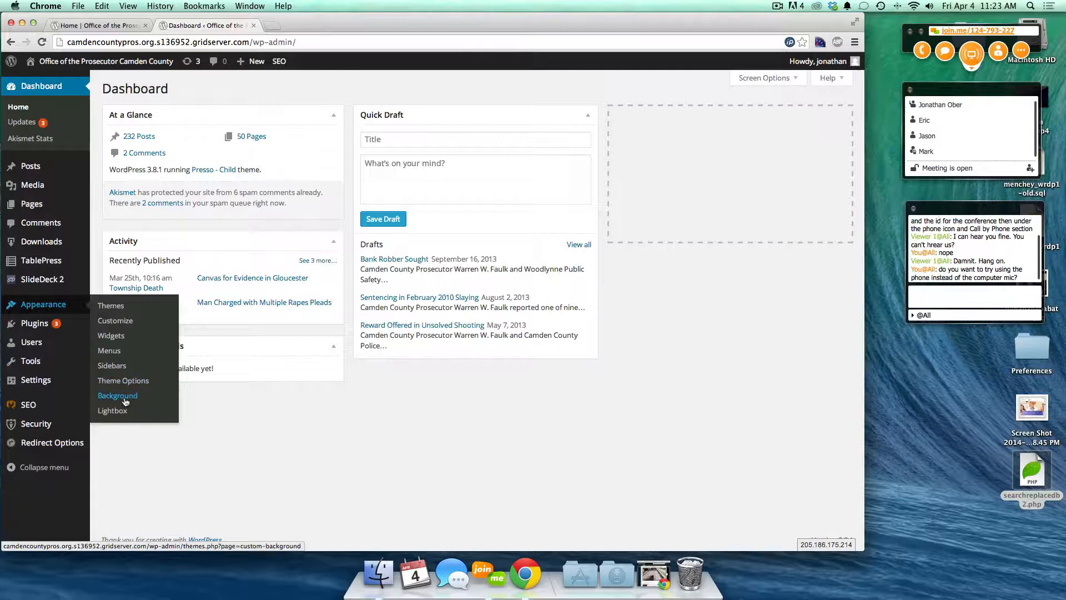
pyautogui.click(101, 26)
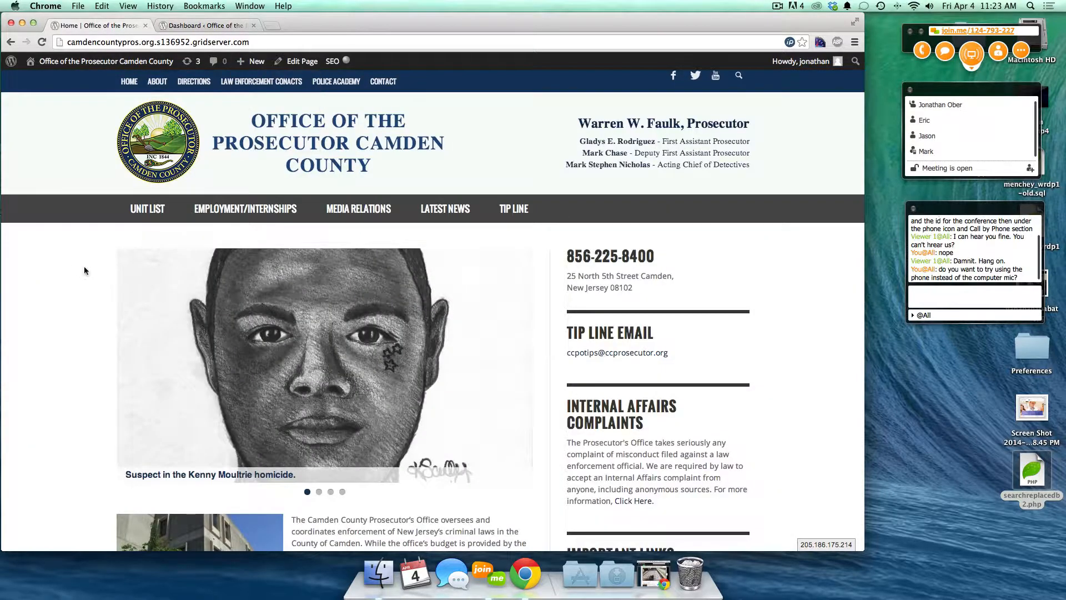
pyautogui.click(206, 25)
pyautogui.moveTo(58, 299)
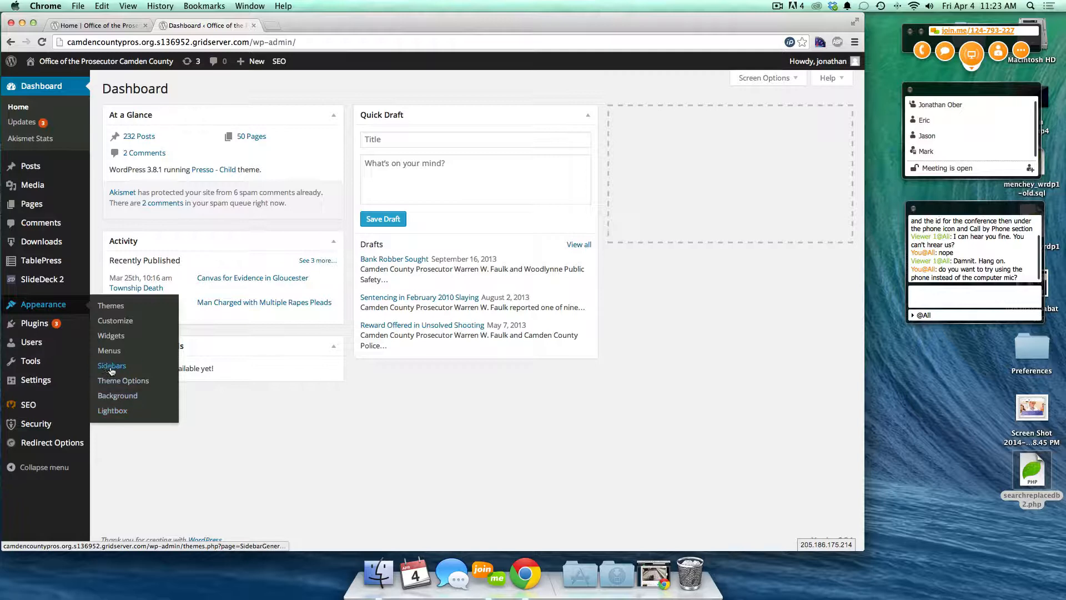
pyautogui.moveTo(57, 326)
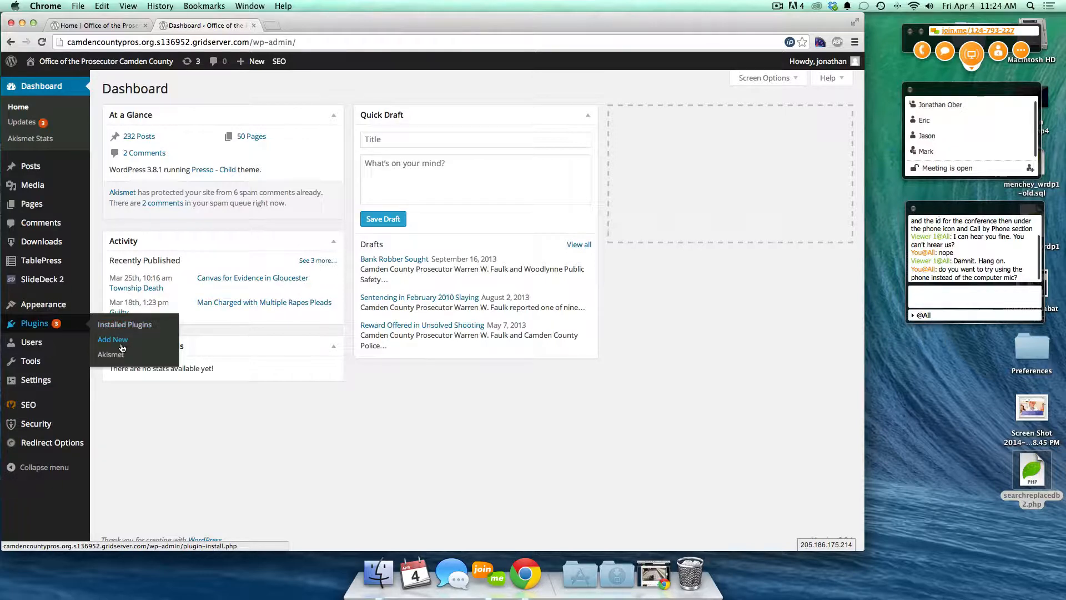
pyautogui.moveTo(35, 345)
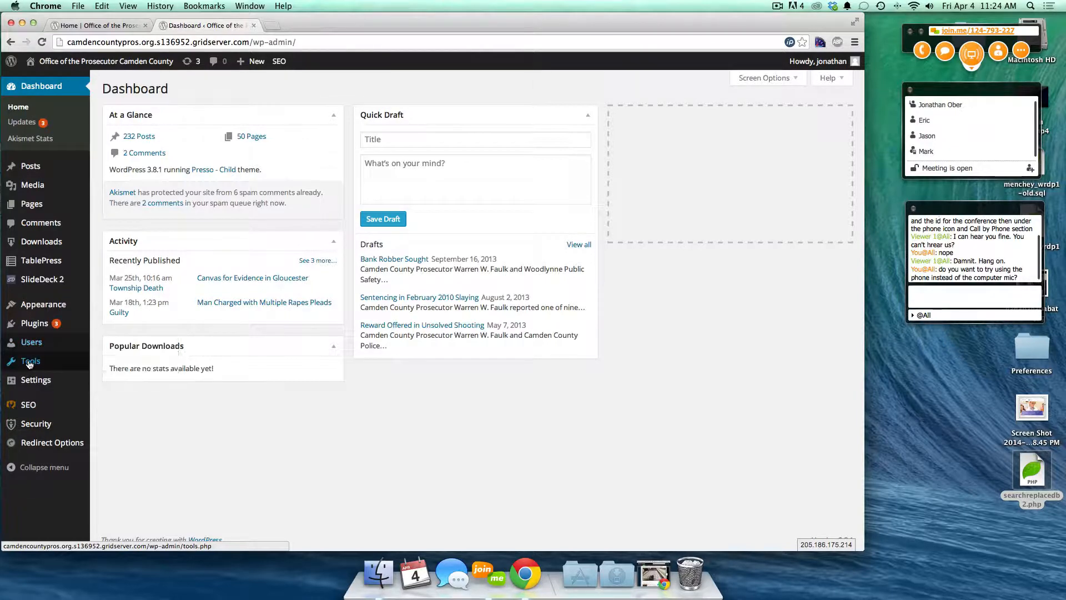
pyautogui.moveTo(30, 364)
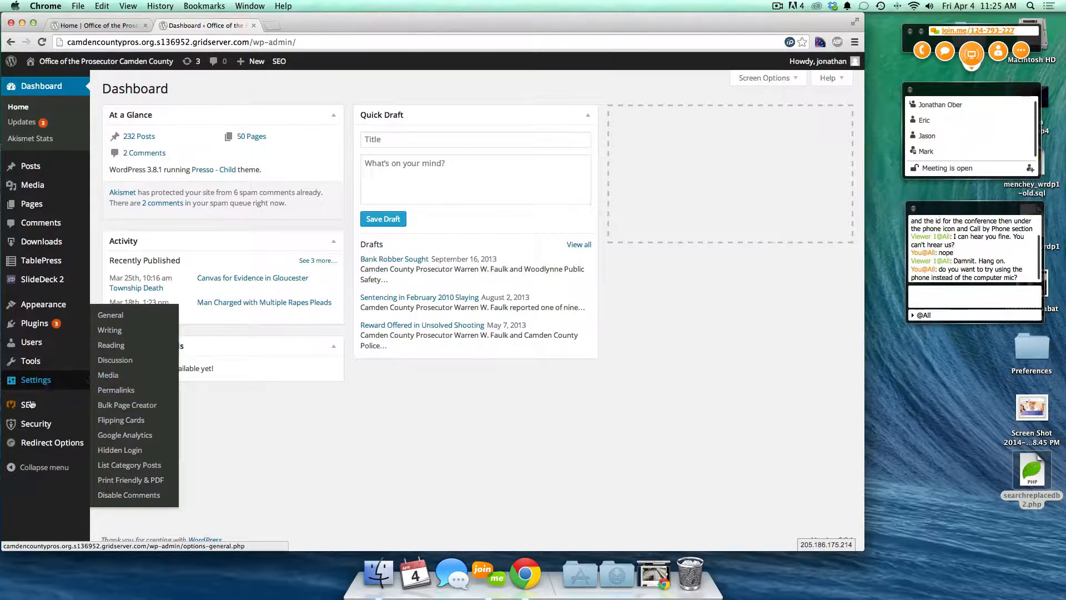
pyautogui.moveTo(50, 407)
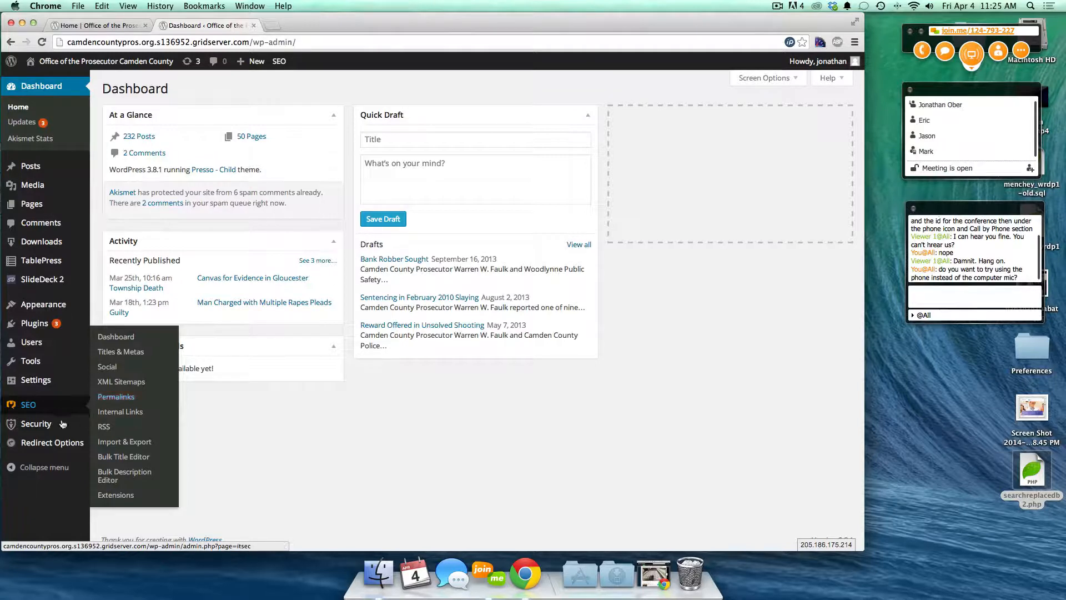
pyautogui.moveTo(40, 428)
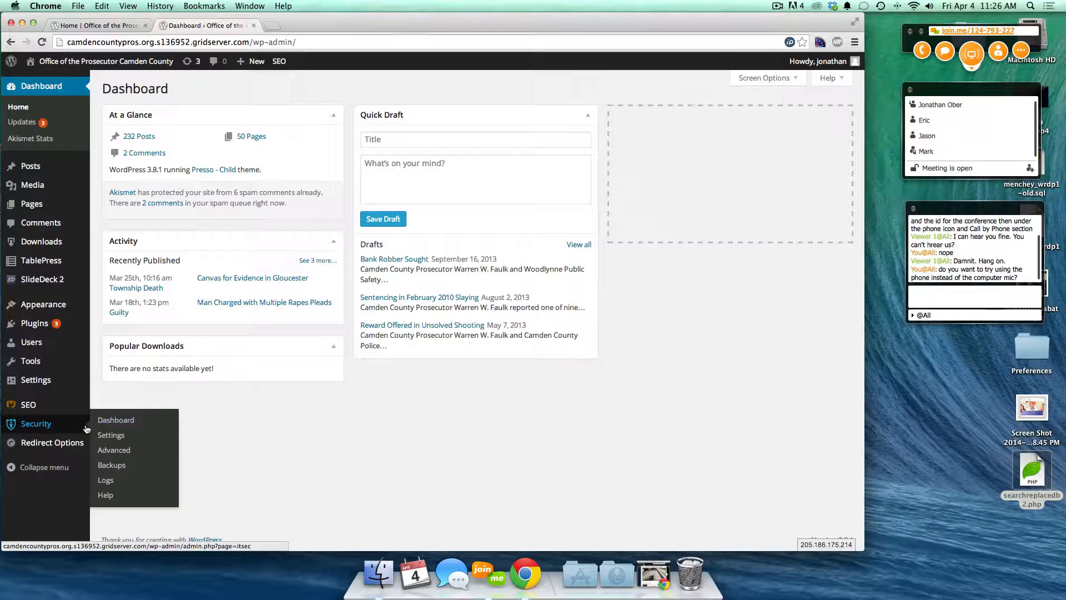
pyautogui.moveTo(63, 448)
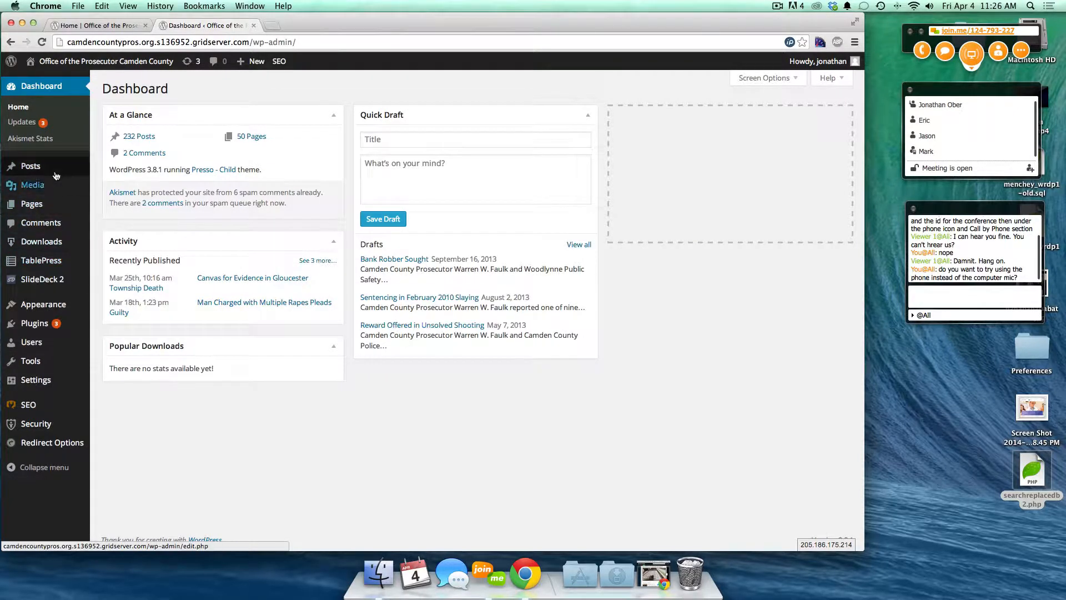
pyautogui.moveTo(55, 173)
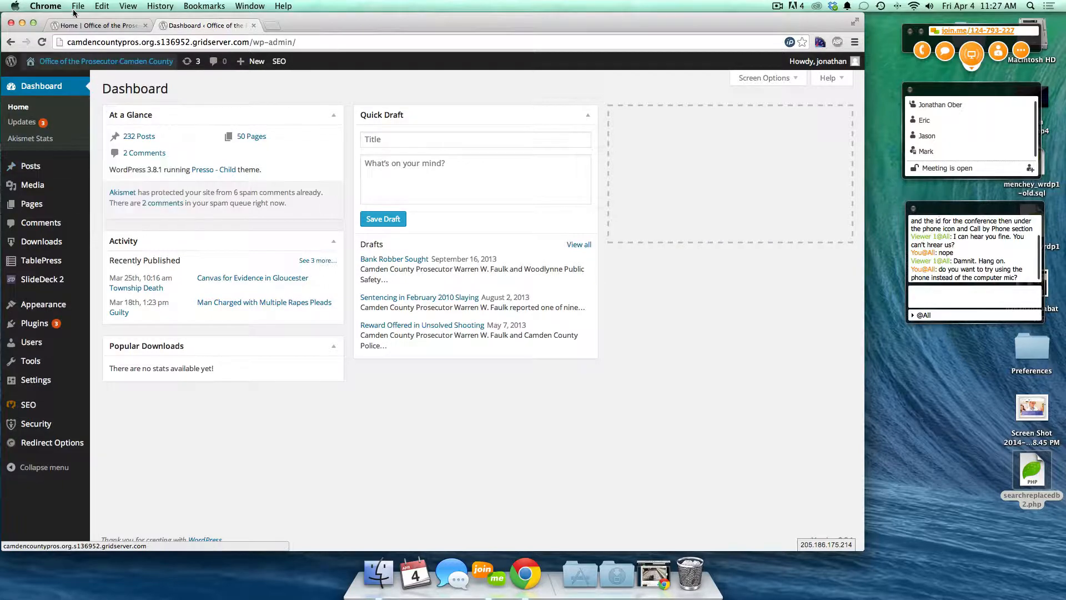
# - Open the public home page and scroll through the front page
pyautogui.click(77, 61)
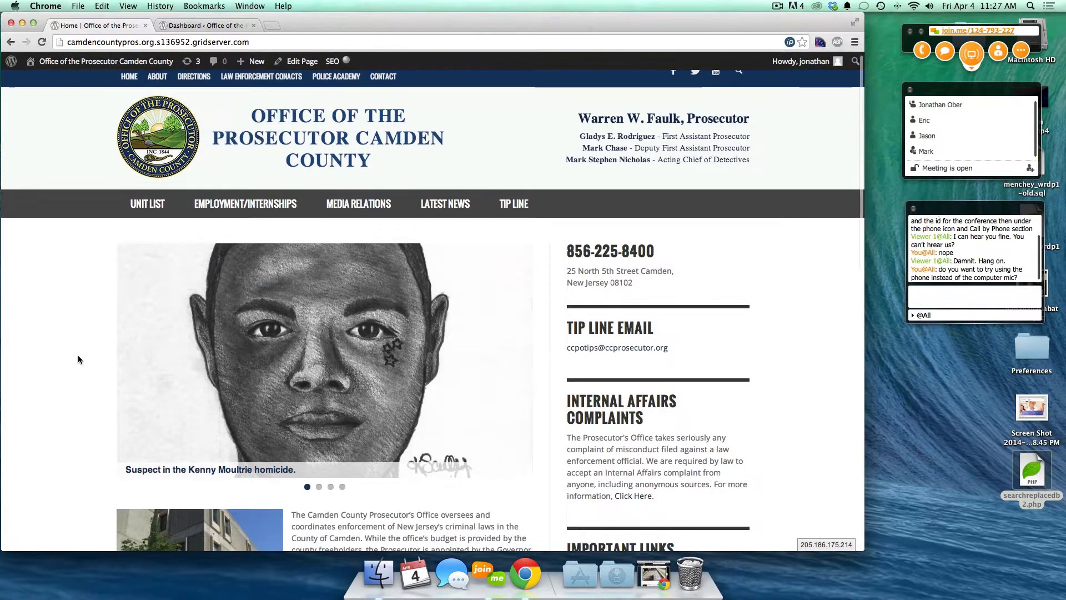
pyautogui.scroll(-10, 78, 355)
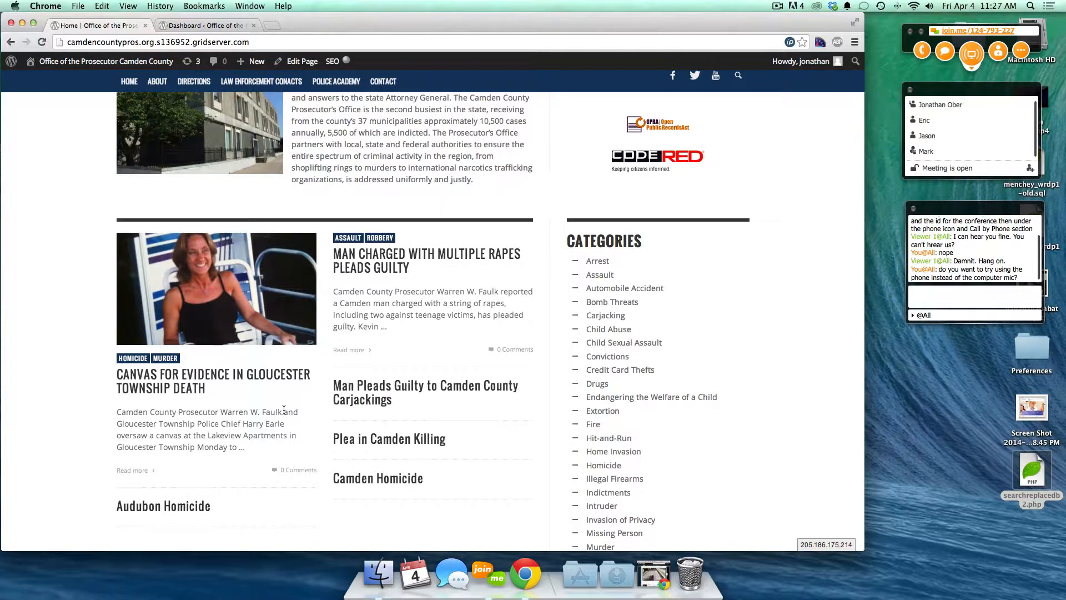
pyautogui.scroll(5, 284, 409)
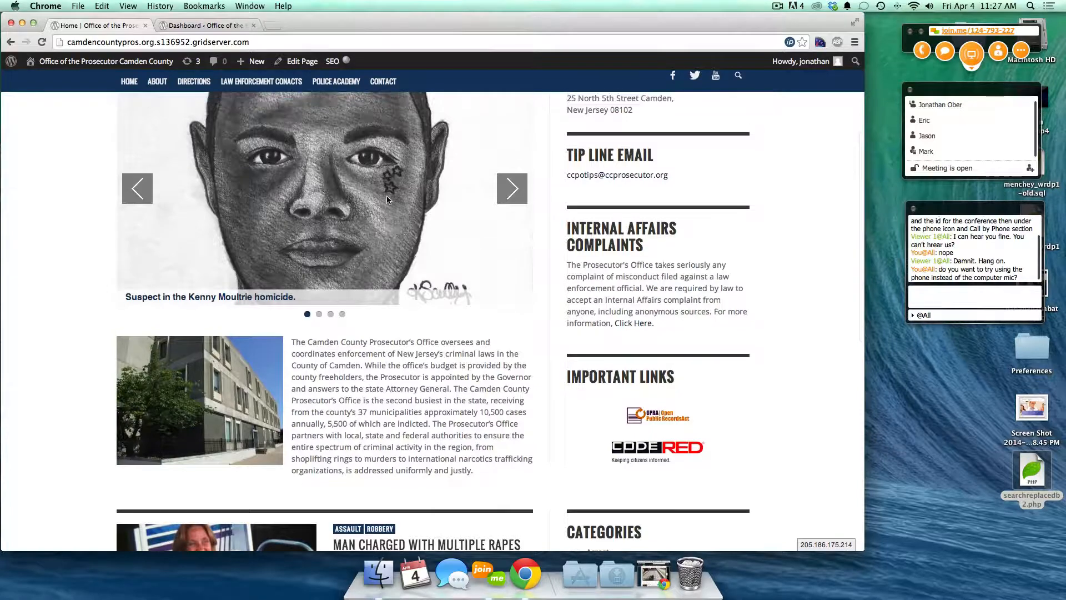
pyautogui.scroll(3, 387, 195)
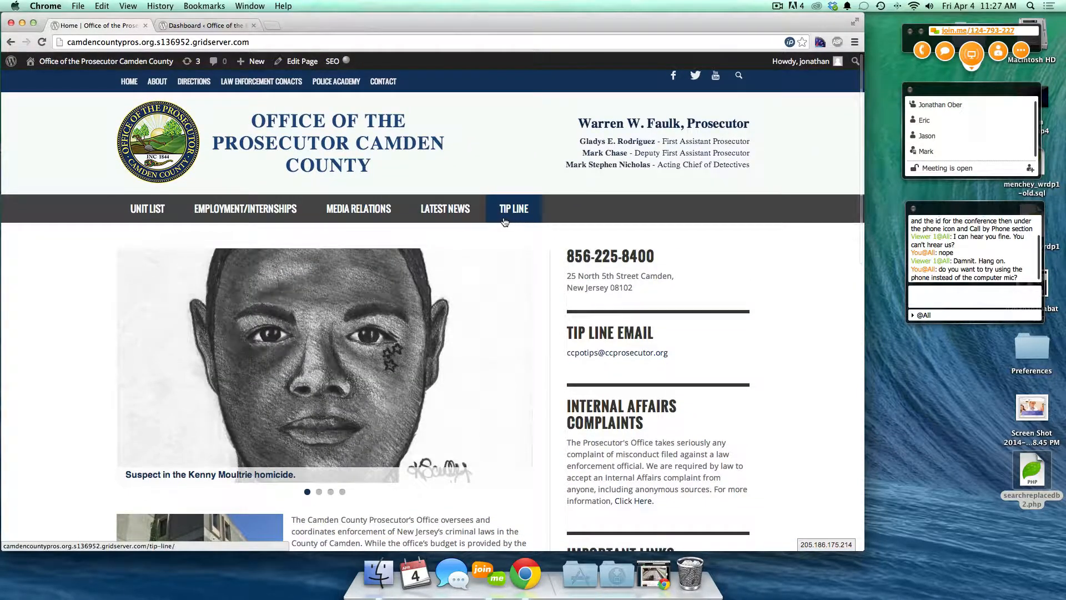
pyautogui.moveTo(381, 218)
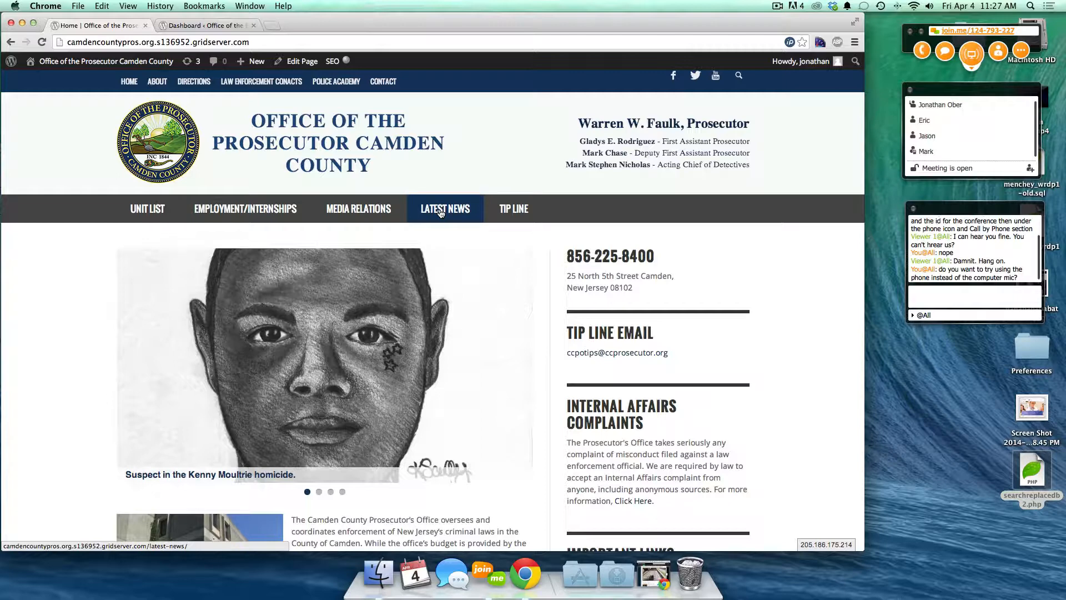
# - Flip to the Dashboard and back, check the nav menus, and scroll to the latest news posts
pyautogui.click(198, 26)
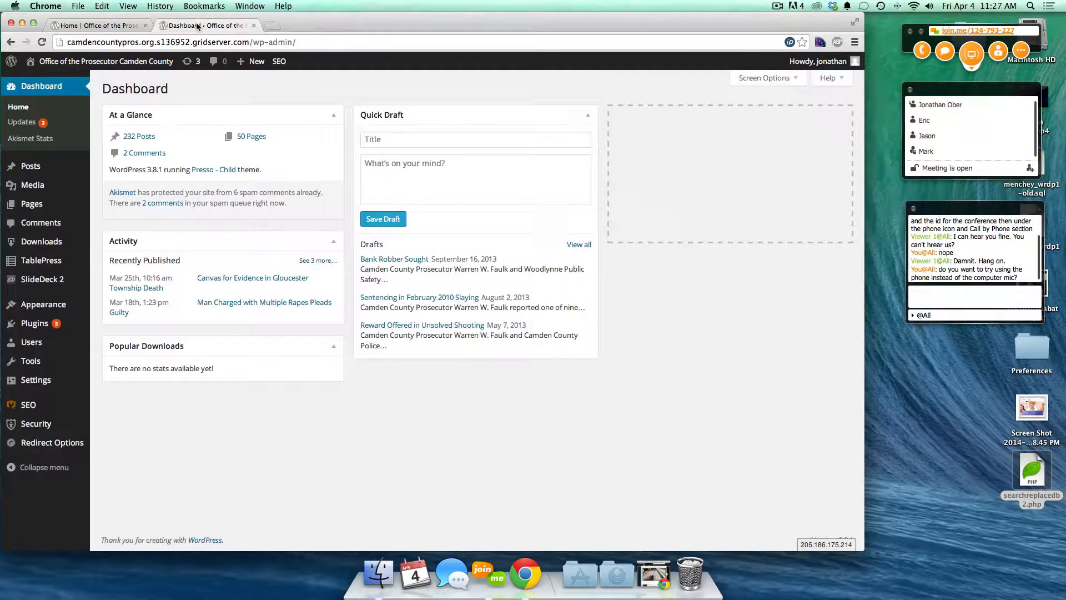
pyautogui.click(94, 26)
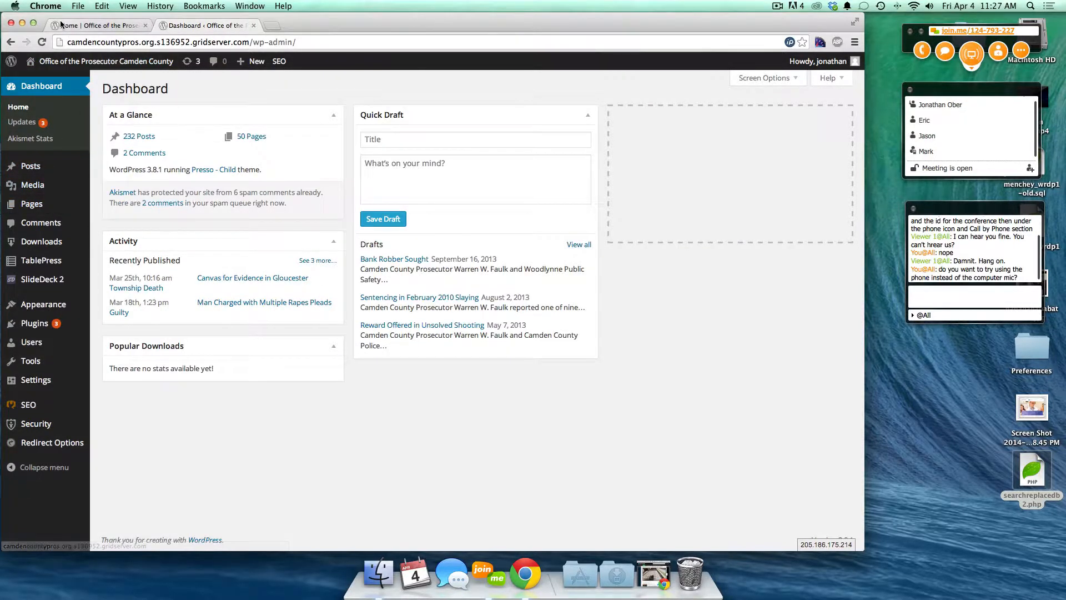
pyautogui.moveTo(149, 210)
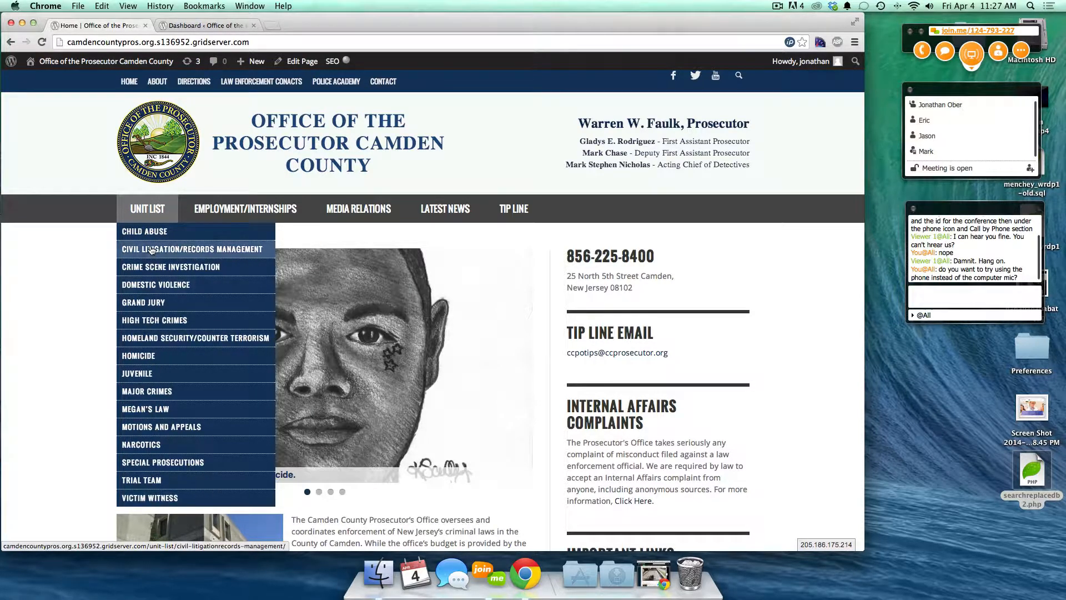
pyautogui.moveTo(222, 210)
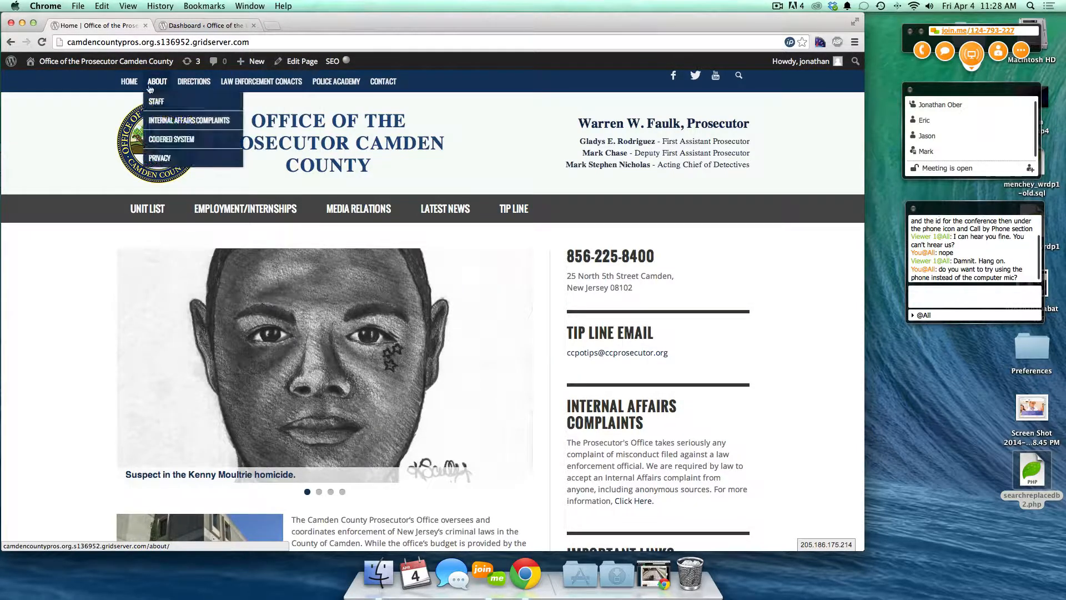
pyautogui.moveTo(156, 84)
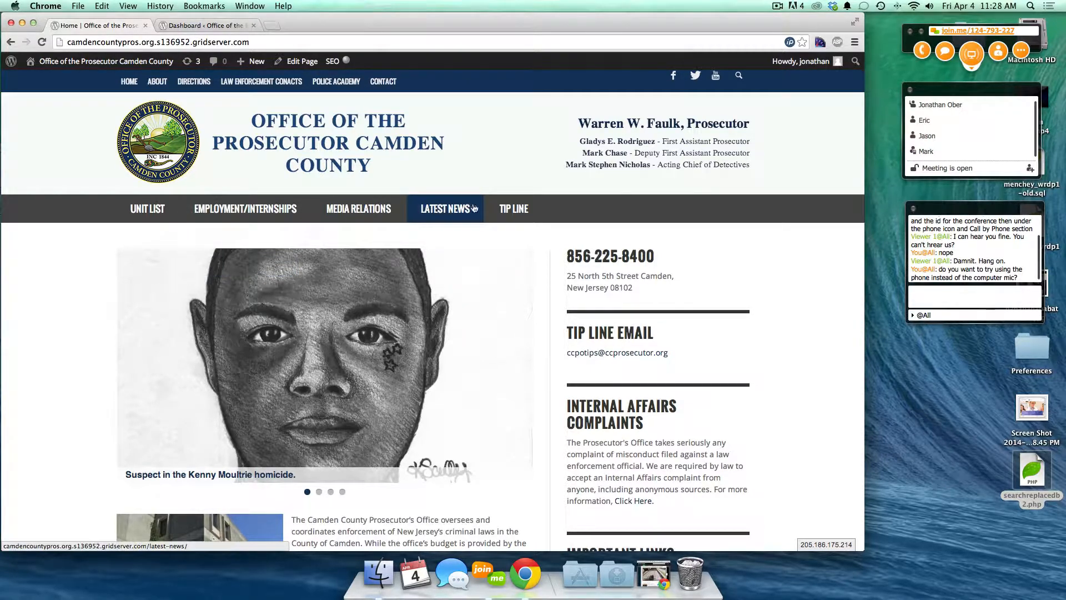
pyautogui.scroll(-6, 404, 439)
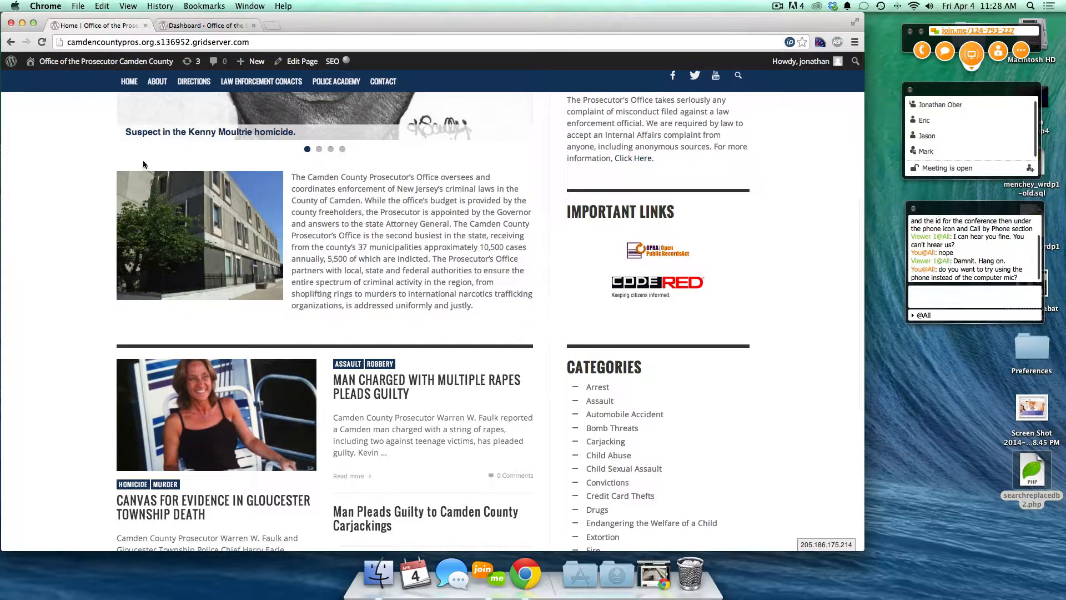
# - Go from the Dashboard to All Posts, listing 240 items headed by Canvas for Evidence
pyautogui.click(203, 25)
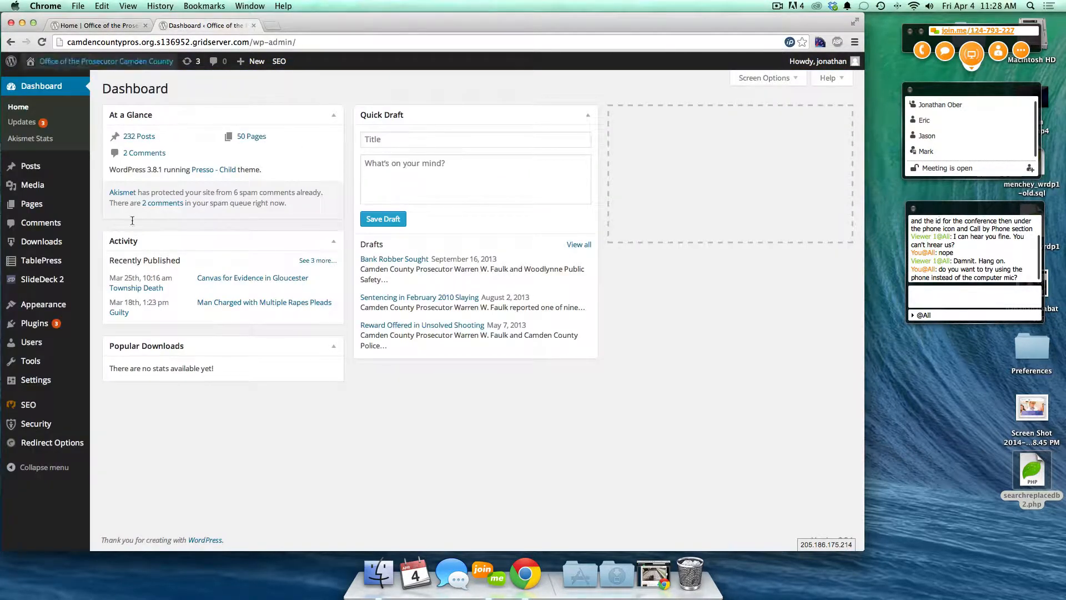
pyautogui.moveTo(23, 170)
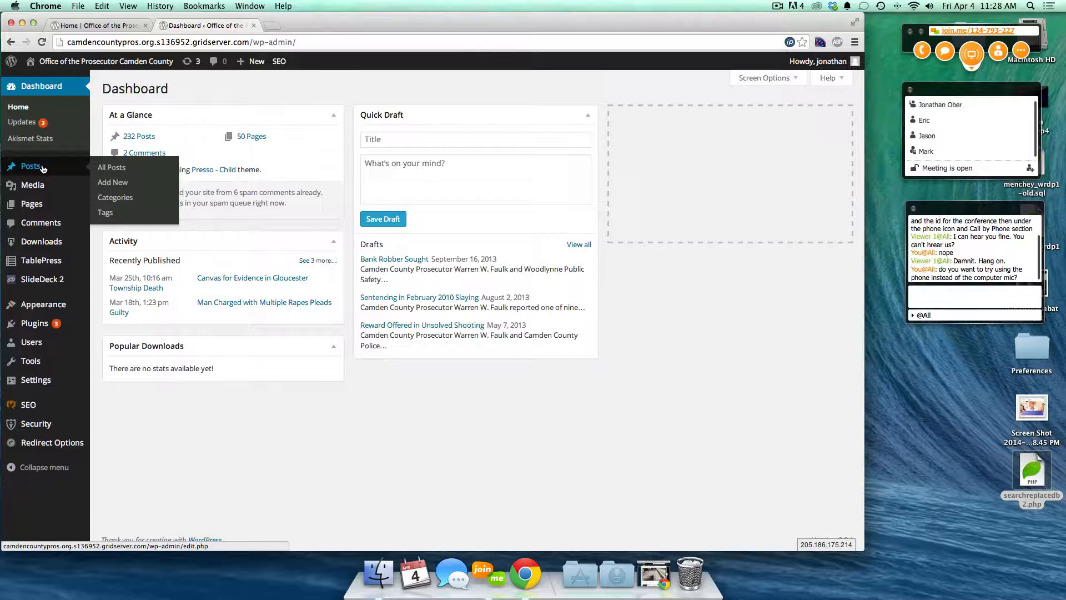
pyautogui.click(118, 168)
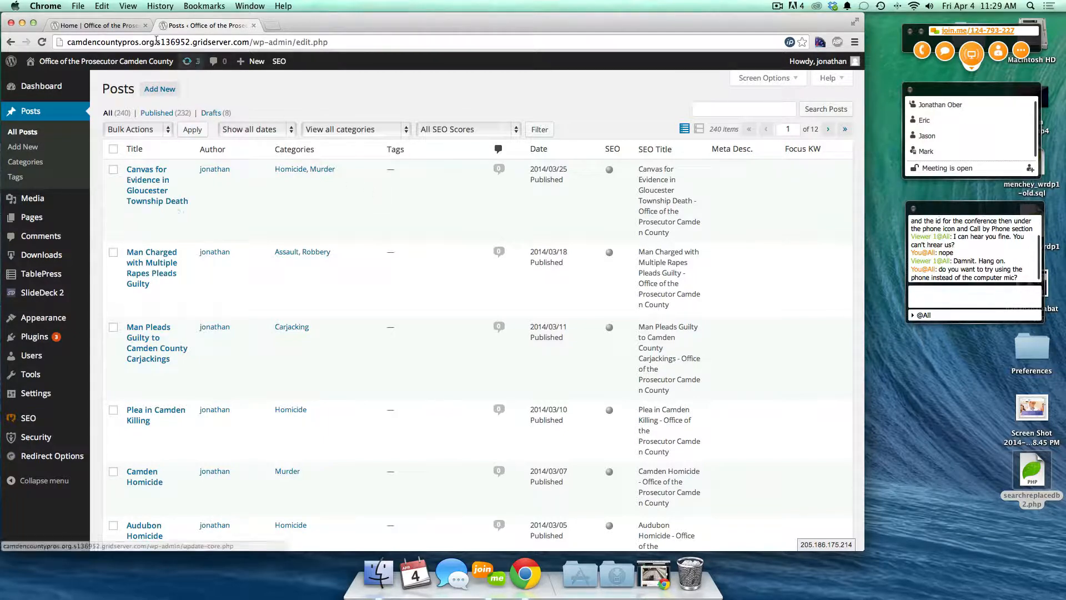
pyautogui.click(96, 25)
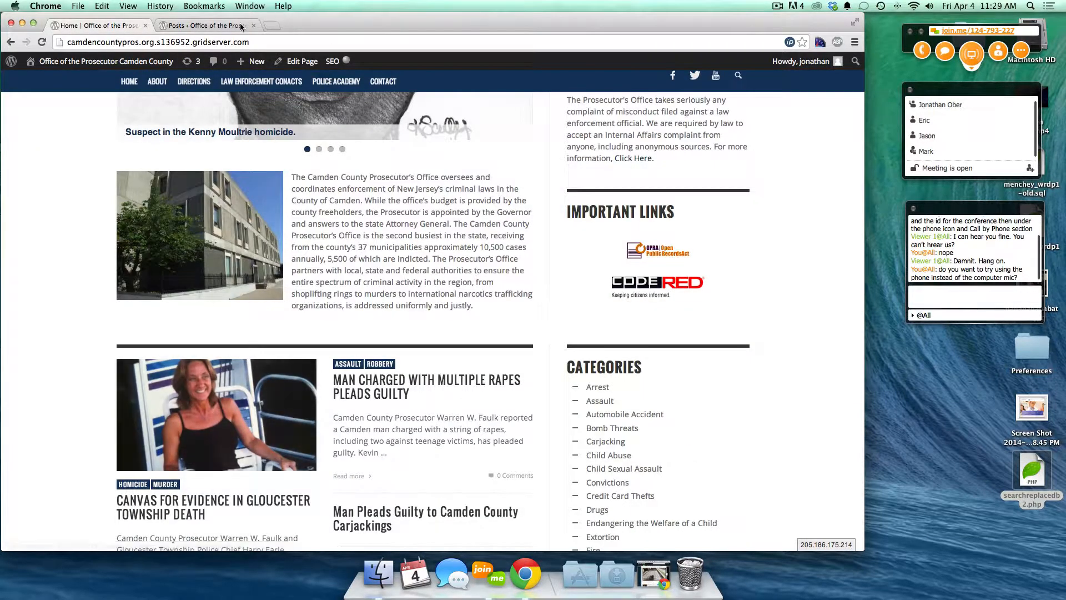
pyautogui.click(206, 26)
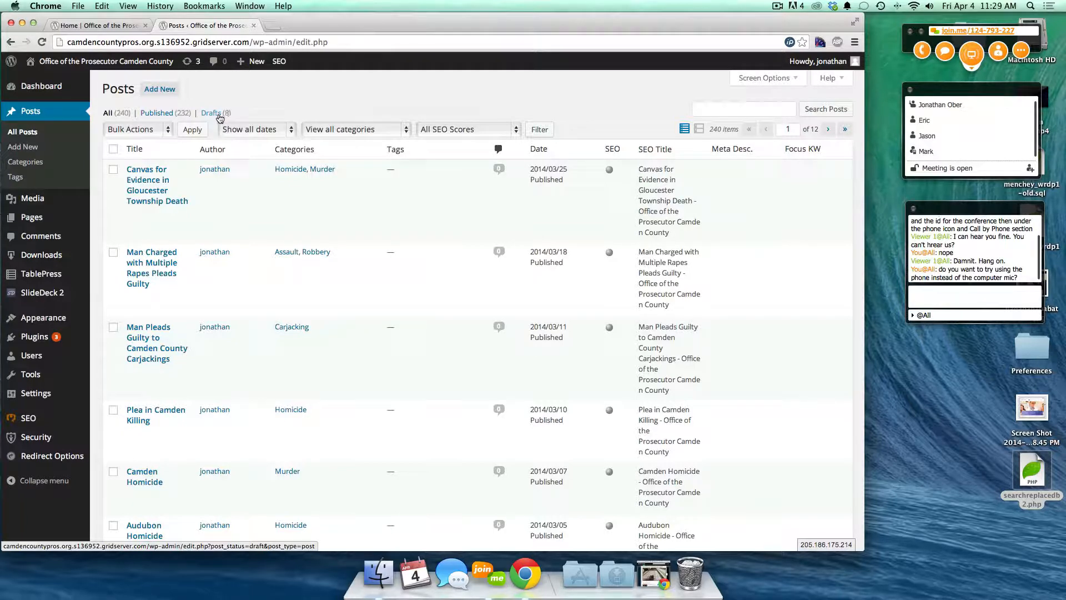
pyautogui.scroll(-20, 284, 256)
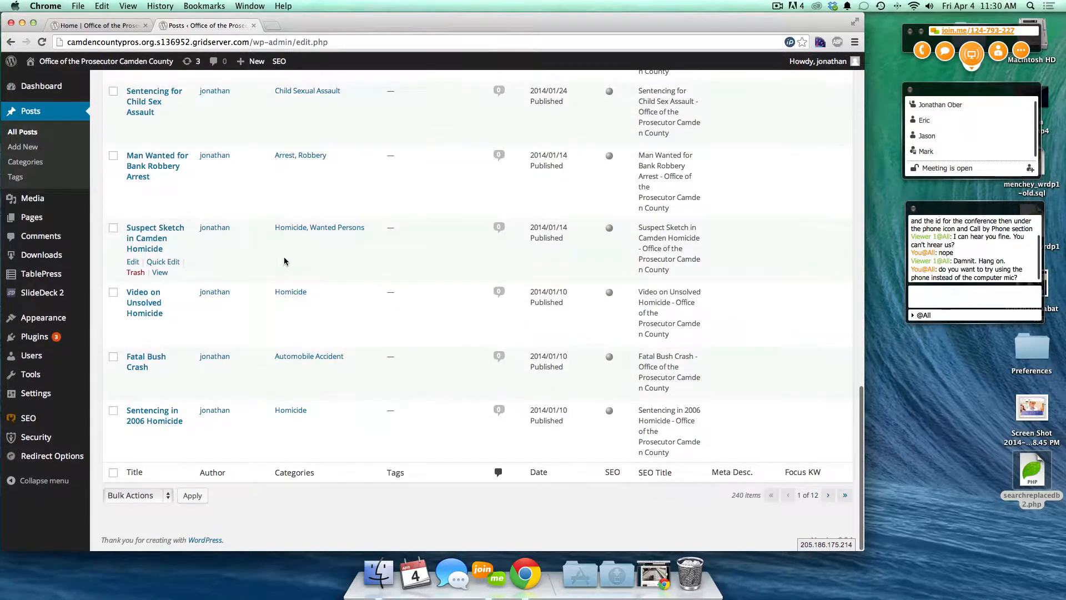
pyautogui.scroll(20, 284, 261)
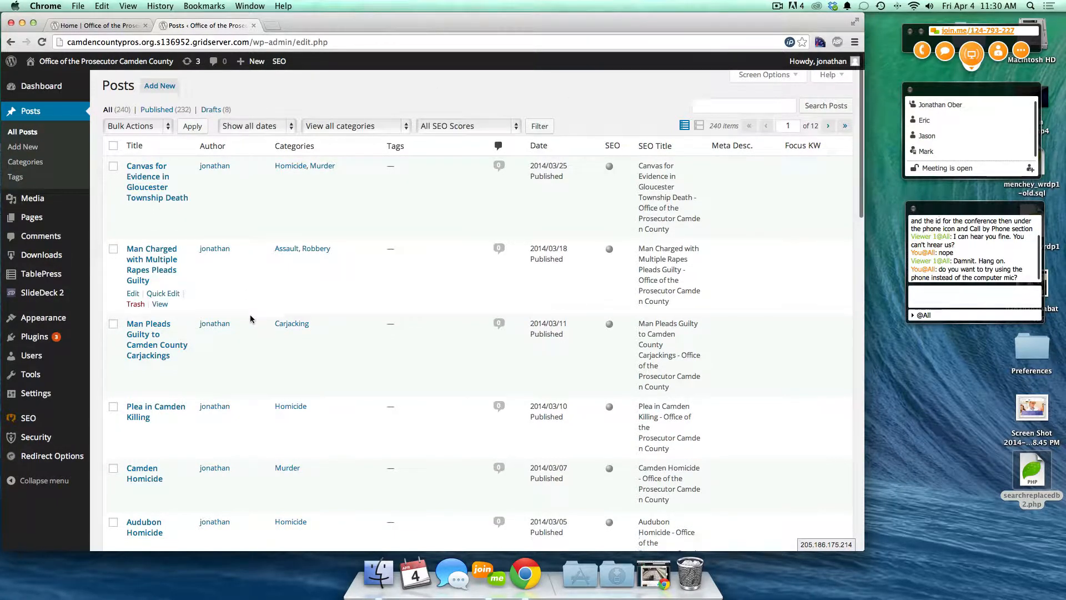
pyautogui.scroll(-2, 250, 311)
pyautogui.scroll(2, 250, 311)
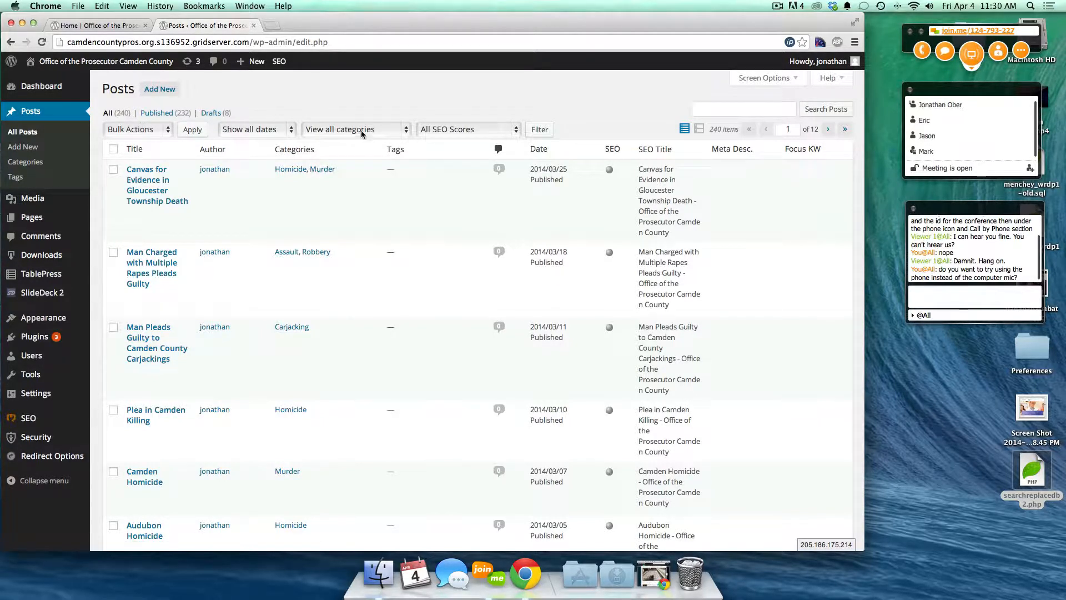
# - Filter posts to April 2014 and Arrest category with all SEO scores, finding none
pyautogui.click(161, 129)
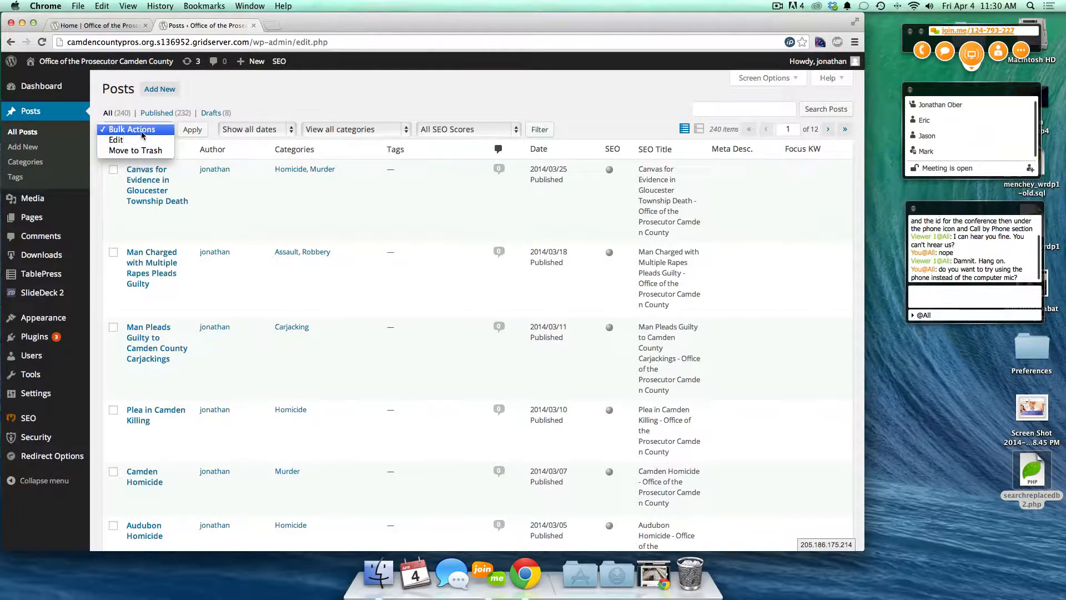
pyautogui.click(251, 155)
pyautogui.click(251, 135)
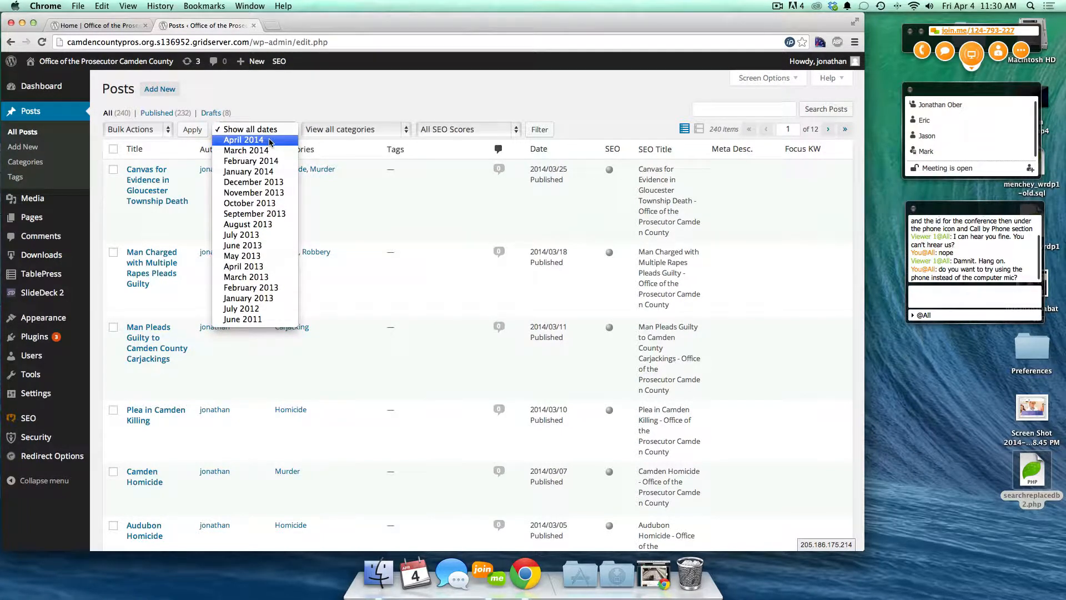
pyautogui.click(270, 140)
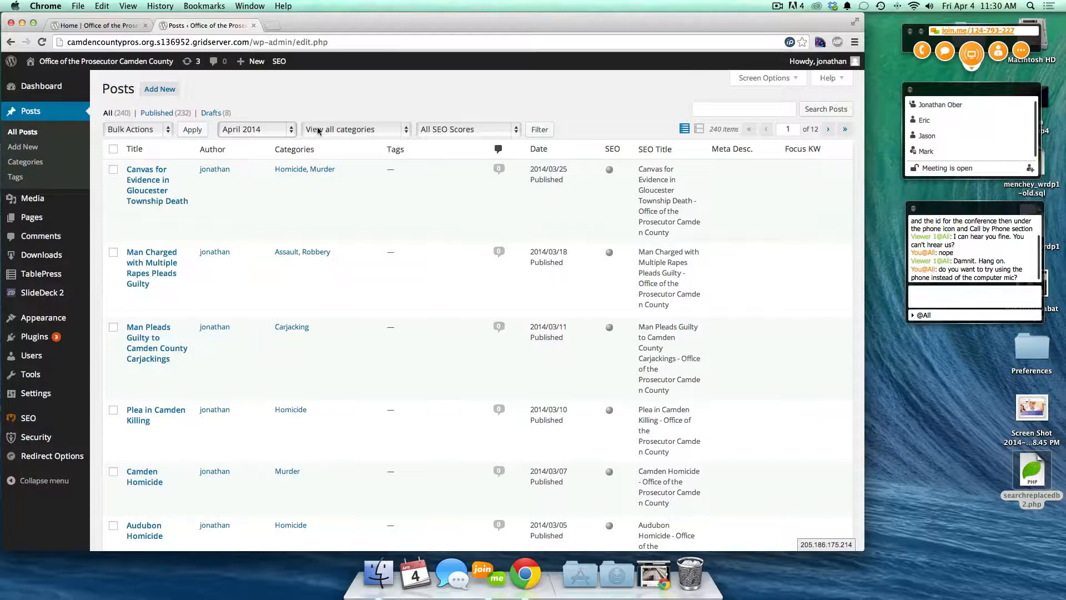
pyautogui.click(347, 131)
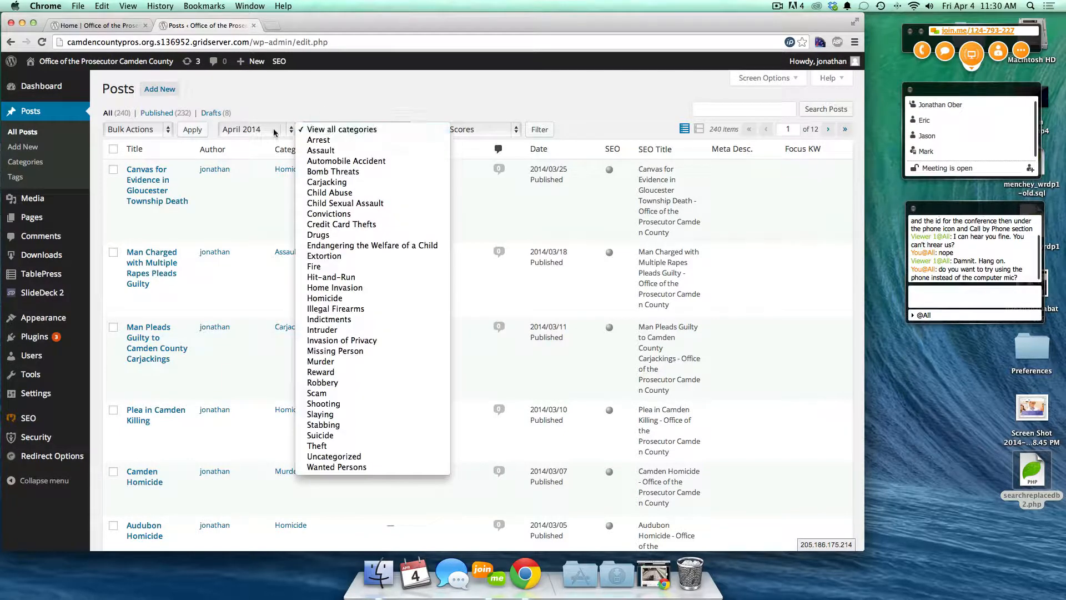
pyautogui.click(340, 141)
pyautogui.click(341, 131)
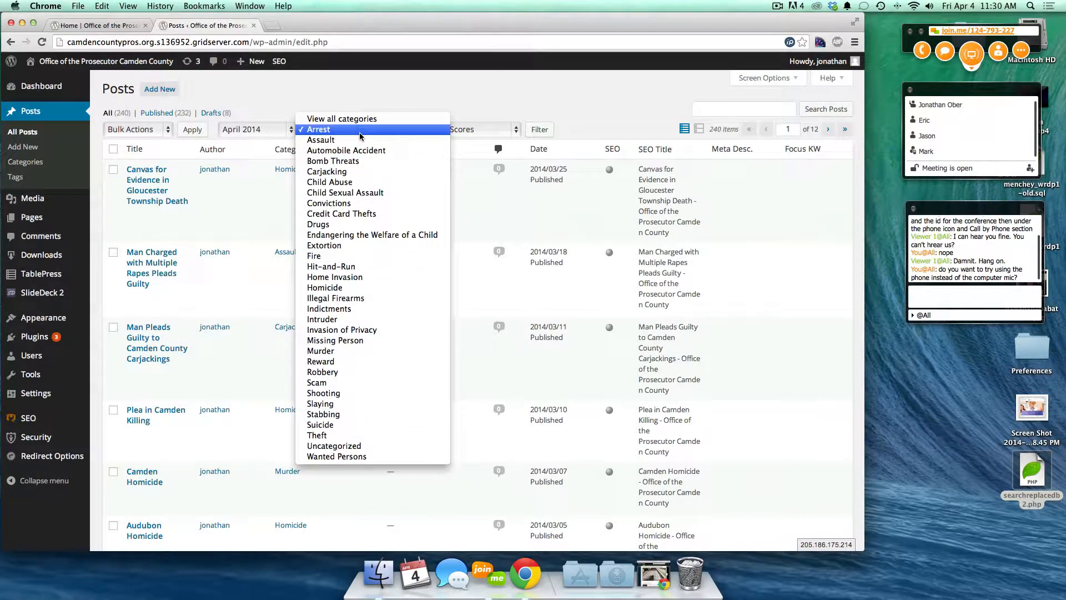
pyautogui.click(360, 132)
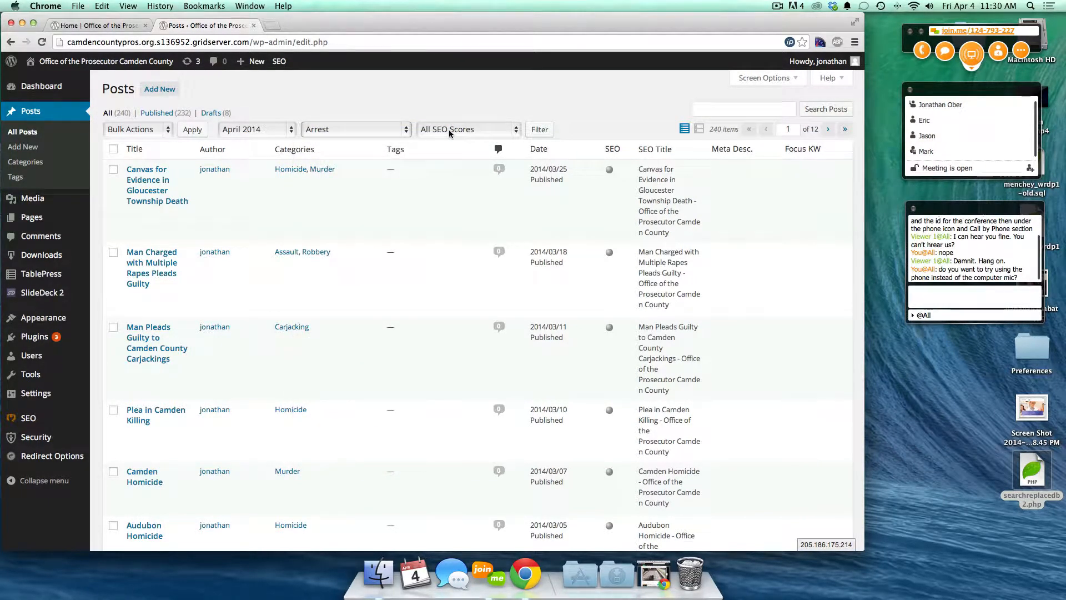
pyautogui.click(449, 128)
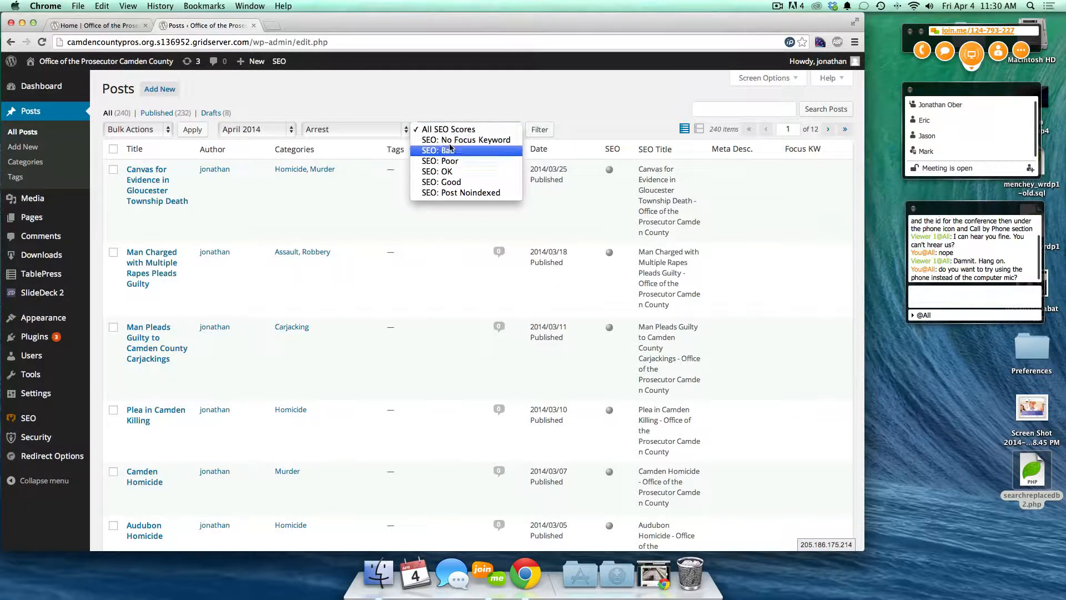
pyautogui.click(447, 209)
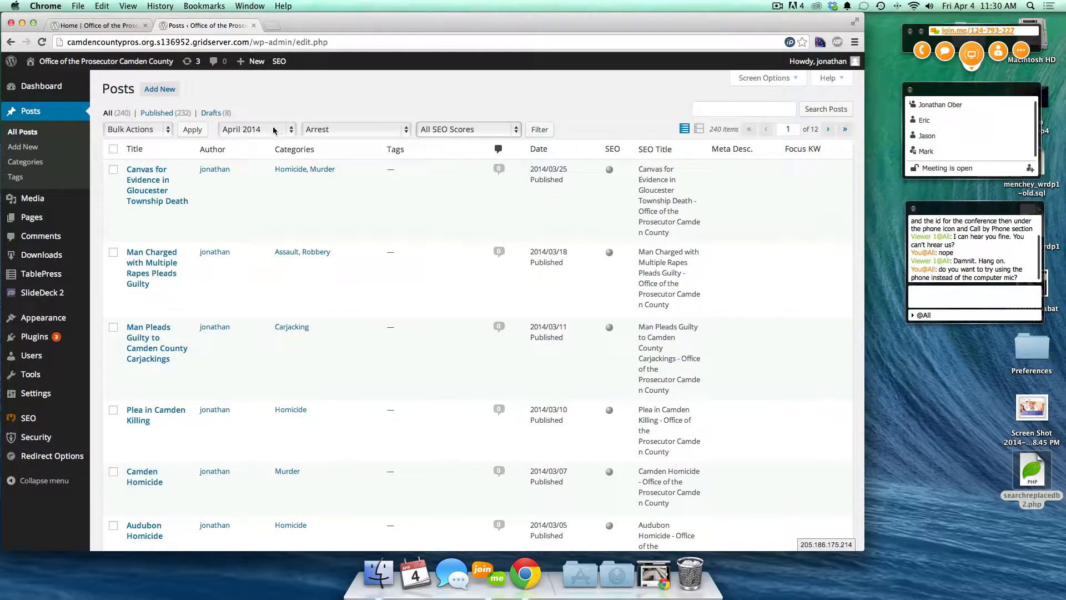
pyautogui.click(546, 131)
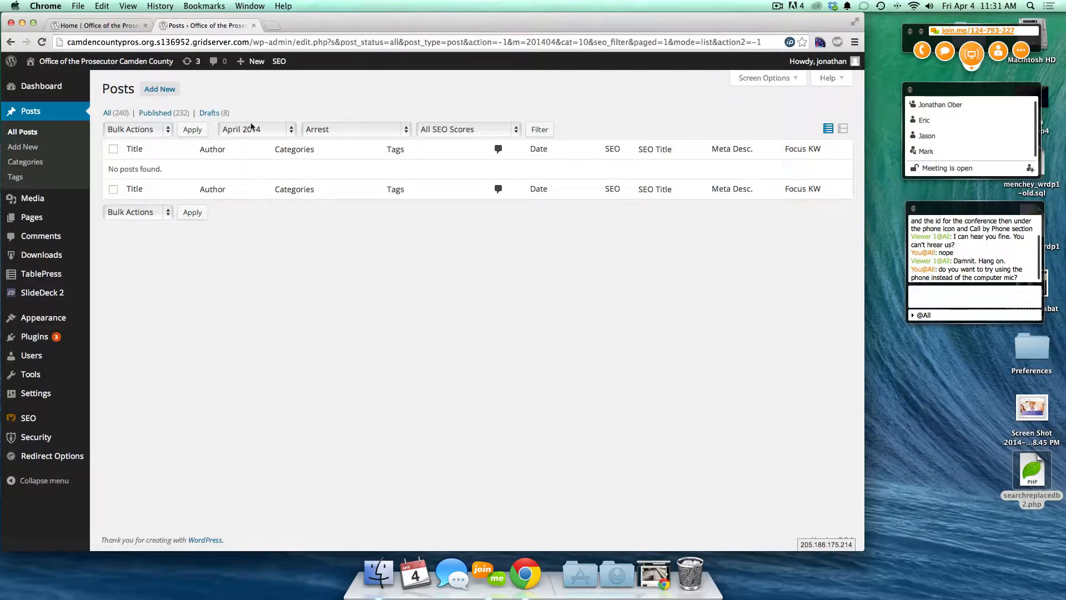
# - Show All (240) posts again, clearing the April 2014 and Arrest filters
pyautogui.click(110, 115)
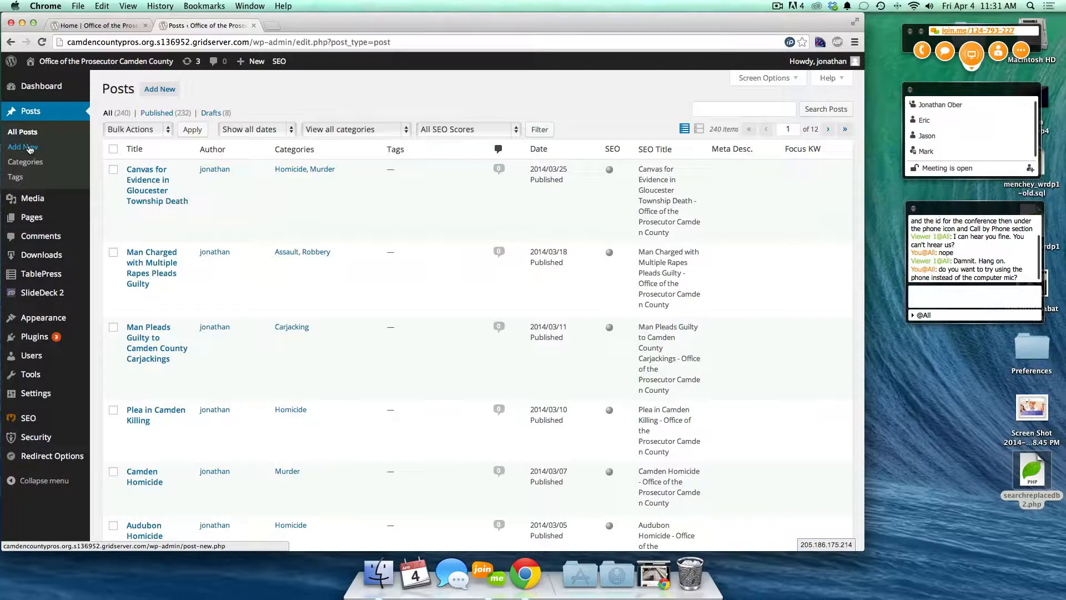
# - Open the Canvas for Evidence post in the editor, then look over the home page
pyautogui.click(146, 181)
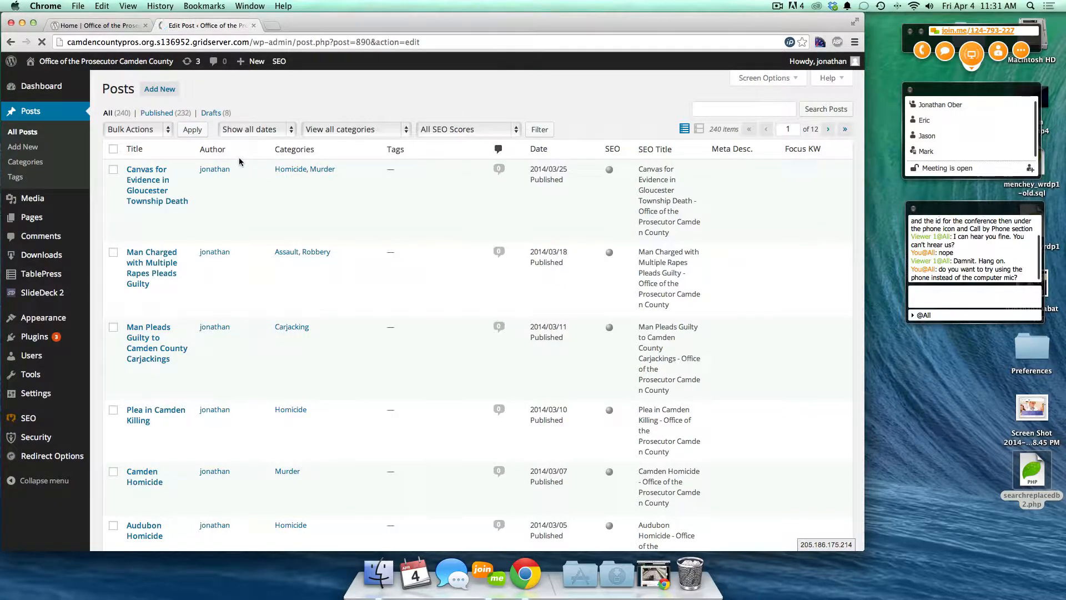
pyautogui.click(71, 25)
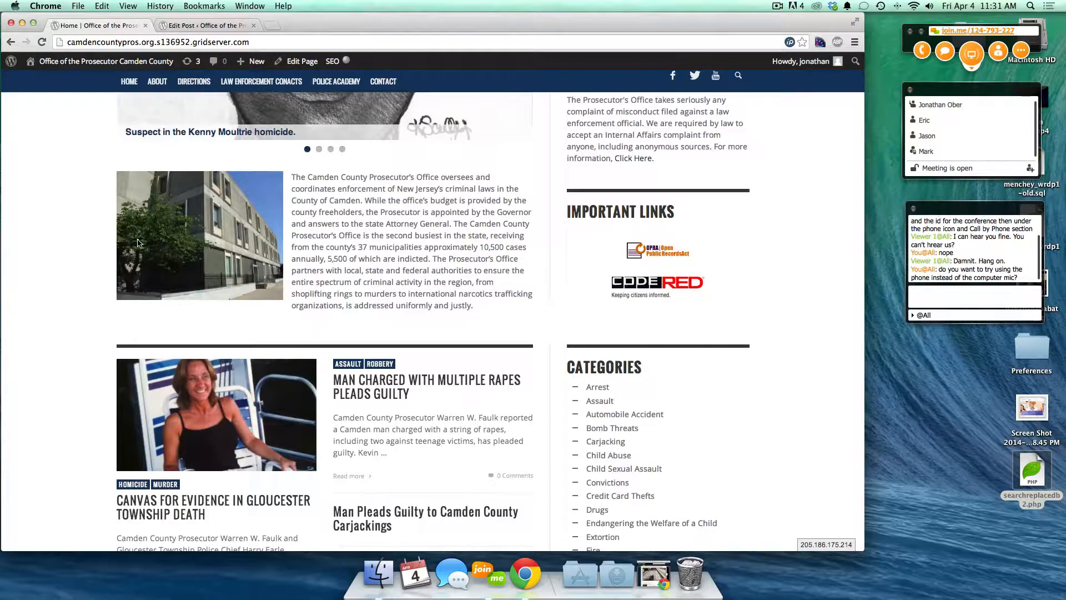
pyautogui.scroll(-2, 13, 432)
pyautogui.scroll(-5, 13, 432)
pyautogui.scroll(2, 48, 425)
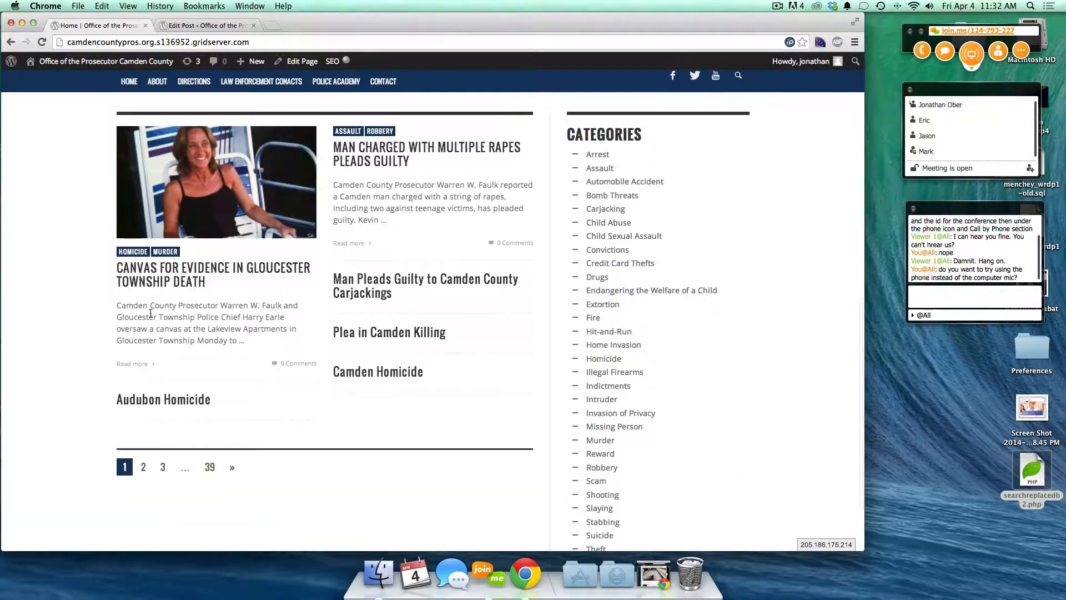
# - Scroll down through the post's edit screen, then bring the home page back to front
pyautogui.click(195, 25)
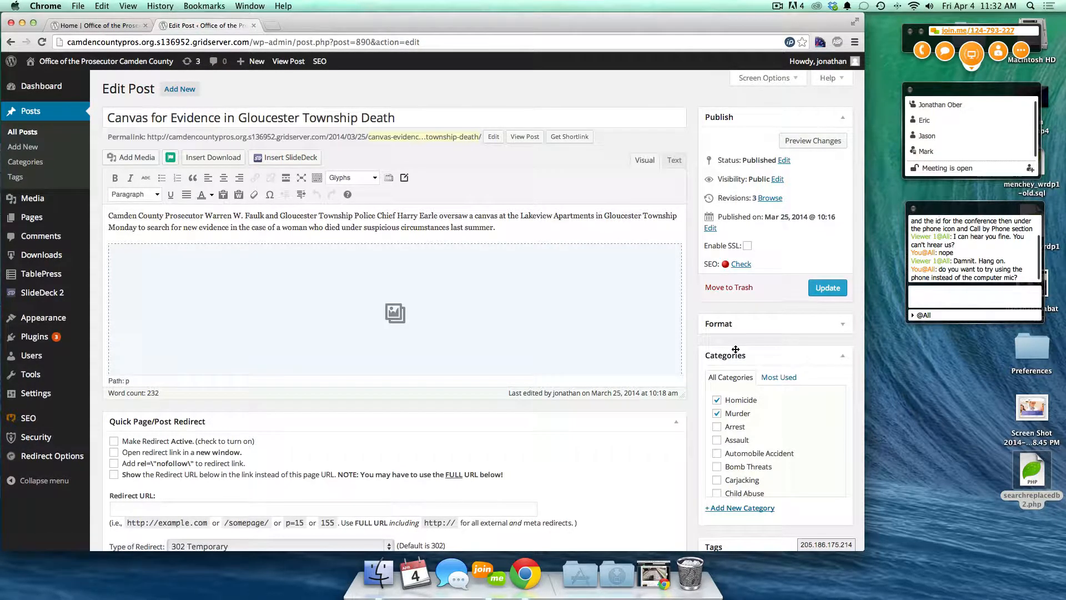
pyautogui.scroll(-2, 745, 348)
pyautogui.scroll(-5, 710, 368)
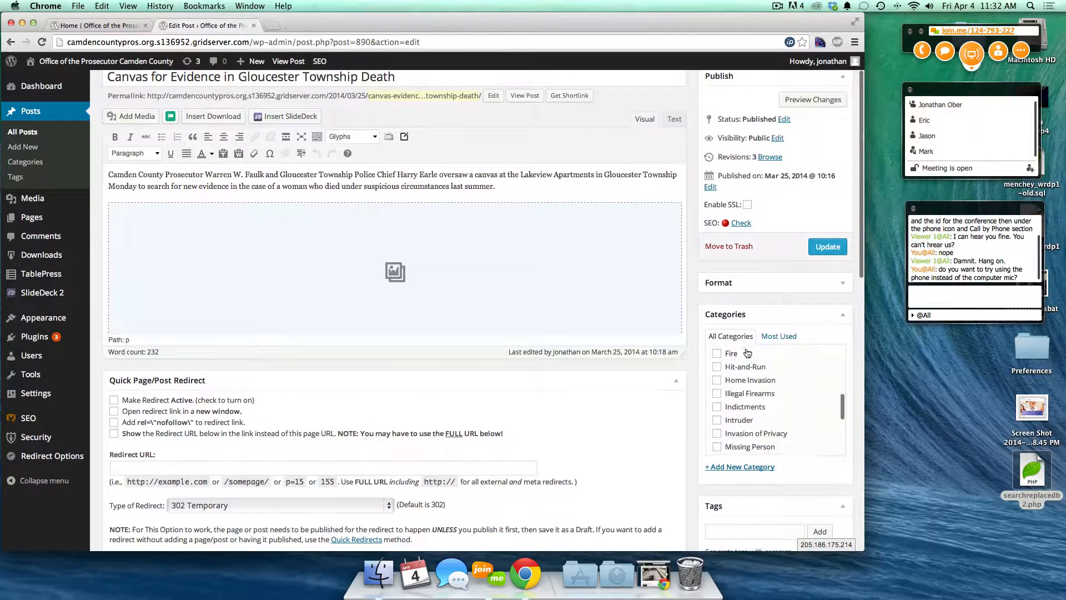
pyautogui.scroll(-10, 698, 372)
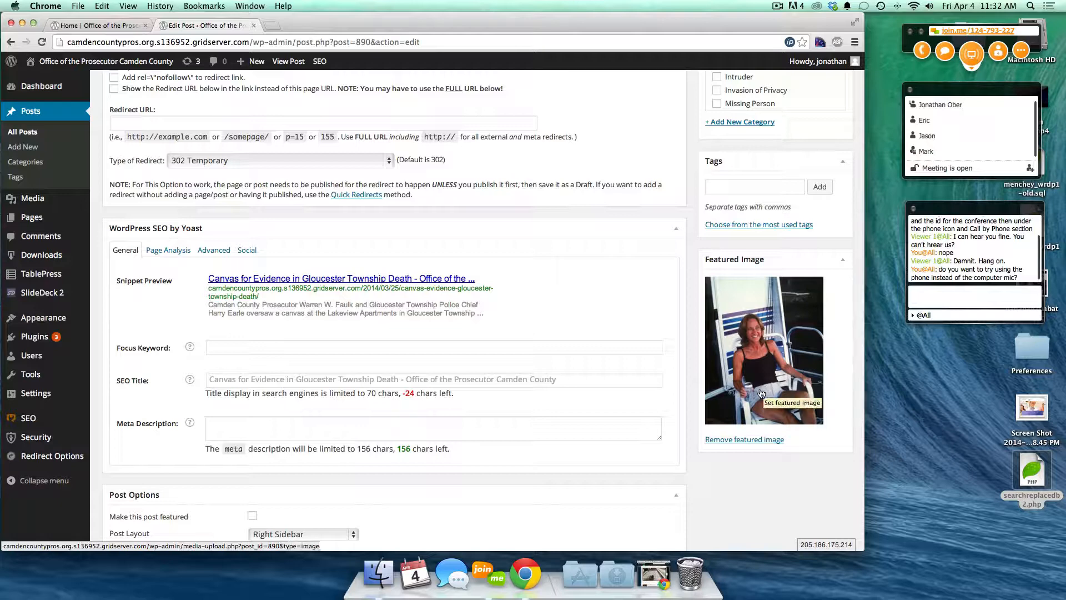
pyautogui.click(100, 25)
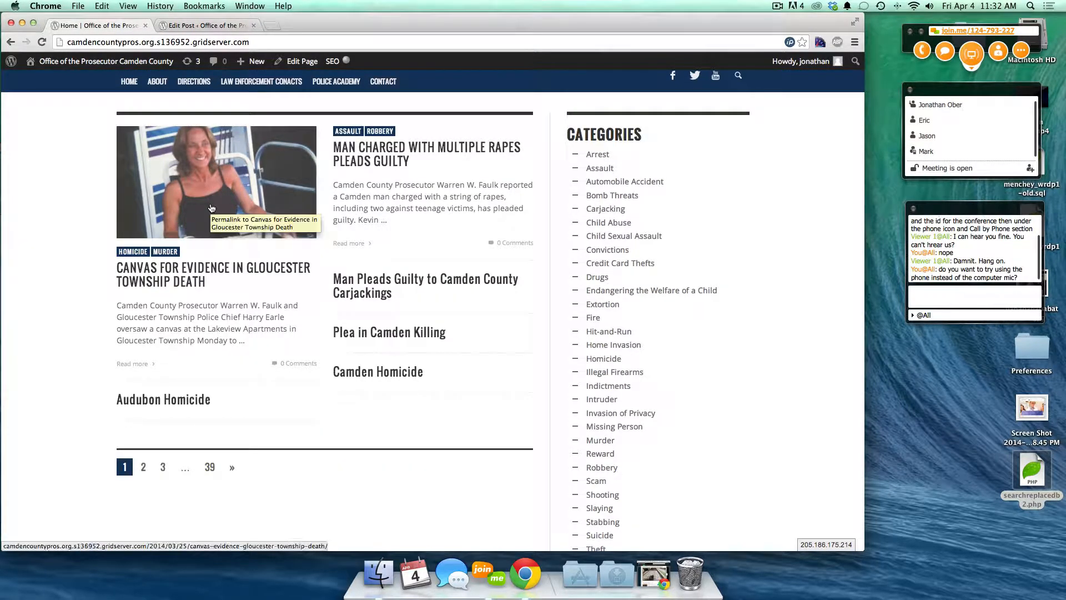
# - Remove the Canvas for Evidence featured image, update the post, and reload the home page
pyautogui.click(195, 28)
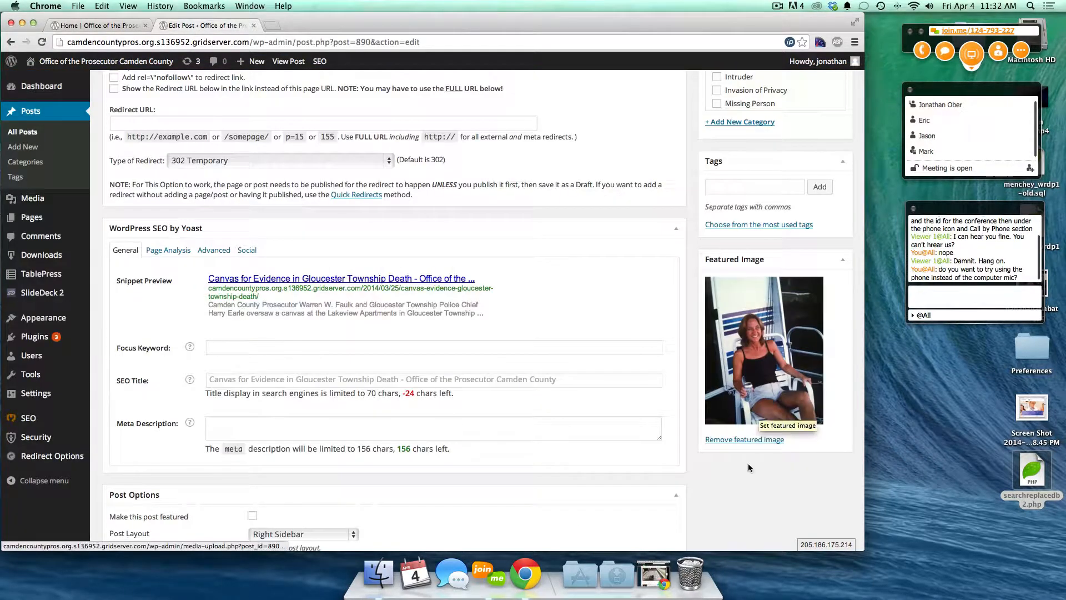
pyautogui.click(727, 440)
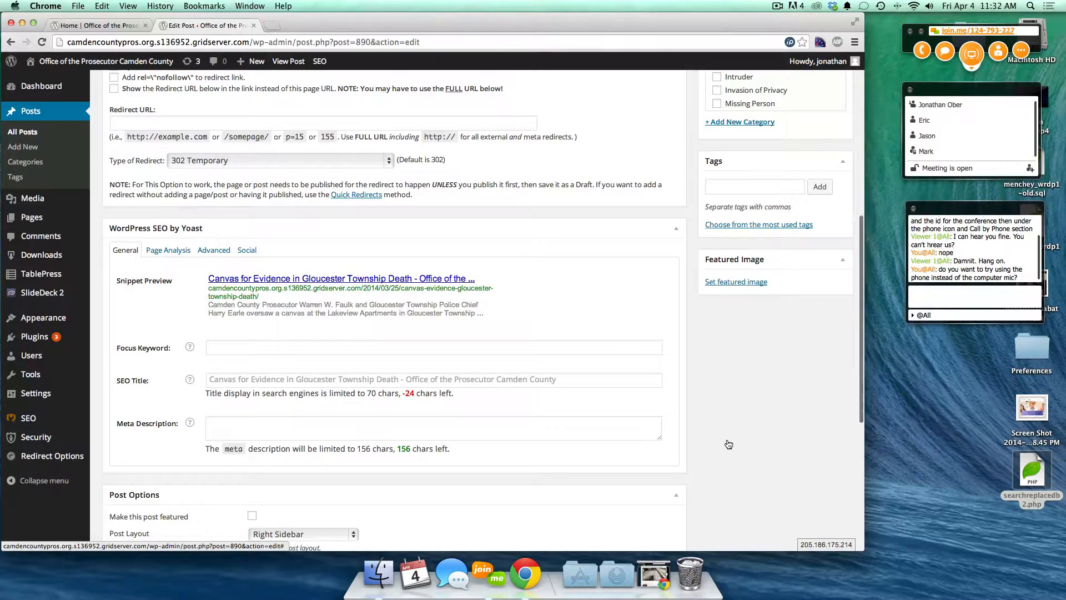
pyautogui.scroll(5, 727, 438)
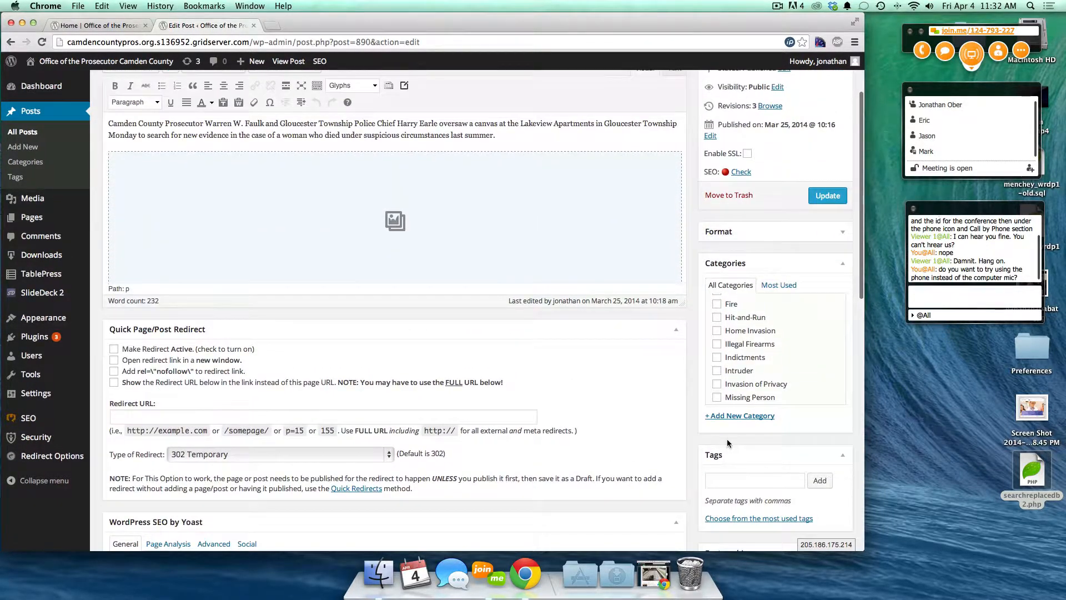
pyautogui.click(827, 233)
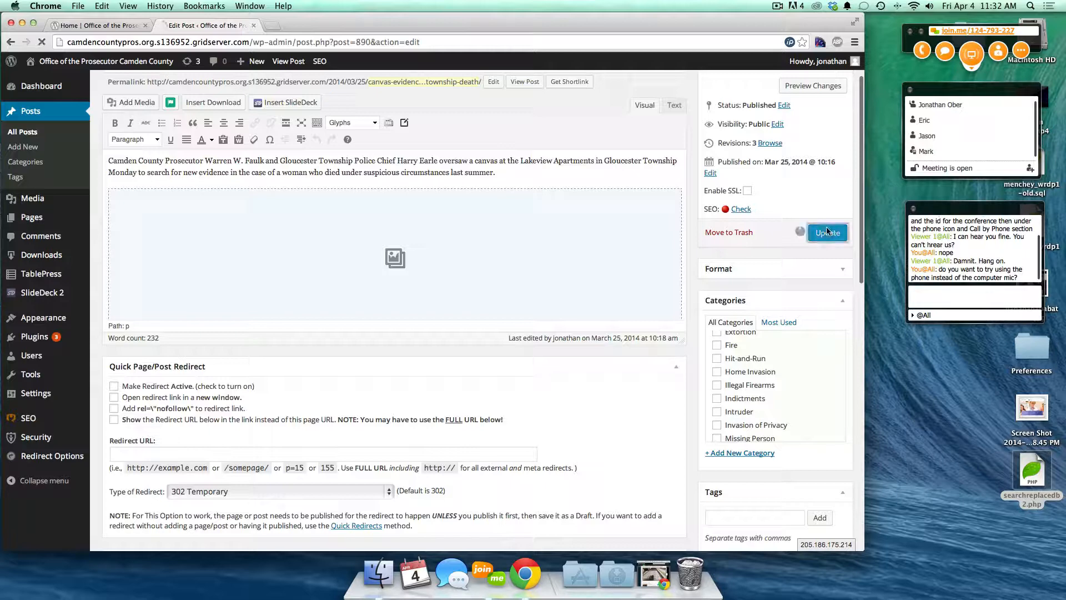
pyautogui.click(76, 25)
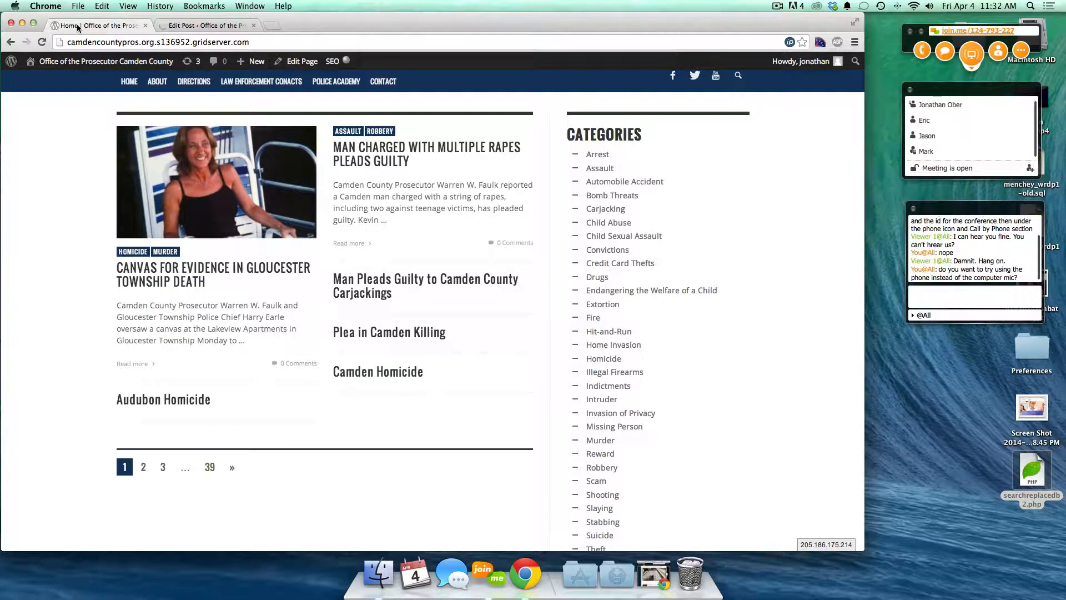
pyautogui.press('super+r')
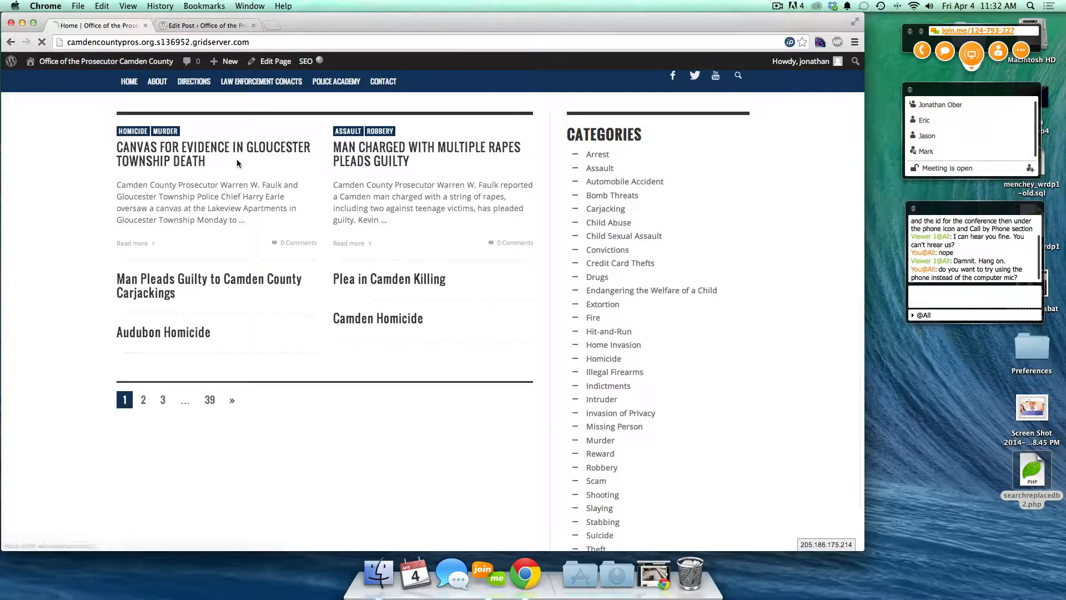
# - Open the post's featured image chooser and start uploading a new file from the computer
pyautogui.click(206, 25)
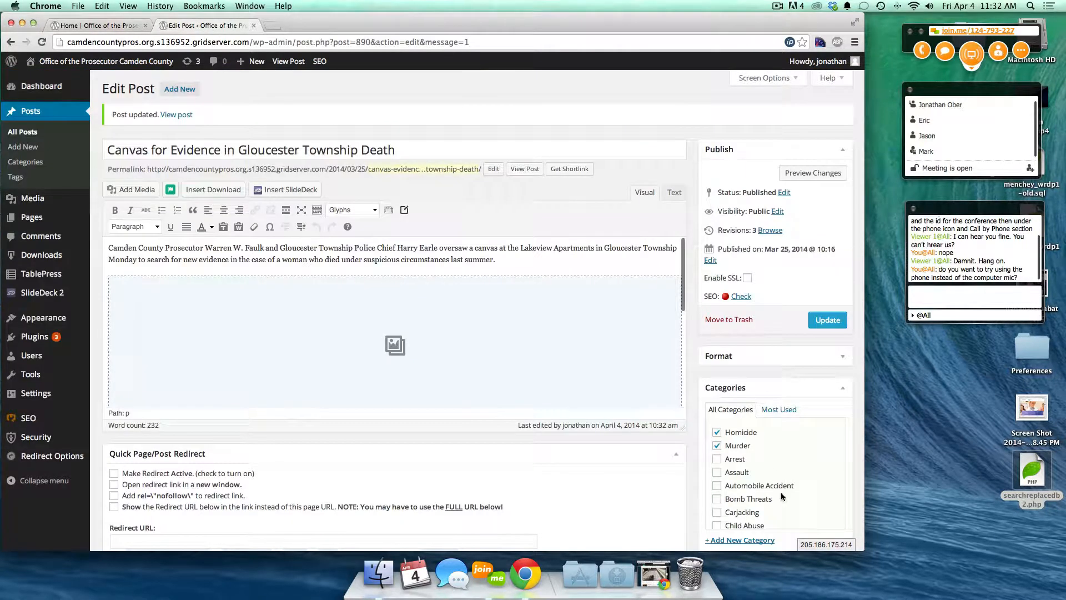
pyautogui.scroll(-5, 694, 522)
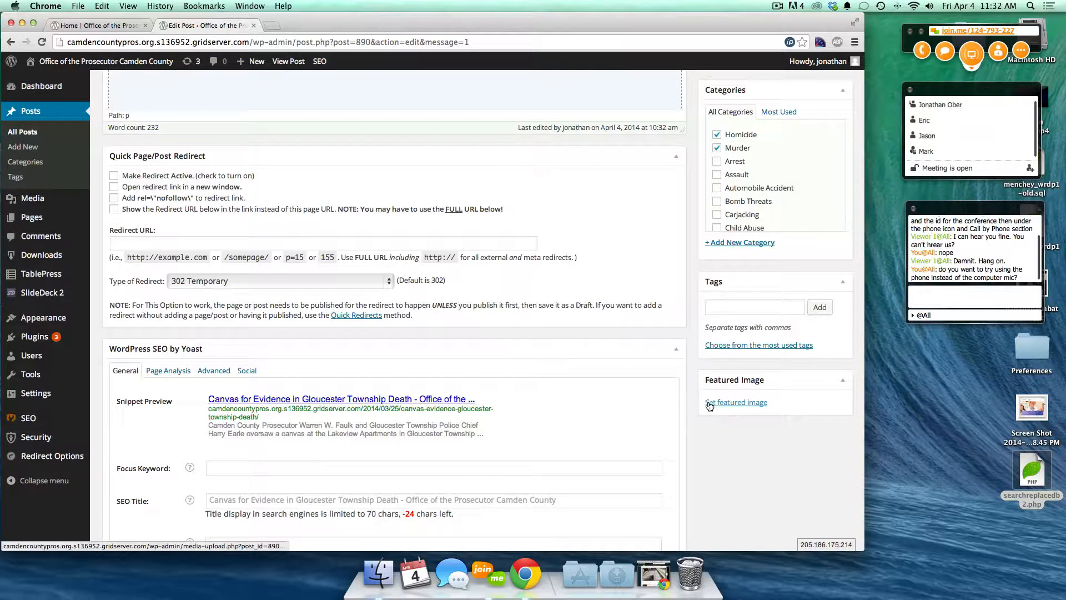
pyautogui.click(751, 408)
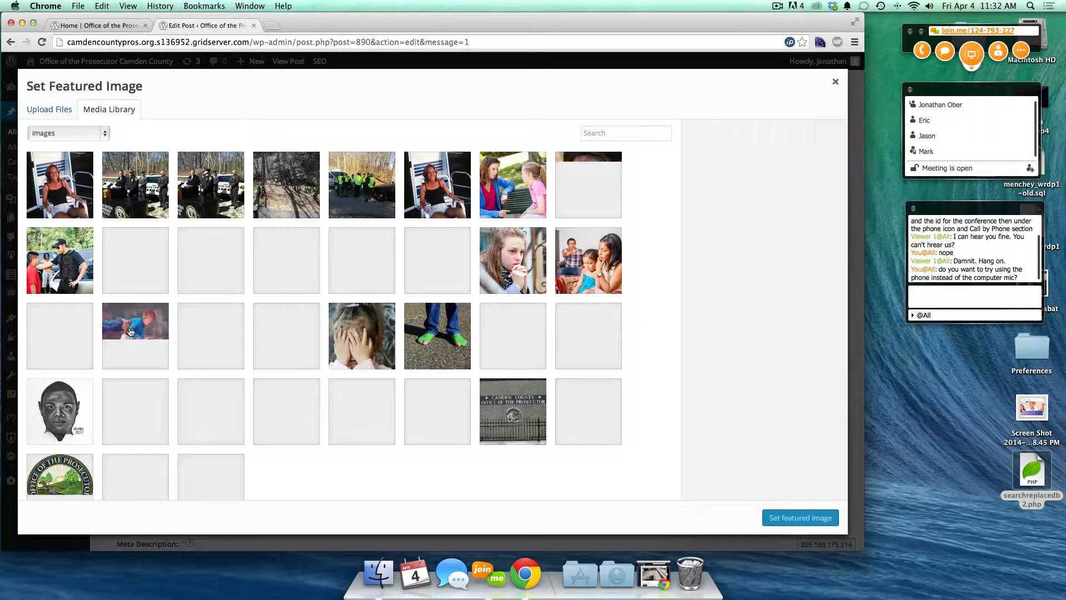
pyautogui.click(48, 113)
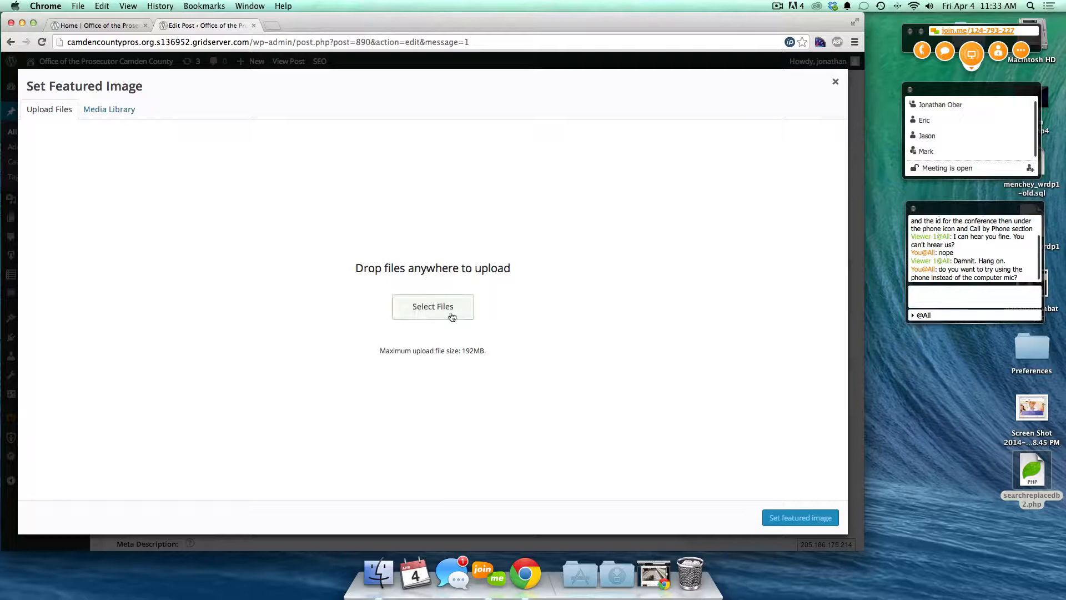
pyautogui.click(433, 305)
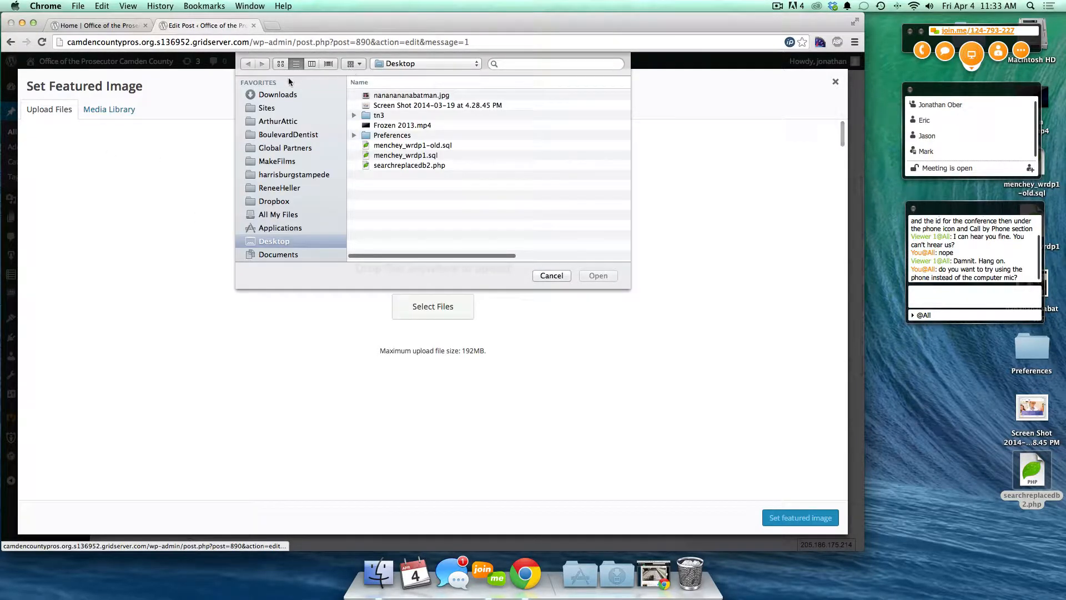
# - Pick DSCF0006.jpg from the CamdenCountyPros folder in icon view and upload it
pyautogui.click(270, 109)
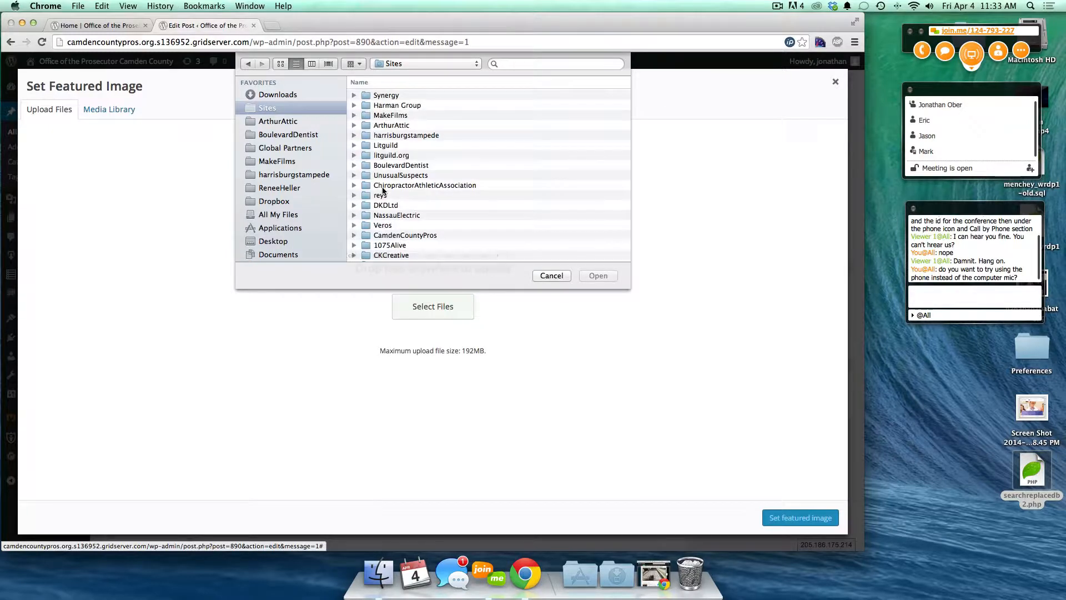
pyautogui.click(364, 83)
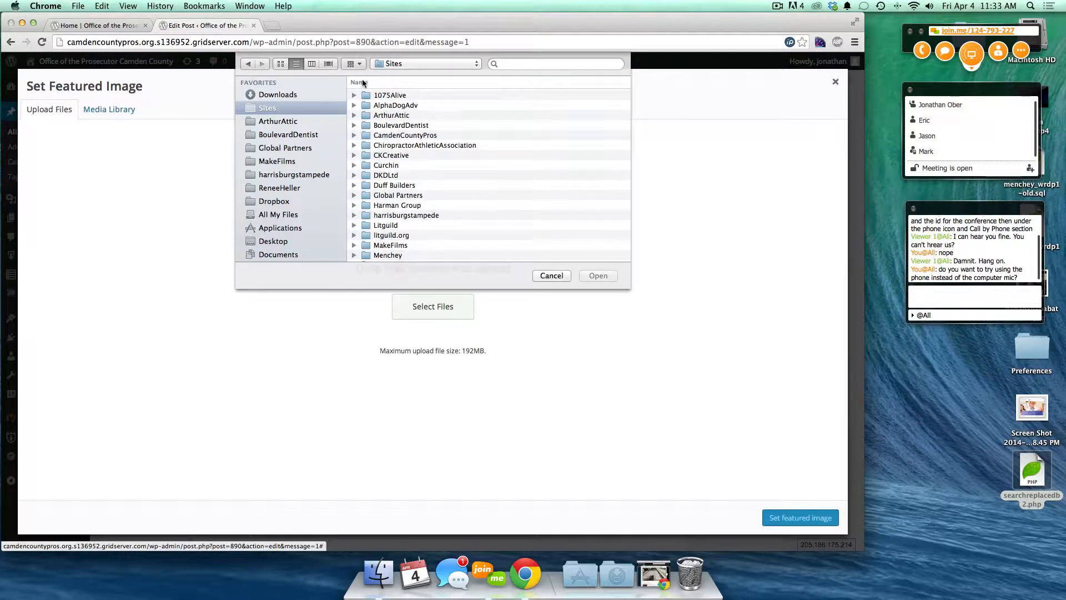
pyautogui.click(387, 136)
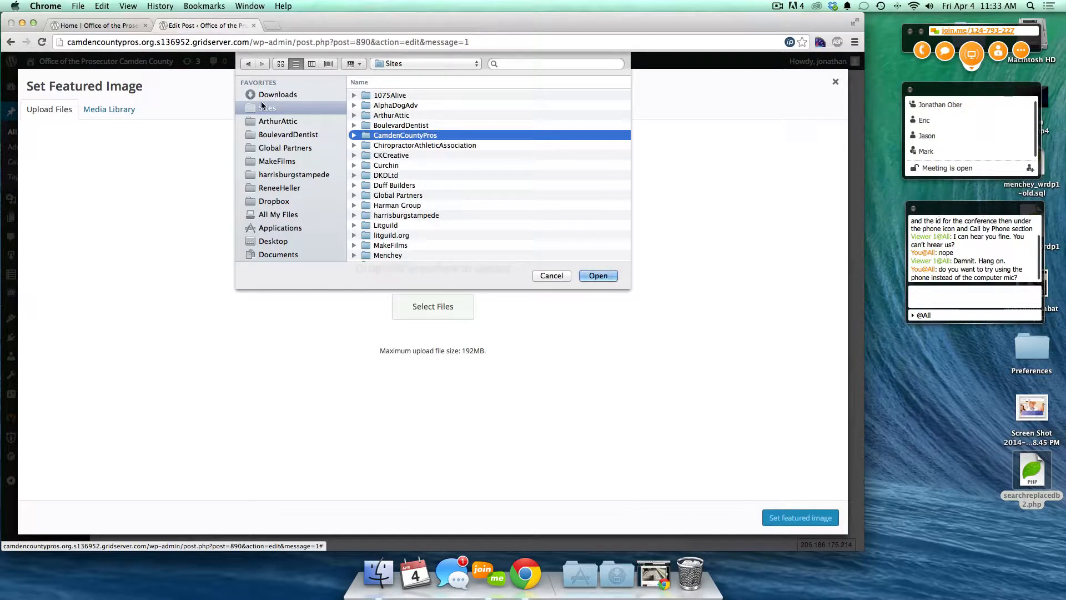
pyautogui.doubleClick(356, 137)
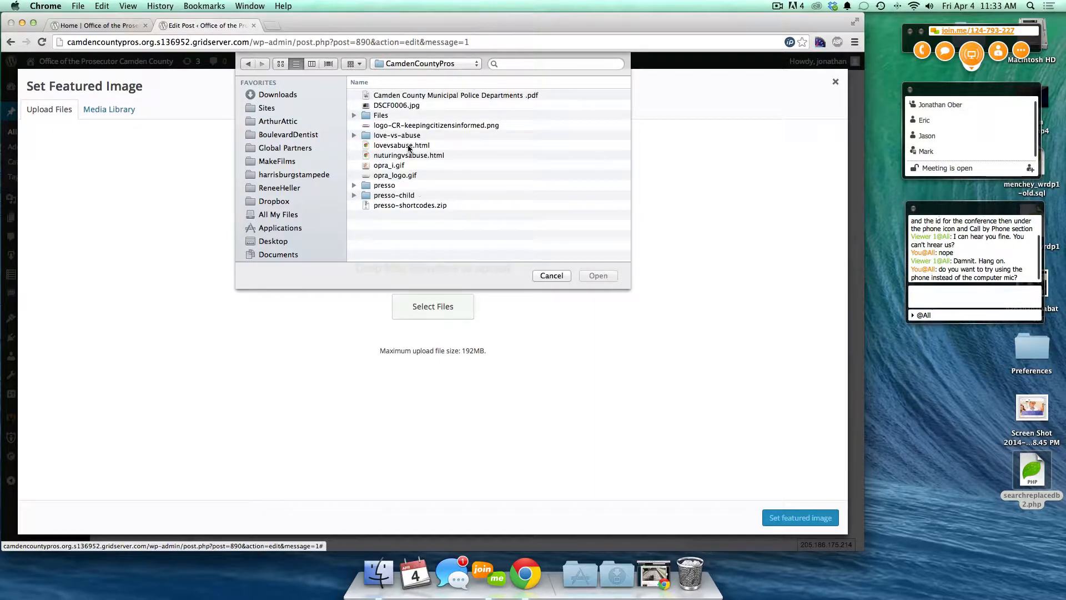
pyautogui.click(282, 65)
pyautogui.click(487, 100)
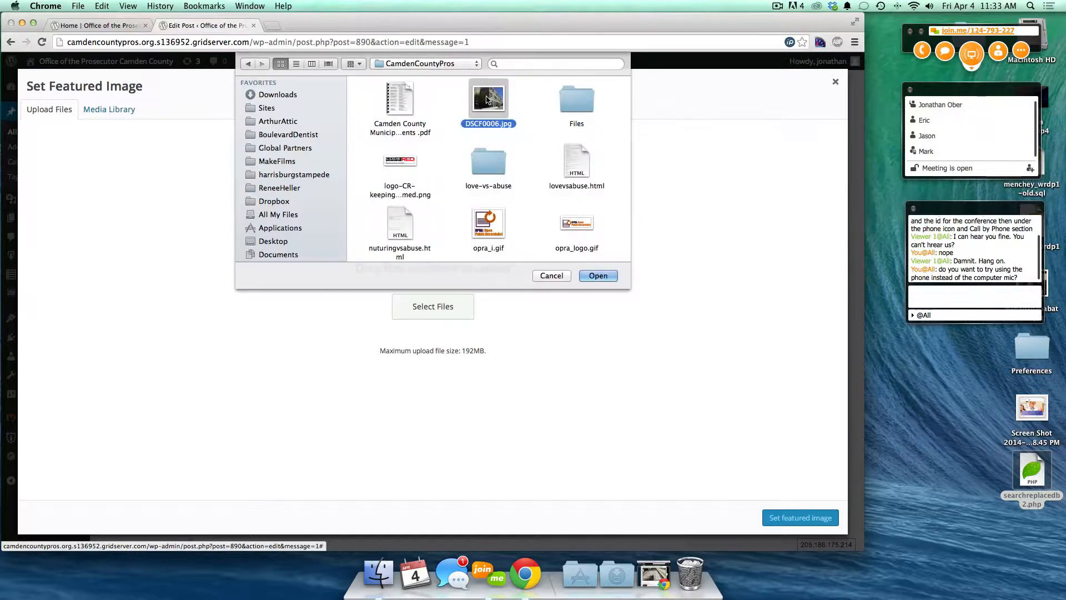
pyautogui.click(596, 277)
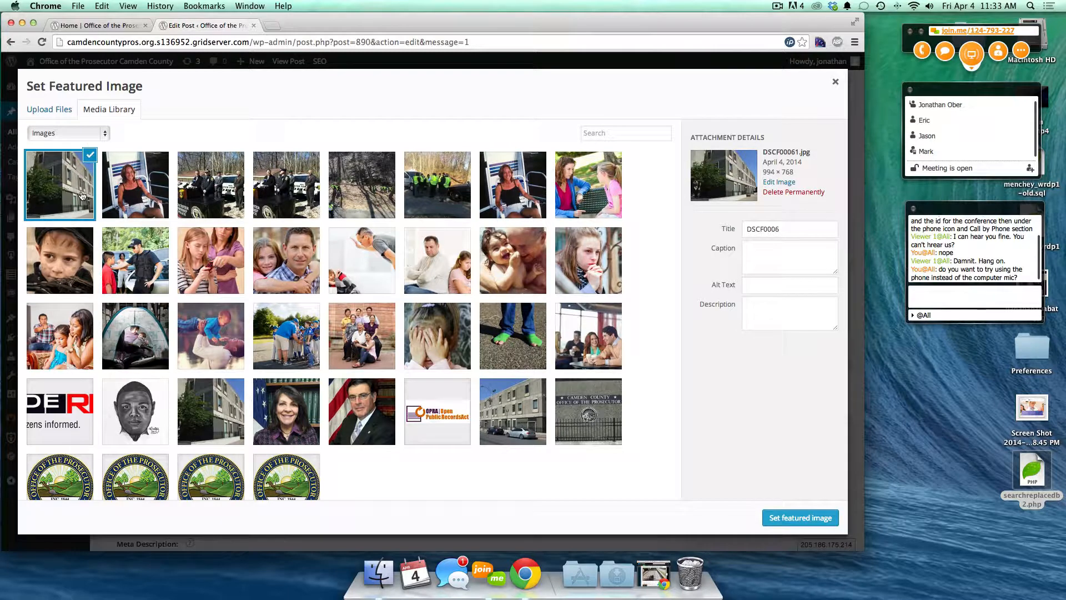
# - Choose reiff.21.jpg instead of the new upload, retitle it Reiff, and set it as featured image
pyautogui.click(91, 158)
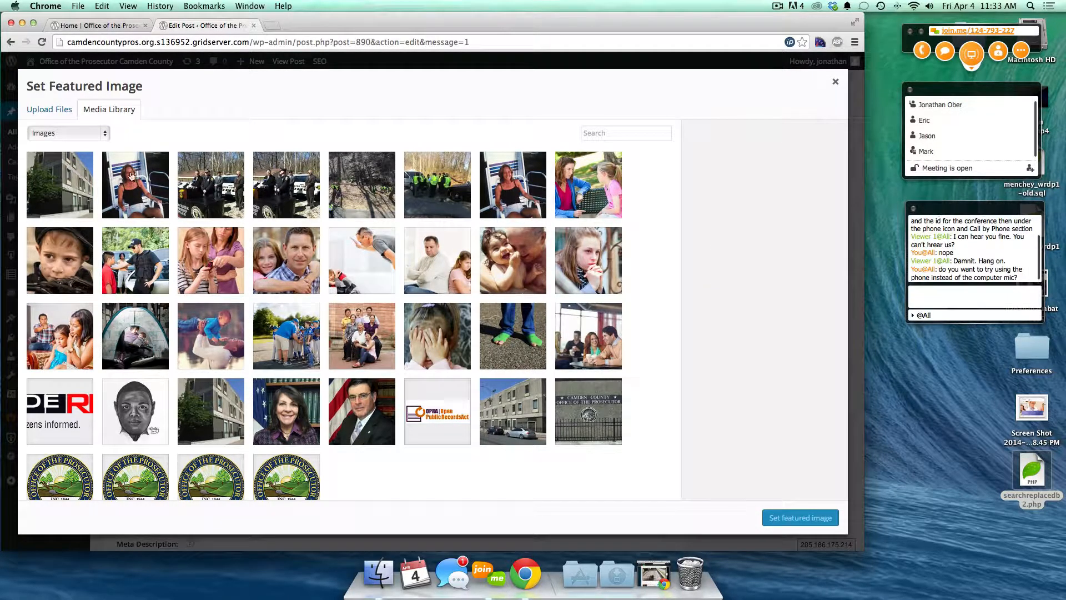
pyautogui.click(132, 177)
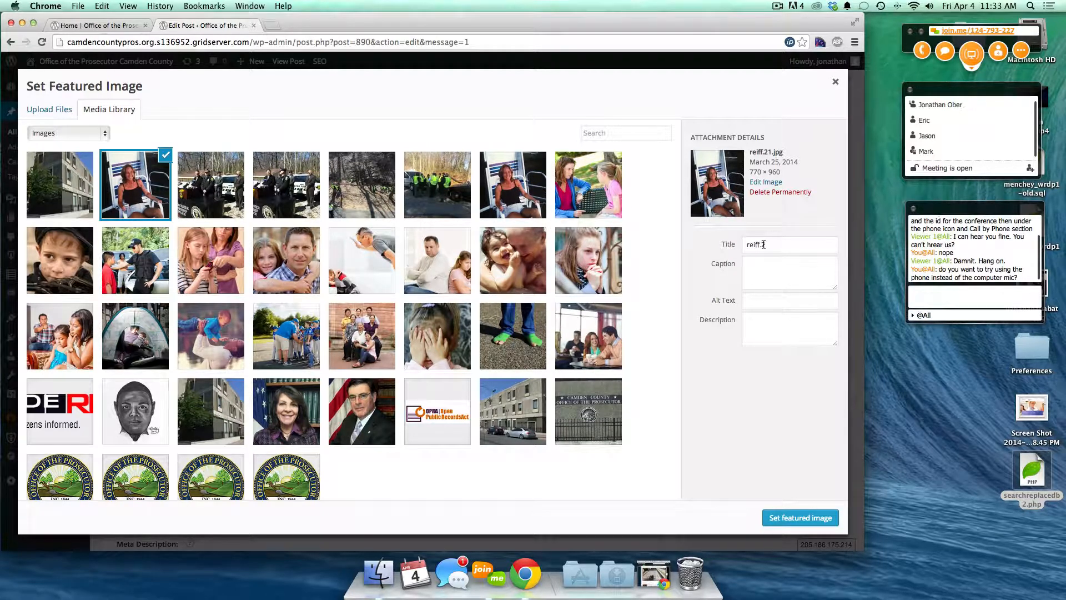
pyautogui.doubleClick(752, 245)
pyautogui.moveTo(751, 245); pyautogui.dragTo(788, 249)
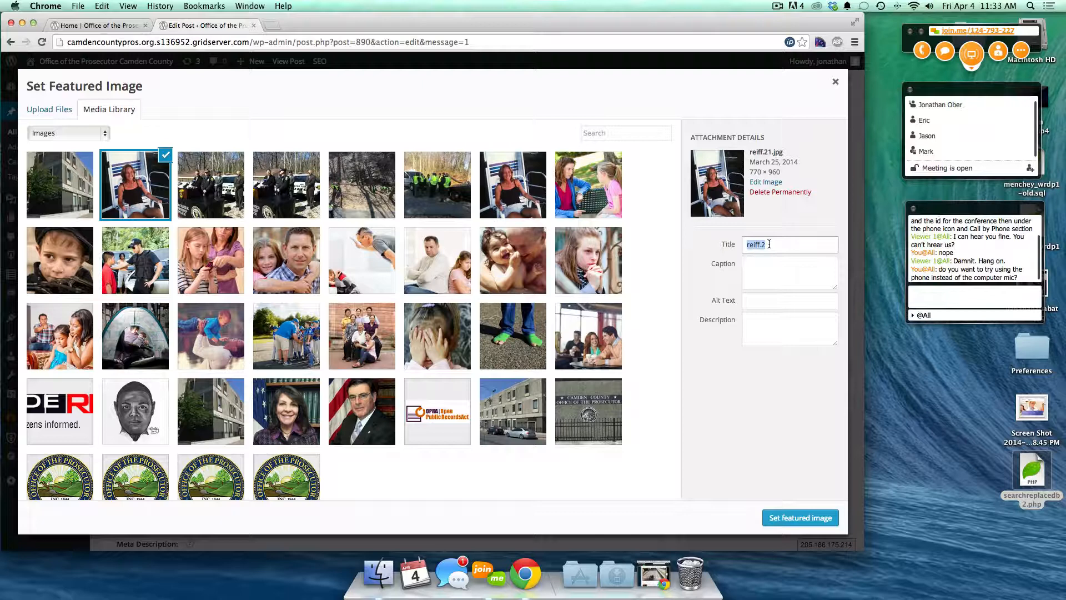
pyautogui.write('R')
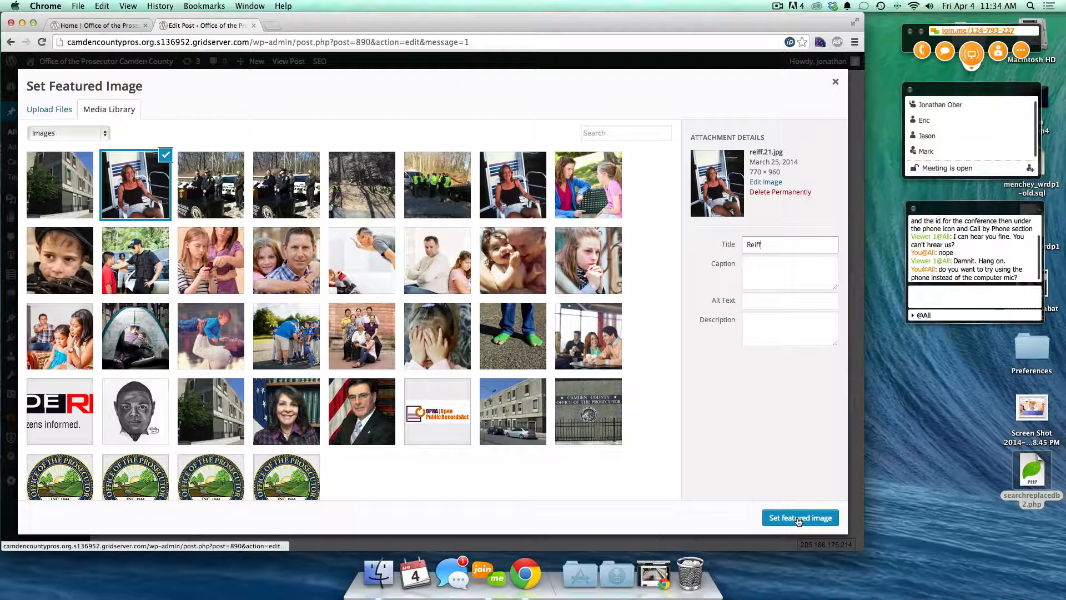
pyautogui.click(797, 517)
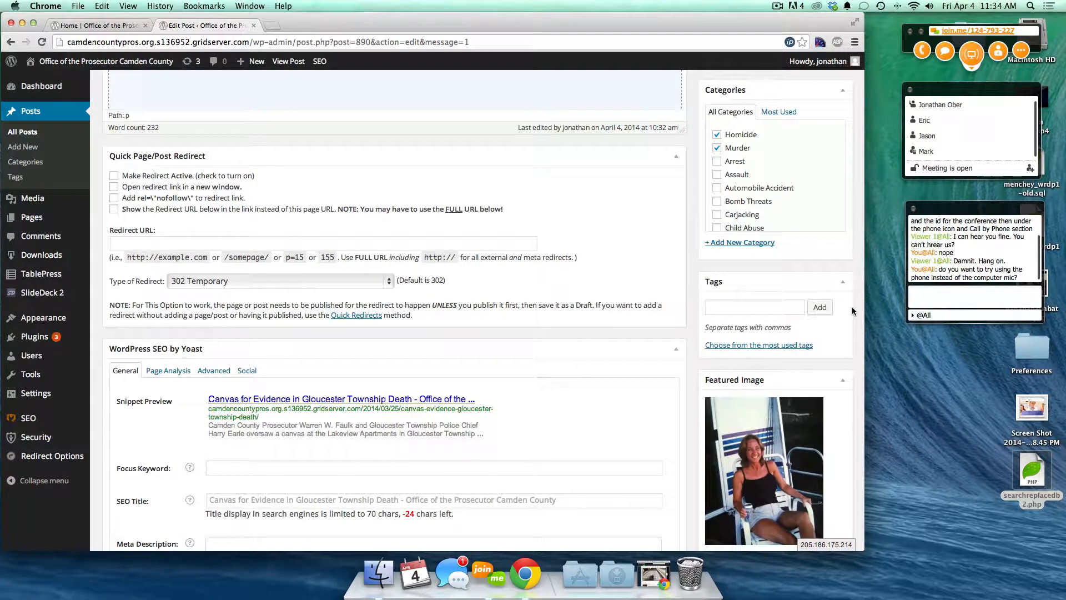
# - Update the post and reload the home page to see its new Reiff photo
pyautogui.scroll(5, 852, 307)
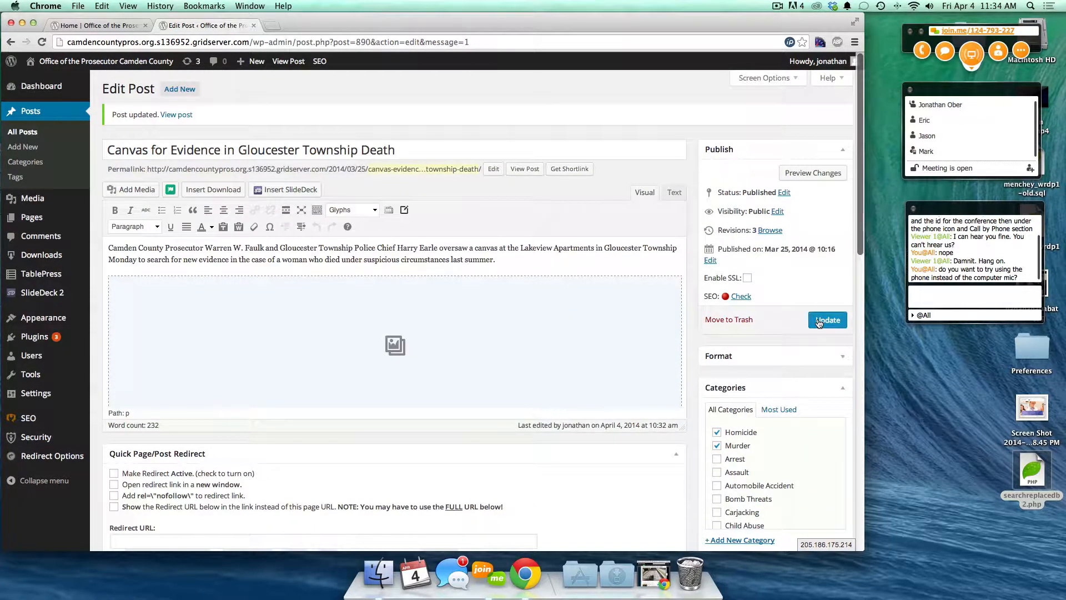
pyautogui.click(819, 321)
pyautogui.click(102, 25)
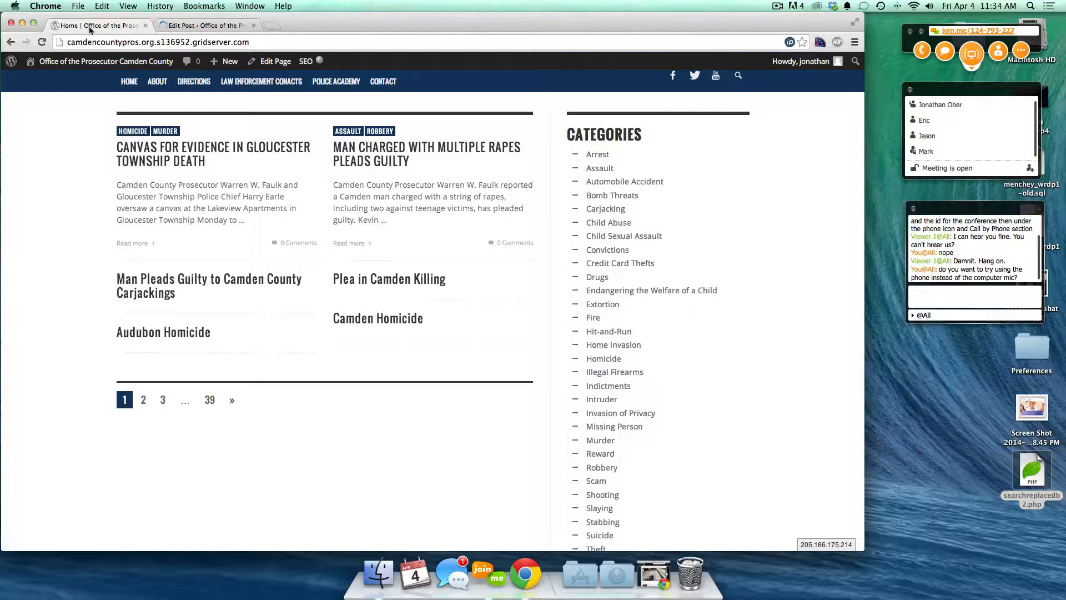
pyautogui.press('super+r')
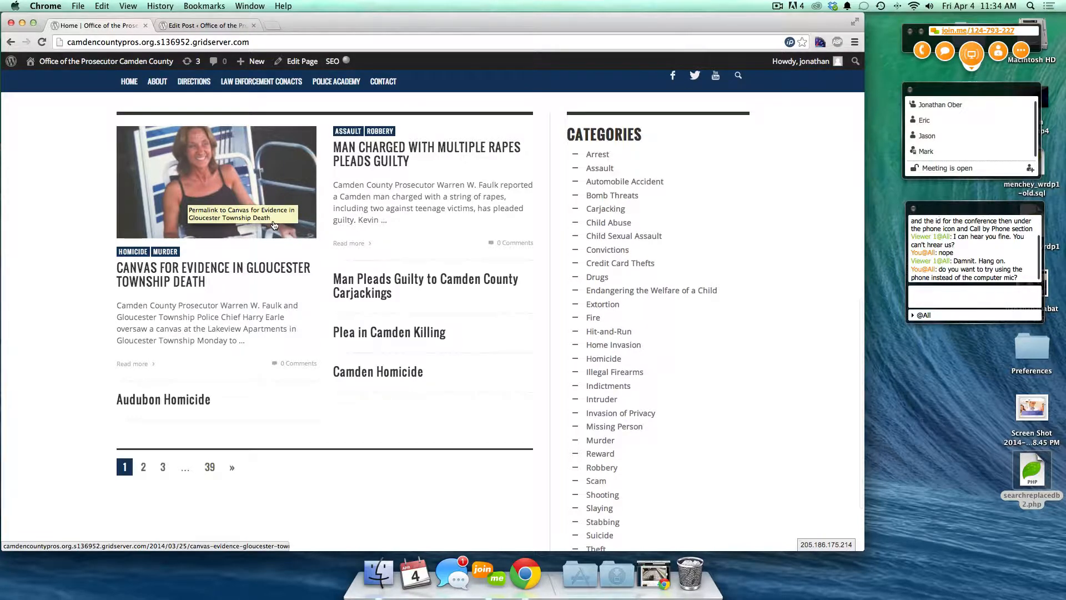
# - Open the Canvas for Evidence post from the home page and scroll through the article
pyautogui.click(160, 201)
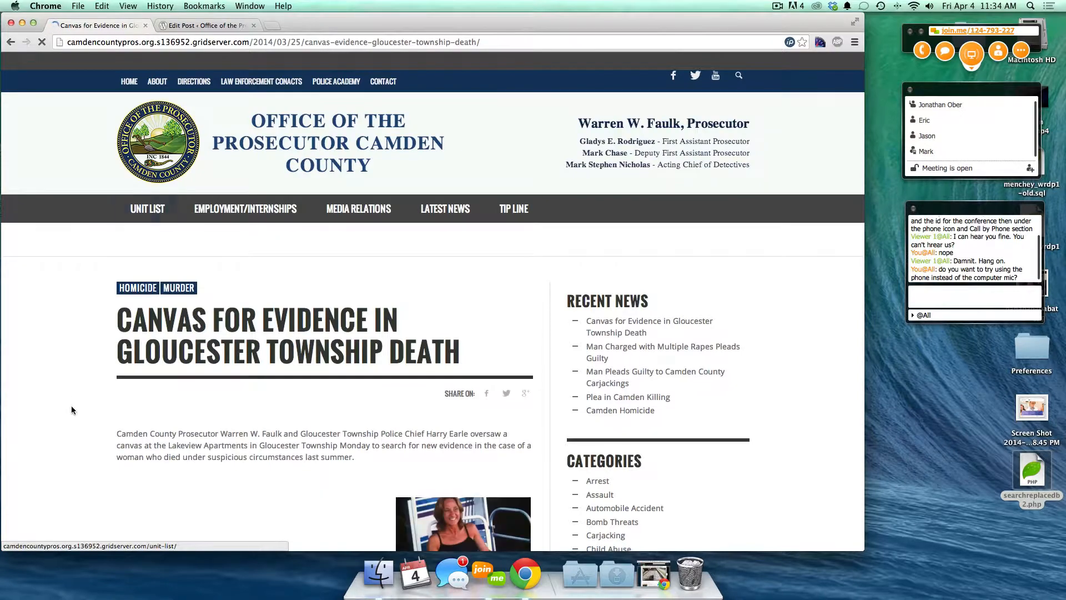
pyautogui.scroll(-5, 71, 406)
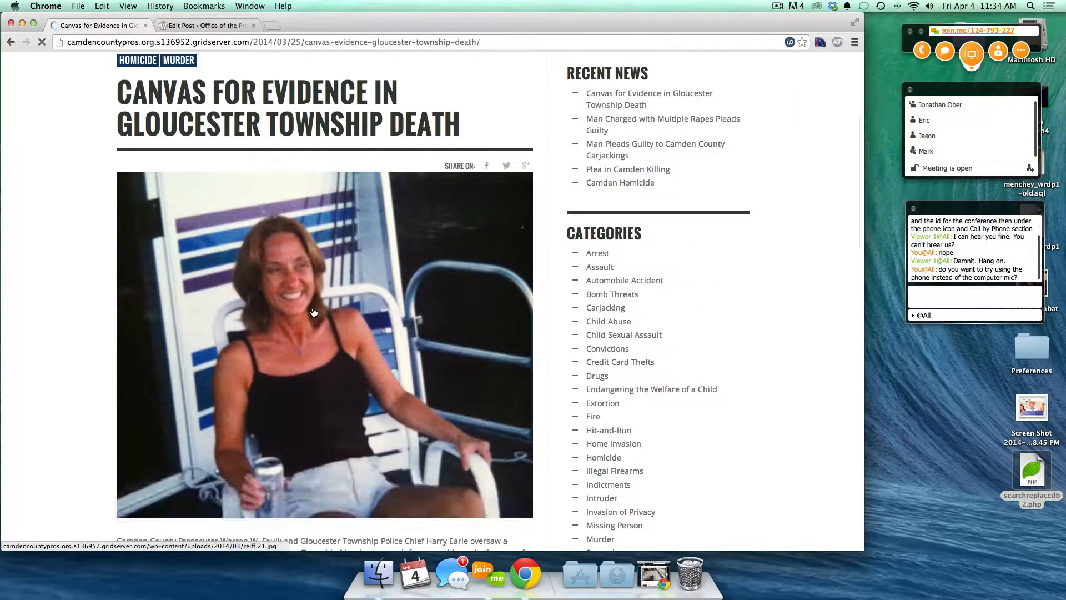
pyautogui.scroll(-6, 314, 312)
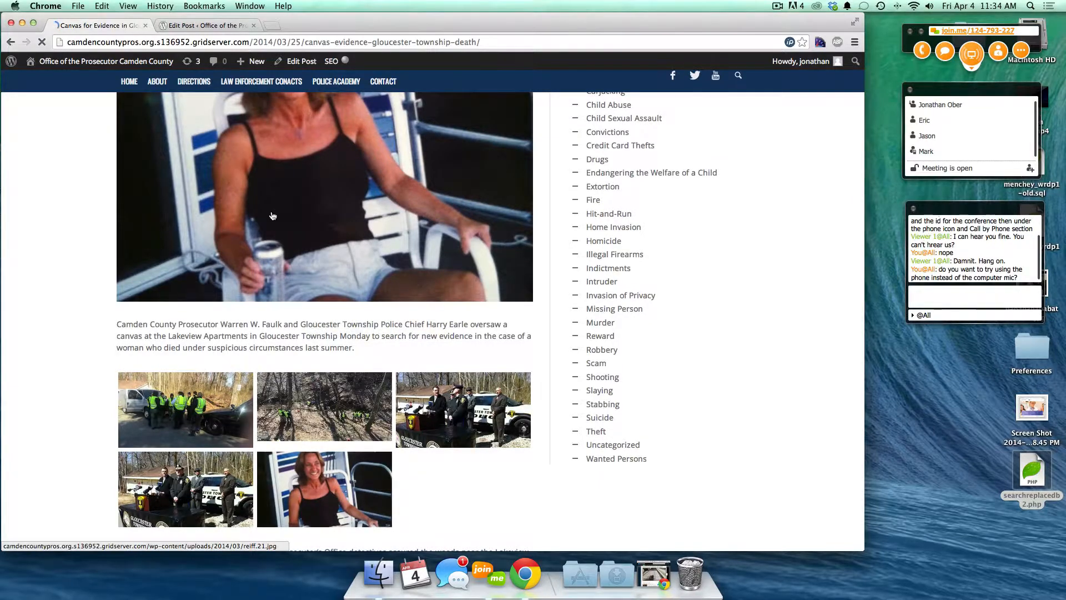
pyautogui.scroll(3, 291, 214)
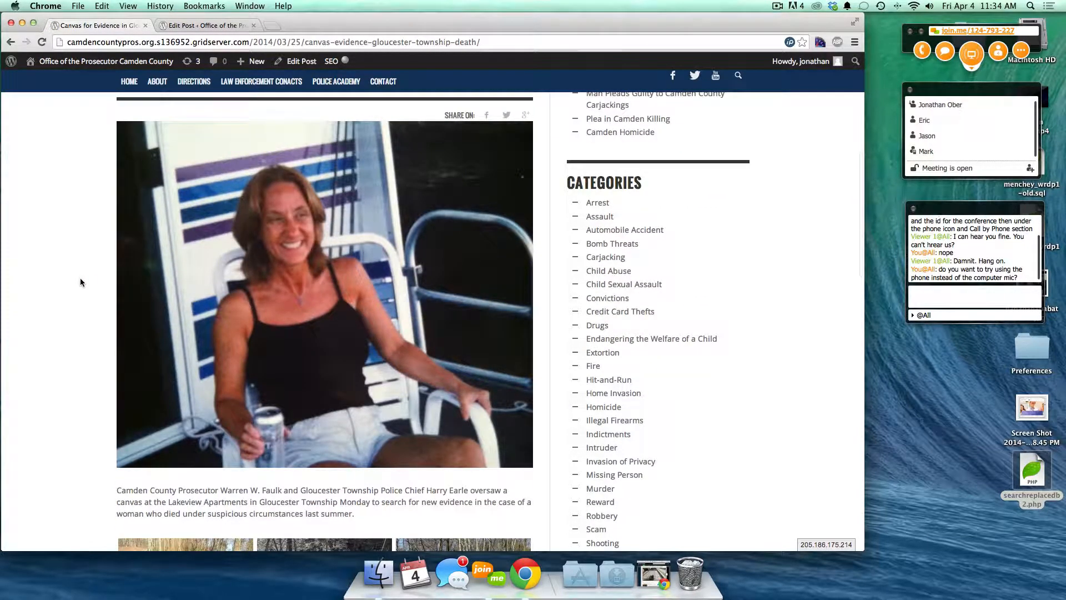
pyautogui.scroll(-2, 80, 278)
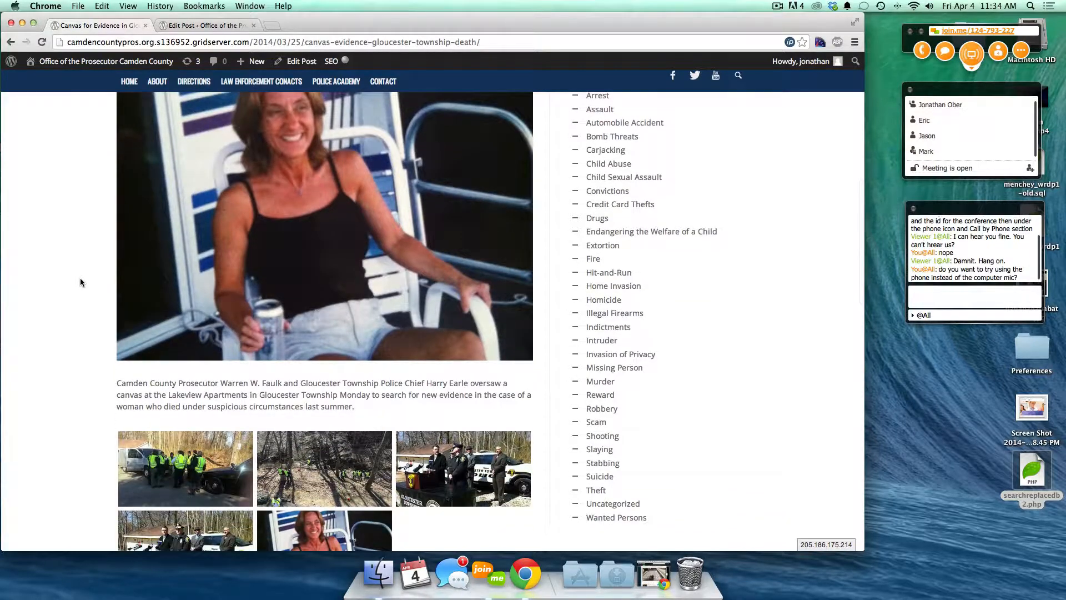
pyautogui.scroll(2, 80, 282)
pyautogui.scroll(-3, 80, 282)
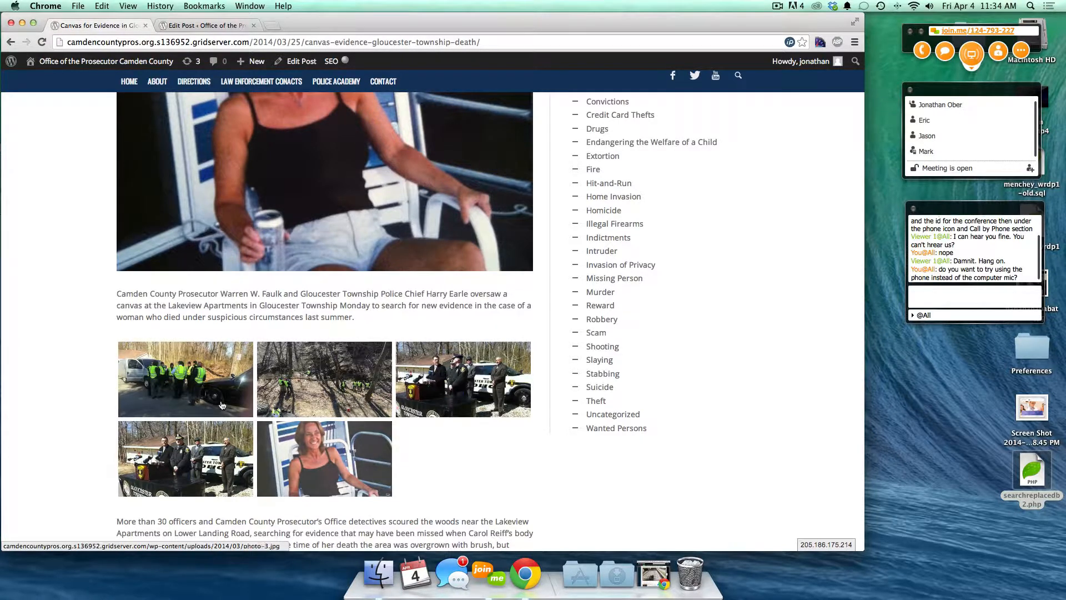
pyautogui.scroll(4, 90, 282)
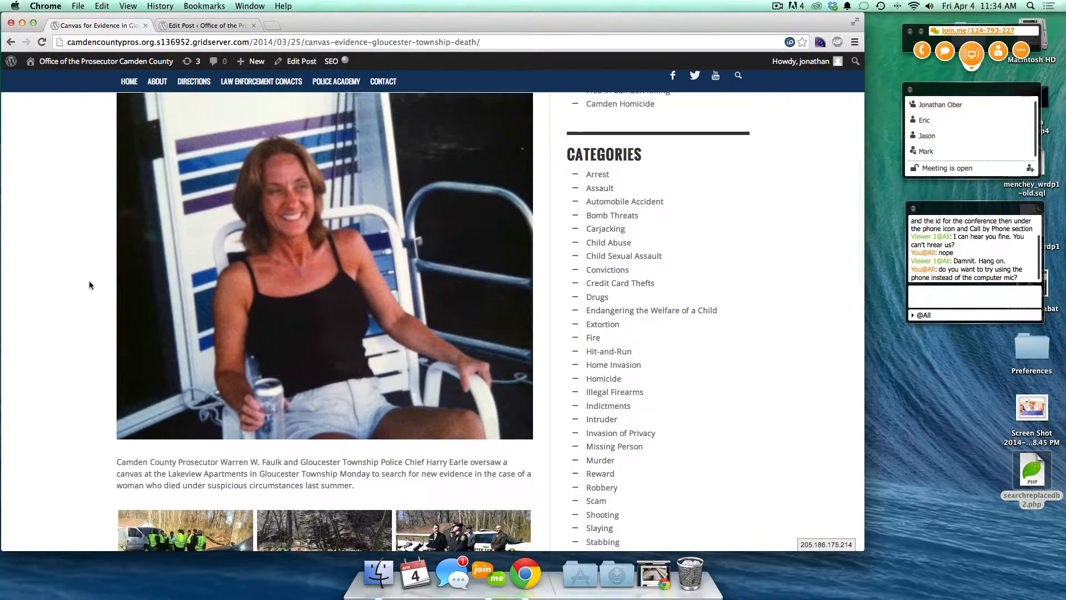
pyautogui.scroll(2, 89, 285)
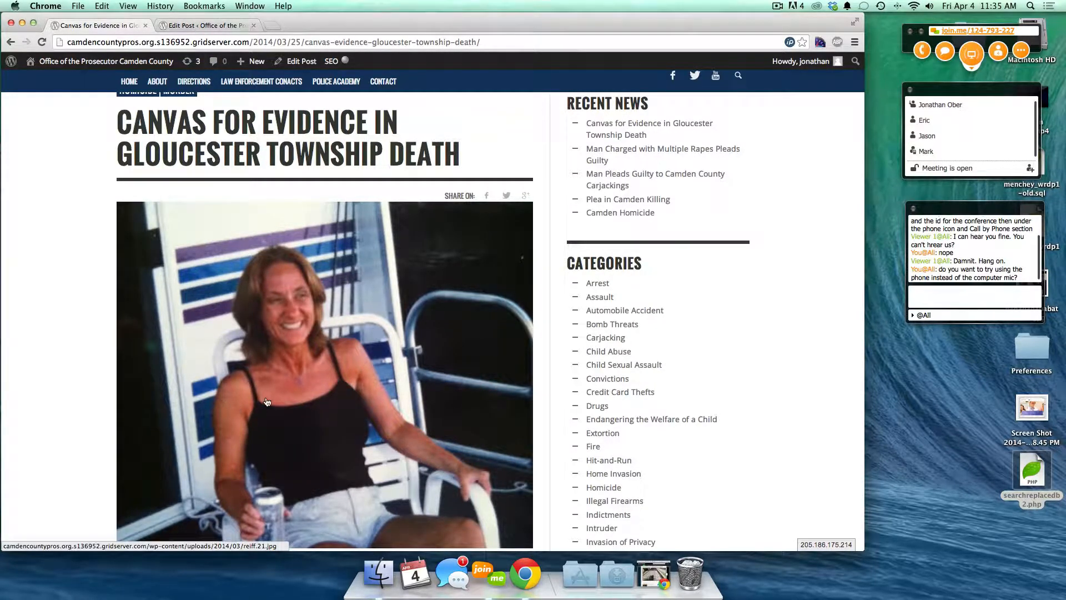
pyautogui.scroll(-1, 267, 402)
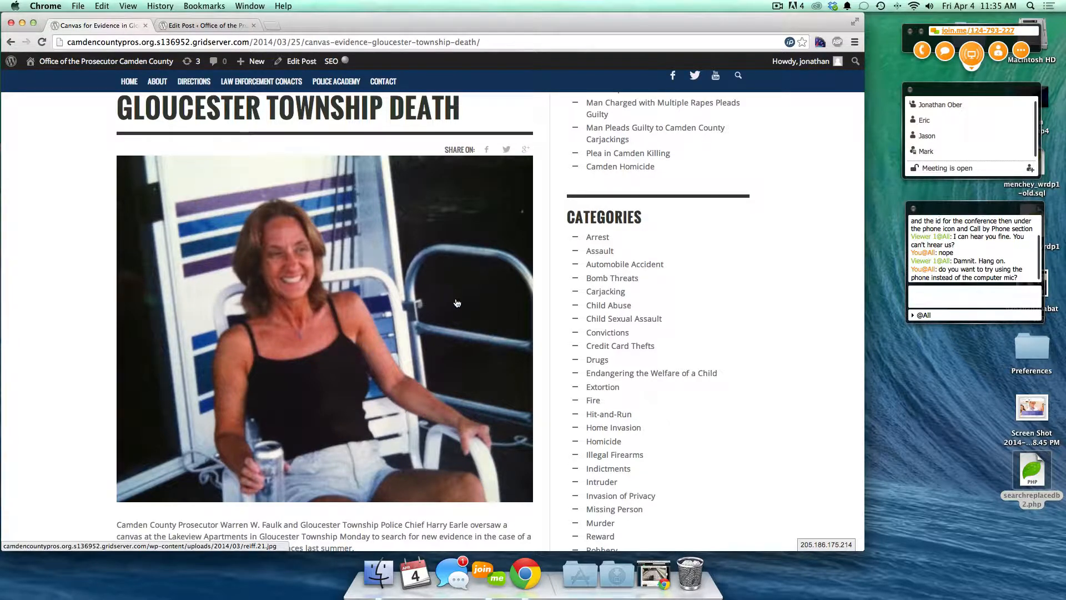
pyautogui.scroll(-1, 622, 294)
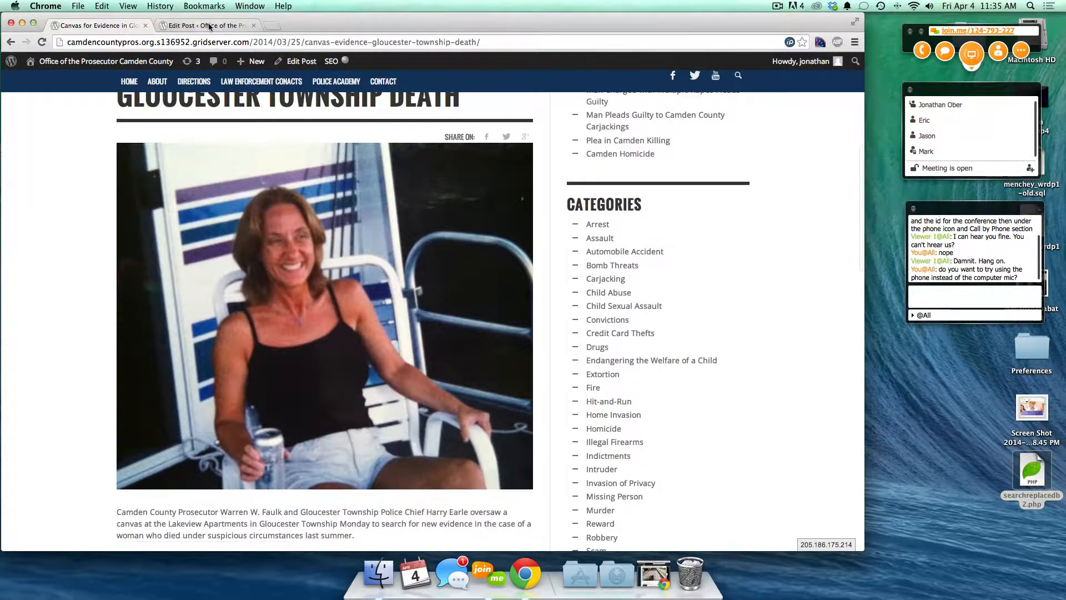
# - Select the post title in the editor, glance at the live post again, then resume editing
pyautogui.hotkey('ctrl', 'Tab')
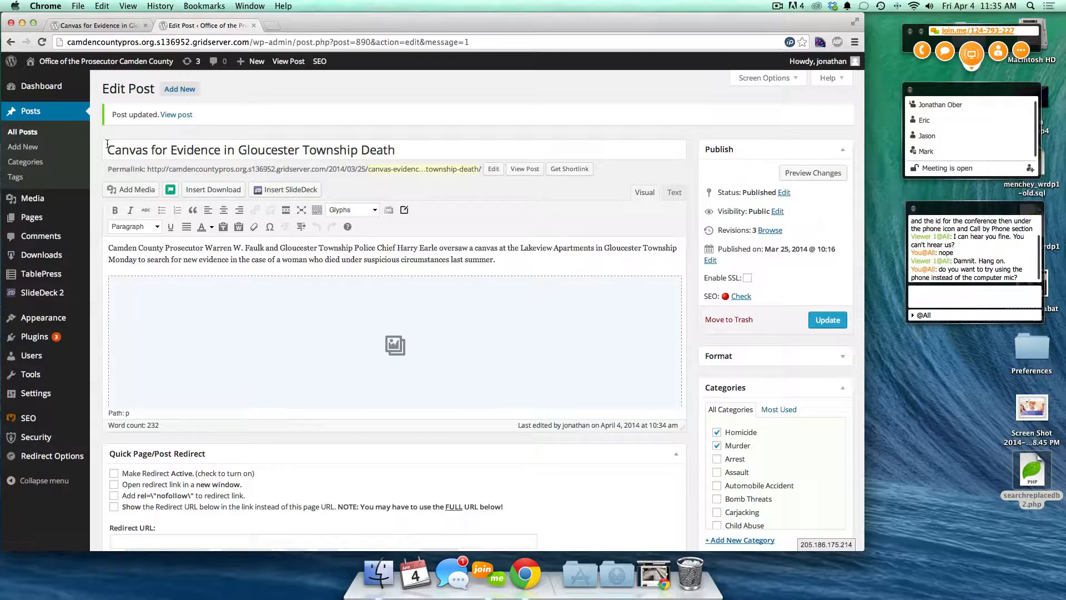
pyautogui.moveTo(107, 150); pyautogui.dragTo(432, 141)
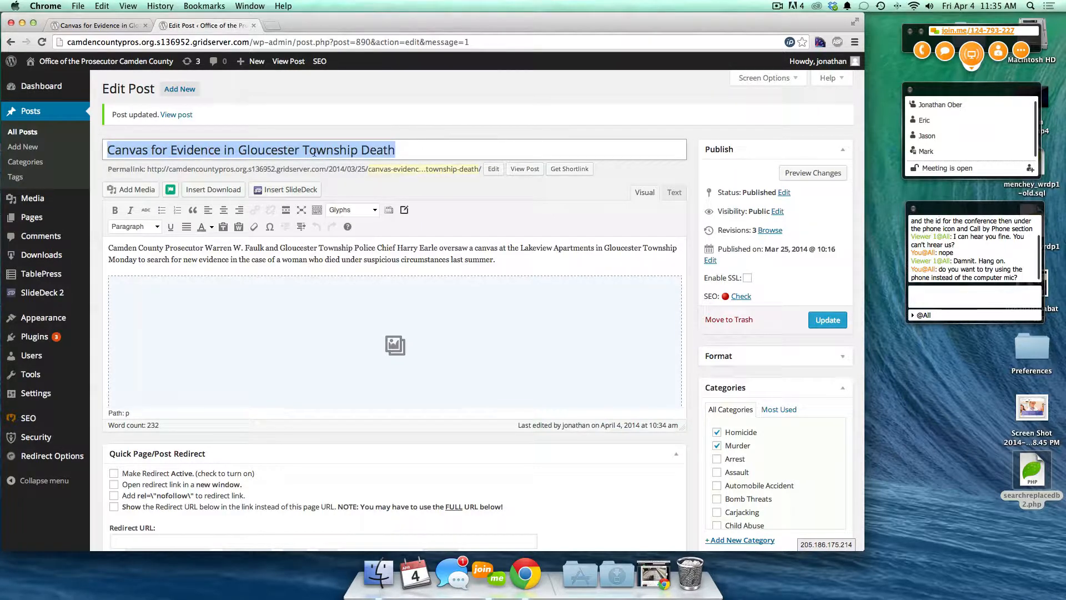
pyautogui.click(97, 25)
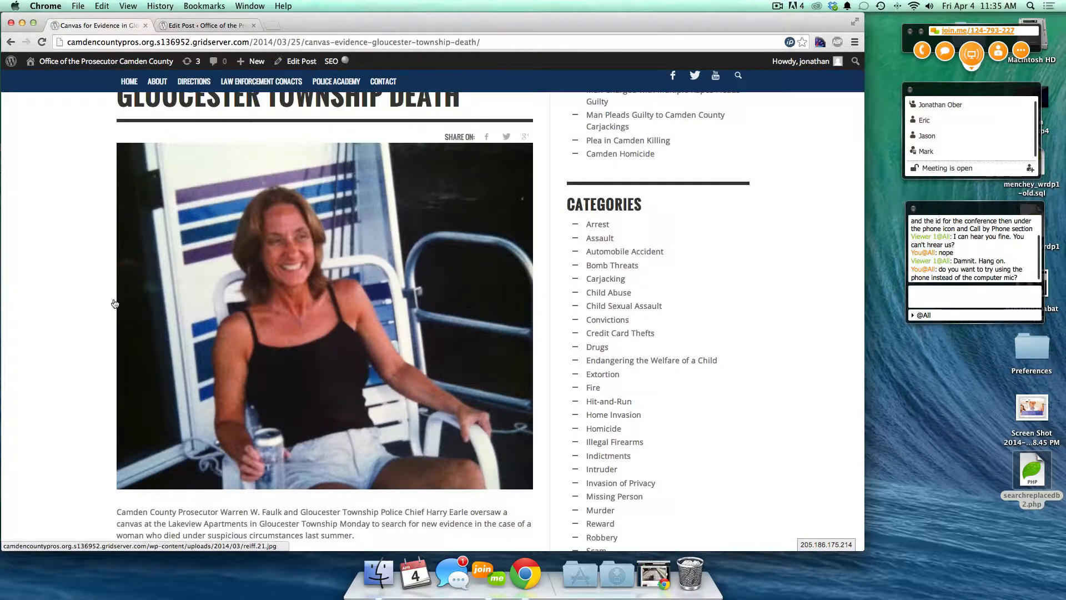
pyautogui.scroll(2, 54, 282)
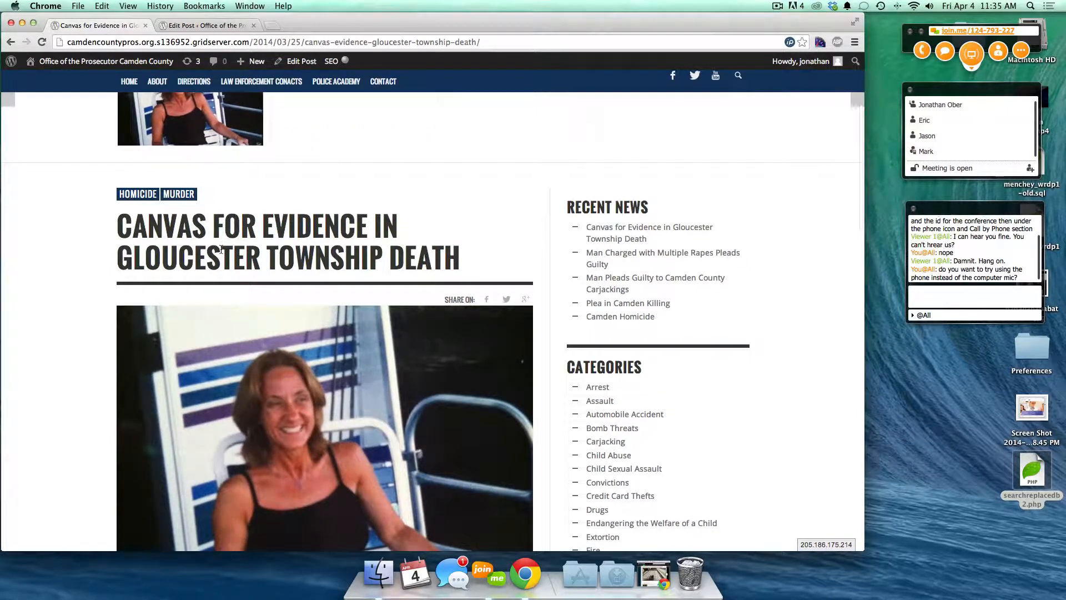
pyautogui.hscroll(-5, 221, 249)
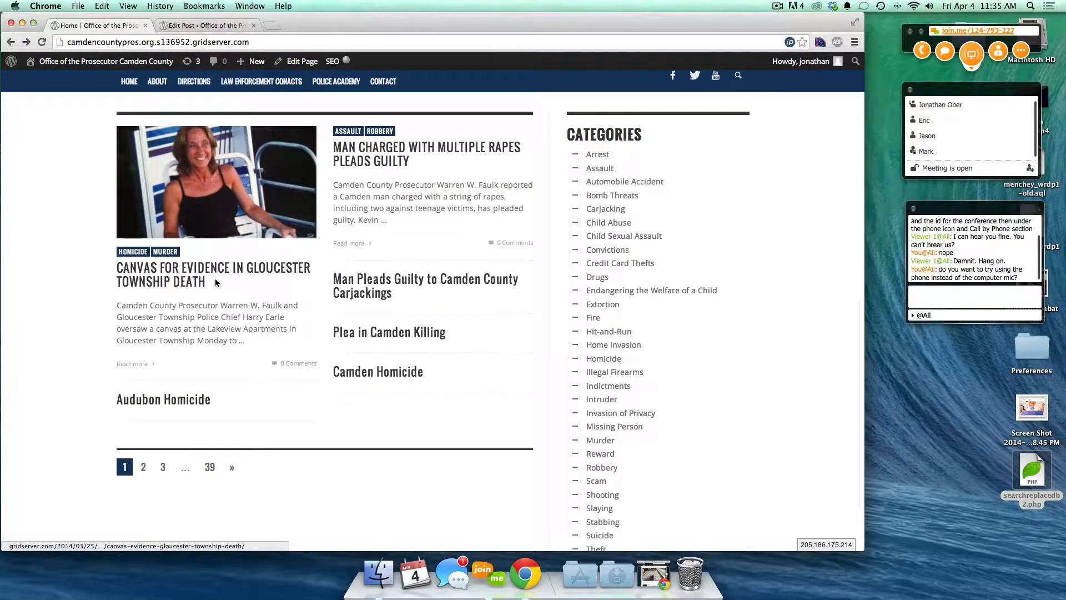
pyautogui.click(181, 27)
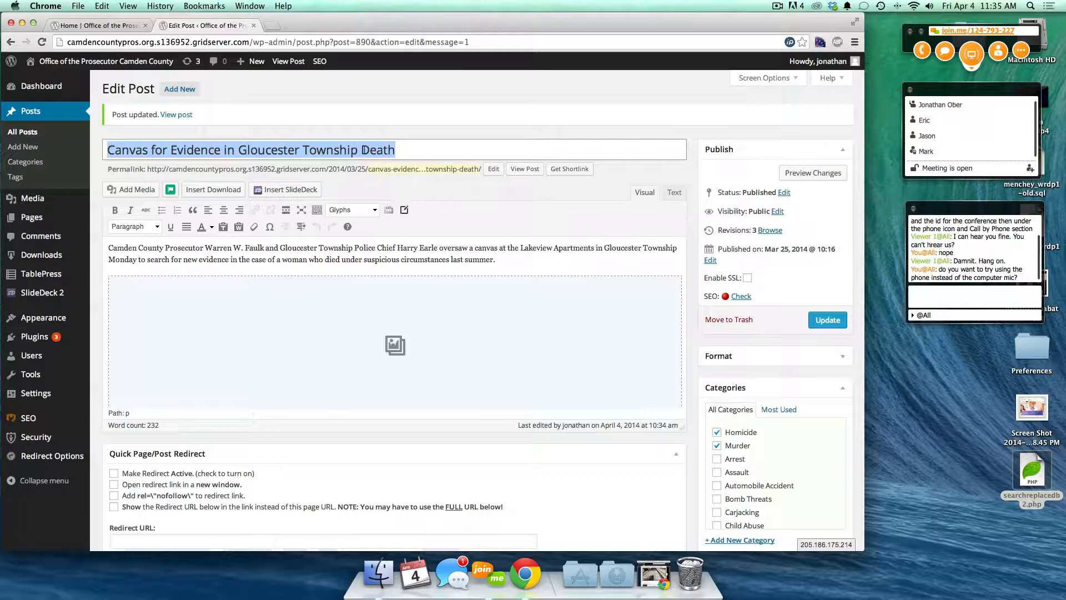
# - Edit the post's permalink slug and highlight the post path in the address bar
pyautogui.click(493, 169)
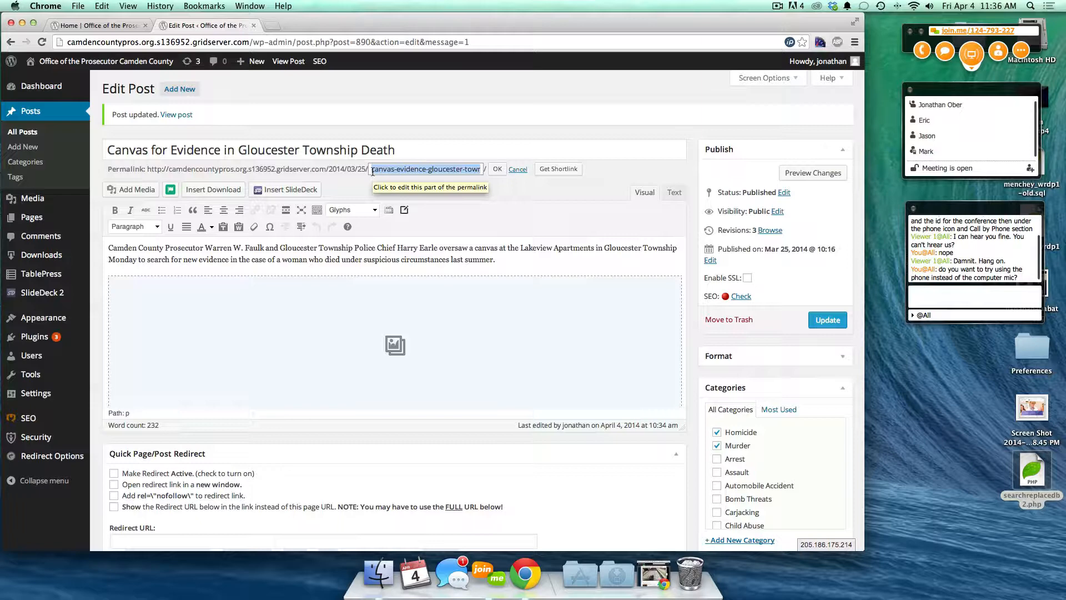
pyautogui.click(156, 203)
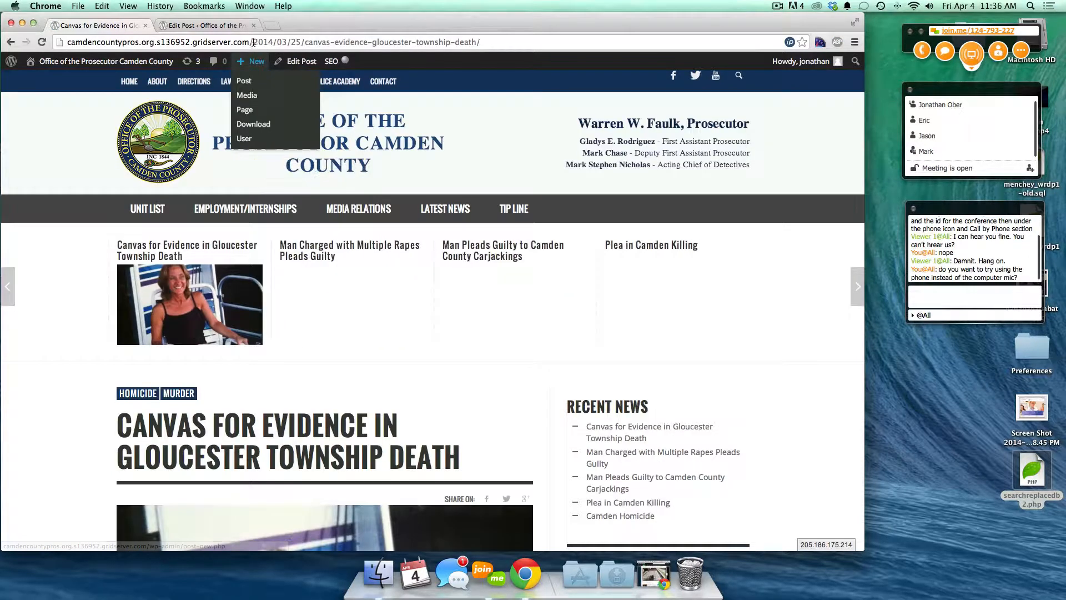
pyautogui.moveTo(254, 42); pyautogui.dragTo(481, 43)
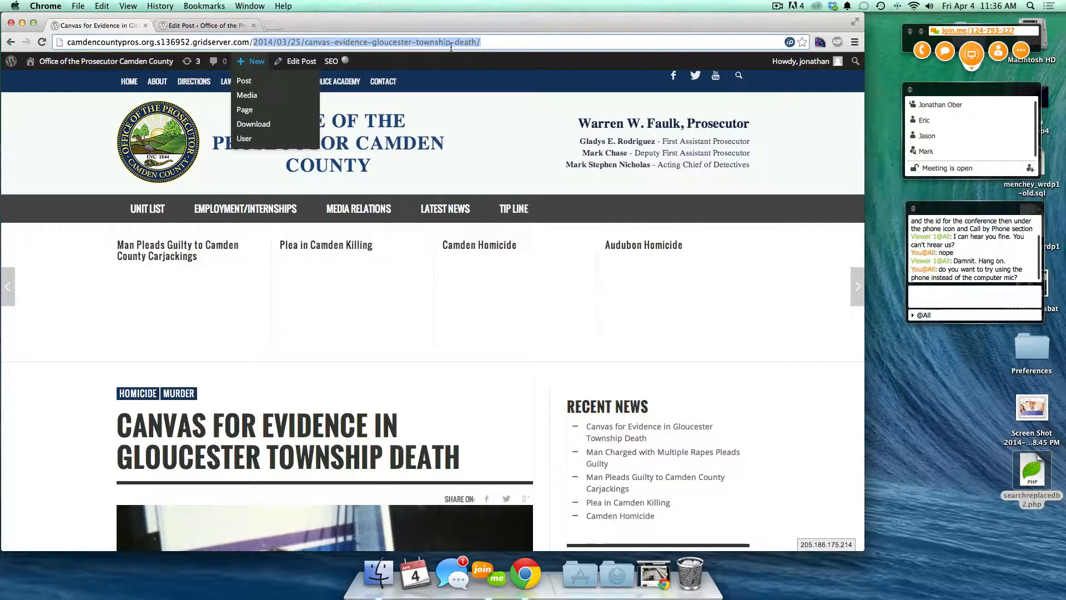
pyautogui.click(206, 26)
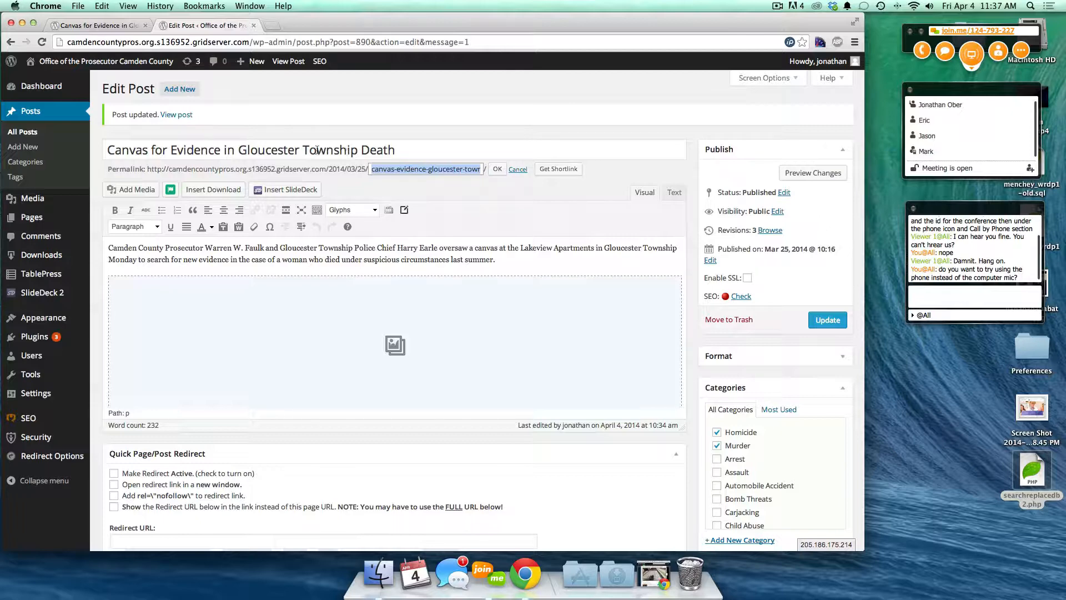
# - Highlight 'Gloucester Township' in the post title, then the whole title and the opening paragraph
pyautogui.moveTo(238, 149); pyautogui.dragTo(357, 150)
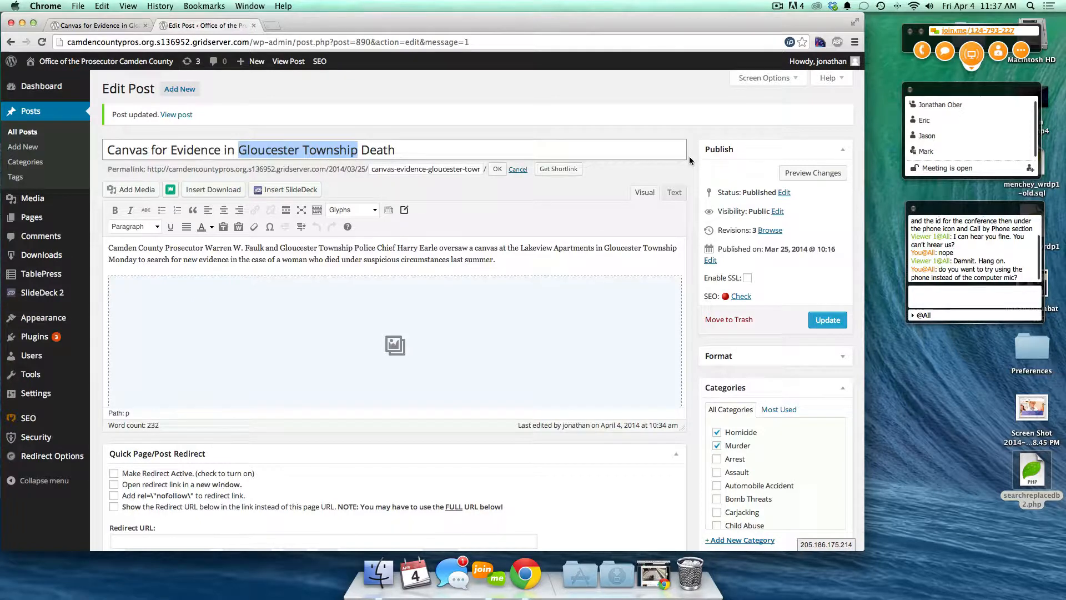
pyautogui.scroll(-2, 689, 158)
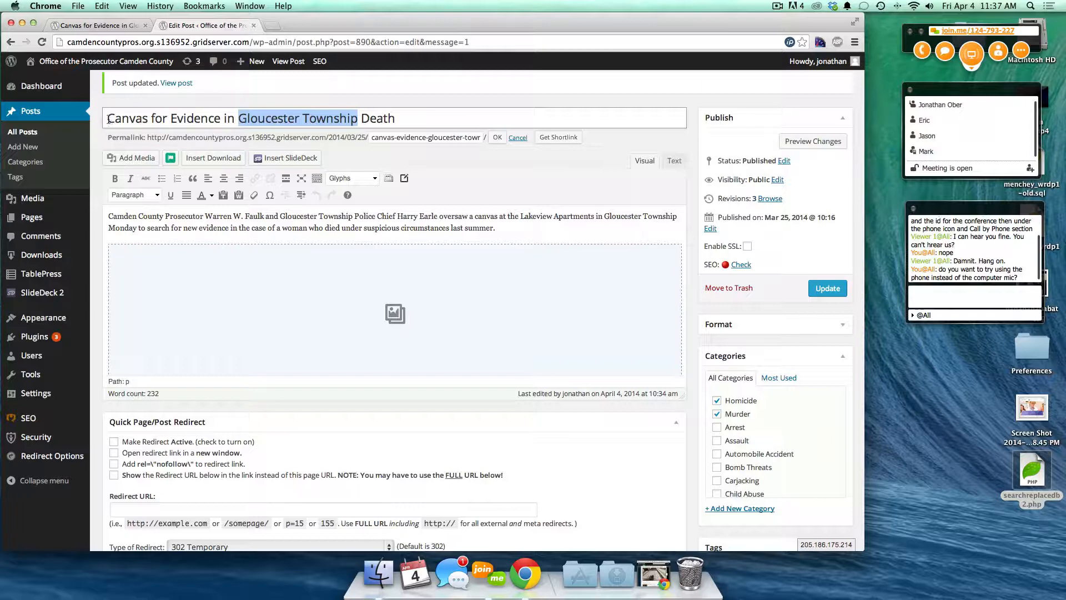
pyautogui.tripleClick(215, 118)
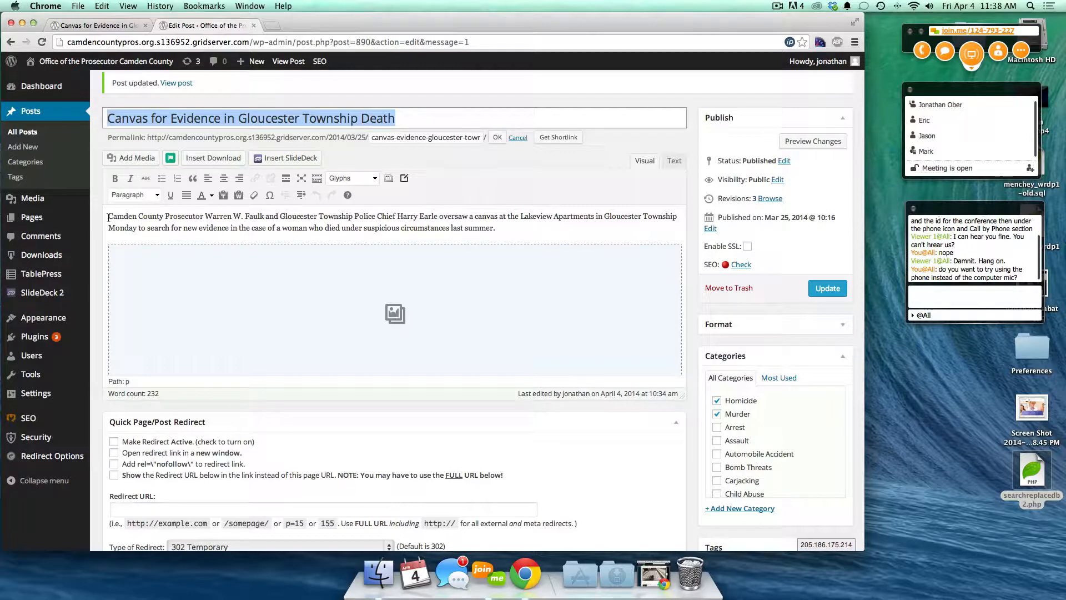
pyautogui.moveTo(109, 218); pyautogui.dragTo(513, 230)
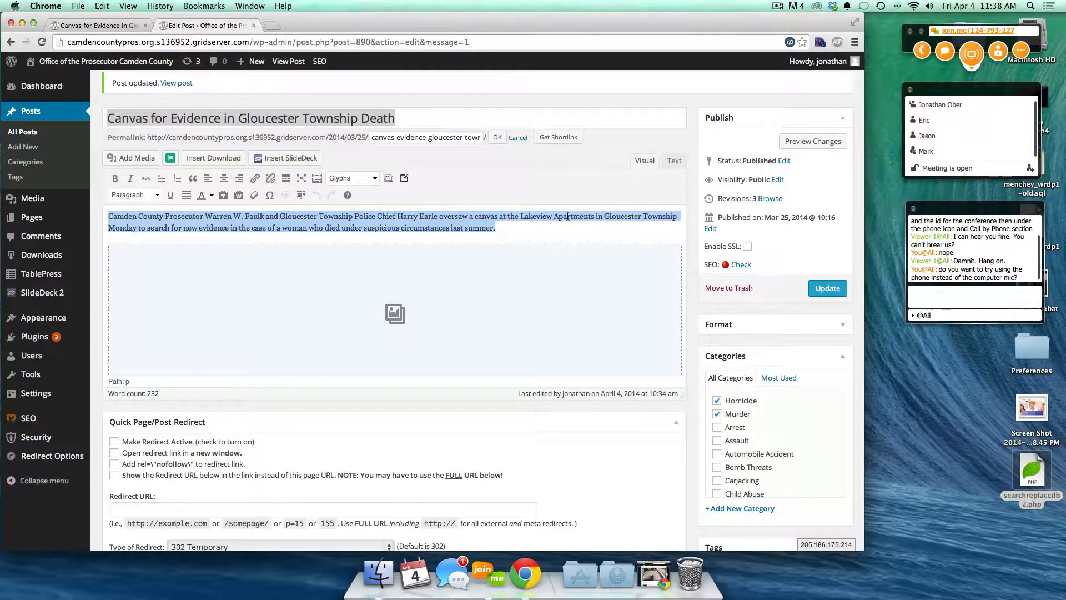
# - Scroll down the post editor to the WordPress SEO by Yoast box
pyautogui.scroll(-5, 635, 345)
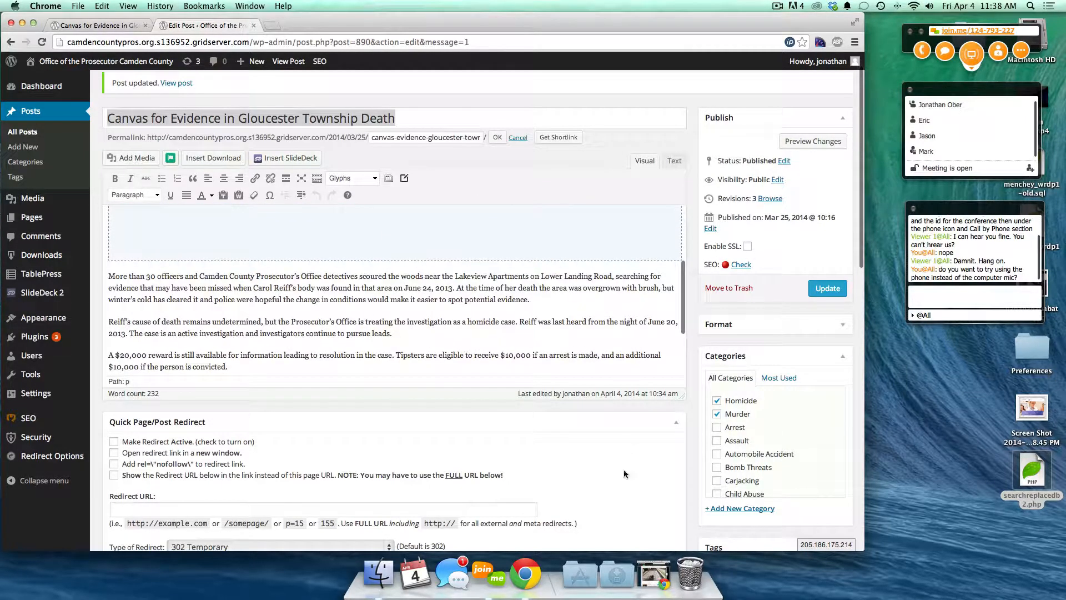
pyautogui.scroll(-10, 623, 476)
pyautogui.scroll(-3, 622, 476)
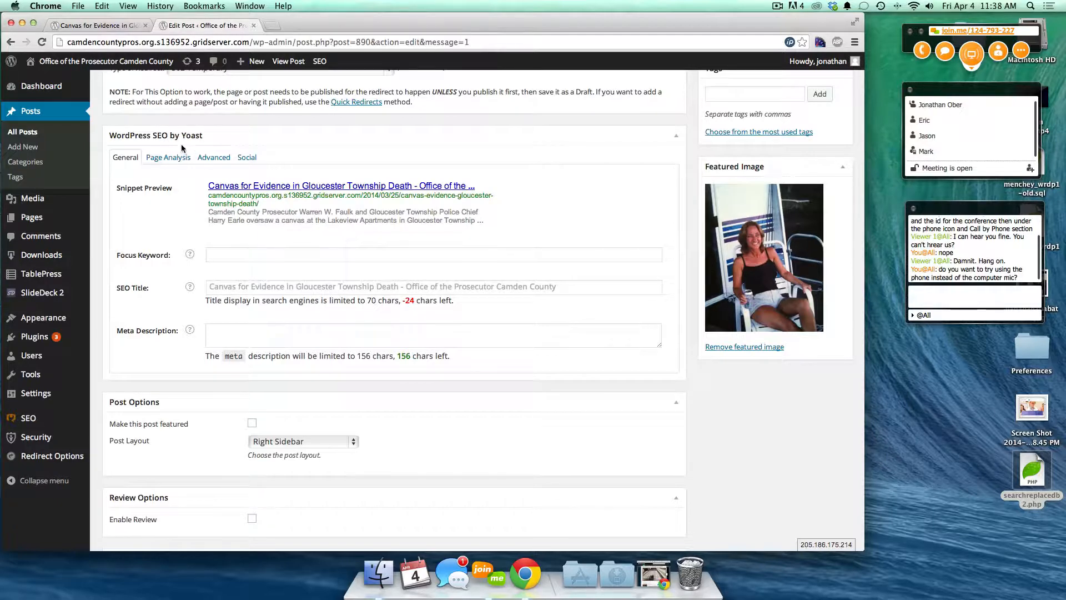
pyautogui.scroll(5, 202, 201)
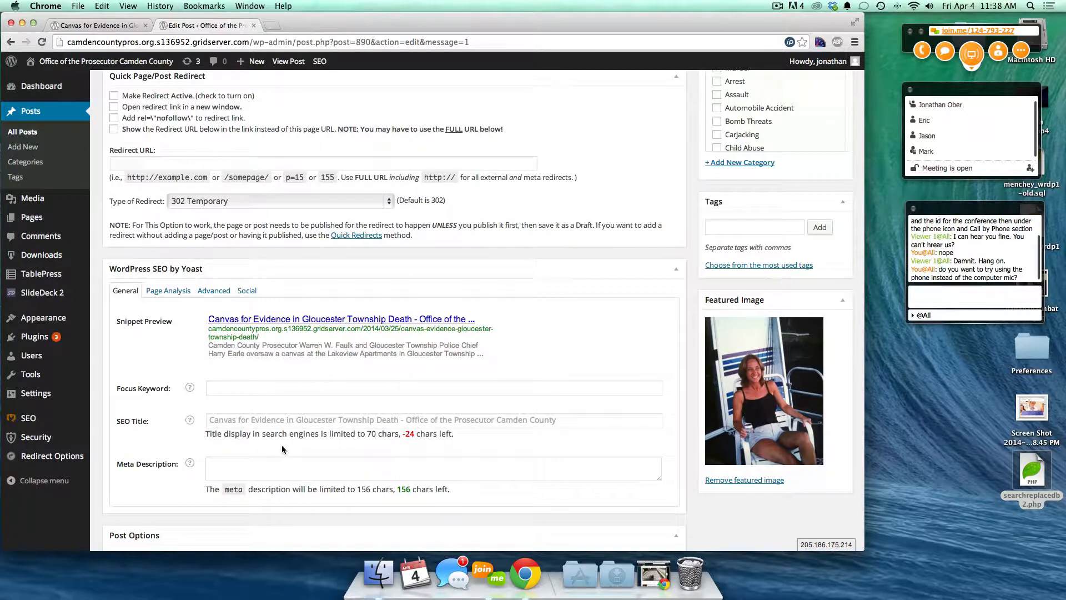
pyautogui.scroll(8, 258, 453)
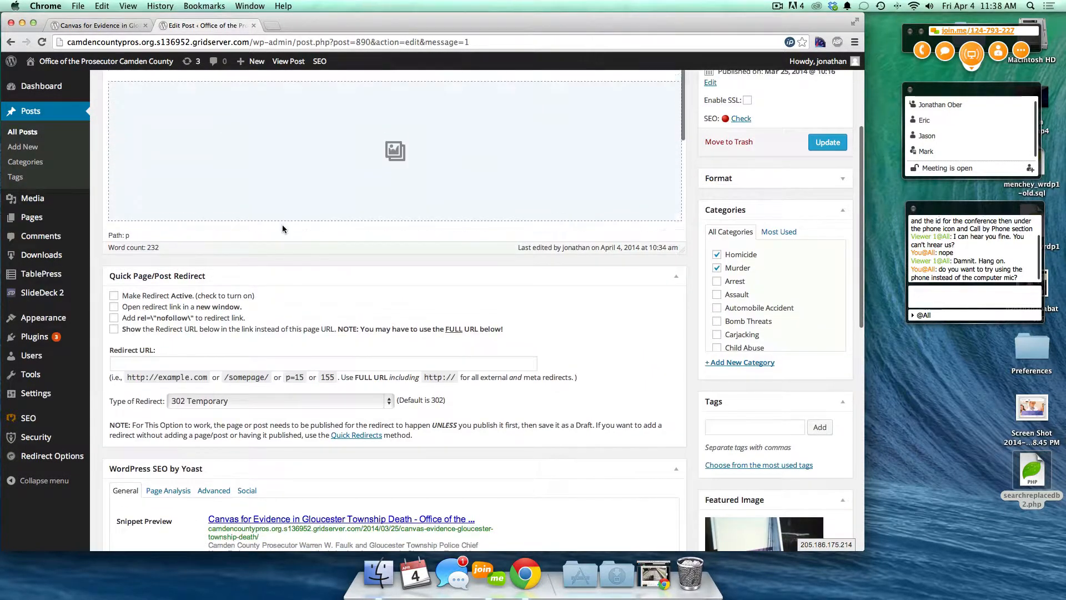
pyautogui.scroll(4, 282, 229)
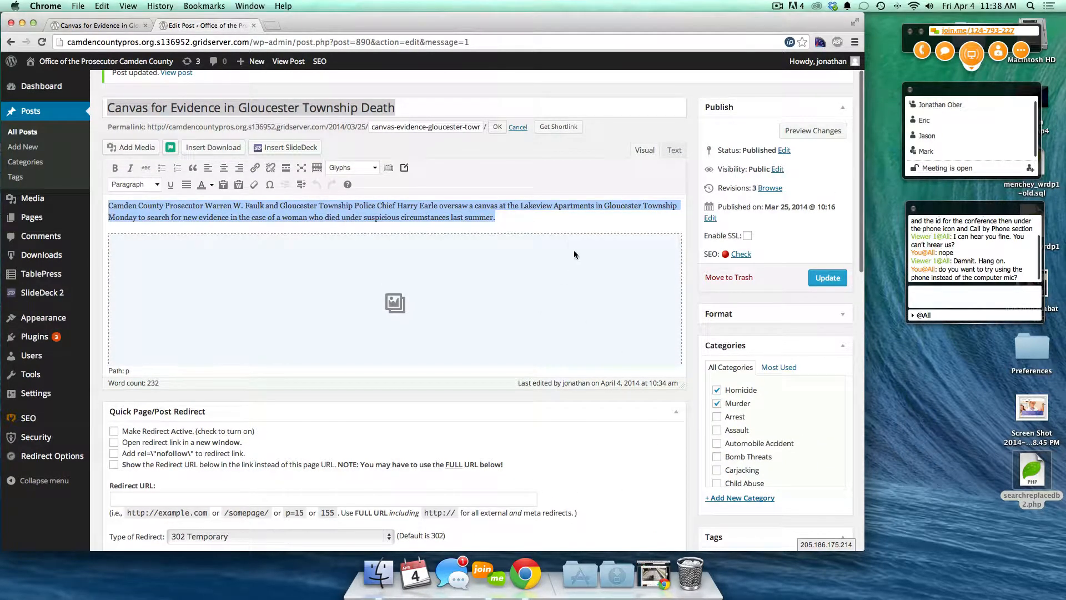
pyautogui.click(496, 219)
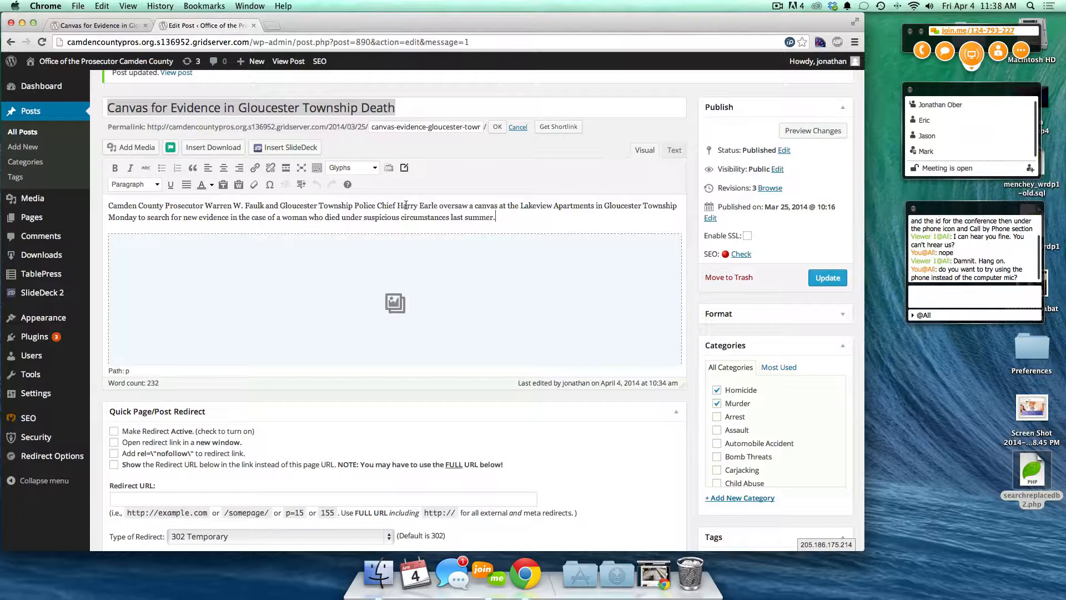
pyautogui.scroll(-10, 538, 441)
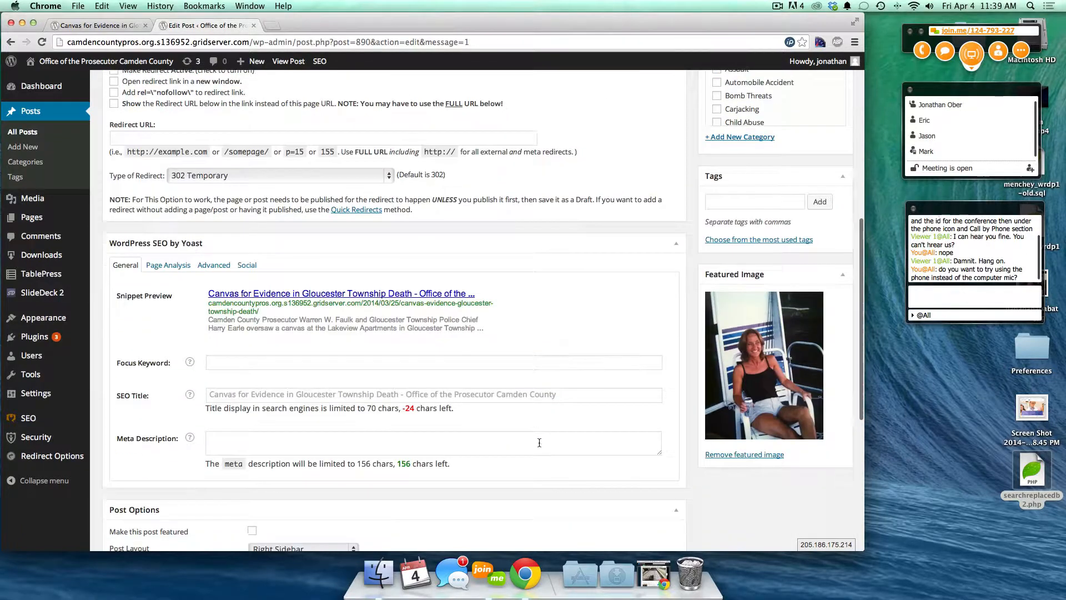
pyautogui.scroll(-2, 539, 442)
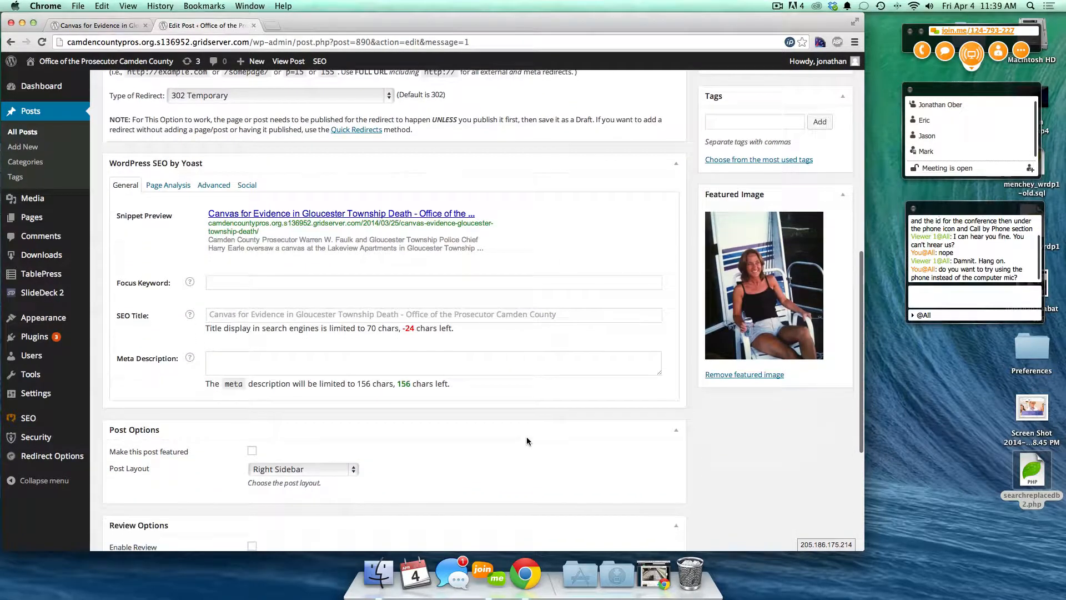
pyautogui.click(310, 371)
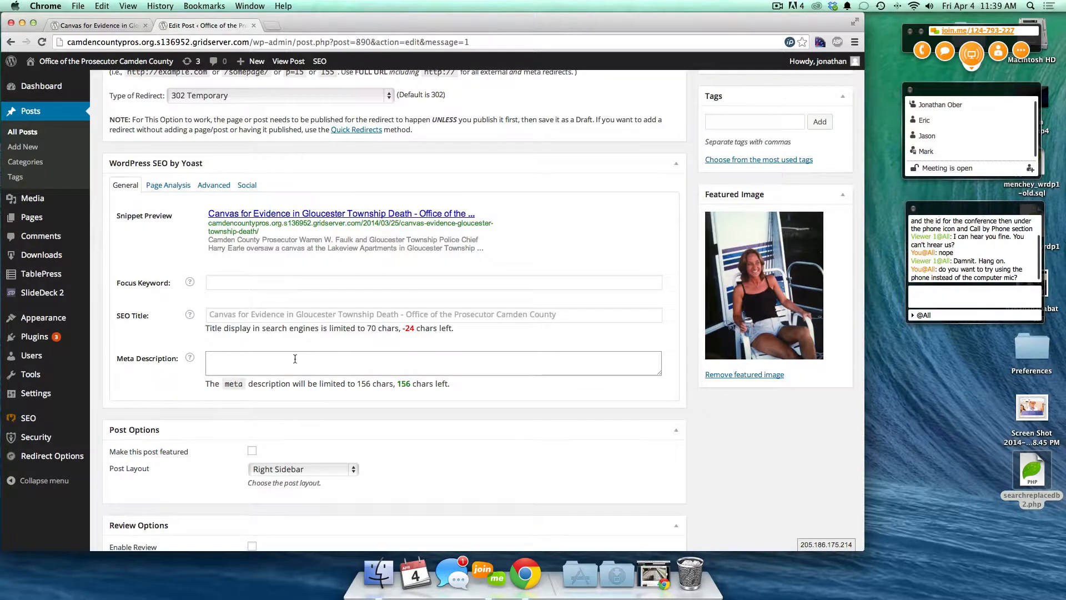
pyautogui.write('Reiff body')
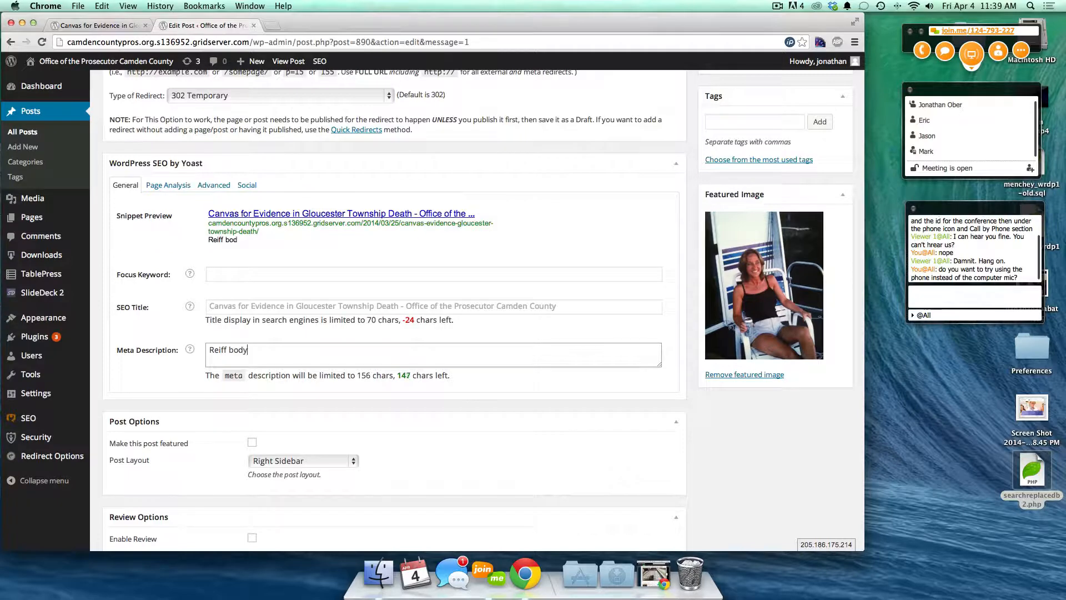
pyautogui.write(' found in river.')
pyautogui.click(400, 306)
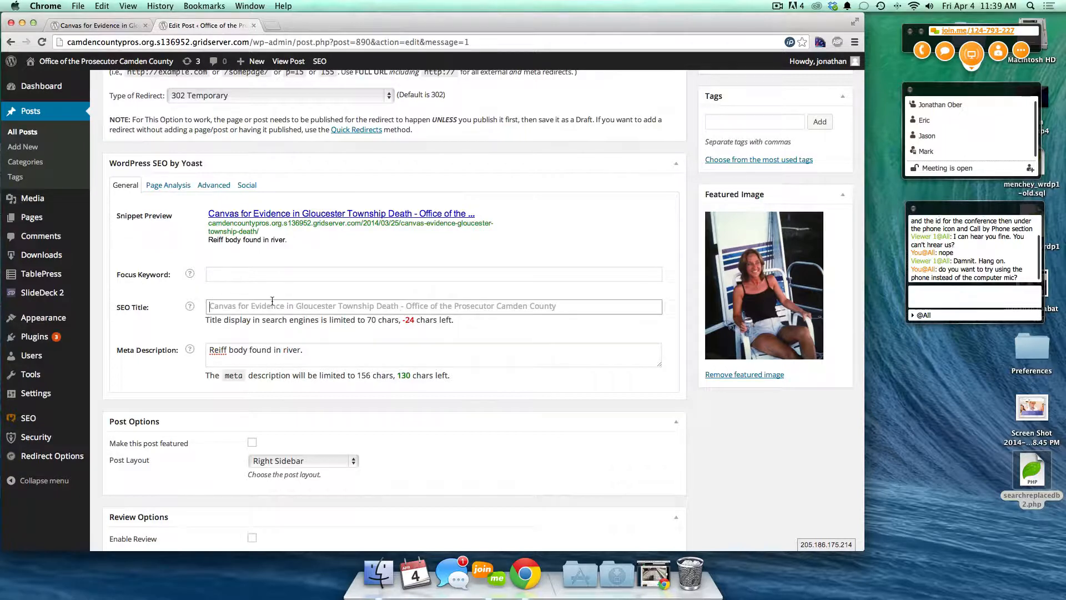
pyautogui.write('Can')
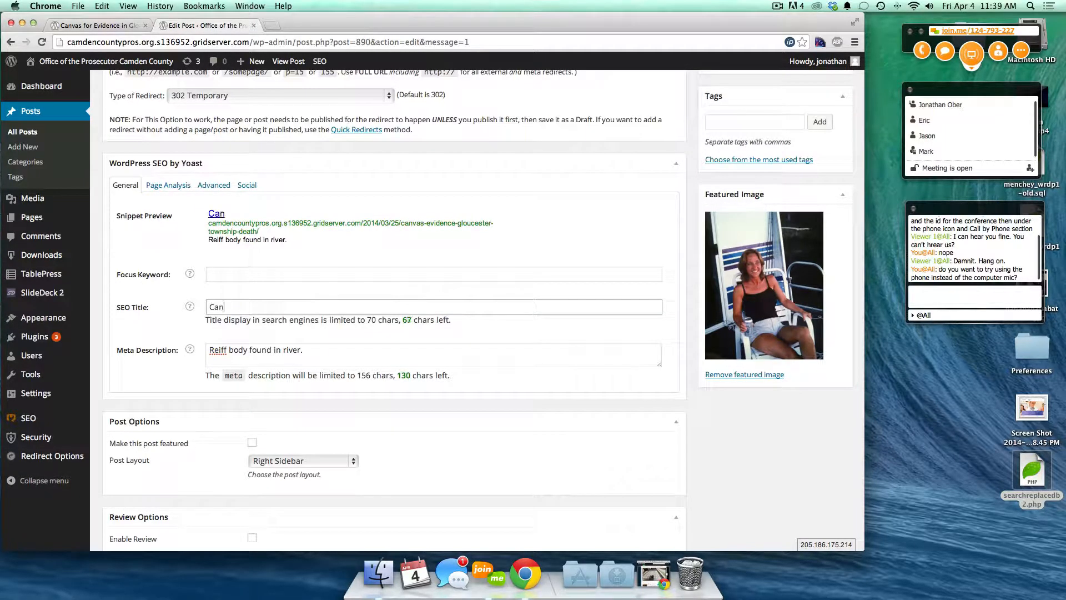
pyautogui.write('vast')
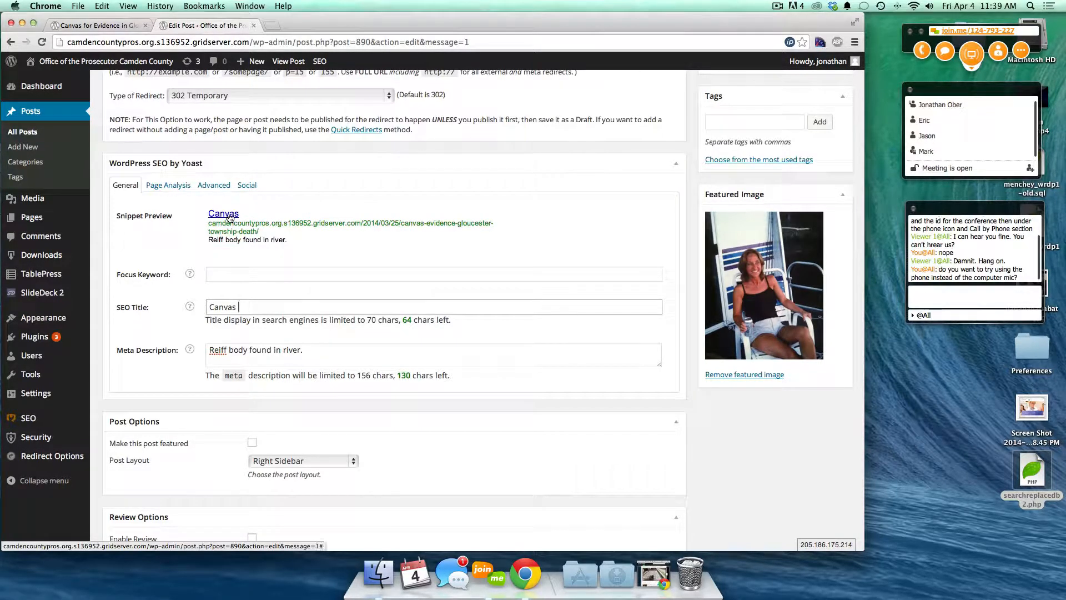
pyautogui.press('super+a')
pyautogui.press('BackSpace')
pyautogui.press('Tab')
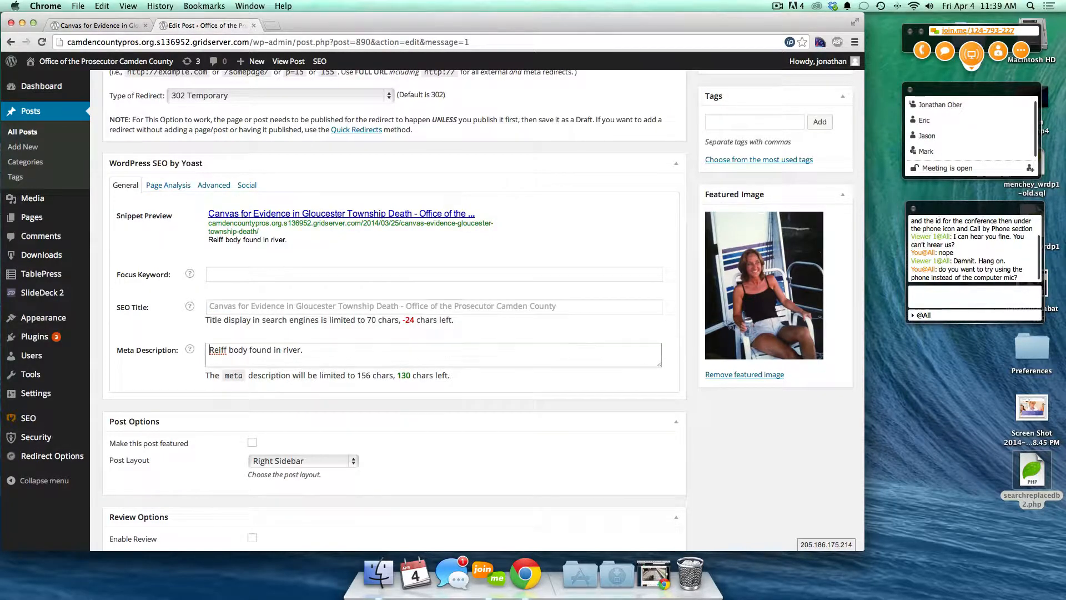
pyautogui.press('super+a')
pyautogui.press('BackSpace')
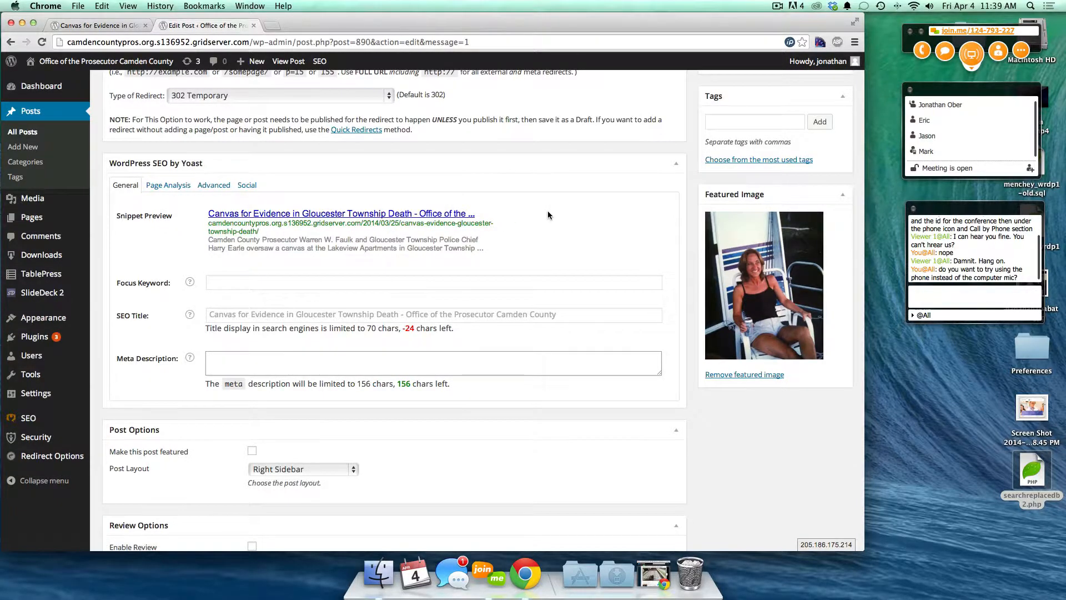
pyautogui.scroll(3, 548, 215)
pyautogui.scroll(5, 547, 215)
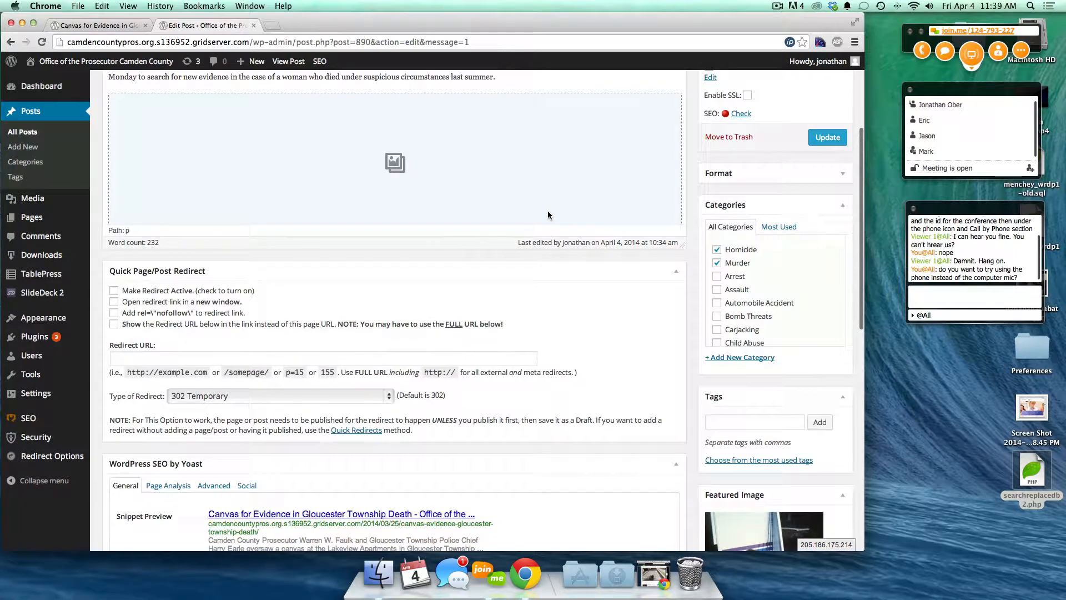
pyautogui.scroll(5, 547, 484)
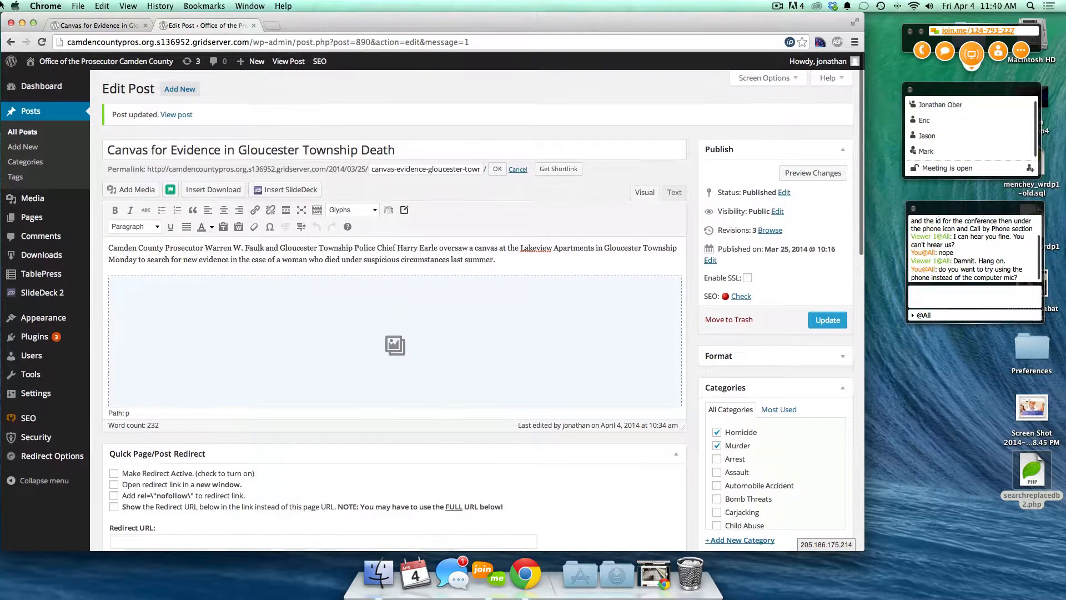
# - Return to the live post and search the site for 'reiff'
pyautogui.click(69, 28)
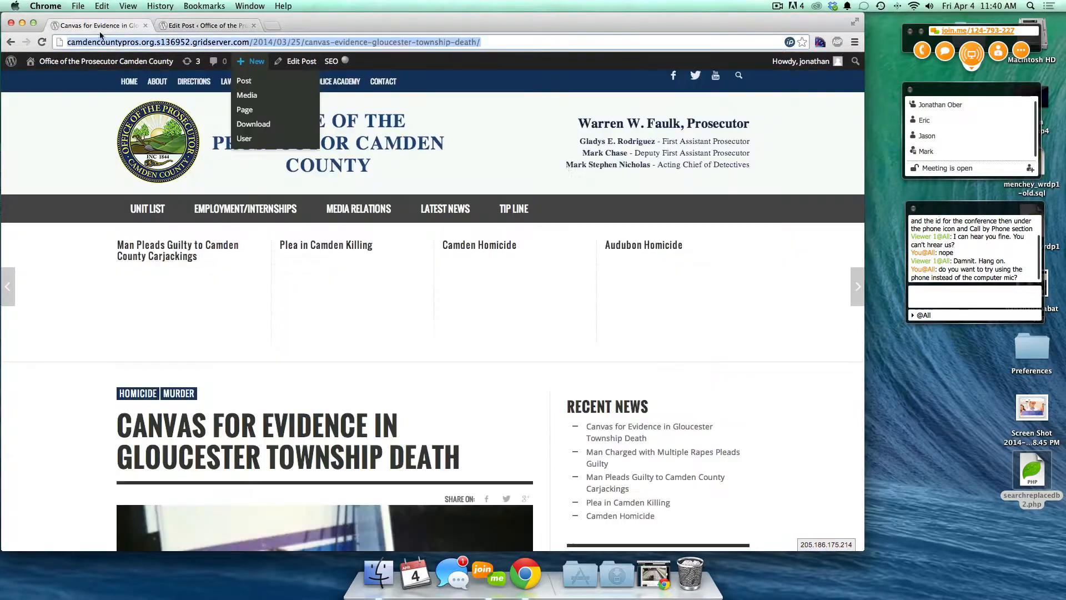
pyautogui.click(738, 76)
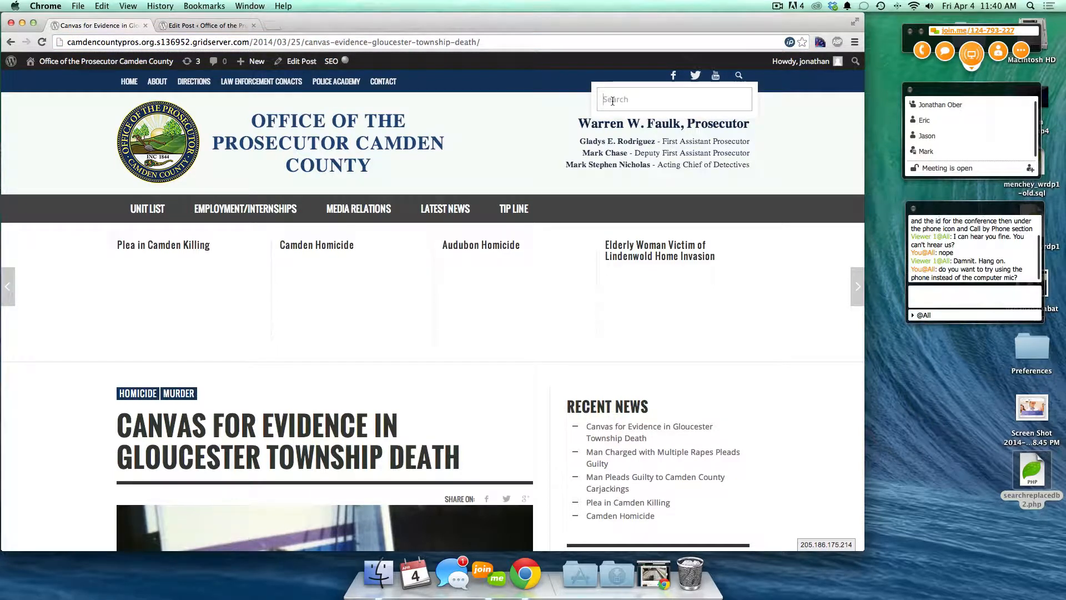
pyautogui.write('reiff')
pyautogui.press('Return')
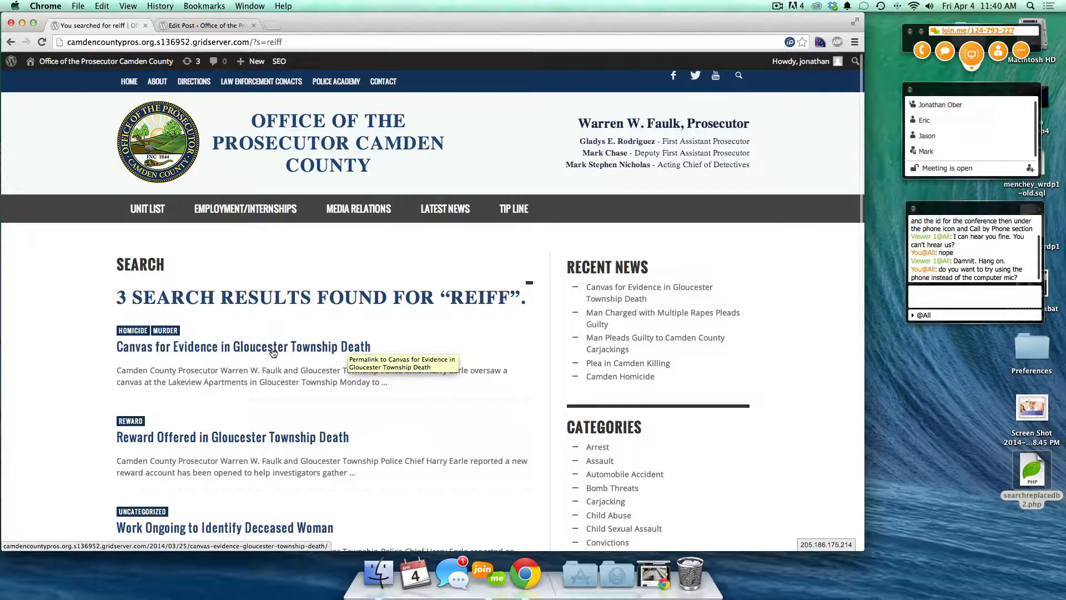
# - Open the 'Work Ongoing to Identify Deceased Woman' result and scroll through the article
pyautogui.scroll(-5, 273, 352)
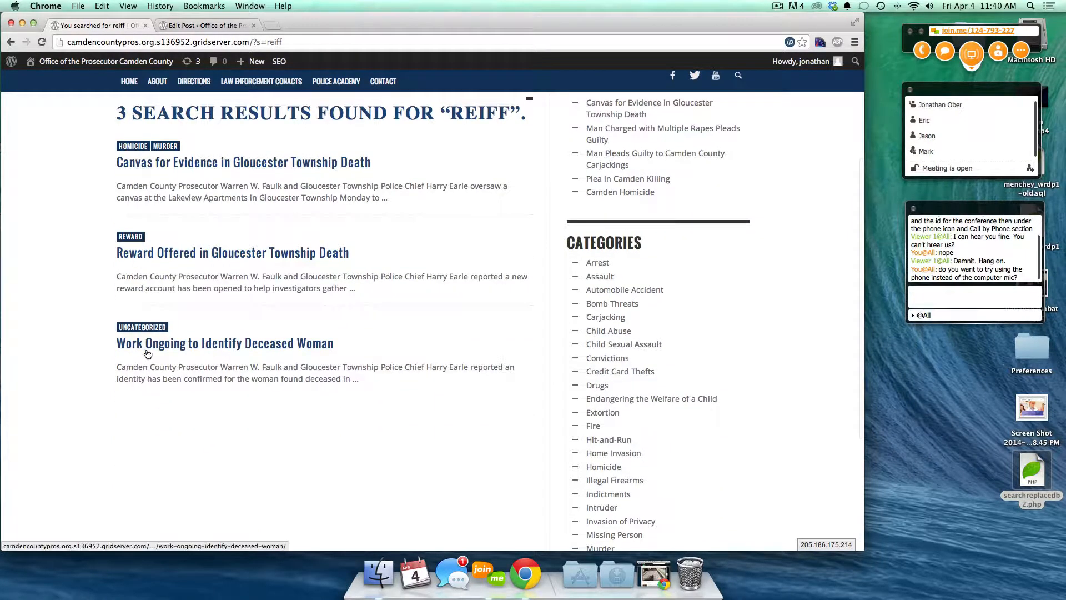
pyautogui.click(309, 351)
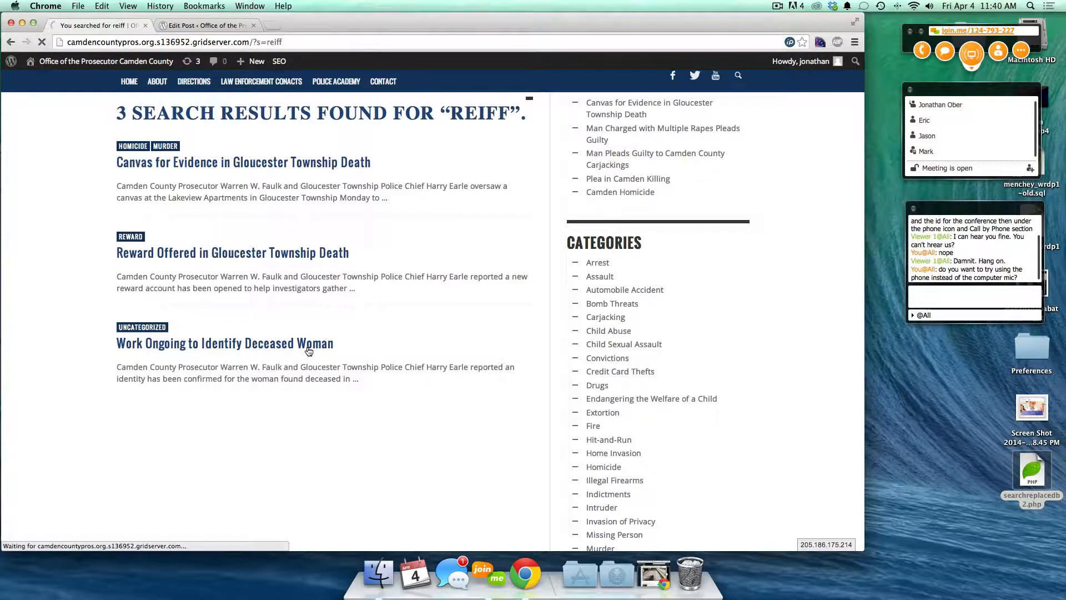
pyautogui.scroll(-3, 283, 349)
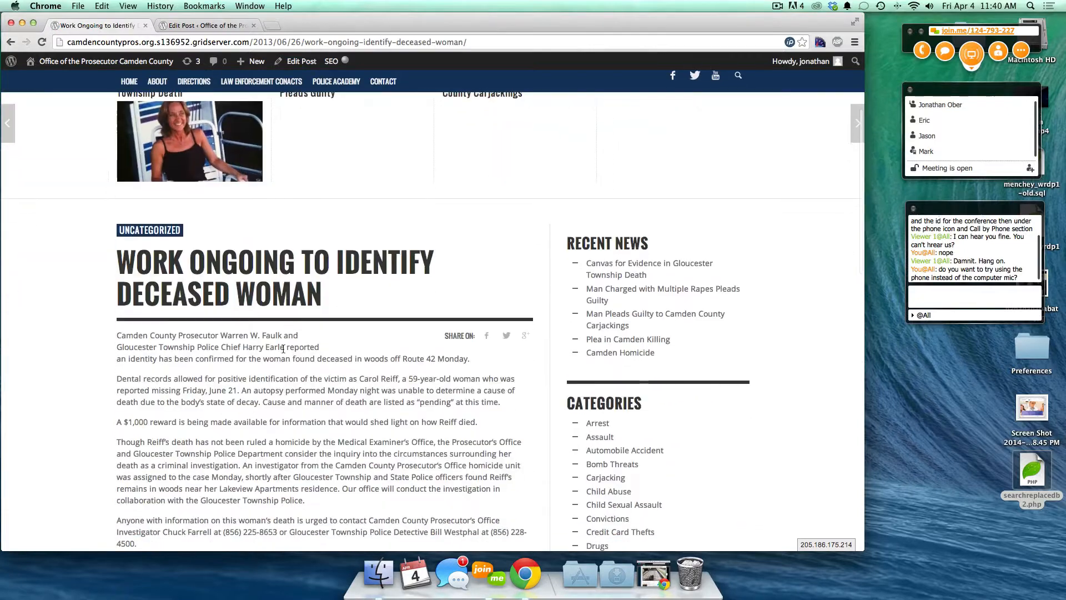
pyautogui.scroll(-6, 283, 348)
pyautogui.scroll(10, 267, 204)
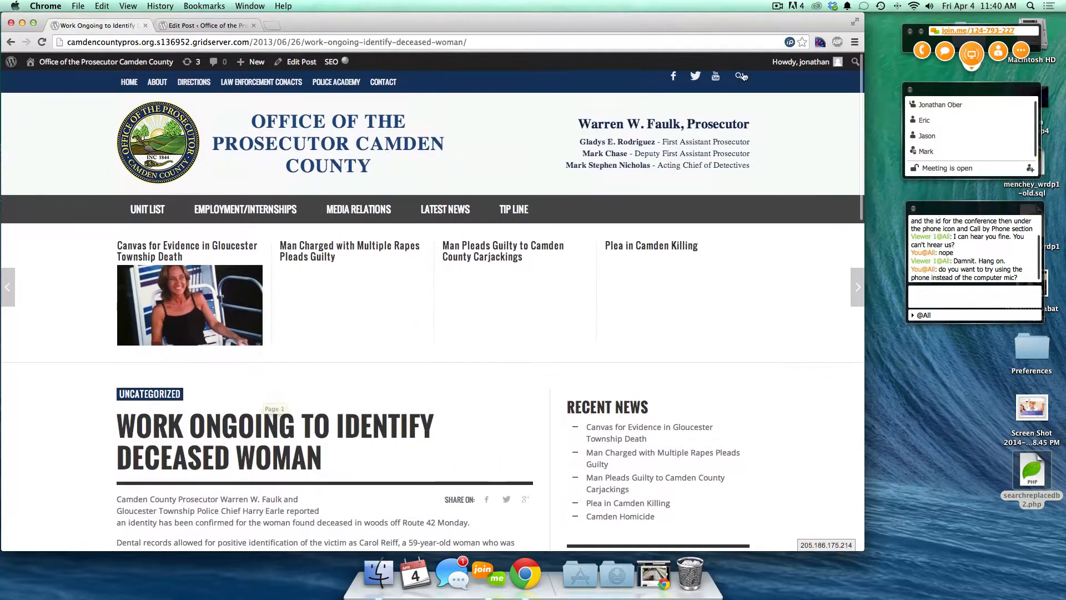
# - Search the site for the prosecutor's name and scroll through the 204 results
pyautogui.click(740, 76)
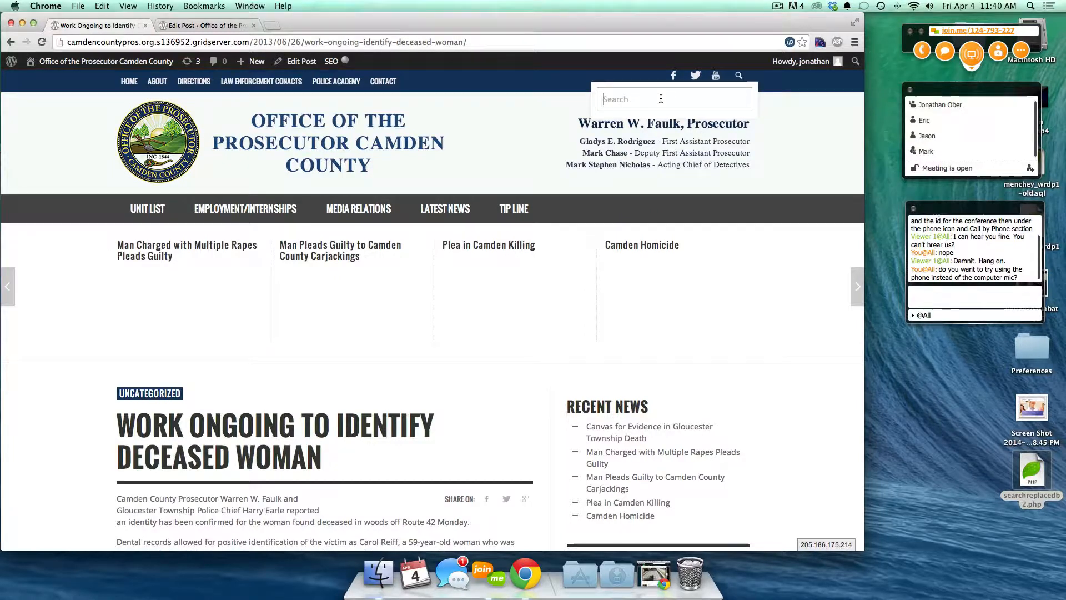
pyautogui.write('Warren W. ')
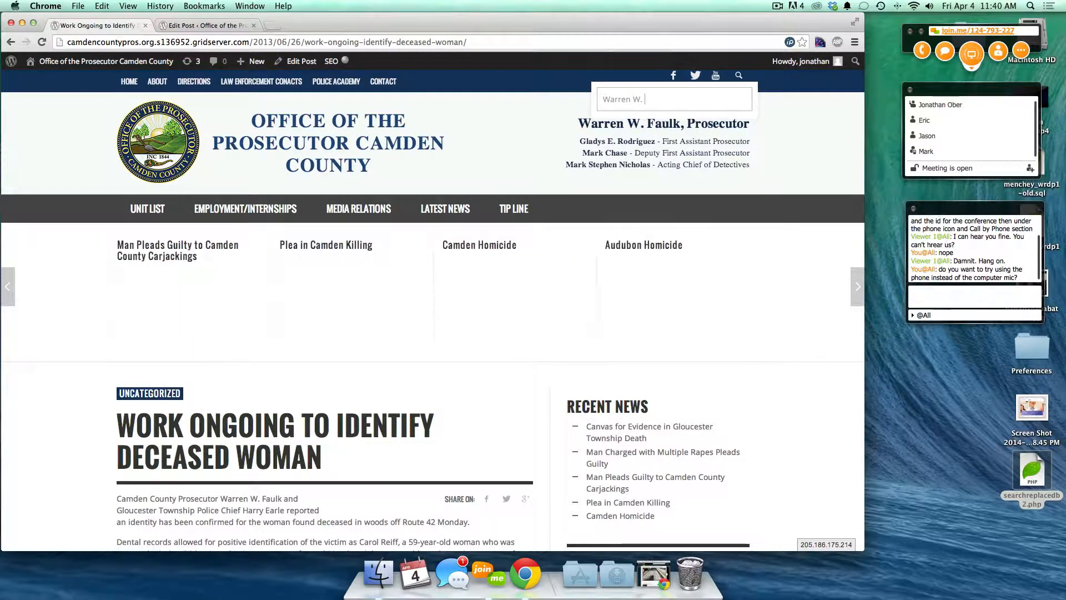
pyautogui.write('Faulk')
pyautogui.press('Return')
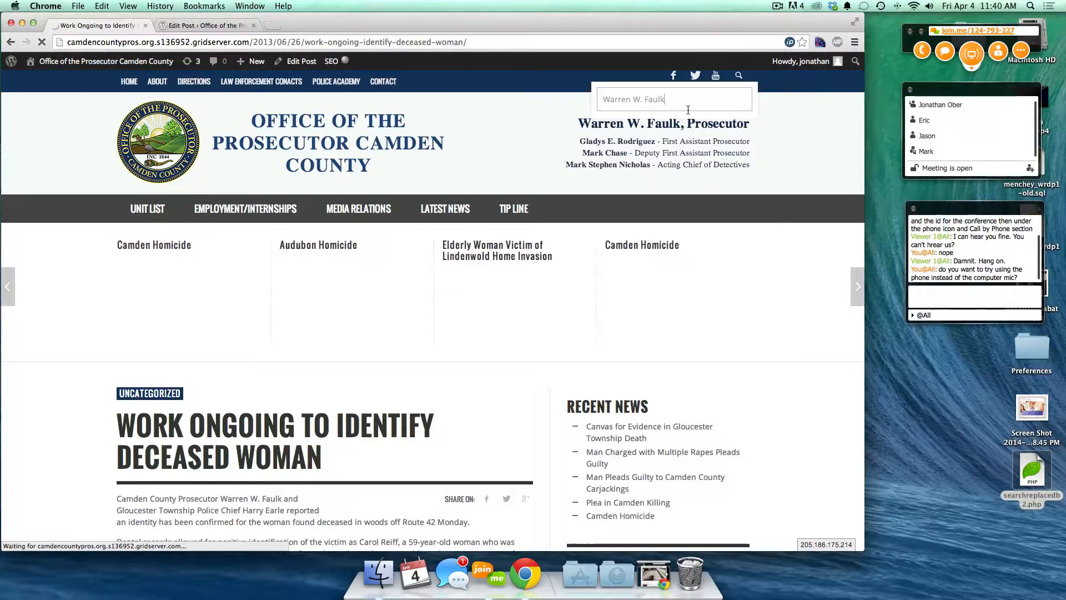
pyautogui.scroll(-10, 343, 381)
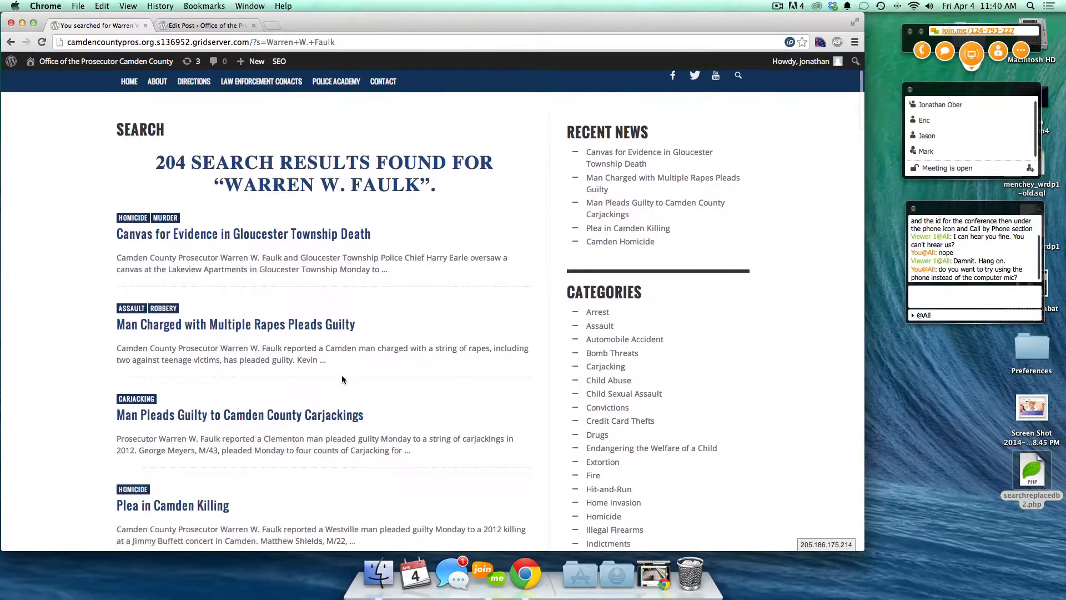
pyautogui.scroll(-10, 341, 377)
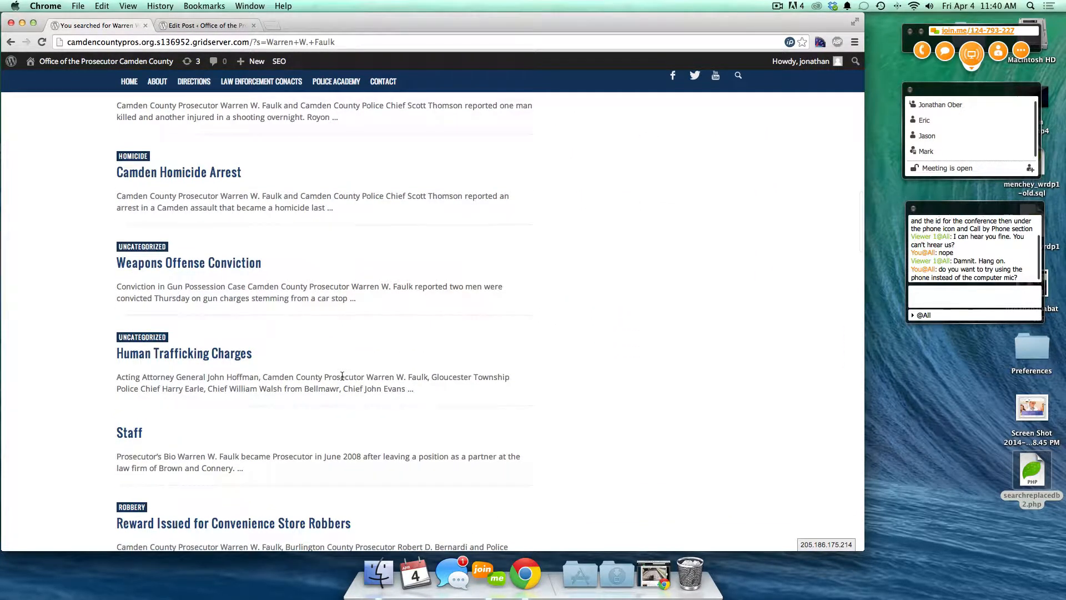
pyautogui.scroll(-1, 342, 378)
pyautogui.scroll(-14, 310, 301)
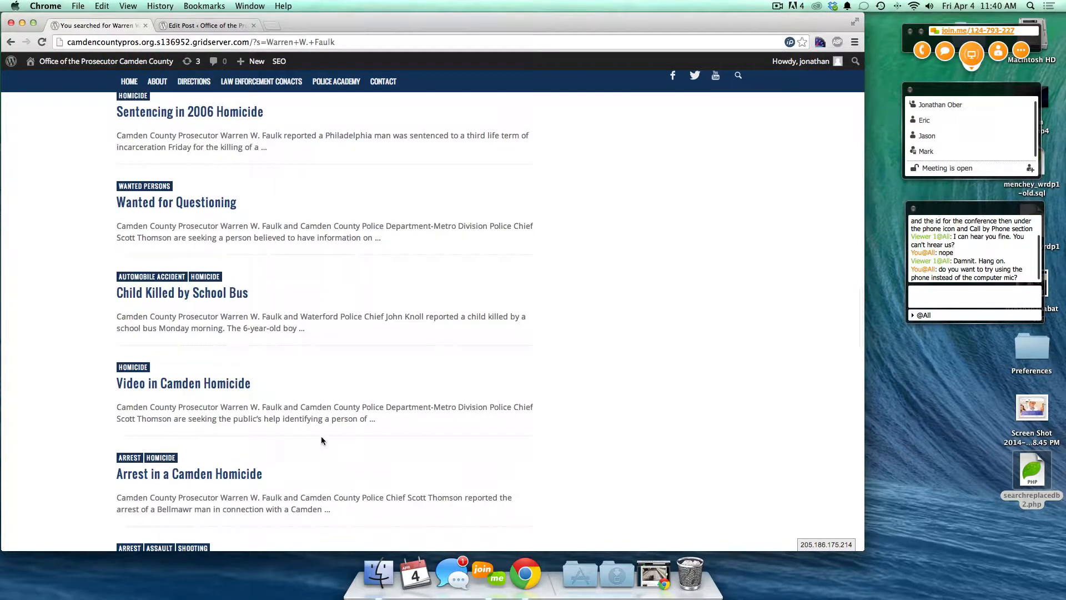
pyautogui.scroll(20, 321, 440)
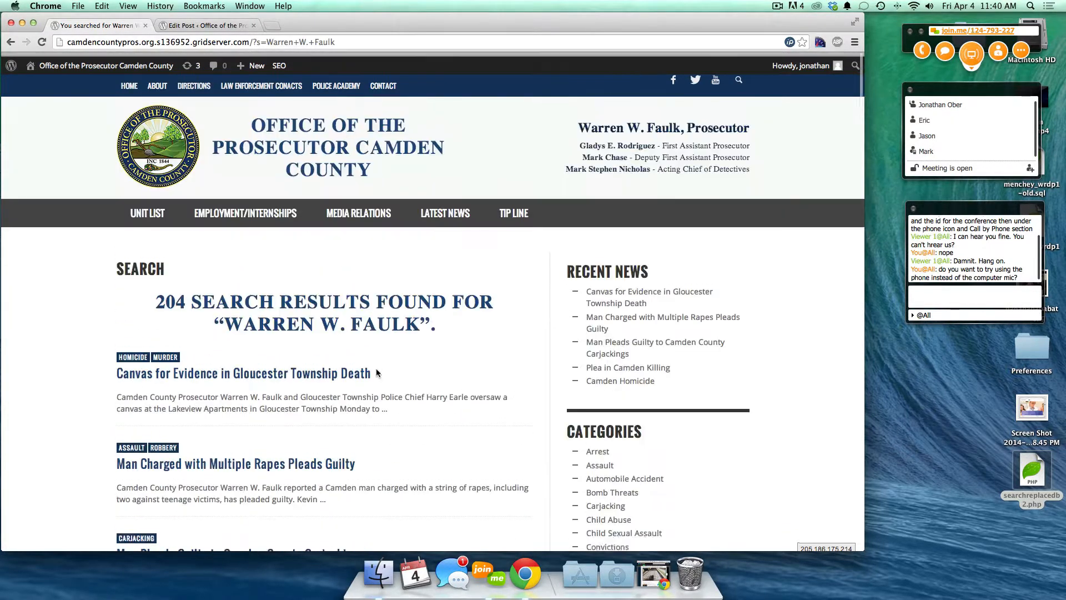
pyautogui.click(738, 75)
pyautogui.click(648, 101)
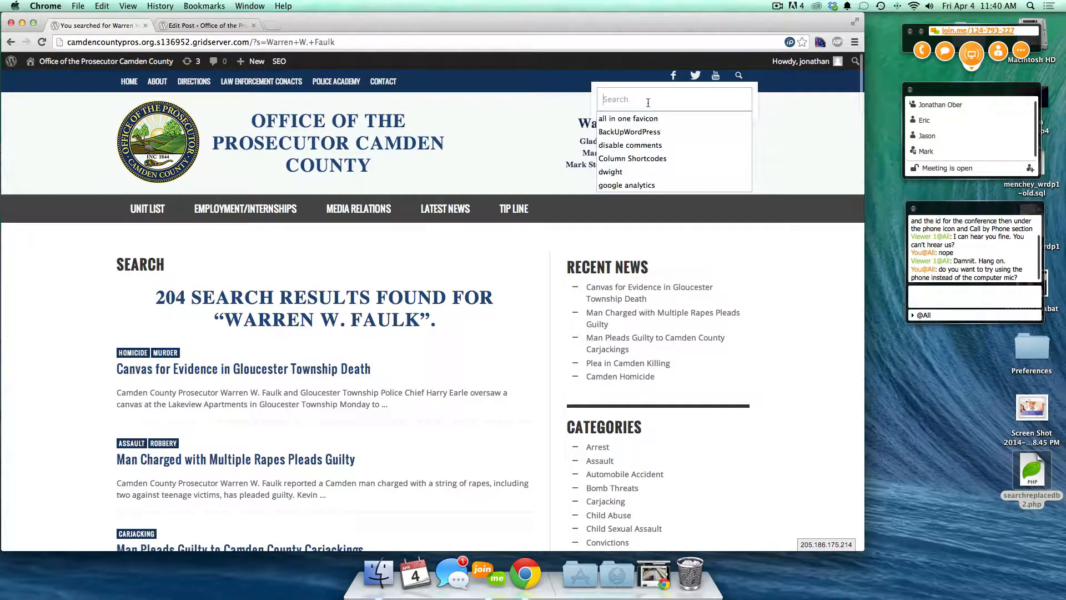
# - Search the site for 'Glou' using the Gloucester suggestion and view all 26 results
pyautogui.write('Glouc')
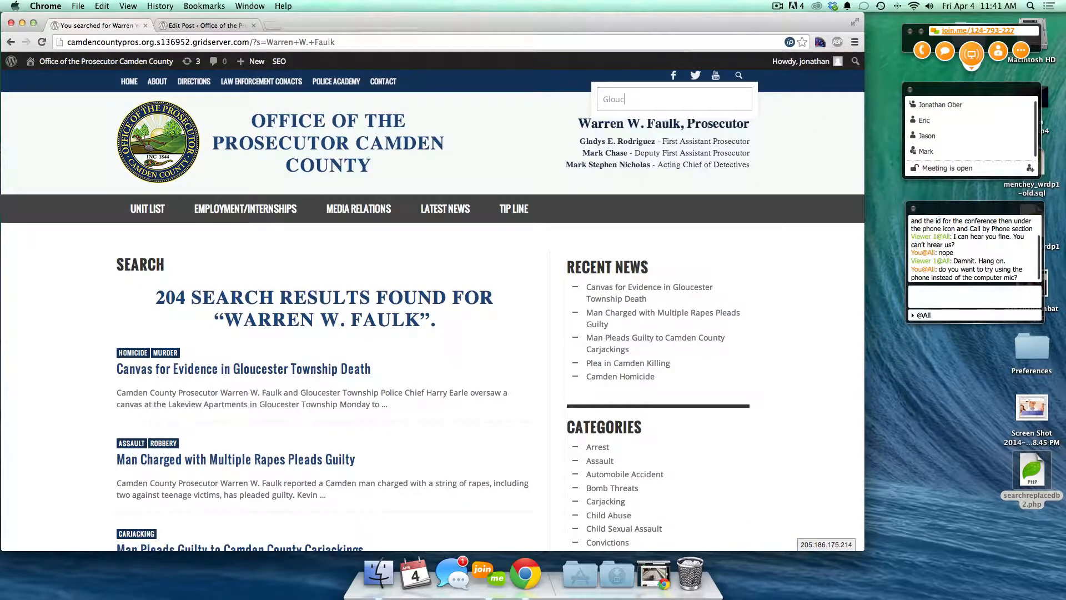
pyautogui.write('ester')
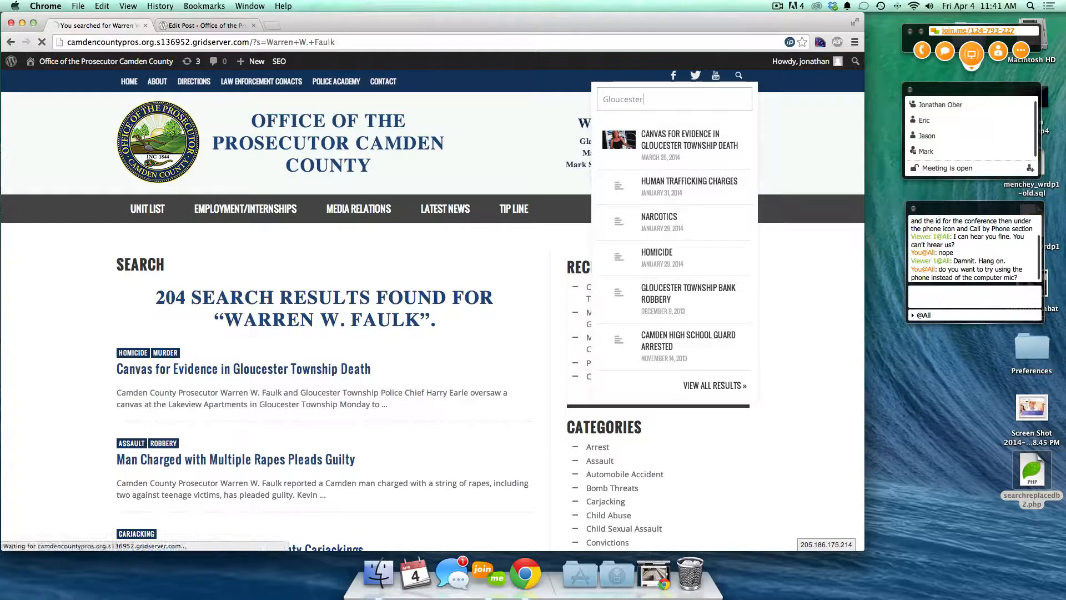
pyautogui.click(738, 81)
pyautogui.write('Glou')
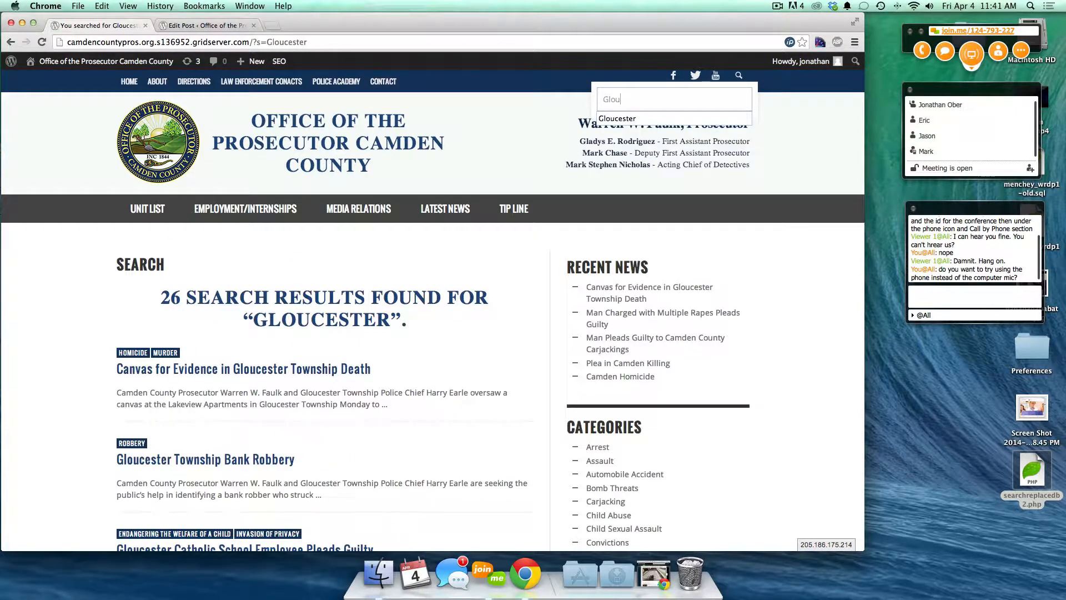
pyautogui.press('Down')
pyautogui.press('Tab')
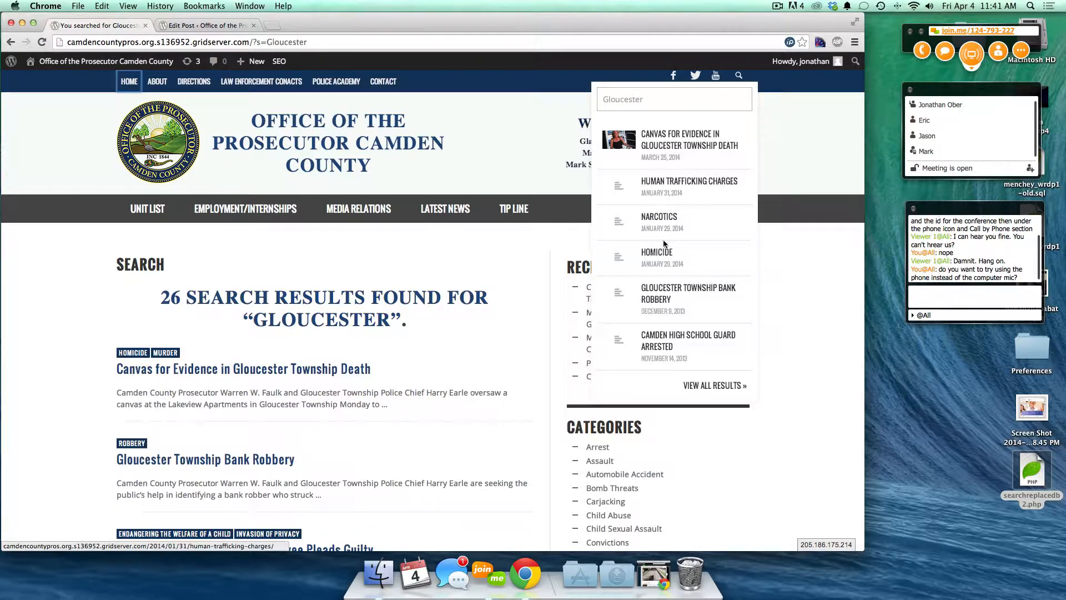
pyautogui.click(717, 386)
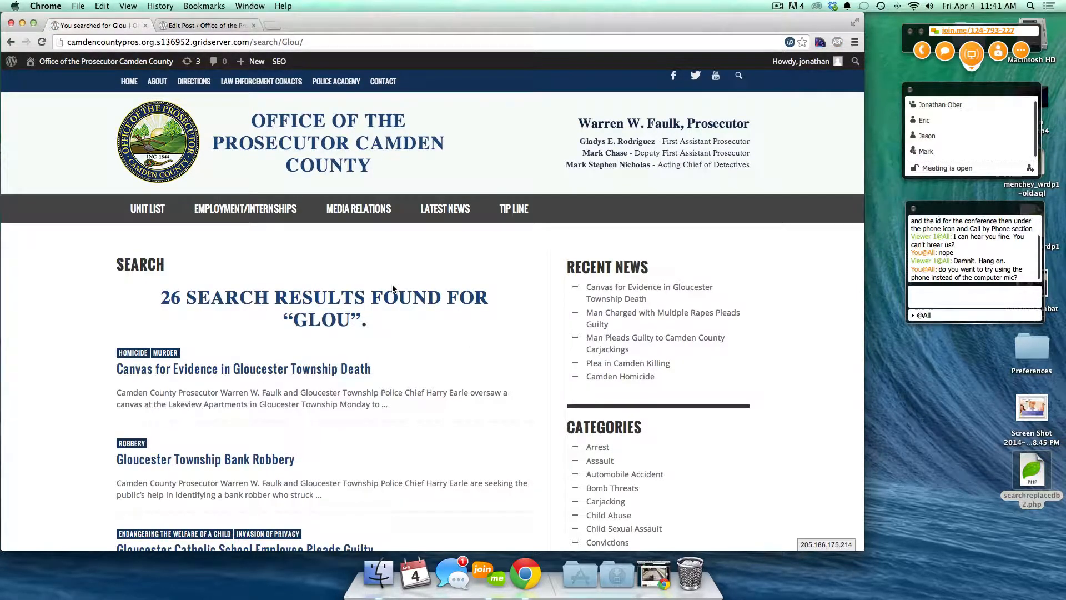
pyautogui.scroll(-5, 393, 288)
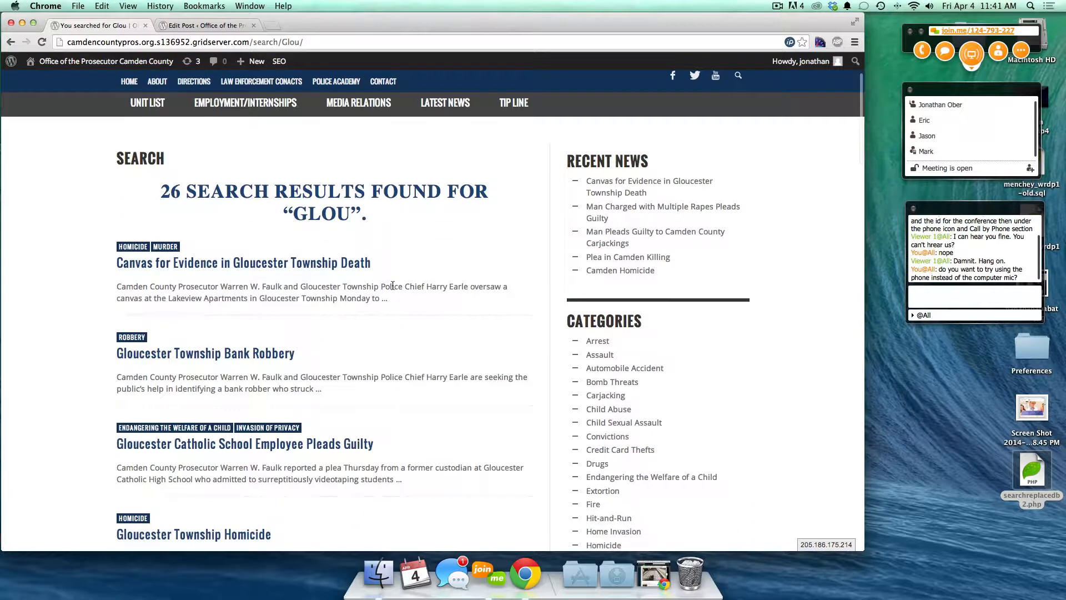
pyautogui.scroll(5, 392, 288)
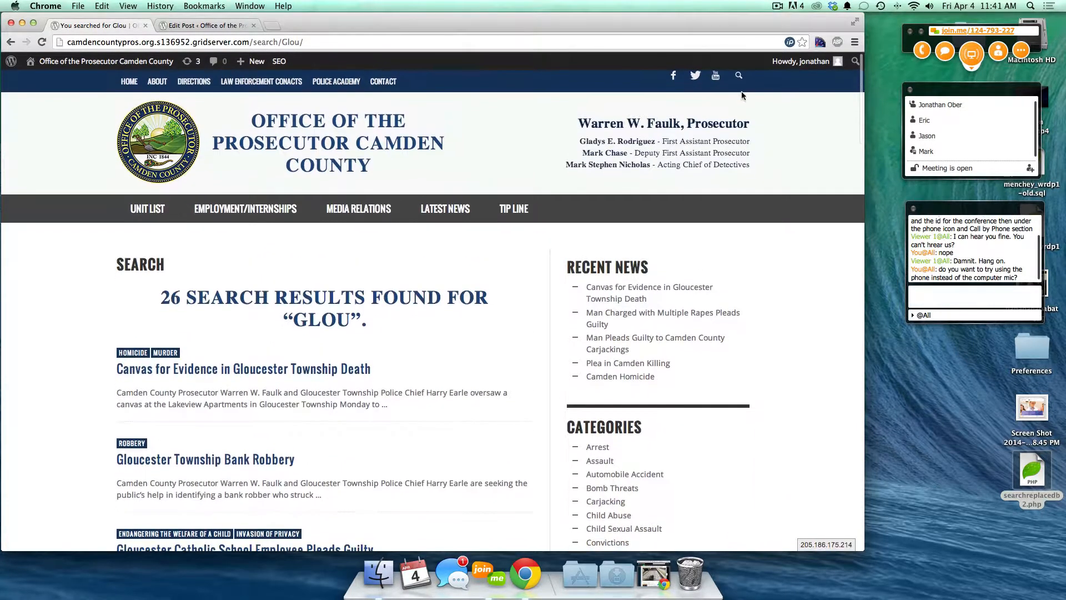
pyautogui.click(739, 80)
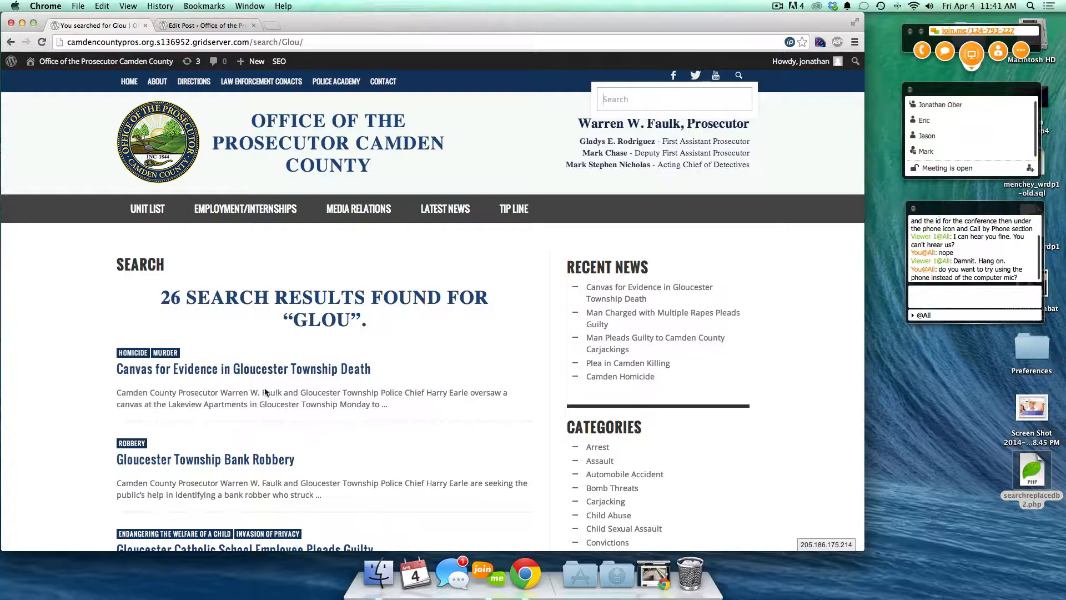
pyautogui.scroll(-2, 287, 496)
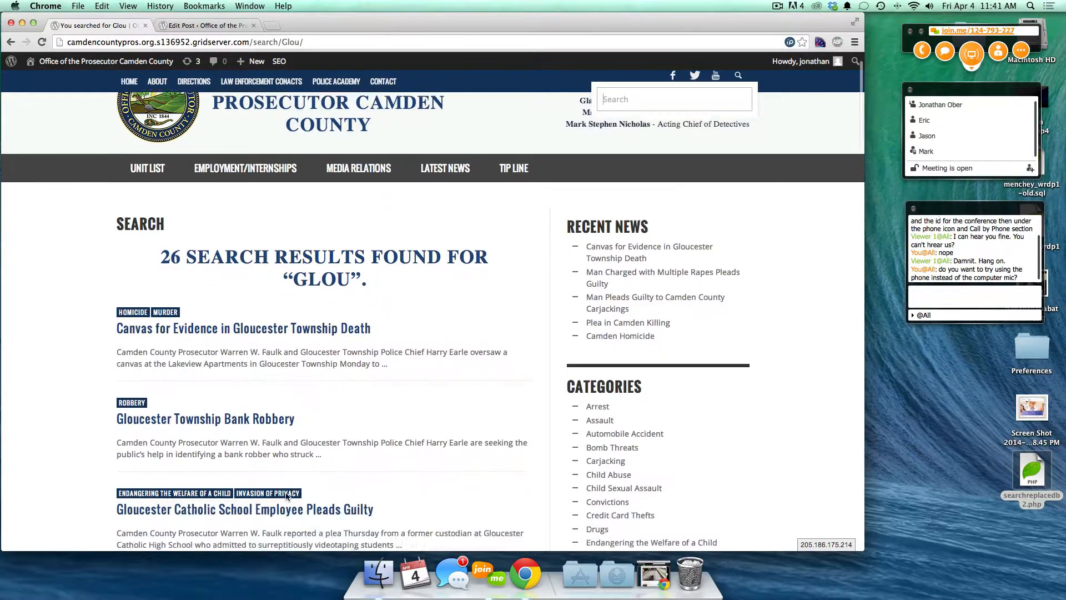
pyautogui.scroll(-5, 287, 496)
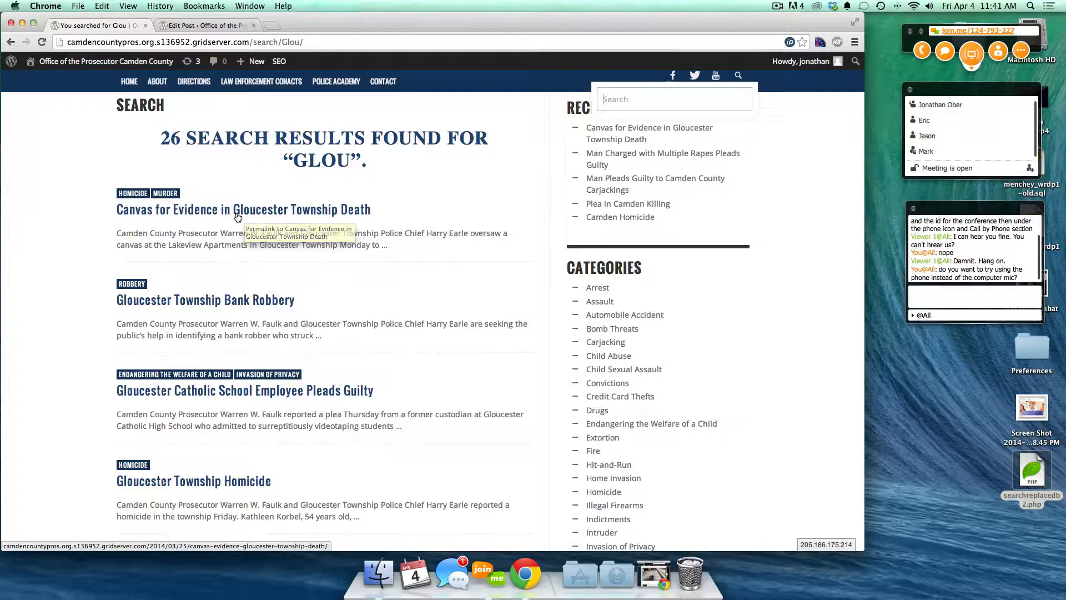
# - Find 'glouc' on the results page with Chrome's find bar, highlighting 33 matches
pyautogui.press('super+f')
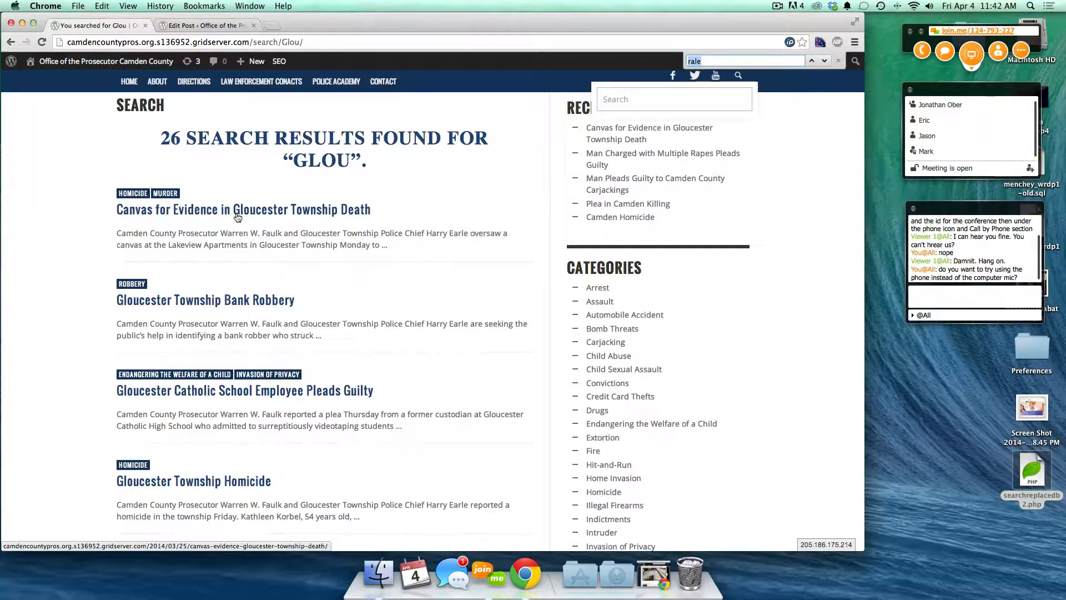
pyautogui.write('glouc')
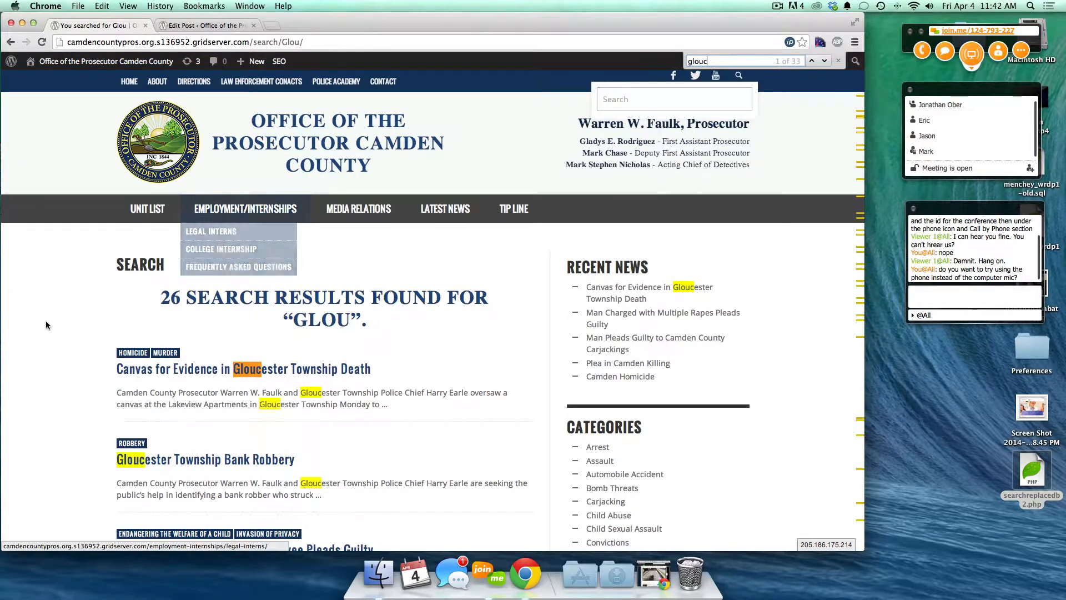
pyautogui.scroll(-3, 284, 439)
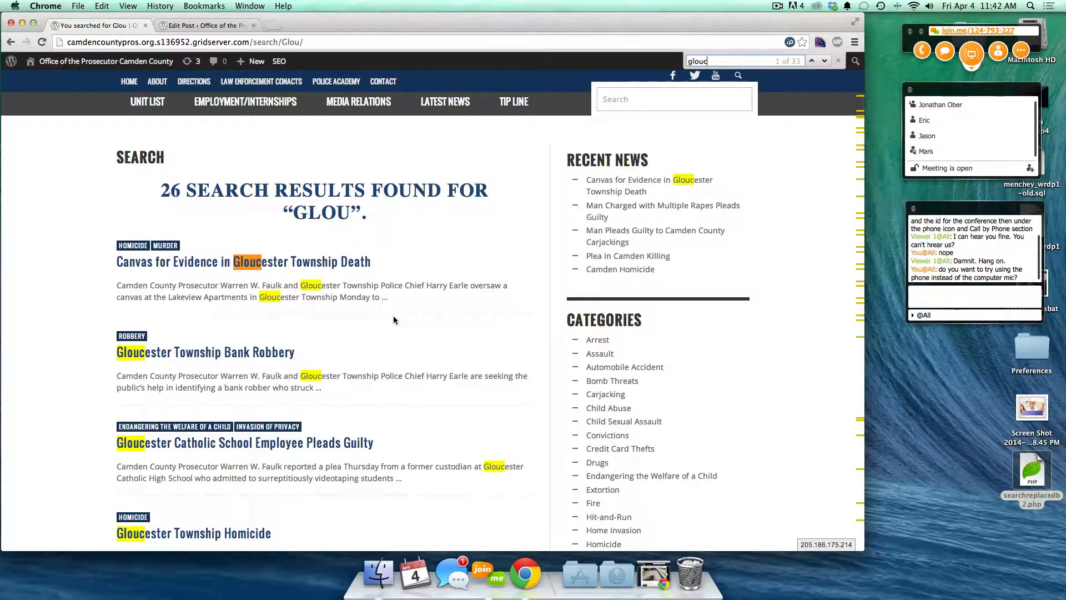
pyautogui.scroll(-1, 325, 354)
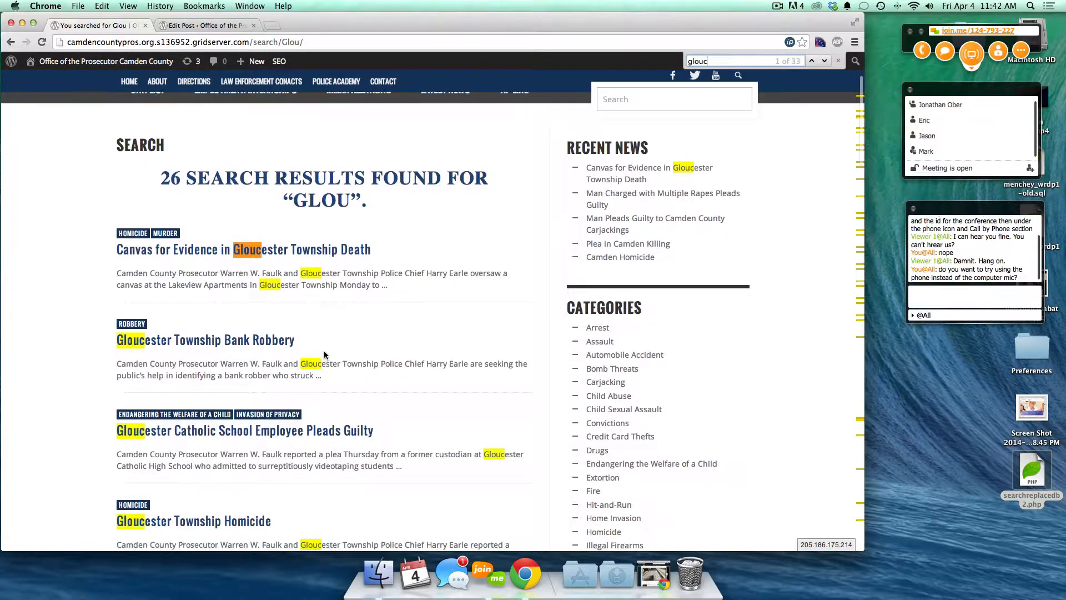
pyautogui.click(356, 323)
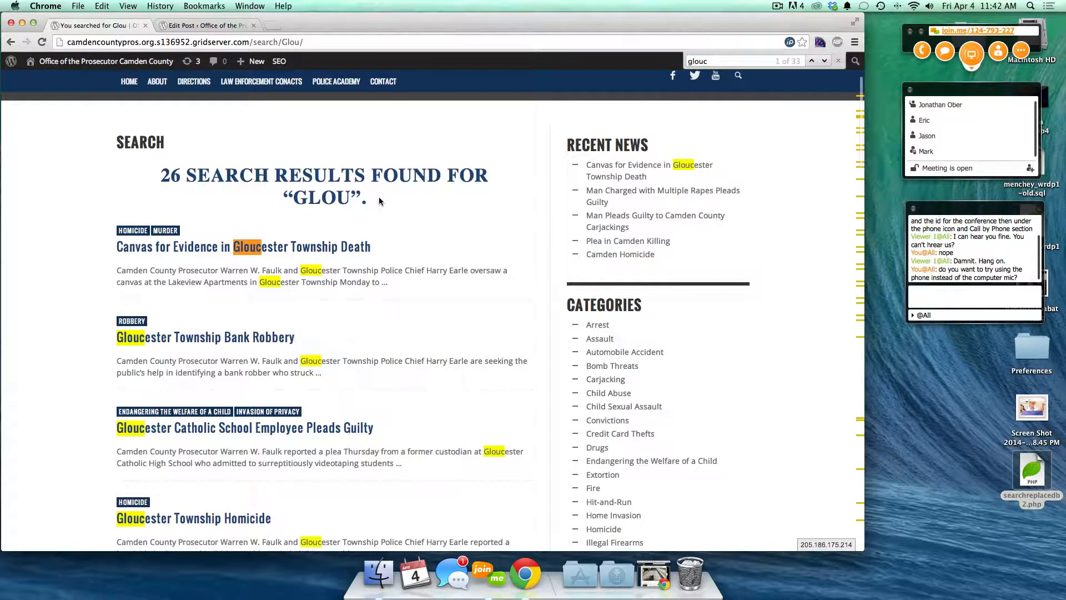
pyautogui.scroll(-2, 379, 200)
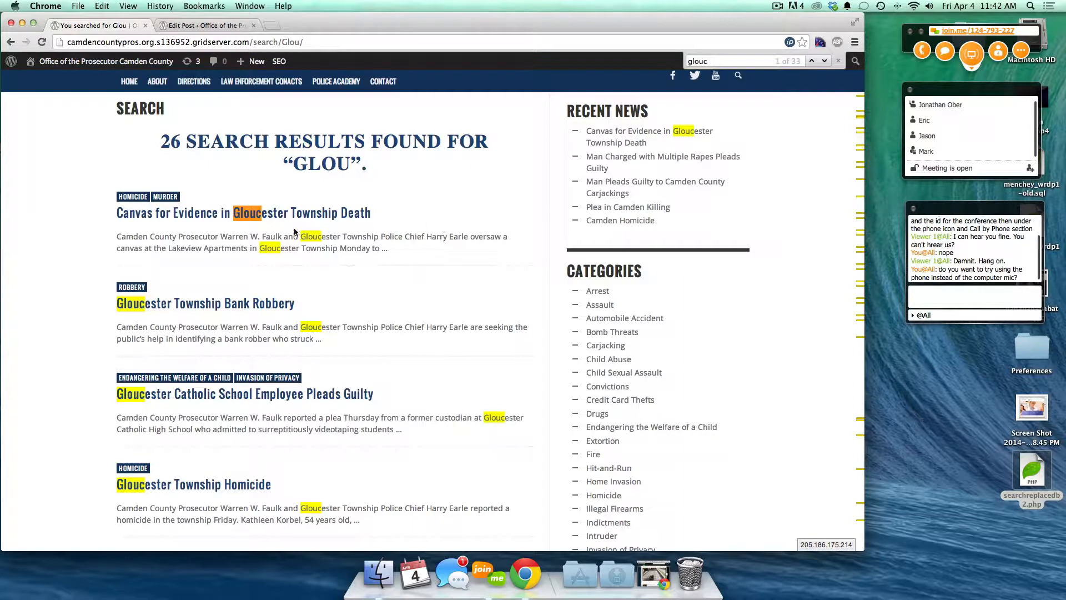
# - Clear the 'glouc' find highlights and return to the Canvas for Evidence post editor
pyautogui.scroll(-5, 328, 255)
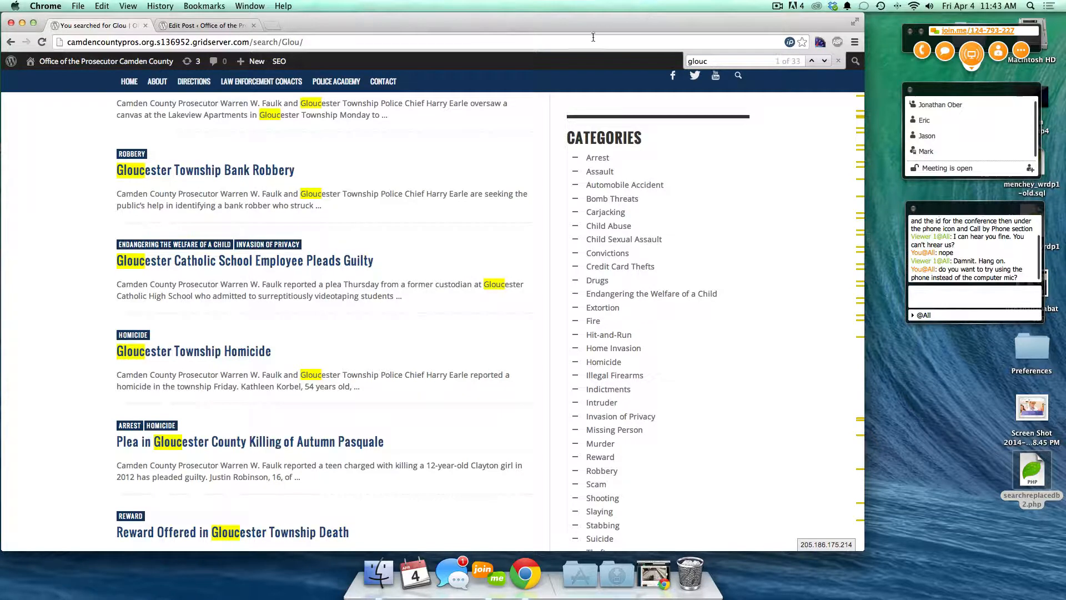
pyautogui.click(835, 60)
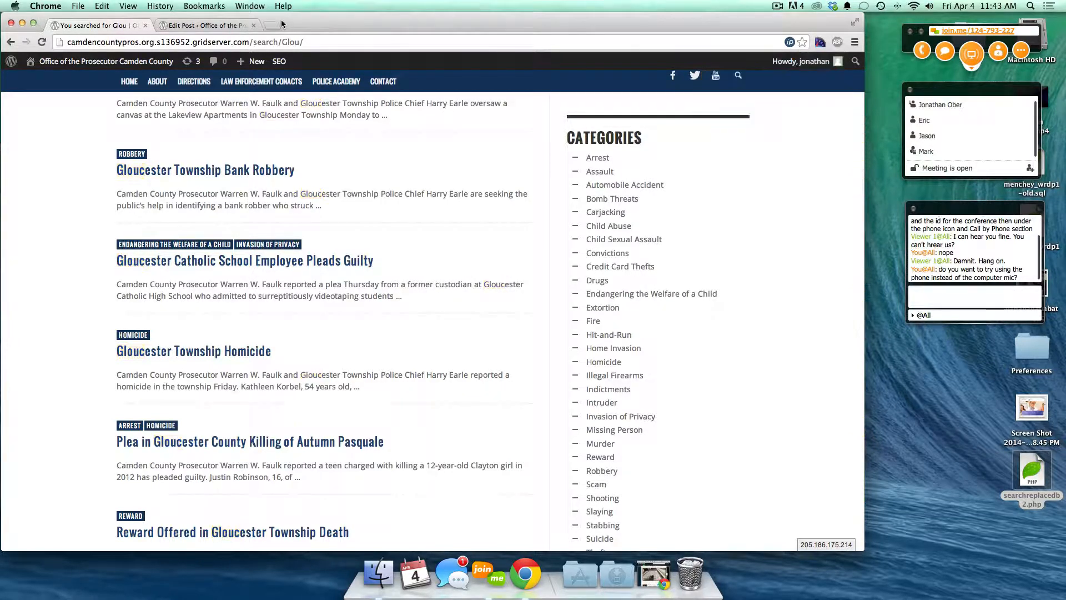
pyautogui.scroll(6, 66, 234)
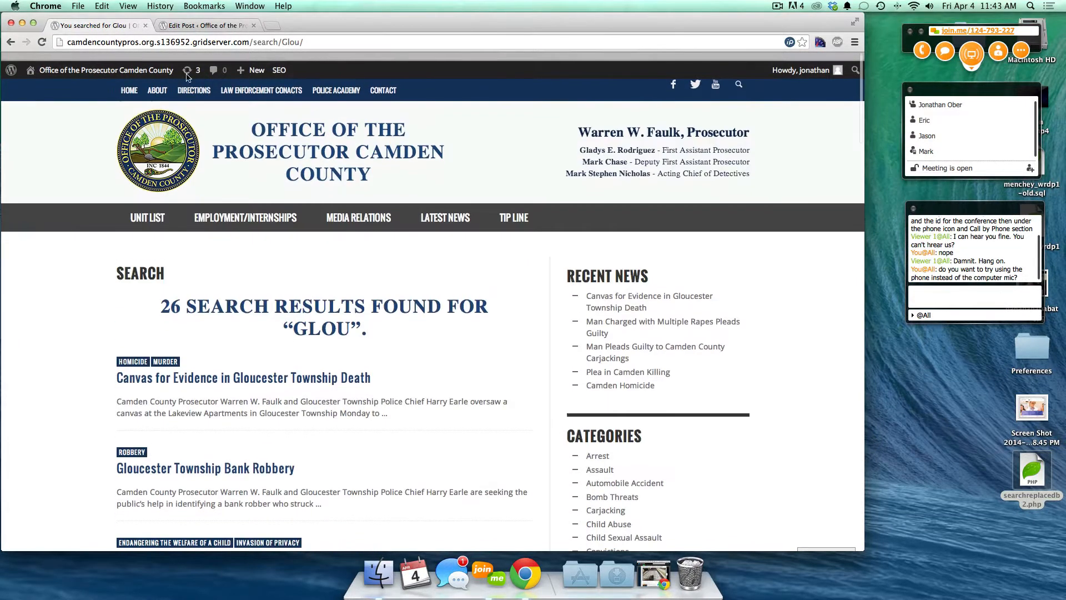
pyautogui.click(215, 29)
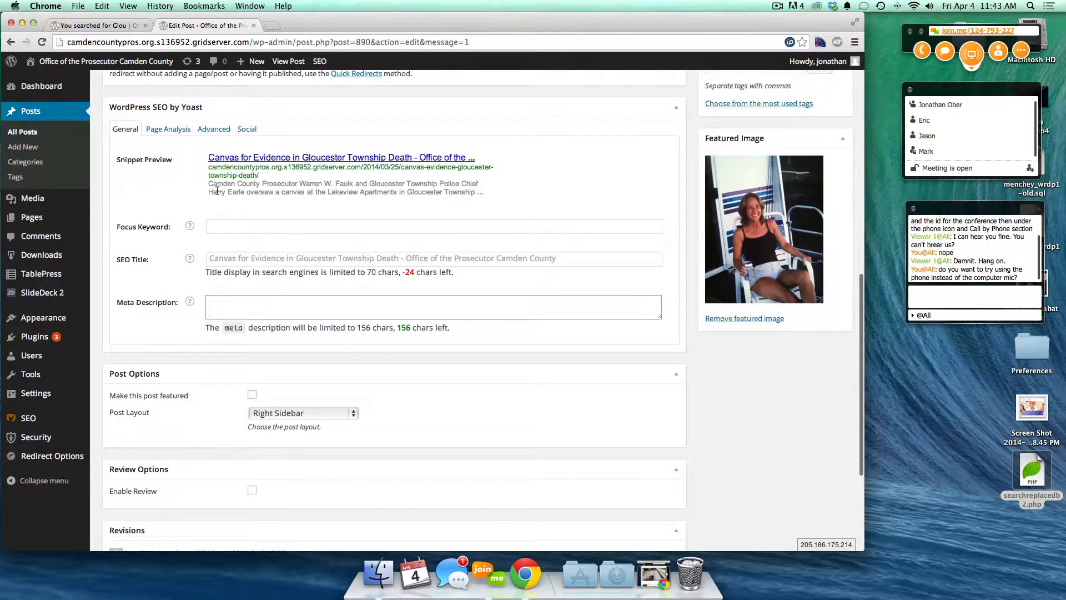
pyautogui.scroll(10, 384, 167)
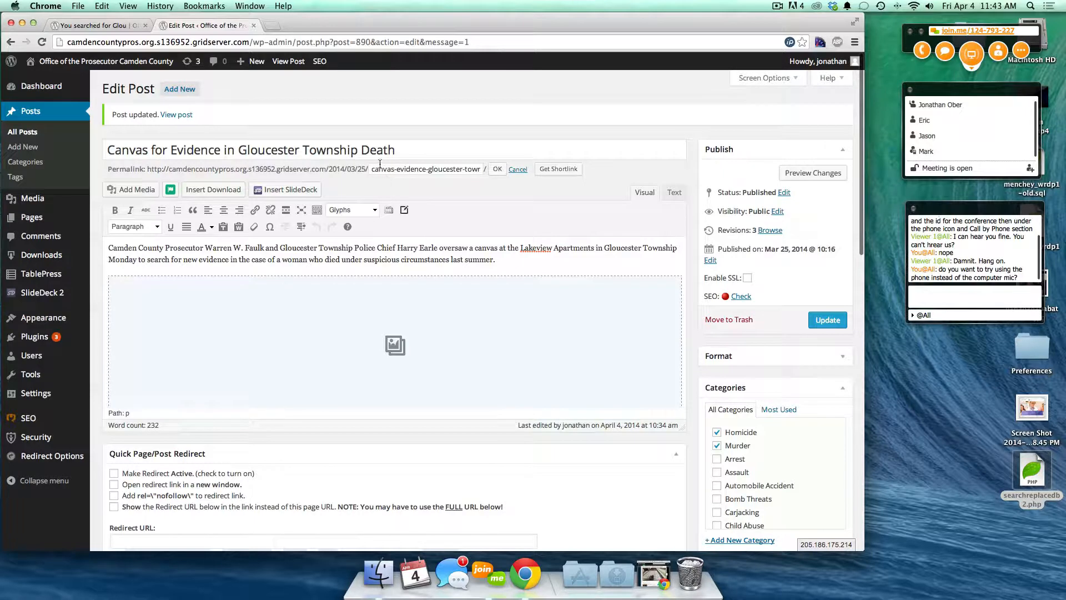
pyautogui.moveTo(372, 169); pyautogui.dragTo(493, 174)
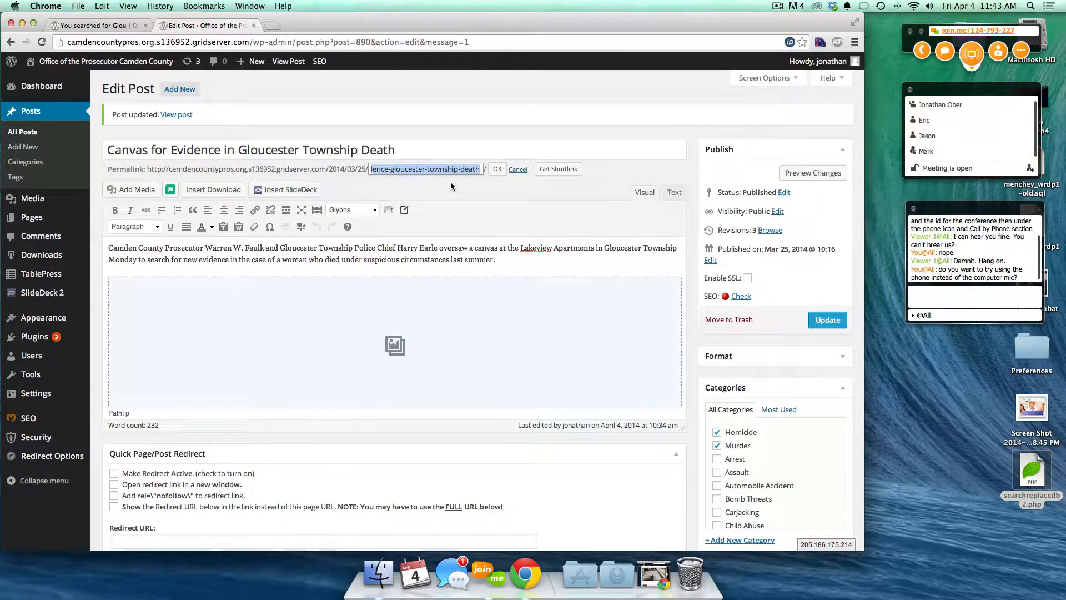
pyautogui.doubleClick(224, 151)
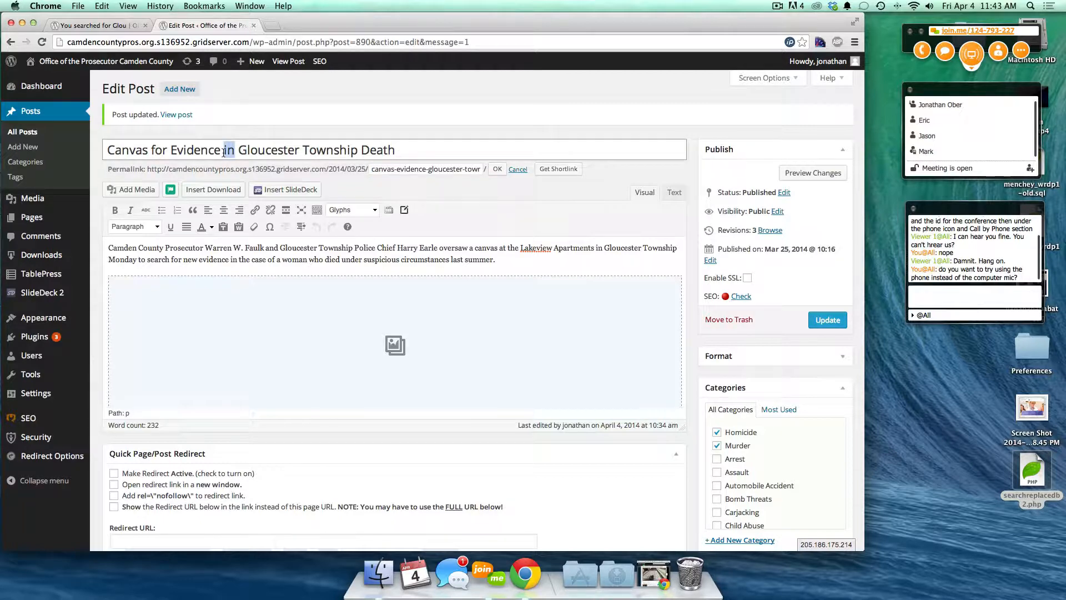
pyautogui.tripleClick(206, 150)
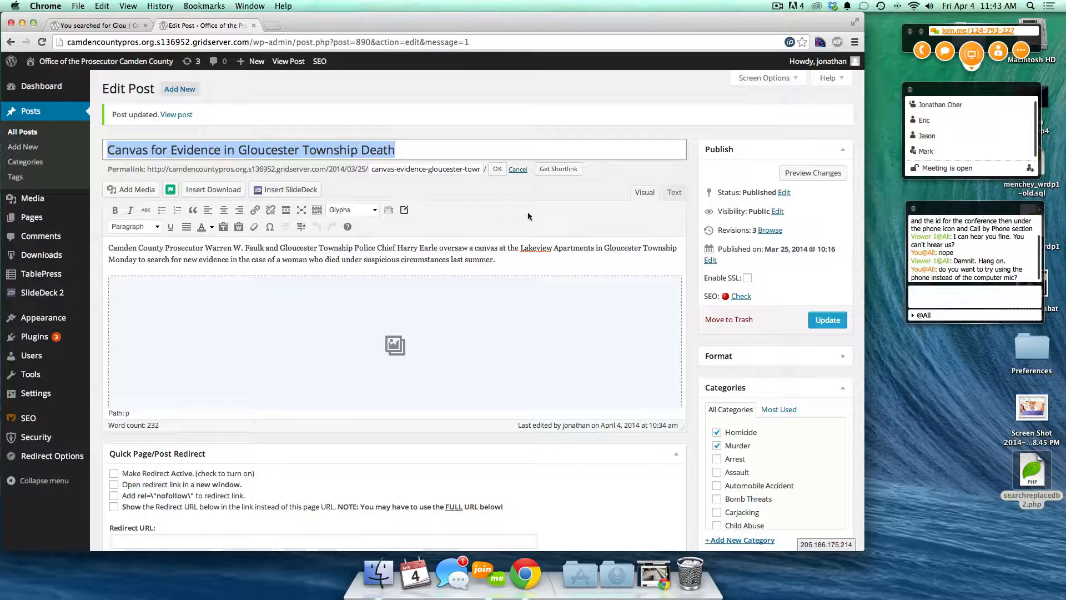
pyautogui.scroll(-10, 527, 220)
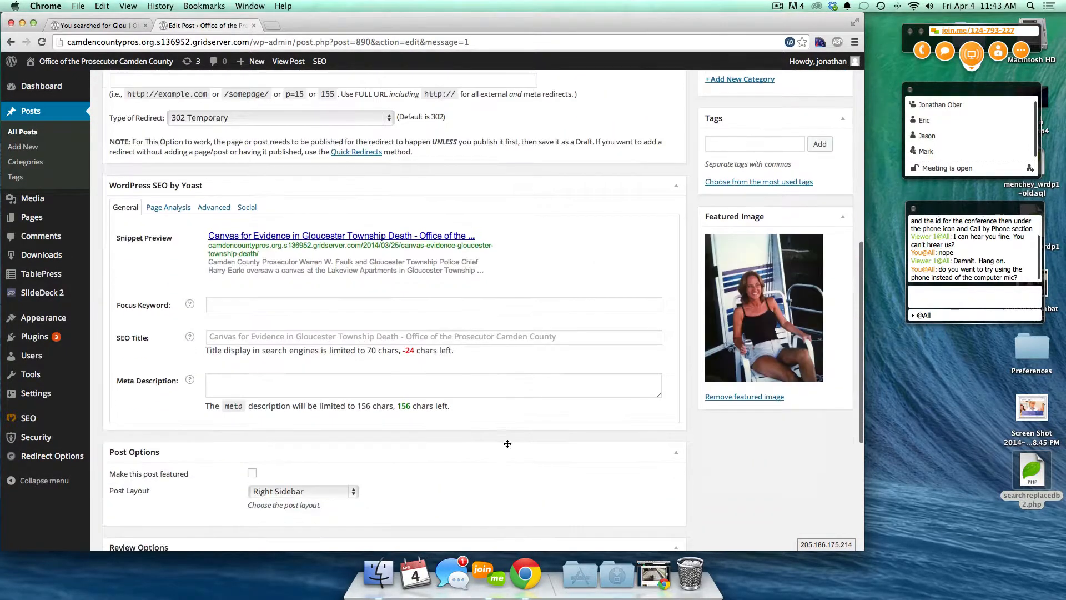
pyautogui.scroll(-3, 507, 443)
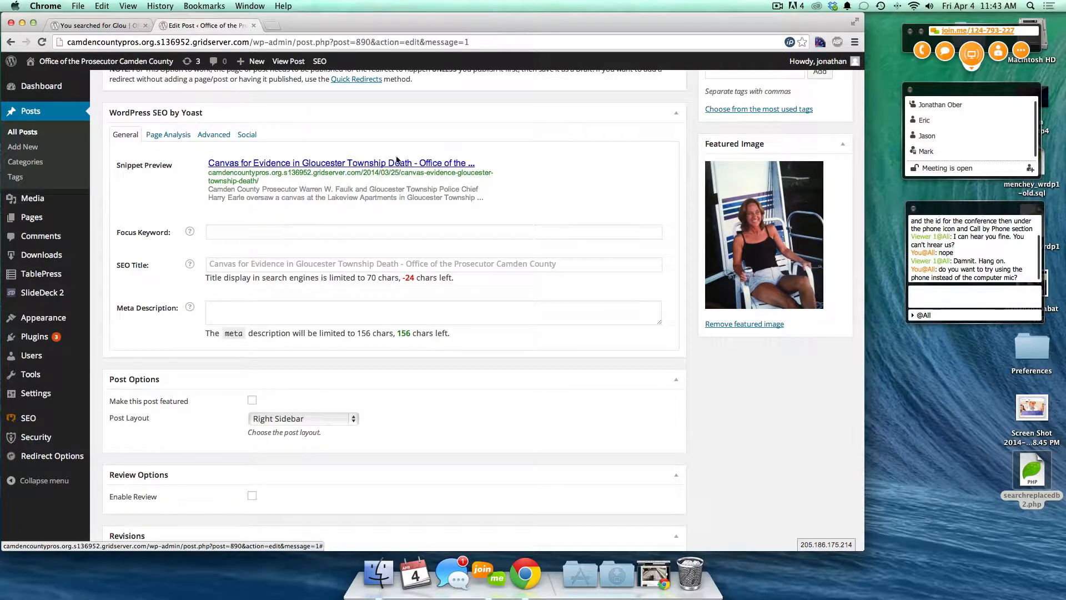
pyautogui.click(255, 232)
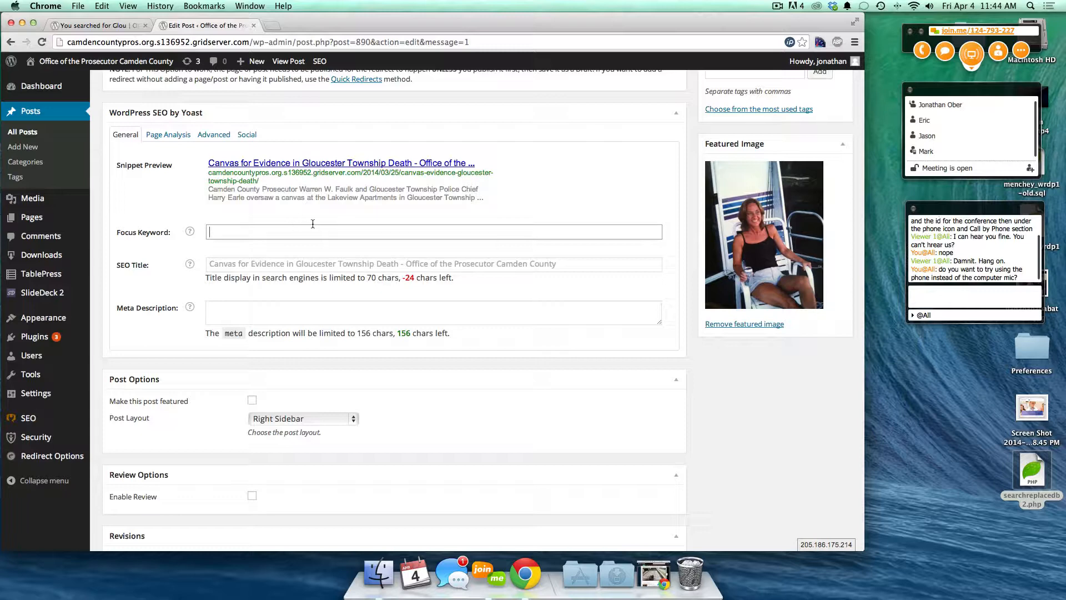
pyautogui.click(239, 317)
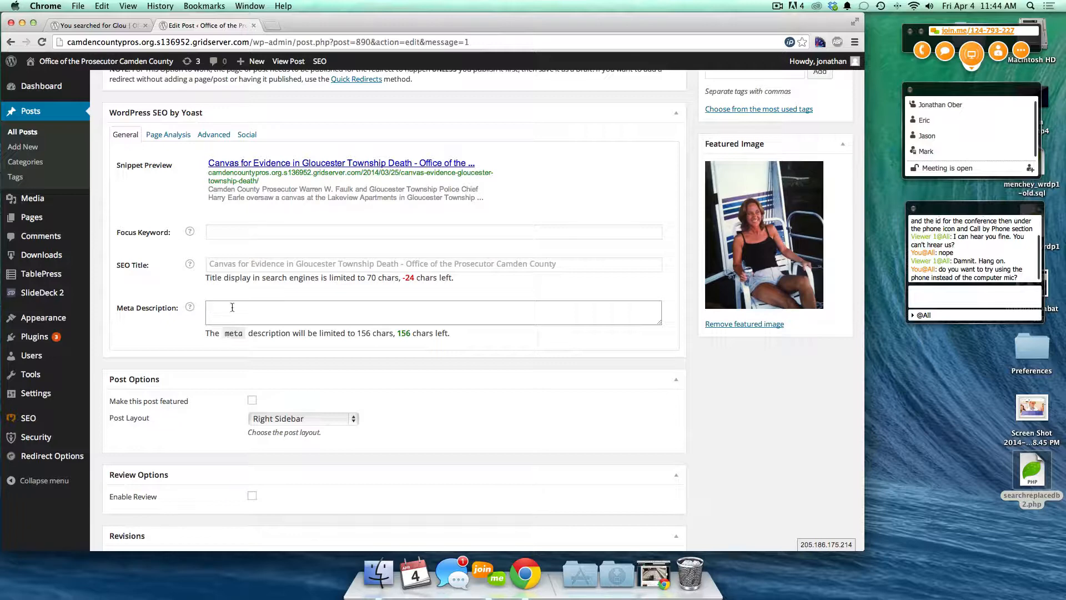
pyautogui.click(210, 307)
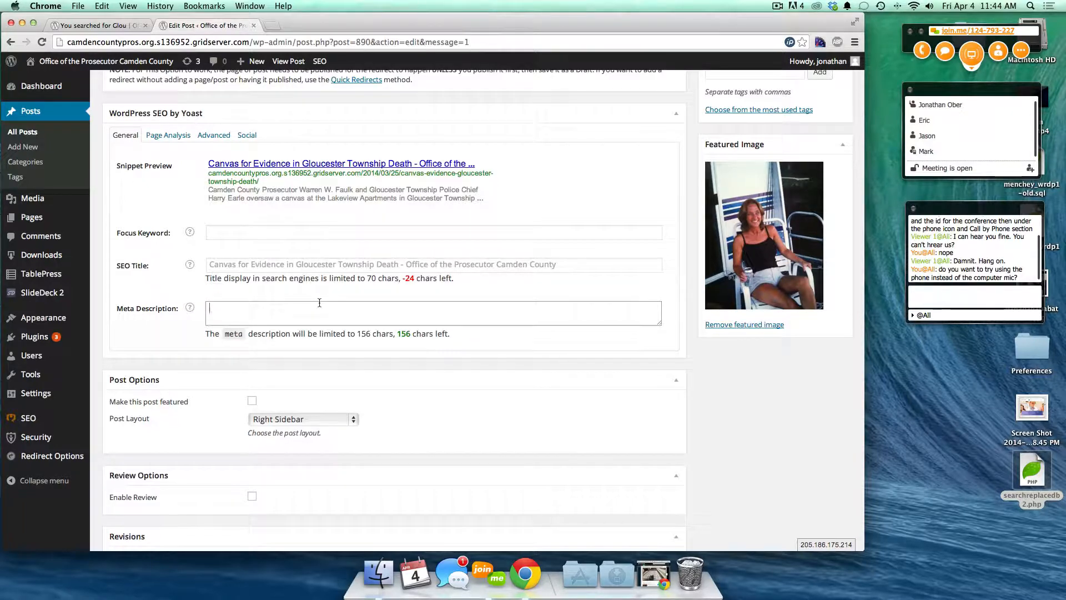
pyautogui.write('[up')
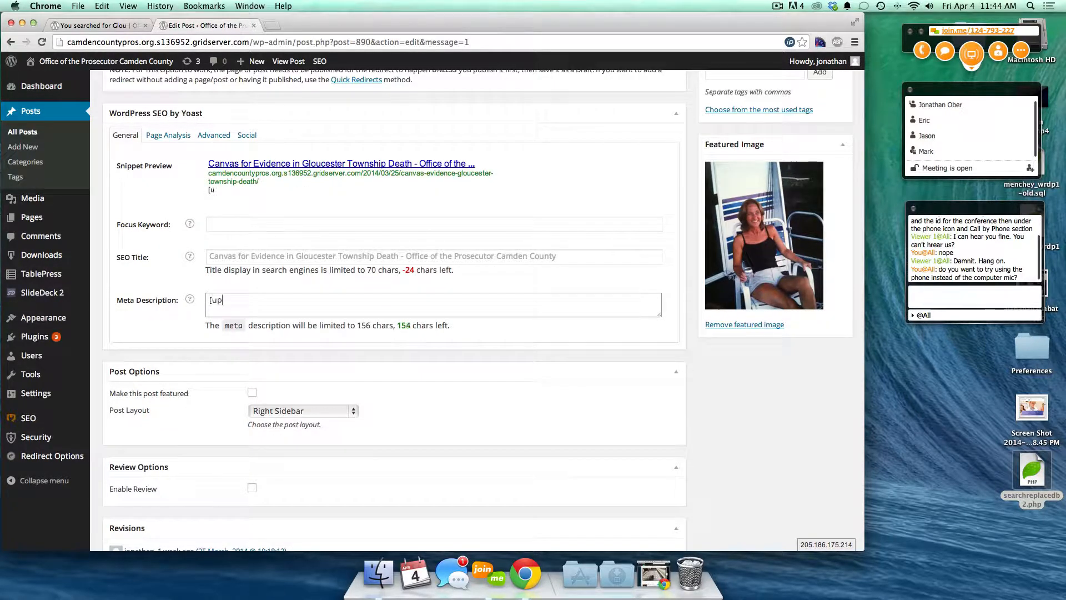
pyautogui.write('dated] ')
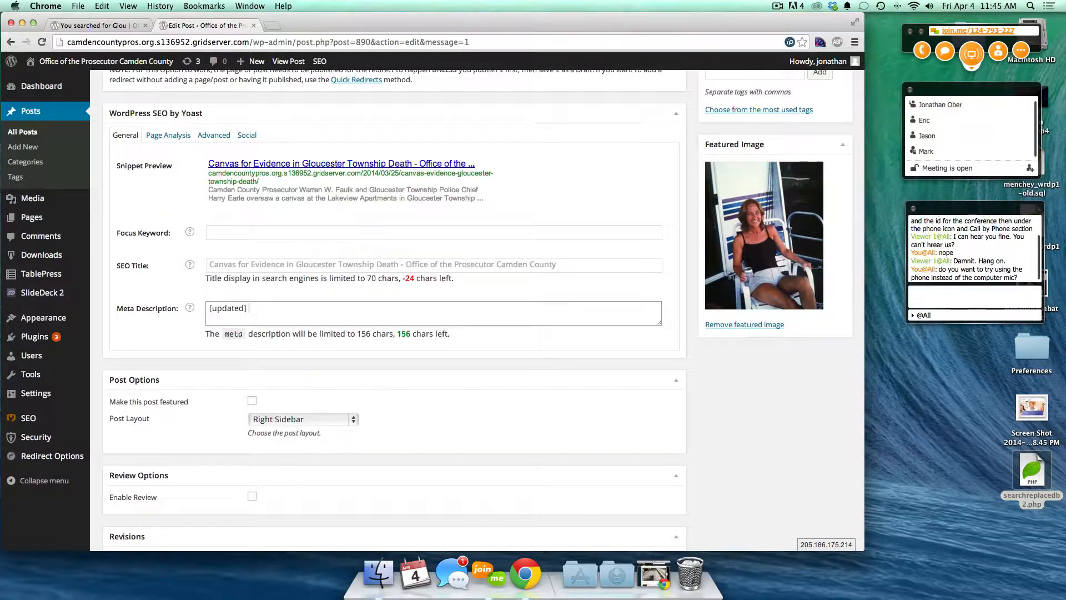
pyautogui.write('Reiff ')
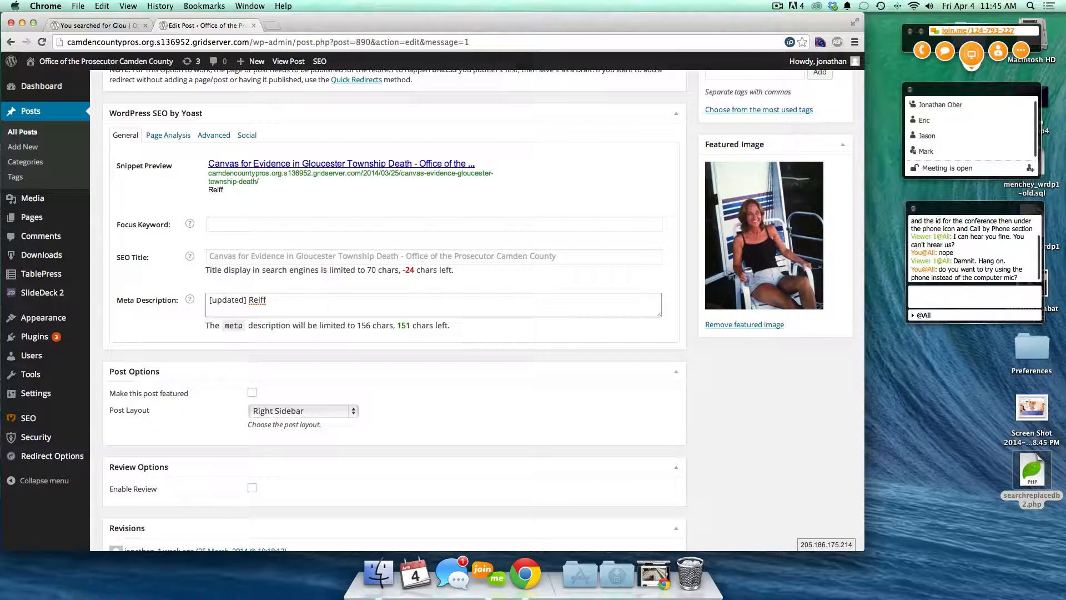
pyautogui.write('arrest care')
pyautogui.press('BackSpace')
pyautogui.press('BackSpace')
pyautogui.press('BackSpace')
pyautogui.write('se found se')
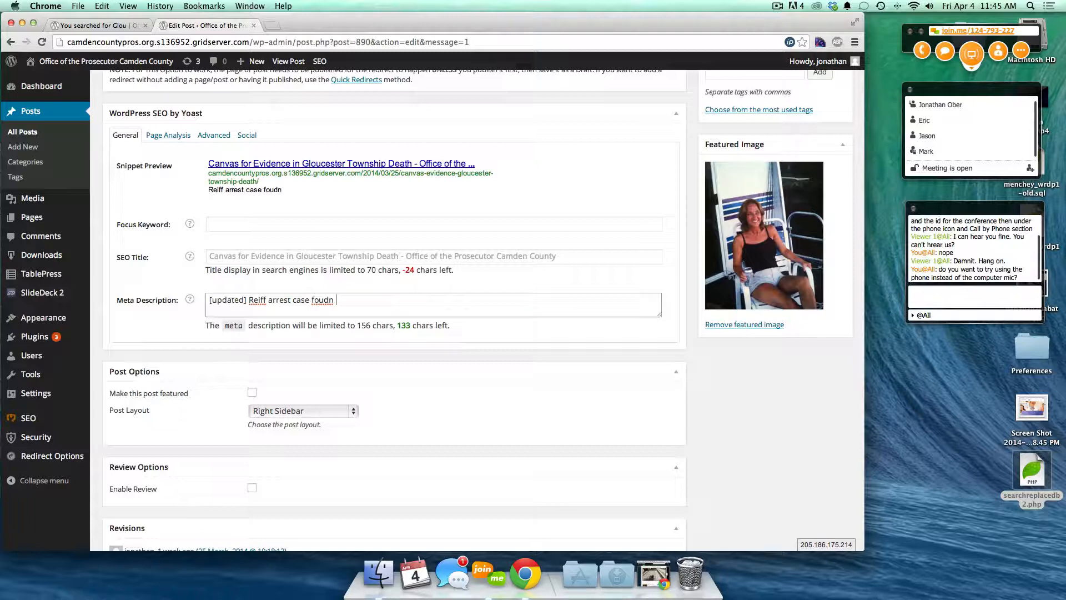
pyautogui.write('cond killer')
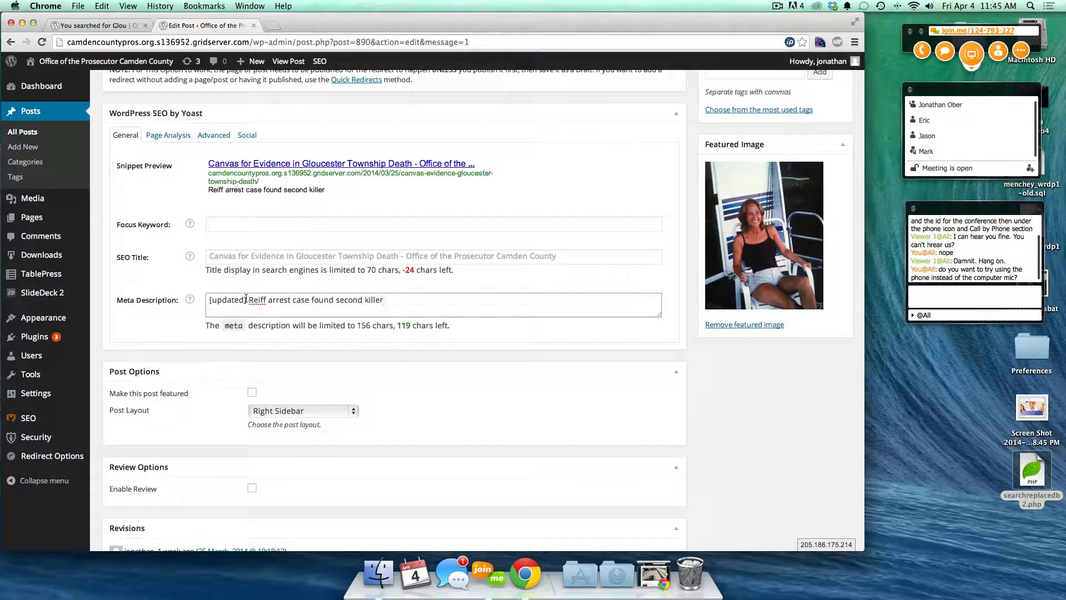
pyautogui.click(246, 300)
pyautogui.press('BackSpace')
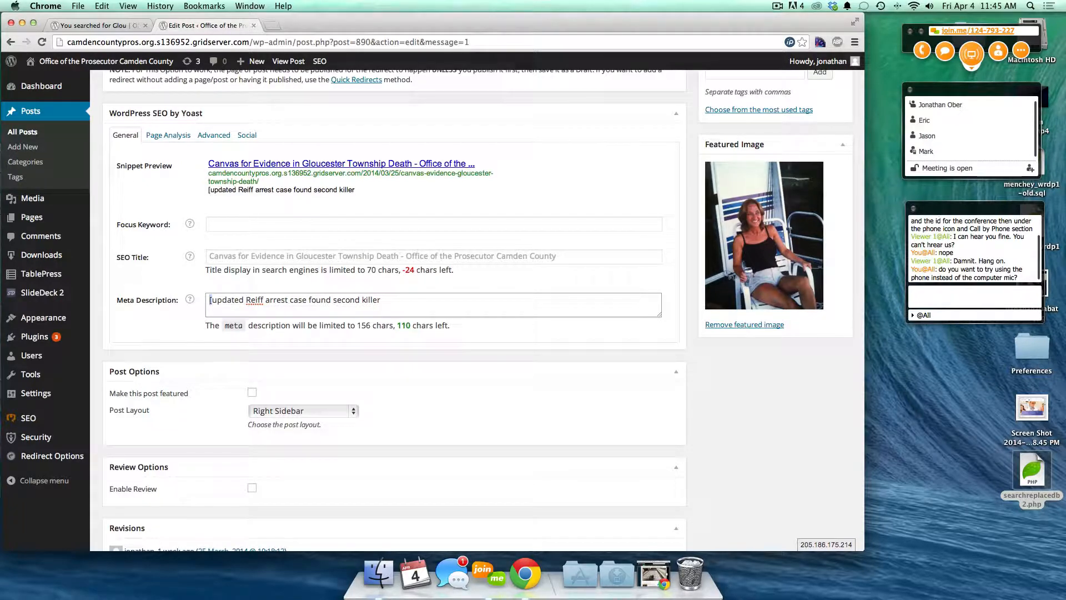
pyautogui.press('Delete')
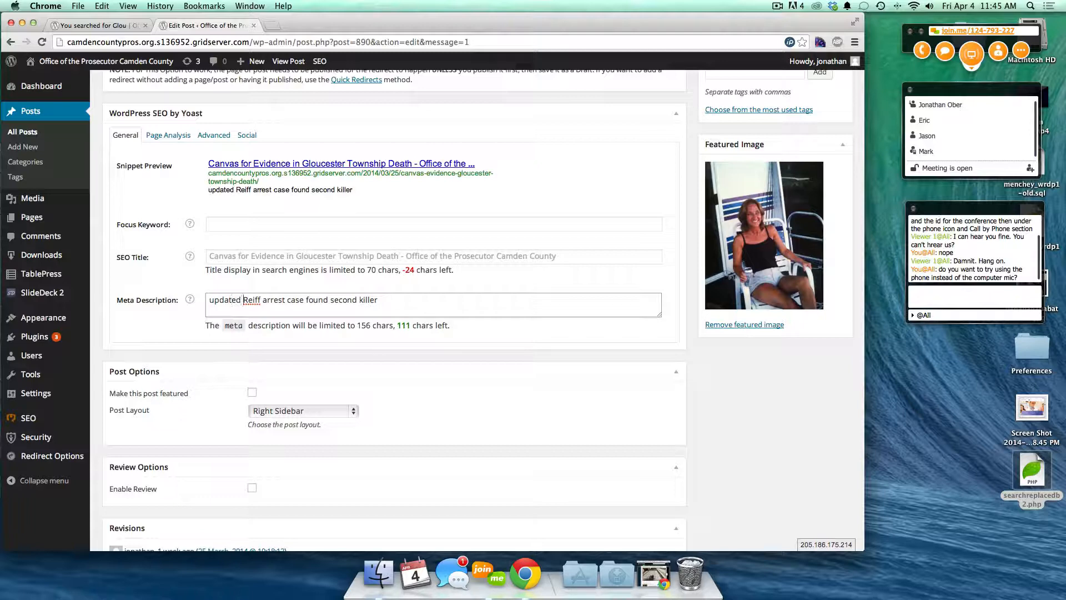
pyautogui.press('BackSpace')
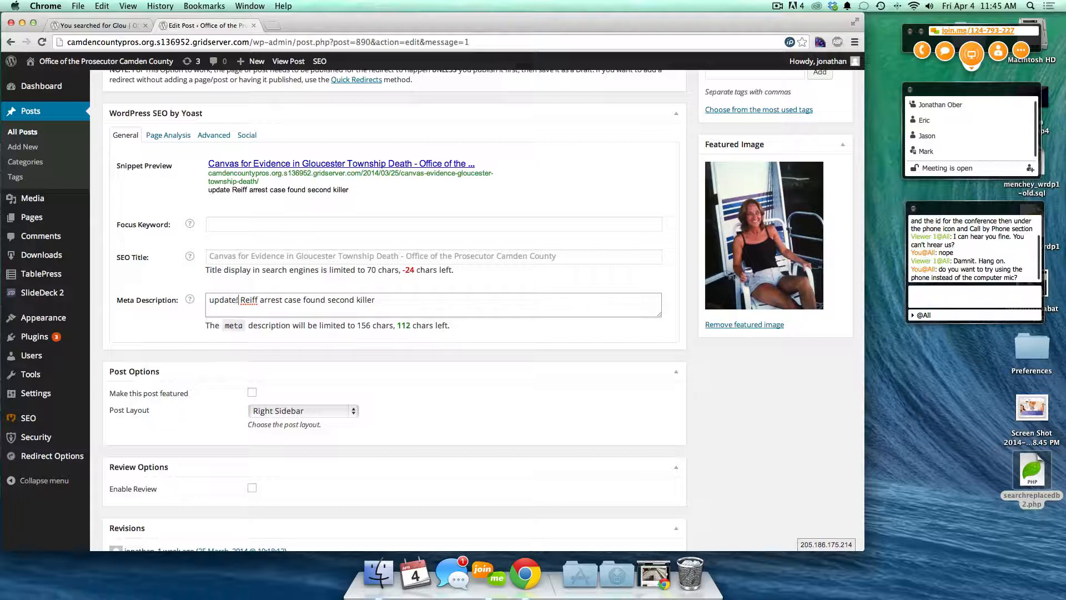
pyautogui.write('!')
pyautogui.press('super+a')
pyautogui.press('BackSpace')
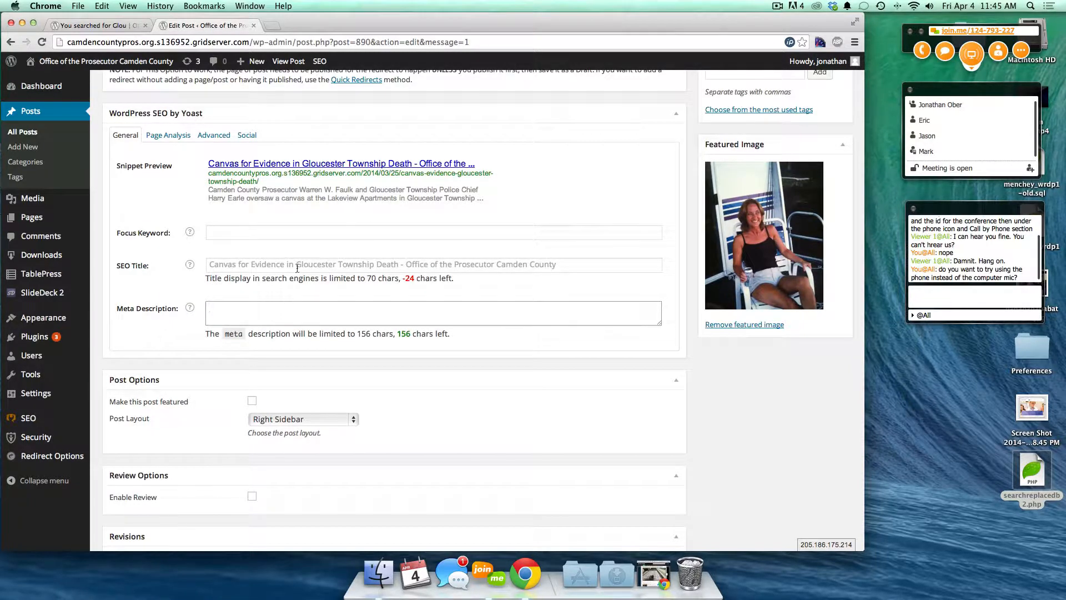
pyautogui.scroll(15, 333, 269)
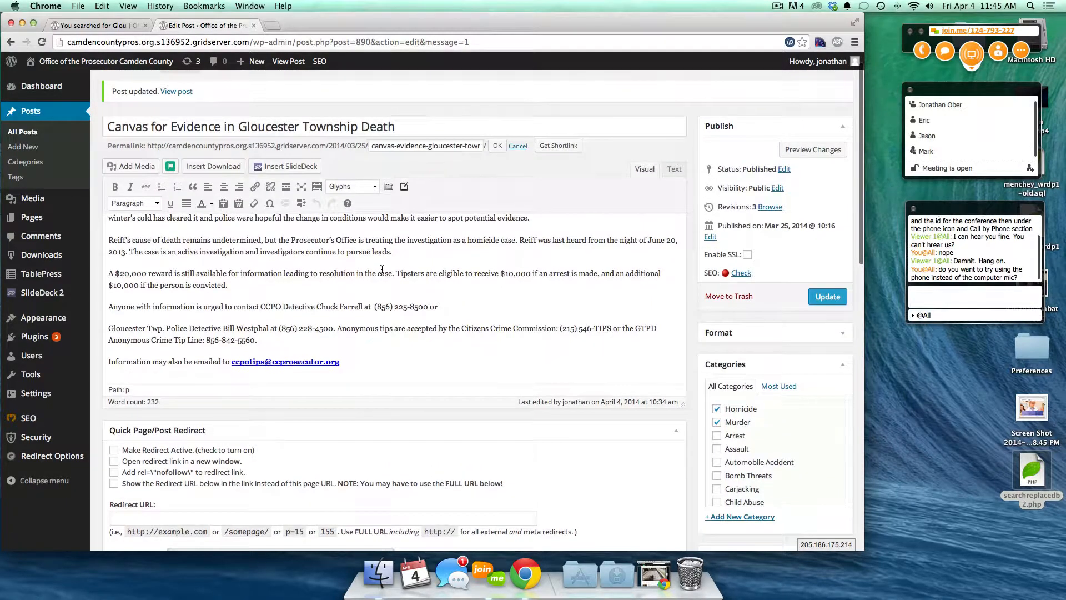
pyautogui.scroll(10, 382, 269)
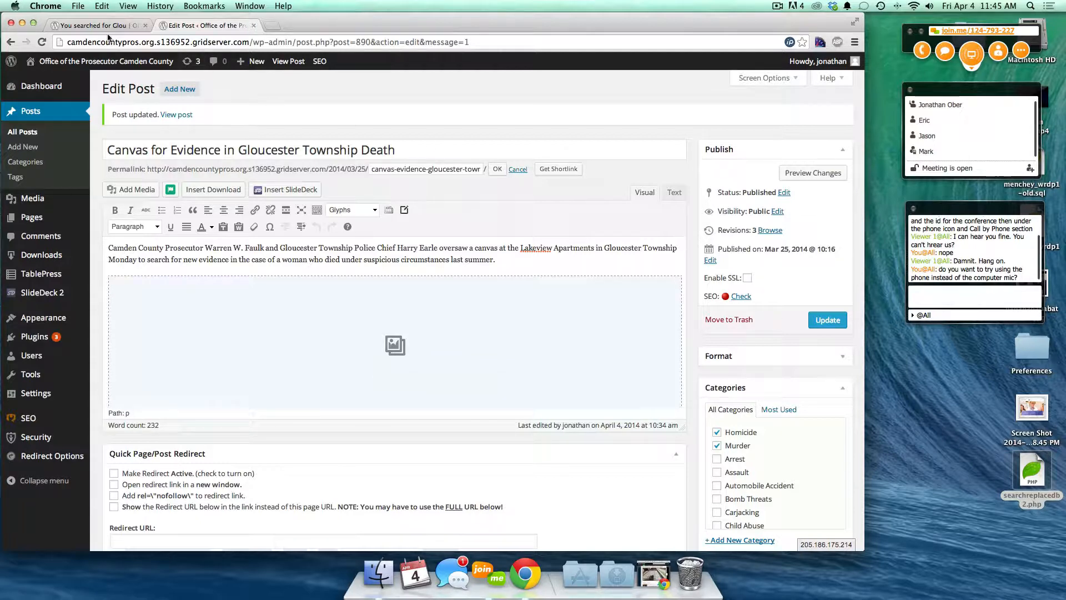
pyautogui.click(93, 26)
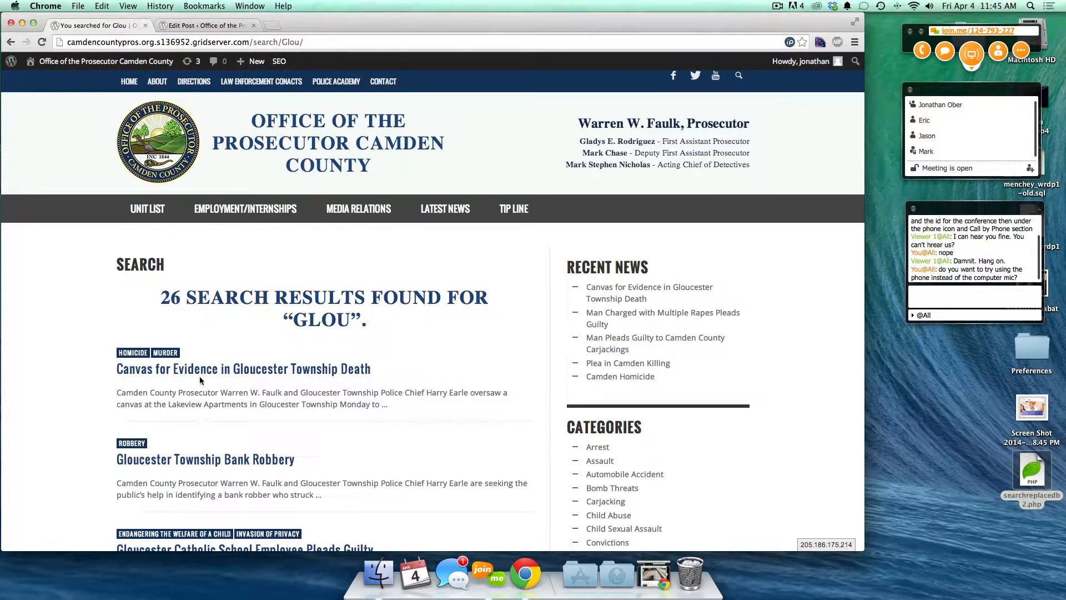
pyautogui.press('super+r')
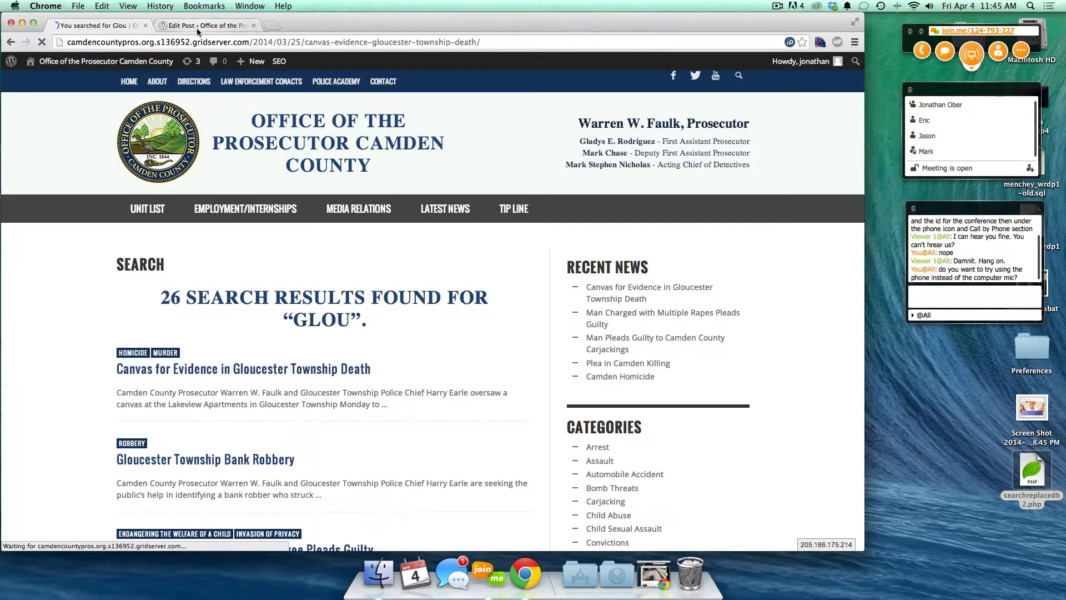
pyautogui.scroll(-15, 245, 371)
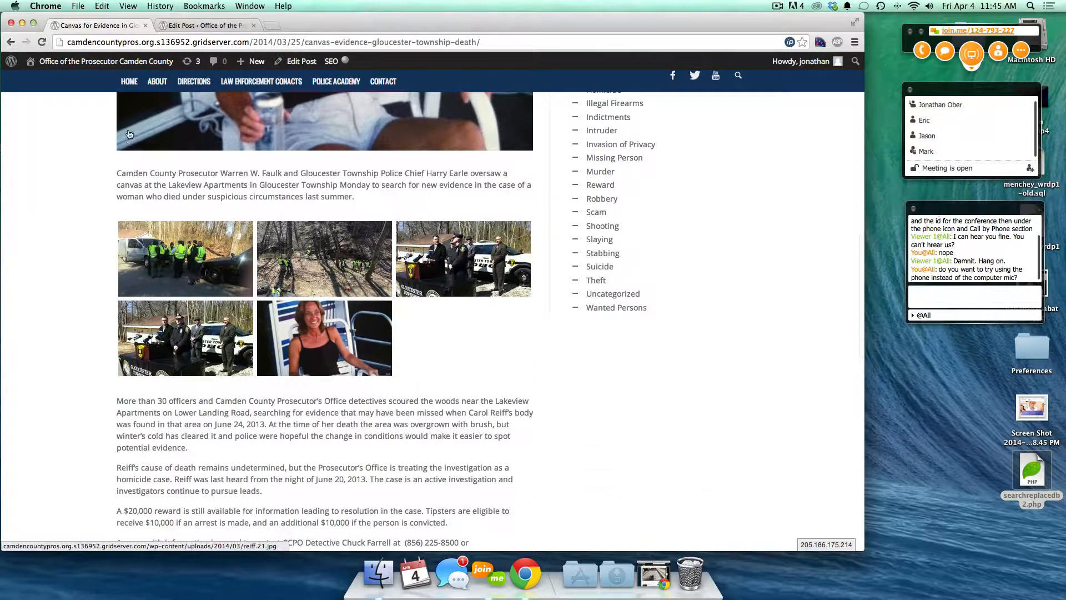
pyautogui.moveTo(117, 169); pyautogui.dragTo(497, 544)
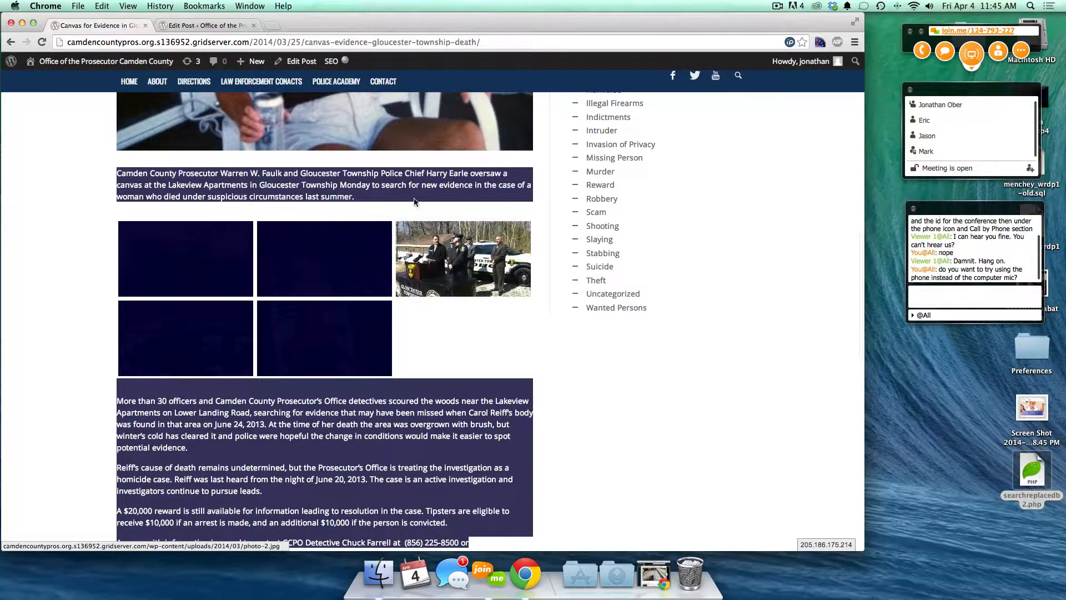
pyautogui.click(443, 314)
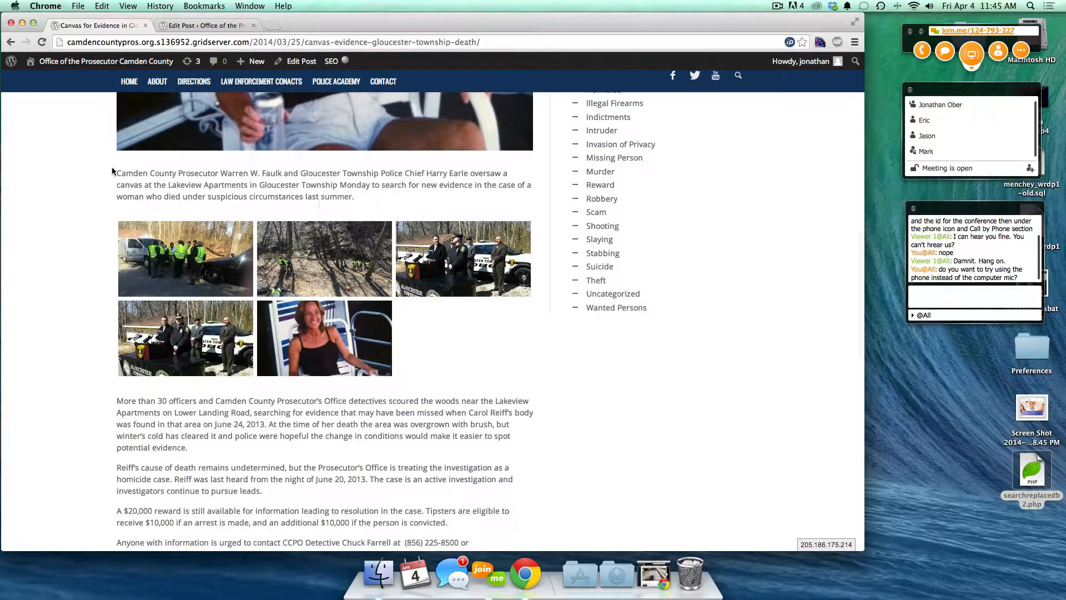
pyautogui.click(204, 25)
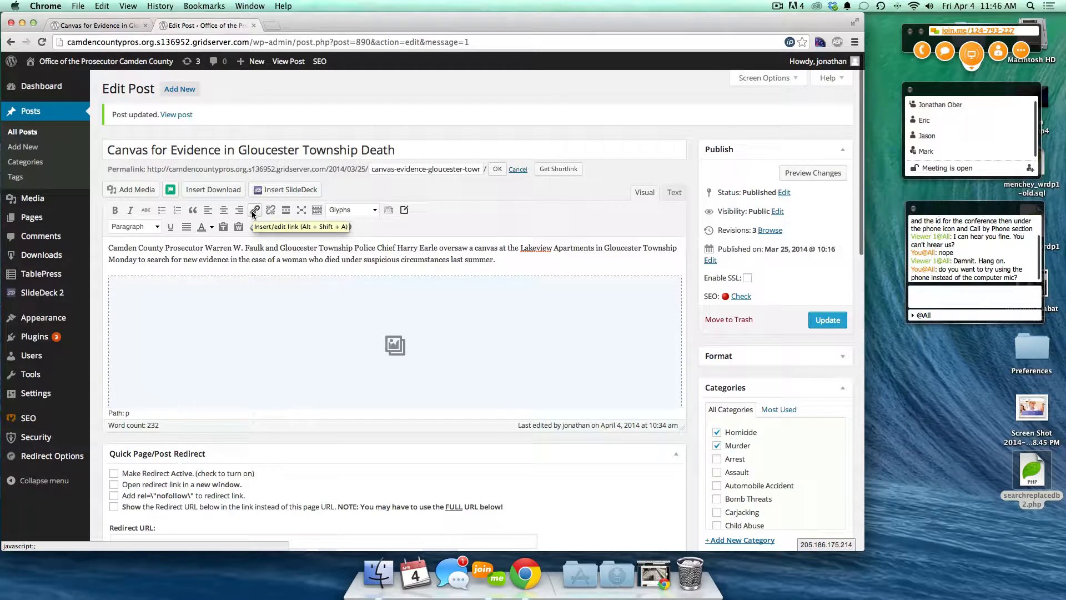
pyautogui.click(302, 209)
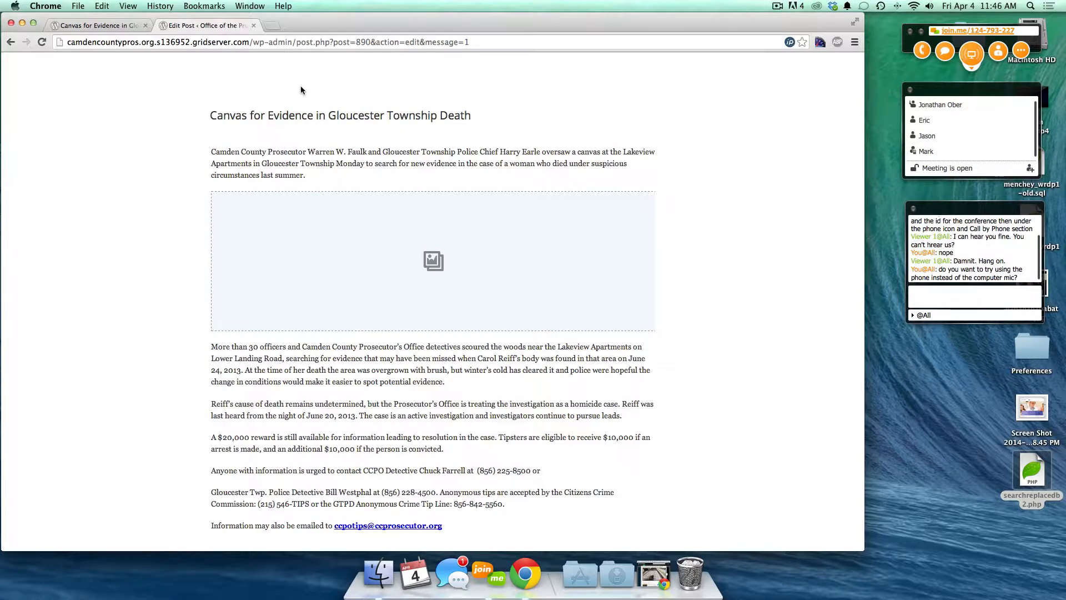
pyautogui.moveTo(257, 75)
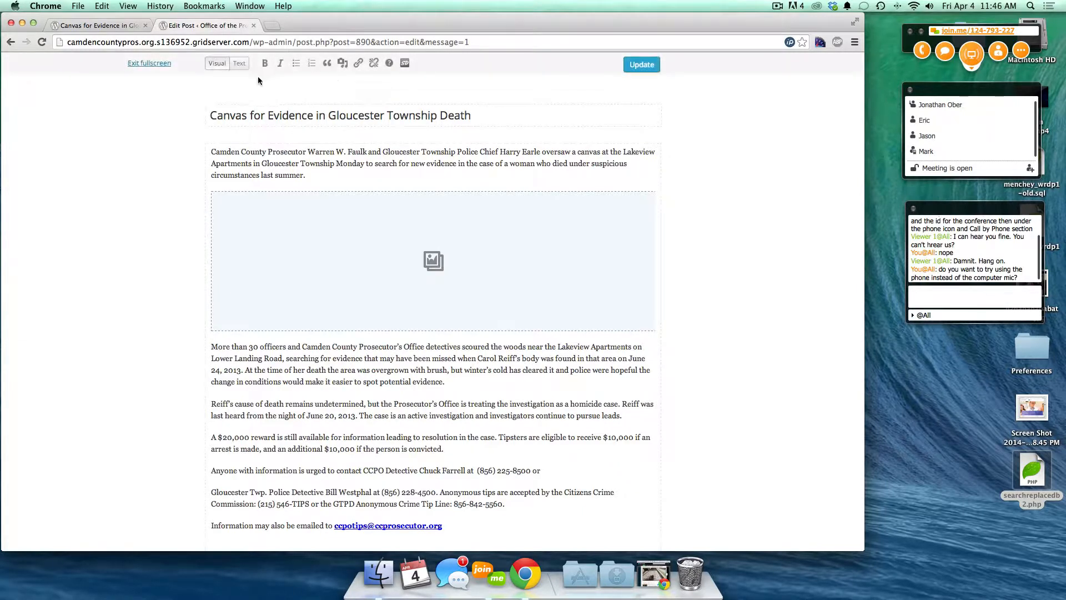
pyautogui.click(148, 64)
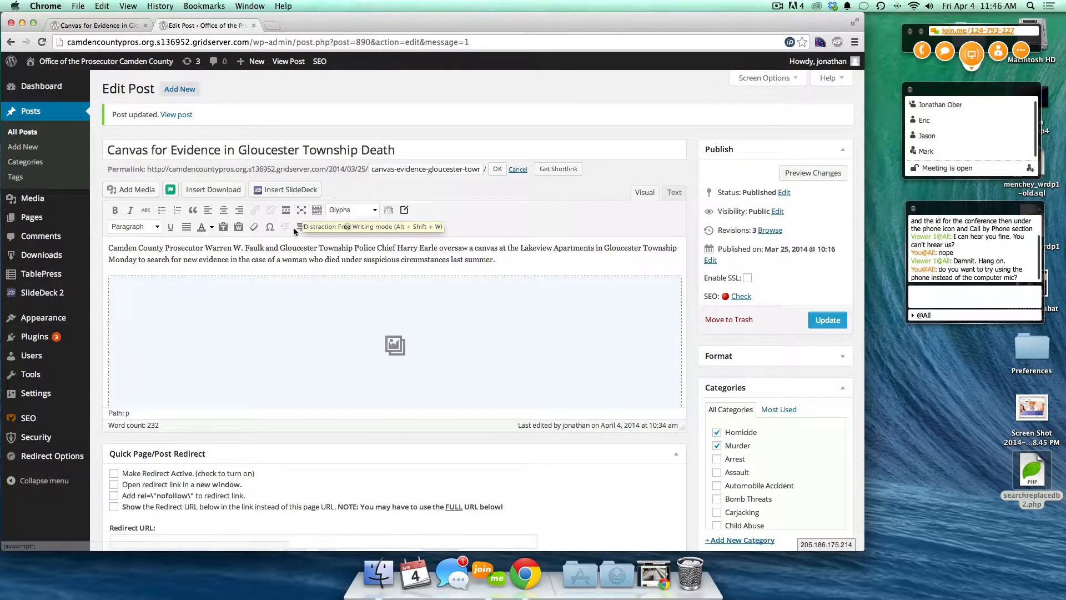
pyautogui.click(301, 211)
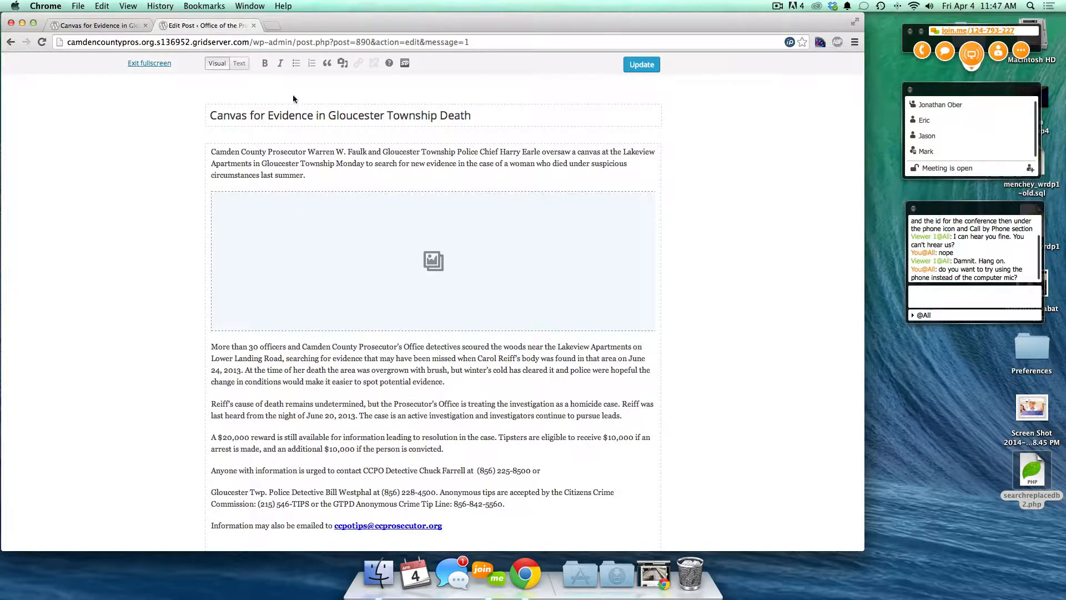
pyautogui.doubleClick(229, 114)
pyautogui.doubleClick(236, 161)
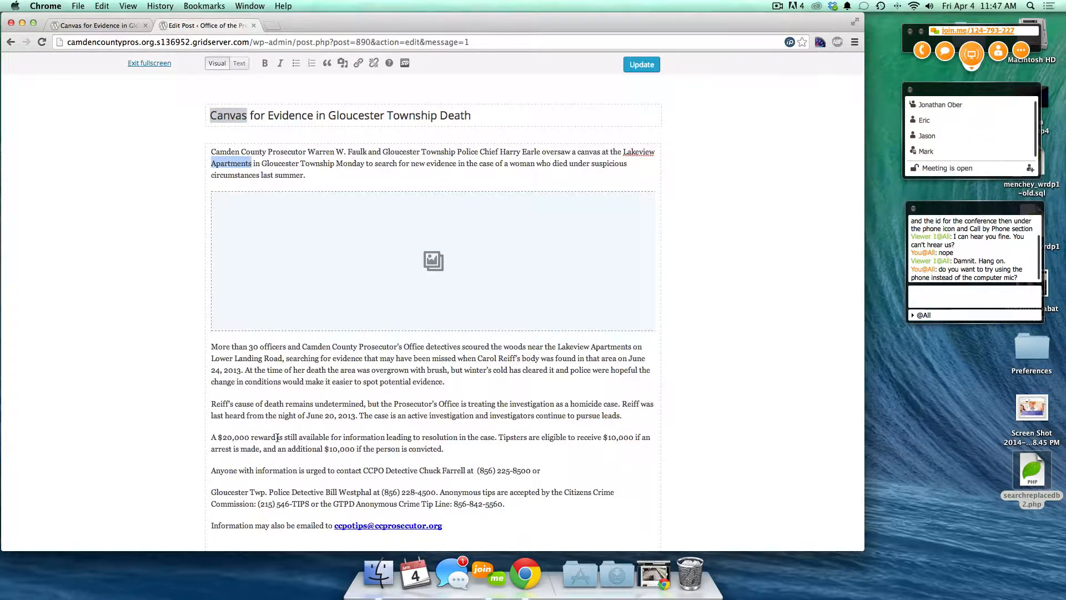
pyautogui.click(137, 63)
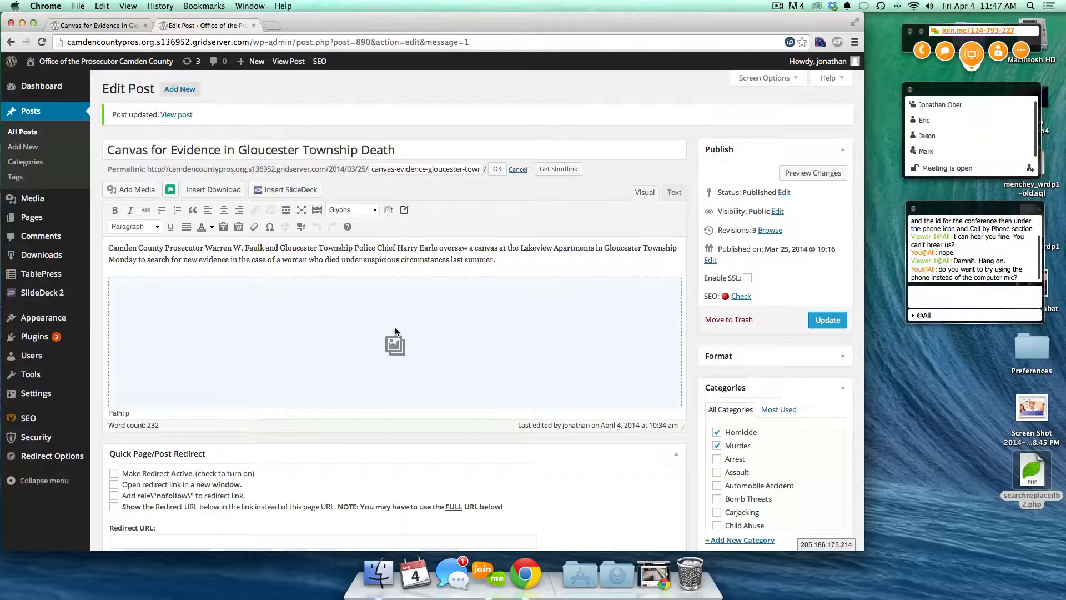
pyautogui.click(411, 332)
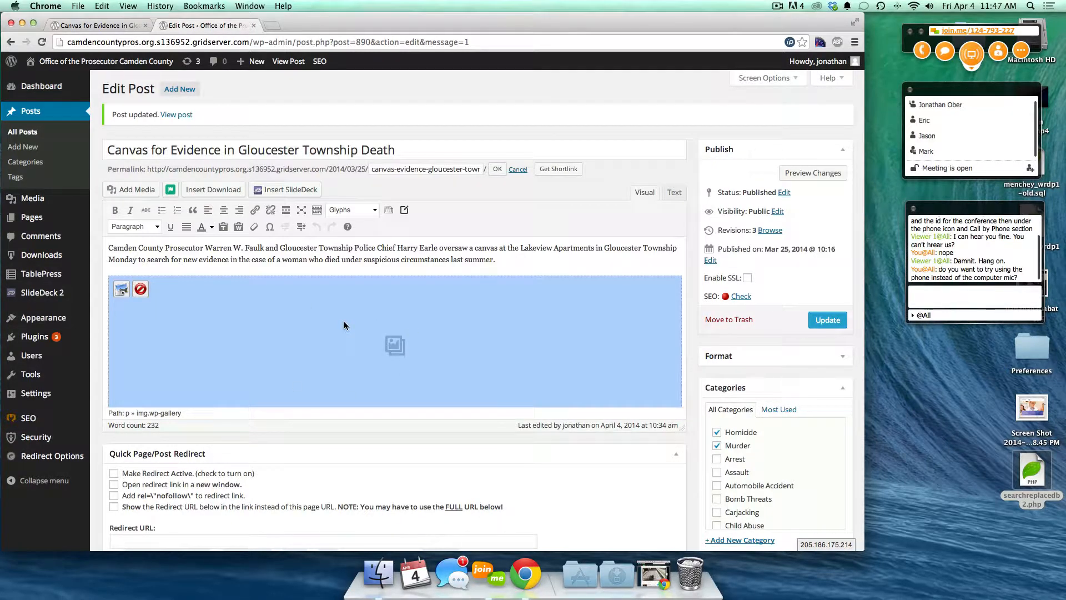
# - Add a new line 'Send us tip!' below the email tip line and select it
pyautogui.scroll(-10, 344, 326)
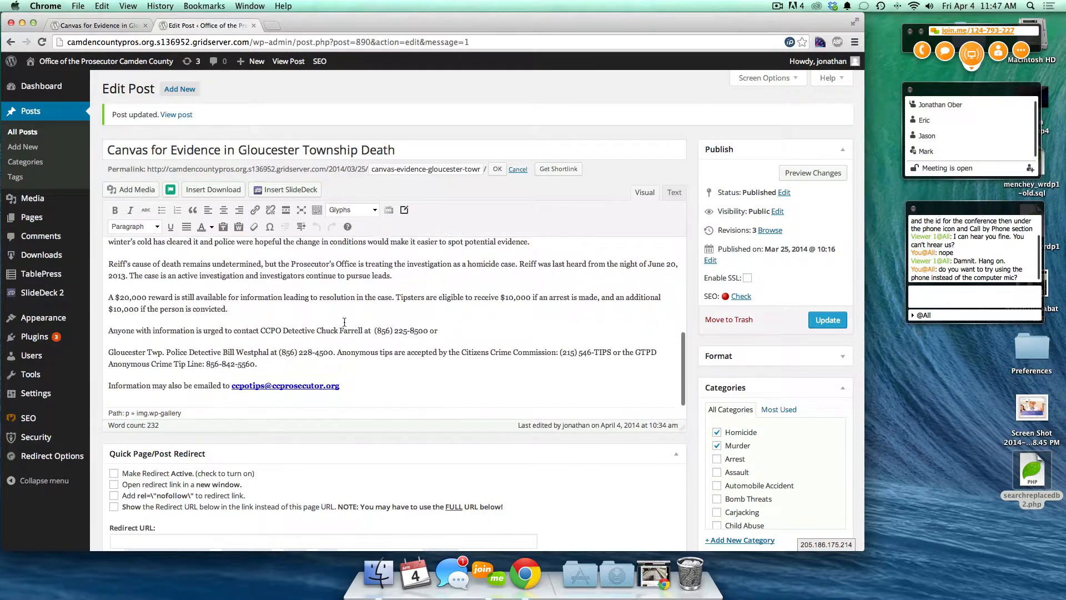
pyautogui.scroll(-2, 344, 322)
pyautogui.click(236, 348)
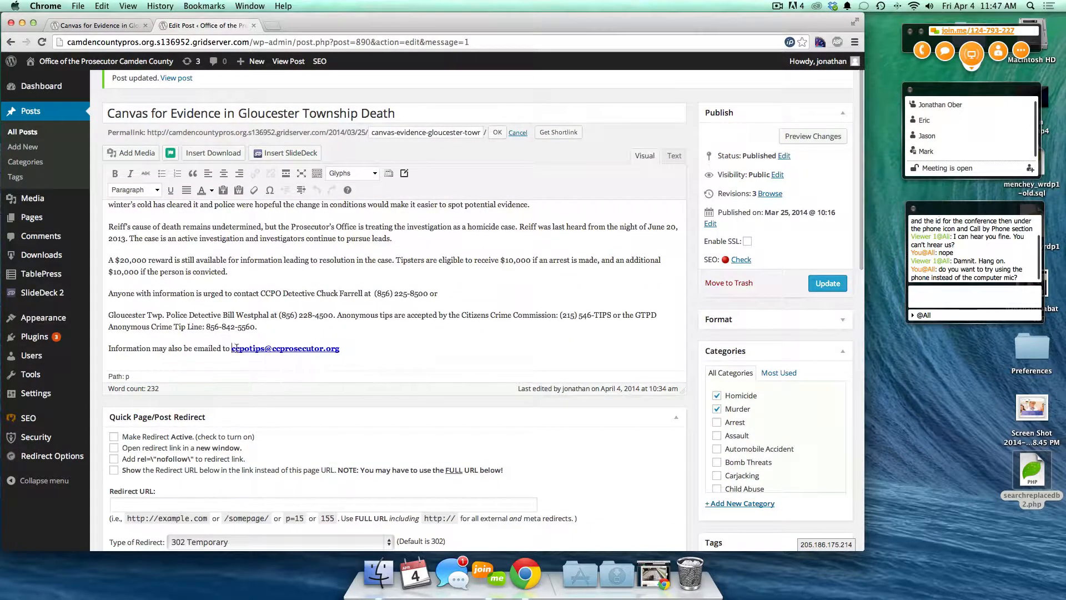
pyautogui.doubleClick(272, 348)
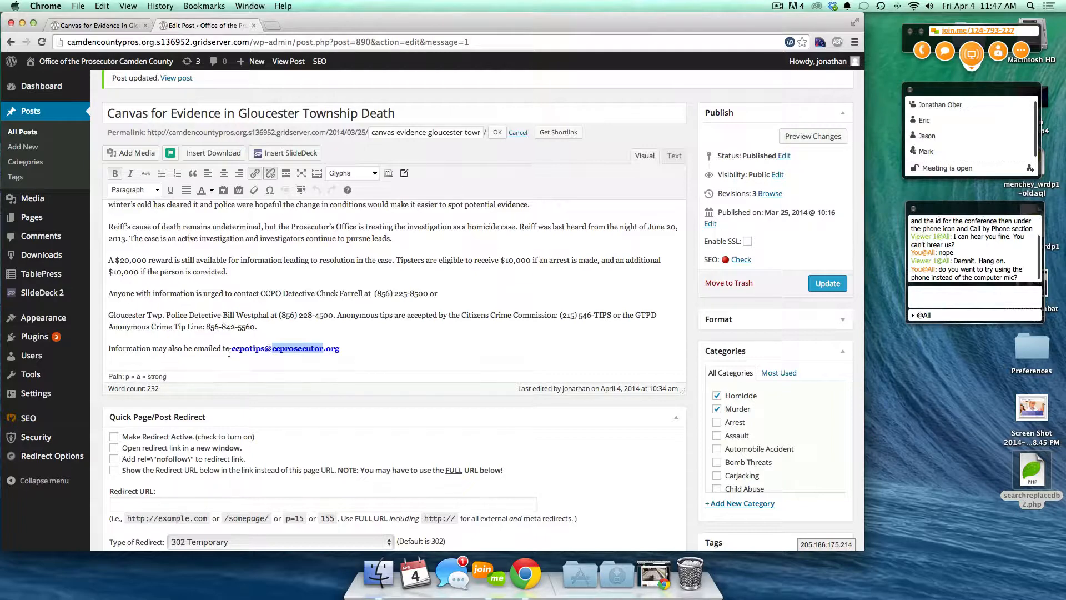
pyautogui.click(356, 349)
pyautogui.press('Return')
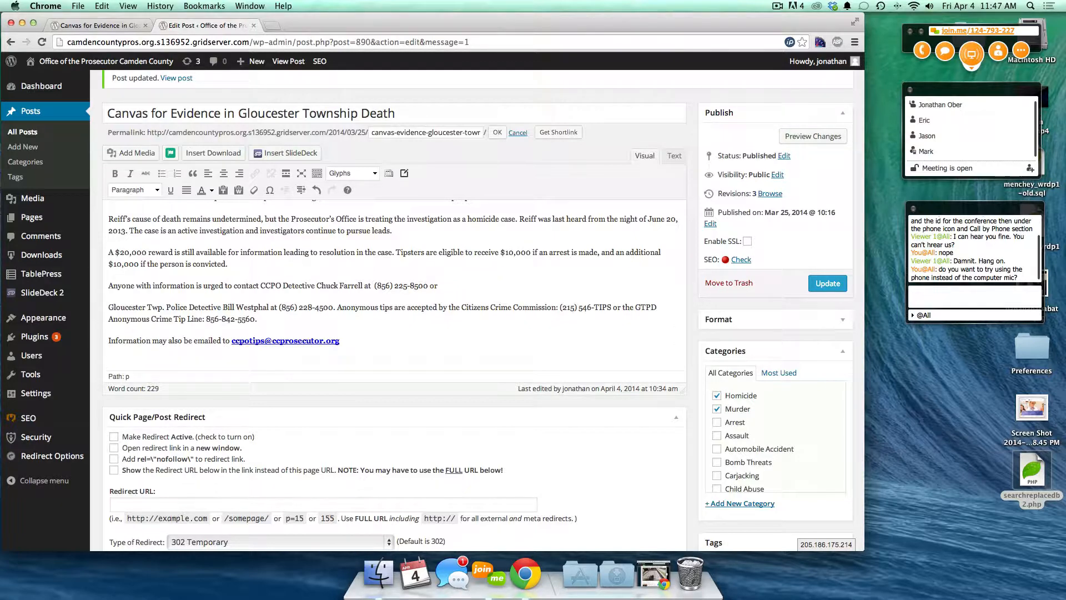
pyautogui.write('Send us tip!')
pyautogui.press('super+shift+Left')
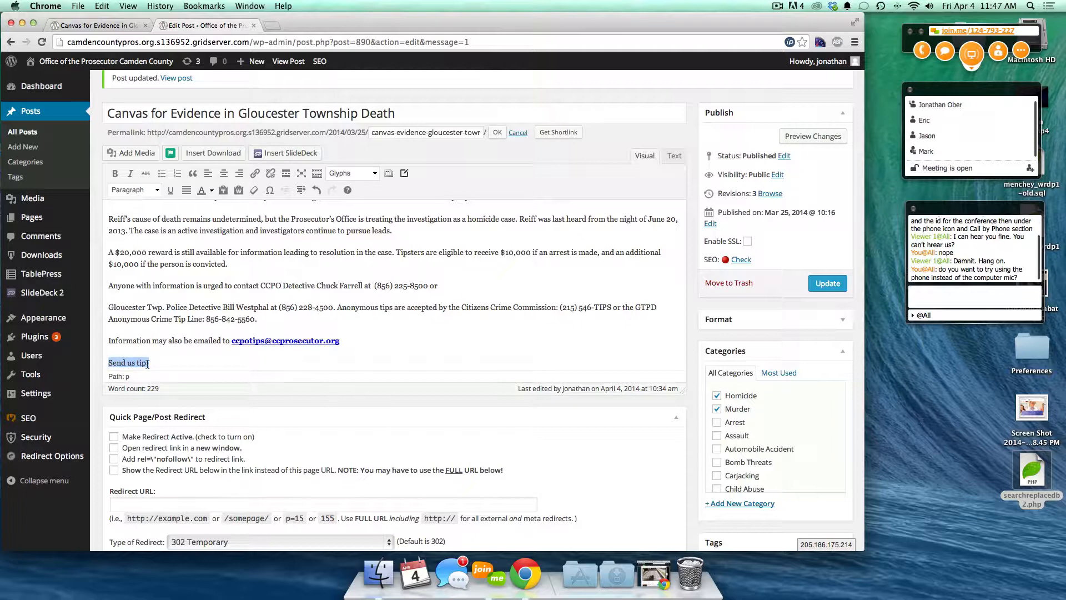
pyautogui.click(254, 174)
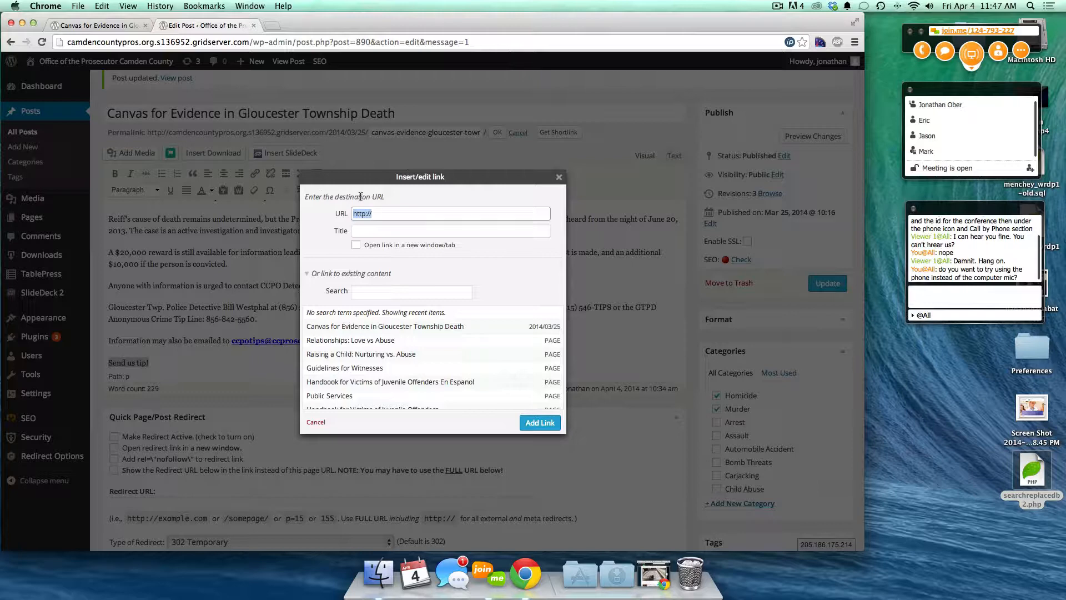
pyautogui.click(384, 212)
pyautogui.write('google.com')
pyautogui.press('Tab')
pyautogui.write('Google')
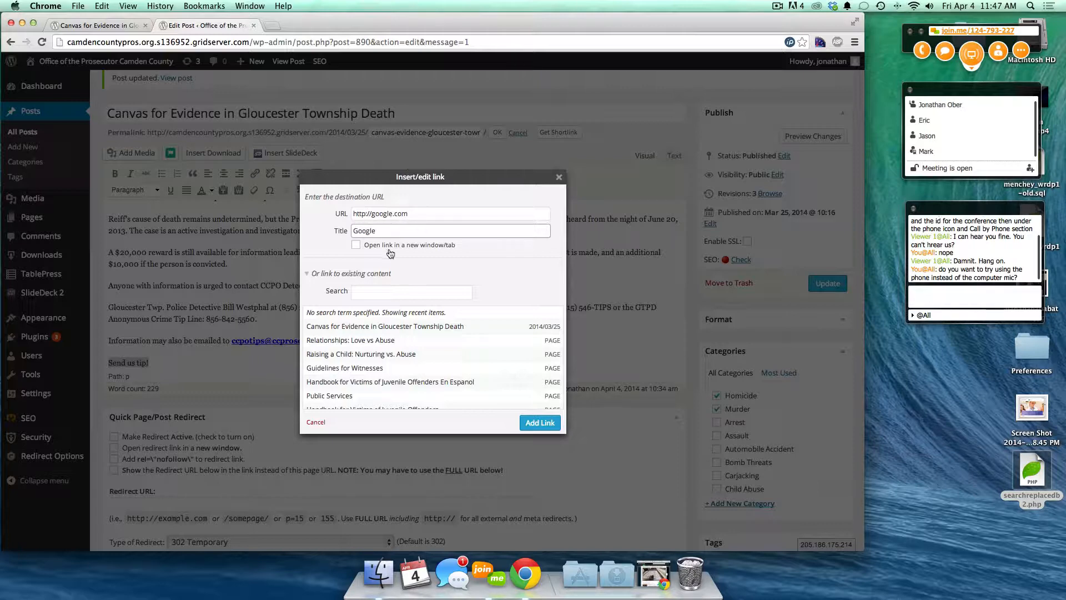
pyautogui.click(356, 247)
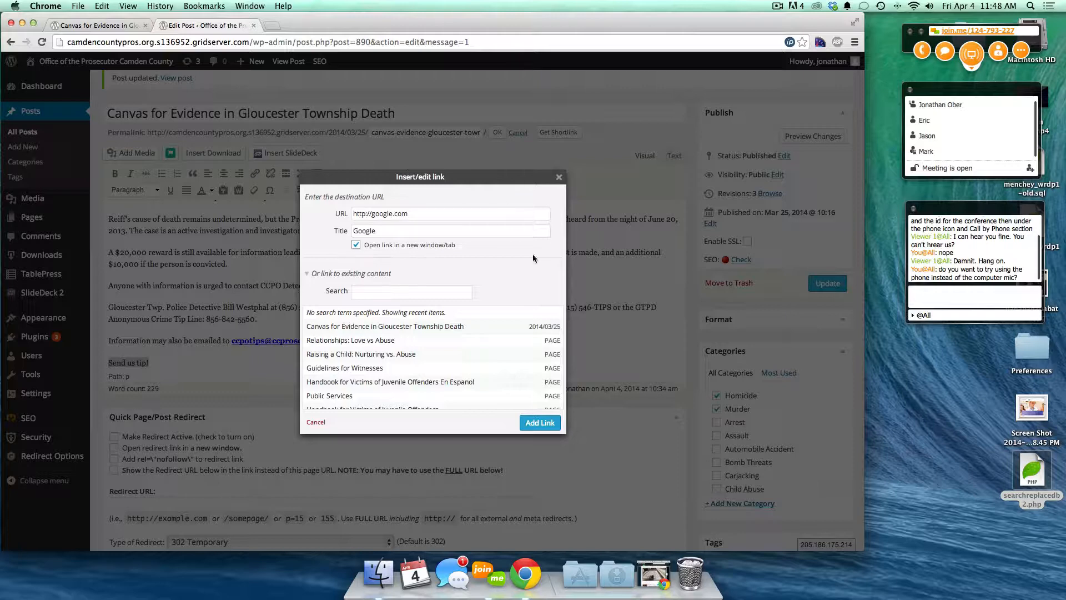
pyautogui.click(538, 423)
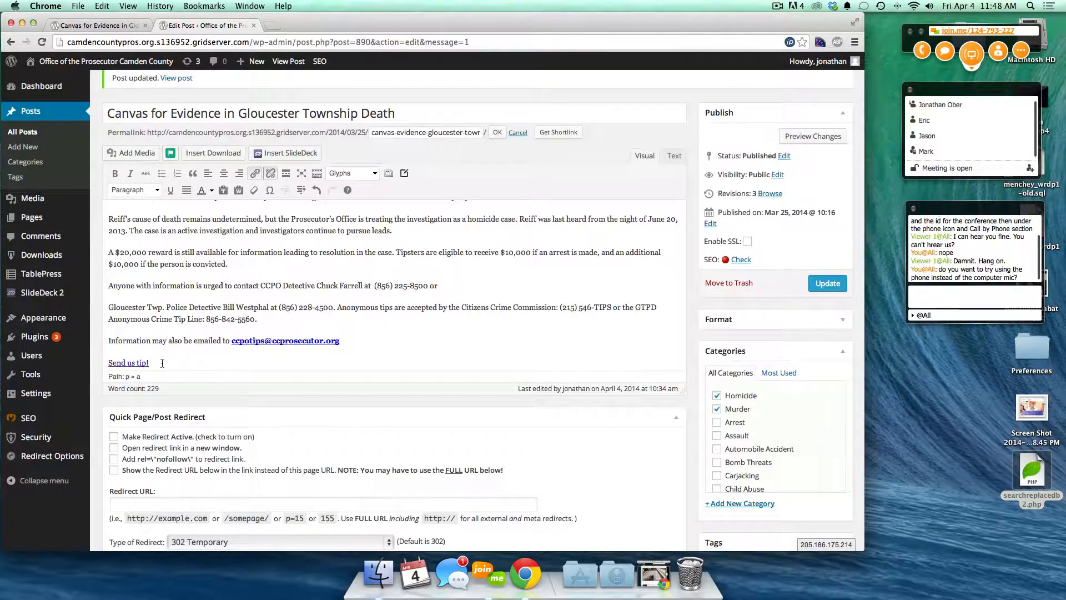
# - Add a new line 'Send us to the tip page!' and select it
pyautogui.press('Return')
pyautogui.write('SEnd u')
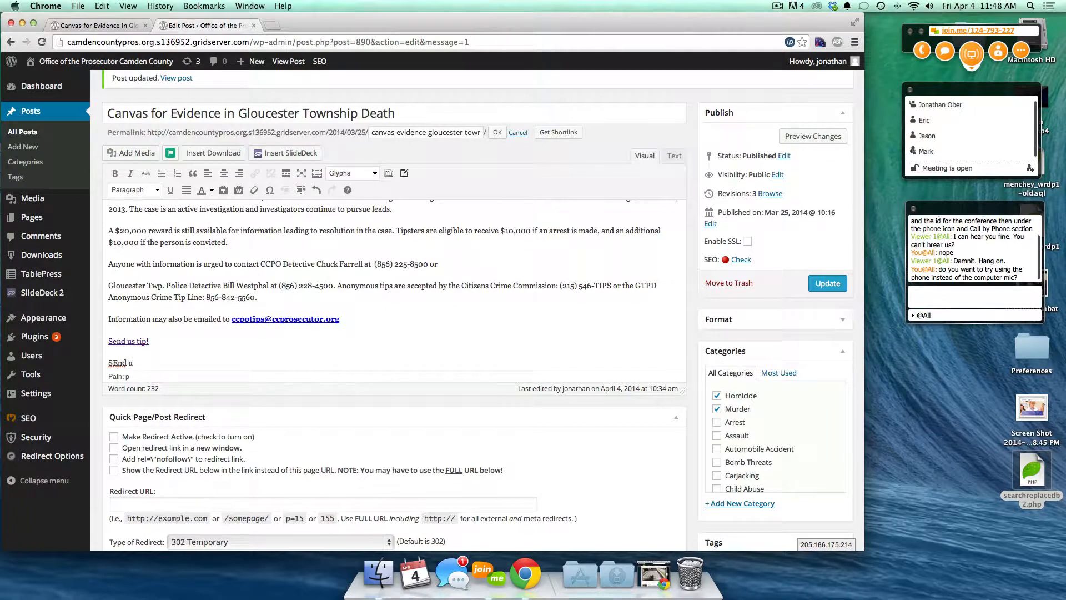
pyautogui.press('BackSpace')
pyautogui.press('BackSpace')
pyautogui.press('BackSpace')
pyautogui.press('BackSpace')
pyautogui.press('BackSpace')
pyautogui.write('end us to the tip page')
pyautogui.hotkey('shift', 'Home')
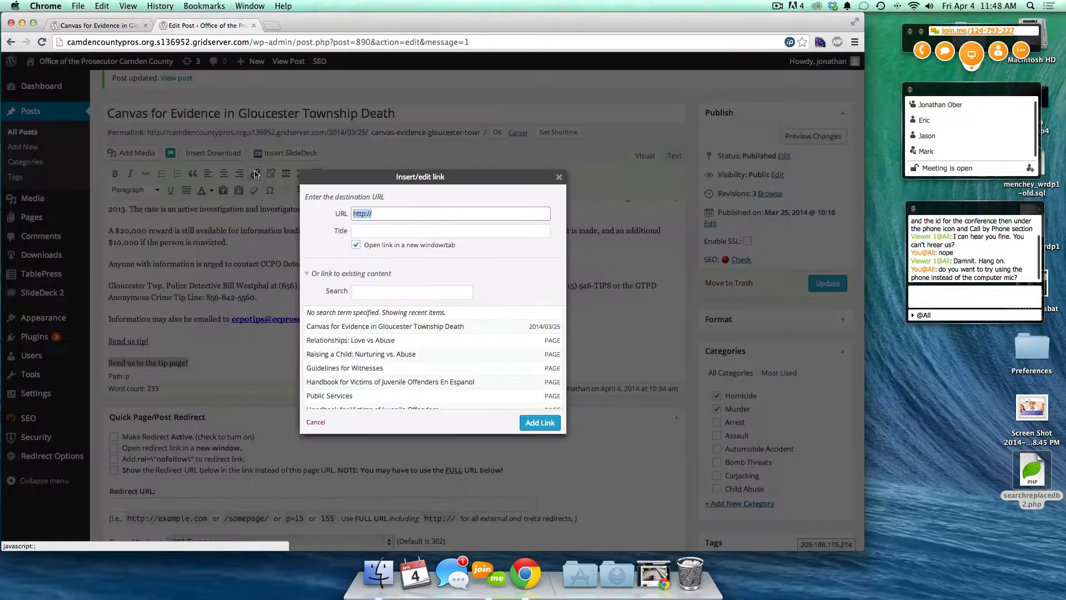
# - Link the line to the Tip Line page found by searching 'tip'
pyautogui.click(255, 173)
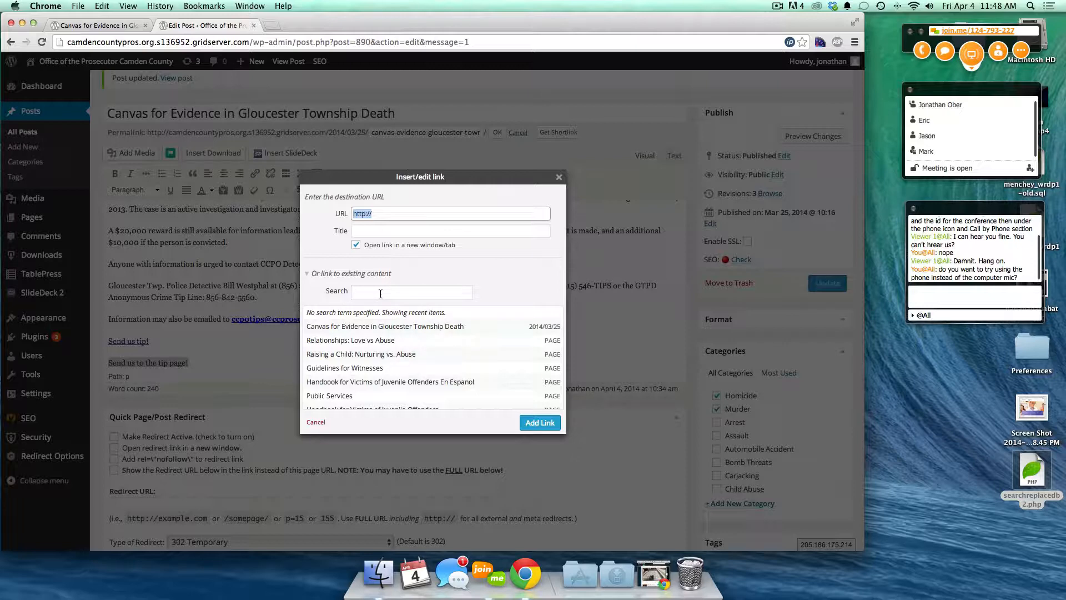
pyautogui.click(380, 293)
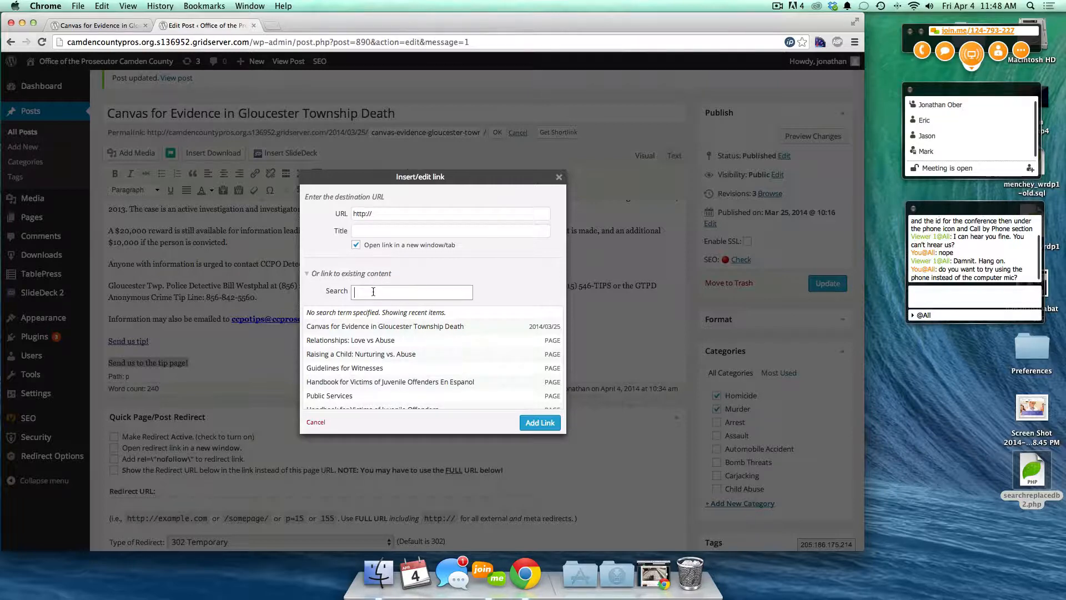
pyautogui.write('tip')
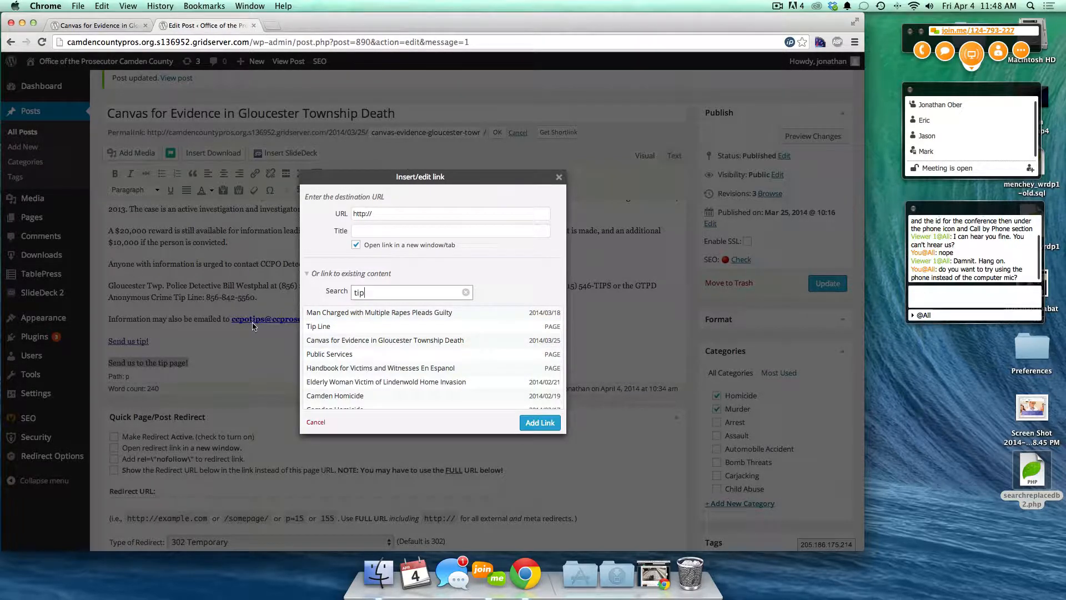
pyautogui.scroll(-2, 424, 334)
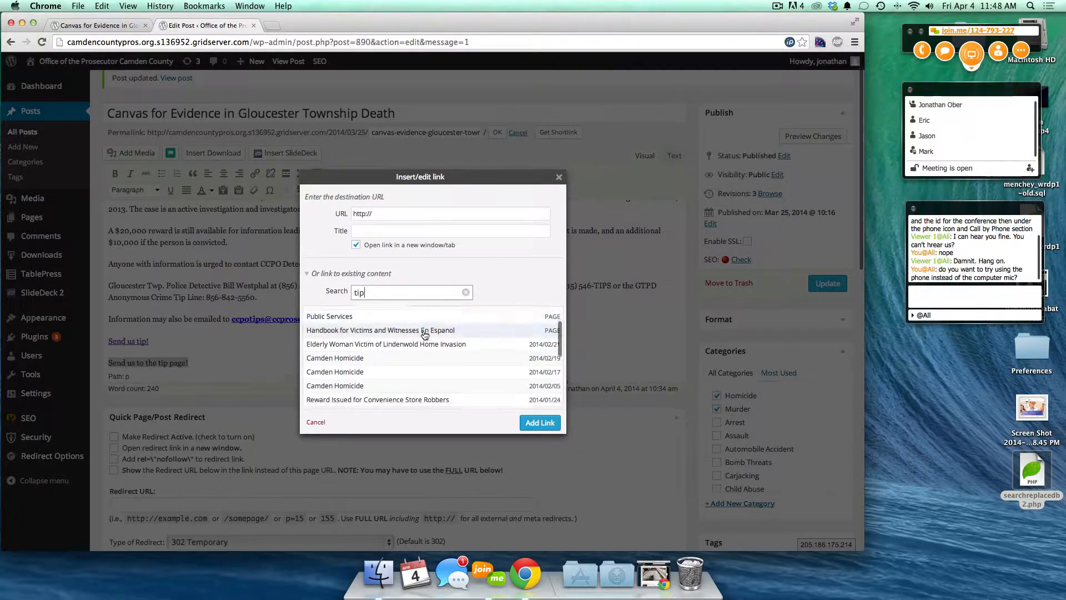
pyautogui.scroll(-2, 424, 334)
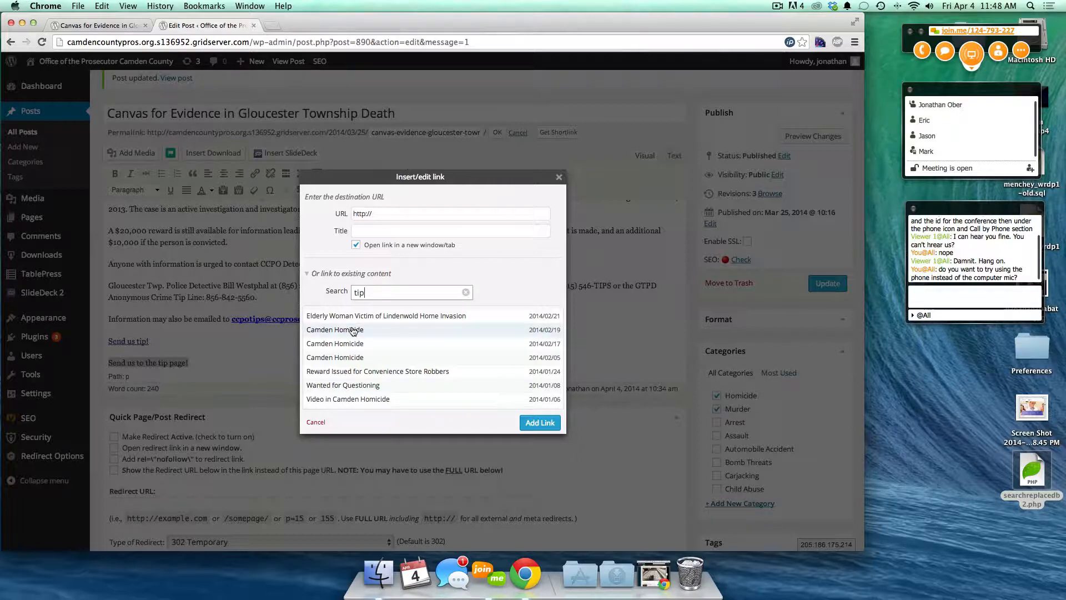
pyautogui.doubleClick(357, 293)
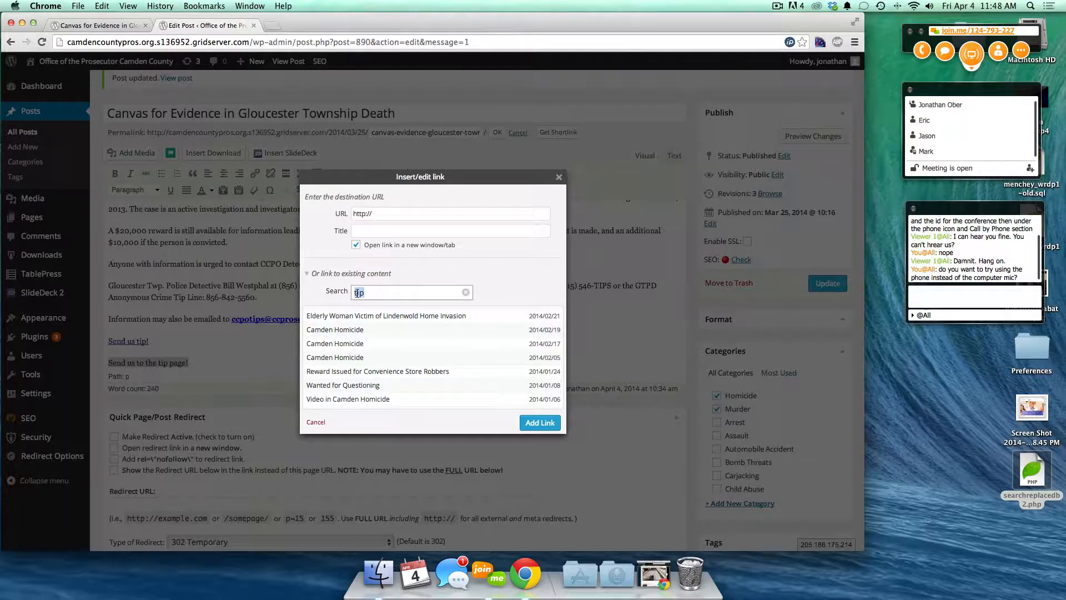
pyautogui.write('Reiff')
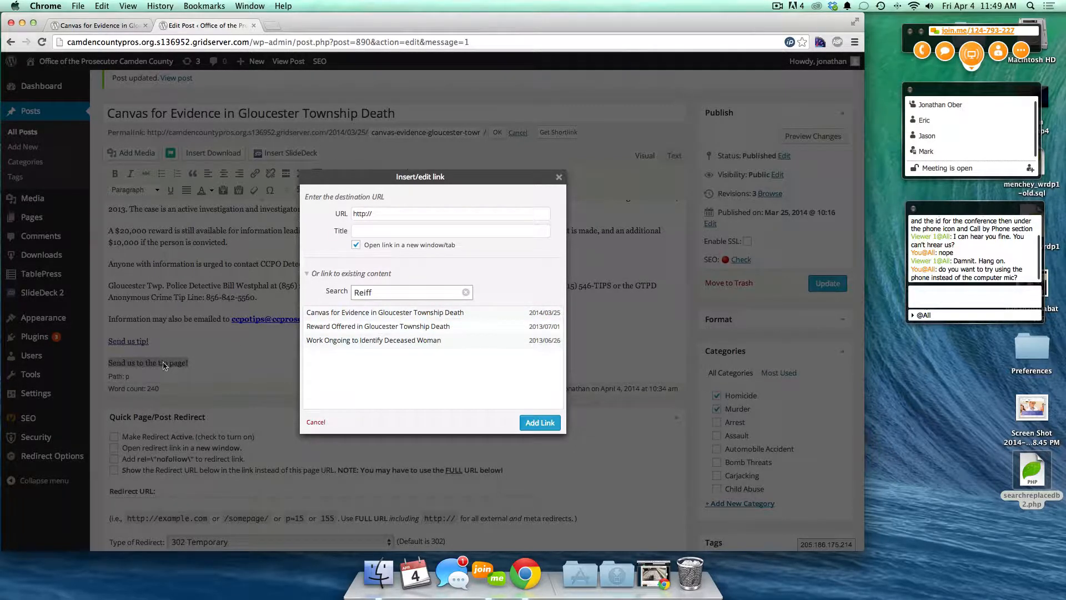
pyautogui.doubleClick(357, 293)
pyautogui.write('tip')
pyautogui.click(317, 329)
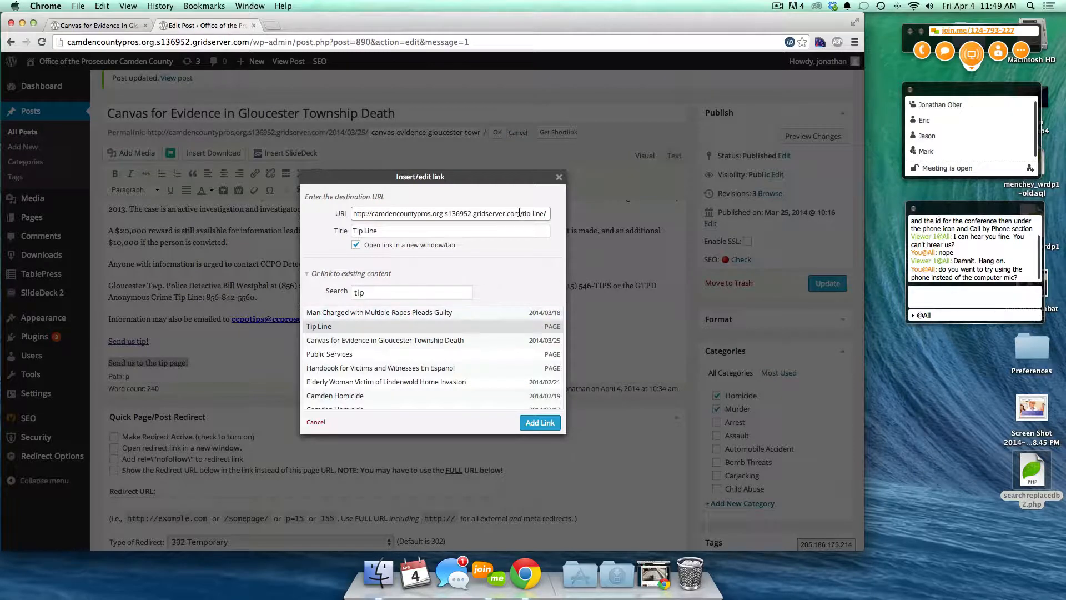
pyautogui.moveTo(520, 214); pyautogui.dragTo(555, 217)
pyautogui.click(539, 422)
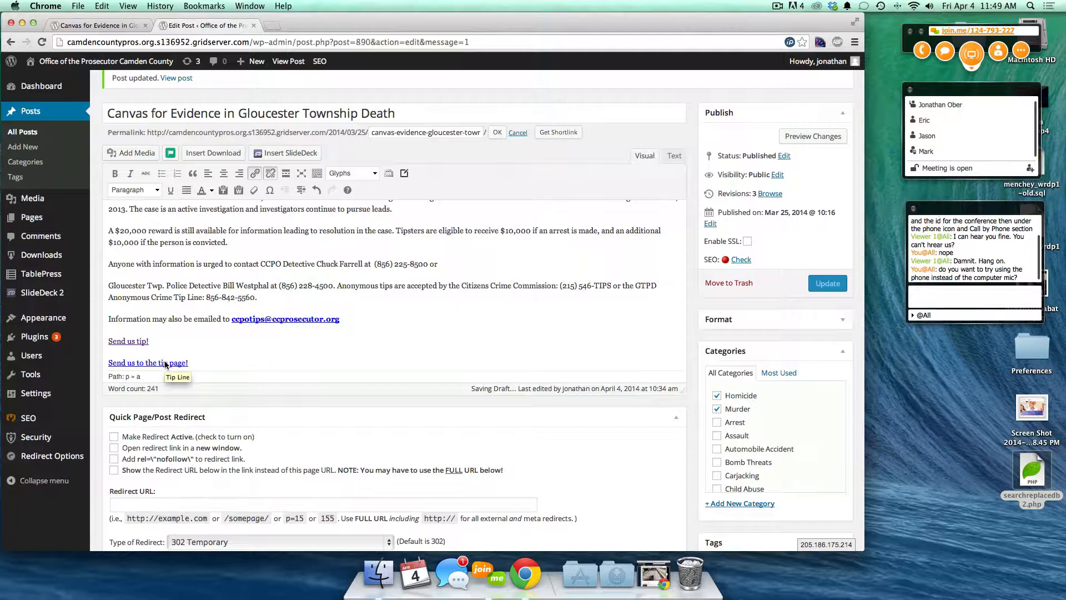
# - Start linking the word Reiff's with a 'reif' search, then cancel
pyautogui.scroll(5, 284, 268)
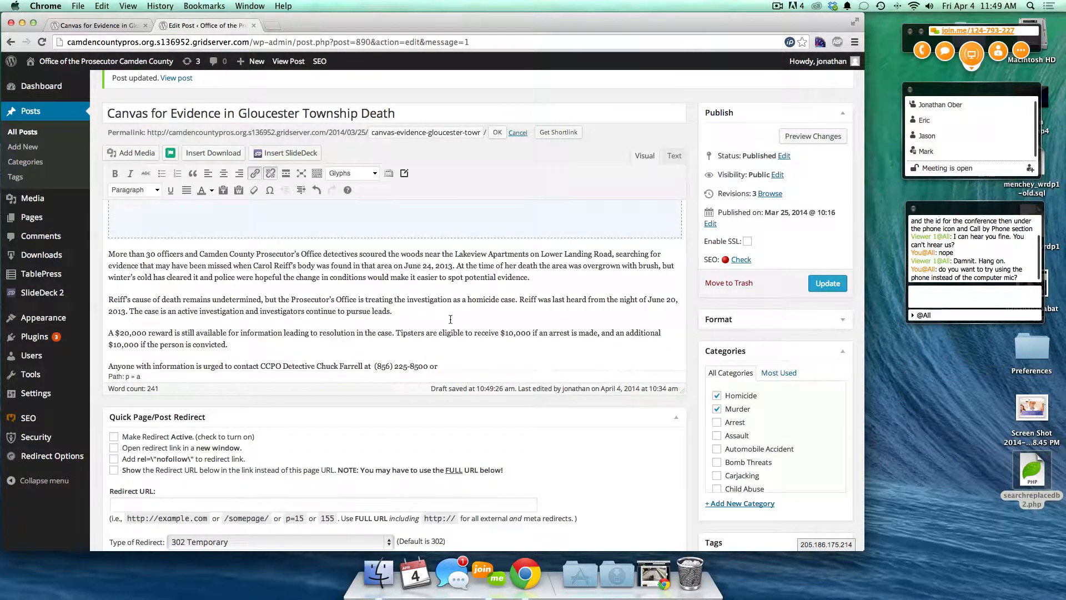
pyautogui.scroll(3, 451, 319)
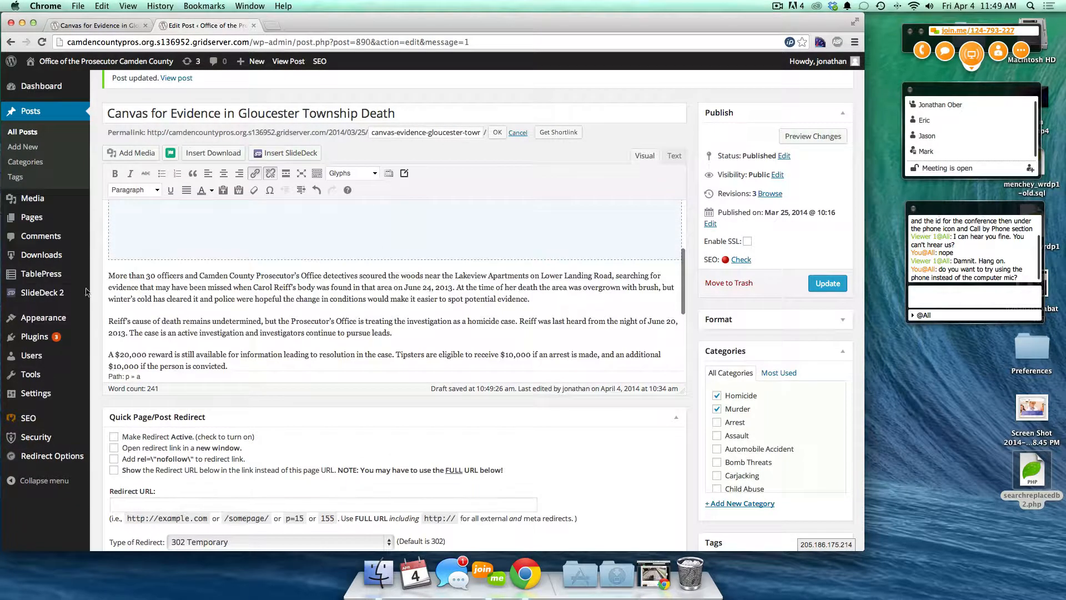
pyautogui.moveTo(108, 320); pyautogui.dragTo(126, 321)
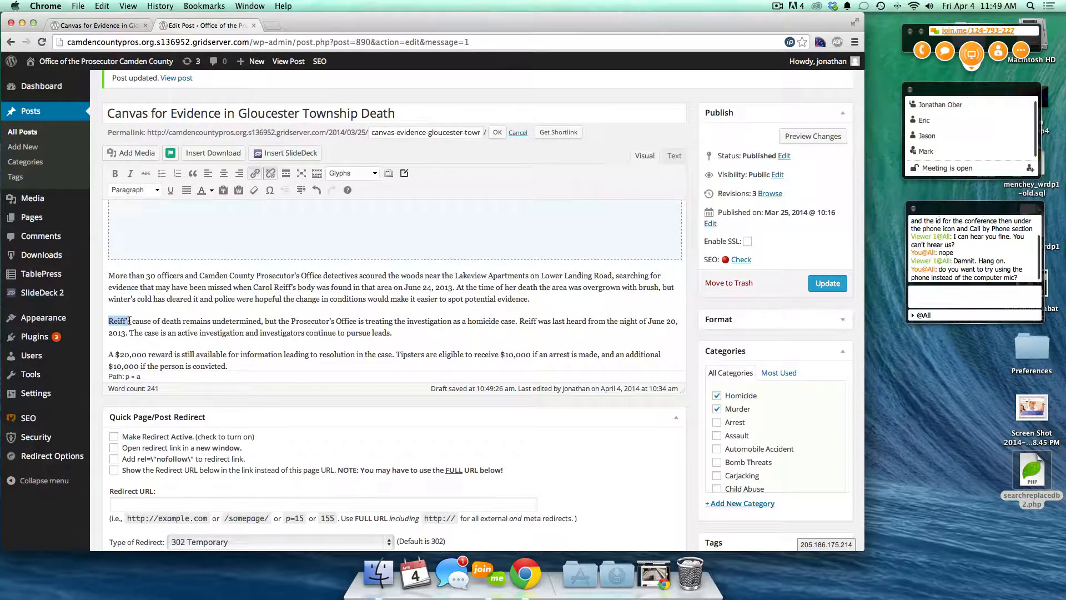
pyautogui.click(255, 174)
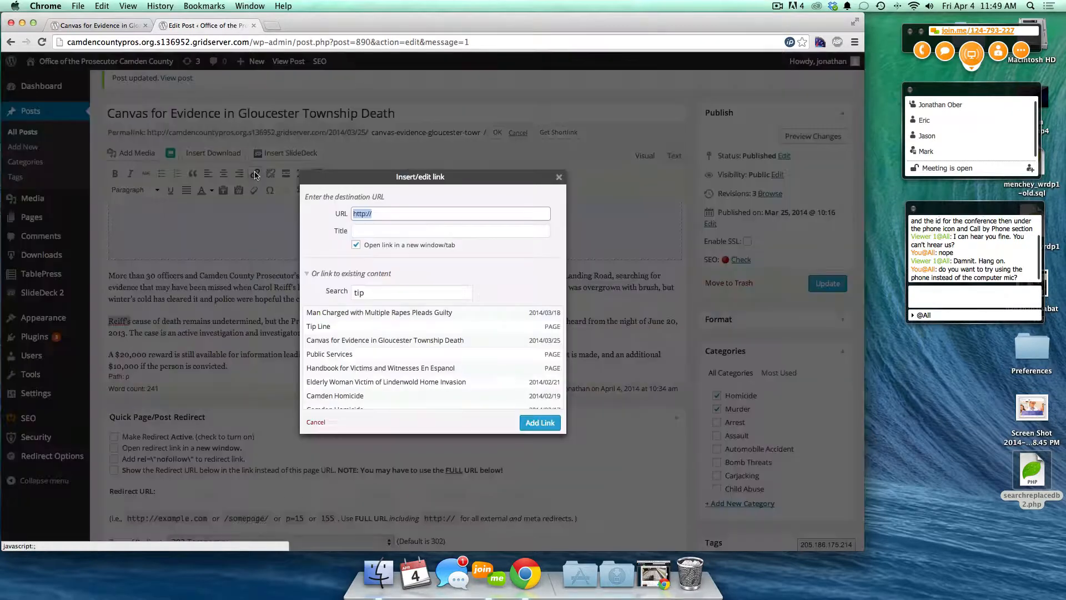
pyautogui.click(365, 290)
pyautogui.write('tip')
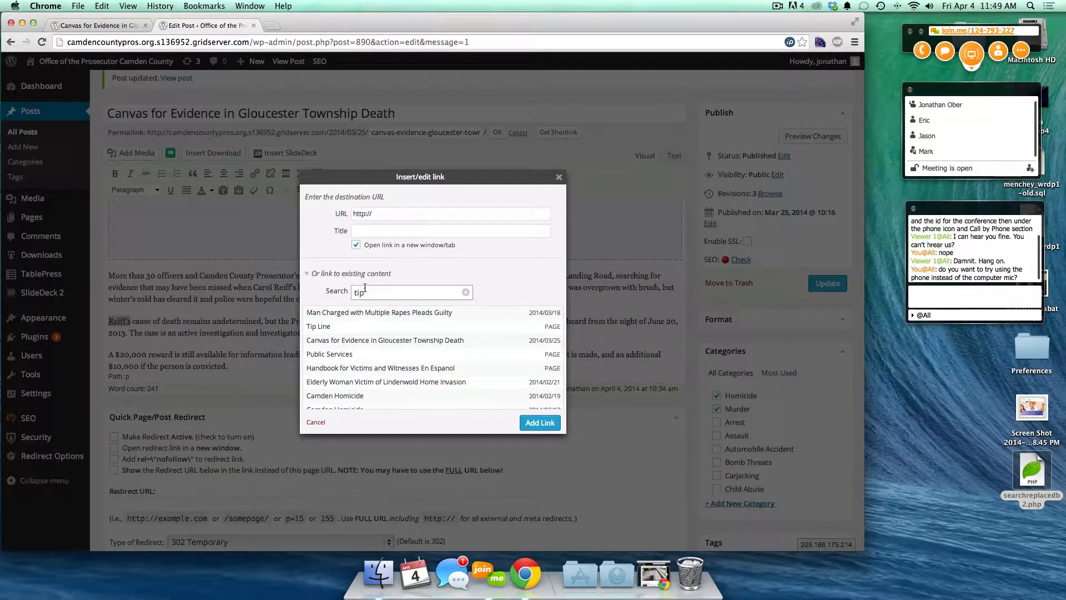
pyautogui.press('BackSpace')
pyautogui.press('BackSpace')
pyautogui.press('BackSpace')
pyautogui.write('reiff')
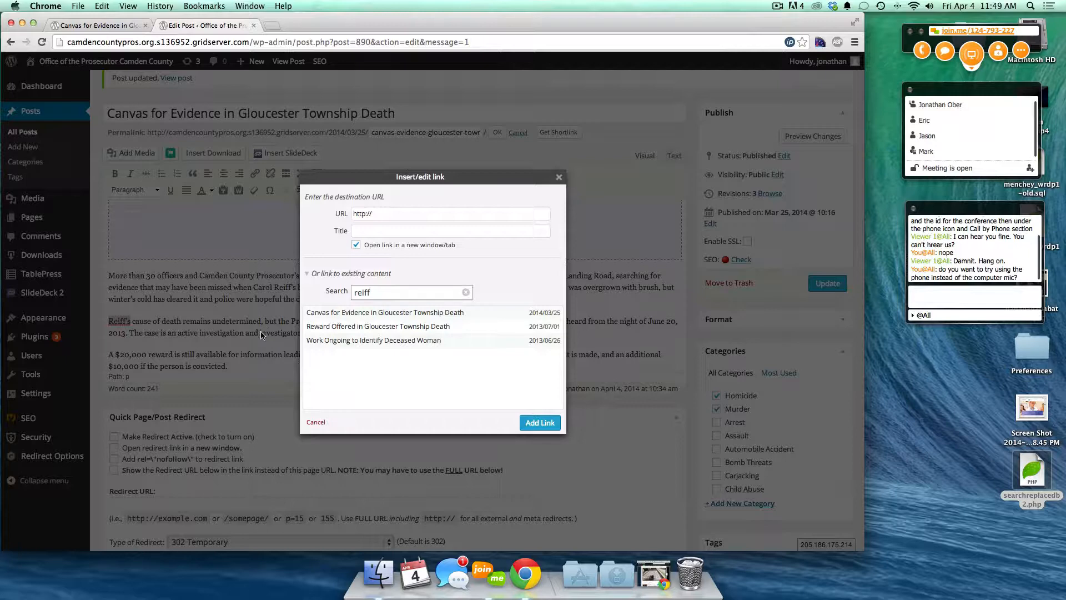
pyautogui.click(316, 421)
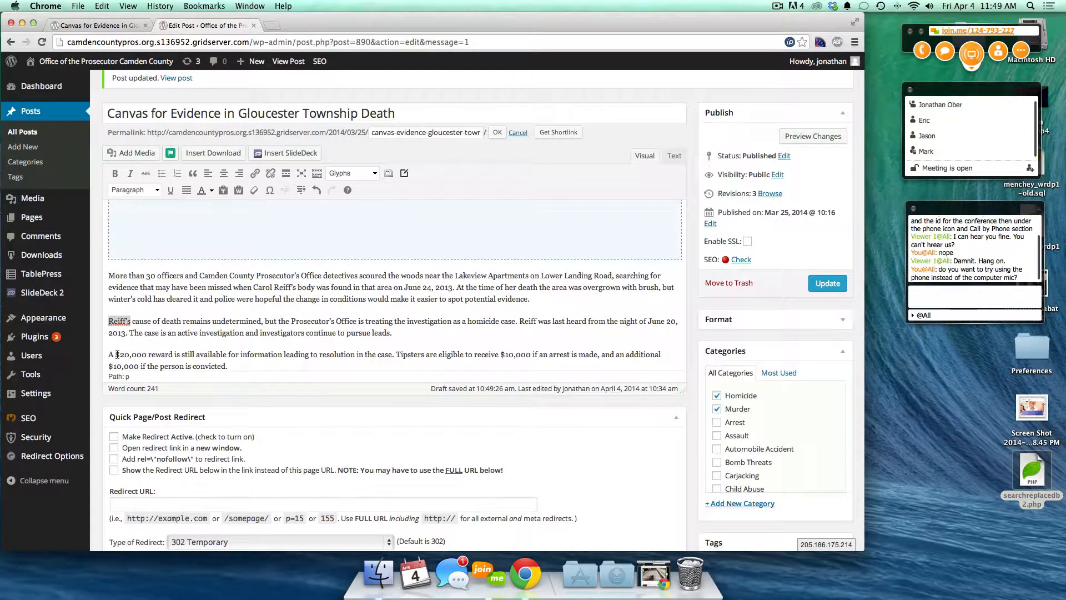
# - Link '$20,000 reward' to the post Reward Offered in Gloucester Township Death
pyautogui.moveTo(116, 354); pyautogui.dragTo(173, 356)
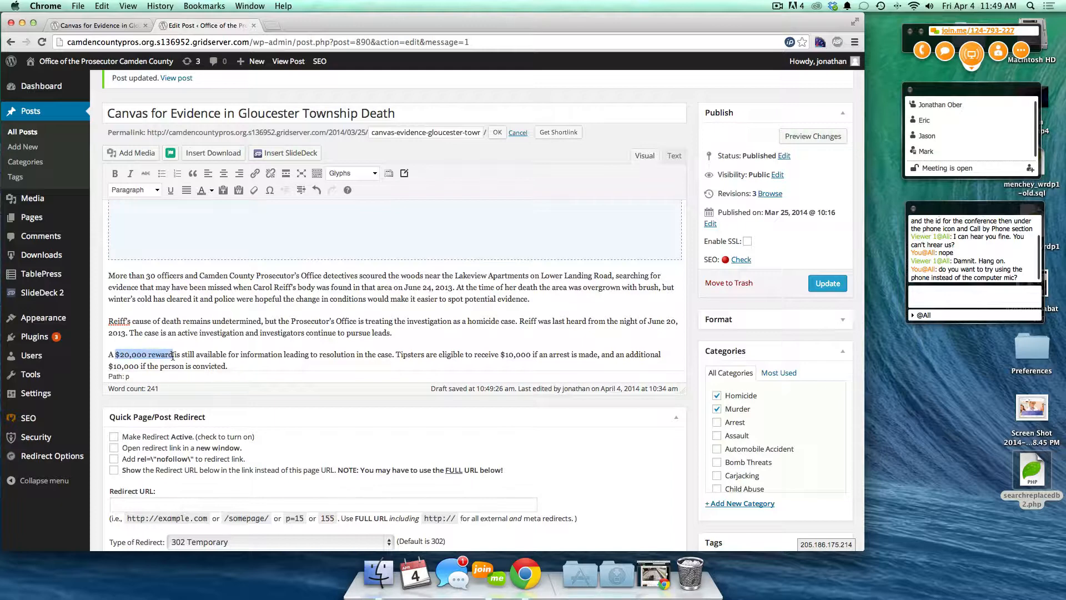
pyautogui.click(255, 173)
pyautogui.doubleClick(364, 291)
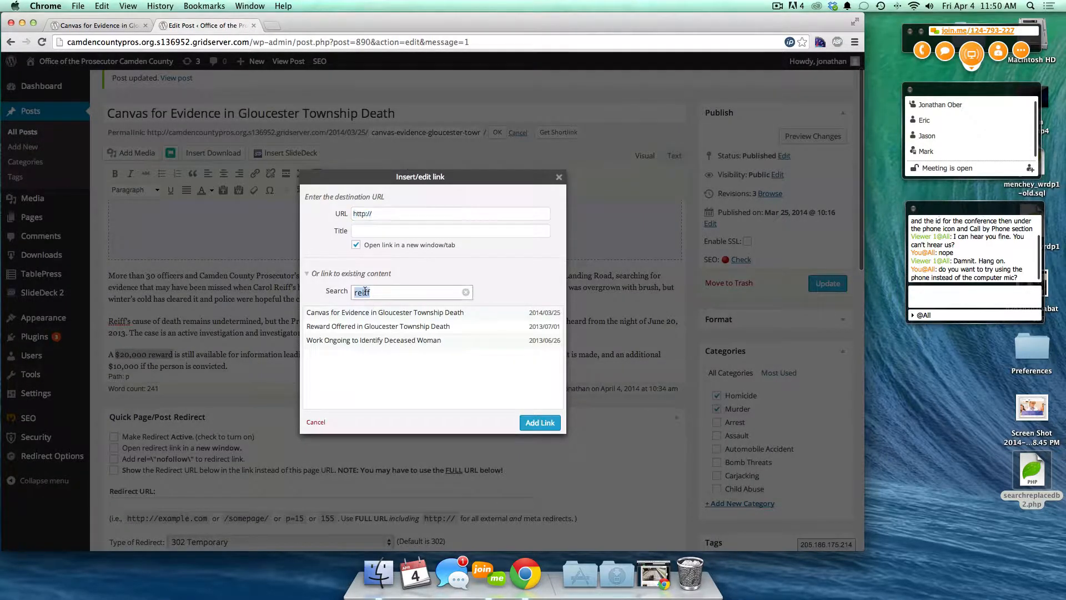
pyautogui.click(333, 327)
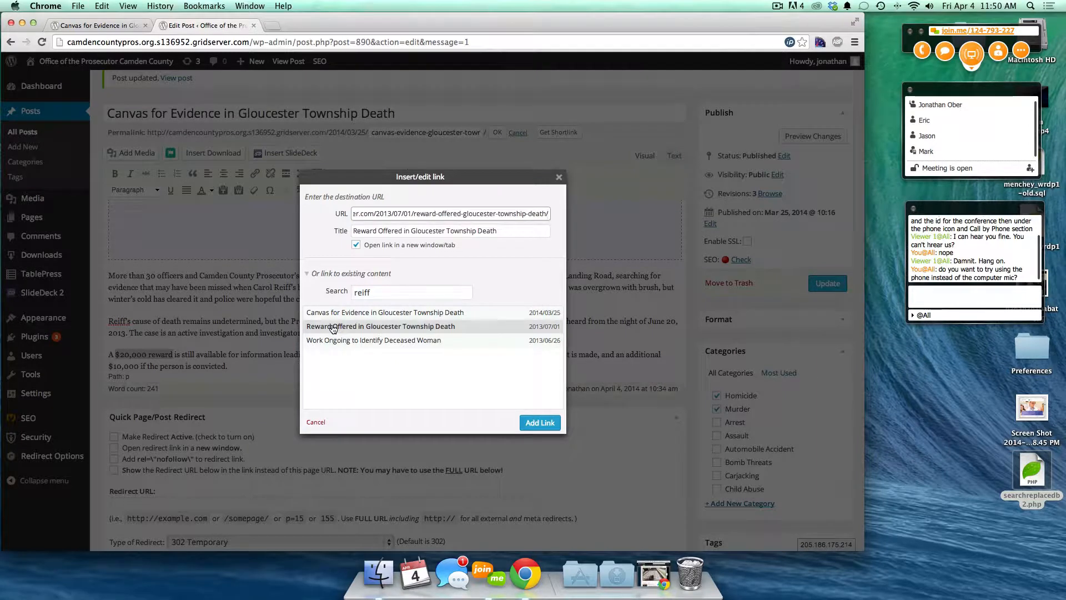
pyautogui.click(536, 422)
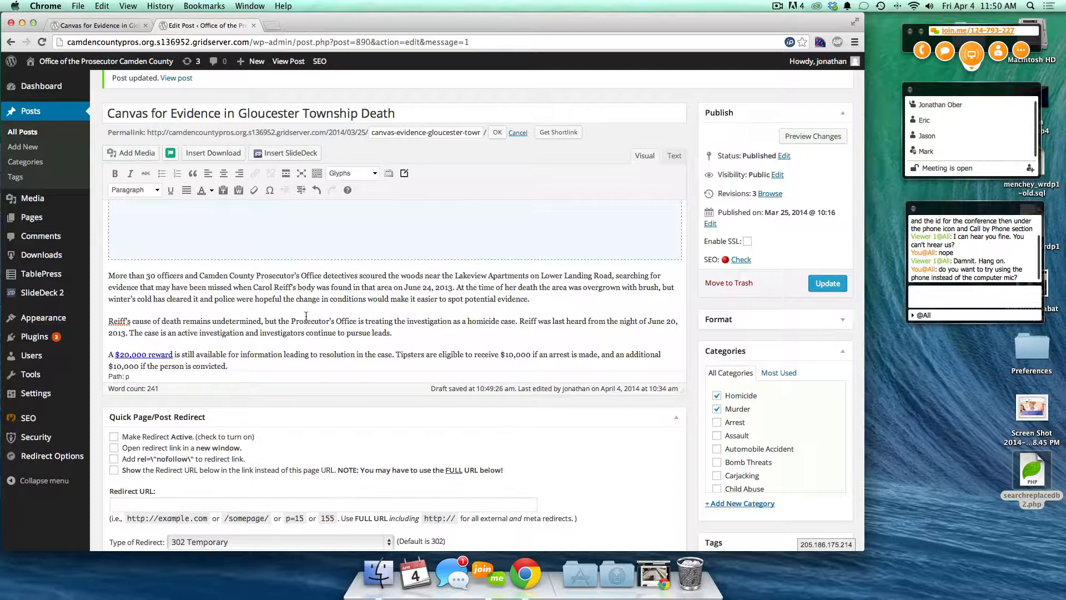
pyautogui.scroll(-1, 306, 316)
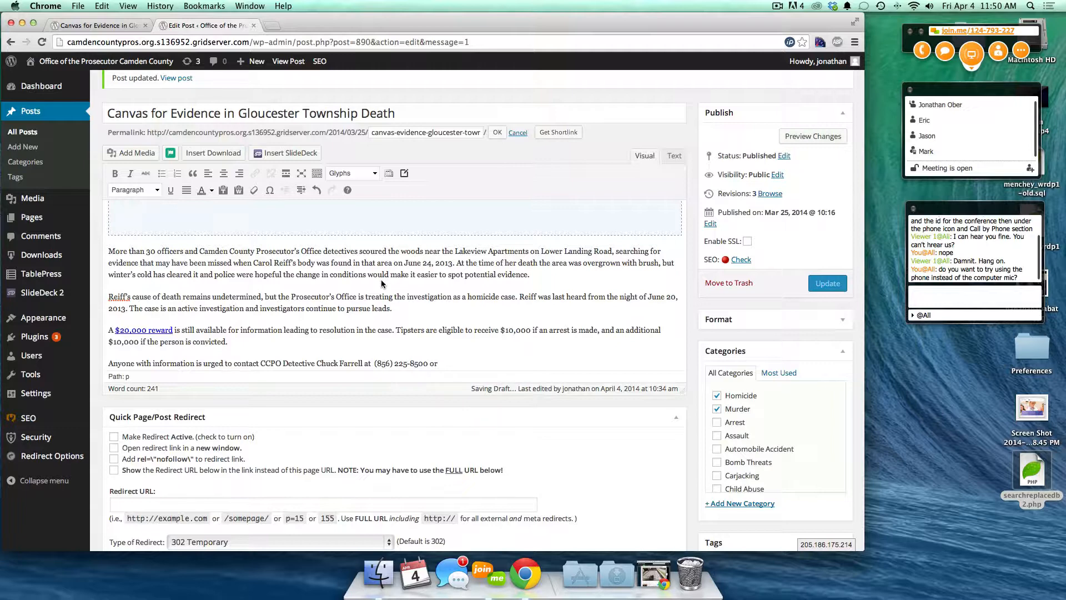
pyautogui.scroll(-5, 382, 284)
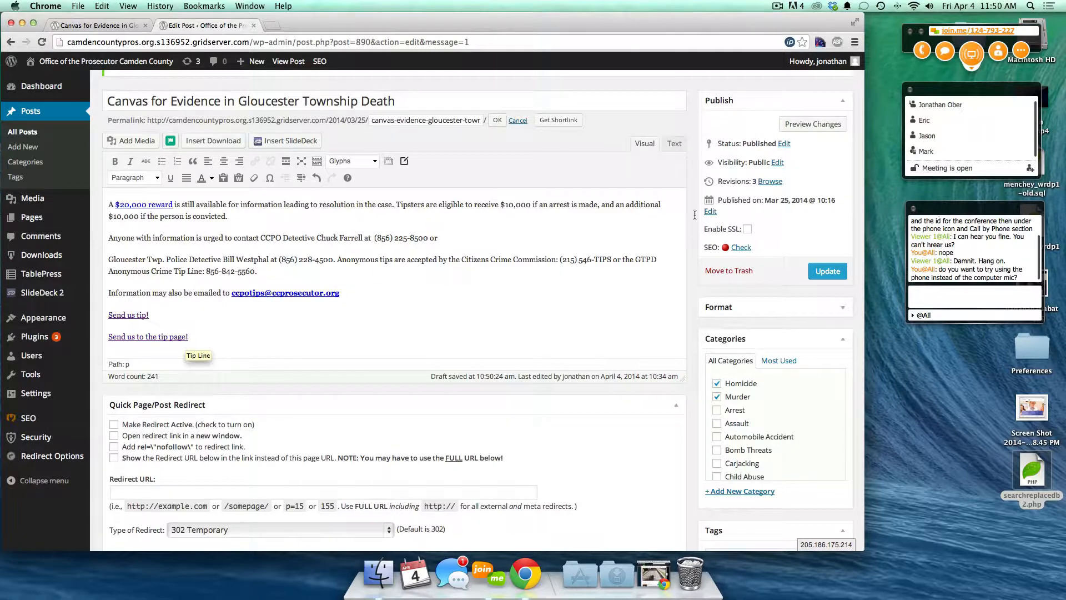
# - Preview the post, test the $20,000 reward link, then follow 'Send us tip!' to Google
pyautogui.click(813, 124)
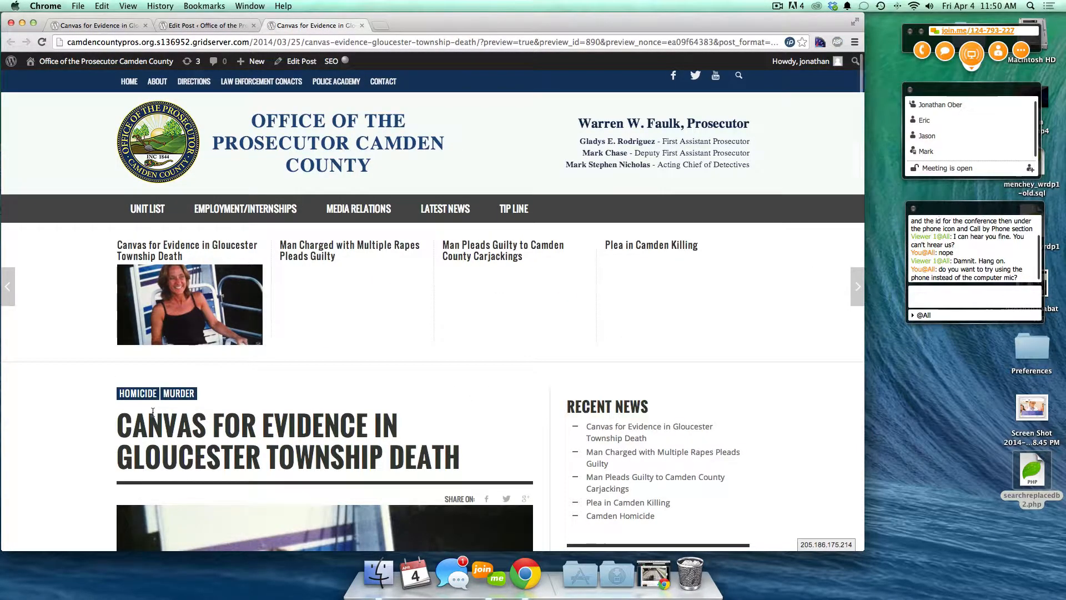
pyautogui.scroll(-12, 153, 412)
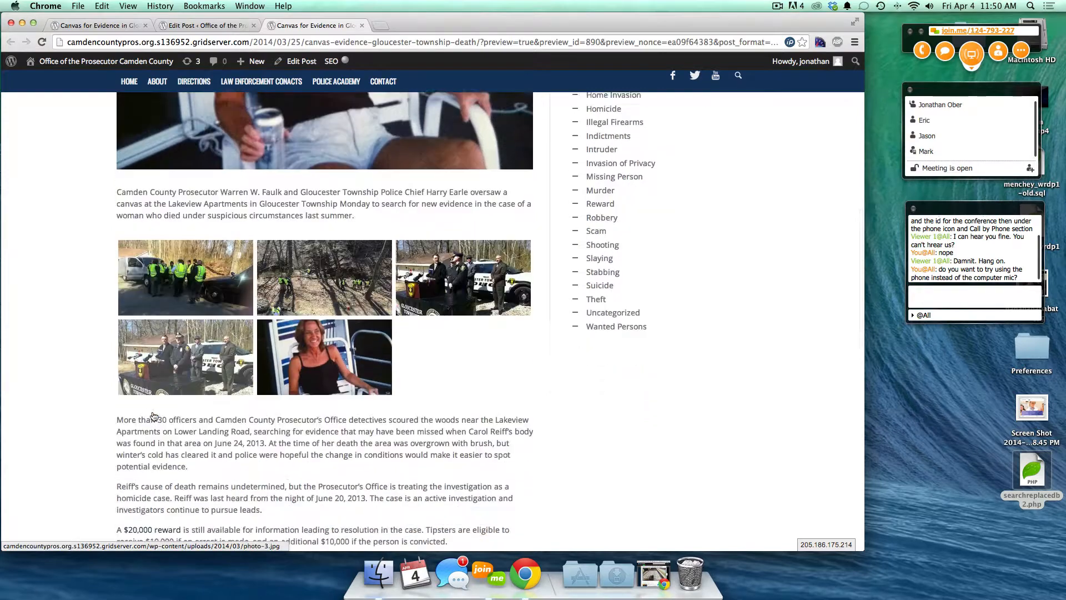
pyautogui.scroll(-5, 154, 415)
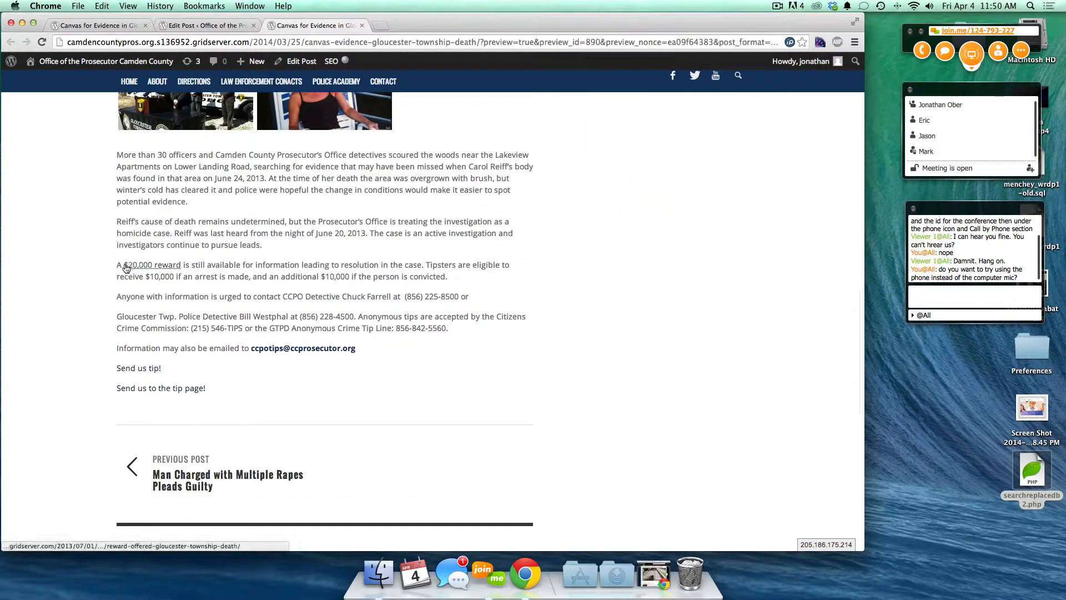
pyautogui.click(156, 268)
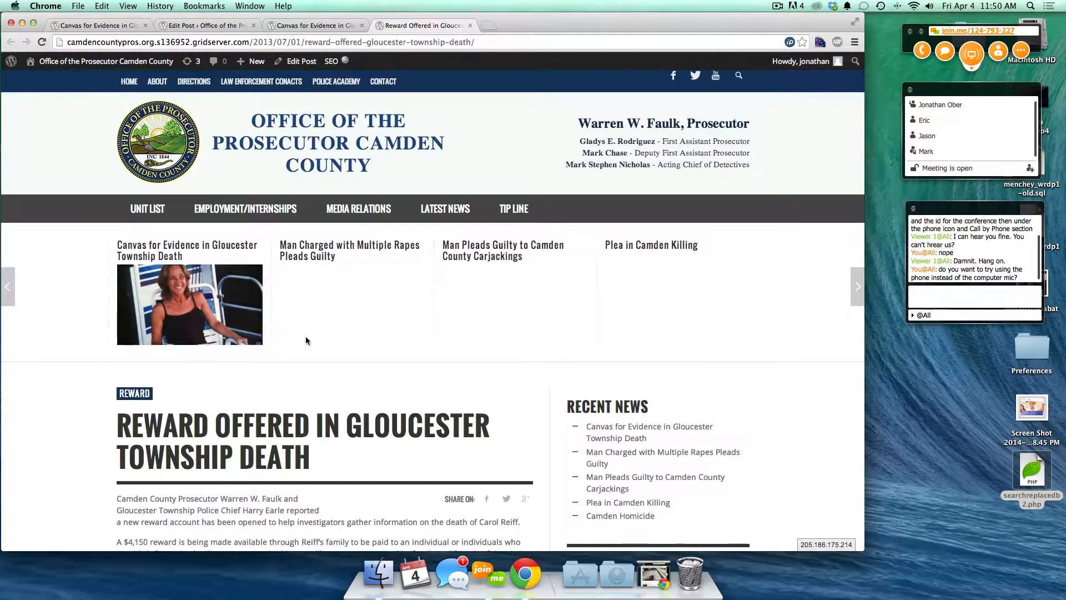
pyautogui.scroll(-5, 278, 398)
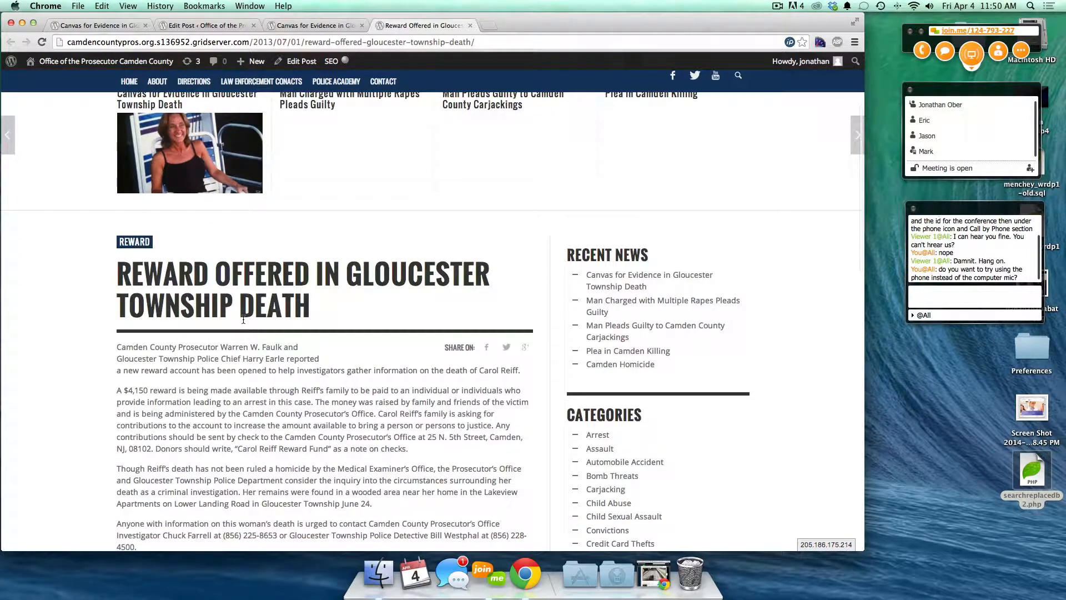
pyautogui.click(470, 25)
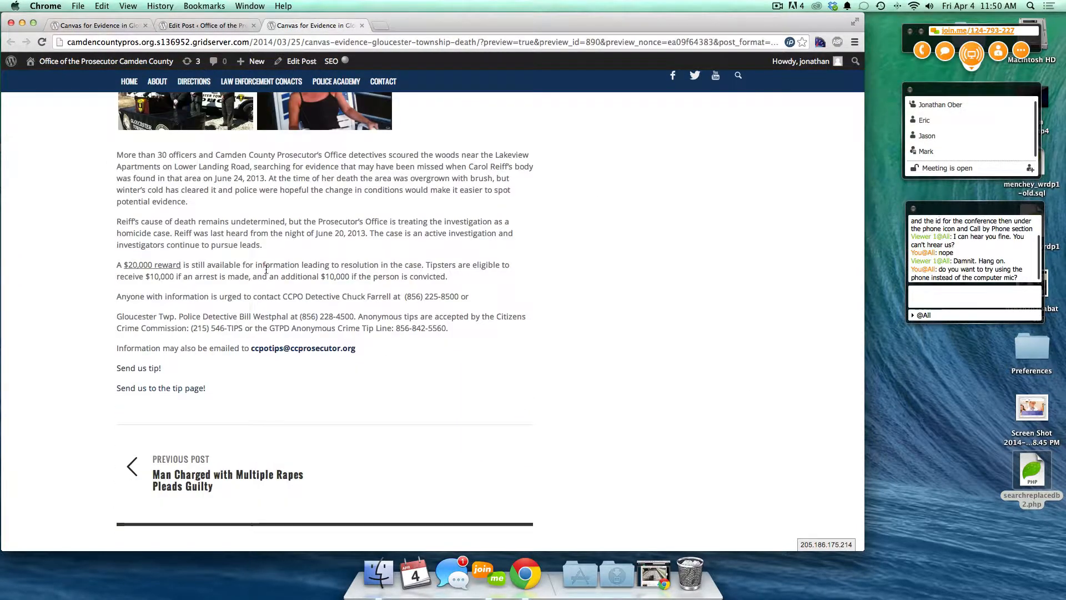
pyautogui.click(138, 373)
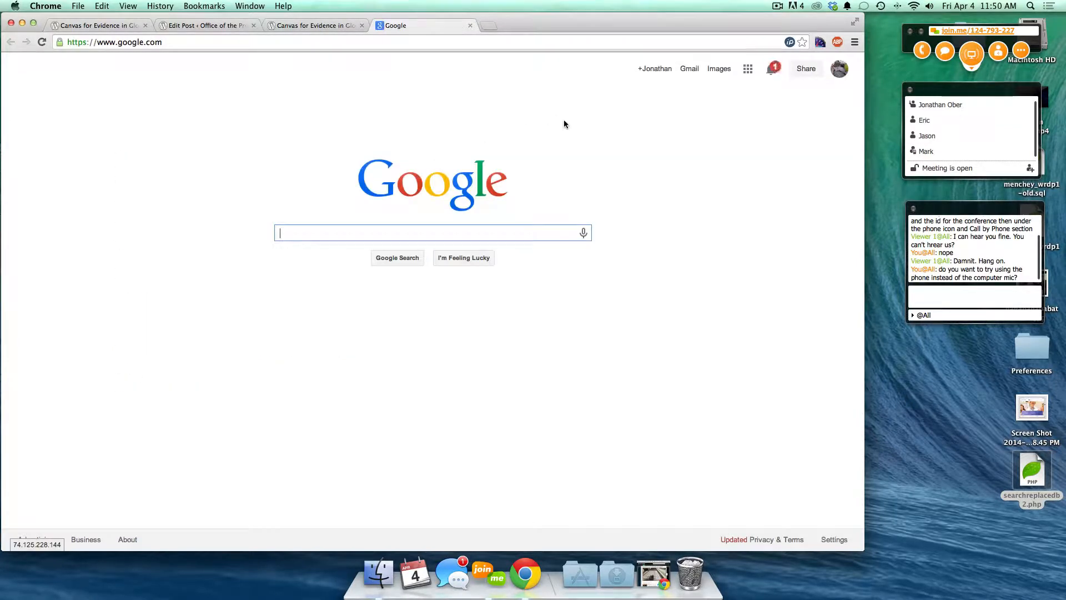
# - Close Google, check the Tip Line page from the tip-page link, and return to the editor
pyautogui.click(471, 25)
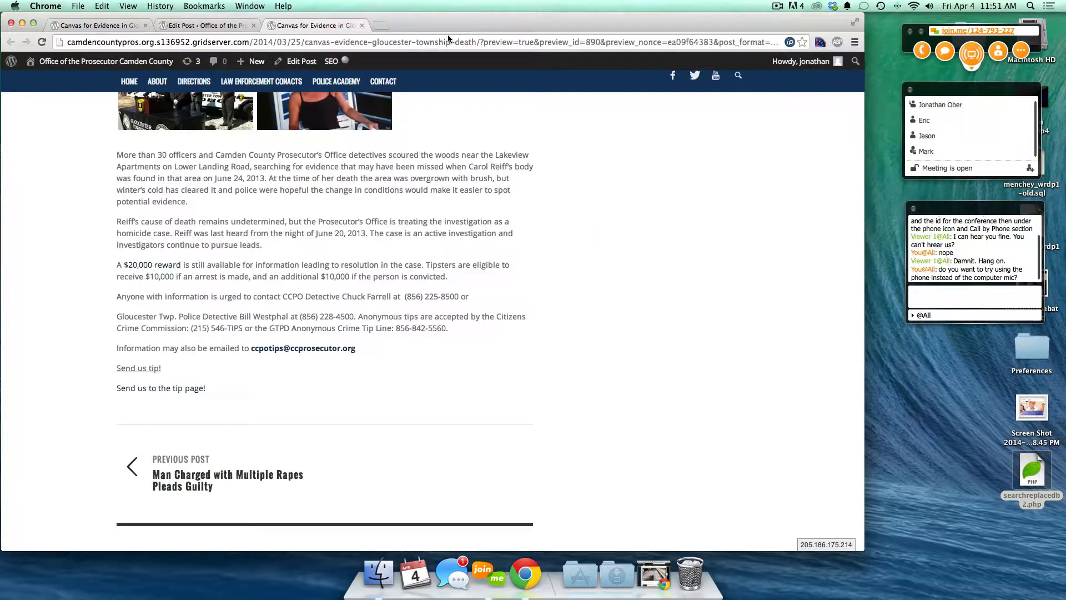
pyautogui.click(147, 388)
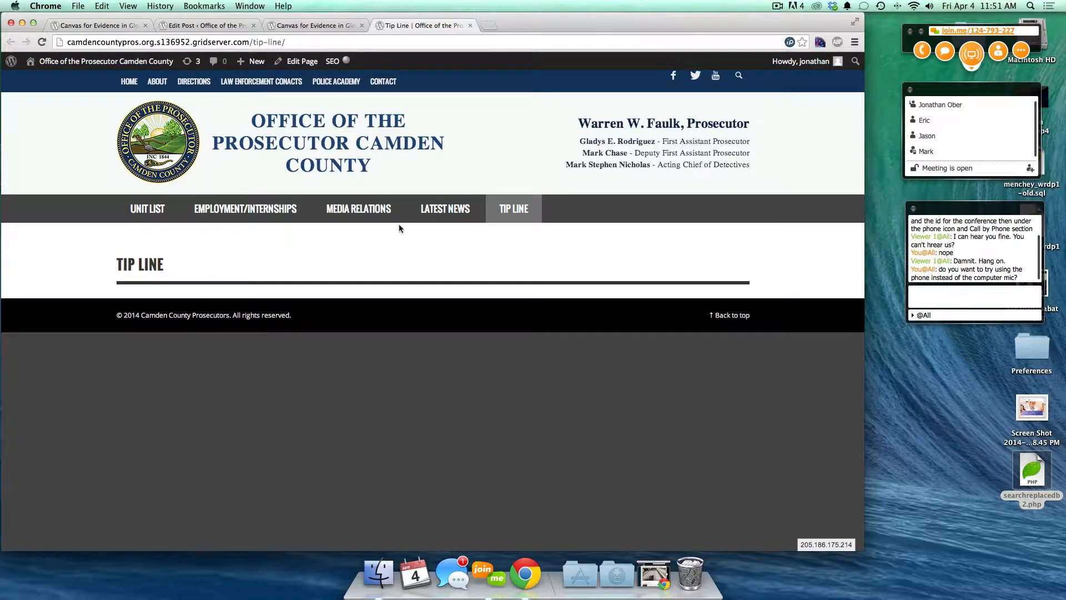
pyautogui.click(470, 26)
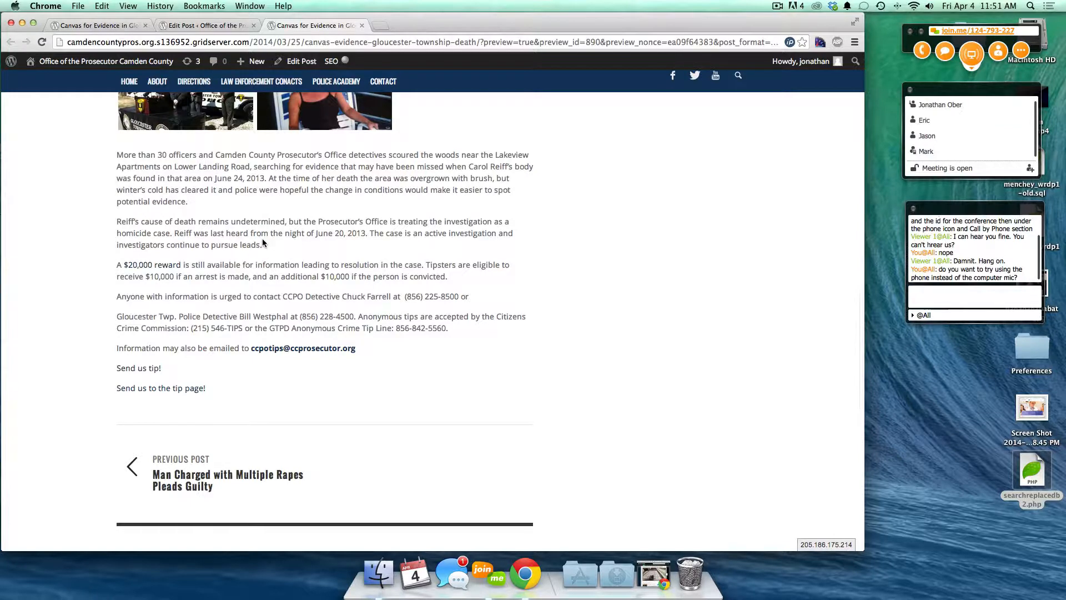
pyautogui.scroll(-1, 263, 243)
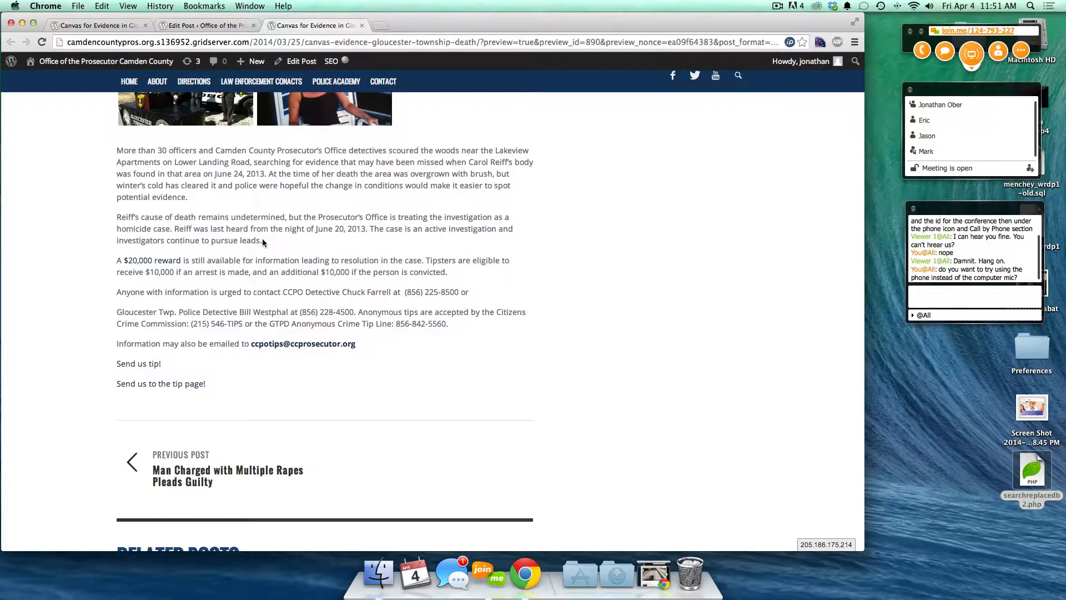
pyautogui.scroll(-3, 263, 242)
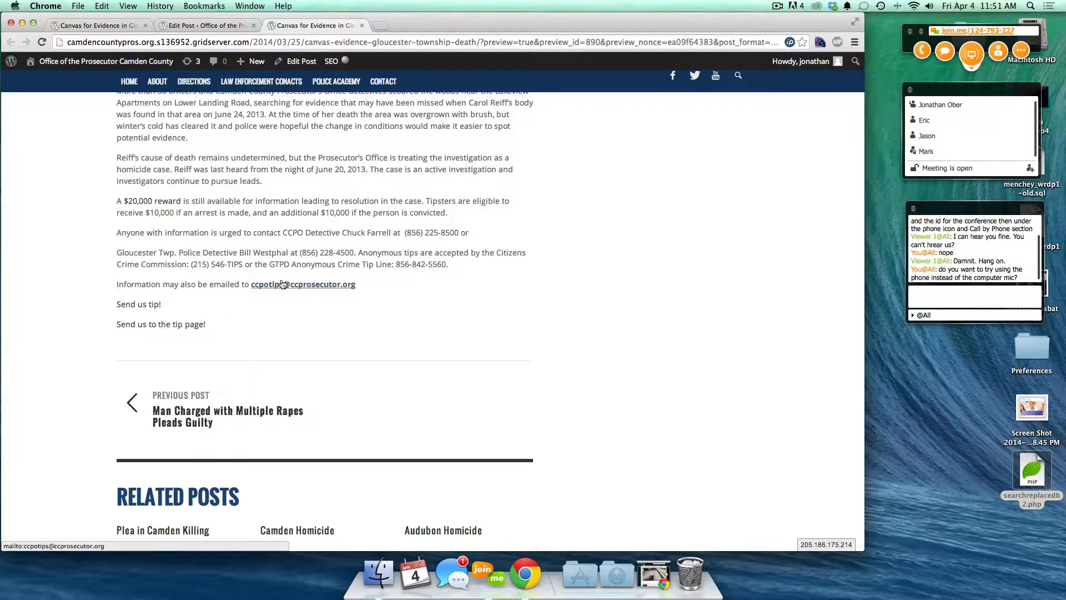
pyautogui.click(210, 26)
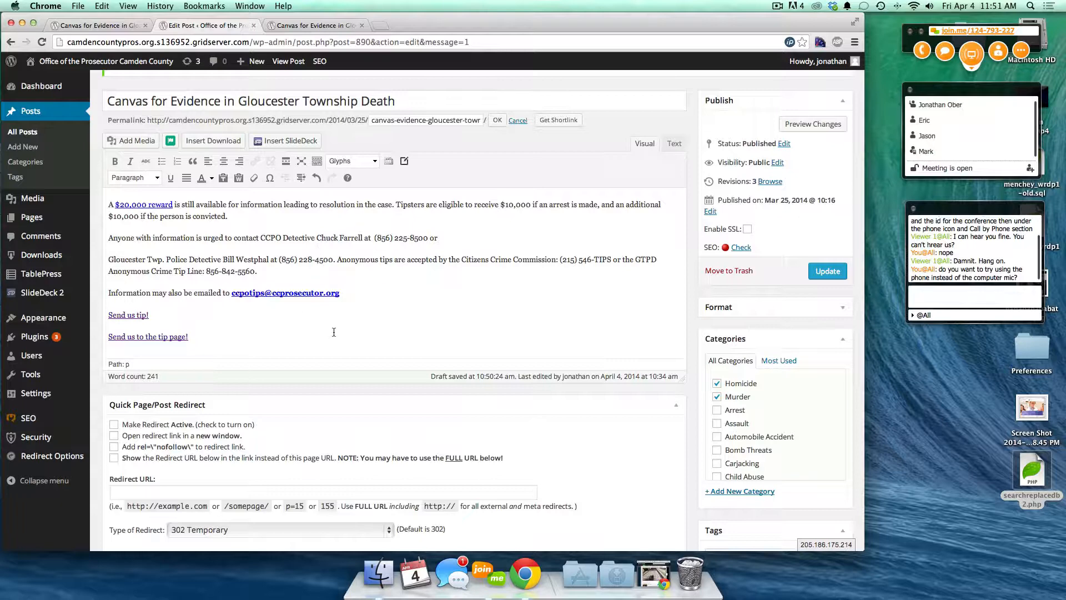
# - Add an empty paragraph after the 'Send us to the tip page!' line
pyautogui.scroll(10, 226, 280)
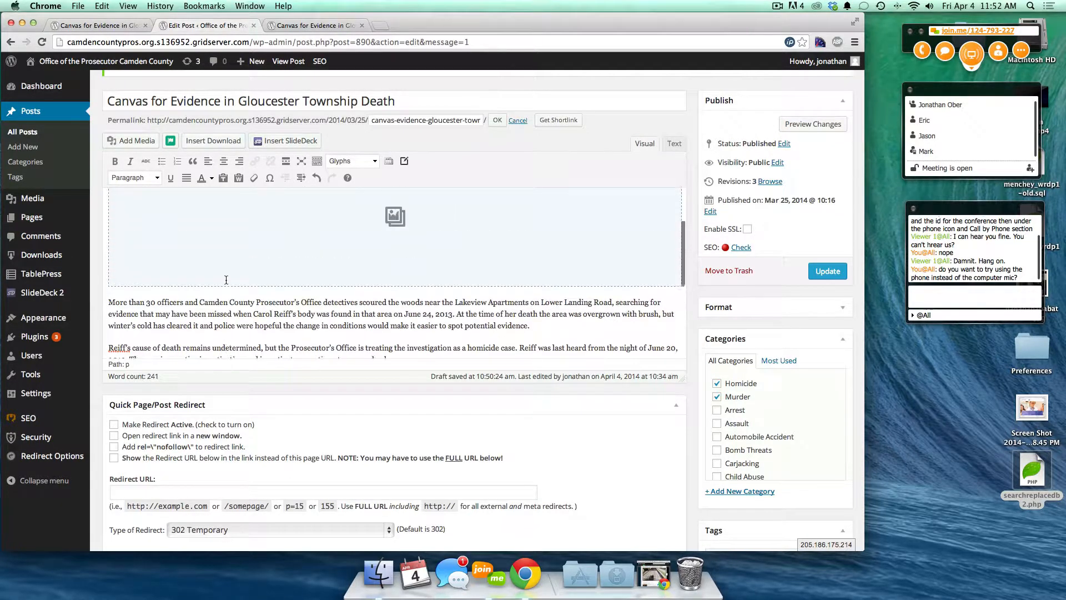
pyautogui.scroll(1, 225, 280)
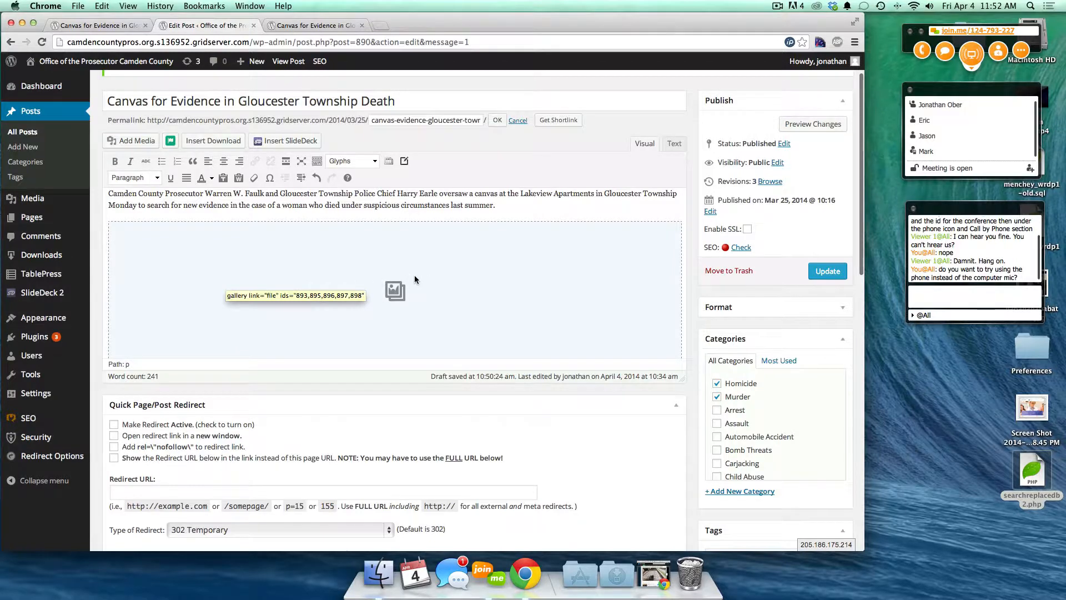
pyautogui.scroll(-10, 414, 275)
pyautogui.scroll(-2, 415, 276)
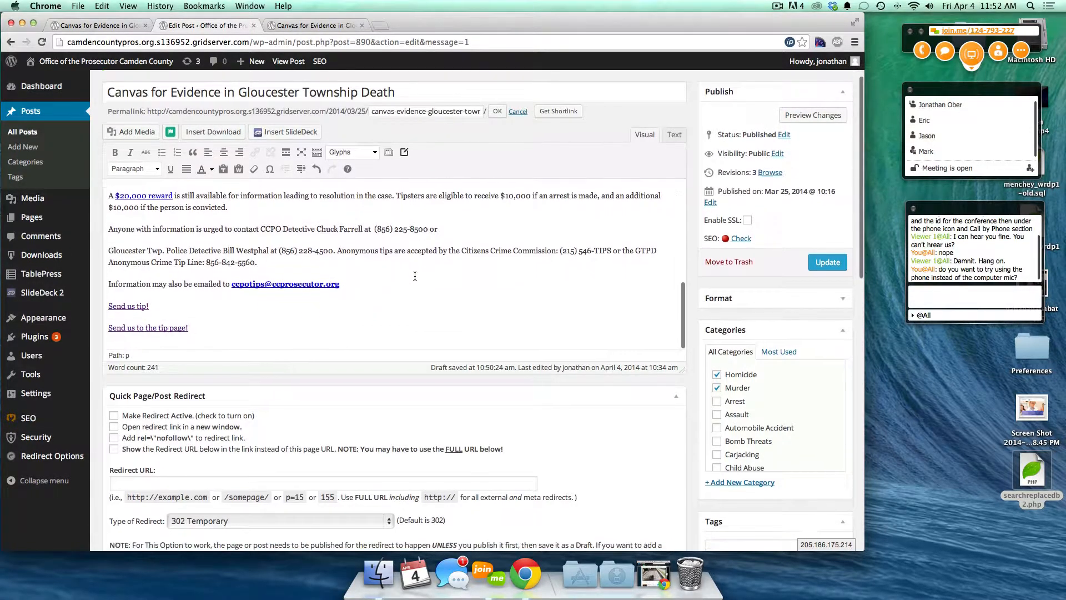
pyautogui.click(222, 326)
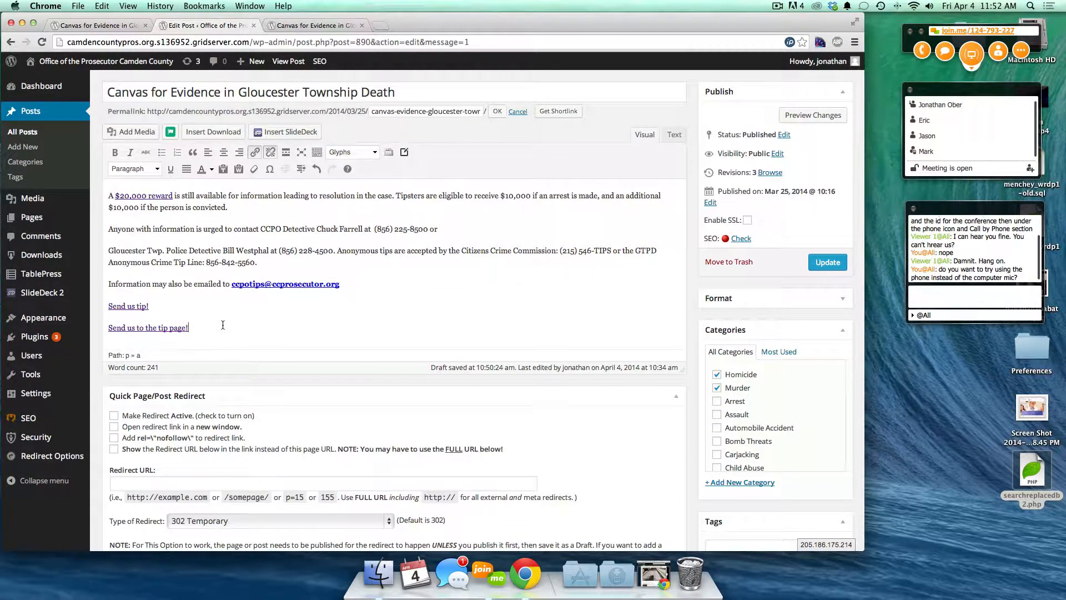
pyautogui.press('Return')
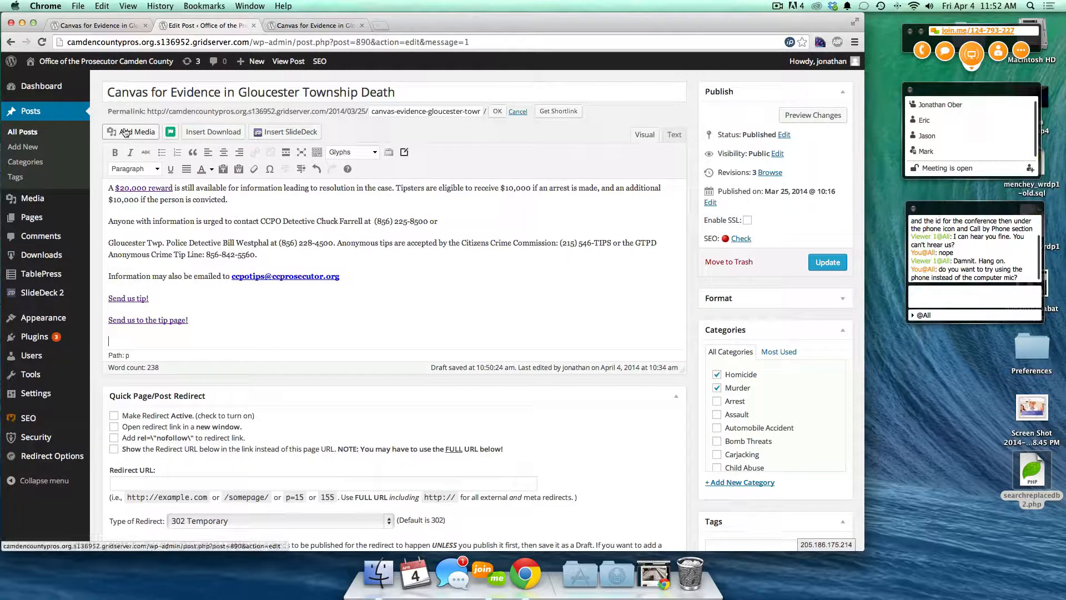
# - Open the media library and make photo-2 the only selected image
pyautogui.click(126, 132)
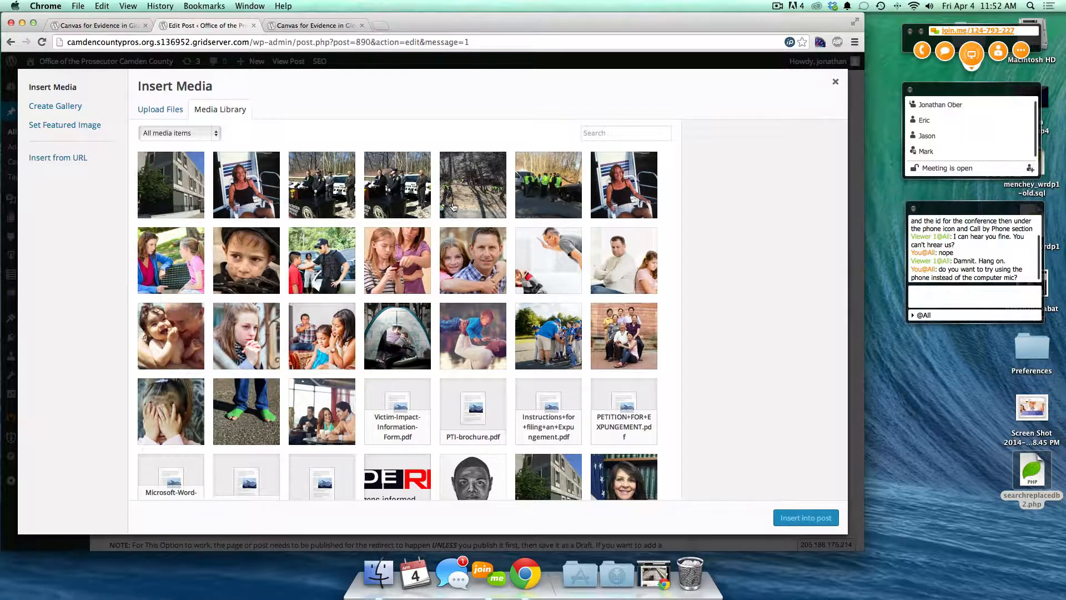
pyautogui.click(337, 191)
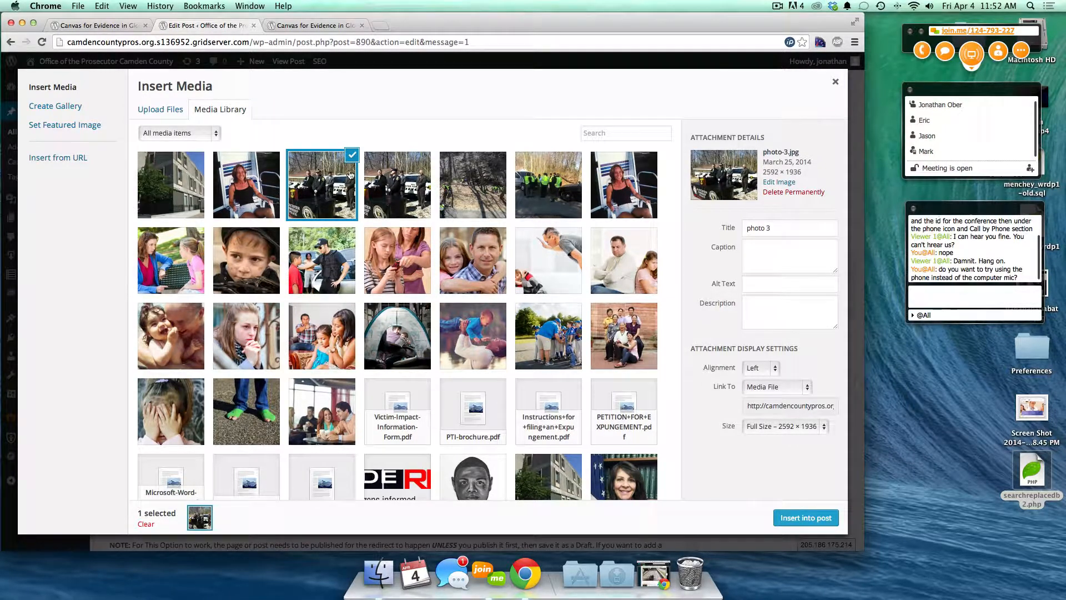
pyautogui.click(415, 187)
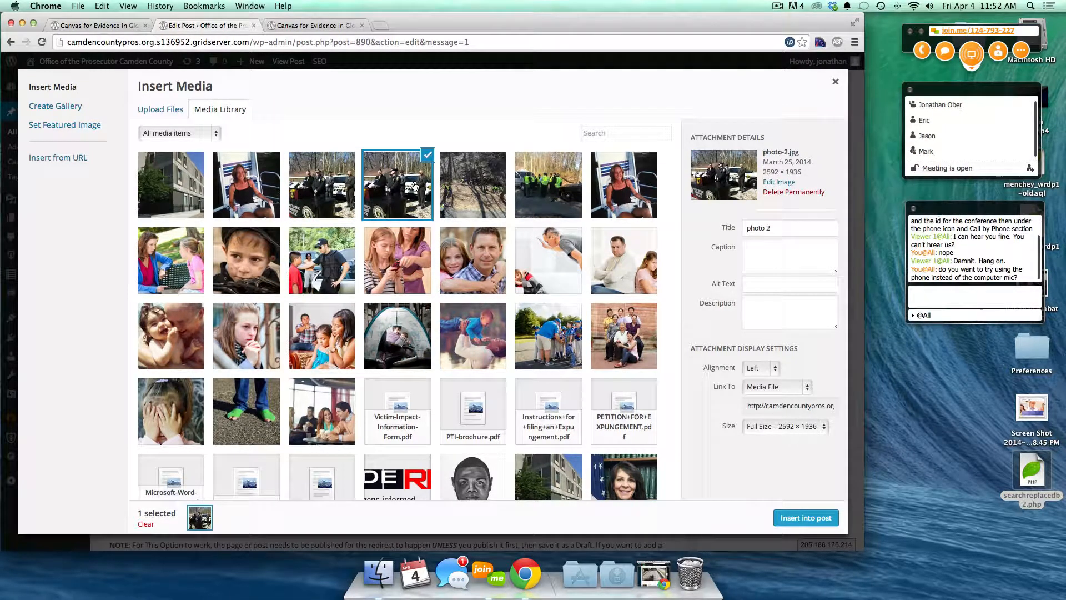
pyautogui.click(475, 187)
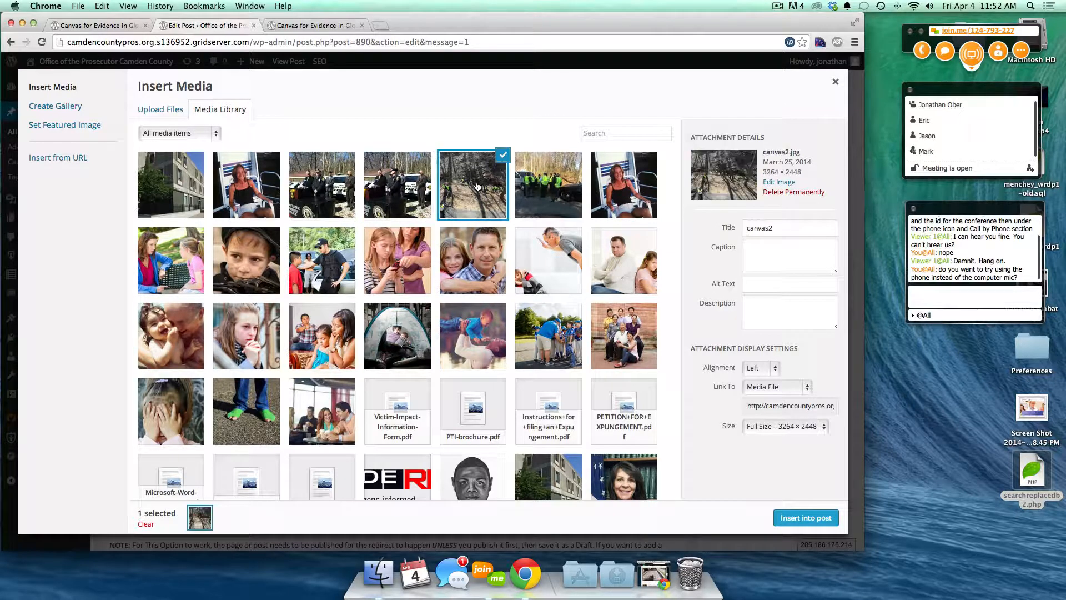
pyautogui.keyDown('shift'); pyautogui.click(414, 180); pyautogui.keyUp('shift')
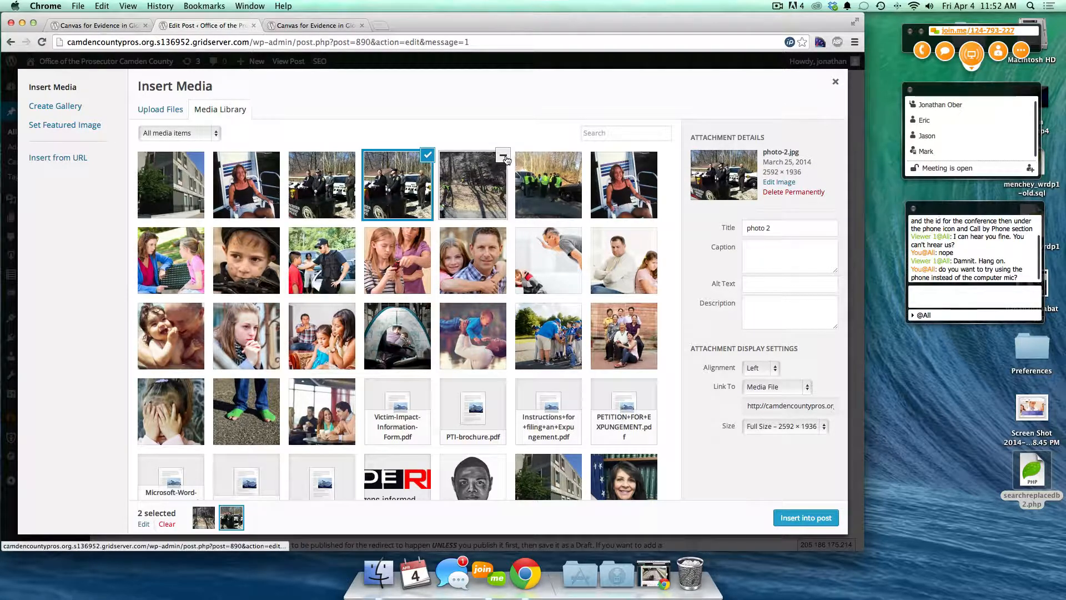
pyautogui.click(331, 178)
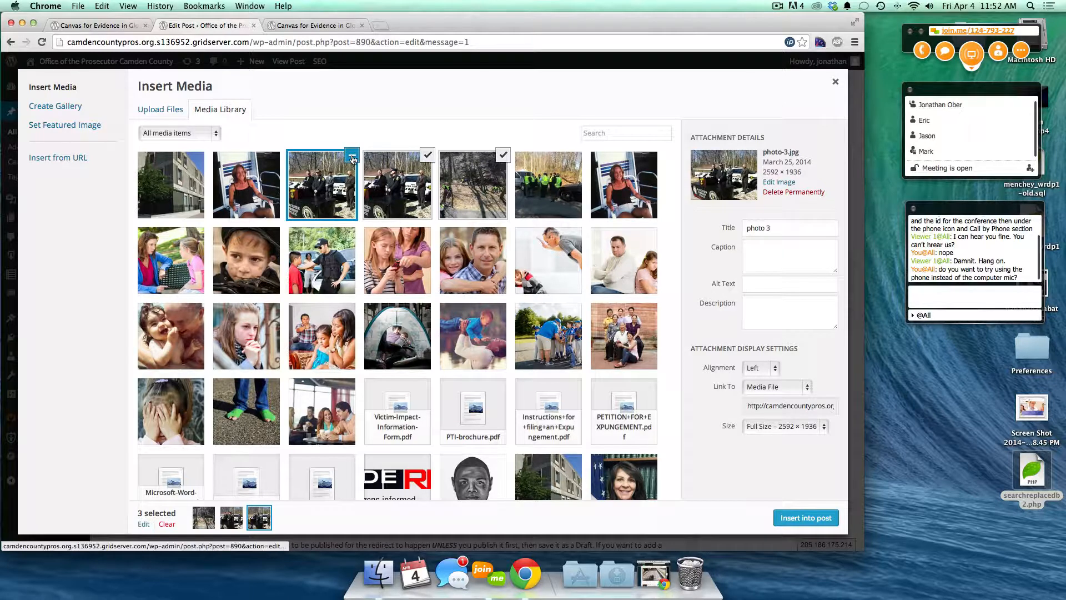
pyautogui.click(352, 156)
pyautogui.click(427, 155)
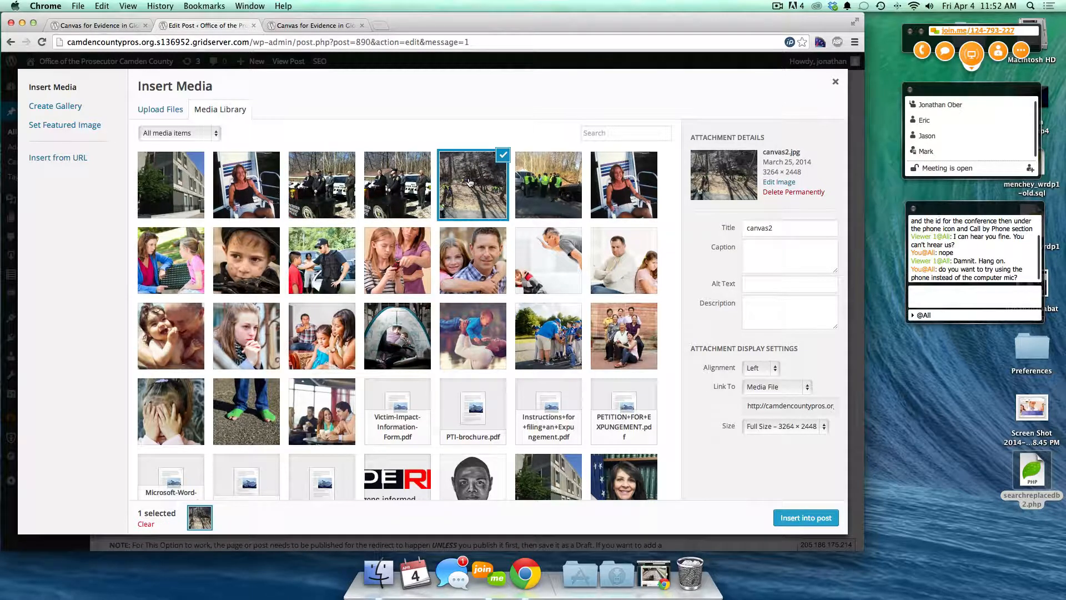
pyautogui.click(412, 190)
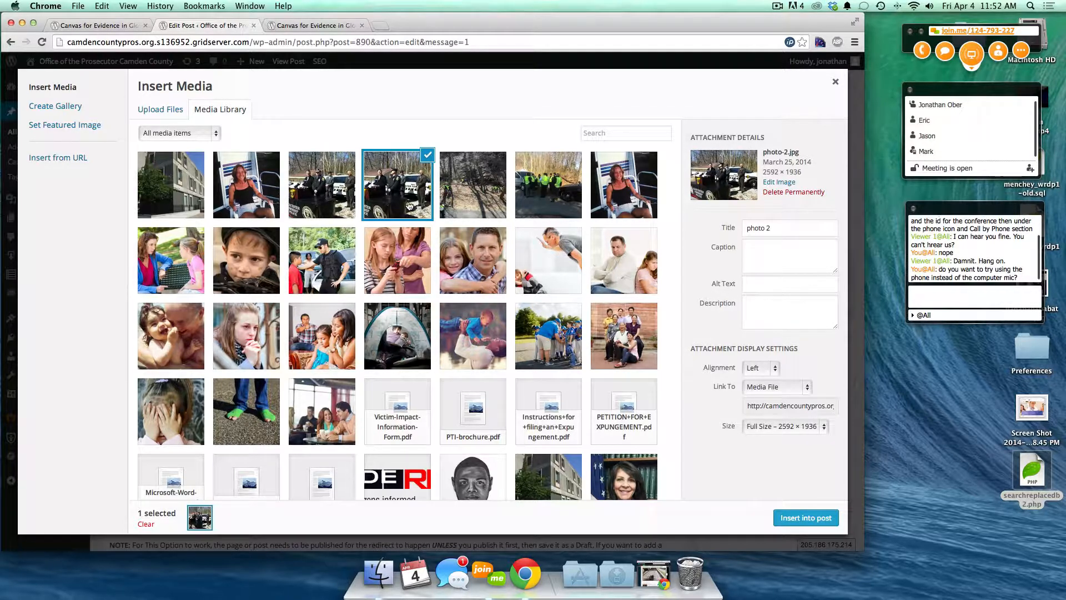
# - Switch between the Upload Files and Media Library views
pyautogui.click(149, 110)
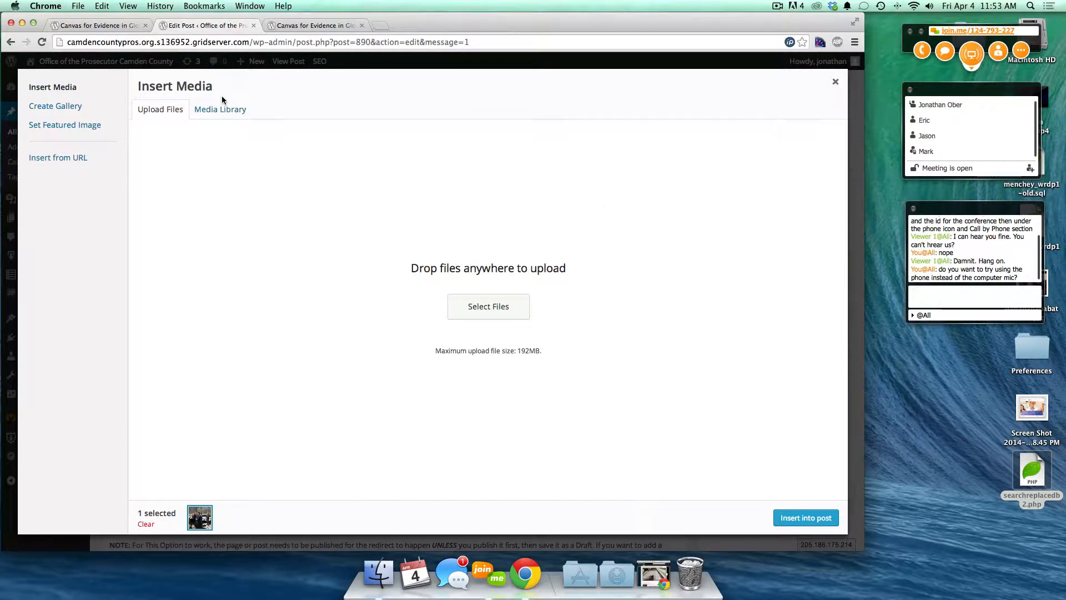
pyautogui.click(211, 110)
pyautogui.click(162, 111)
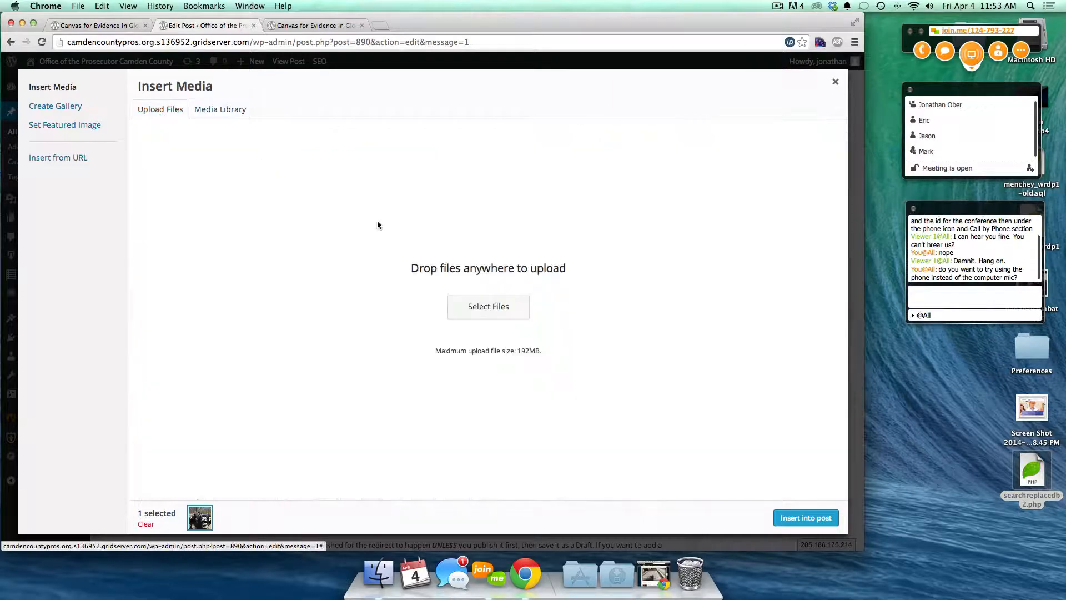
pyautogui.click(205, 109)
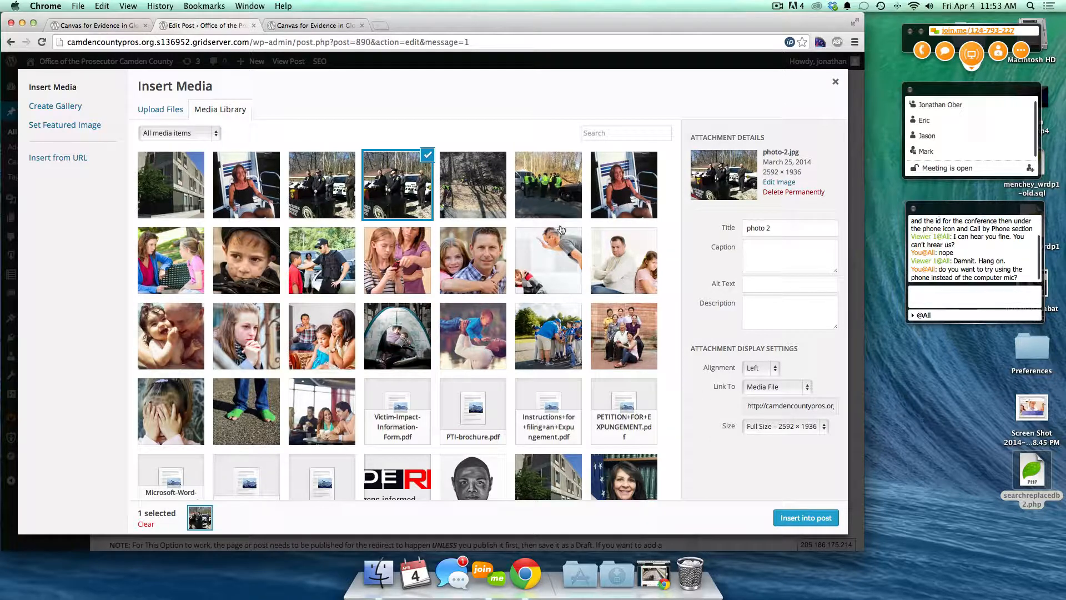
# - Retitle photo-2.jpg 'Canvas for Reiff homicide'
pyautogui.doubleClick(759, 229)
pyautogui.tripleClick(760, 230)
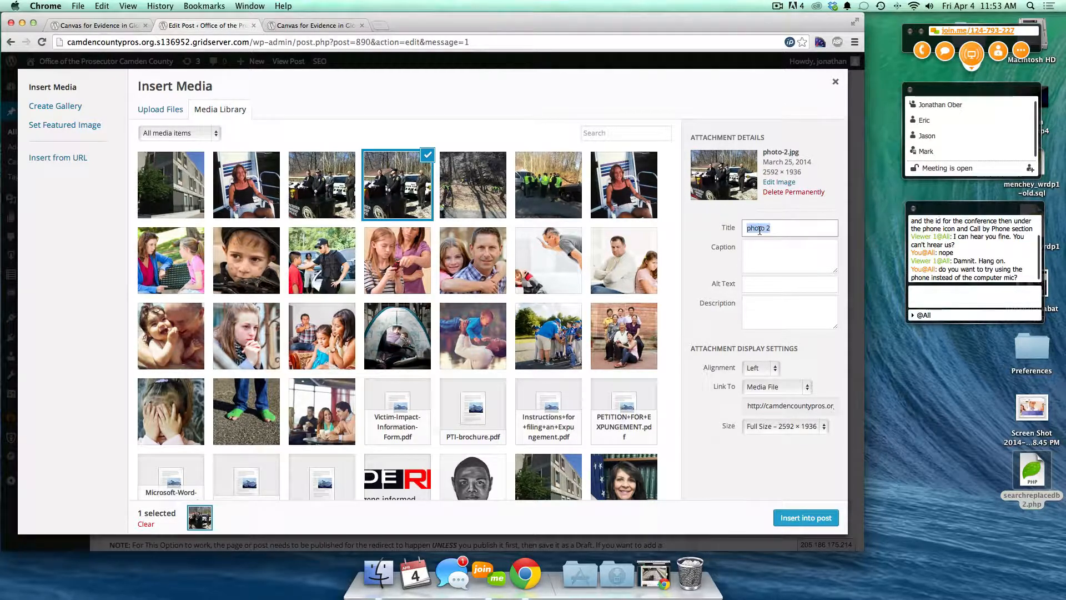
pyautogui.write('Canvas')
pyautogui.write('for Reiff homicide')
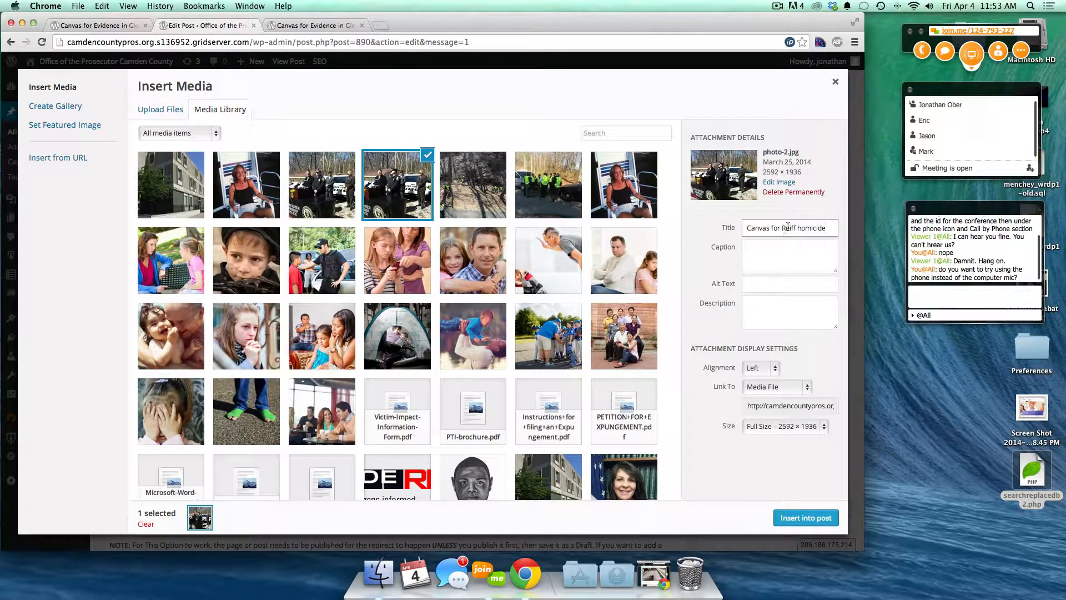
# - Set the image caption to the copied title followed by the word 'caption'
pyautogui.click(785, 250)
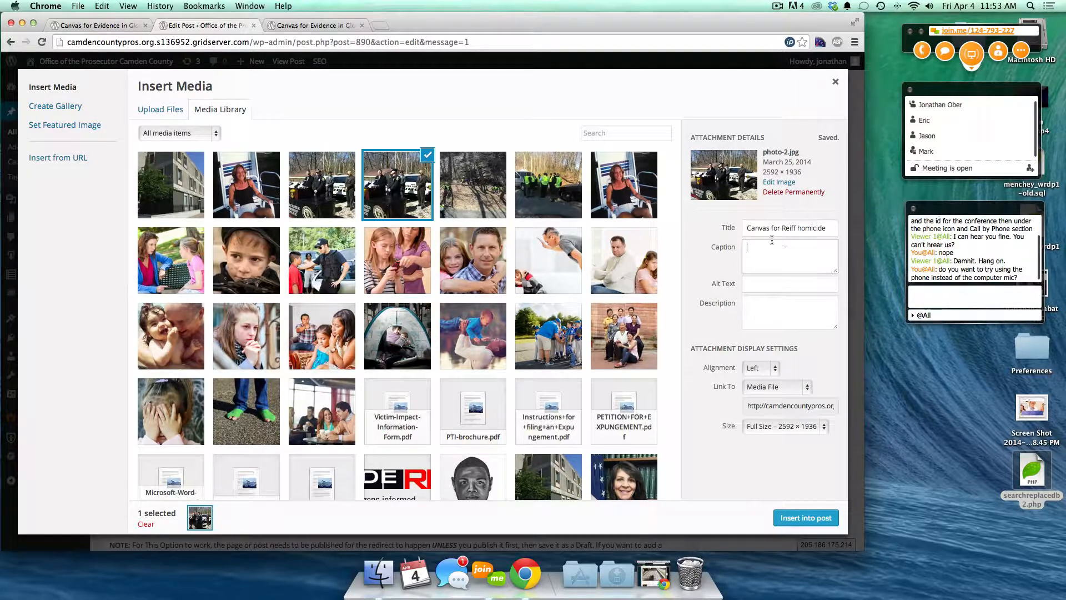
pyautogui.tripleClick(762, 230)
pyautogui.press('super+c')
pyautogui.click(772, 250)
pyautogui.press('super+v')
pyautogui.write('canvas')
pyautogui.press('BackSpace')
pyautogui.press('BackSpace')
pyautogui.press('BackSpace')
pyautogui.press('BackSpace')
pyautogui.write('ption')
# - Open a new browser tab showing Google
pyautogui.moveTo(748, 228); pyautogui.dragTo(833, 231)
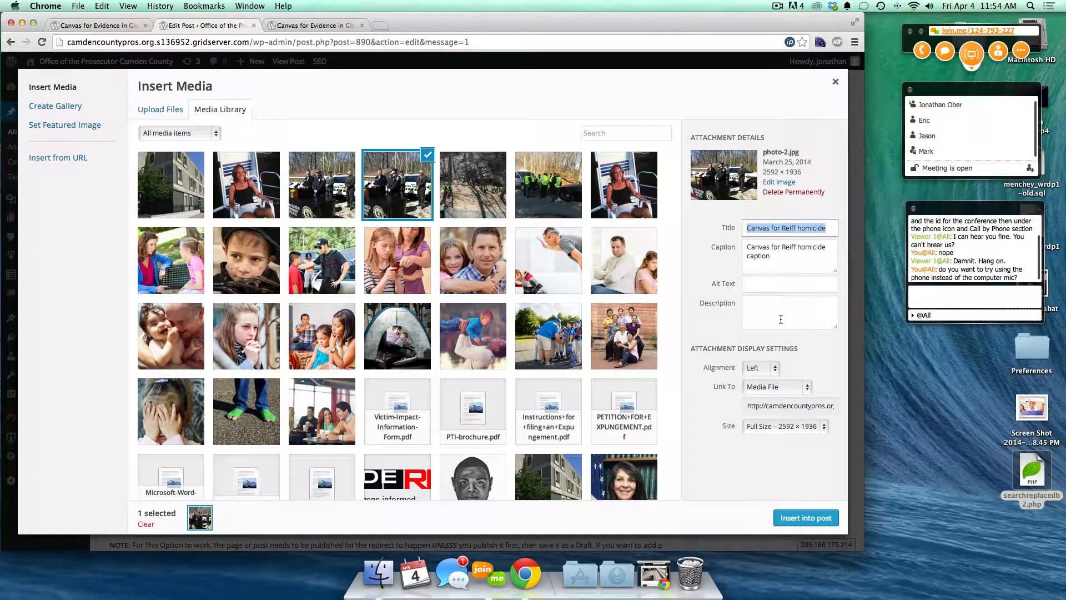
pyautogui.click(744, 307)
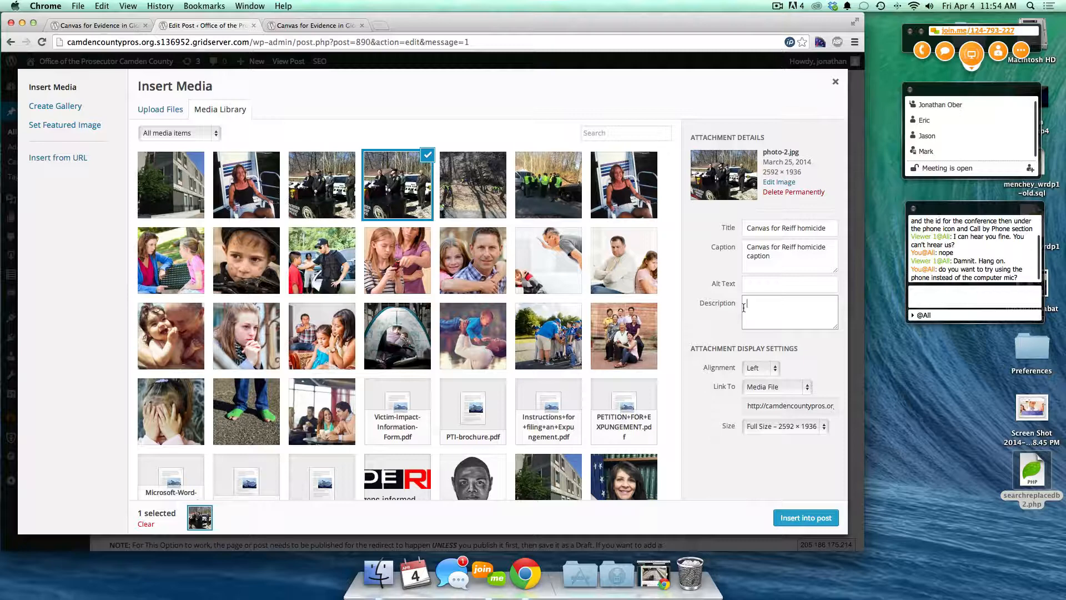
pyautogui.click(378, 25)
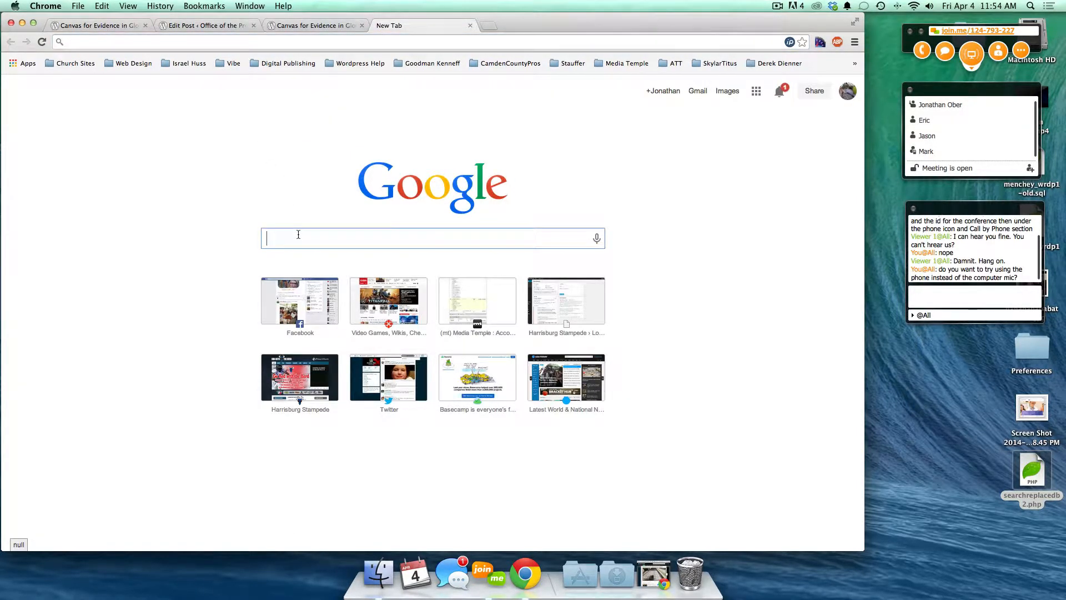
# - Search Google Images for 'camden county pros', preview the office building photo, then return to the post preview
pyautogui.write('camden')
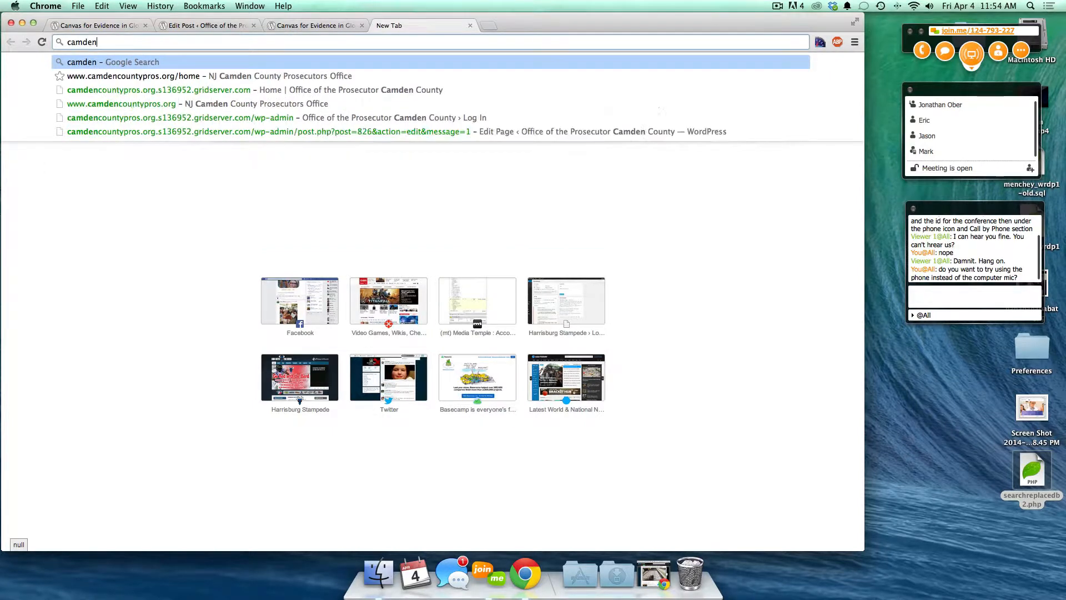
pyautogui.write(' county pros')
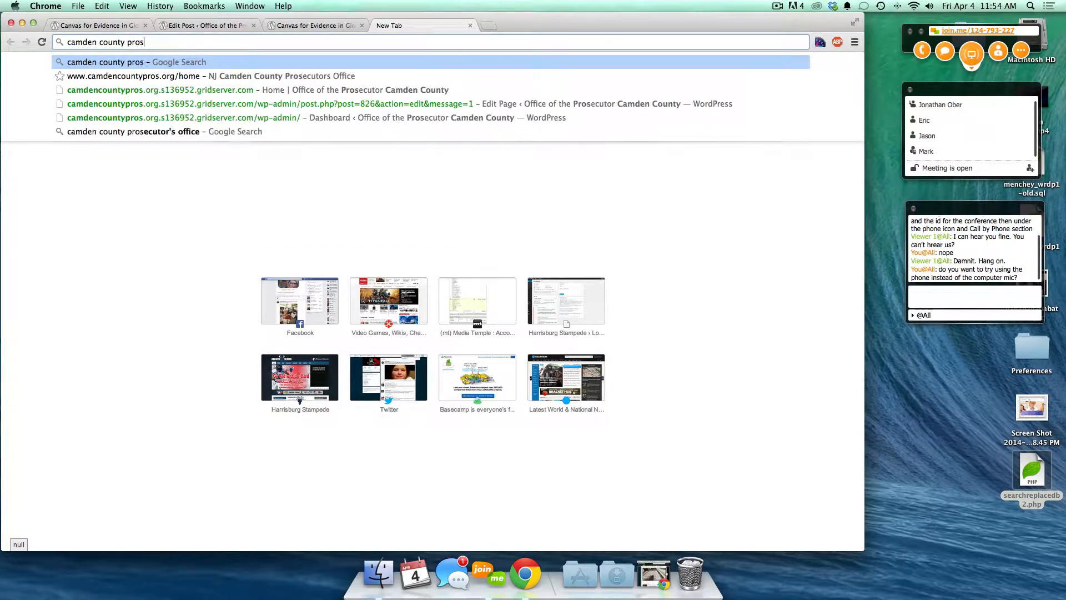
pyautogui.press('Return')
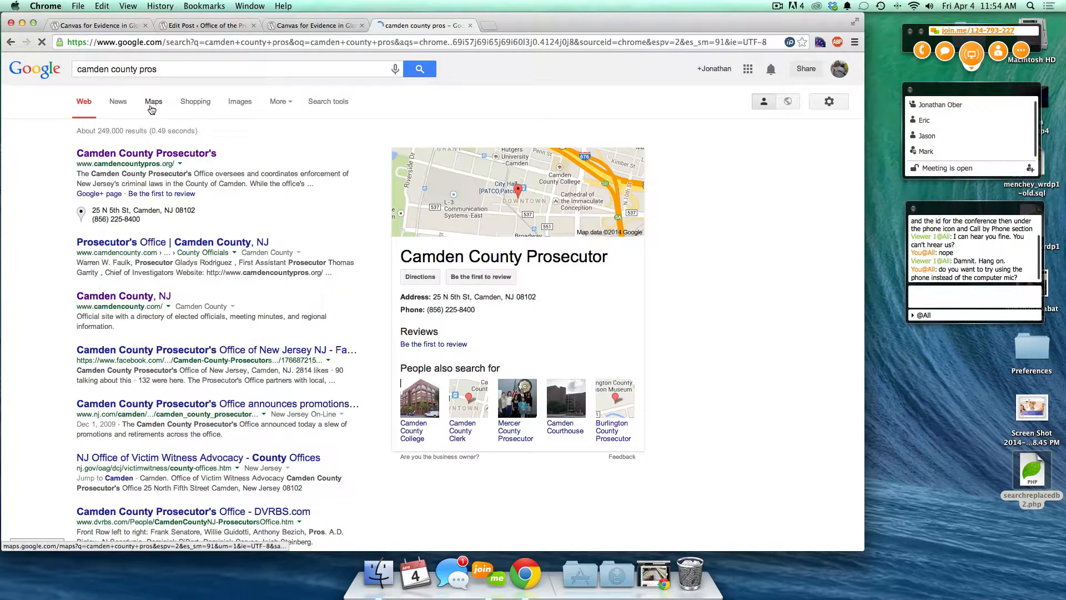
pyautogui.click(239, 108)
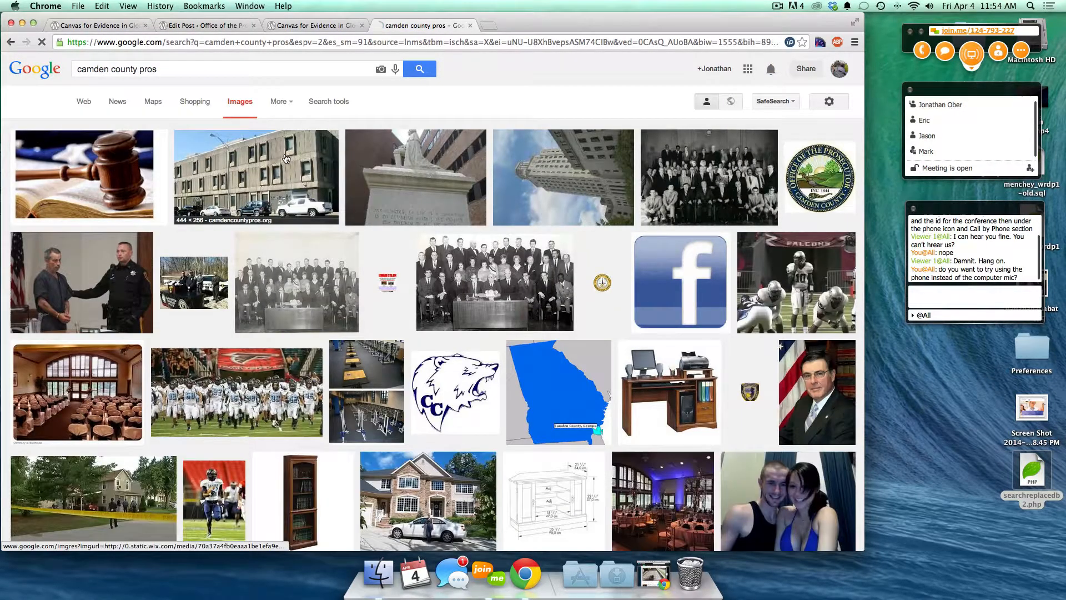
pyautogui.click(286, 158)
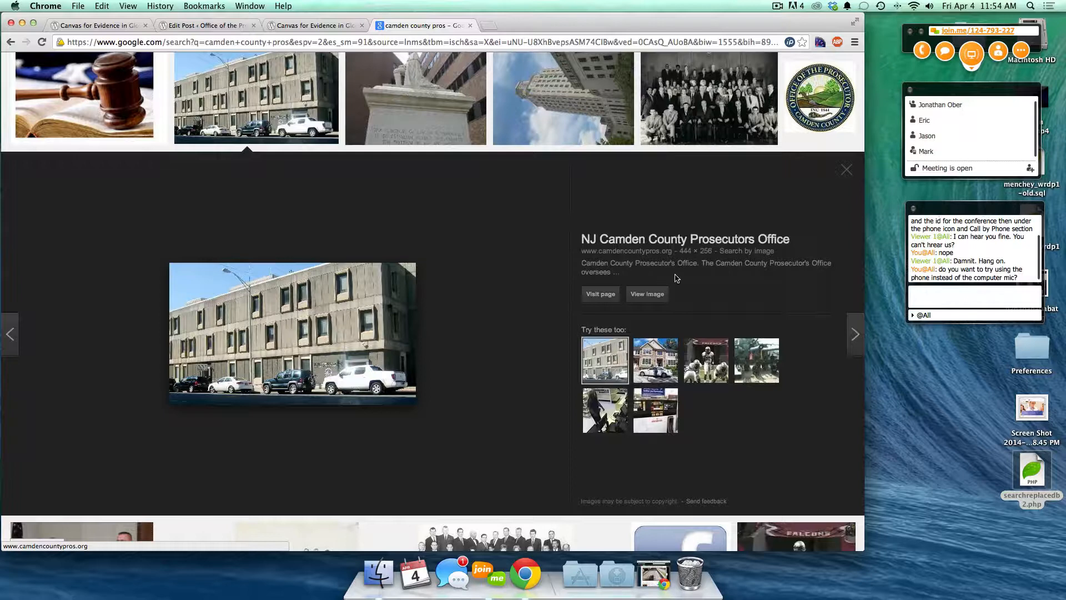
pyautogui.moveTo(647, 275); pyautogui.dragTo(573, 261)
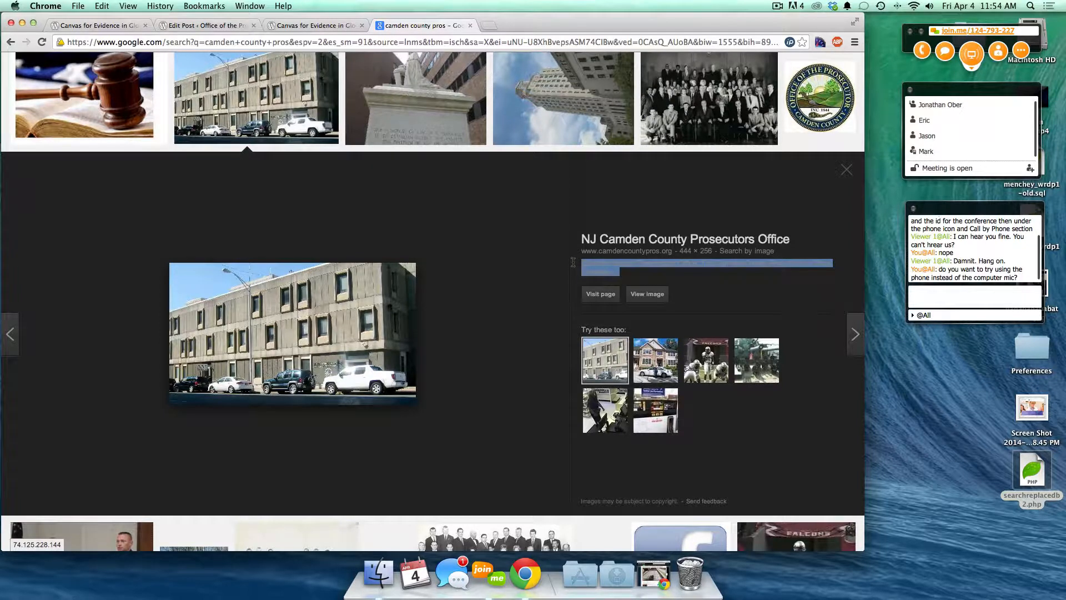
pyautogui.click(573, 261)
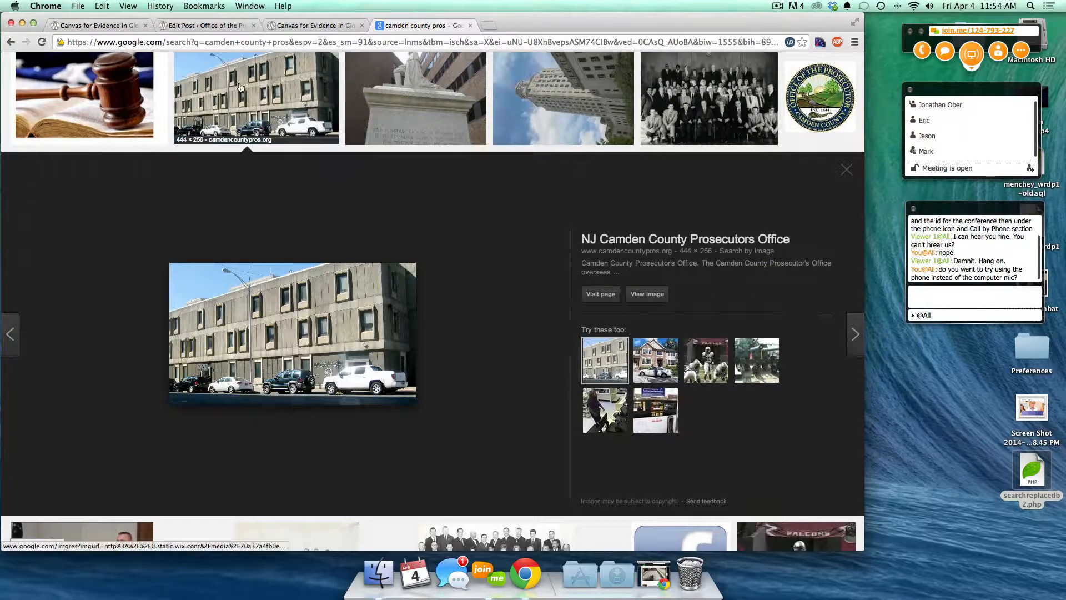
pyautogui.click(312, 28)
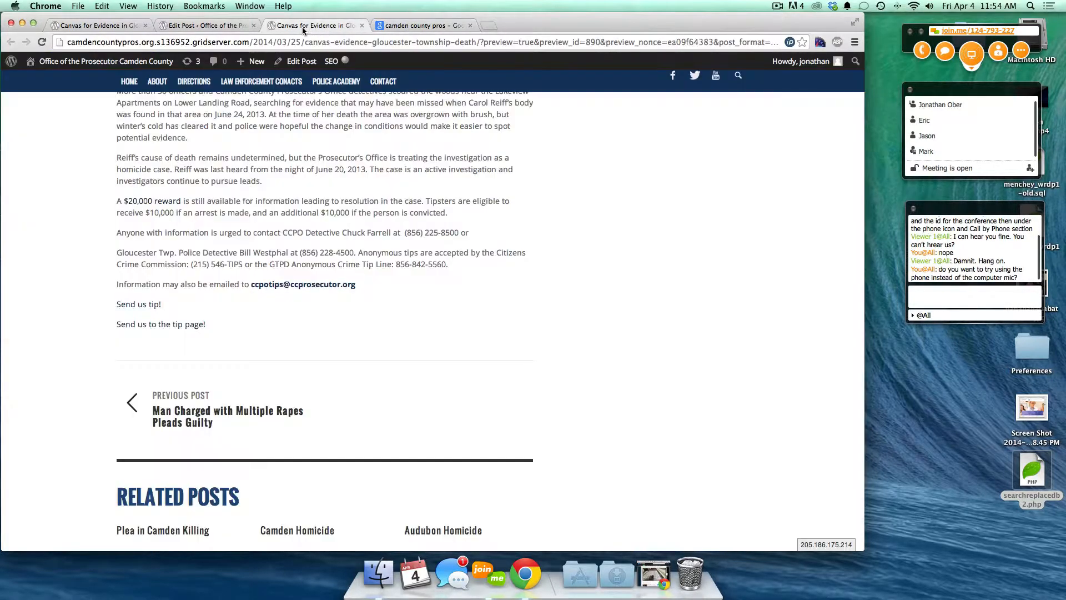
# - Go back to the Edit Post tab, where the media library shows photo-2.jpg
pyautogui.click(220, 28)
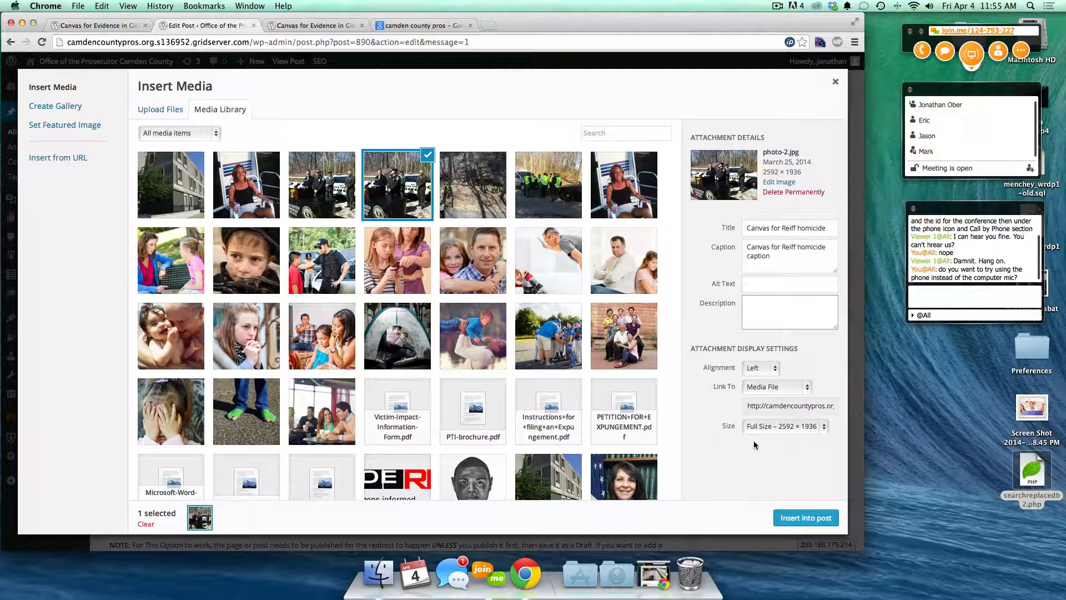
pyautogui.click(776, 369)
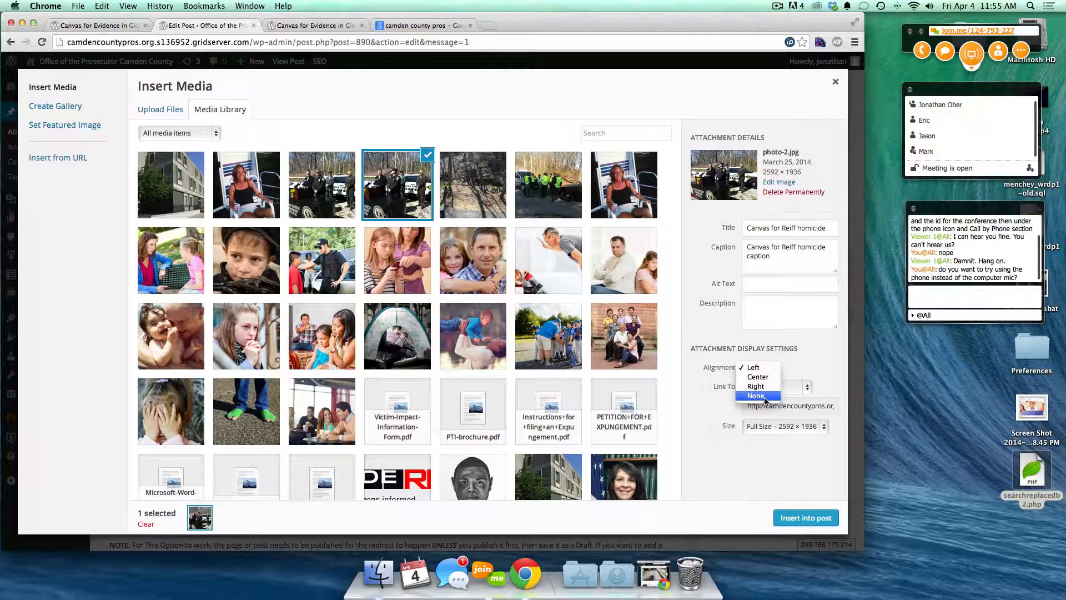
pyautogui.click(754, 369)
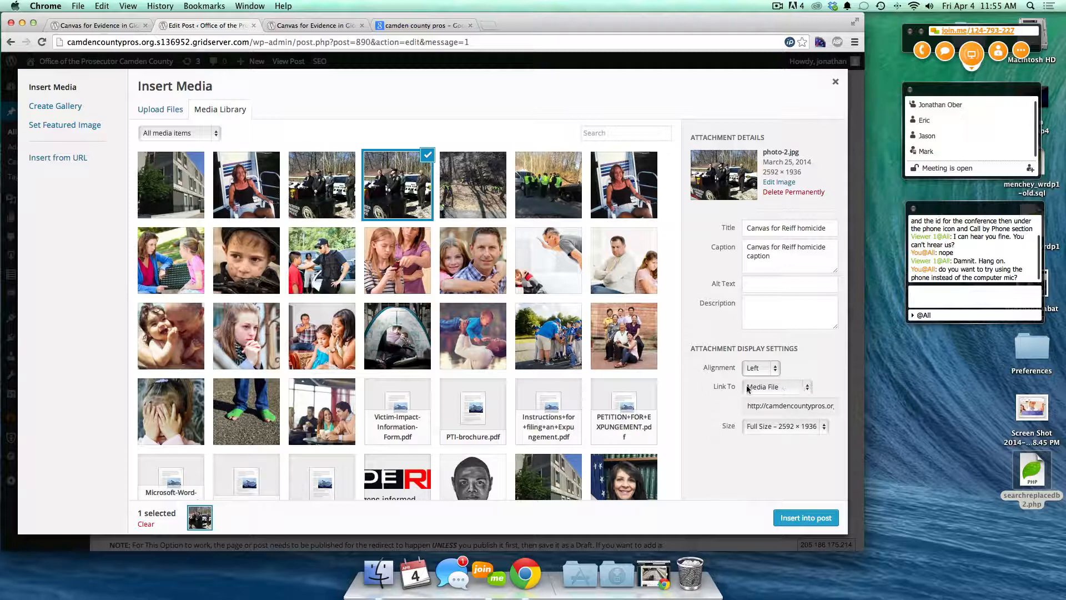
pyautogui.click(786, 389)
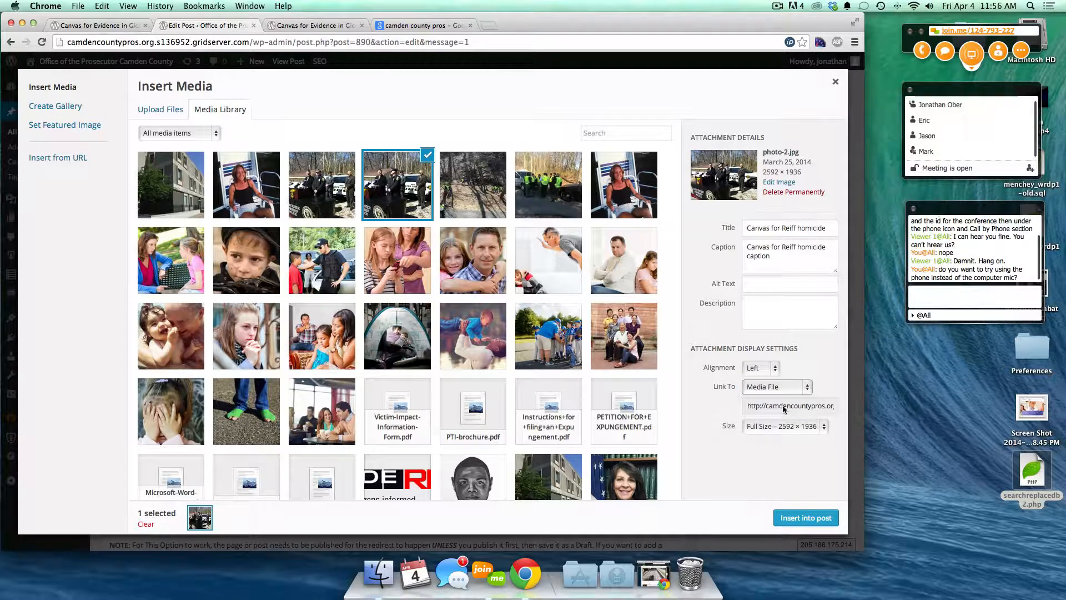
# - Keep the link as Media File, set size to Medium – 300 × 224, and insert the photo
pyautogui.click(757, 393)
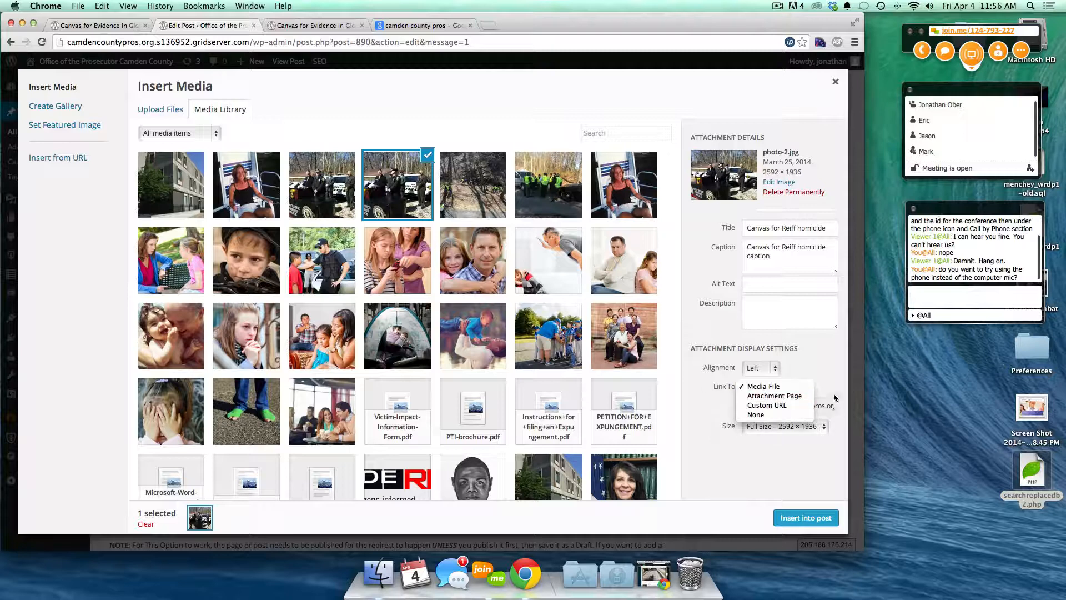
pyautogui.click(820, 409)
pyautogui.click(818, 408)
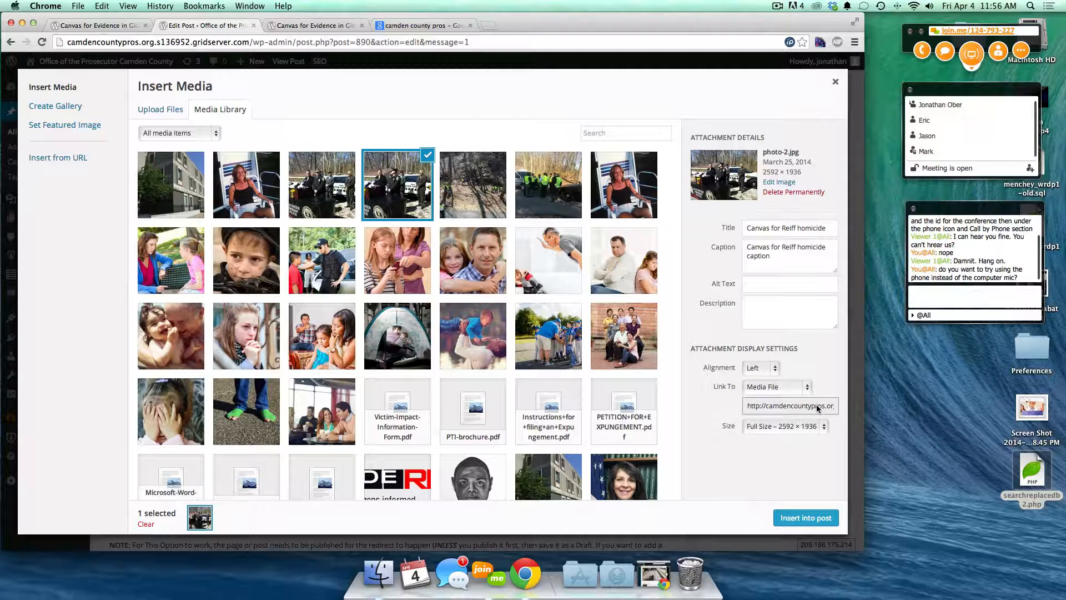
pyautogui.moveTo(806, 407)
pyautogui.mouseDown()
pyautogui.moveTo(840, 410)
pyautogui.moveTo(824, 410)
pyautogui.mouseUp()
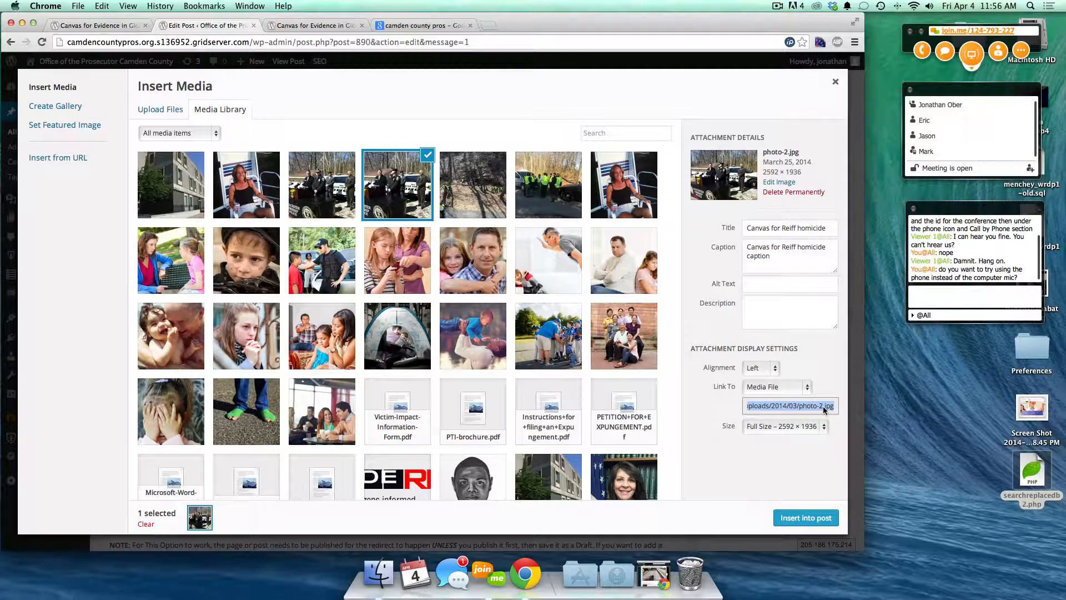
pyautogui.click(775, 428)
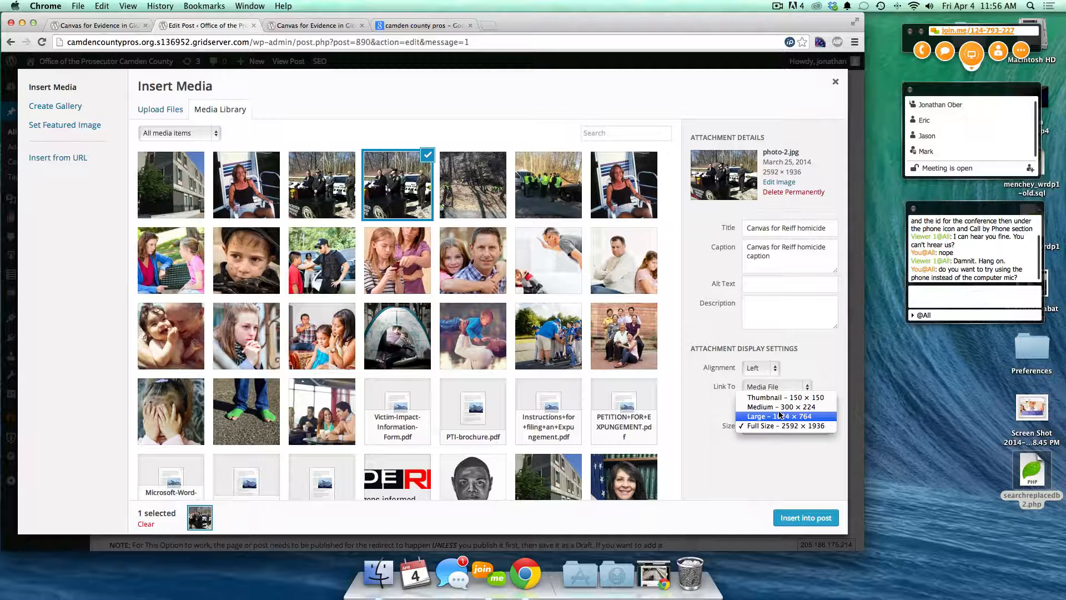
pyautogui.click(754, 409)
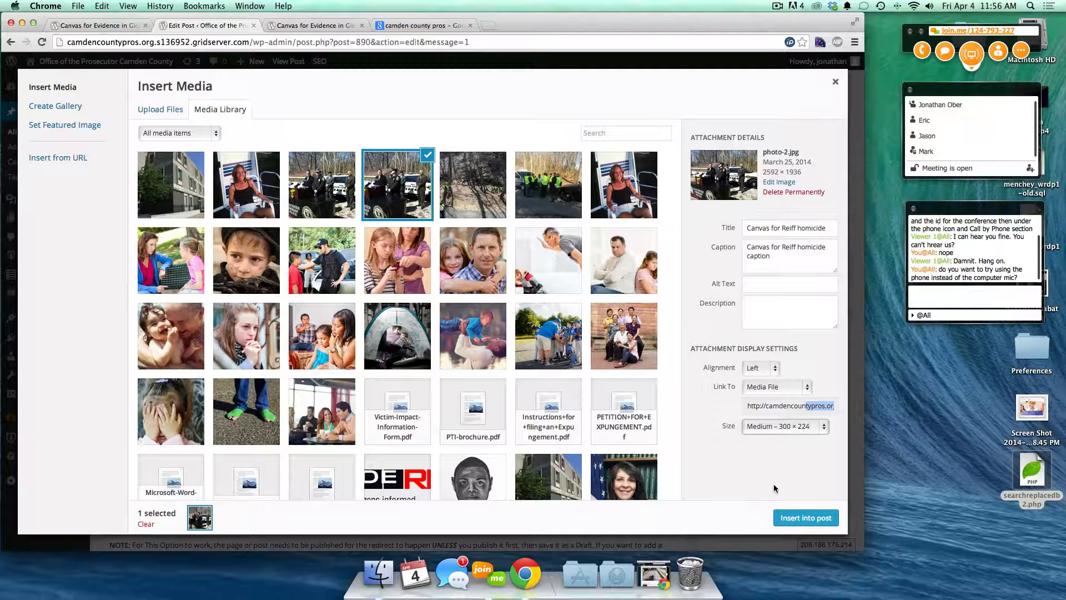
pyautogui.click(807, 519)
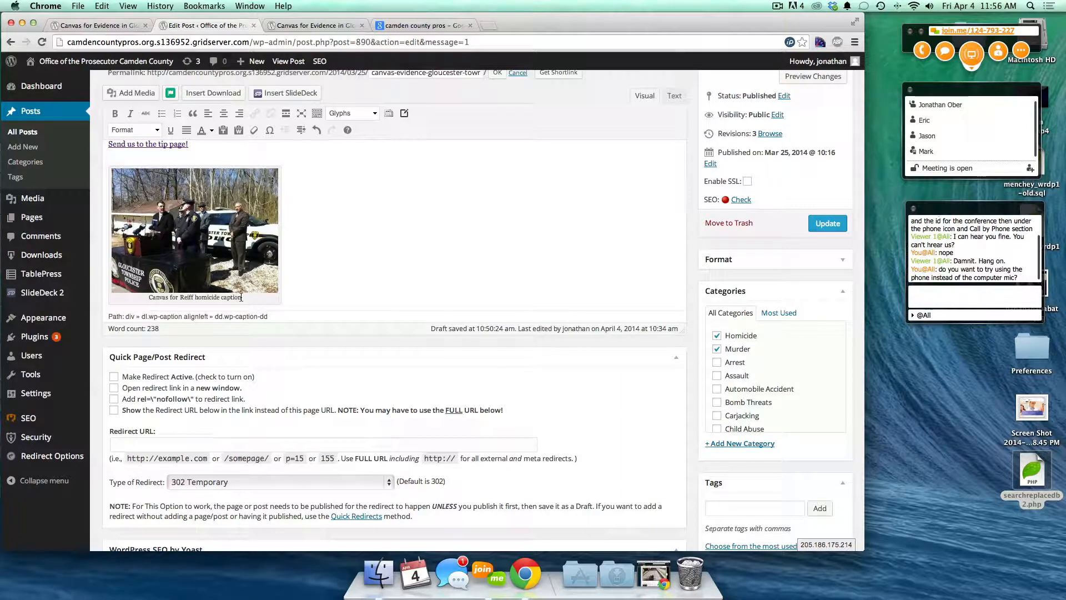
# - Add an empty paragraph after the 'Send us to the tip page!' link
pyautogui.click(338, 249)
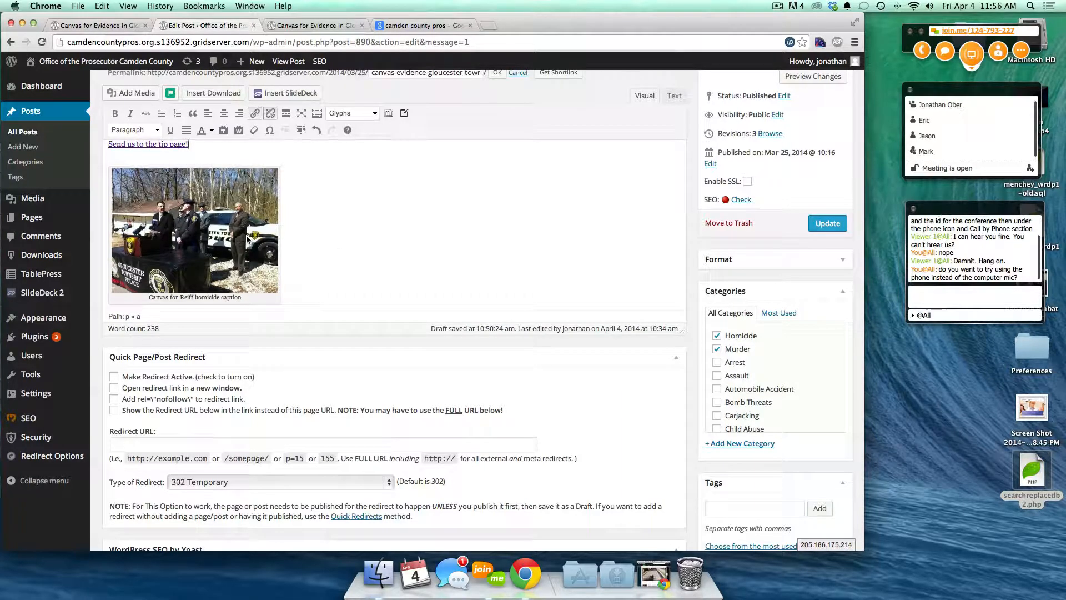
pyautogui.click(267, 239)
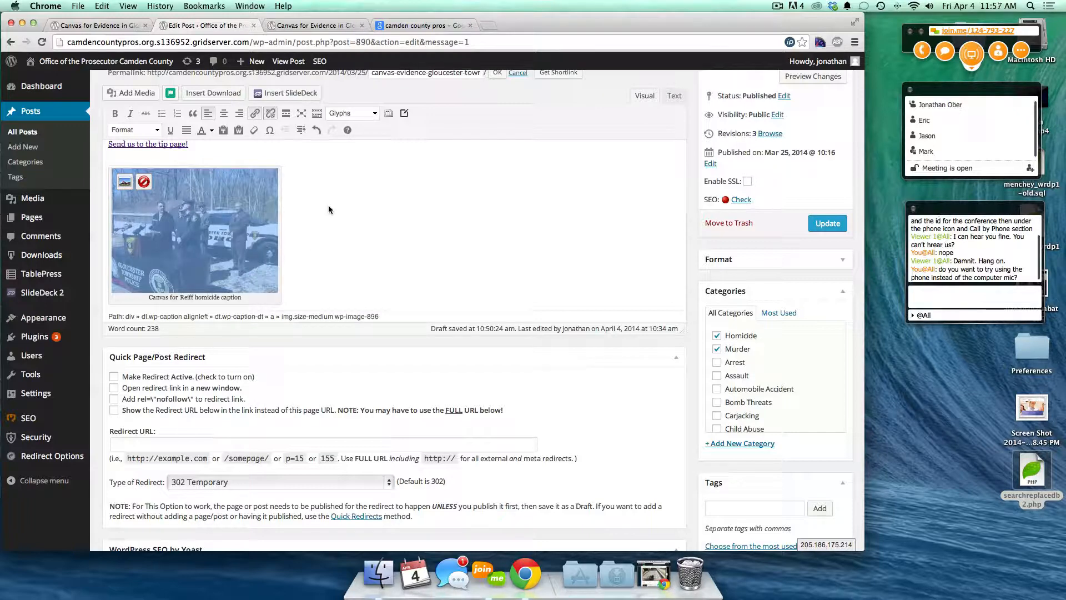
pyautogui.scroll(2, 328, 206)
pyautogui.scroll(-3, 328, 205)
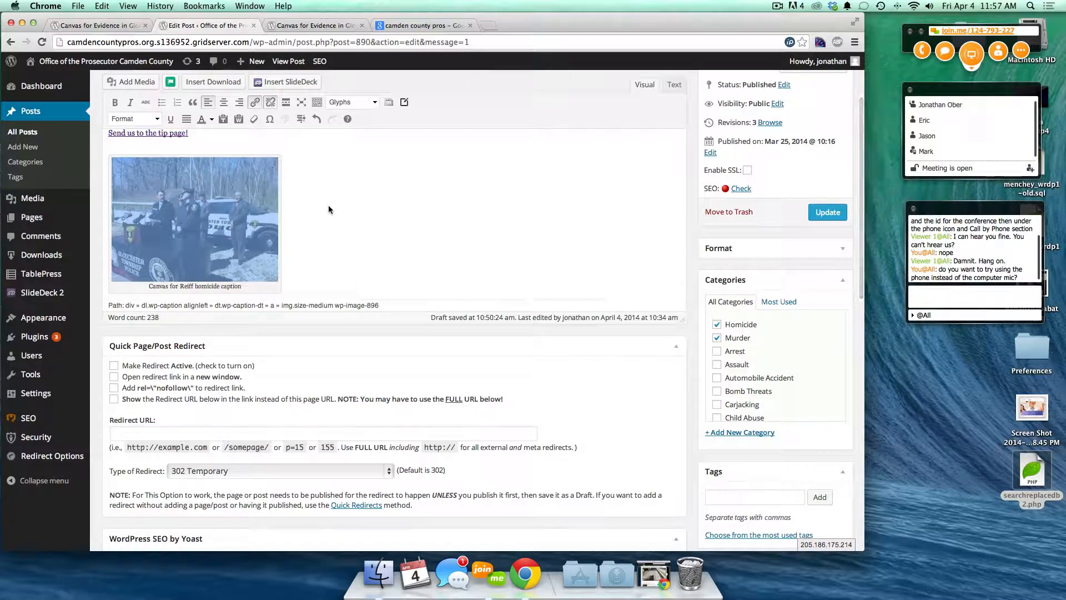
pyautogui.click(262, 255)
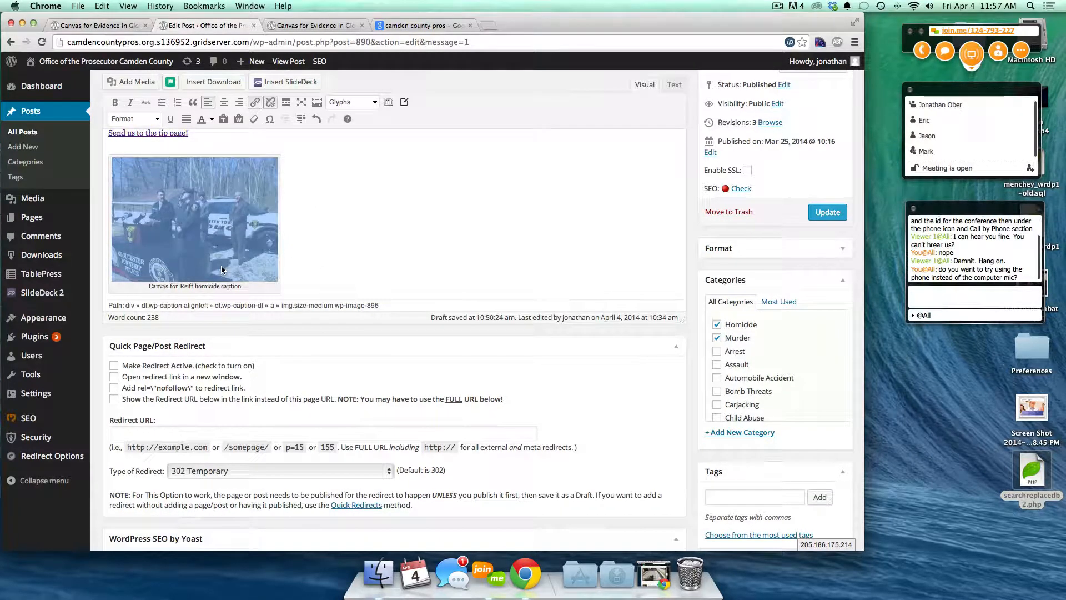
pyautogui.click(293, 265)
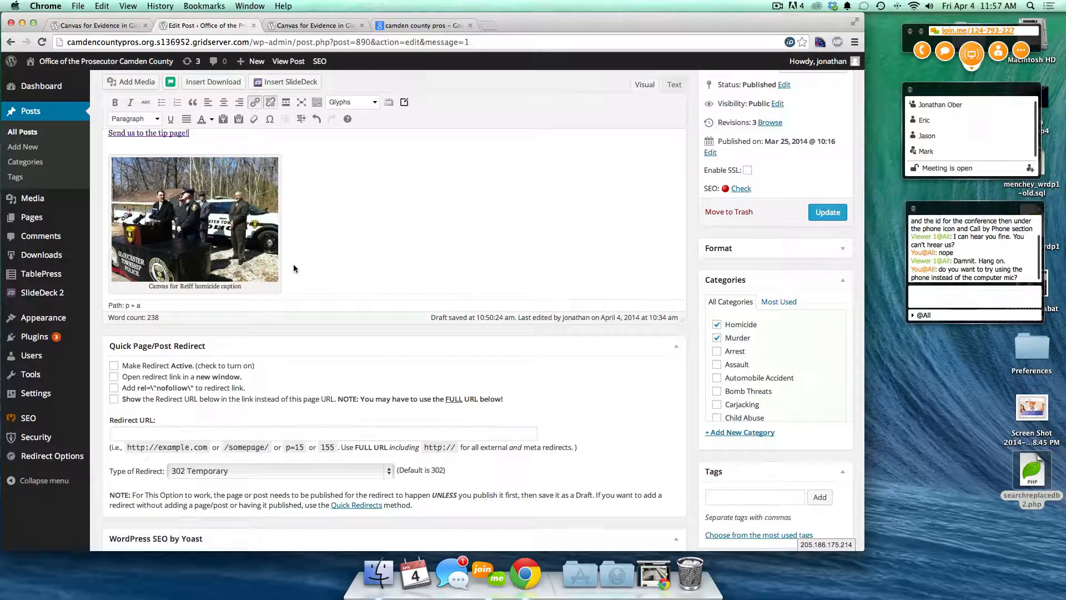
pyautogui.press('Return')
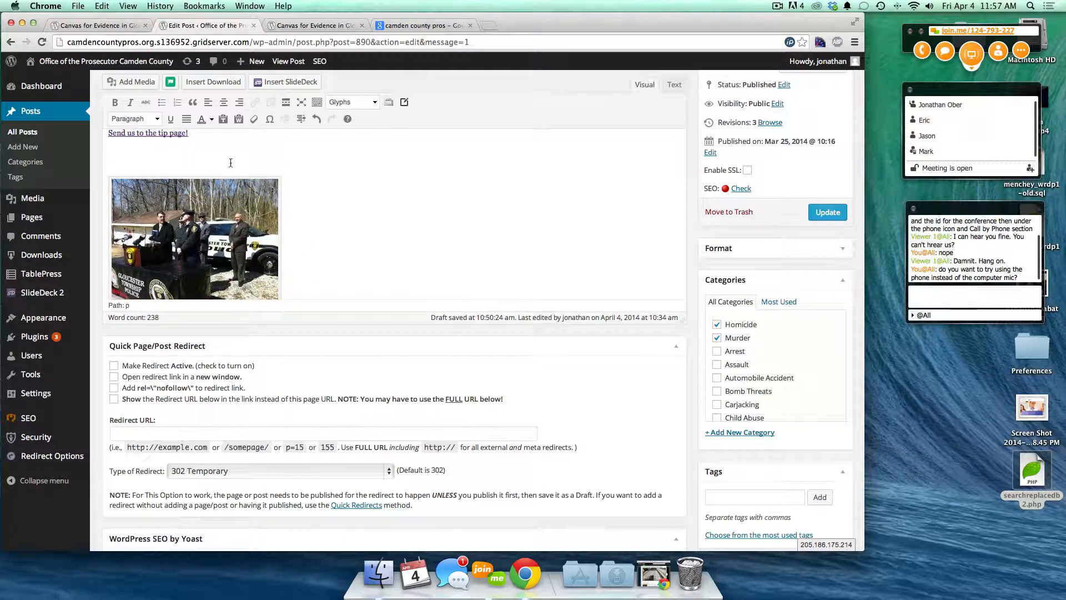
# - Place the caret below the photo caption and open the media library with Add Media
pyautogui.click(238, 225)
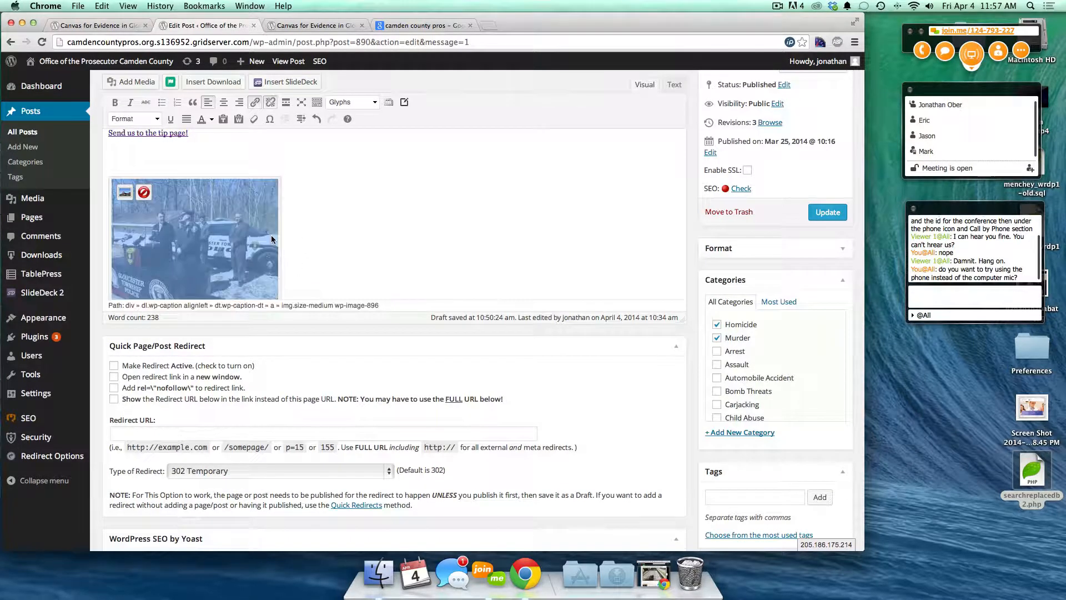
pyautogui.scroll(-1, 238, 225)
pyautogui.click(281, 170)
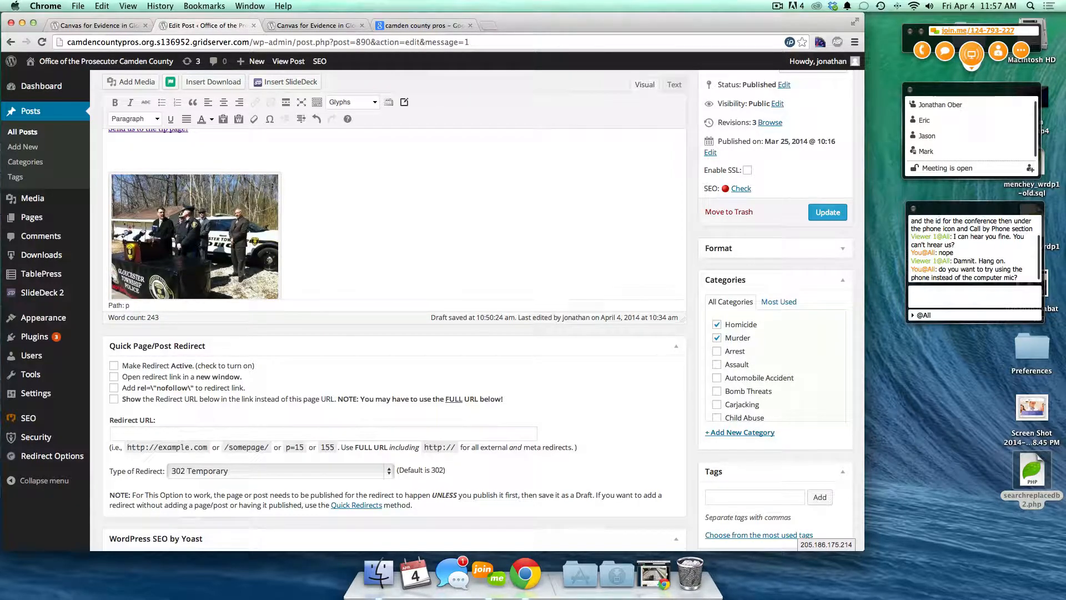
pyautogui.scroll(-4, 310, 225)
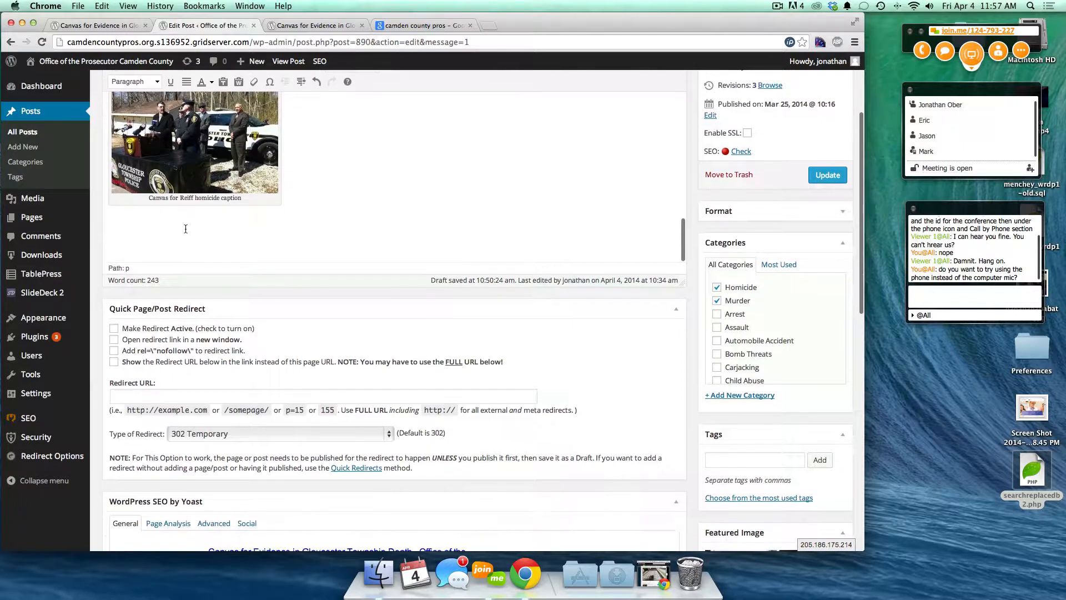
pyautogui.click(115, 234)
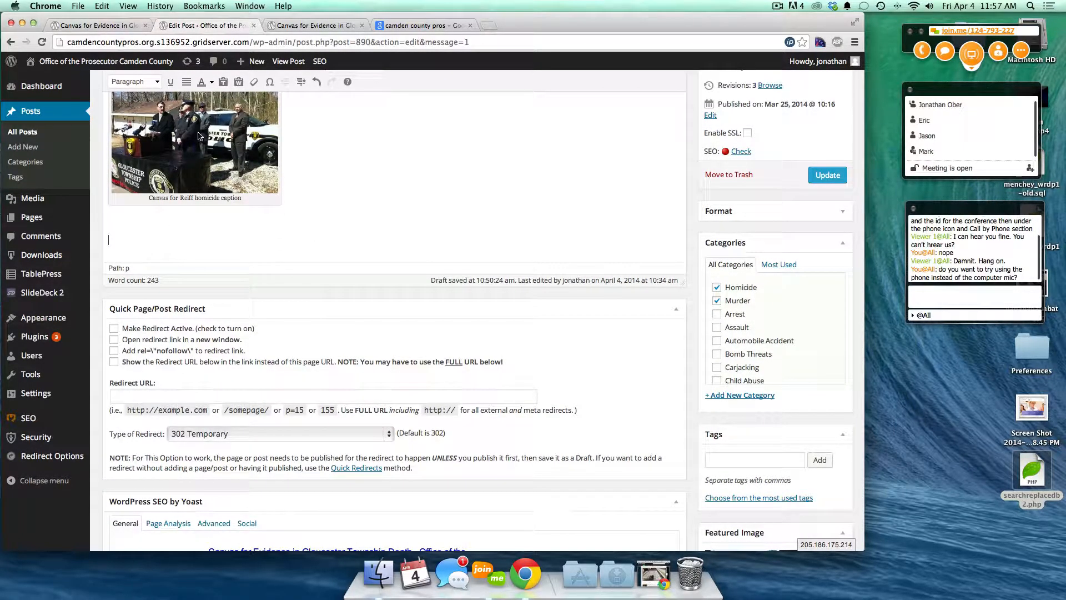
pyautogui.scroll(3, 233, 346)
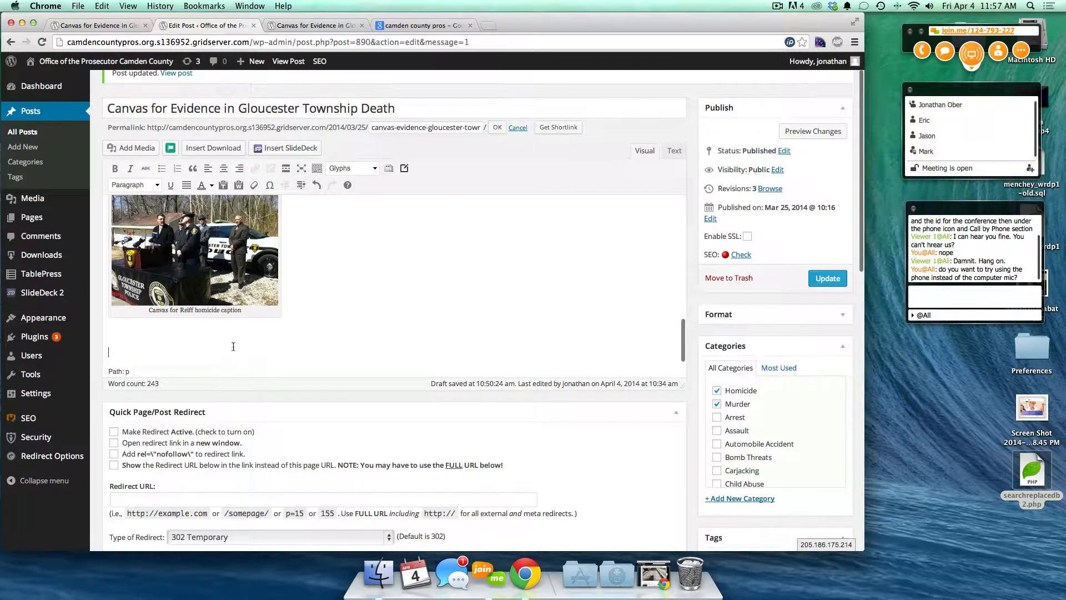
pyautogui.click(131, 149)
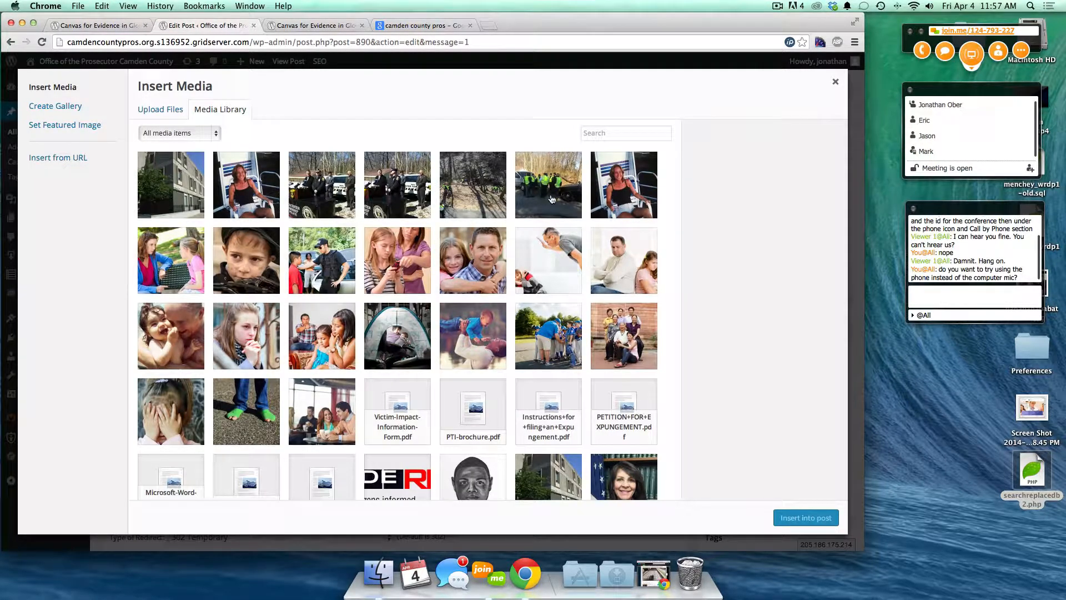
# - Select the green-vests, wooded-road, photo-2, photo-3 and woman-in-chair photos and start a gallery
pyautogui.click(558, 201)
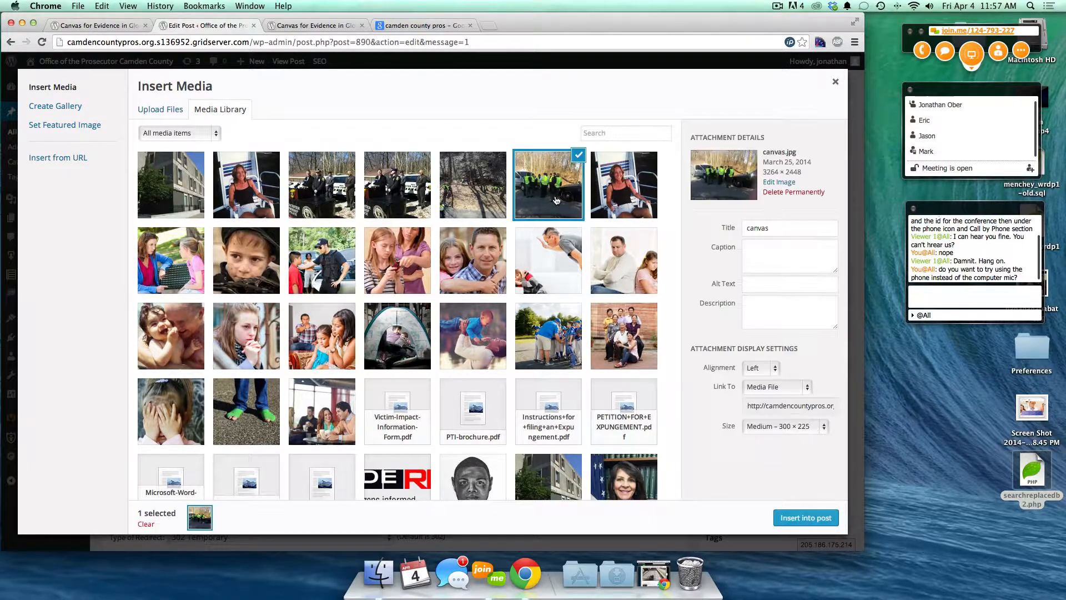
pyautogui.click(480, 195)
pyautogui.click(403, 187)
pyautogui.click(340, 182)
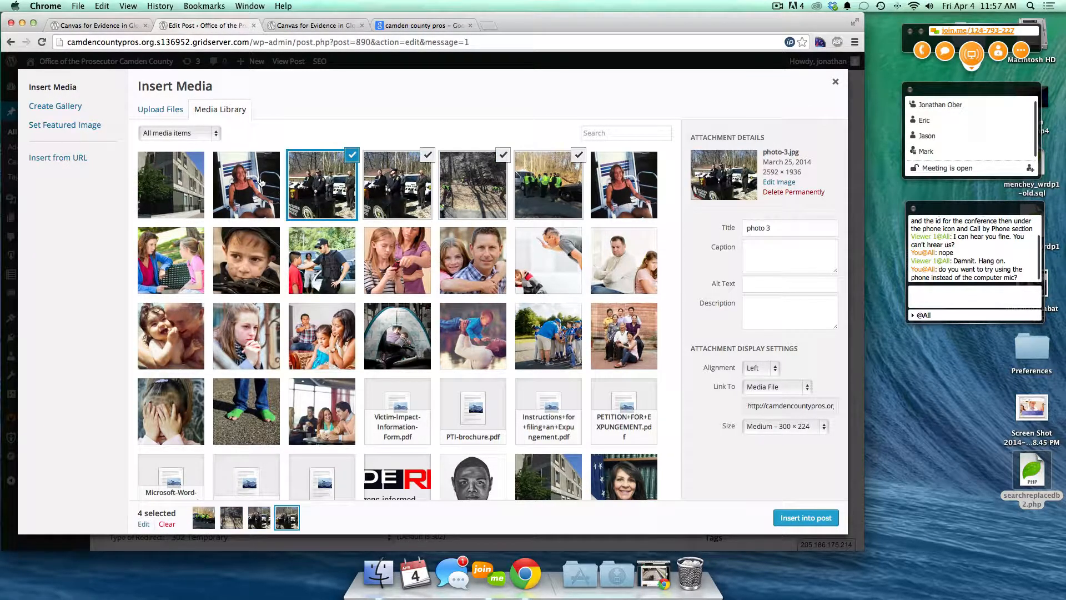
pyautogui.click(261, 183)
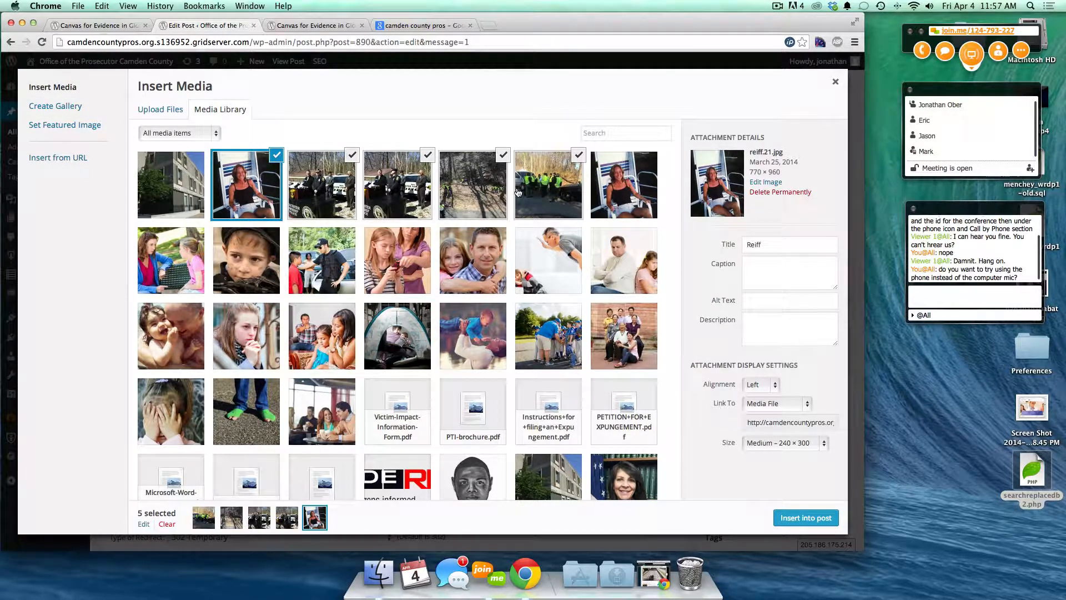
pyautogui.click(39, 106)
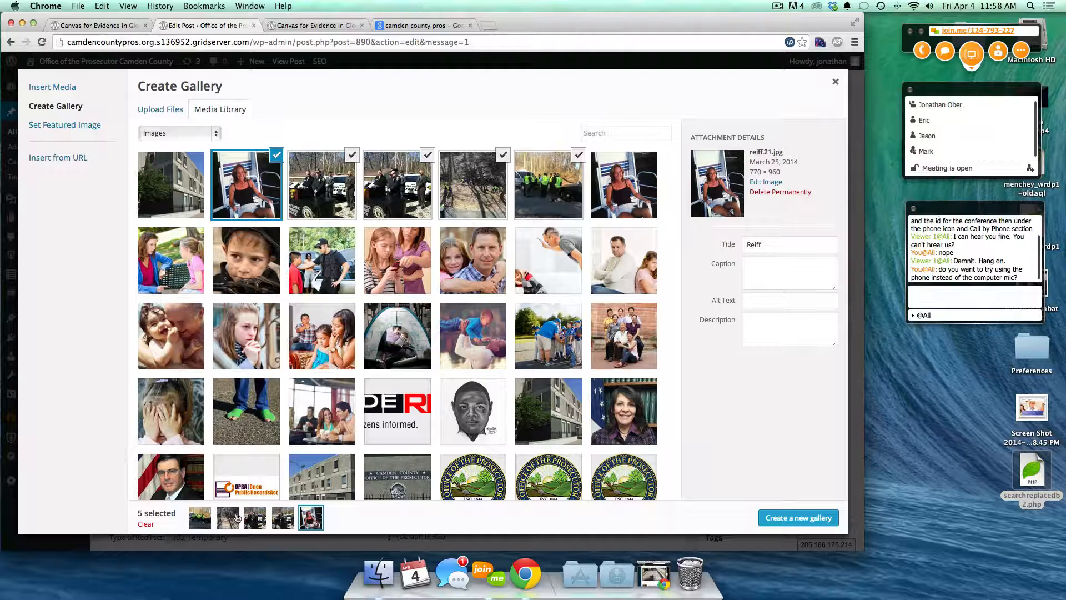
# - Reorder the gallery photos so the woman in the chair comes first and green jackets third
pyautogui.moveTo(204, 522); pyautogui.dragTo(289, 523)
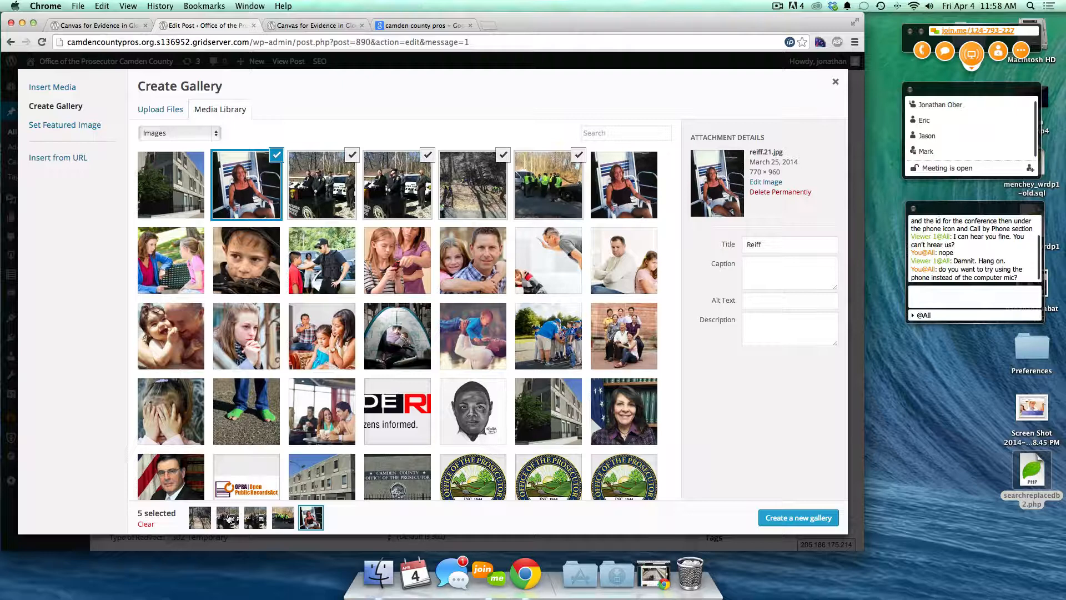
pyautogui.moveTo(310, 517); pyautogui.dragTo(195, 519)
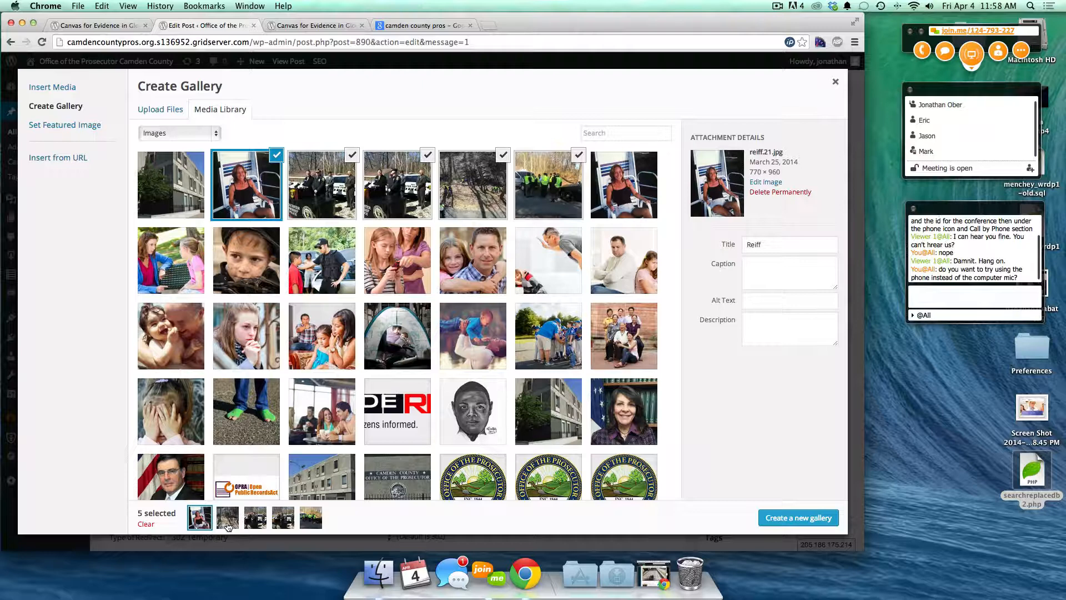
pyautogui.moveTo(255, 527)
pyautogui.mouseDown()
pyautogui.moveTo(214, 528)
pyautogui.moveTo(258, 524)
pyautogui.mouseUp()
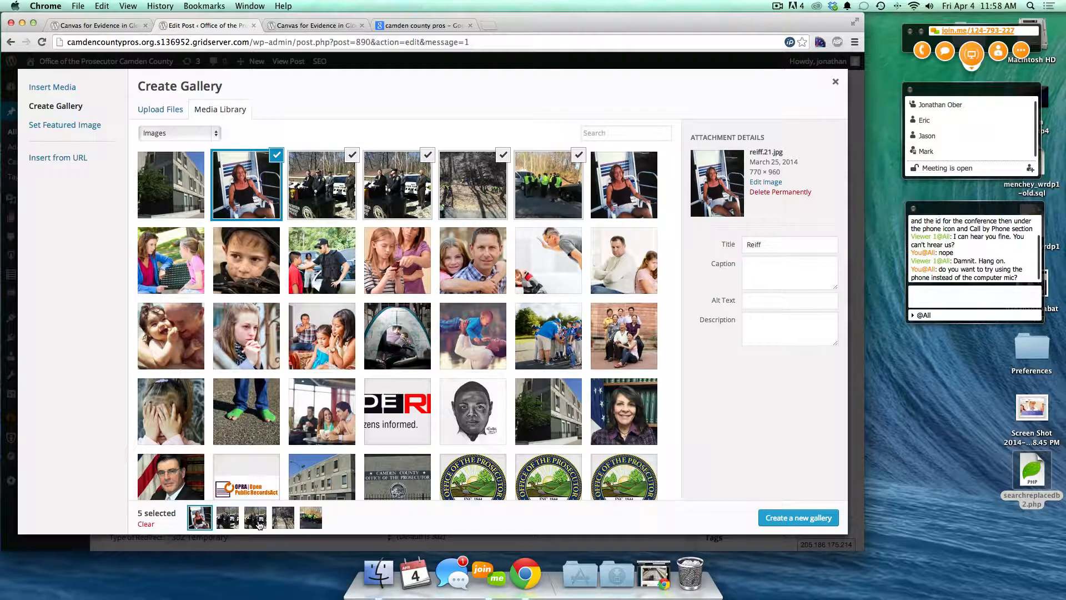
pyautogui.moveTo(315, 526); pyautogui.dragTo(284, 526)
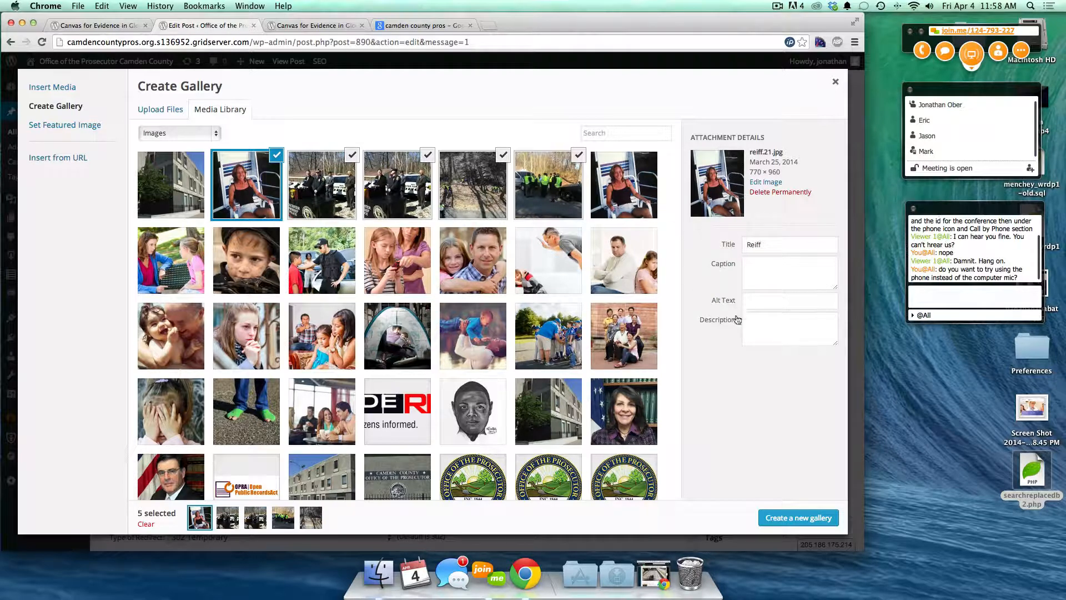
# - Review the captions of photo-2, photo-3, yellow-vests and woman-in-chair photos, then create the gallery
pyautogui.click(227, 517)
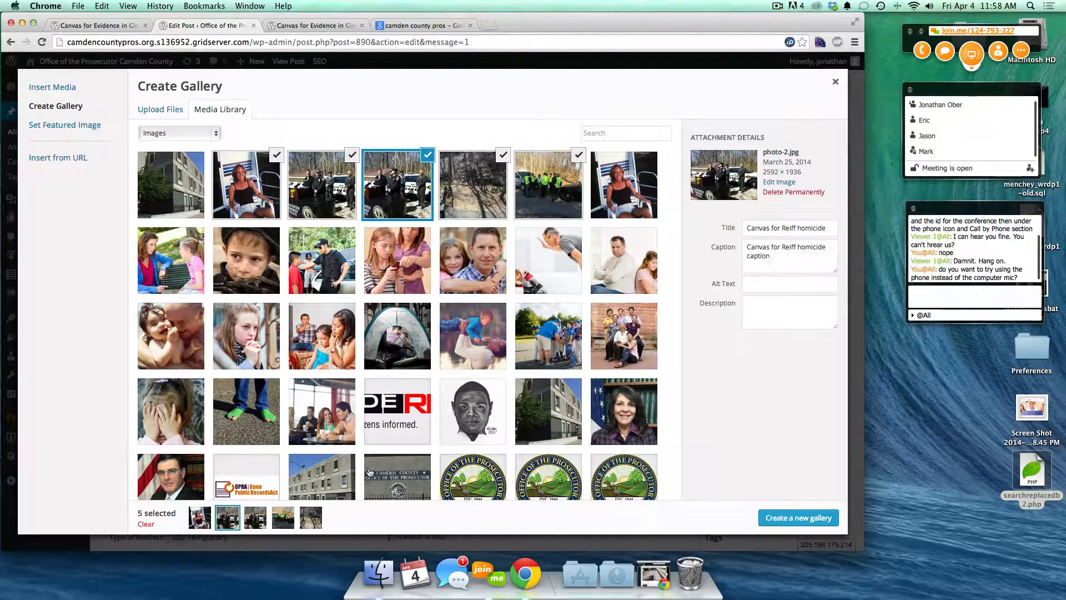
pyautogui.moveTo(784, 250); pyautogui.dragTo(740, 248)
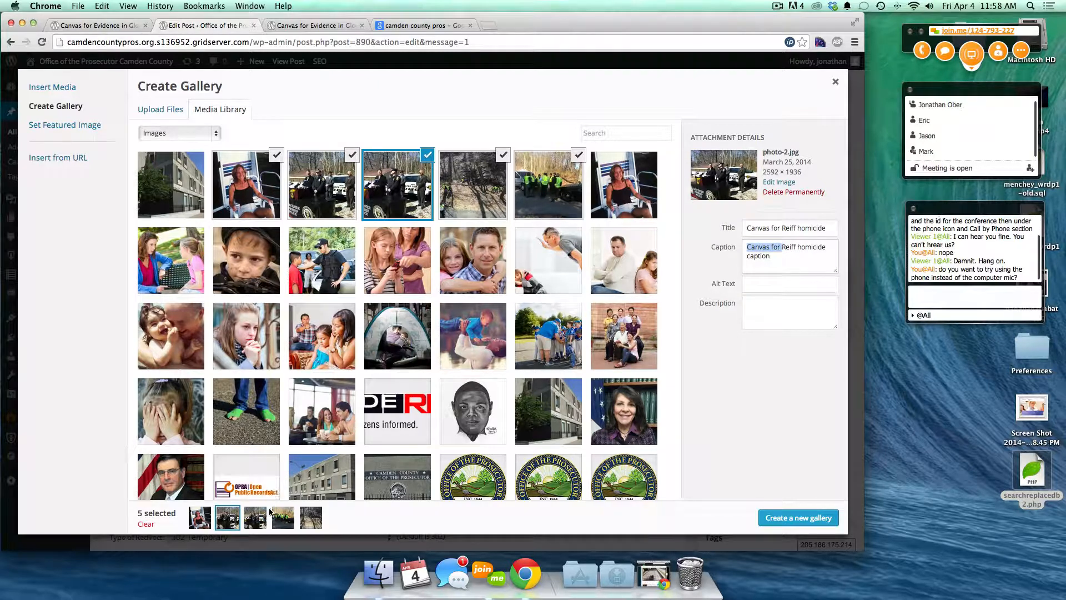
pyautogui.click(261, 520)
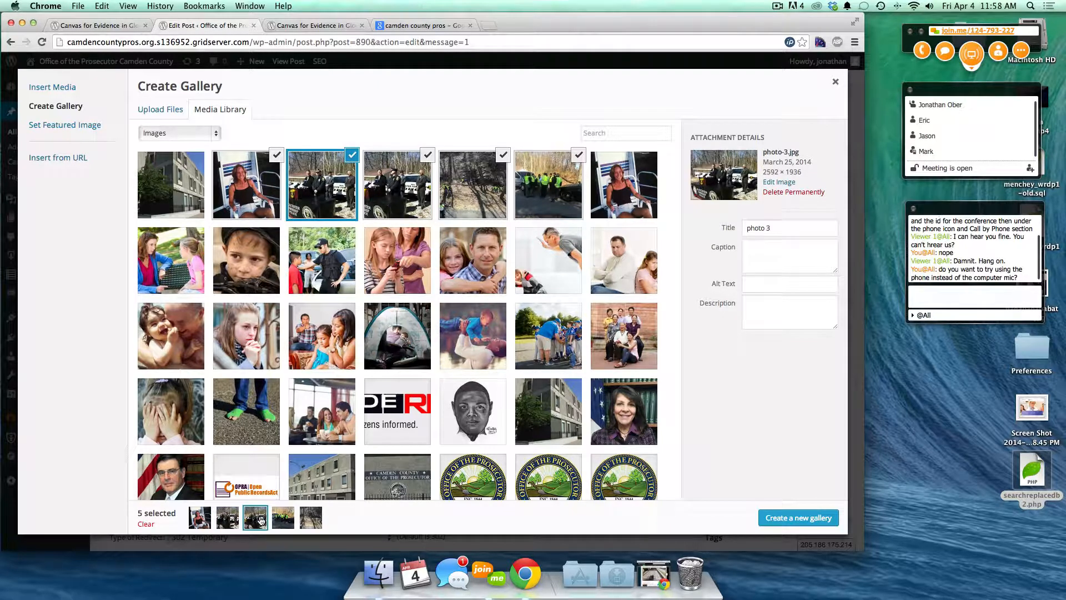
pyautogui.click(281, 520)
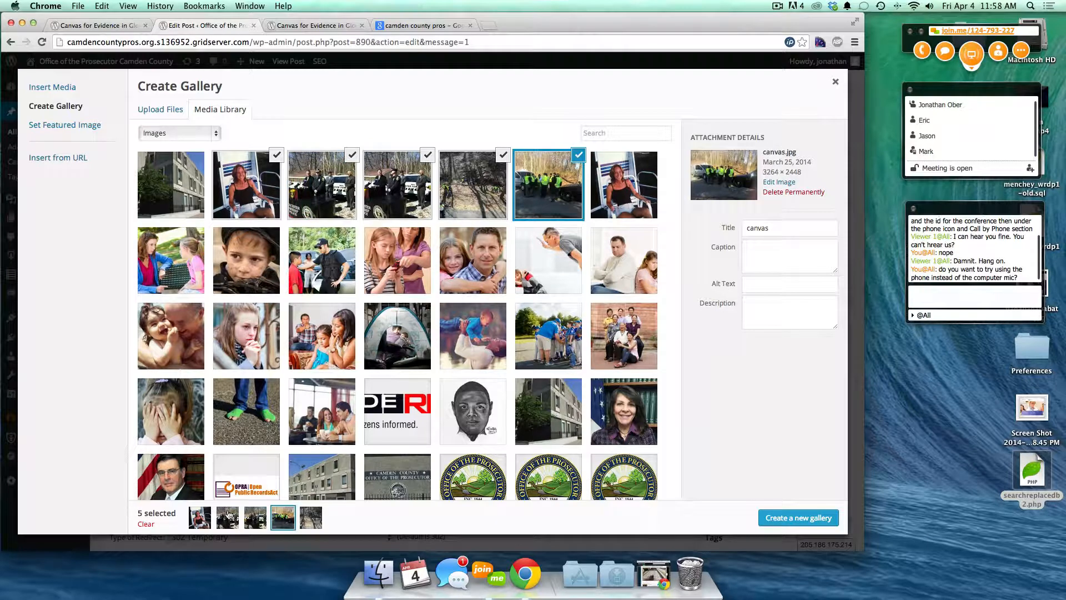
pyautogui.click(229, 517)
pyautogui.click(201, 522)
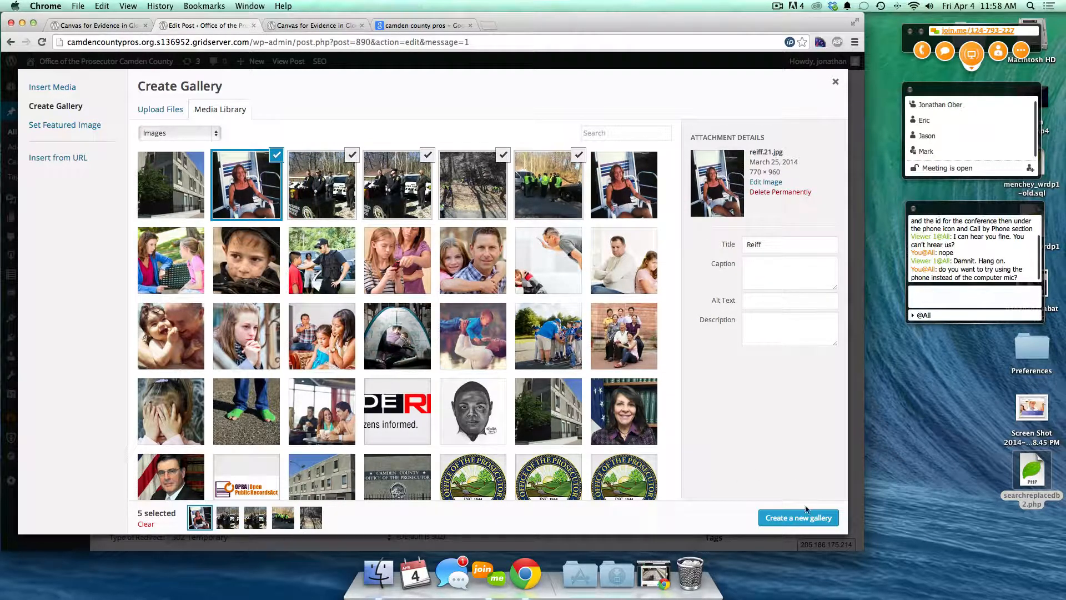
pyautogui.click(775, 519)
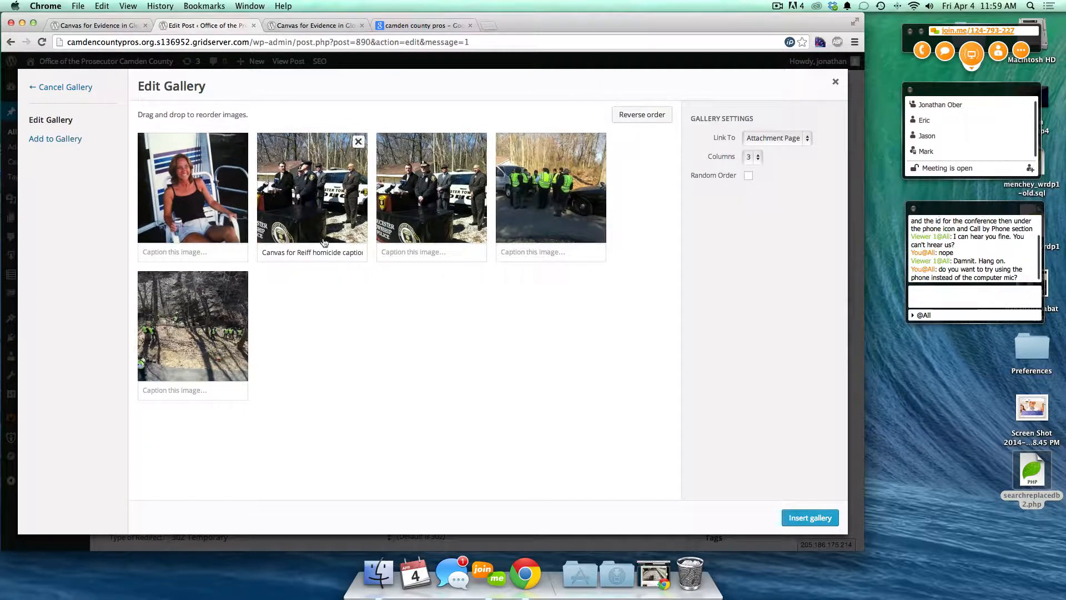
# - Caption the seated woman's photo 'Reiff photo from 2010', remove the captioned police photo, then view the published post
pyautogui.moveTo(342, 245); pyautogui.dragTo(309, 244)
pyautogui.click(165, 253)
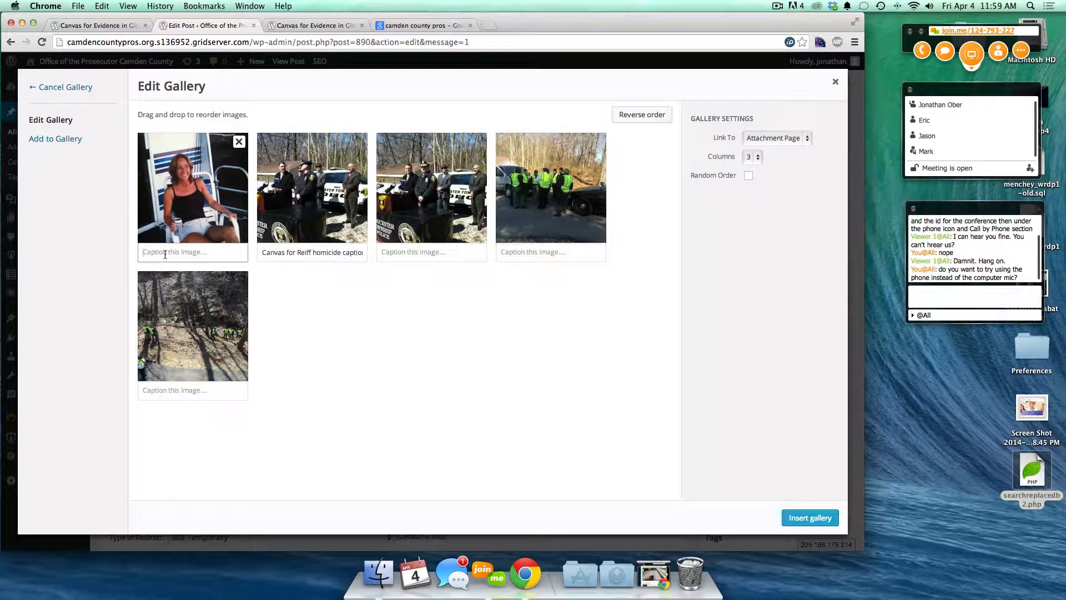
pyautogui.write('Reiff photo from 2010')
pyautogui.click(358, 142)
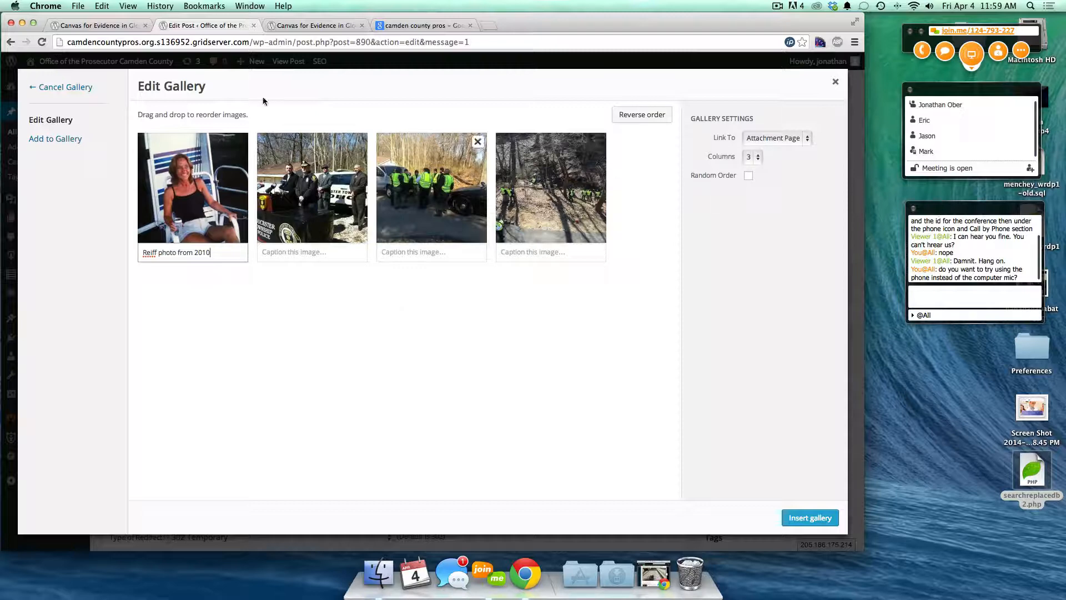
pyautogui.click(95, 29)
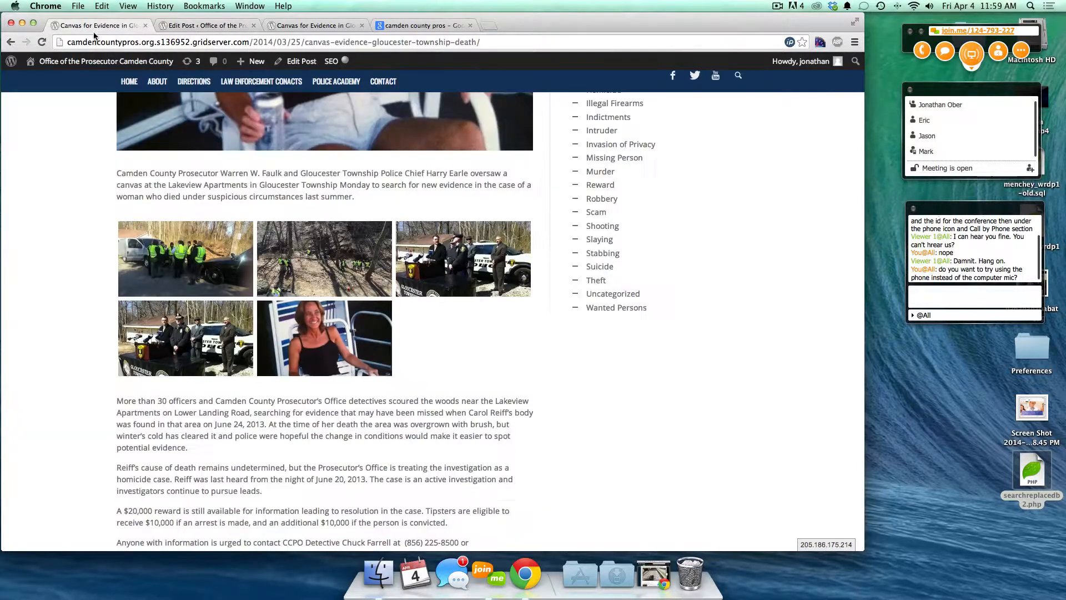
# - Browse the live post's existing gallery in the lightbox, then return to the editor's gallery dialog
pyautogui.click(182, 273)
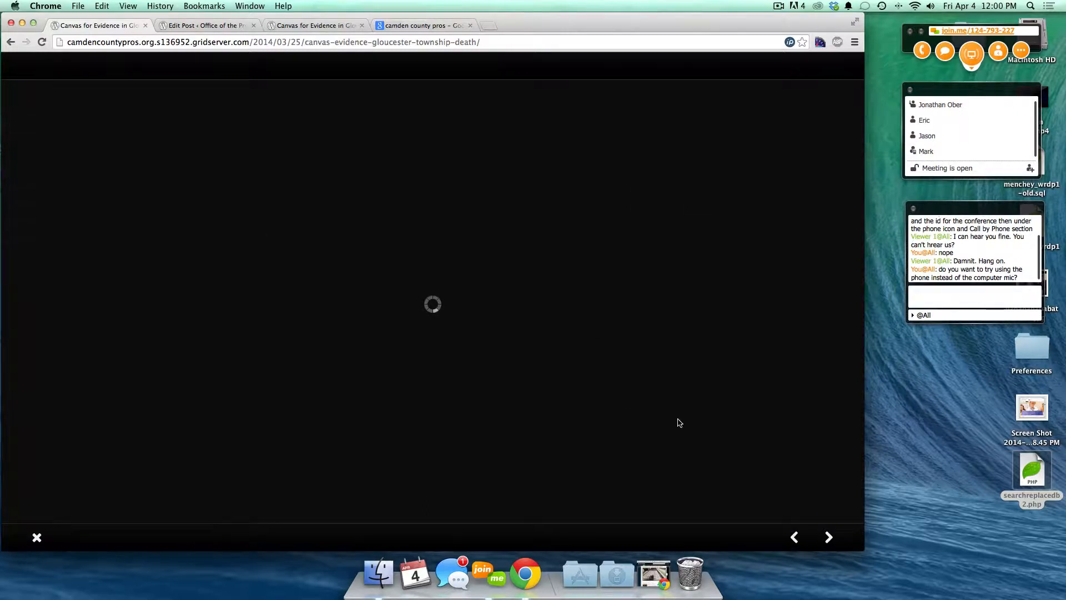
pyautogui.click(828, 537)
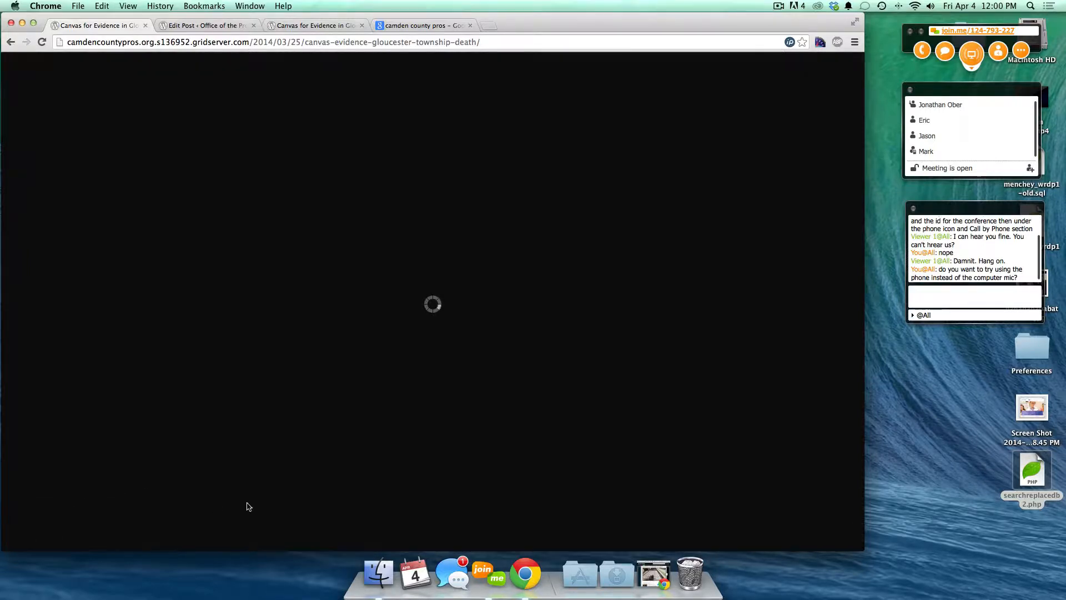
pyautogui.click(285, 492)
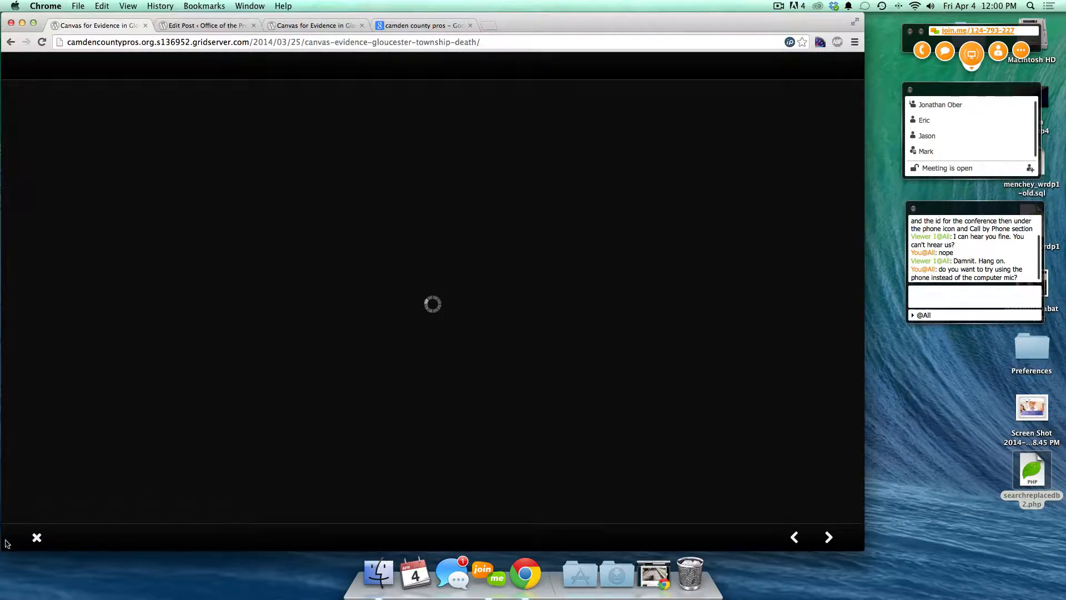
pyautogui.click(36, 539)
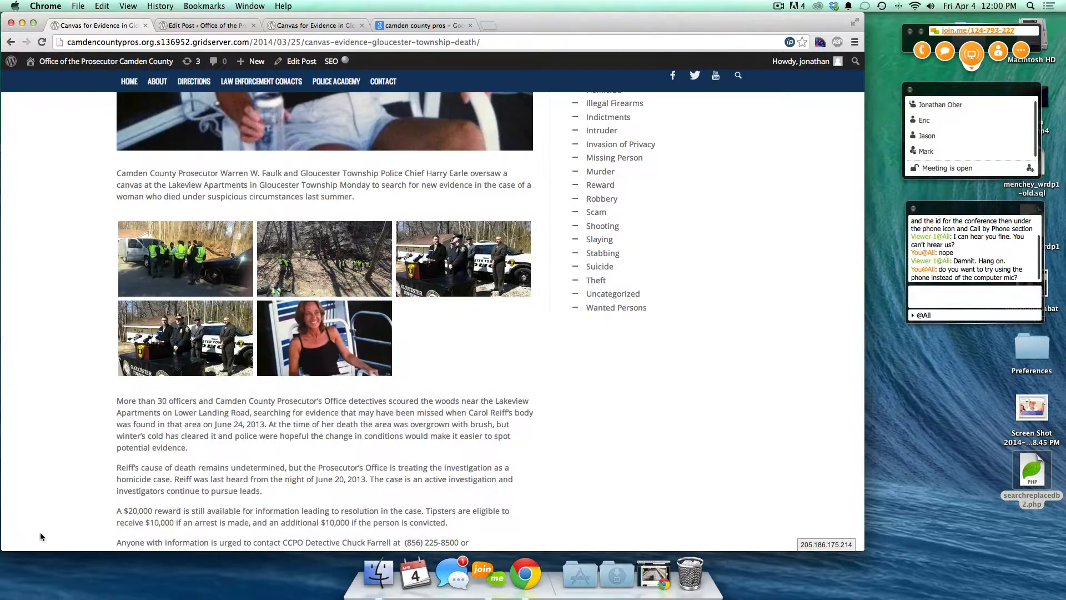
pyautogui.click(291, 25)
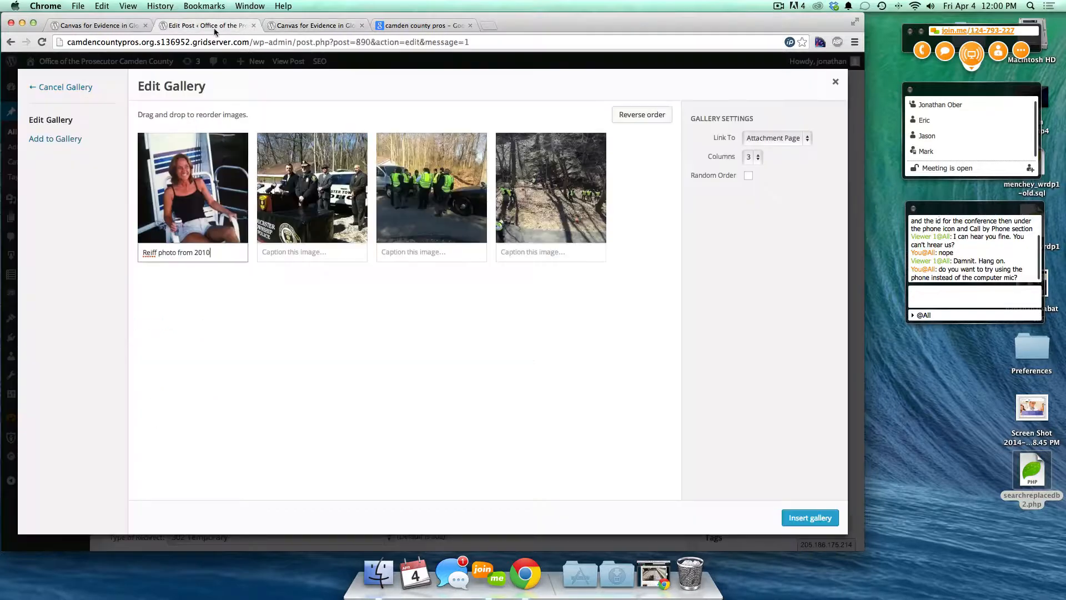
pyautogui.click(203, 26)
# - Set the gallery to 4 columns linking to Media File, with Random Order left off
pyautogui.click(755, 157)
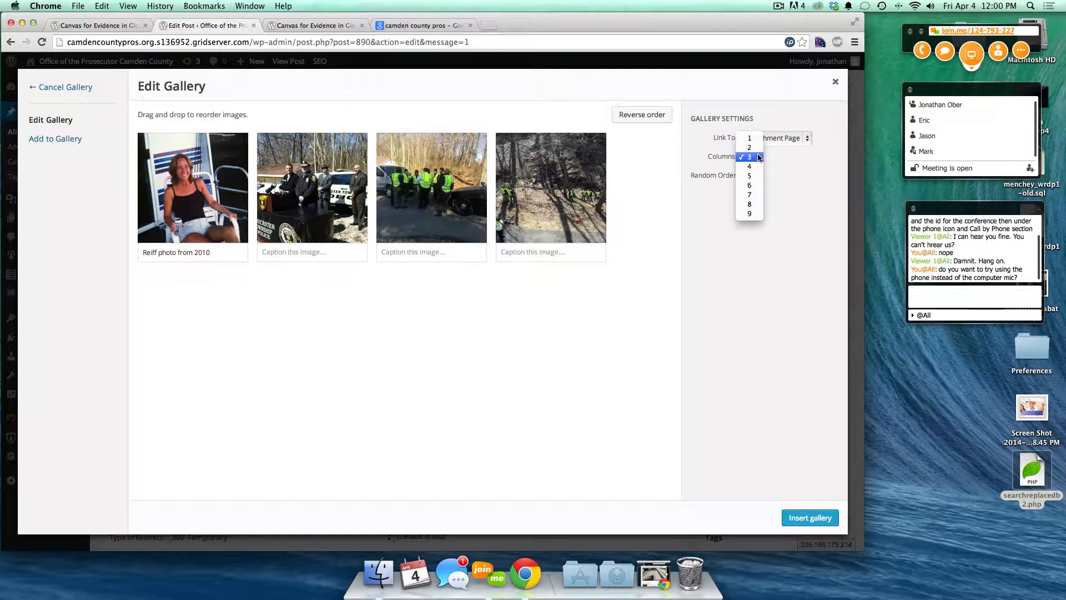
pyautogui.click(754, 141)
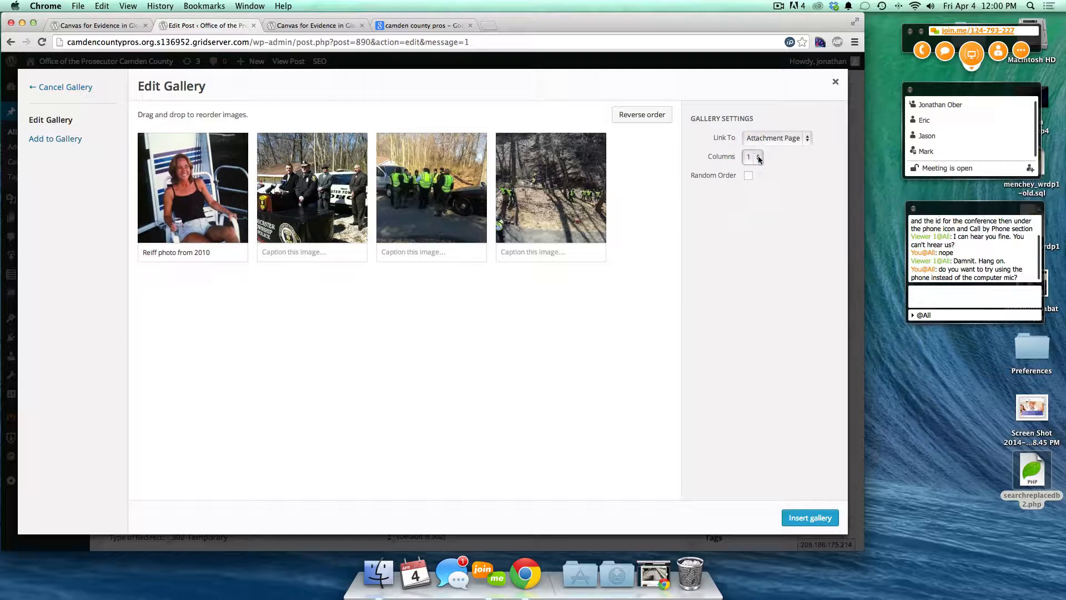
pyautogui.click(757, 157)
pyautogui.click(757, 162)
pyautogui.click(756, 160)
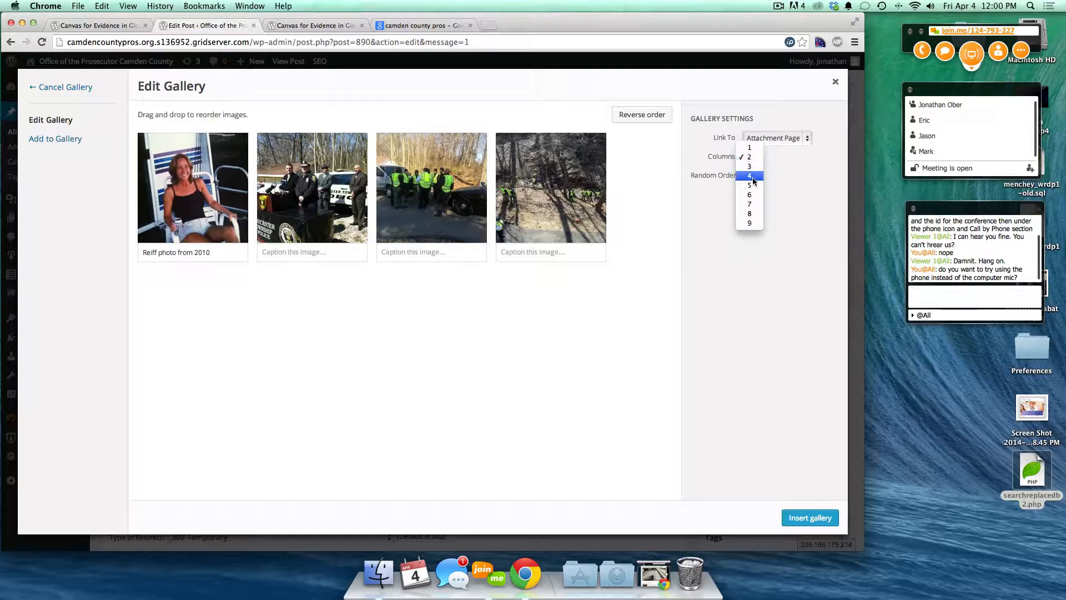
pyautogui.click(752, 180)
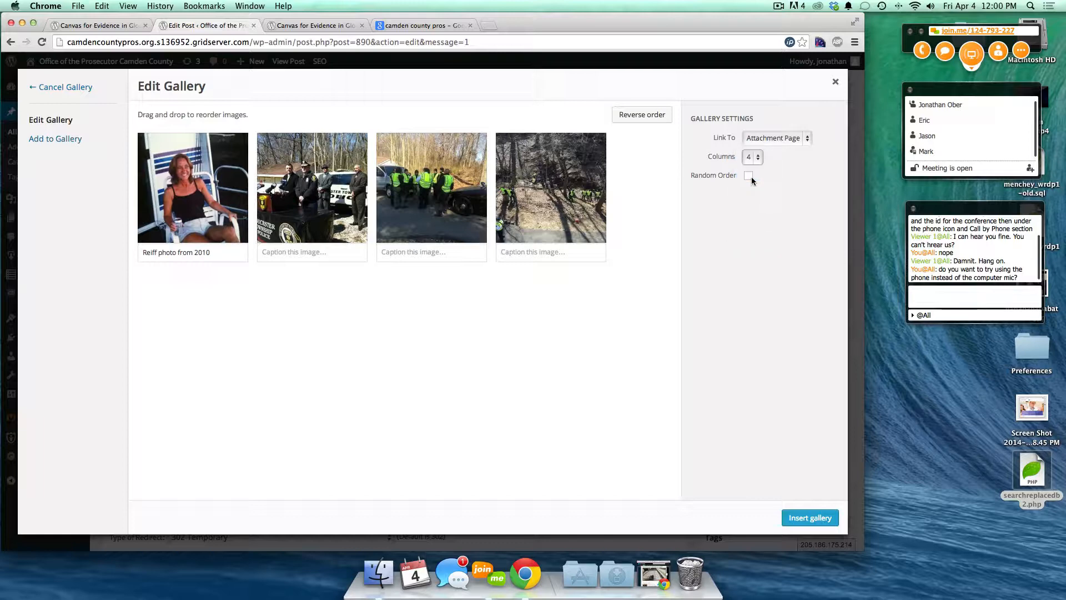
pyautogui.click(777, 136)
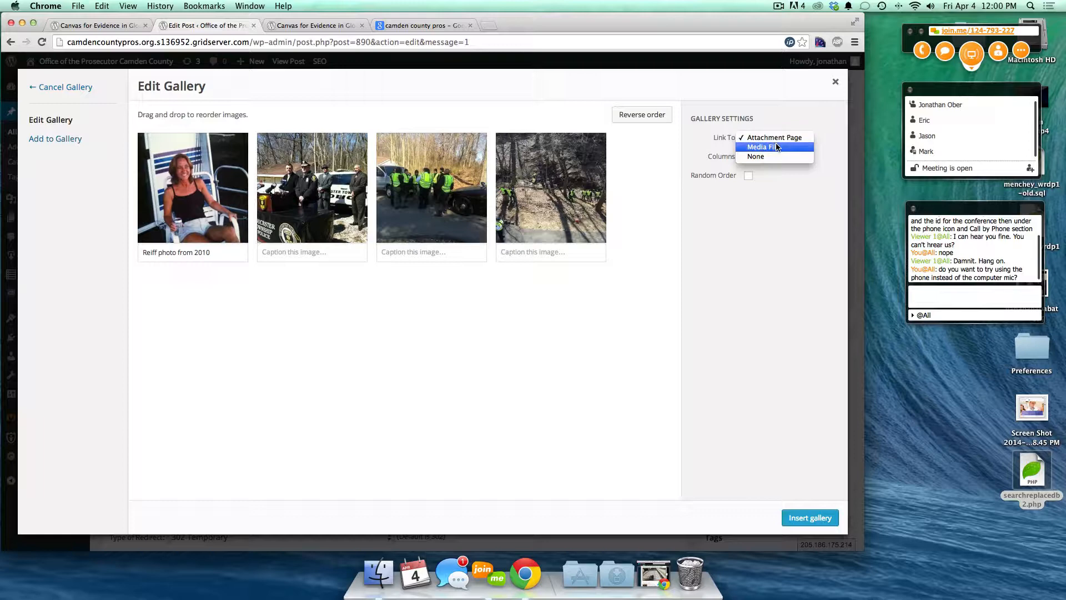
pyautogui.click(768, 146)
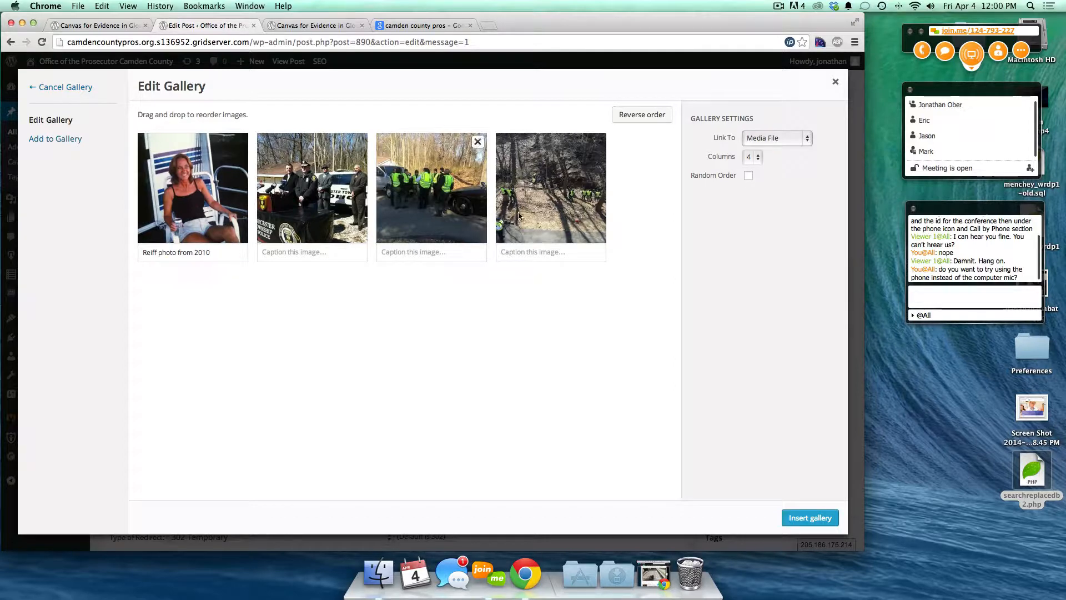
pyautogui.click(750, 176)
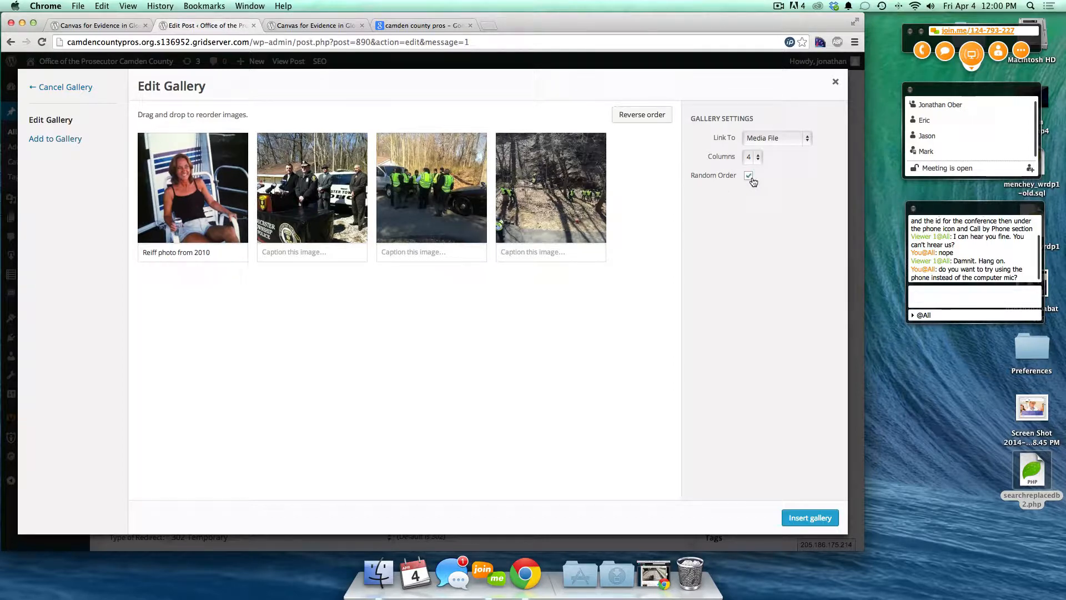
pyautogui.click(749, 177)
# - Insert the four-photo gallery into the post and check it in Edit Gallery
pyautogui.click(809, 518)
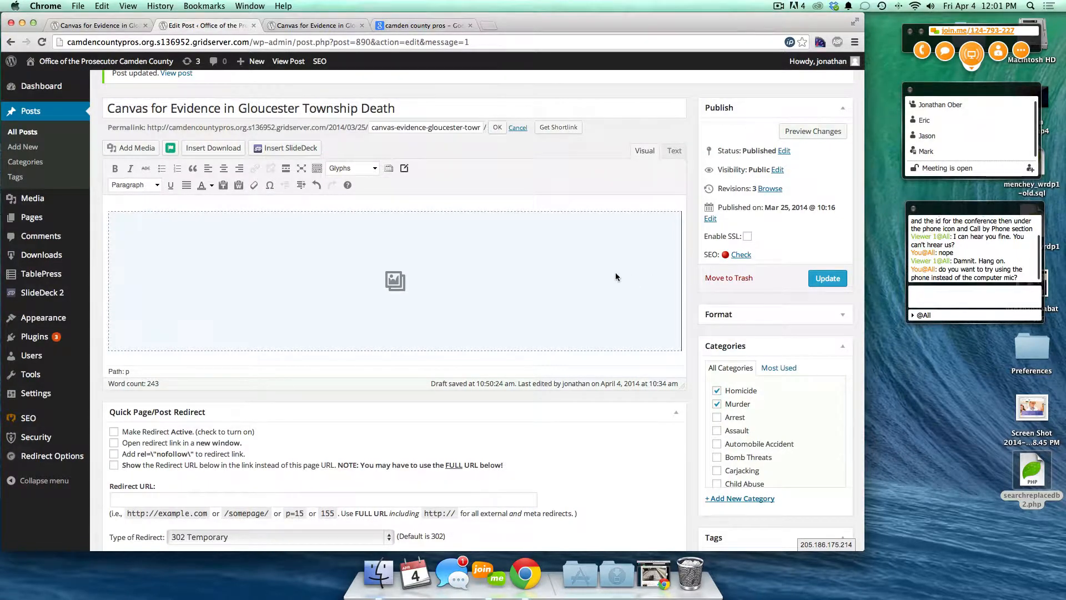
pyautogui.scroll(-1, 606, 272)
pyautogui.scroll(2, 607, 275)
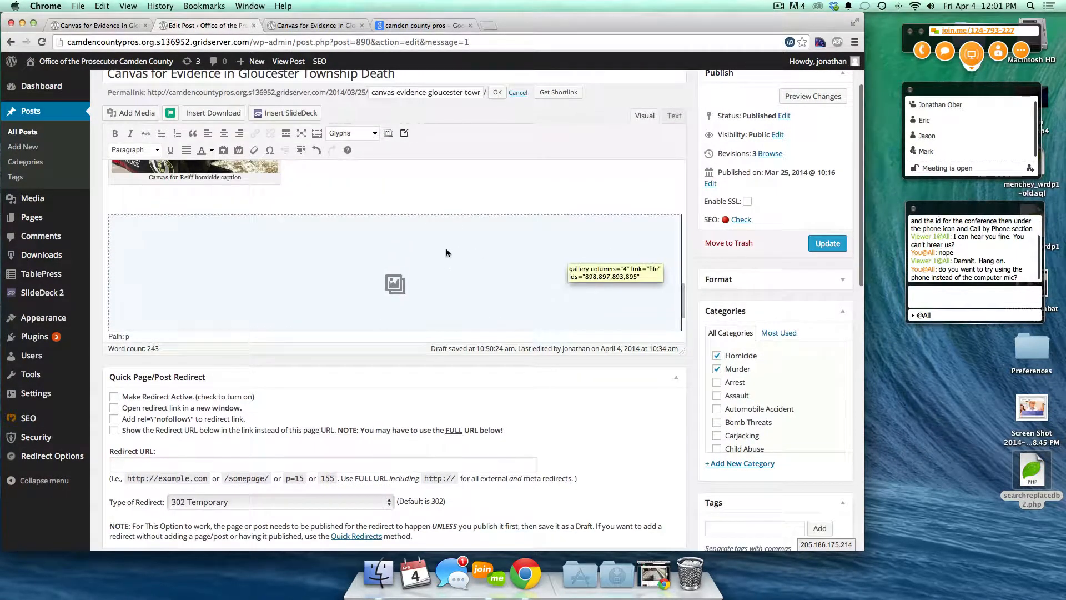
pyautogui.click(463, 265)
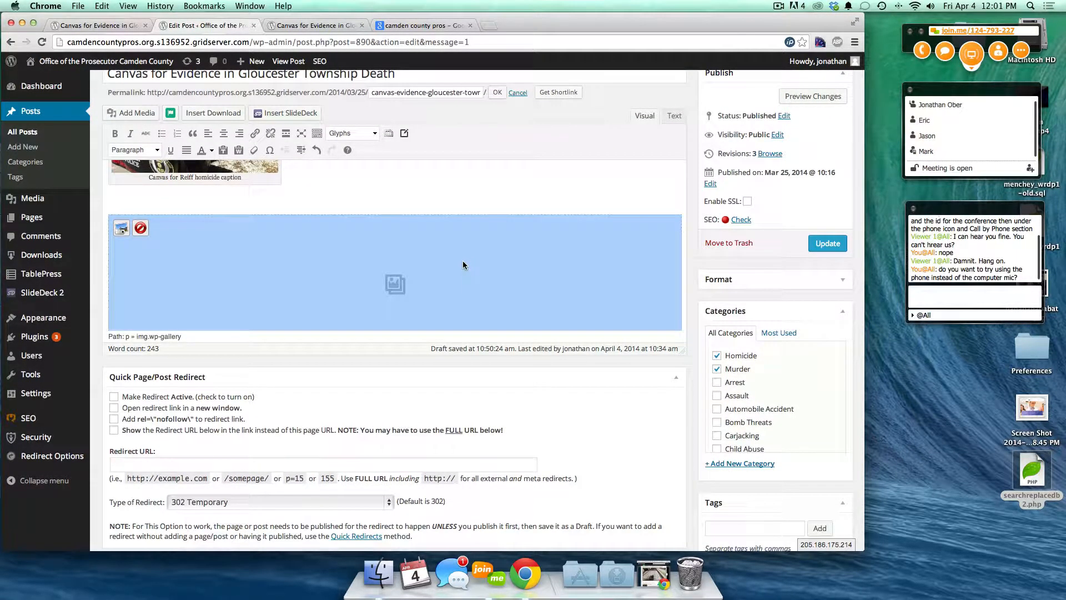
pyautogui.click(121, 228)
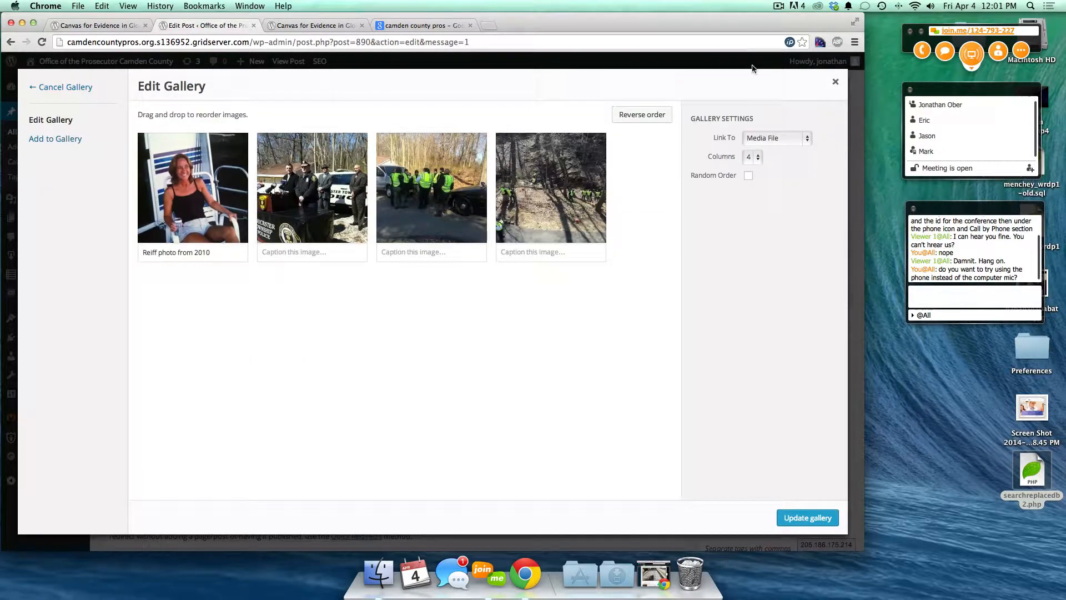
pyautogui.click(835, 82)
# - Recheck the gallery editor without changes, then preview the updated post
pyautogui.click(261, 276)
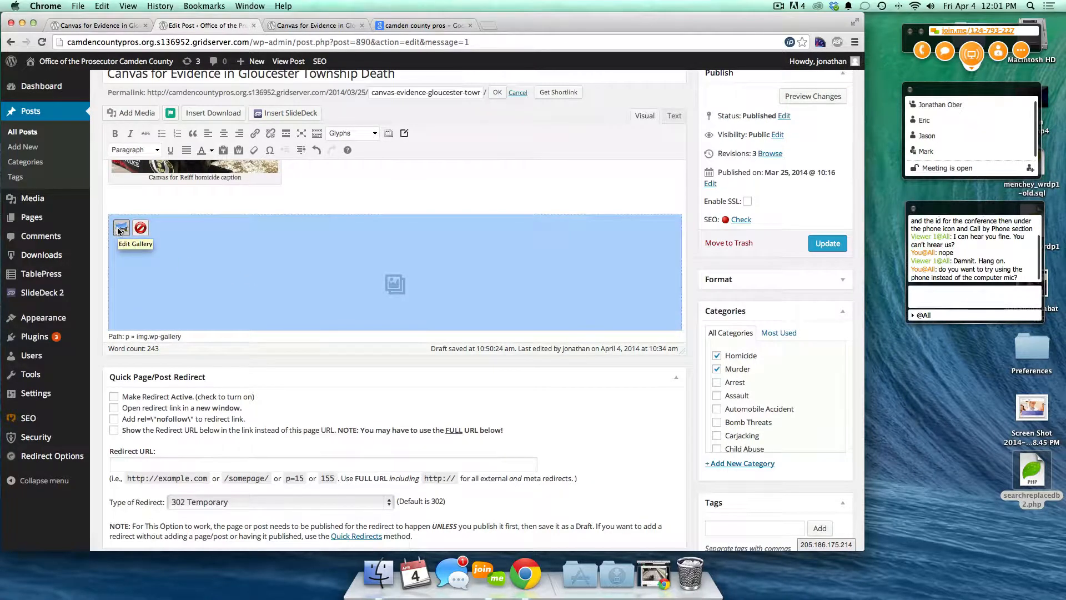
pyautogui.click(121, 227)
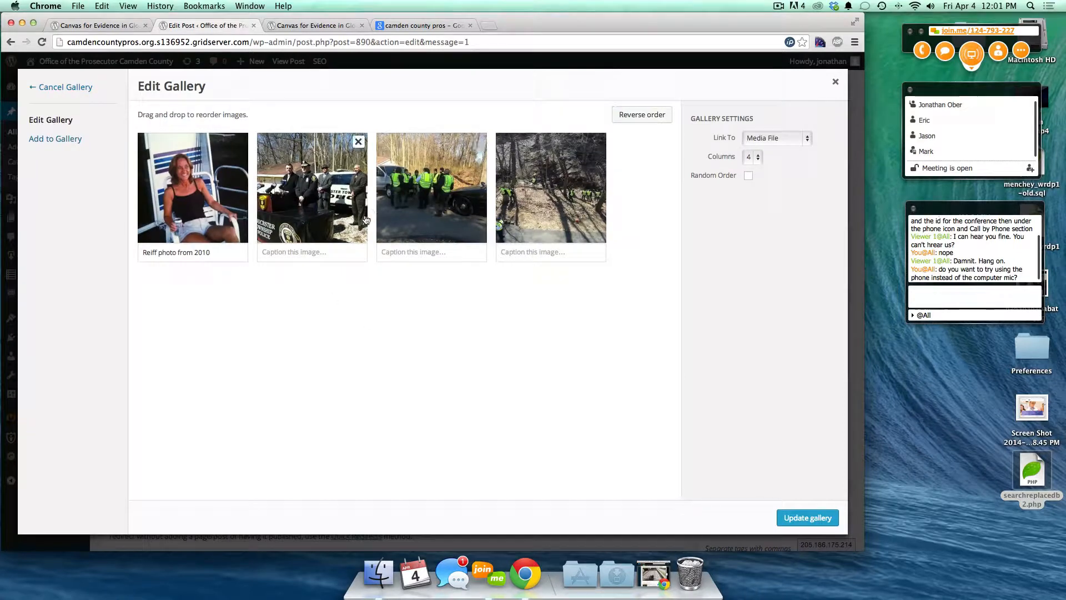
pyautogui.click(836, 83)
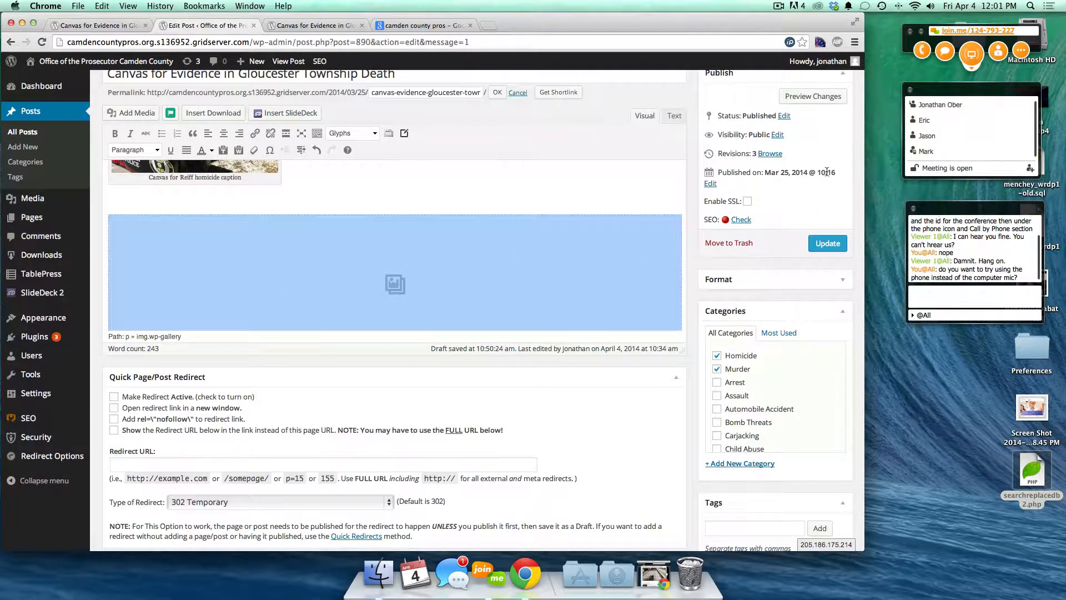
pyautogui.click(803, 98)
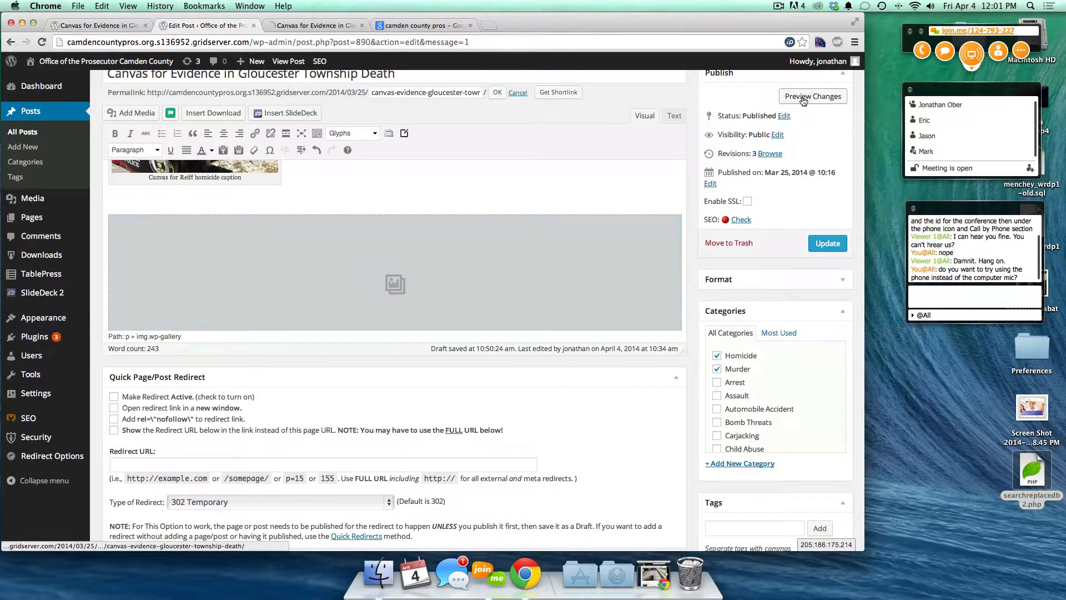
pyautogui.click(285, 25)
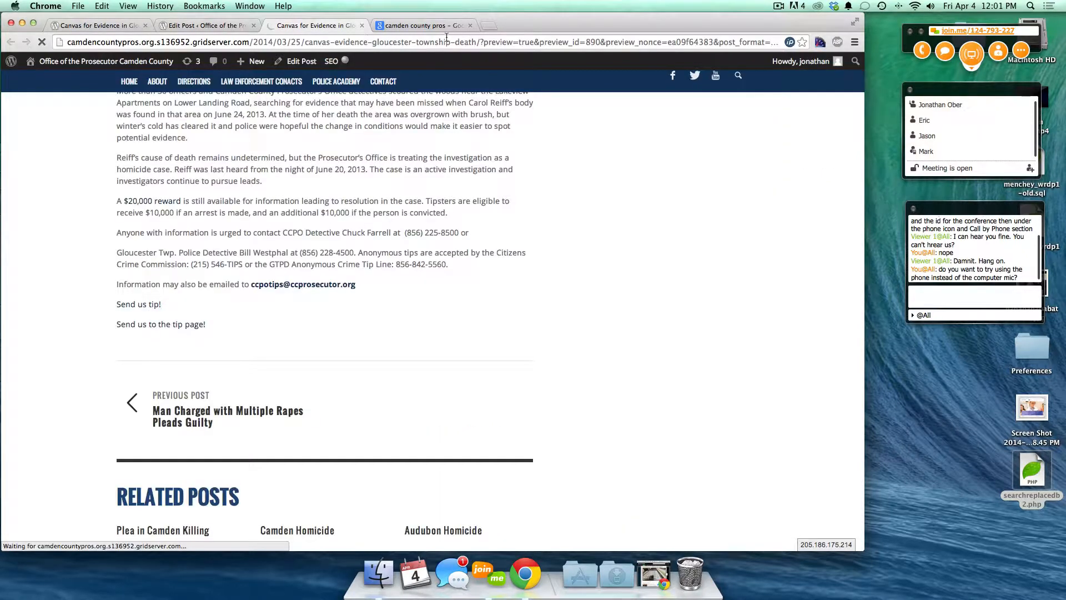
# - Close the search tab and scroll through the preview's captioned photo and four-photo gallery
pyautogui.click(470, 26)
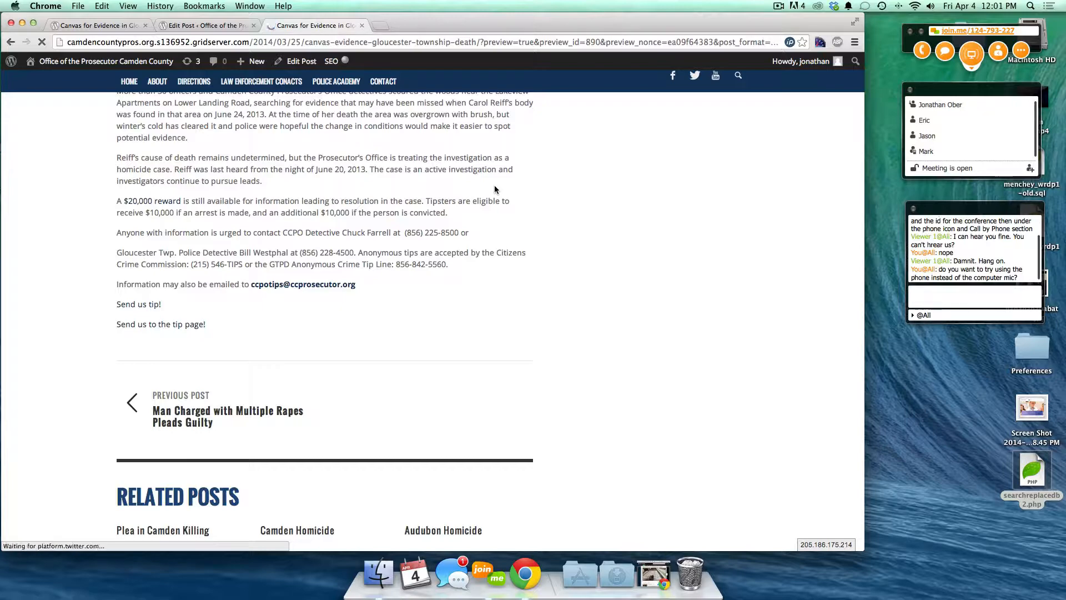
pyautogui.scroll(-15, 426, 386)
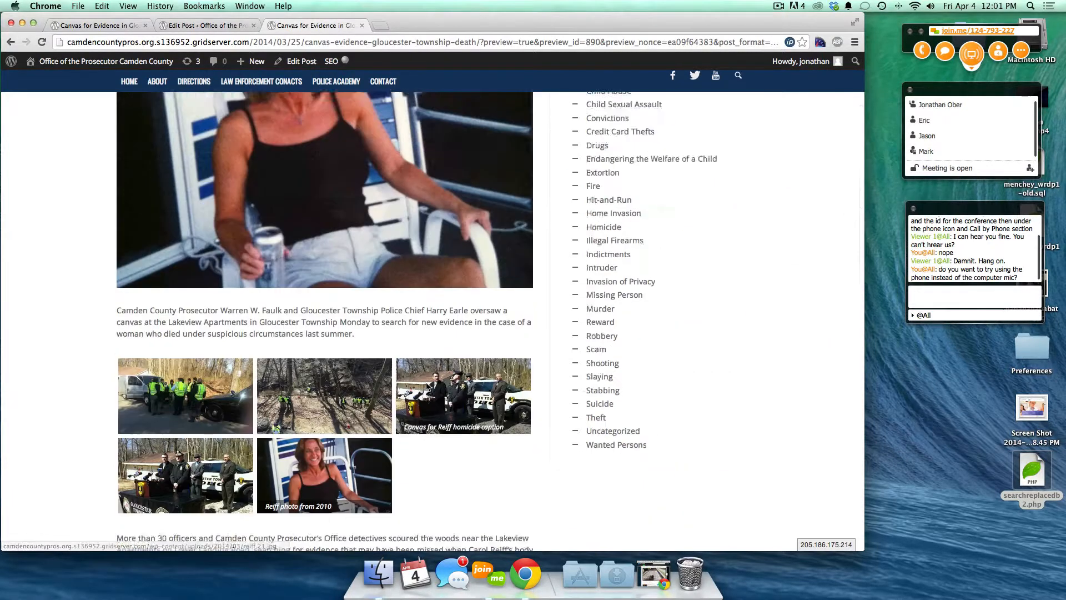
pyautogui.scroll(-2, 580, 306)
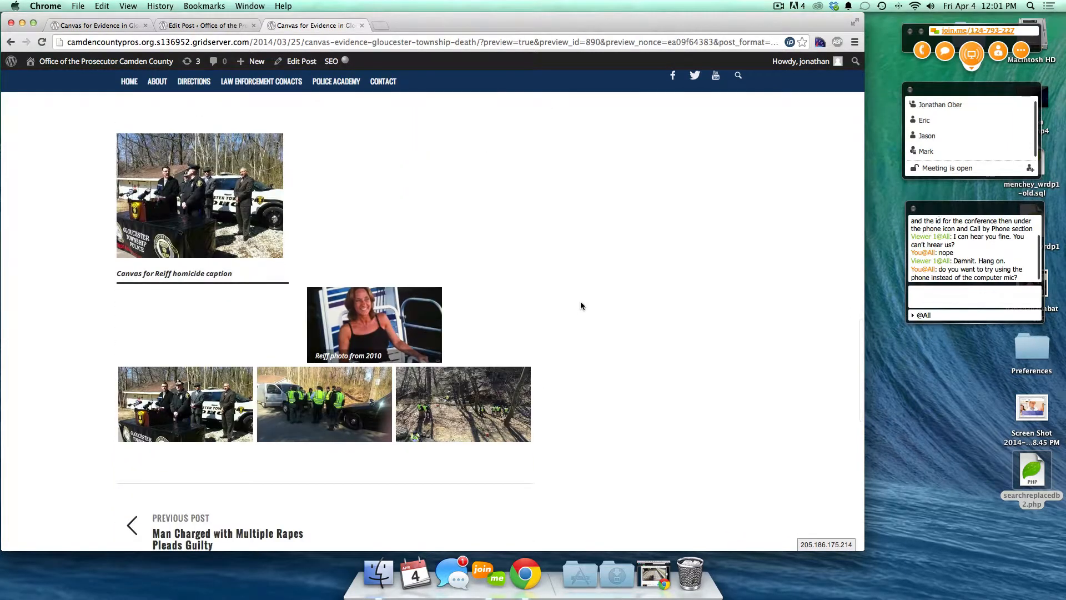
pyautogui.scroll(3, 581, 306)
pyautogui.scroll(-2, 580, 306)
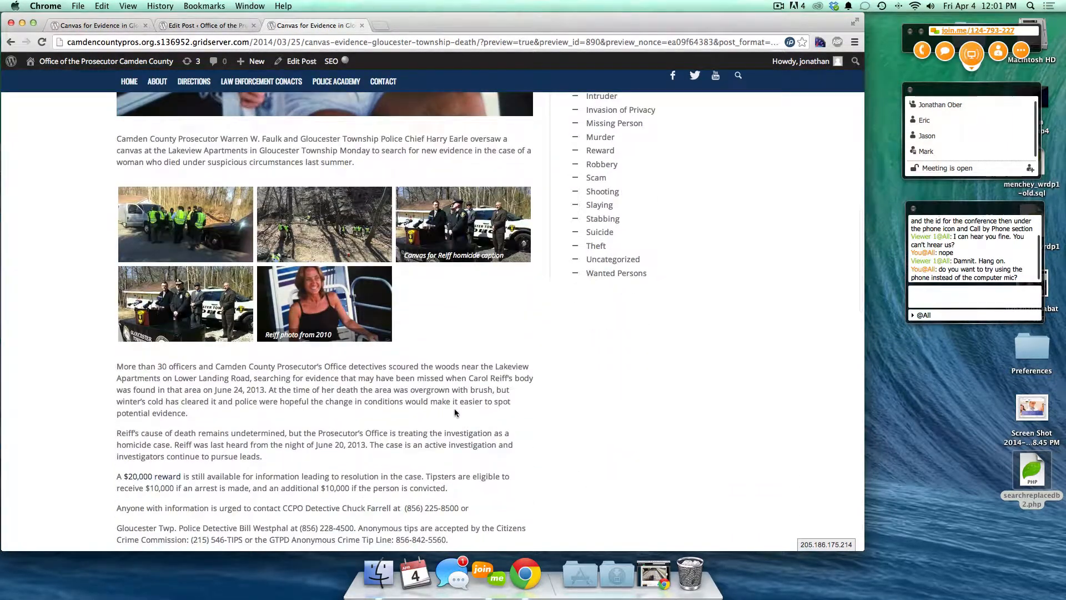
pyautogui.scroll(-5, 454, 412)
pyautogui.scroll(-10, 454, 412)
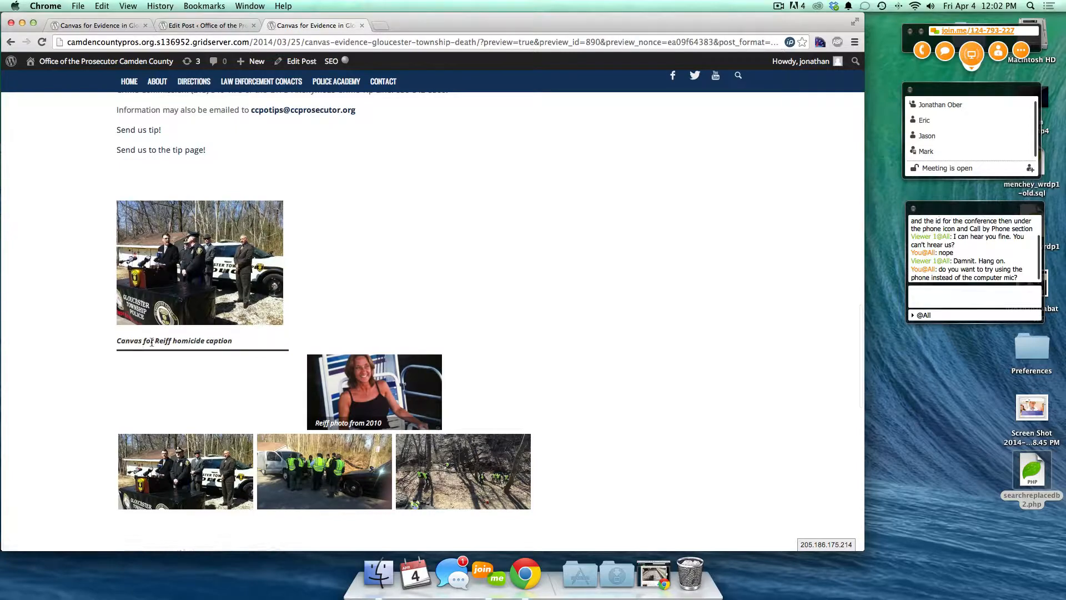
pyautogui.scroll(20, 246, 346)
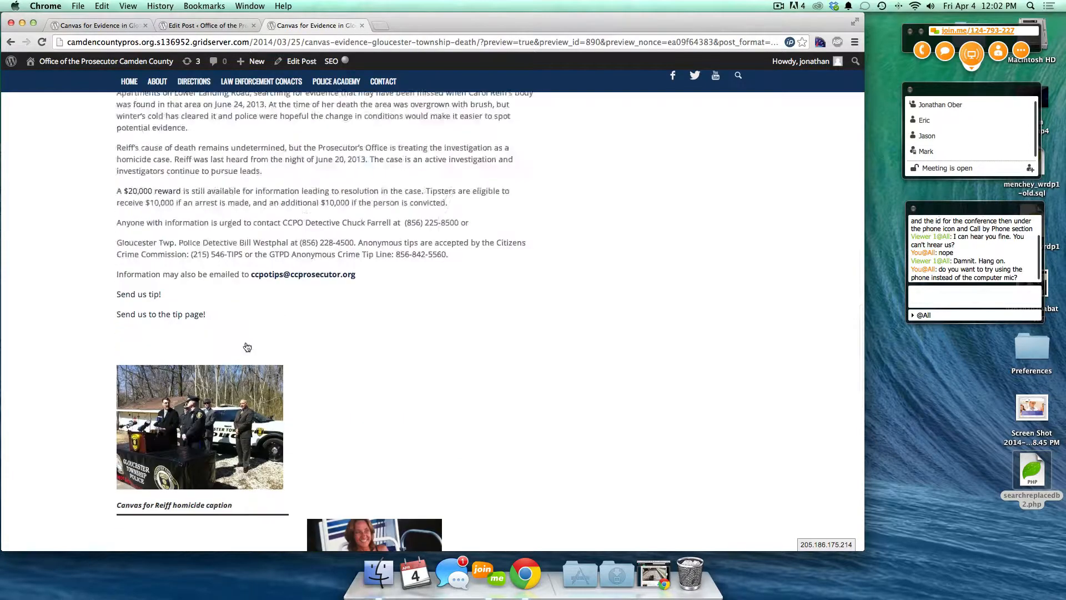
pyautogui.scroll(-15, 246, 347)
pyautogui.scroll(-10, 247, 347)
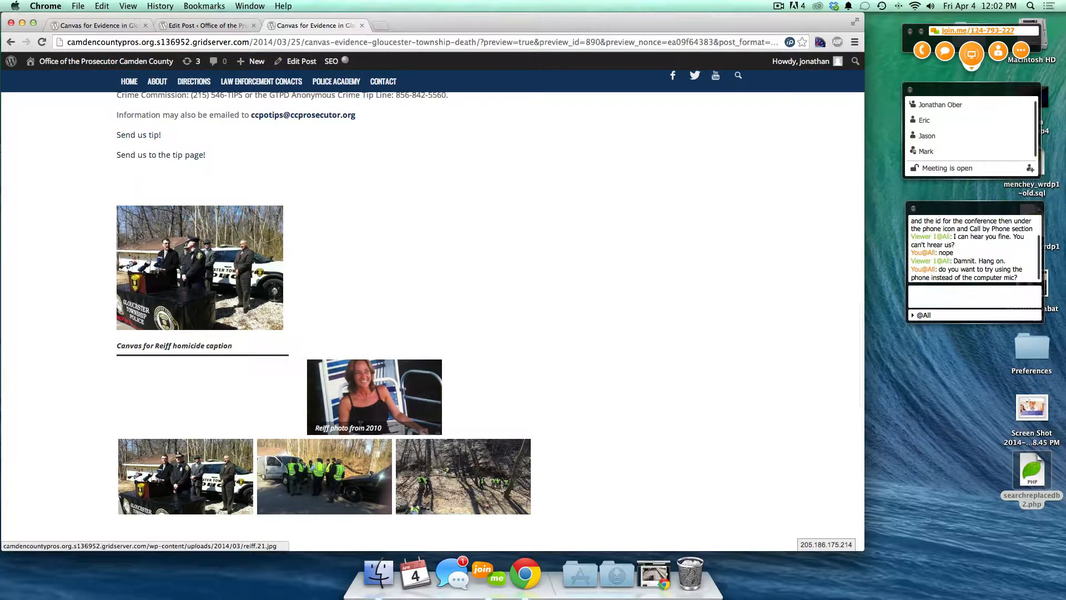
# - Open the post's four-photo gallery in Edit Gallery
pyautogui.click(178, 24)
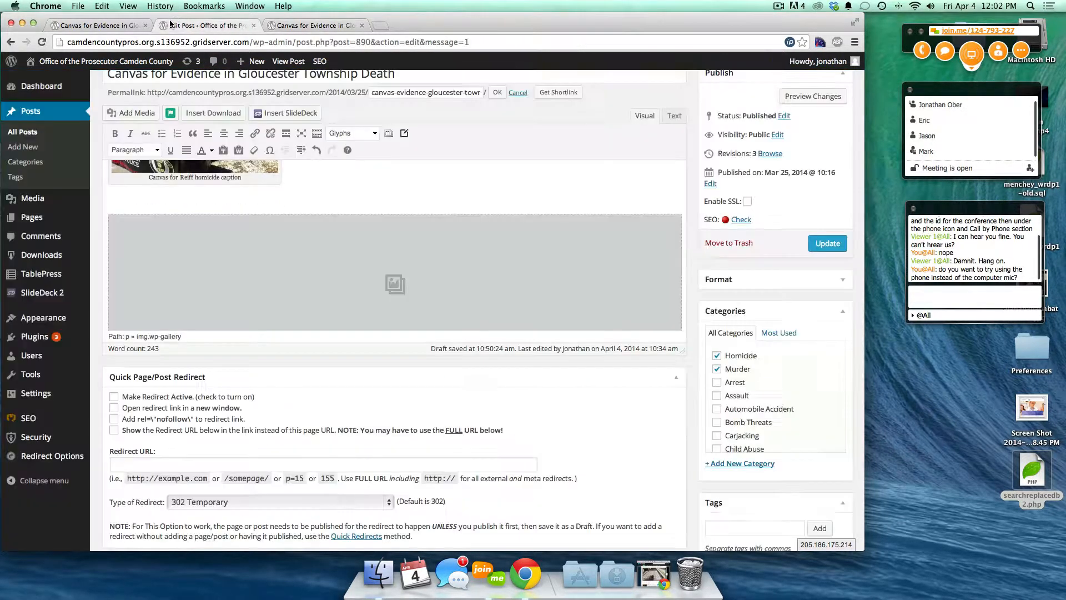
pyautogui.click(254, 258)
pyautogui.click(121, 229)
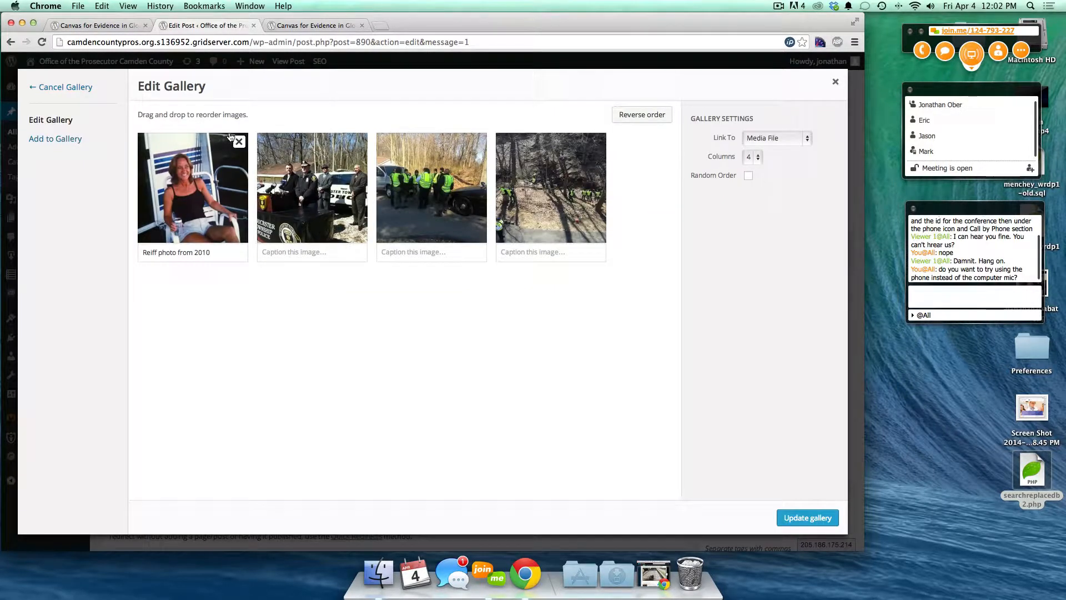
# - Caption the podium press-conference photo 'Caption', update the gallery and preview the changes
pyautogui.click(305, 23)
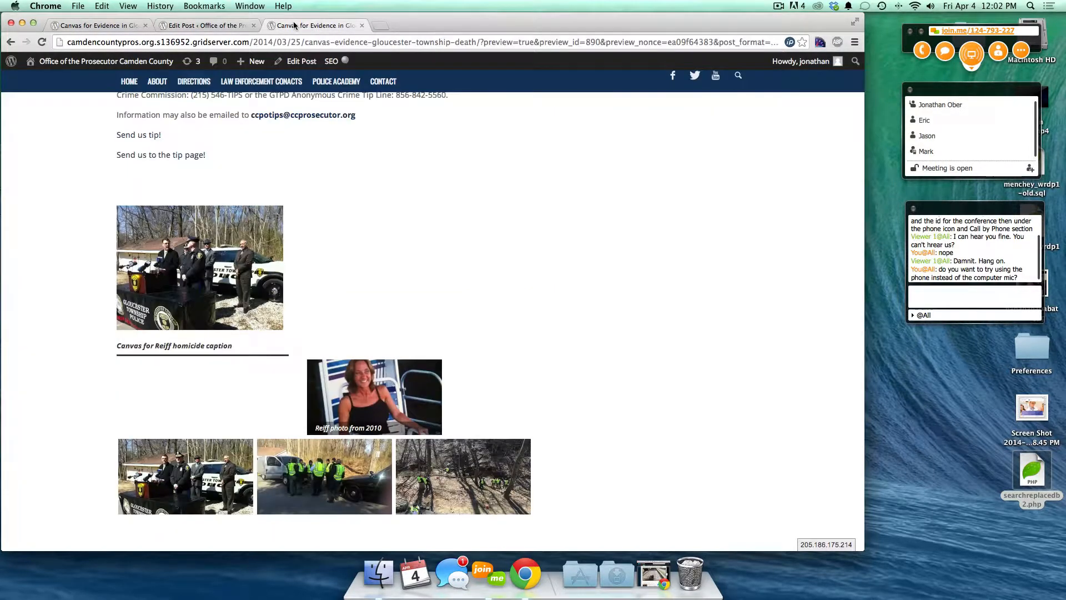
pyautogui.click(195, 25)
pyautogui.click(426, 242)
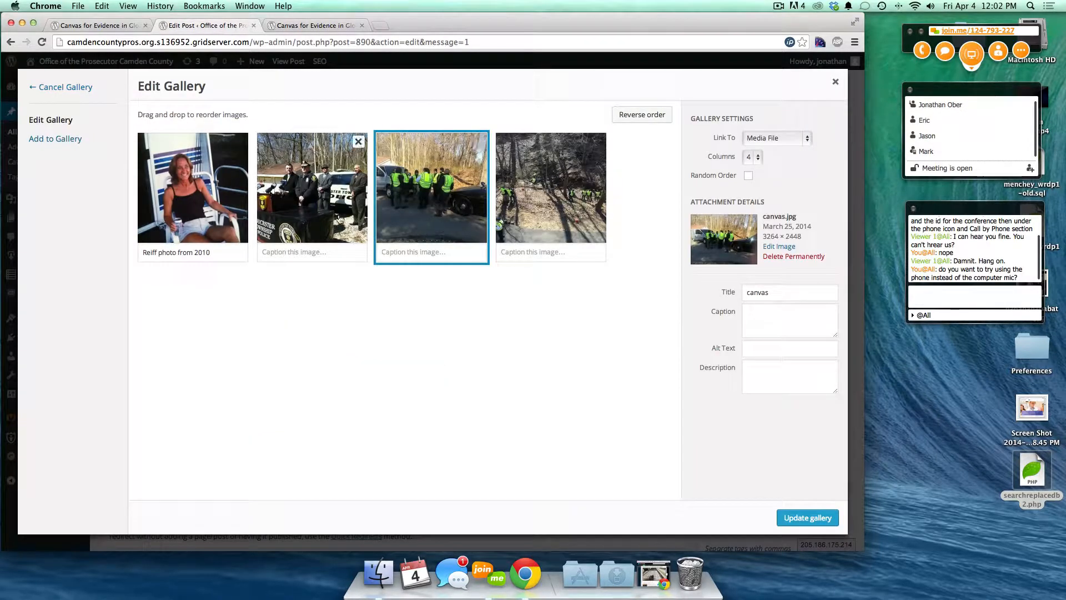
pyautogui.click(340, 218)
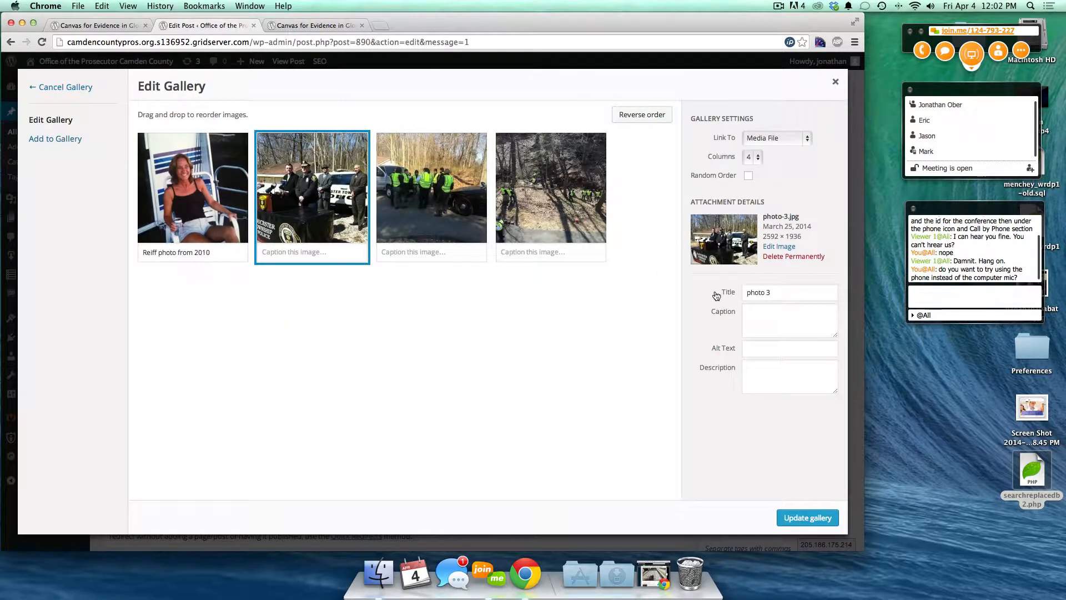
pyautogui.click(275, 252)
pyautogui.write('C')
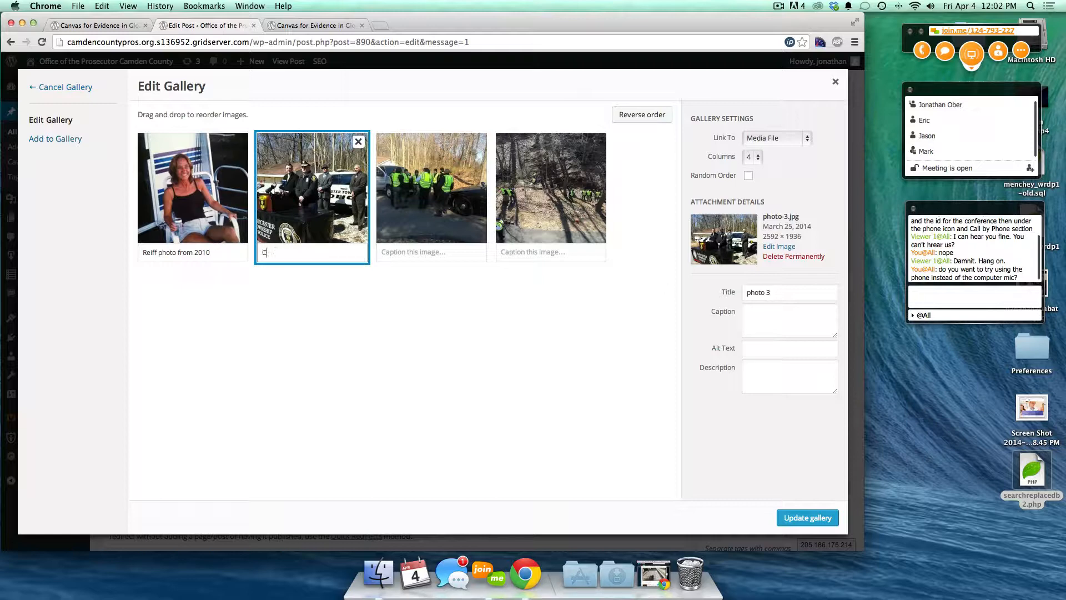
pyautogui.write('aption')
pyautogui.click(800, 518)
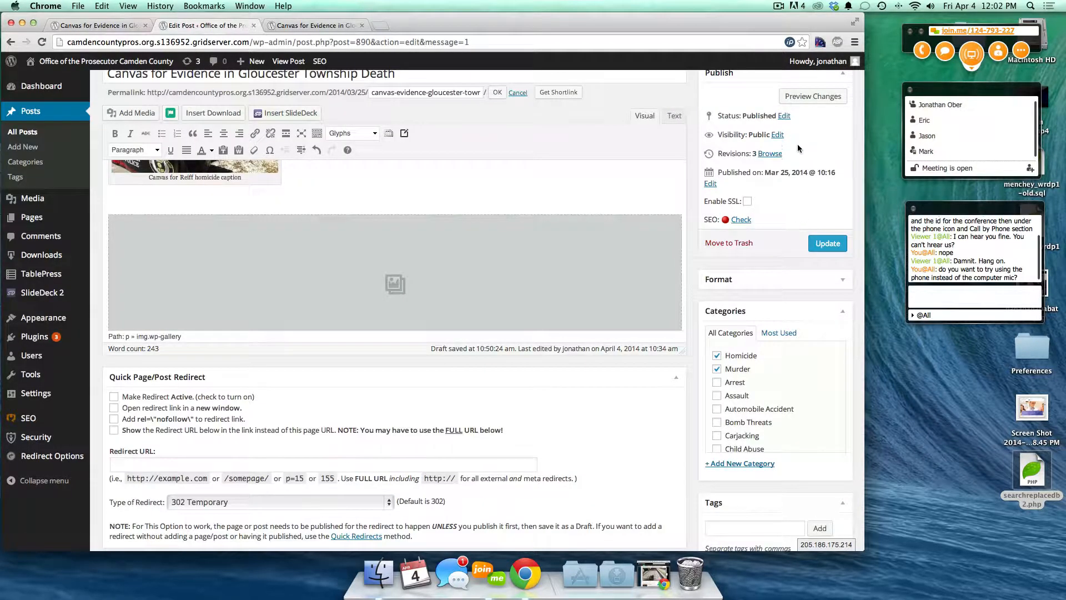
pyautogui.click(798, 97)
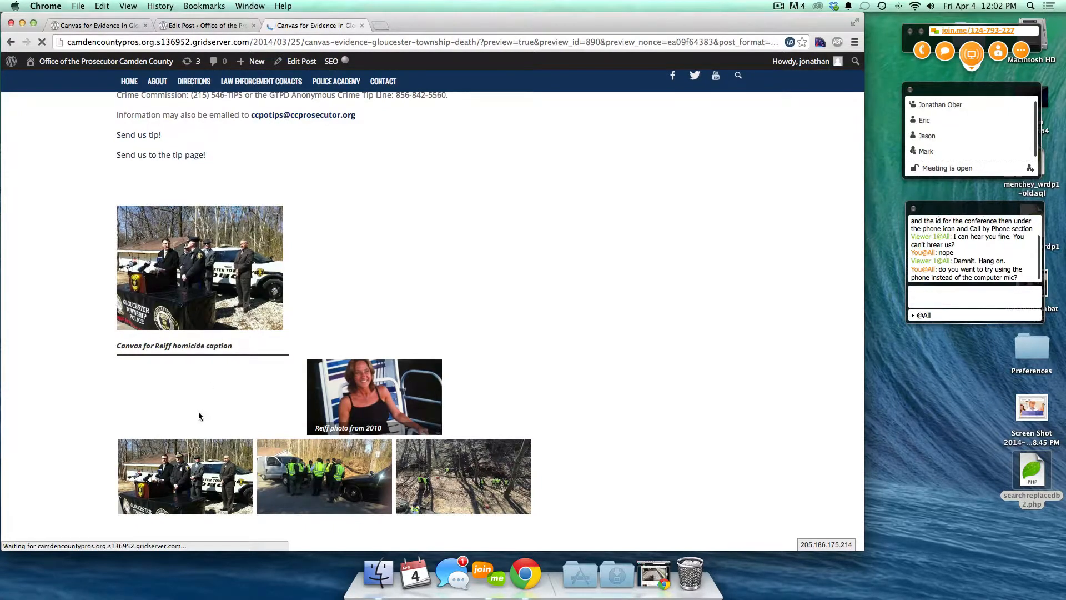
# - Reopen Edit Gallery, close it without changes, and deselect the gallery
pyautogui.scroll(-15, 199, 415)
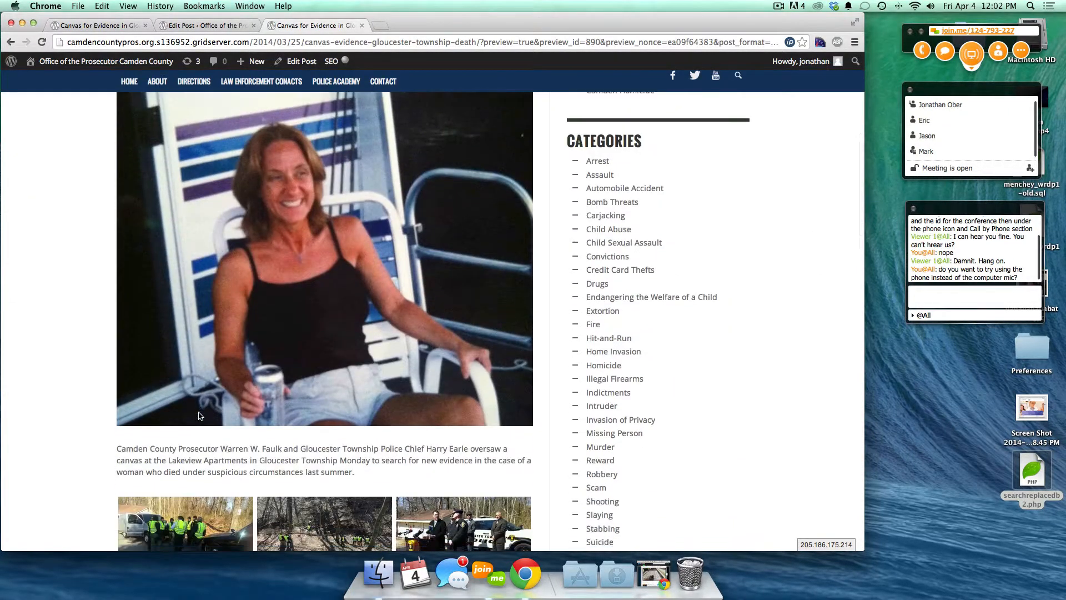
pyautogui.scroll(-5, 198, 414)
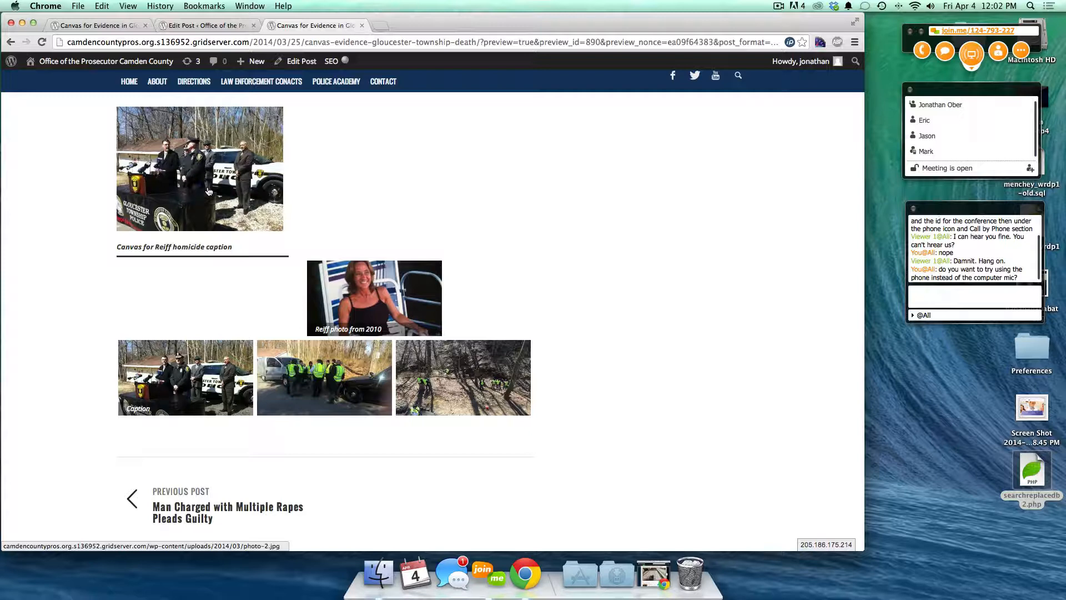
pyautogui.click(205, 25)
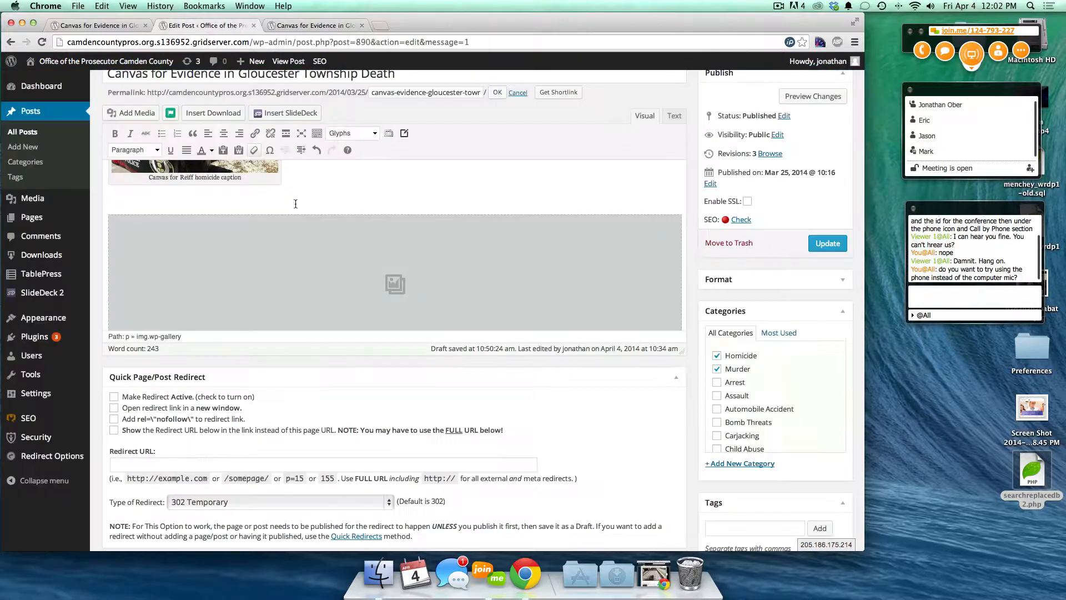
pyautogui.click(238, 265)
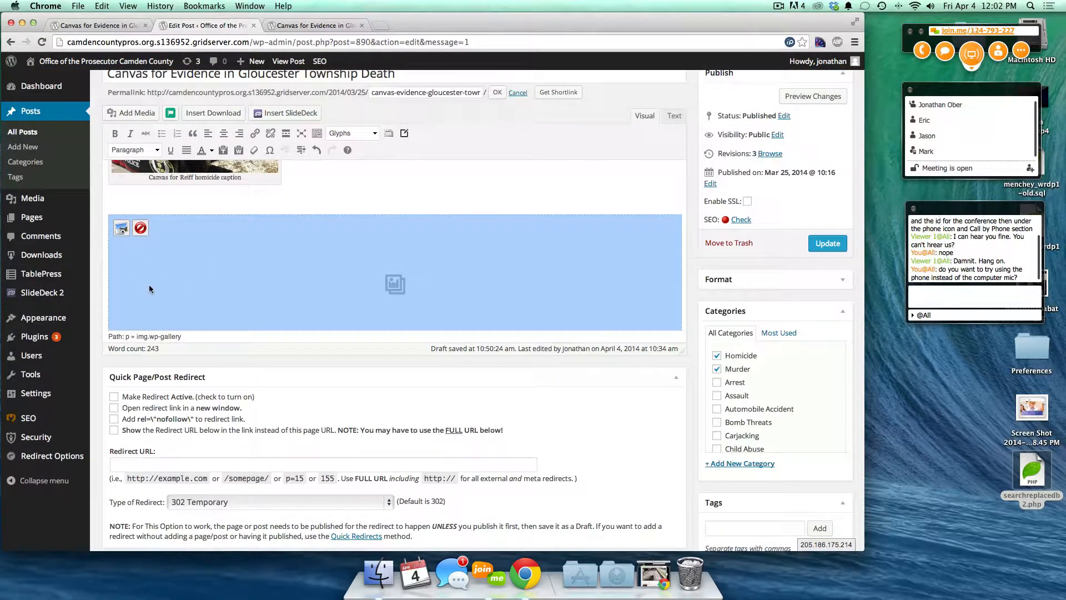
pyautogui.click(121, 228)
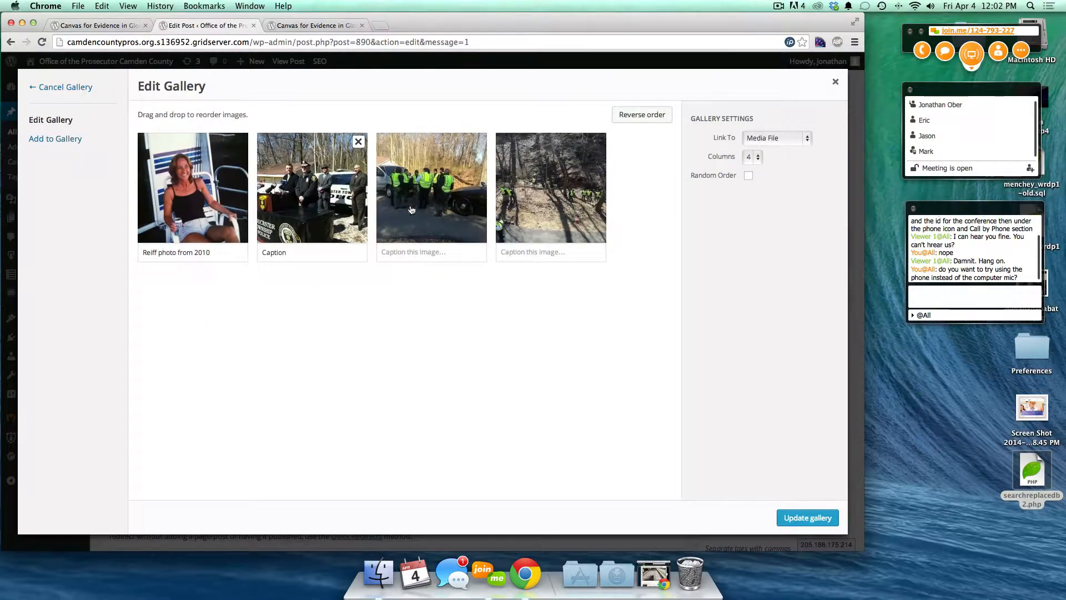
pyautogui.click(835, 82)
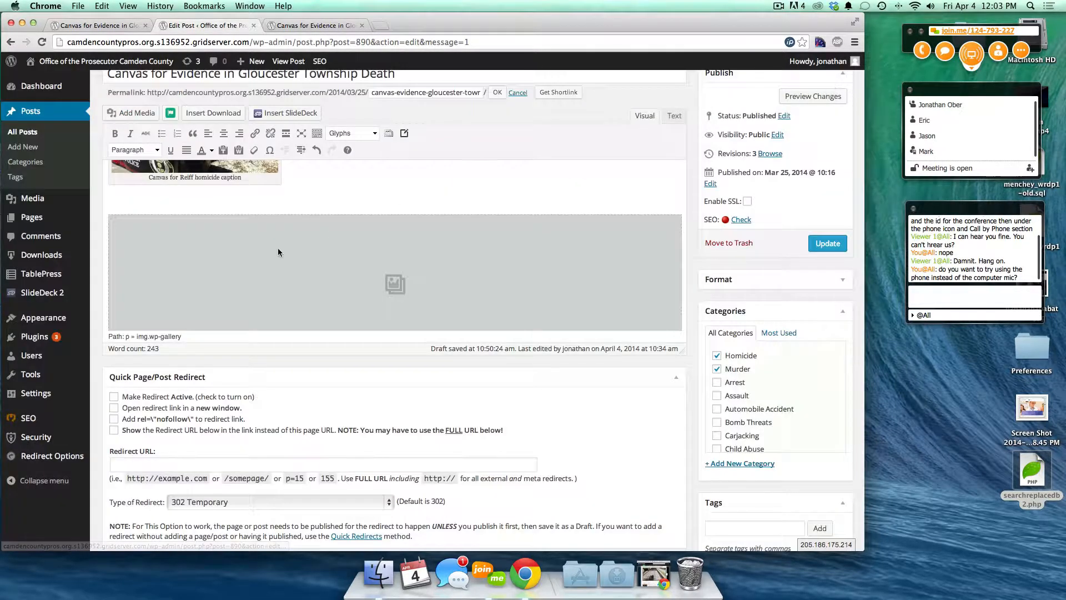
pyautogui.click(203, 238)
pyautogui.click(208, 138)
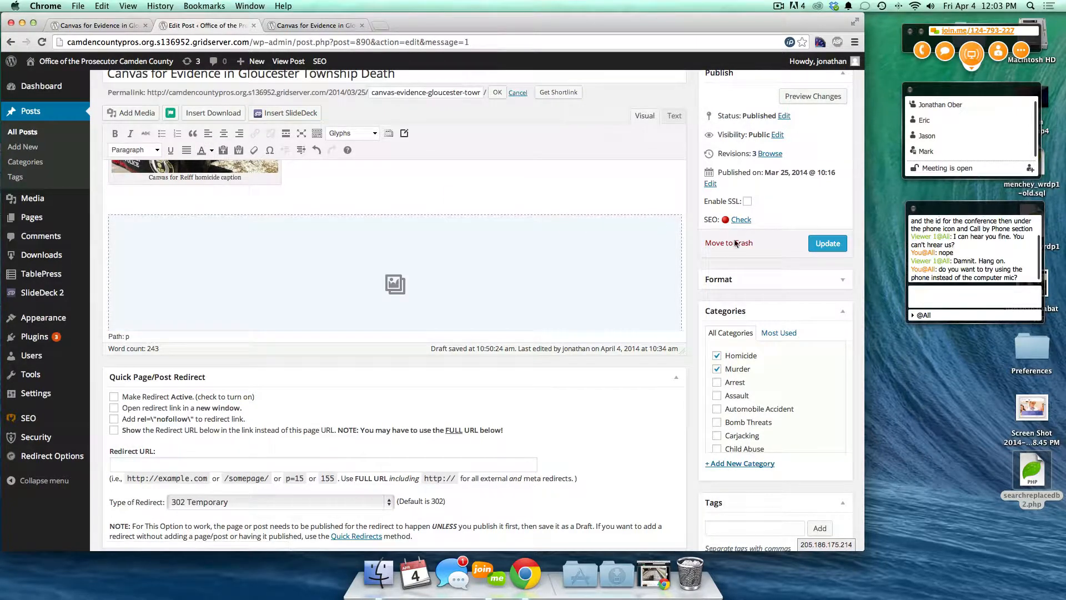
# - Refresh the preview and scroll to the gallery's podium photo captioned 'Caption'
pyautogui.click(798, 107)
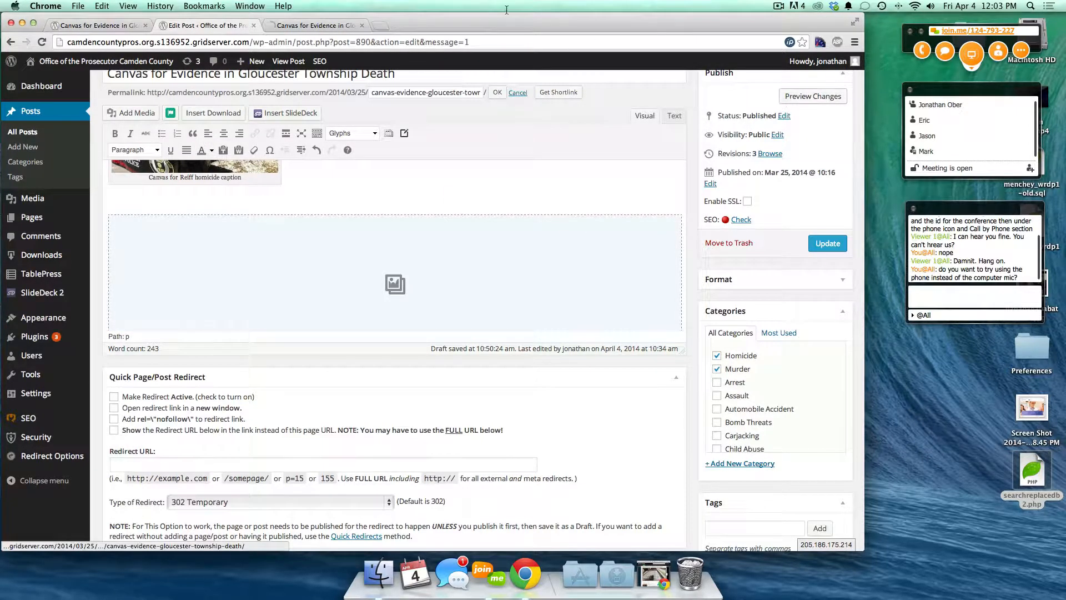
pyautogui.click(295, 26)
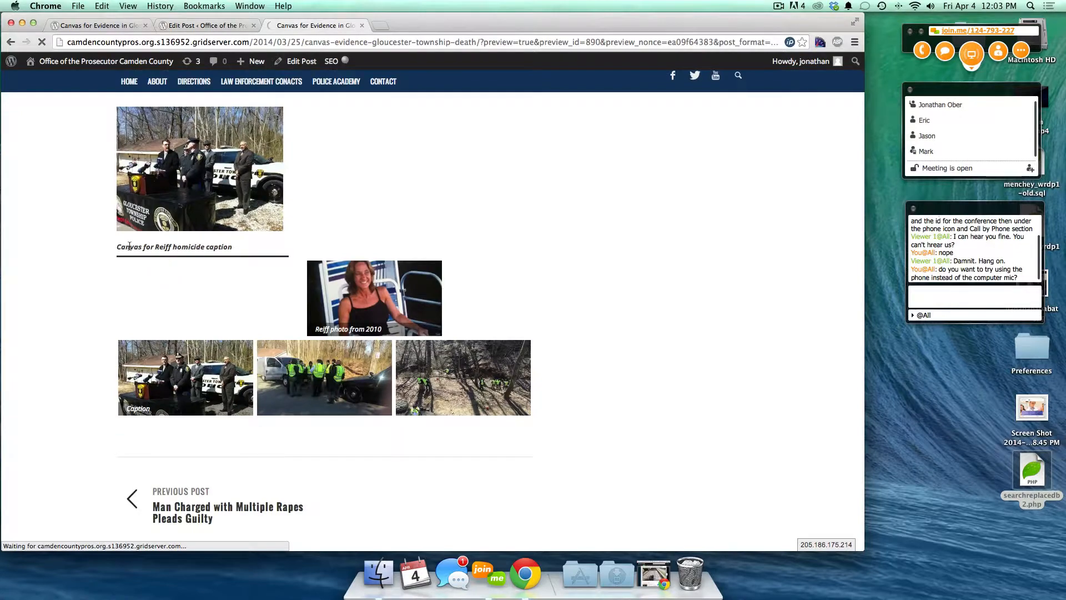
pyautogui.doubleClick(197, 246)
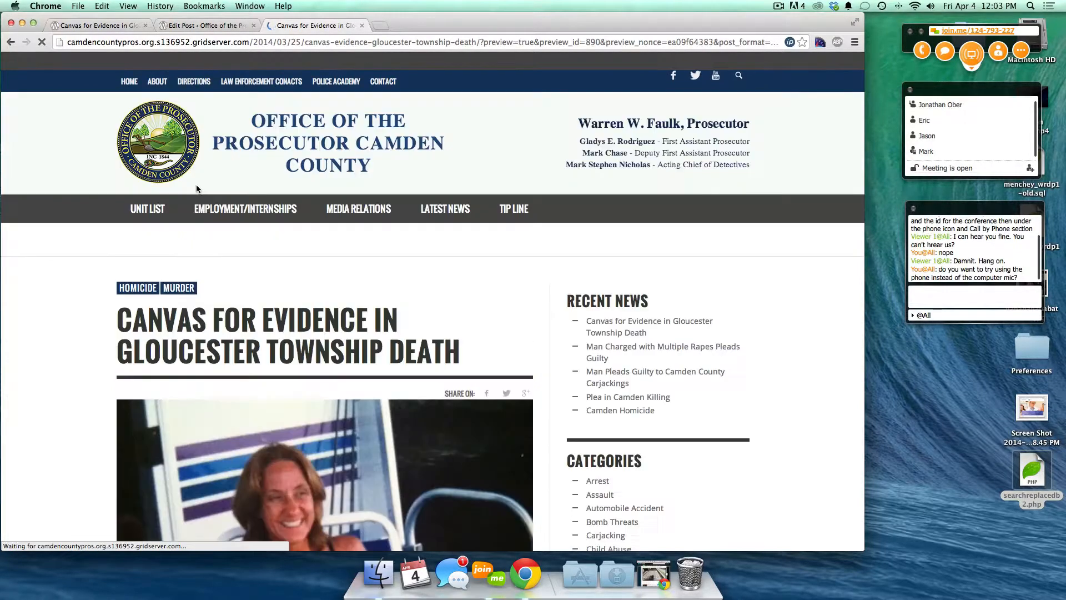
pyautogui.scroll(-20, 148, 382)
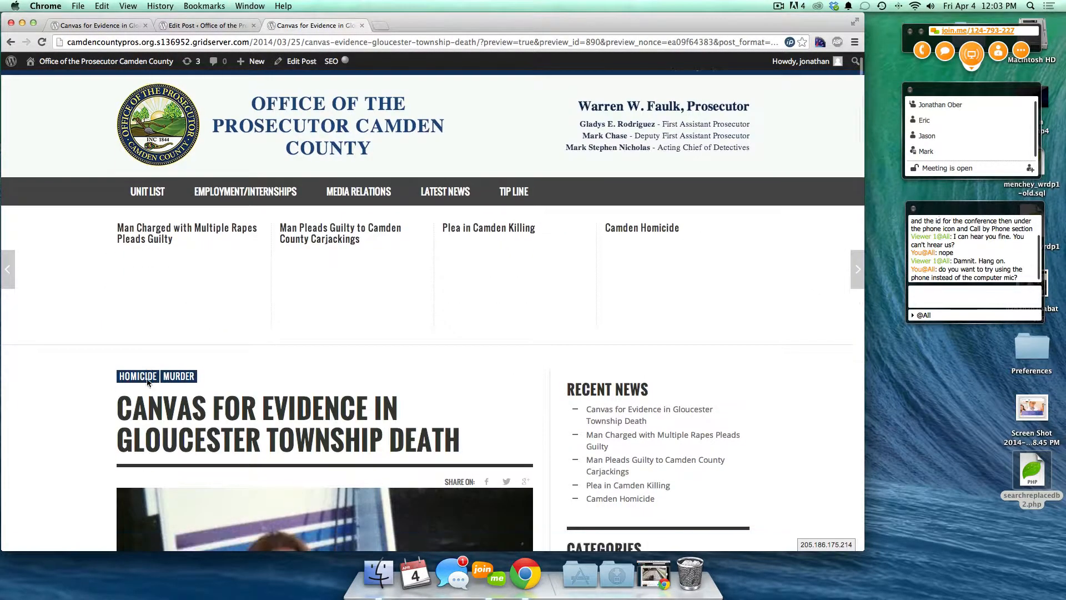
pyautogui.scroll(-4, 147, 381)
pyautogui.scroll(4, 148, 381)
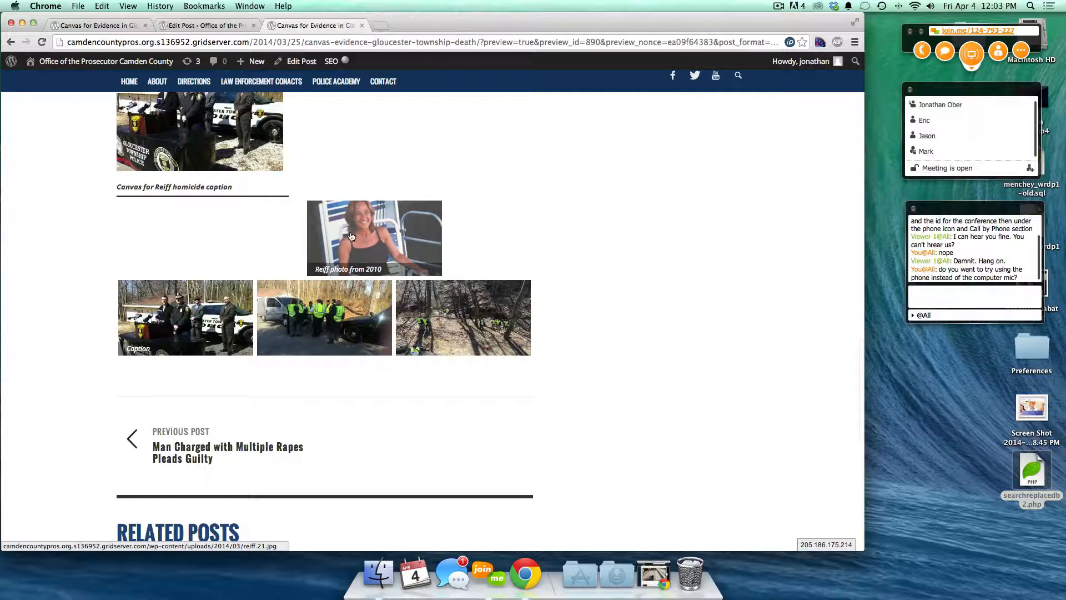
pyautogui.scroll(6, 327, 208)
pyautogui.scroll(-6, 327, 209)
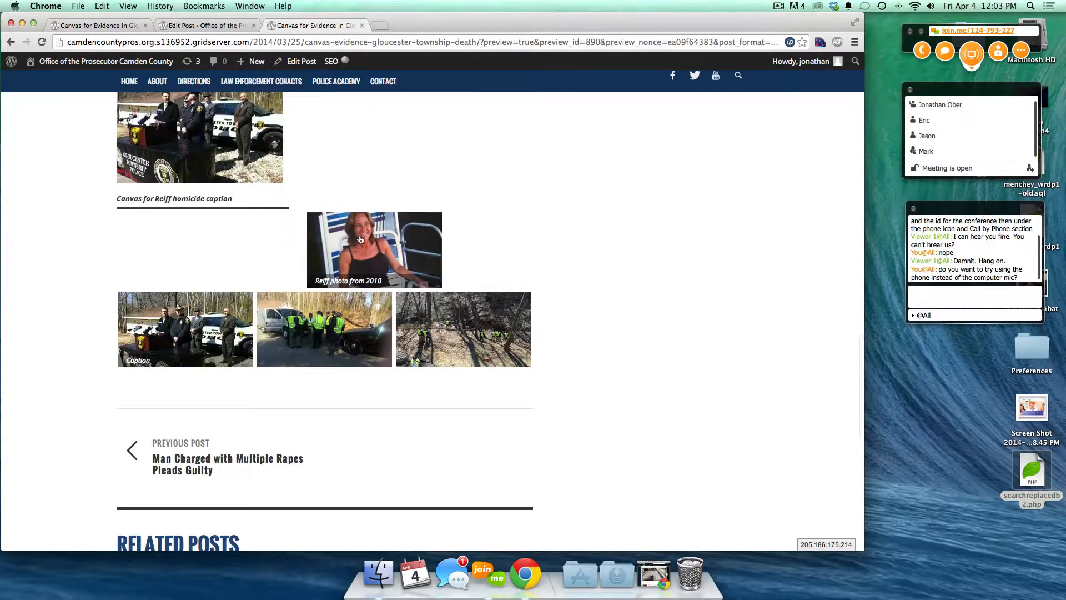
pyautogui.click(374, 238)
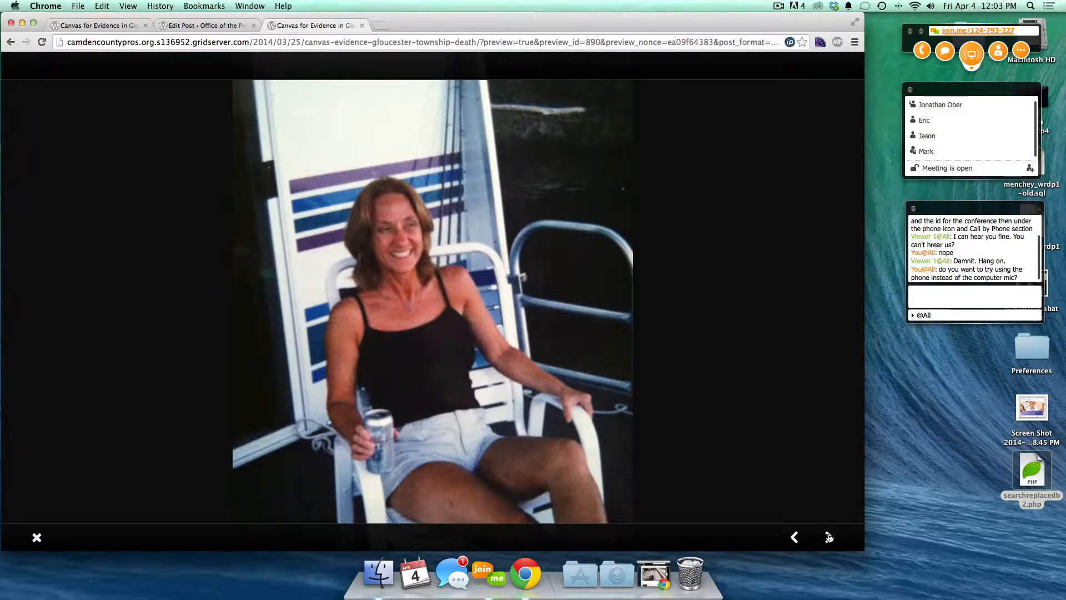
pyautogui.click(829, 539)
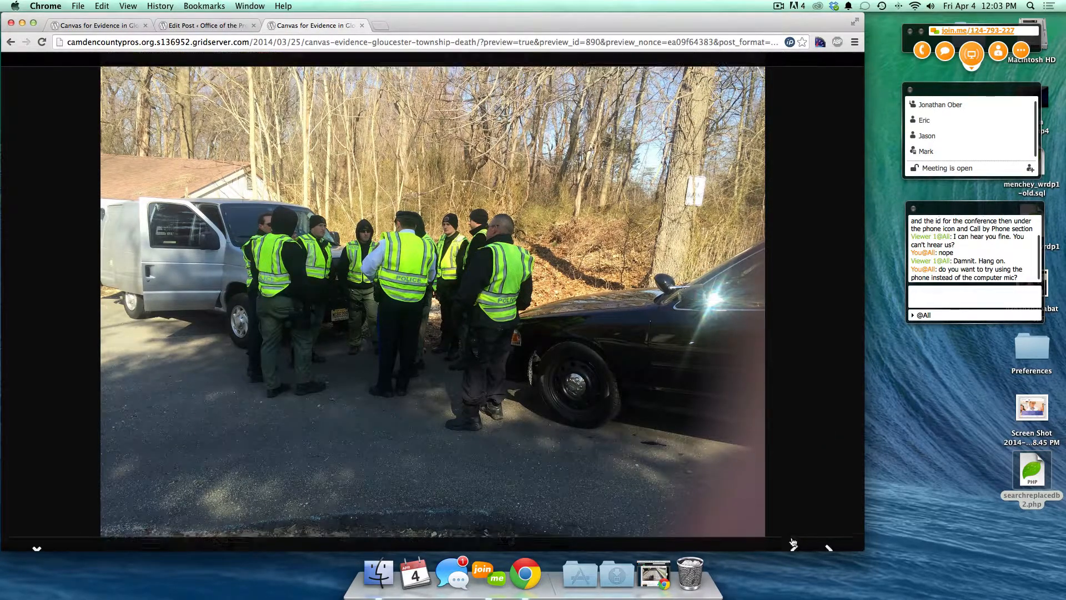
pyautogui.click(795, 536)
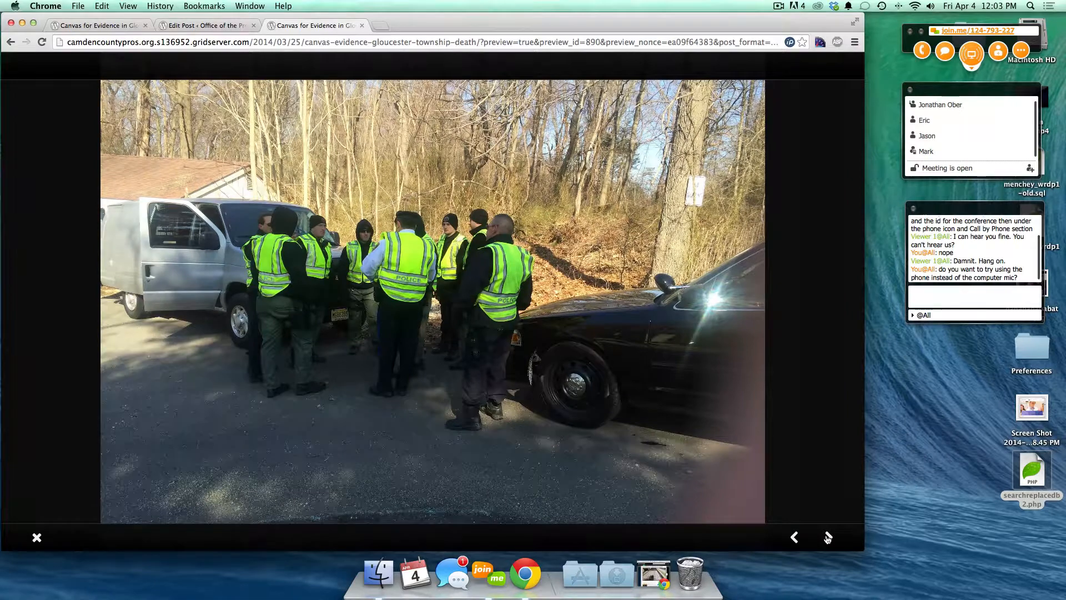
pyautogui.click(827, 537)
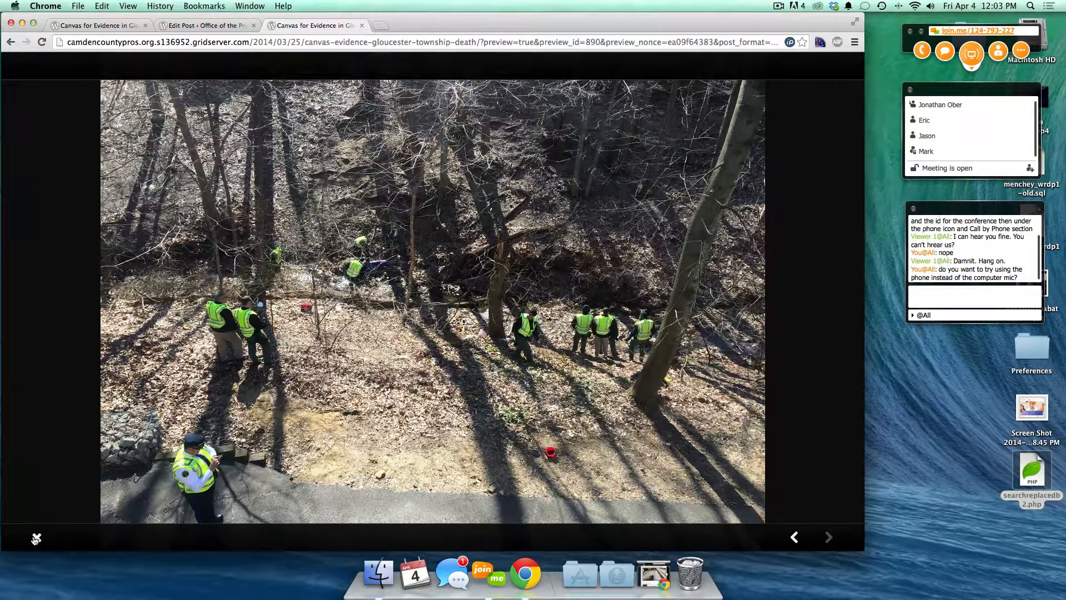
pyautogui.click(795, 537)
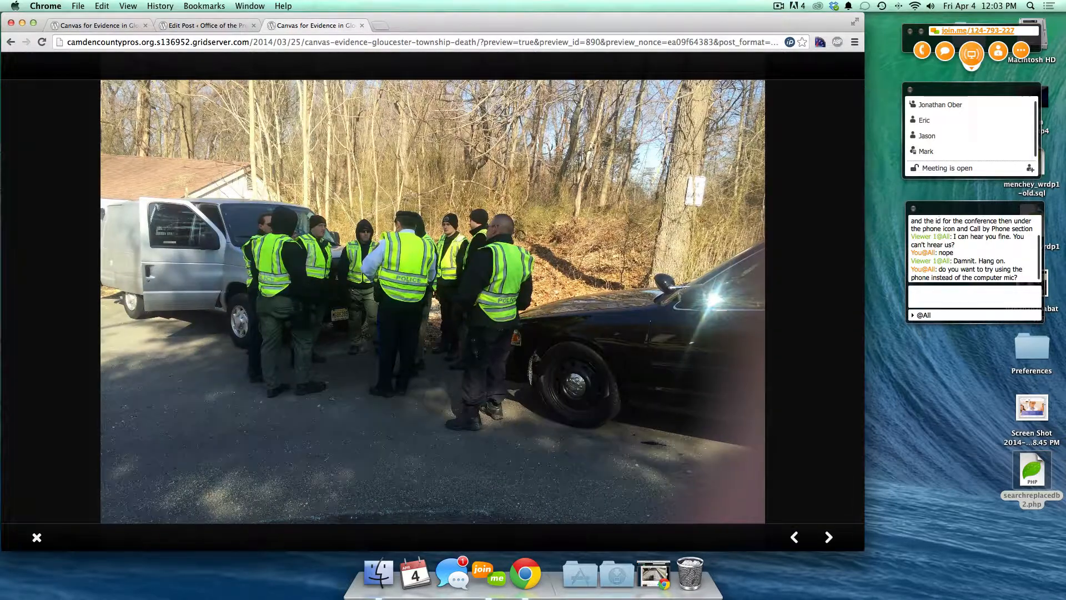
pyautogui.click(795, 537)
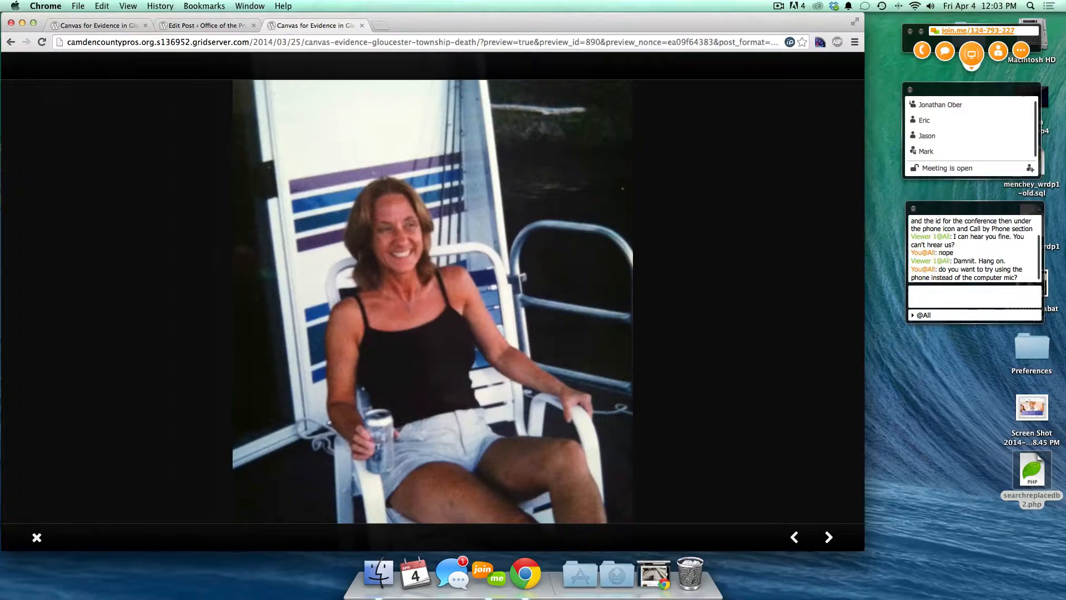
pyautogui.press('Right')
pyautogui.press('Left')
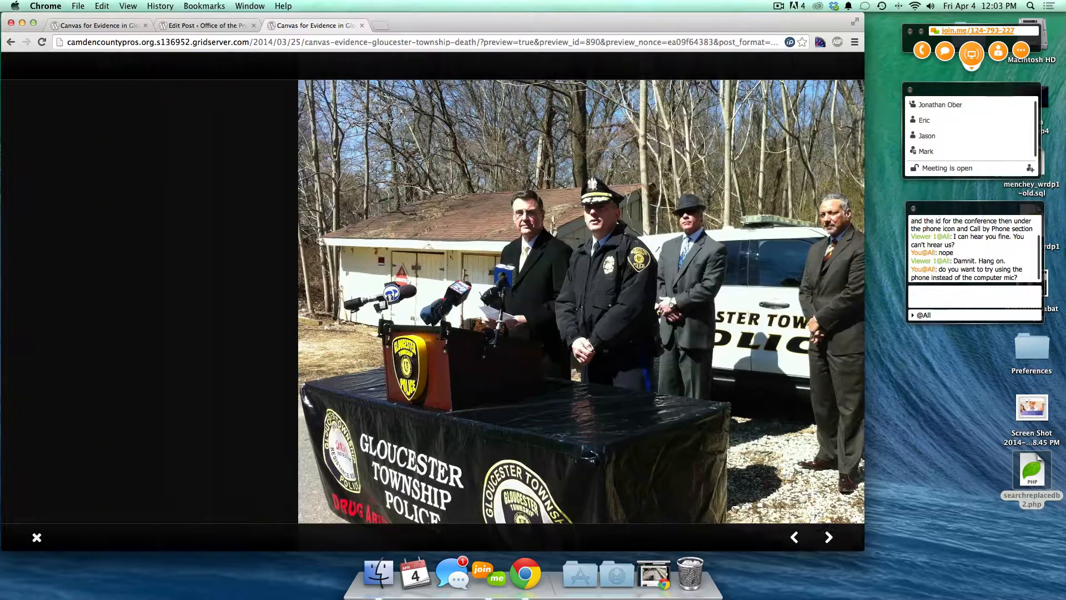
pyautogui.click(37, 537)
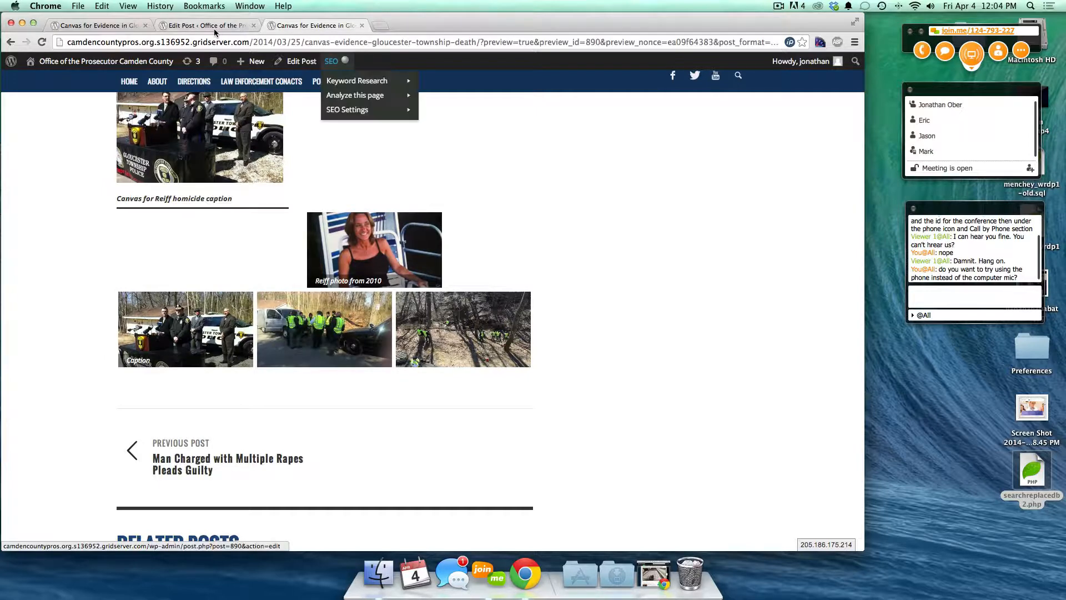
pyautogui.click(187, 26)
pyautogui.scroll(-3, 275, 293)
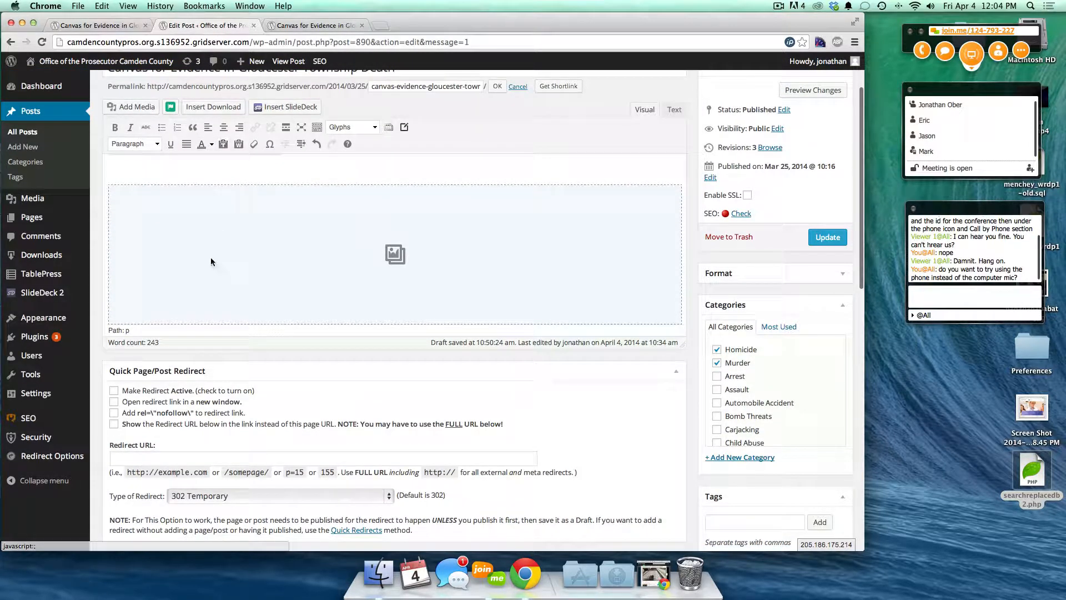
pyautogui.scroll(-1, 211, 257)
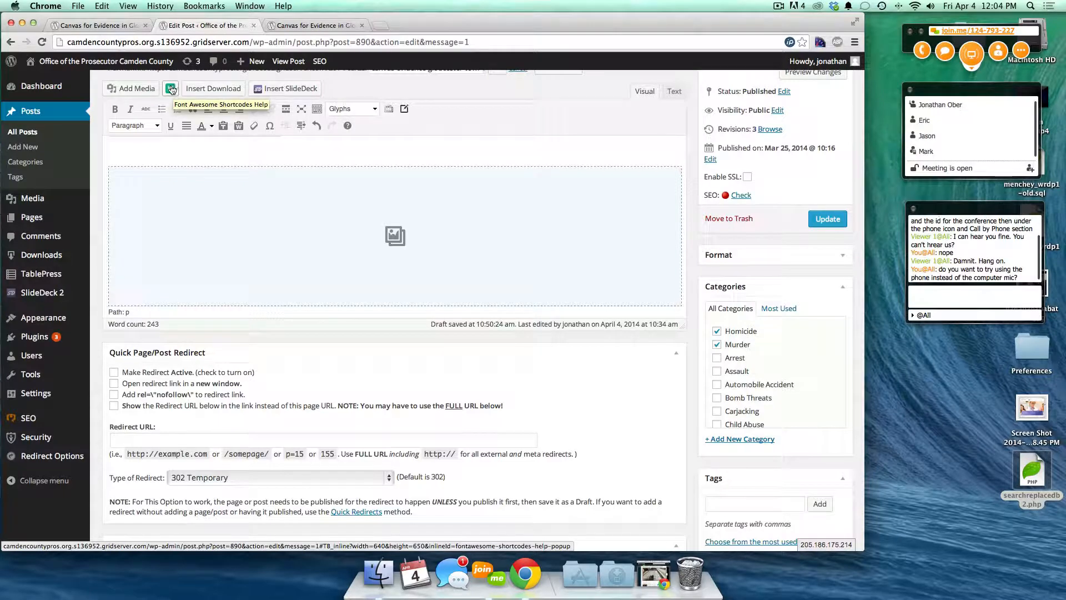
pyautogui.click(96, 26)
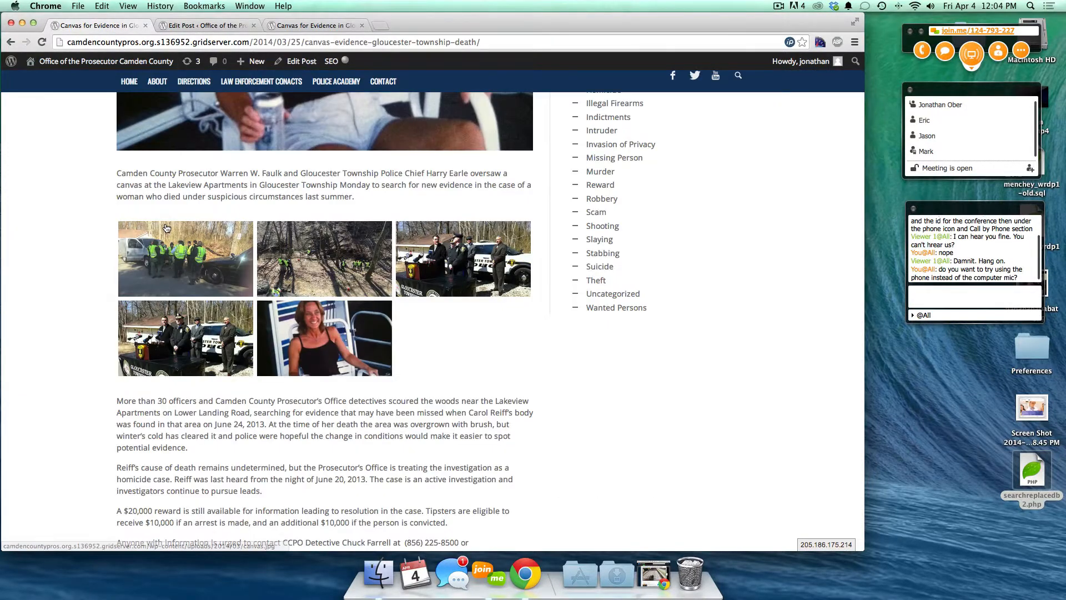
pyautogui.scroll(10, 167, 227)
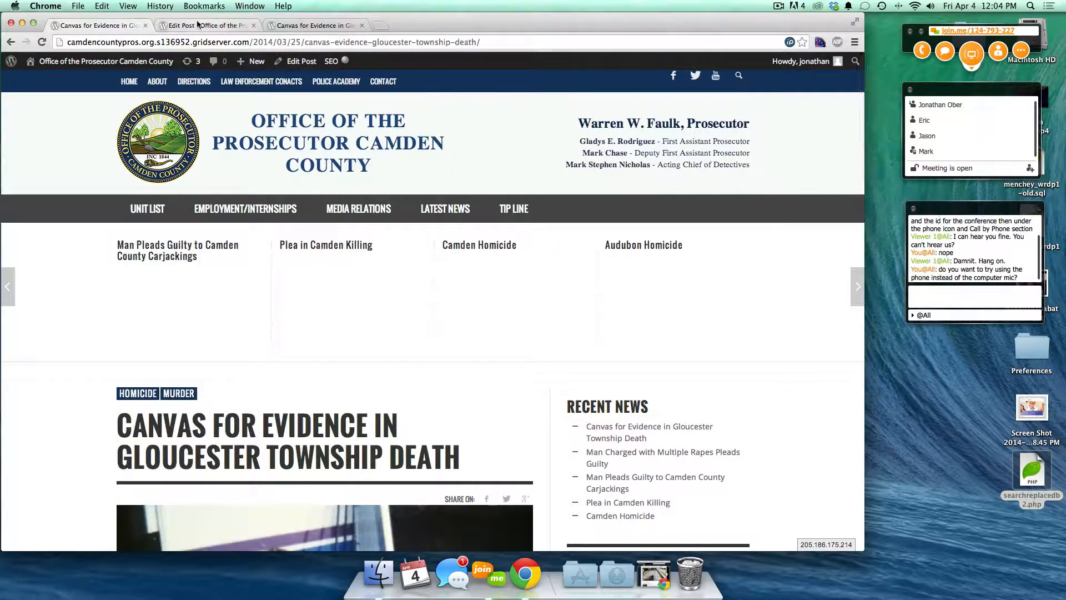
pyautogui.click(238, 24)
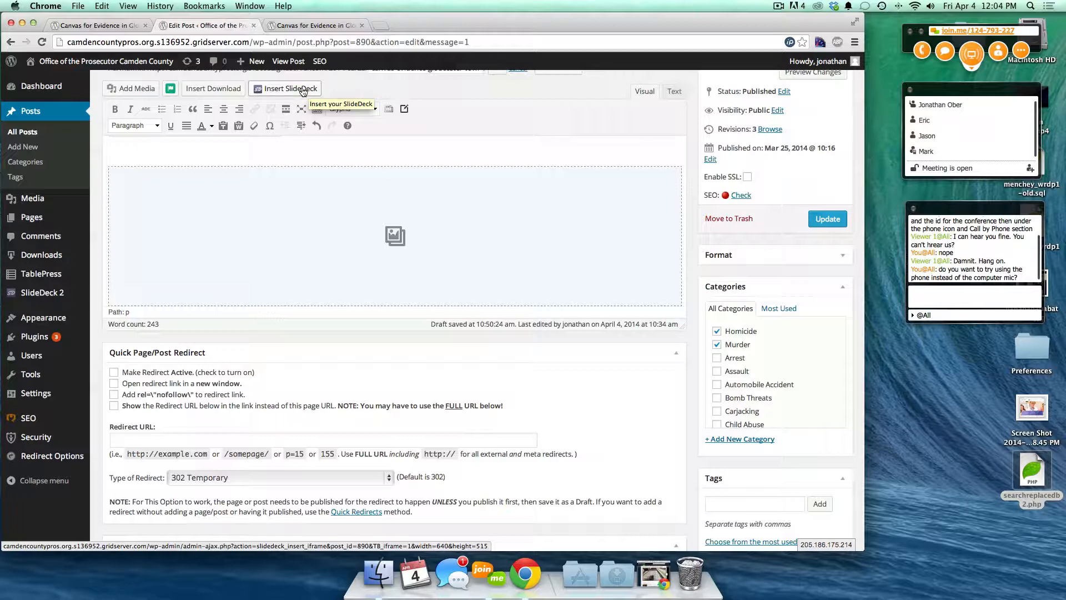
pyautogui.click(107, 26)
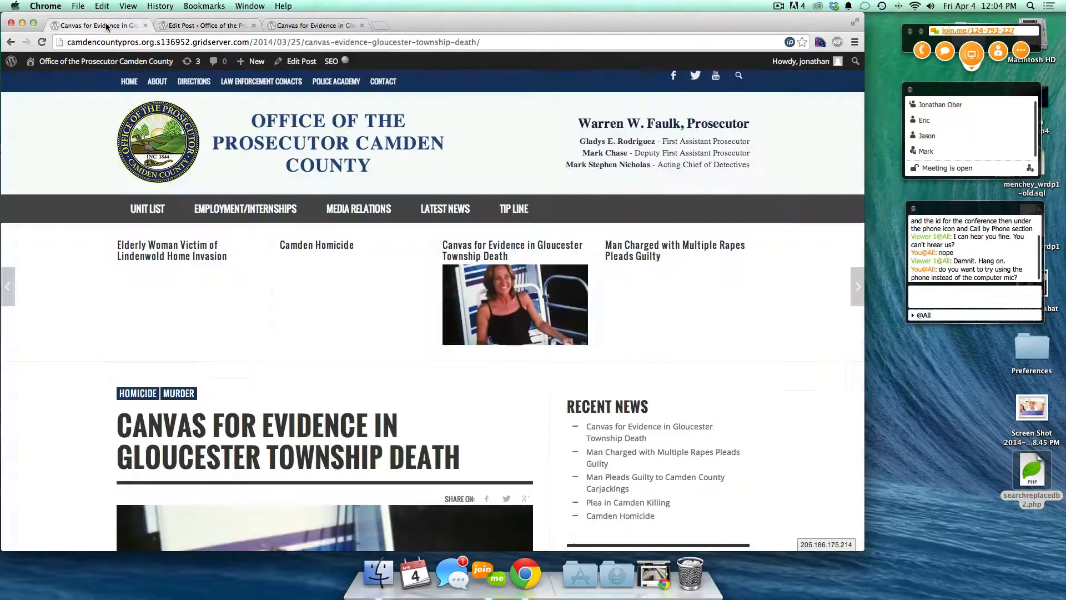
pyautogui.click(170, 141)
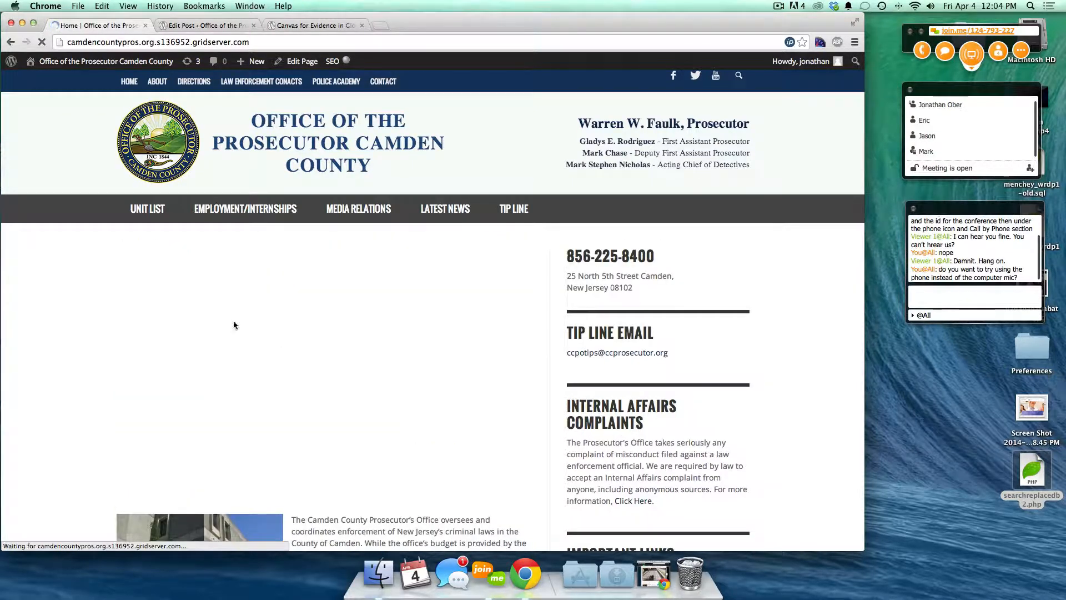
pyautogui.click(222, 25)
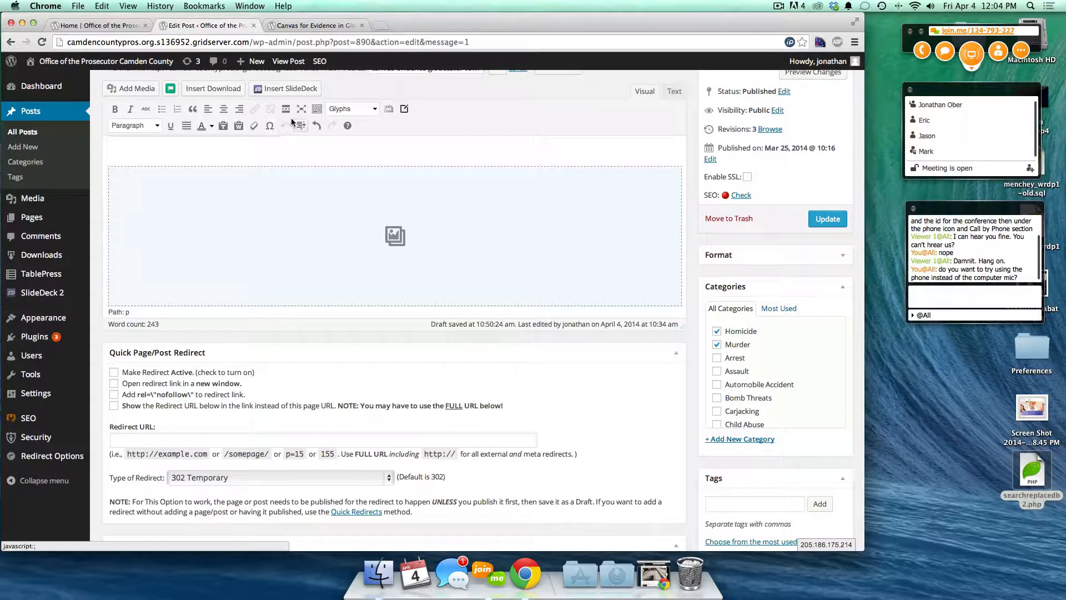
pyautogui.click(238, 125)
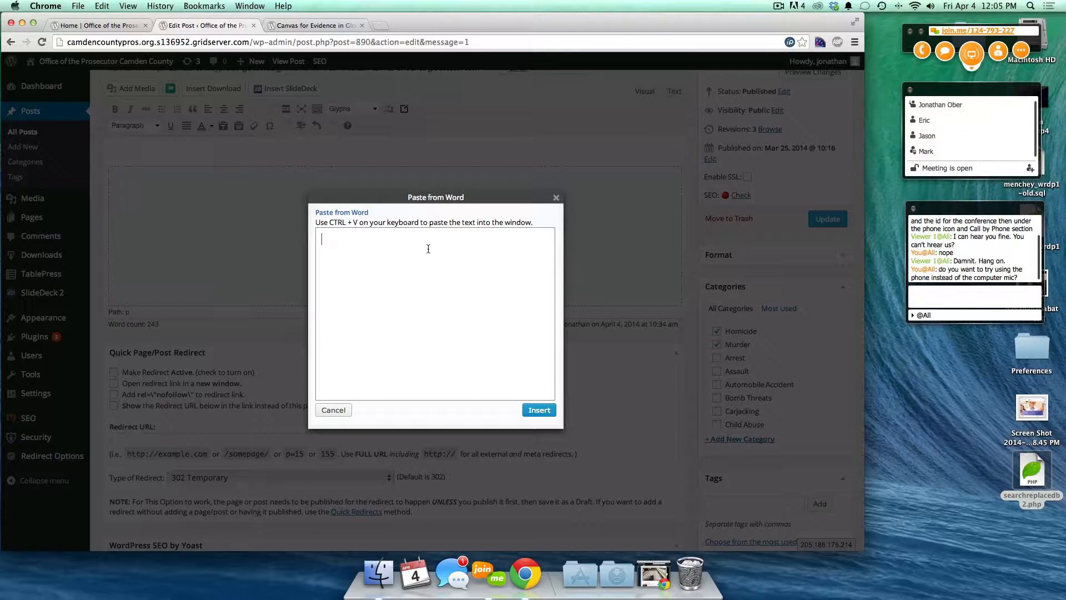
pyautogui.click(556, 200)
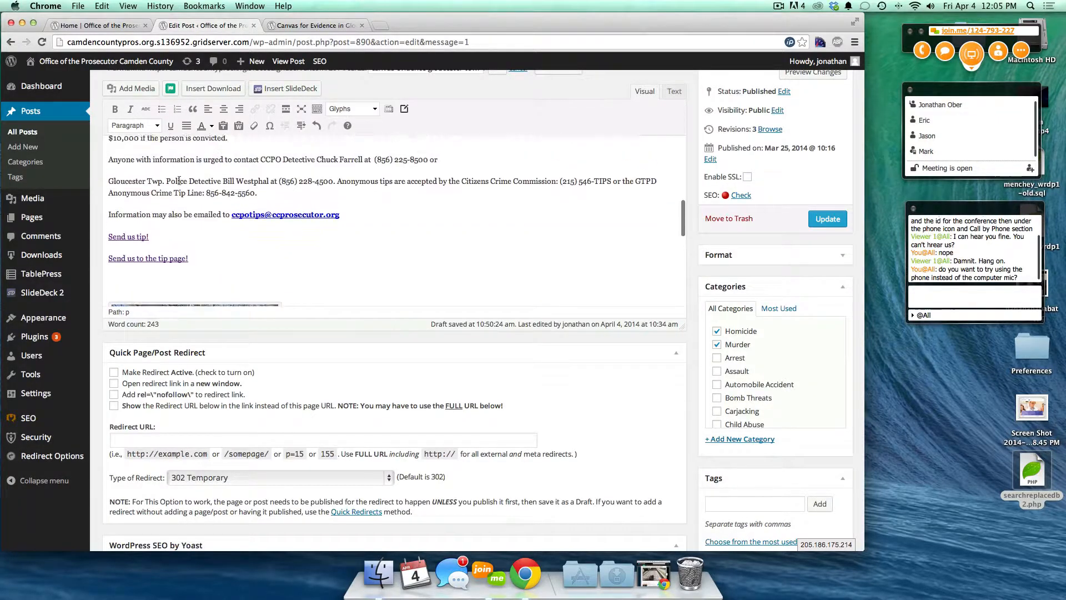
pyautogui.scroll(1, 179, 181)
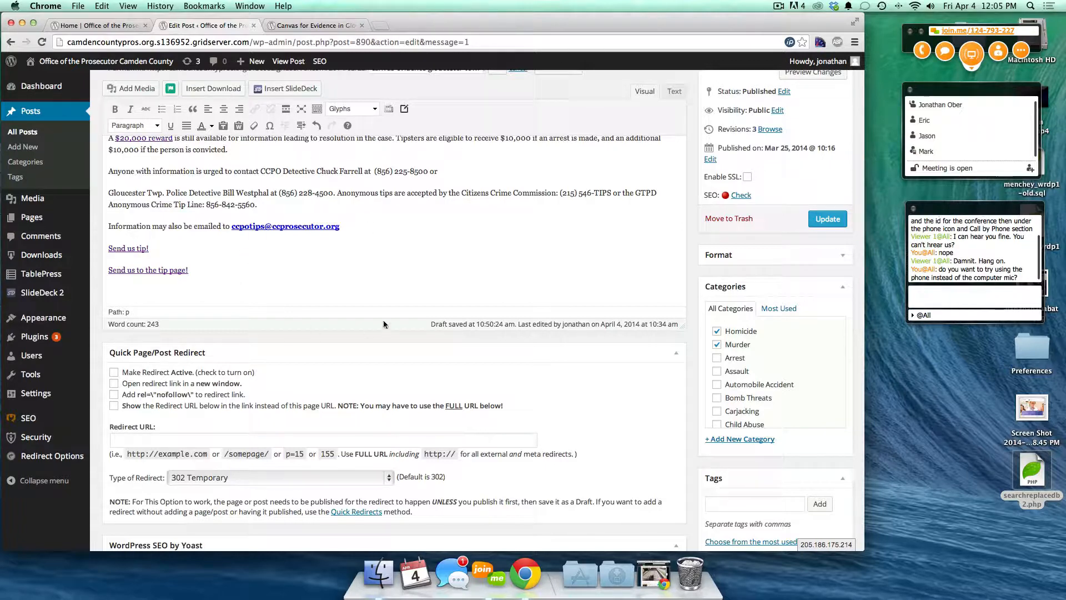
pyautogui.scroll(3, 374, 268)
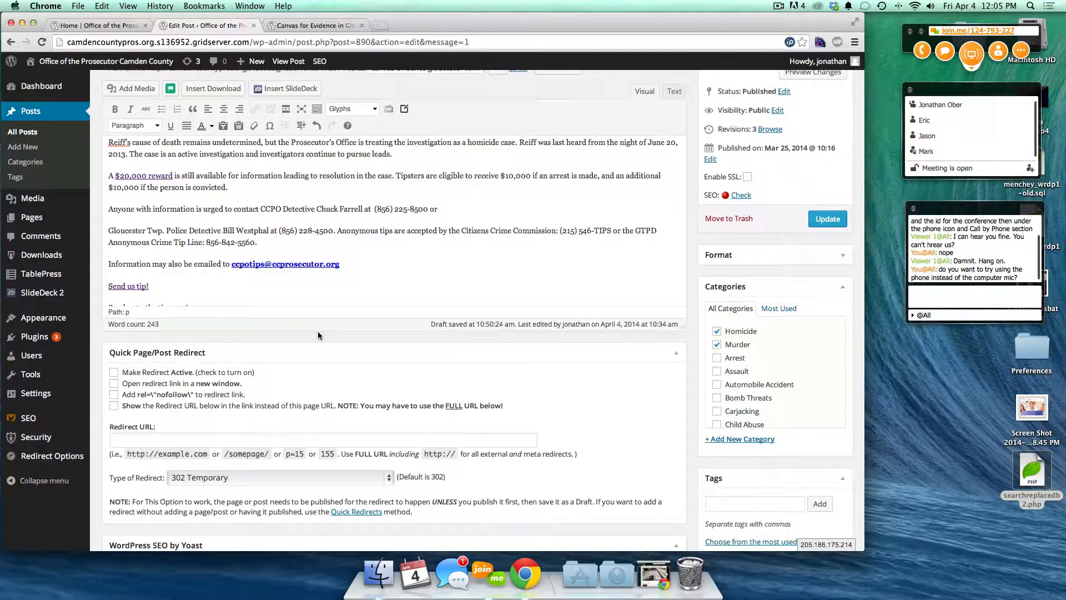
pyautogui.click(337, 27)
# - Load youtube.com in a new tab and search for 'cats'
pyautogui.click(331, 42)
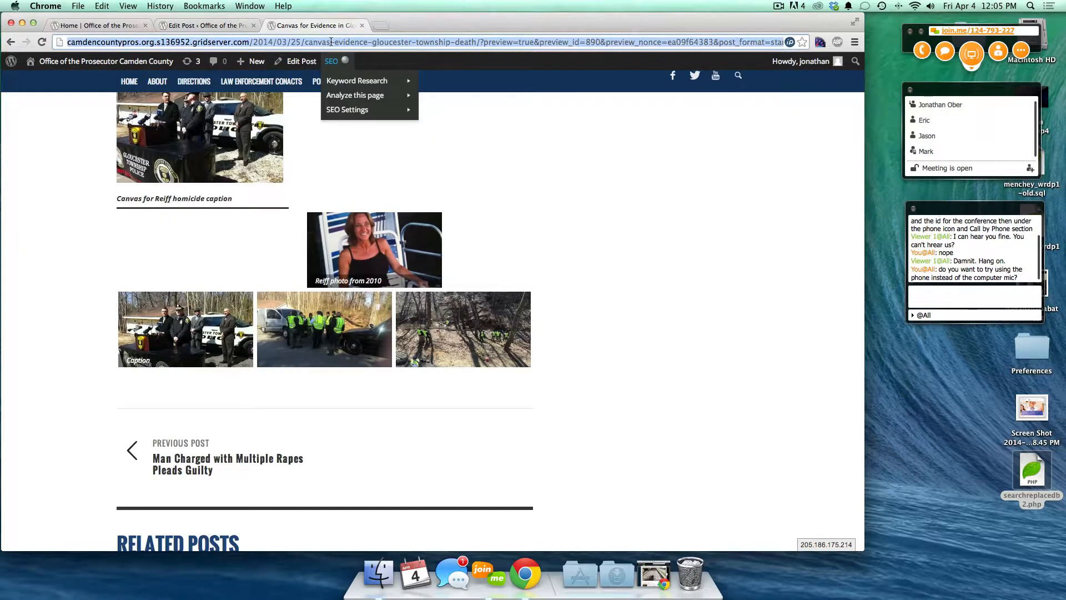
pyautogui.press('super+t')
pyautogui.write('youtube.com')
pyautogui.press('Return')
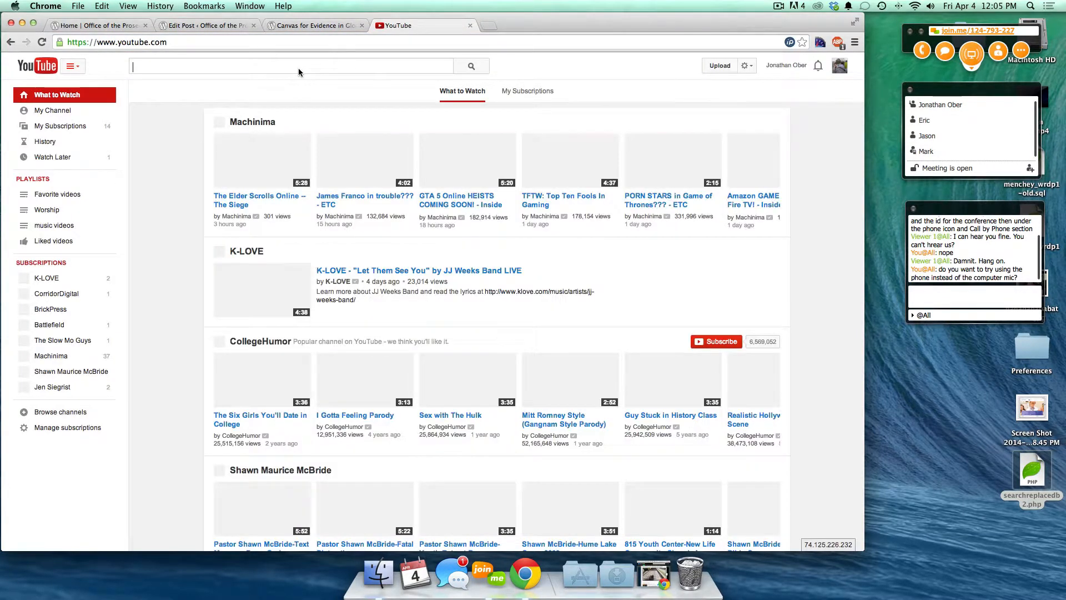
pyautogui.click(220, 64)
pyautogui.write('cats')
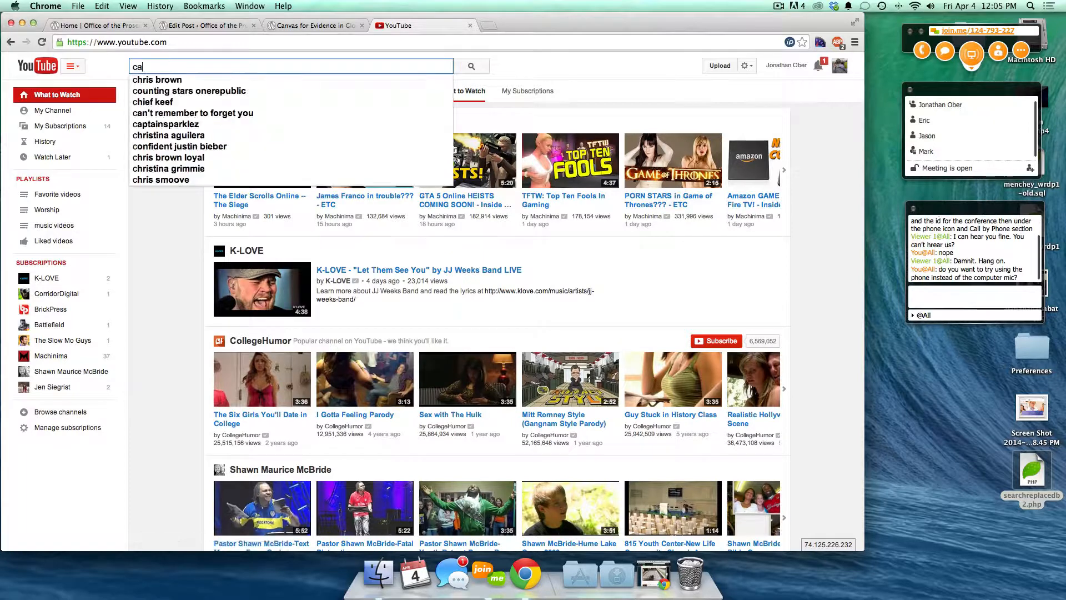
pyautogui.press('Return')
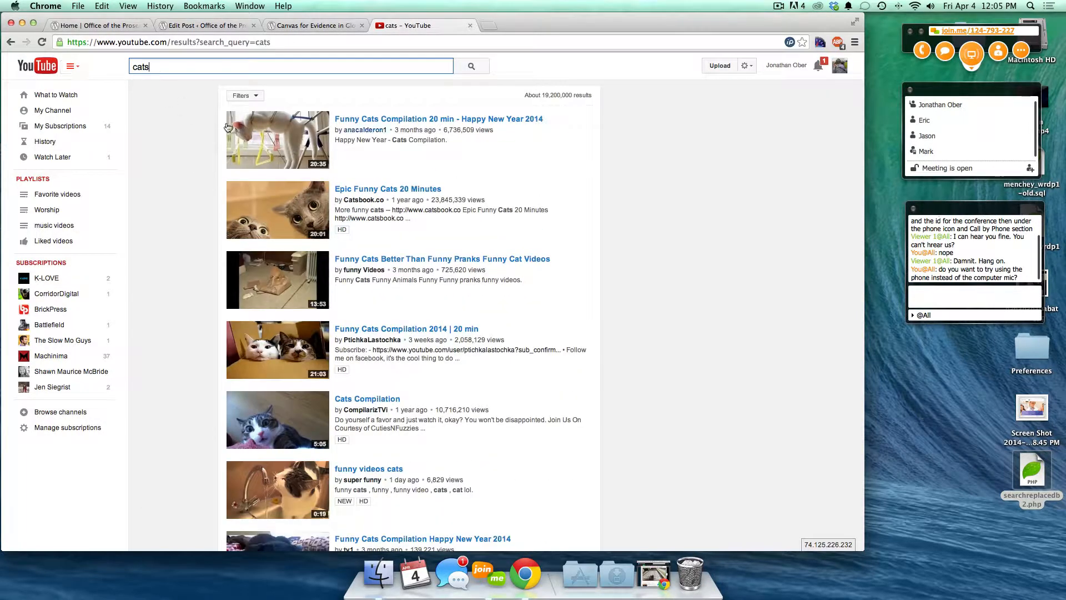
# - Get the Funny Cats Compilation 20 min video's youtu.be share link and close YouTube
pyautogui.click(332, 127)
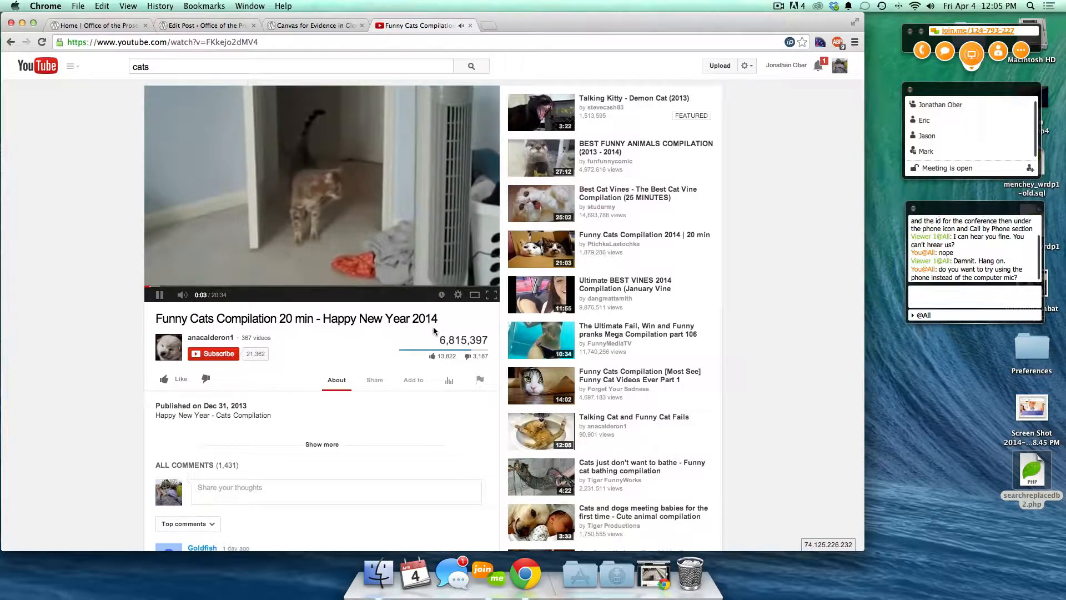
pyautogui.click(375, 382)
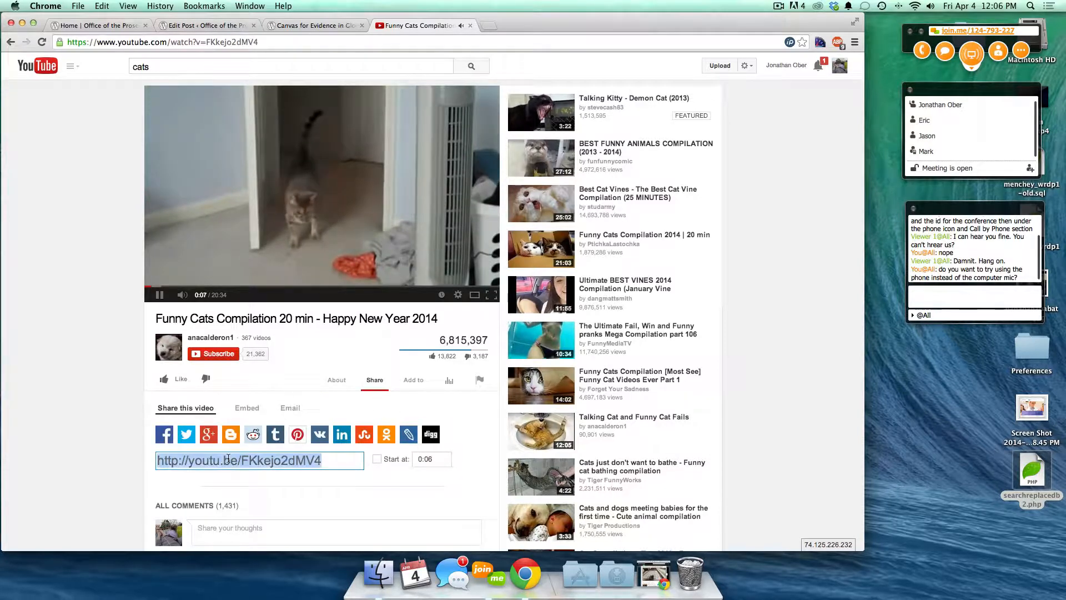
pyautogui.click(470, 26)
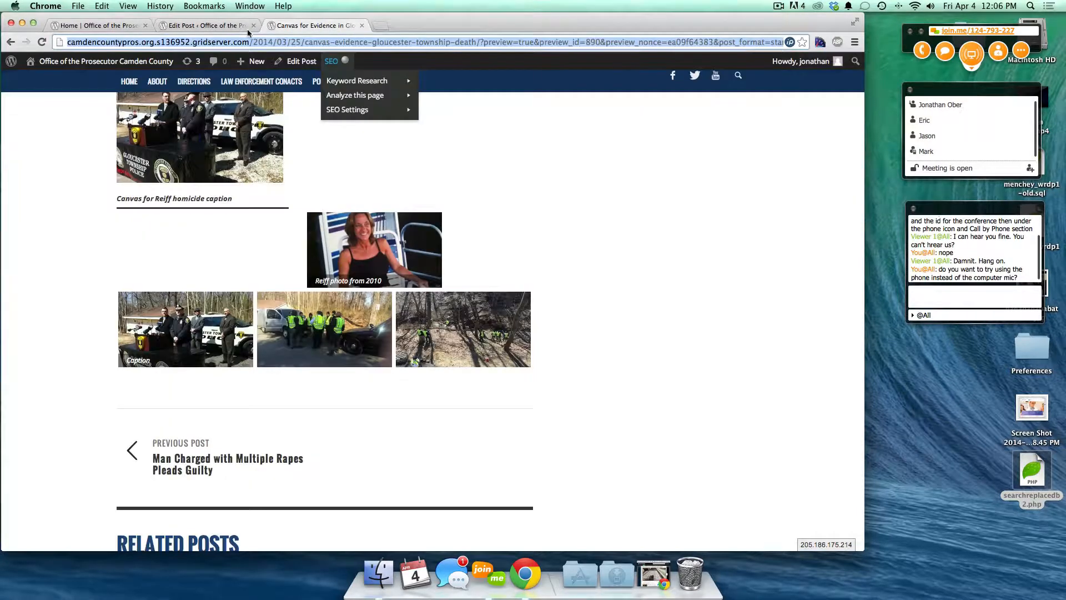
pyautogui.click(205, 28)
pyautogui.click(204, 279)
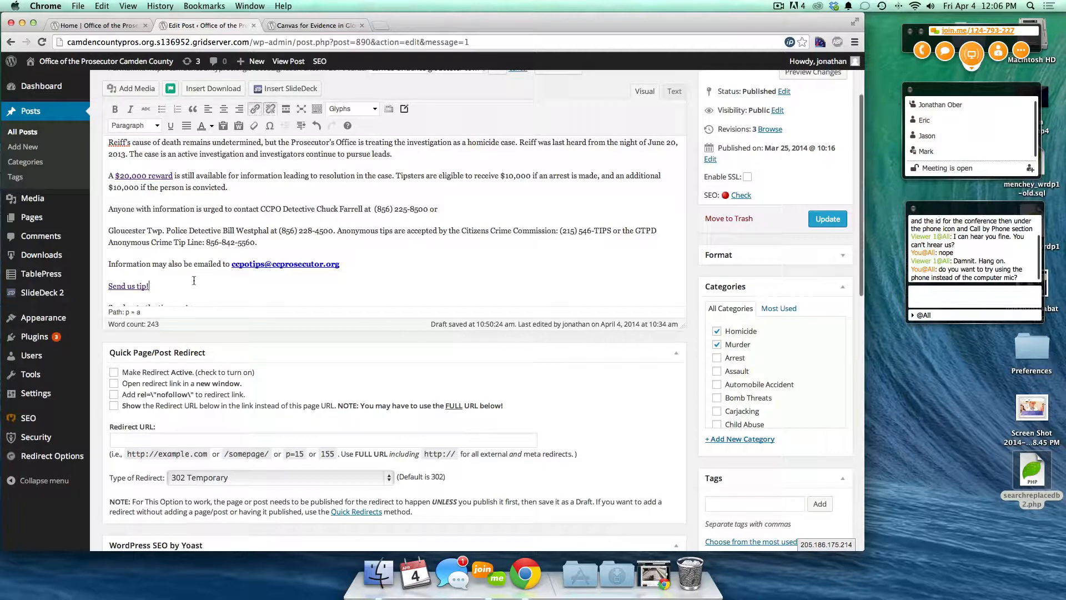
pyautogui.scroll(5, 204, 279)
pyautogui.scroll(10, 115, 228)
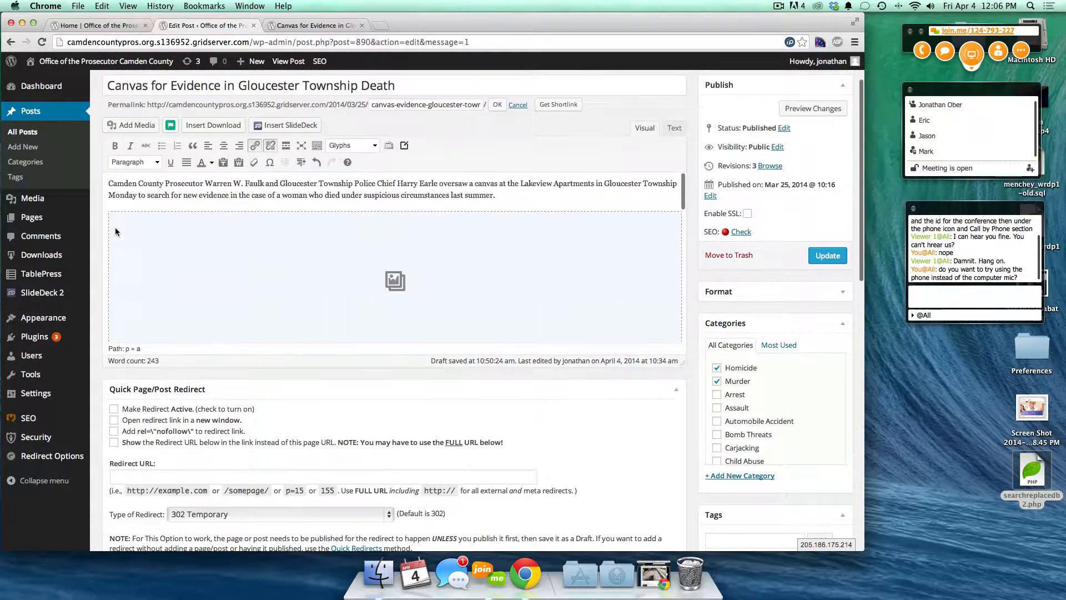
pyautogui.press('Return')
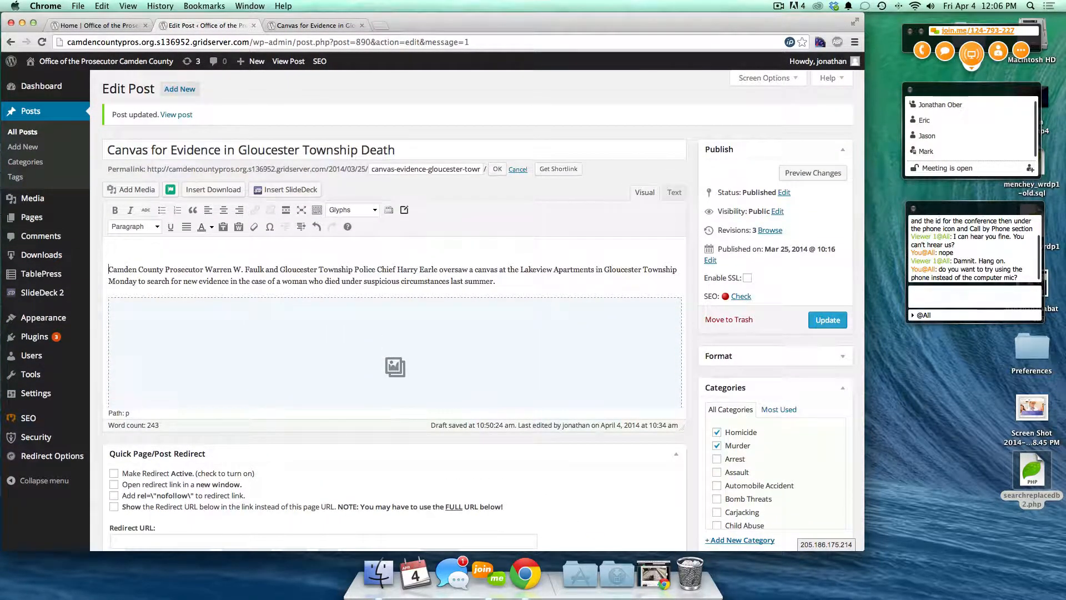
pyautogui.press('Up')
pyautogui.write('http://youtu.be/FKkejo2dMV4')
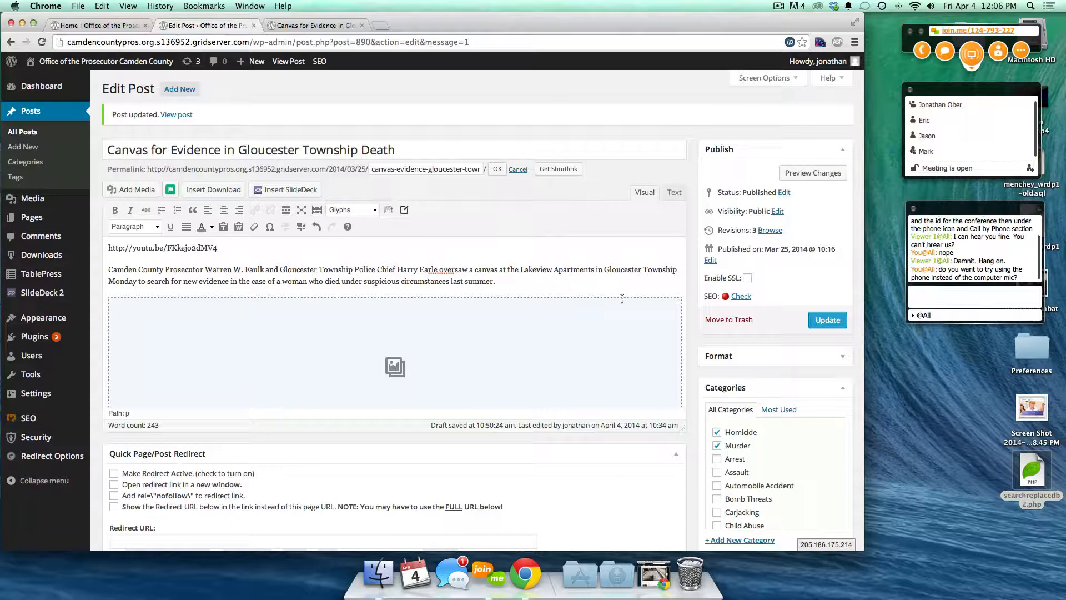
pyautogui.click(827, 324)
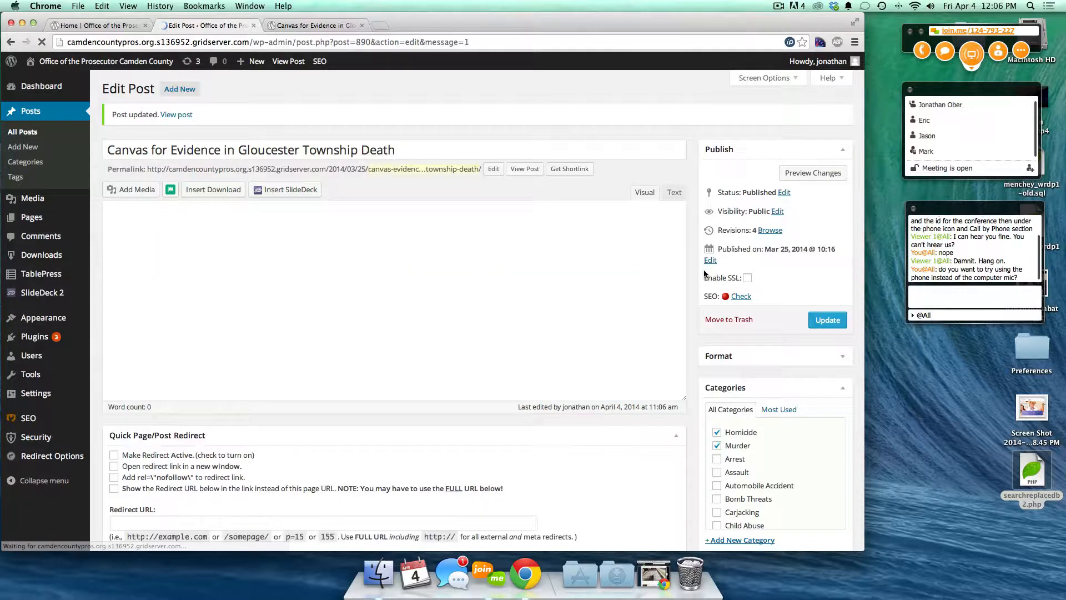
# - Load the live post without the ?preview query to view the embedded Funny Cats video
pyautogui.click(300, 25)
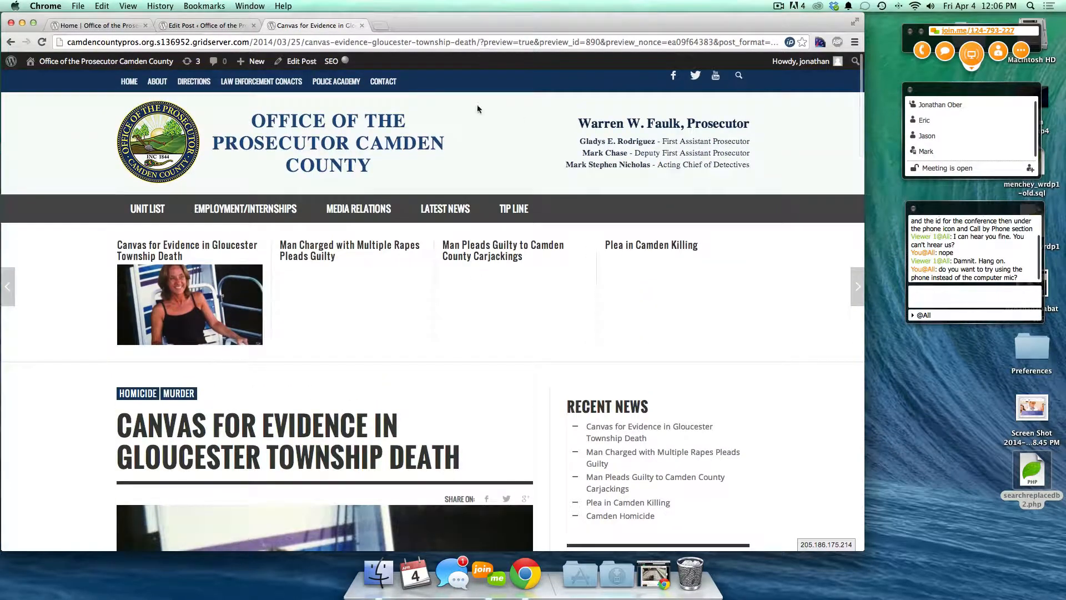
pyautogui.scroll(-15, 475, 277)
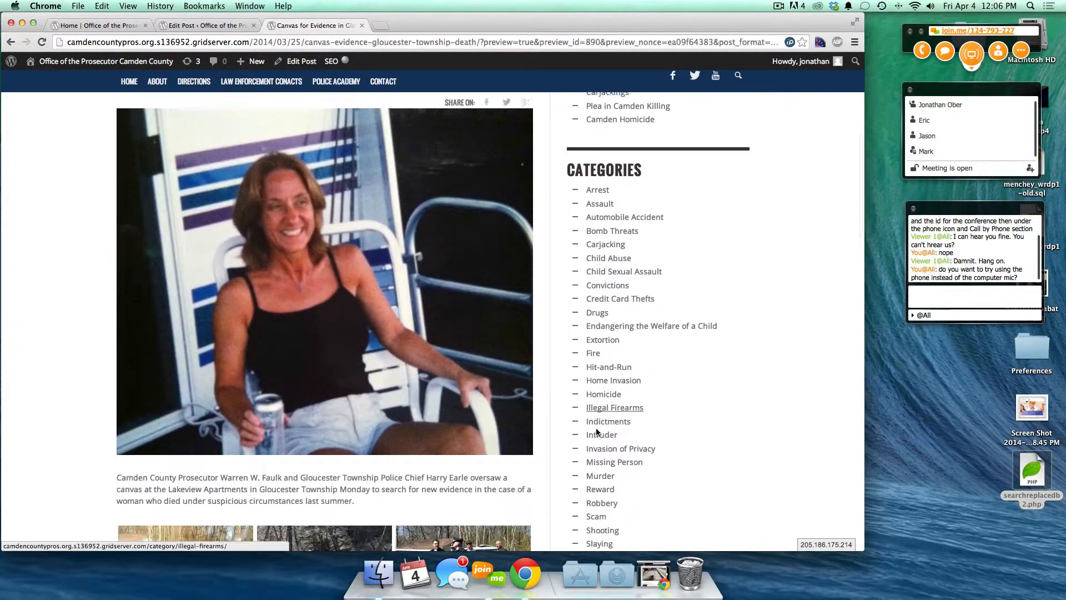
pyautogui.moveTo(479, 43); pyautogui.dragTo(911, 66)
pyautogui.press('BackSpace')
pyautogui.press('Return')
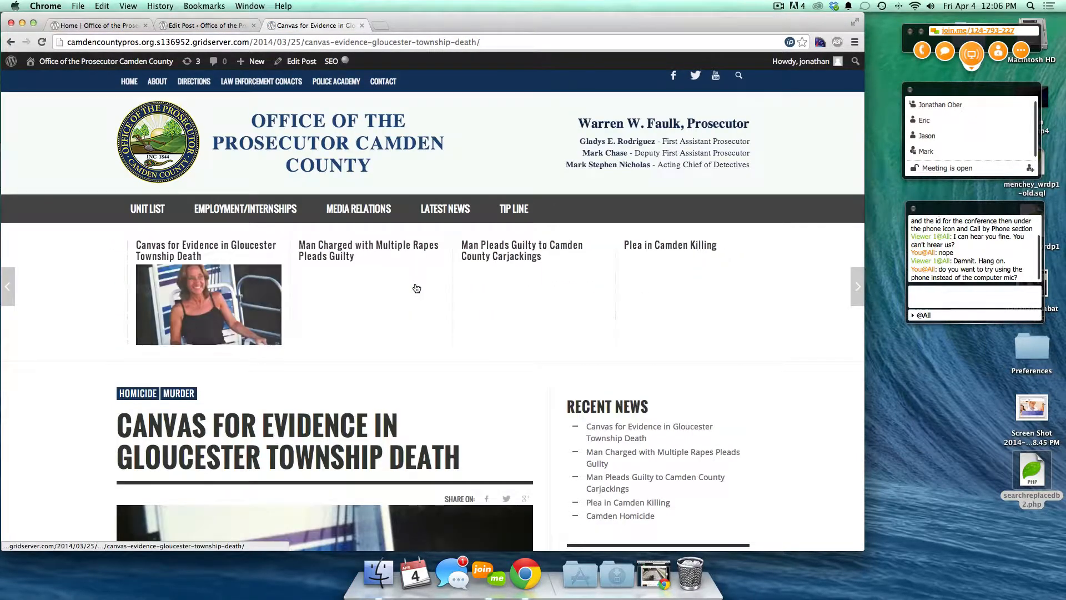
pyautogui.scroll(-15, 708, 347)
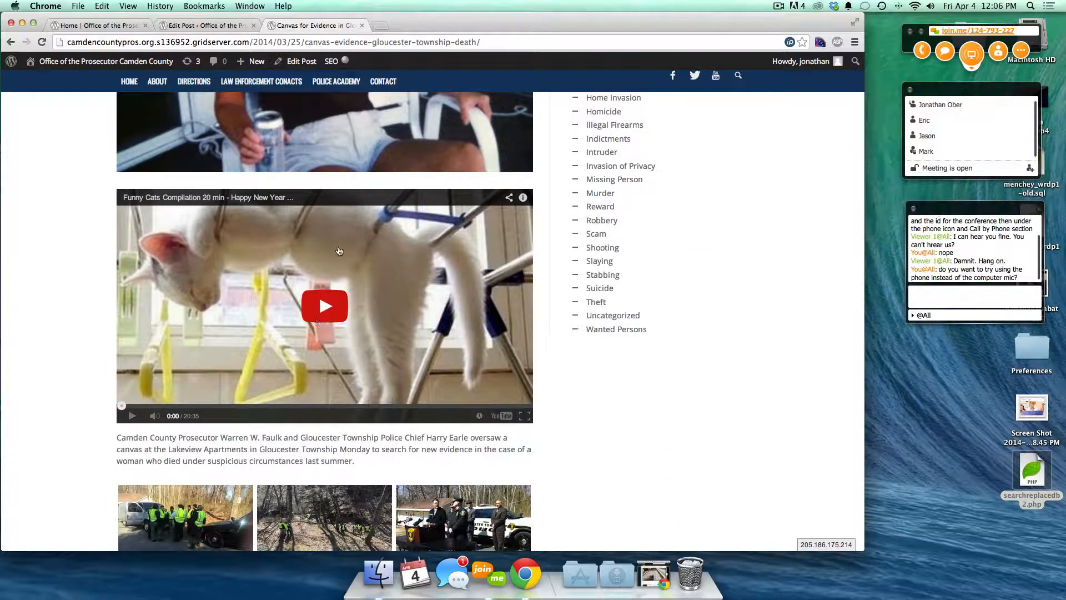
pyautogui.click(186, 25)
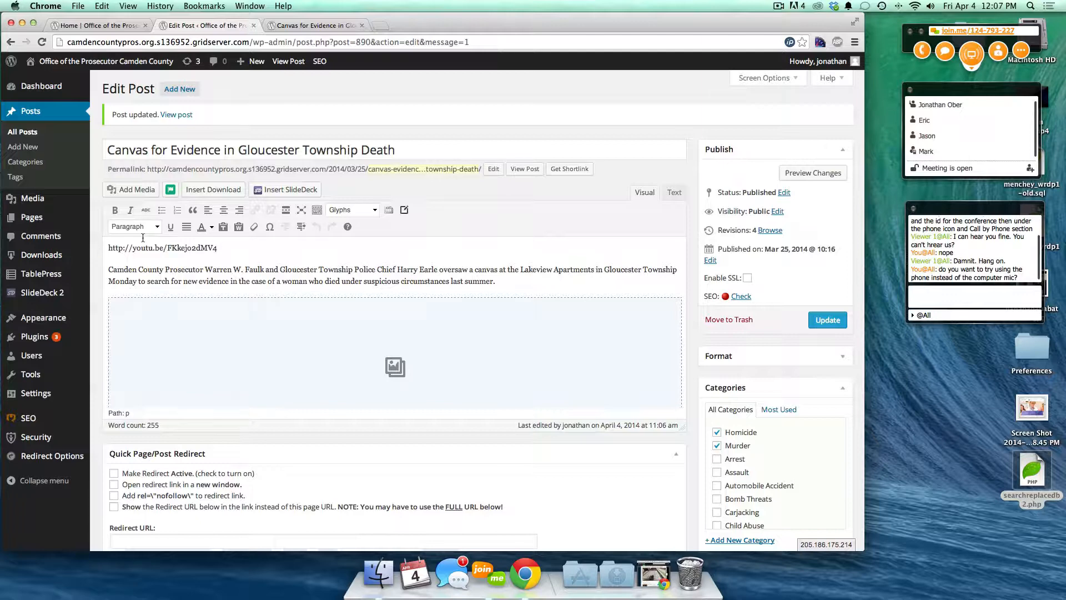
# - Reopen YouTube in a new tab and search for 'cats'
pyautogui.press('super+t')
pyautogui.write('y')
pyautogui.press('Return')
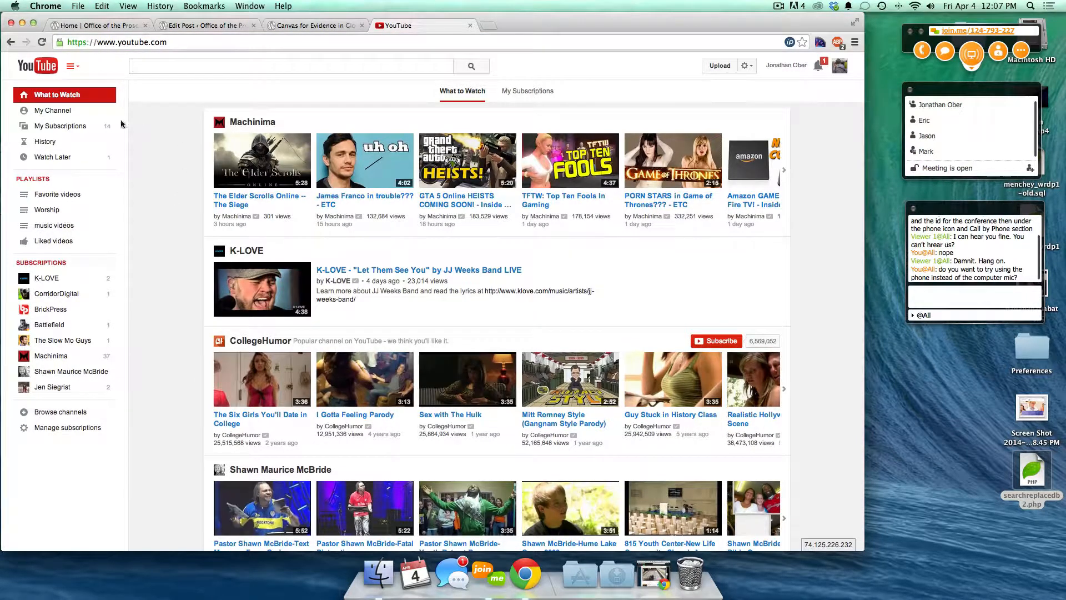
pyautogui.click(250, 65)
pyautogui.write('ca')
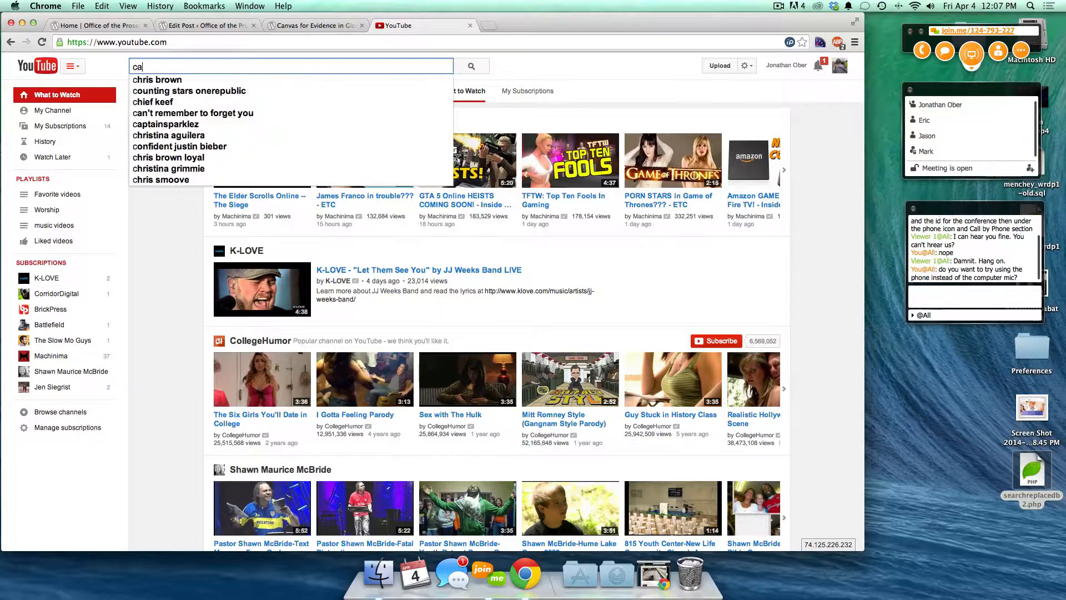
pyautogui.write('ts')
pyautogui.press('Return')
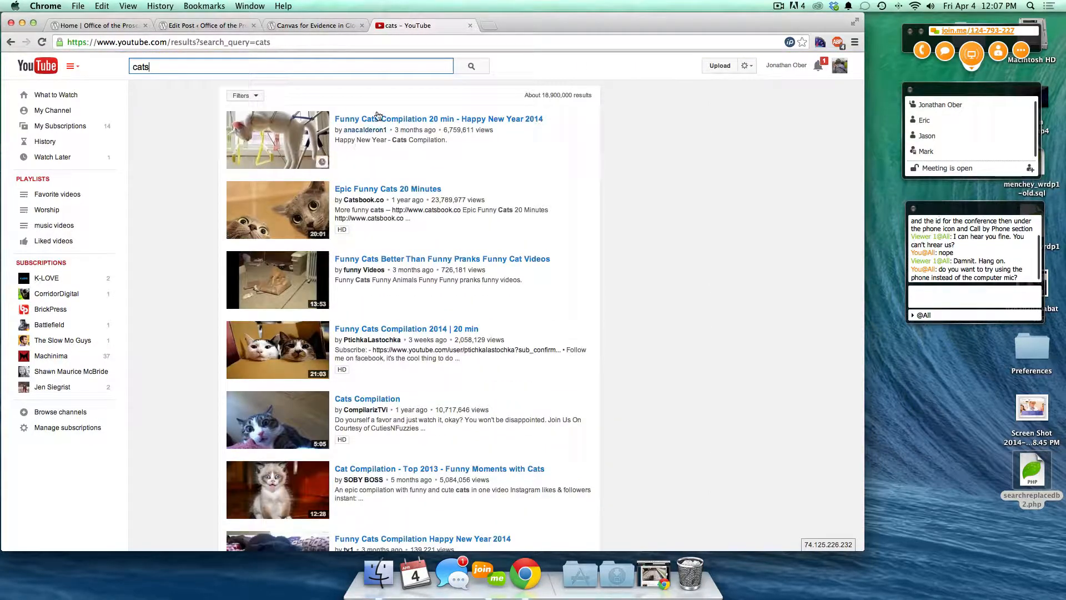
# - View the Funny Cats Compilation video's embed code, then take its short share link and close YouTube
pyautogui.click(377, 117)
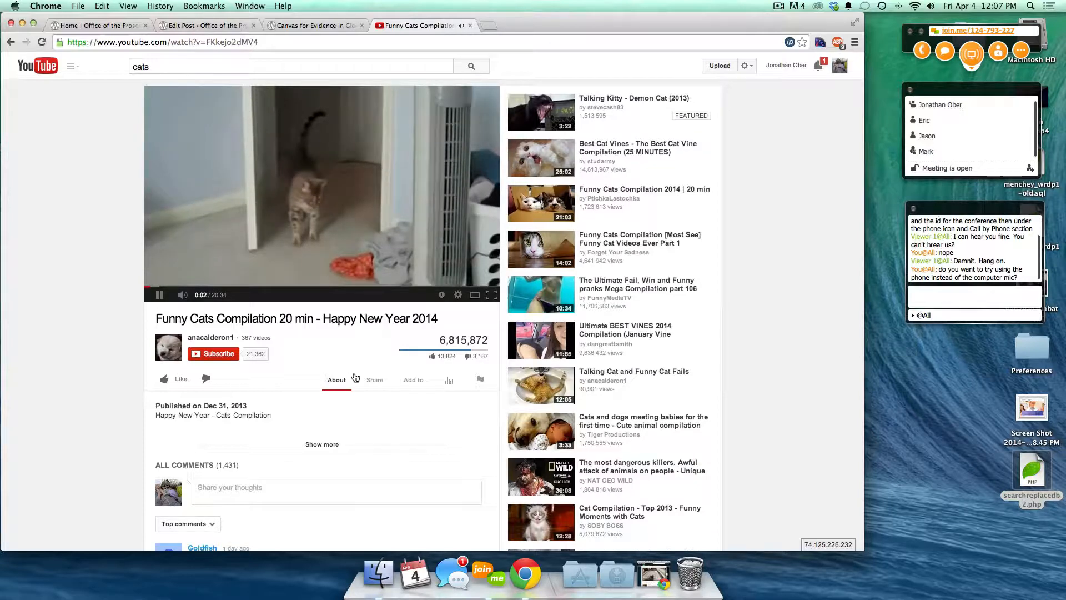
pyautogui.click(373, 381)
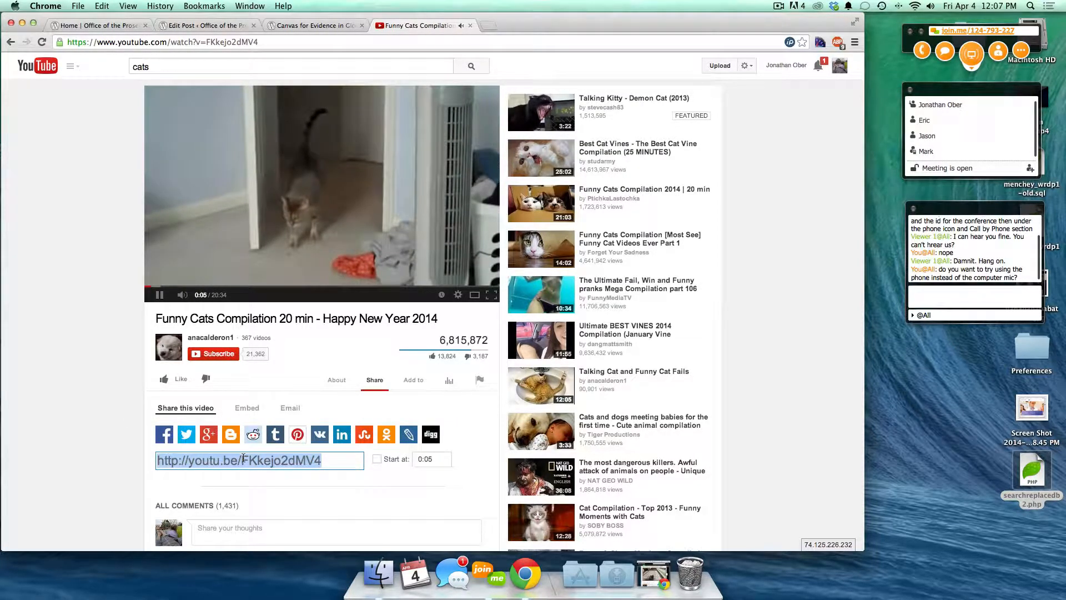
pyautogui.click(247, 408)
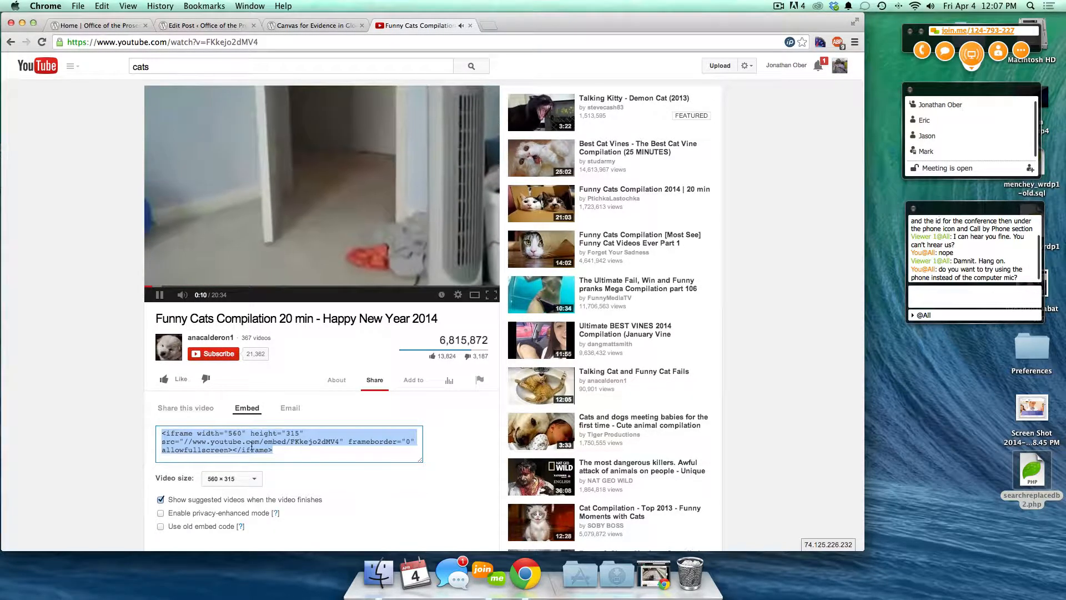
pyautogui.click(173, 409)
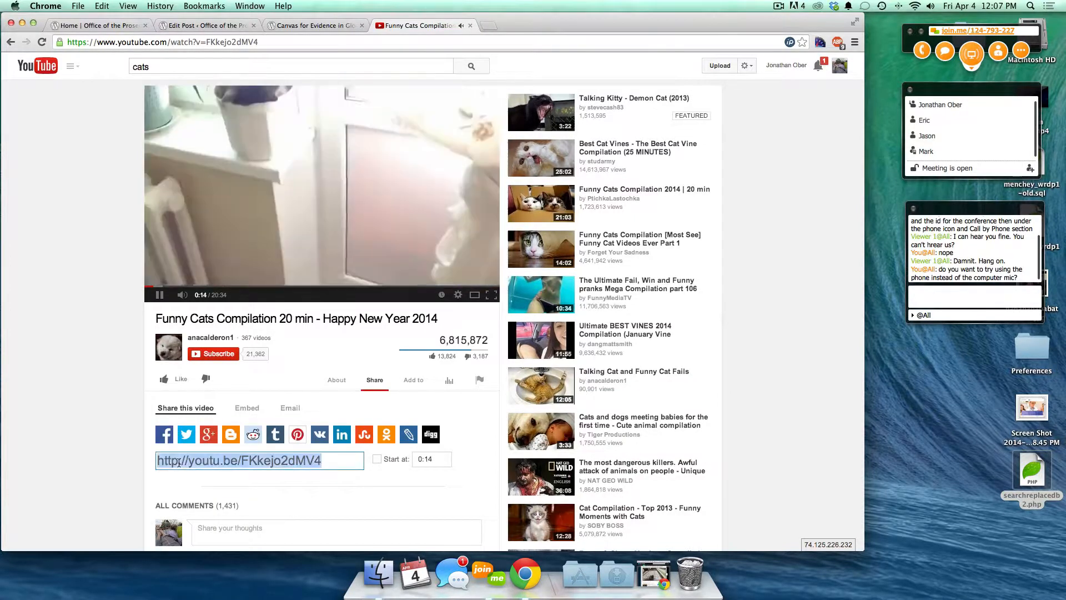
pyautogui.scroll(2, 110, 332)
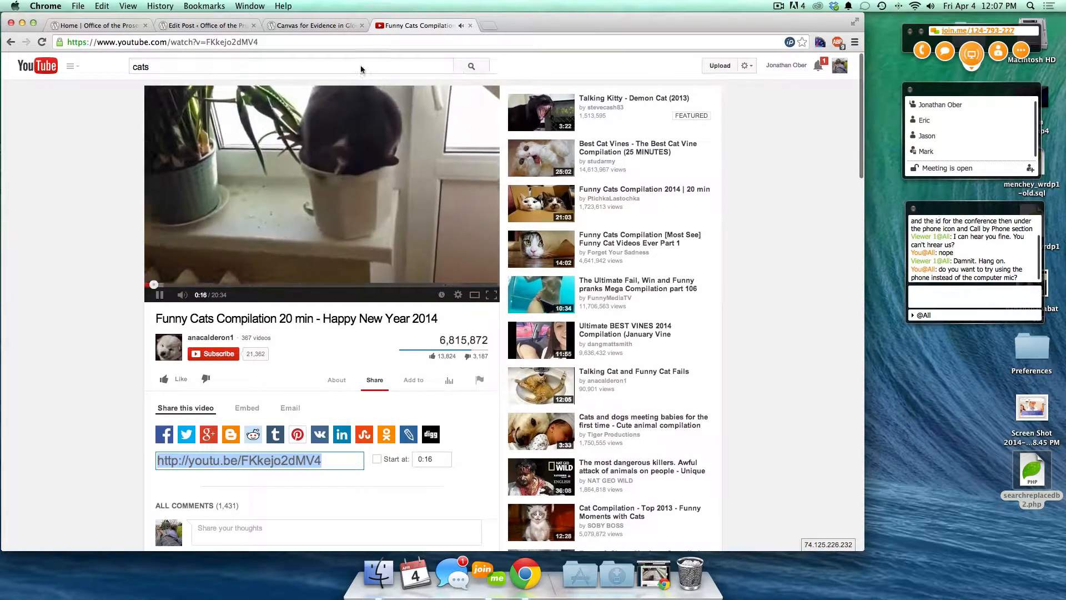
pyautogui.click(469, 26)
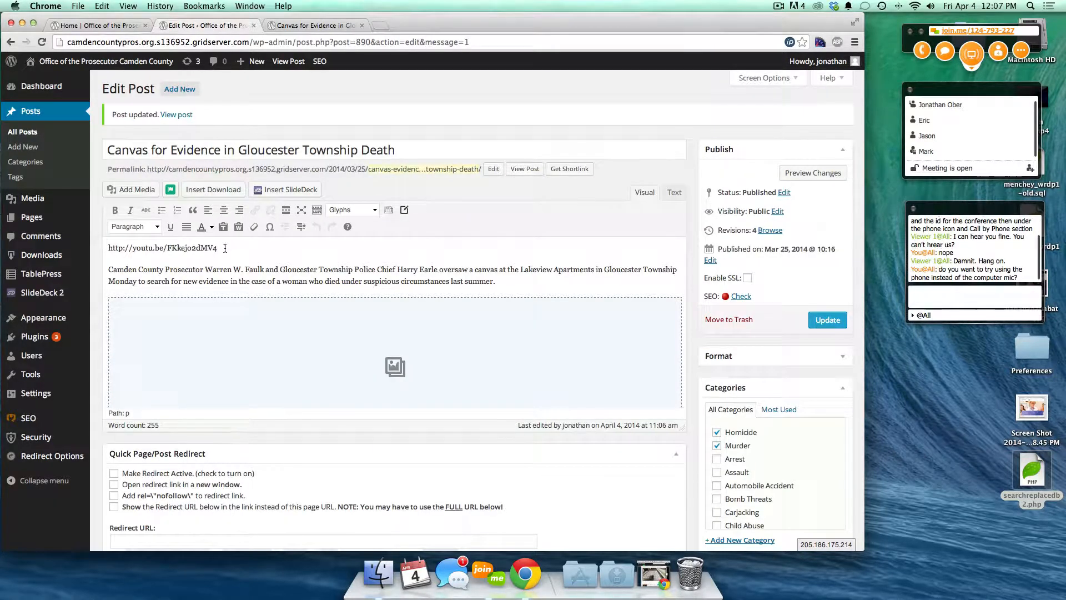
# - Load vimeo.com in a new tab and search for 'cats'
pyautogui.press('super+t')
pyautogui.write('vimeo.com')
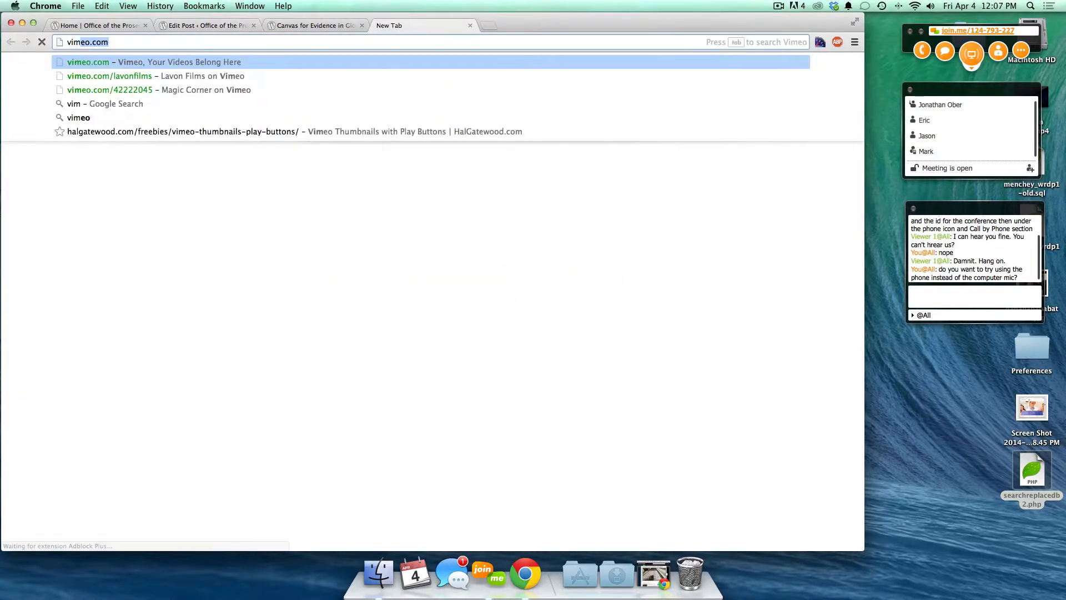
pyautogui.press('Return')
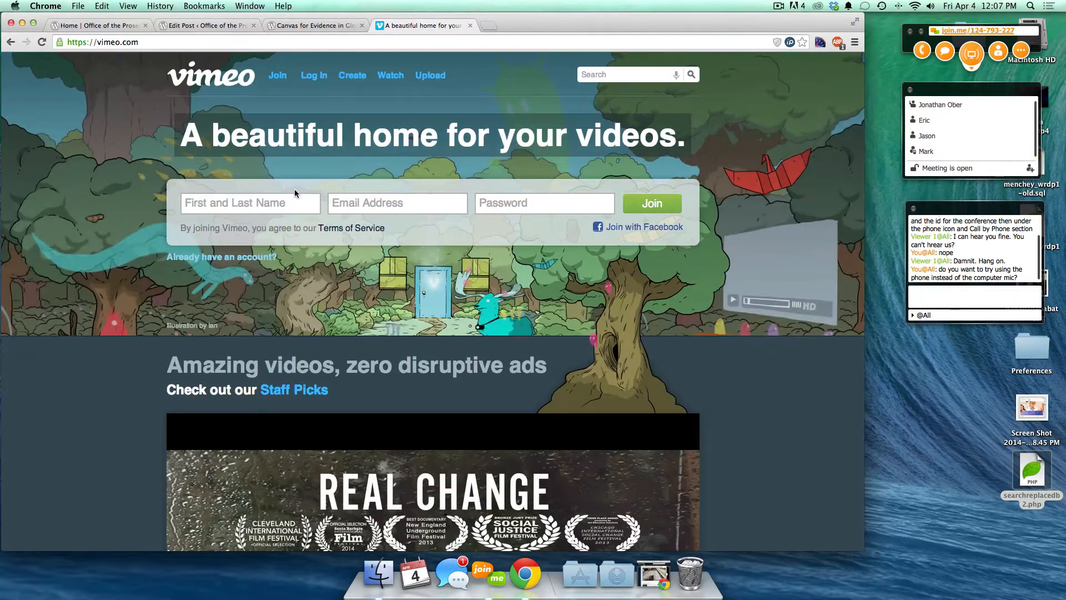
pyautogui.click(586, 74)
pyautogui.write('cats')
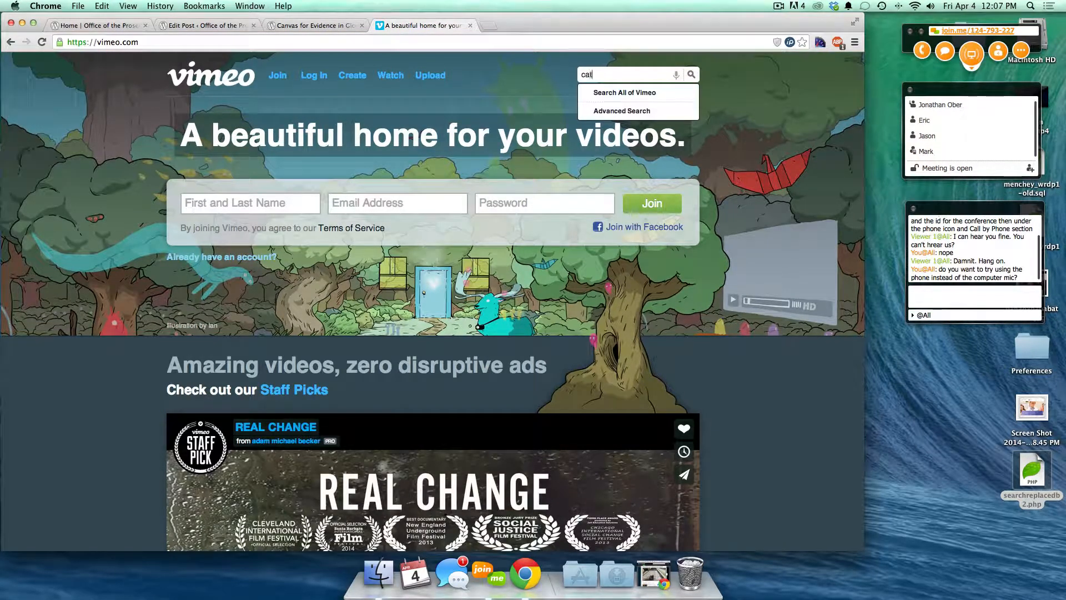
pyautogui.press('Return')
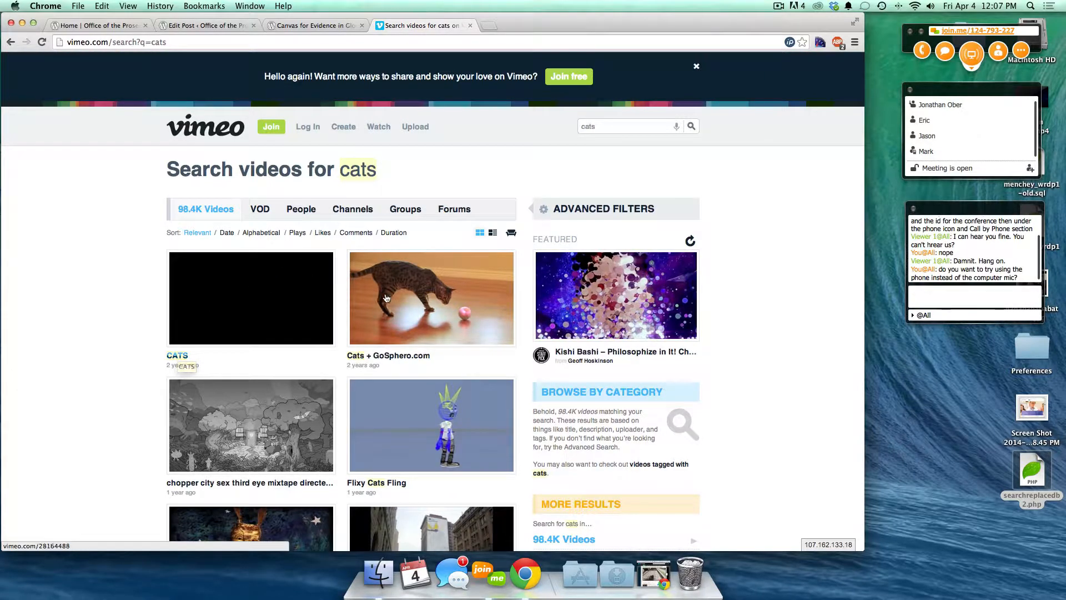
# - Open the Cats + GoSphero.com video, take its page address, and close Vimeo
pyautogui.click(388, 355)
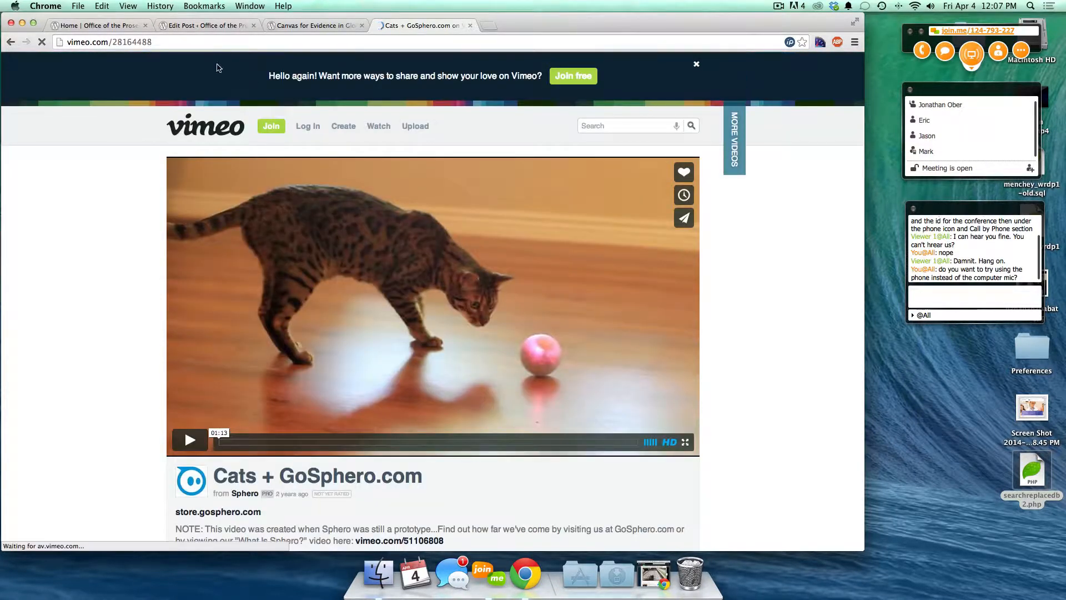
pyautogui.click(166, 43)
pyautogui.press('super+c')
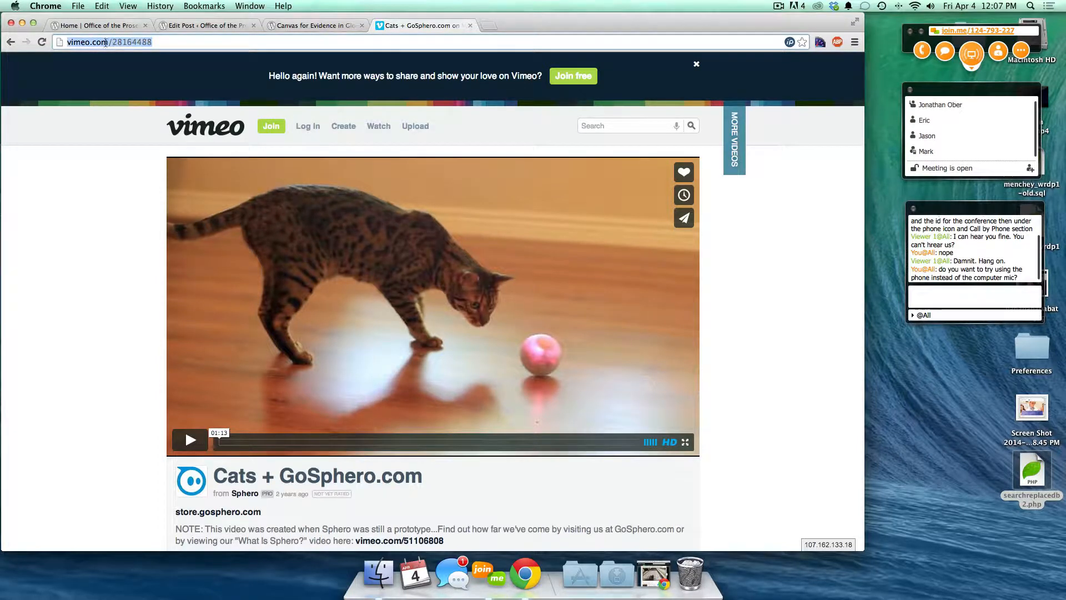
pyautogui.press('super+w')
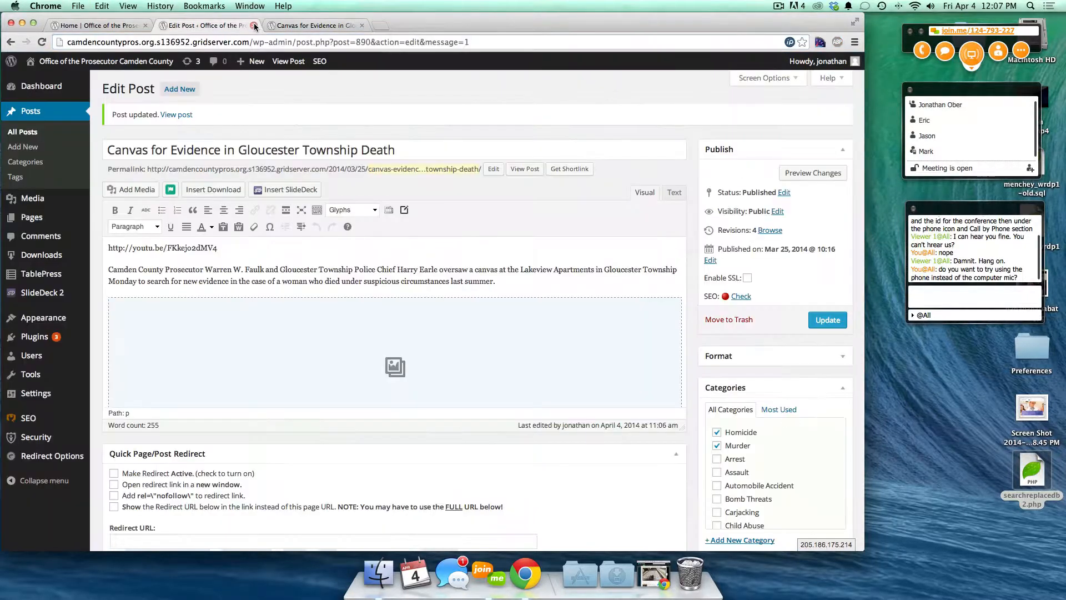
pyautogui.click(228, 247)
pyautogui.press('Return')
pyautogui.press('super+v')
# - Preview the post to check both embedded cat videos
pyautogui.click(813, 173)
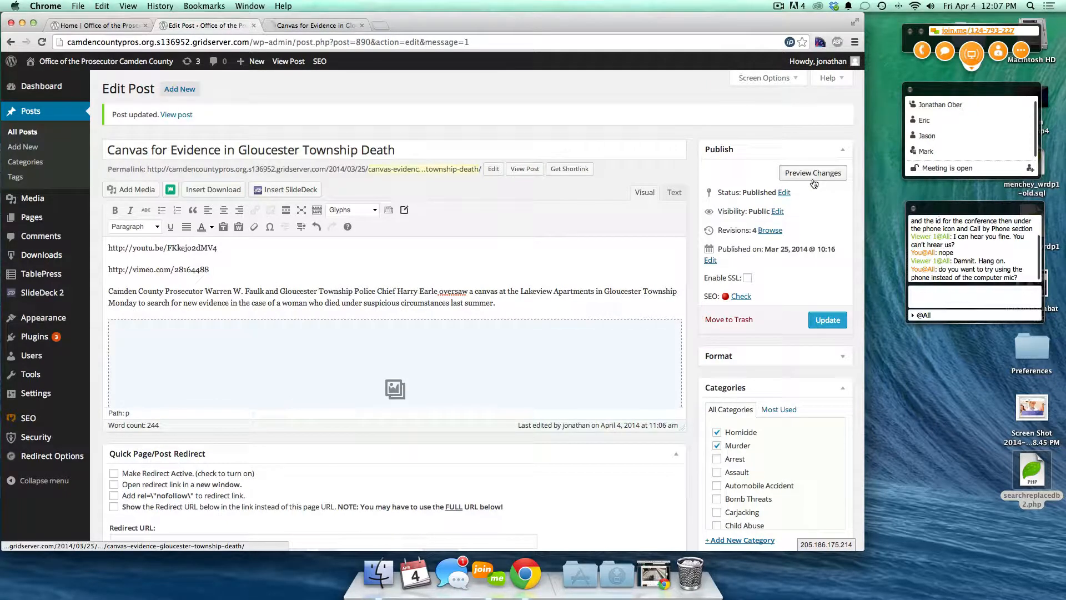
pyautogui.click(304, 28)
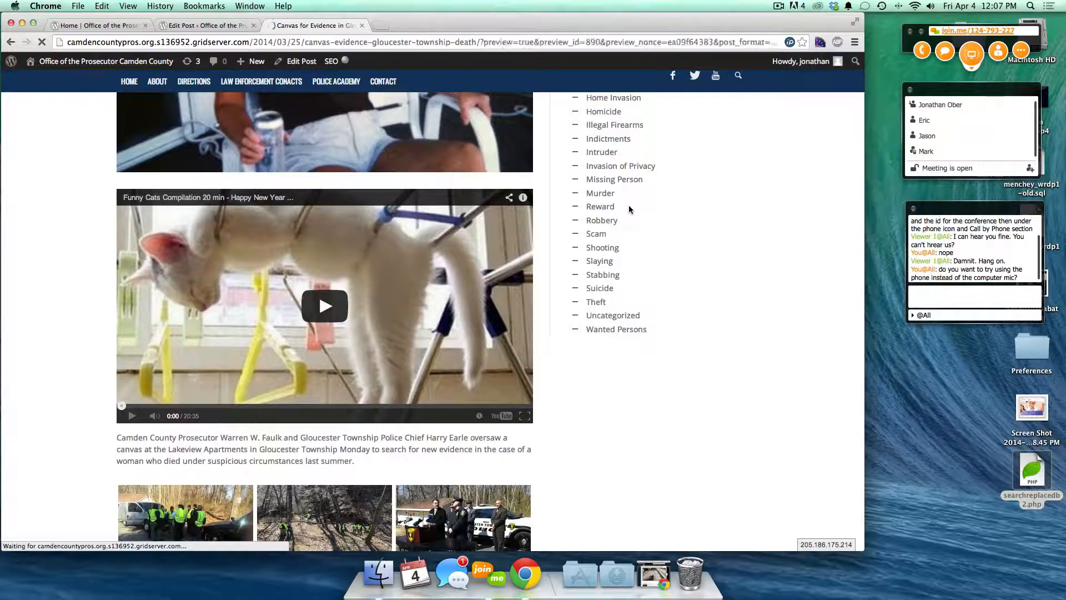
pyautogui.scroll(-15, 318, 461)
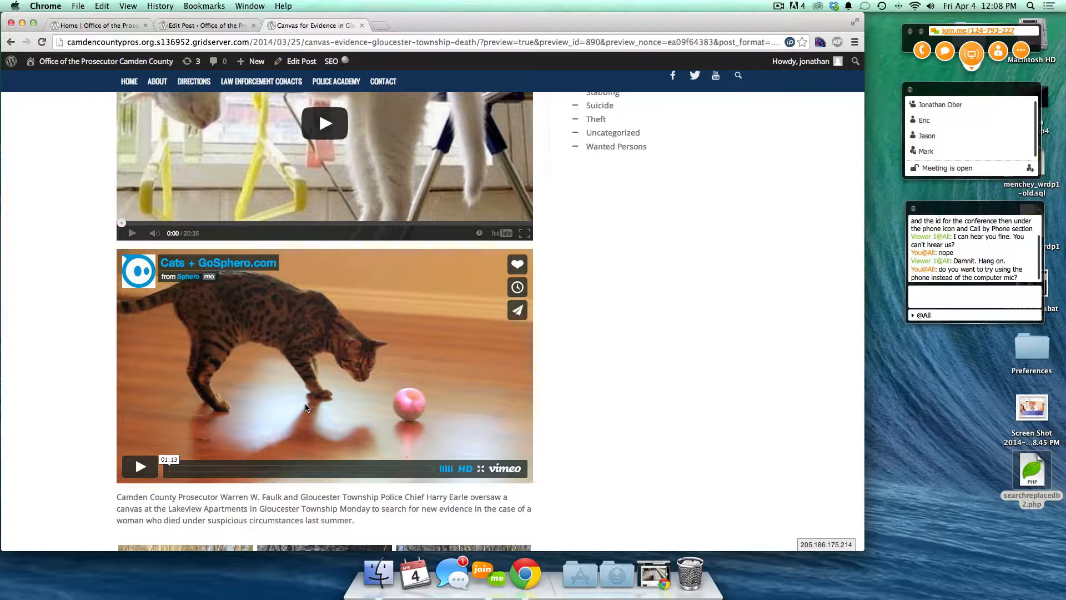
pyautogui.click(175, 25)
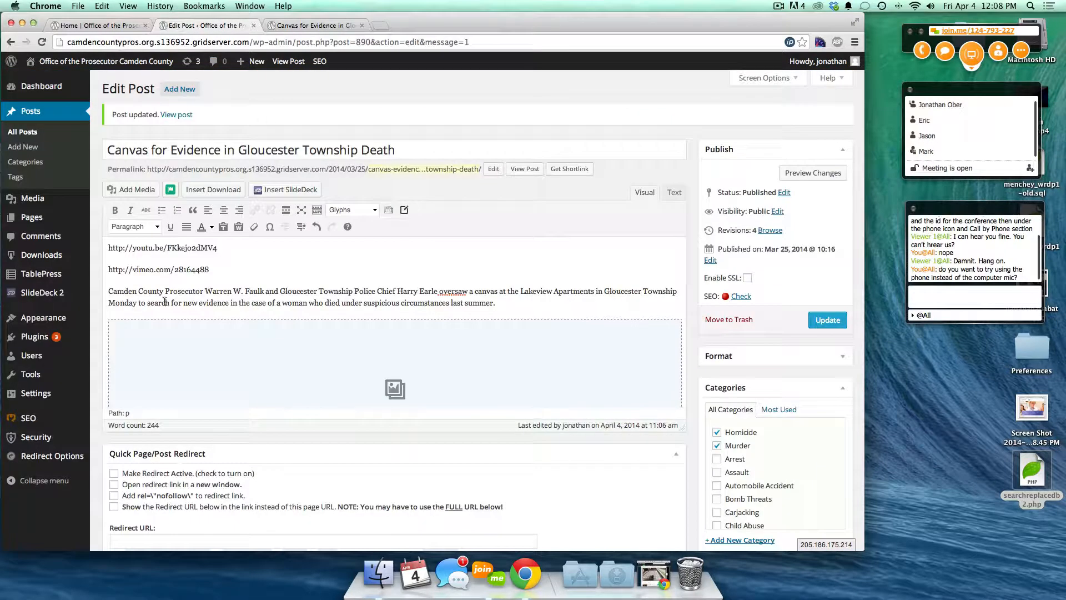
# - Delete the YouTube and Vimeo link lines and update the post to 5 revisions
pyautogui.moveTo(216, 272); pyautogui.dragTo(101, 246)
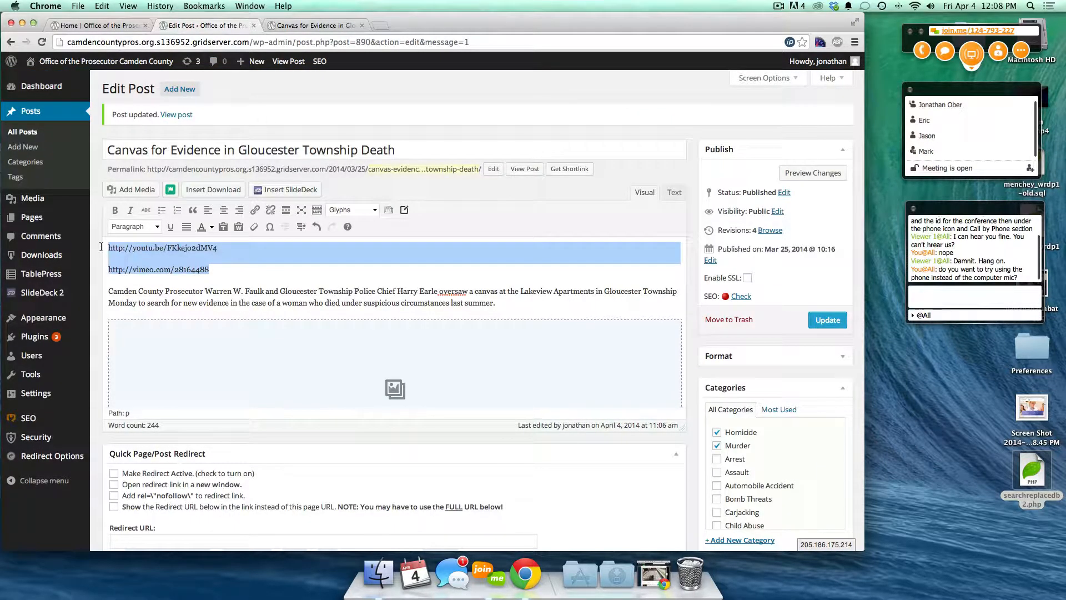
pyautogui.press('BackSpace')
pyautogui.press('Delete')
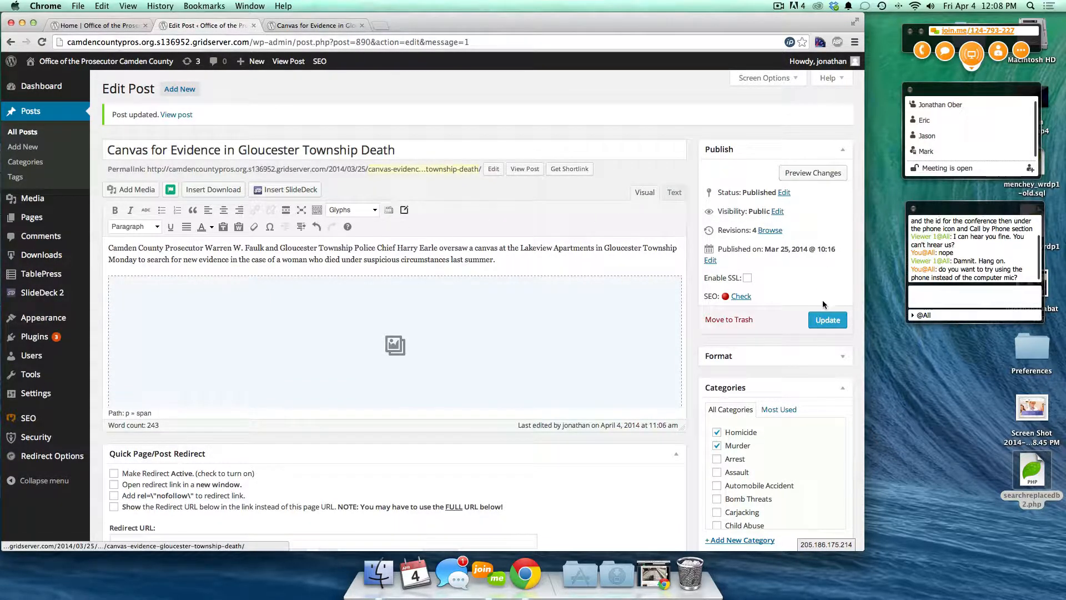
pyautogui.click(827, 321)
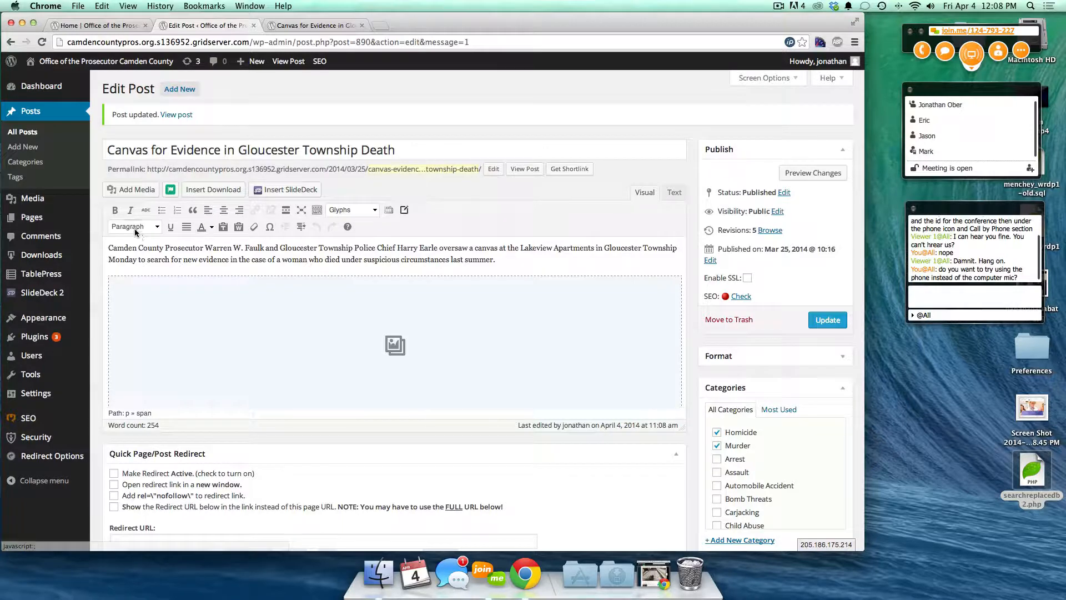
# - Browse the text format list from Paragraph through Heading 1–6 for the post's text
pyautogui.click(156, 227)
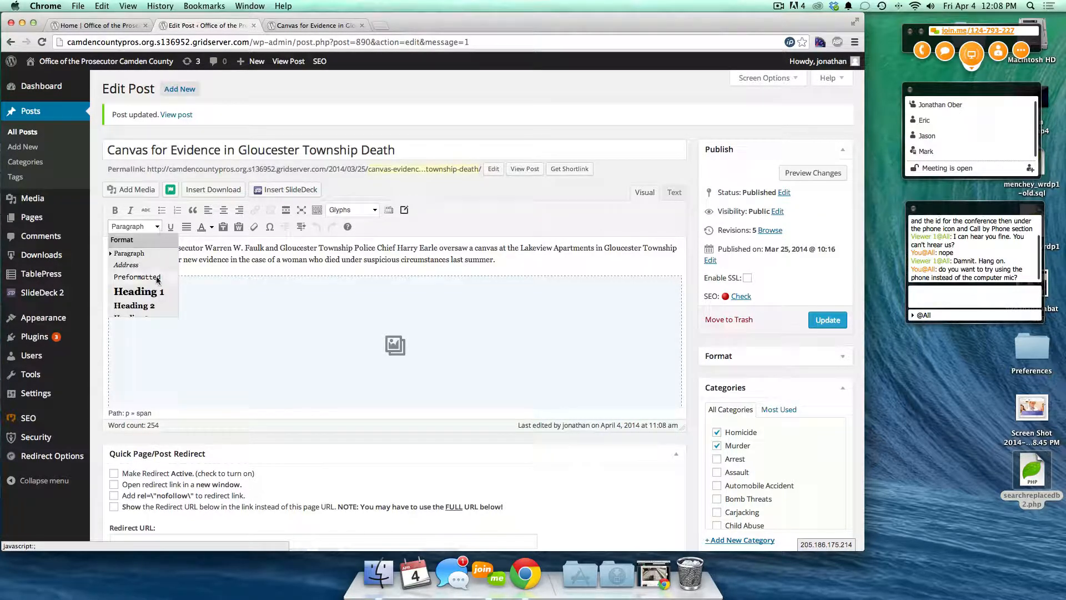
pyautogui.scroll(-4, 155, 277)
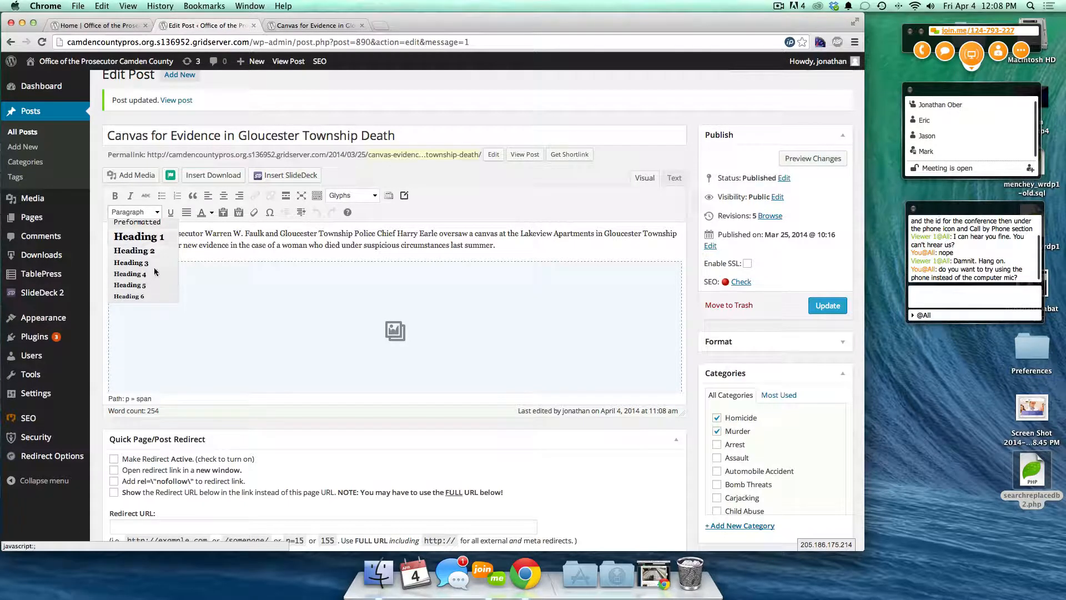
pyautogui.scroll(4, 155, 274)
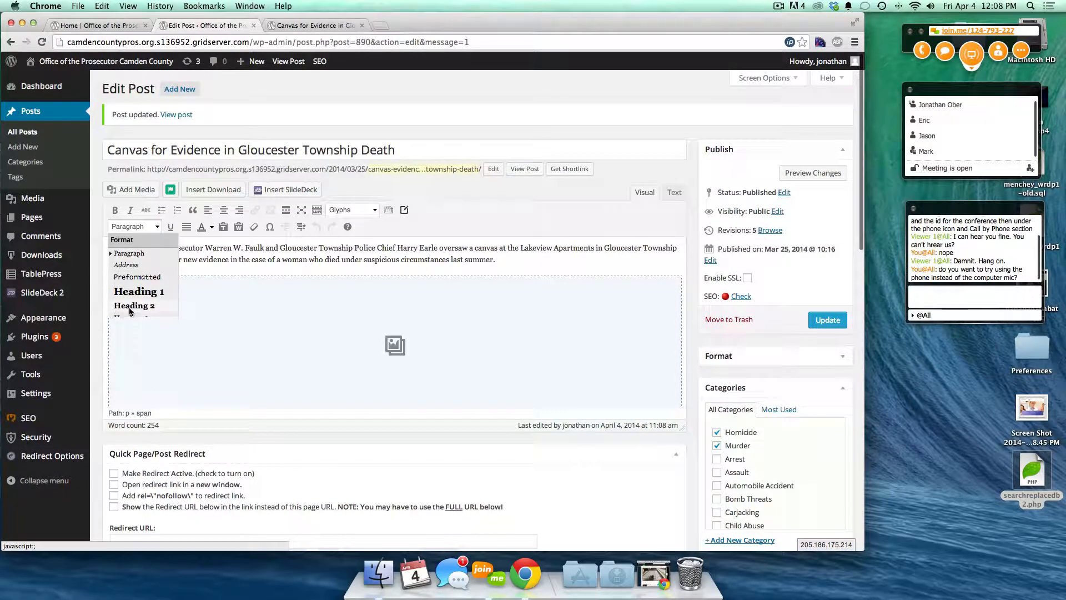
pyautogui.scroll(-2, 155, 295)
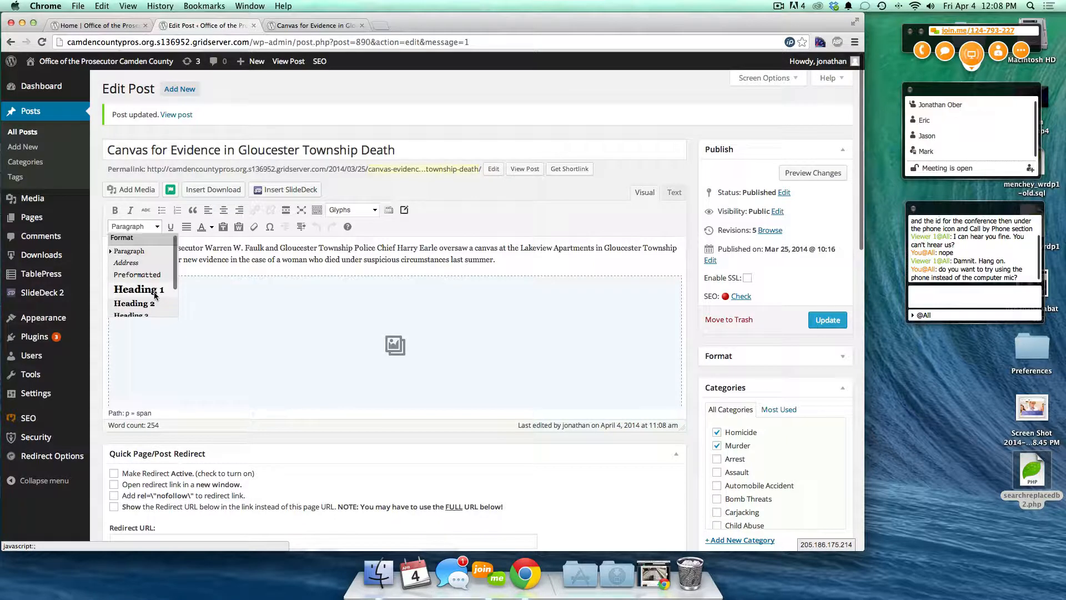
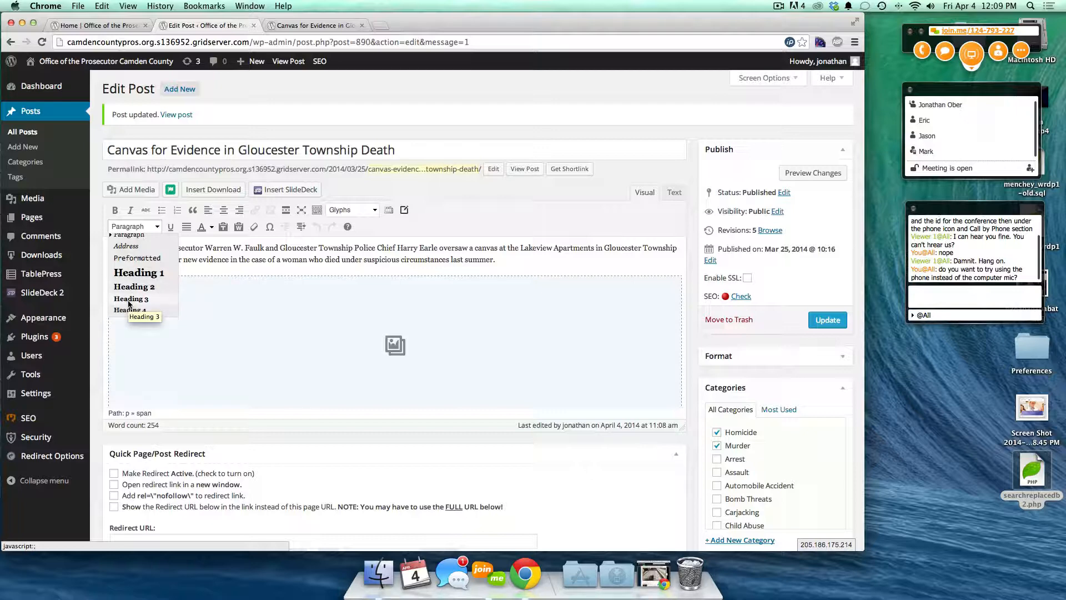
# - Add three lines, 'Heading 1', 'Heading 2' and 'Heading 3', below the gallery
pyautogui.click(240, 299)
pyautogui.scroll(-5, 240, 299)
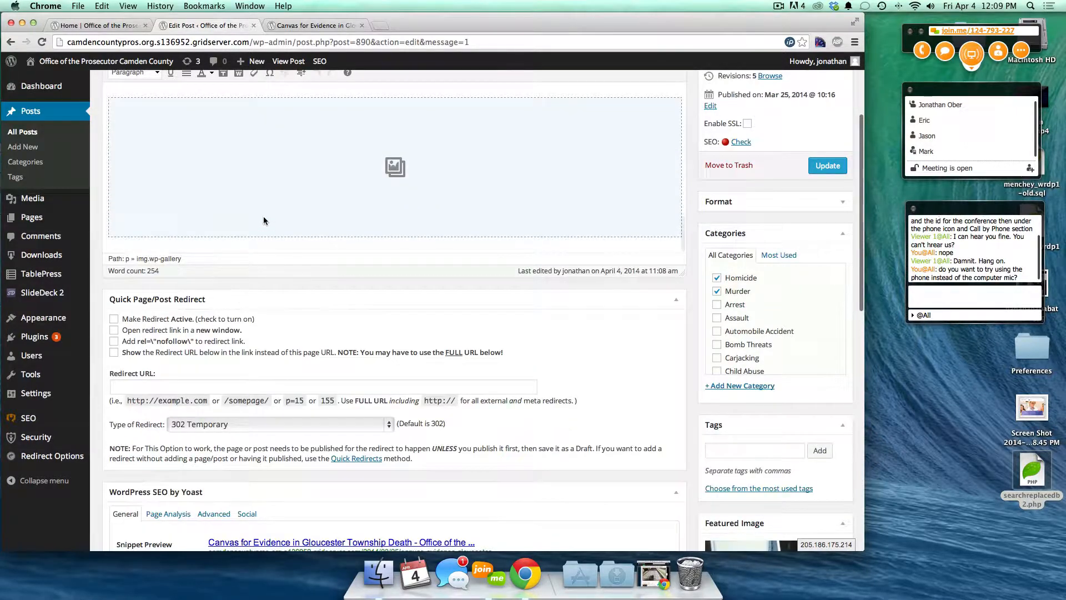
pyautogui.scroll(-2, 264, 220)
pyautogui.click(275, 165)
pyautogui.press('Right')
pyautogui.press('Return')
pyautogui.press('Return')
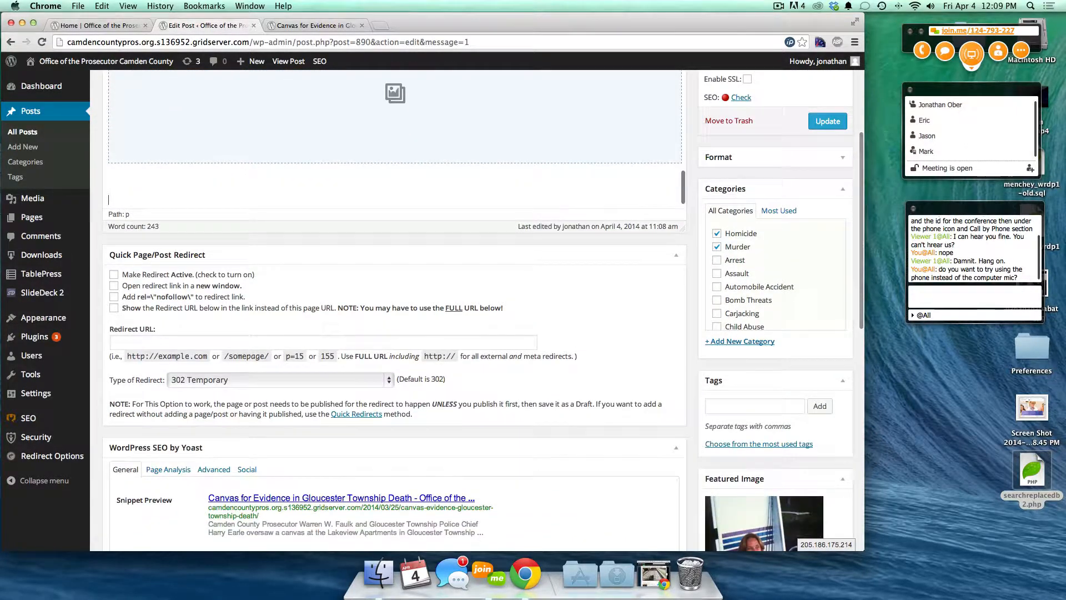
pyautogui.write('Heading 1')
pyautogui.press('Return')
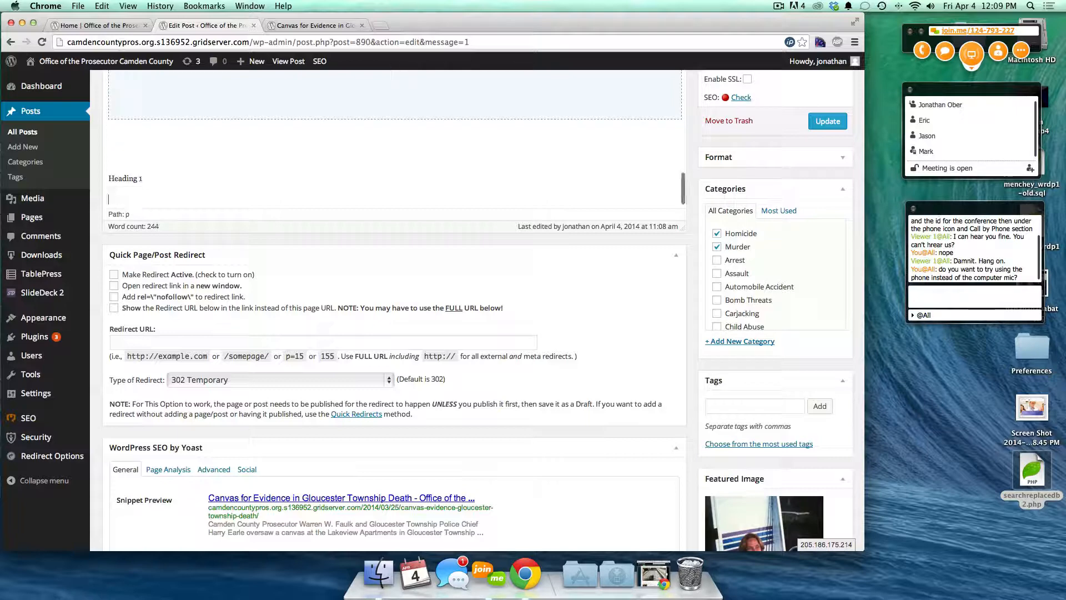
pyautogui.write('Heading 2')
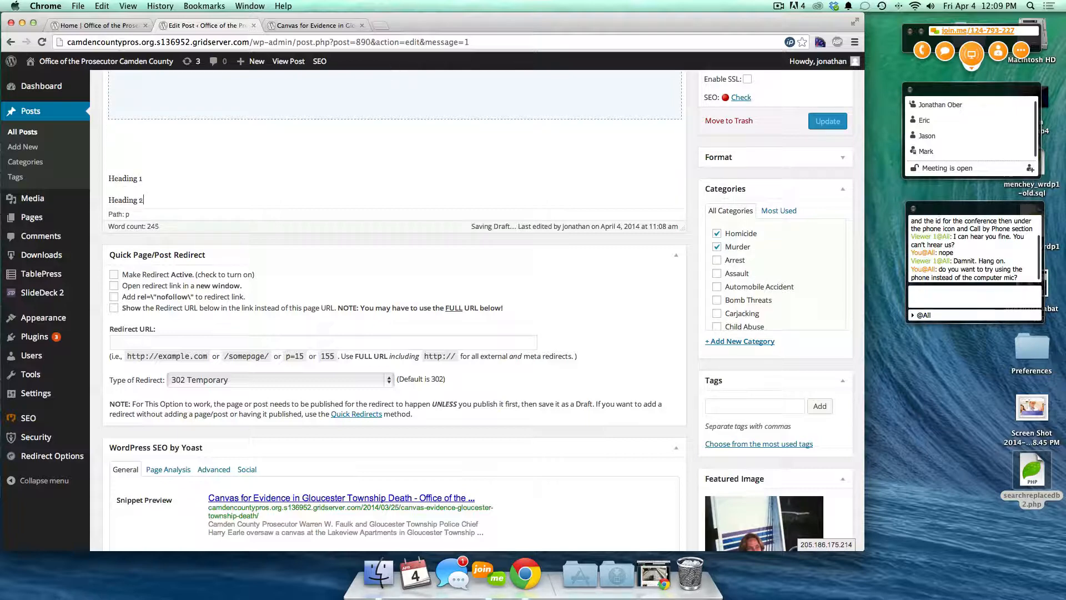
pyautogui.press('Return')
pyautogui.write('Heading 3')
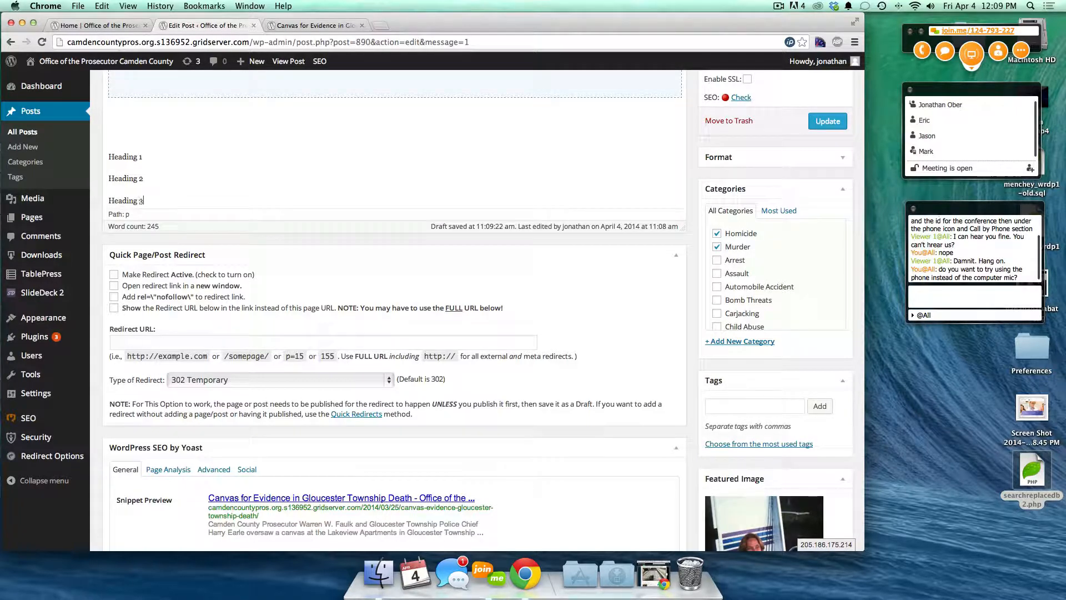
# - Format the third line as Heading 3 and the second line as Heading 2
pyautogui.tripleClick(332, 198)
pyautogui.scroll(4, 357, 309)
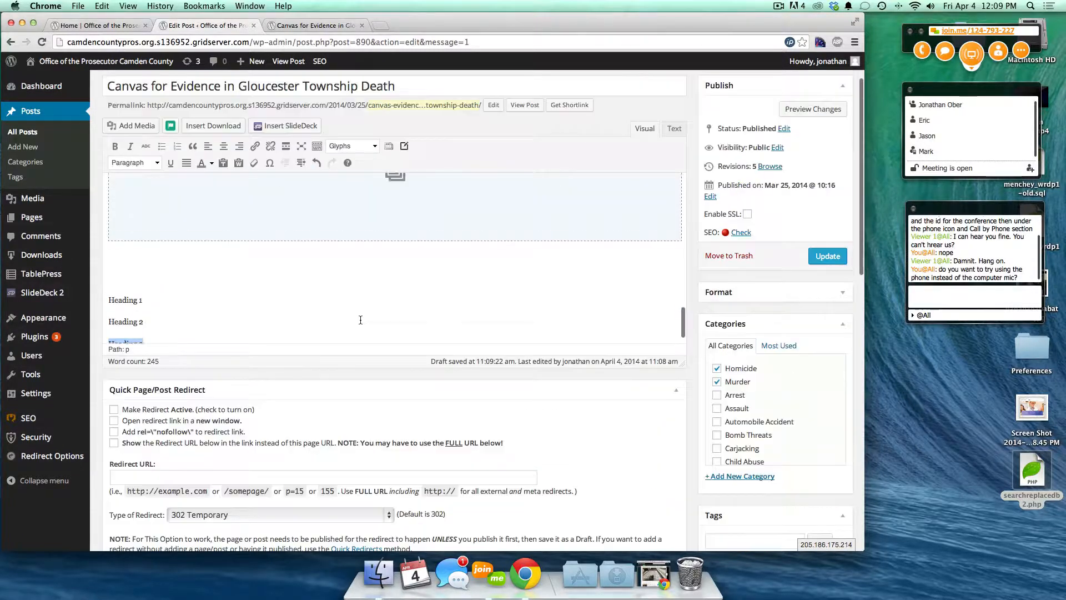
pyautogui.scroll(-1, 370, 238)
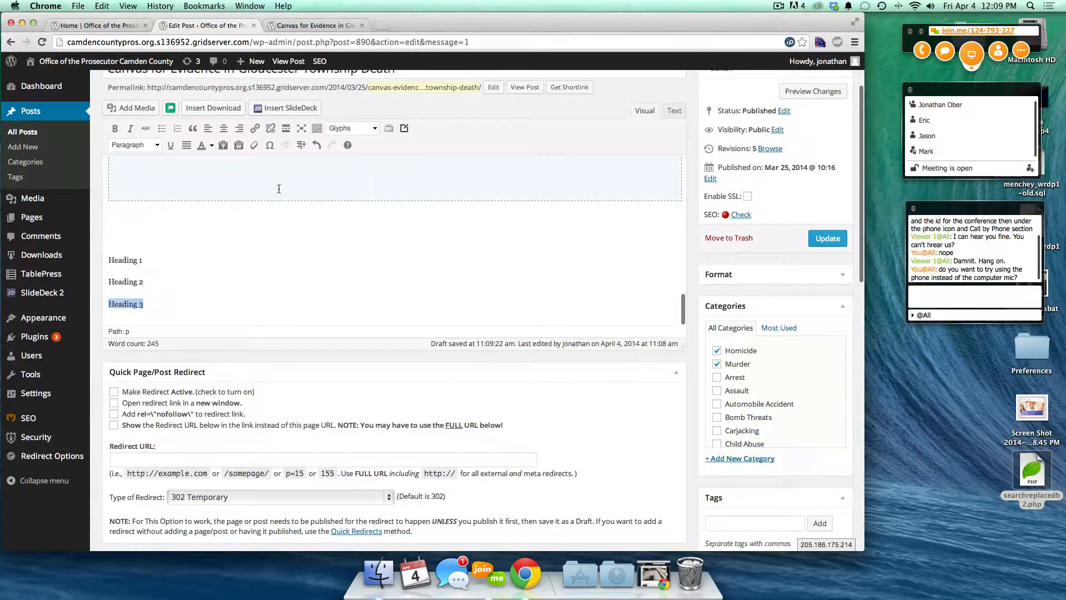
pyautogui.click(136, 145)
pyautogui.click(150, 221)
pyautogui.click(155, 284)
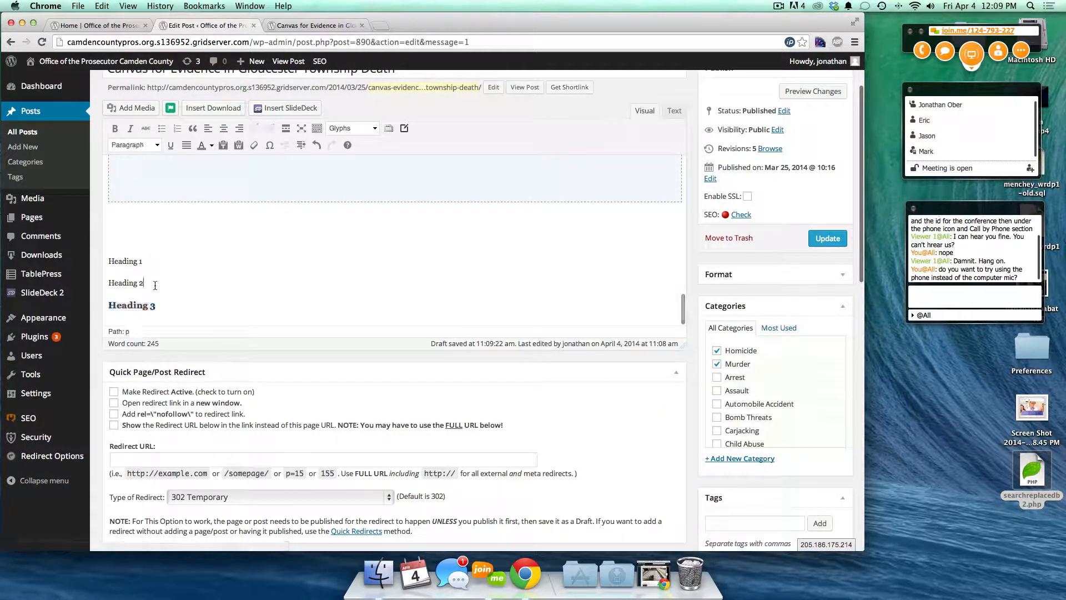
pyautogui.moveTo(155, 284); pyautogui.dragTo(108, 283)
pyautogui.click(156, 146)
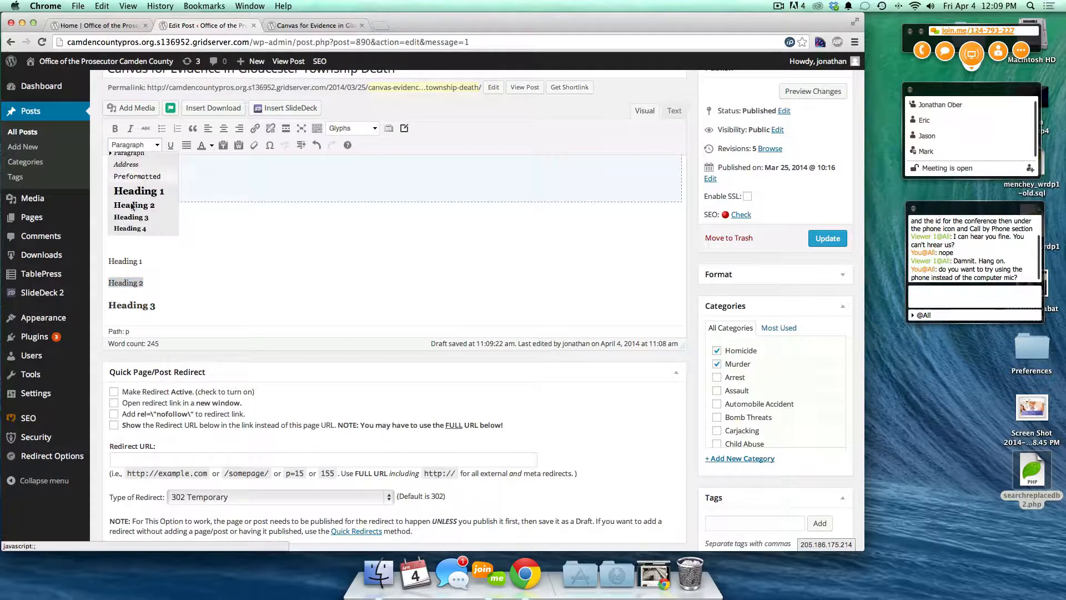
pyautogui.click(139, 212)
# - Format the first line as Heading 1 and preview the unsaved changes
pyautogui.click(151, 262)
pyautogui.moveTo(150, 261); pyautogui.dragTo(108, 261)
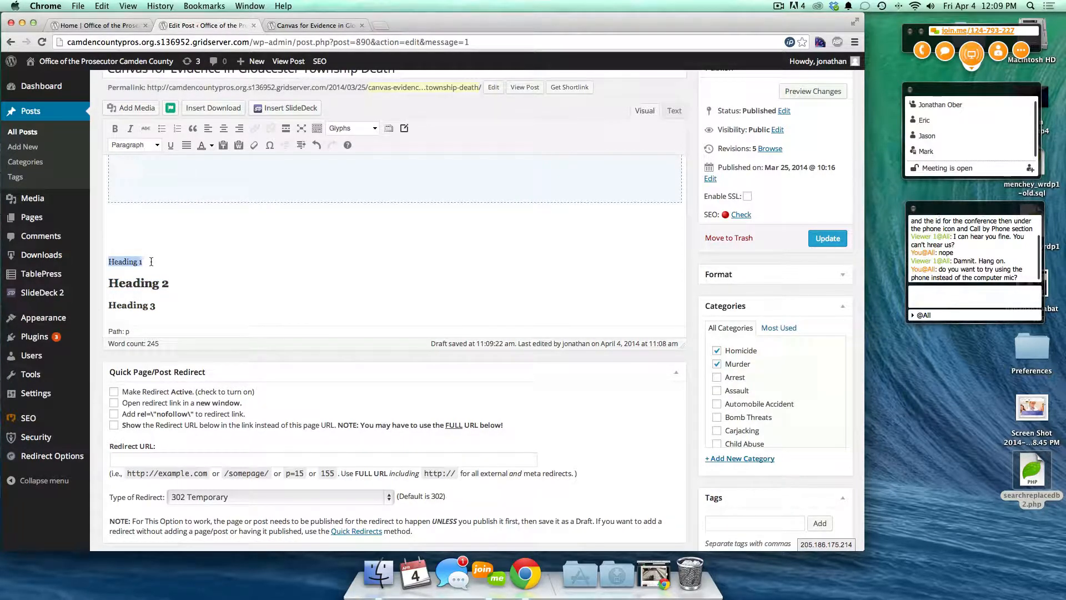
pyautogui.click(157, 145)
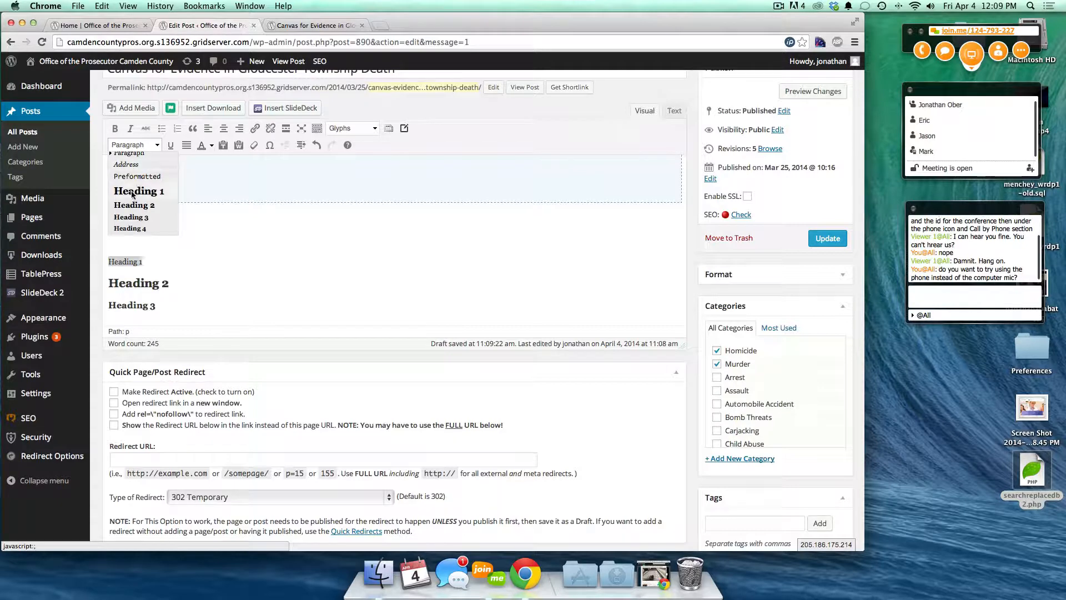
pyautogui.click(136, 192)
pyautogui.click(811, 91)
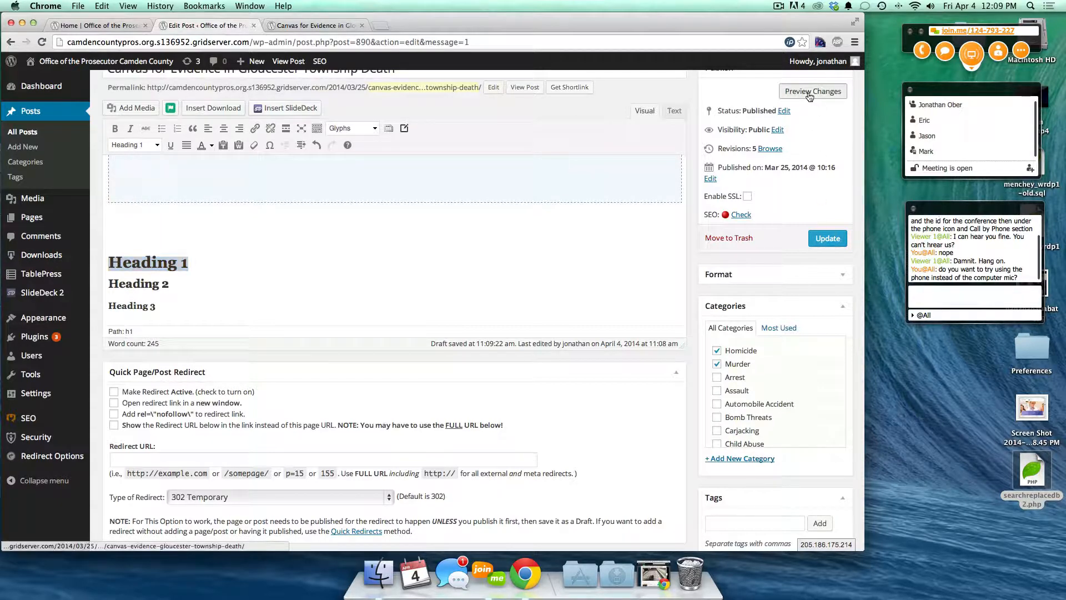
pyautogui.click(301, 25)
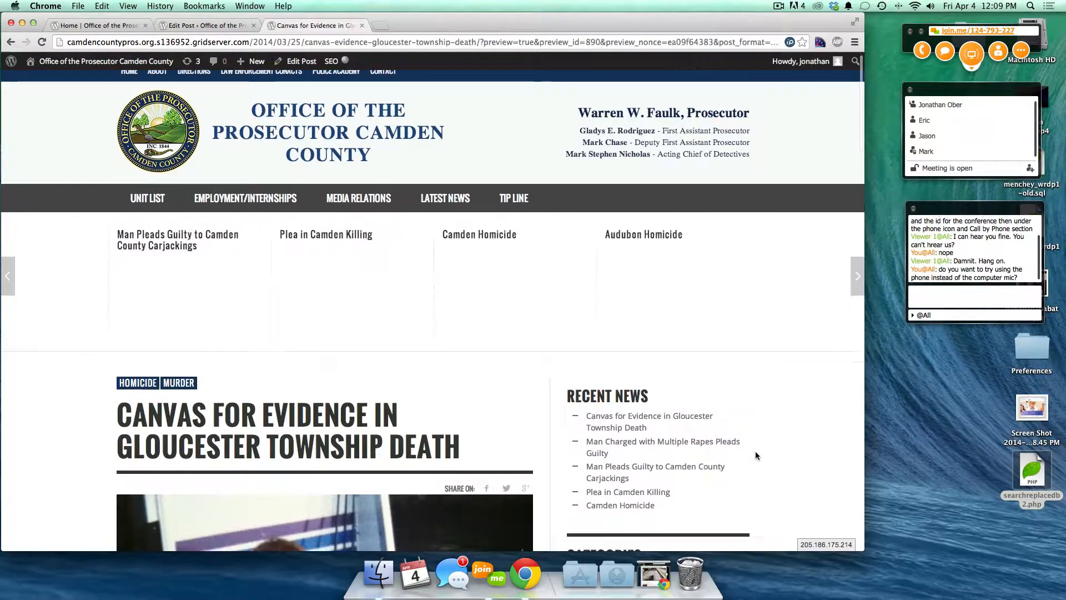
pyautogui.scroll(-20, 756, 455)
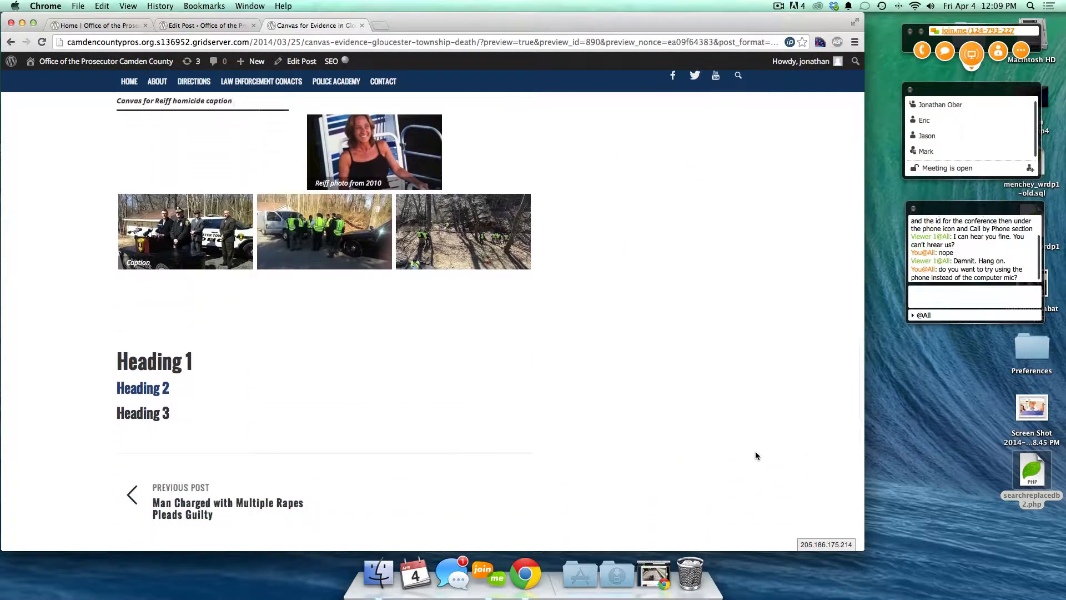
pyautogui.scroll(-3, 756, 455)
pyautogui.moveTo(117, 294); pyautogui.dragTo(305, 302)
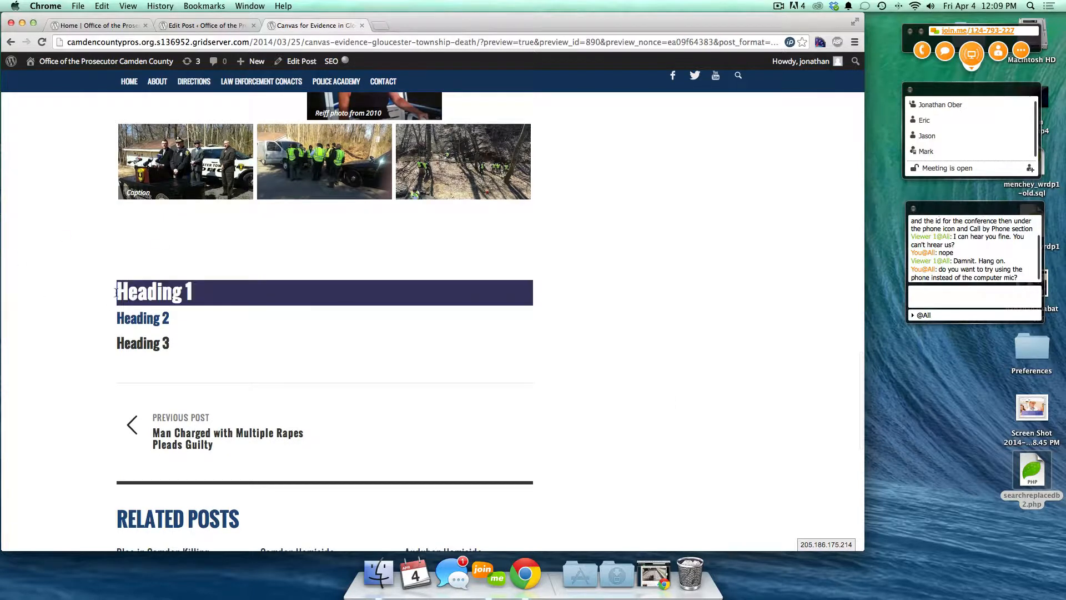
pyautogui.tripleClick(157, 319)
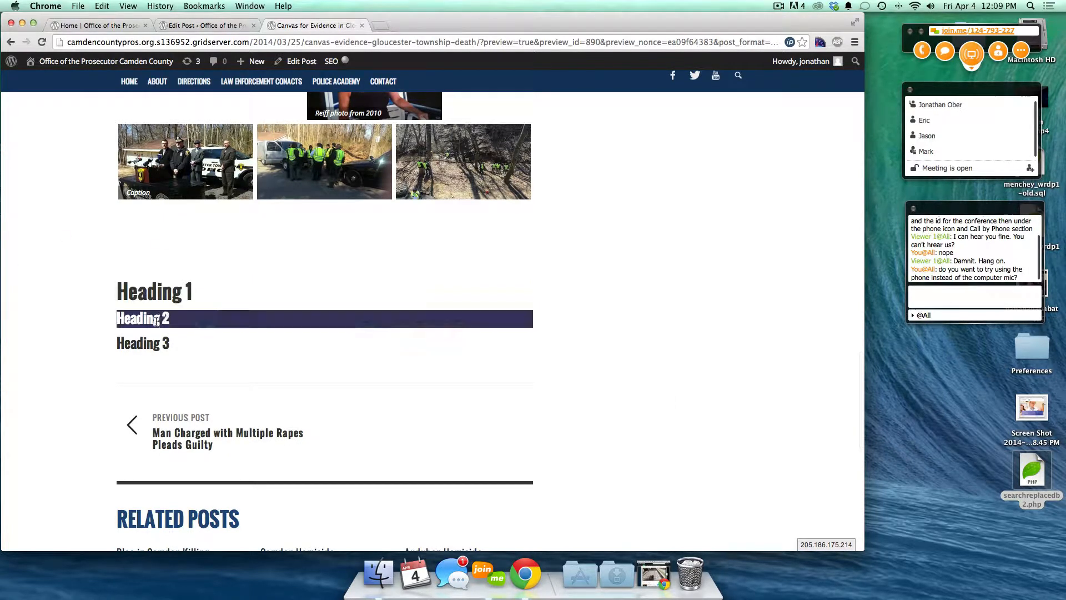
pyautogui.tripleClick(139, 345)
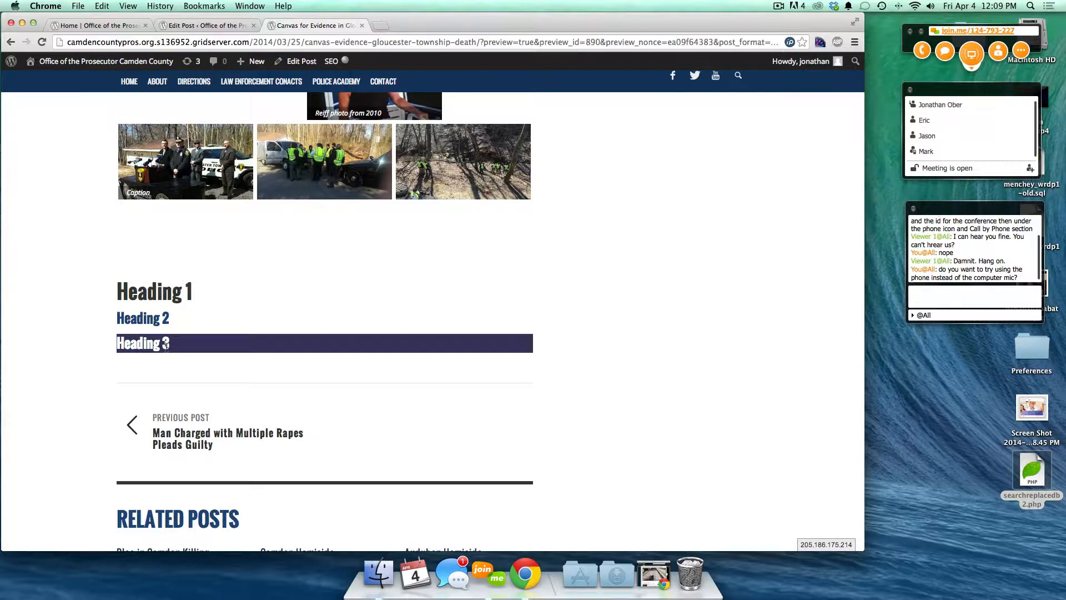
pyautogui.click(96, 367)
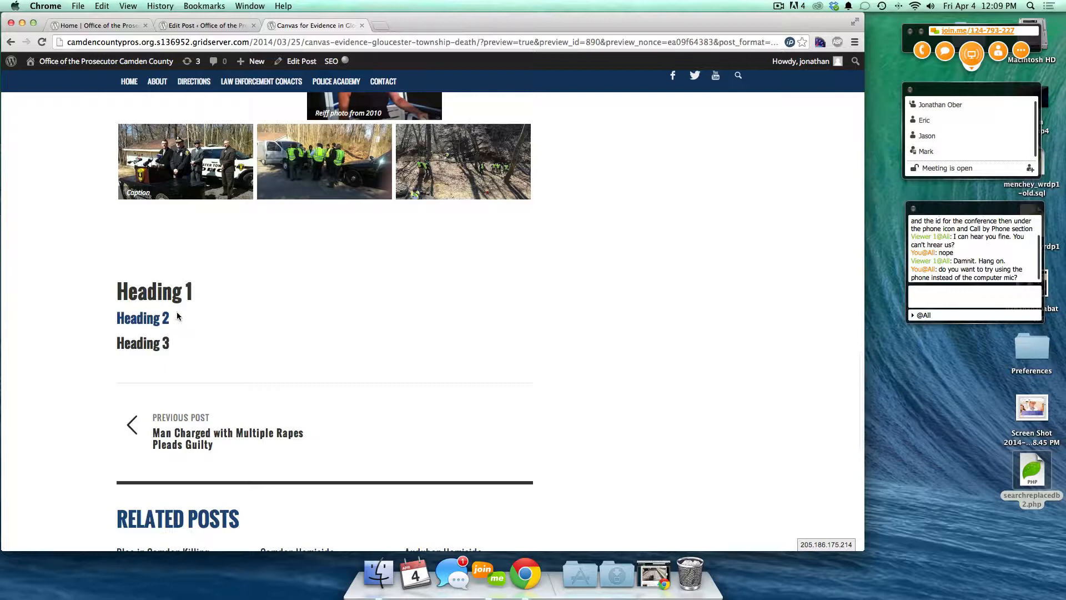
# - Back in the editor, try the text colour choices on Heading 1, leaving it black
pyautogui.click(196, 28)
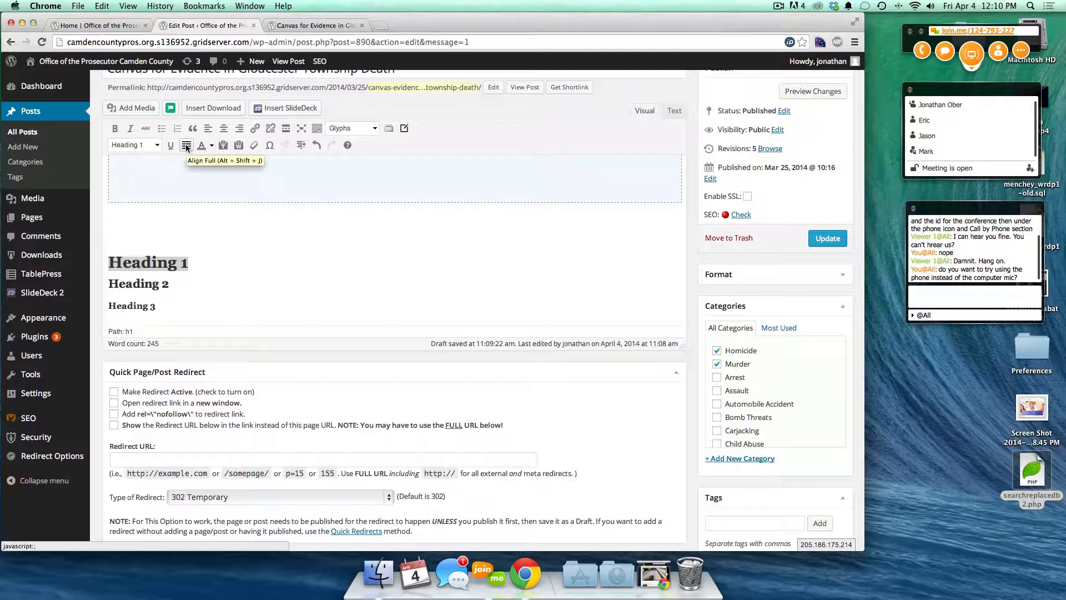
pyautogui.click(211, 147)
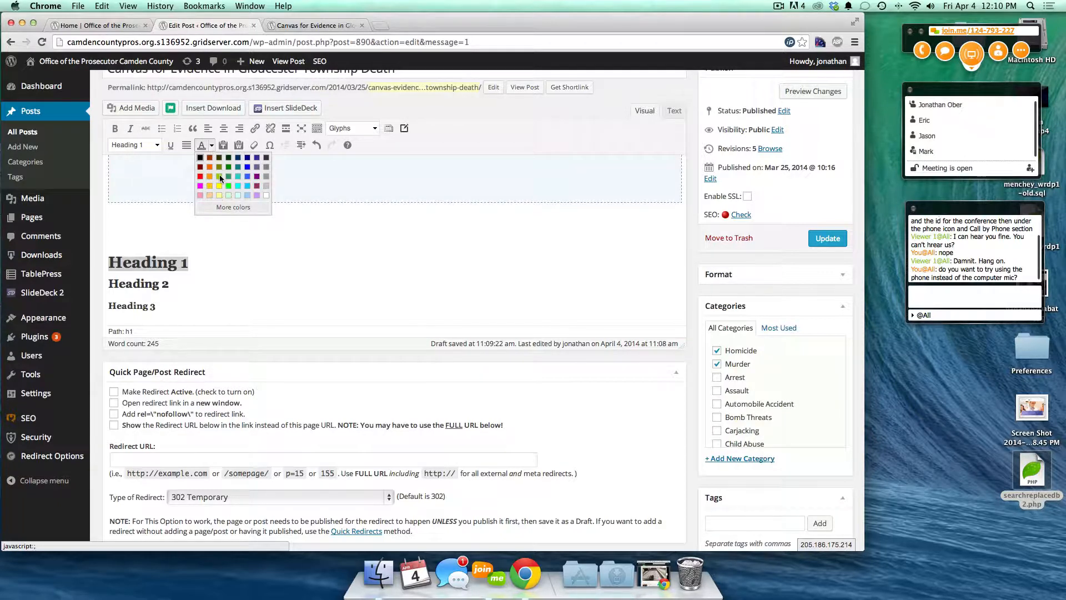
pyautogui.click(212, 146)
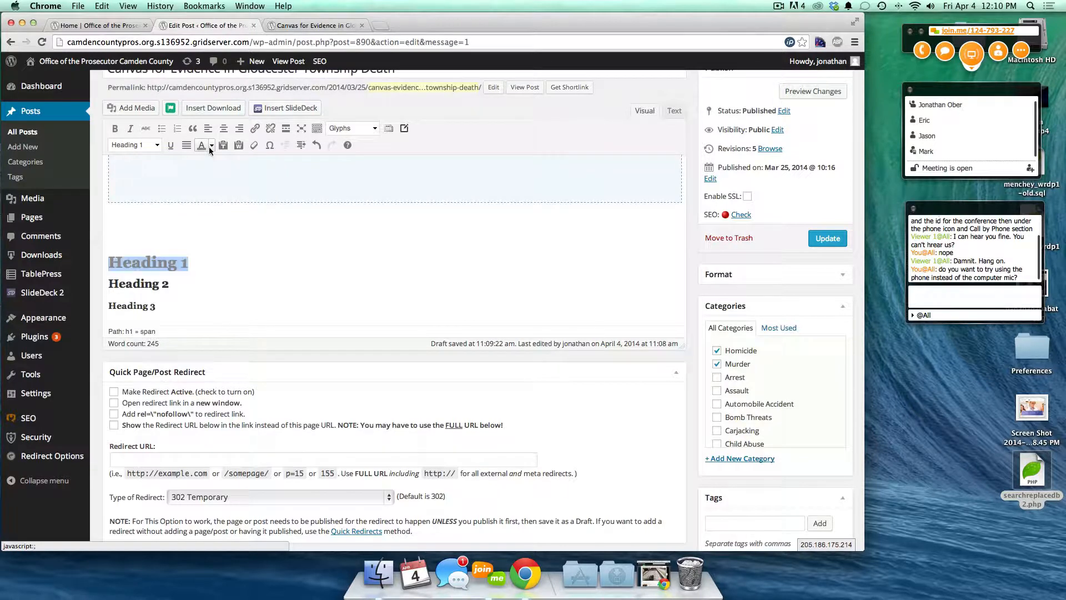
pyautogui.click(210, 146)
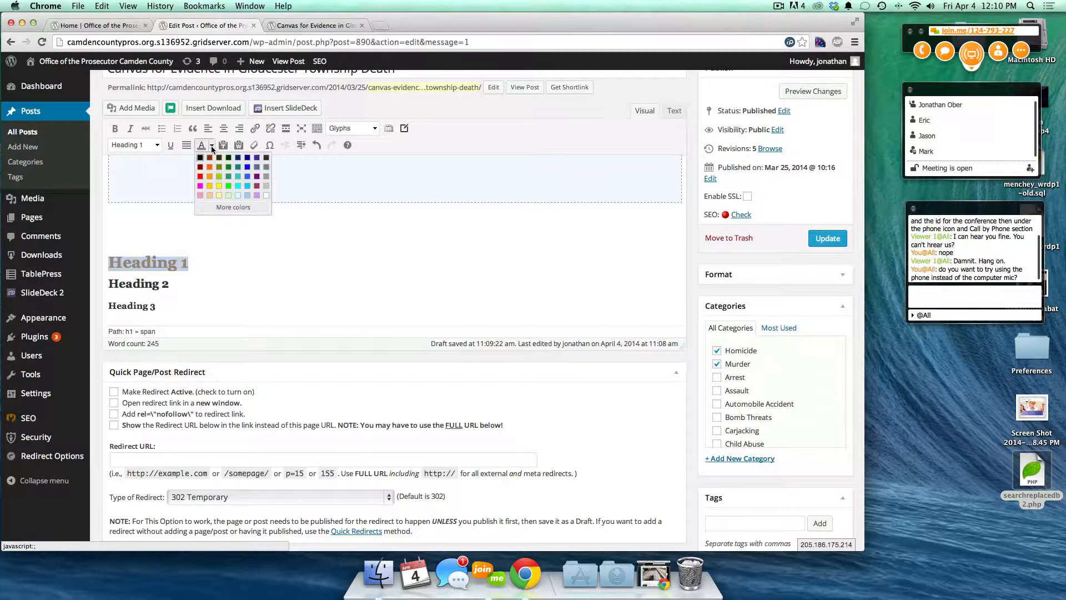
pyautogui.click(247, 263)
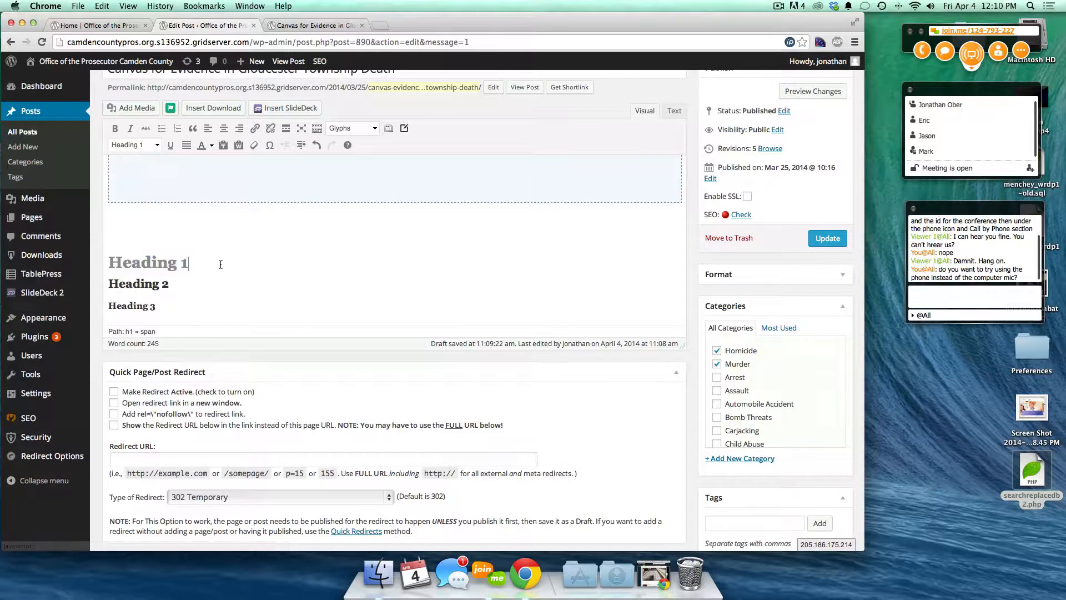
pyautogui.click(202, 146)
pyautogui.click(212, 145)
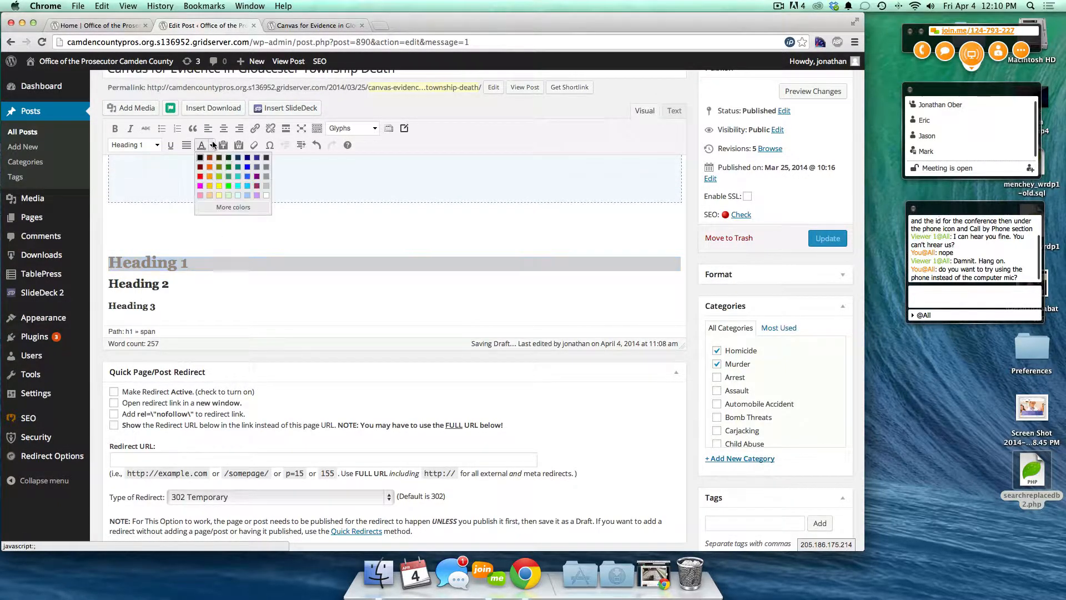
pyautogui.click(200, 157)
# - Open and cancel the Paste as Plain Text and Paste from Word dialogs
pyautogui.click(208, 245)
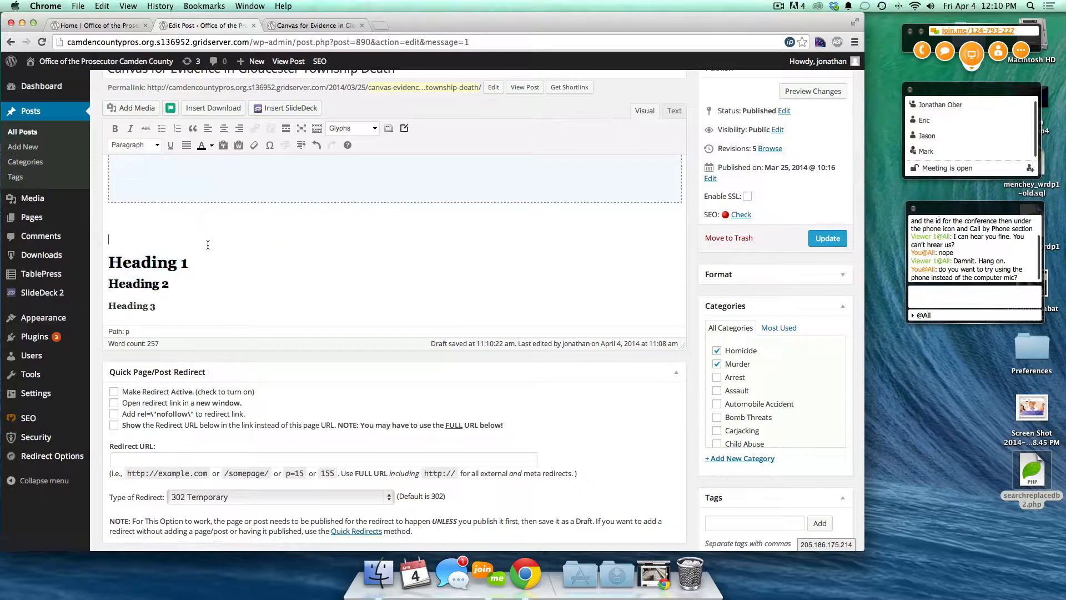
pyautogui.click(223, 145)
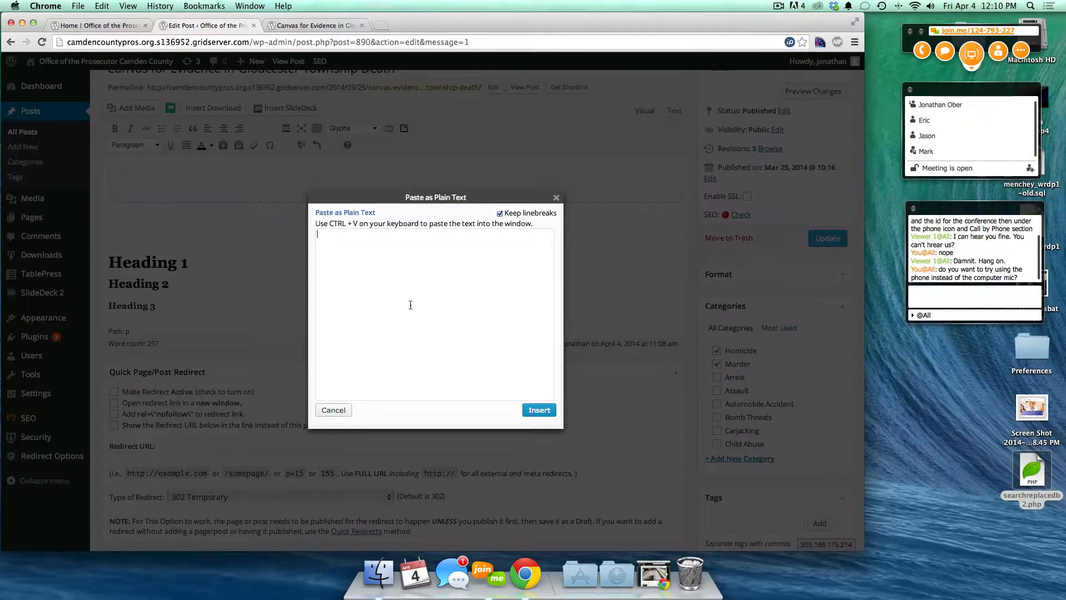
pyautogui.click(555, 197)
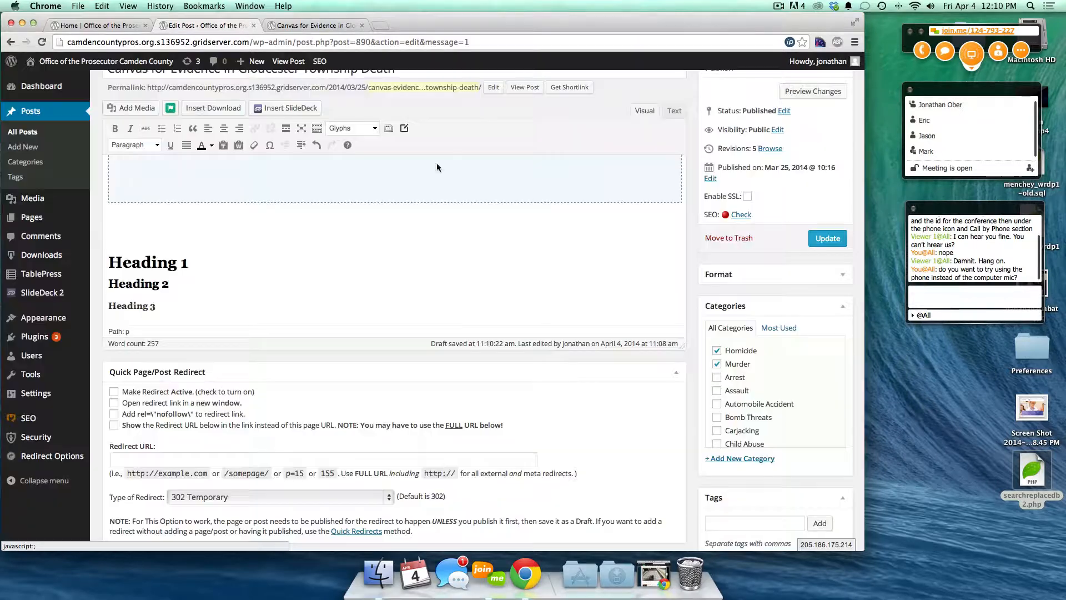
pyautogui.click(238, 145)
pyautogui.click(555, 200)
# - Add 'This is bold and italic' below Heading 3, bolding 'bold' and italicising 'italic'
pyautogui.click(195, 293)
pyautogui.press('Return')
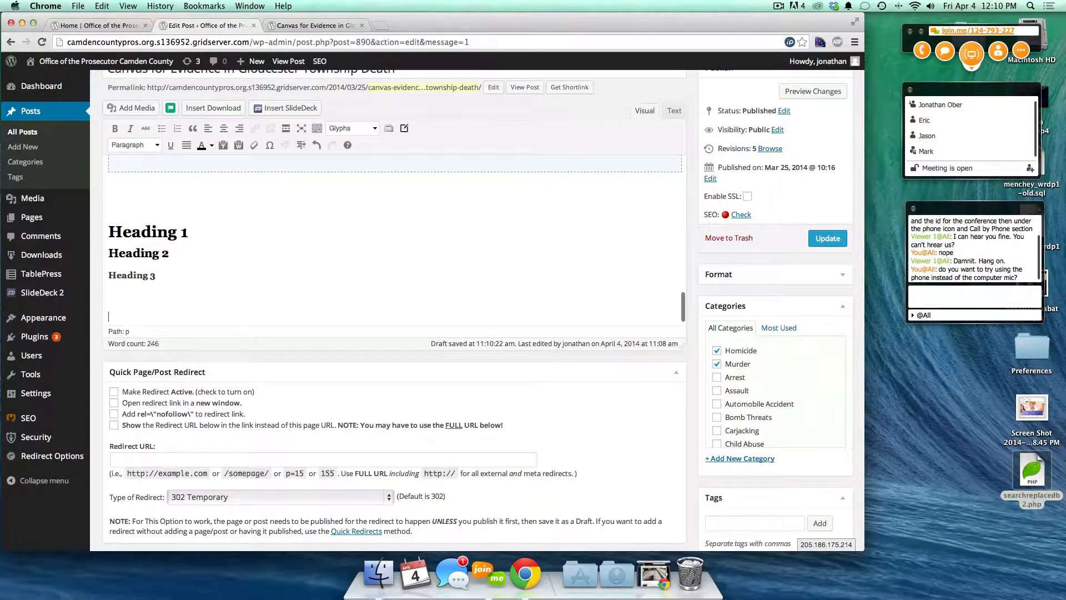
pyautogui.write('This is bold and italic')
pyautogui.doubleClick(174, 317)
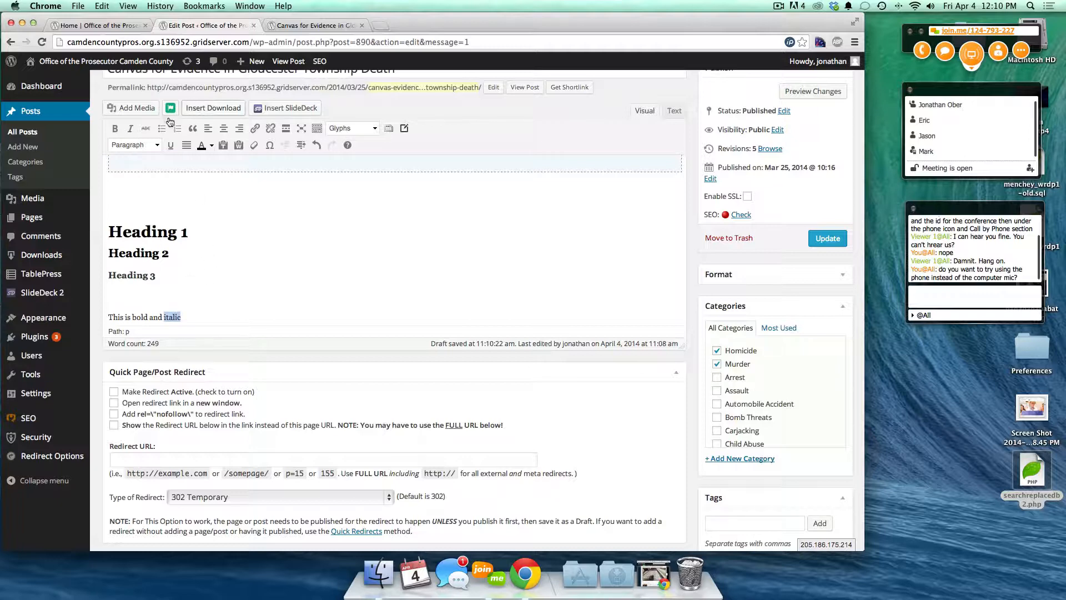
pyautogui.click(130, 129)
pyautogui.doubleClick(140, 317)
pyautogui.click(114, 128)
pyautogui.doubleClick(174, 317)
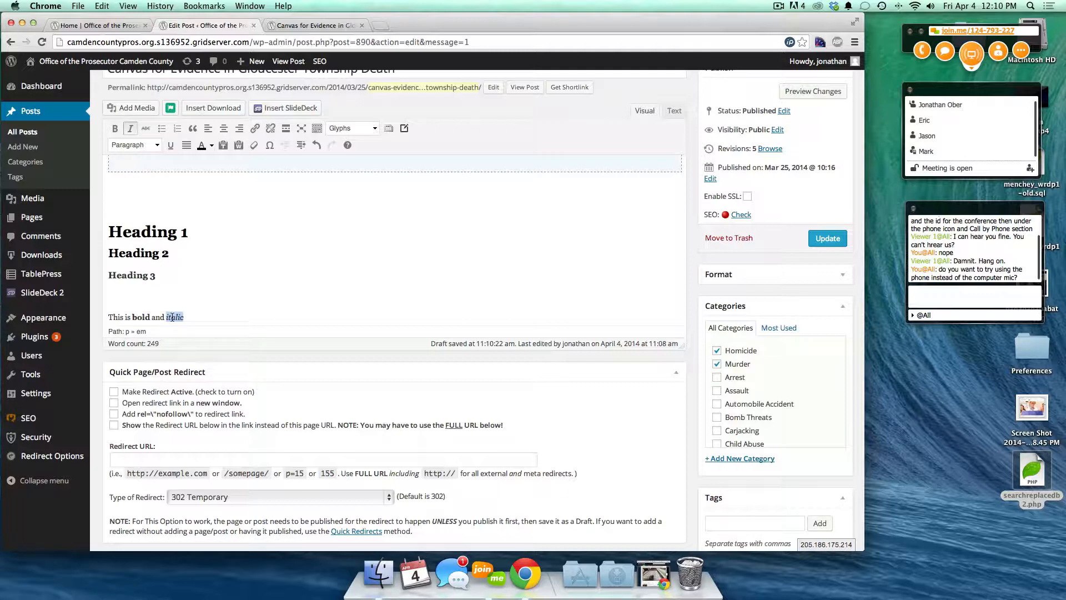
pyautogui.click(130, 133)
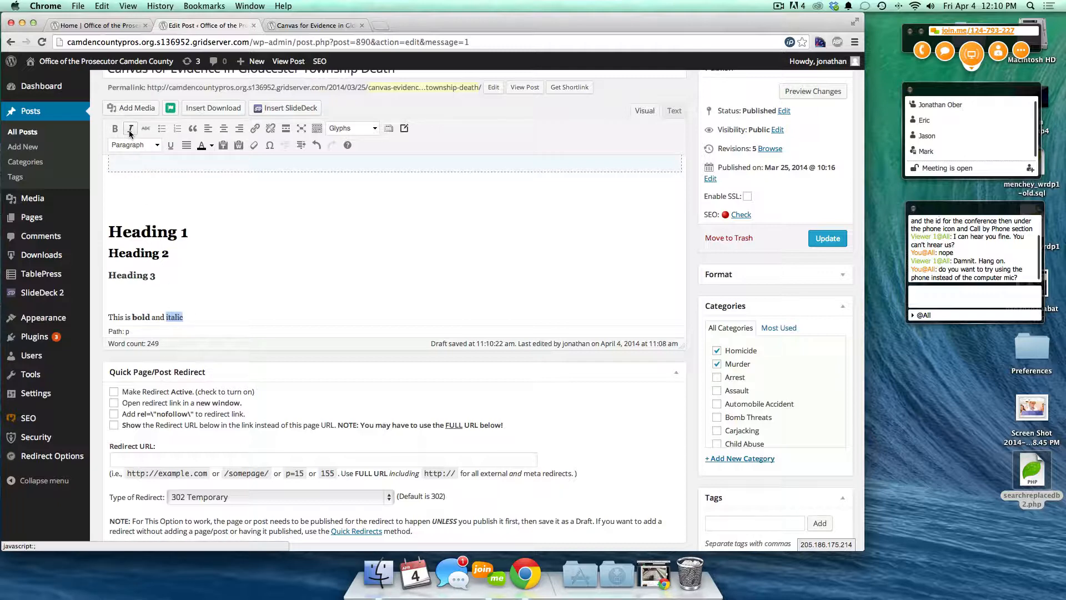
pyautogui.click(130, 133)
# - Clear all formatting from the sample line and close the Special Character picker unchanged
pyautogui.moveTo(194, 318); pyautogui.dragTo(80, 310)
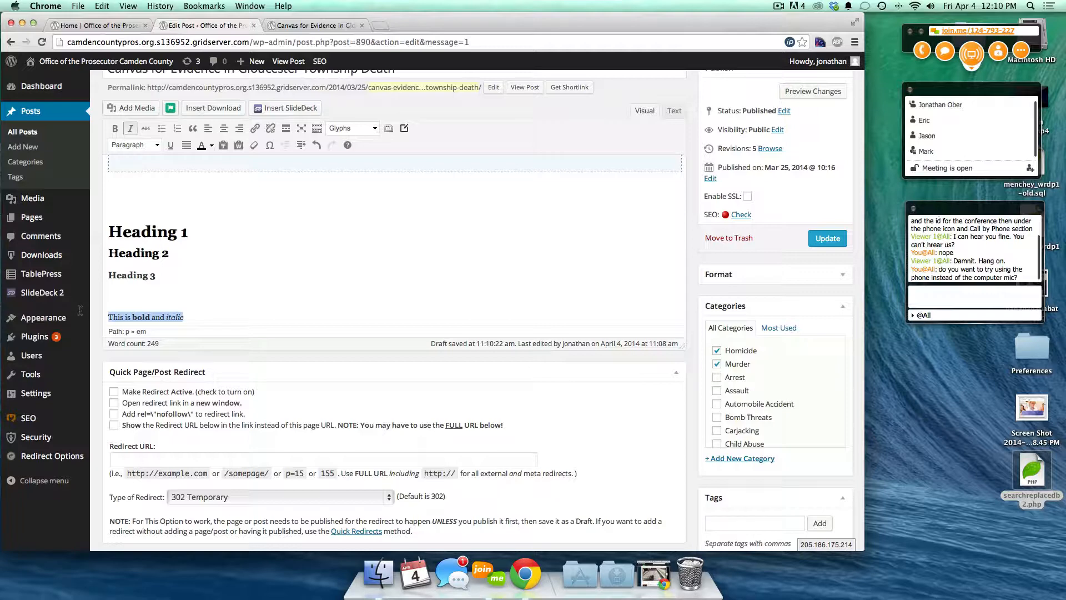
pyautogui.click(253, 144)
pyautogui.click(172, 316)
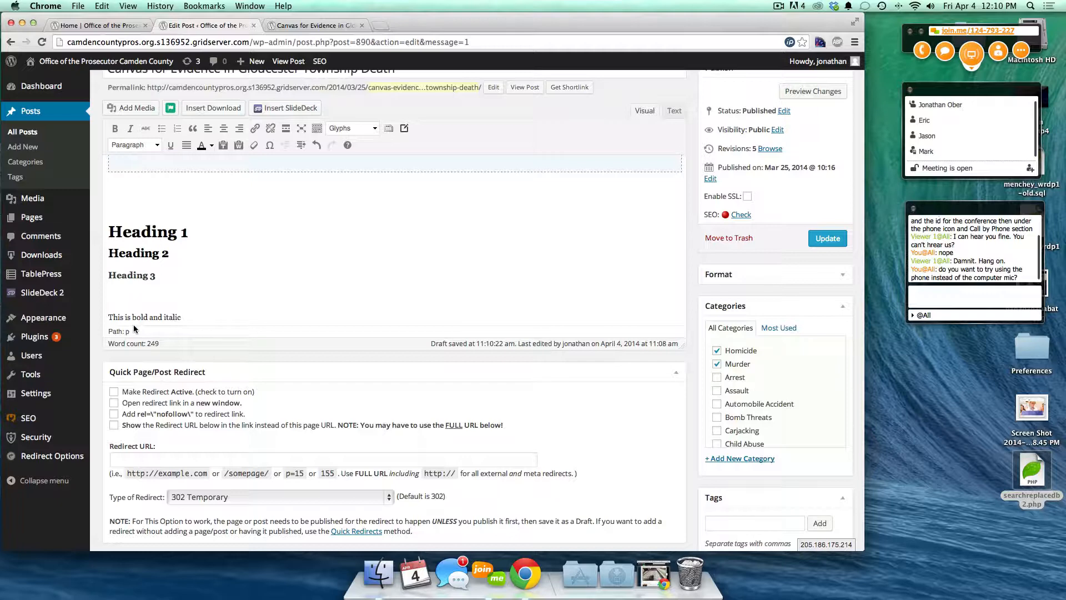
pyautogui.click(270, 146)
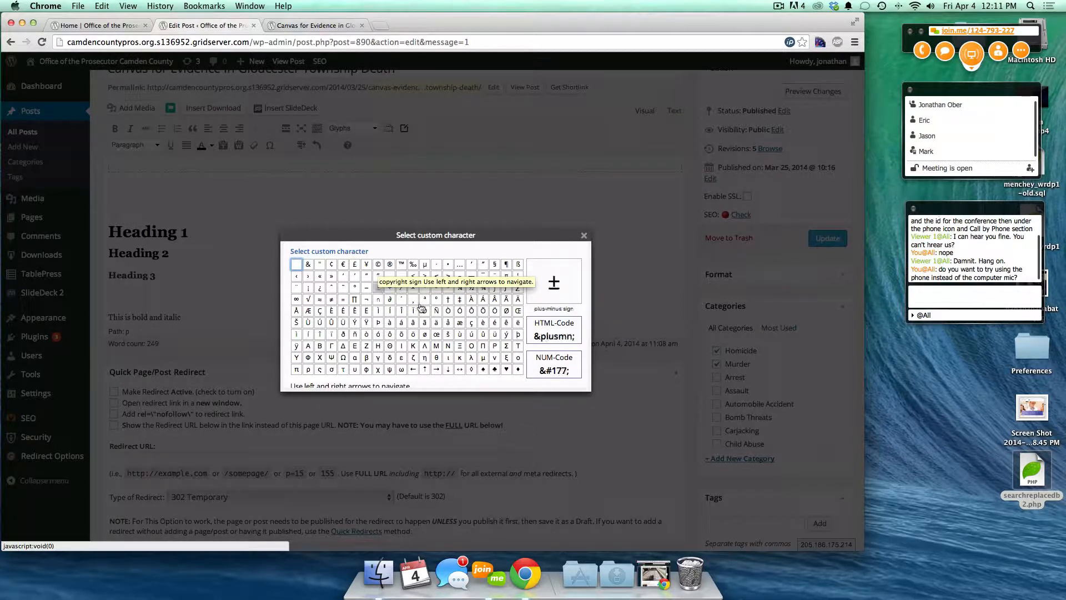
pyautogui.click(584, 235)
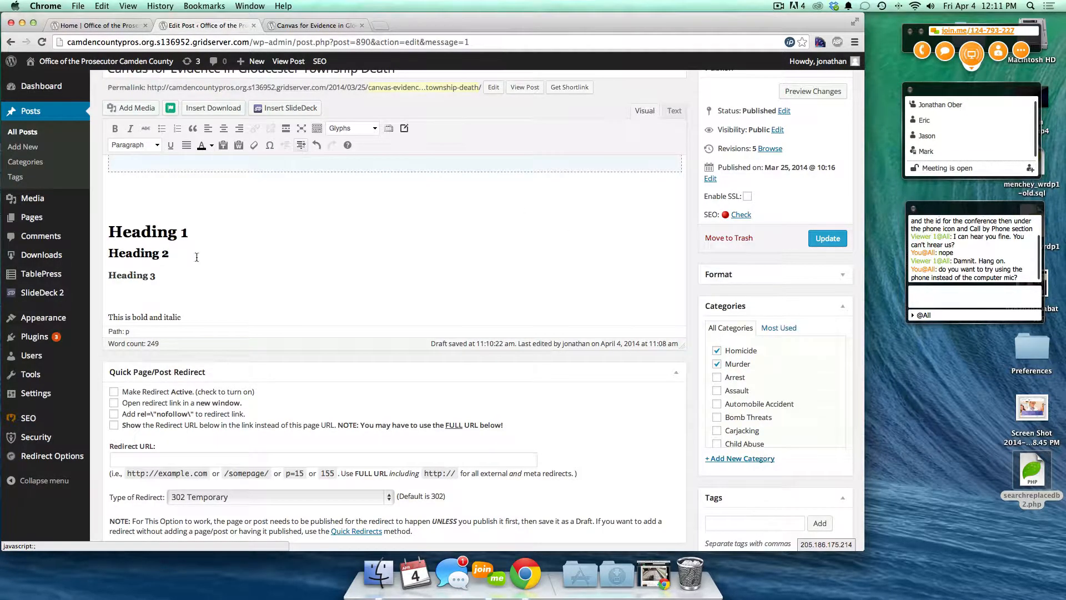
# - Indent the line twice, outdent it fully, undo and redo the outdent, then open help
pyautogui.click(304, 145)
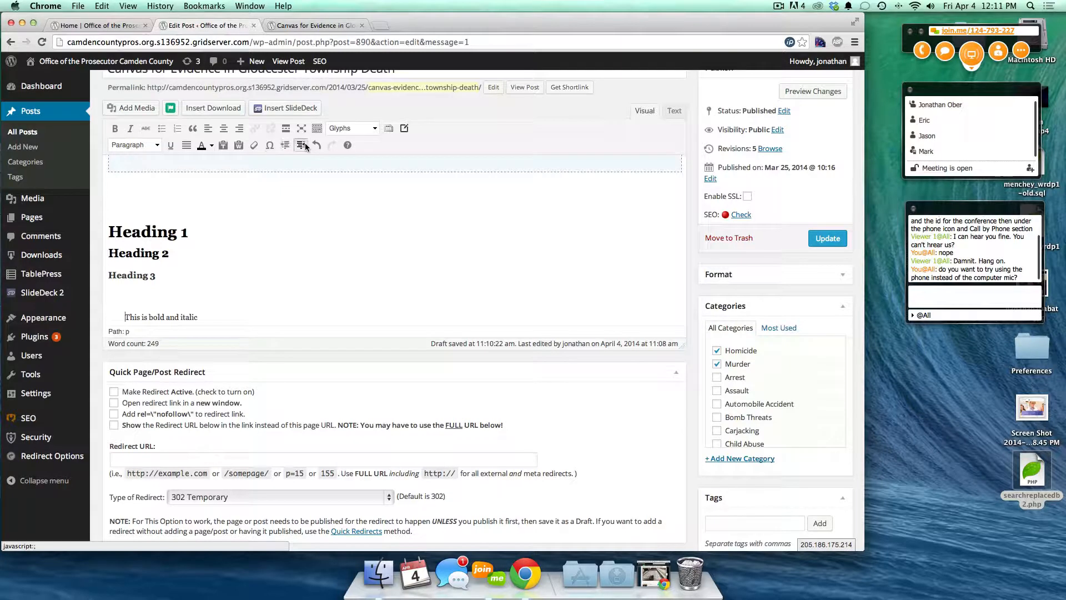
pyautogui.click(303, 145)
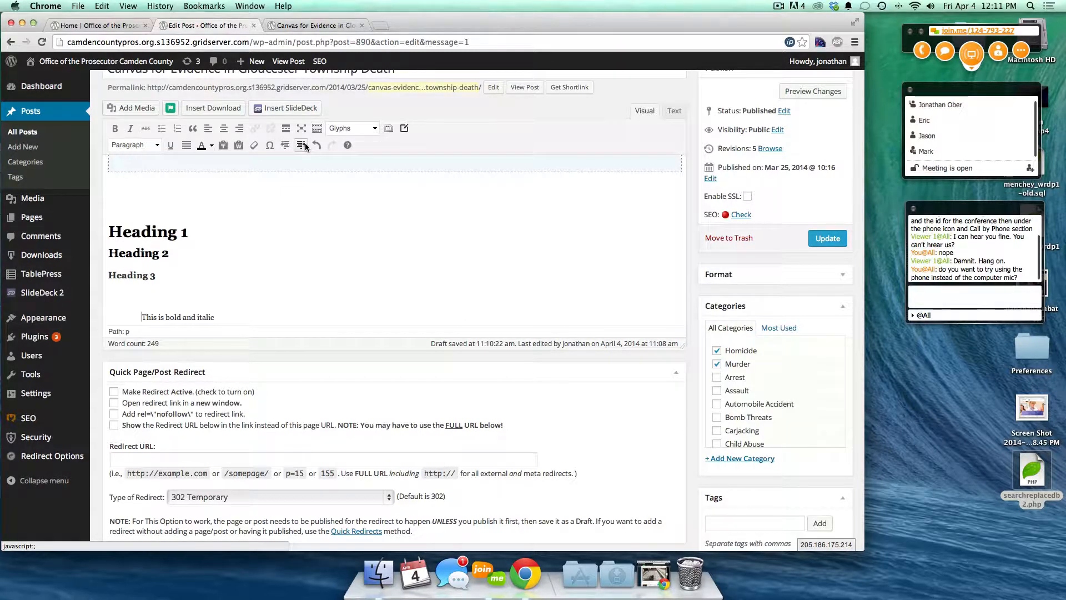
pyautogui.click(287, 145)
pyautogui.click(287, 145)
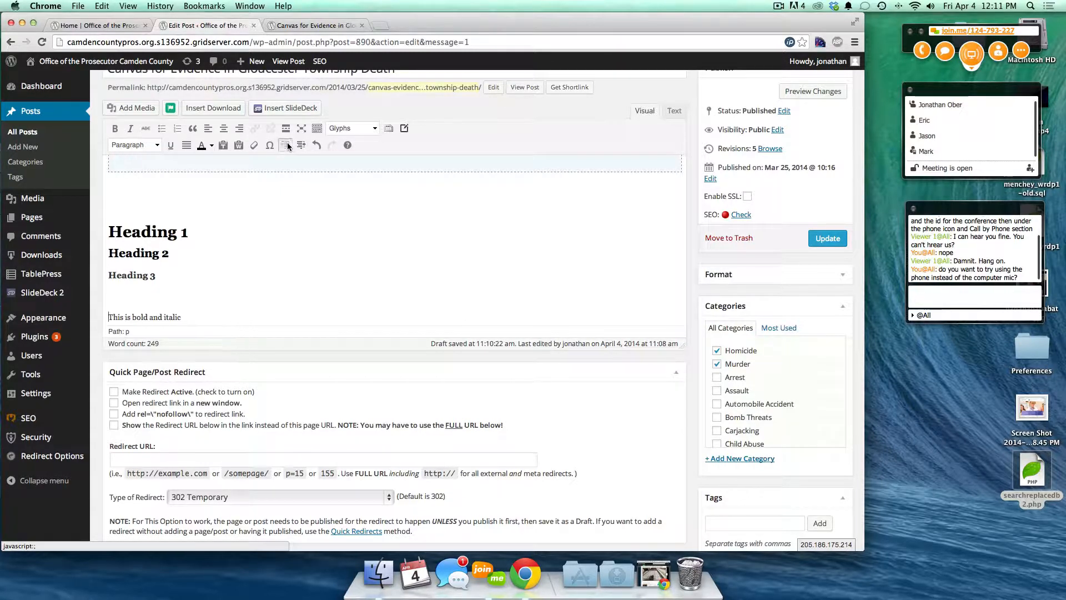
pyautogui.click(317, 145)
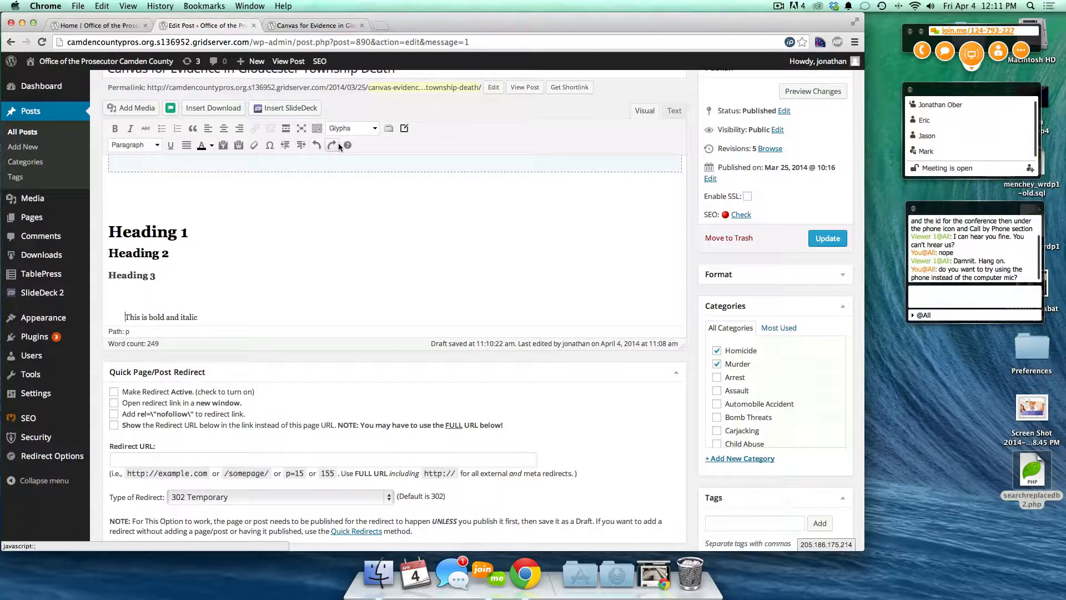
pyautogui.click(333, 145)
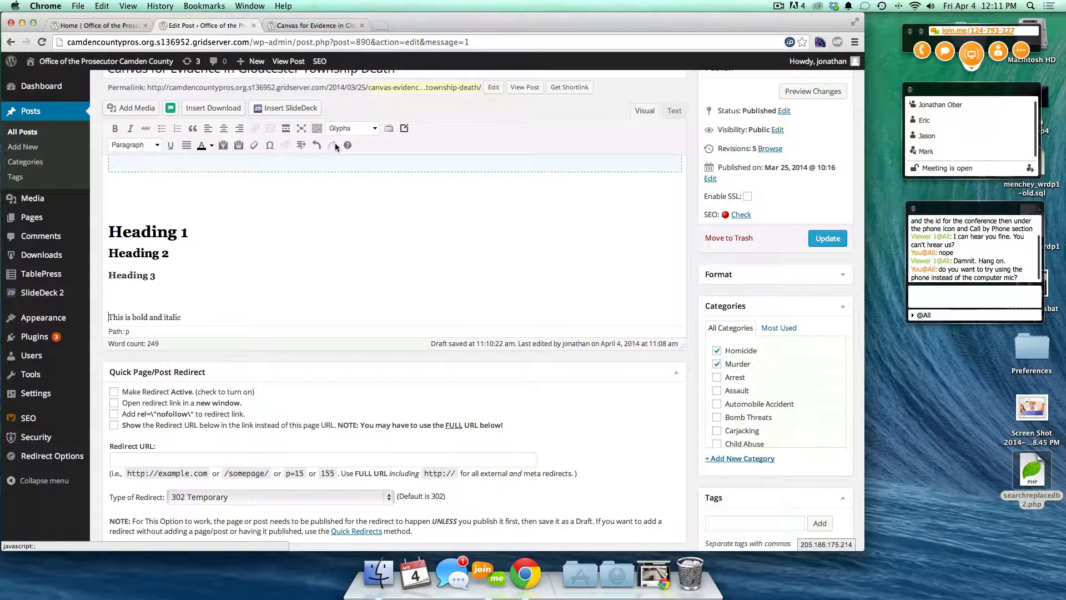
pyautogui.click(347, 146)
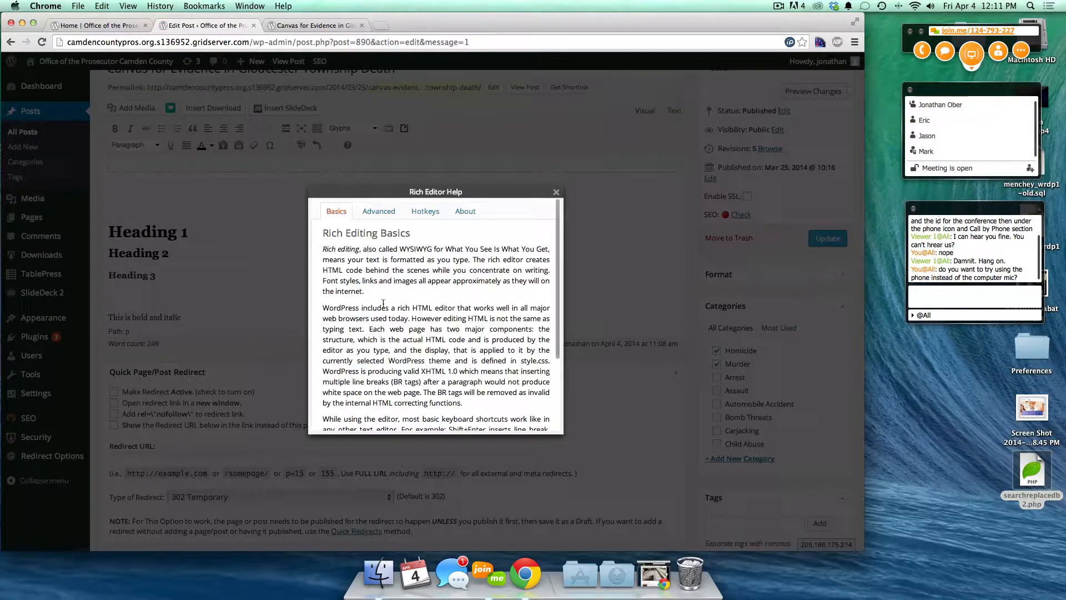
# - Browse the help's Basics, Advanced and Hotkeys pages, ending on About showing TinyMCE 3.5.9
pyautogui.scroll(-3, 394, 266)
pyautogui.scroll(-3, 394, 265)
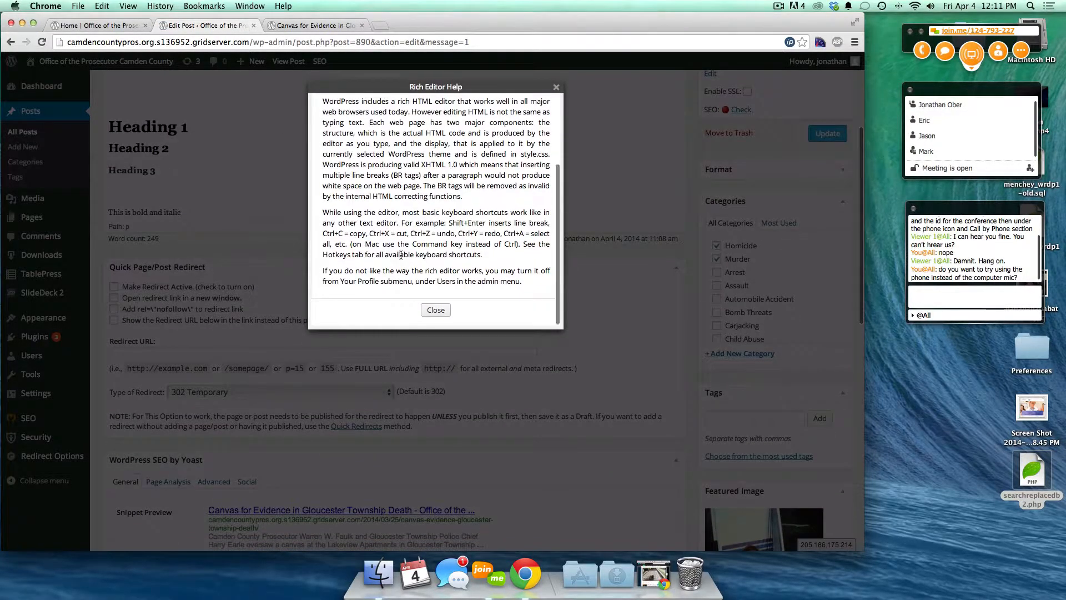
pyautogui.scroll(10, 388, 222)
pyautogui.click(377, 127)
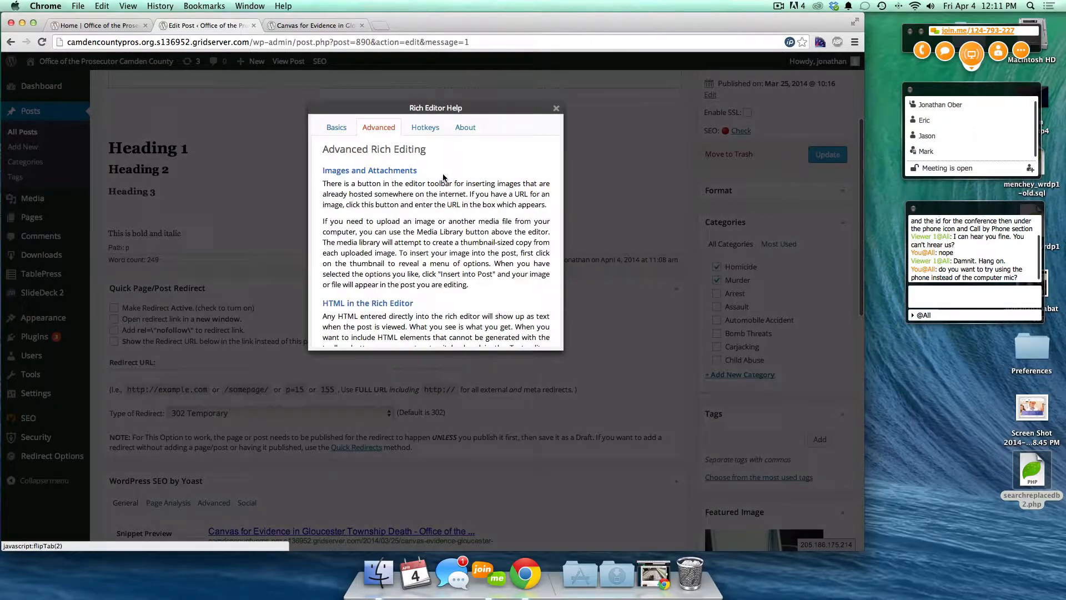
pyautogui.scroll(-3, 443, 244)
pyautogui.scroll(-3, 444, 244)
pyautogui.scroll(10, 450, 242)
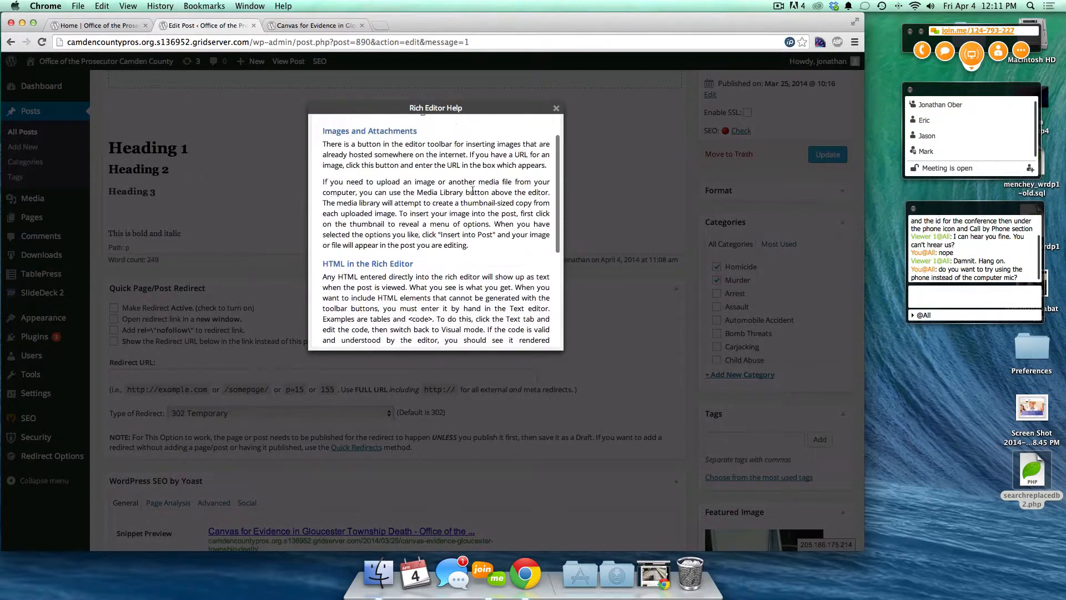
pyautogui.click(433, 213)
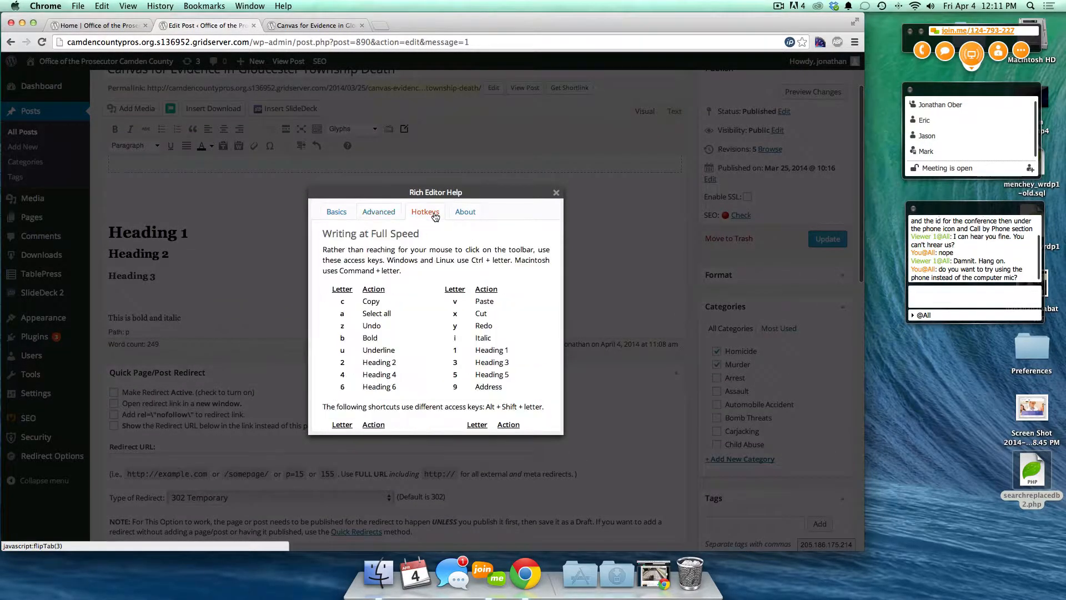
pyautogui.scroll(-3, 471, 302)
pyautogui.scroll(5, 472, 302)
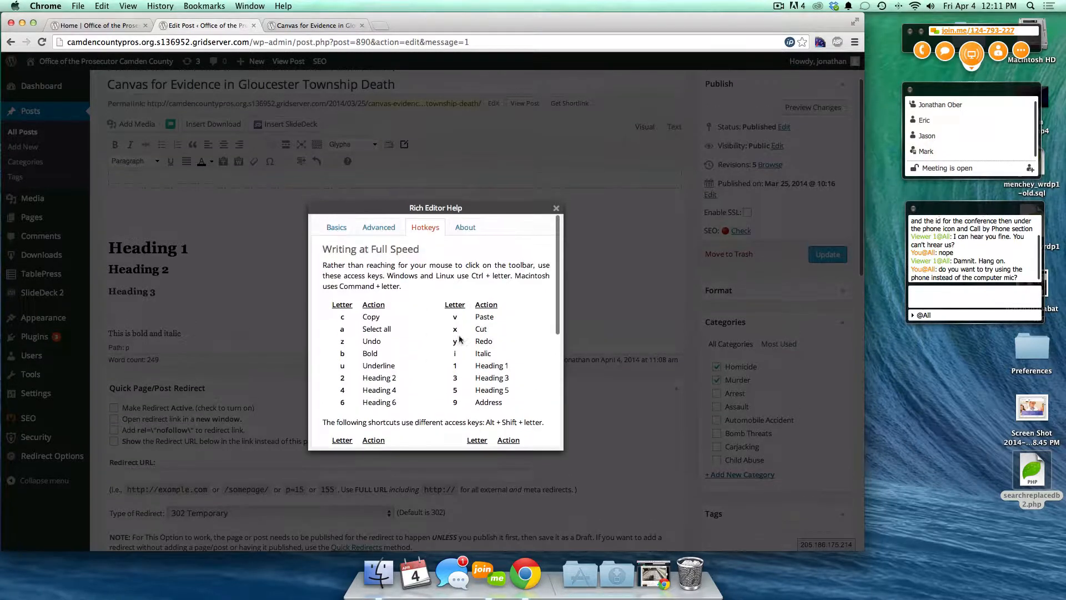
pyautogui.click(471, 233)
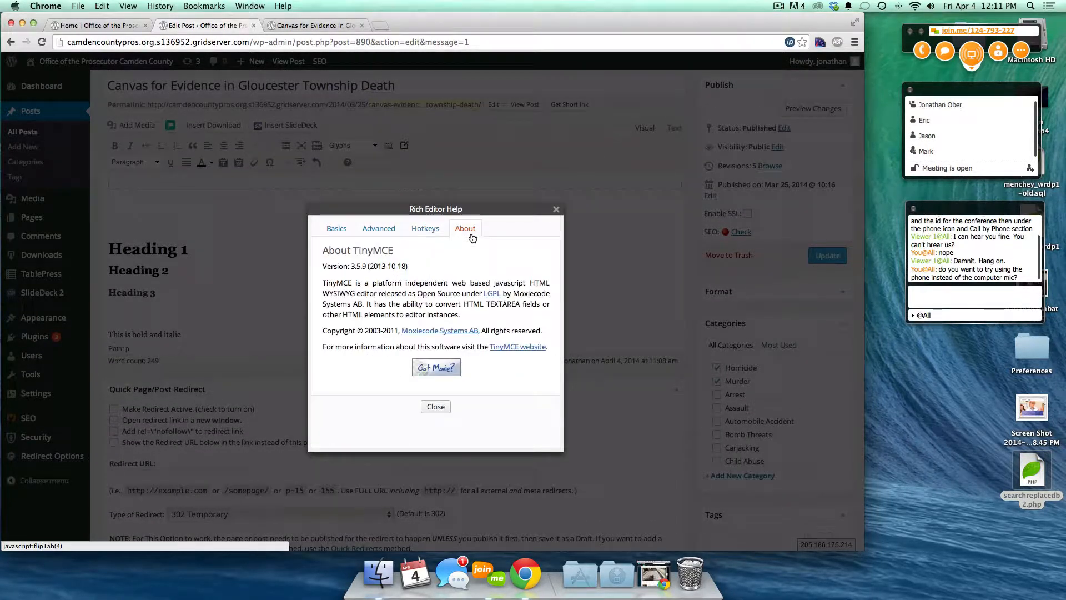
# - Close the editor help, glance at the preview page, and return to the post editor
pyautogui.click(555, 209)
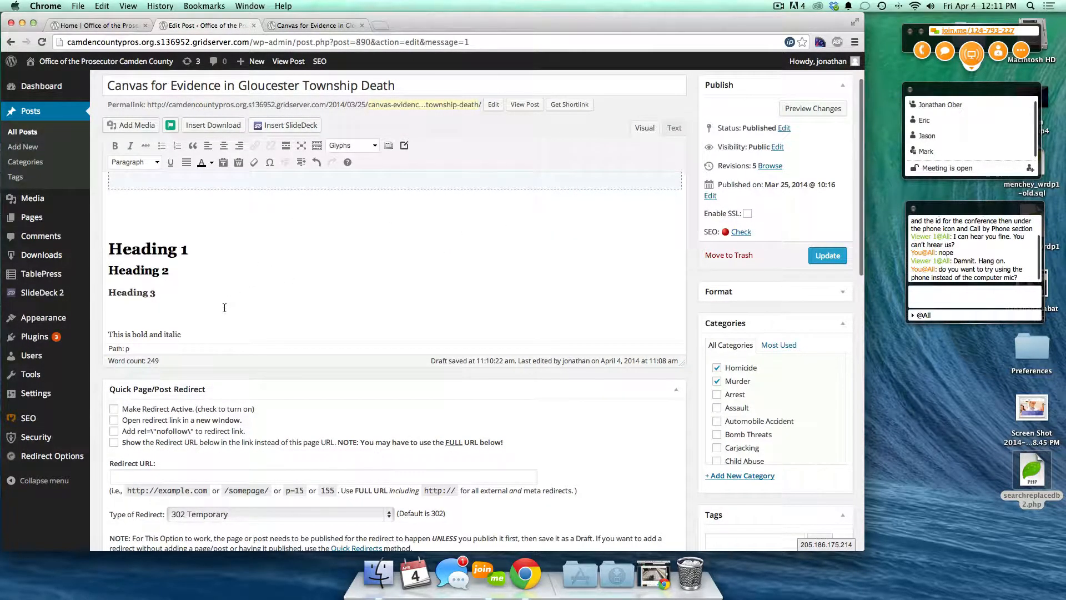
pyautogui.scroll(-5, 278, 408)
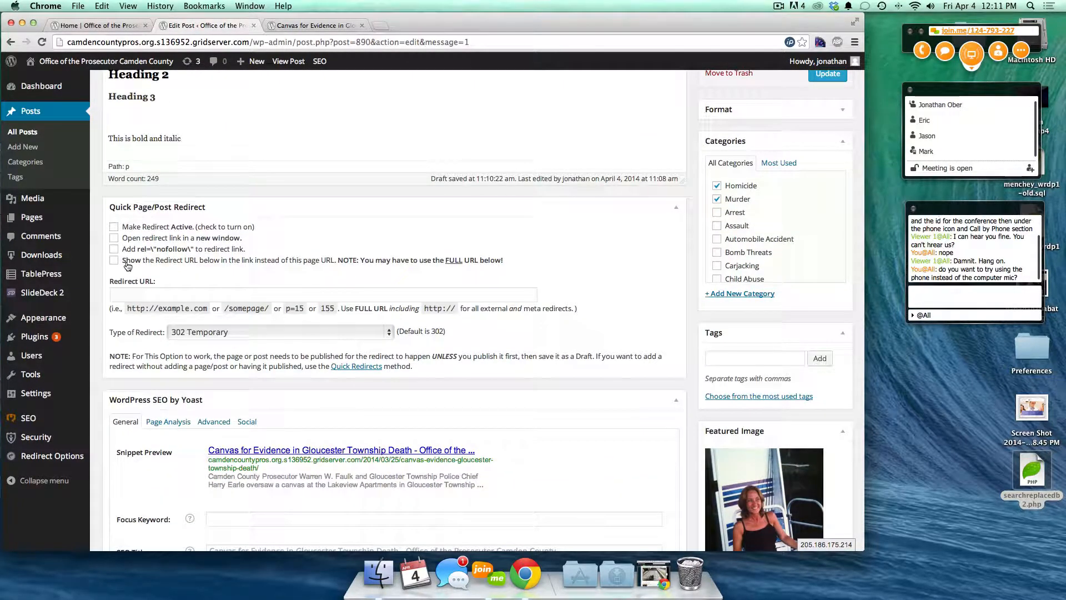
pyautogui.click(291, 27)
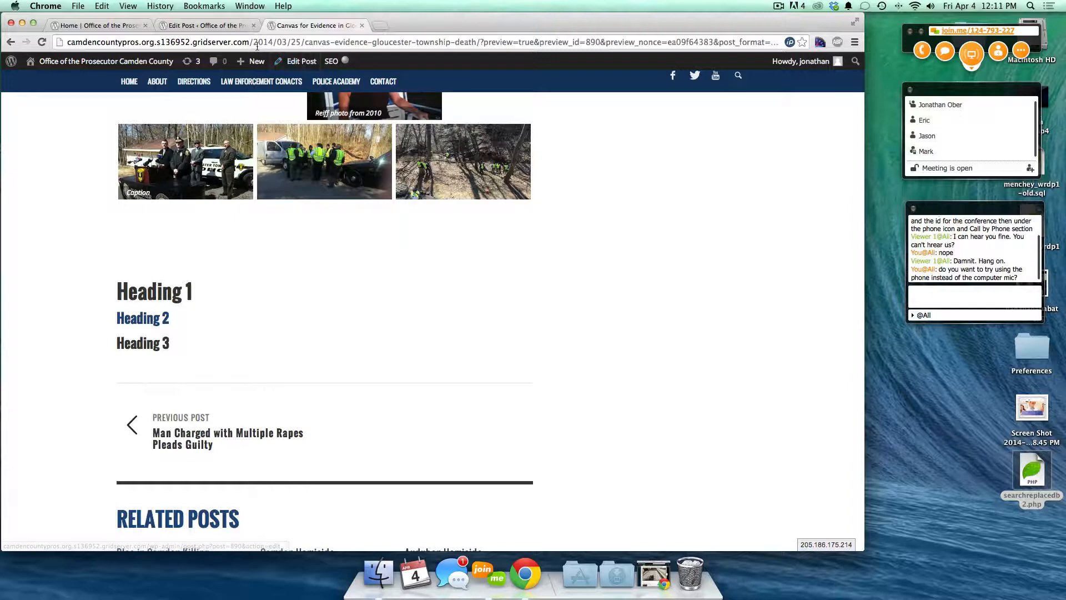
pyautogui.click(222, 27)
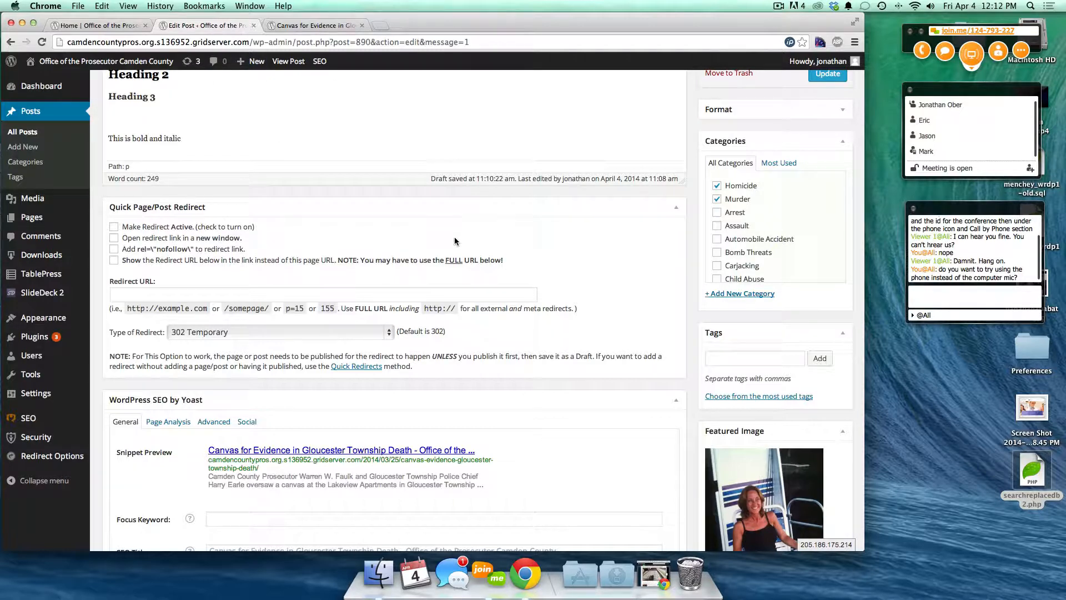
# - Turn Make Redirect Active on and back off, then mark the post as featured
pyautogui.click(113, 227)
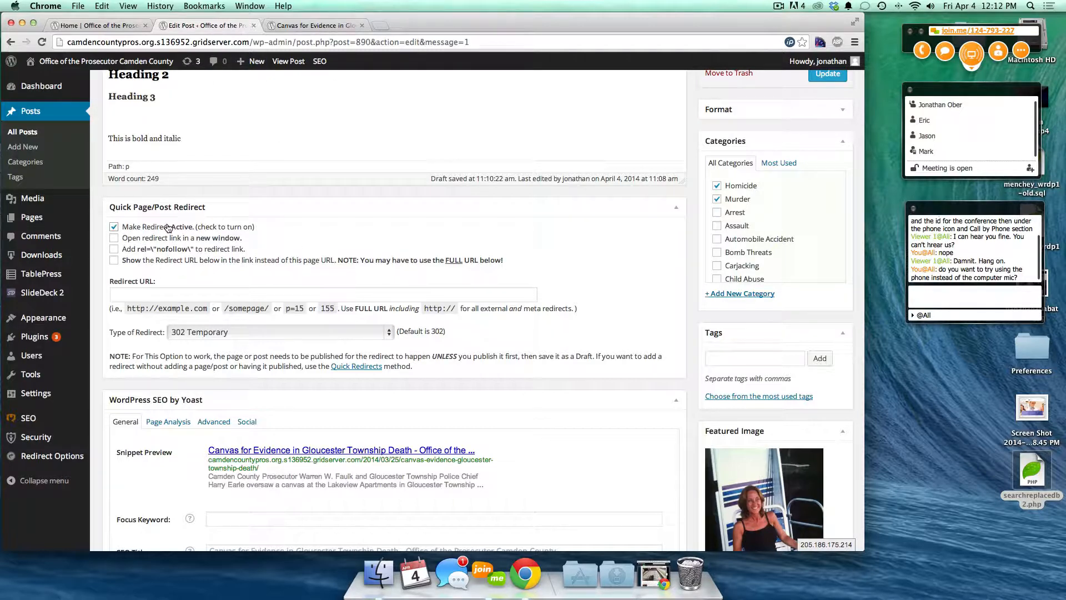
pyautogui.click(118, 228)
pyautogui.scroll(-5, 342, 294)
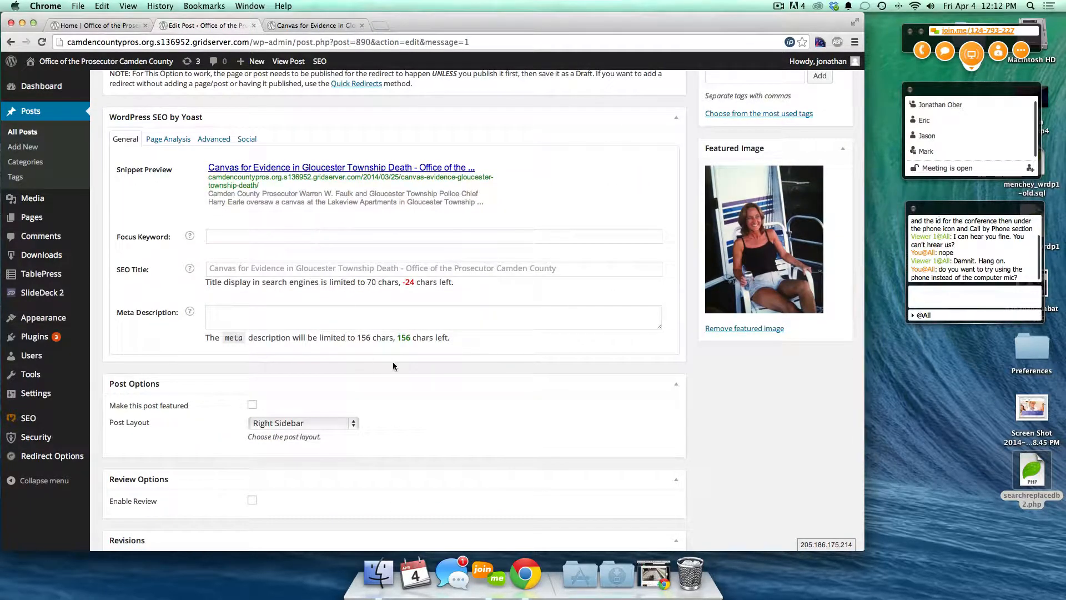
pyautogui.scroll(-3, 392, 361)
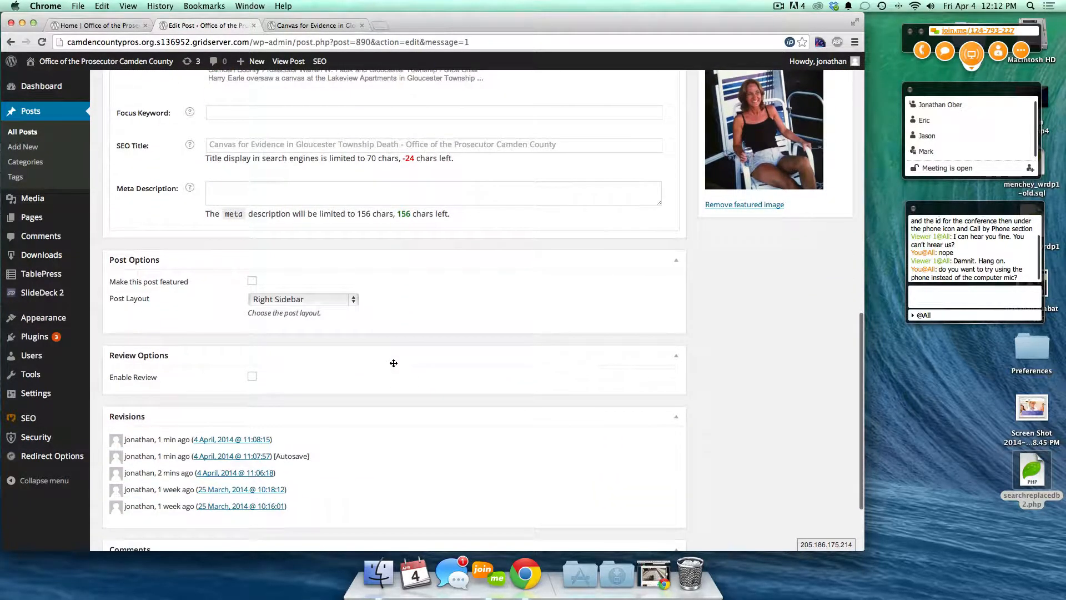
pyautogui.scroll(-2, 444, 353)
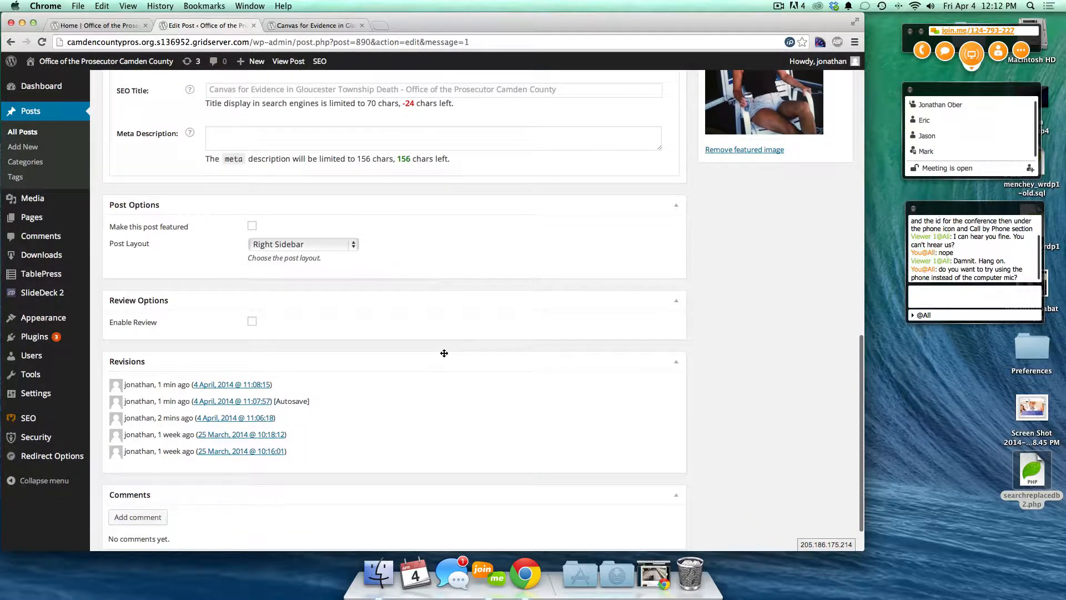
pyautogui.click(251, 227)
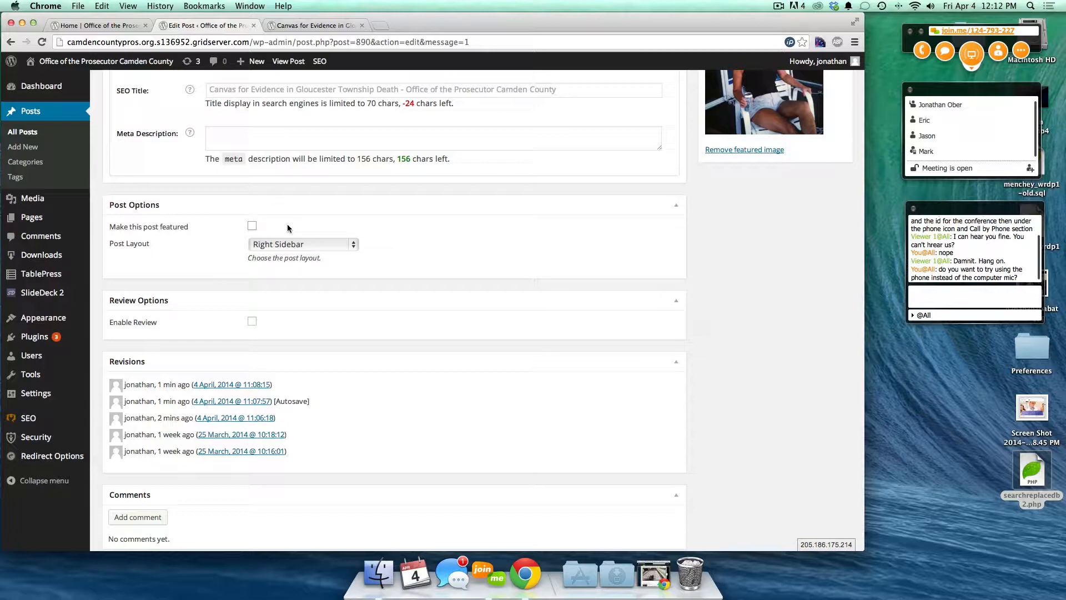
pyautogui.click(83, 26)
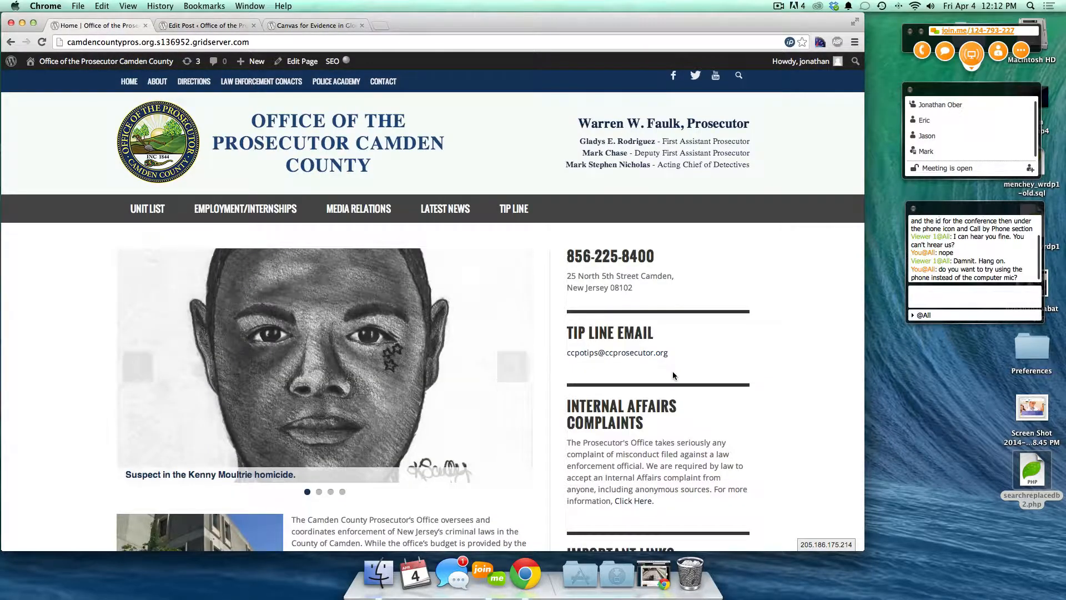
pyautogui.scroll(-15, 672, 376)
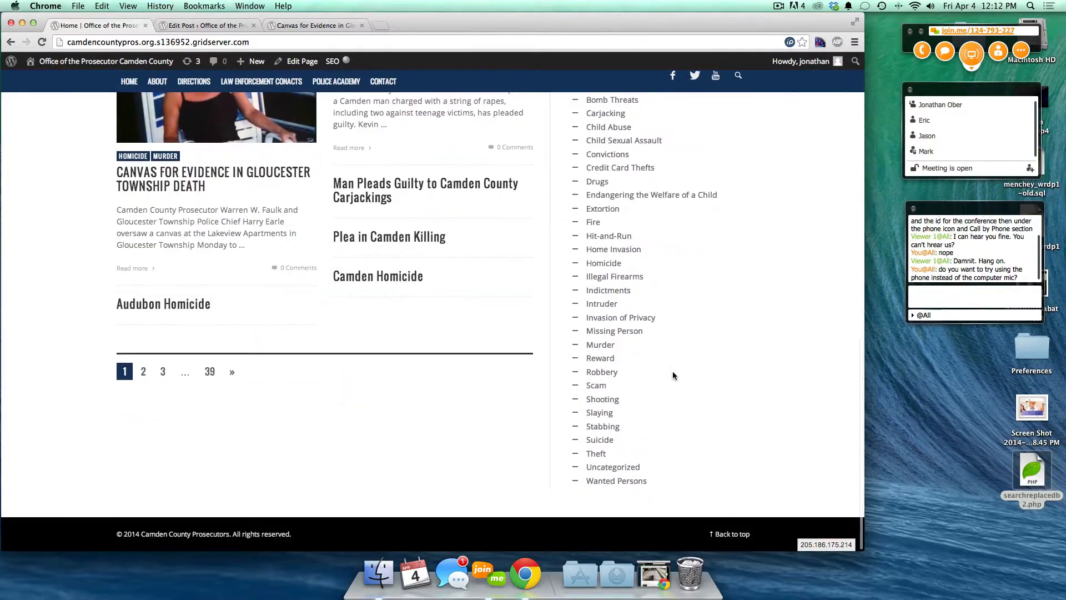
pyautogui.scroll(15, 673, 376)
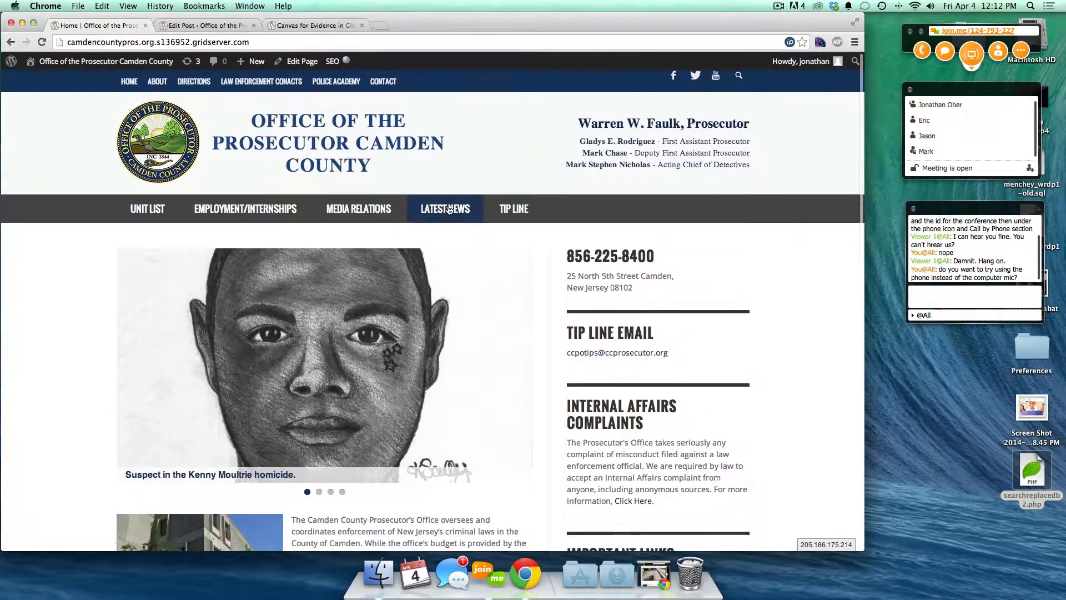
pyautogui.click(449, 209)
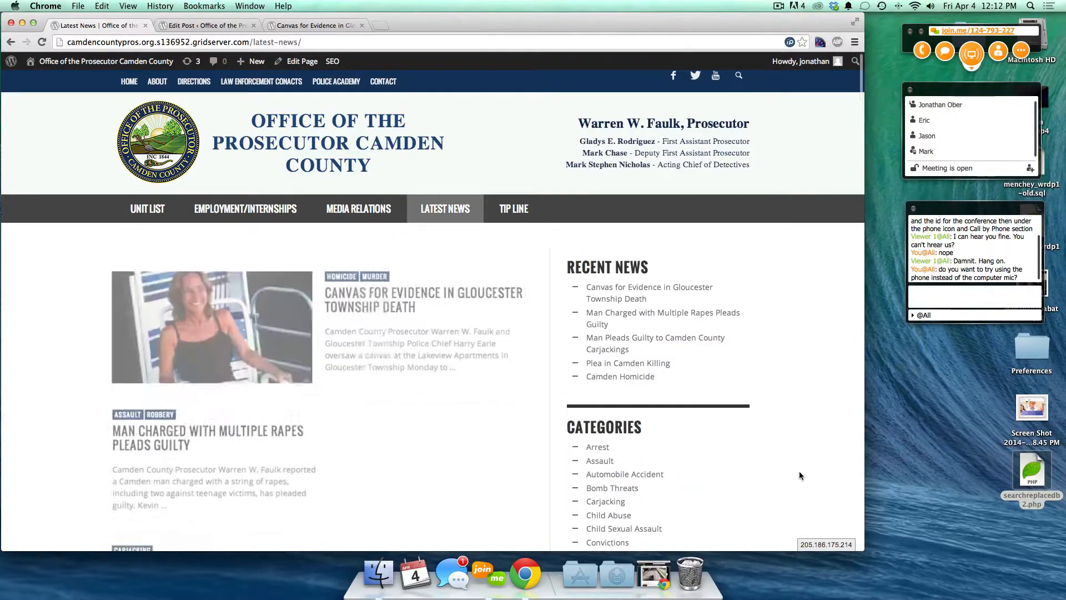
pyautogui.scroll(-10, 800, 476)
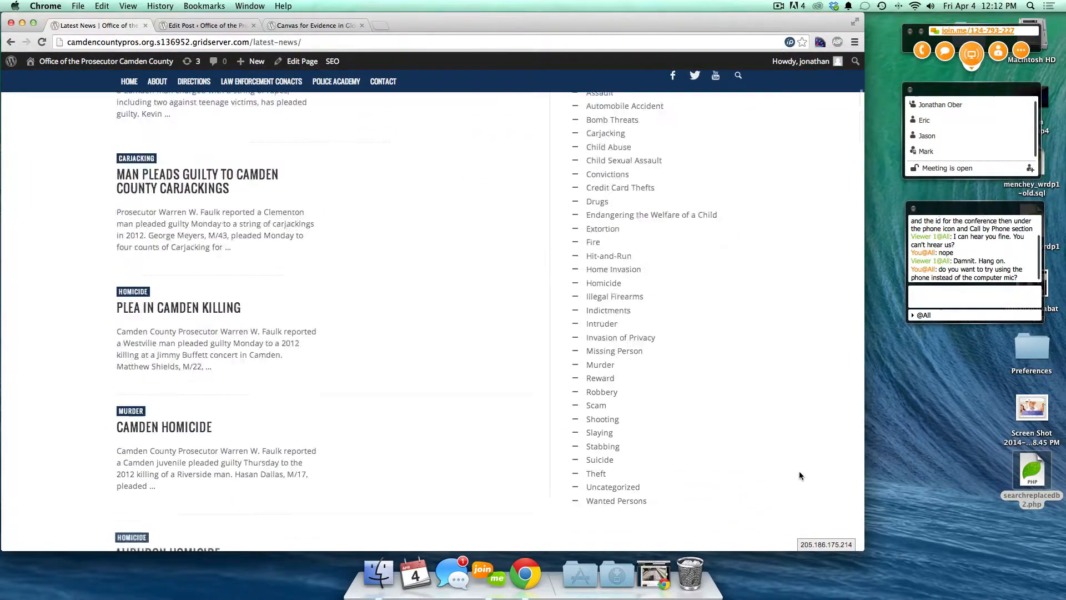
pyautogui.scroll(6, 798, 471)
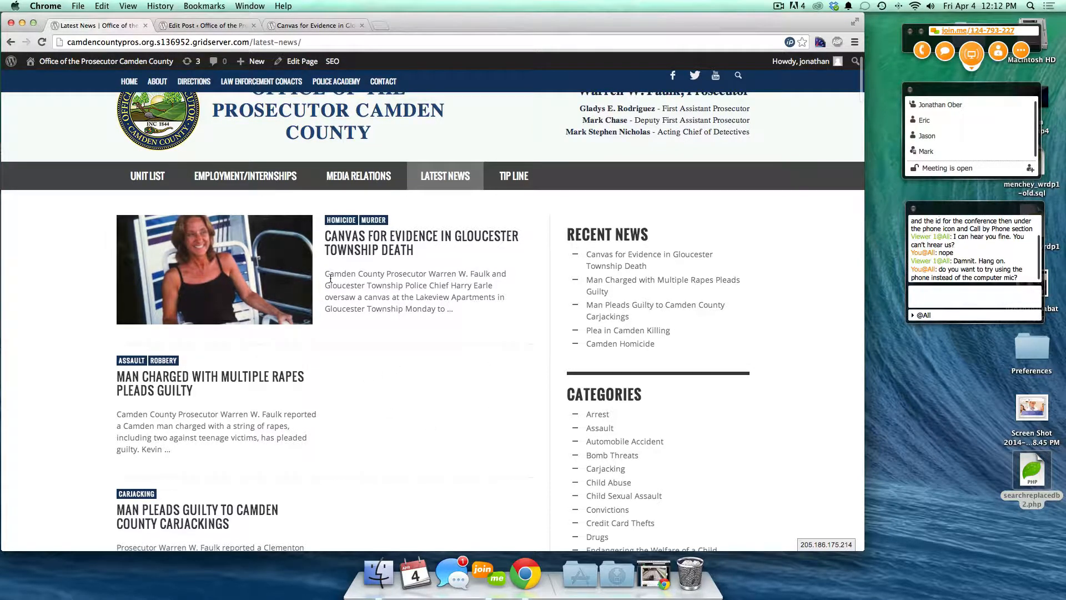
# - In the post editor, tick and then untick Enable Review
pyautogui.click(231, 27)
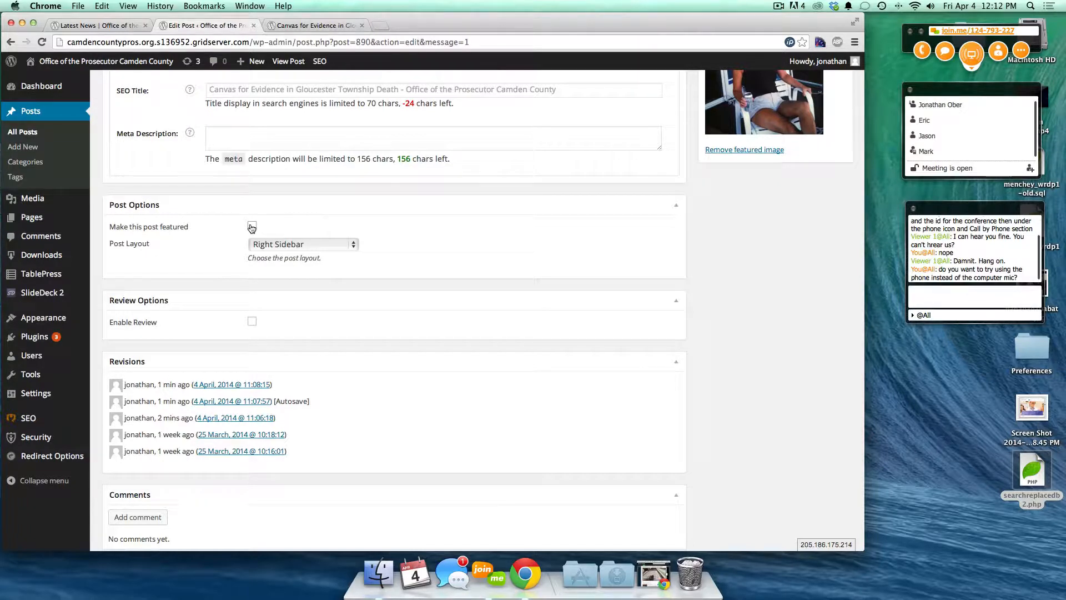
pyautogui.scroll(-1, 450, 308)
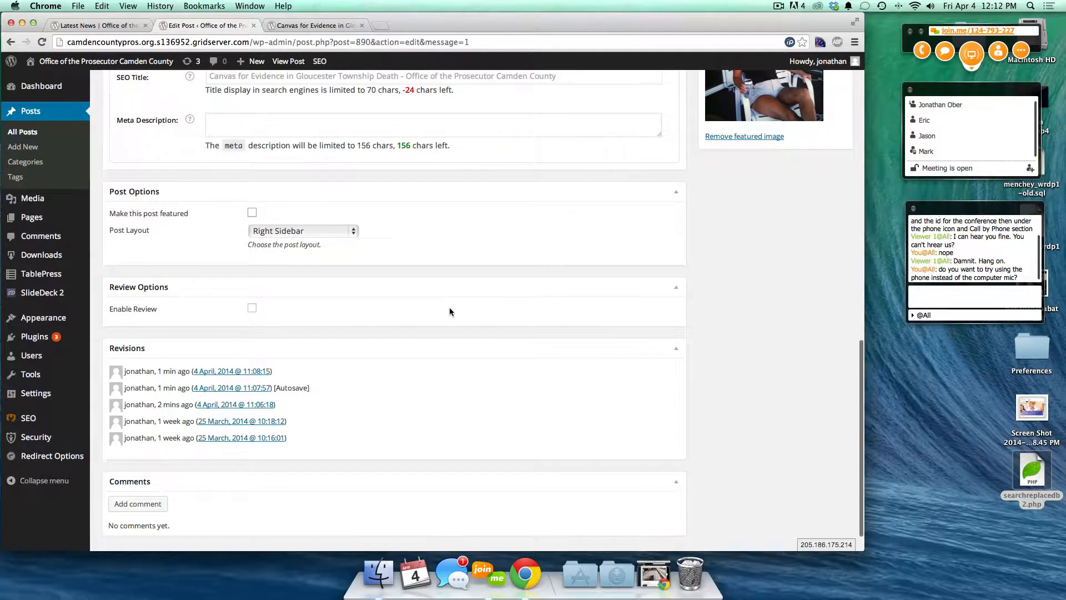
pyautogui.click(253, 297)
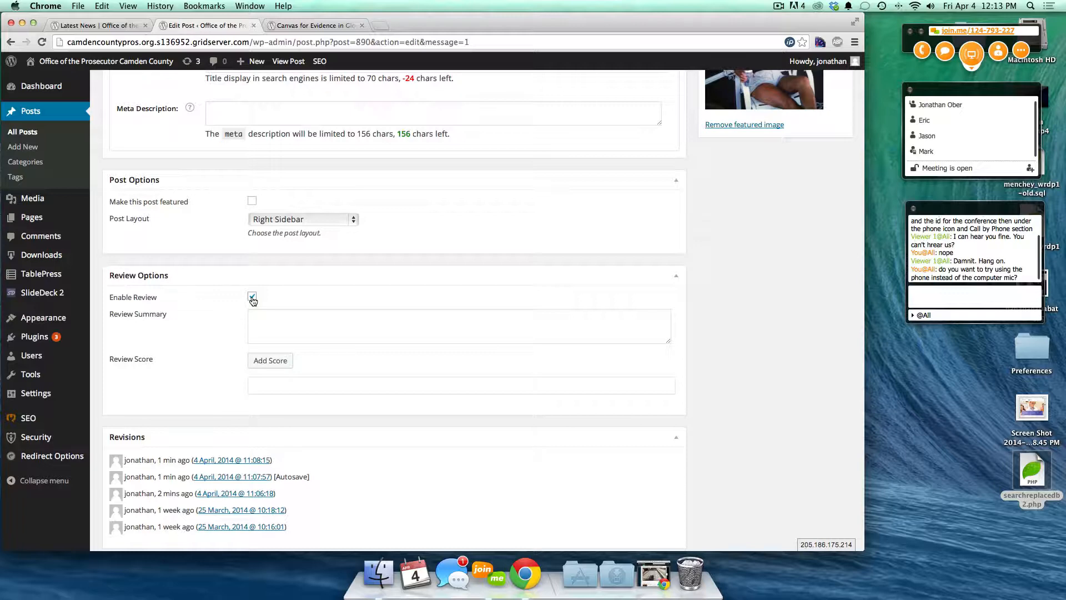
pyautogui.click(253, 297)
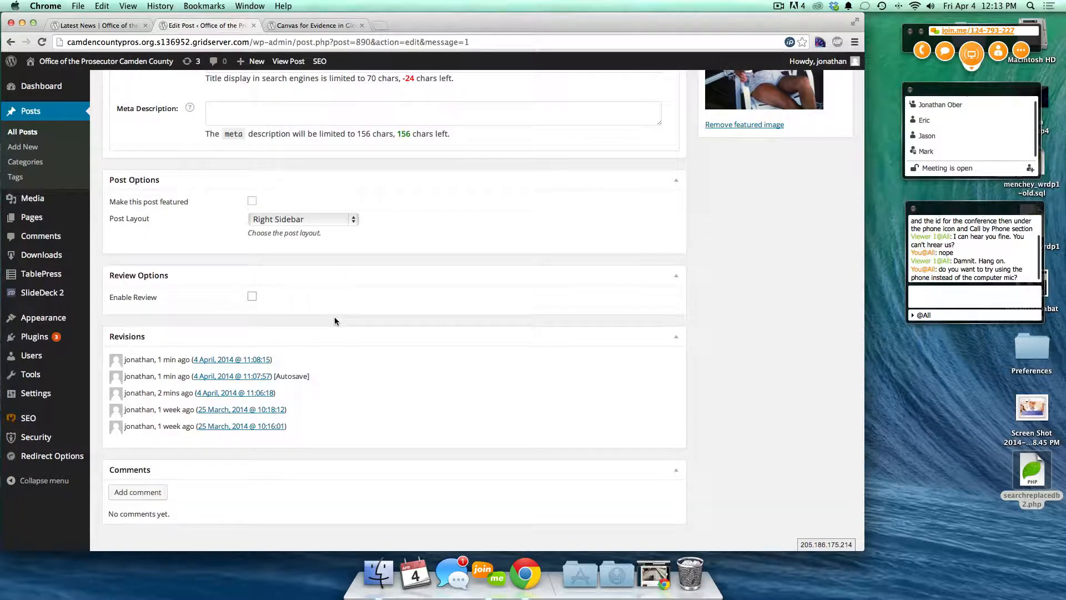
# - Open the 25 March 10:18:12 revision from the post's revisions list
pyautogui.scroll(-1, 334, 317)
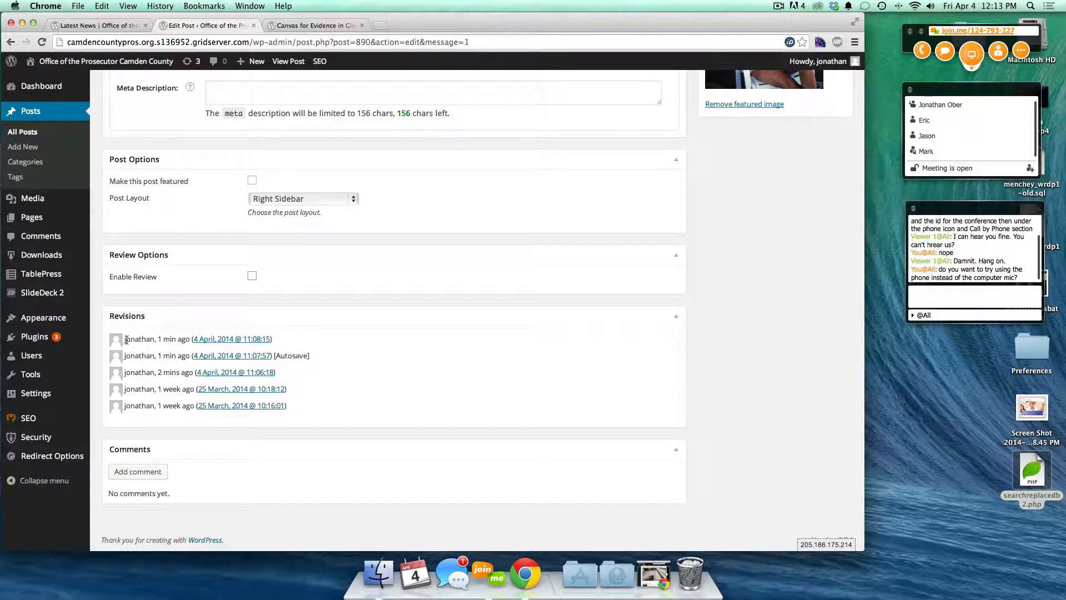
pyautogui.moveTo(126, 339); pyautogui.dragTo(296, 389)
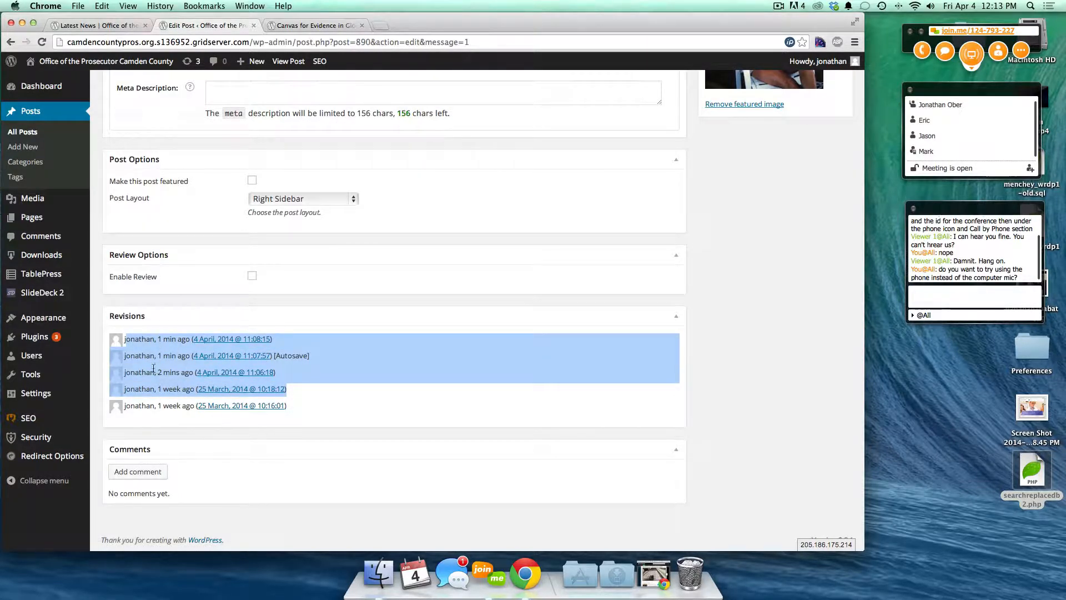
pyautogui.click(351, 428)
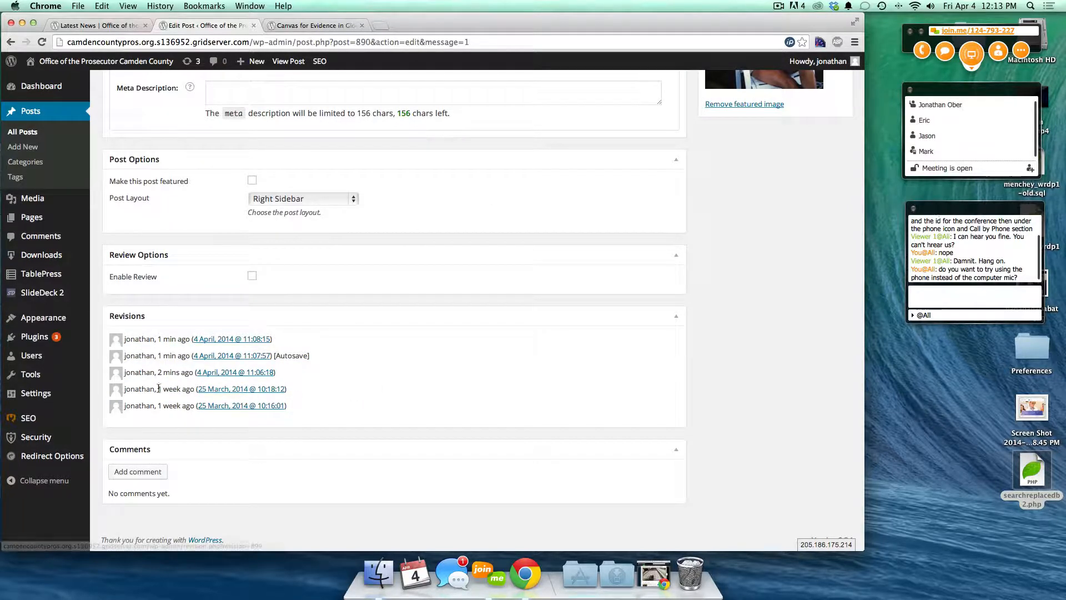
pyautogui.click(216, 391)
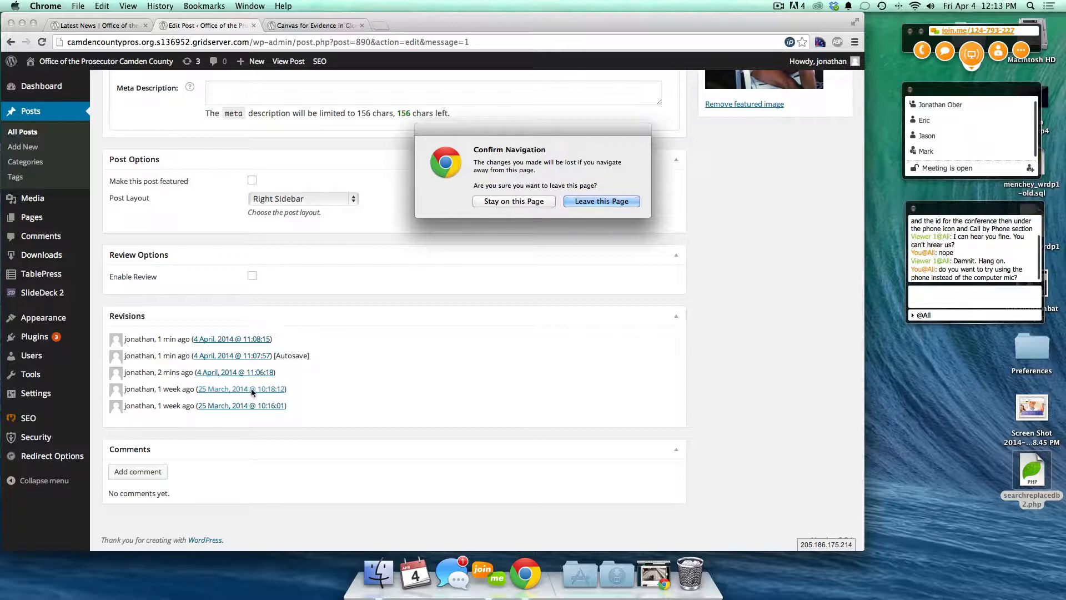
# - Leave the edit page without saving and look over the Compare Revisions page
pyautogui.click(598, 201)
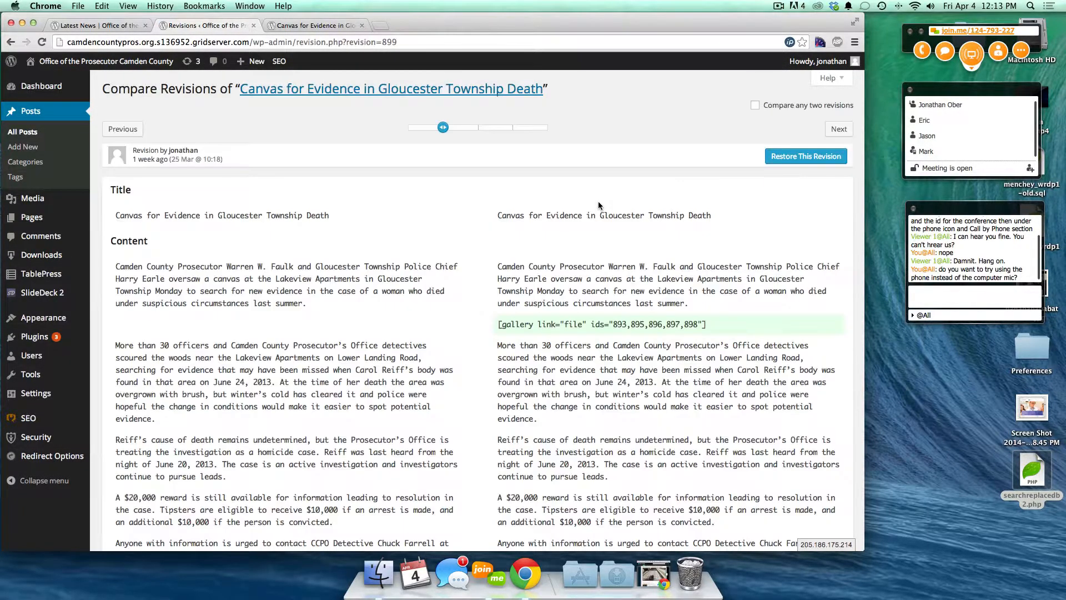
pyautogui.scroll(-5, 283, 264)
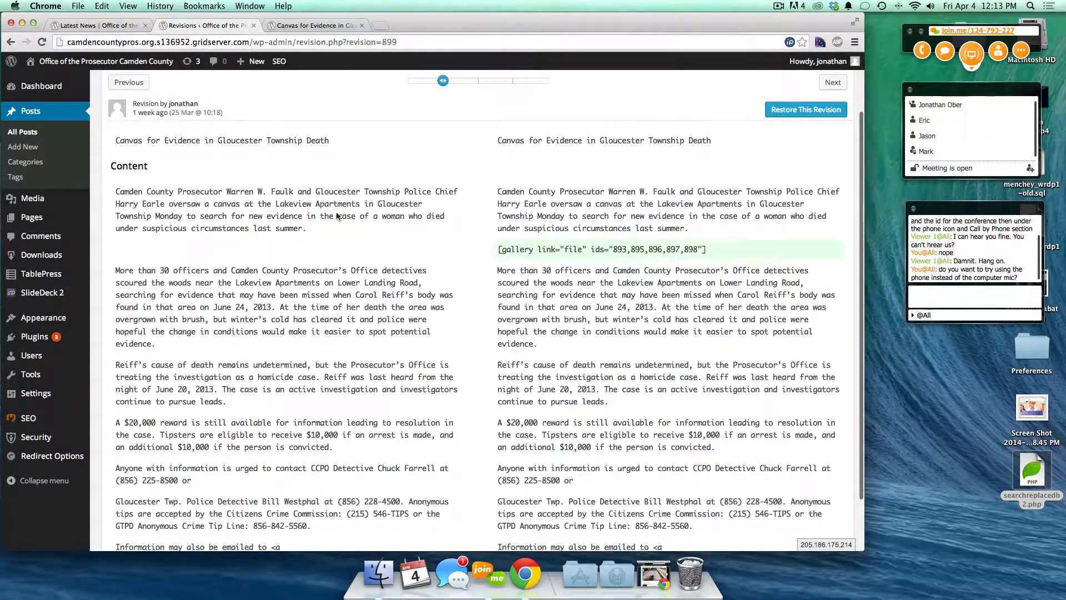
pyautogui.scroll(5, 272, 234)
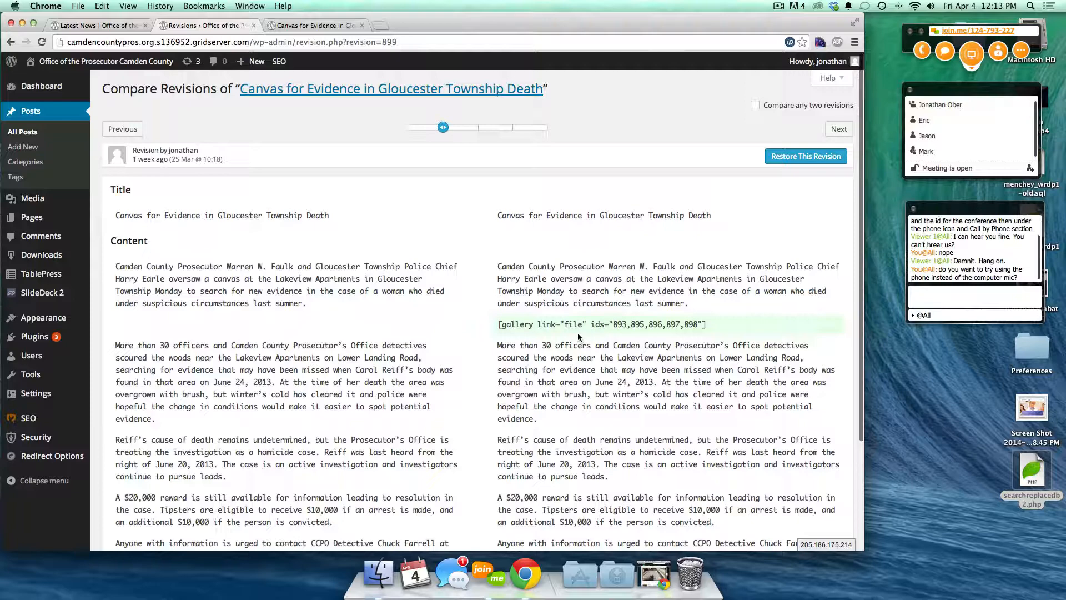
pyautogui.scroll(-2, 374, 354)
pyautogui.scroll(-4, 373, 354)
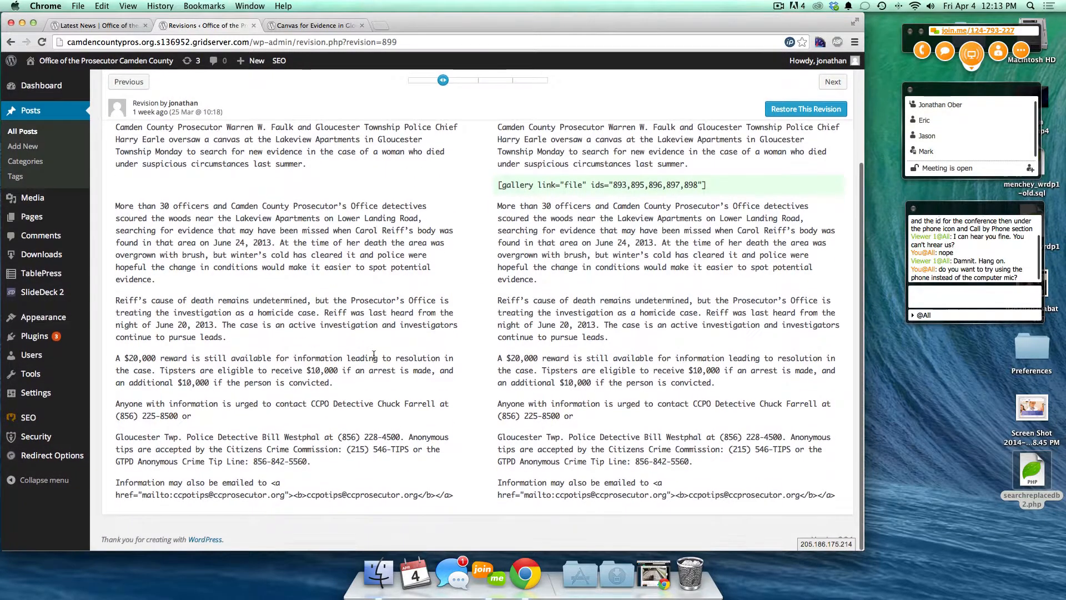
pyautogui.scroll(6, 374, 355)
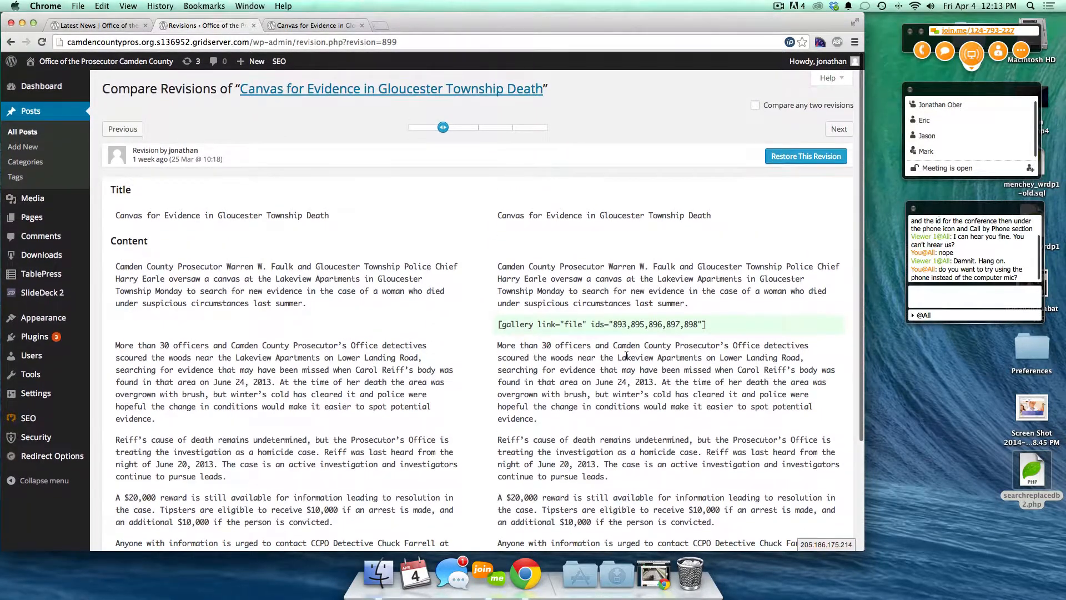
# - Compare against the current revision and latest autosave, then settle on the 25 March 10:18 revision
pyautogui.click(512, 128)
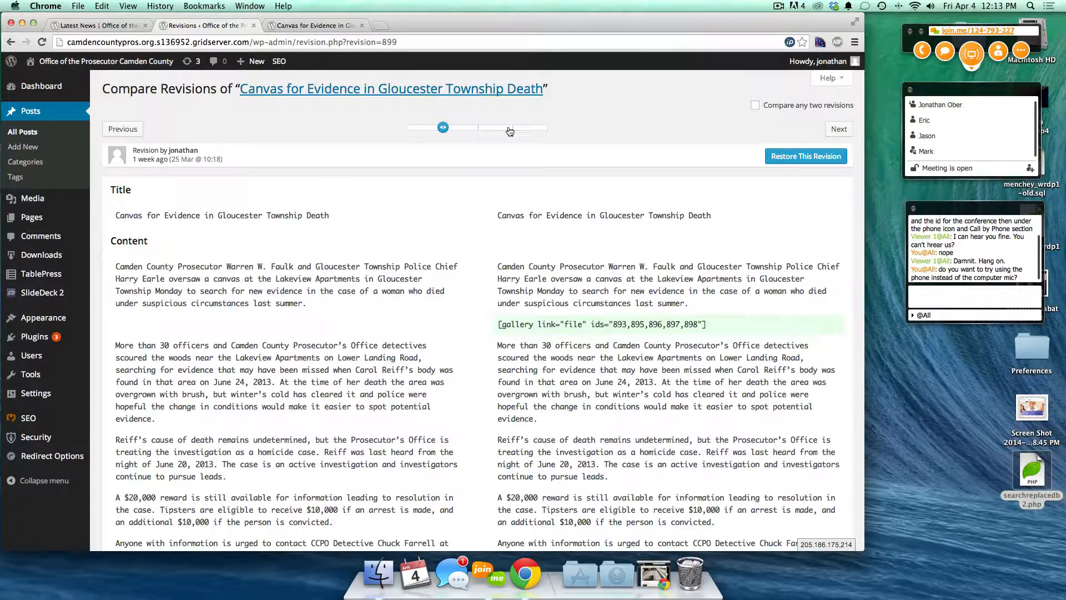
pyautogui.click(547, 130)
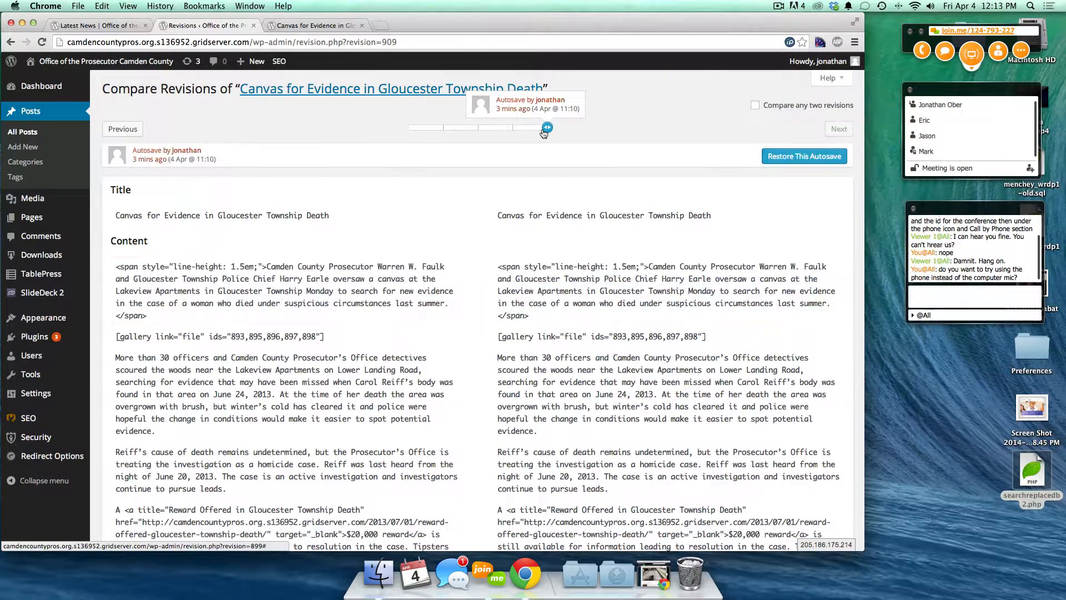
pyautogui.click(510, 129)
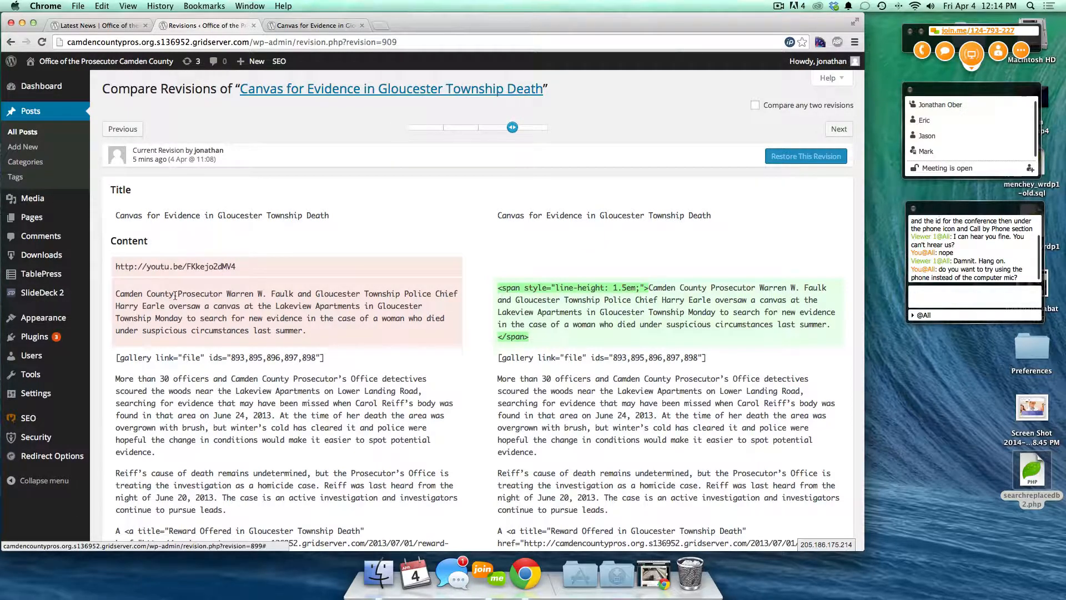
pyautogui.scroll(-15, 300, 341)
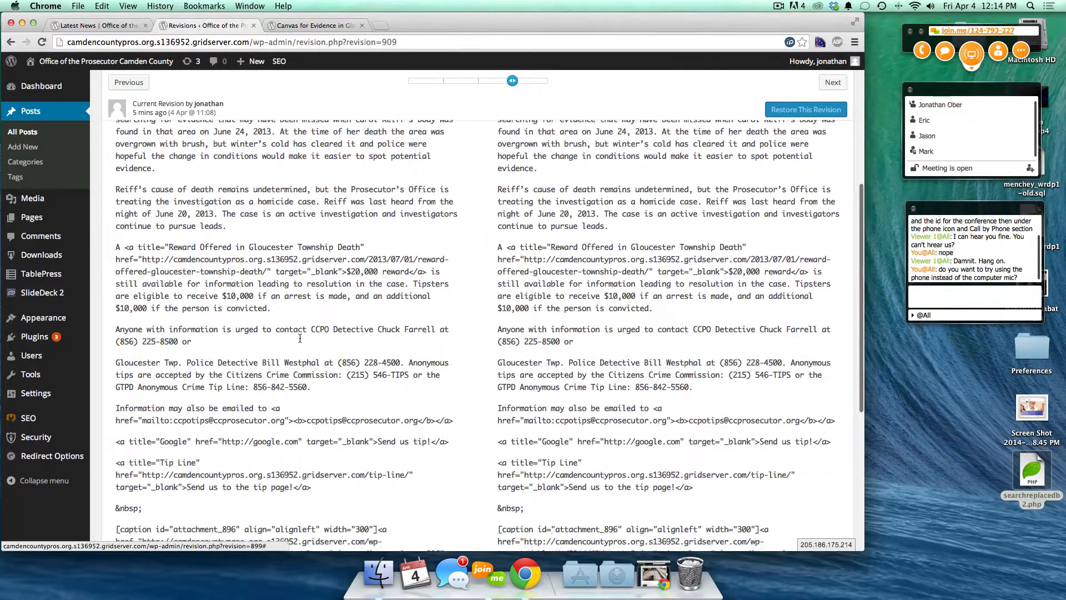
pyautogui.scroll(-1, 300, 341)
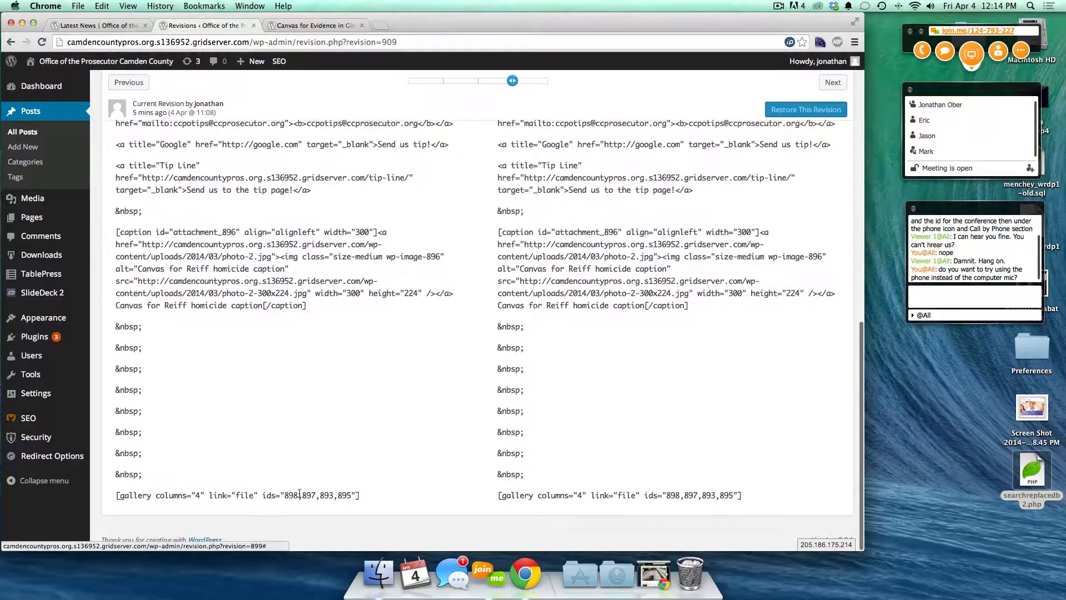
pyautogui.scroll(16, 611, 395)
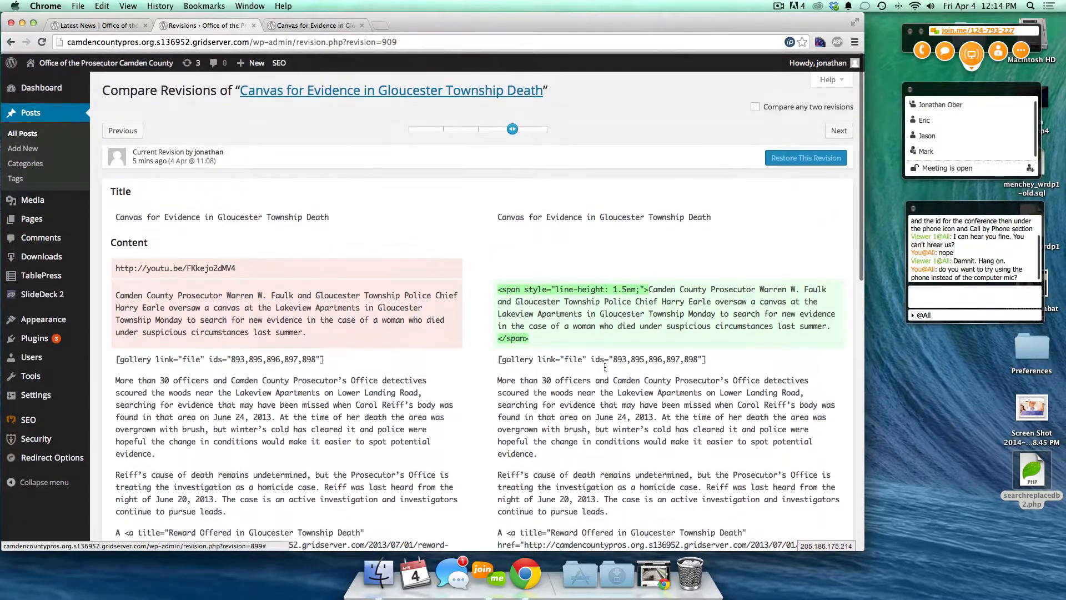
pyautogui.click(430, 119)
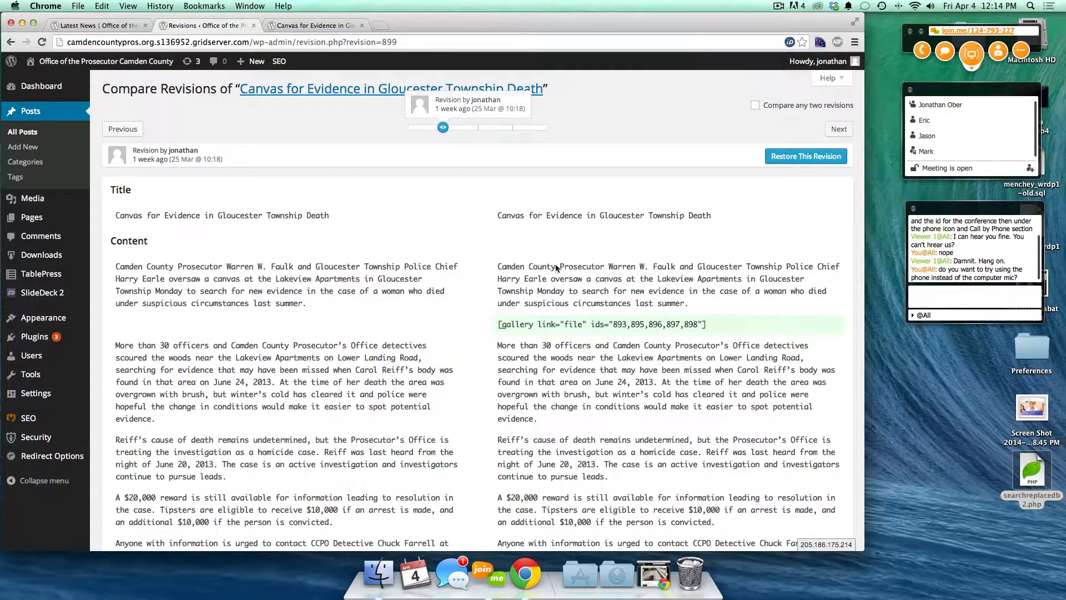
# - Restore the 25 March 2014 @ 10:18 revision and review the restored post in the editor
pyautogui.click(818, 157)
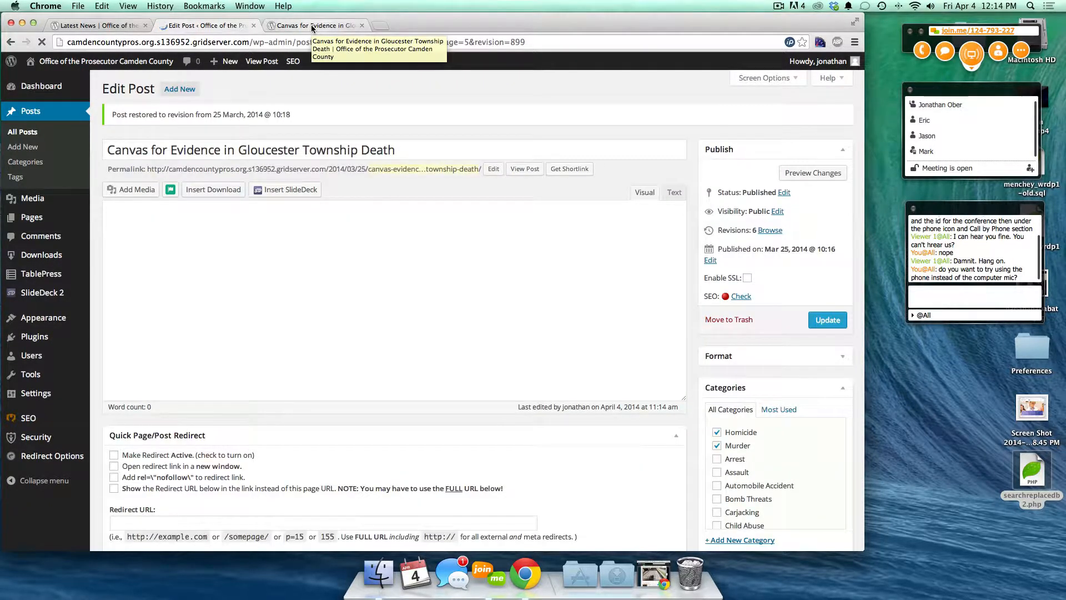
pyautogui.scroll(-5, 290, 247)
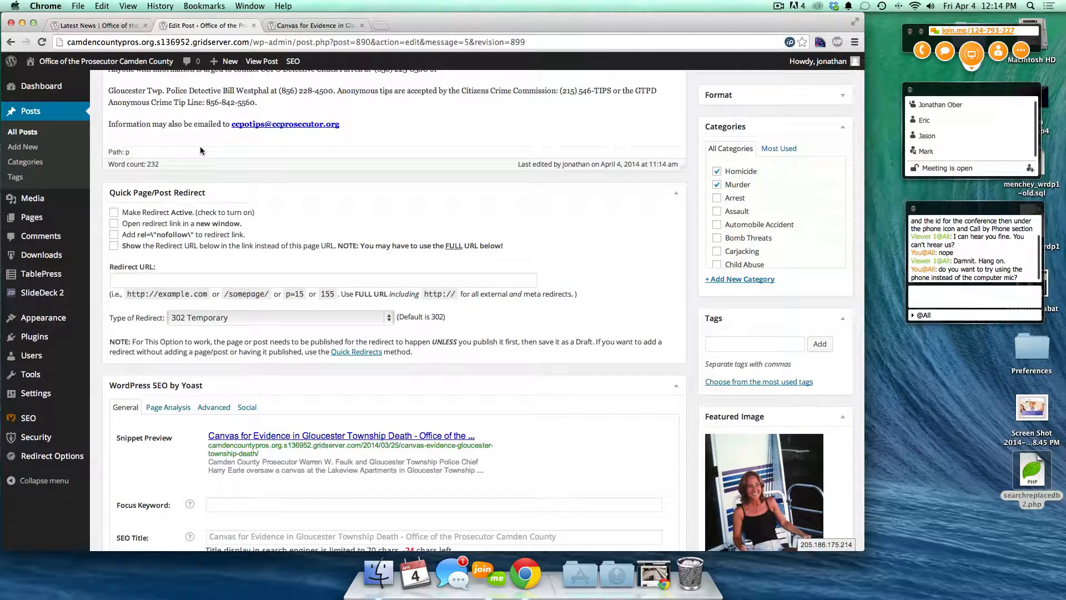
pyautogui.scroll(-3, 562, 220)
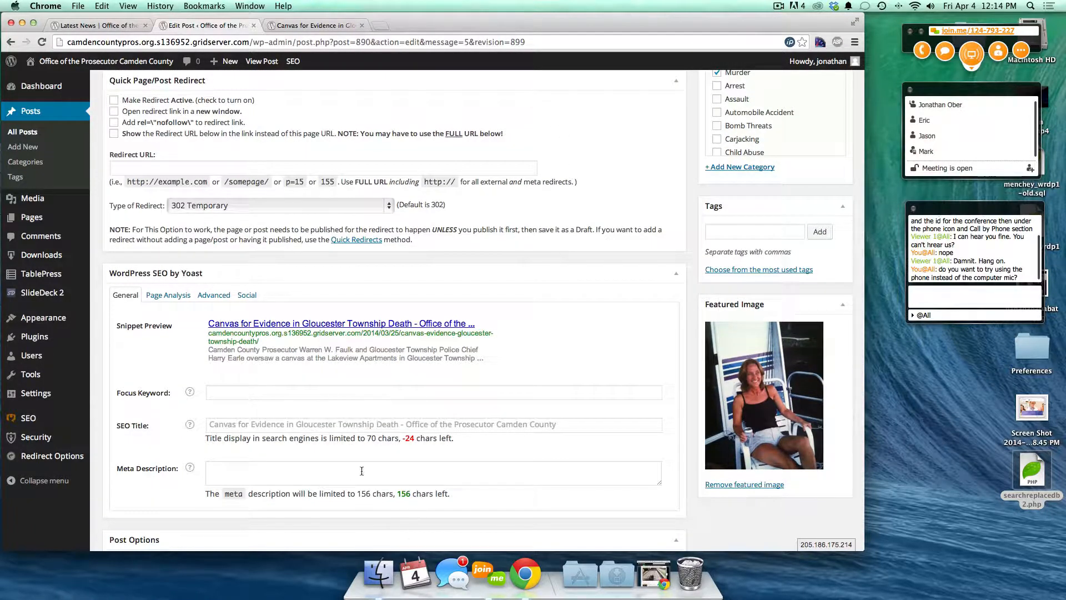
pyautogui.scroll(-5, 295, 406)
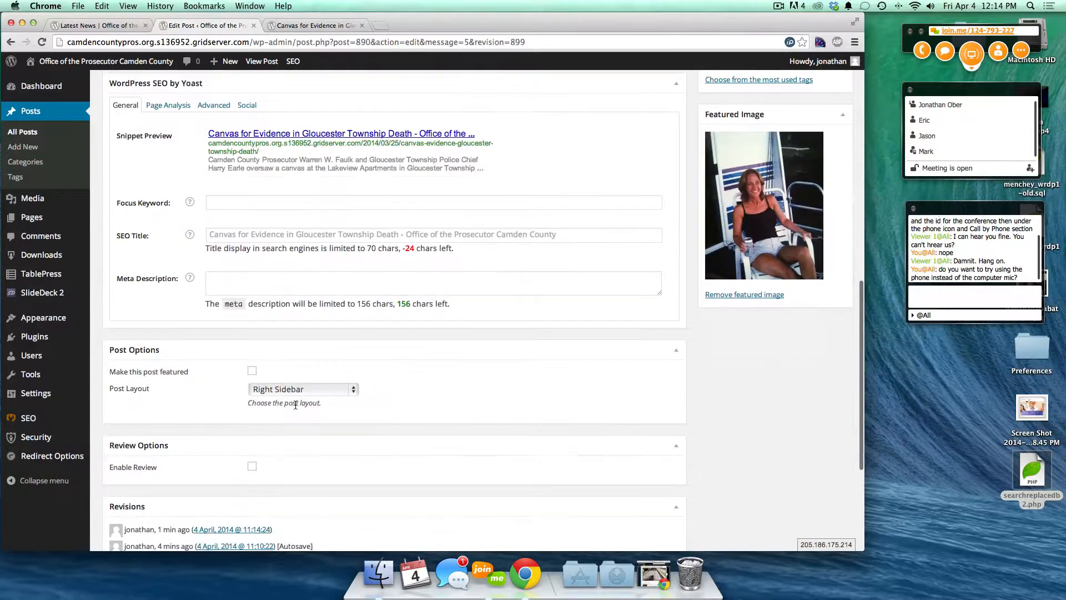
pyautogui.scroll(-4, 295, 405)
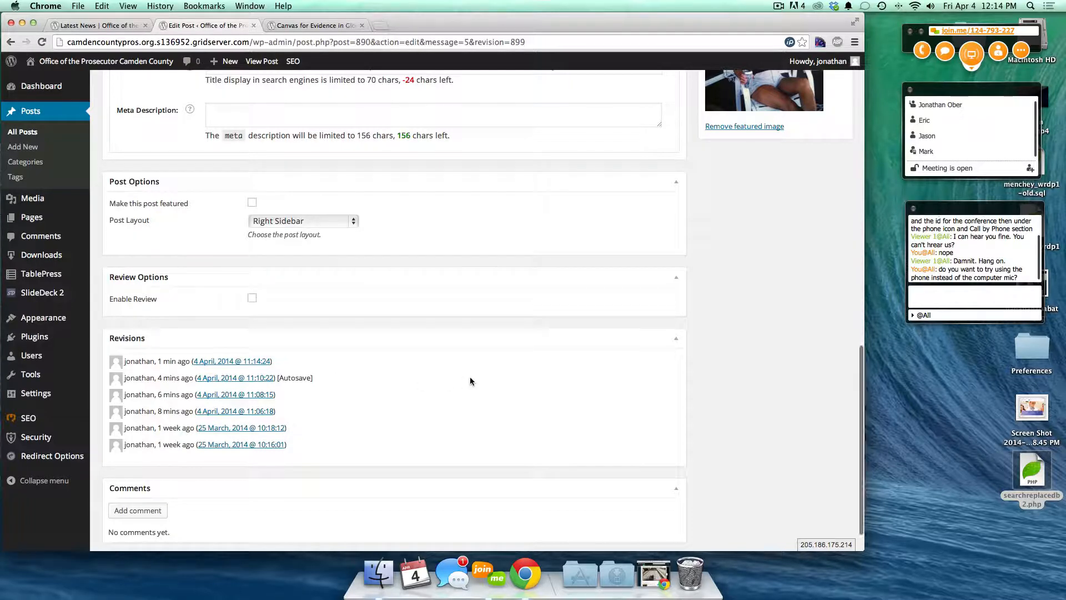
pyautogui.scroll(-2, 469, 376)
pyautogui.scroll(10, 469, 381)
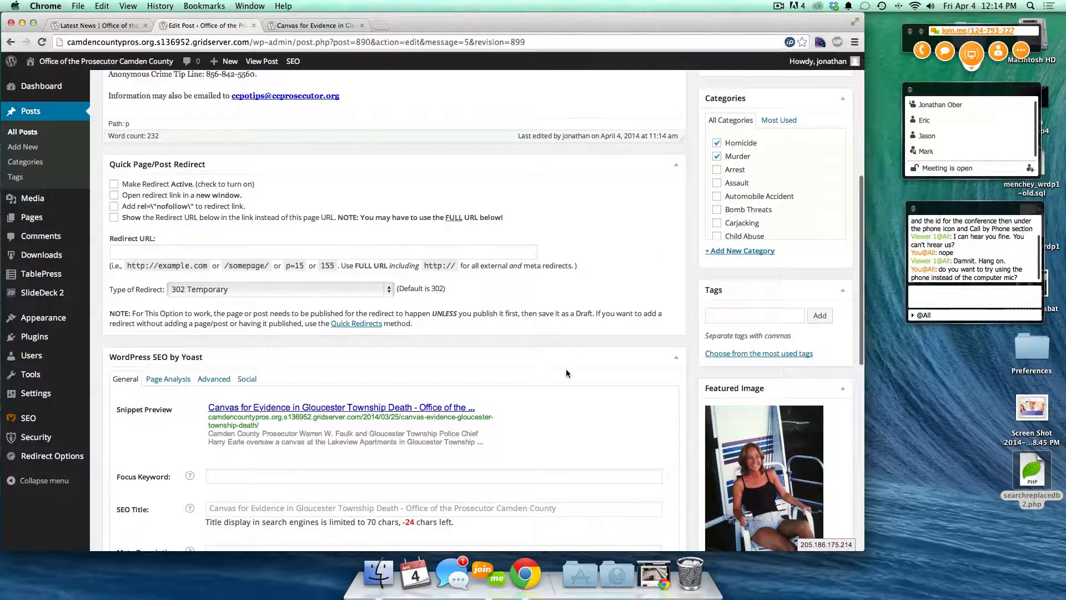
pyautogui.scroll(-8, 570, 366)
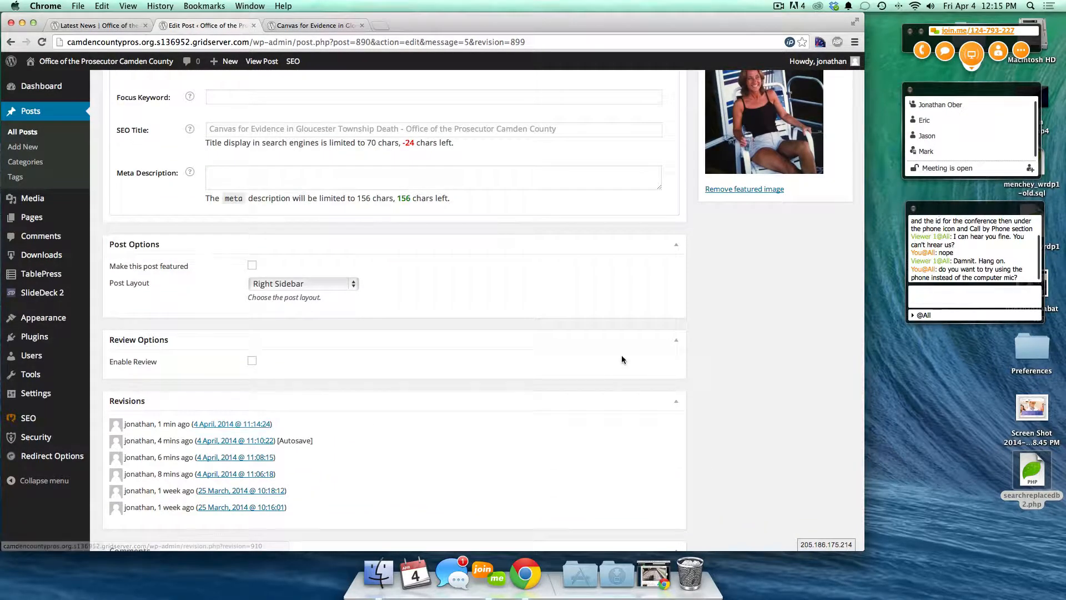
pyautogui.scroll(15, 621, 355)
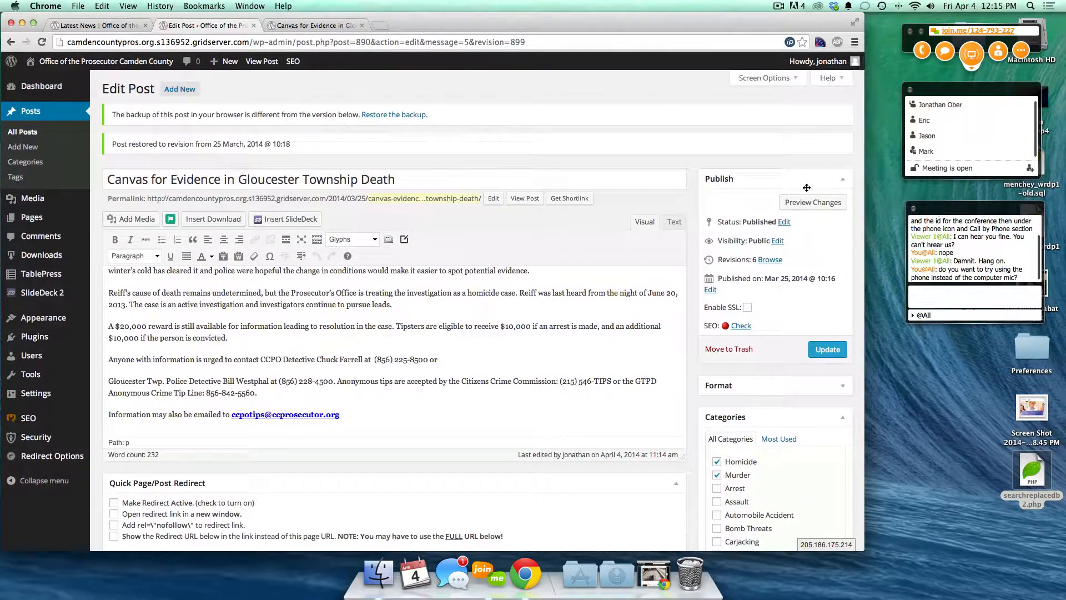
# - Update the restored post and load its live page by removing the ?preview query
pyautogui.click(828, 349)
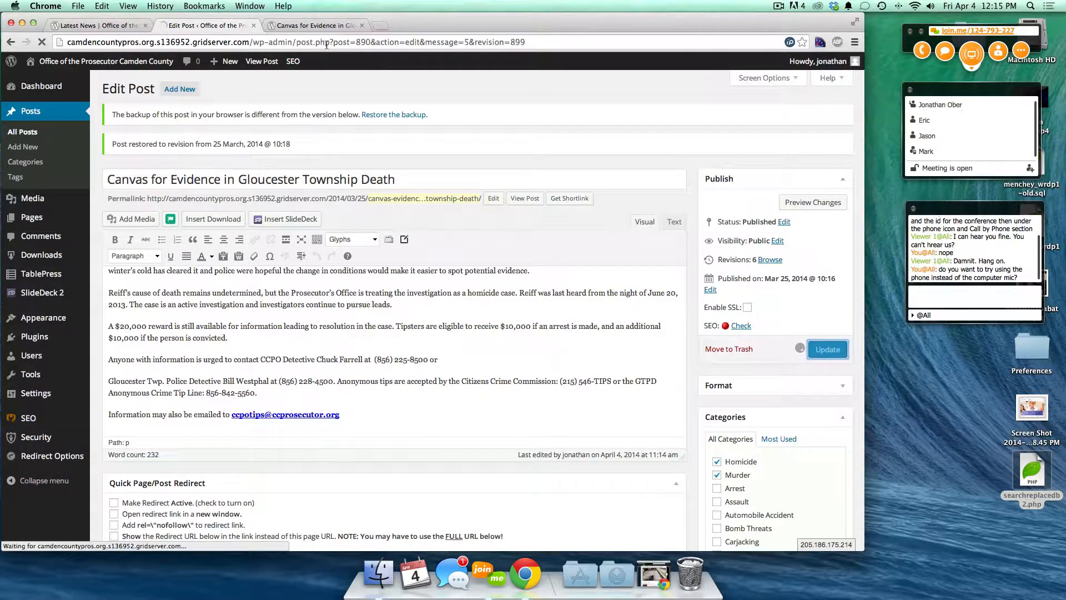
pyautogui.click(294, 25)
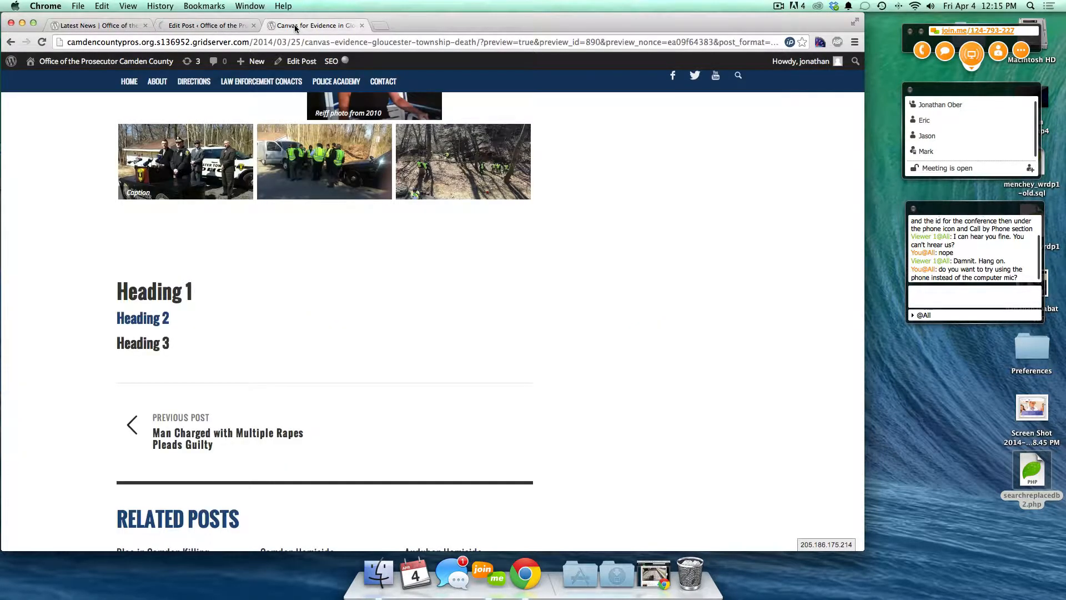
pyautogui.click(480, 43)
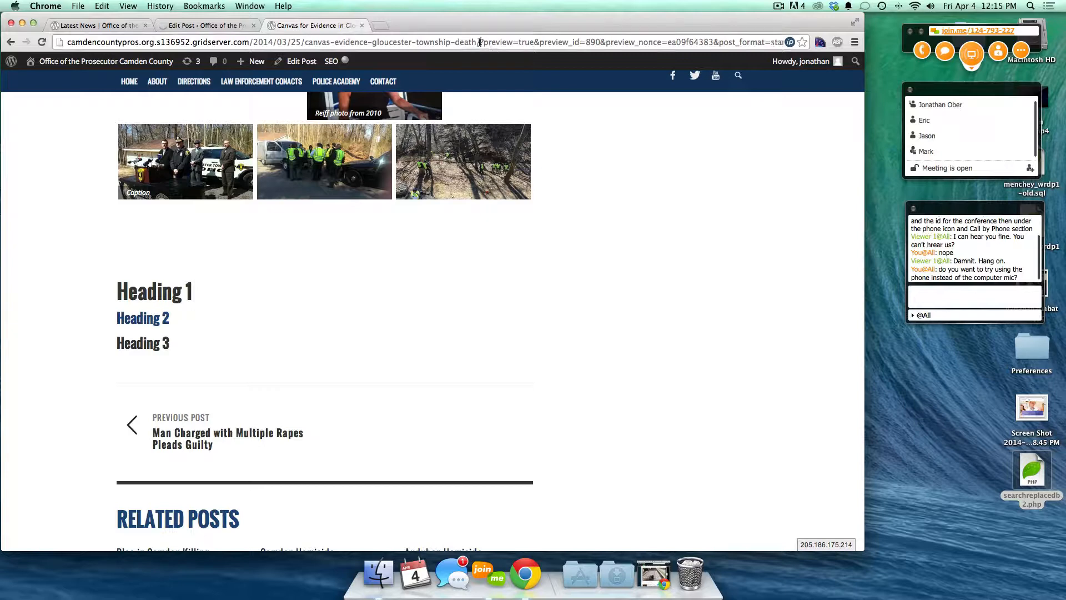
pyautogui.hotkey('shift', 'End')
pyautogui.press('BackSpace')
pyautogui.press('Return')
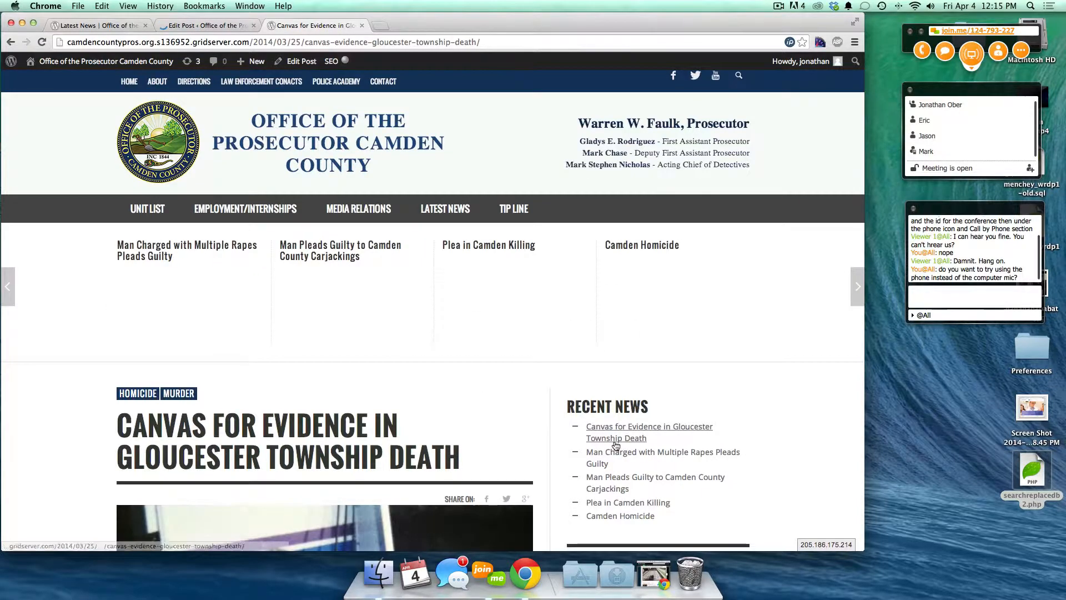
# - Scroll the live page to check the photo gallery and its captions
pyautogui.scroll(-10, 614, 441)
pyautogui.scroll(-8, 615, 444)
pyautogui.scroll(4, 325, 279)
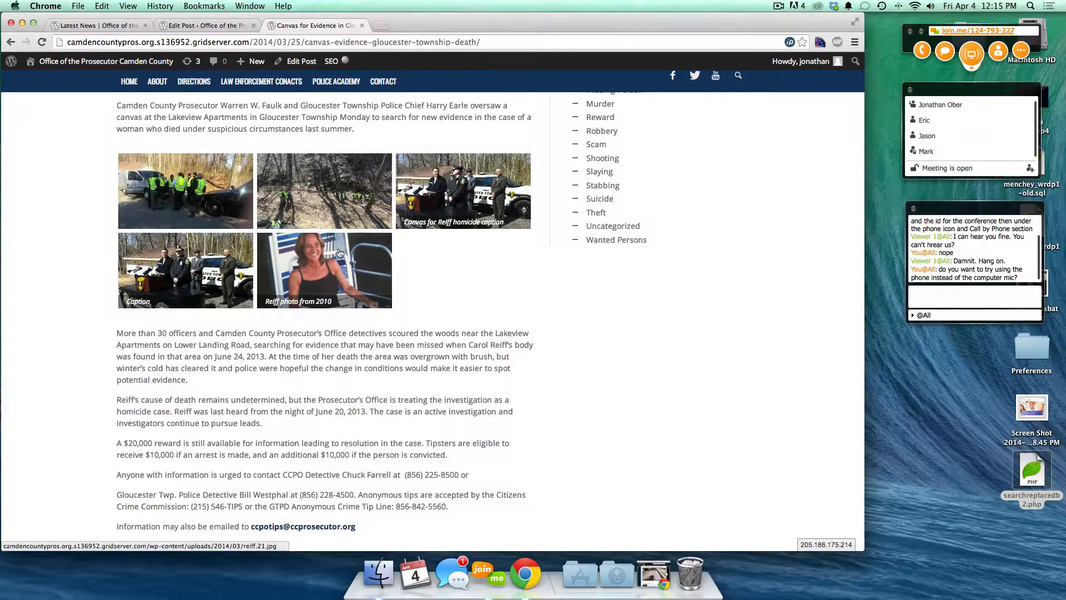
pyautogui.click(204, 24)
# - Clear the captions of gallery images three, four and five and apply the gallery changes
pyautogui.click(295, 305)
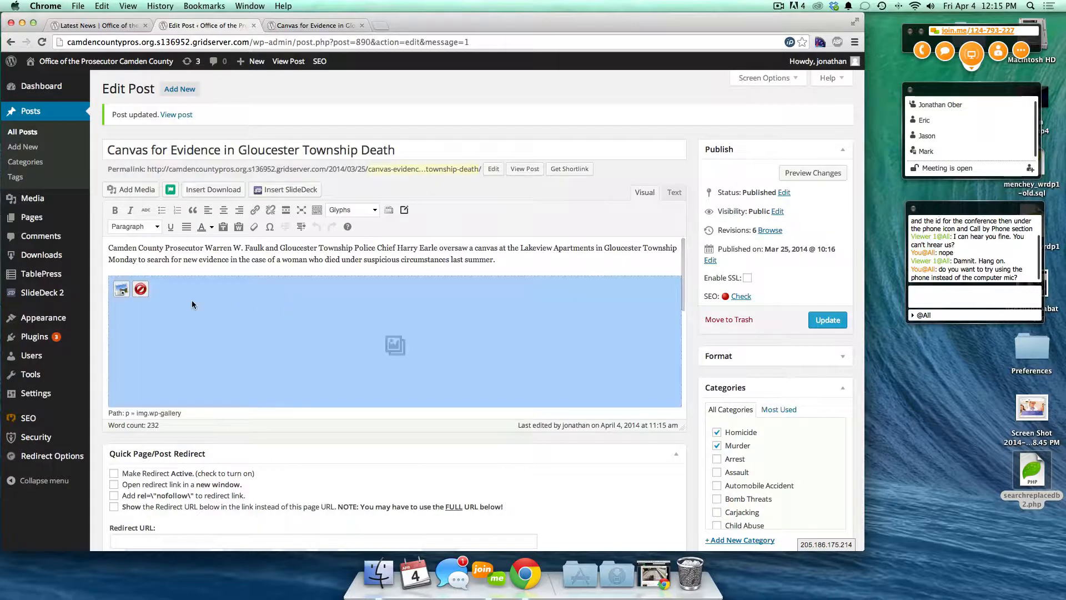
pyautogui.click(120, 289)
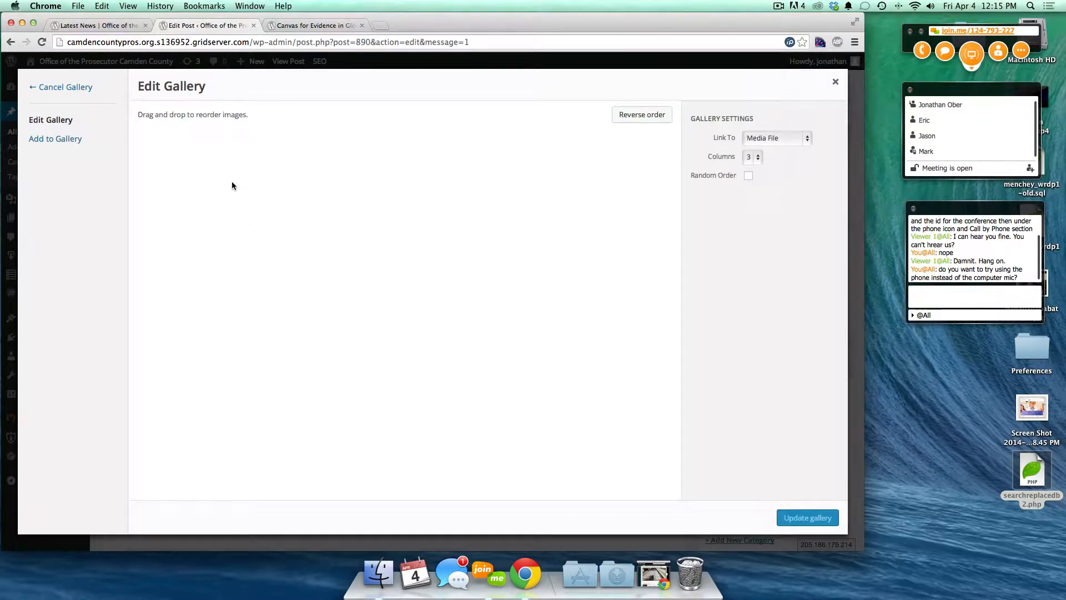
pyautogui.click(417, 252)
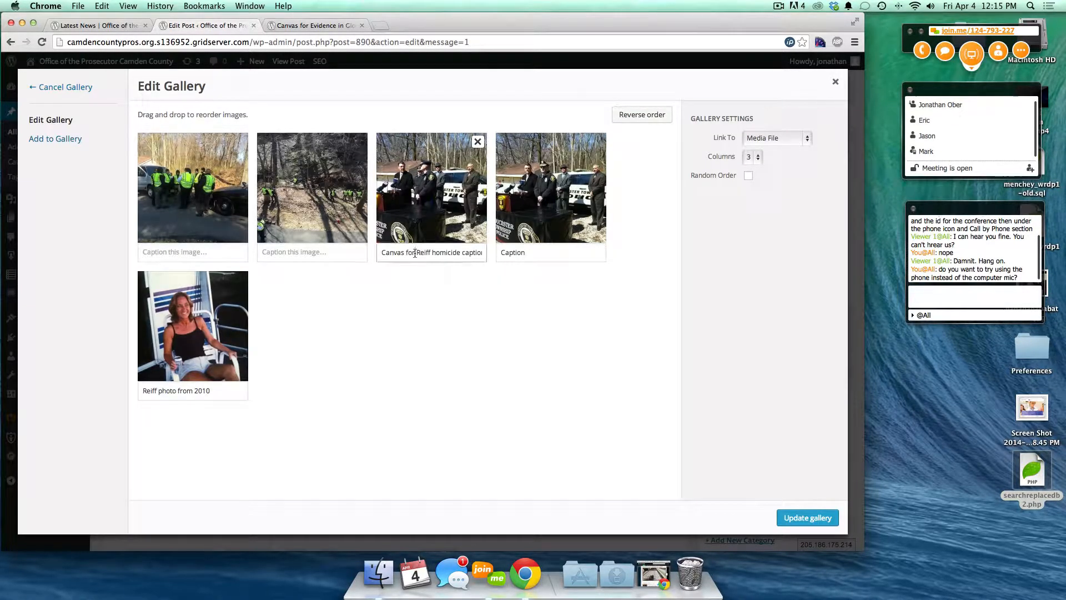
pyautogui.press('super+a')
pyautogui.press('BackSpace')
pyautogui.click(511, 251)
pyautogui.press('super+a')
pyautogui.press('BackSpace')
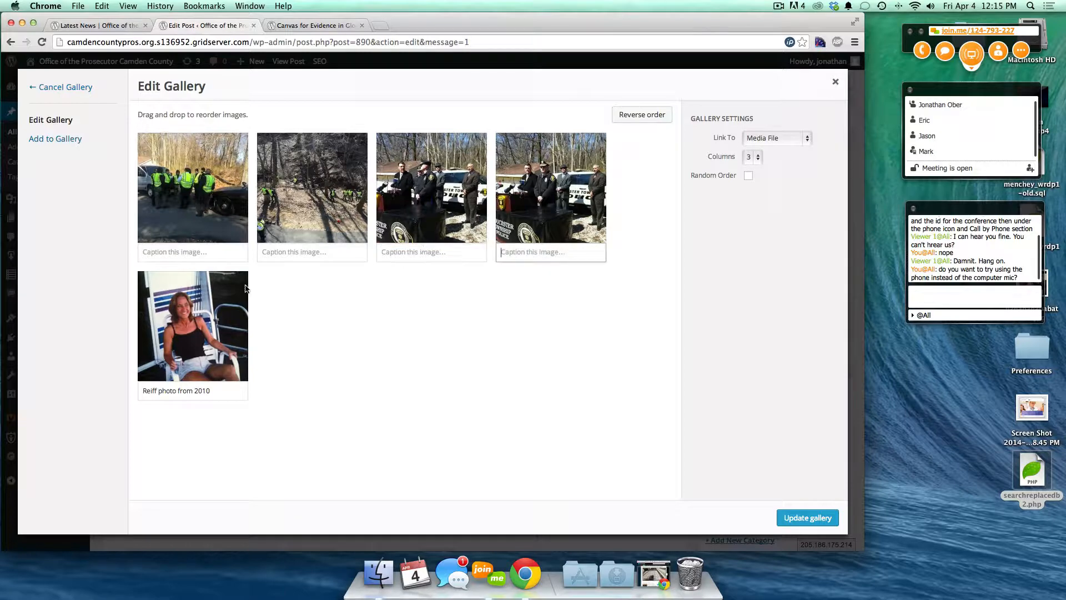
pyautogui.click(164, 379)
pyautogui.click(165, 390)
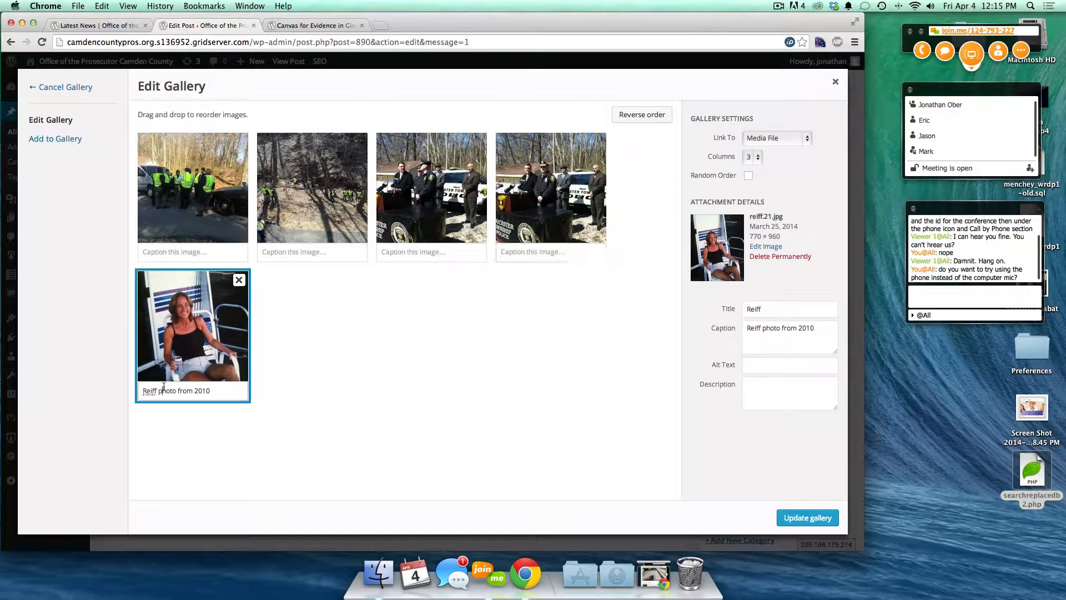
pyautogui.press('super+a')
pyautogui.press('BackSpace')
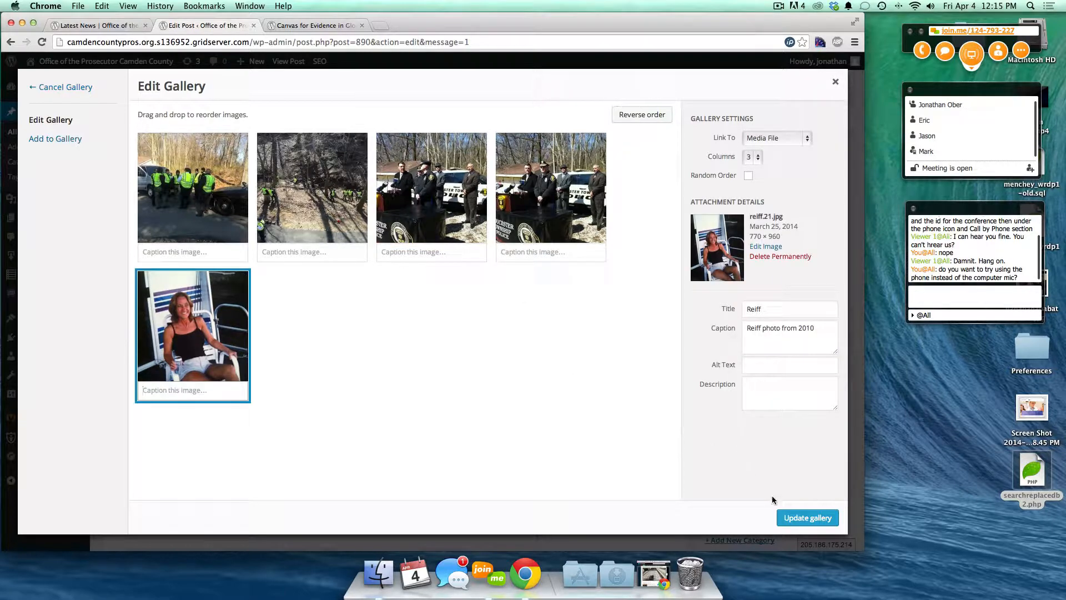
pyautogui.click(807, 518)
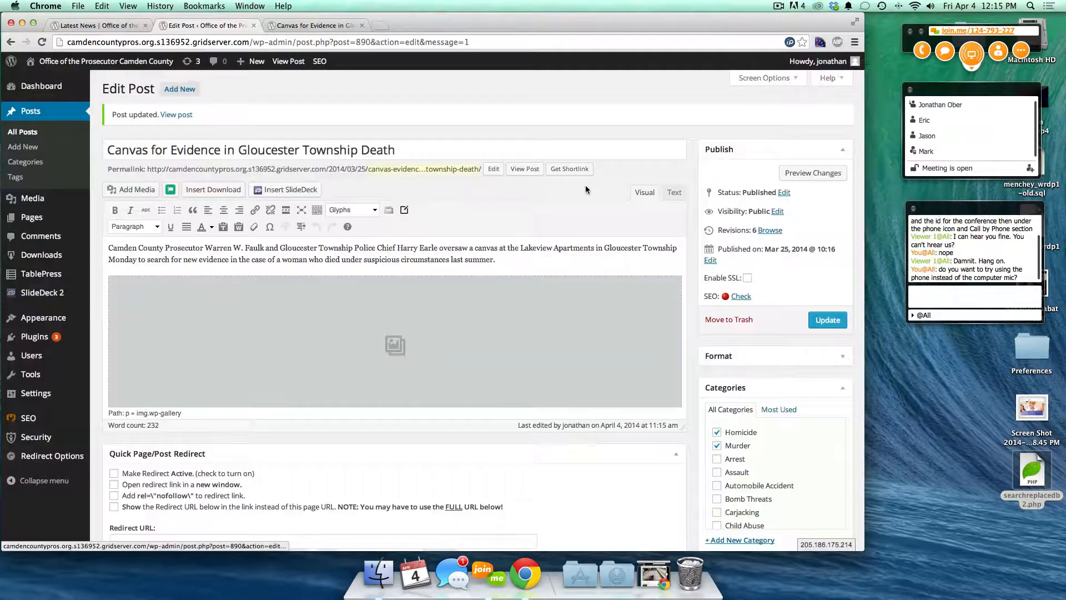
# - Update the post and reload the live page to confirm the caption changes
pyautogui.click(840, 327)
pyautogui.click(284, 27)
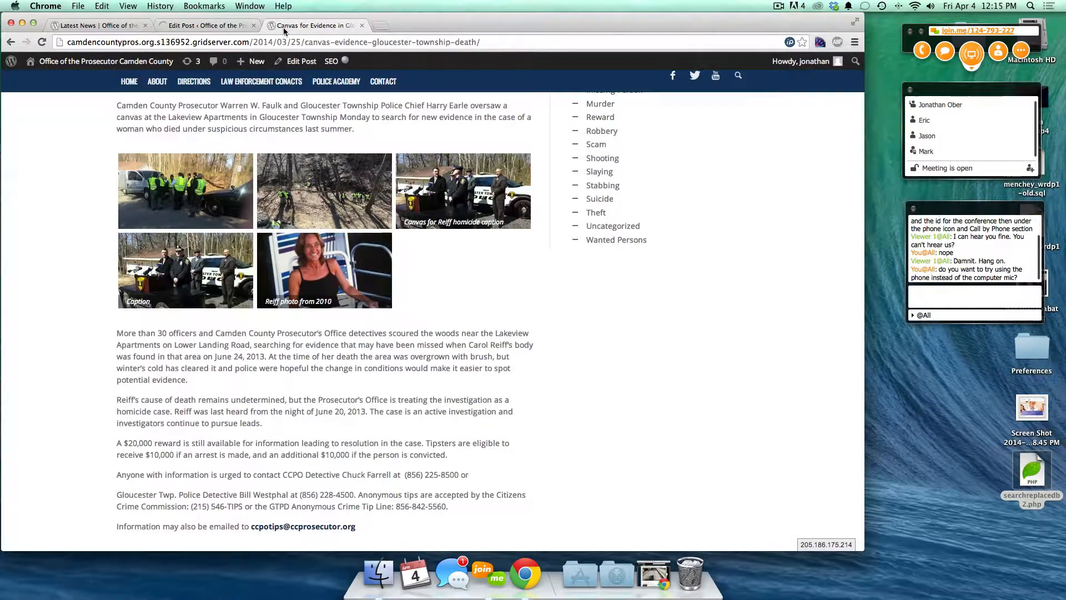
pyautogui.press('super+r')
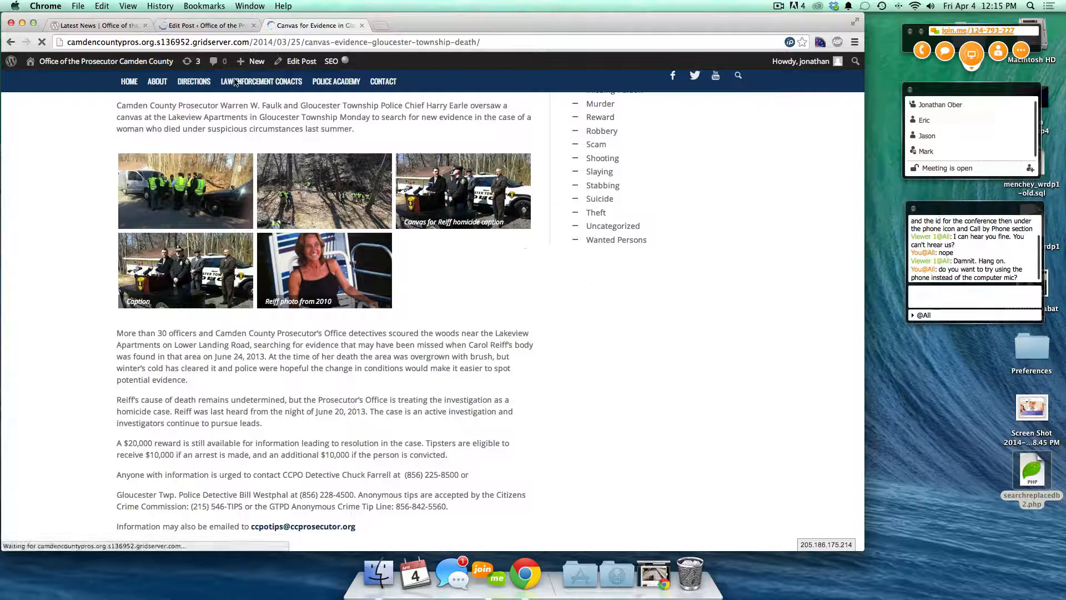
pyautogui.click(194, 25)
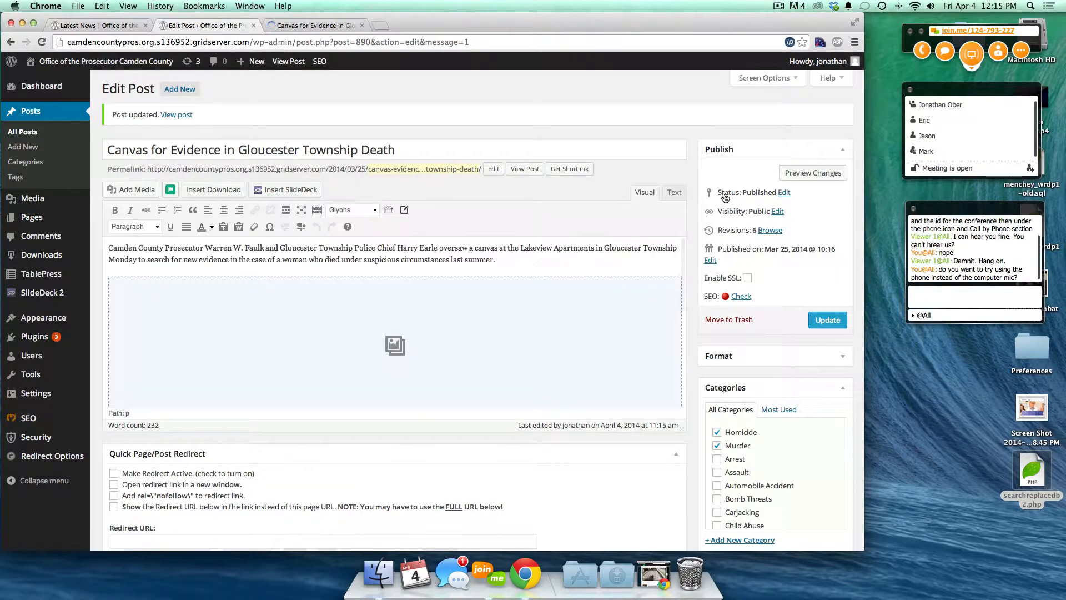
# - Review the post status options and keep the post Published
pyautogui.click(783, 192)
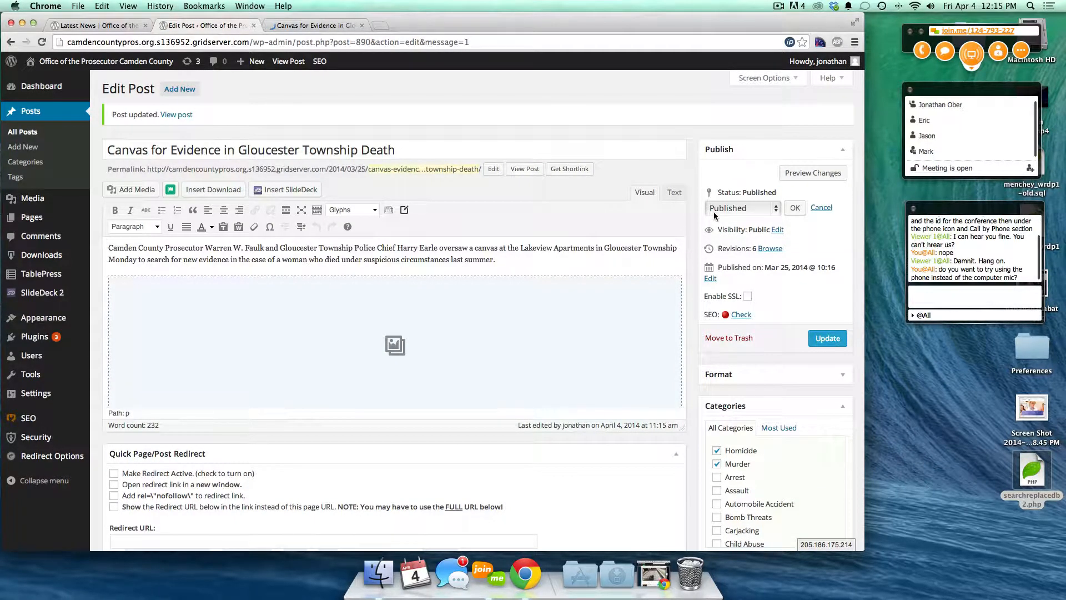
pyautogui.click(715, 213)
pyautogui.click(771, 194)
pyautogui.click(821, 208)
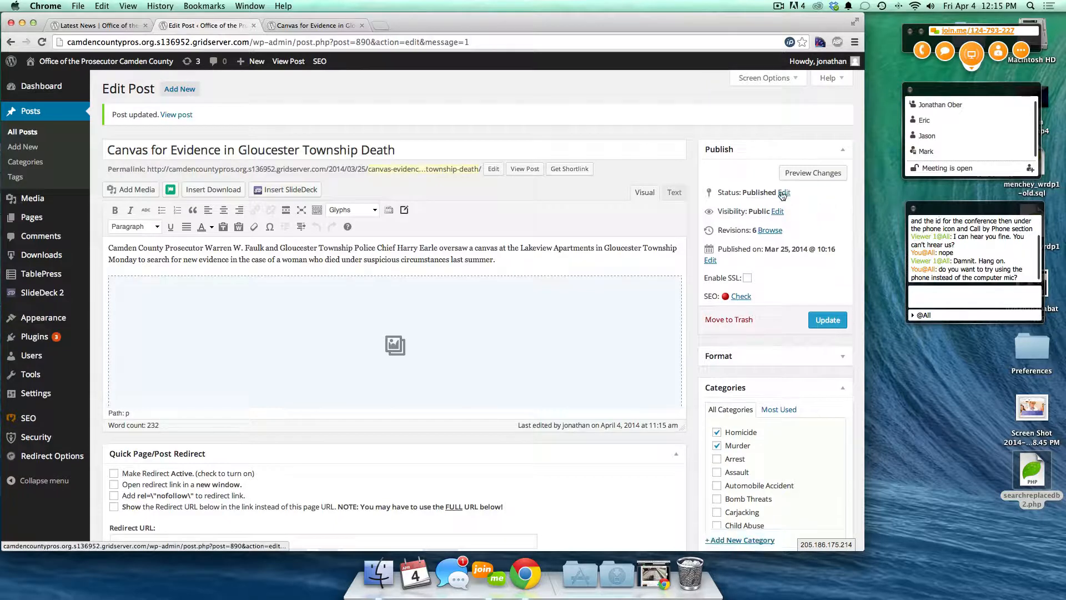
# - Recheck the status, confirm Public visibility, then view the Latest News page
pyautogui.click(784, 193)
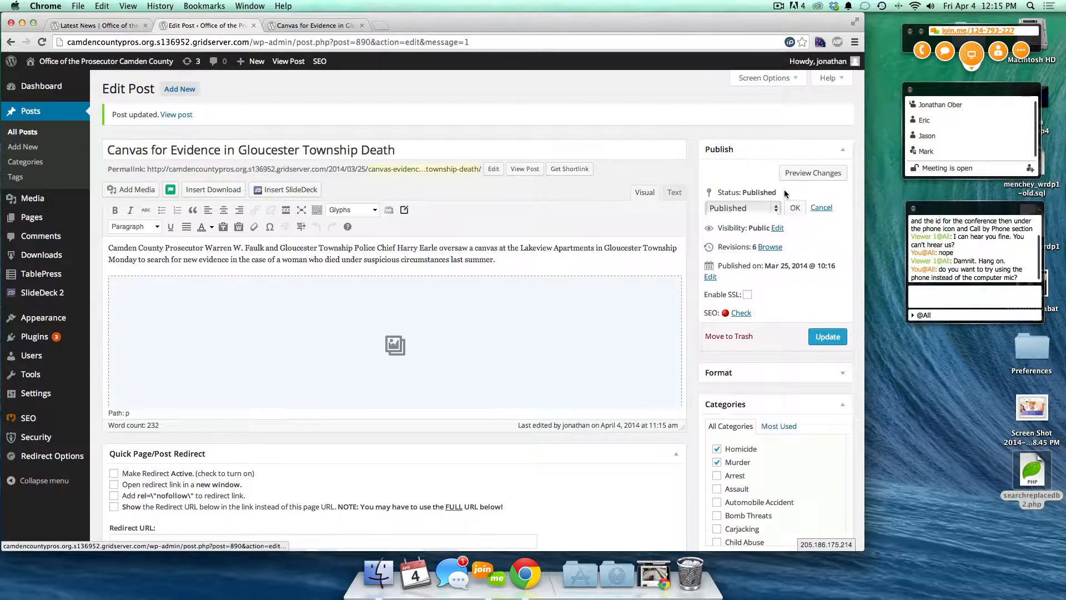
pyautogui.click(717, 209)
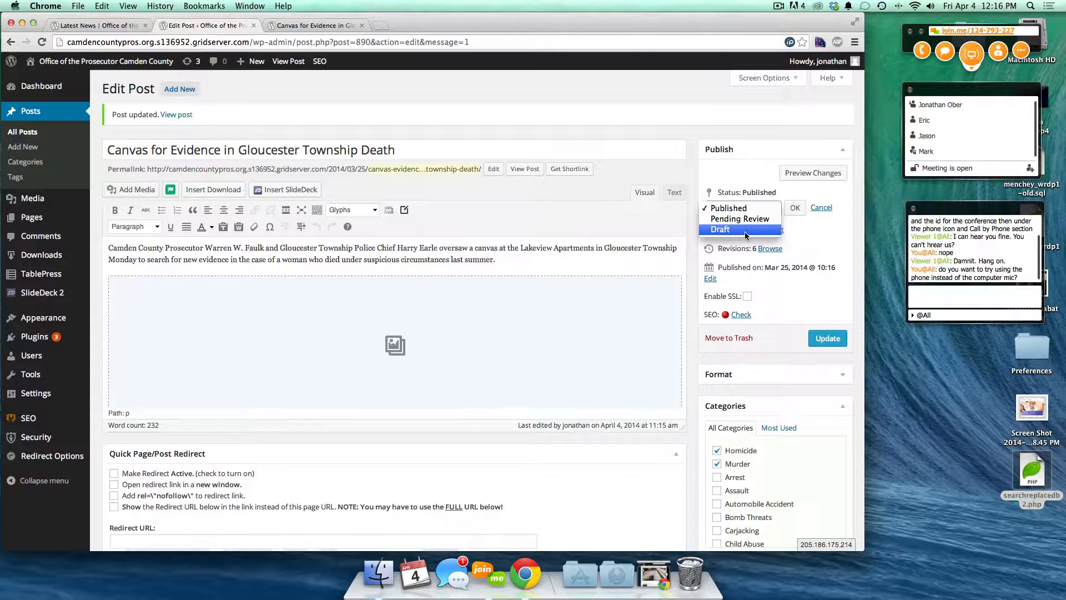
pyautogui.click(816, 238)
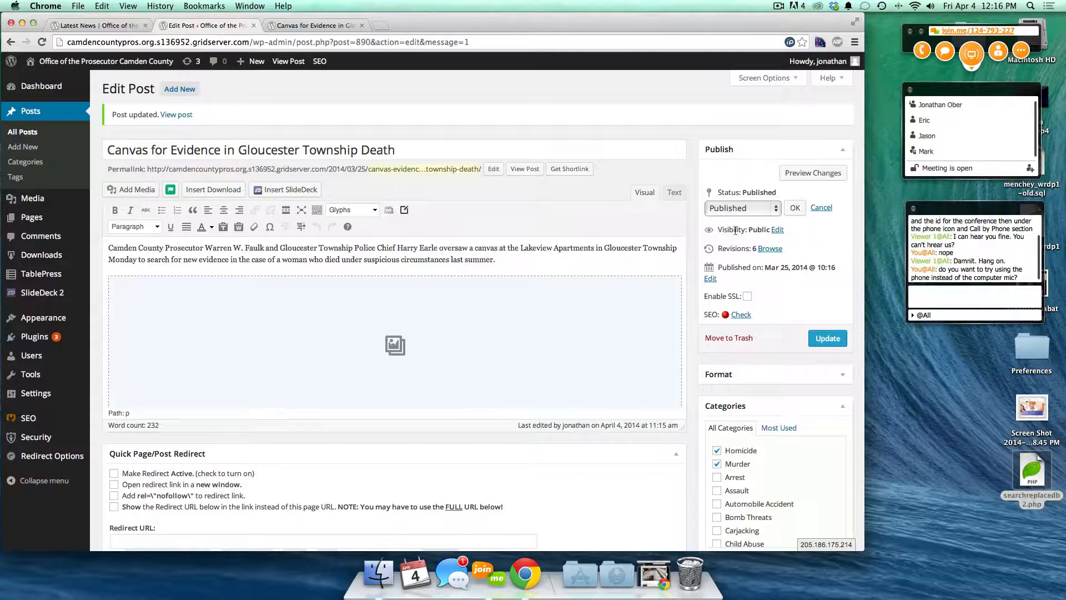
pyautogui.click(777, 230)
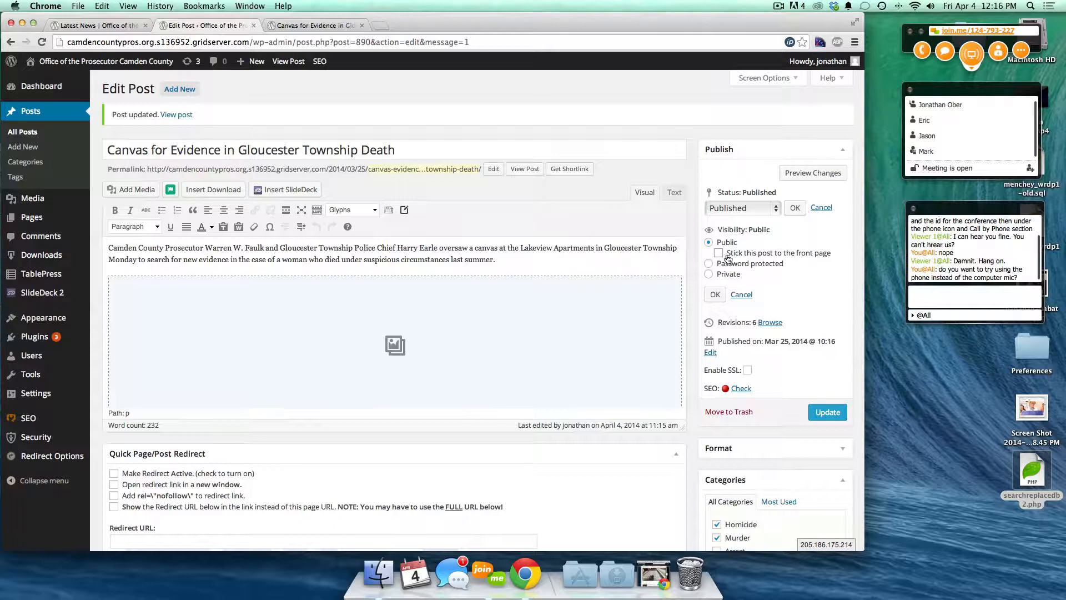
pyautogui.click(99, 26)
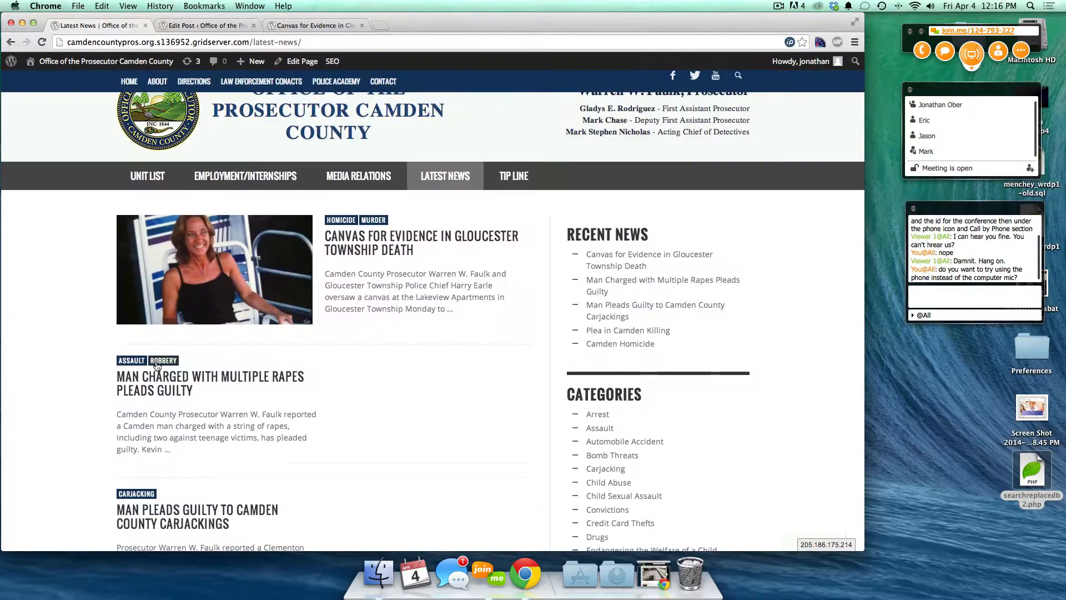
# - Scroll the site home page to find the Canvas for Evidence post, then return to its editor
pyautogui.click(157, 144)
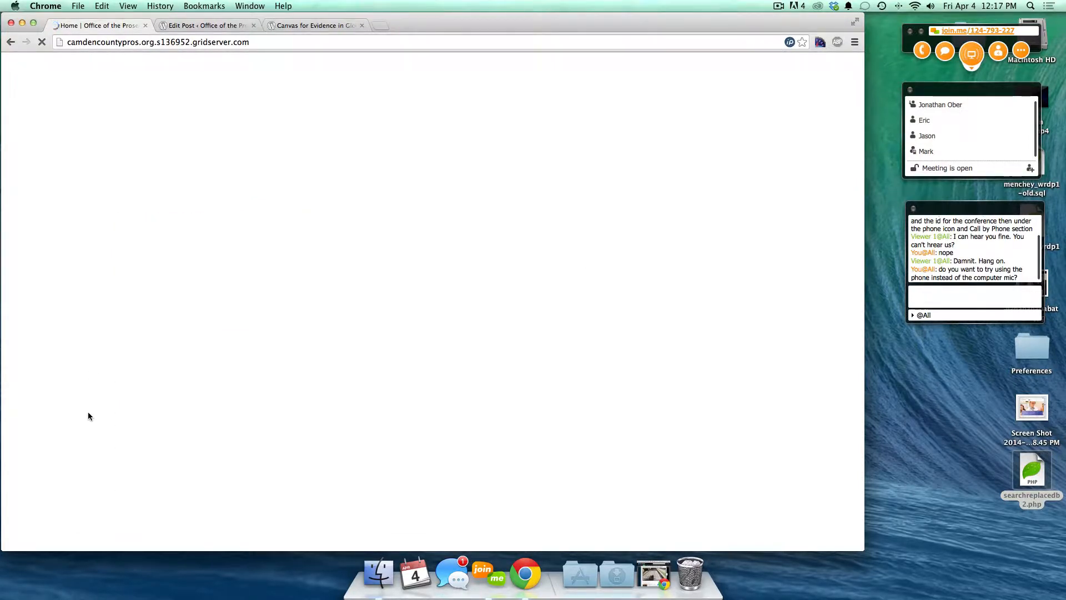
pyautogui.scroll(-5, 88, 416)
pyautogui.scroll(-4, 88, 415)
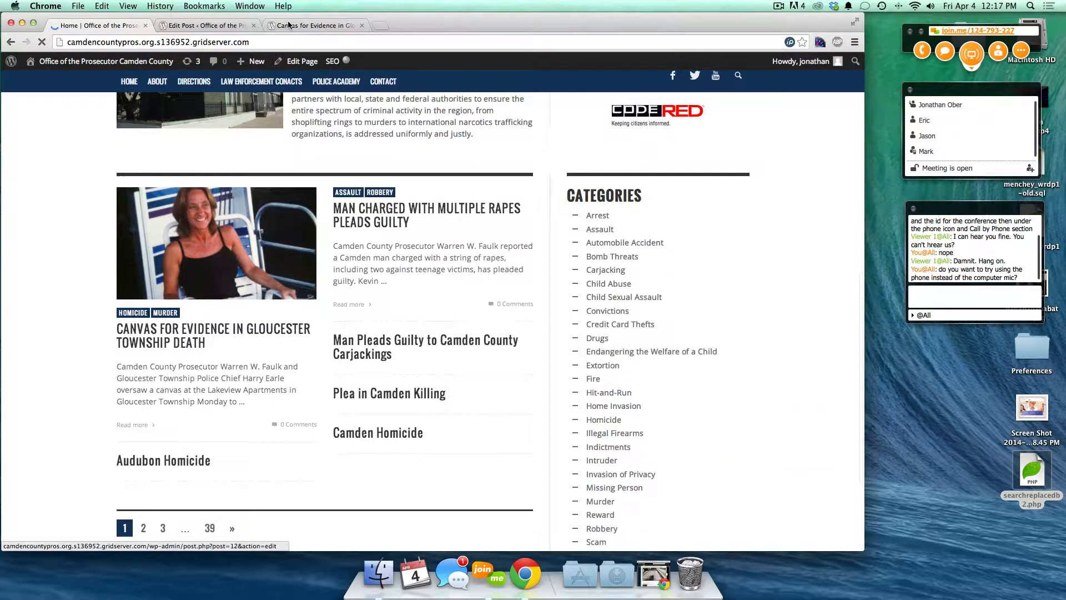
pyautogui.click(313, 25)
pyautogui.click(219, 26)
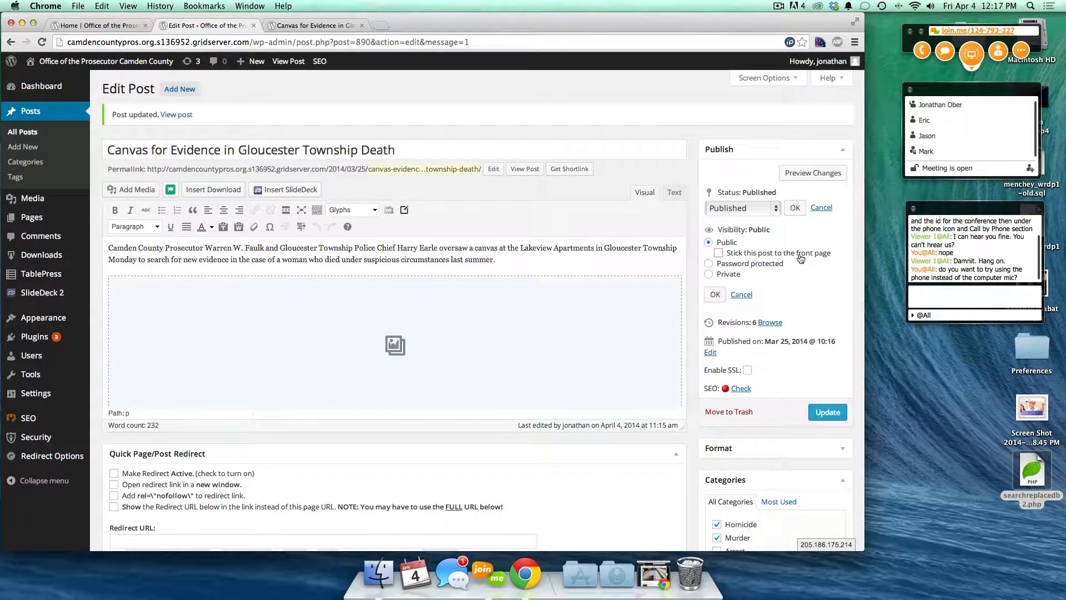
pyautogui.click(737, 265)
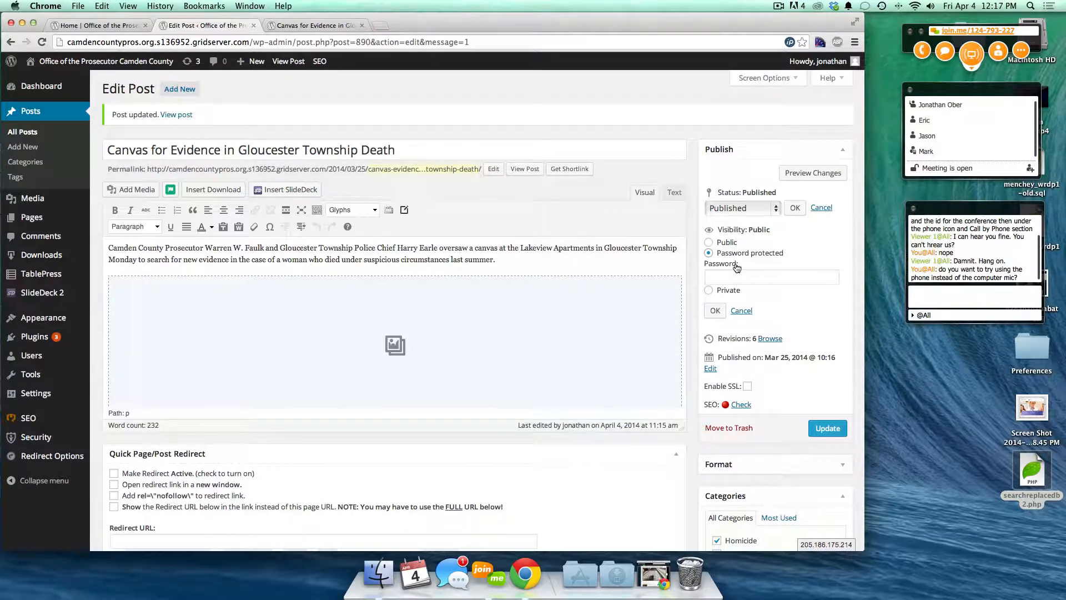
pyautogui.click(755, 279)
pyautogui.click(726, 291)
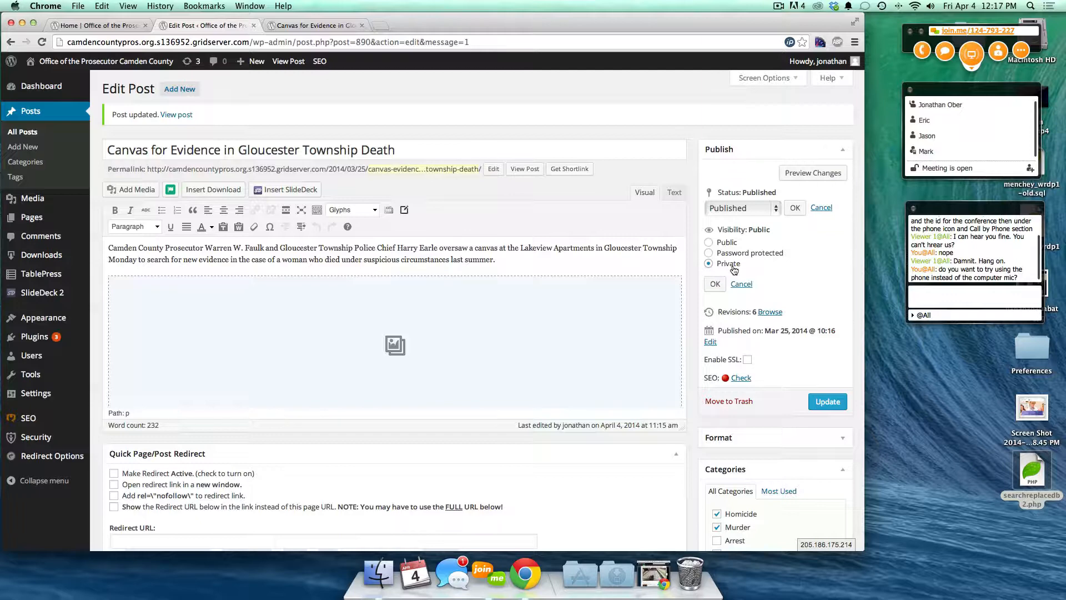
pyautogui.click(737, 240)
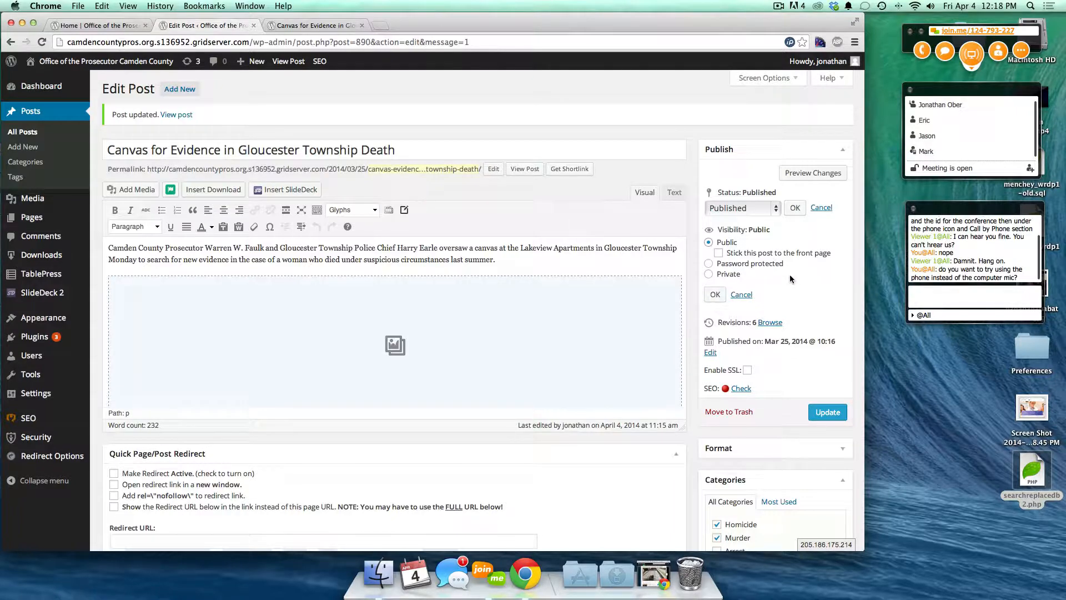
pyautogui.scroll(-5, 789, 274)
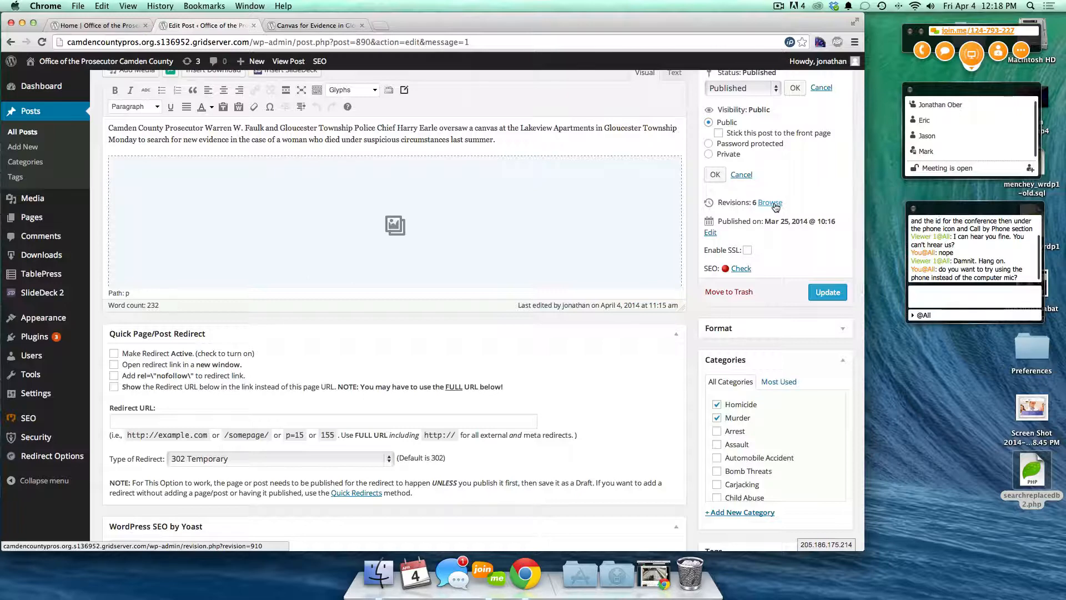
# - Change the post's publish date to April 5, 2014
pyautogui.click(710, 233)
pyautogui.click(736, 235)
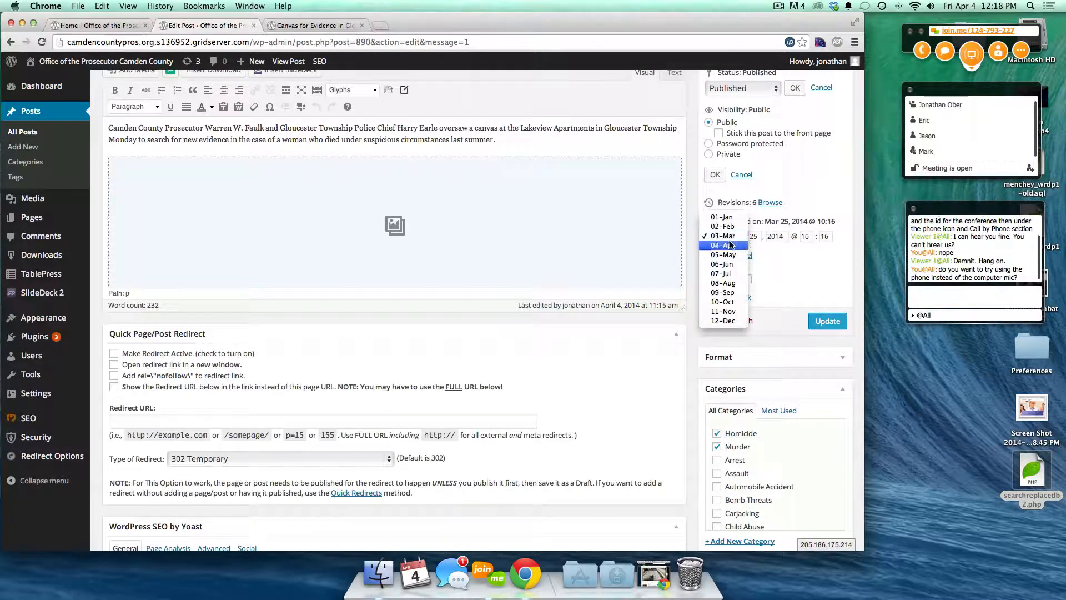
pyautogui.click(726, 244)
pyautogui.doubleClick(753, 236)
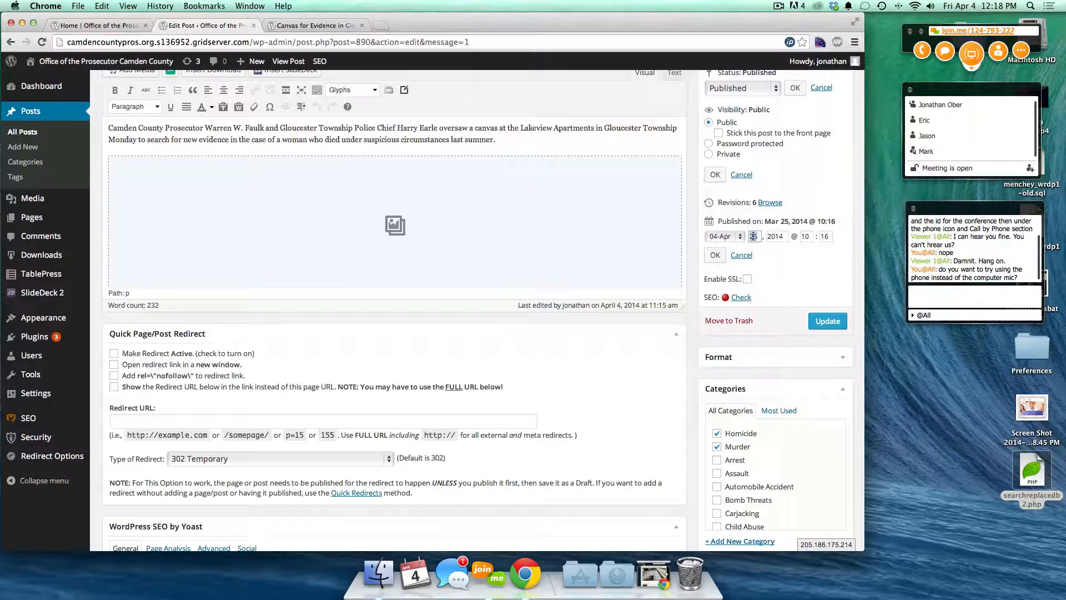
pyautogui.write('5')
pyautogui.click(715, 255)
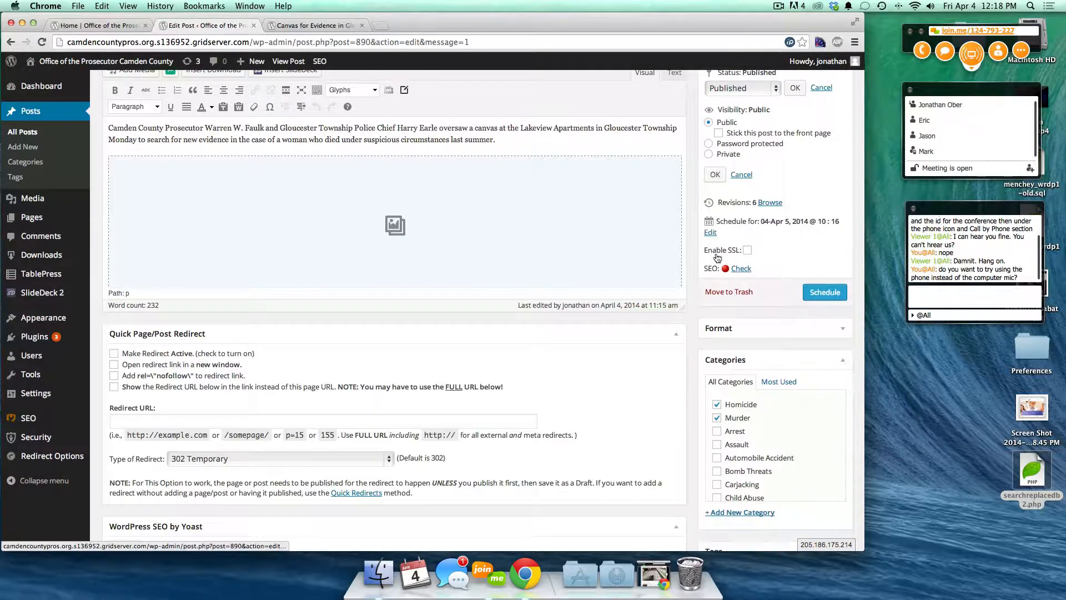
# - Schedule the post, check the site home page, and return to the editor
pyautogui.click(838, 294)
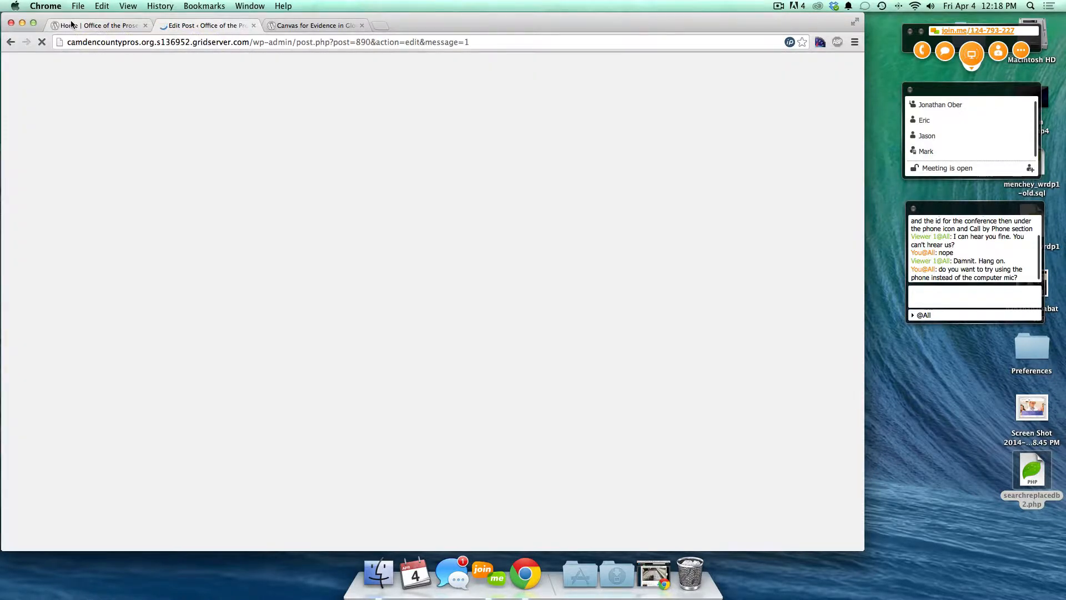
pyautogui.click(71, 24)
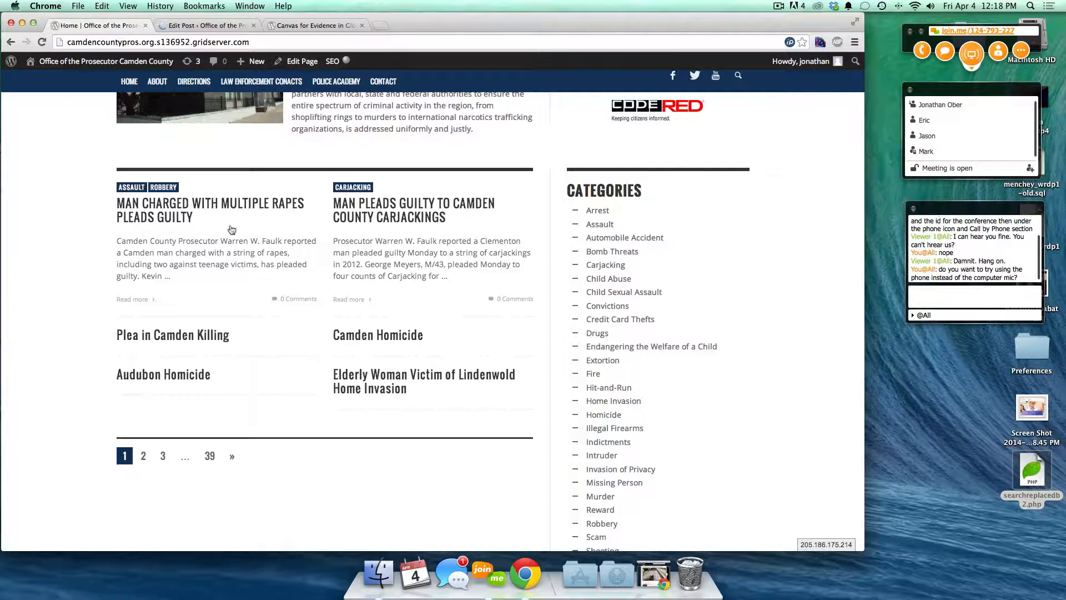
pyautogui.click(213, 26)
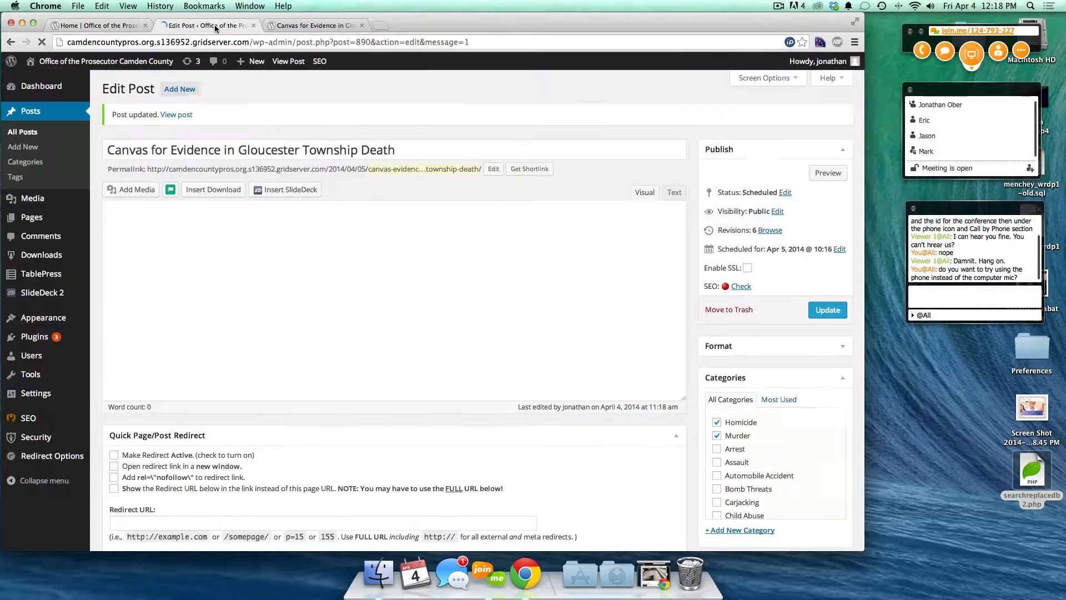
pyautogui.click(90, 24)
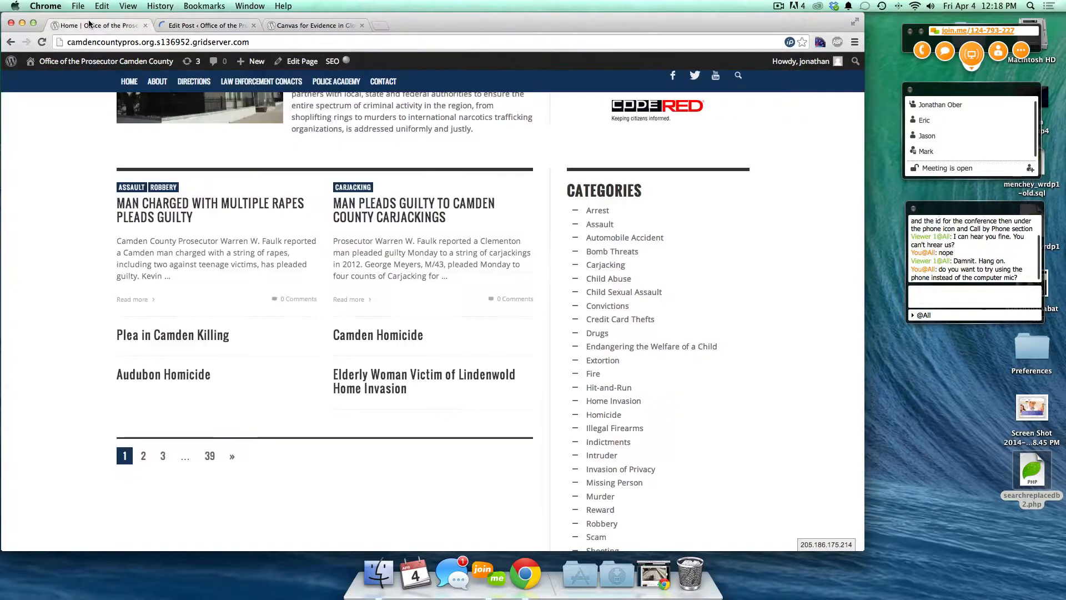
pyautogui.click(181, 26)
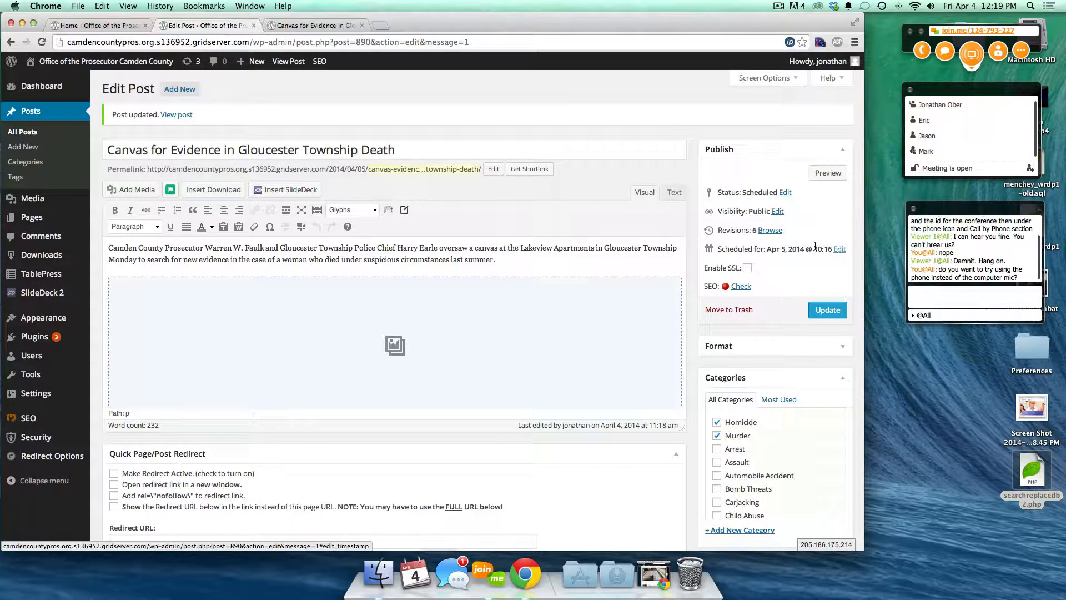
# - Restore the date to March 25, 2014 at 10:16 and publish the post again
pyautogui.click(840, 250)
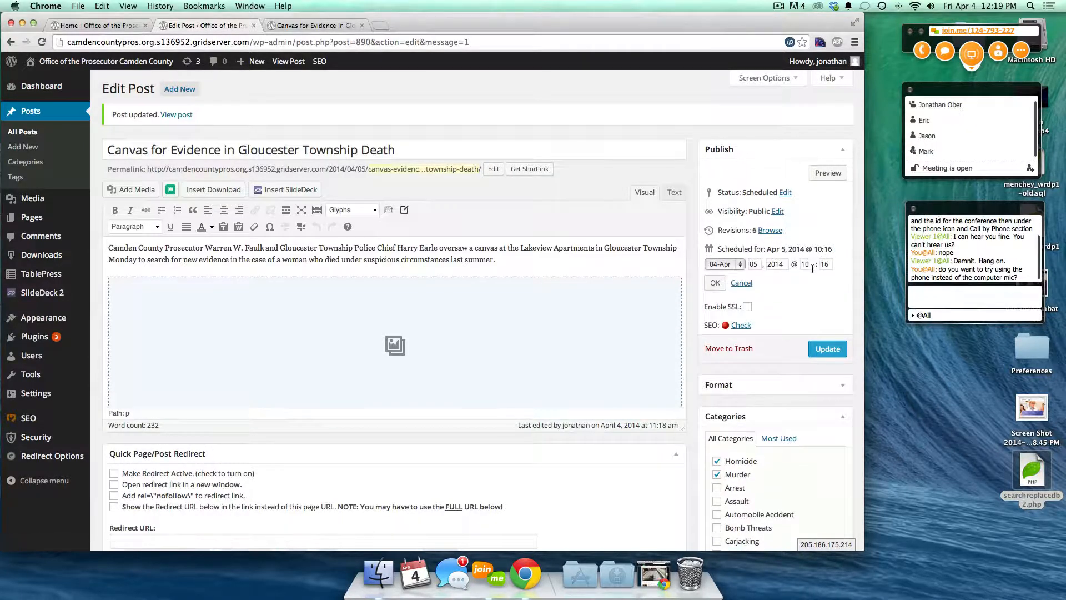
pyautogui.doubleClick(806, 263)
pyautogui.click(741, 262)
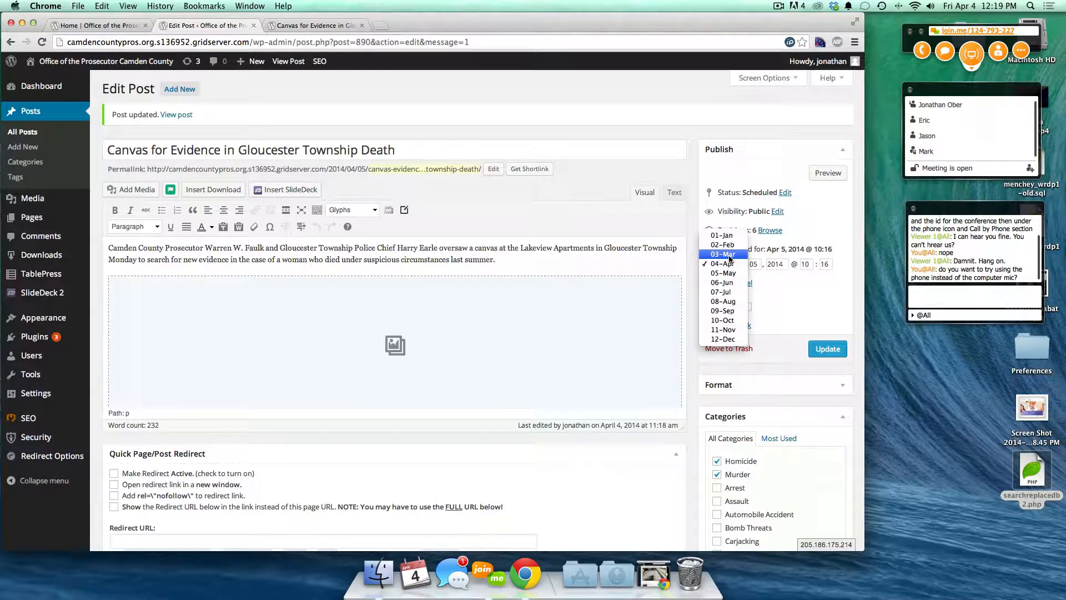
pyautogui.click(723, 254)
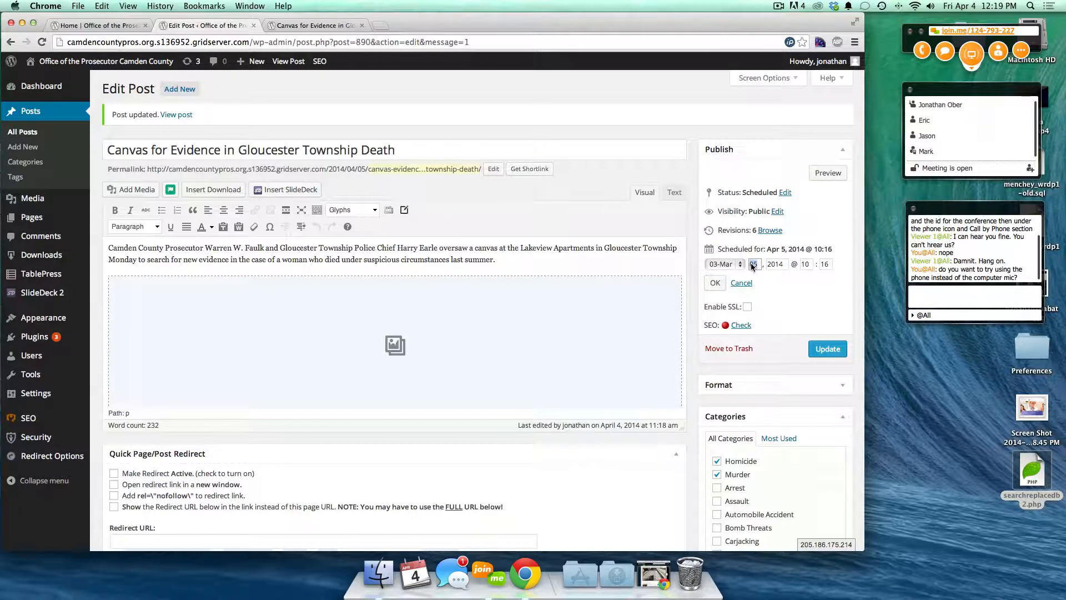
pyautogui.write('25')
pyautogui.click(715, 282)
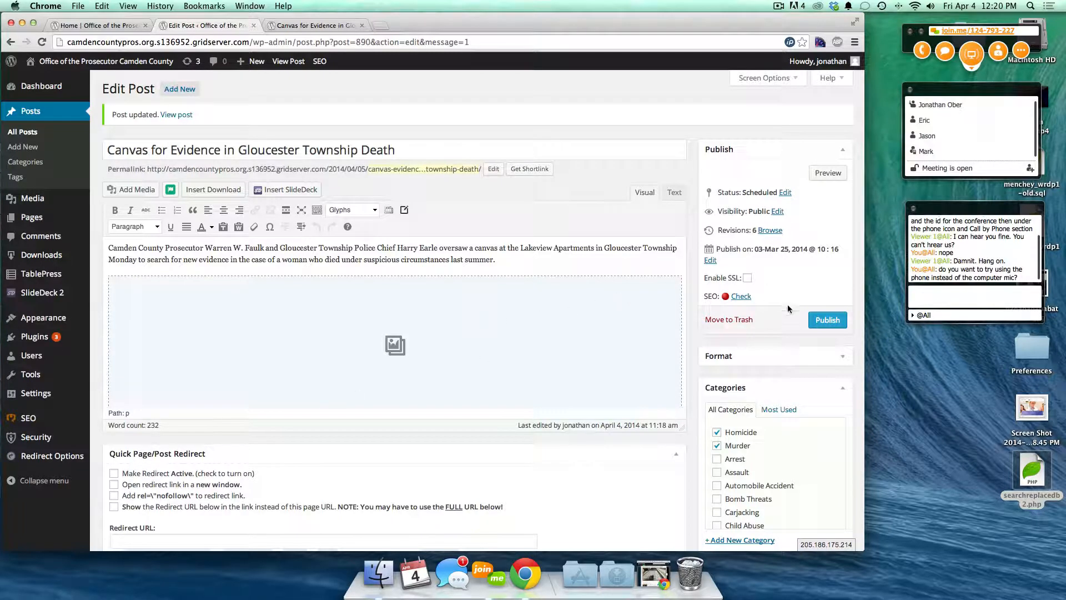
pyautogui.click(827, 322)
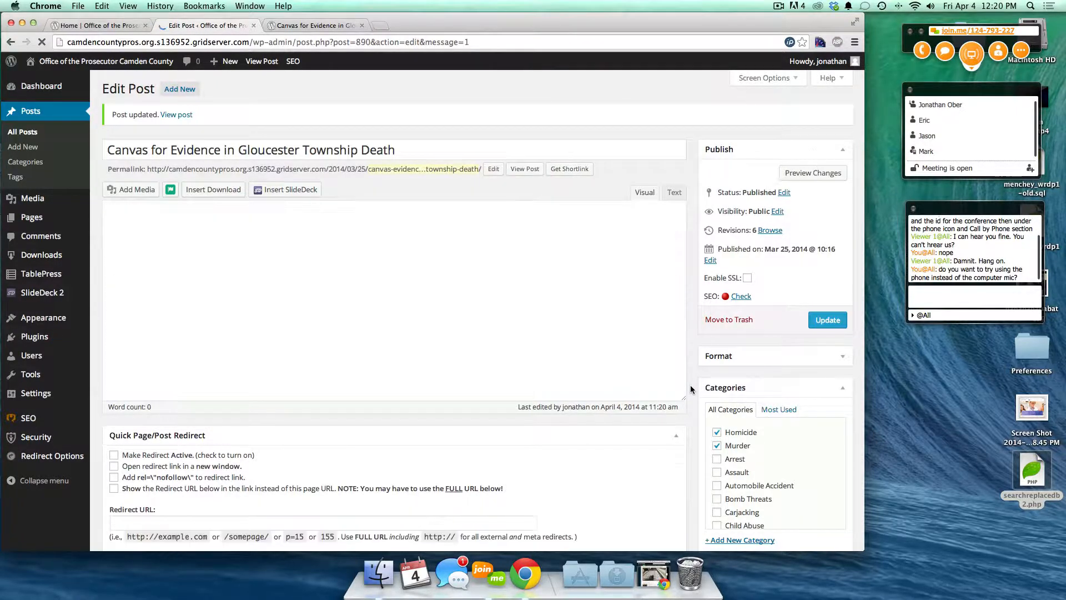
# - Verify Homicide and Murder are ticked in the Categories box, then view the site home page
pyautogui.scroll(-5, 691, 385)
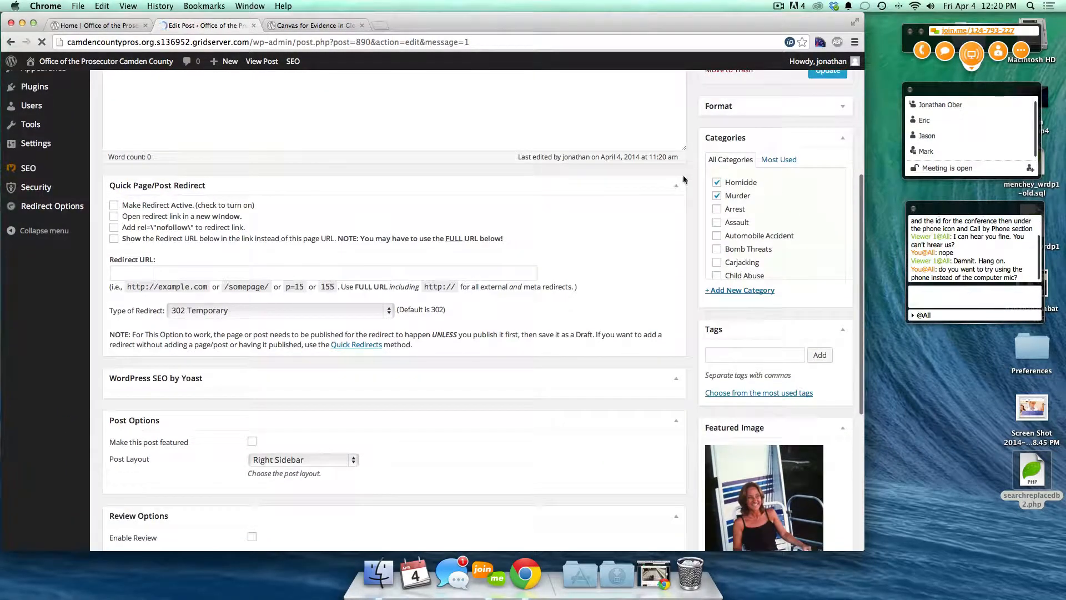
pyautogui.scroll(-10, 765, 222)
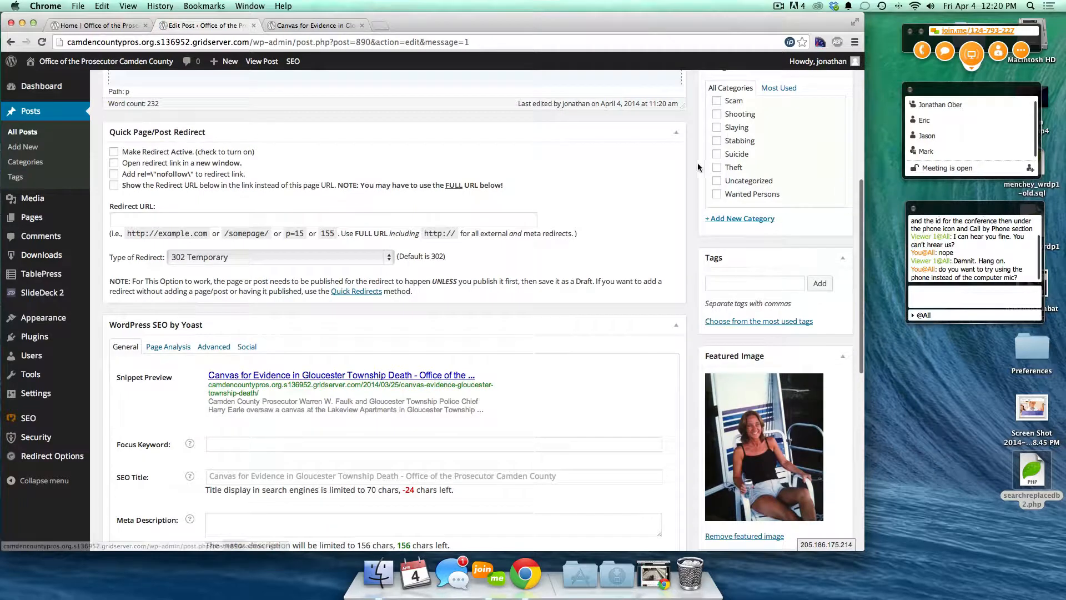
pyautogui.scroll(3, 694, 172)
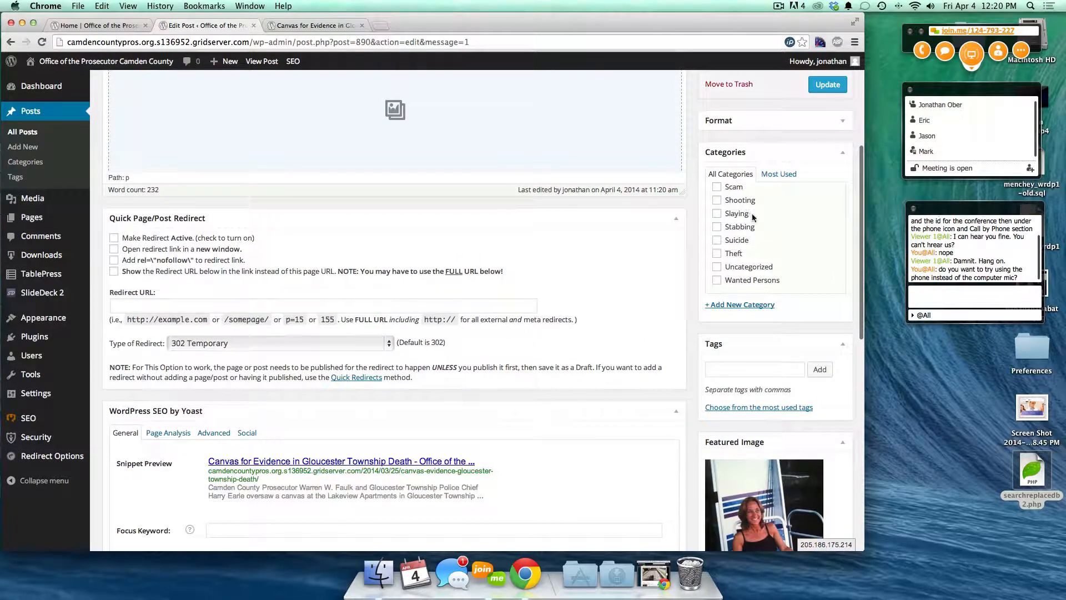
pyautogui.scroll(5, 744, 214)
pyautogui.scroll(8, 752, 217)
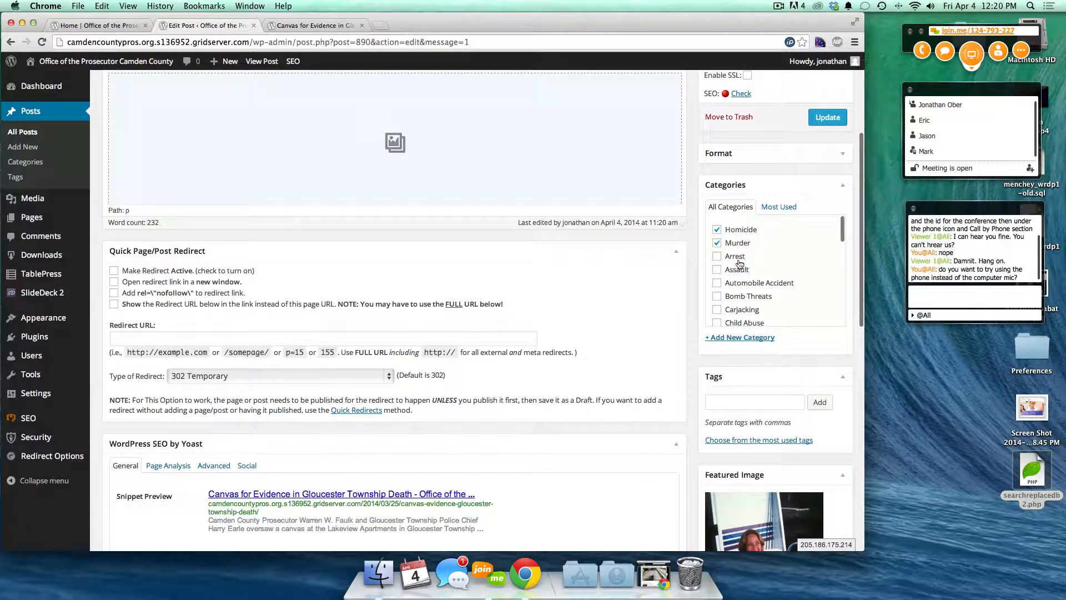
pyautogui.scroll(-2, 782, 290)
pyautogui.scroll(-1, 781, 290)
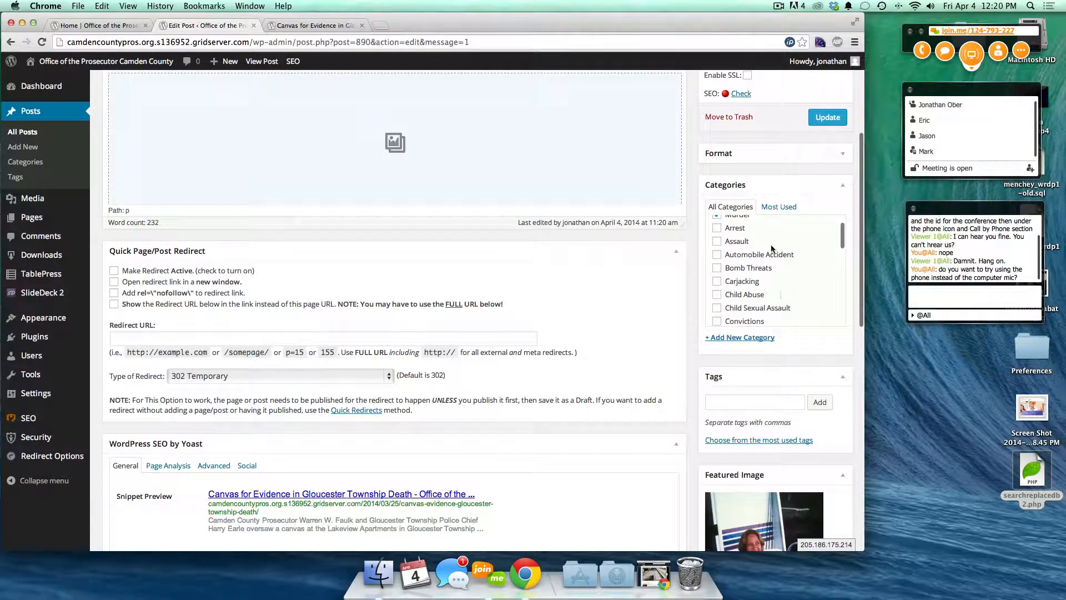
pyautogui.scroll(4, 764, 280)
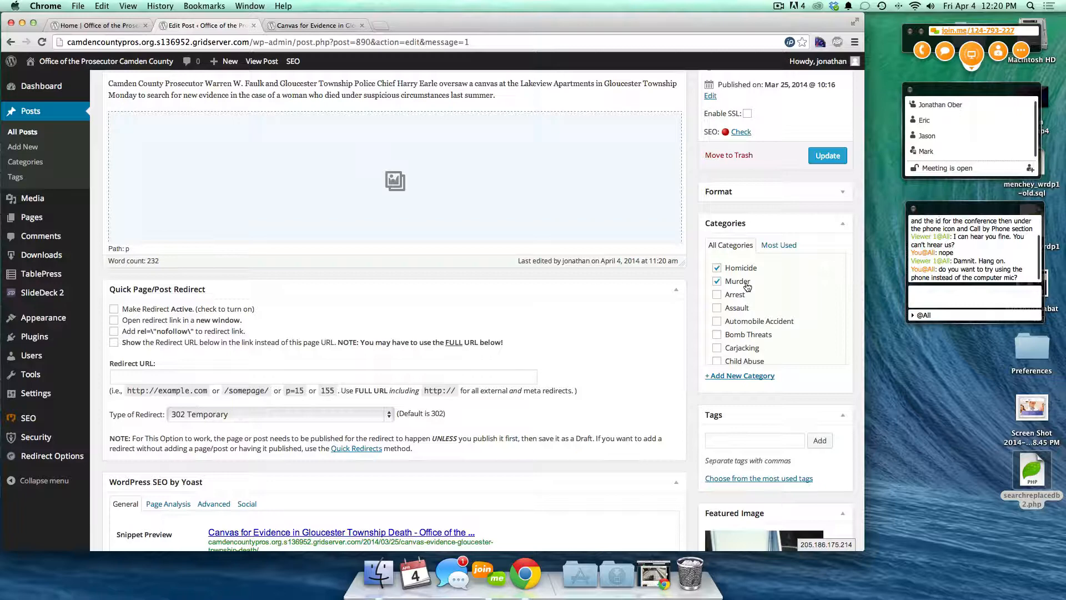
pyautogui.click(82, 26)
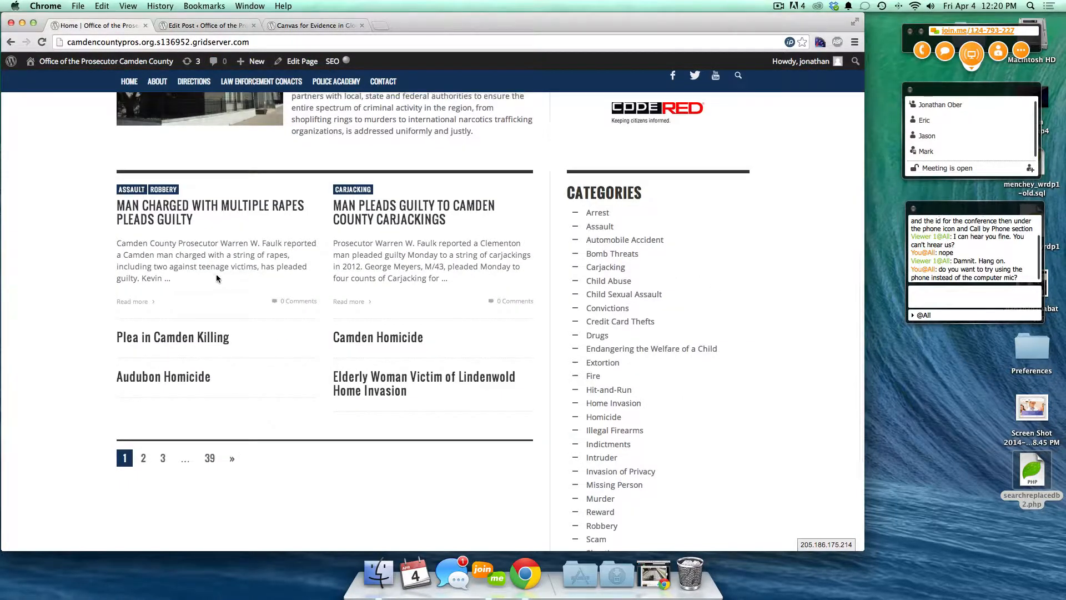
pyautogui.scroll(3, 217, 278)
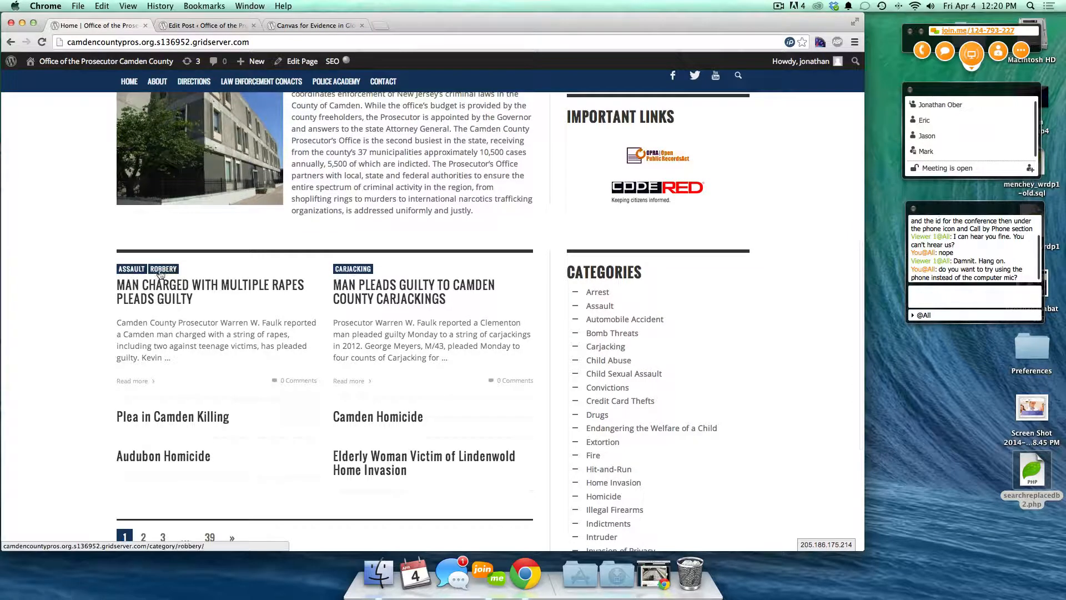
pyautogui.click(128, 270)
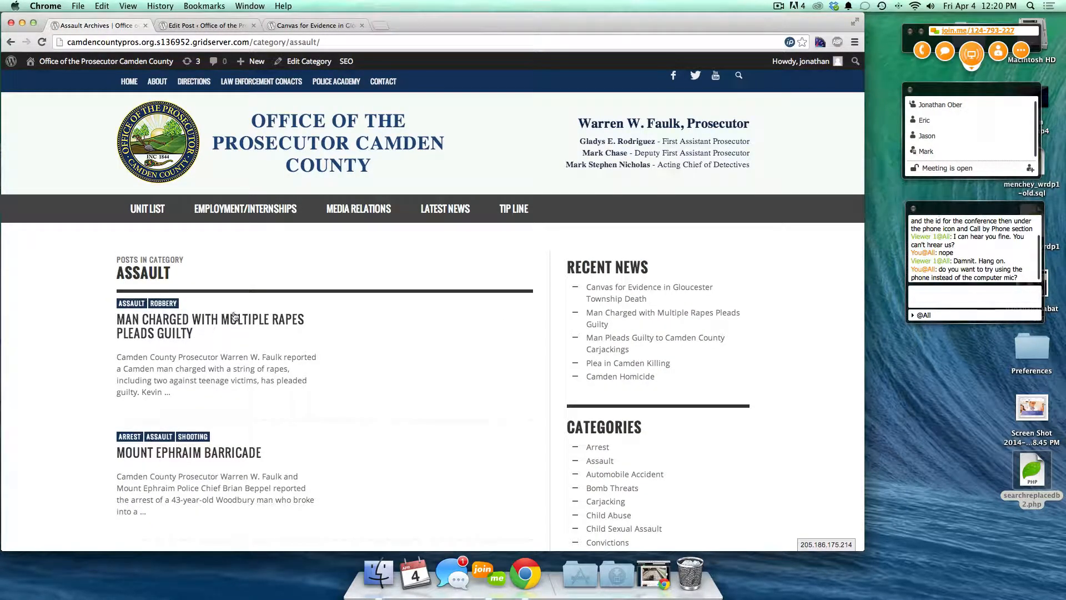
pyautogui.moveTo(118, 259); pyautogui.dragTo(180, 277)
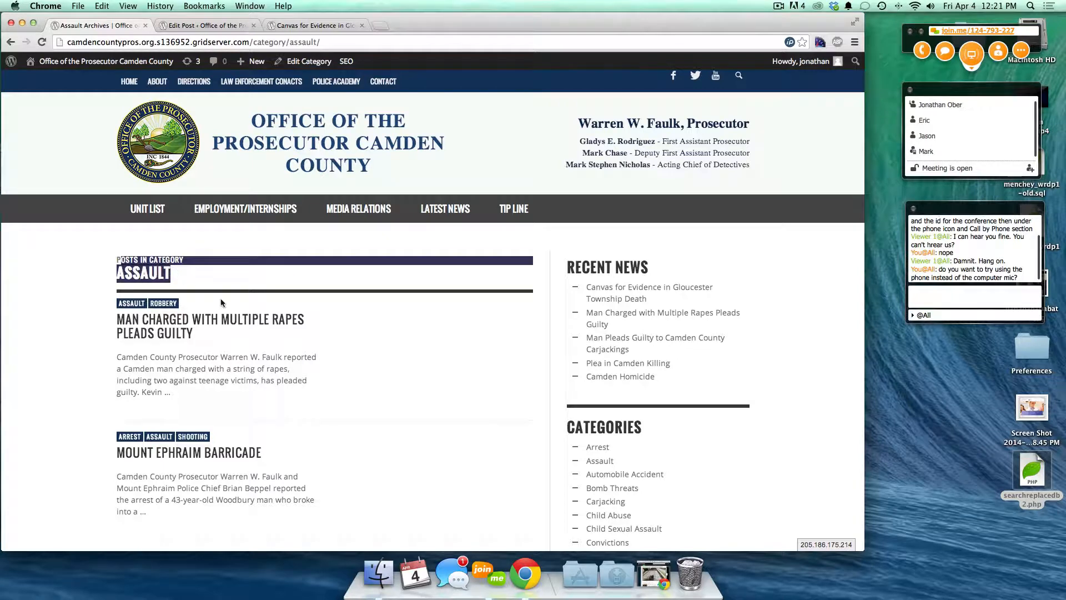
pyautogui.click(409, 363)
pyautogui.scroll(-1, 409, 363)
pyautogui.scroll(-5, 410, 367)
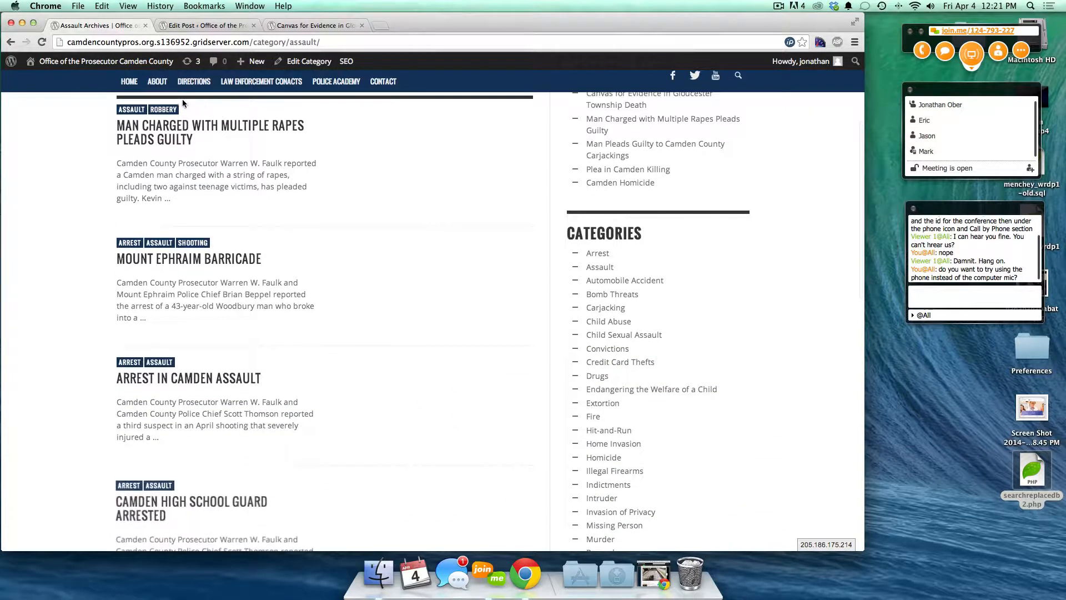
pyautogui.scroll(-10, 146, 292)
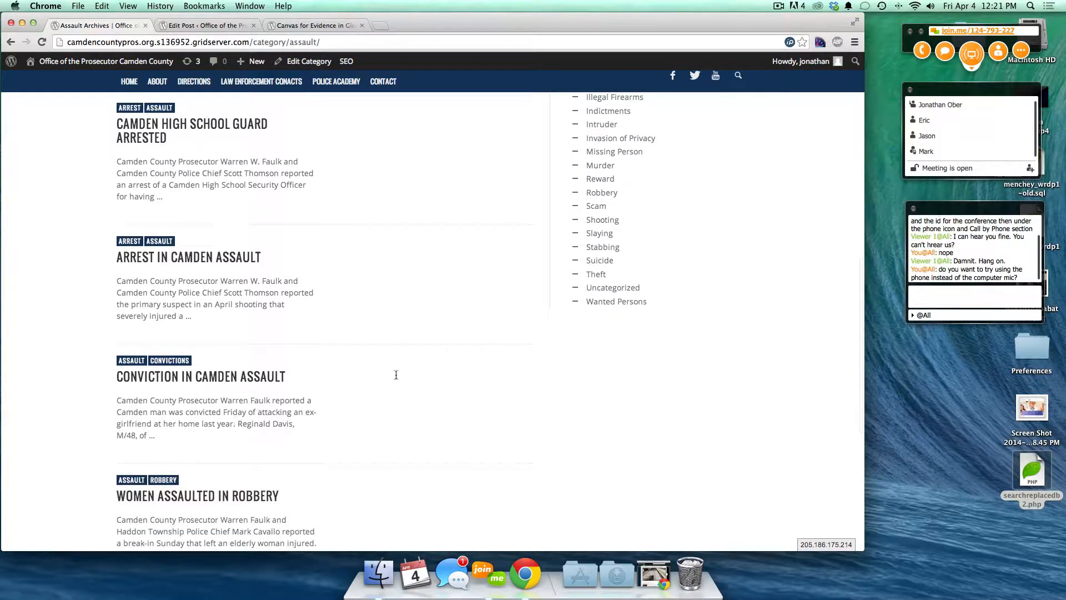
pyautogui.scroll(10, 685, 237)
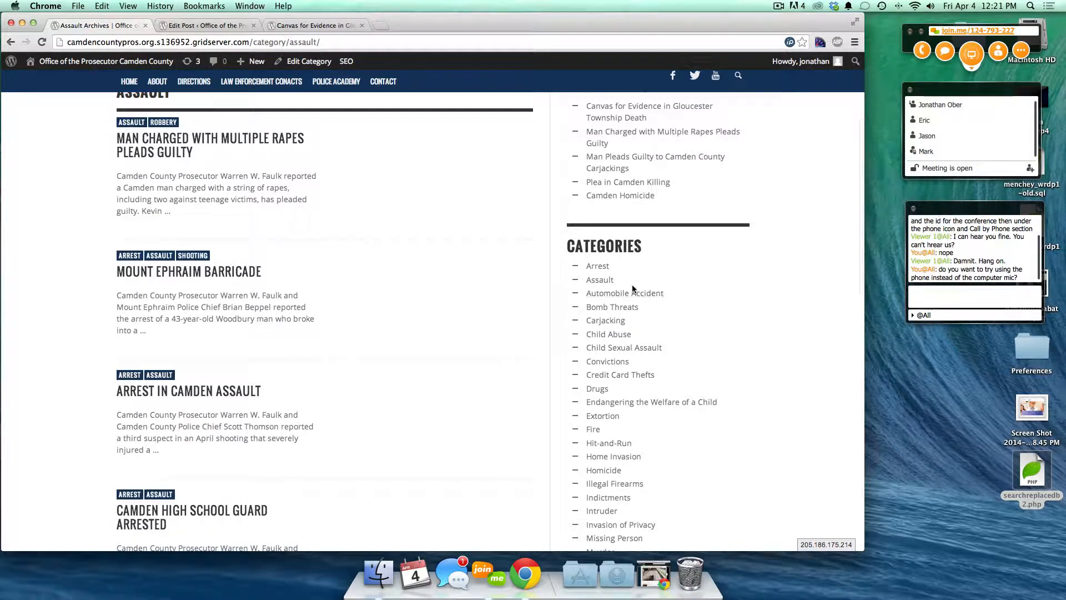
pyautogui.click(598, 268)
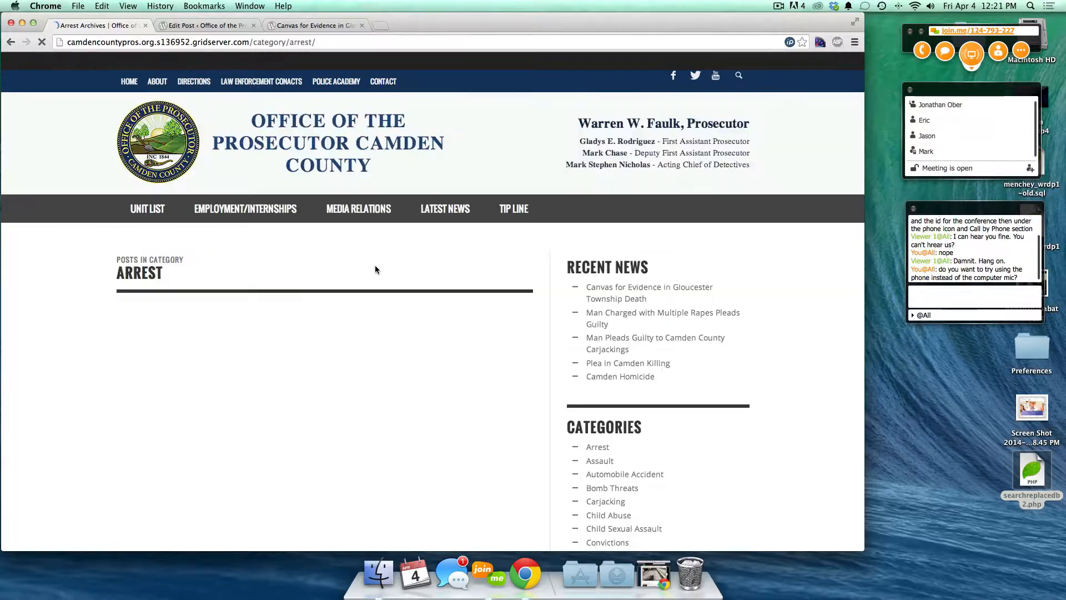
pyautogui.scroll(-3, 232, 337)
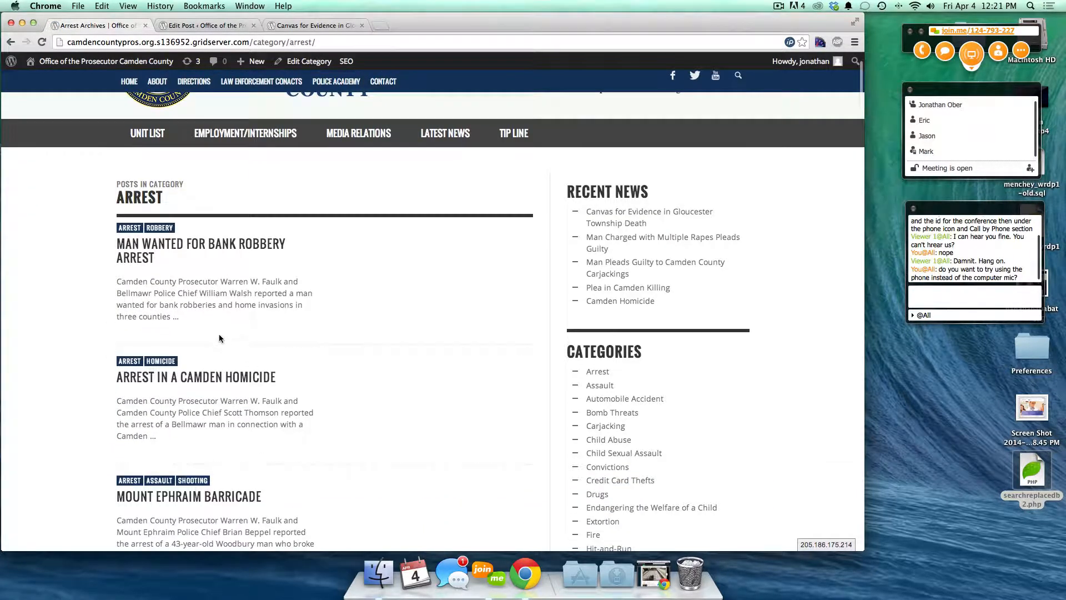
pyautogui.scroll(-5, 175, 409)
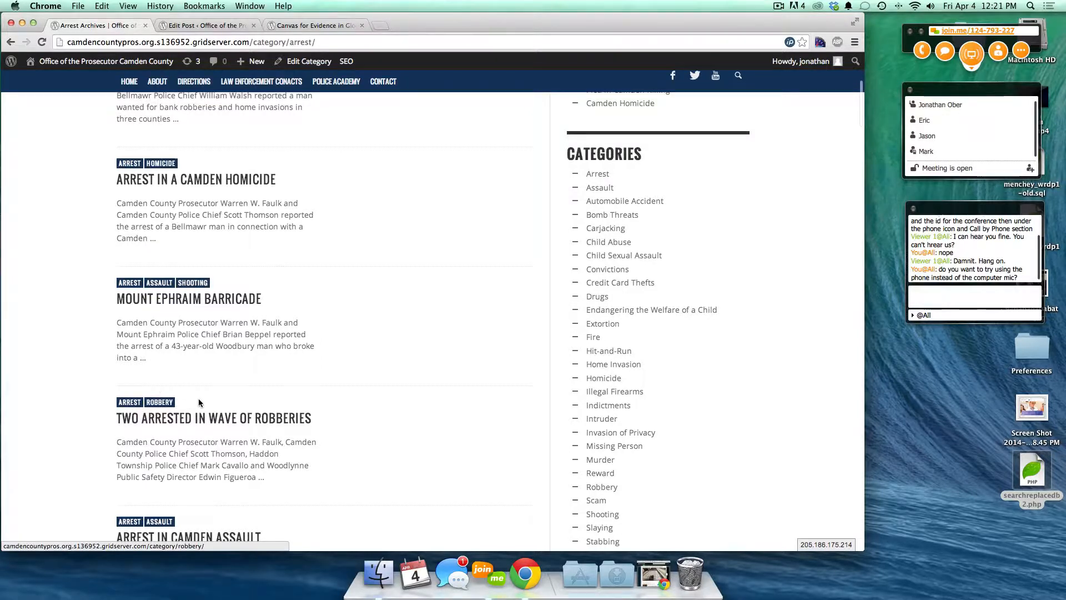
pyautogui.scroll(-8, 200, 402)
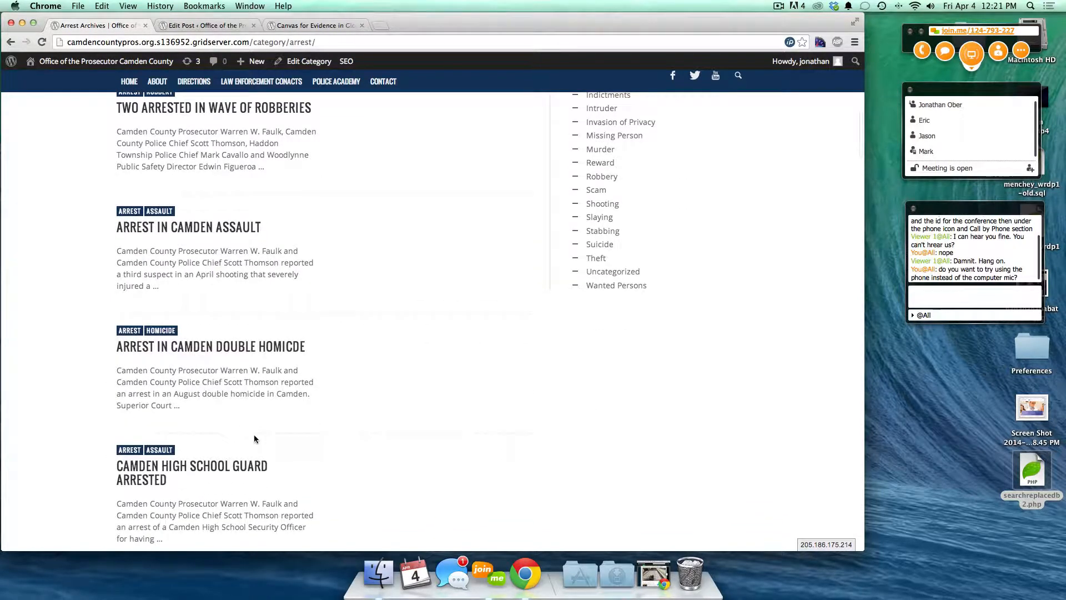
pyautogui.scroll(-6, 255, 438)
pyautogui.scroll(-6, 255, 440)
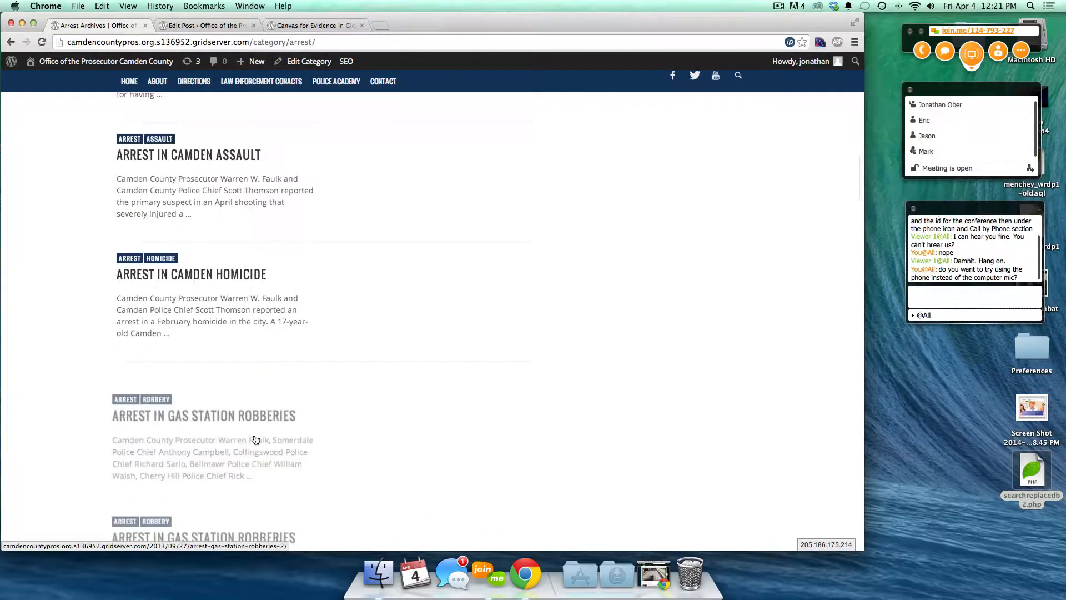
pyautogui.scroll(12, 256, 440)
pyautogui.scroll(13, 255, 440)
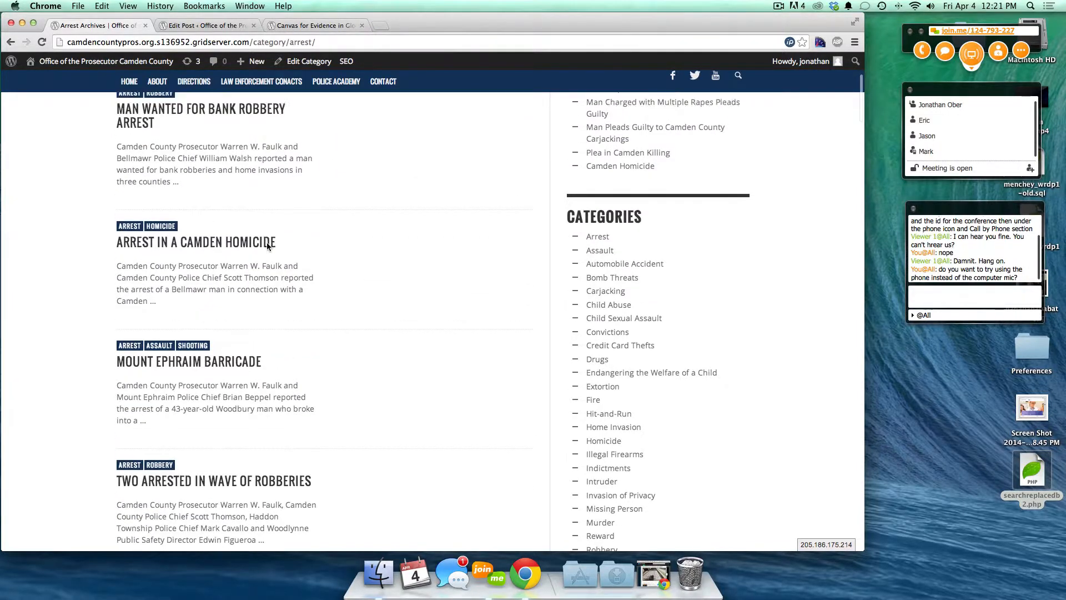
pyautogui.moveTo(212, 198)
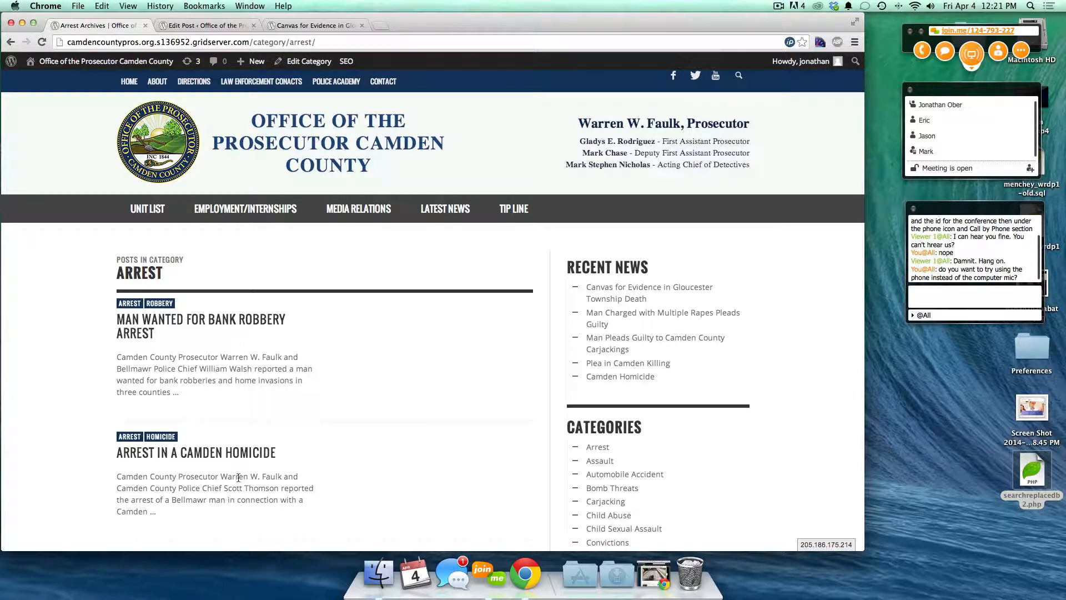
# - Look over the Canvas post editor and live post, then load the Dashboard from the admin bar
pyautogui.click(215, 25)
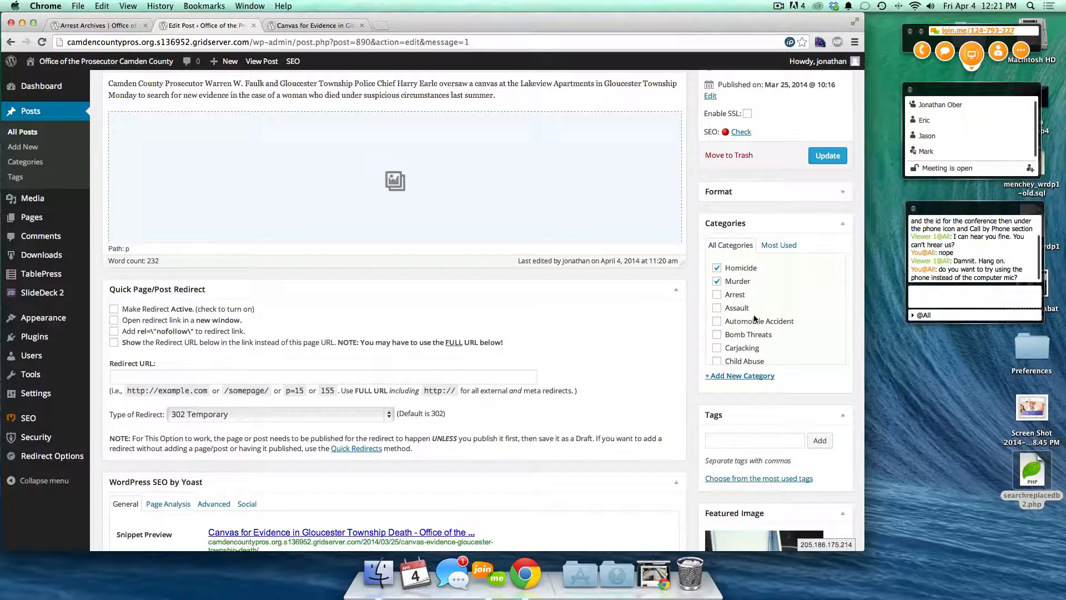
pyautogui.scroll(-8, 764, 345)
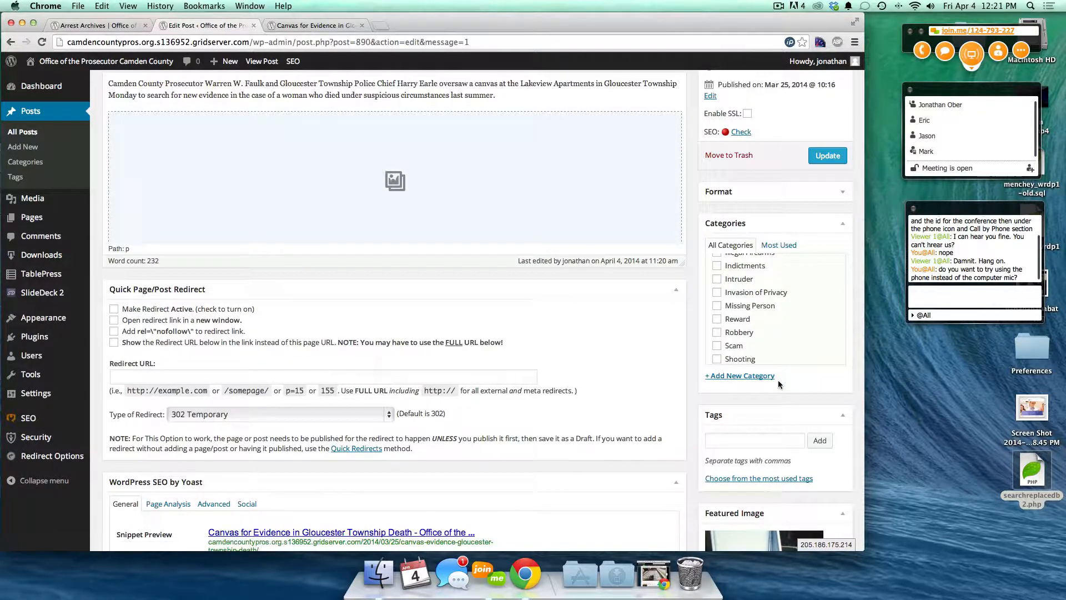
pyautogui.click(325, 26)
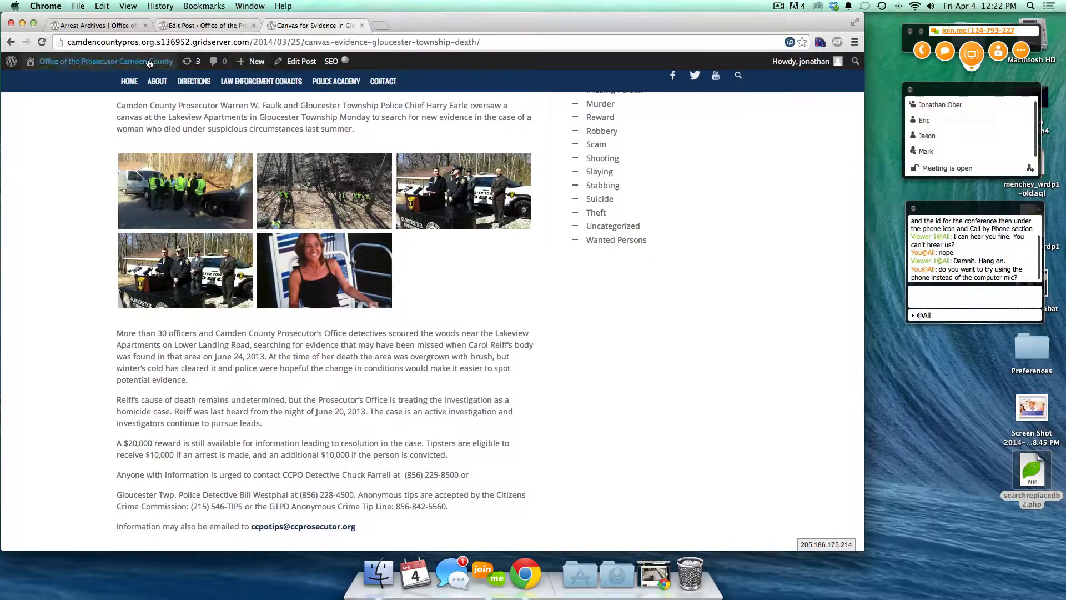
pyautogui.moveTo(49, 62)
pyautogui.click(41, 84)
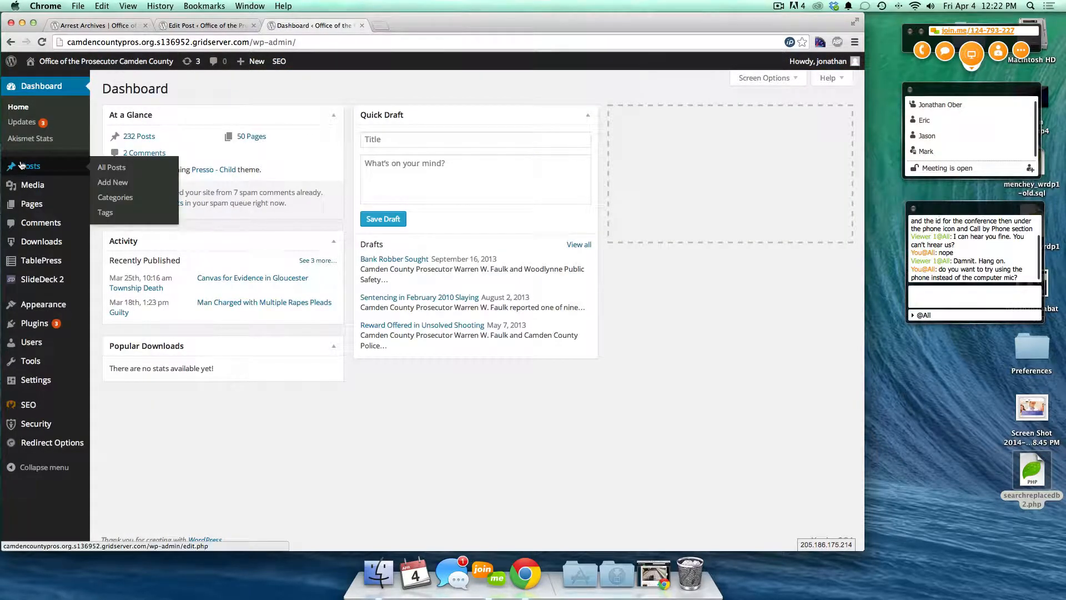
# - Open the 240-post list, browse its category and date filters, then return to the Canvas editor
pyautogui.click(21, 165)
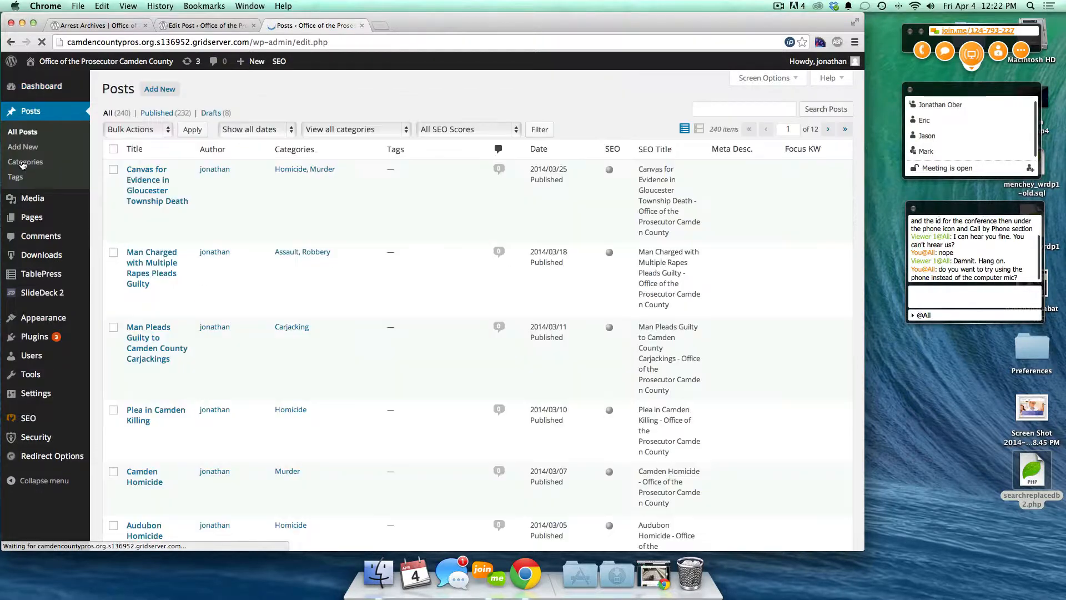
pyautogui.click(338, 129)
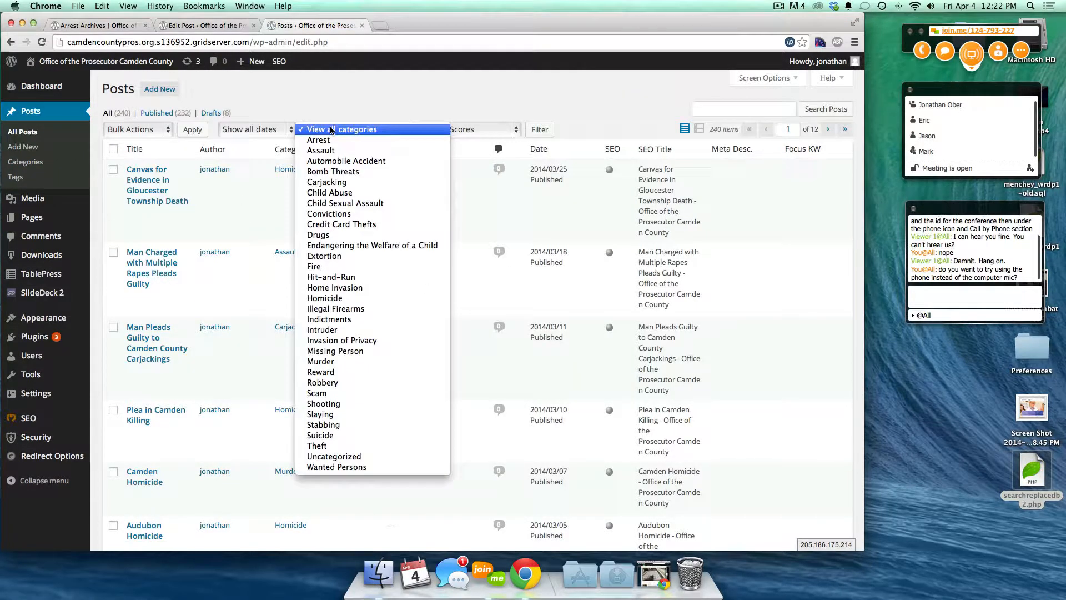
pyautogui.click(264, 130)
pyautogui.click(264, 130)
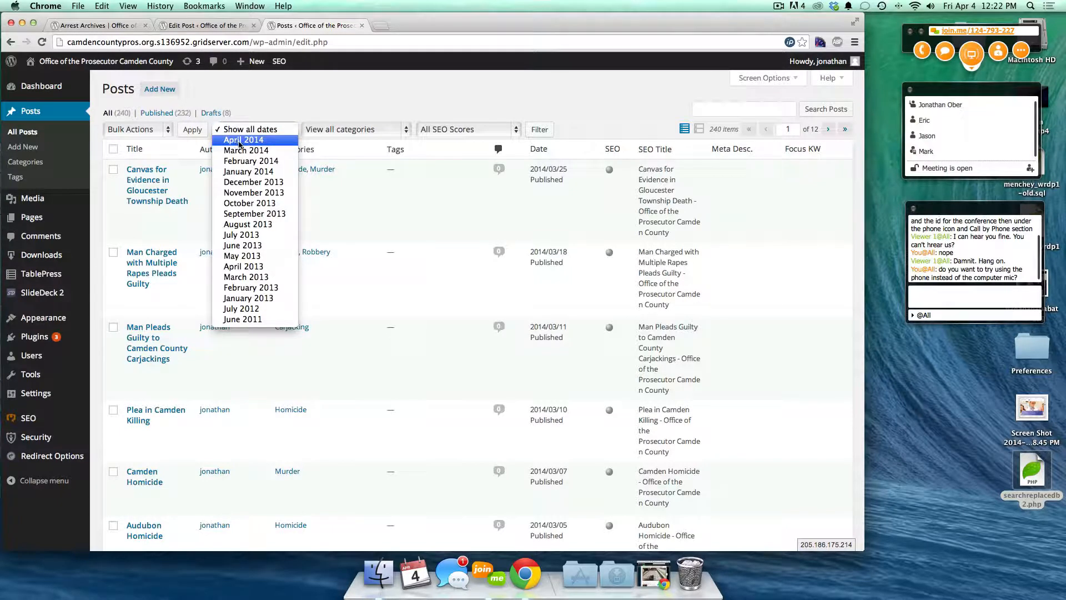
pyautogui.click(283, 110)
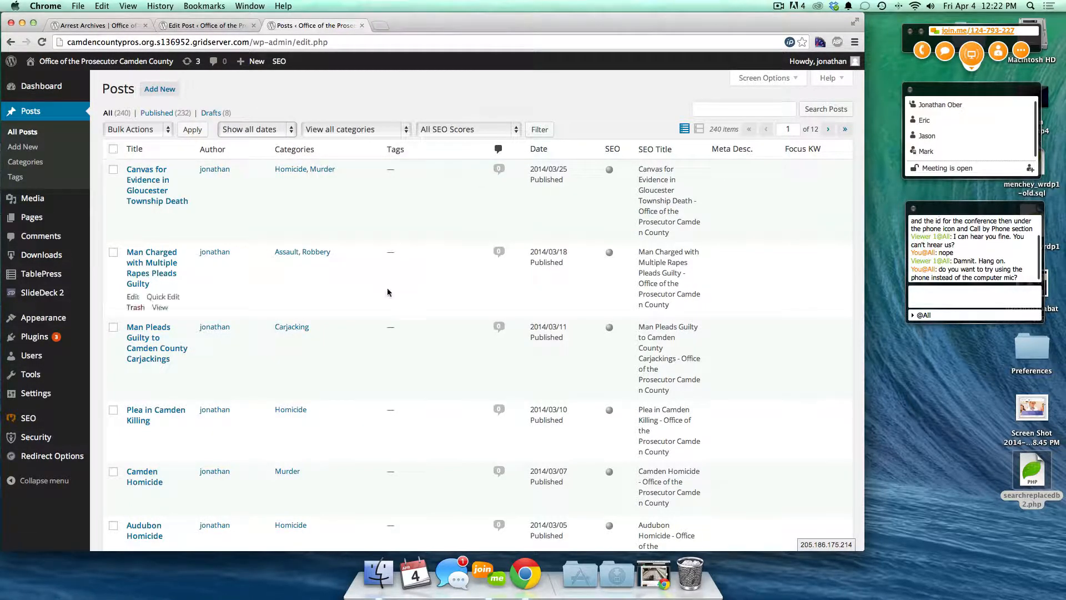
pyautogui.click(176, 28)
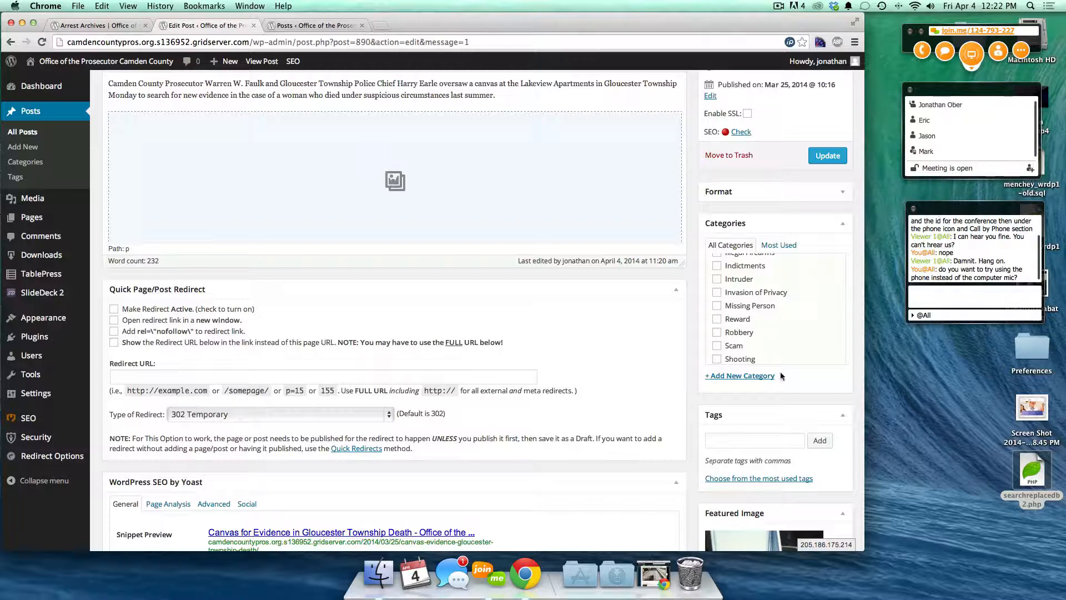
# - Add a new category named Elderly with Scam as its parent
pyautogui.scroll(-5, 780, 371)
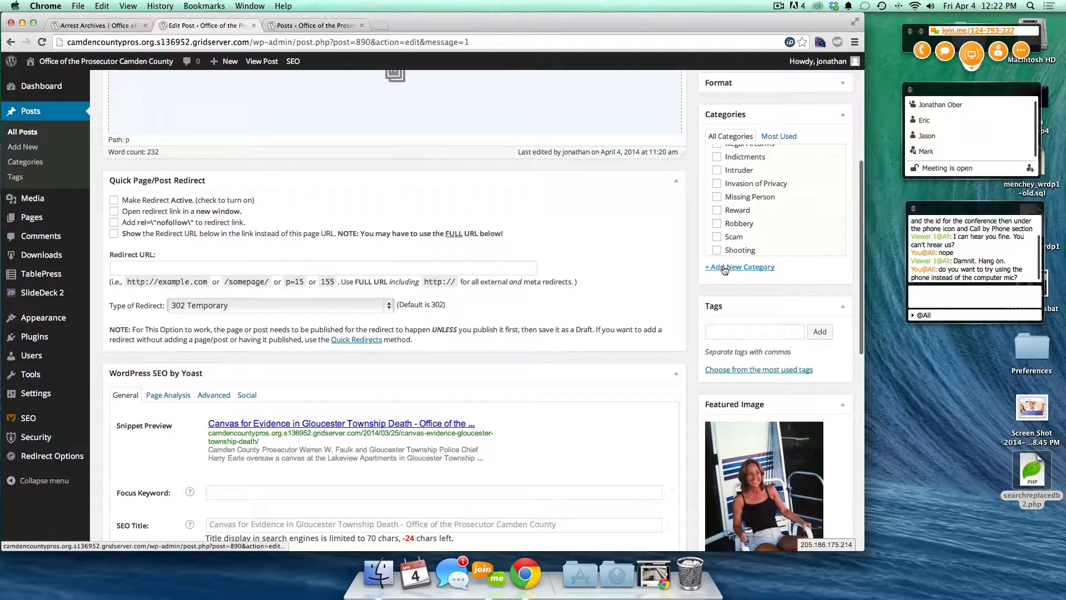
pyautogui.click(741, 267)
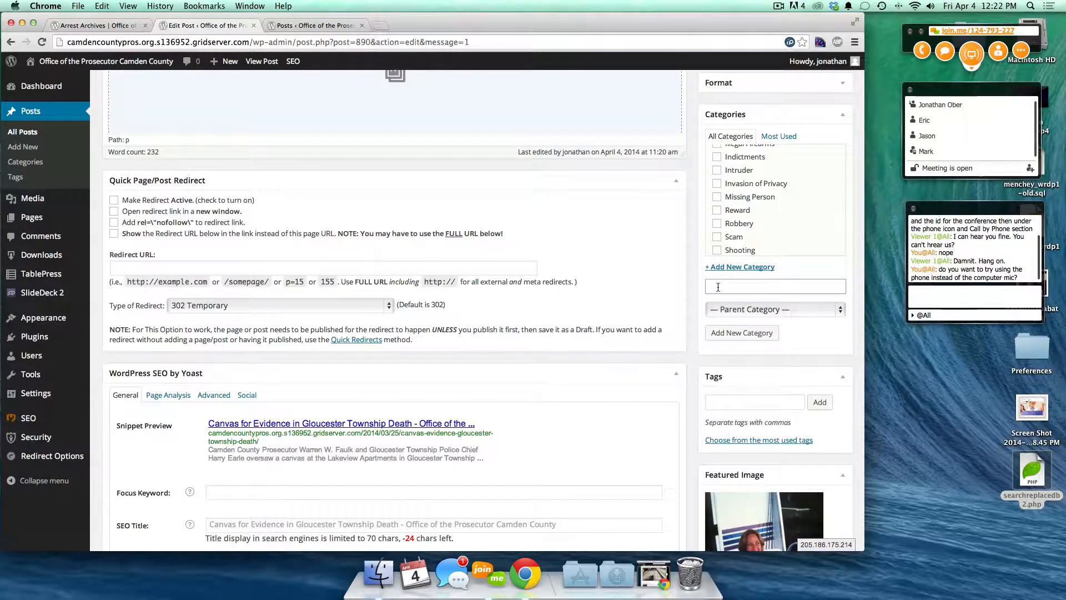
pyautogui.write('Ransom')
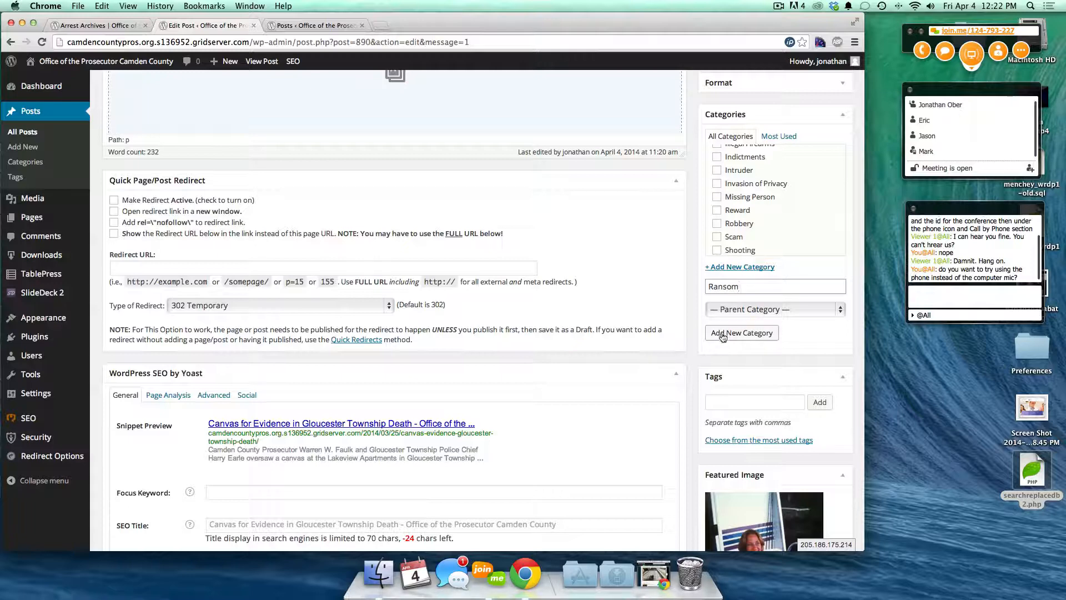
pyautogui.doubleClick(724, 286)
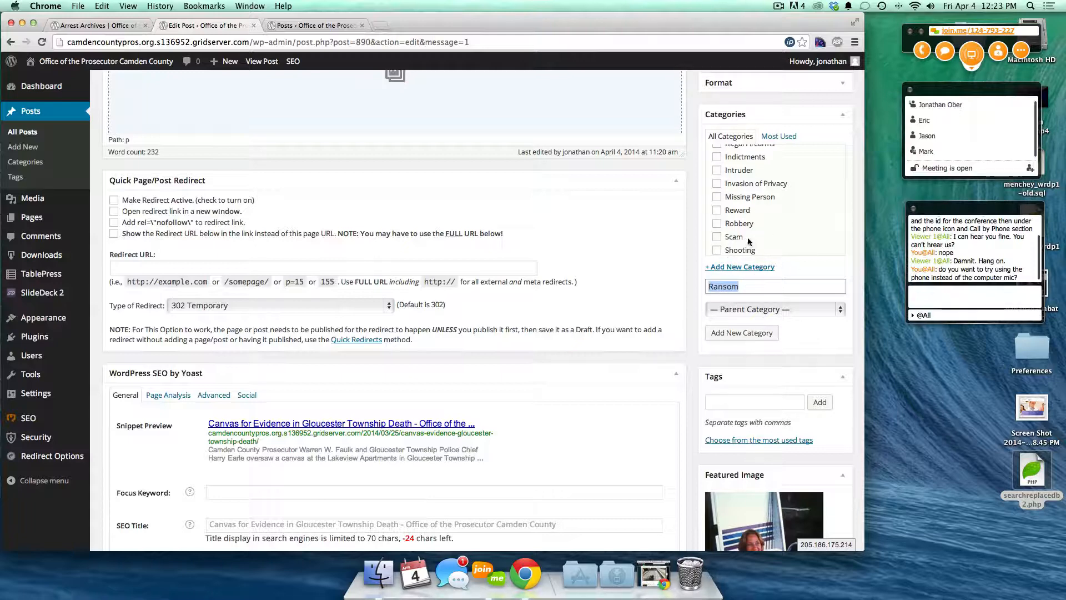
pyautogui.write('Credit Cards Scam')
pyautogui.press('BackSpace')
pyautogui.press('BackSpace')
pyautogui.press('BackSpace')
pyautogui.press('BackSpace')
pyautogui.press('BackSpace')
pyautogui.click(745, 306)
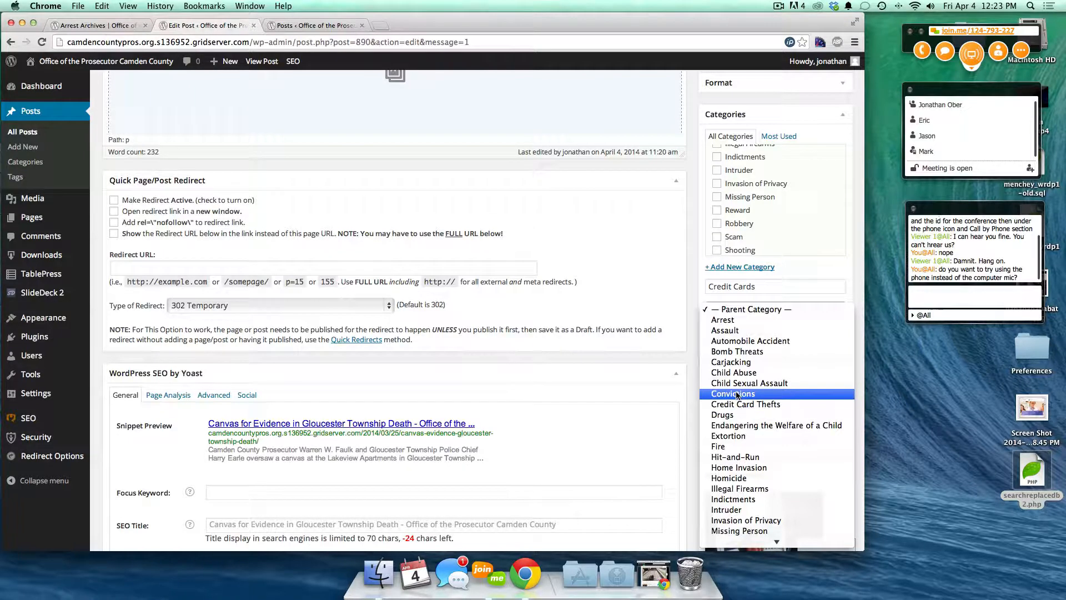
pyautogui.scroll(-3, 744, 465)
pyautogui.click(739, 450)
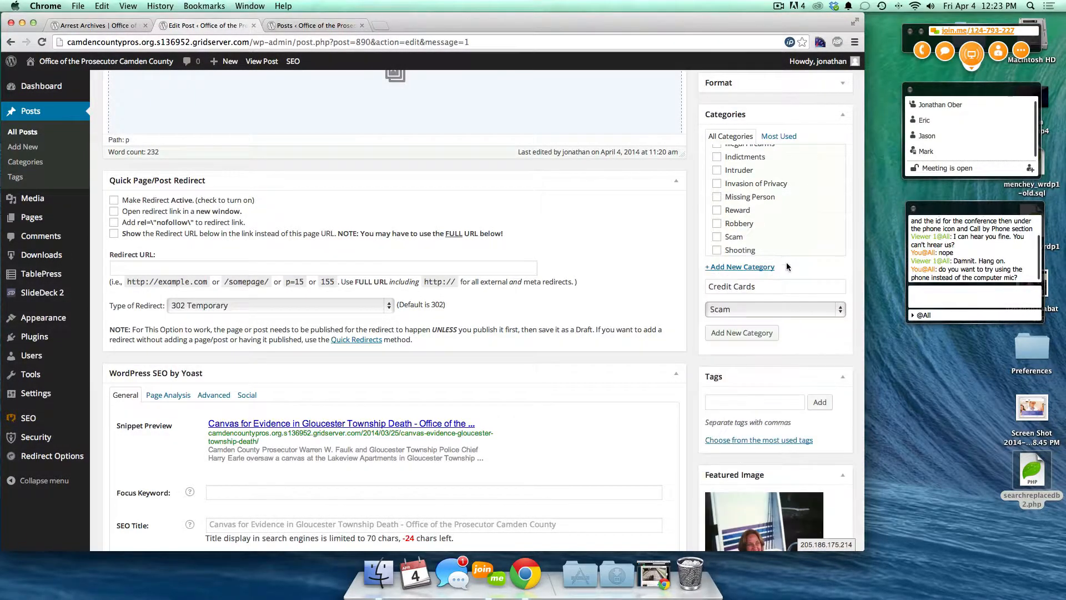
pyautogui.tripleClick(732, 287)
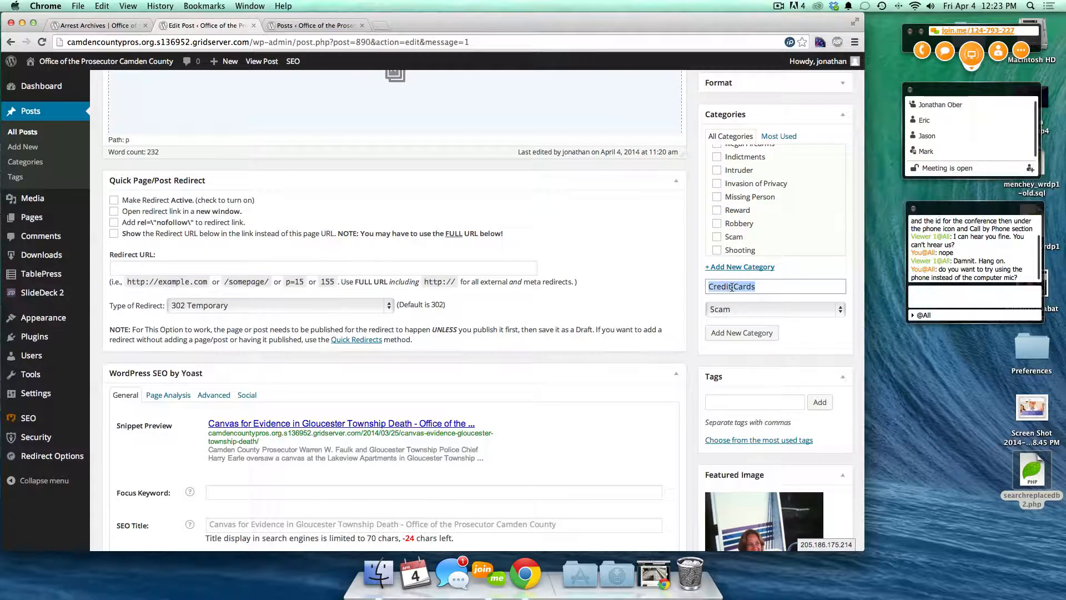
pyautogui.write('Elderly')
pyautogui.click(728, 332)
# - Untick Elderly so only Homicide and Murder remain, and update the post
pyautogui.scroll(5, 802, 205)
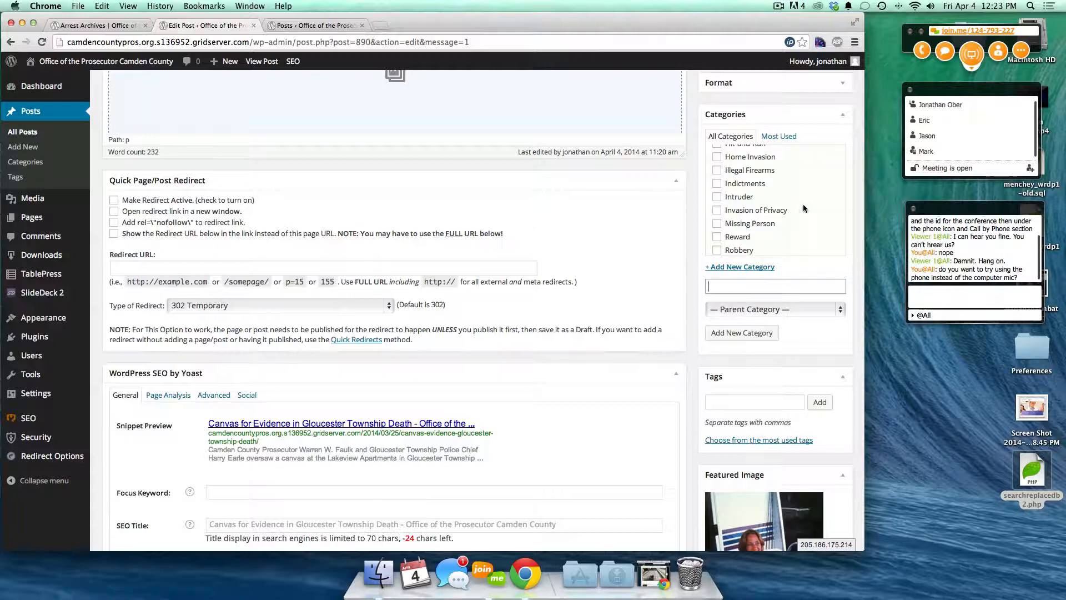
pyautogui.scroll(1, 800, 211)
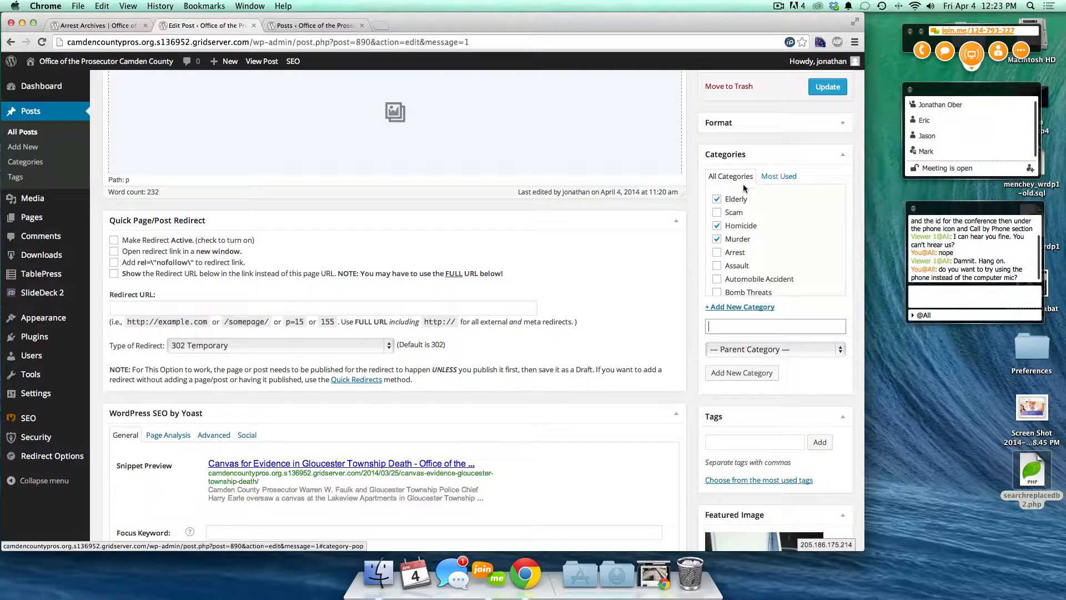
pyautogui.click(720, 199)
pyautogui.click(818, 93)
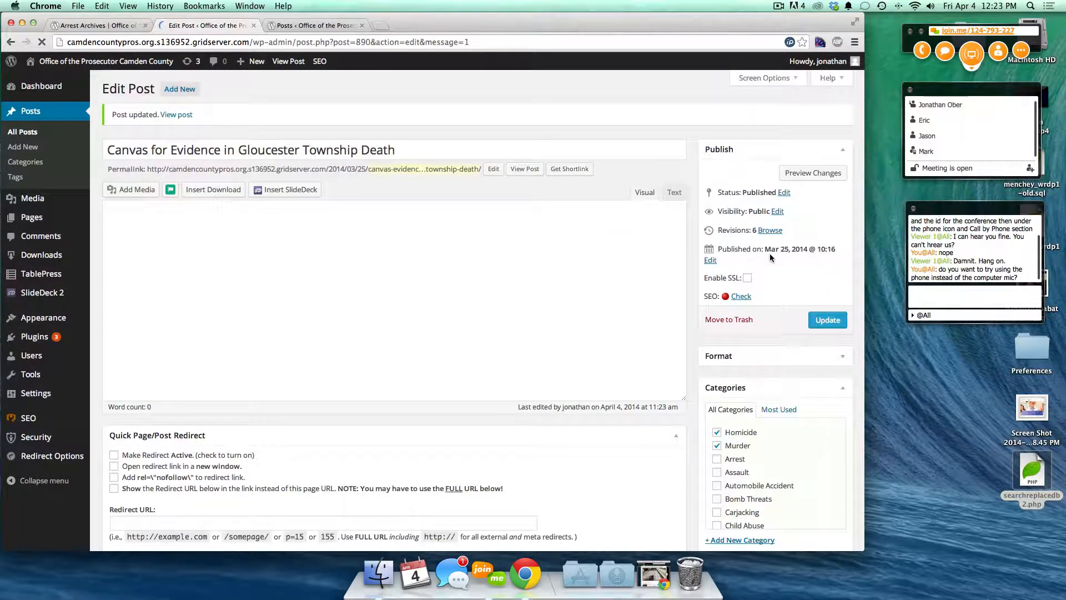
# - Scroll the updated editor to check categories and featured image, then return to the Arrest archive
pyautogui.scroll(-4, 765, 388)
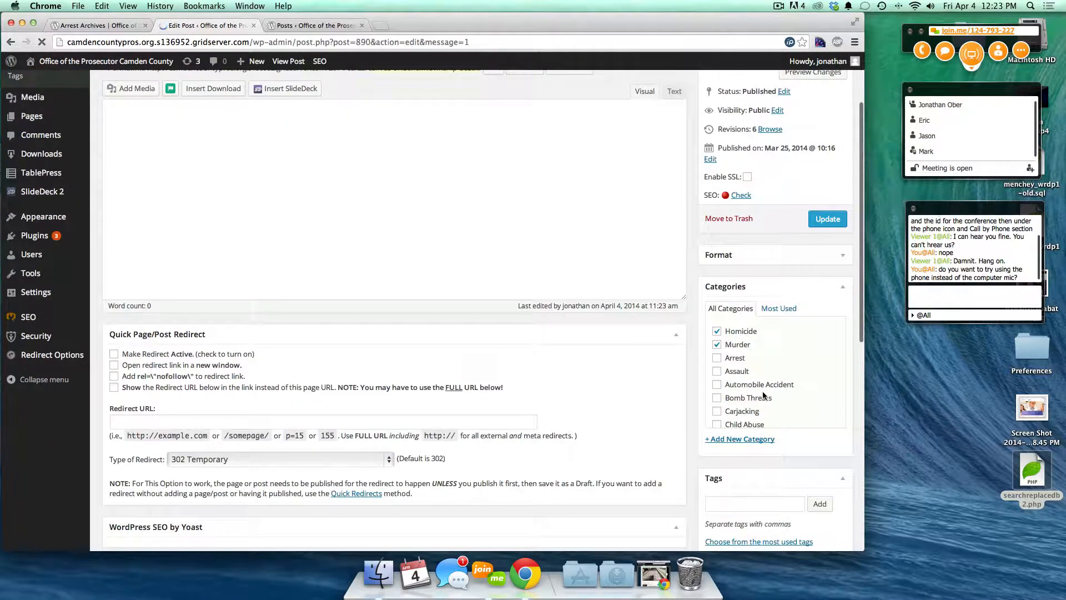
pyautogui.scroll(-10, 763, 395)
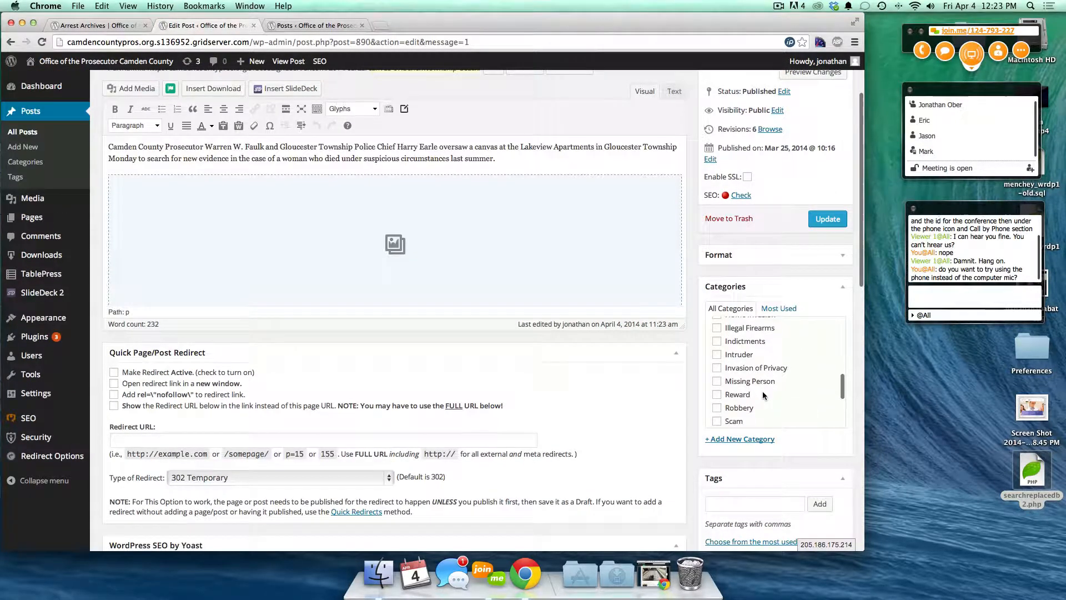
pyautogui.scroll(-3, 762, 391)
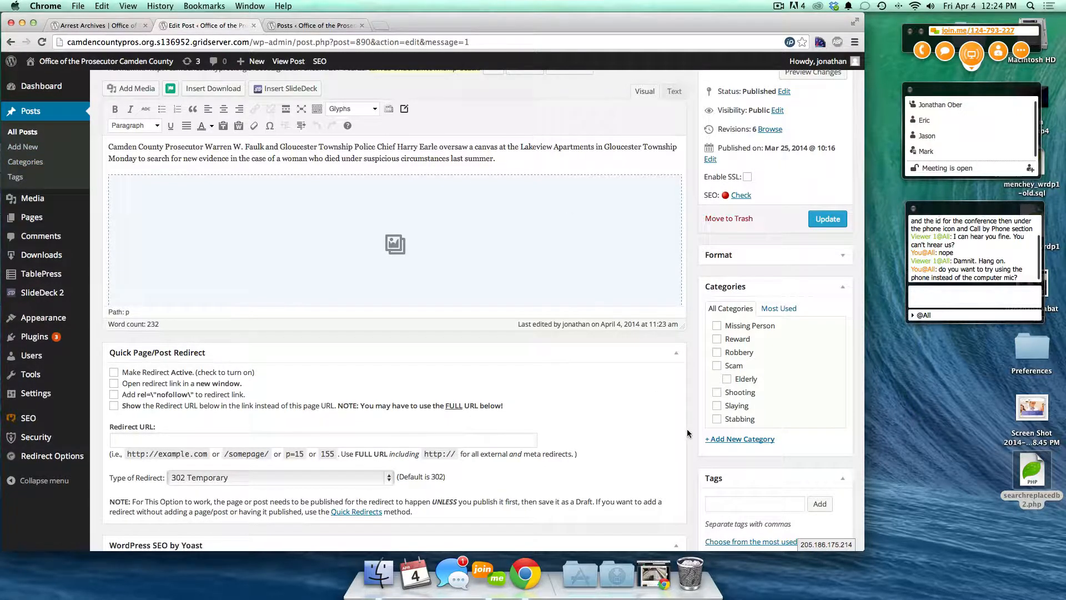
pyautogui.scroll(-5, 687, 430)
pyautogui.scroll(-3, 687, 428)
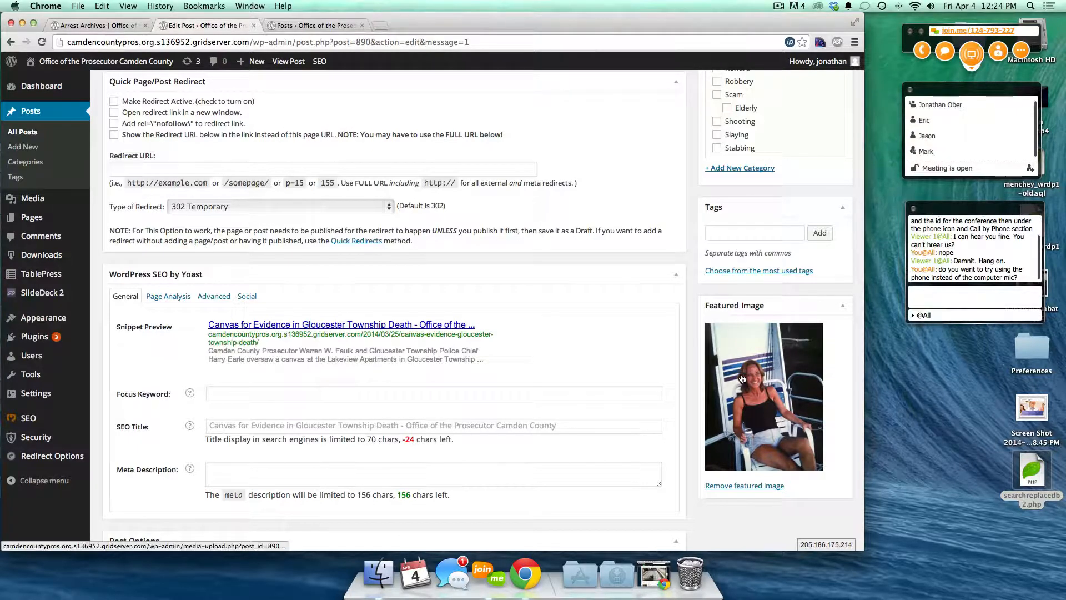
pyautogui.scroll(-5, 741, 377)
pyautogui.scroll(11, 743, 378)
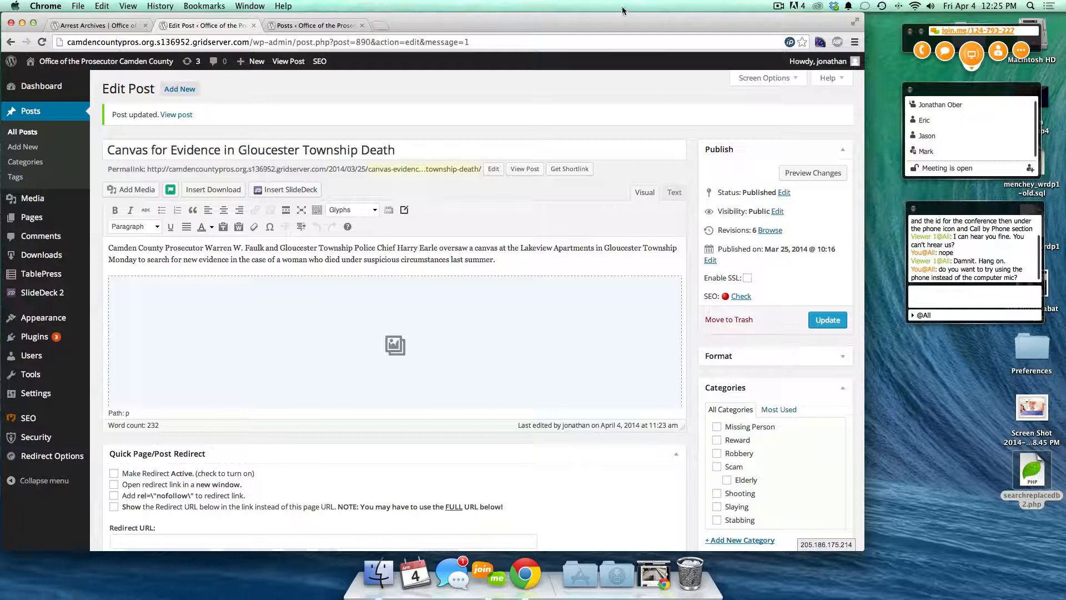
pyautogui.click(97, 25)
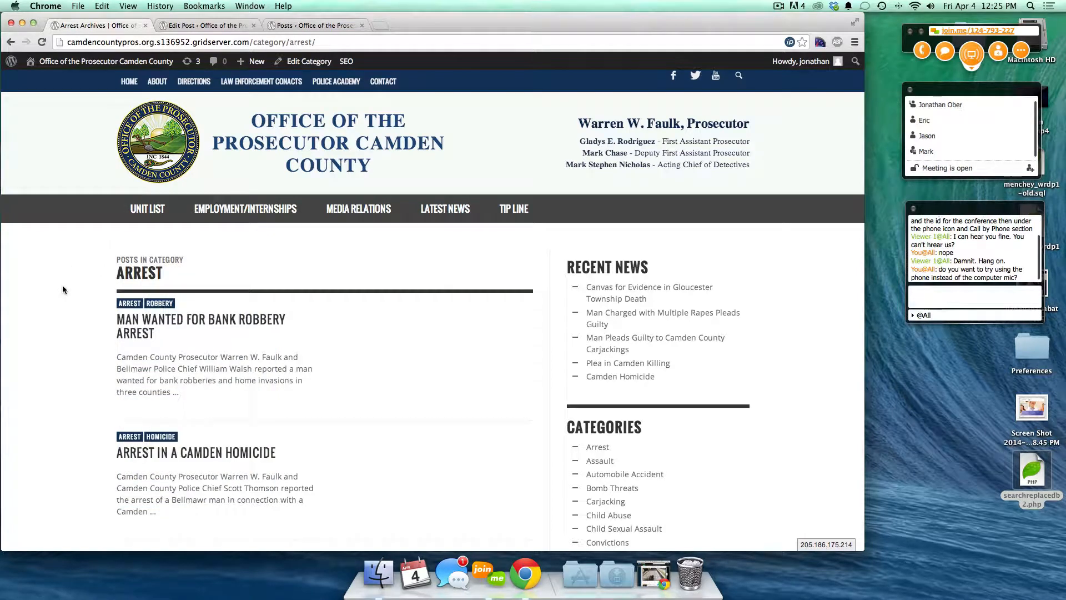
# - From the home page, open the Canvas for Evidence article and scroll to its share icons
pyautogui.click(105, 61)
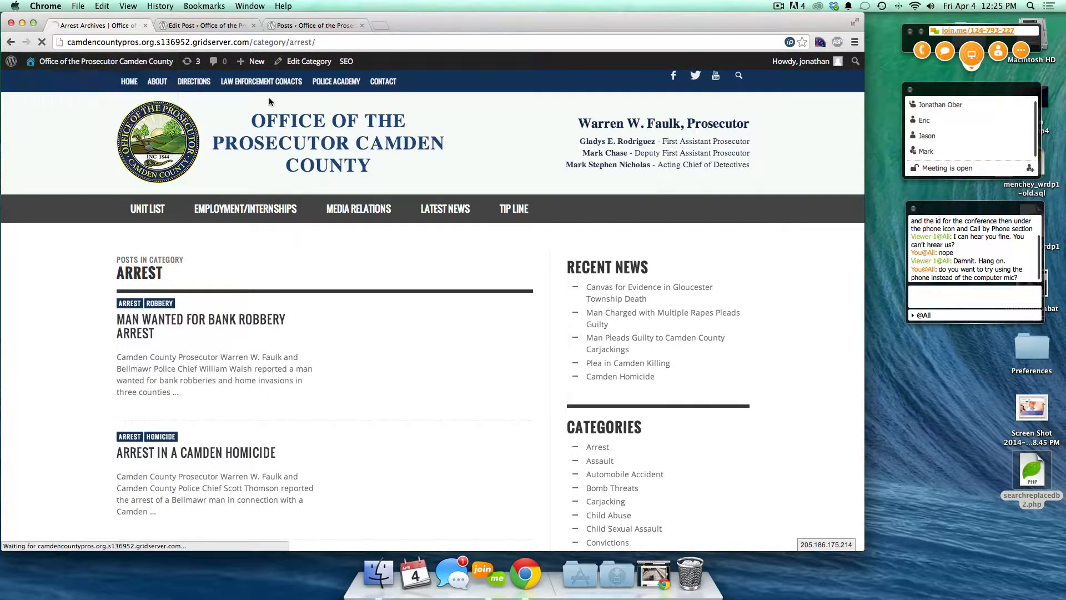
pyautogui.click(130, 82)
pyautogui.scroll(-5, 360, 420)
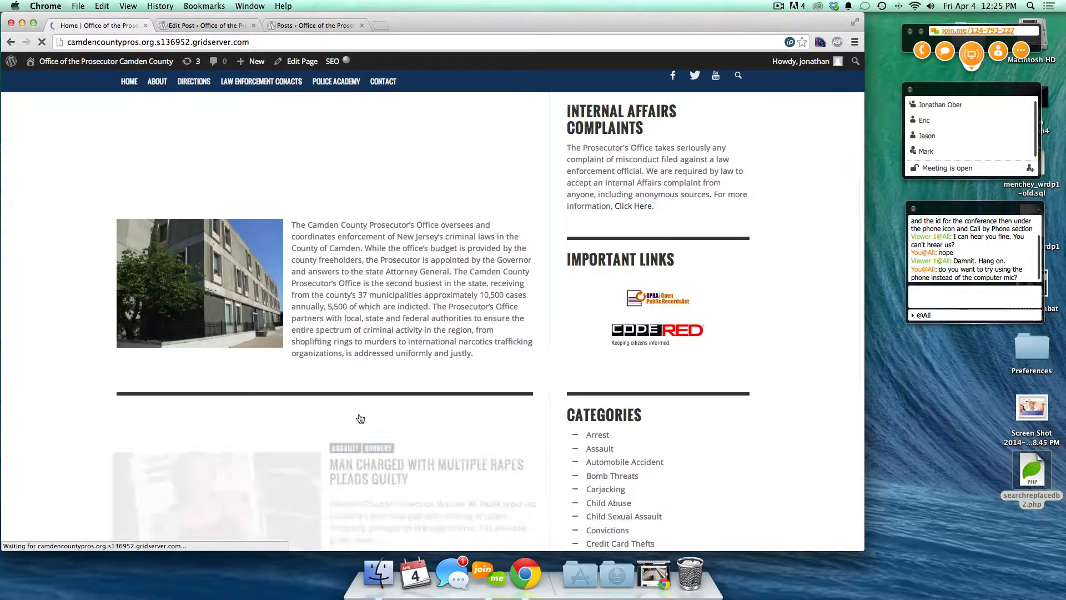
pyautogui.scroll(-2, 360, 419)
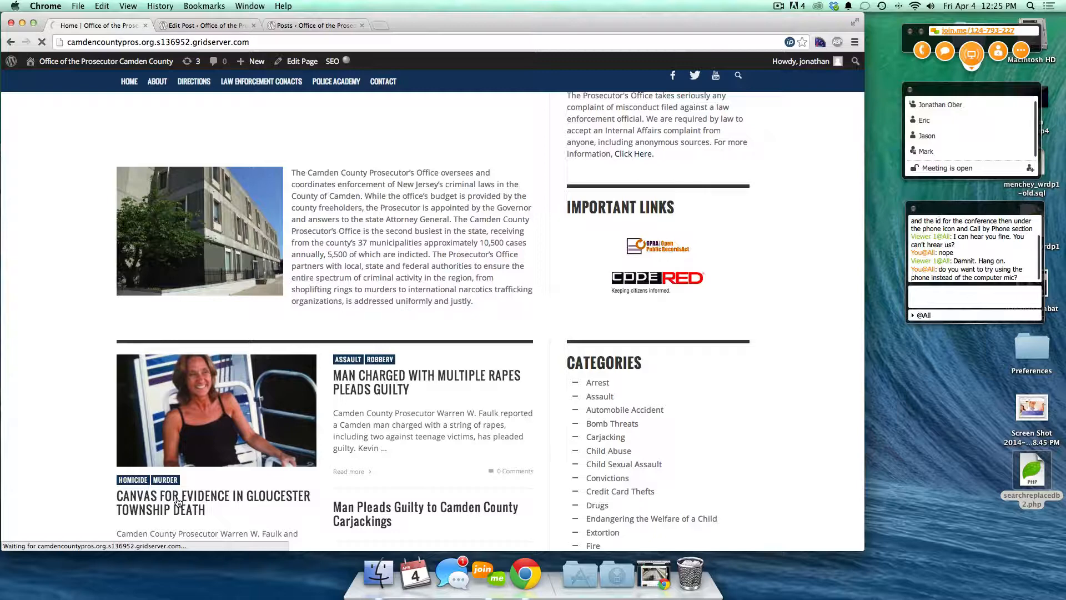
pyautogui.click(178, 501)
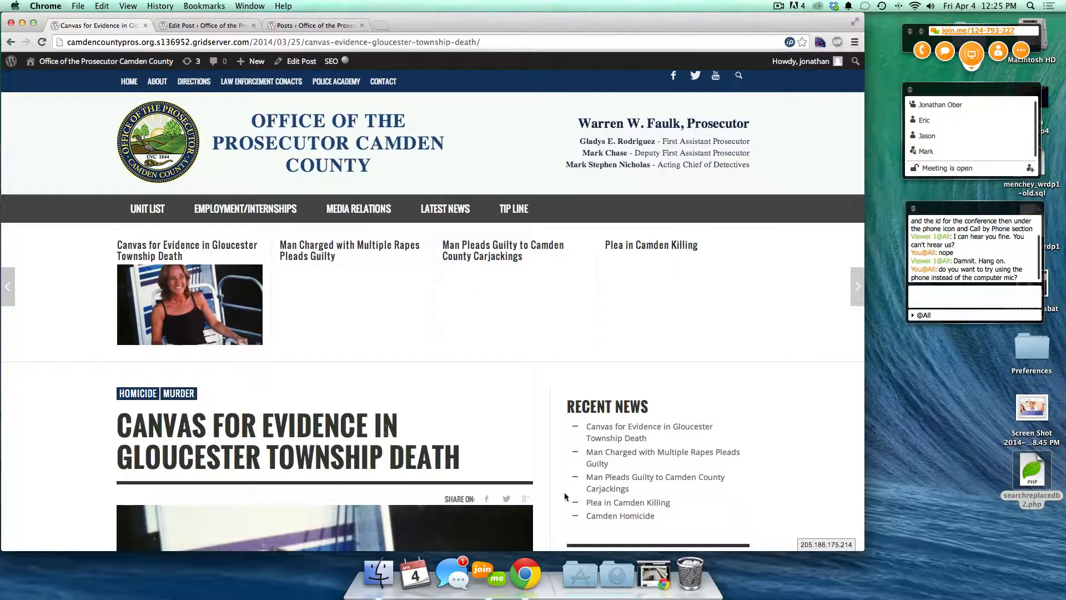
pyautogui.scroll(-3, 613, 460)
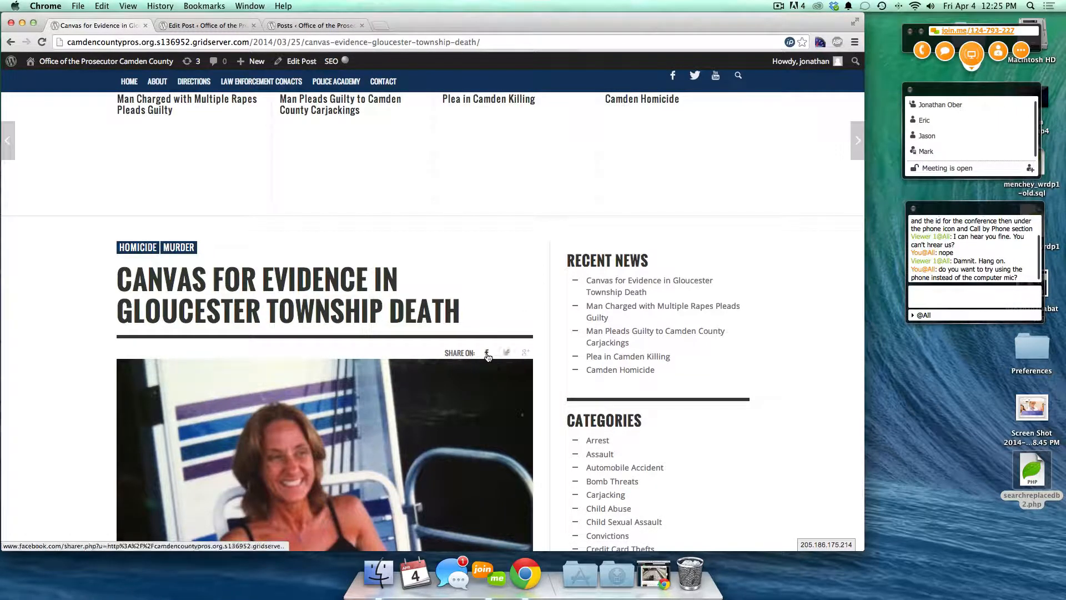
# - Share the Canvas for Evidence link to Facebook and check it works from the news feed
pyautogui.click(486, 354)
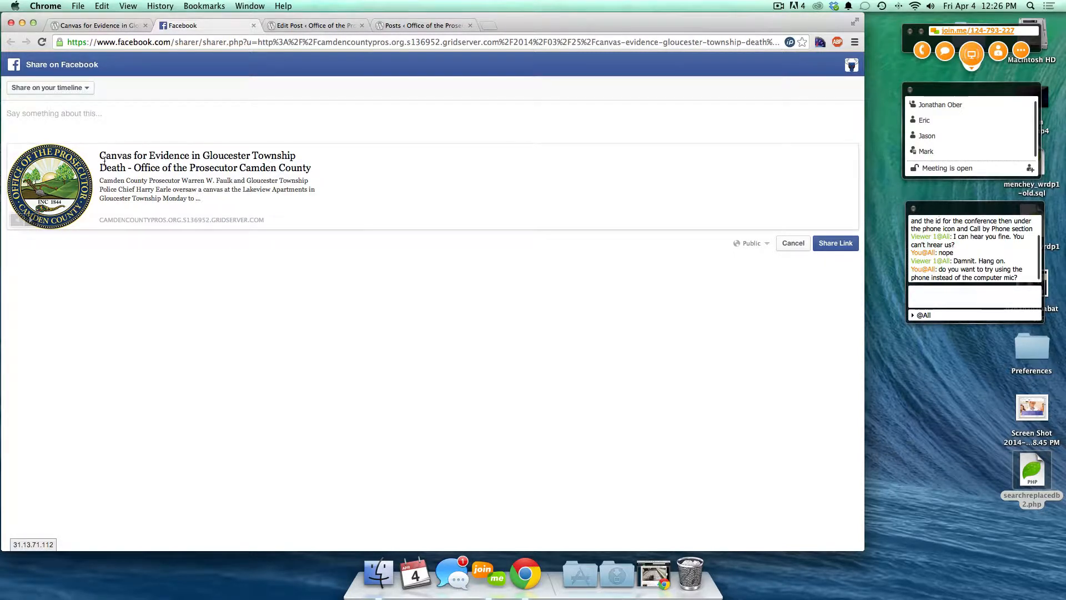
pyautogui.click(842, 244)
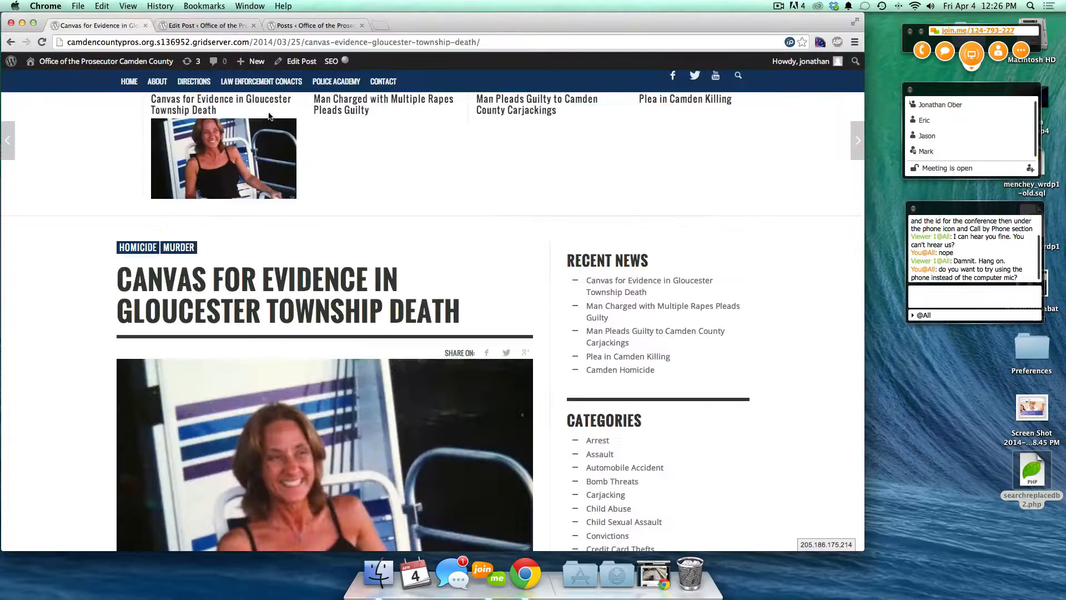
pyautogui.hotkey('ctrl', 't')
pyautogui.write('facebook.com')
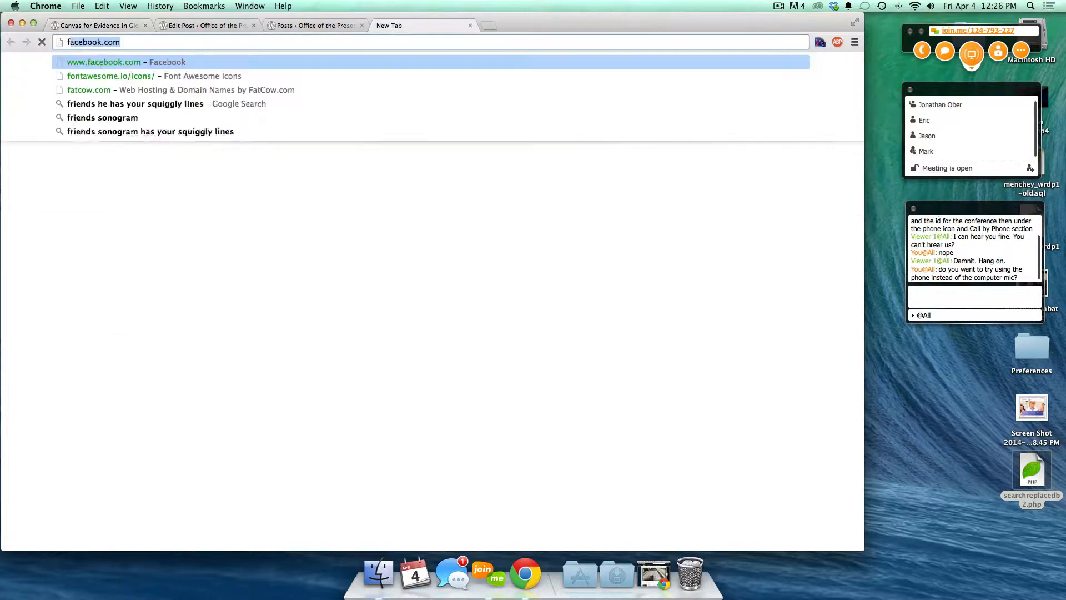
pyautogui.press('Return')
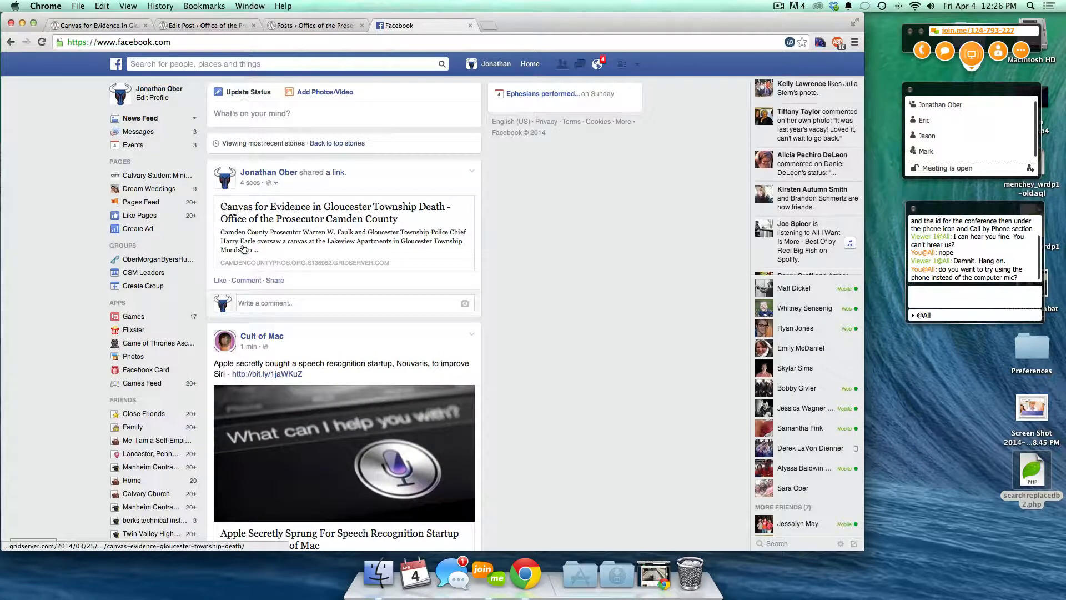
pyautogui.click(292, 220)
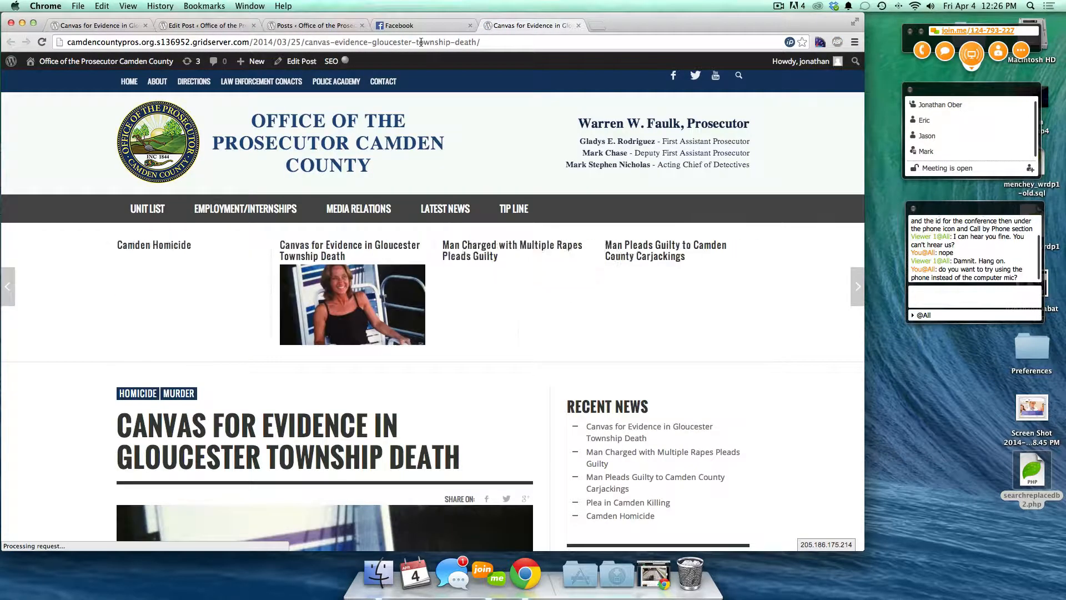
pyautogui.click(577, 25)
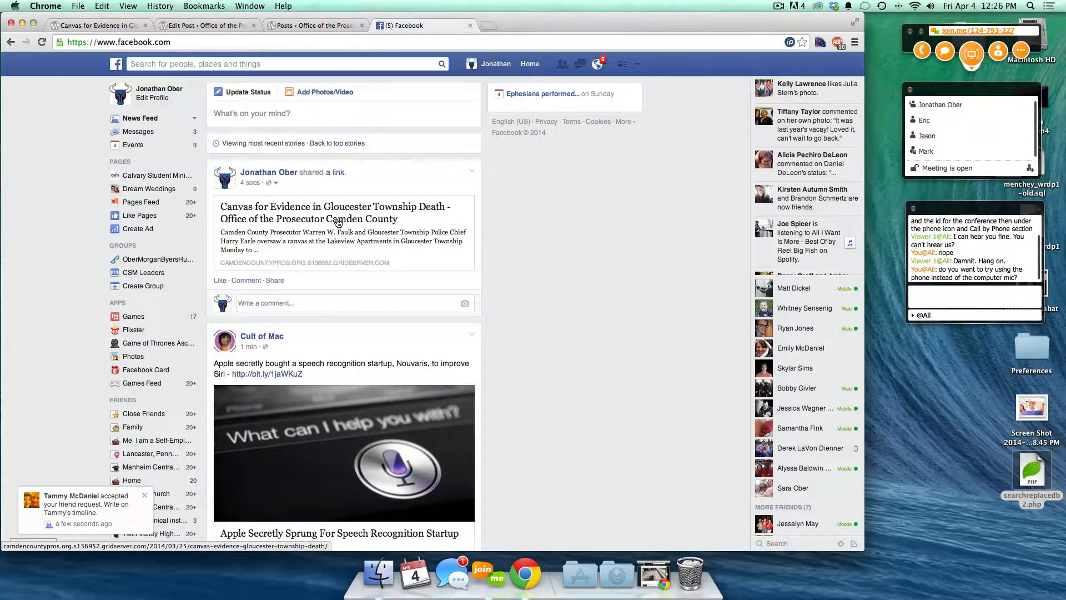
# - Delete the test Facebook post and start a Twitter share of the article
pyautogui.click(472, 174)
pyautogui.click(413, 191)
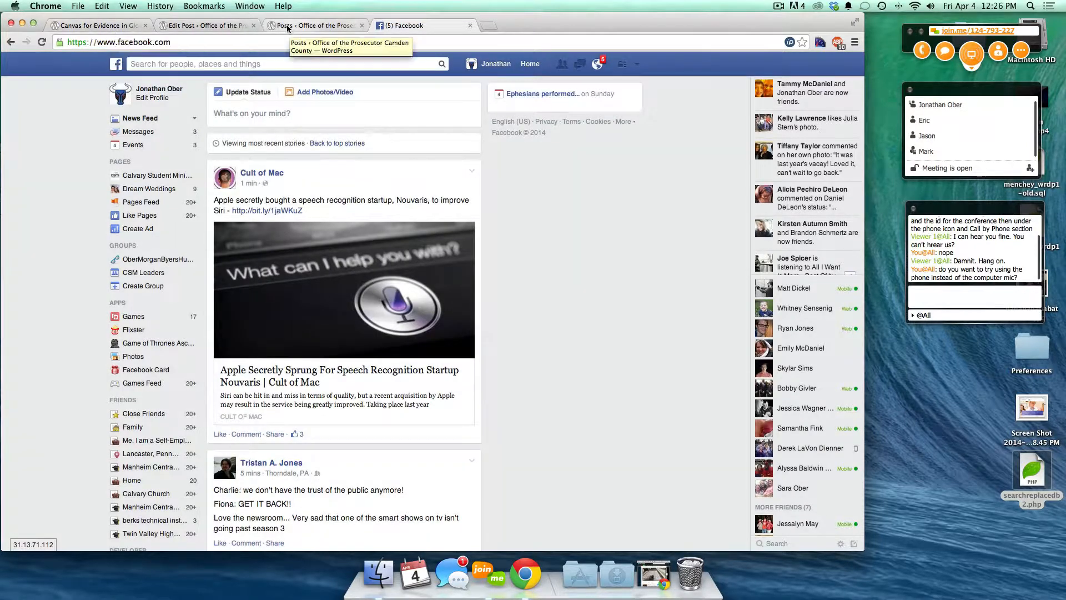
pyautogui.click(287, 27)
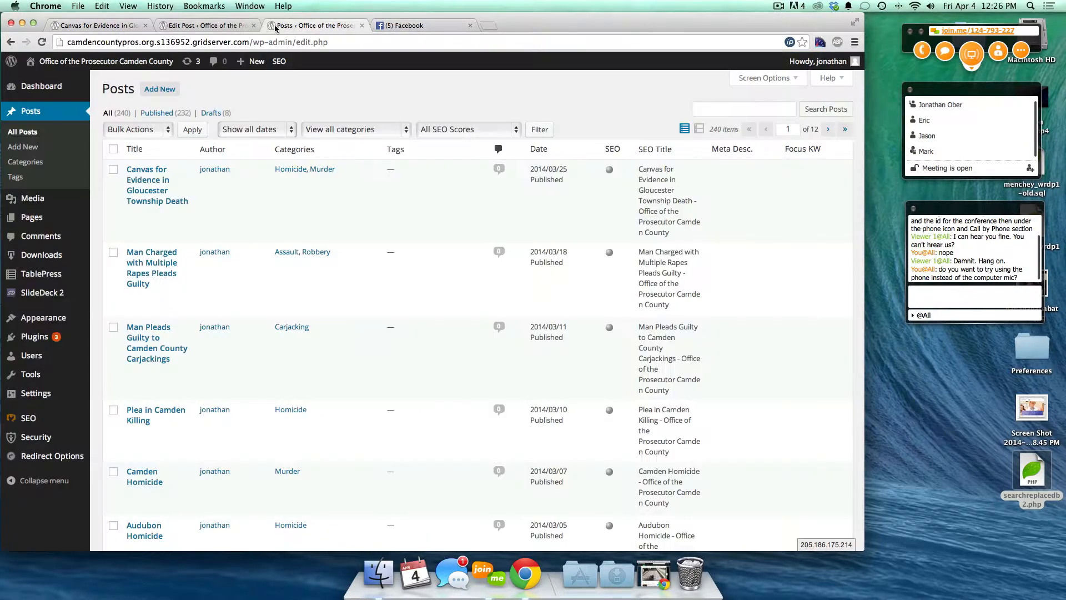
pyautogui.click(95, 26)
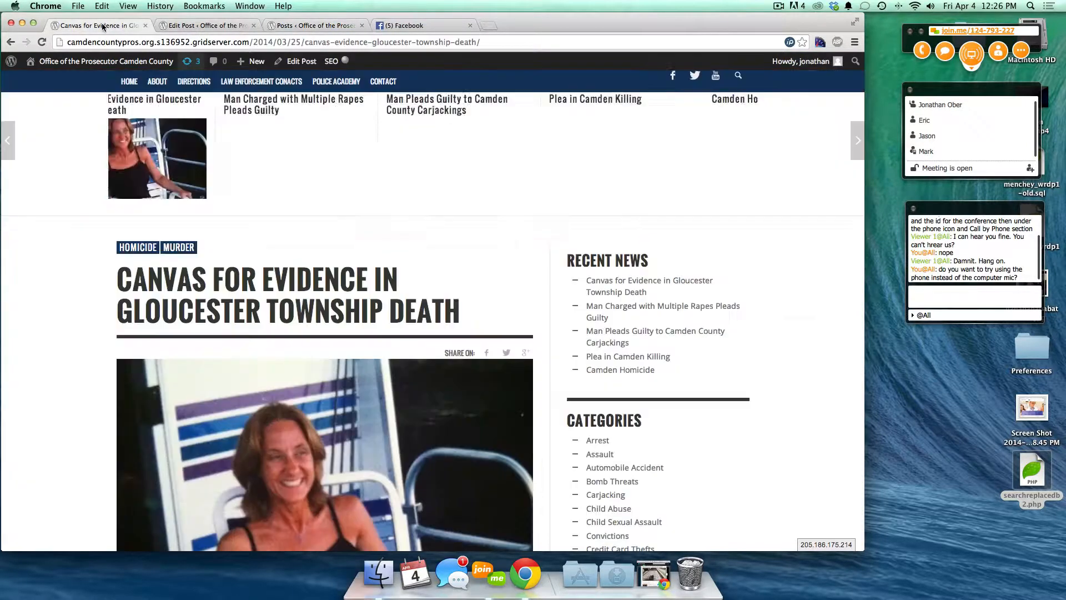
pyautogui.click(505, 353)
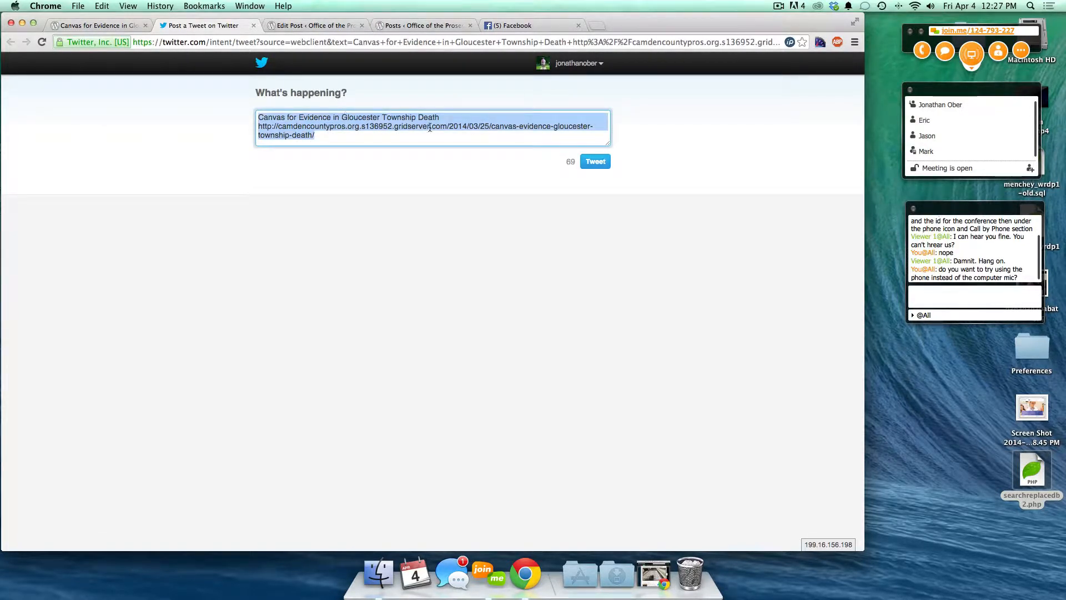
# - Review the prefilled tweet and close the Twitter form without posting
pyautogui.click(551, 136)
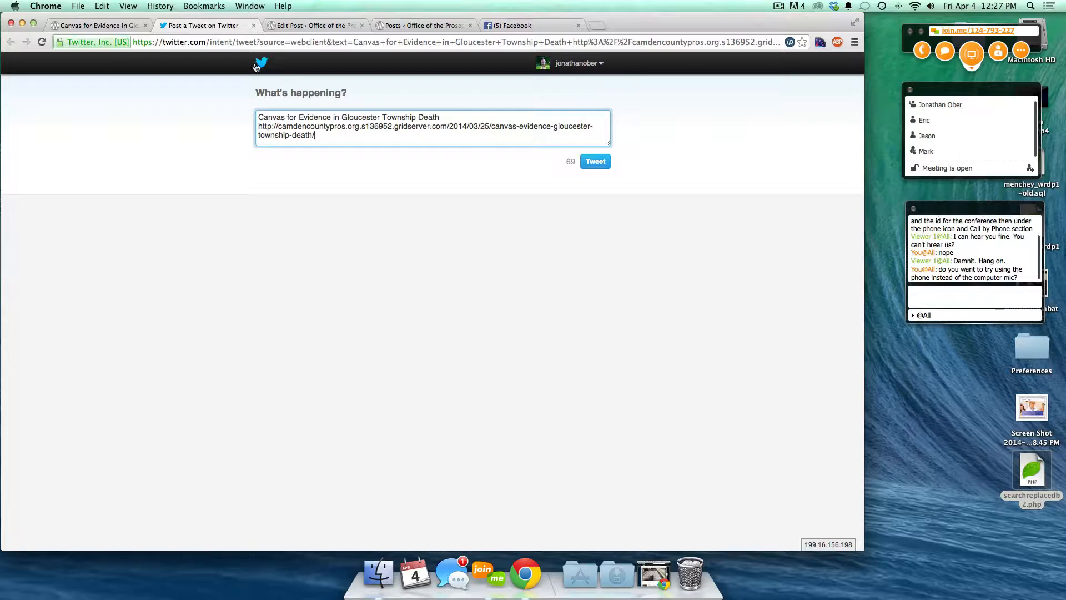
pyautogui.click(254, 26)
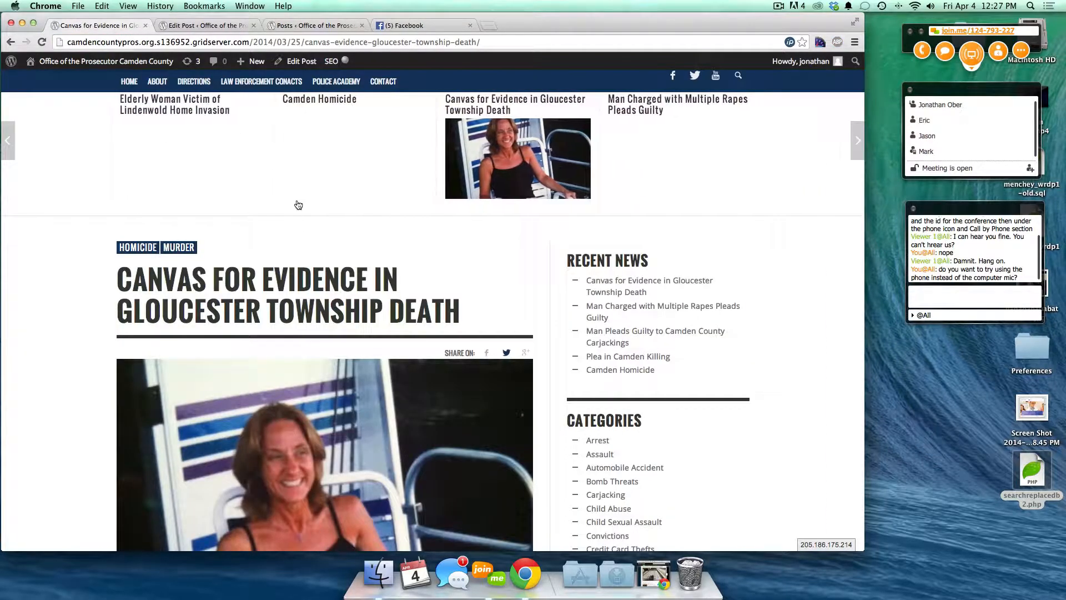
# - Start a Google+ share, cycle the preview through four thumbnails, then close it unshared
pyautogui.click(525, 352)
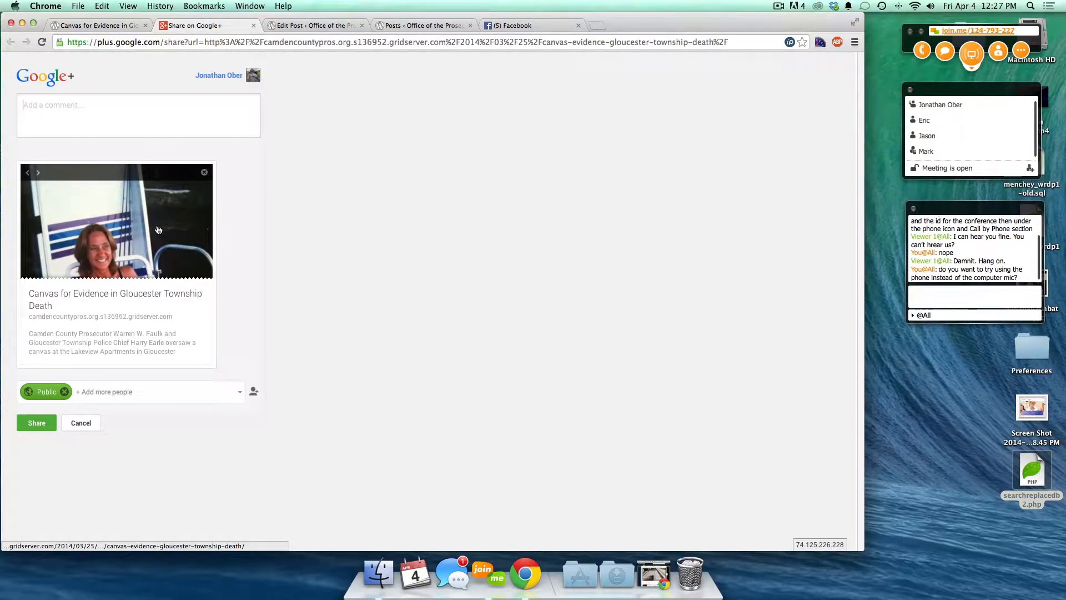
pyautogui.click(38, 173)
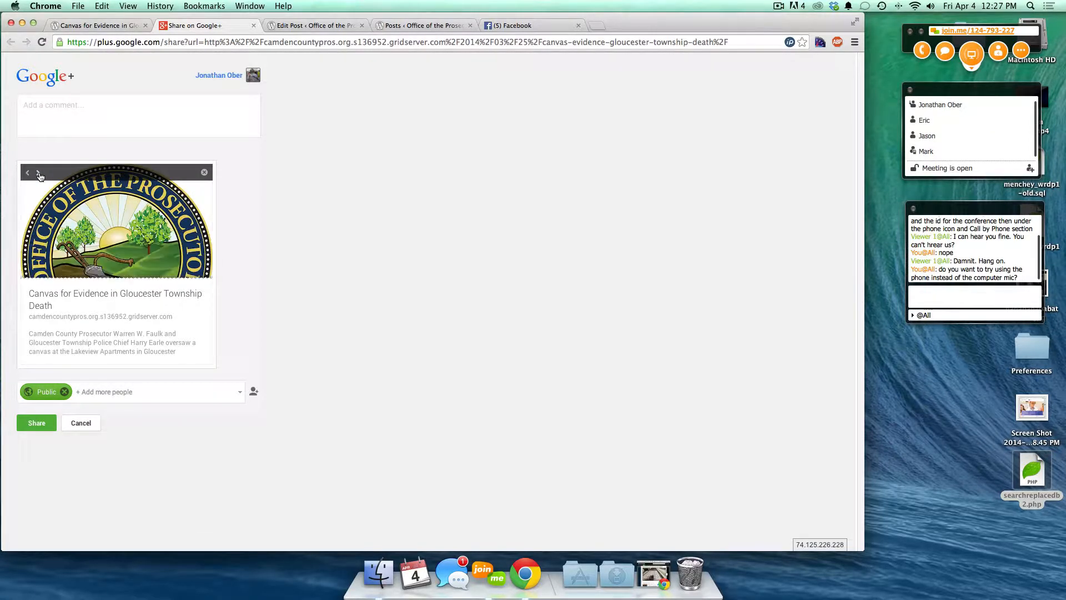
pyautogui.click(39, 174)
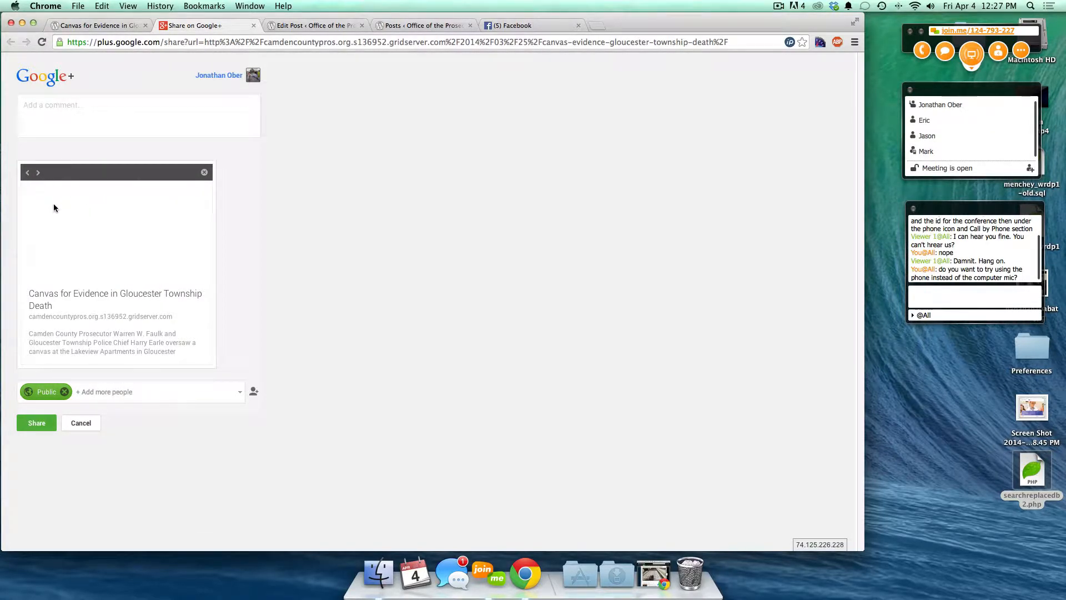
pyautogui.click(38, 174)
pyautogui.click(39, 174)
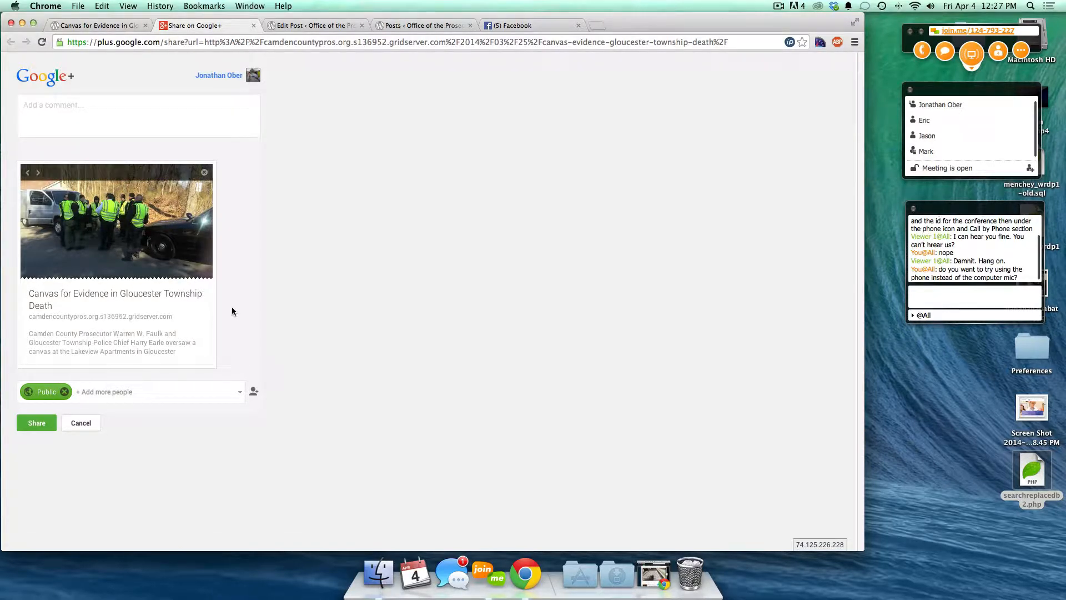
pyautogui.click(253, 26)
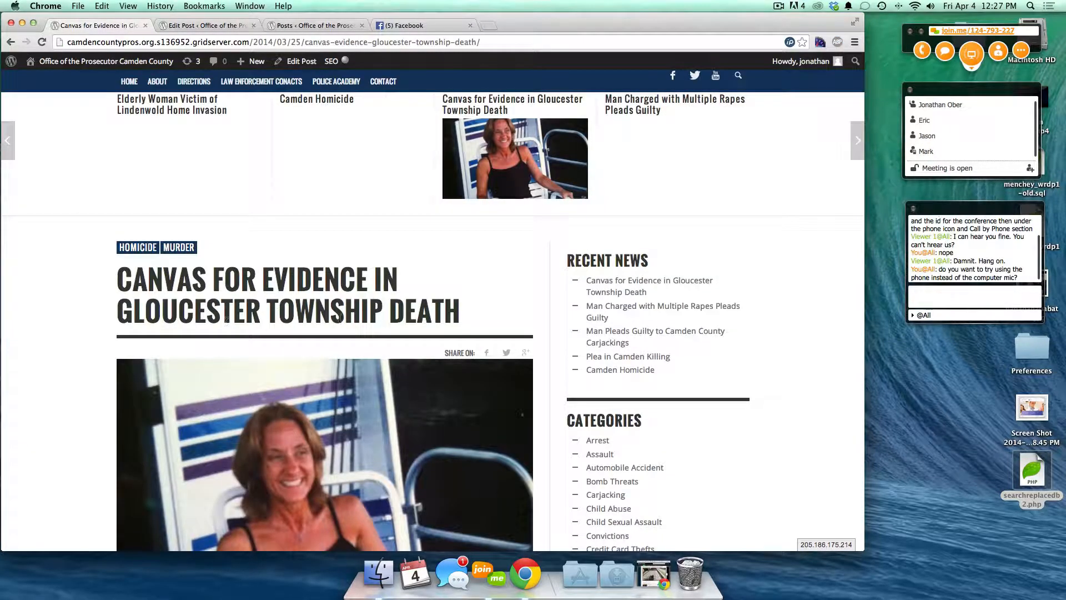
# - Move the related-posts carousel back three stories and forward two, then return to the post editor
pyautogui.scroll(-3, 338, 318)
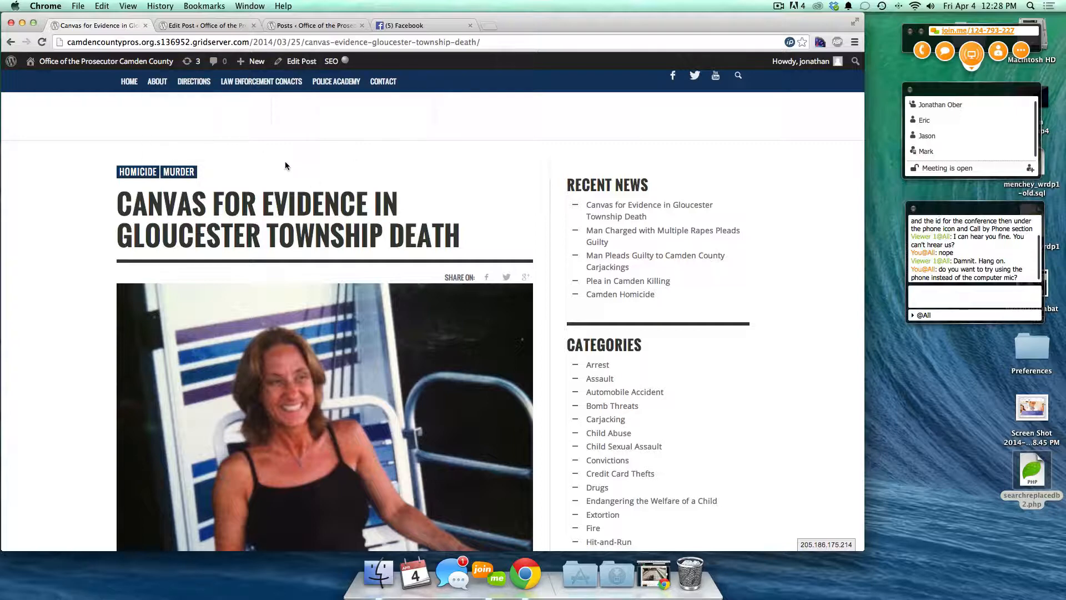
pyautogui.scroll(2, 285, 165)
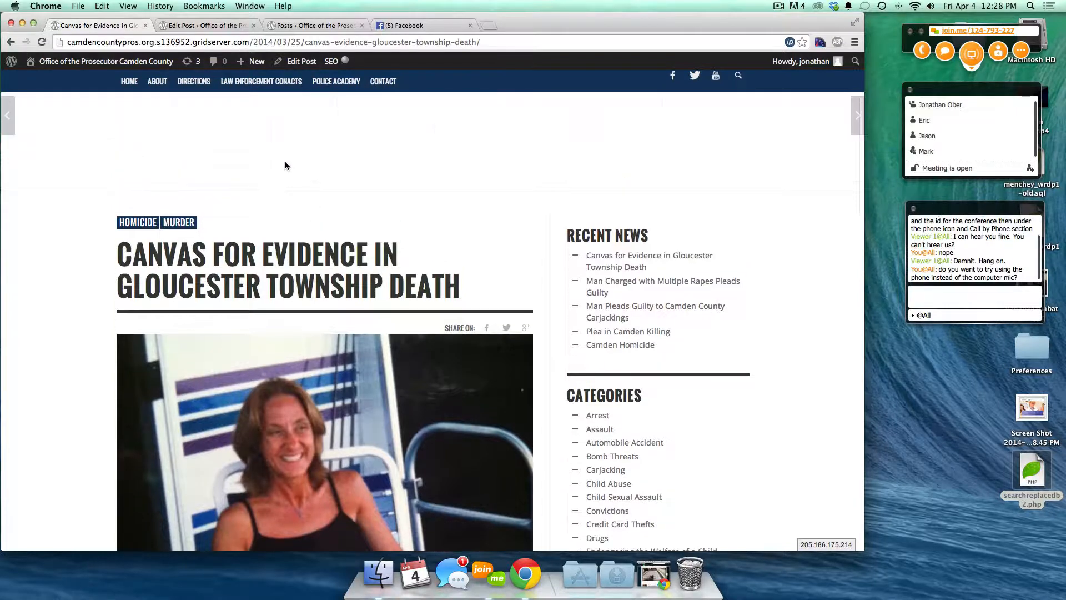
pyautogui.scroll(4, 298, 269)
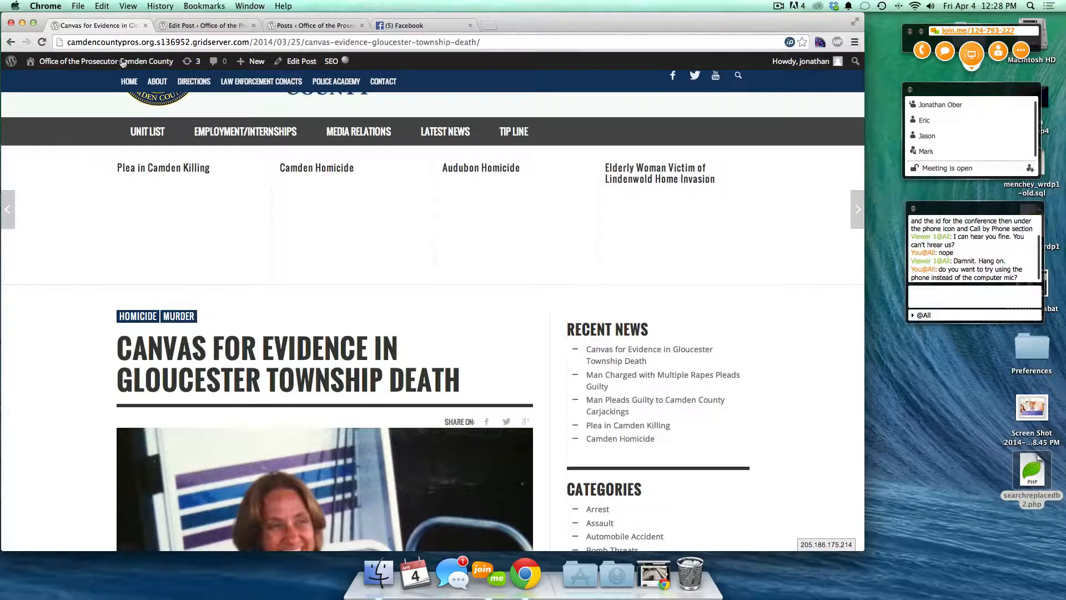
pyautogui.click(9, 203)
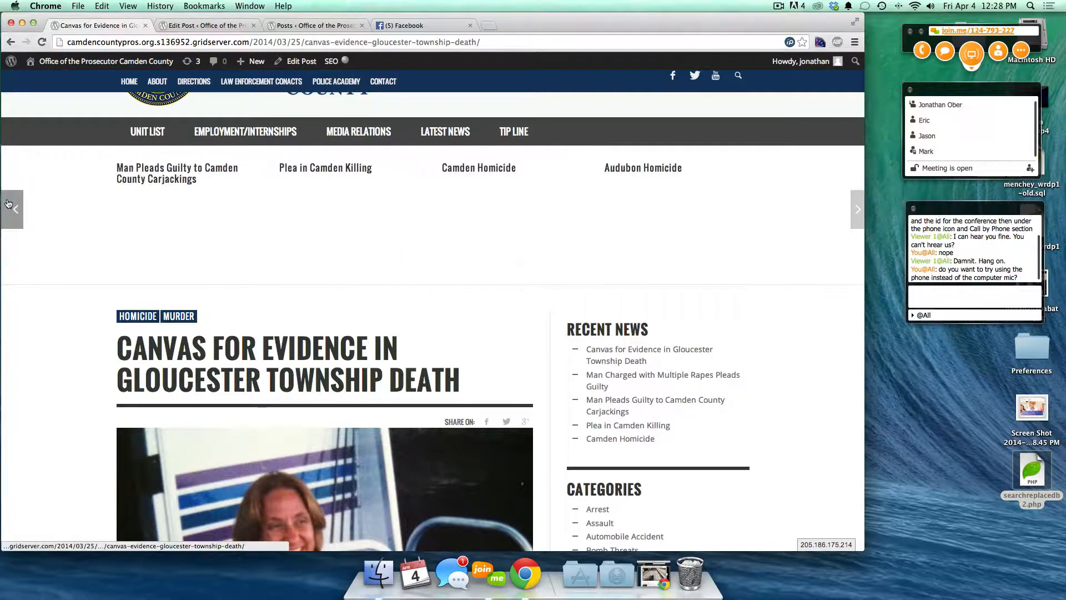
pyautogui.click(8, 204)
pyautogui.click(9, 203)
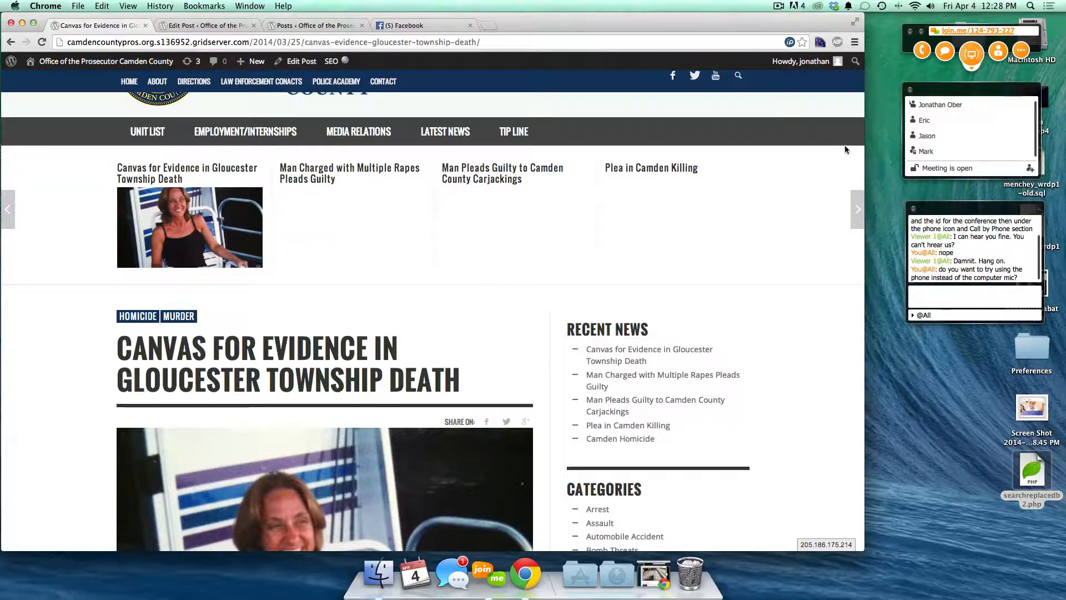
pyautogui.click(854, 204)
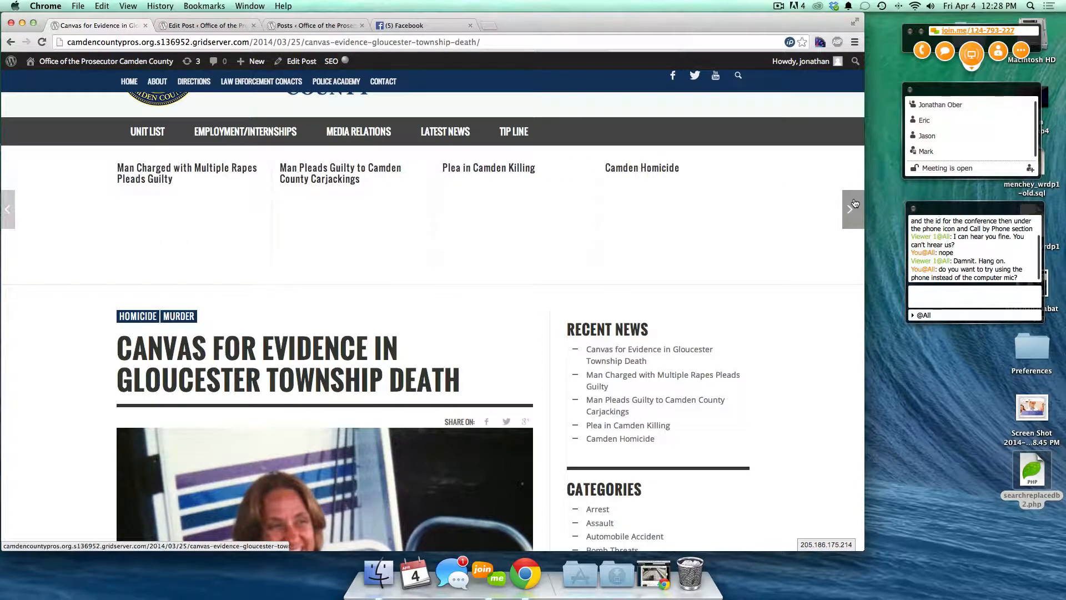
pyautogui.click(852, 206)
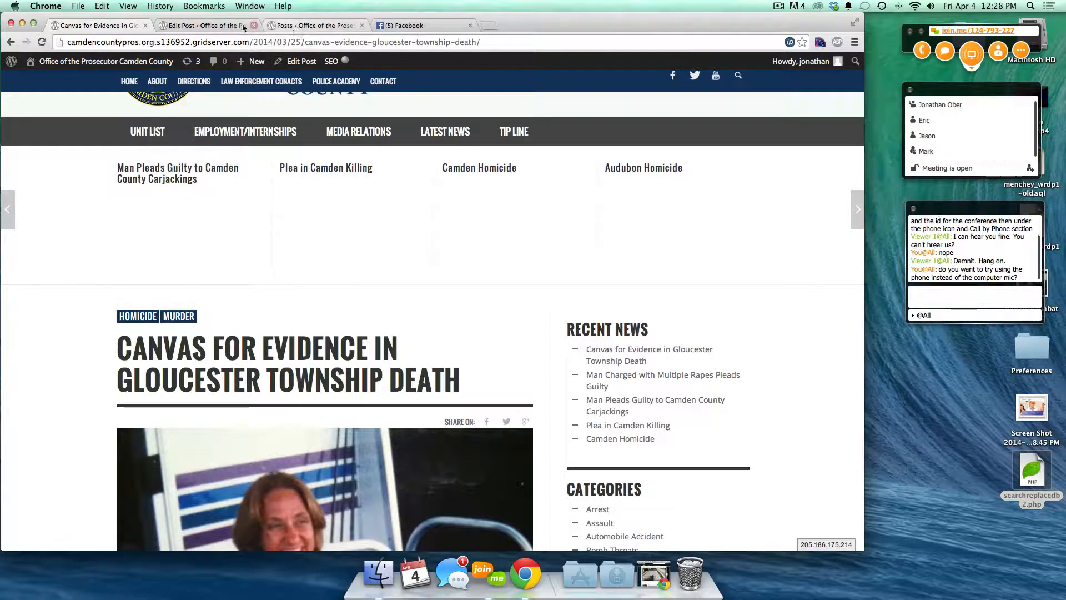
pyautogui.click(224, 26)
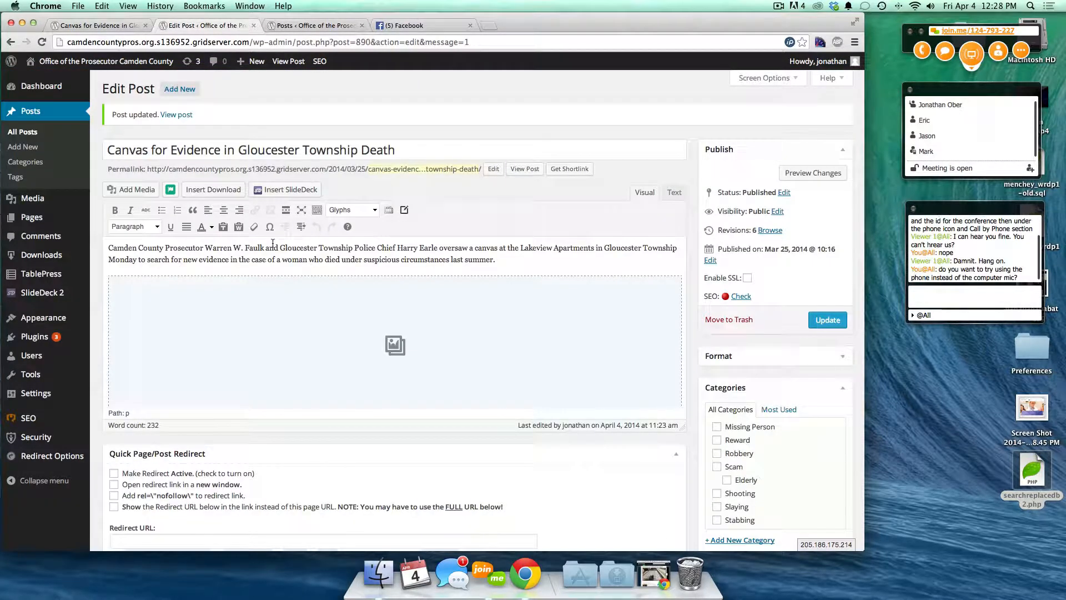
# - Open Categories and sort the list by post count, most posts first
pyautogui.click(33, 163)
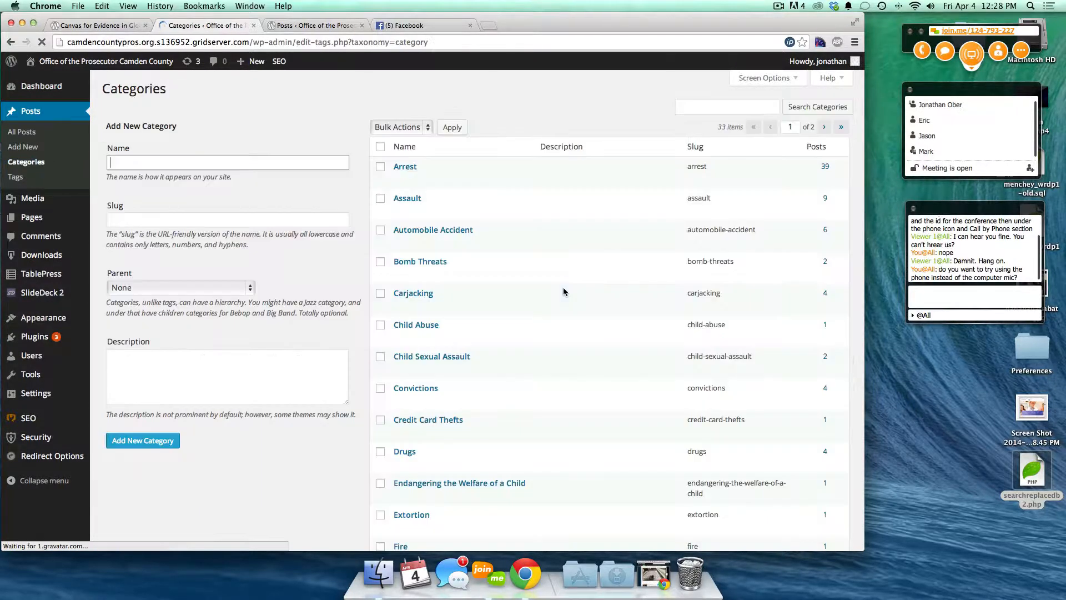
pyautogui.scroll(-2, 506, 353)
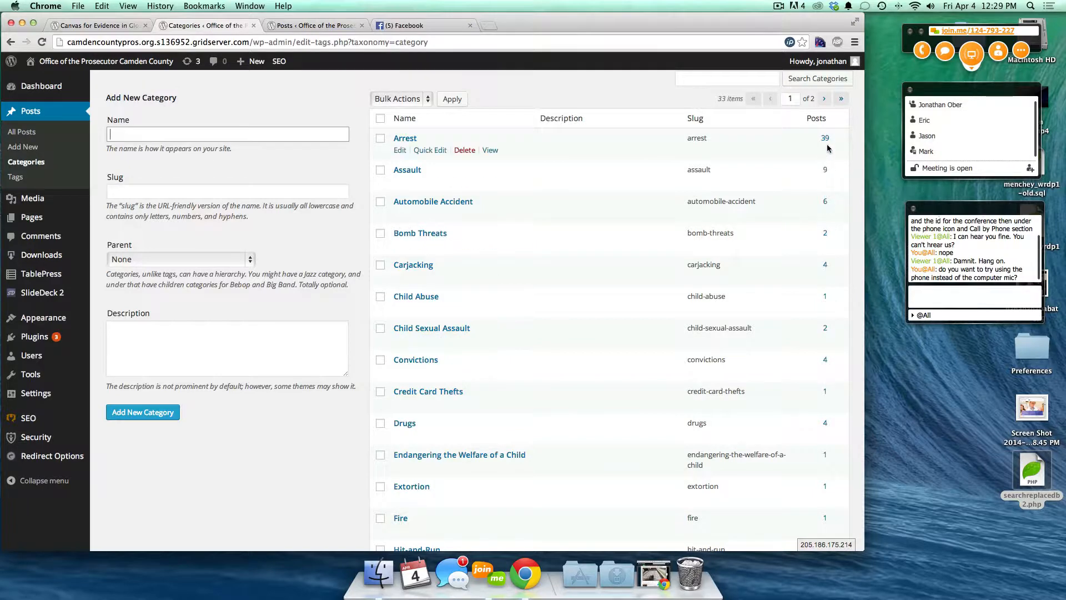
pyautogui.click(832, 119)
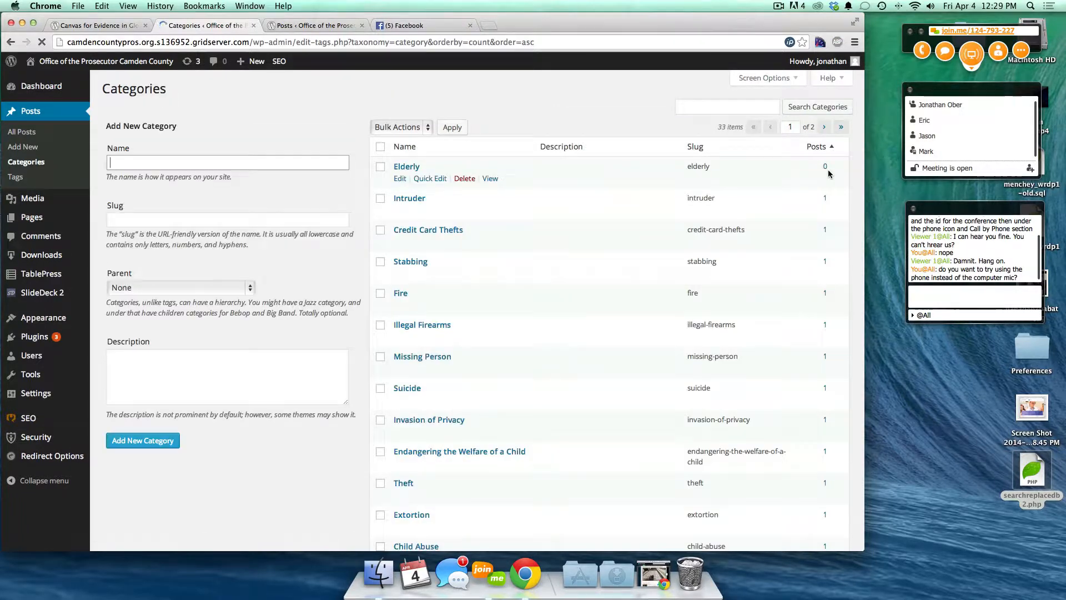
pyautogui.click(832, 147)
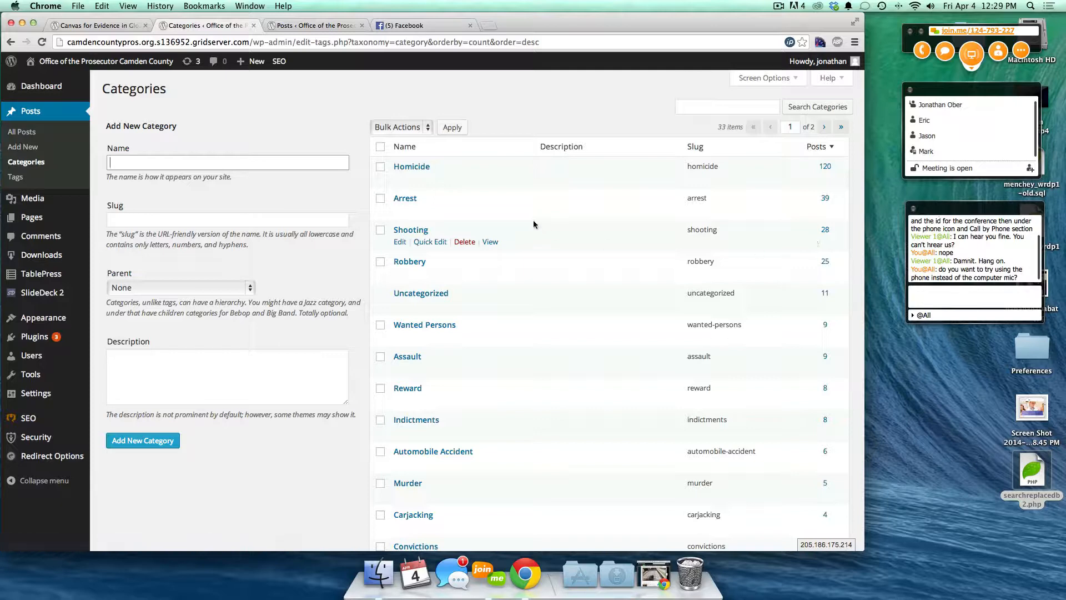
# - Enter 'New Category' as the name of a new category
pyautogui.click(112, 161)
pyautogui.write('ew Category')
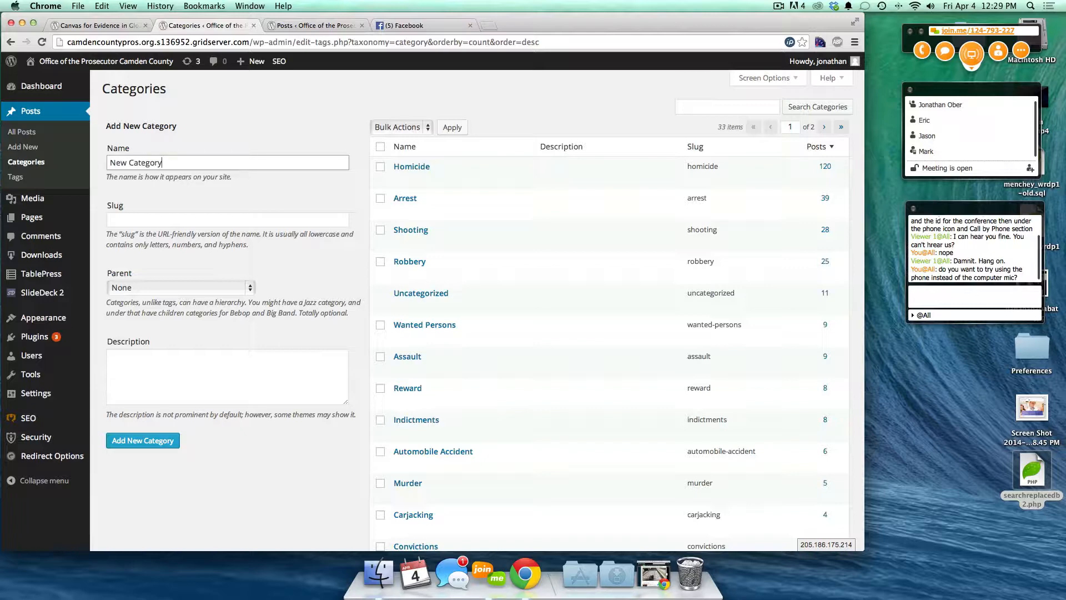
pyautogui.press('Tab')
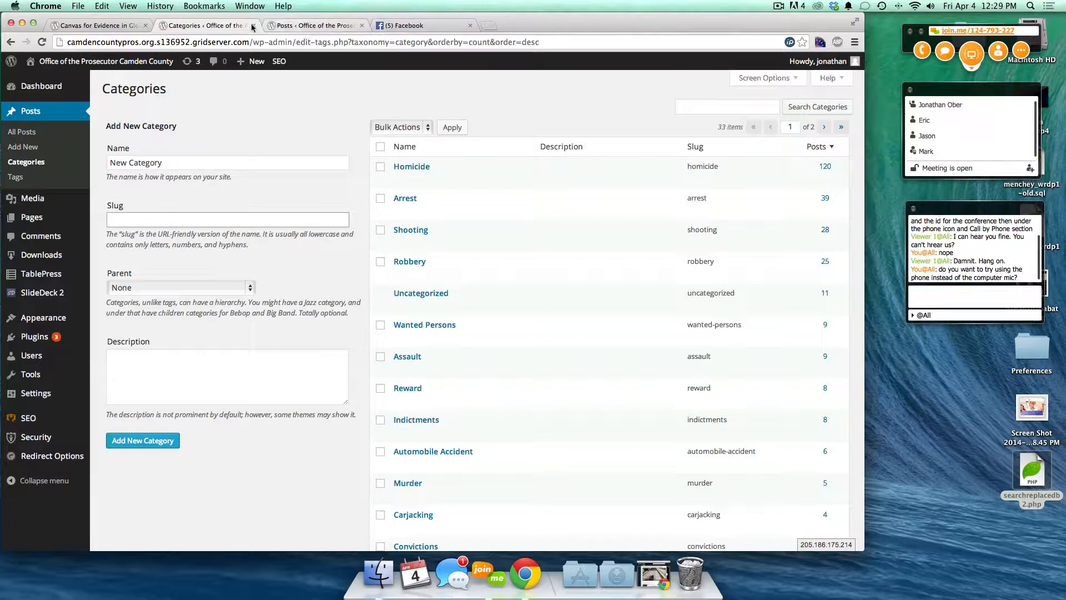
pyautogui.click(91, 25)
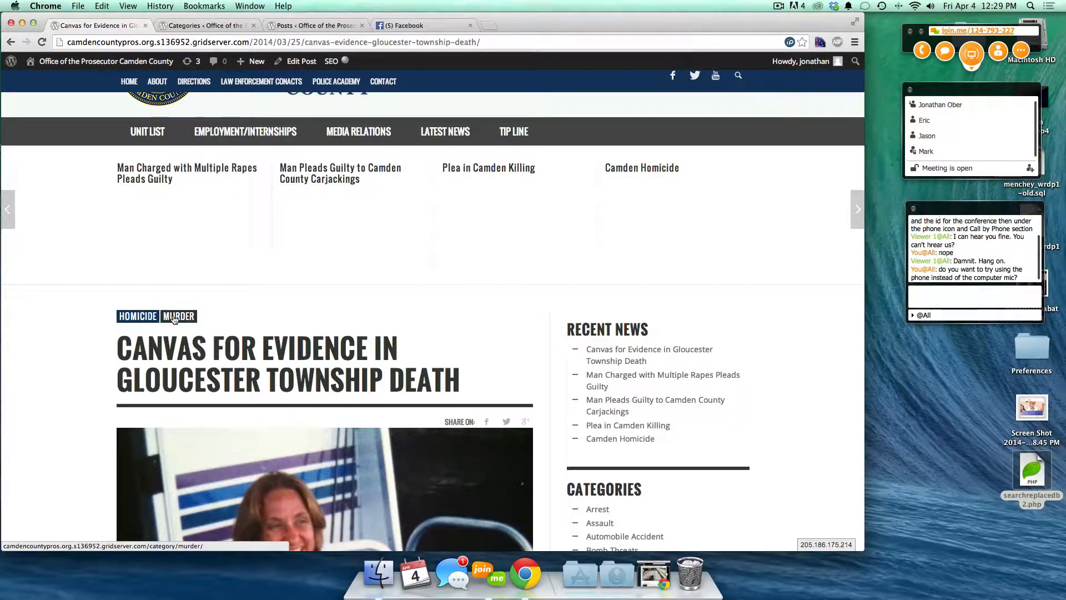
pyautogui.click(174, 318)
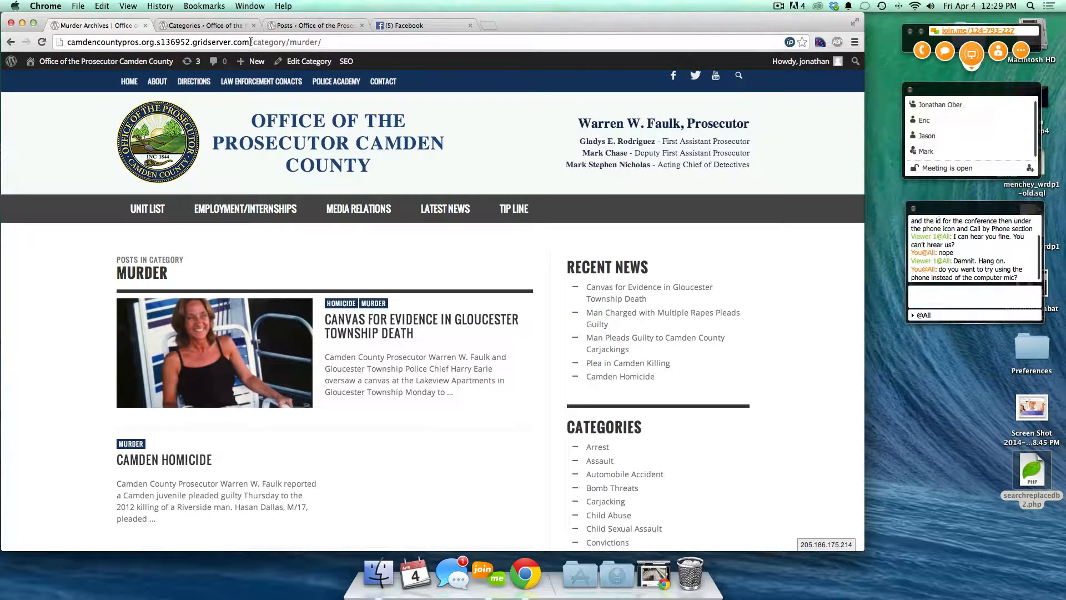
pyautogui.moveTo(249, 42); pyautogui.dragTo(325, 41)
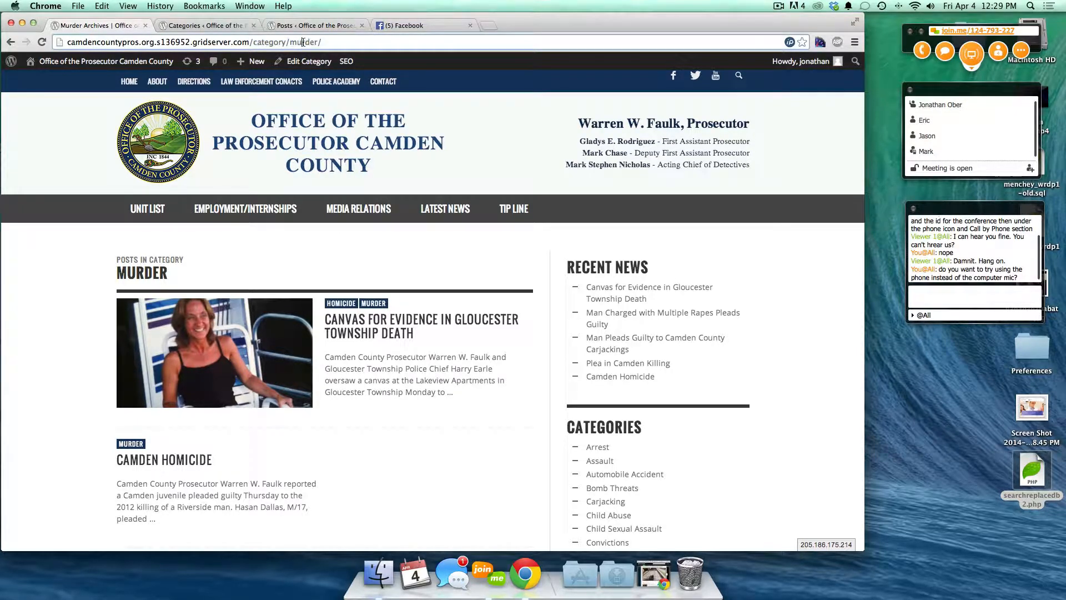
pyautogui.doubleClick(304, 42)
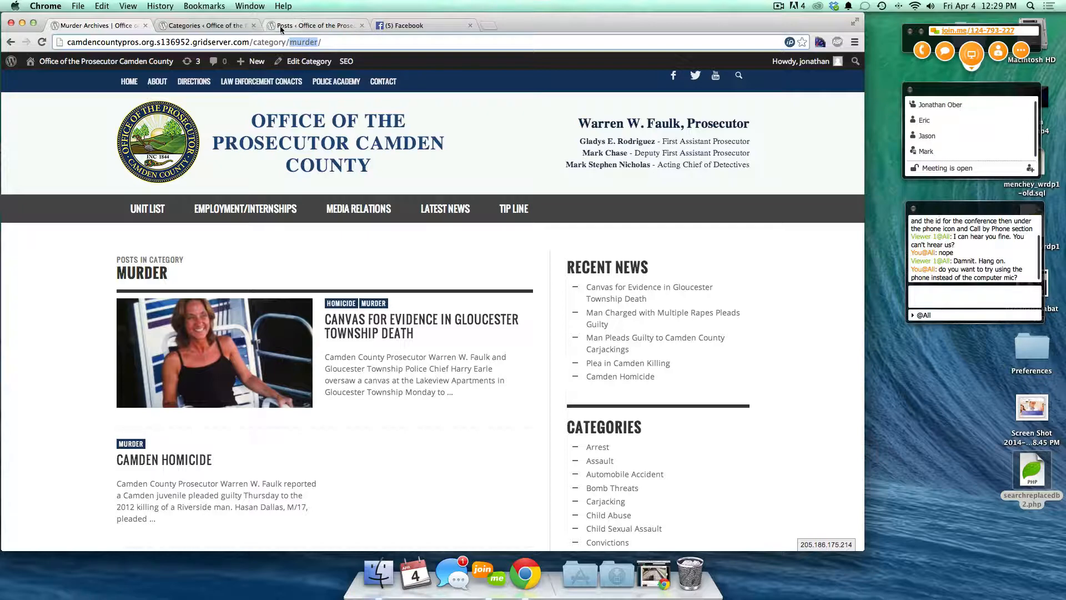
pyautogui.click(288, 25)
pyautogui.click(200, 26)
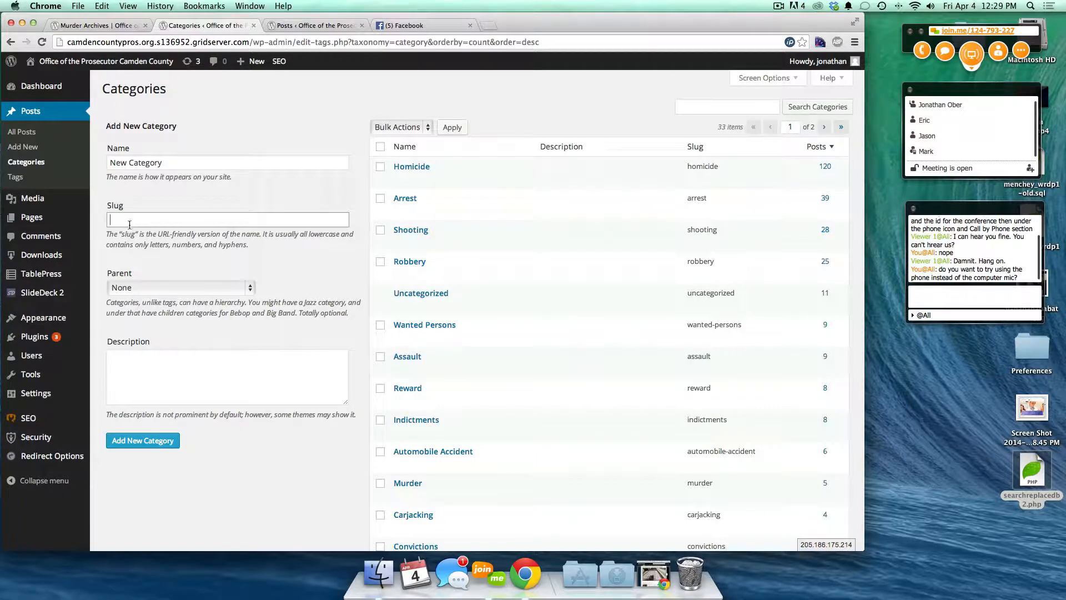
# - Add 'New Category' with Arrest as its parent category
pyautogui.click(250, 288)
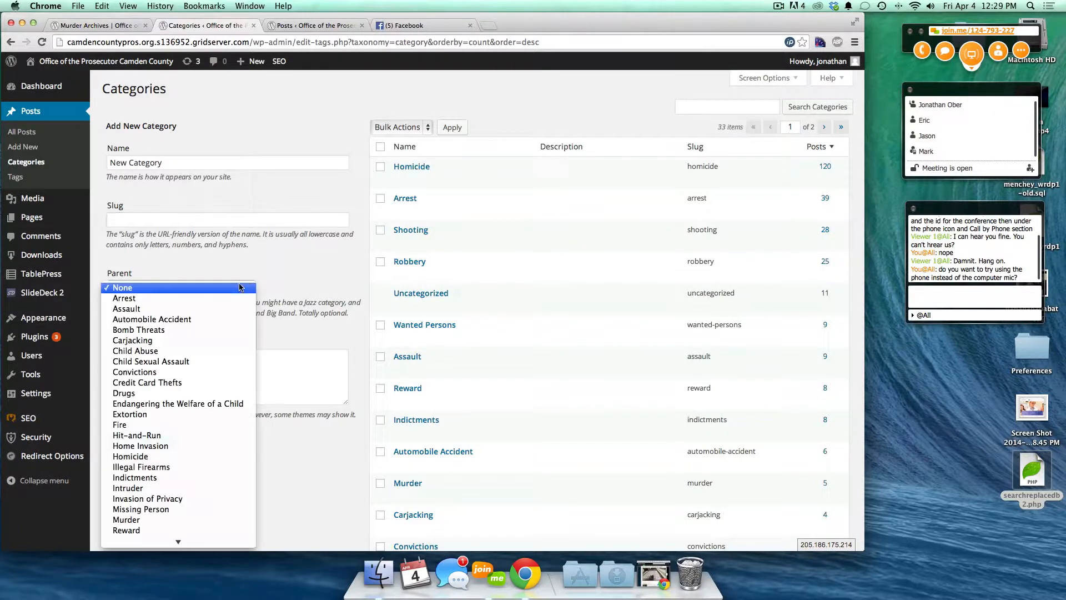
pyautogui.click(150, 300)
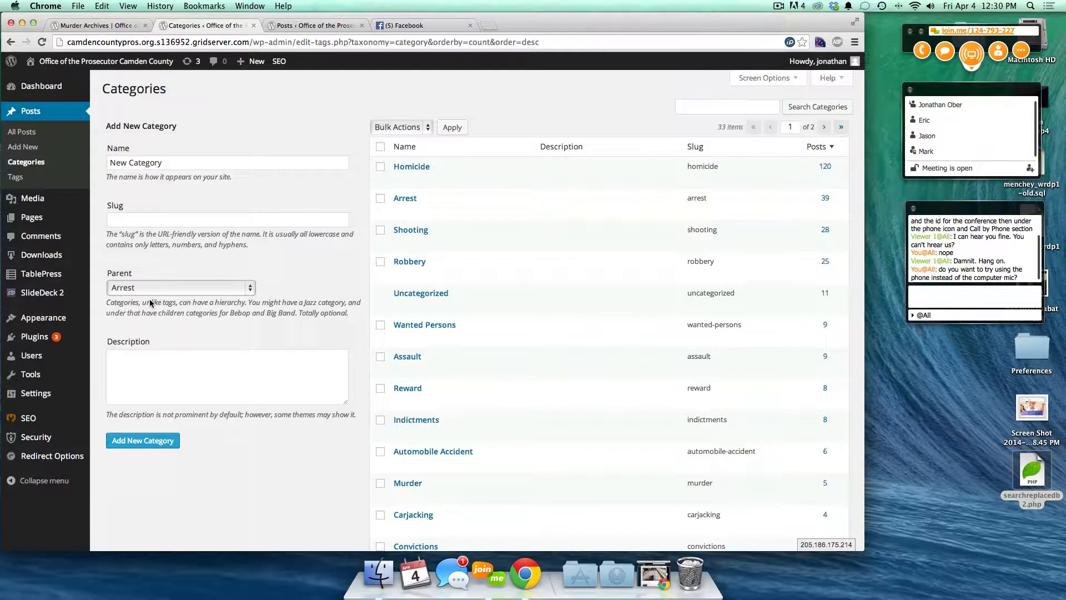
pyautogui.click(127, 442)
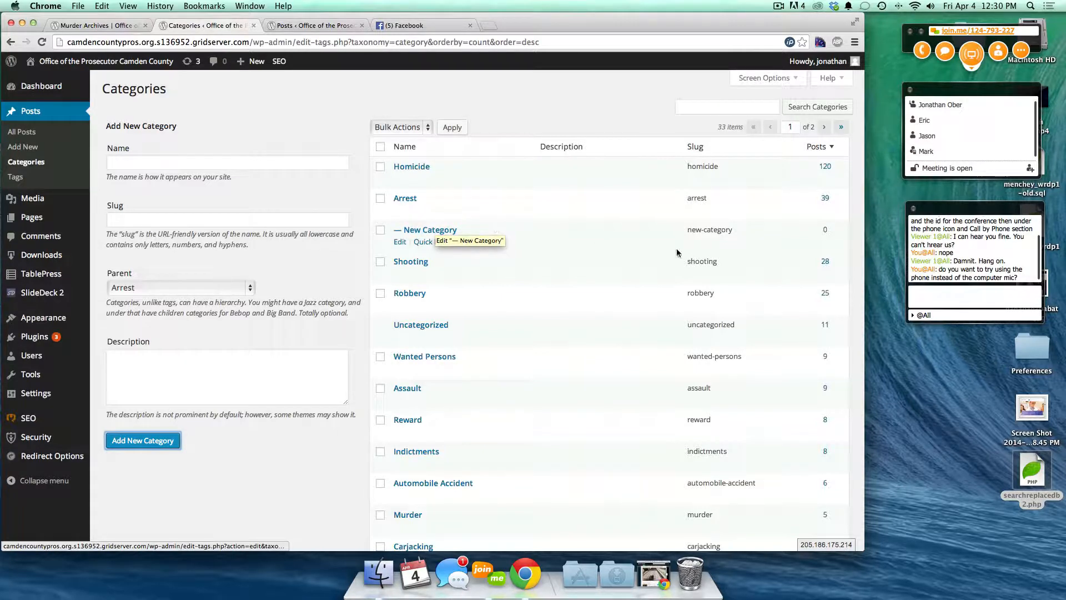
pyautogui.moveTo(742, 234); pyautogui.dragTo(684, 229)
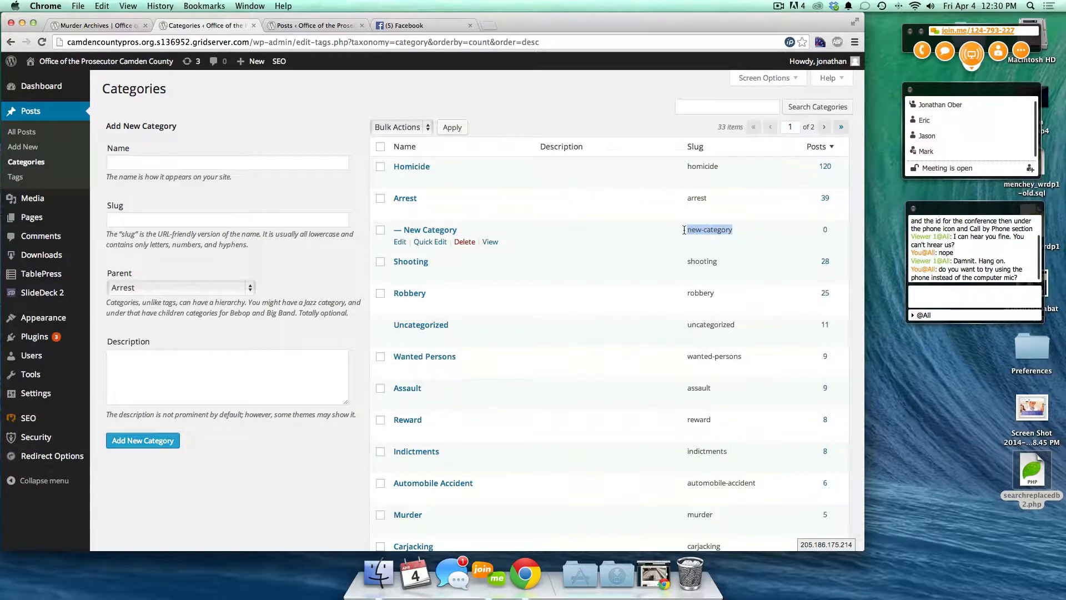
# - Add a second test category 'New Cat 2' under Arrest, slug new-category-2
pyautogui.click(262, 162)
pyautogui.write('E')
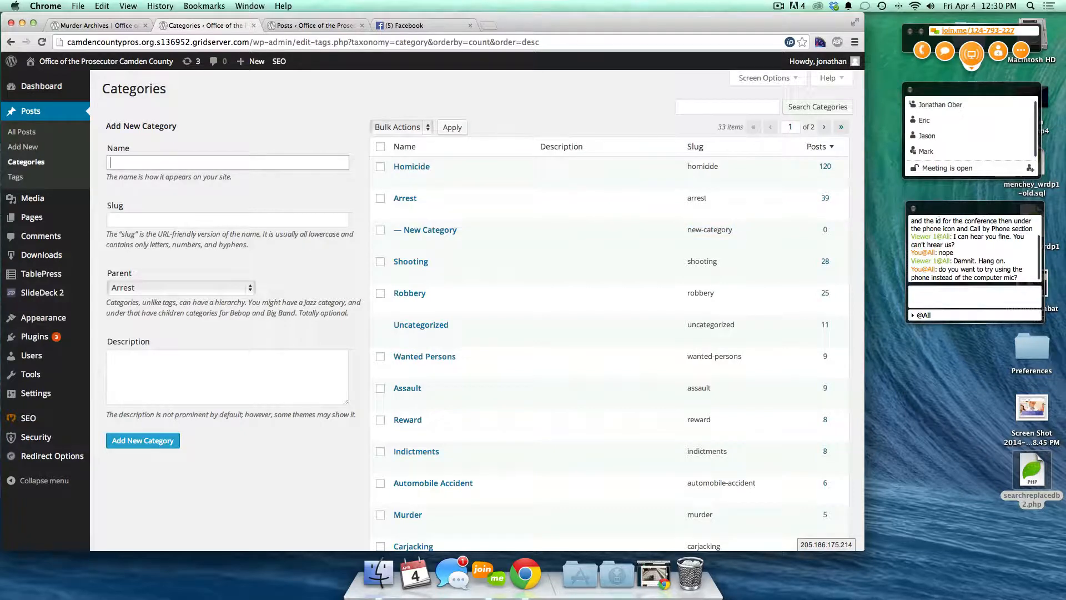
pyautogui.write('New Cat 2')
pyautogui.press('Tab')
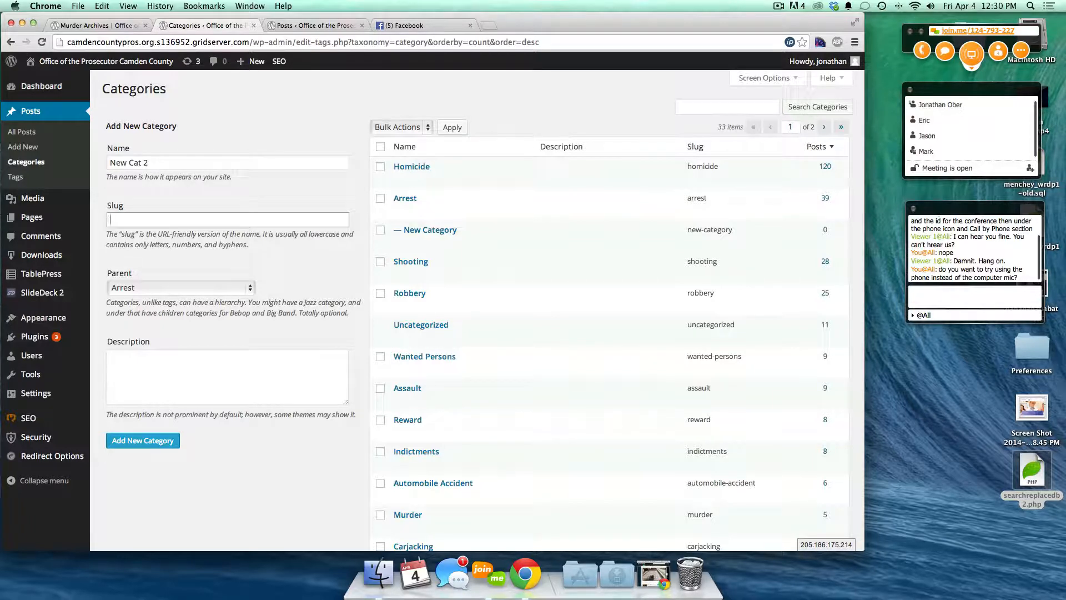
pyautogui.write('New Category 2')
pyautogui.click(236, 286)
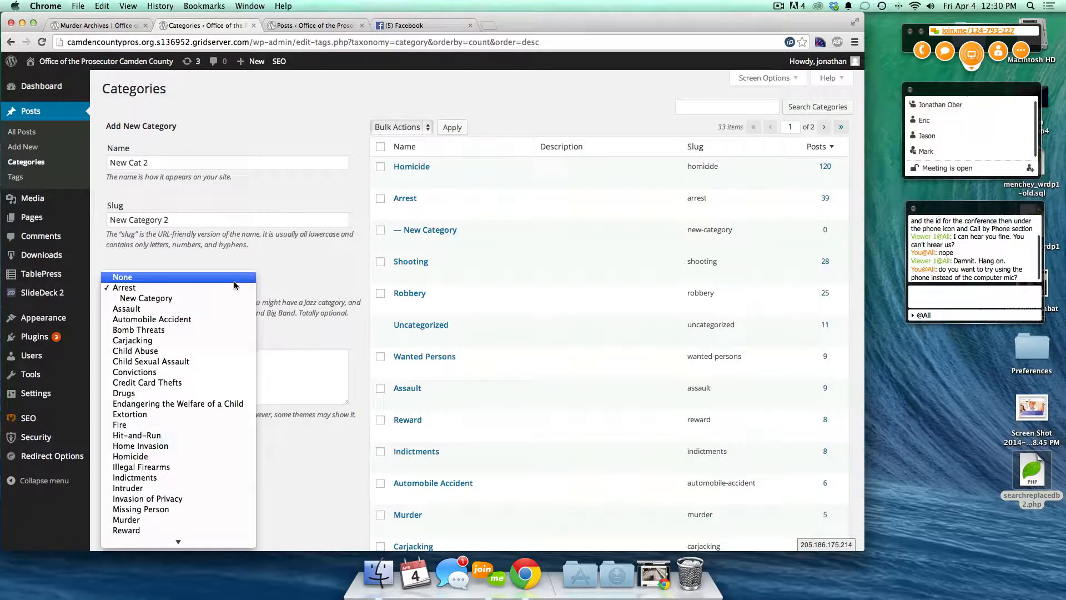
pyautogui.click(205, 288)
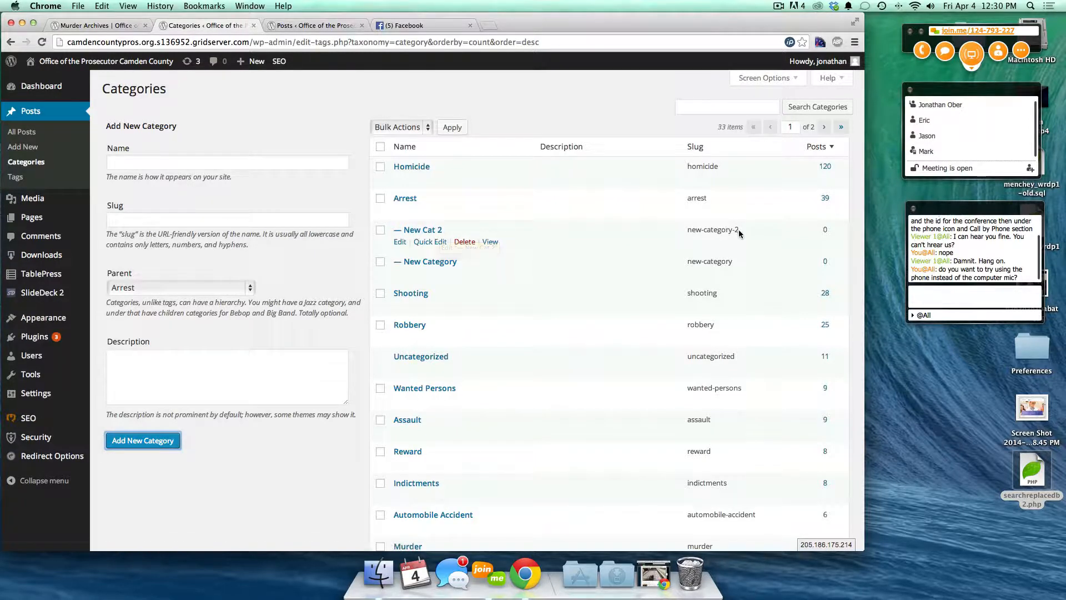
pyautogui.moveTo(739, 234); pyautogui.dragTo(687, 229)
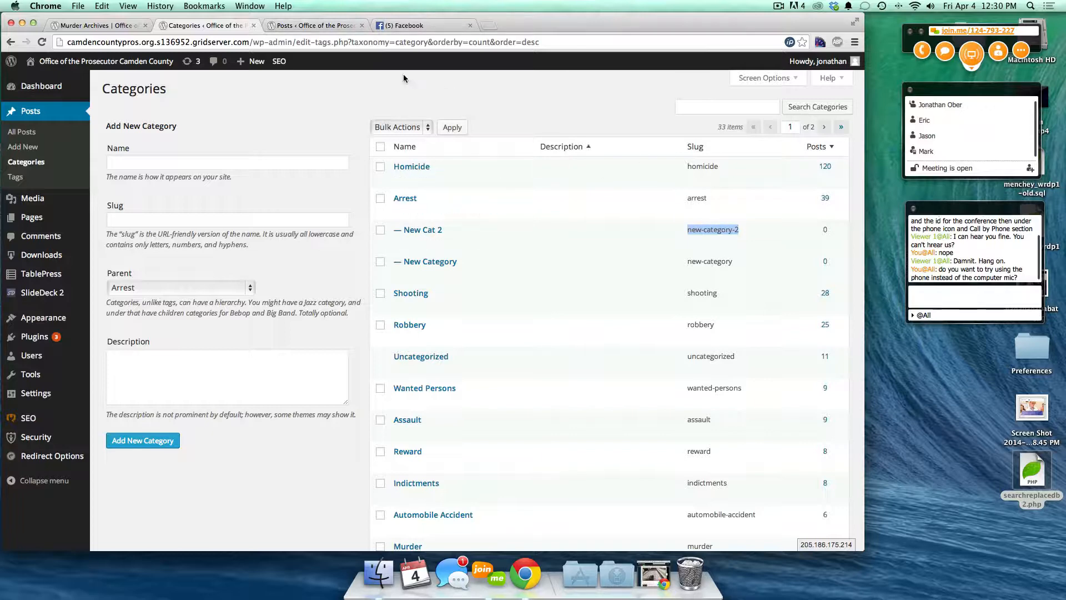
pyautogui.click(324, 27)
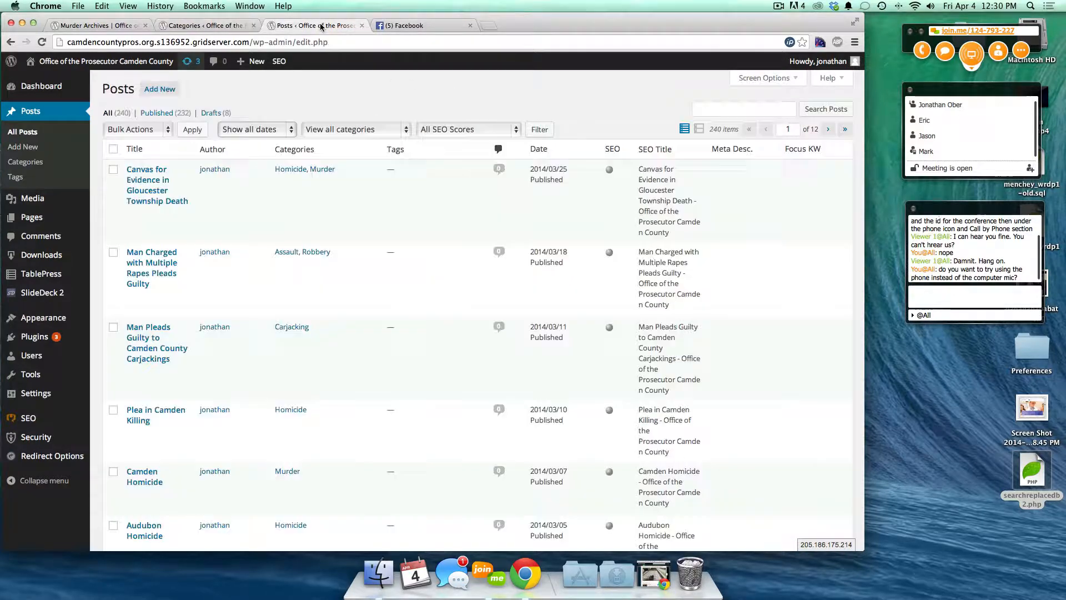
# - Delete the New Cat 2 and New Category test categories, confirming each deletion
pyautogui.click(123, 30)
pyautogui.click(328, 43)
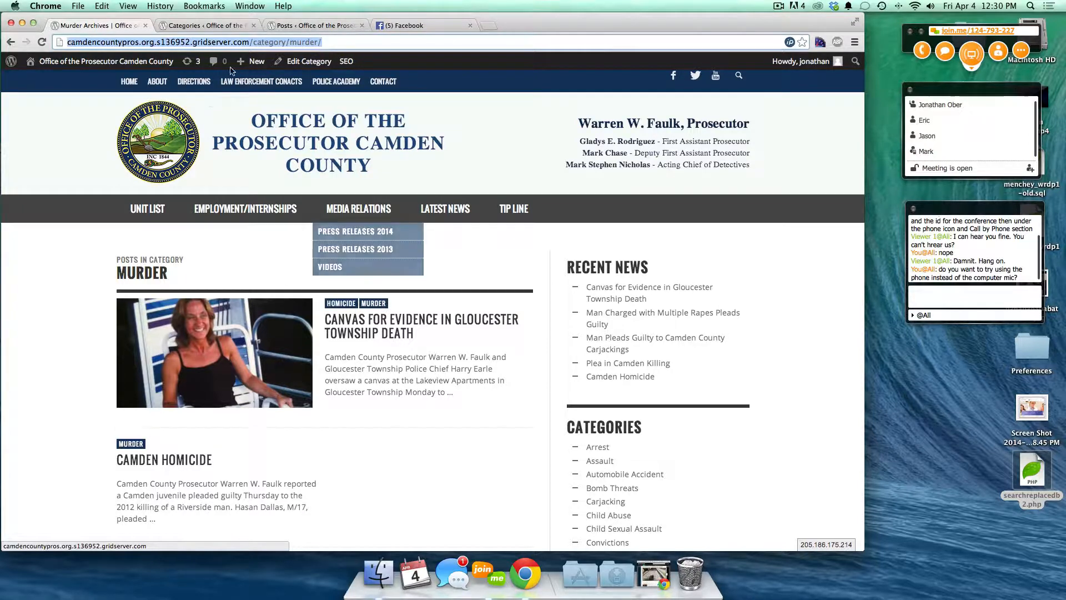
pyautogui.click(222, 26)
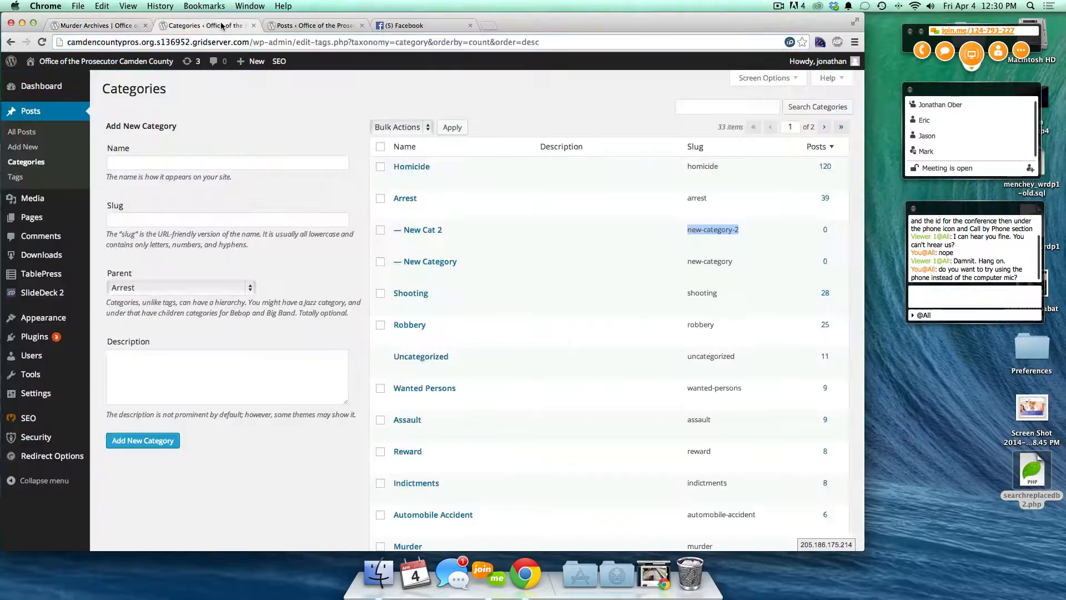
pyautogui.click(381, 261)
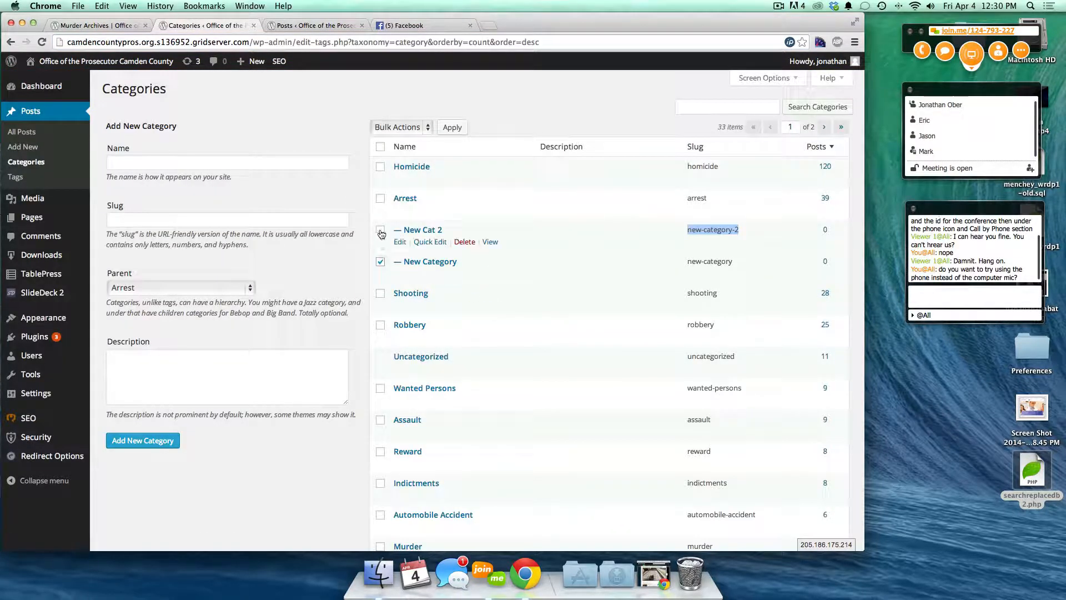
pyautogui.click(381, 231)
pyautogui.click(464, 242)
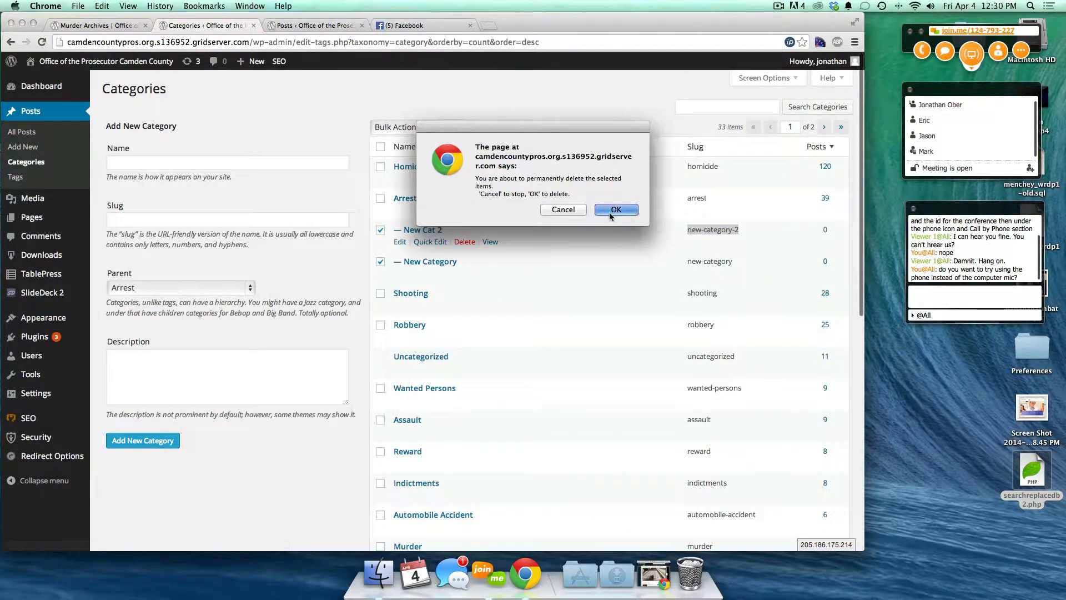
pyautogui.click(610, 213)
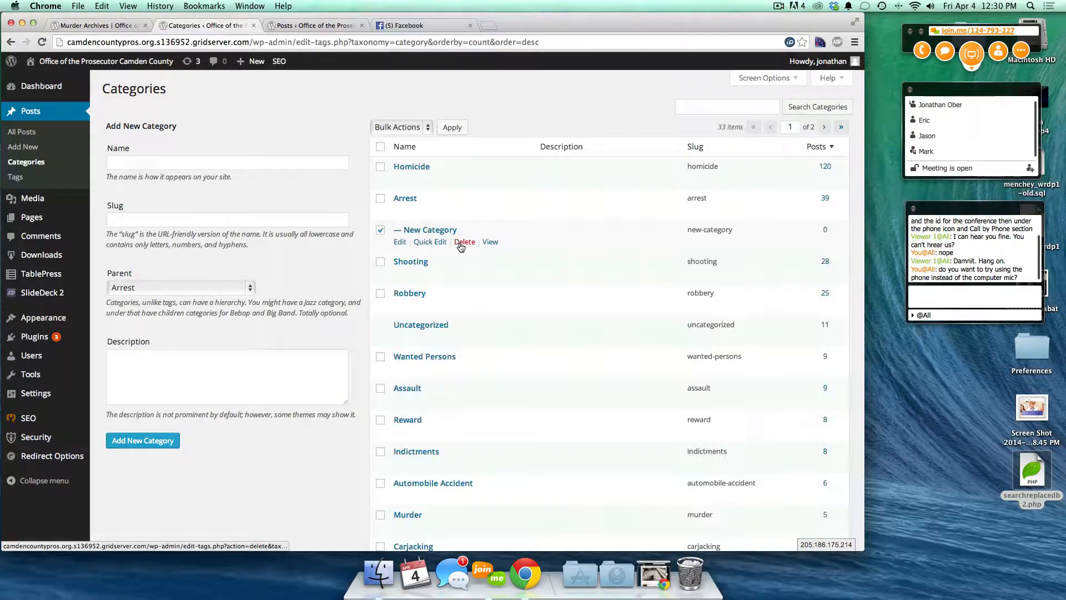
pyautogui.click(461, 244)
pyautogui.click(610, 214)
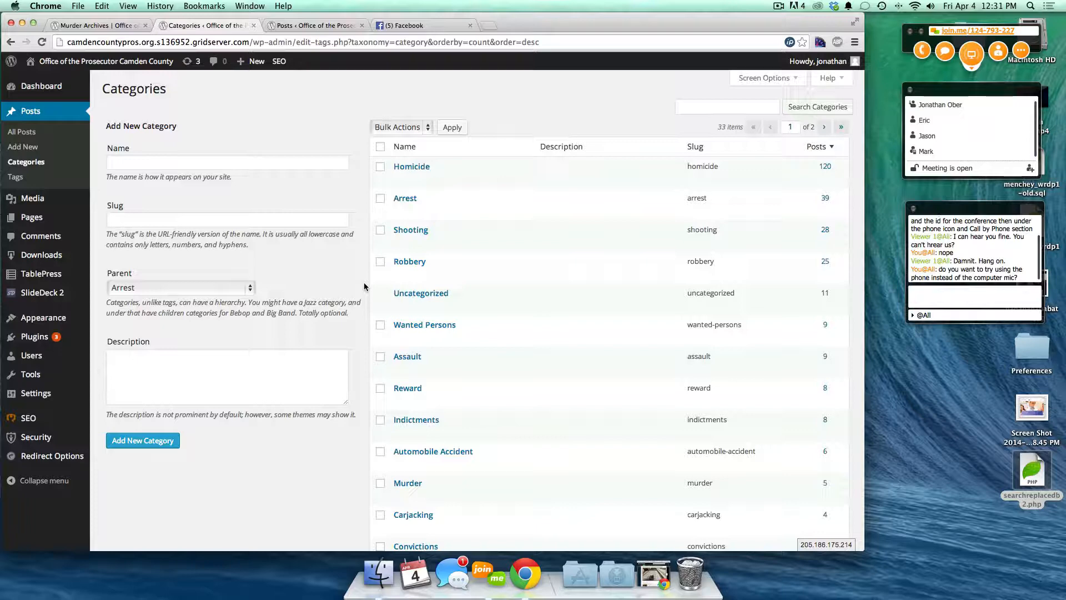
# - Open the All Pages list from the admin sidebar
pyautogui.moveTo(39, 220)
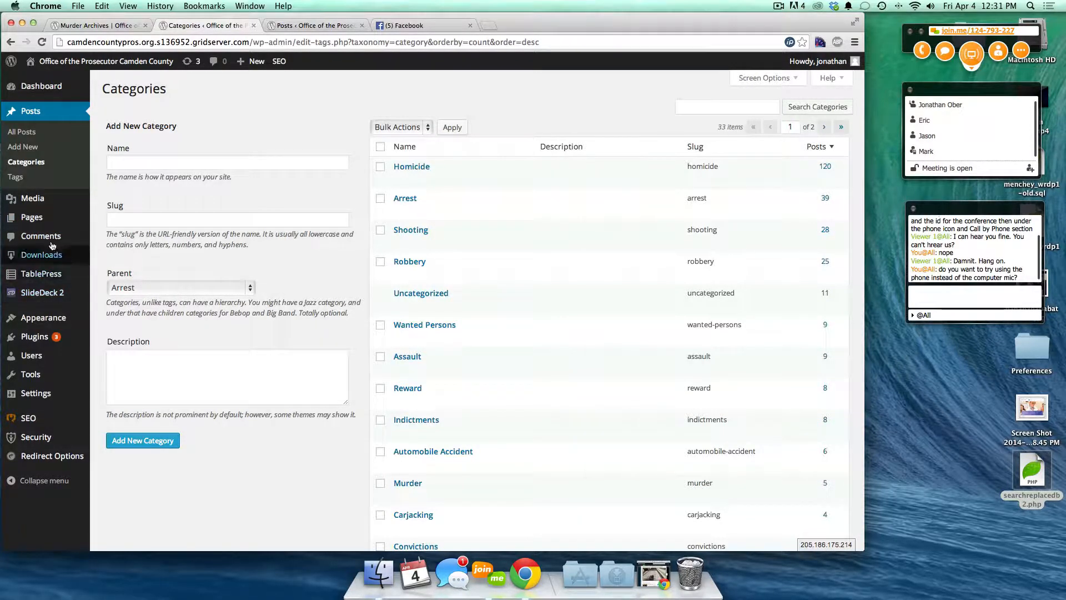
pyautogui.moveTo(40, 317)
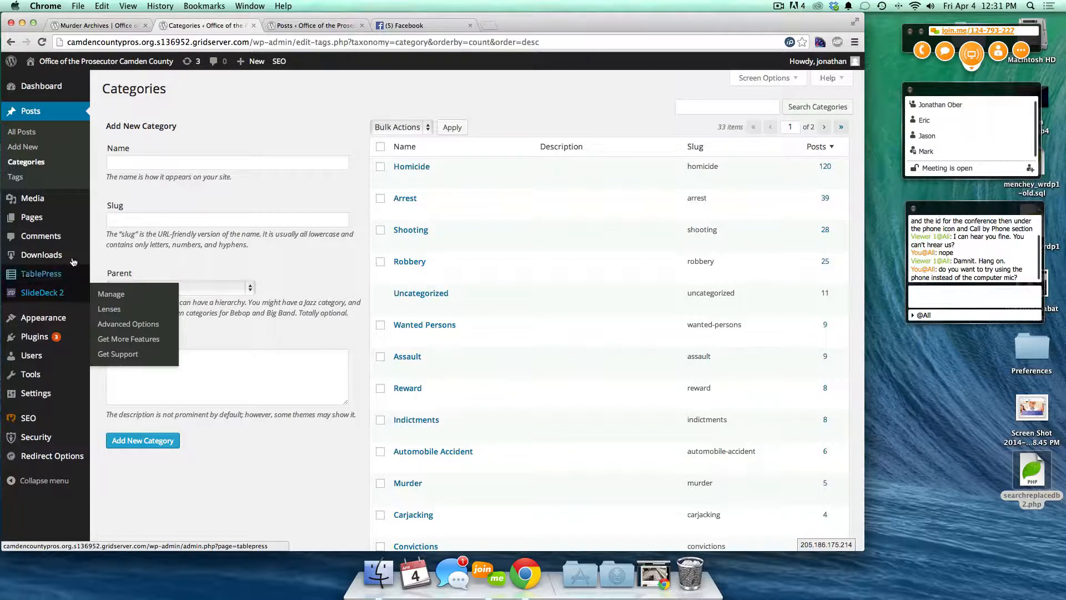
pyautogui.click(35, 222)
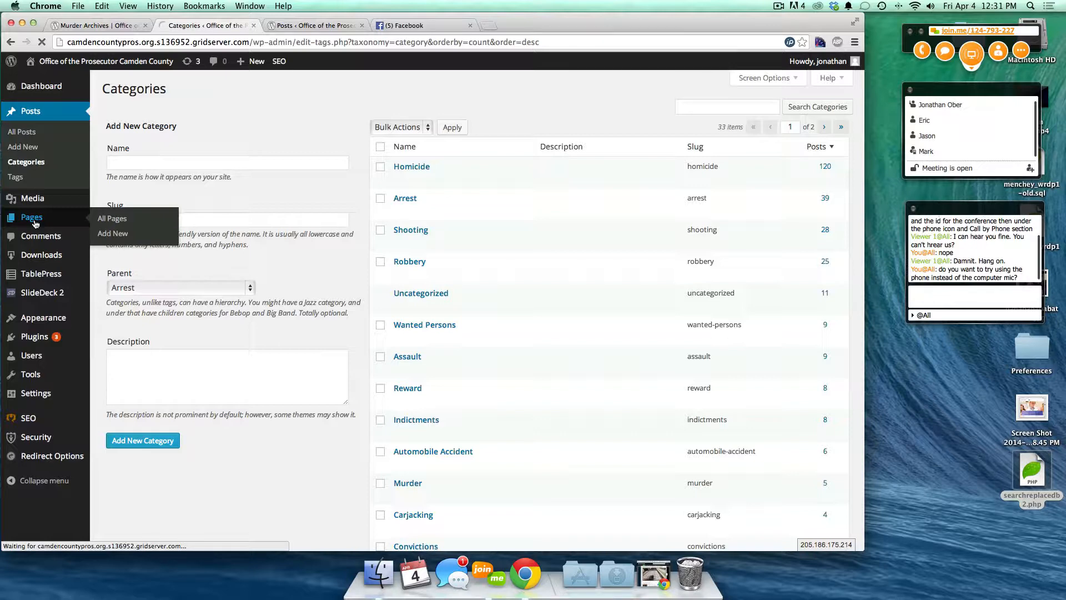
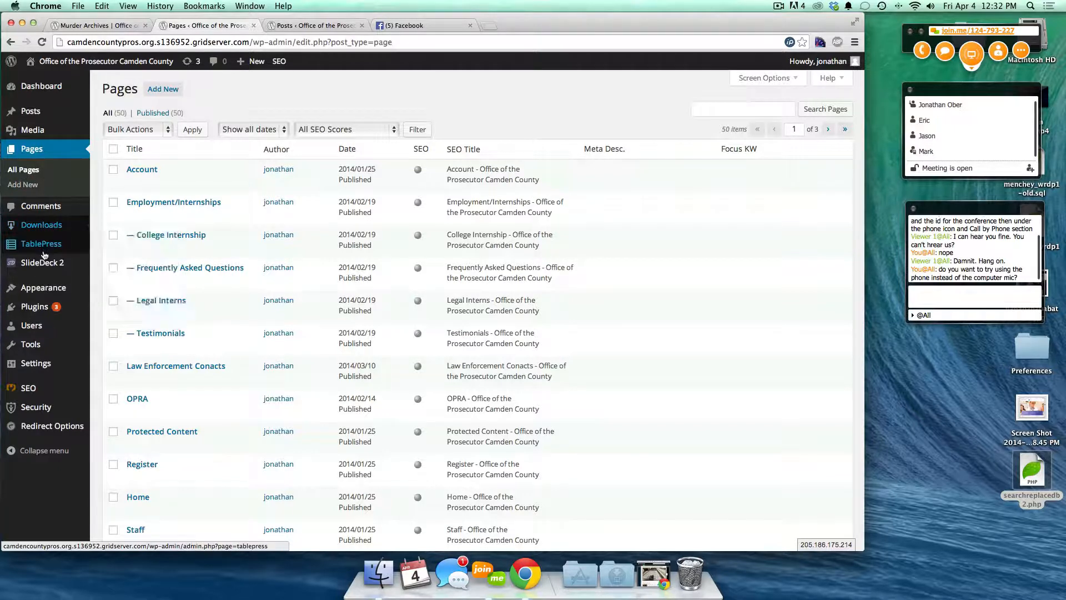
# - Review the public Murder category page, then return to the Pages admin list
pyautogui.moveTo(37, 266)
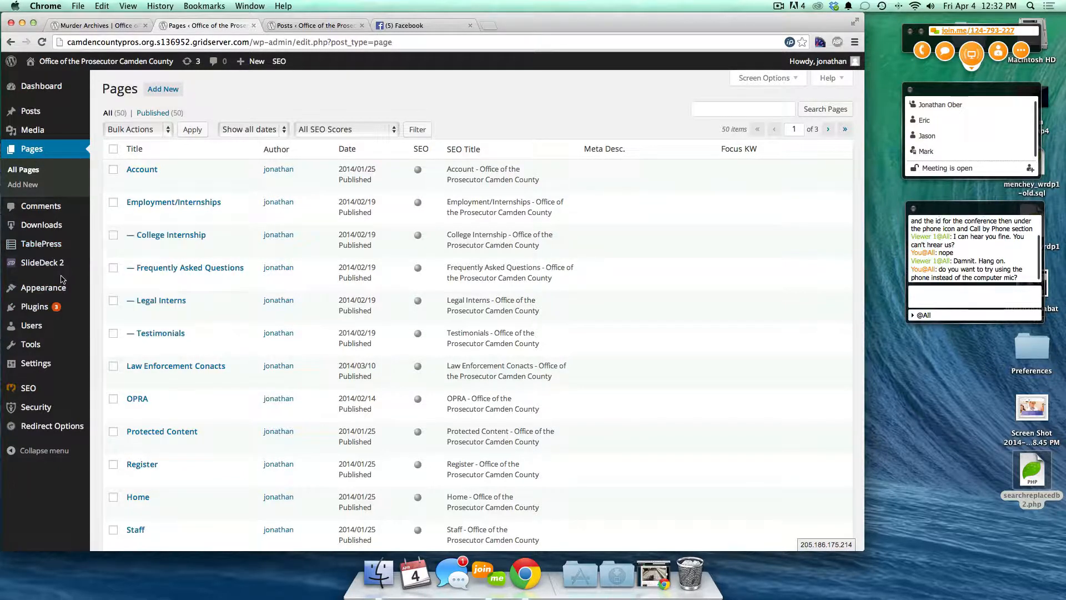
pyautogui.click(92, 28)
pyautogui.moveTo(145, 210)
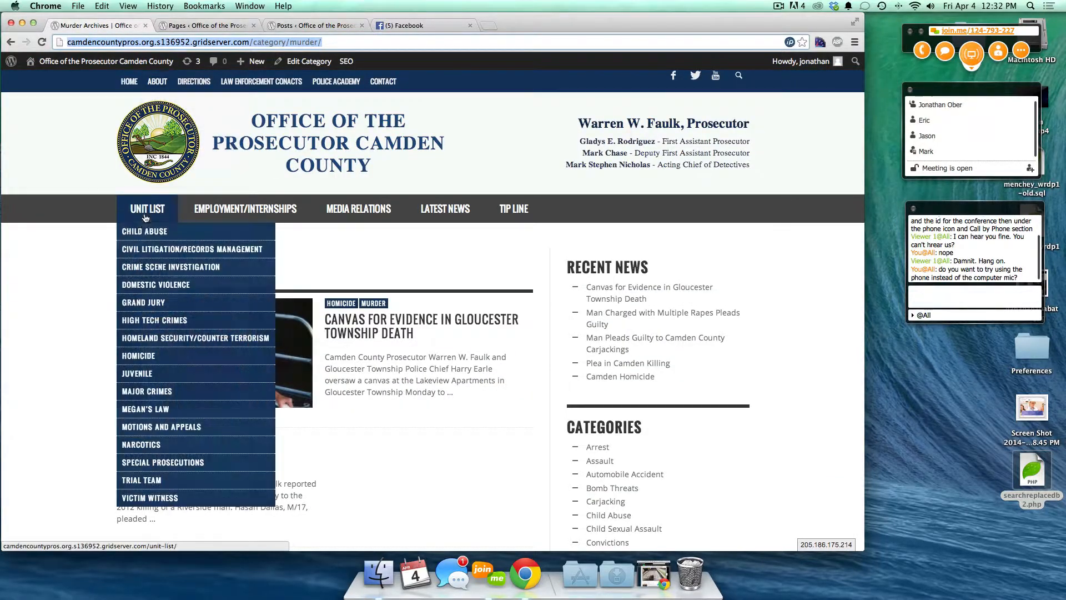
pyautogui.click(213, 27)
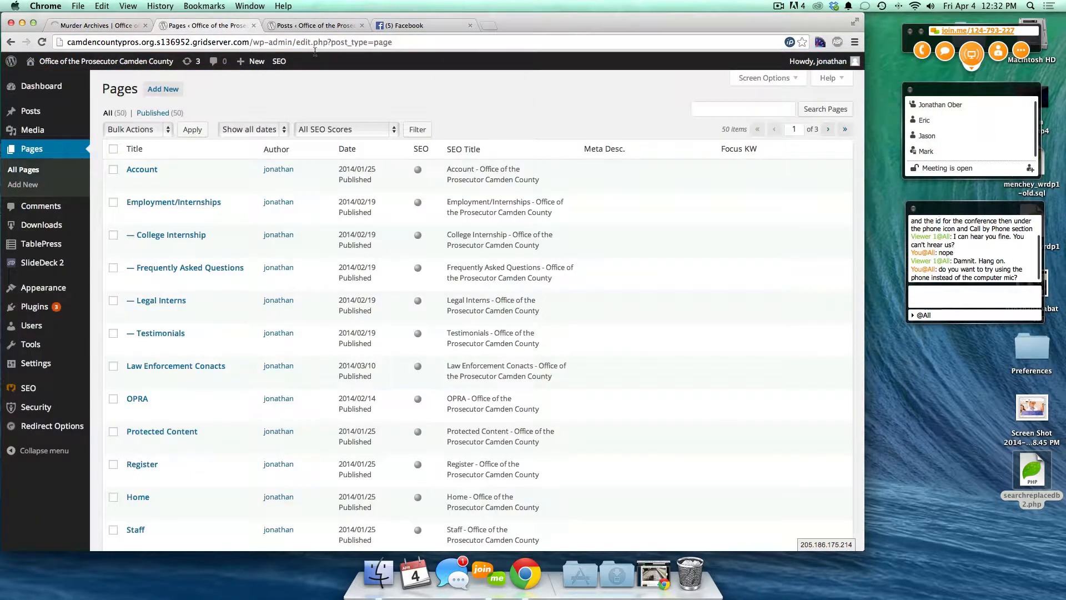
# - Start a 'Child' search of Pages and view the public Child Abuse page
pyautogui.click(706, 110)
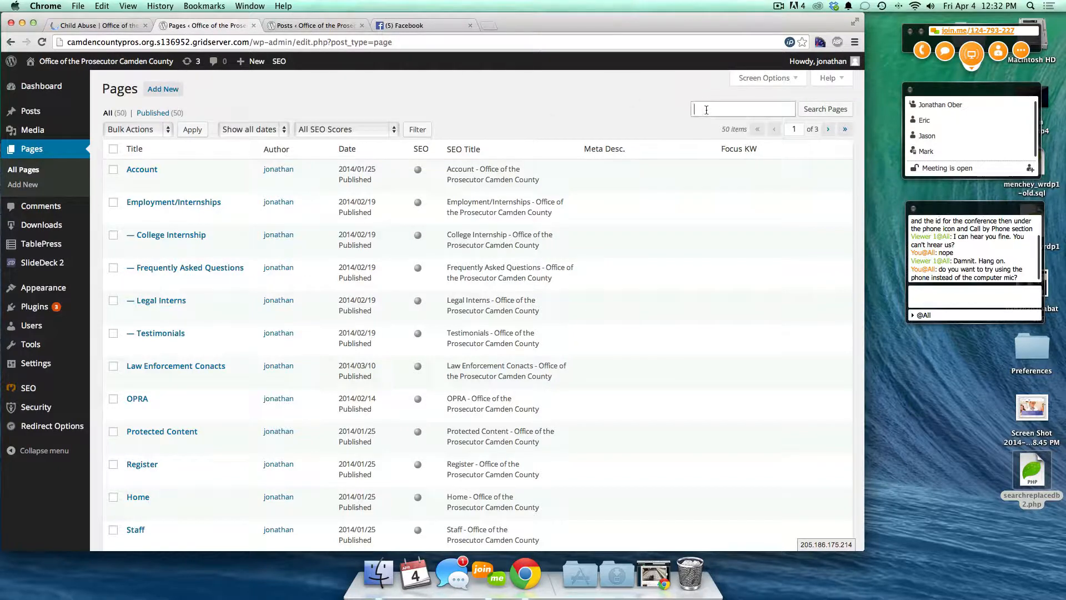
pyautogui.write('Child')
pyautogui.click(100, 26)
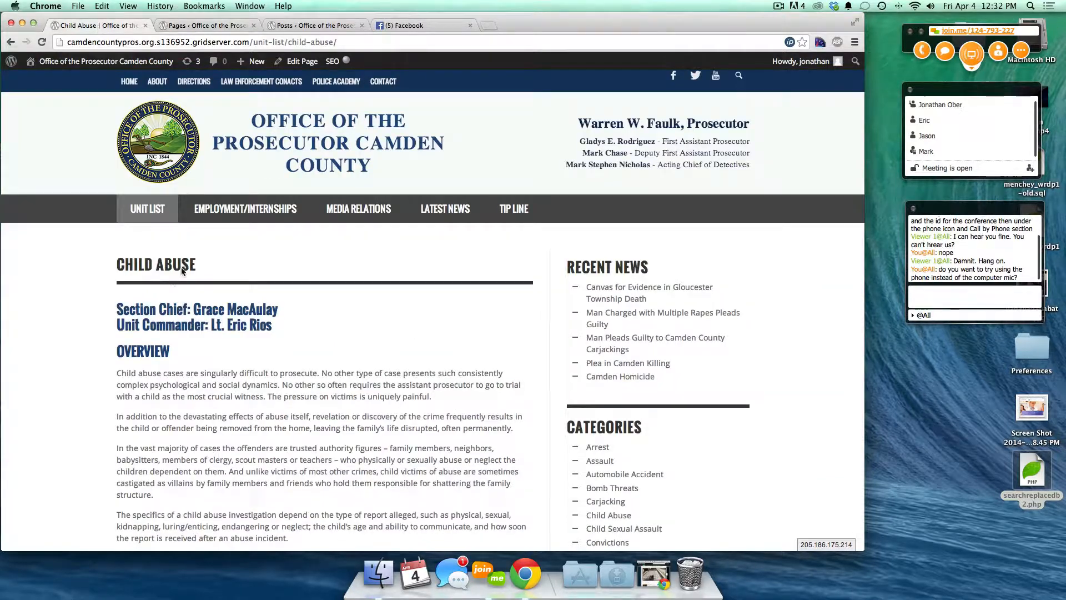
pyautogui.moveTo(148, 211)
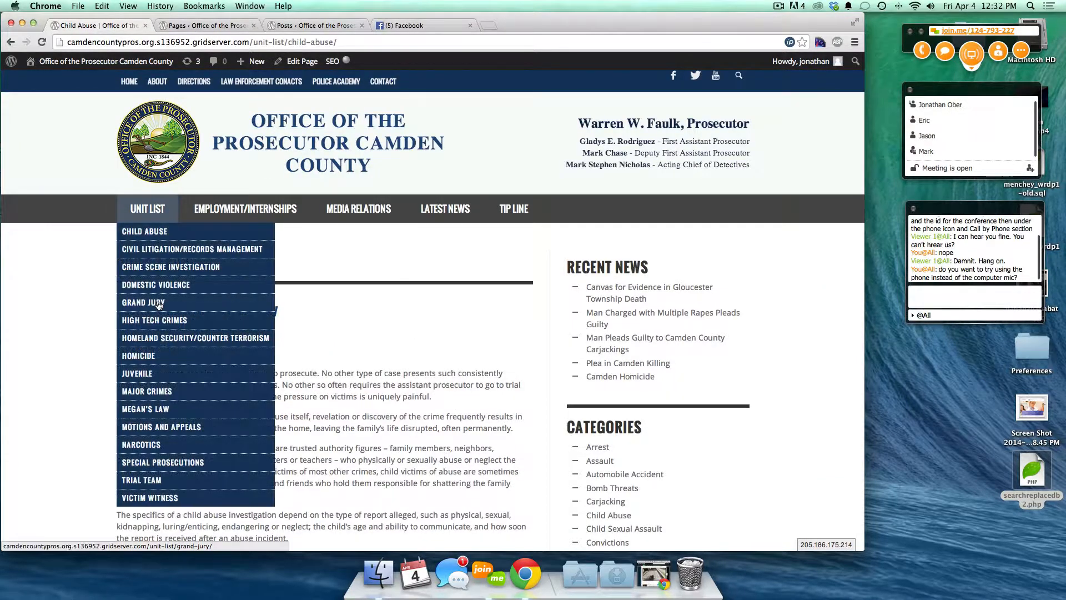
pyautogui.click(210, 25)
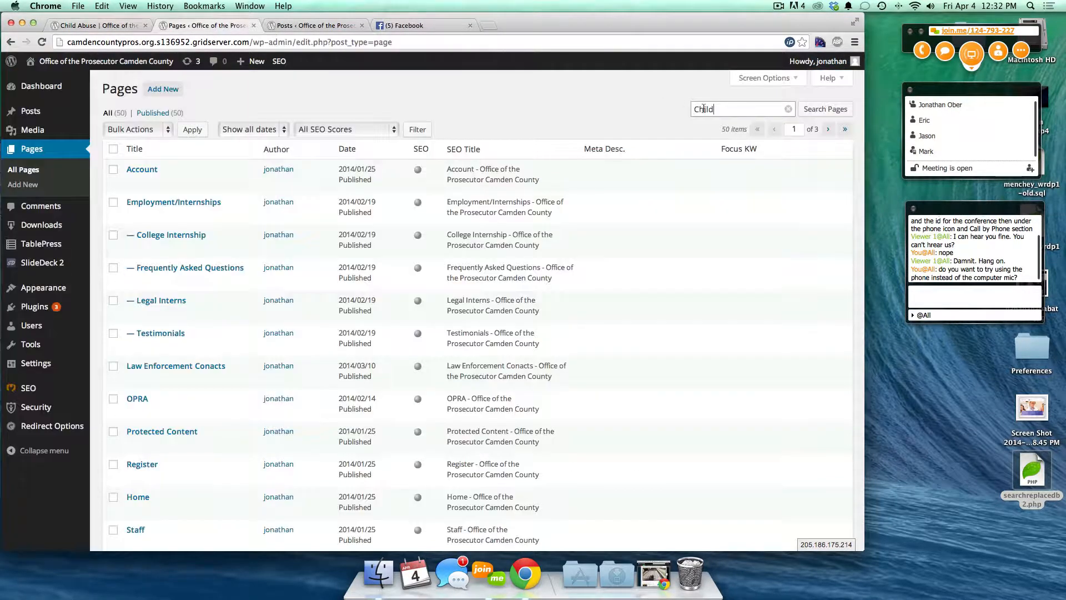
# - Run the Child page search and open the Child Abuse page for editing
pyautogui.click(821, 108)
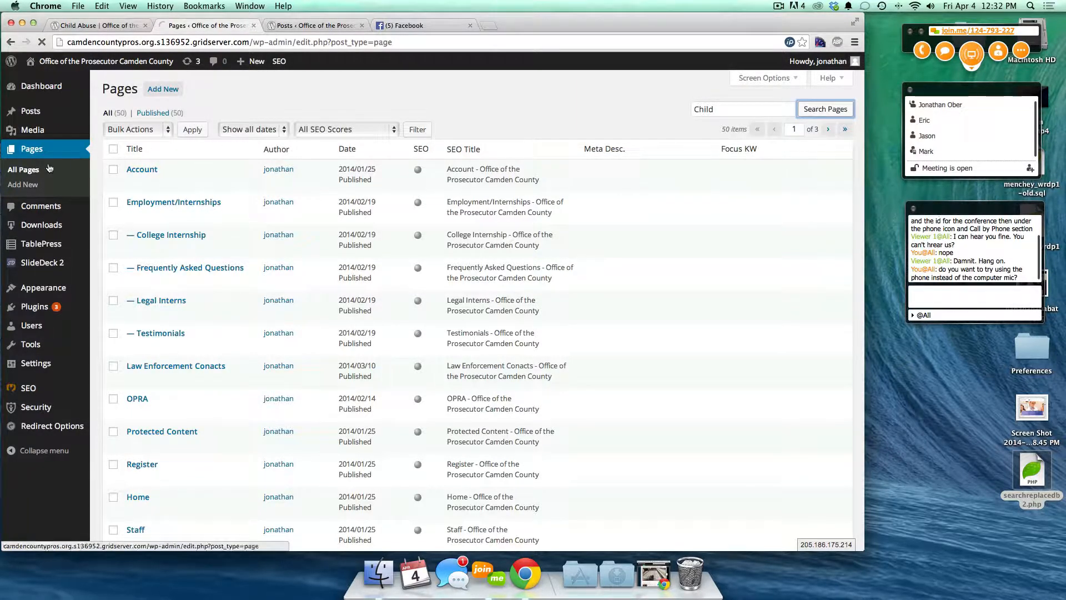
pyautogui.scroll(-5, 211, 309)
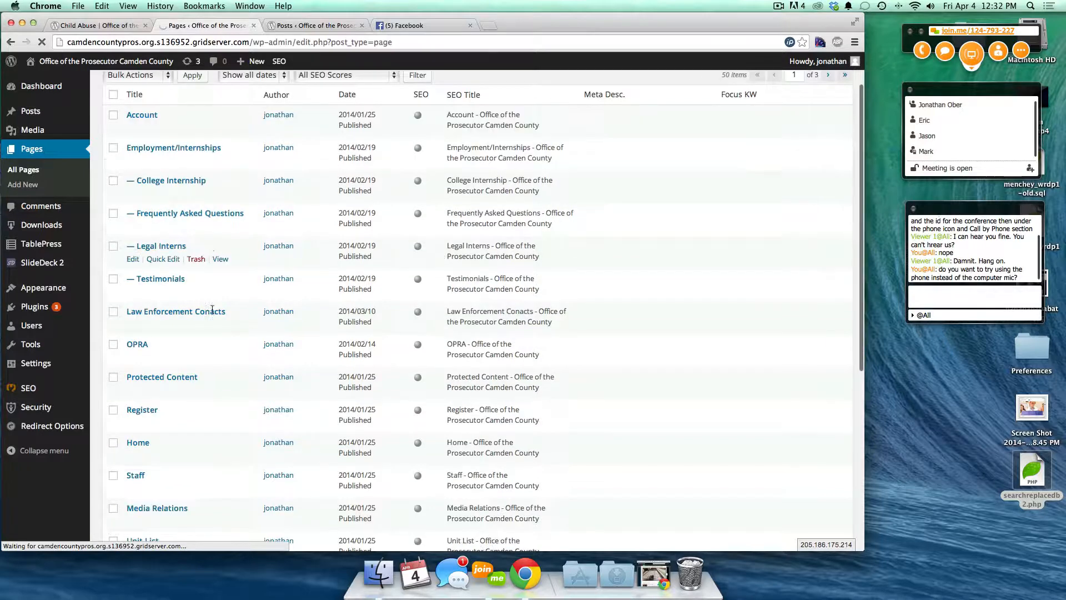
pyautogui.scroll(5, 212, 309)
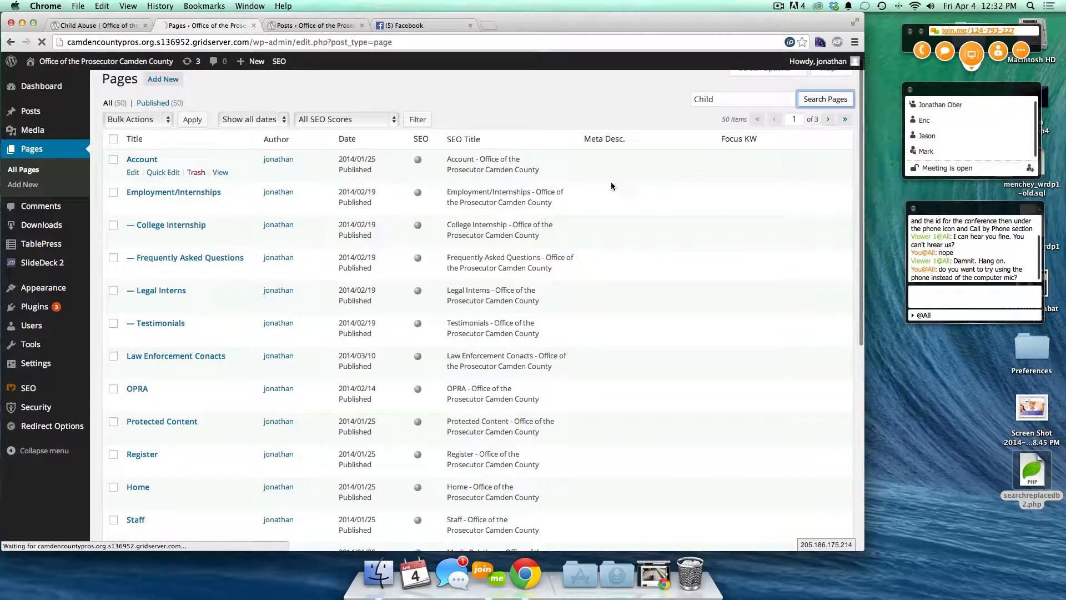
pyautogui.scroll(-6, 161, 355)
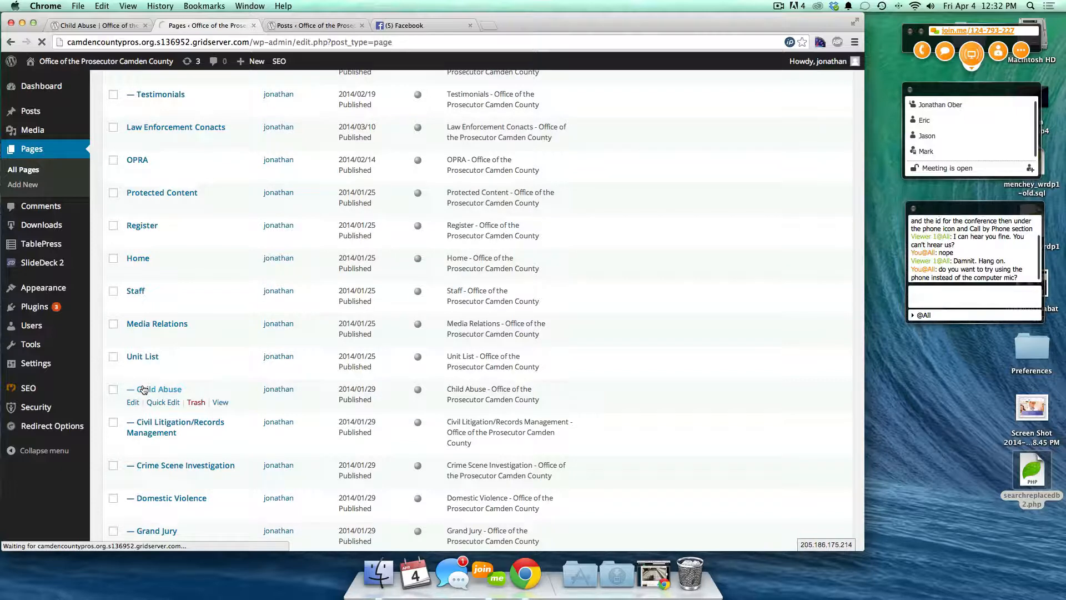
pyautogui.click(144, 389)
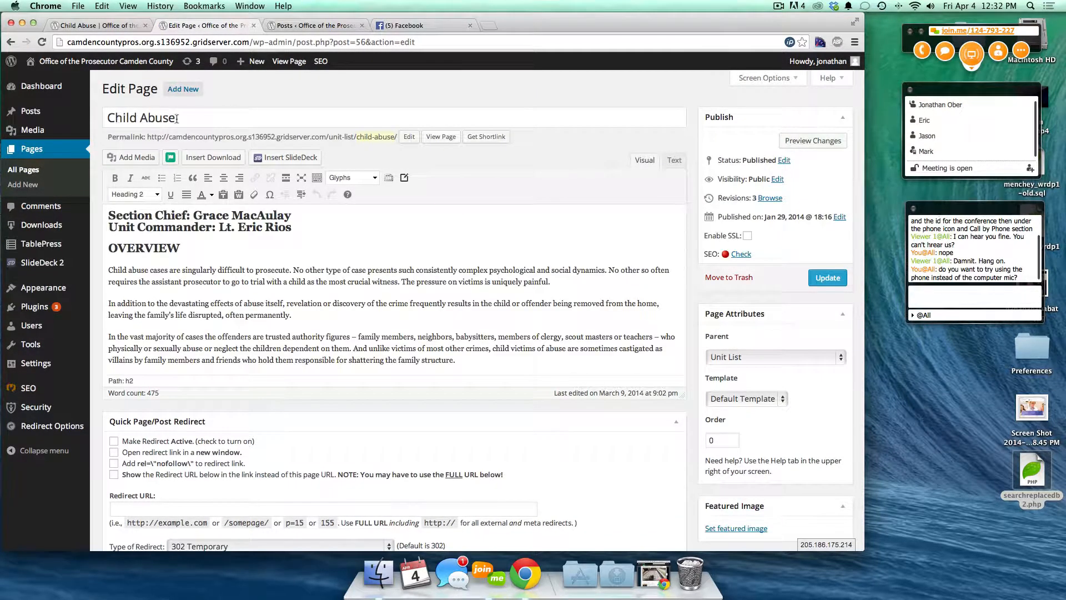
pyautogui.click(99, 25)
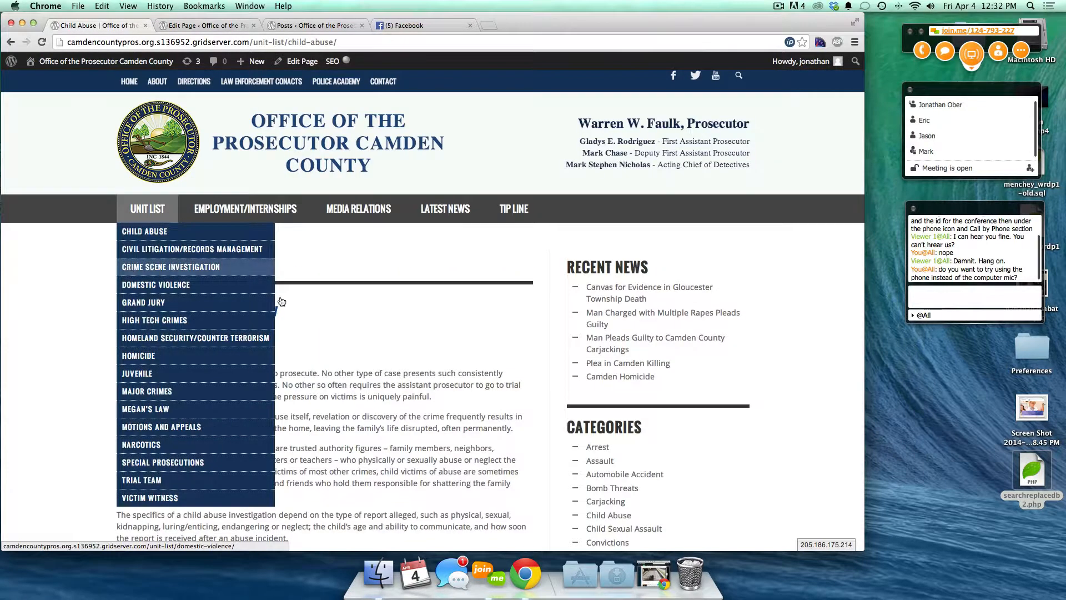
pyautogui.moveTo(116, 305); pyautogui.dragTo(186, 335)
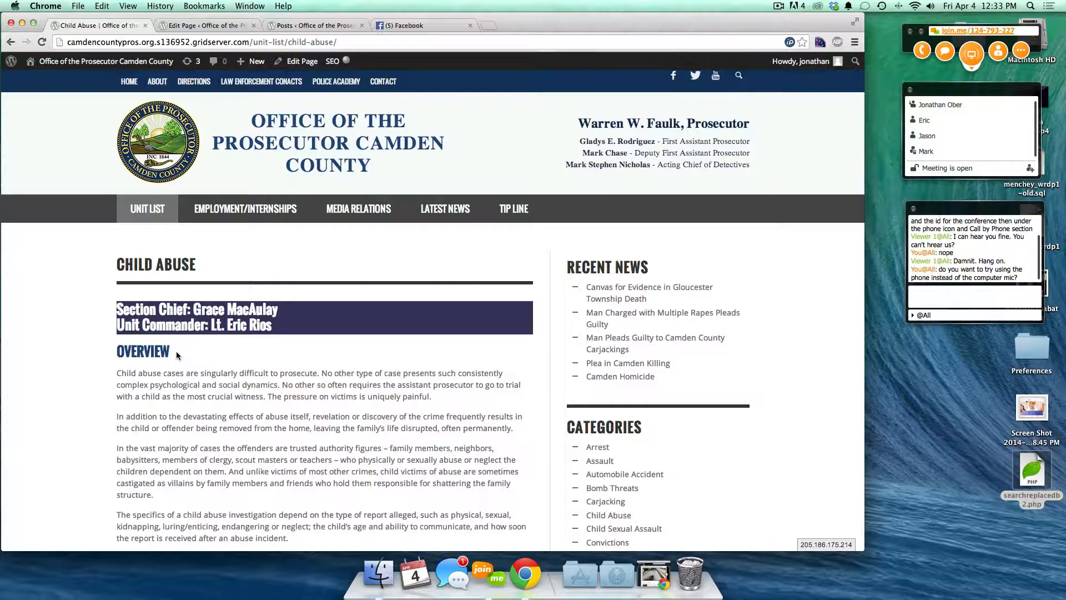
pyautogui.scroll(-2, 178, 356)
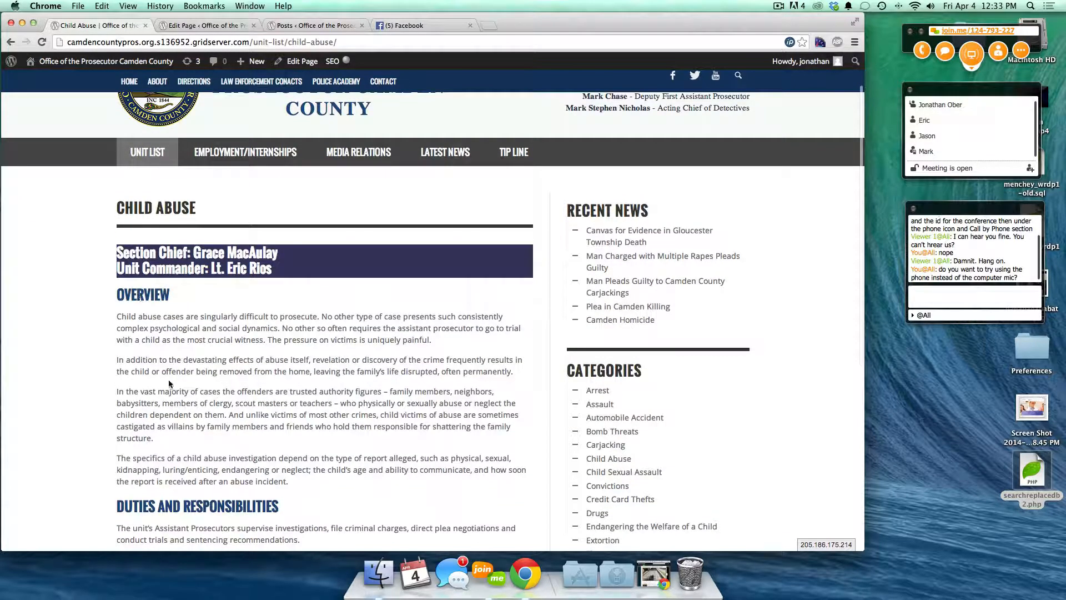
pyautogui.scroll(-5, 169, 383)
pyautogui.click(185, 29)
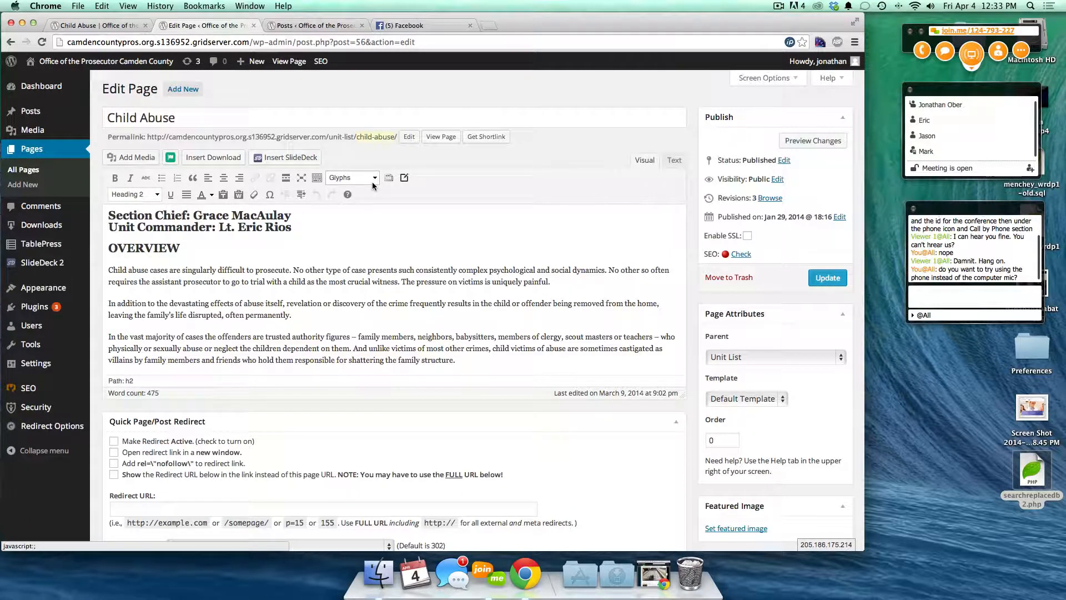
pyautogui.scroll(-5, 380, 437)
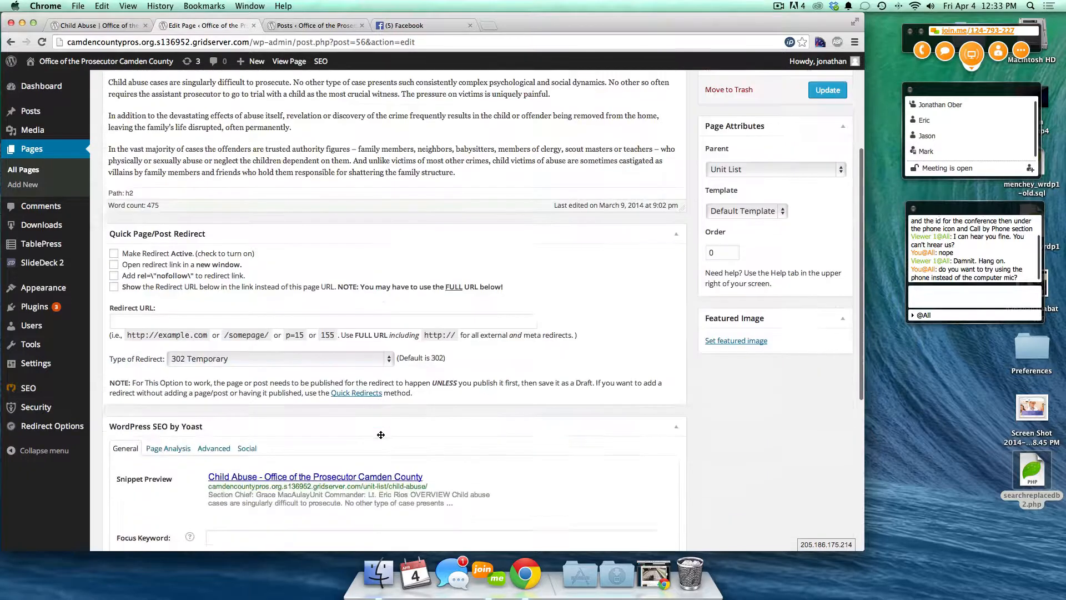
pyautogui.scroll(3, 340, 258)
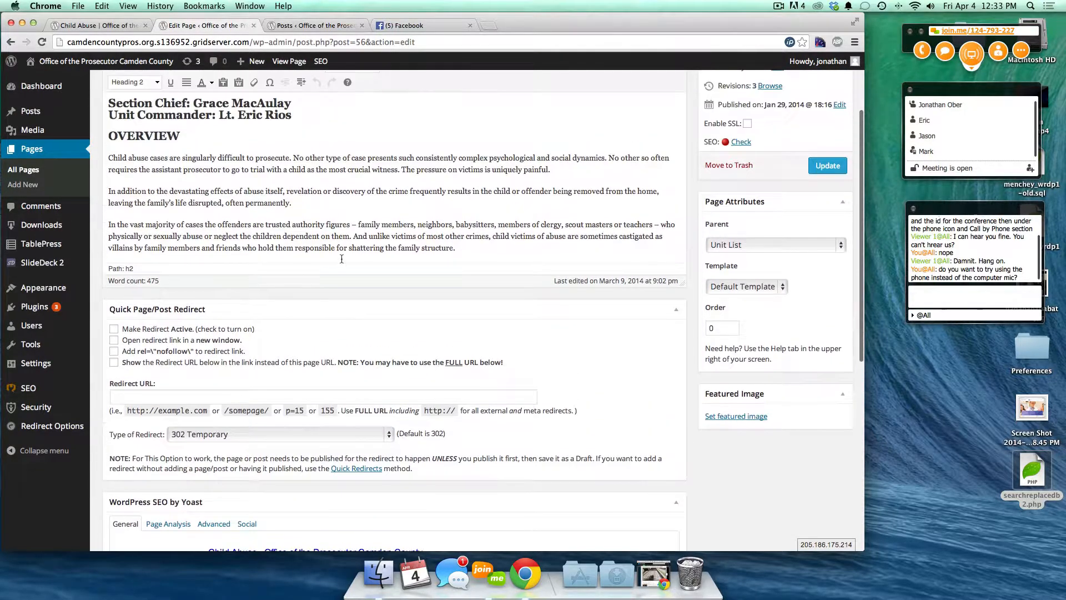
pyautogui.doubleClick(151, 137)
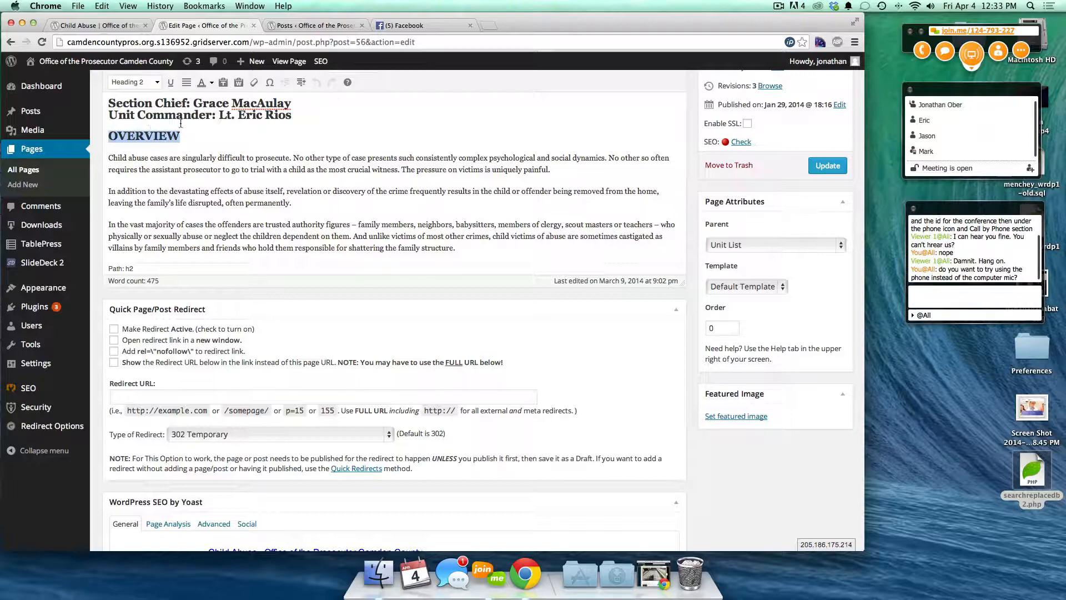
pyautogui.click(101, 26)
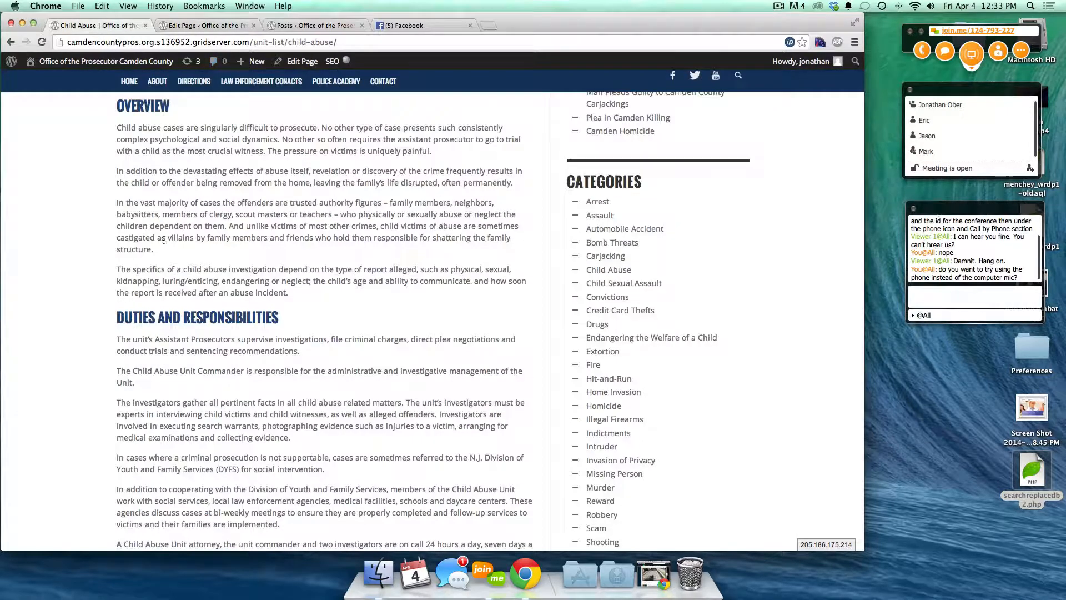
pyautogui.scroll(4, 108, 266)
pyautogui.scroll(3, 107, 265)
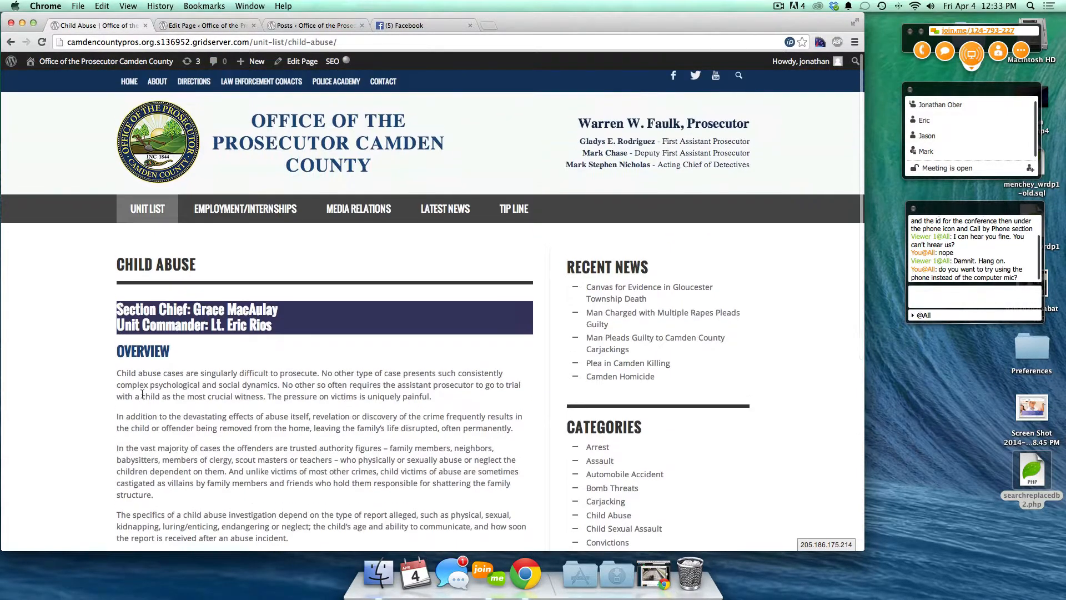
pyautogui.doubleClick(131, 348)
pyautogui.scroll(-10, 128, 348)
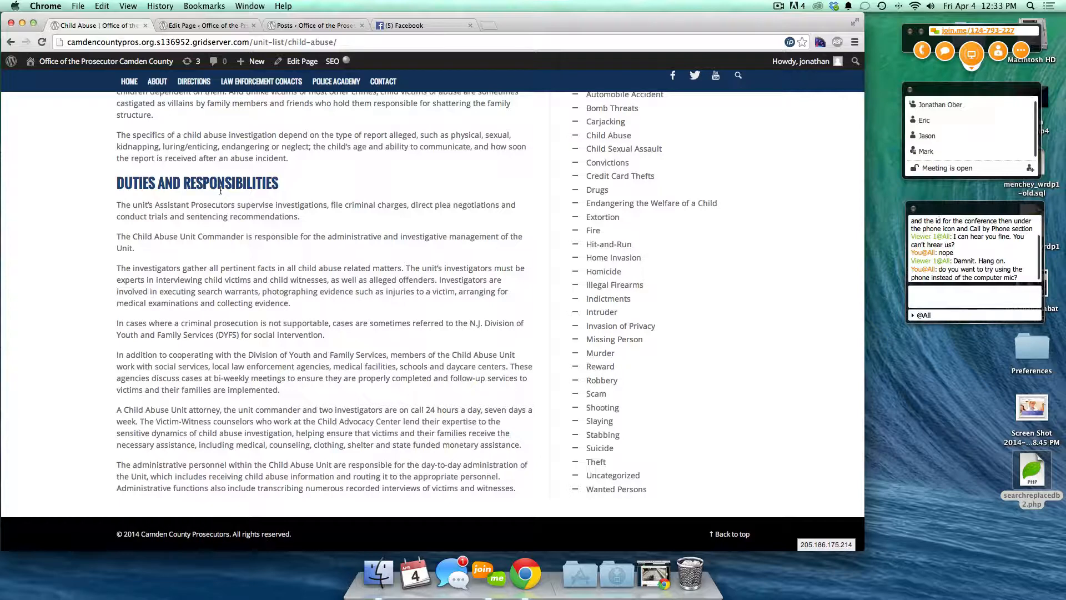
pyautogui.click(203, 25)
pyautogui.scroll(-10, 281, 379)
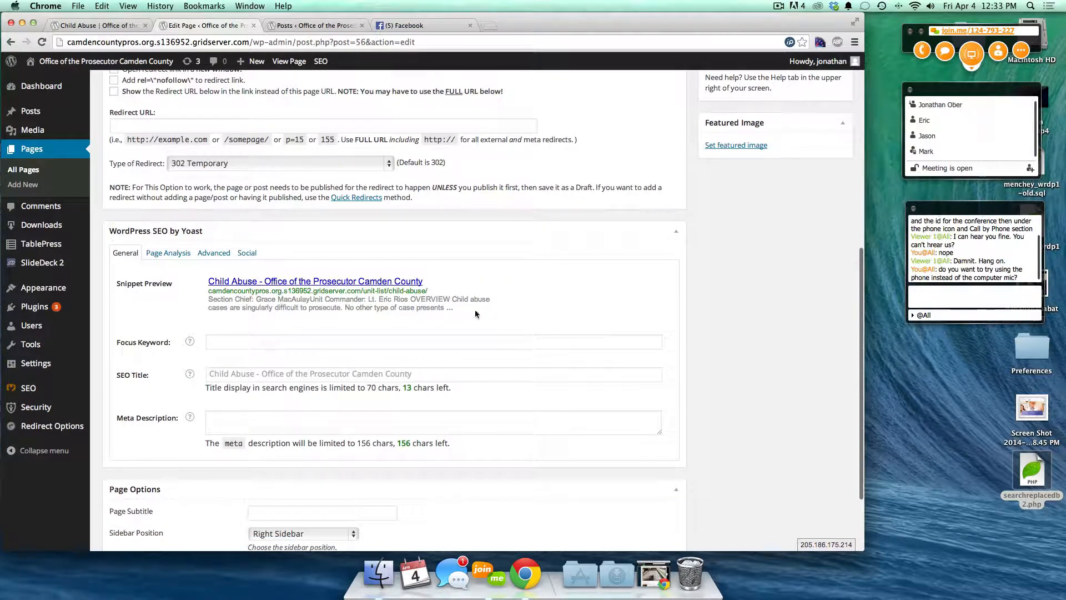
# - Paste the page's first body paragraph into the Yoast meta description box
pyautogui.doubleClick(364, 307)
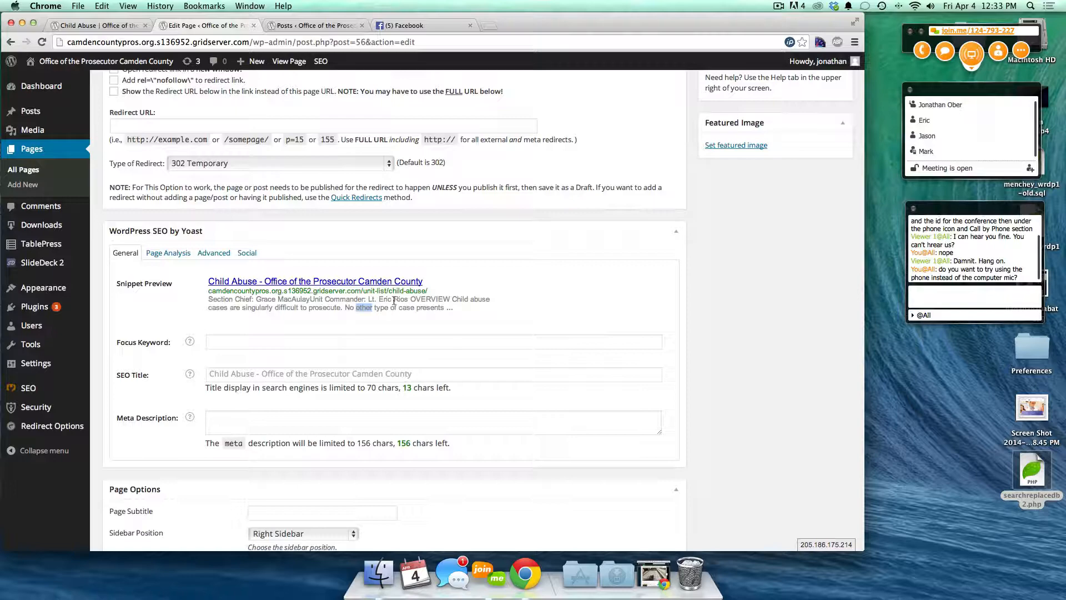
pyautogui.scroll(10, 467, 294)
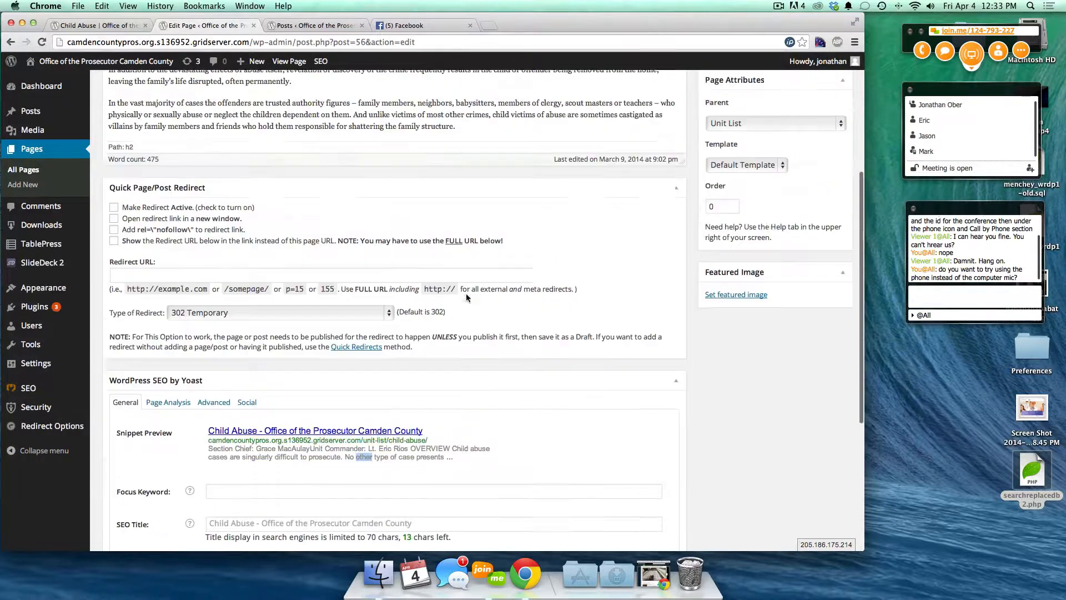
pyautogui.tripleClick(131, 231)
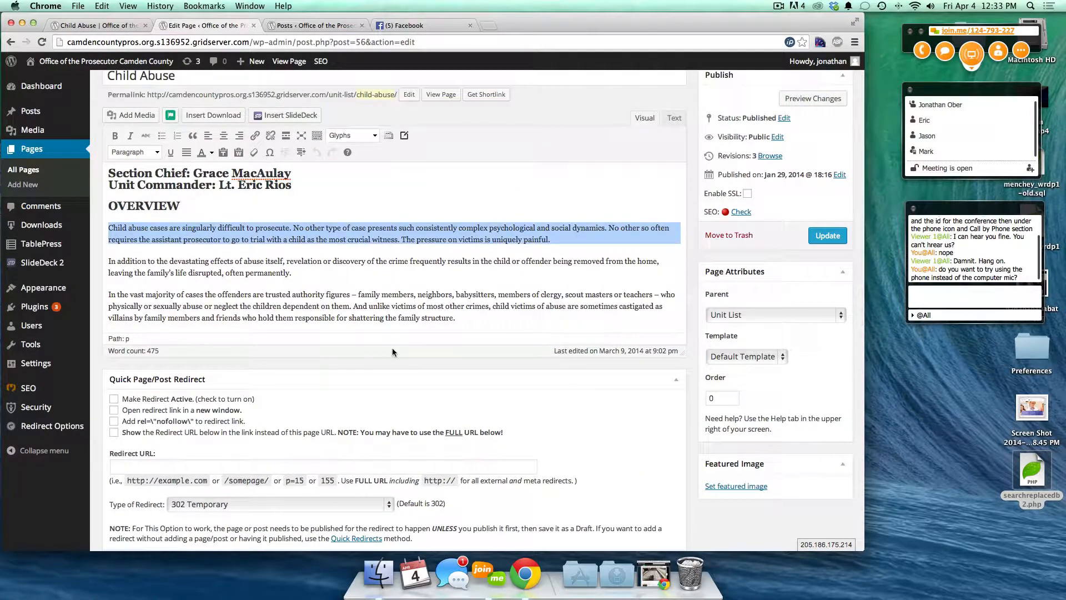
pyautogui.scroll(-9, 473, 372)
pyautogui.scroll(-3, 473, 375)
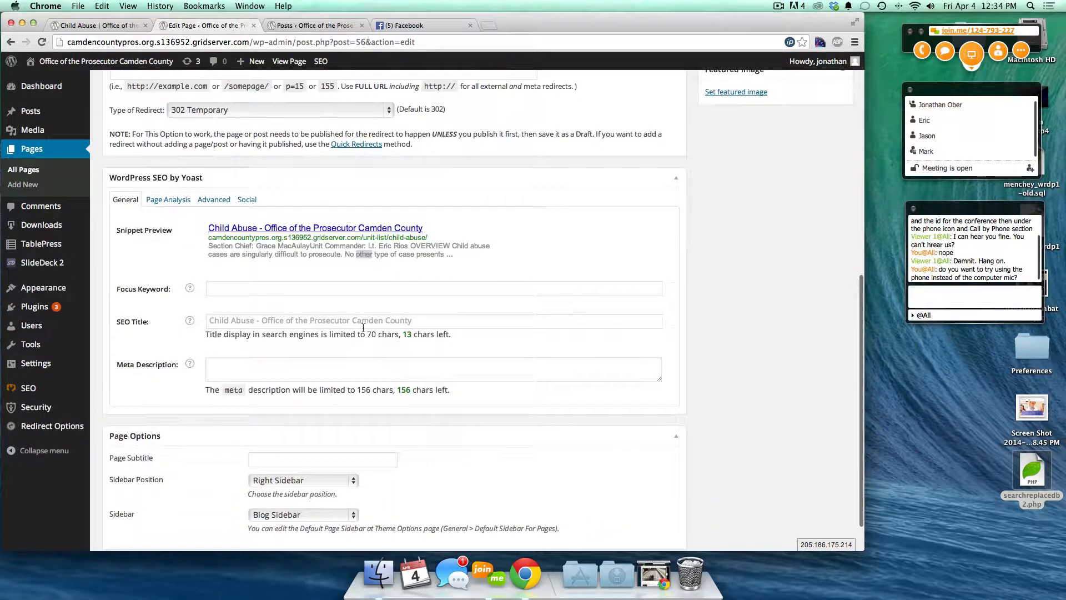
pyautogui.click(279, 368)
pyautogui.press('super+v')
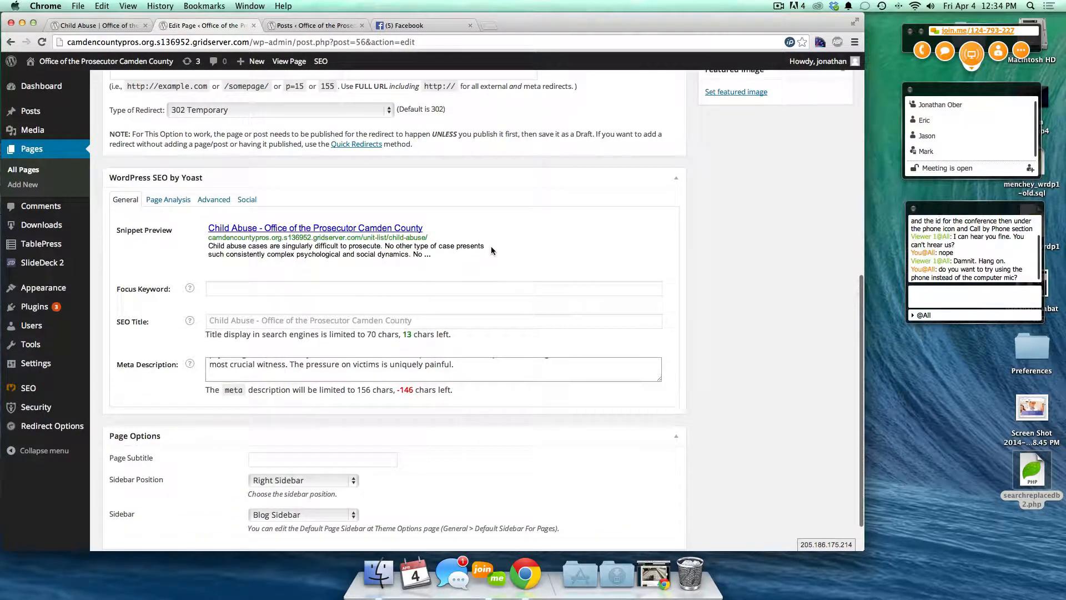
# - Delete the pasted text so the meta description is empty again
pyautogui.tripleClick(446, 368)
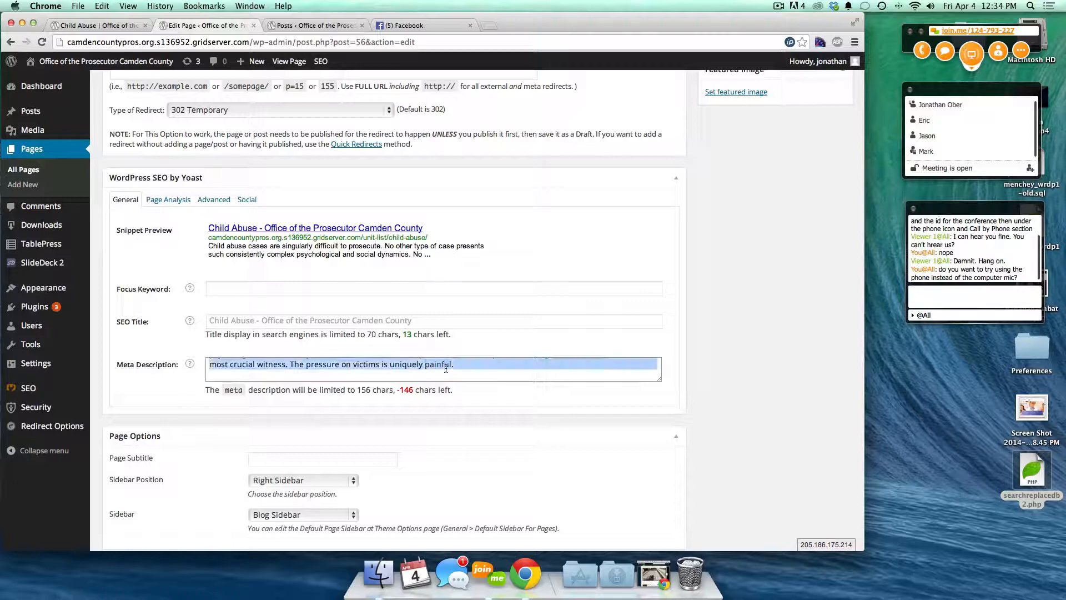
pyautogui.press('BackSpace')
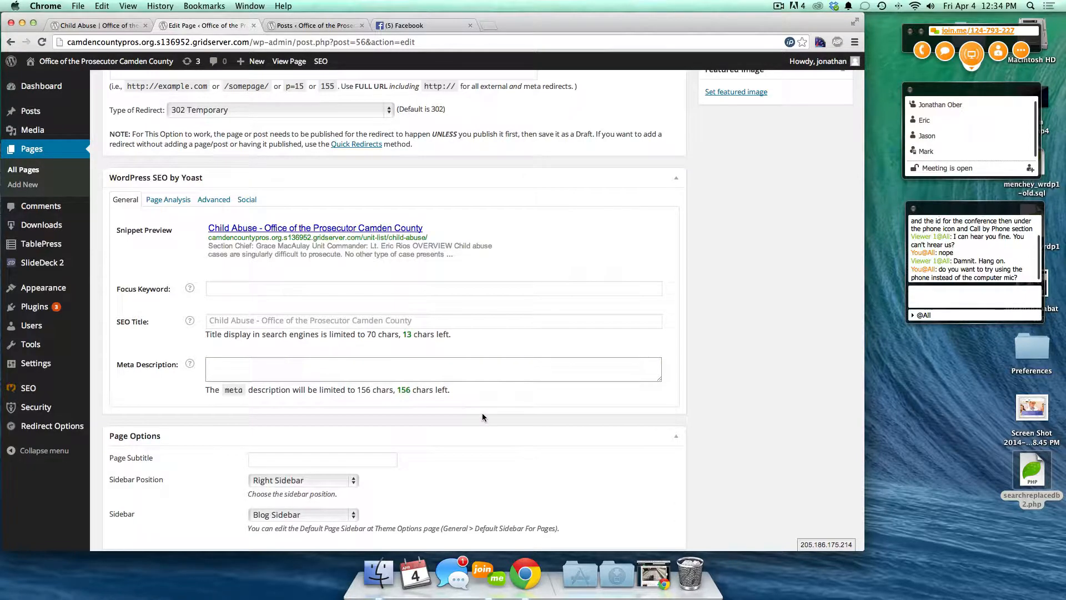
pyautogui.scroll(-2, 482, 412)
pyautogui.scroll(15, 779, 252)
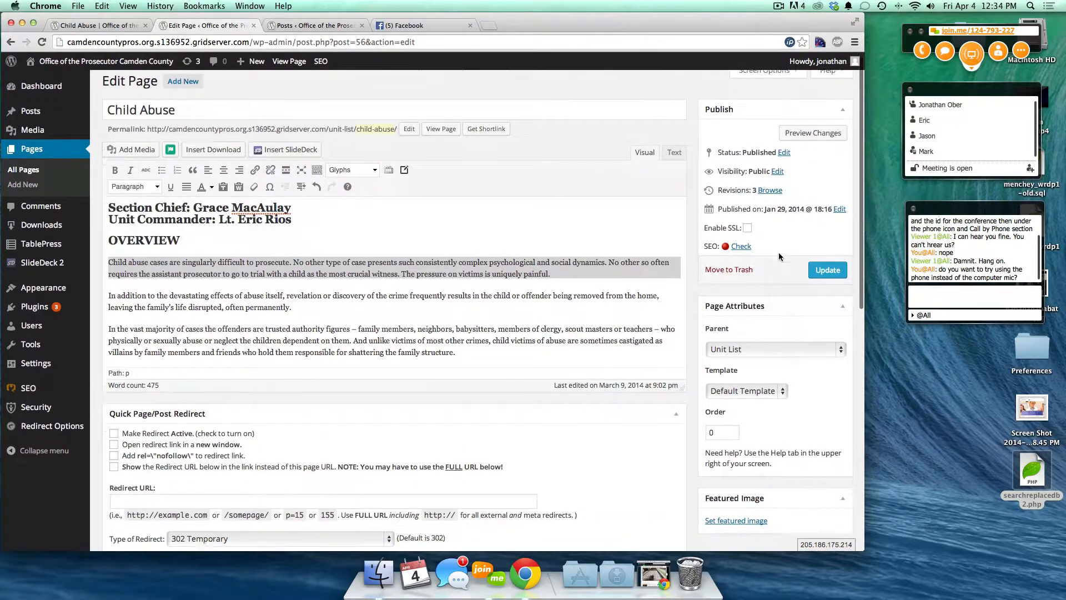
# - Review the page's visibility and published date without changing them
pyautogui.scroll(-3, 778, 252)
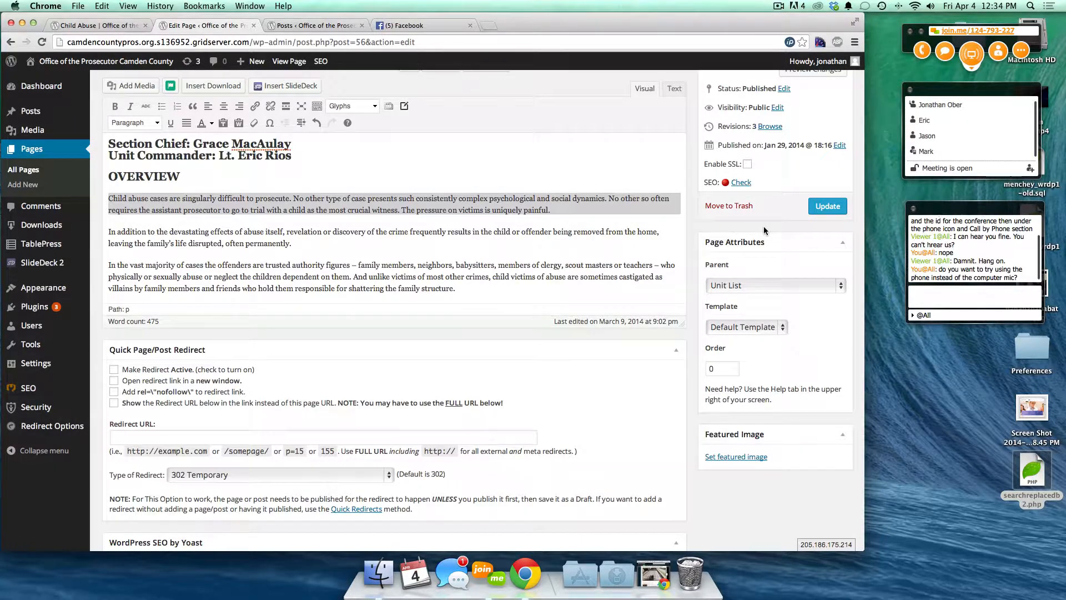
pyautogui.scroll(3, 764, 161)
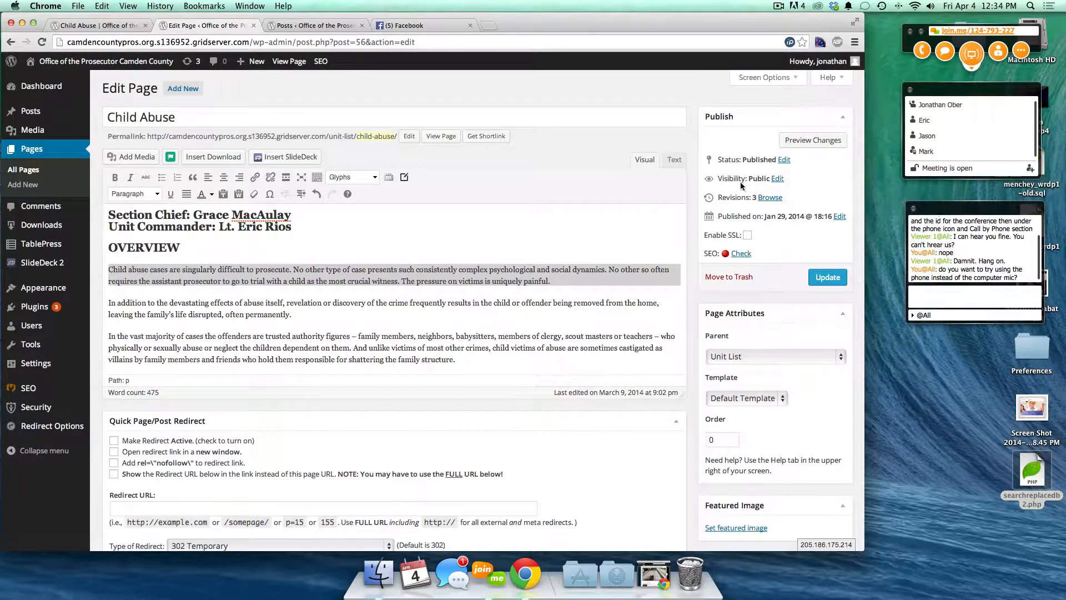
pyautogui.click(778, 179)
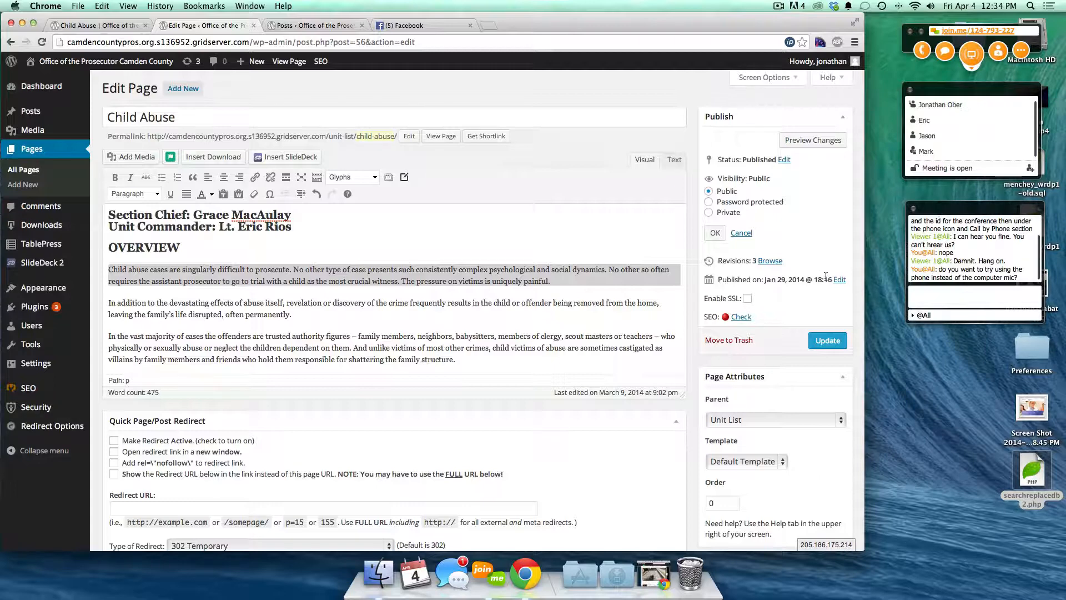
pyautogui.scroll(-5, 784, 311)
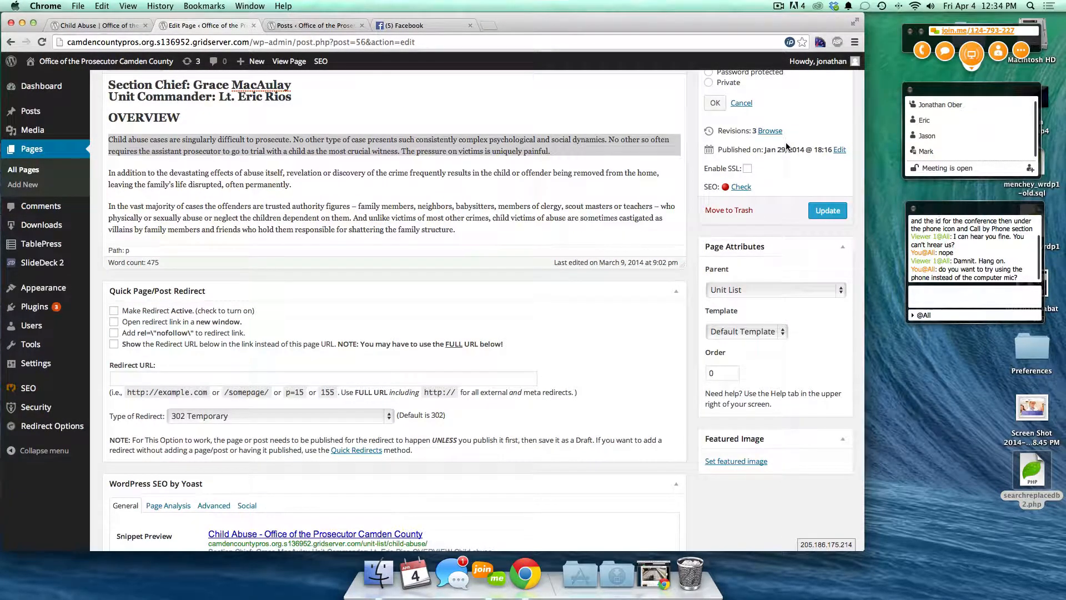
pyautogui.click(838, 150)
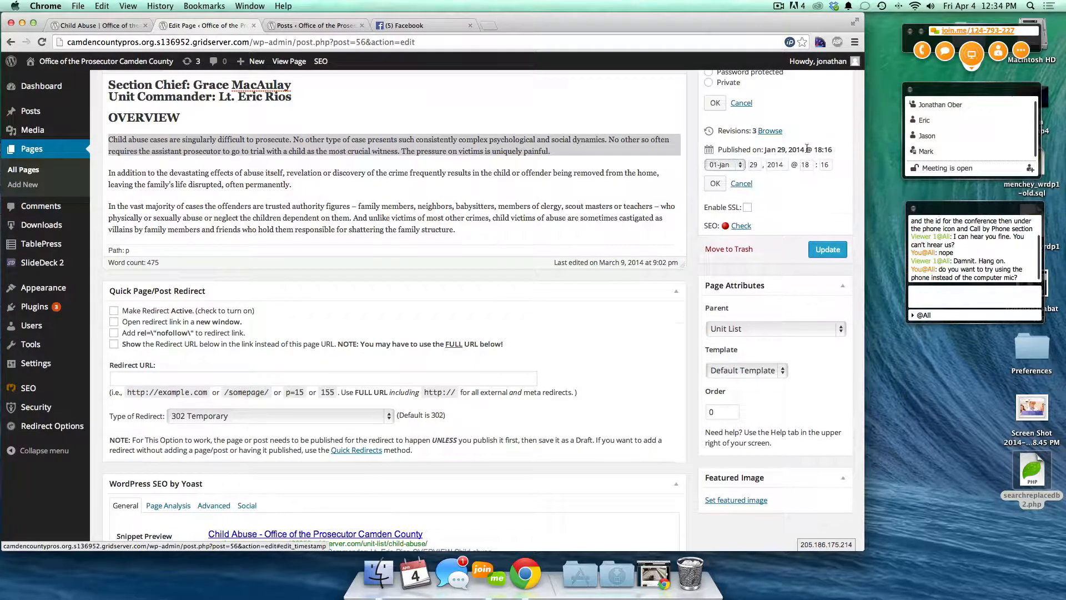
pyautogui.click(742, 184)
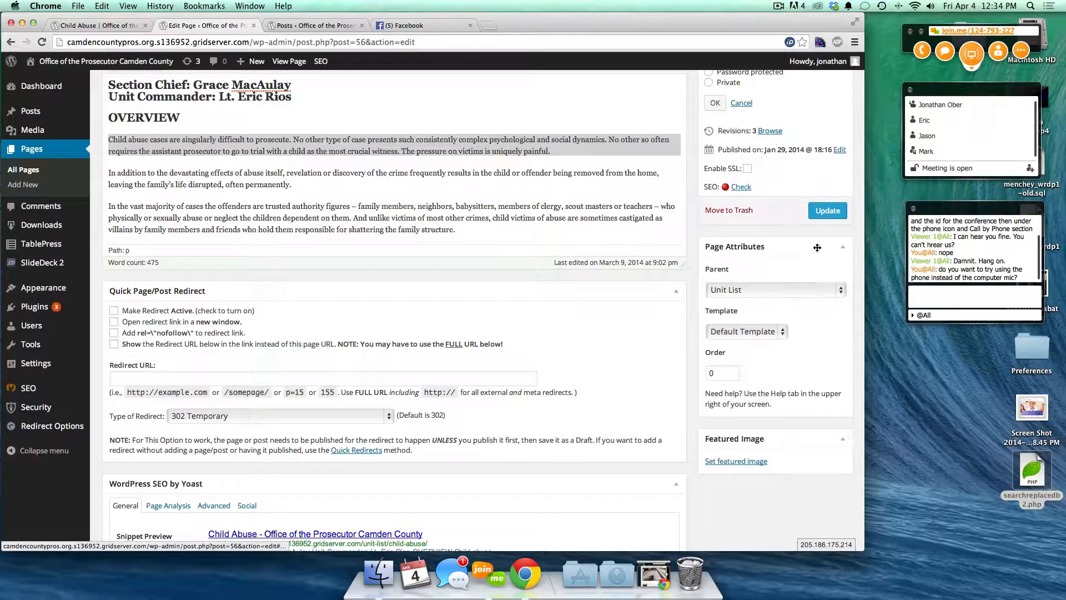
pyautogui.scroll(-2, 749, 293)
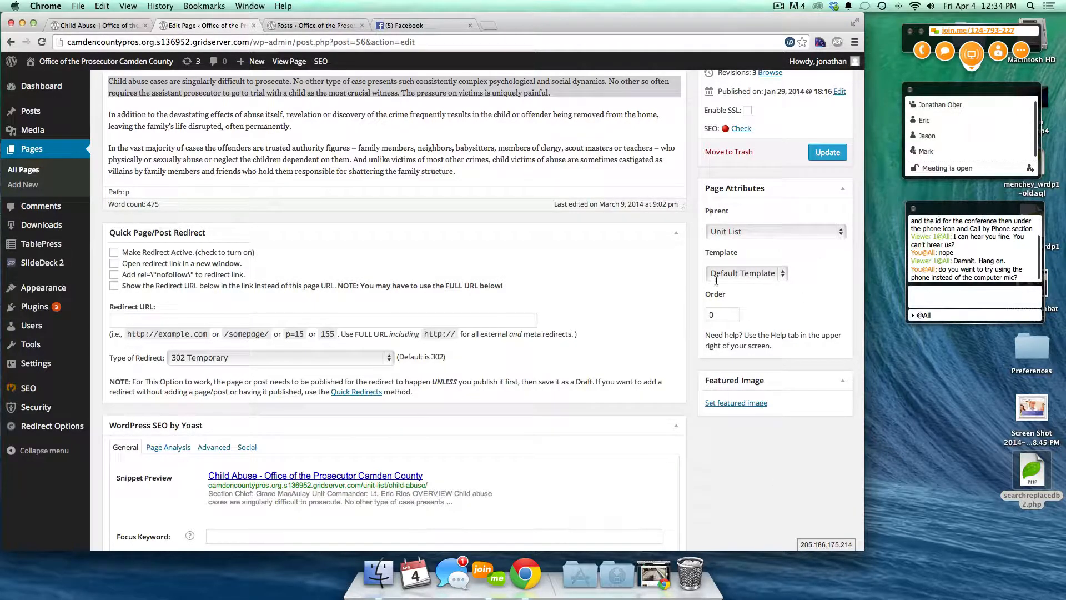
# - Check the parent page list, keeping Unit List as the parent
pyautogui.click(753, 231)
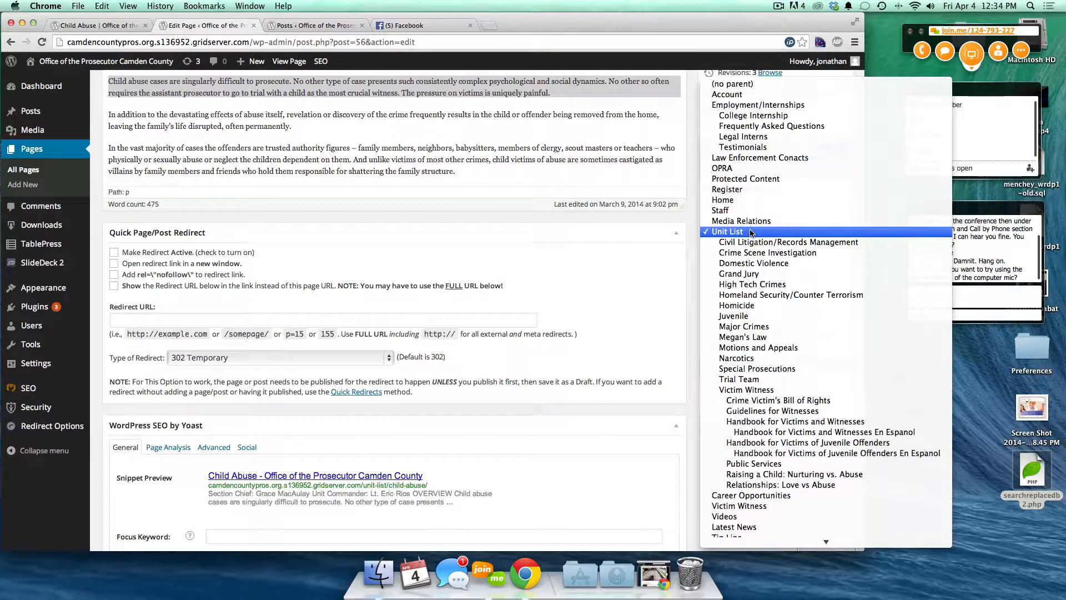
pyautogui.click(753, 231)
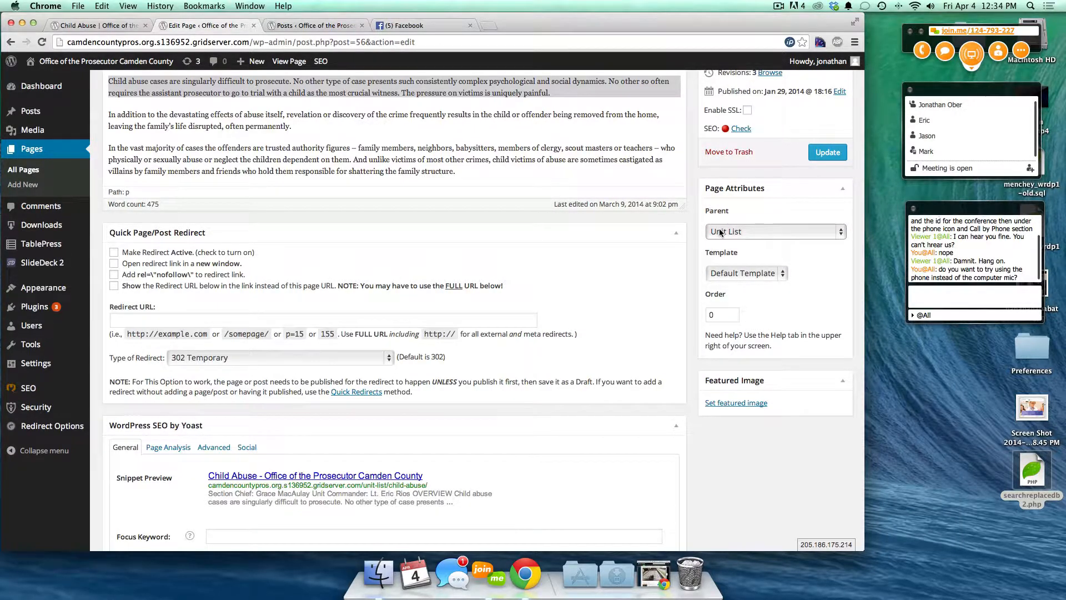
pyautogui.click(718, 231)
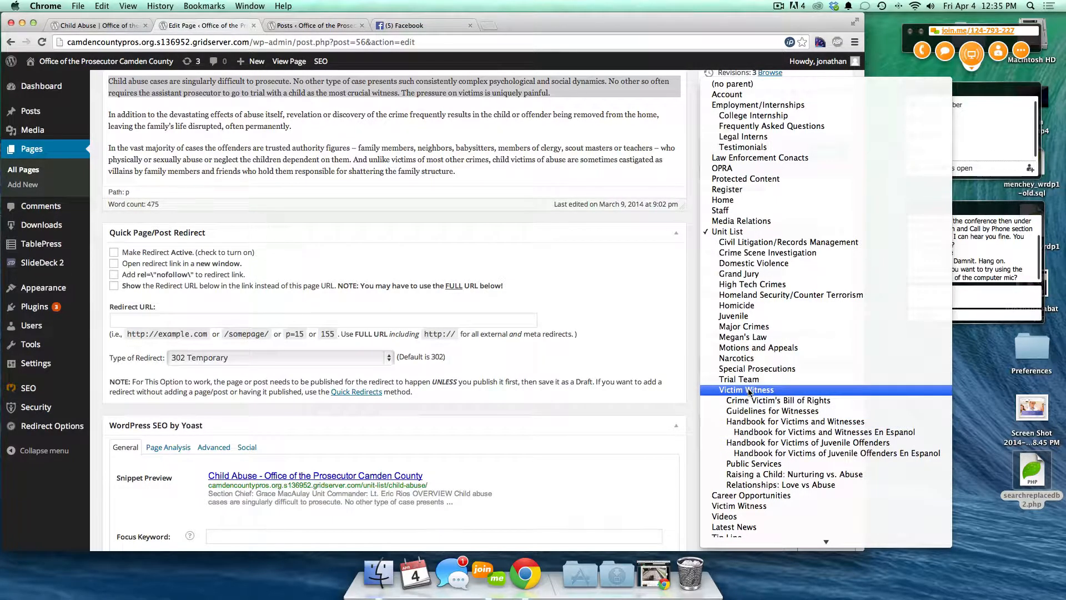
pyautogui.click(730, 232)
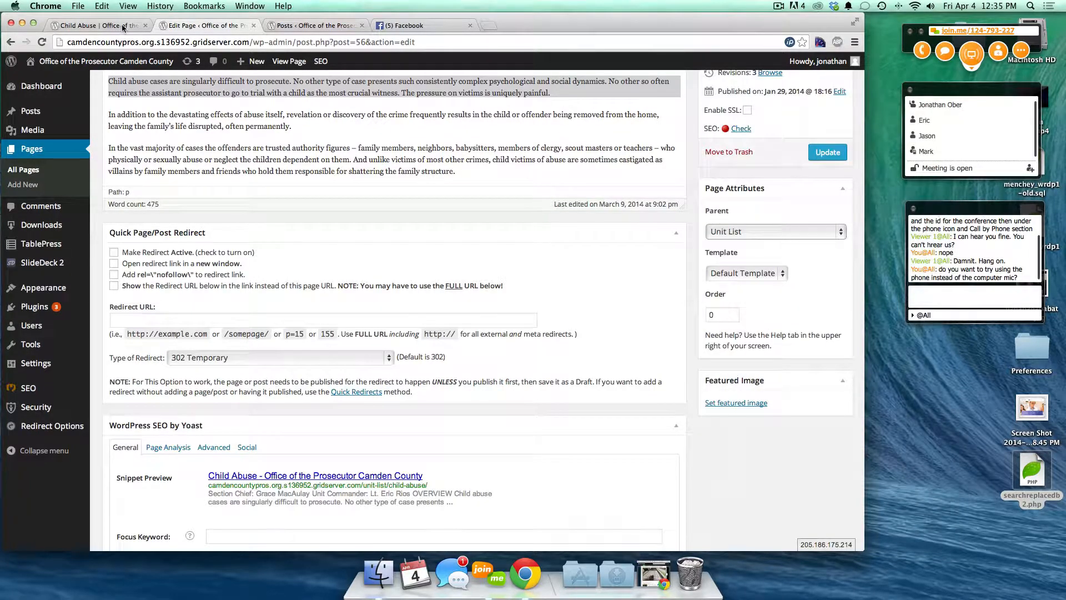
# - Inspect the live Child Abuse page's address and its unit-list/child-abuse path
pyautogui.click(99, 26)
pyautogui.scroll(15, 140, 187)
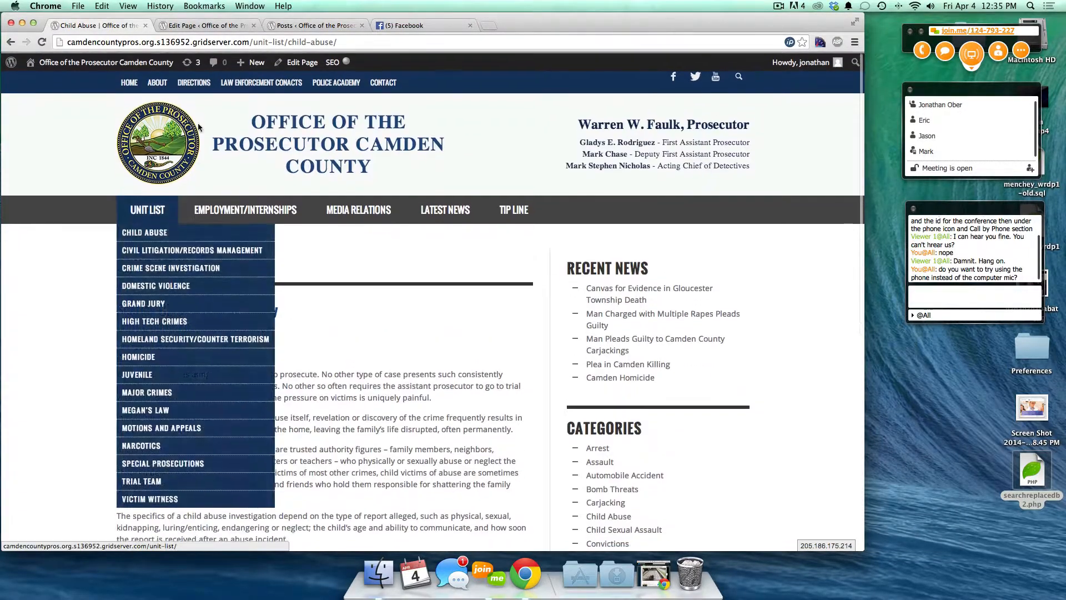
pyautogui.moveTo(131, 234)
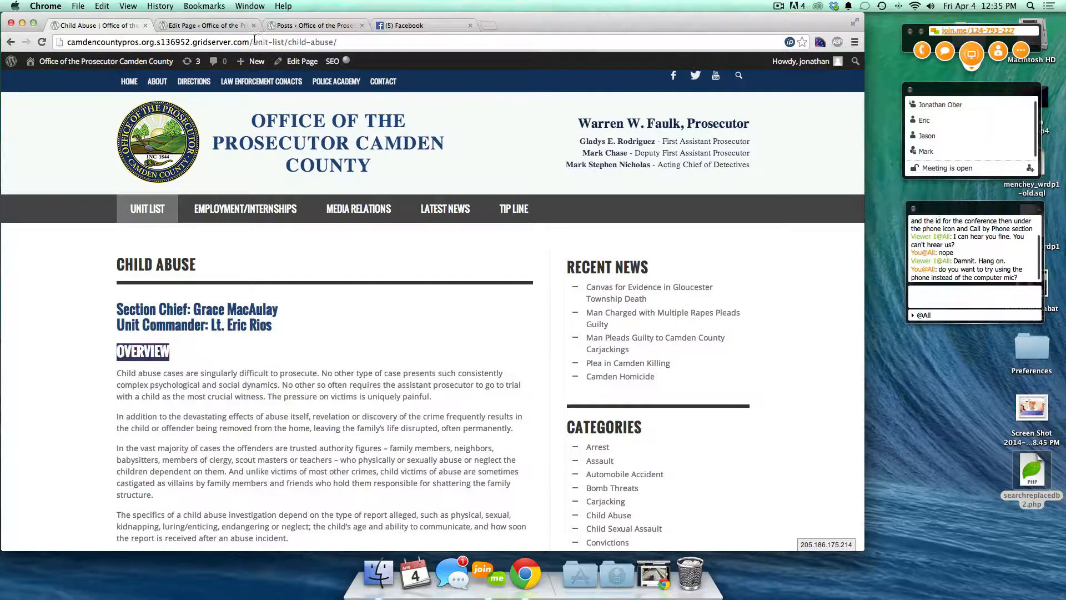
pyautogui.moveTo(249, 42); pyautogui.dragTo(287, 42)
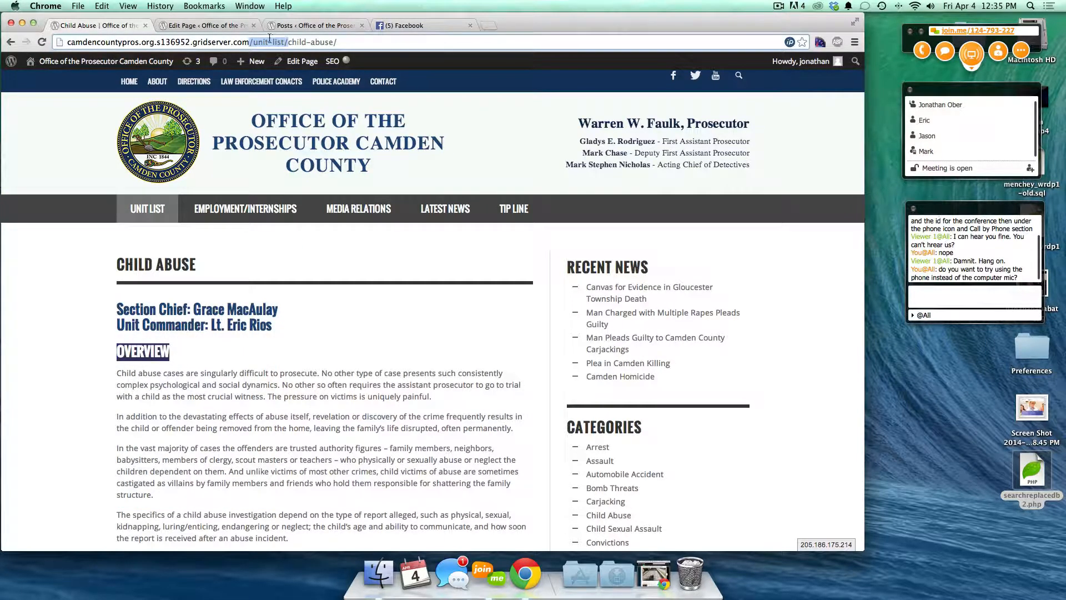
pyautogui.click(287, 42)
pyautogui.moveTo(286, 42); pyautogui.dragTo(338, 44)
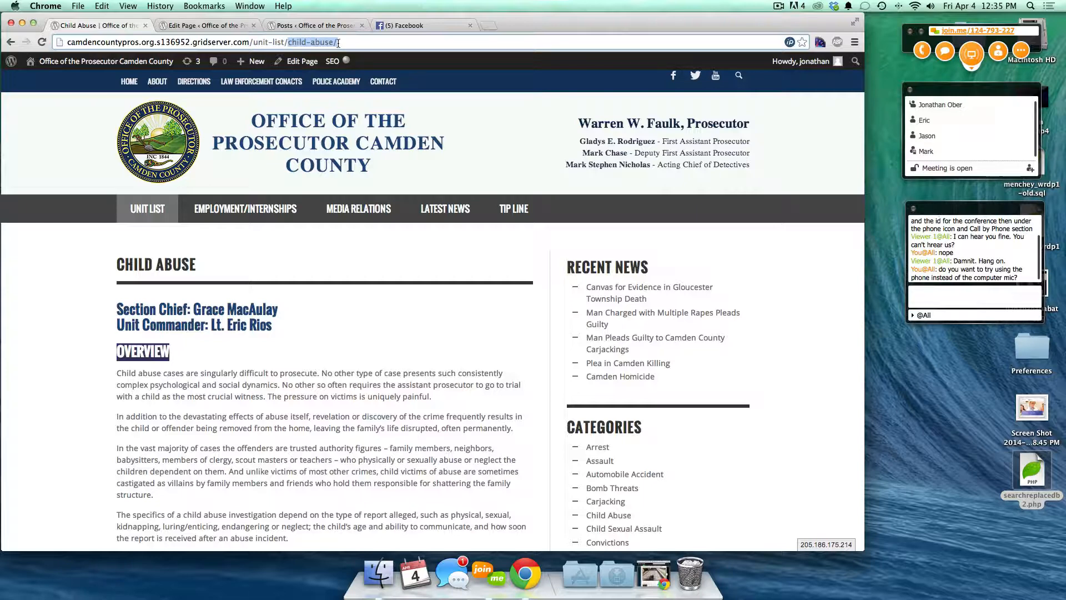
pyautogui.click(219, 25)
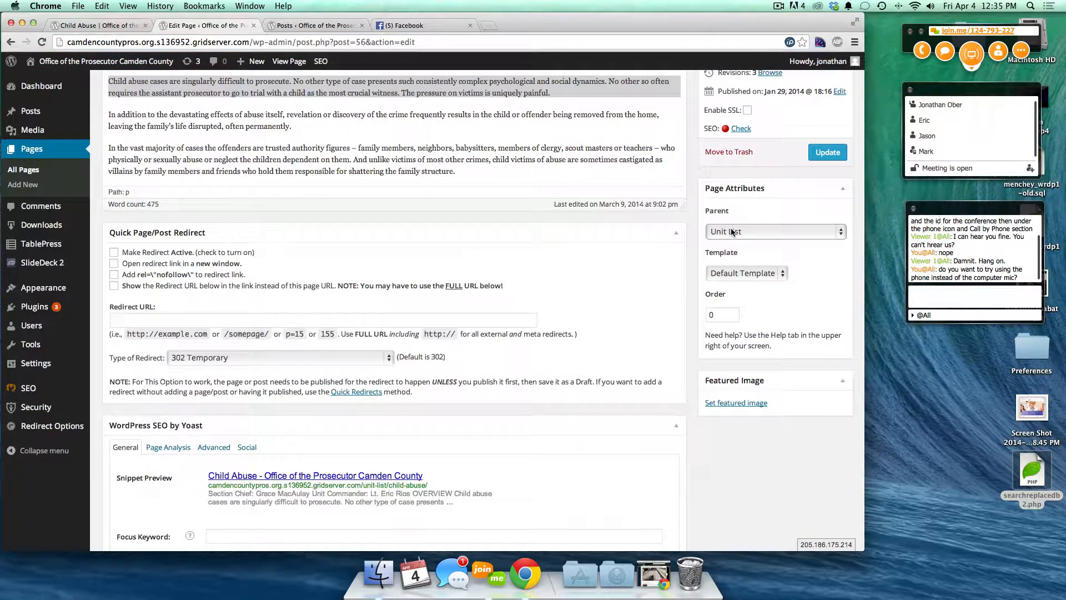
# - Set the page to no parent, then set the parent back to Unit List
pyautogui.click(770, 231)
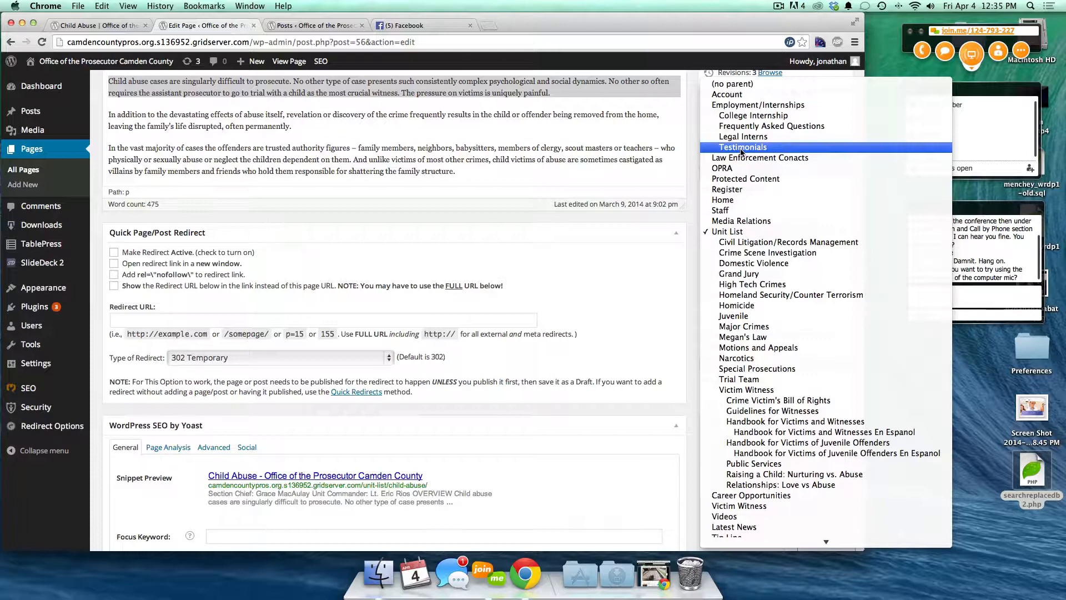
pyautogui.click(734, 233)
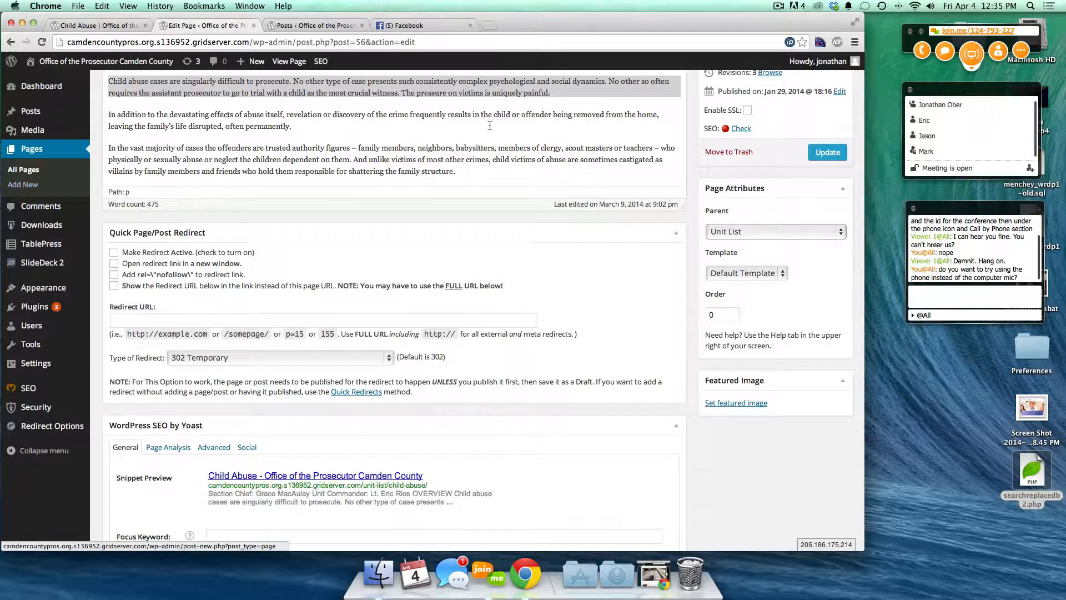
pyautogui.click(720, 232)
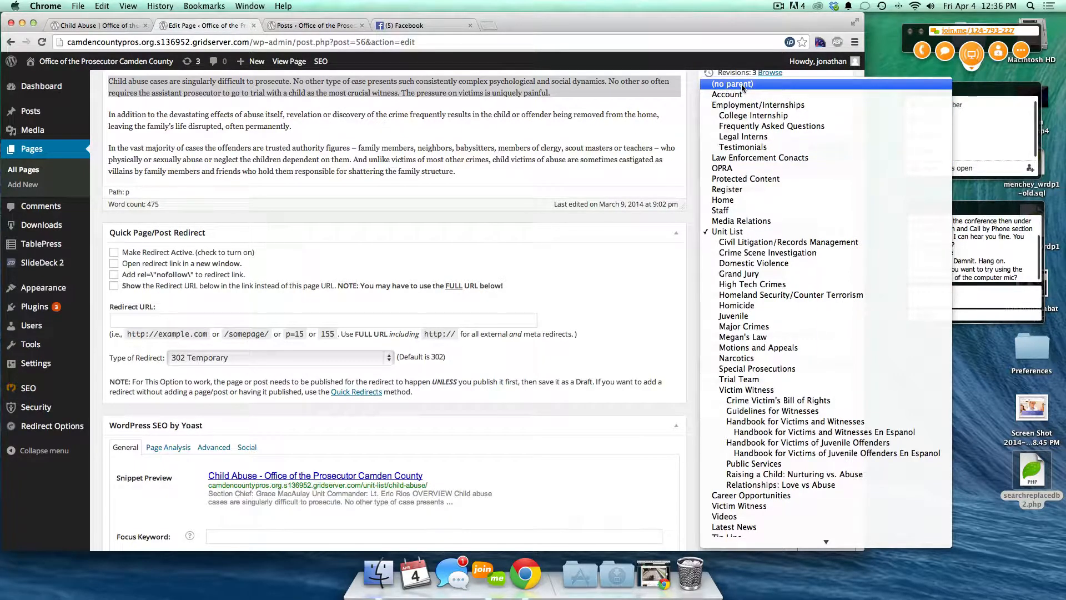
pyautogui.click(722, 86)
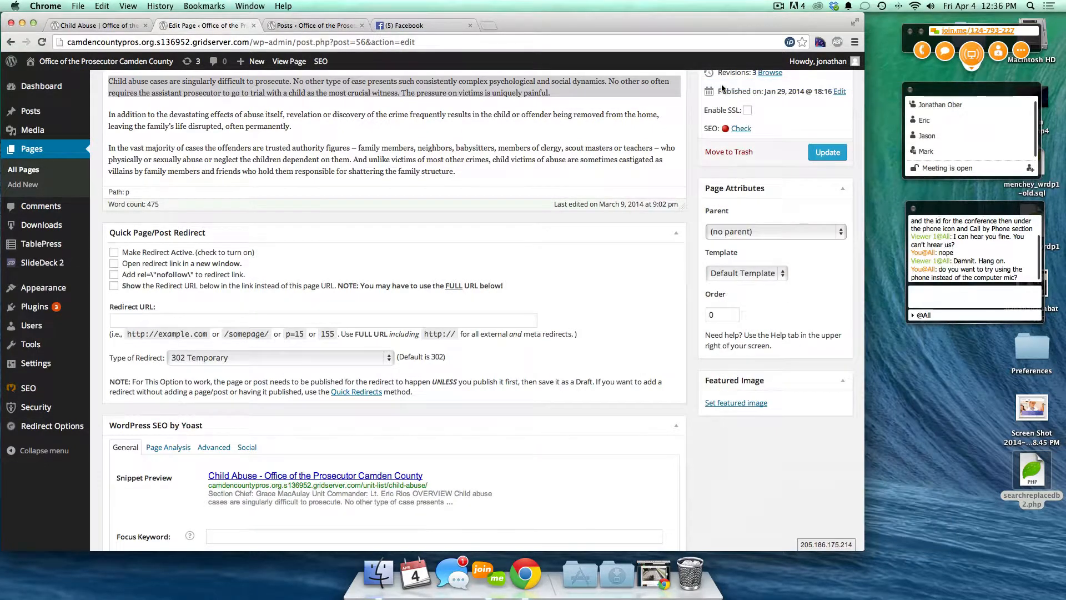
pyautogui.click(746, 234)
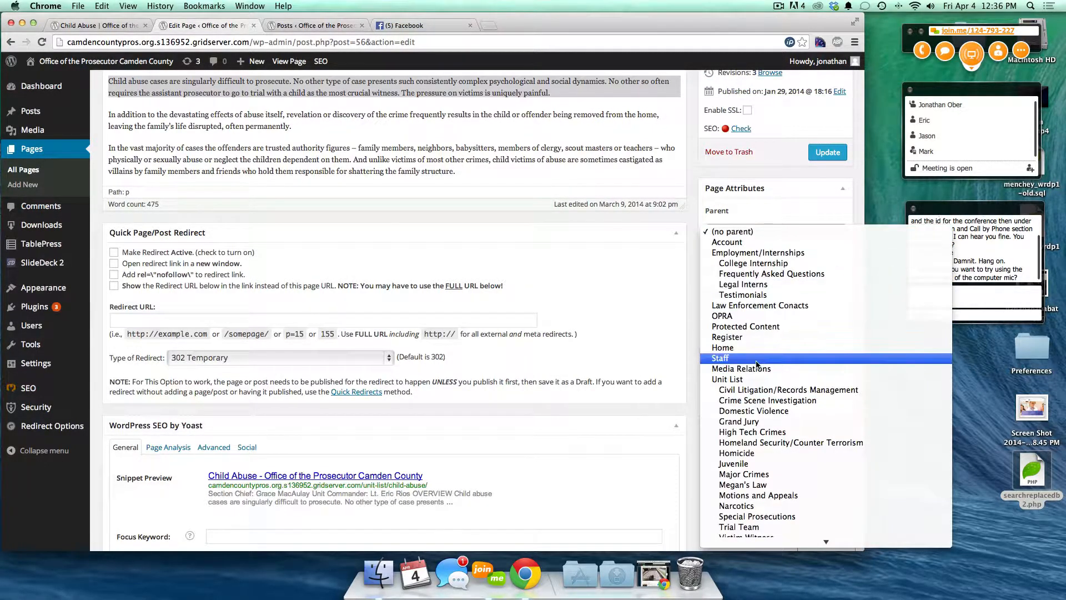
pyautogui.click(735, 379)
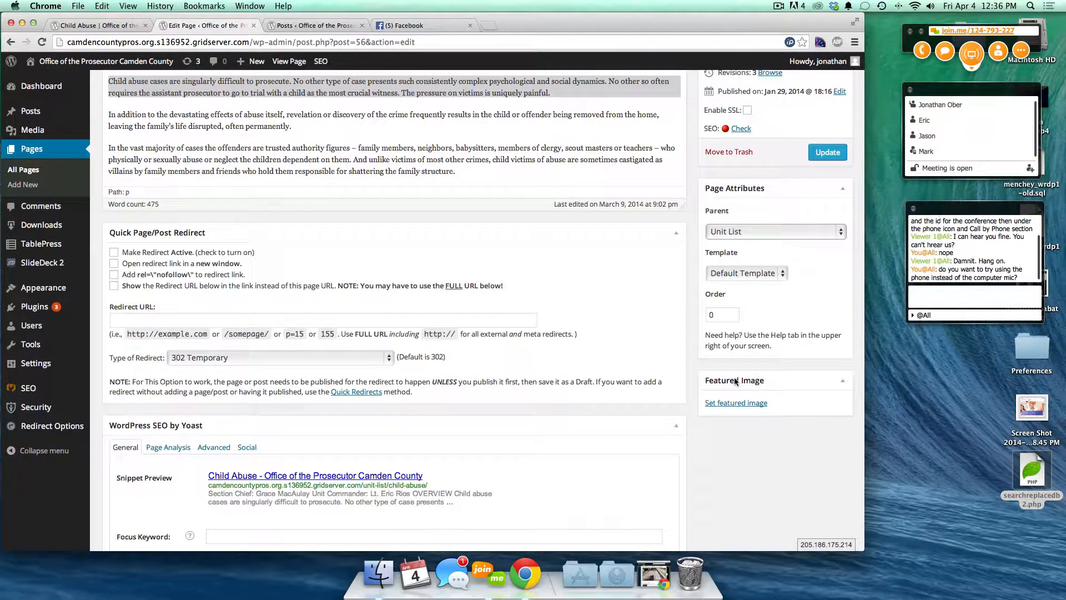
# - Keep the Default Template and scroll through the live Child Abuse page
pyautogui.click(778, 273)
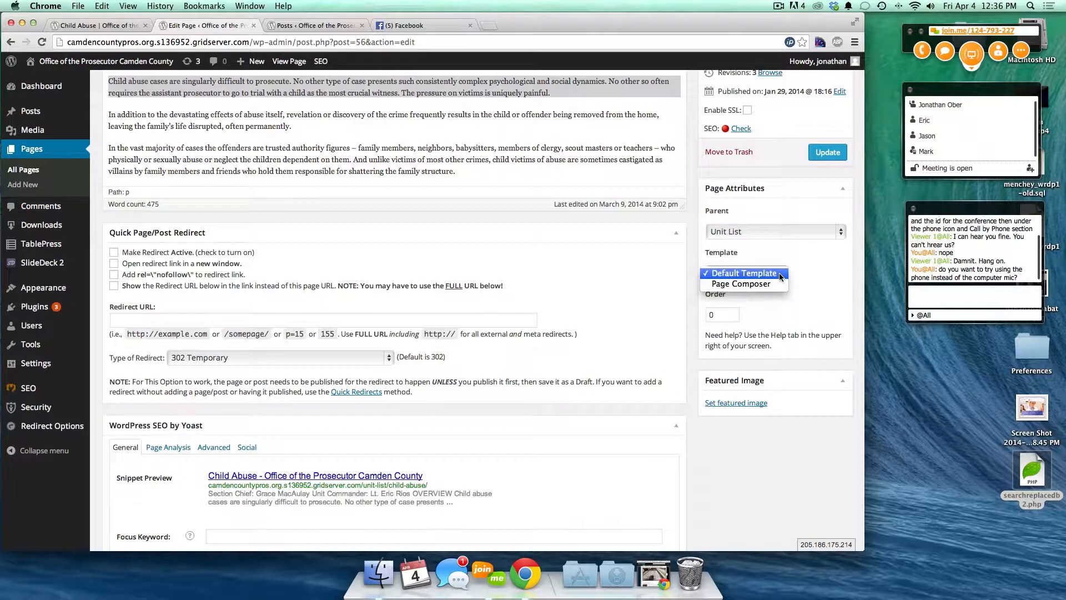
pyautogui.click(774, 274)
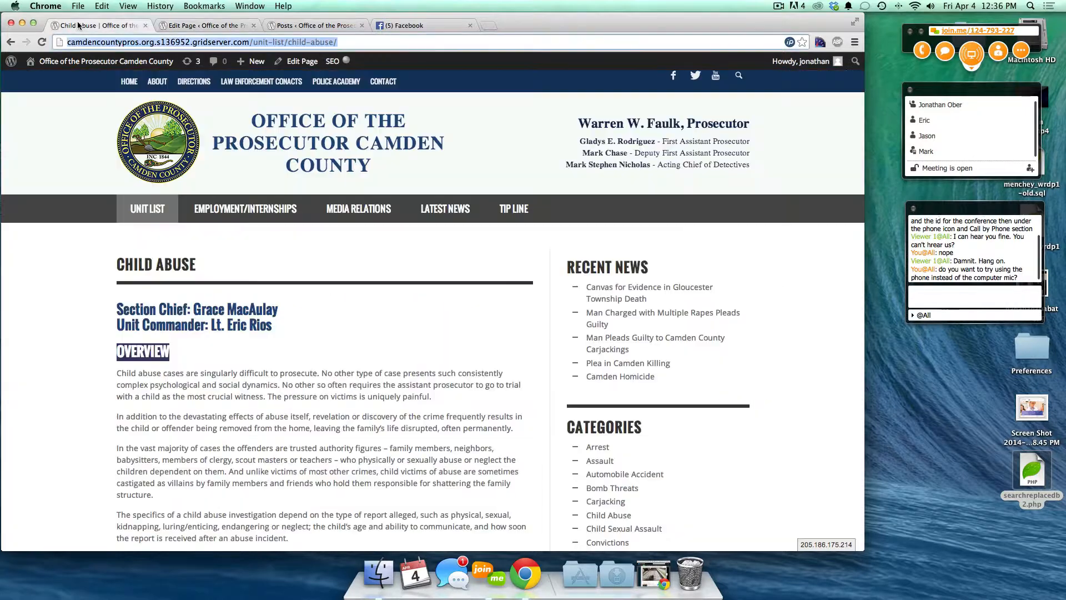
pyautogui.click(83, 25)
pyautogui.scroll(-3, 456, 331)
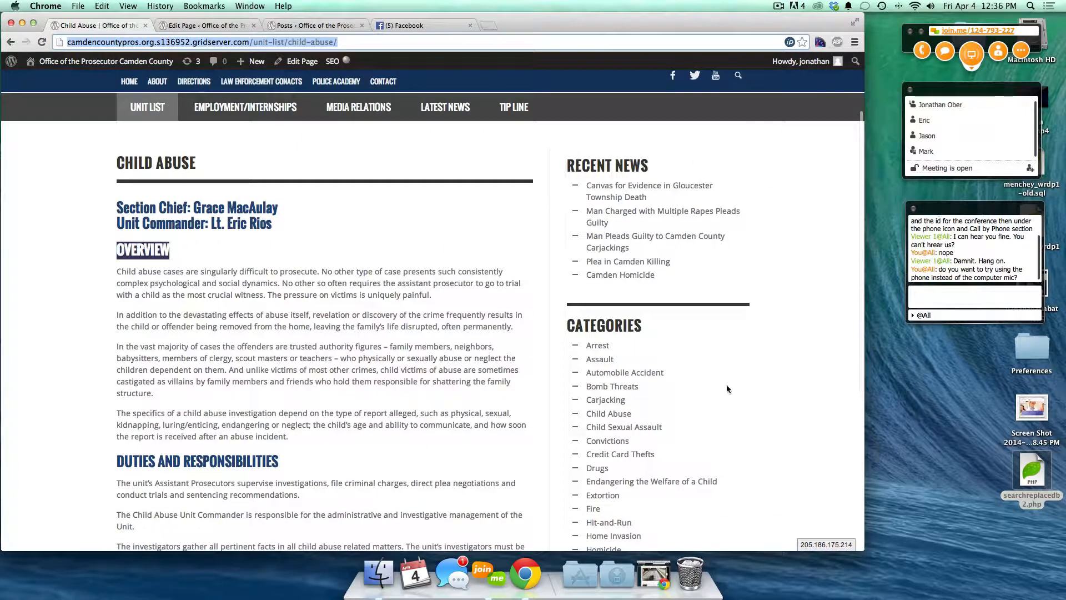
pyautogui.scroll(-2, 726, 388)
pyautogui.scroll(-2, 726, 388)
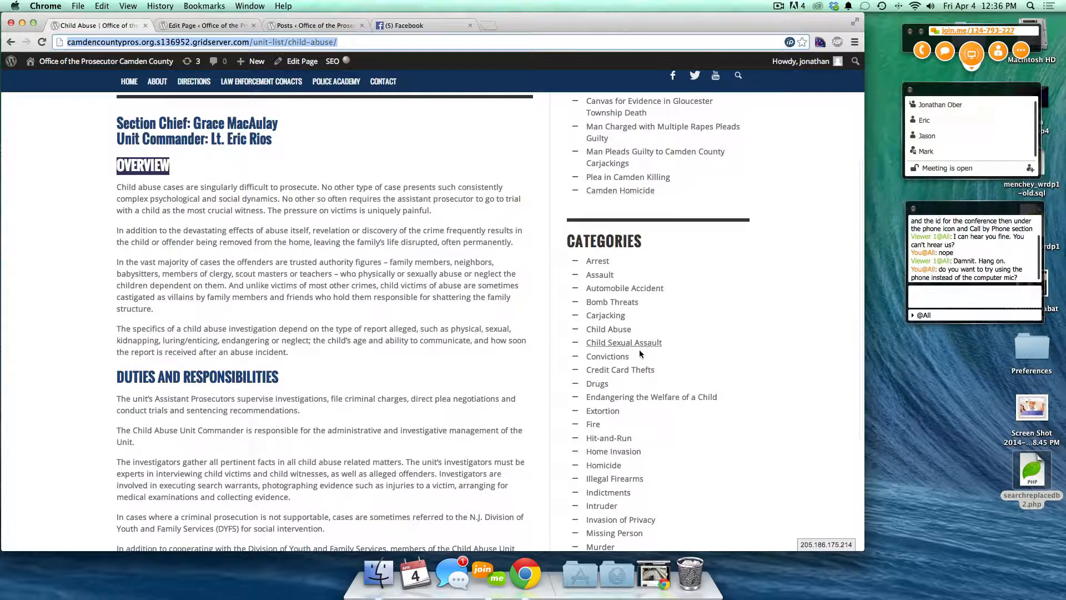
pyautogui.click(239, 26)
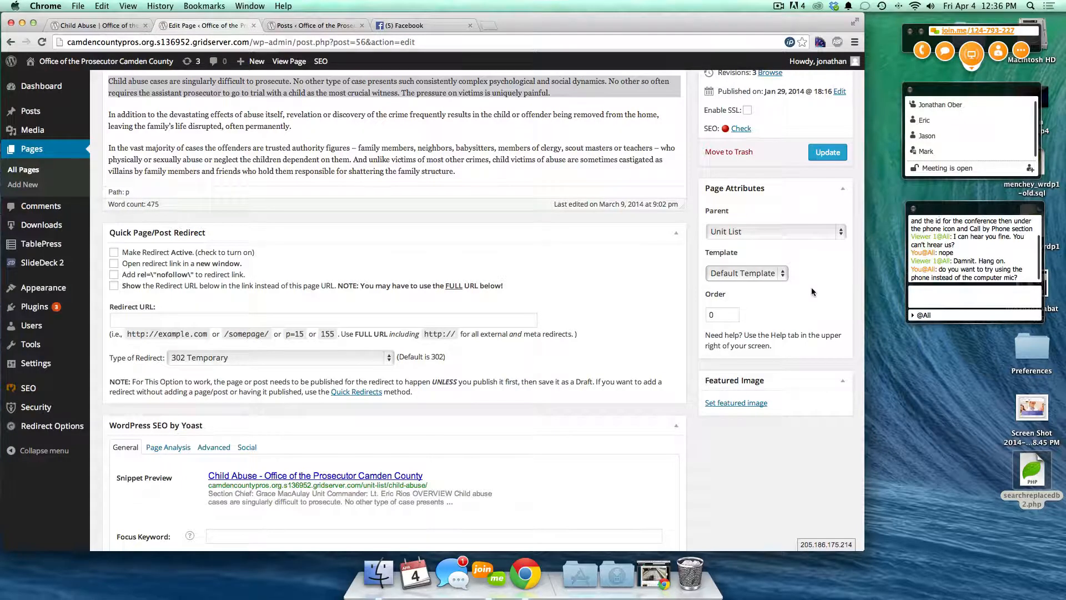
# - Set DSCF00061.jpg as the Child Abuse page's featured image and update the page
pyautogui.press('Tab')
pyautogui.click(754, 410)
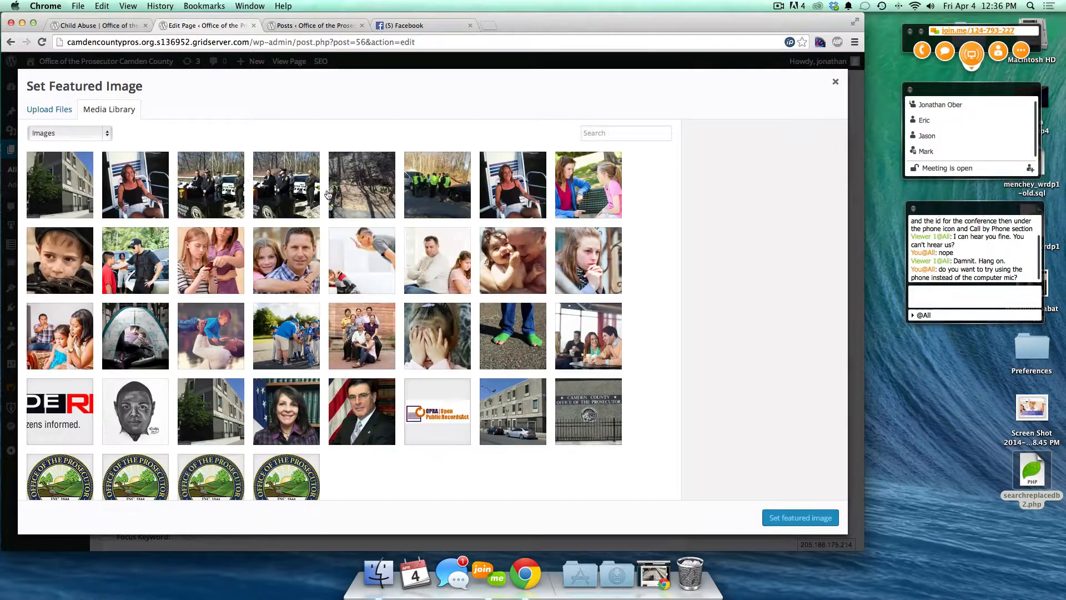
pyautogui.click(78, 189)
pyautogui.click(800, 517)
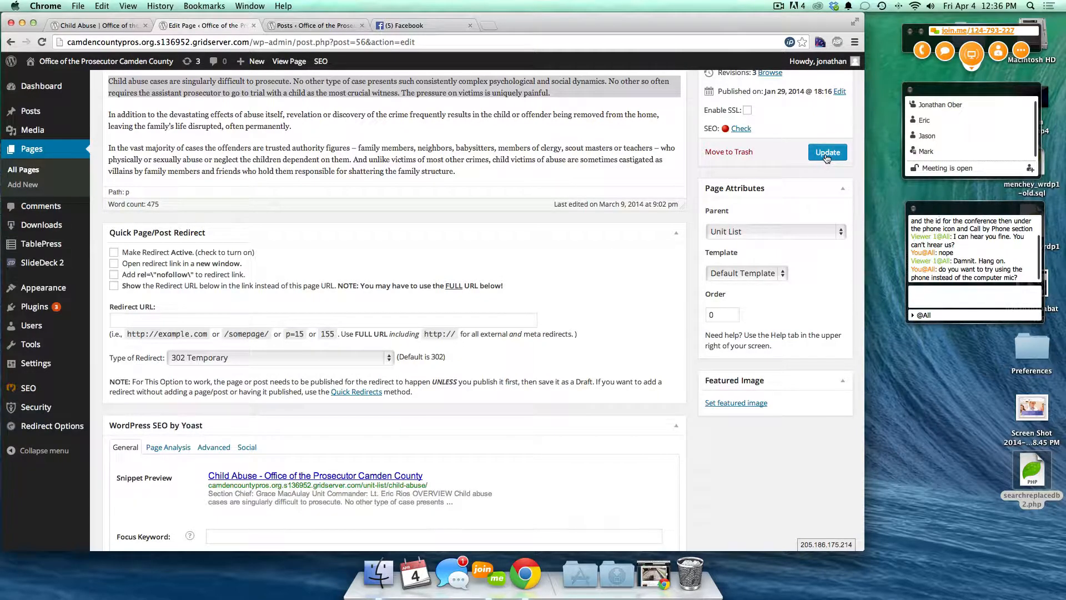
pyautogui.click(729, 405)
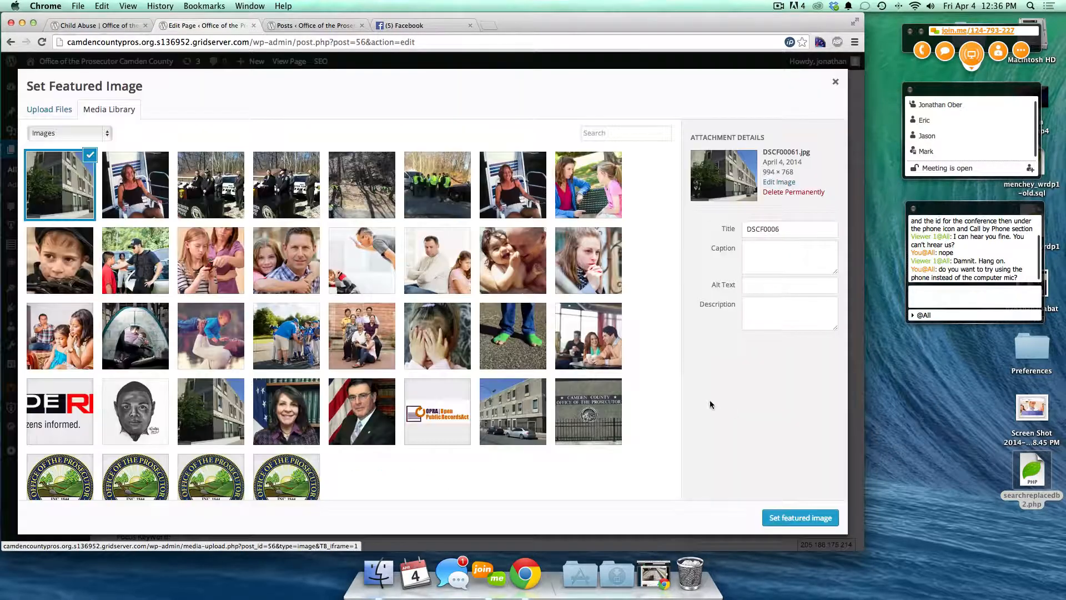
pyautogui.click(777, 519)
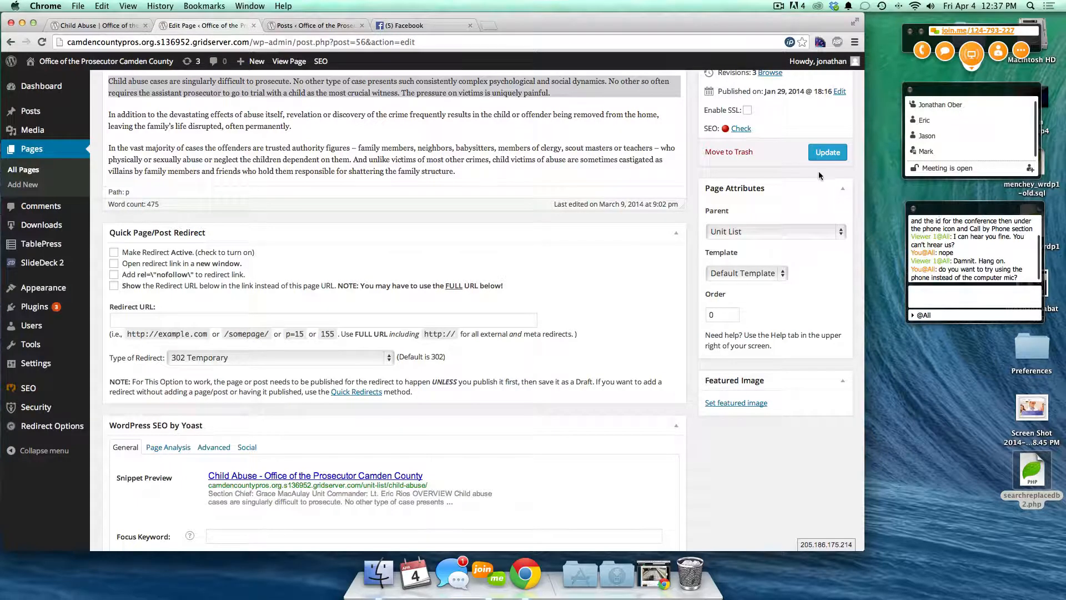
pyautogui.click(819, 153)
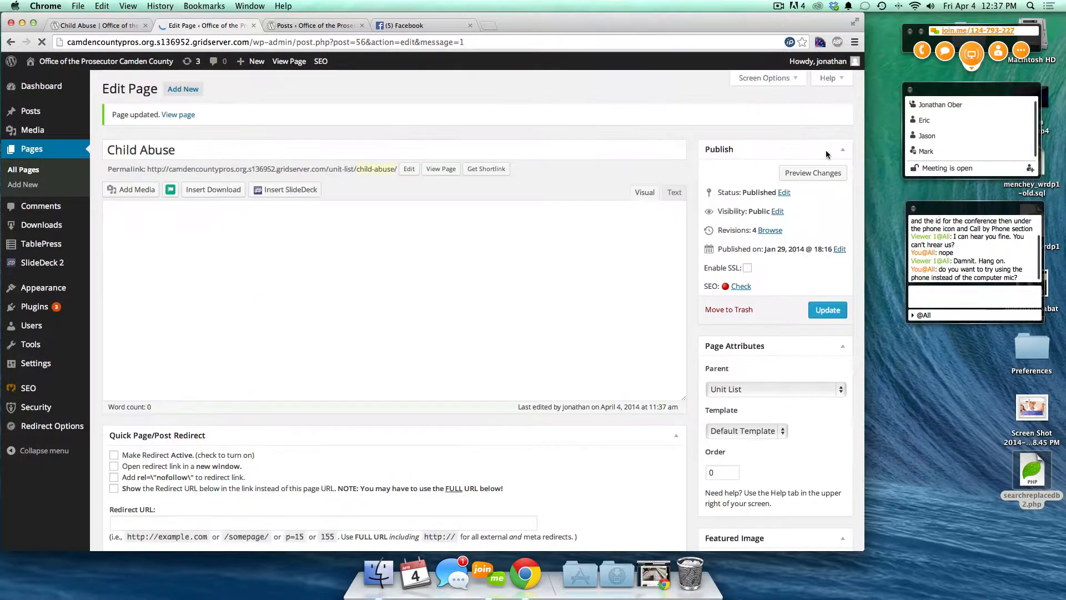
pyautogui.scroll(-5, 762, 341)
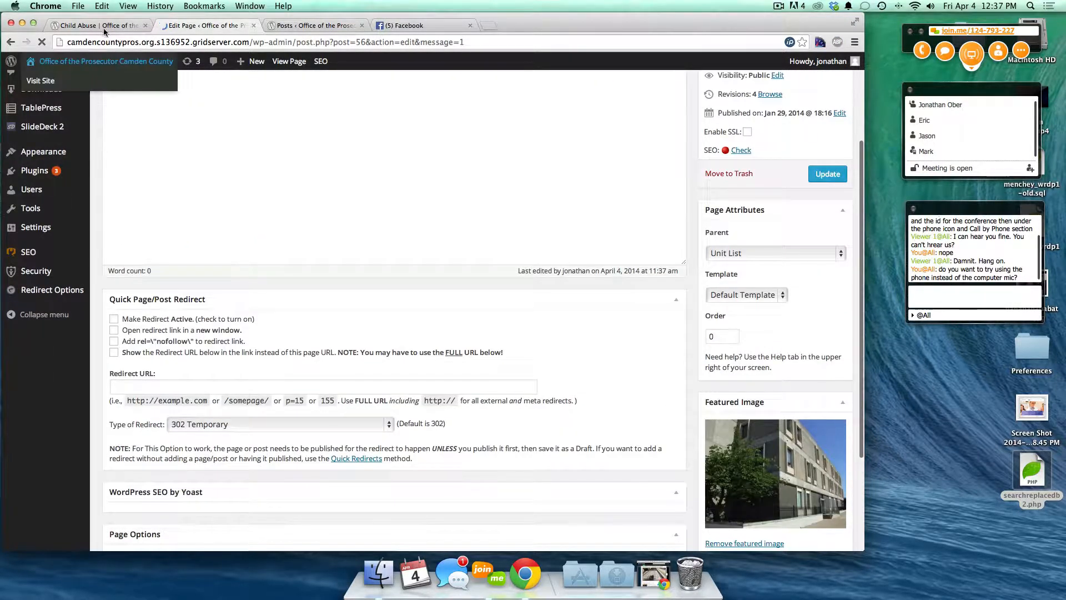
pyautogui.click(101, 26)
pyautogui.press('super+r')
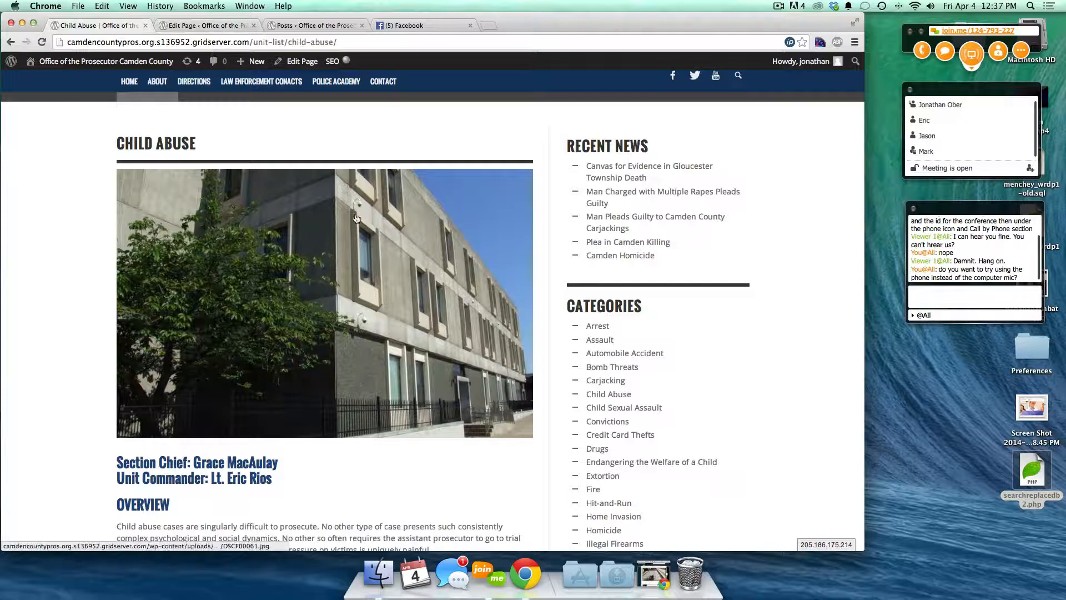
pyautogui.scroll(2, 360, 238)
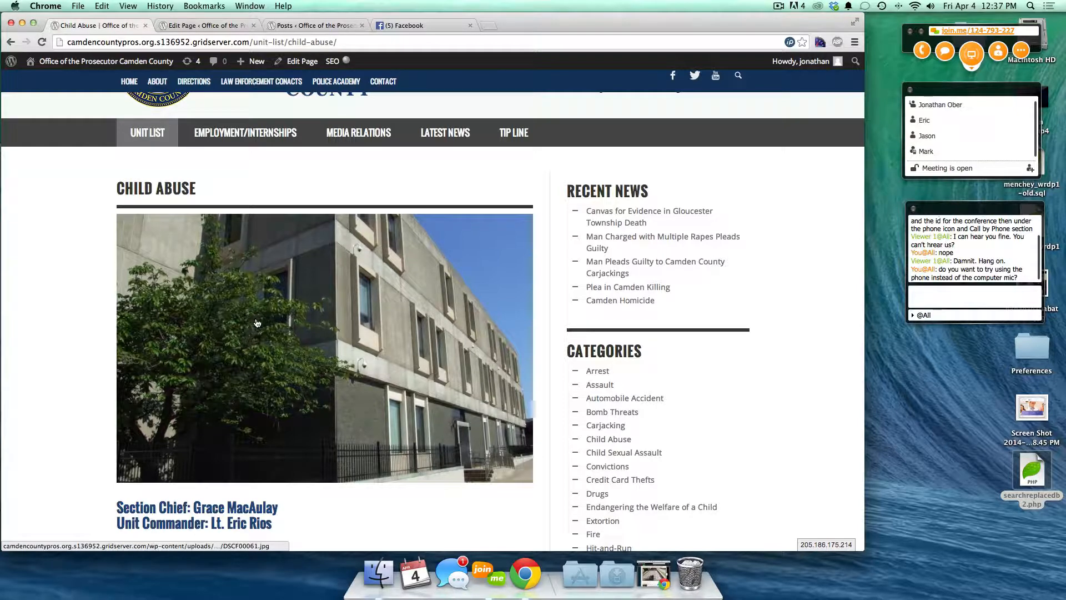
pyautogui.moveTo(255, 139)
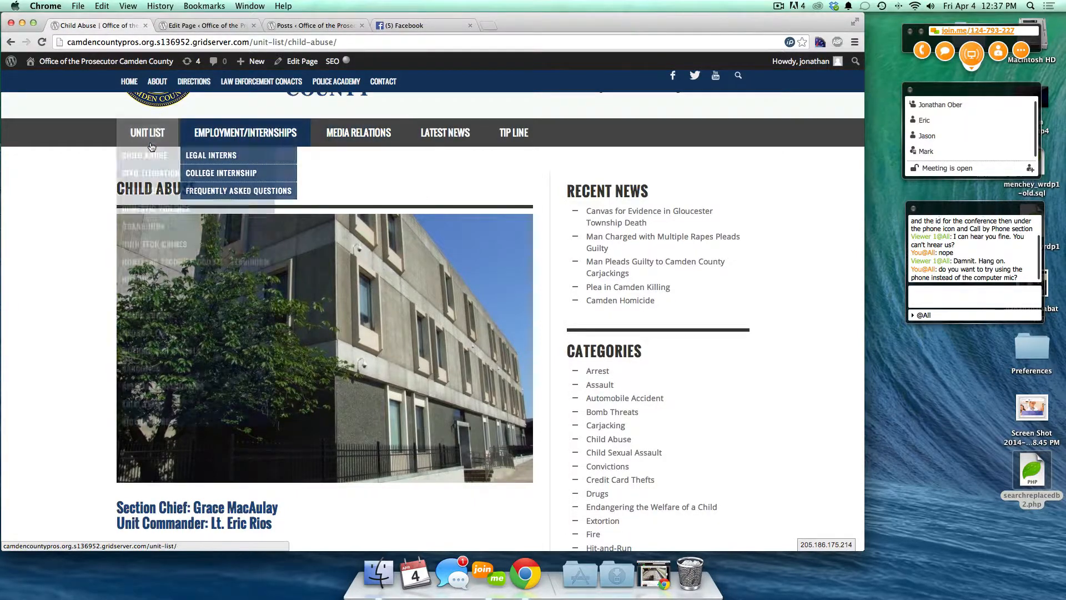
pyautogui.moveTo(147, 134)
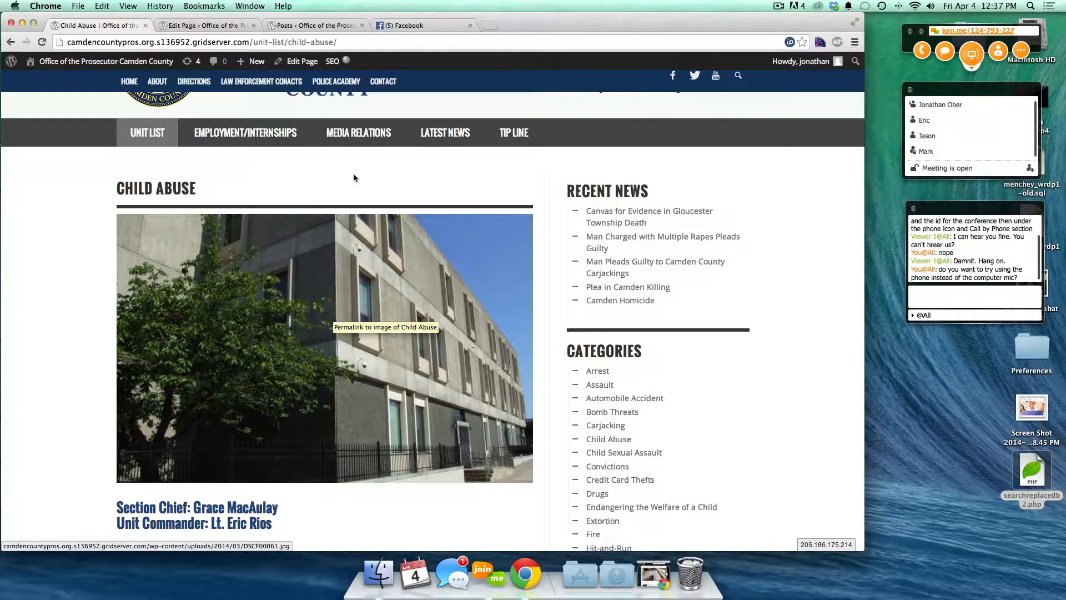
pyautogui.click(206, 26)
pyautogui.scroll(-2, 755, 482)
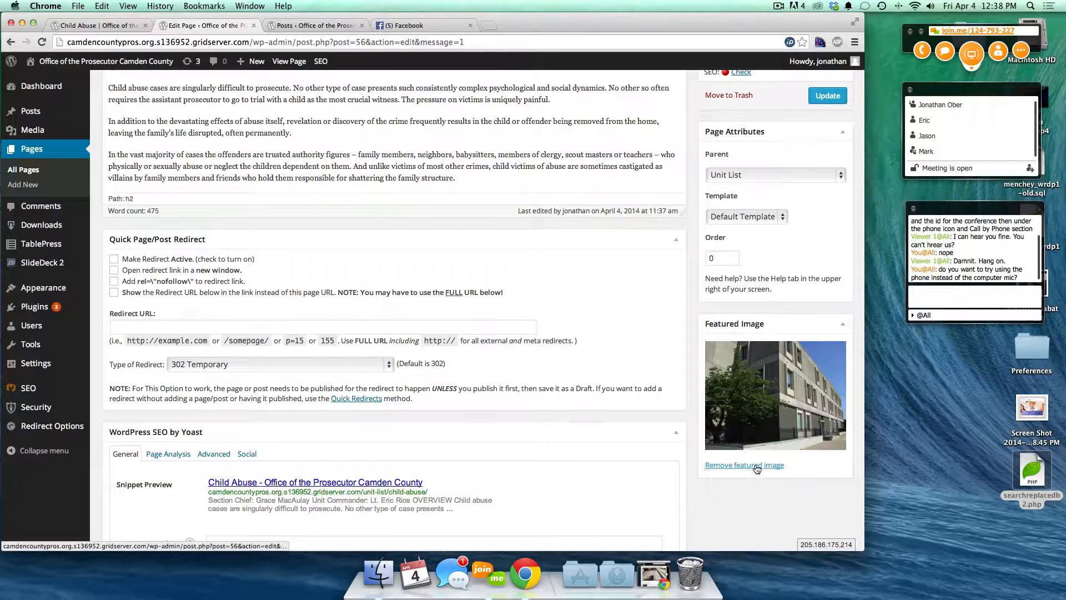
# - Remove the Child Abuse featured image and reload the live page to check it
pyautogui.click(822, 98)
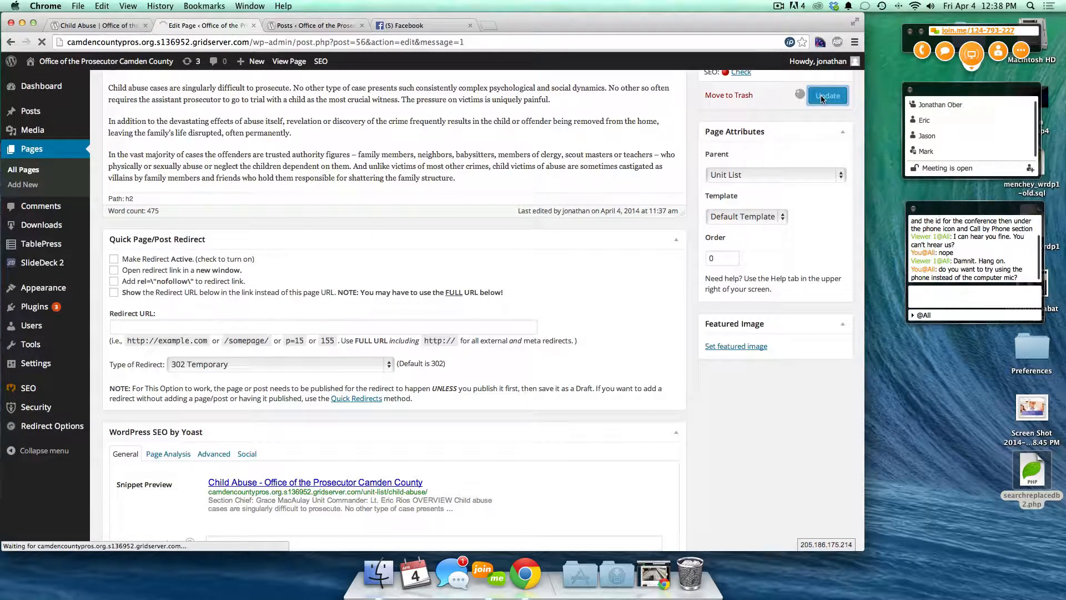
pyautogui.click(108, 27)
pyautogui.press('super+r')
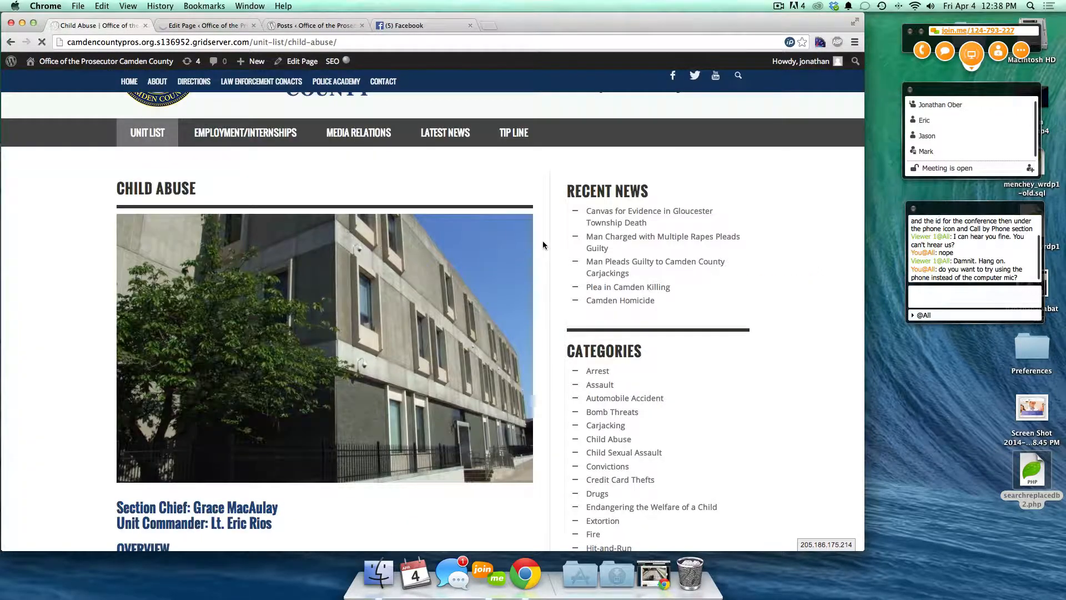
pyautogui.click(181, 28)
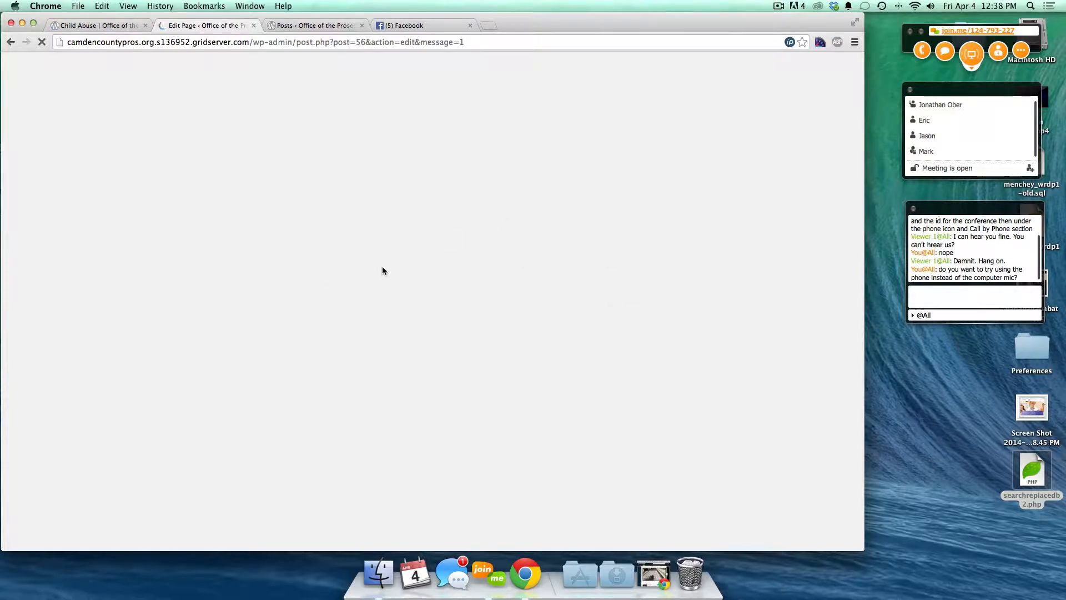
# - Compare the posts list with the Child Abuse editor, then close the Facebook tab
pyautogui.click(288, 25)
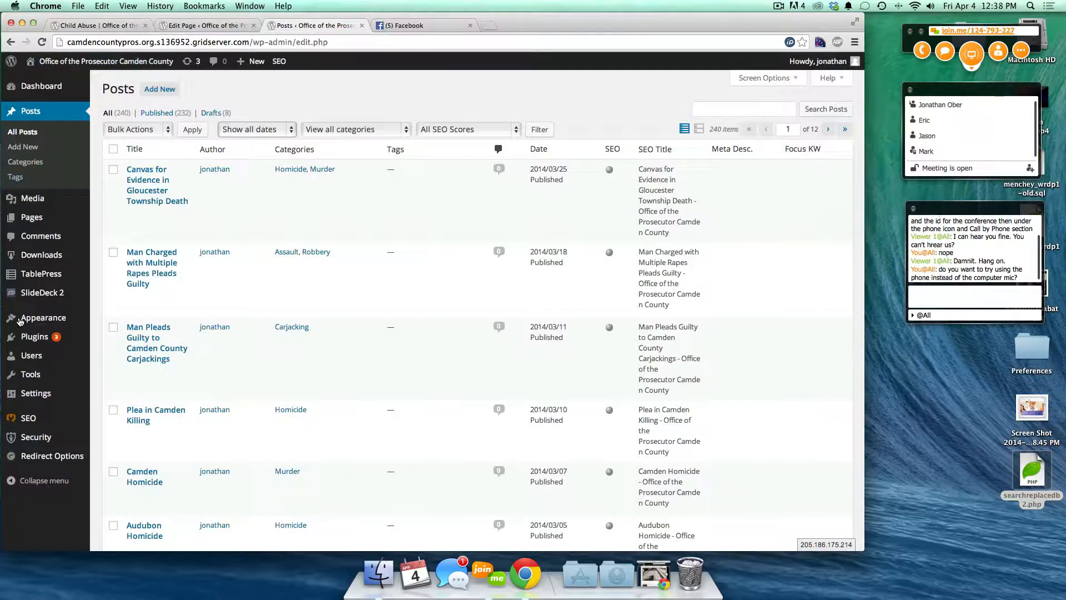
pyautogui.moveTo(48, 317)
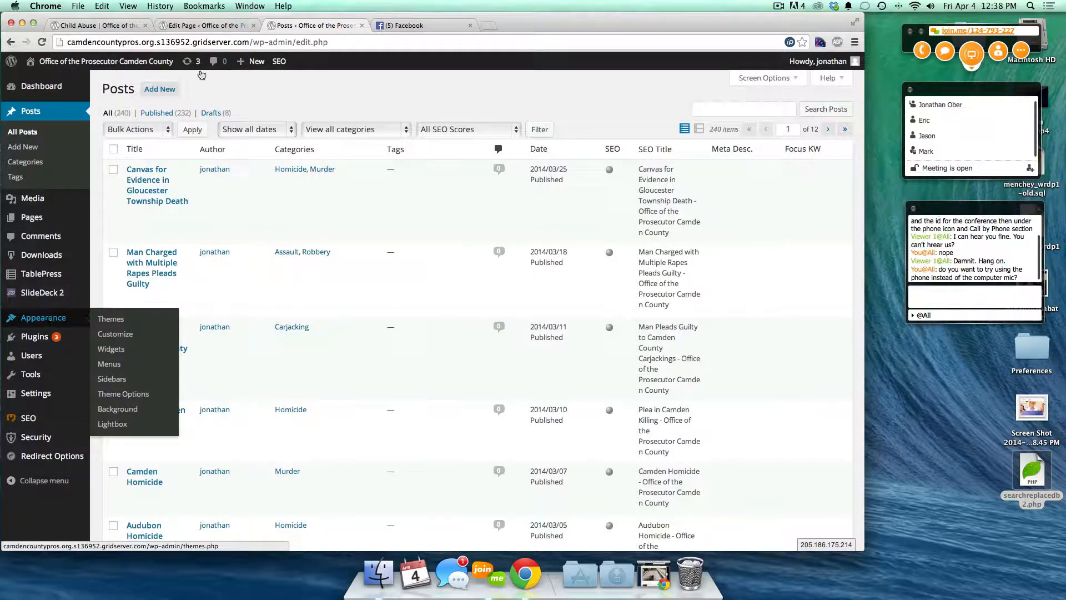
pyautogui.click(187, 27)
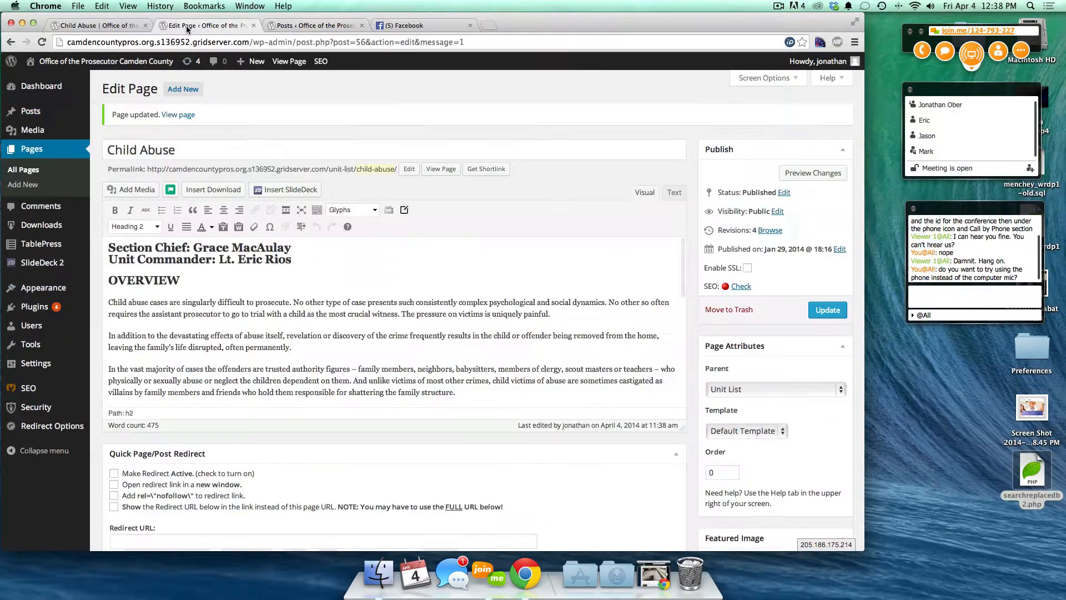
pyautogui.click(286, 26)
pyautogui.moveTo(67, 318)
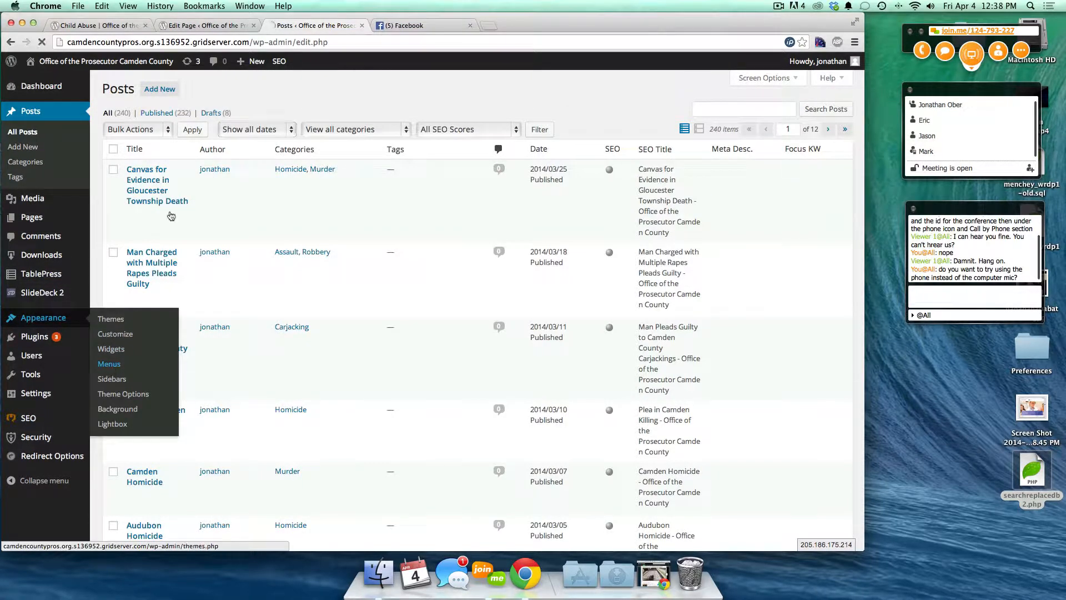
pyautogui.click(202, 28)
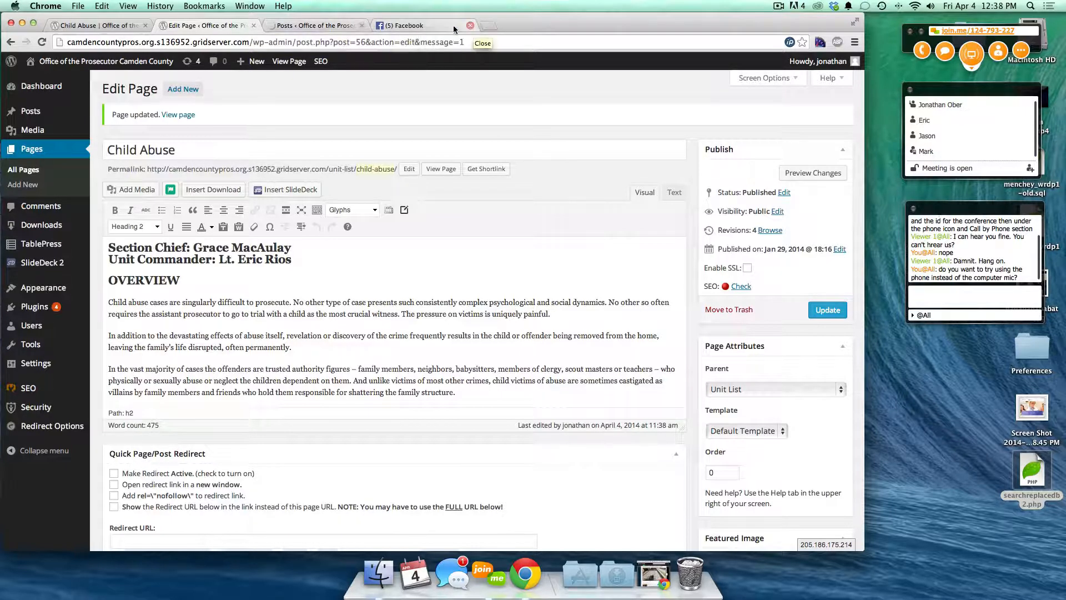
pyautogui.click(470, 26)
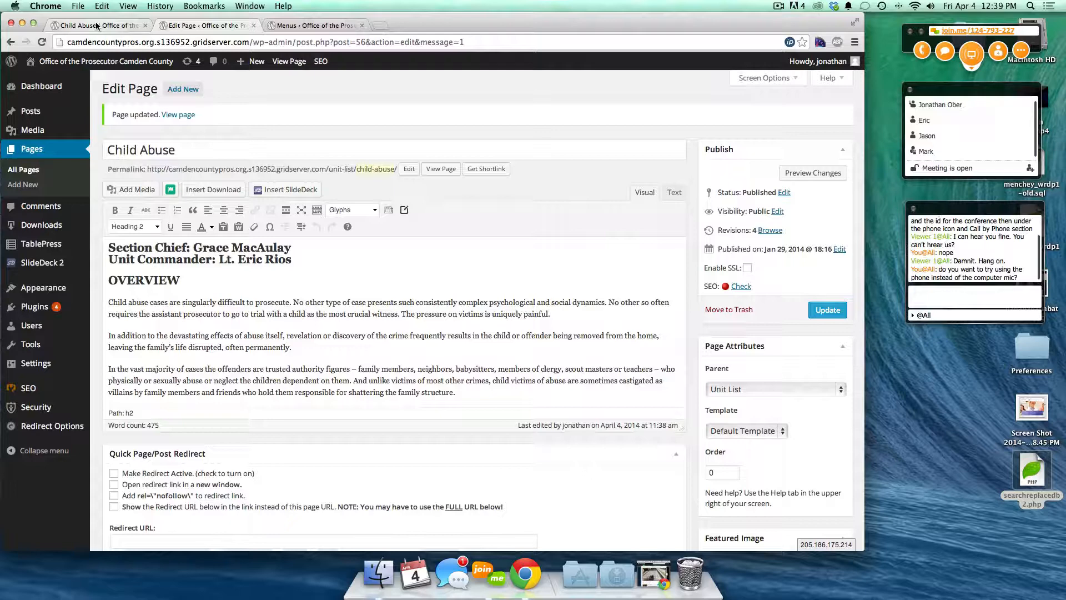
# - View the live Child Abuse page and home page, then close the editor tab
pyautogui.click(96, 25)
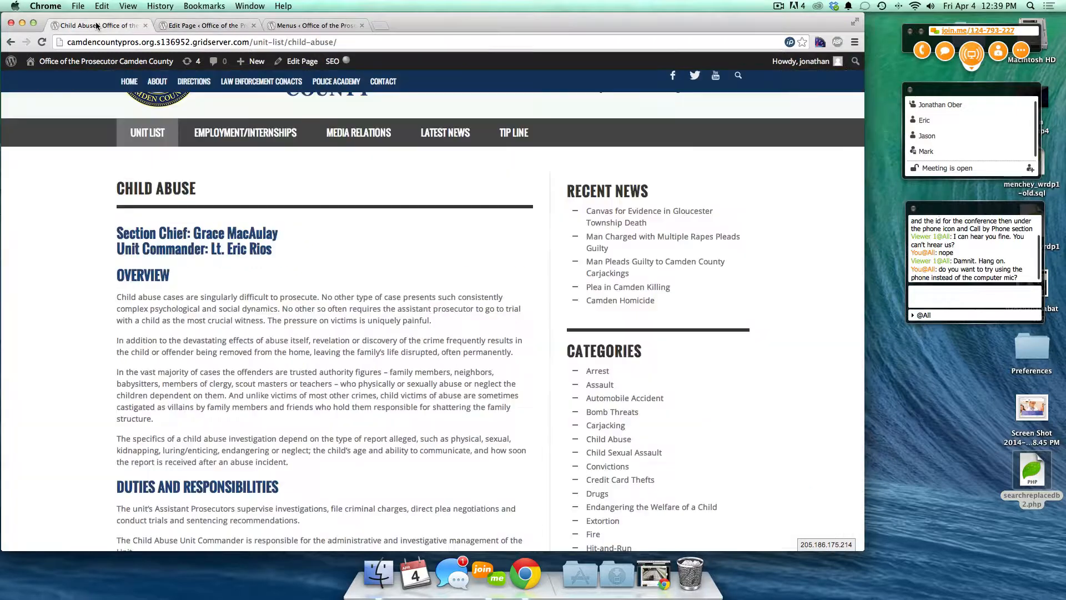
pyautogui.click(131, 86)
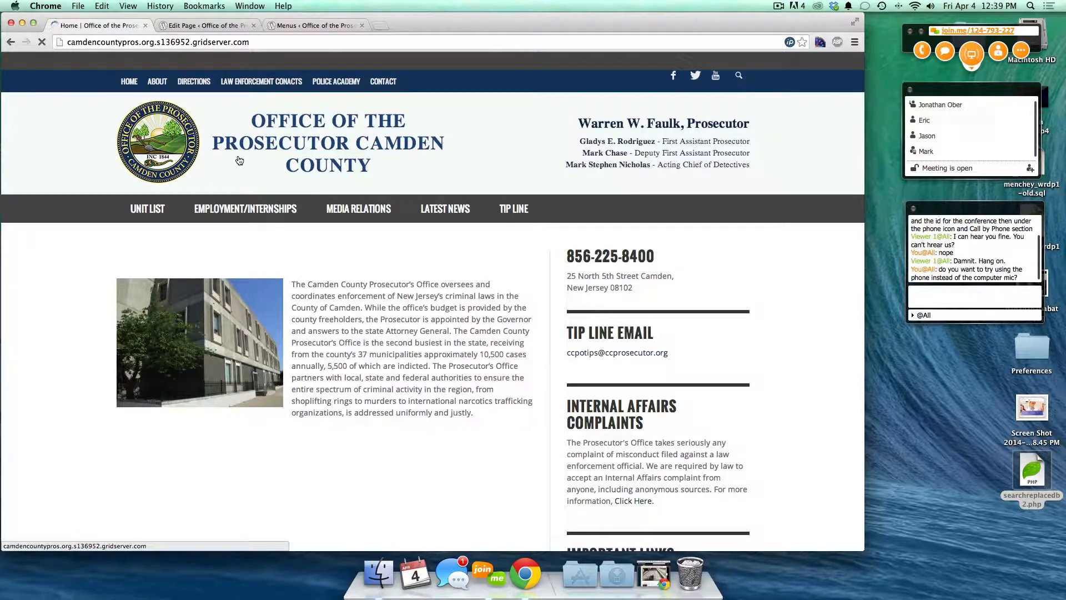
pyautogui.click(253, 25)
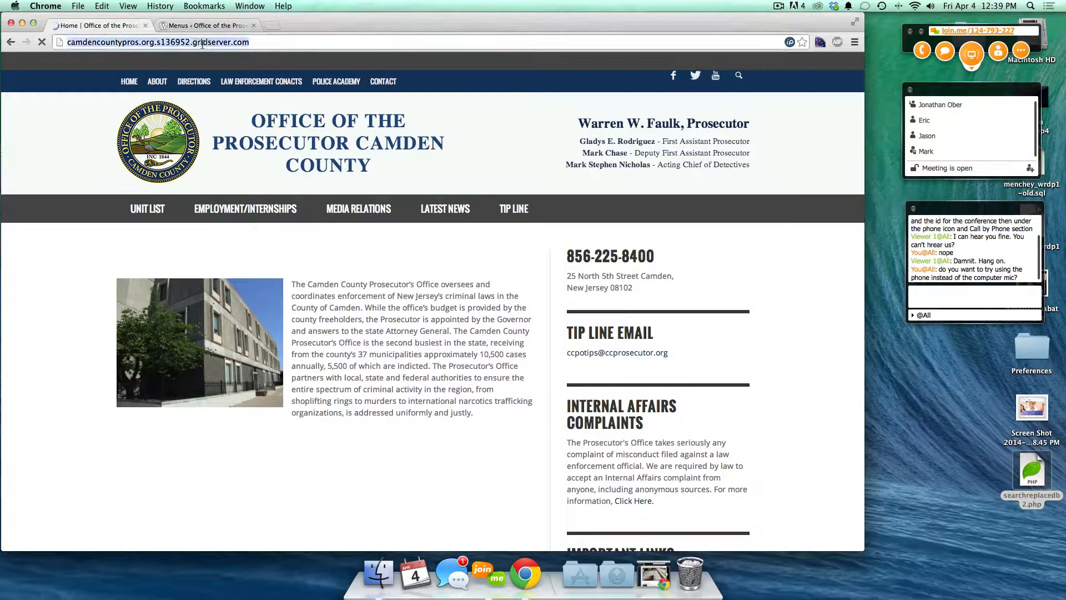
pyautogui.click(219, 26)
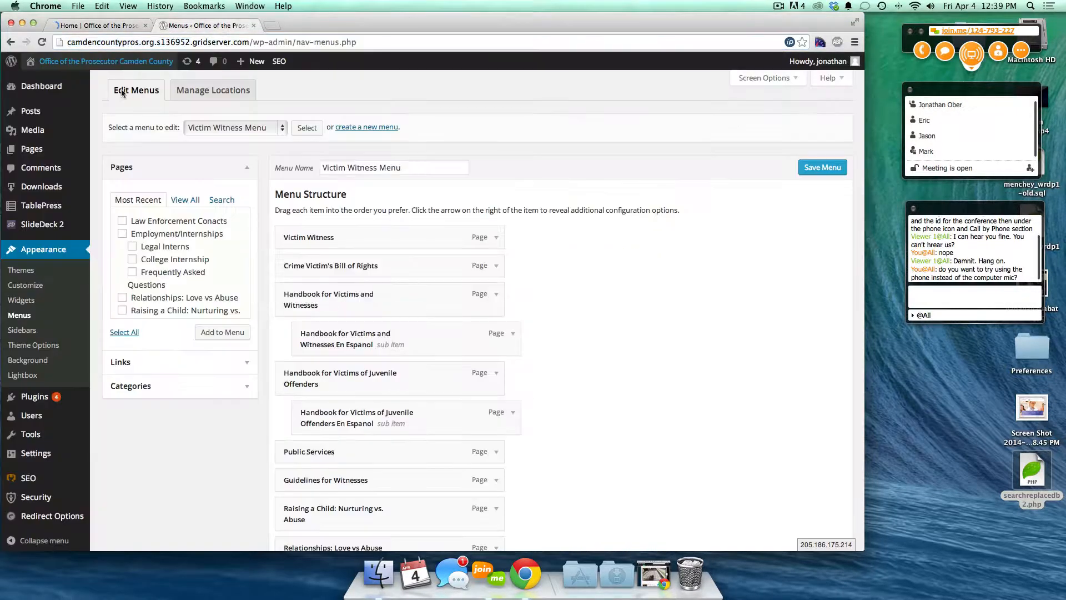
# - Open the Home page in the editor, keeping the Page Composer template
pyautogui.keyDown('super'); pyautogui.click(31, 149); pyautogui.keyUp('super')
pyautogui.click(292, 26)
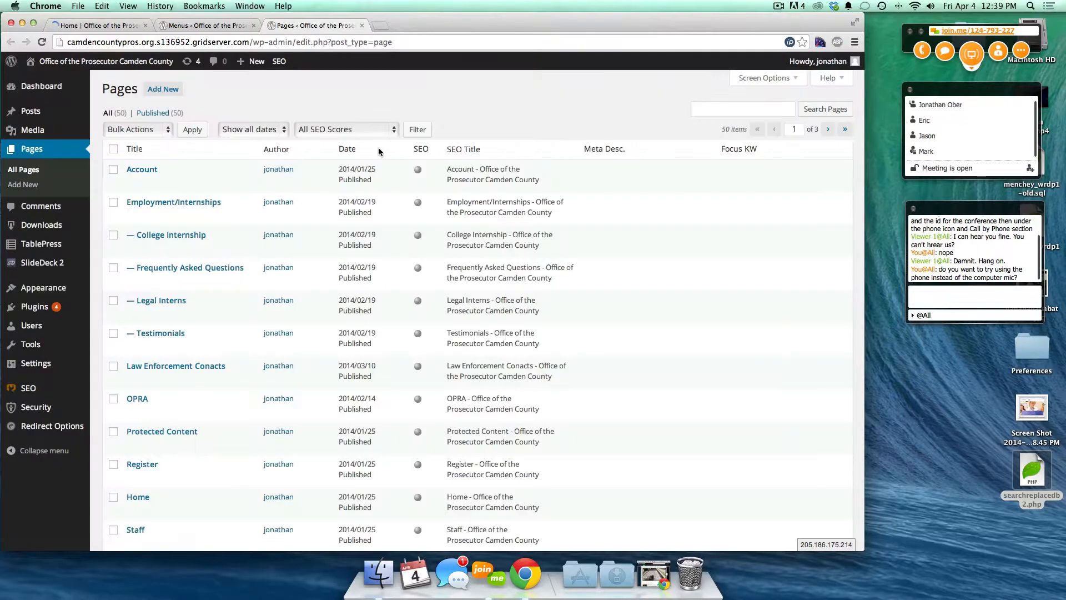
pyautogui.scroll(-3, 423, 169)
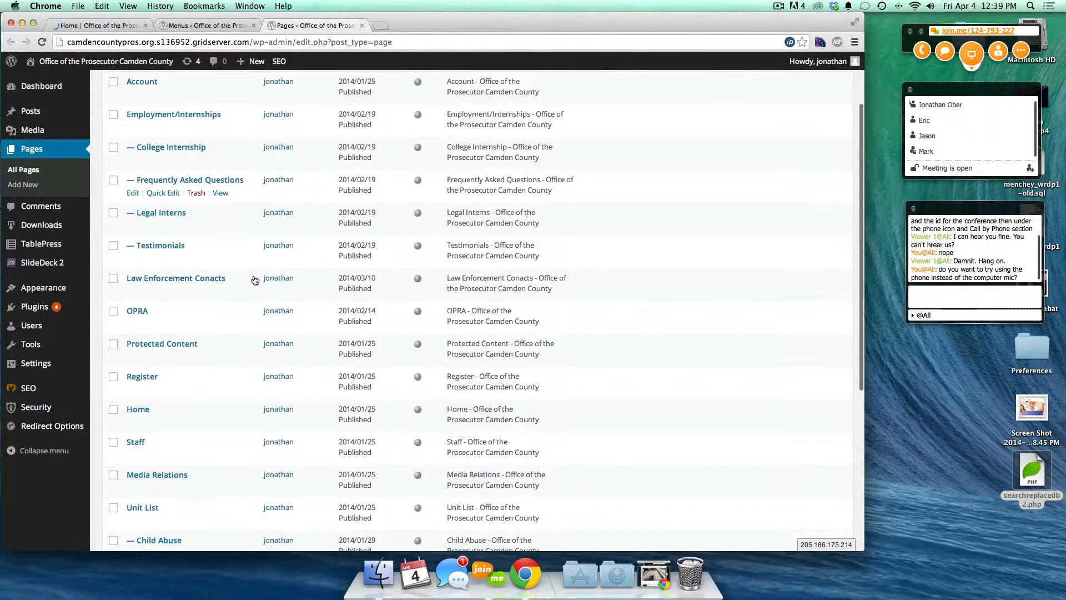
pyautogui.click(139, 411)
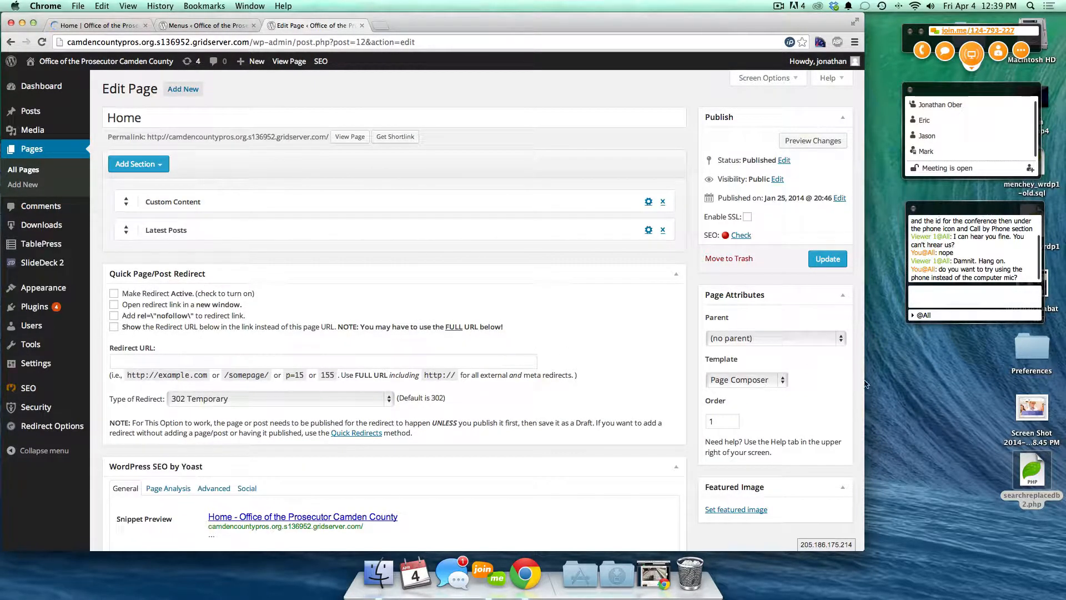
pyautogui.click(758, 381)
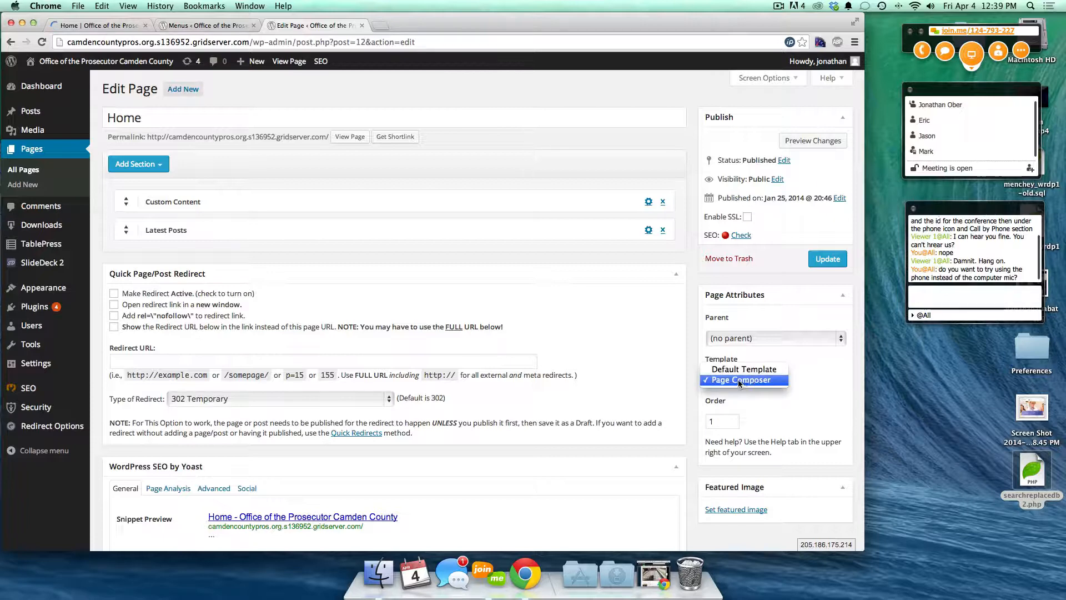
pyautogui.click(786, 381)
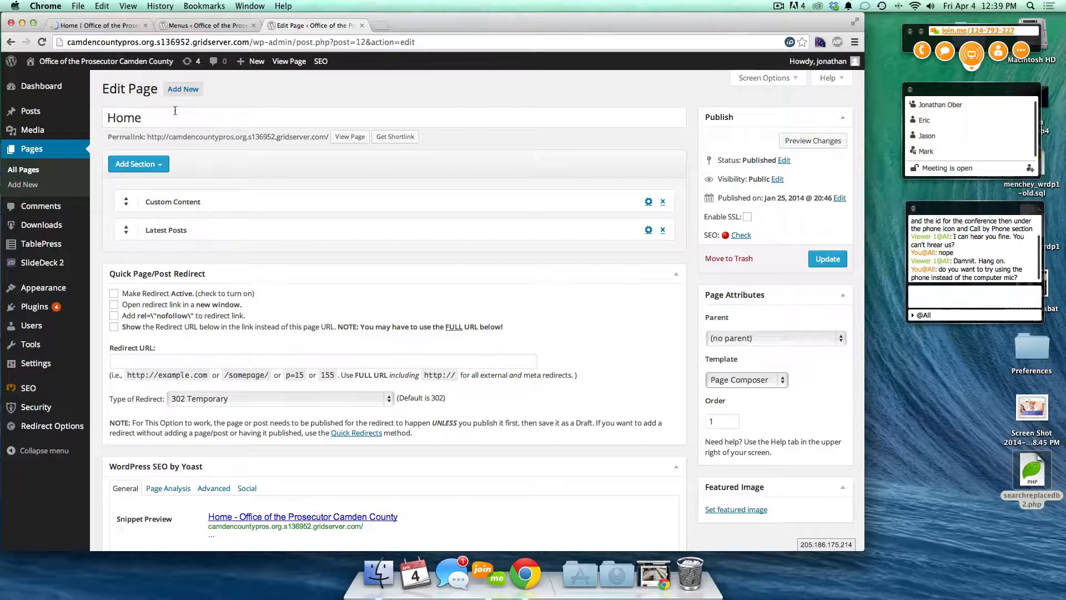
# - Review the live home page and the addable section types without adding one
pyautogui.click(100, 27)
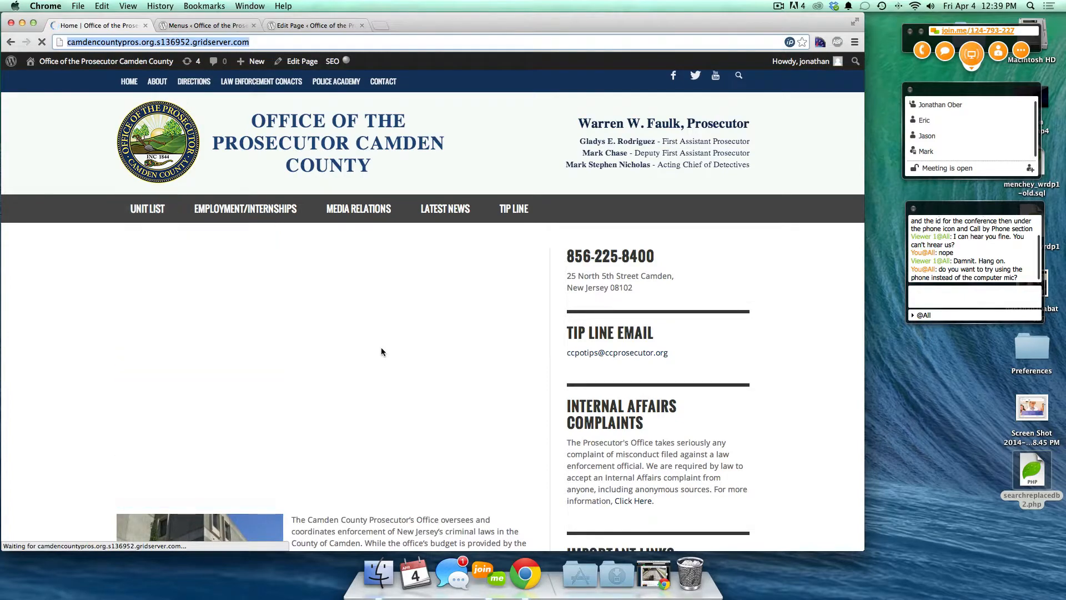
pyautogui.scroll(-5, 356, 352)
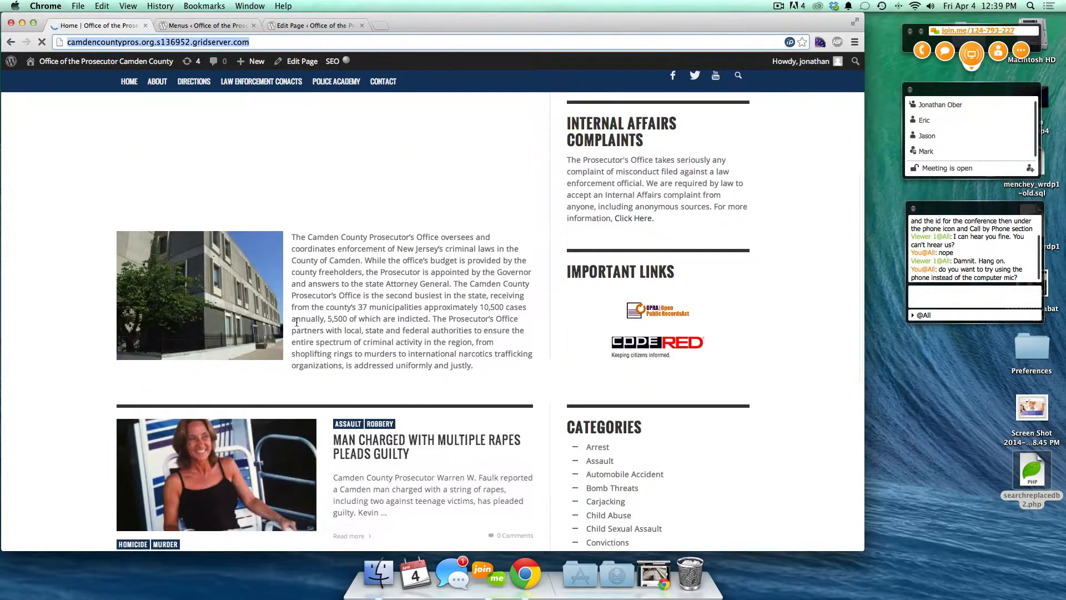
pyautogui.scroll(-4, 334, 303)
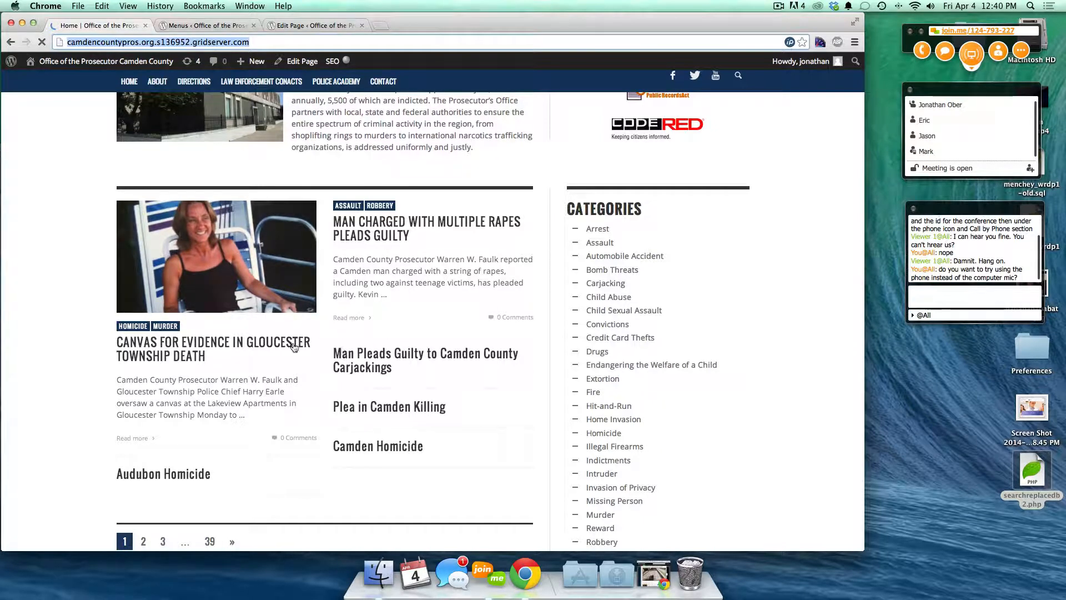
pyautogui.scroll(-3, 292, 366)
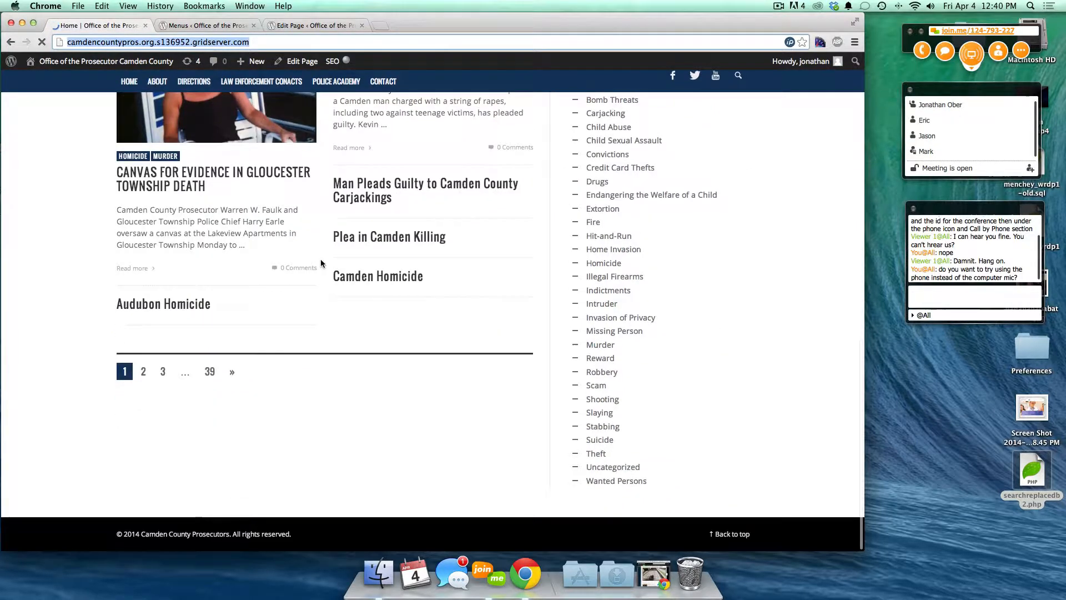
pyautogui.click(310, 25)
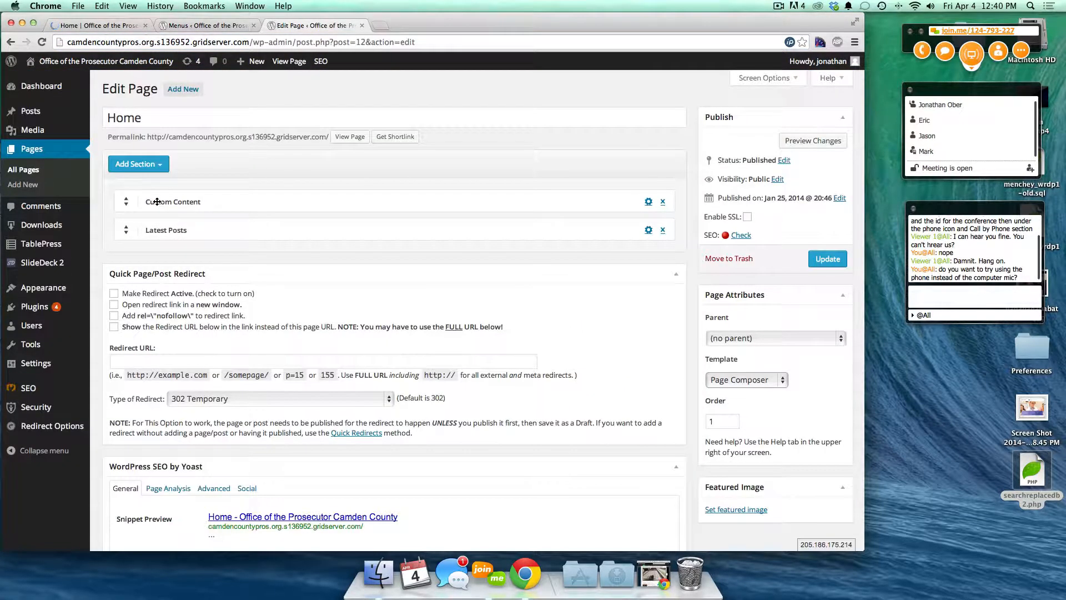
pyautogui.click(151, 168)
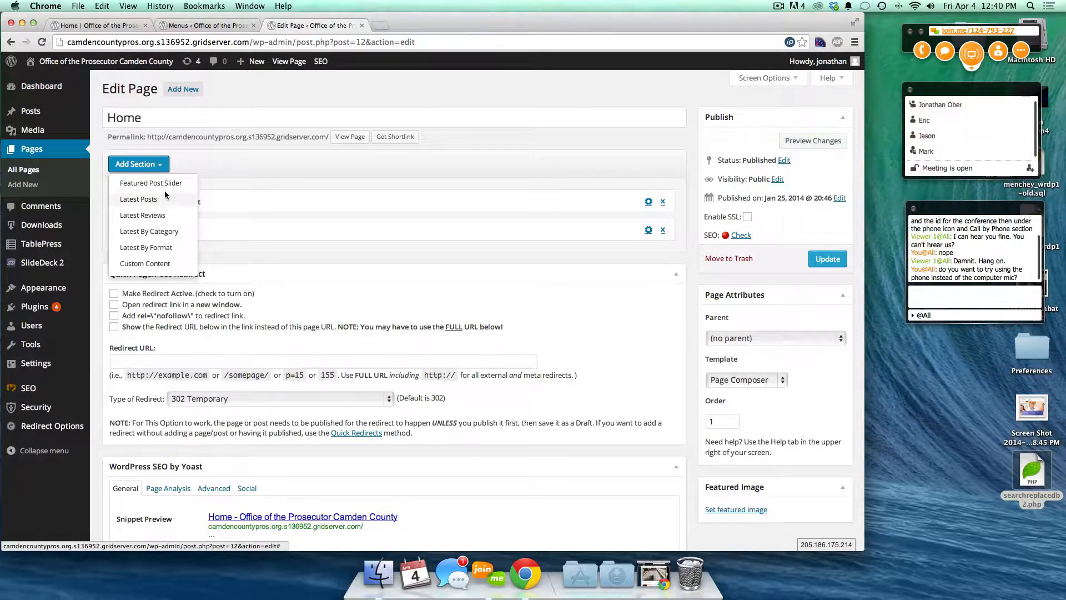
pyautogui.click(206, 175)
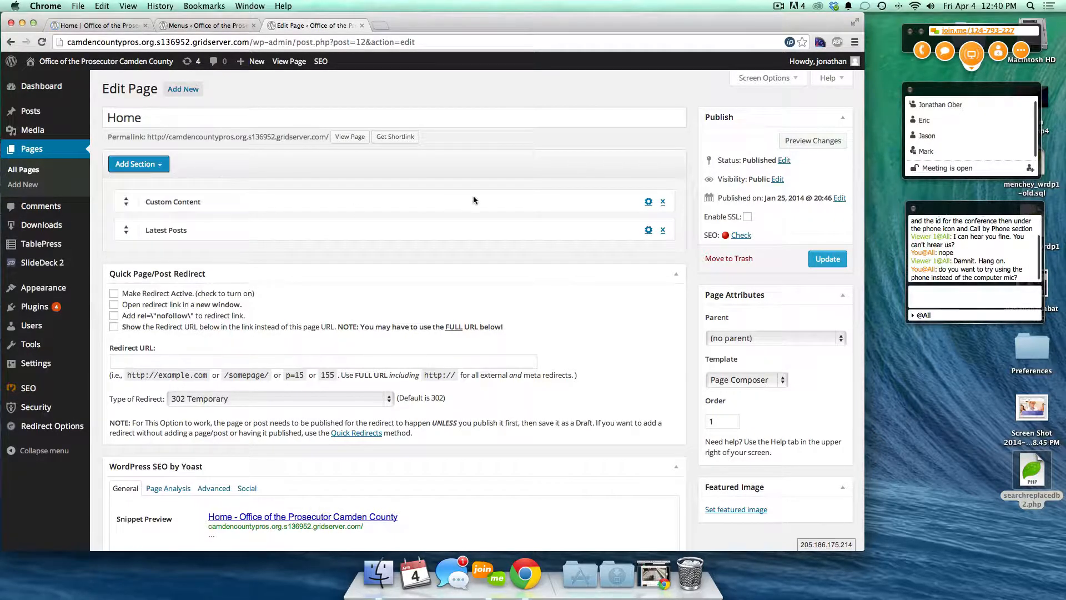
# - Expand Custom Content and highlight the SlideDeck2 shortcode and building image markup
pyautogui.click(166, 202)
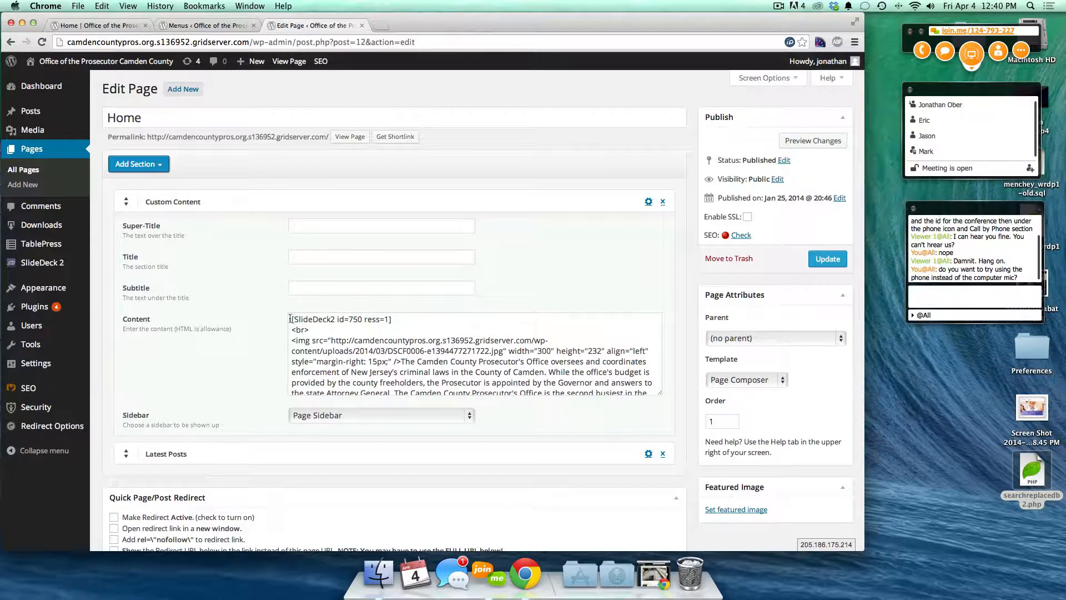
pyautogui.moveTo(290, 319); pyautogui.dragTo(418, 316)
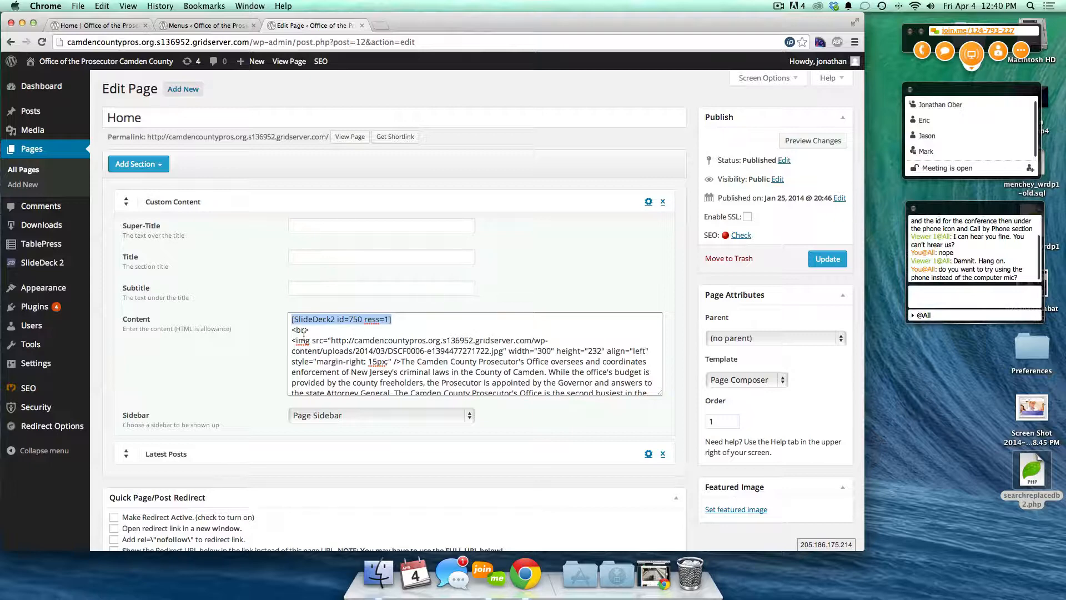
pyautogui.moveTo(293, 340); pyautogui.dragTo(395, 361)
pyautogui.scroll(-5, 425, 327)
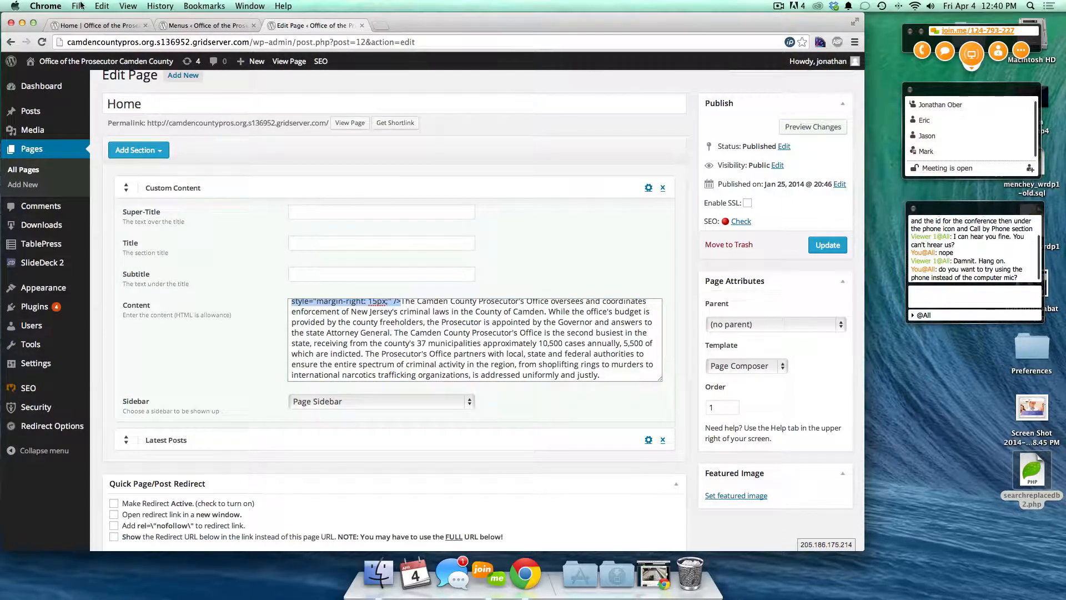
# - Compare the Home page content against the live home page and menu editor
pyautogui.click(78, 26)
pyautogui.scroll(15, 281, 244)
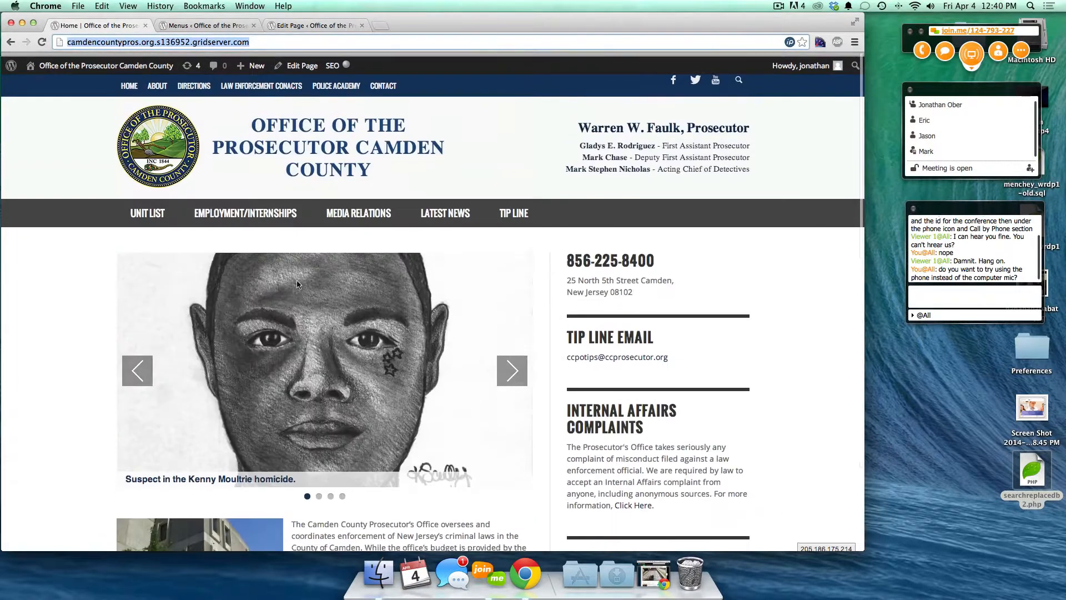
pyautogui.scroll(-2, 337, 516)
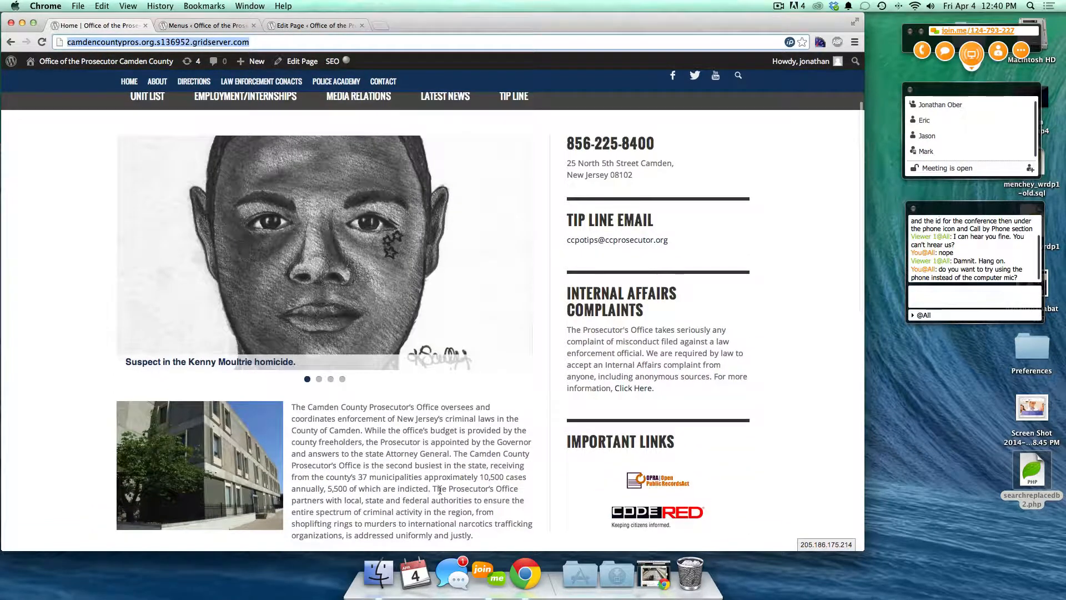
pyautogui.click(195, 25)
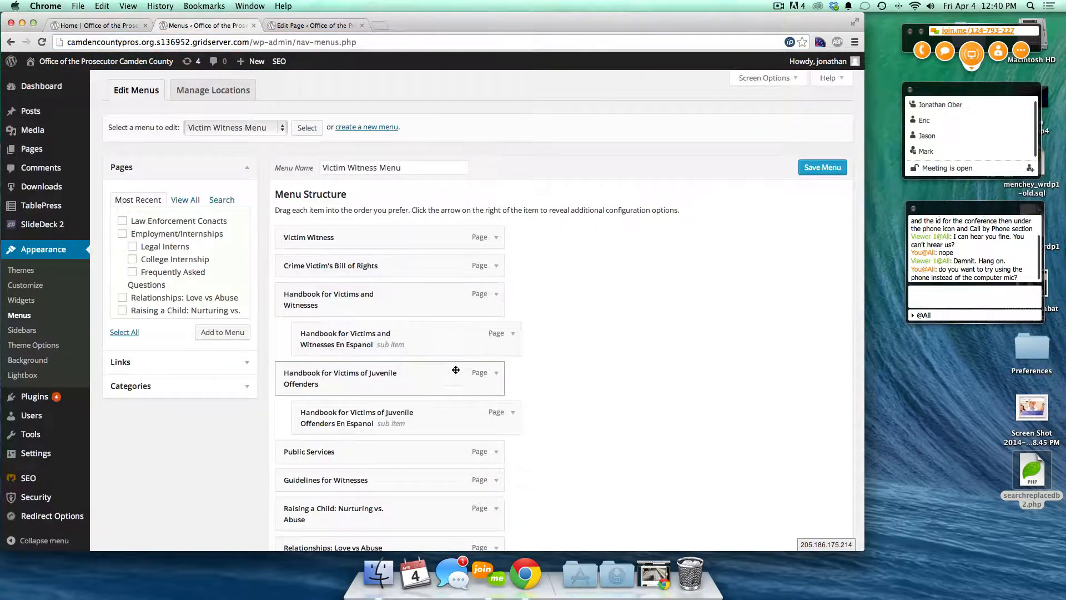
pyautogui.click(283, 24)
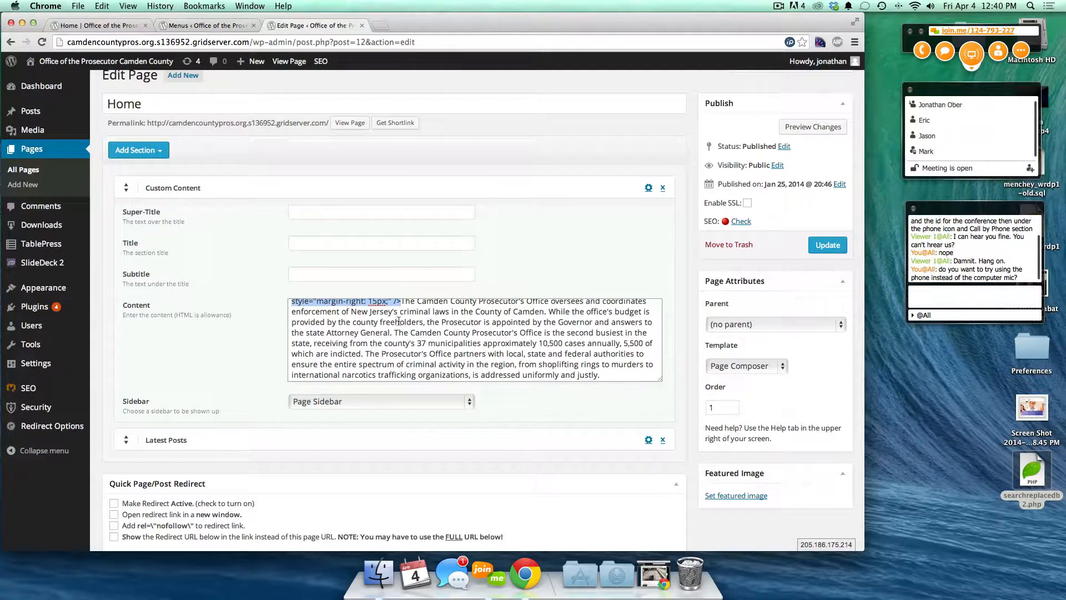
pyautogui.scroll(-5, 542, 425)
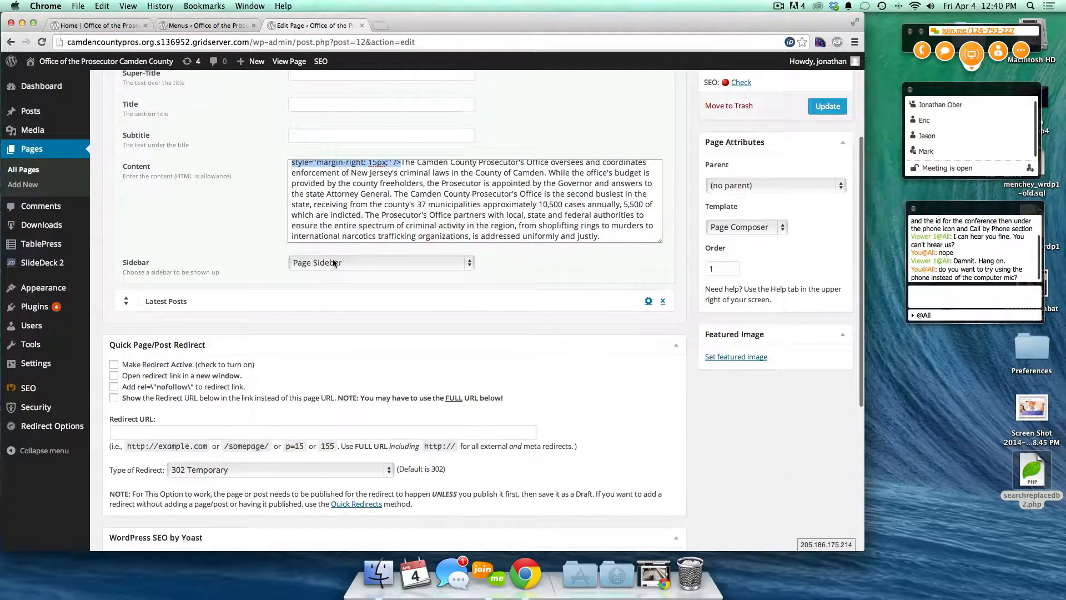
pyautogui.click(100, 25)
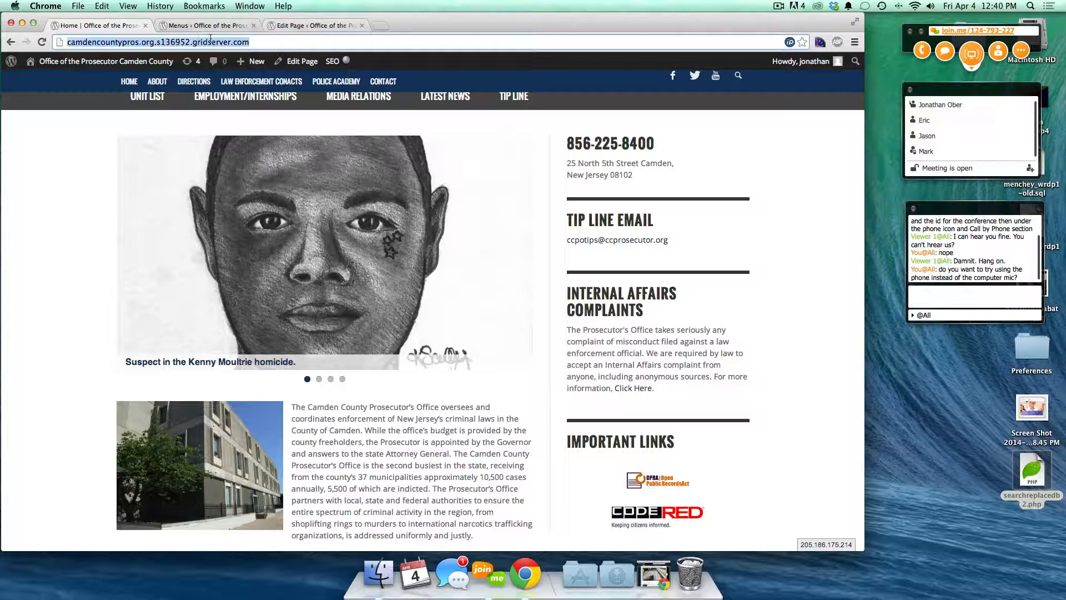
pyautogui.click(288, 29)
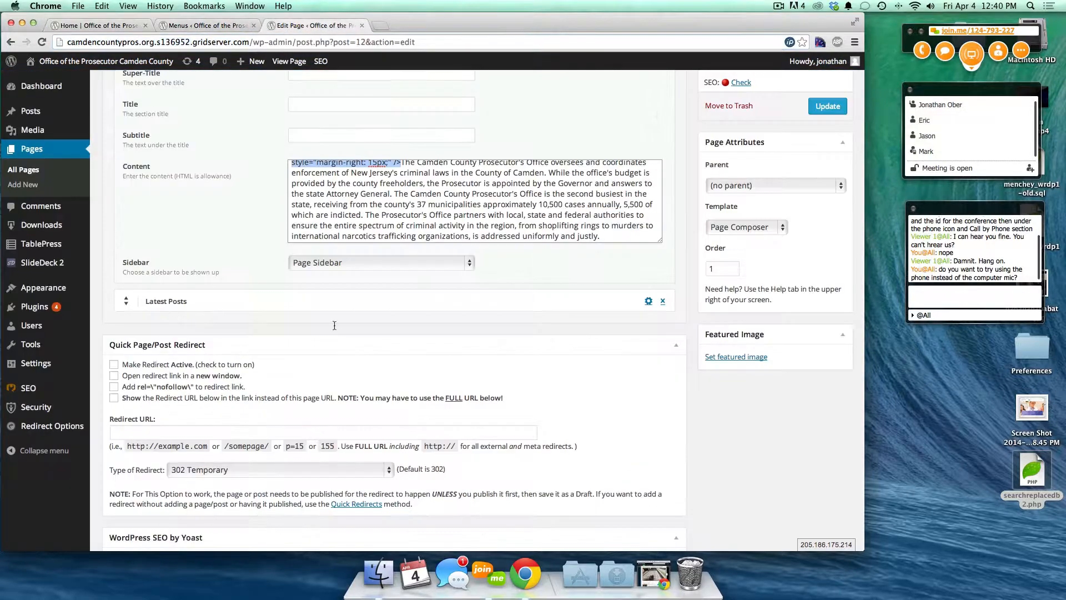
pyautogui.scroll(-3, 356, 406)
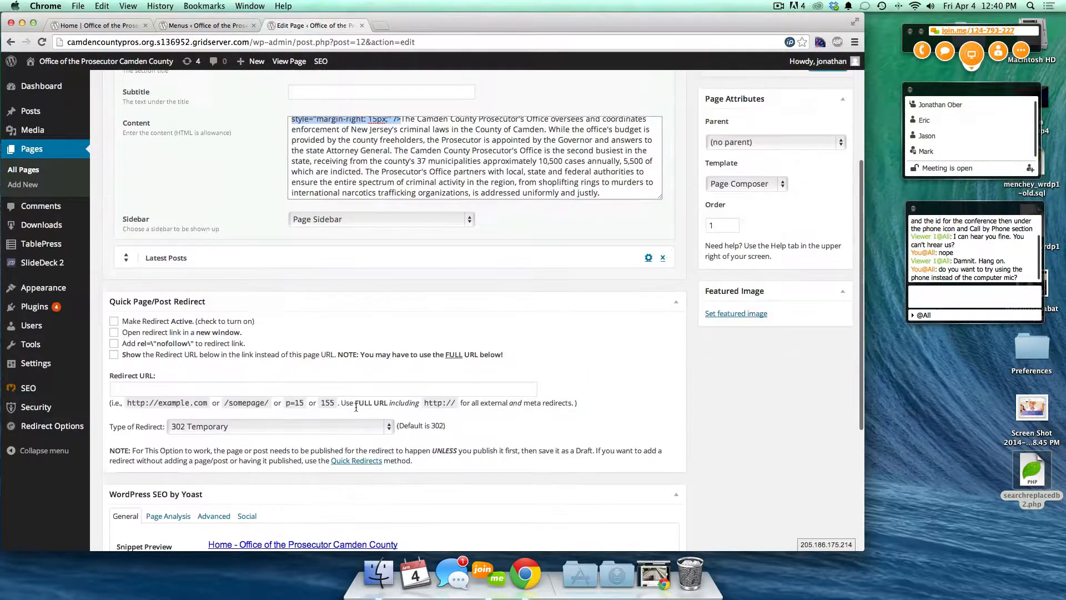
# - Check Latest Posts settings: 6 posts, Large & Small Thumbnail style, Blog Sidebar, unchanged
pyautogui.click(126, 263)
pyautogui.scroll(6, 224, 228)
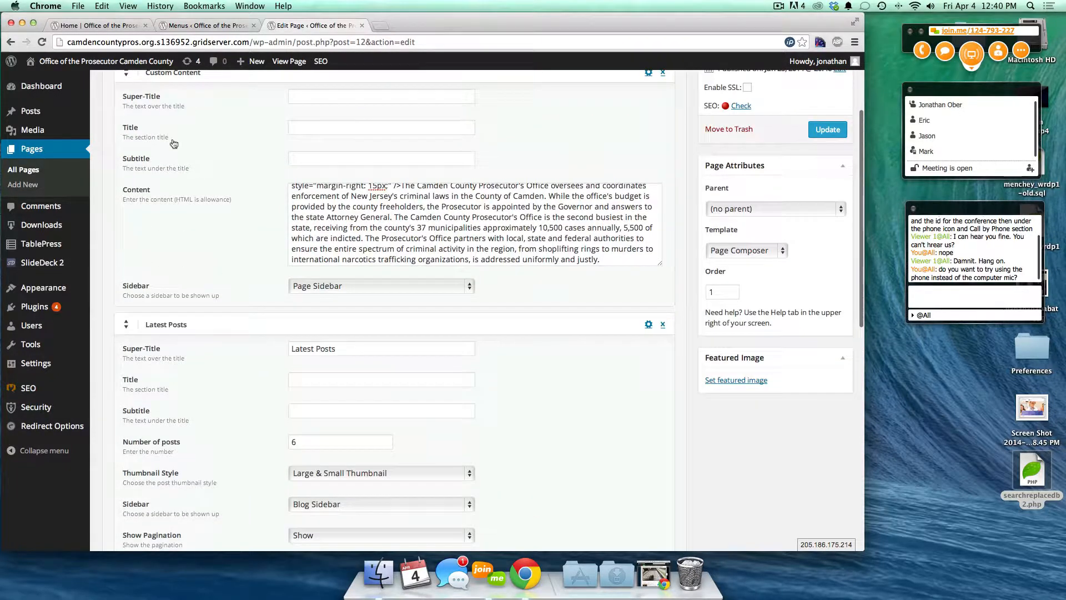
pyautogui.scroll(-5, 195, 374)
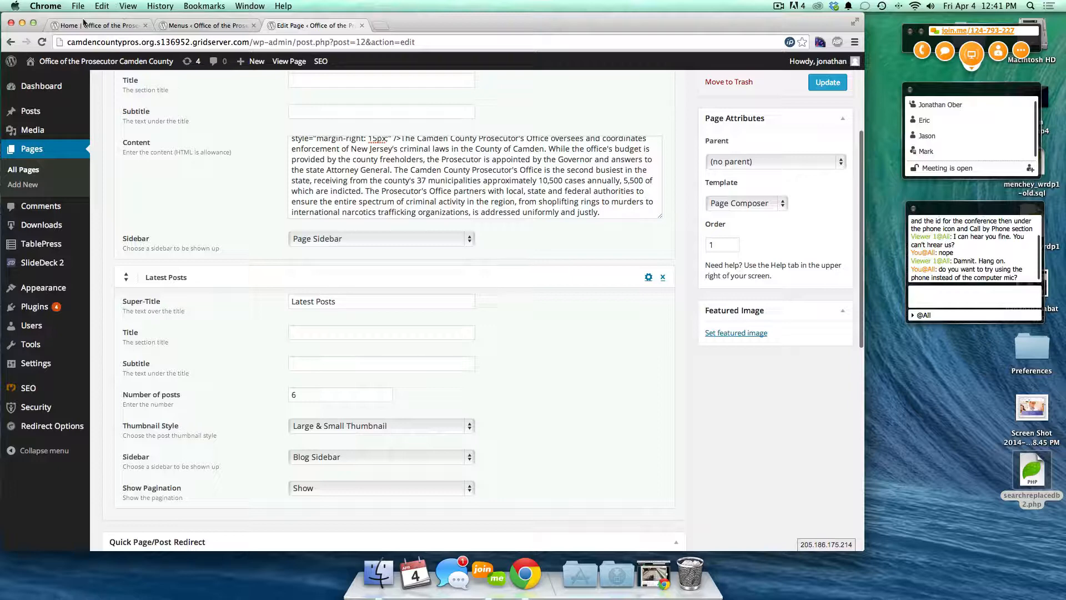
pyautogui.doubleClick(299, 393)
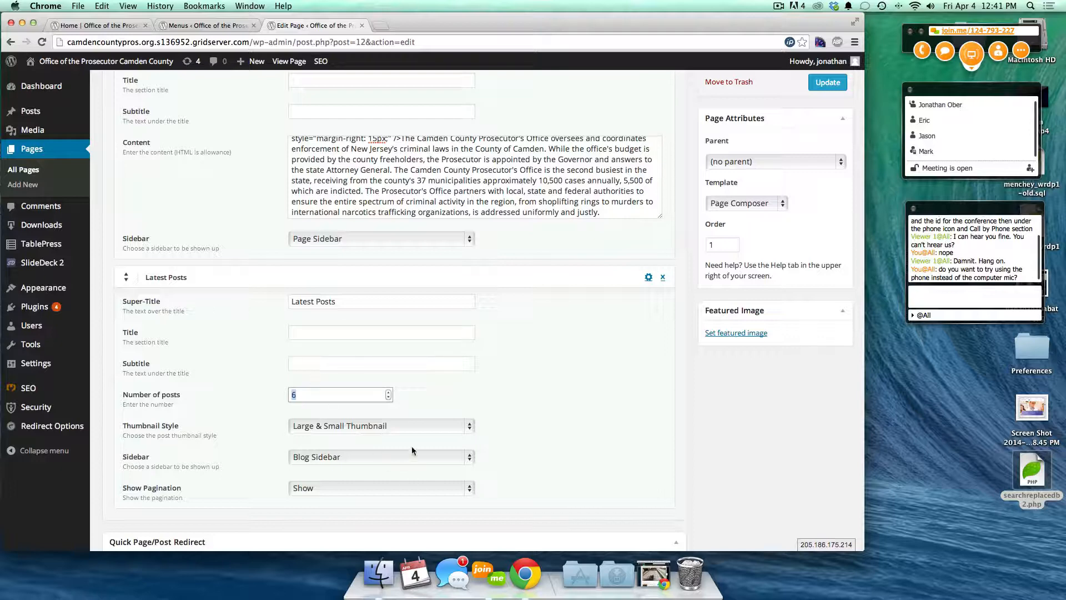
pyautogui.click(384, 426)
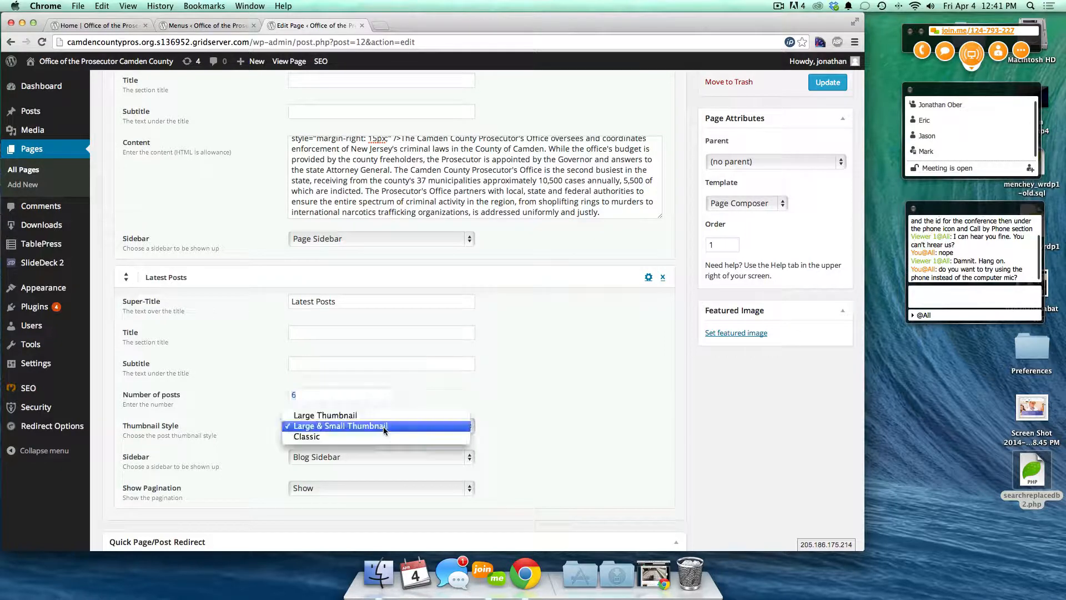
pyautogui.click(578, 443)
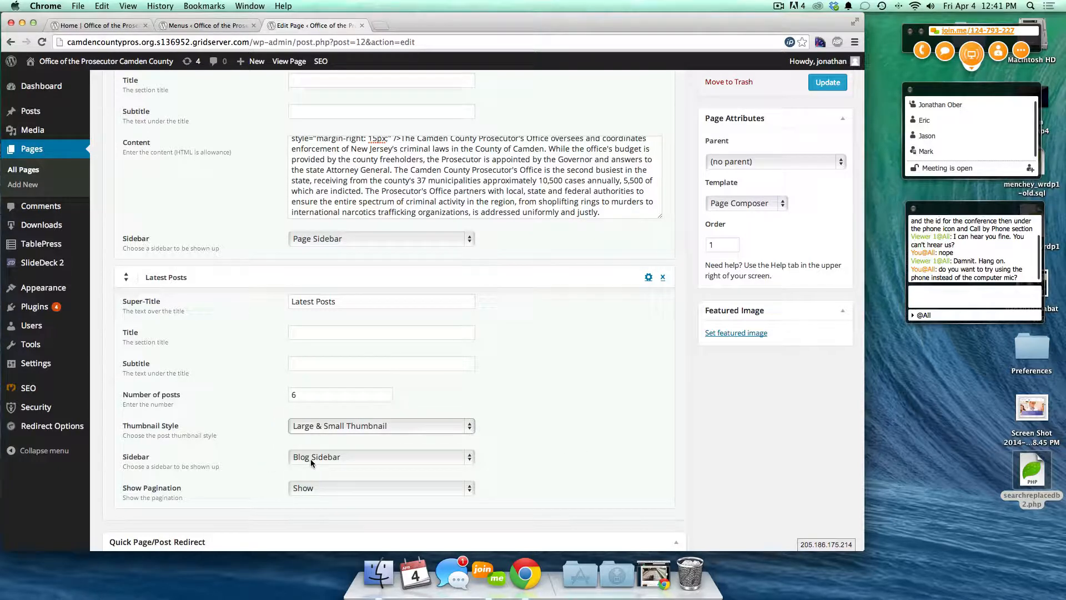
pyautogui.click(328, 459)
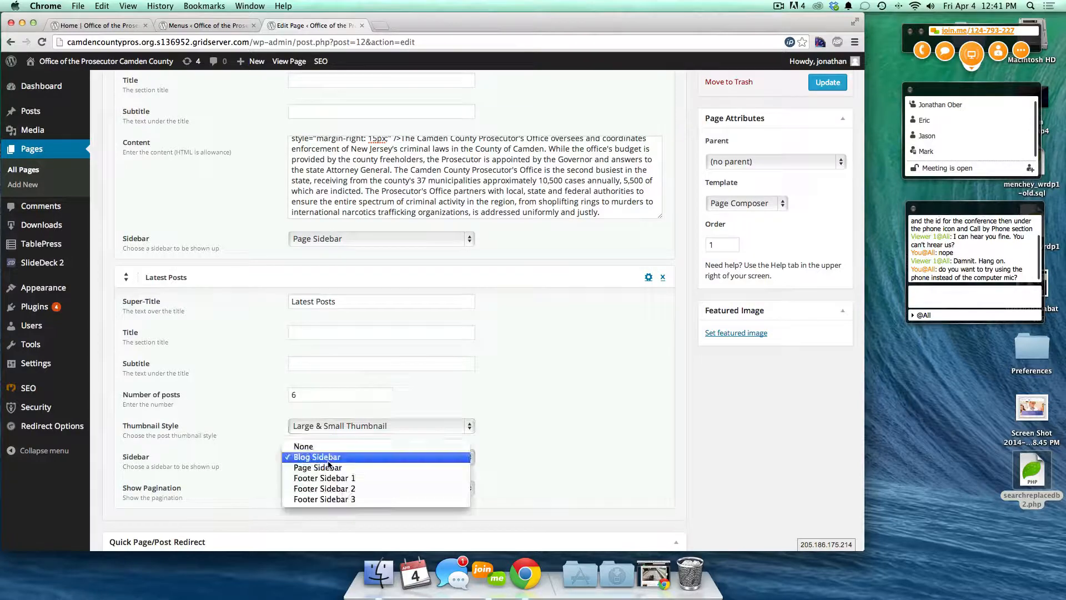
pyautogui.click(354, 461)
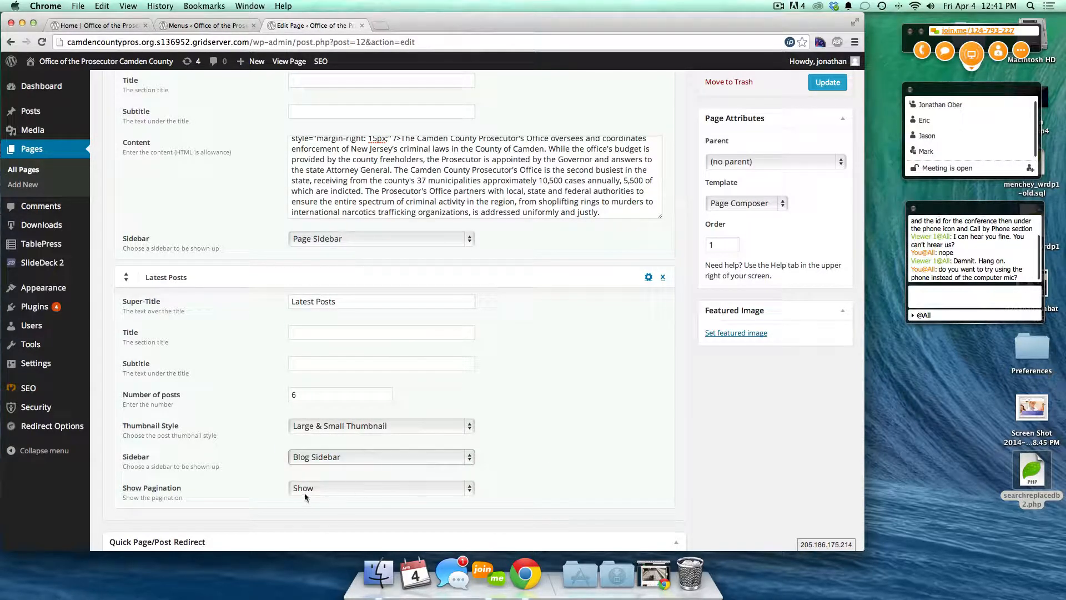
pyautogui.click(99, 25)
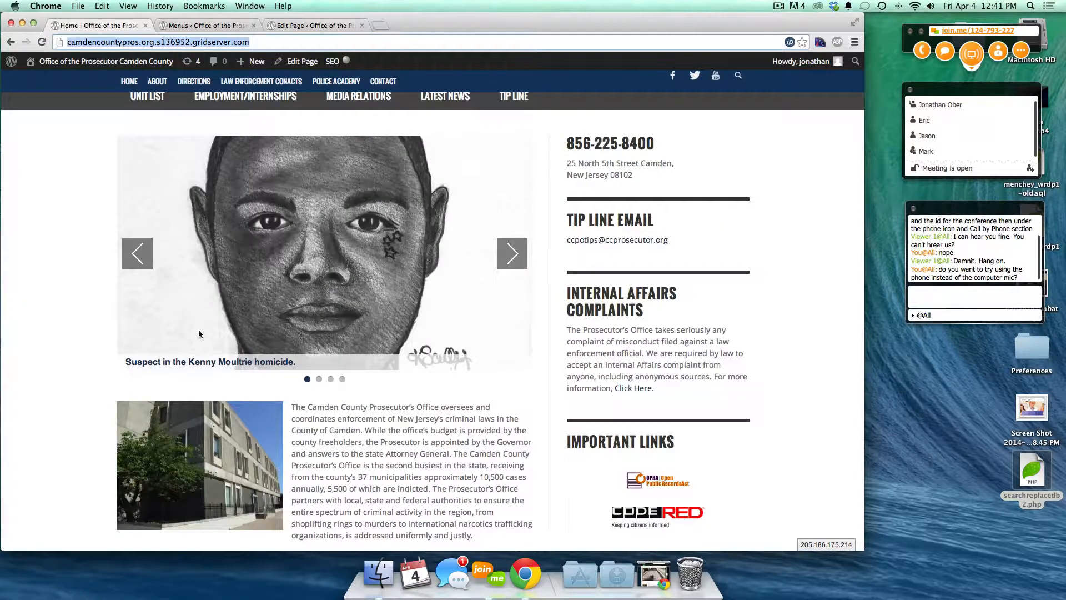
# - Open page 2 of the home page's post listing and scroll through it
pyautogui.scroll(-7, 283, 420)
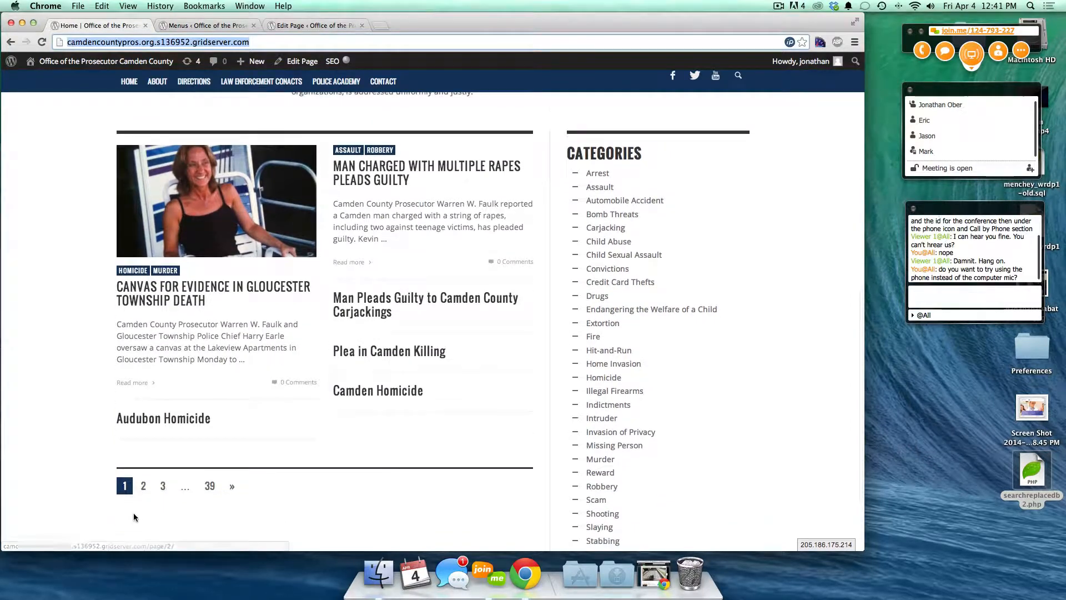
pyautogui.click(145, 487)
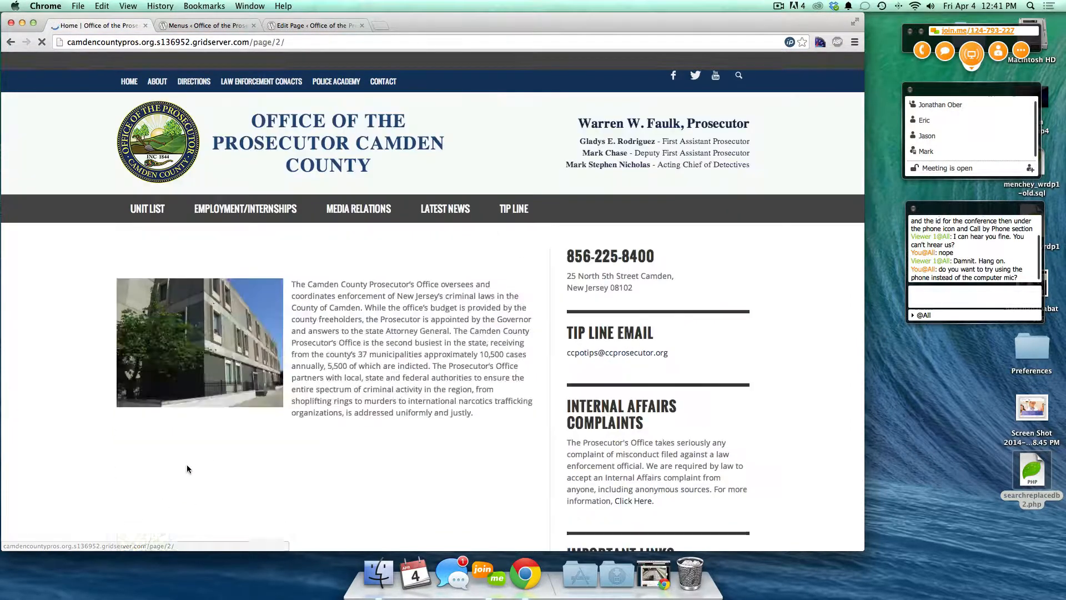
pyautogui.scroll(-4, 188, 466)
pyautogui.scroll(-1, 187, 464)
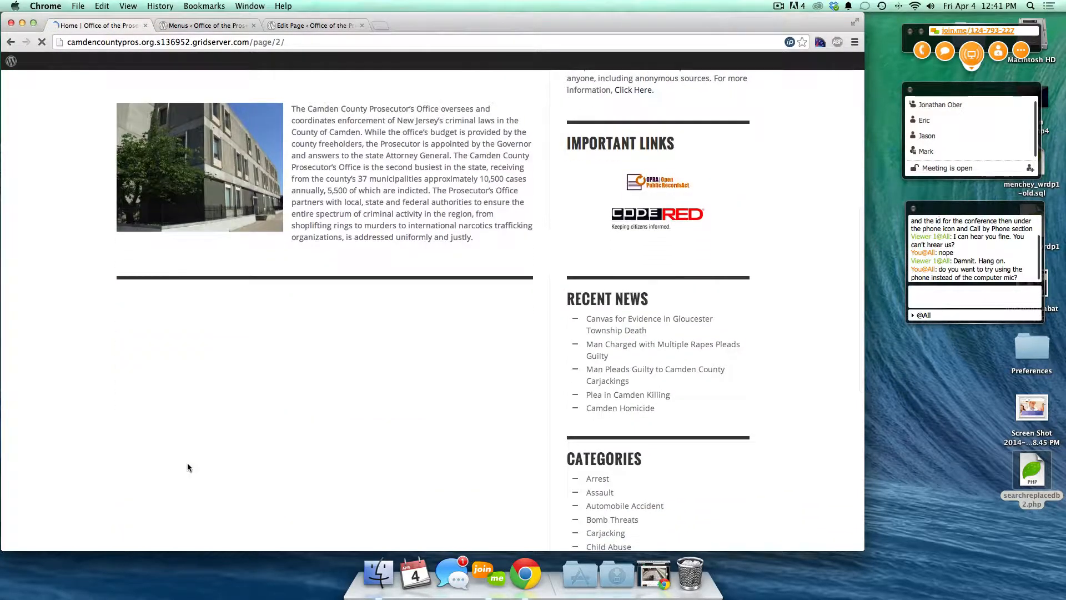
pyautogui.scroll(-4, 318, 353)
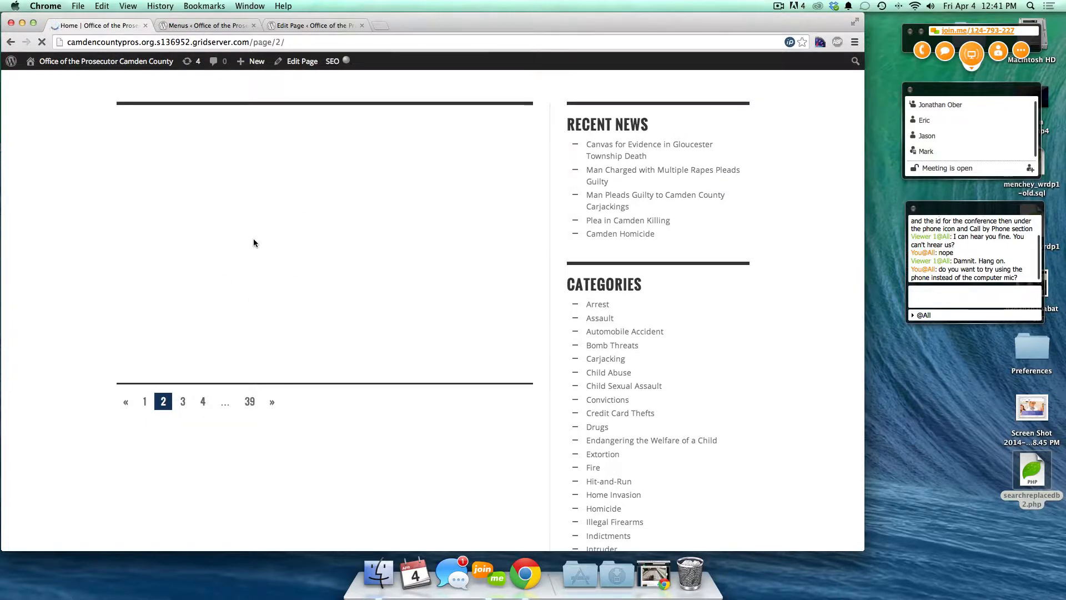
# - Select the img tag in the Home content, then reload live page 2
pyautogui.click(295, 25)
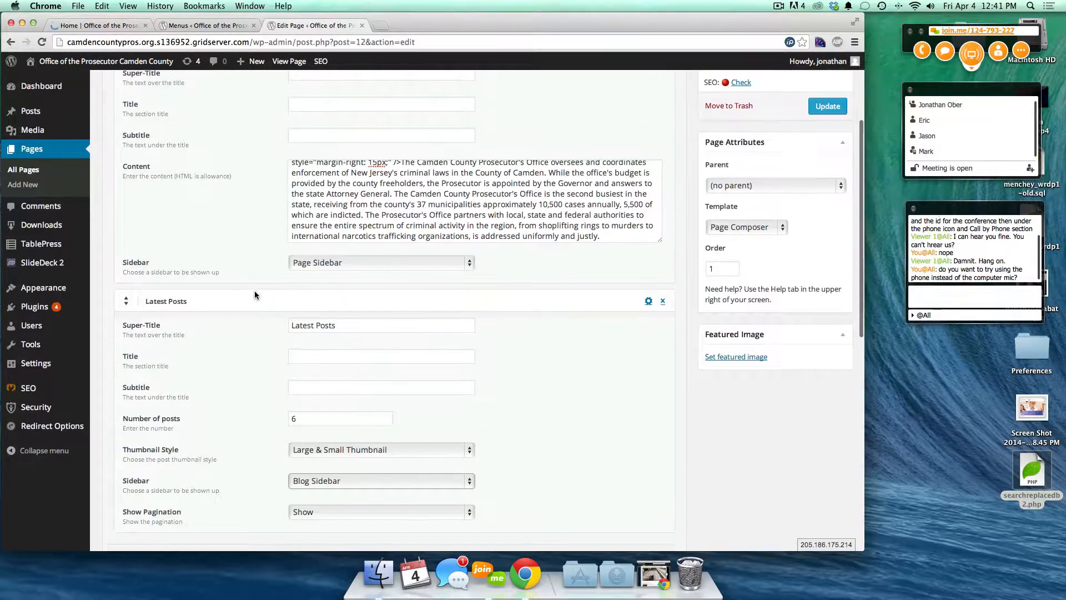
pyautogui.scroll(3, 369, 296)
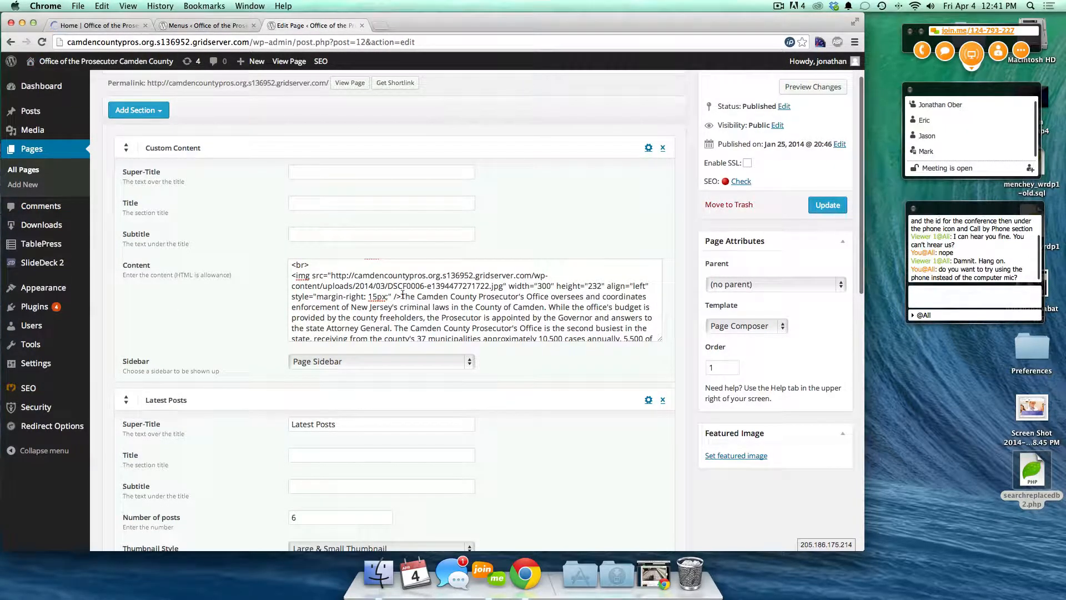
pyautogui.moveTo(401, 296); pyautogui.dragTo(276, 270)
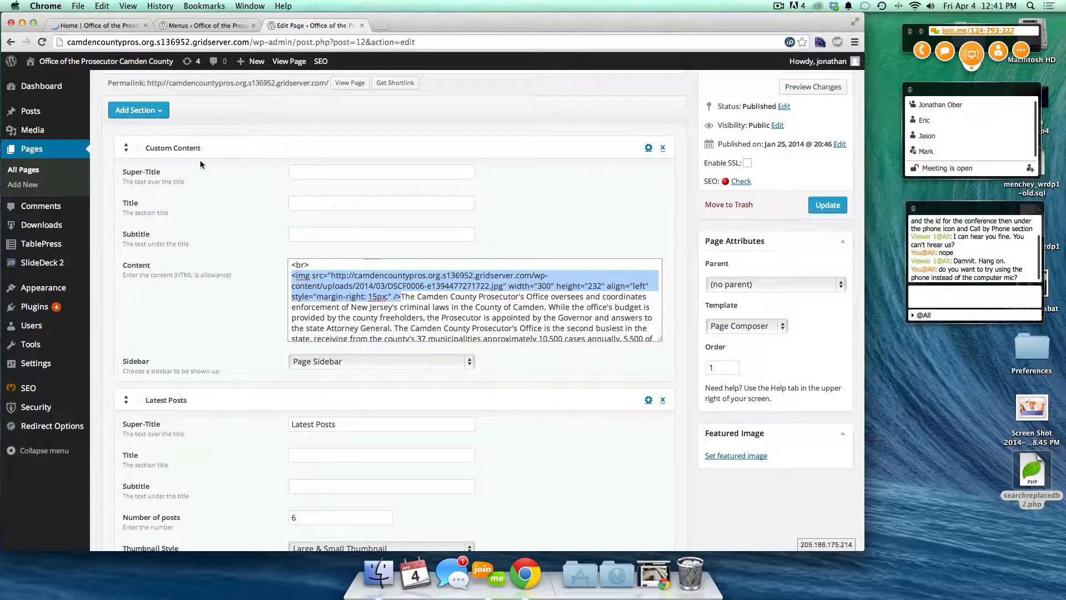
pyautogui.click(98, 27)
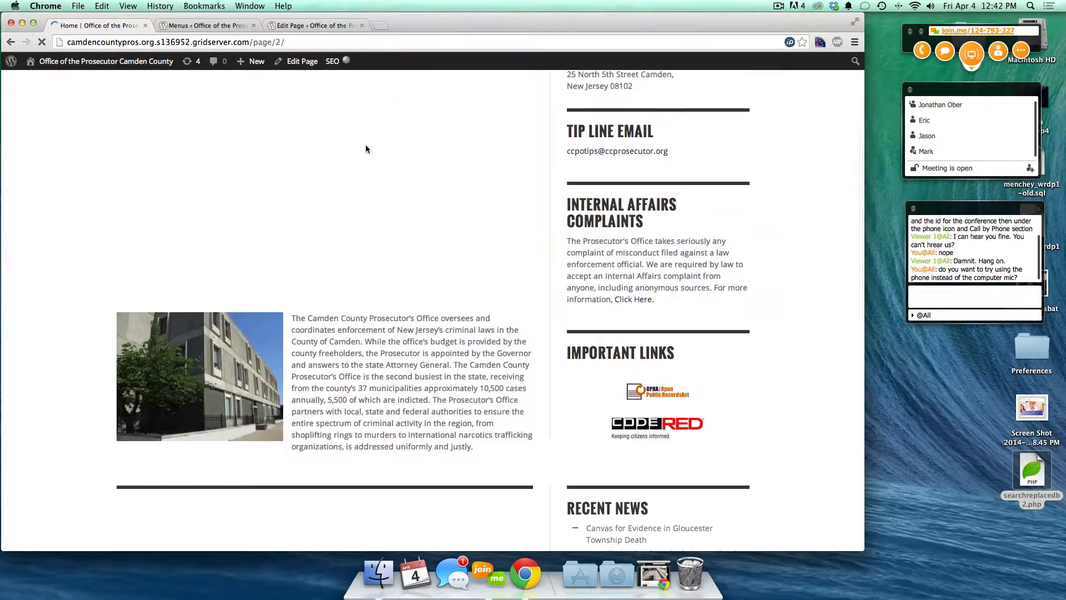
pyautogui.click(167, 41)
pyautogui.press('Return')
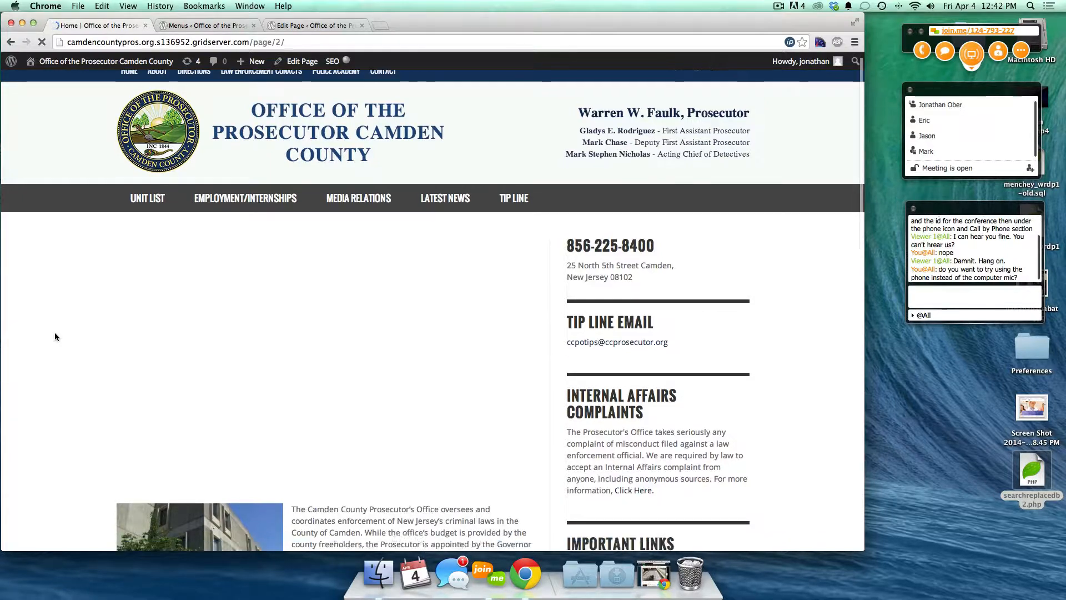
pyautogui.scroll(-10, 54, 336)
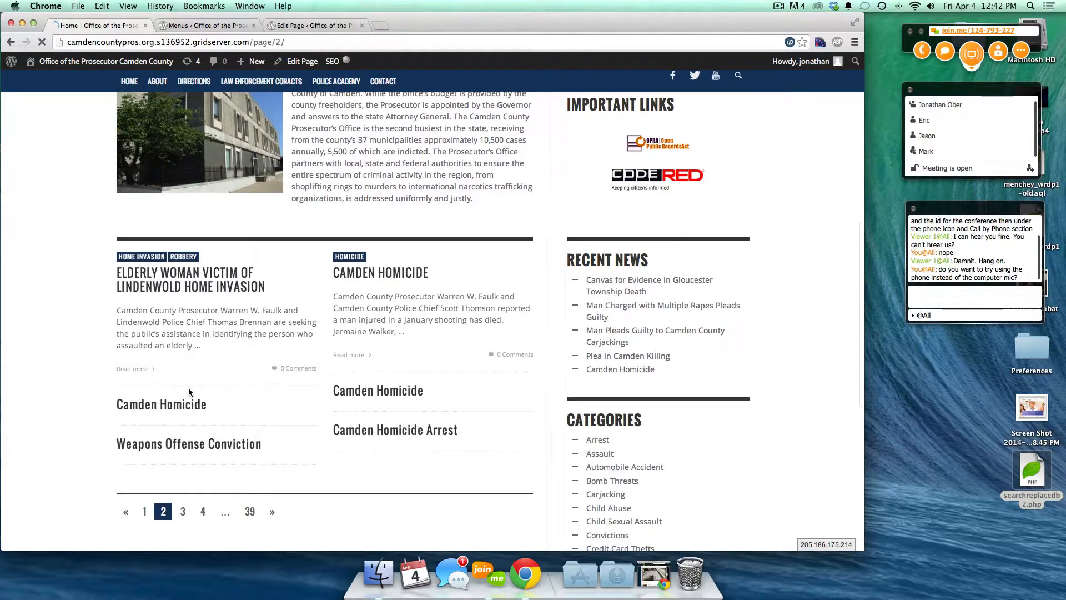
pyautogui.scroll(8, 197, 330)
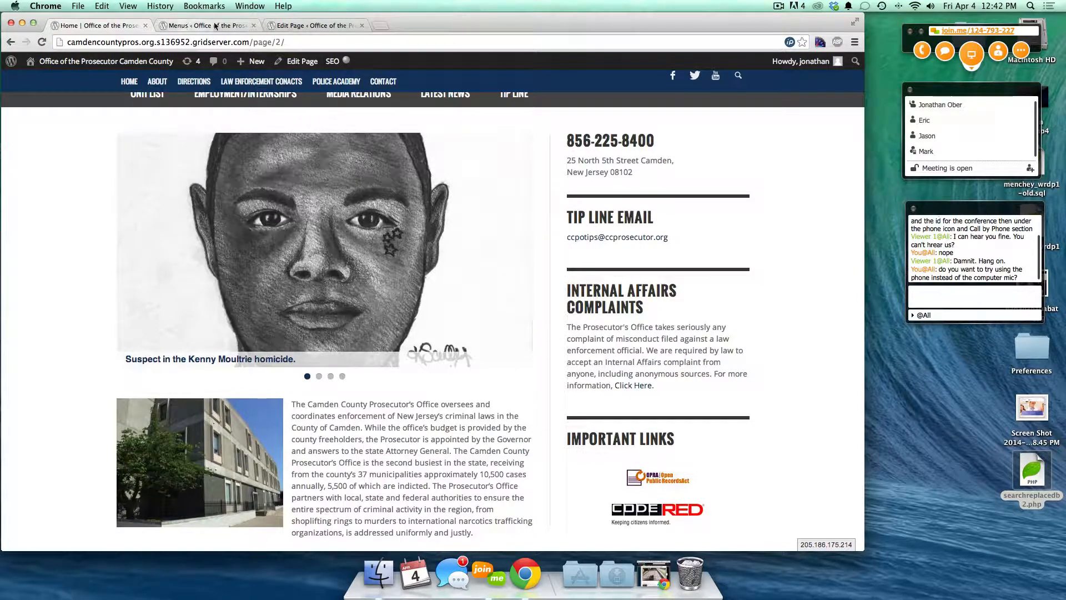
# - Compare the live site's navigation with the menu management screen
pyautogui.click(304, 25)
pyautogui.click(201, 26)
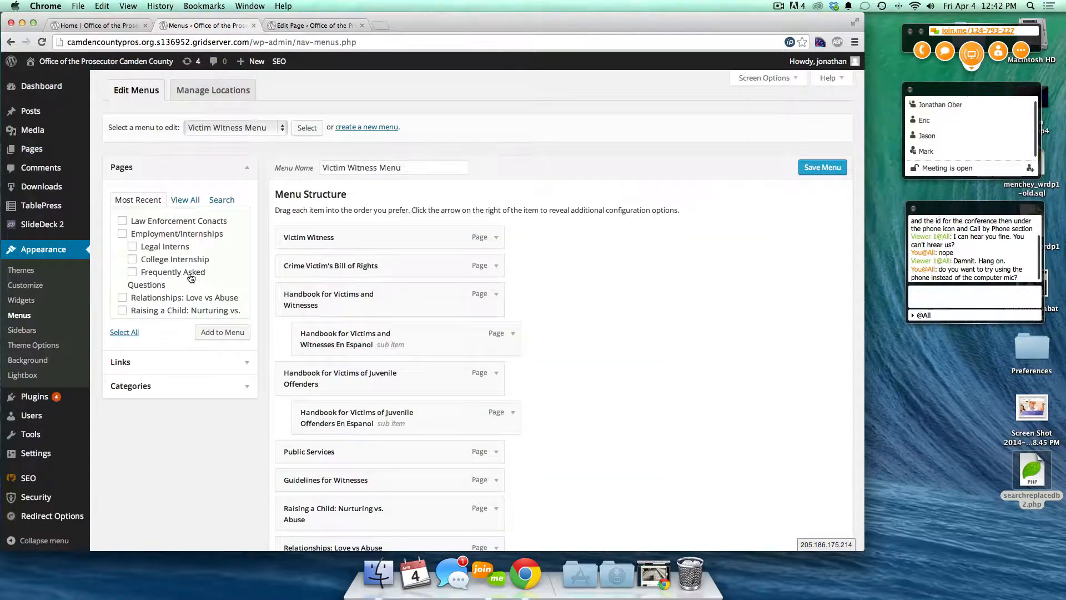
pyautogui.click(107, 25)
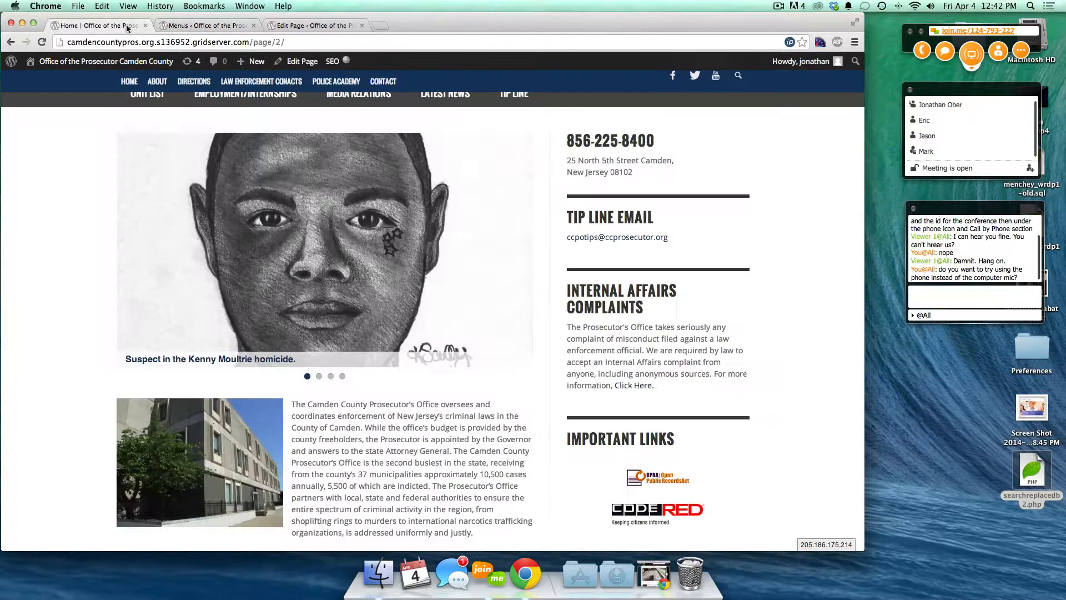
pyautogui.scroll(2, 68, 237)
pyautogui.scroll(1, 75, 214)
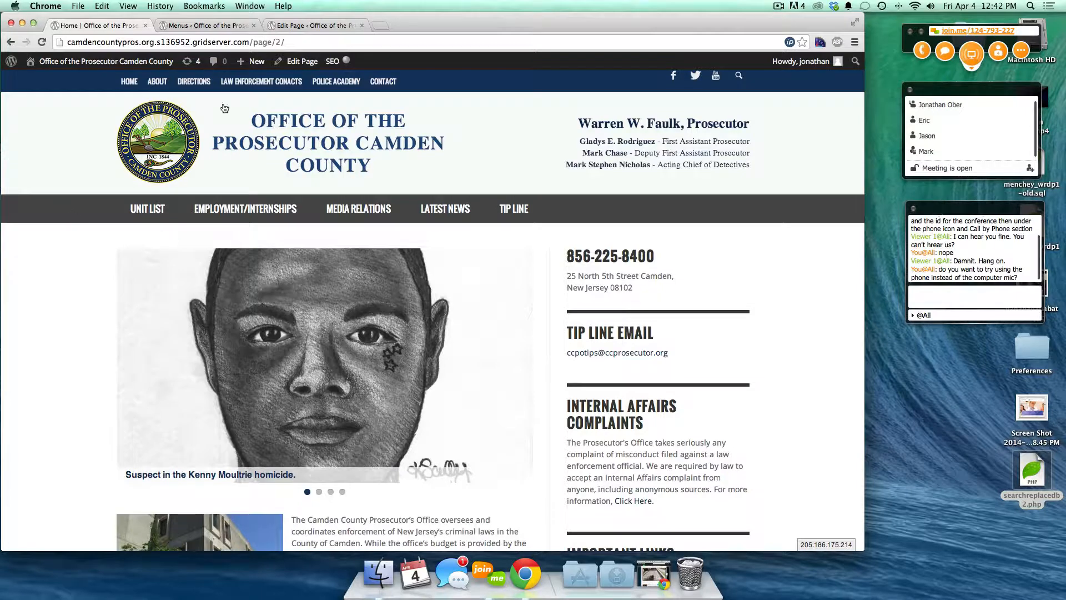
pyautogui.click(189, 25)
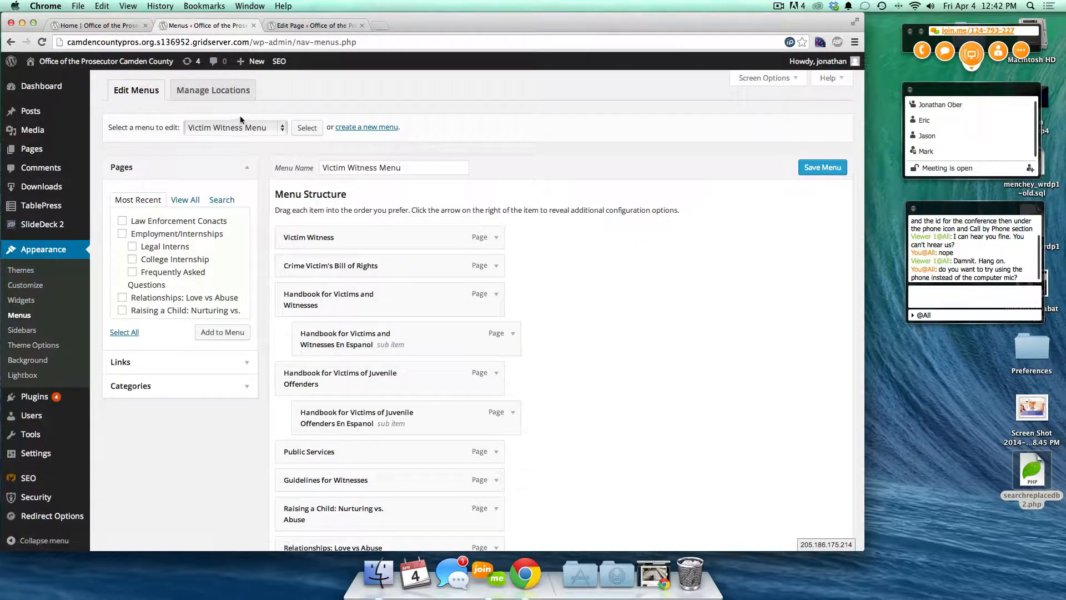
# - Load the Main (Main Navigation) menu and check it against the live navigation bar
pyautogui.click(220, 124)
pyautogui.click(223, 131)
pyautogui.click(224, 133)
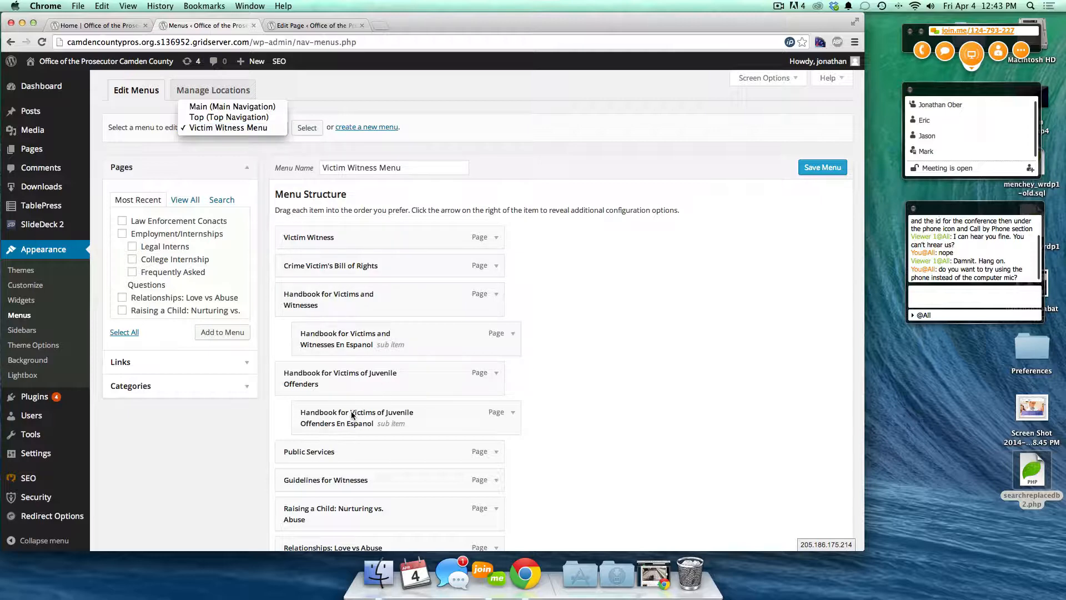
pyautogui.click(198, 107)
pyautogui.click(299, 127)
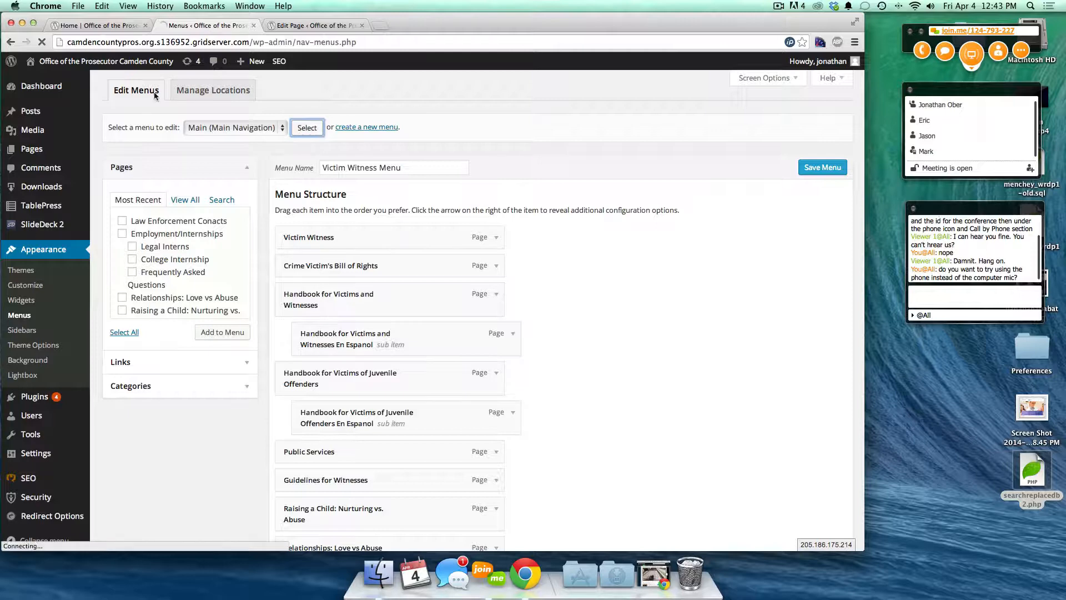
pyautogui.click(67, 24)
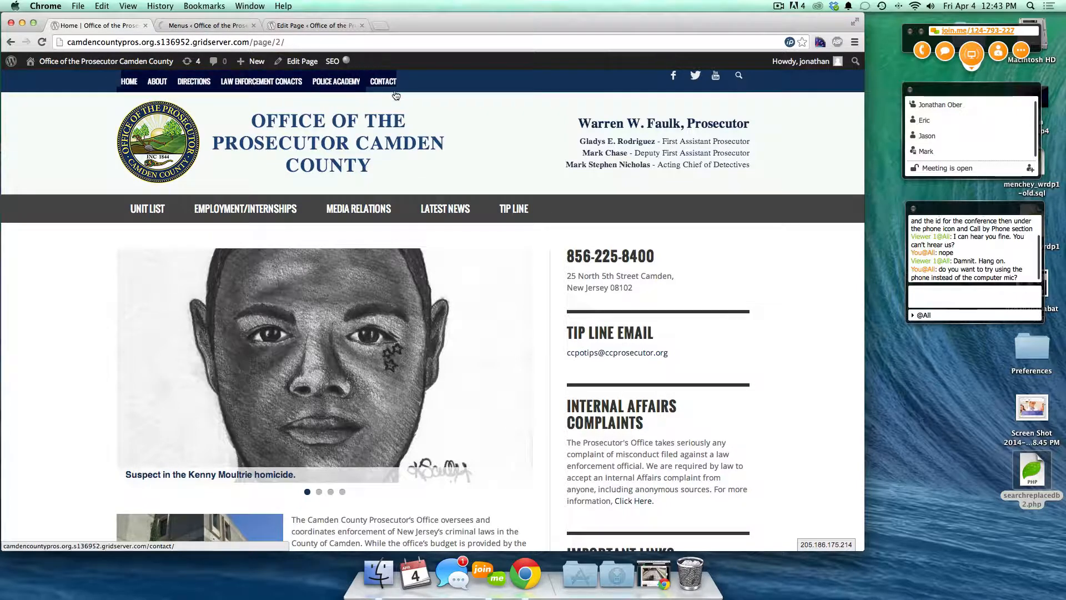
pyautogui.click(212, 24)
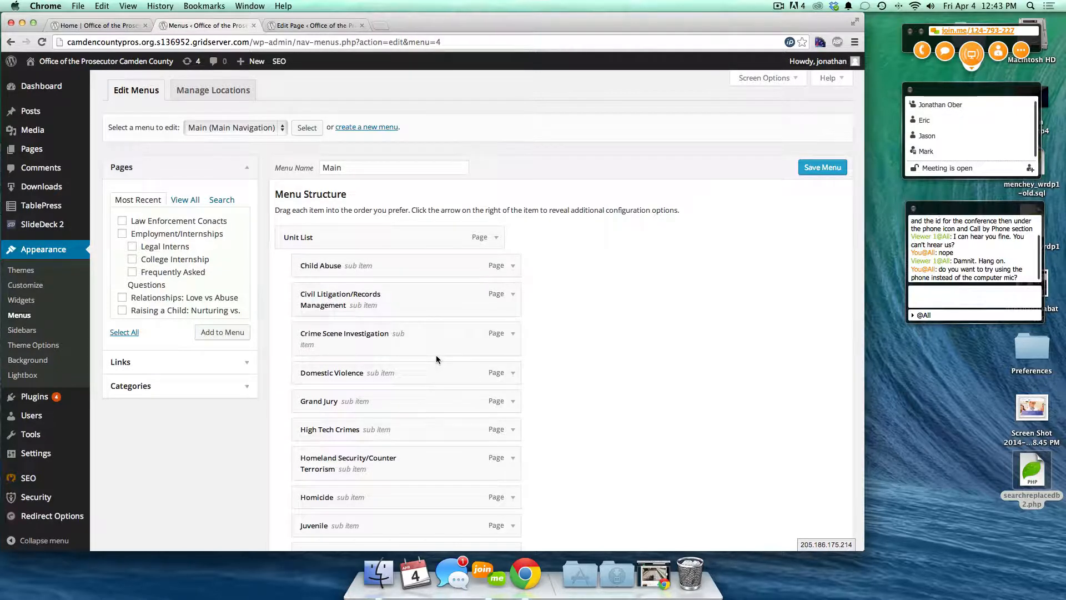
# - Add the Account page to the end of the Main menu, after Tip Line
pyautogui.scroll(-2, 435, 354)
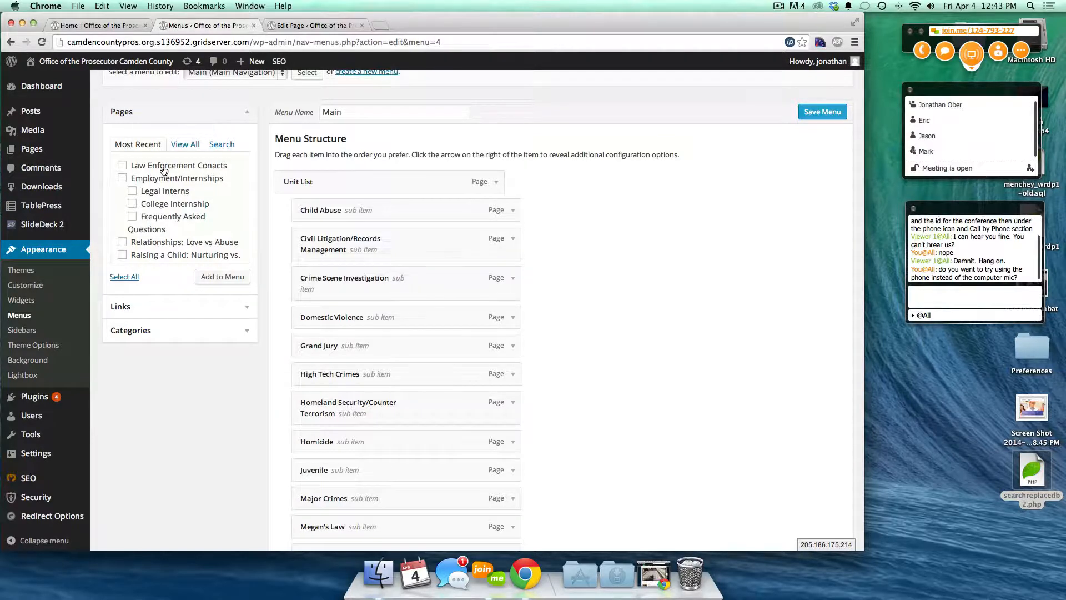
pyautogui.click(183, 147)
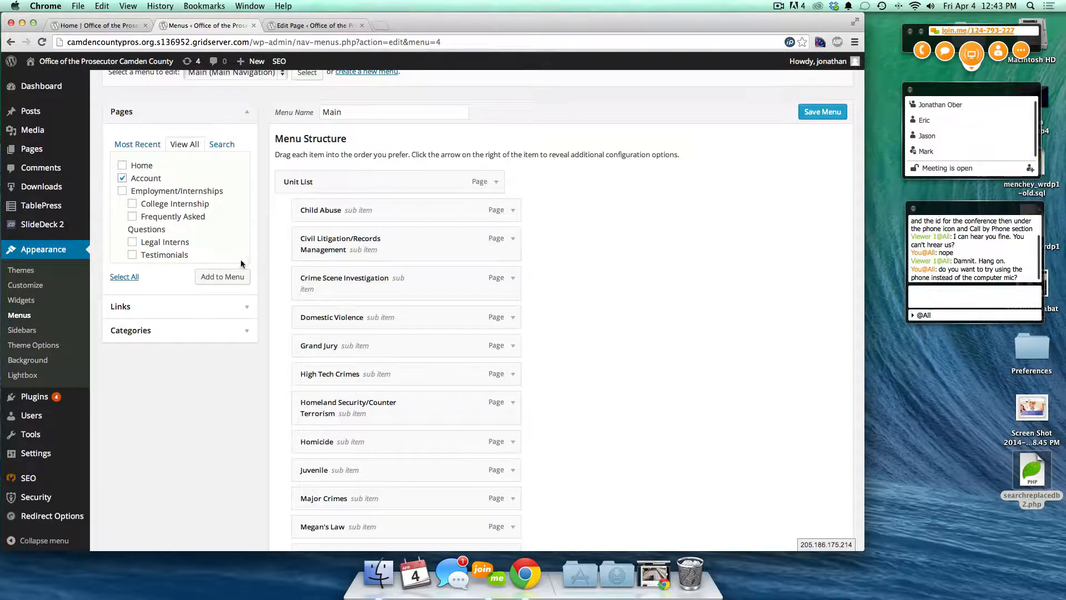
pyautogui.click(227, 277)
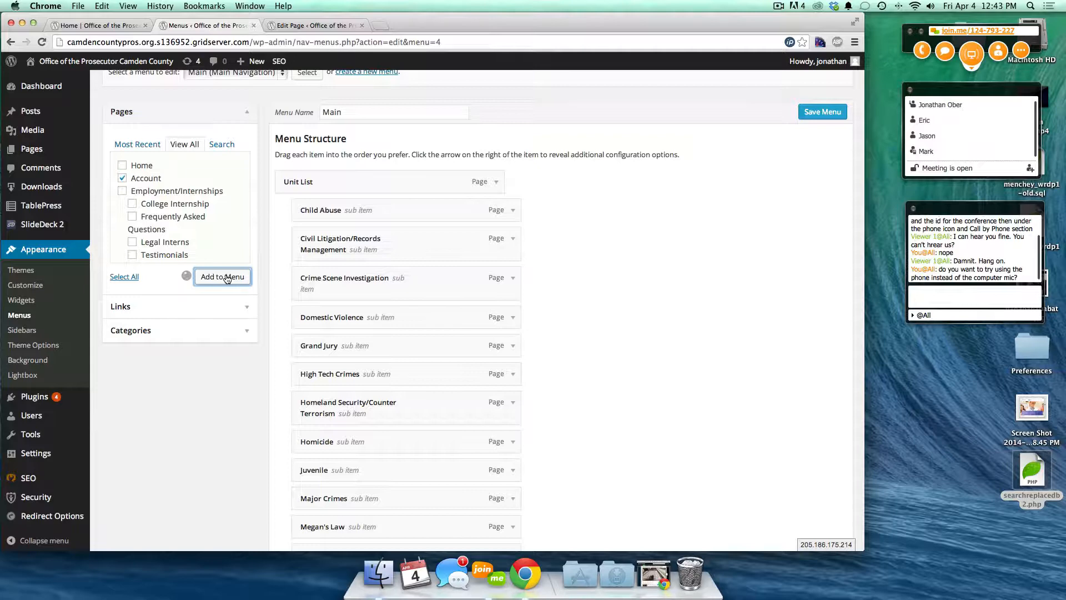
pyautogui.scroll(-15, 234, 401)
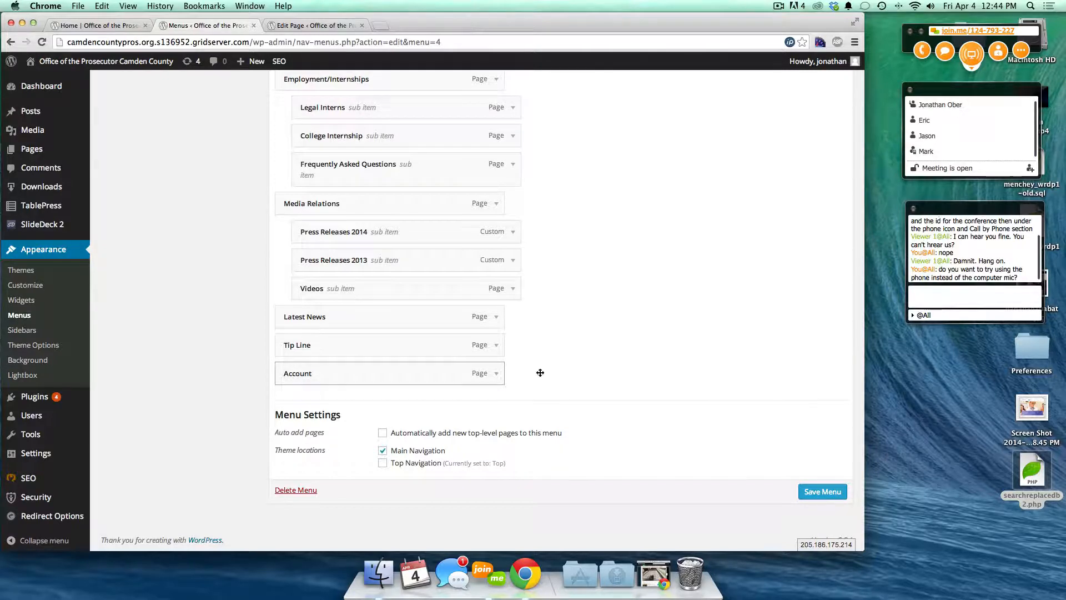
pyautogui.click(103, 26)
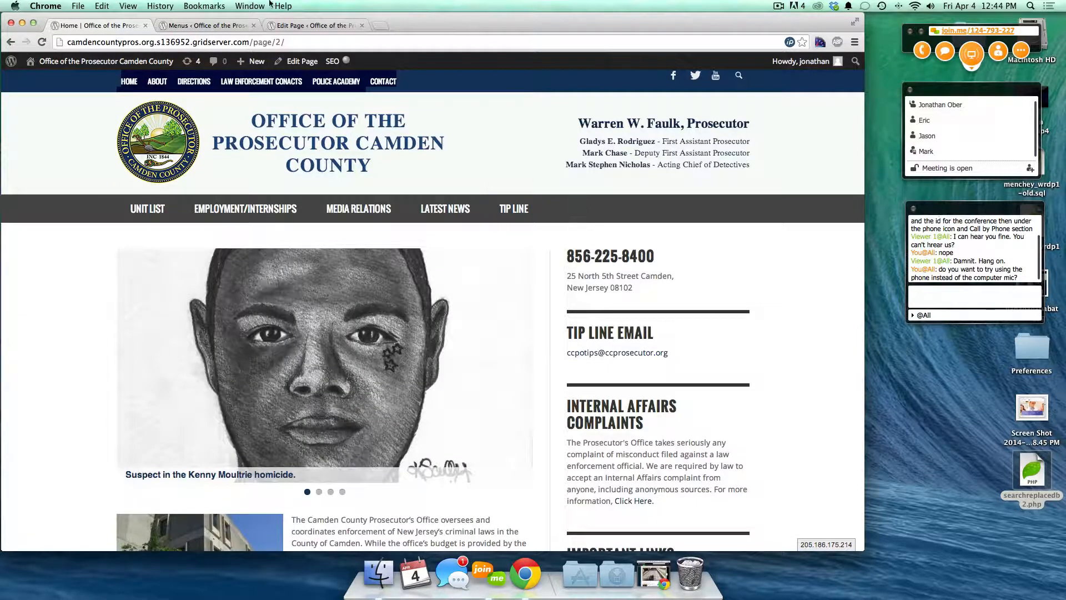
# - Check the live site's navigation menu items, then return to the menu editor
pyautogui.click(205, 25)
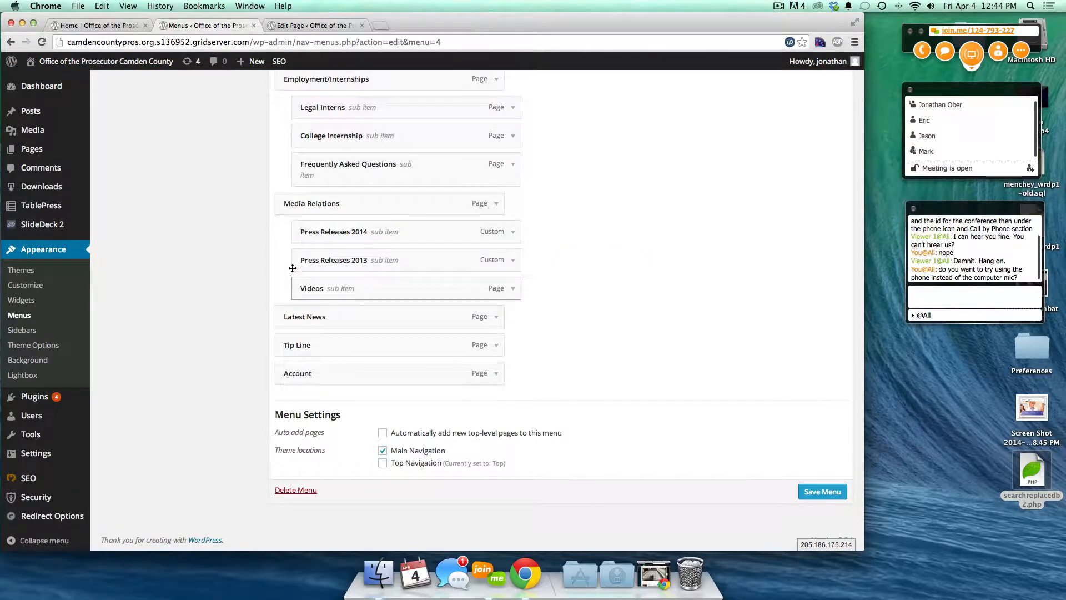
pyautogui.click(93, 29)
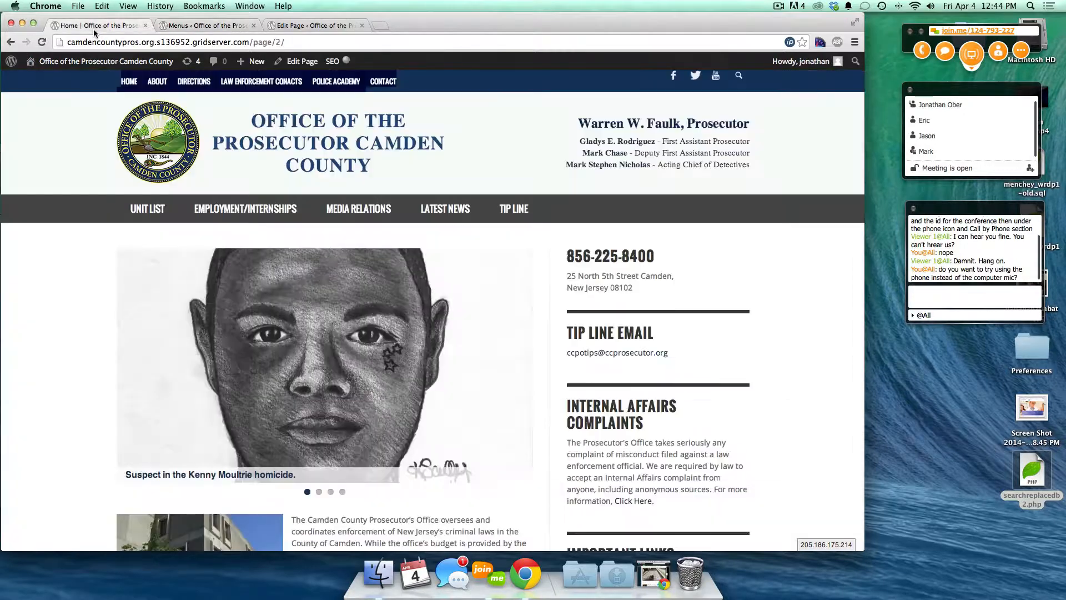
pyautogui.moveTo(157, 210)
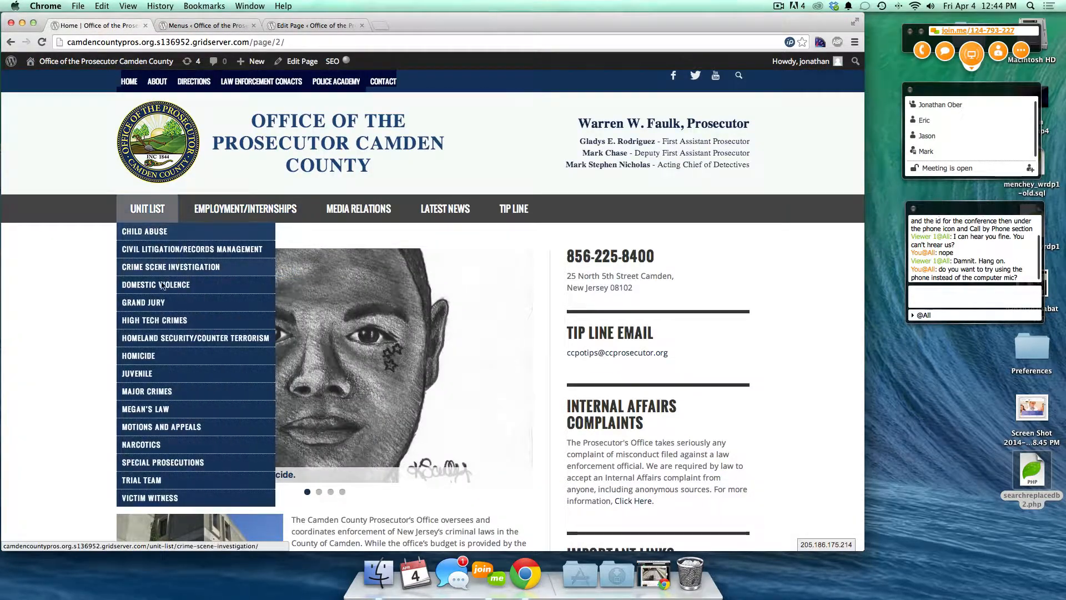
pyautogui.moveTo(236, 214)
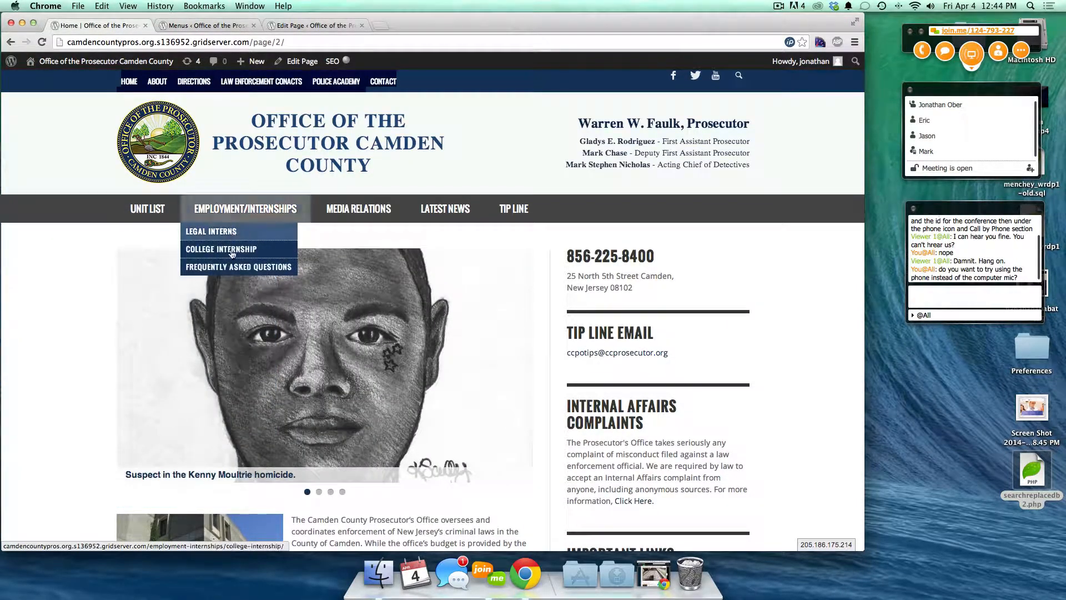
pyautogui.moveTo(353, 211)
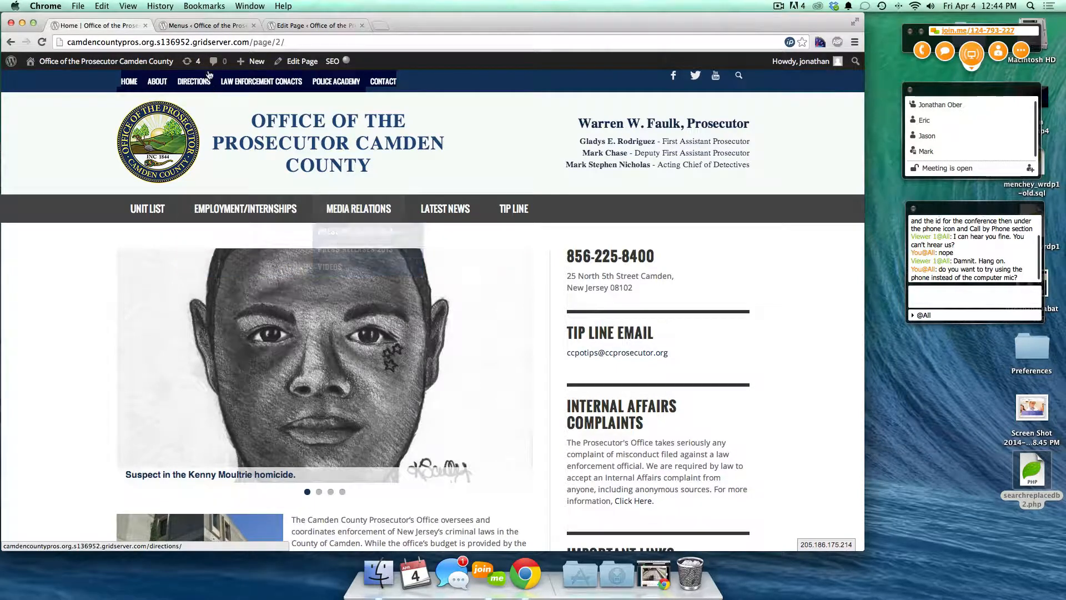
pyautogui.click(205, 26)
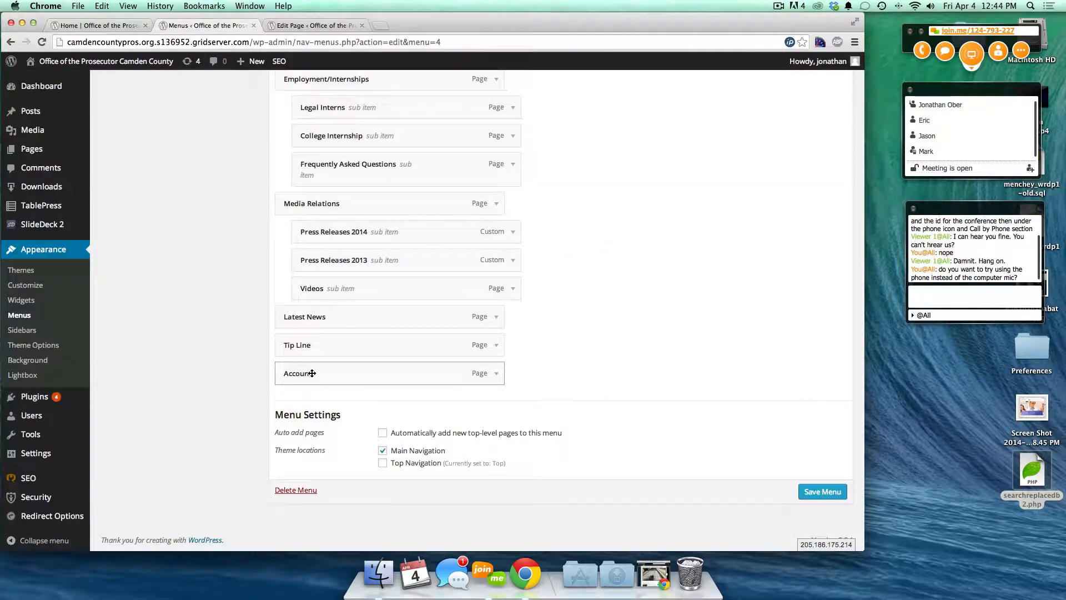
# - Nest the Account item under Tip Line and save the Main menu
pyautogui.moveTo(312, 373); pyautogui.dragTo(292, 385)
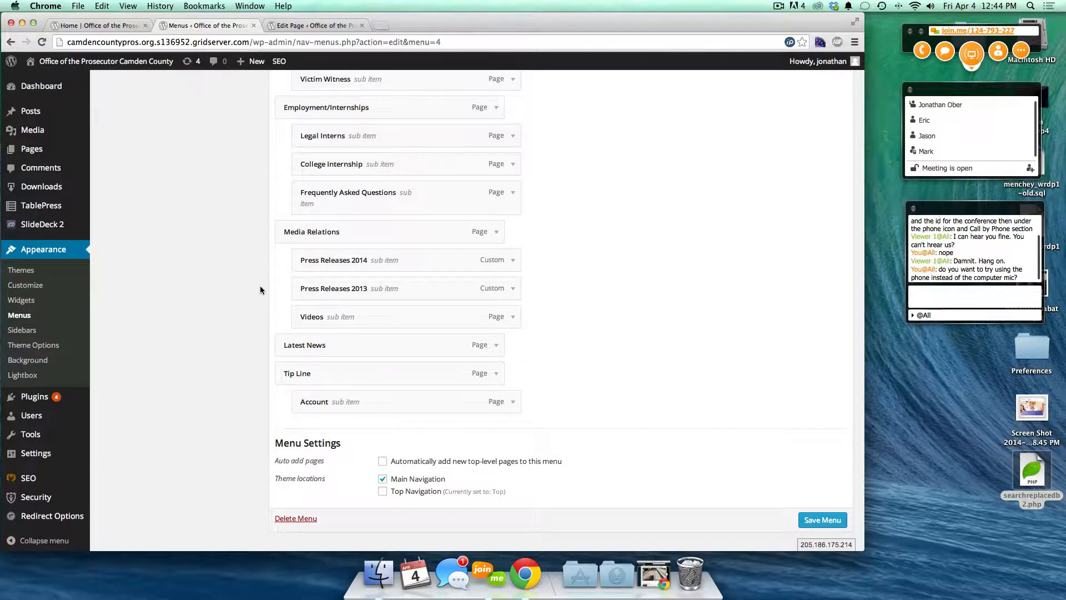
pyautogui.moveTo(325, 405)
pyautogui.mouseDown()
pyautogui.moveTo(311, 405)
pyautogui.moveTo(339, 412)
pyautogui.mouseUp()
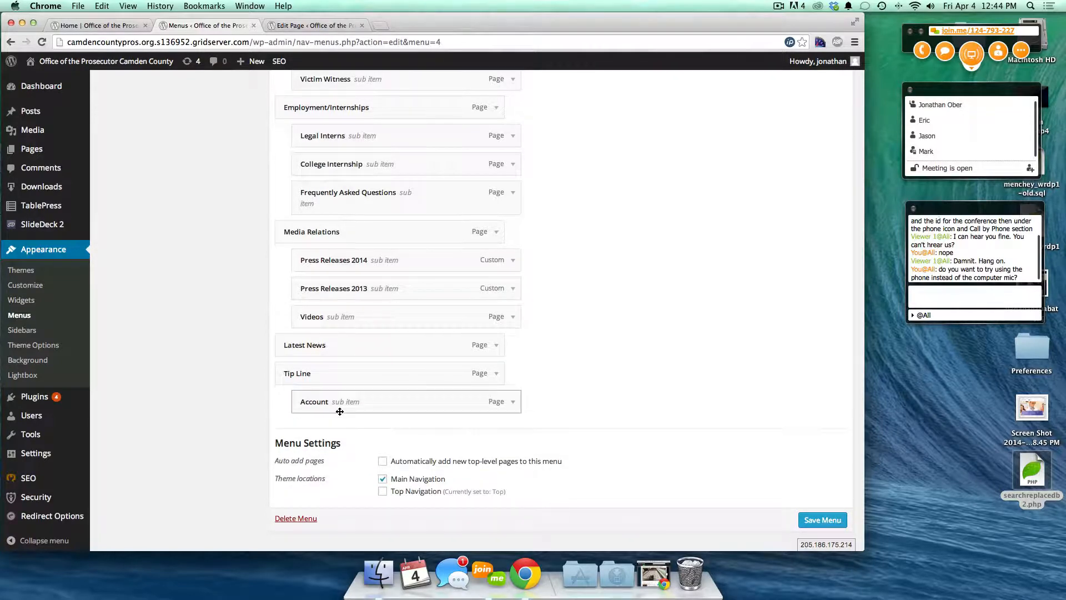
pyautogui.click(812, 519)
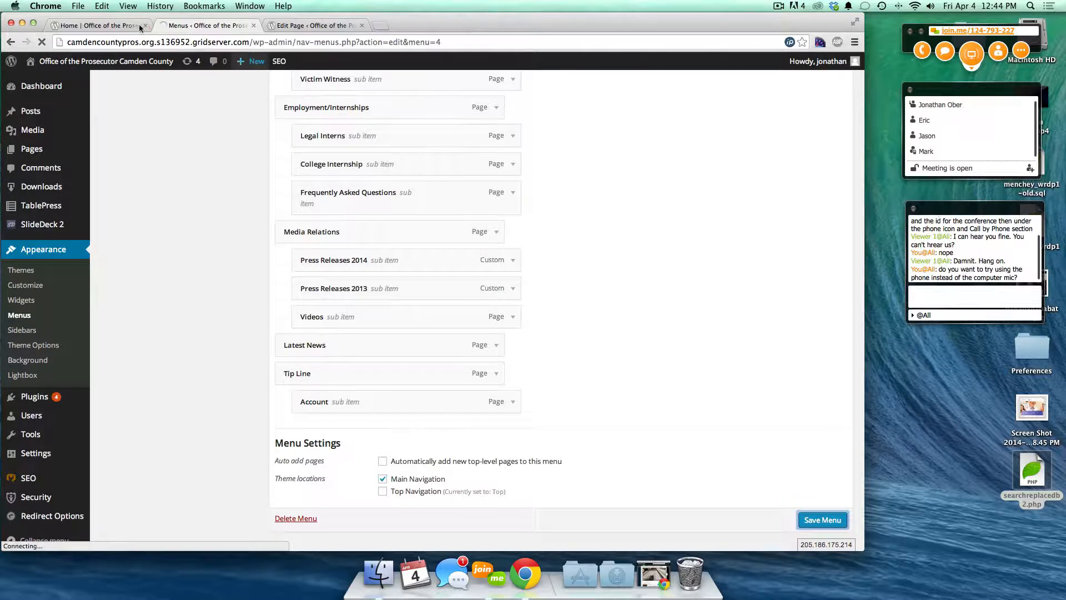
# - Reload the live homepage and open Account from the Tip Line dropdown
pyautogui.click(96, 26)
pyautogui.press('super+r')
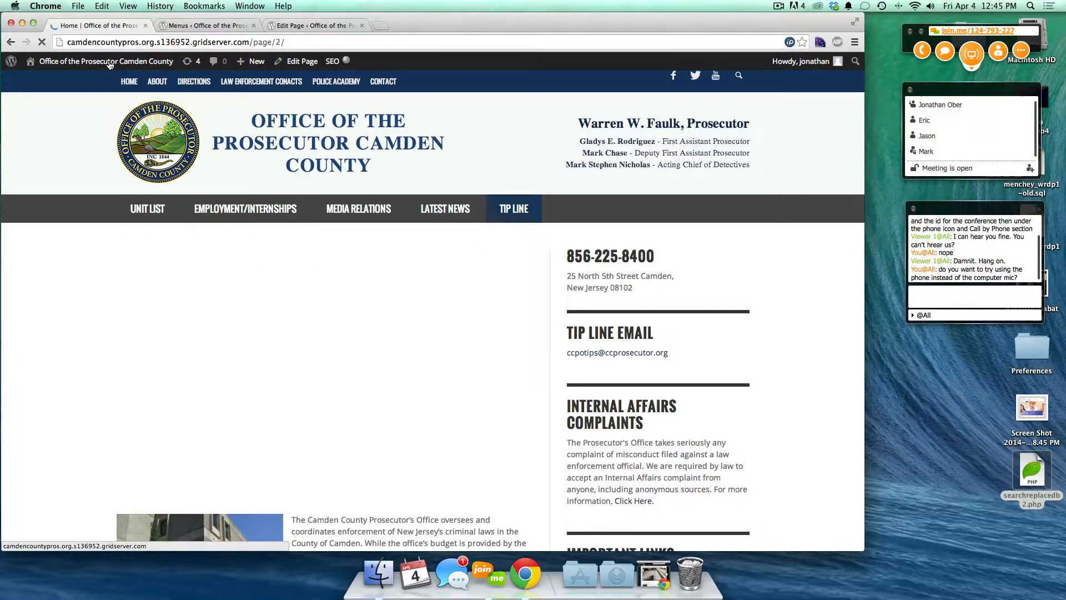
pyautogui.click(115, 45)
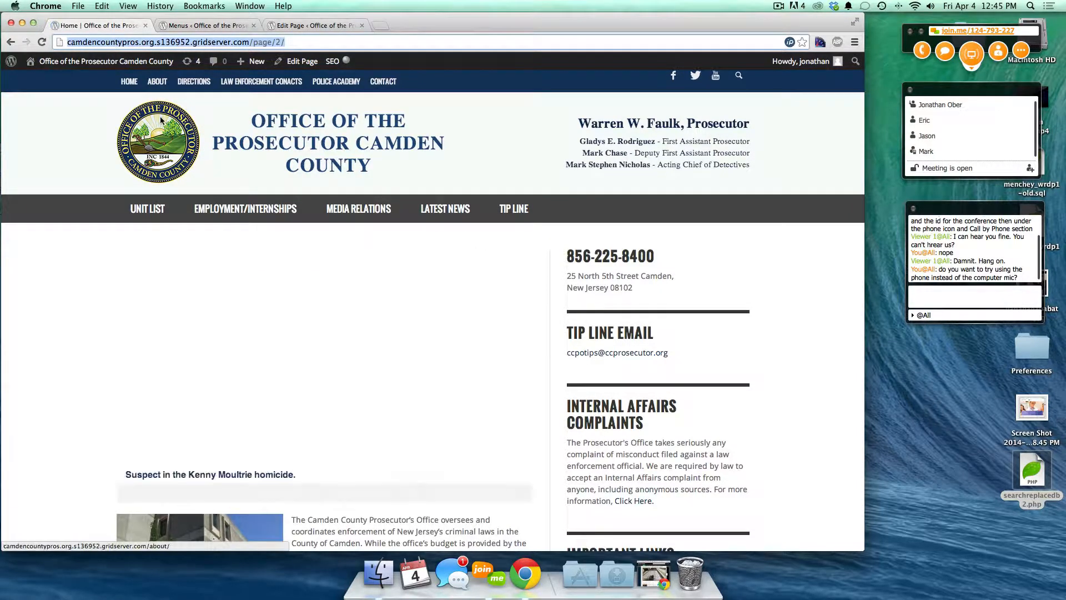
pyautogui.click(147, 210)
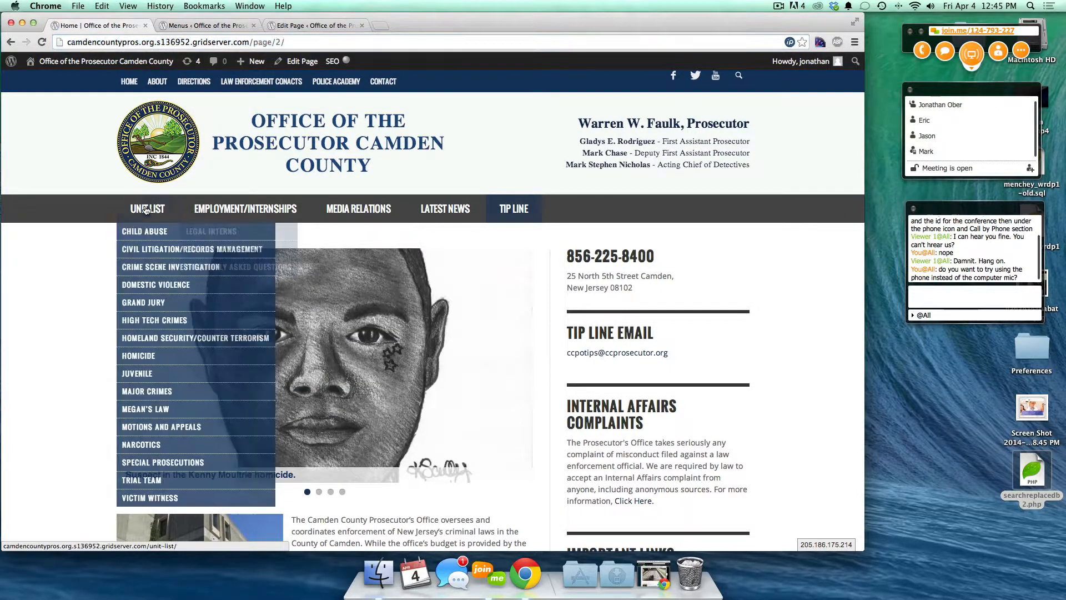
pyautogui.click(159, 138)
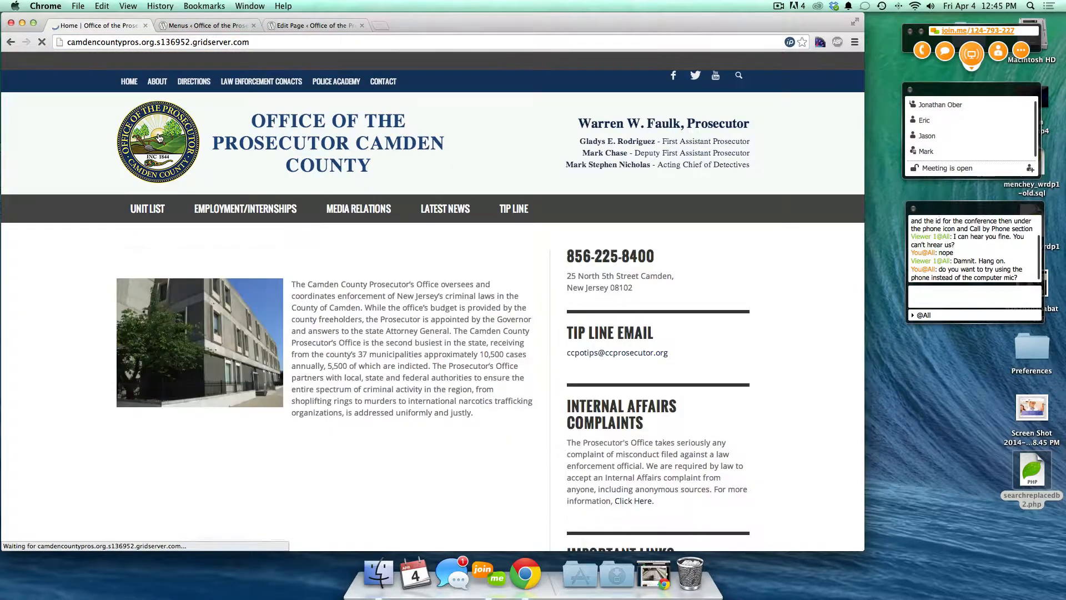
pyautogui.moveTo(512, 210)
pyautogui.click(511, 233)
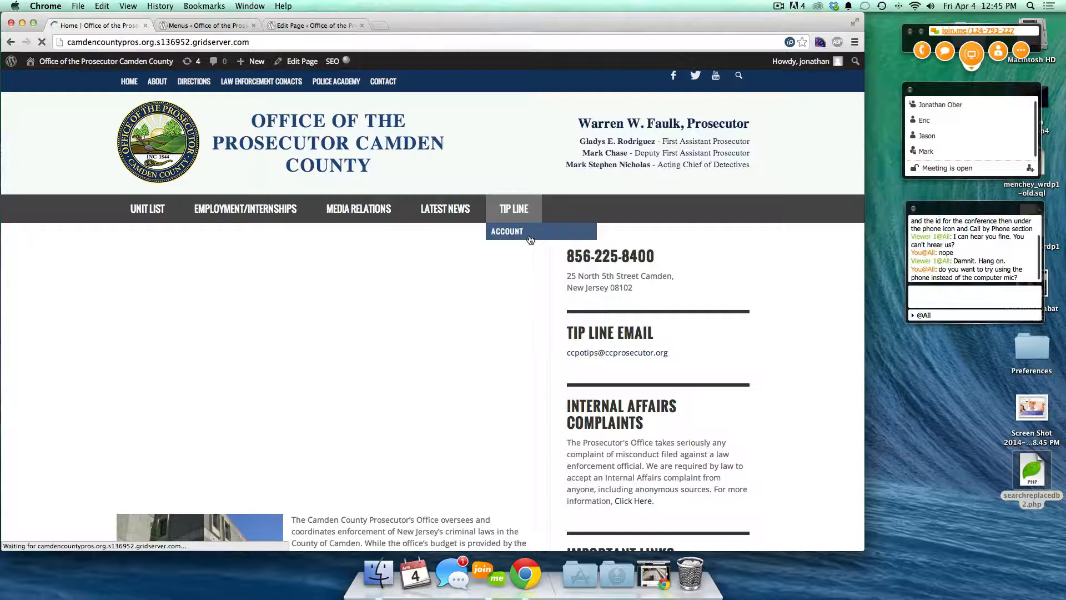
pyautogui.click(205, 25)
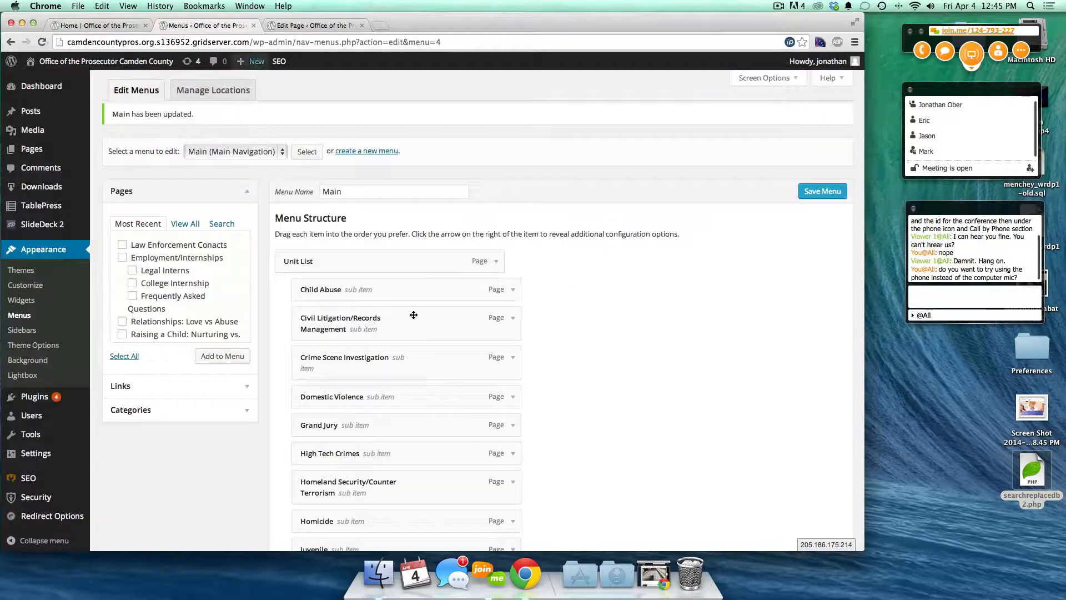
# - Remove the Account item from the Main menu
pyautogui.scroll(-15, 617, 383)
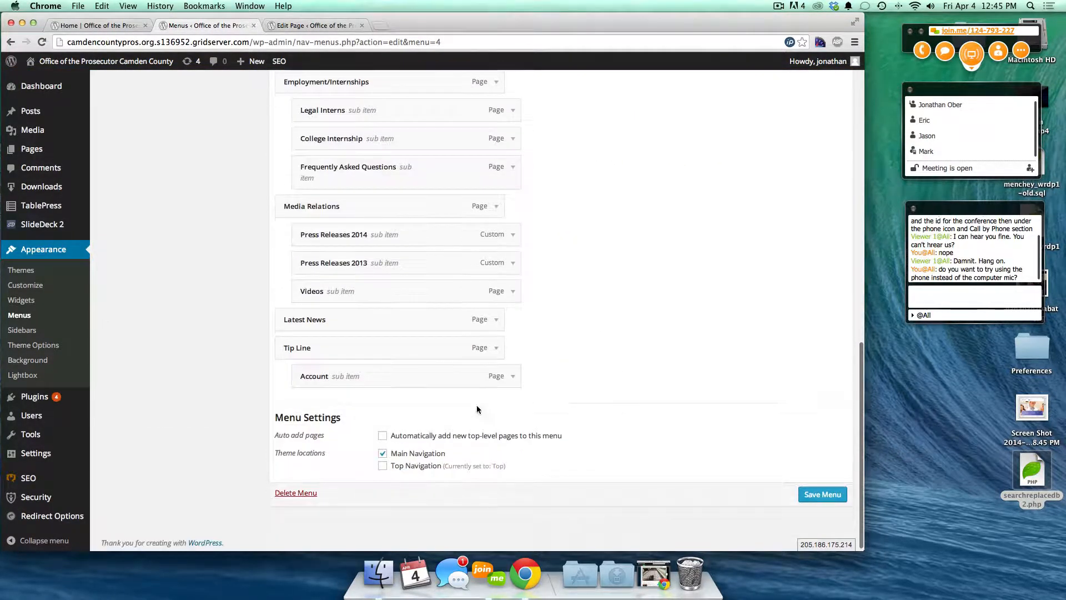
pyautogui.click(511, 377)
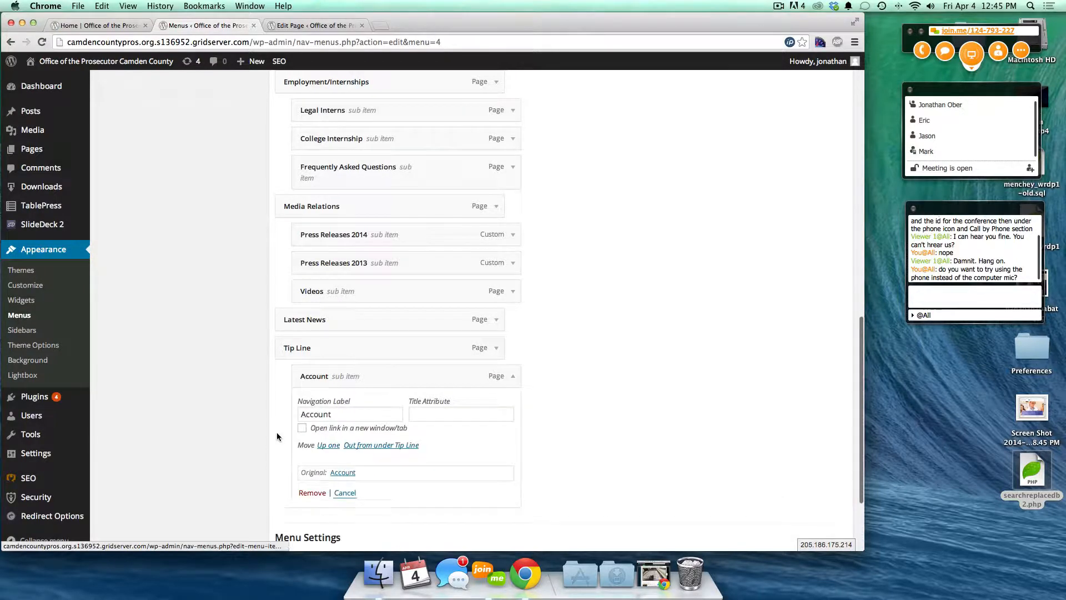
pyautogui.click(313, 492)
# - Show the Custom Links fields and open a new browser tab
pyautogui.scroll(15, 620, 358)
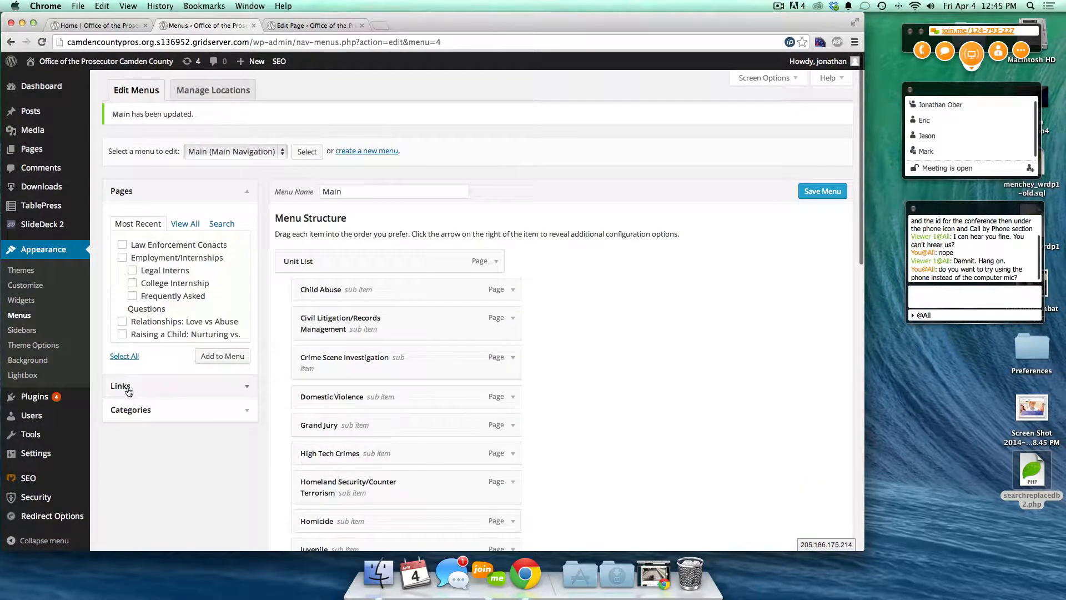
pyautogui.click(156, 389)
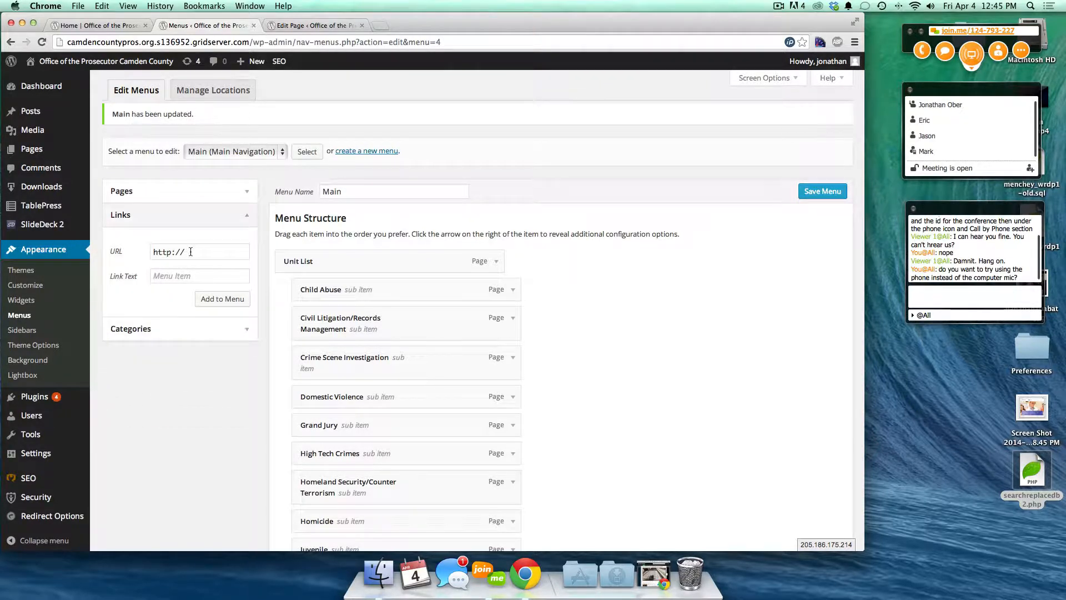
pyautogui.press('super+t')
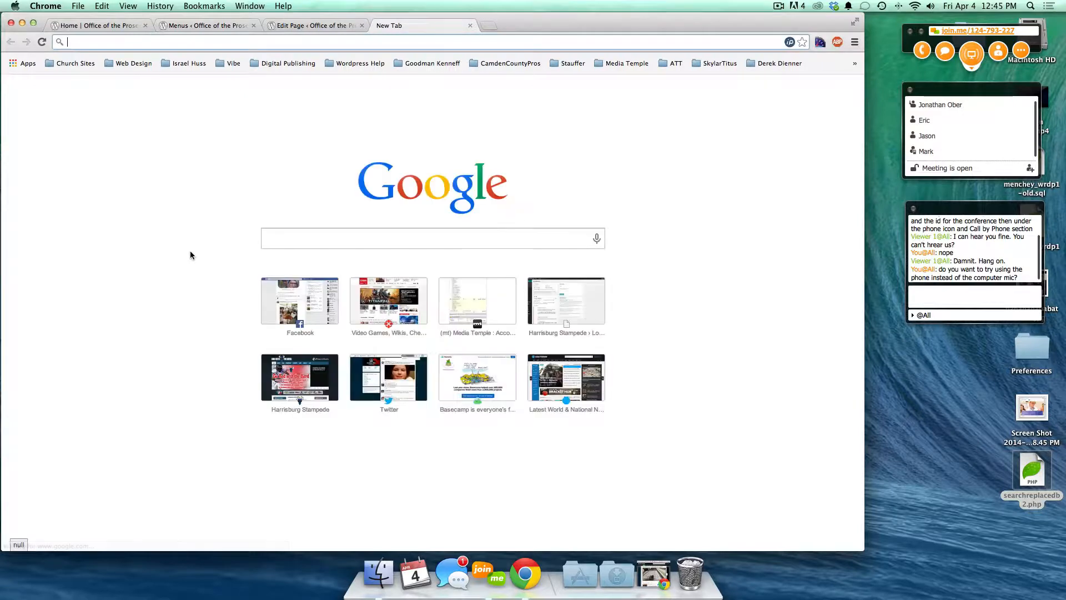
# - Search Google for 'new jersey county map' and open the map in Google Maps
pyautogui.write('new jer')
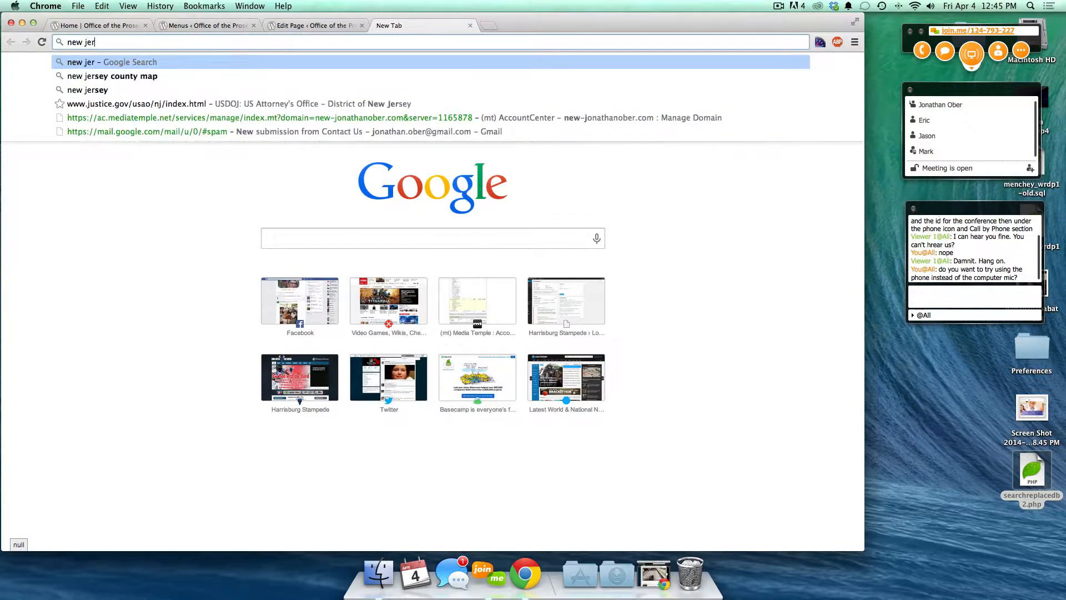
pyautogui.write('sey co')
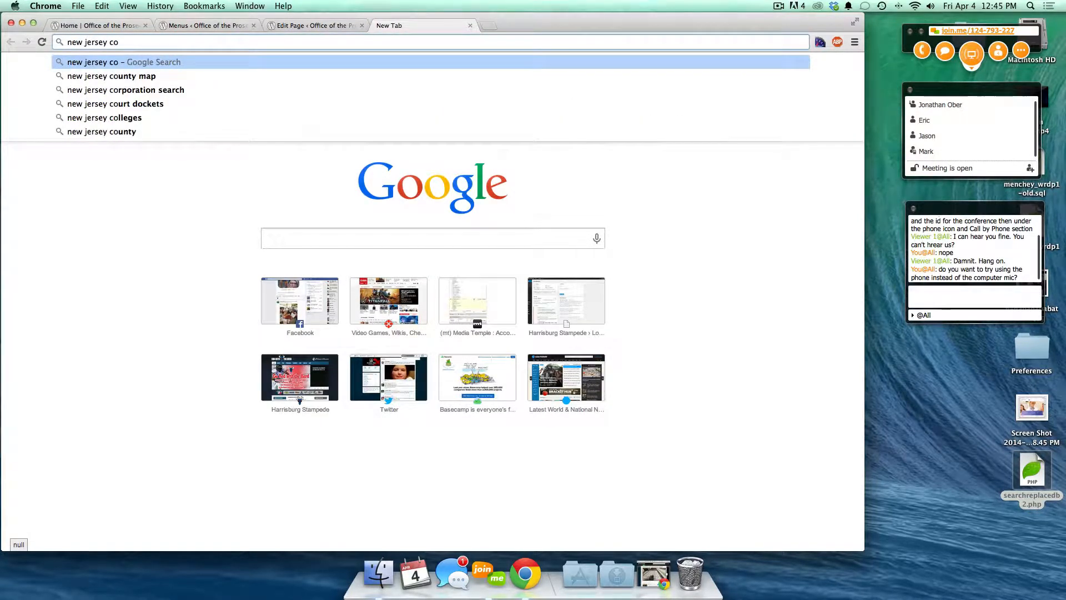
pyautogui.press('Down')
pyautogui.press('Return')
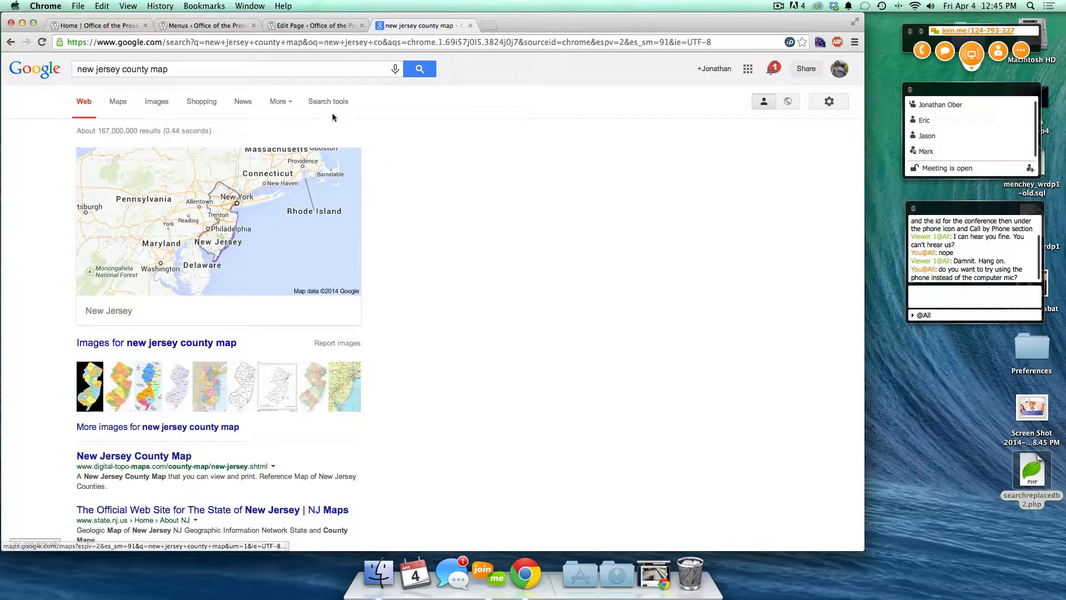
pyautogui.click(198, 189)
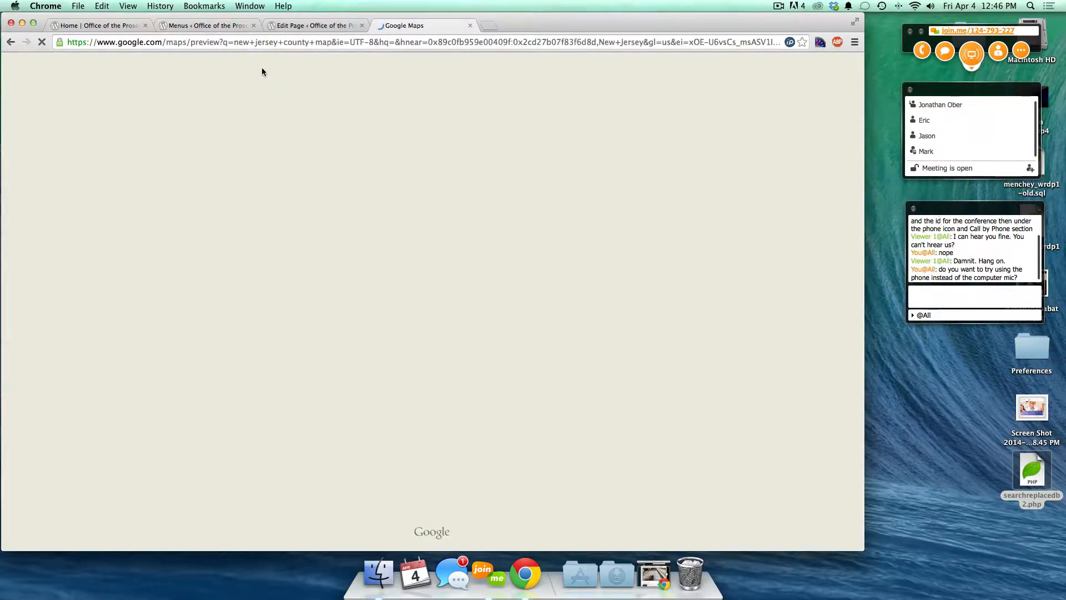
pyautogui.click(113, 28)
pyautogui.click(189, 26)
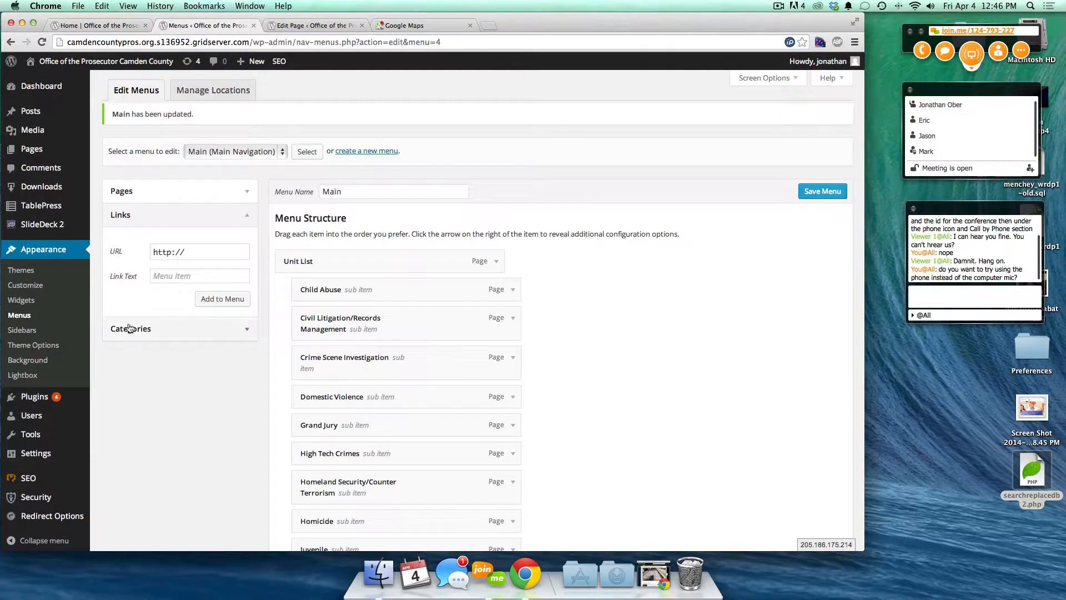
# - Add a custom link 'New Jersey Google Map' using the pasted Google Maps URL
pyautogui.click(195, 250)
pyautogui.press('super+a')
pyautogui.press('super+v')
pyautogui.click(163, 274)
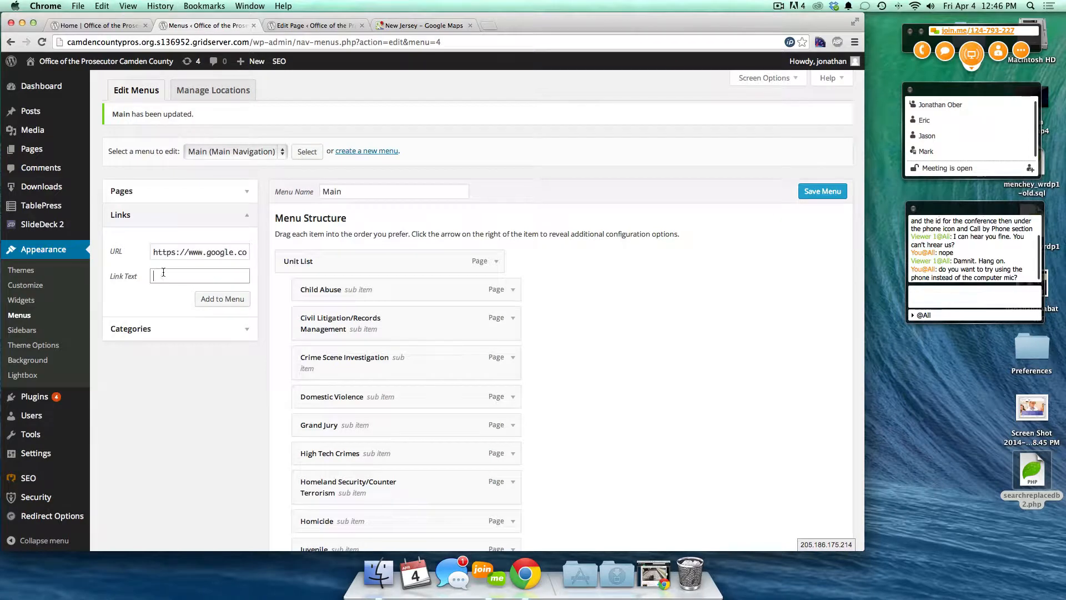
pyautogui.write('New Jersey Google Map')
pyautogui.click(222, 299)
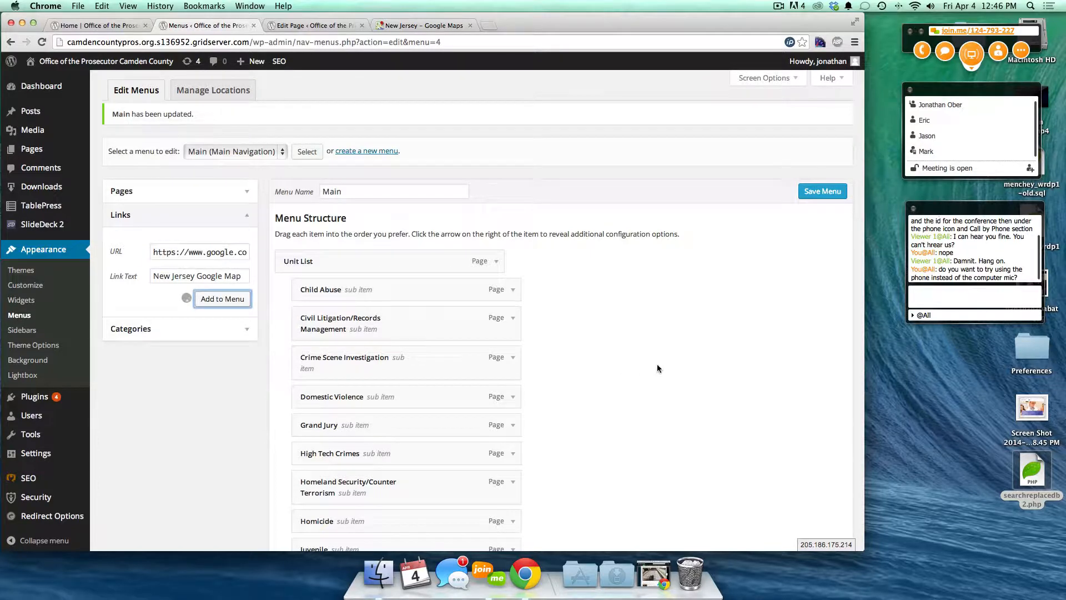
pyautogui.scroll(-3, 657, 369)
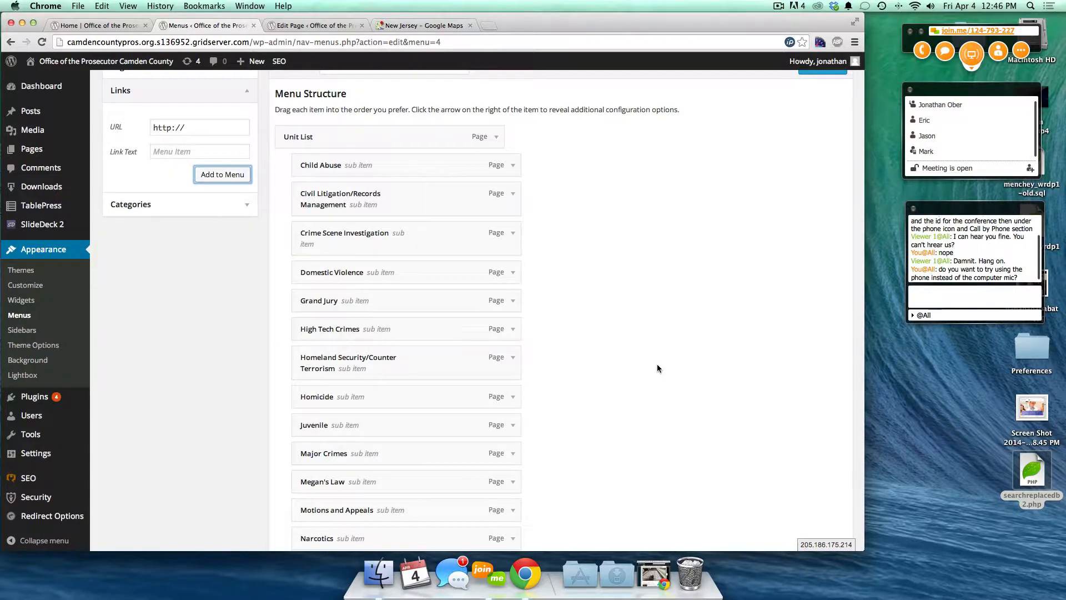
pyautogui.scroll(-12, 658, 369)
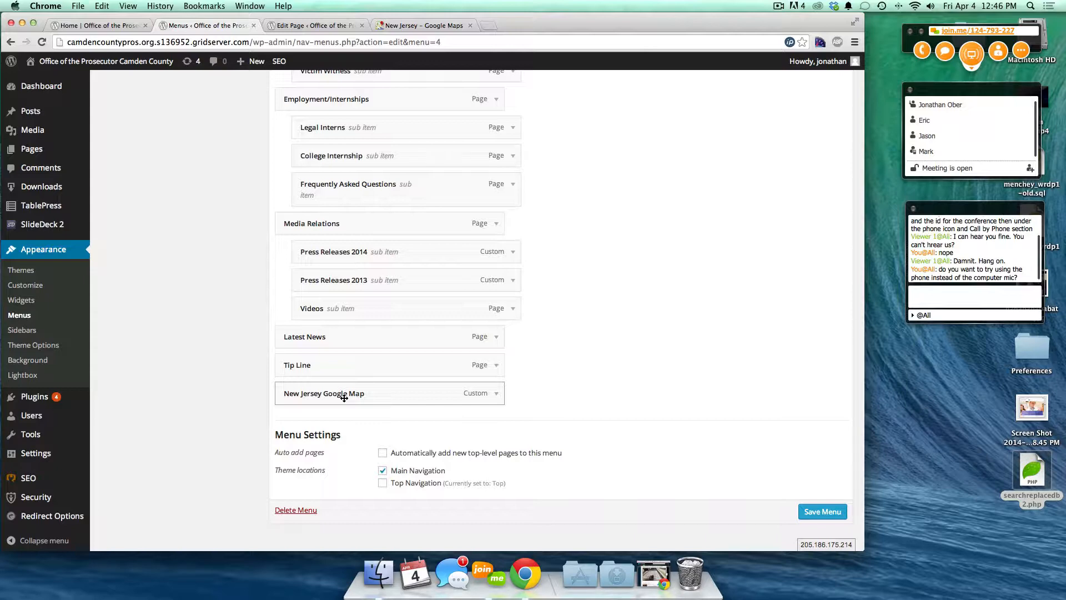
pyautogui.scroll(5, 584, 276)
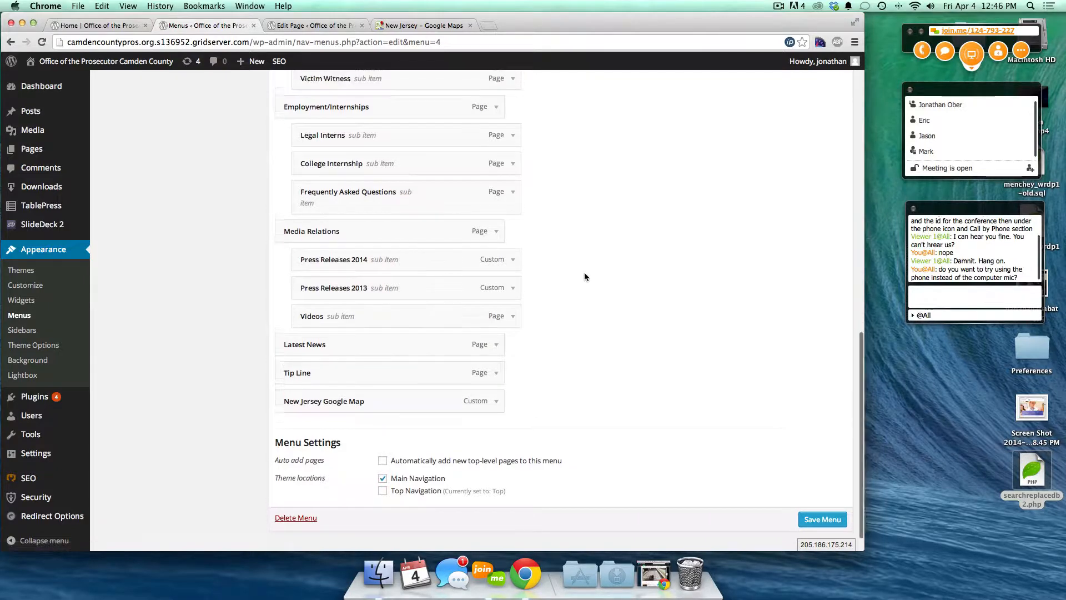
pyautogui.scroll(6, 584, 275)
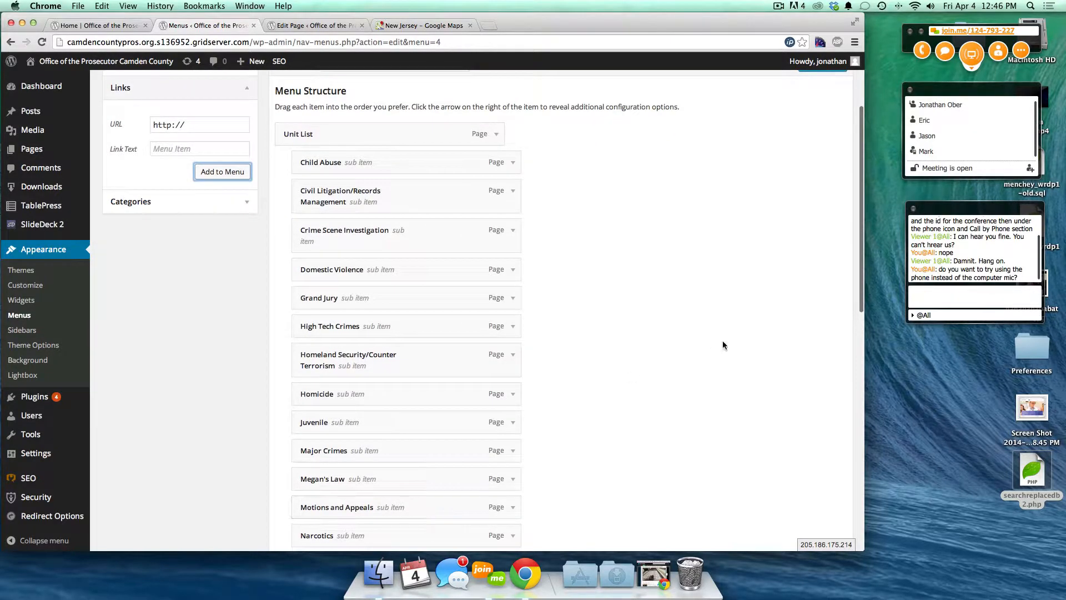
pyautogui.scroll(-1, 724, 344)
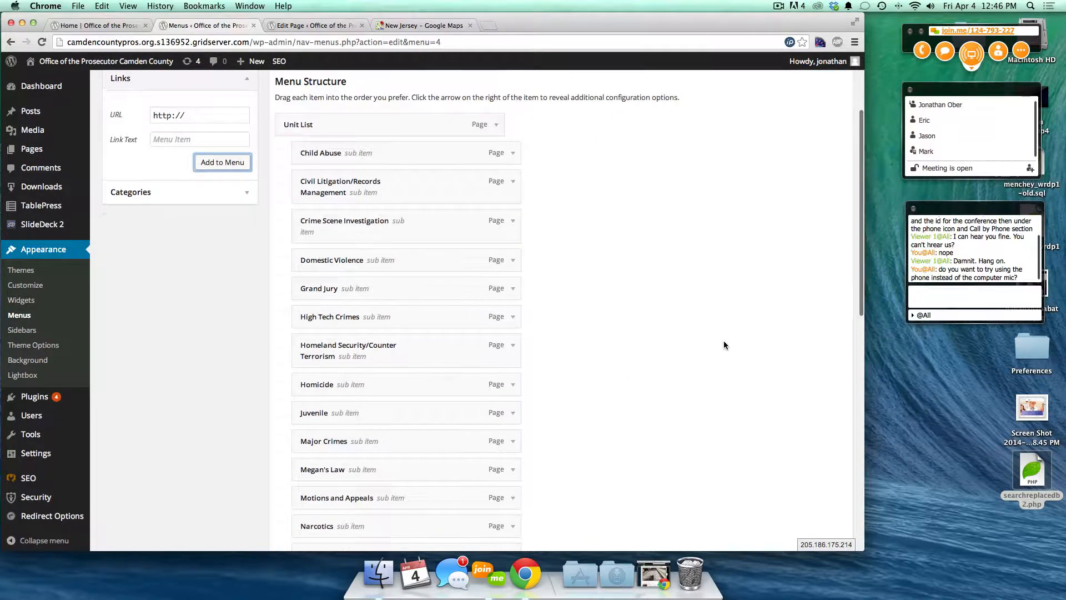
# - Add the Homicide, Arrest and Shooting categories to the Main menu
pyautogui.click(129, 198)
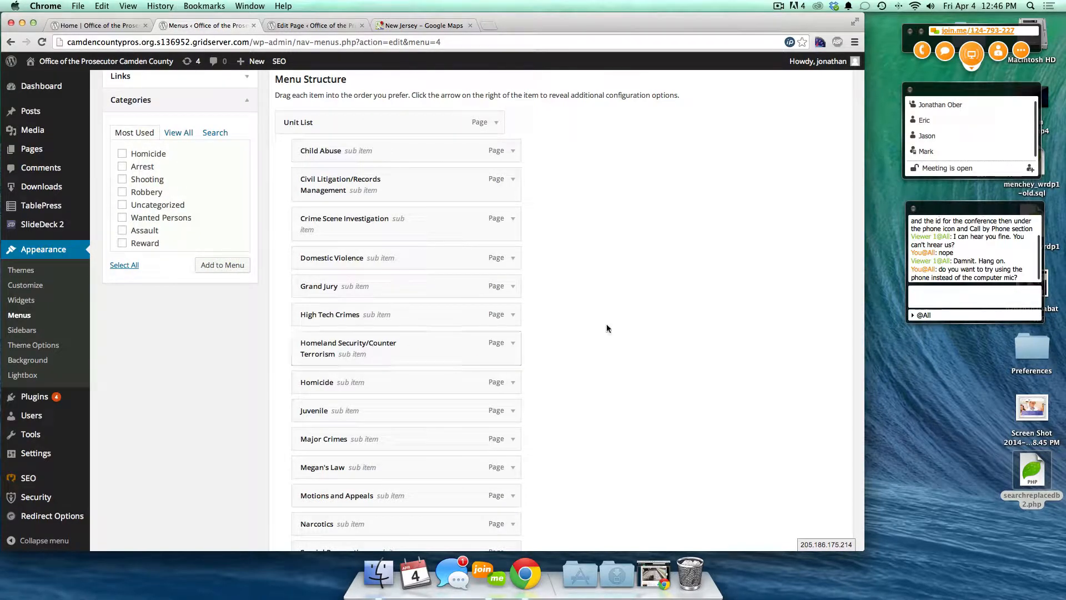
pyautogui.scroll(-8, 606, 326)
pyautogui.scroll(-5, 605, 326)
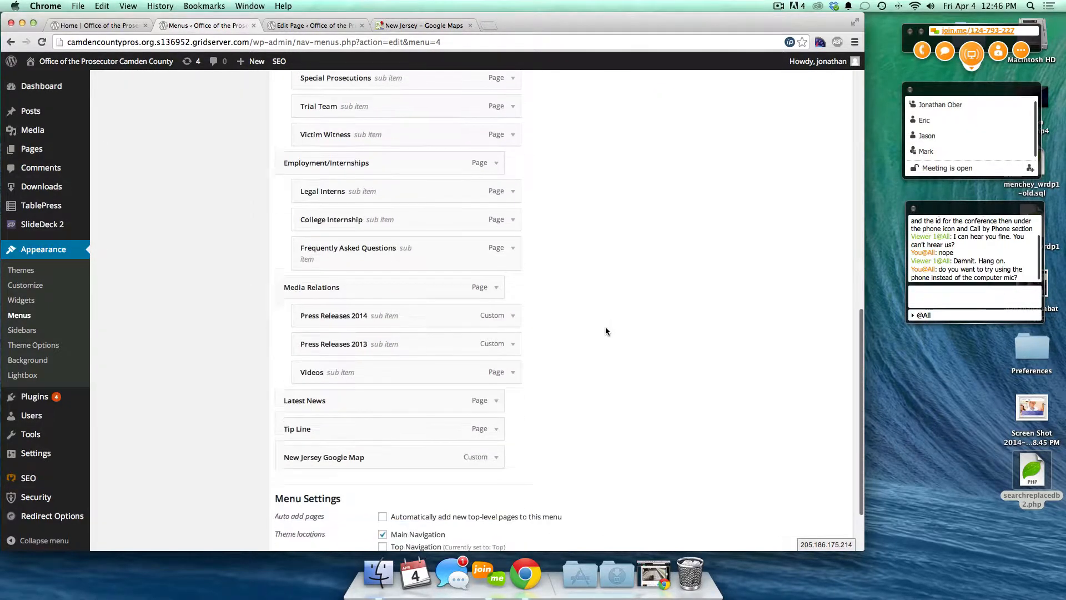
pyautogui.scroll(15, 228, 269)
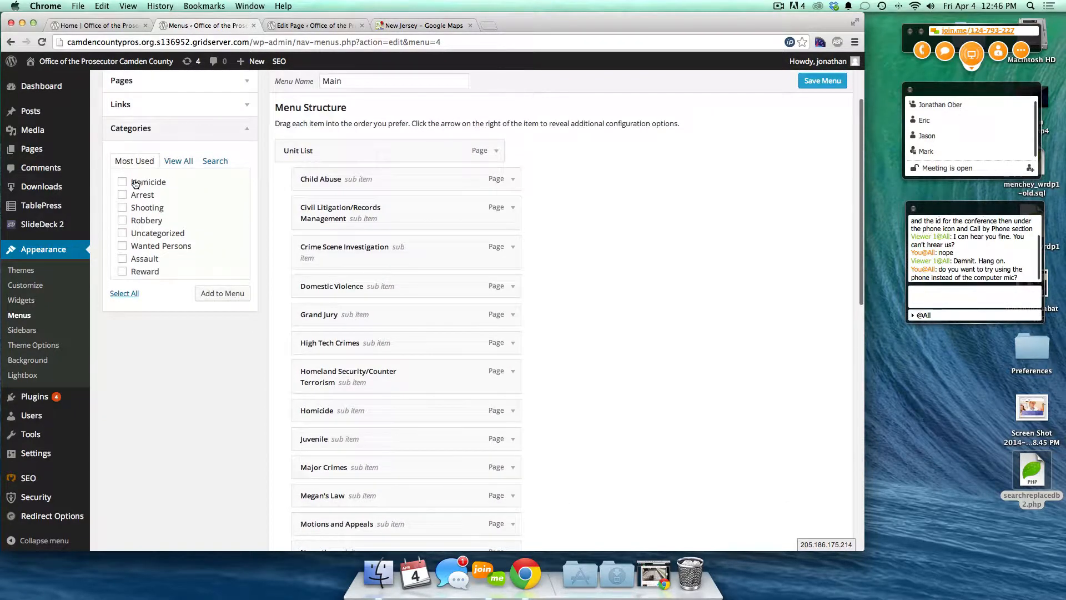
pyautogui.click(134, 197)
pyautogui.click(132, 208)
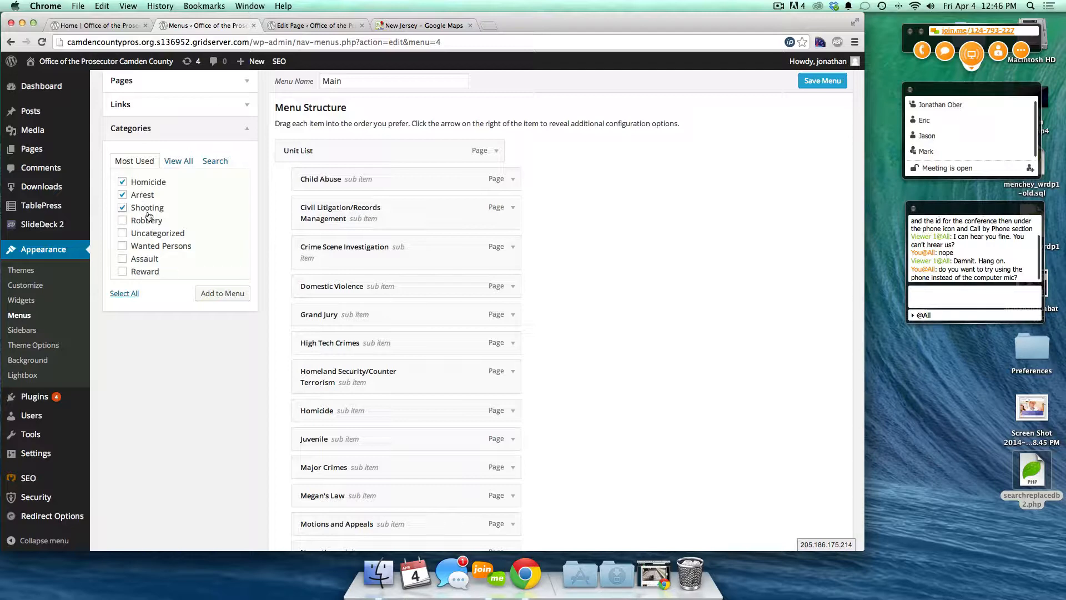
pyautogui.click(208, 300)
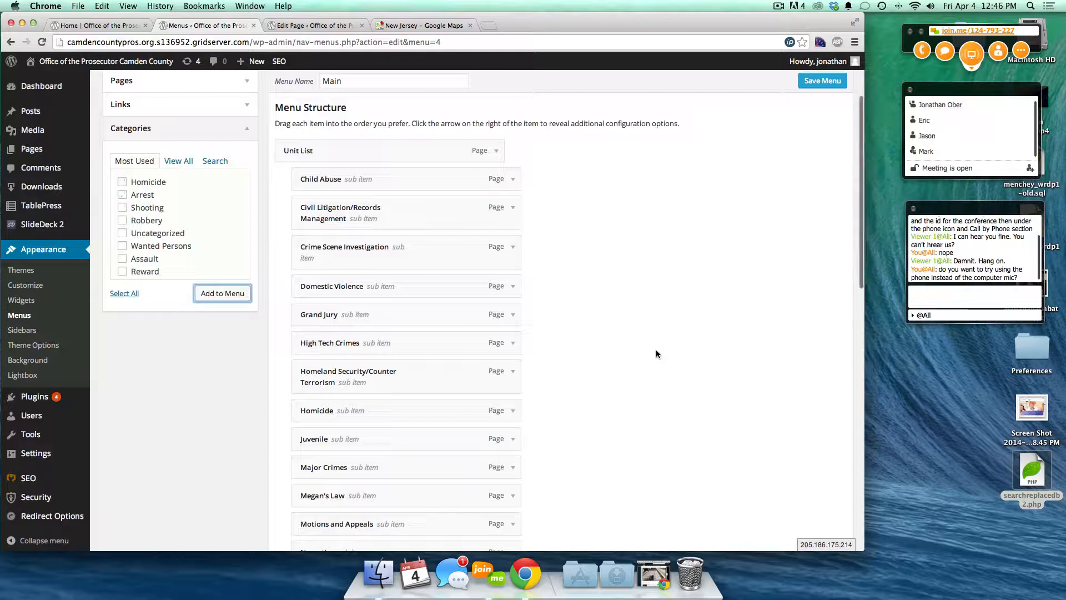
# - Nest Homicide, Arrest and Shooting as sub items under Latest News
pyautogui.scroll(-10, 655, 354)
pyautogui.hotkey('ctrl', 'Up')
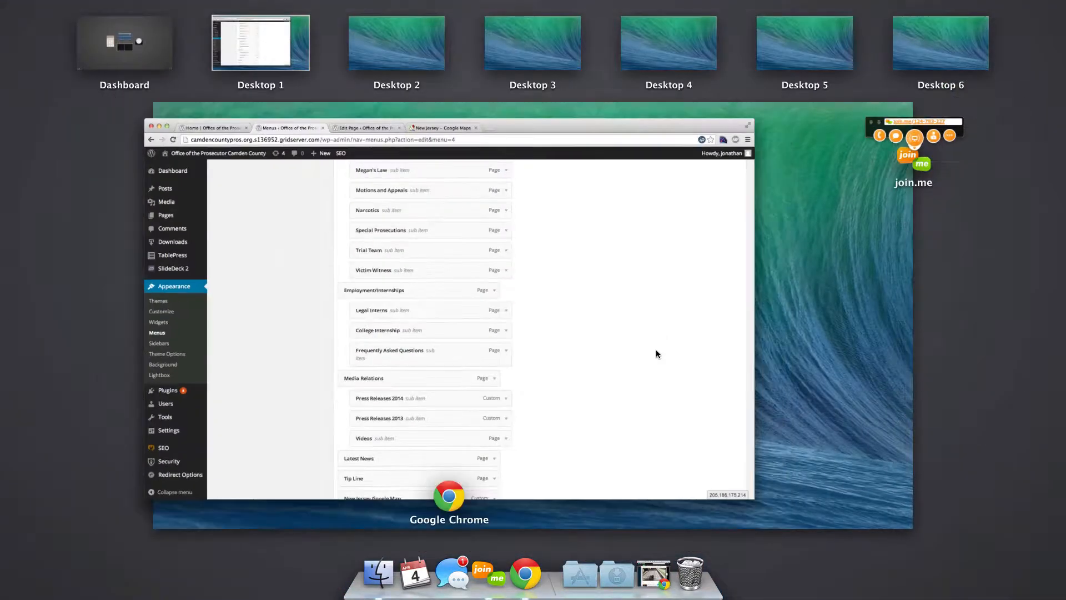
pyautogui.click(677, 371)
pyautogui.scroll(-8, 583, 415)
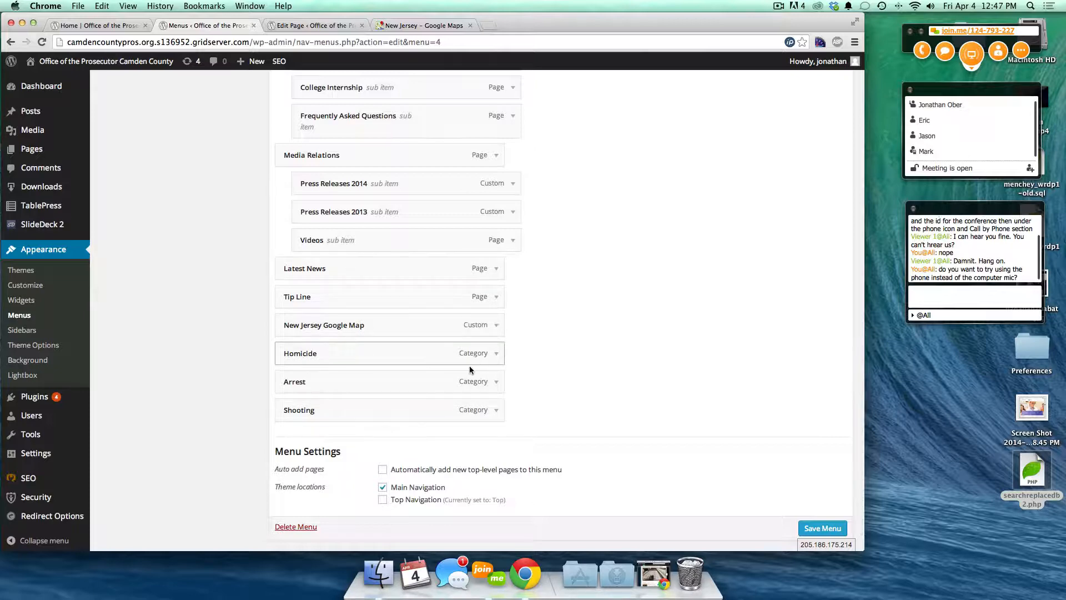
pyautogui.moveTo(373, 354); pyautogui.dragTo(388, 293)
pyautogui.moveTo(319, 377); pyautogui.dragTo(334, 319)
pyautogui.moveTo(295, 416); pyautogui.dragTo(315, 356)
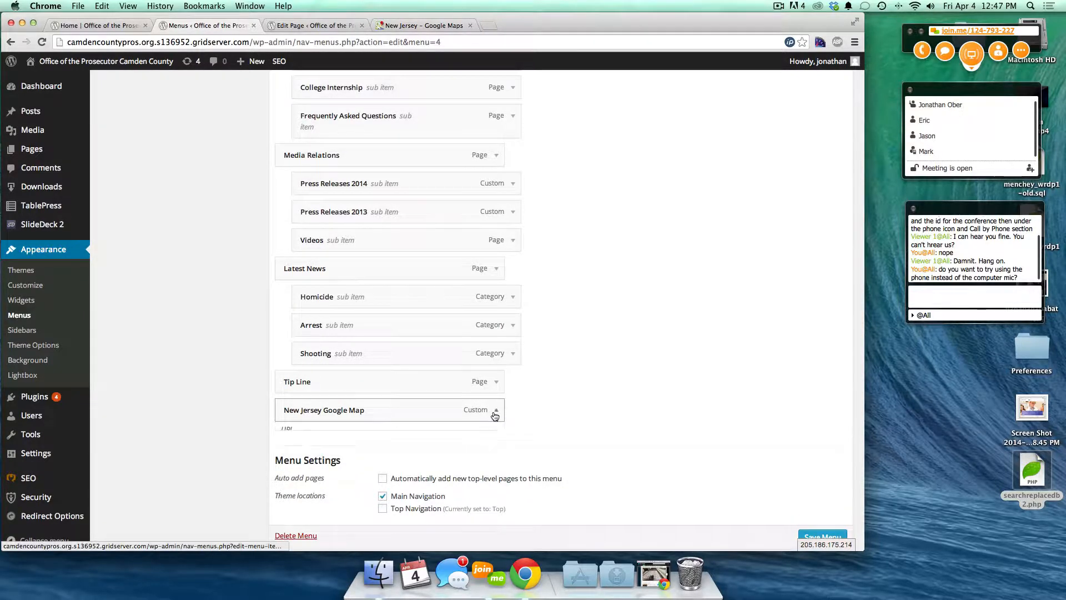
# - Make the New Jersey Google Map link open in a new tab and save the menu
pyautogui.click(494, 413)
pyautogui.scroll(-3, 654, 306)
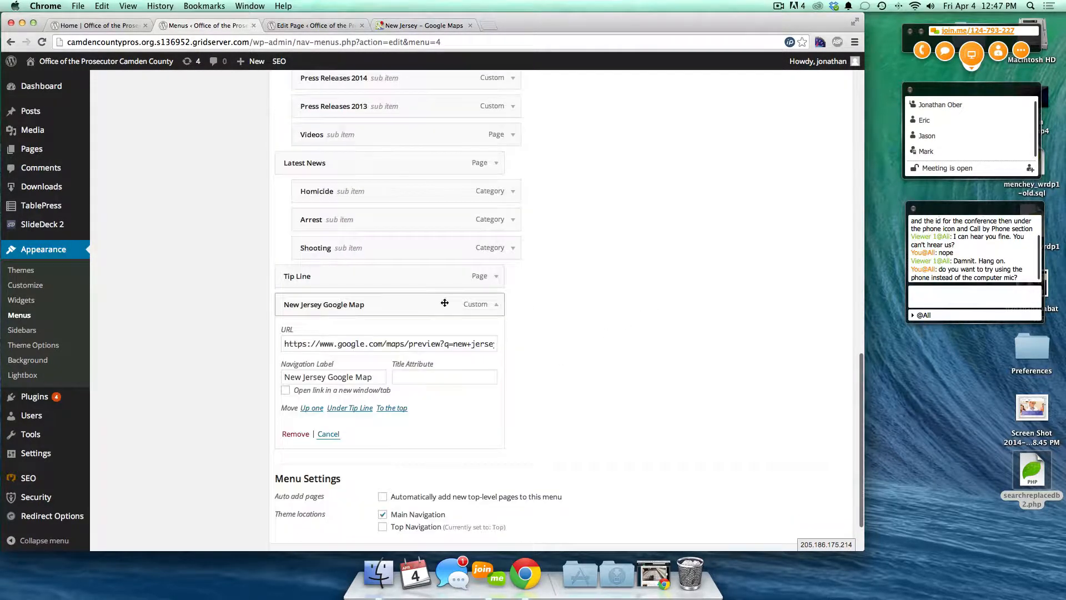
pyautogui.click(286, 390)
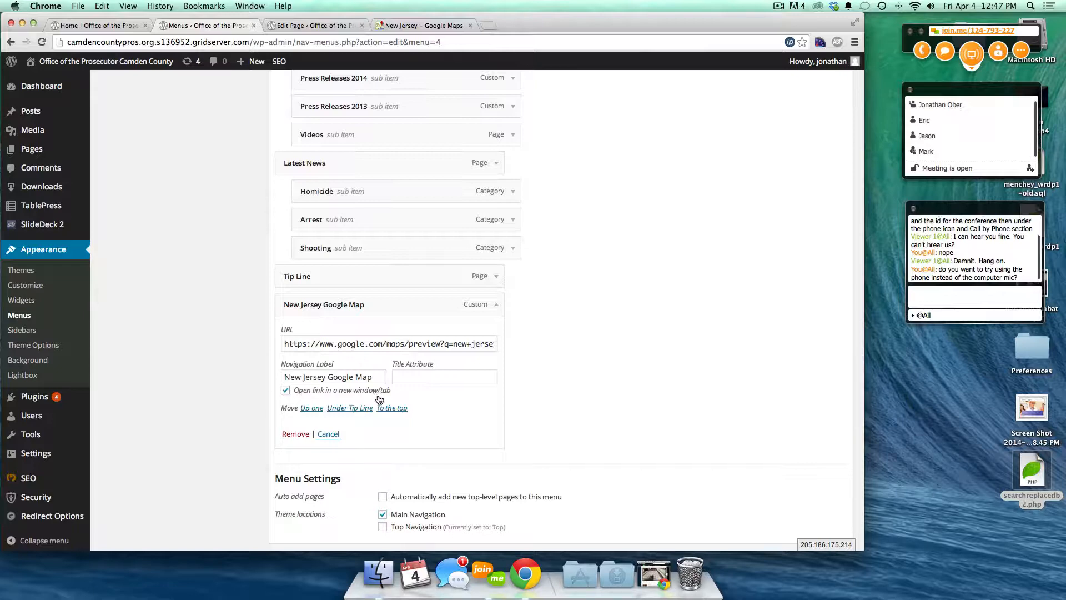
pyautogui.scroll(-2, 598, 385)
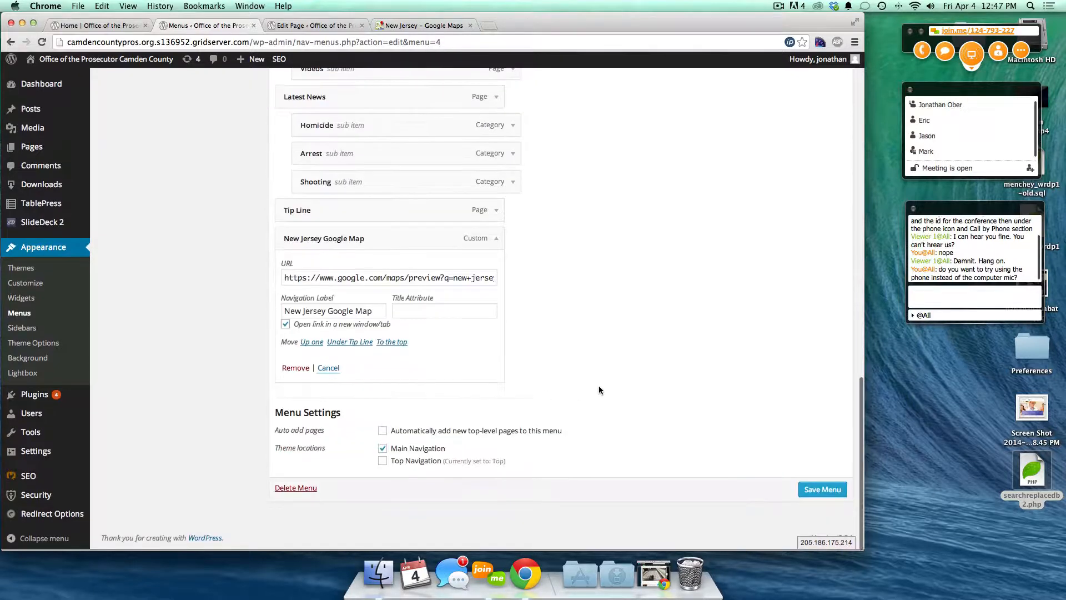
pyautogui.click(823, 491)
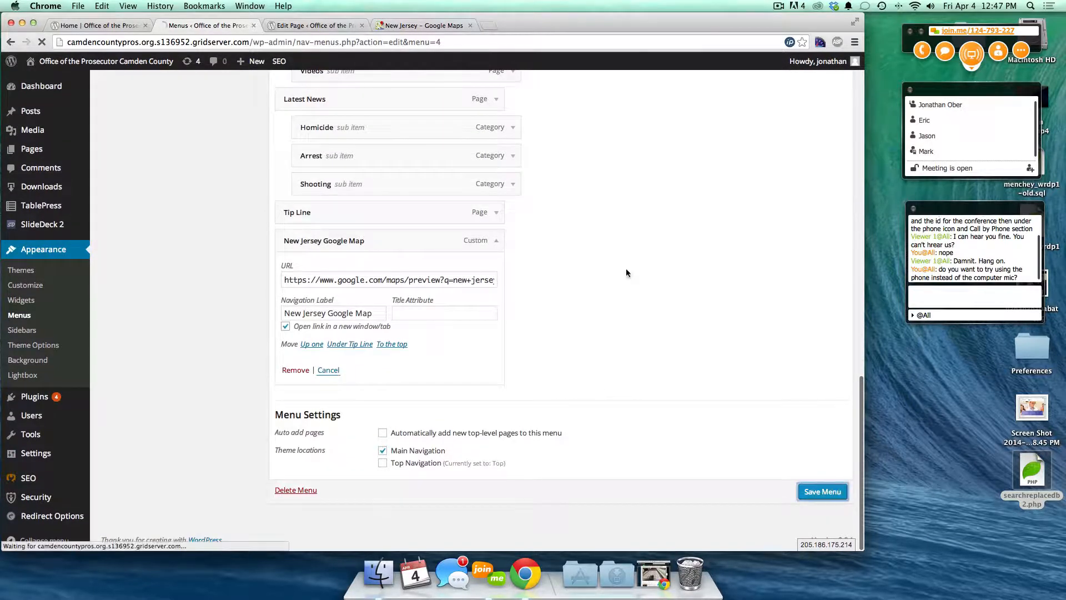
# - Reload the live homepage and test the New Jersey Google Map link
pyautogui.click(65, 26)
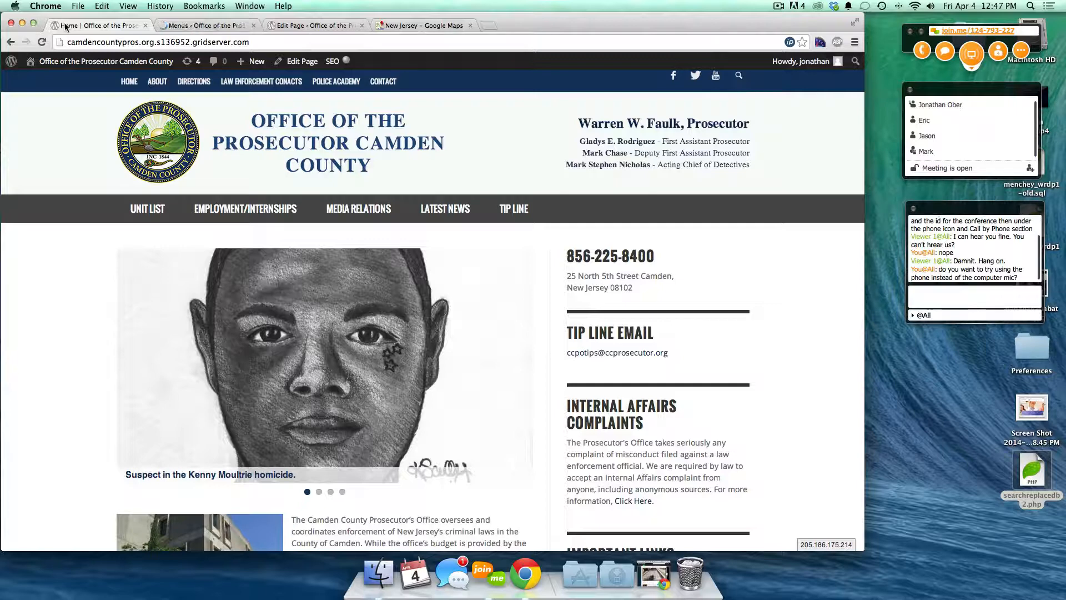
pyautogui.press('super+r')
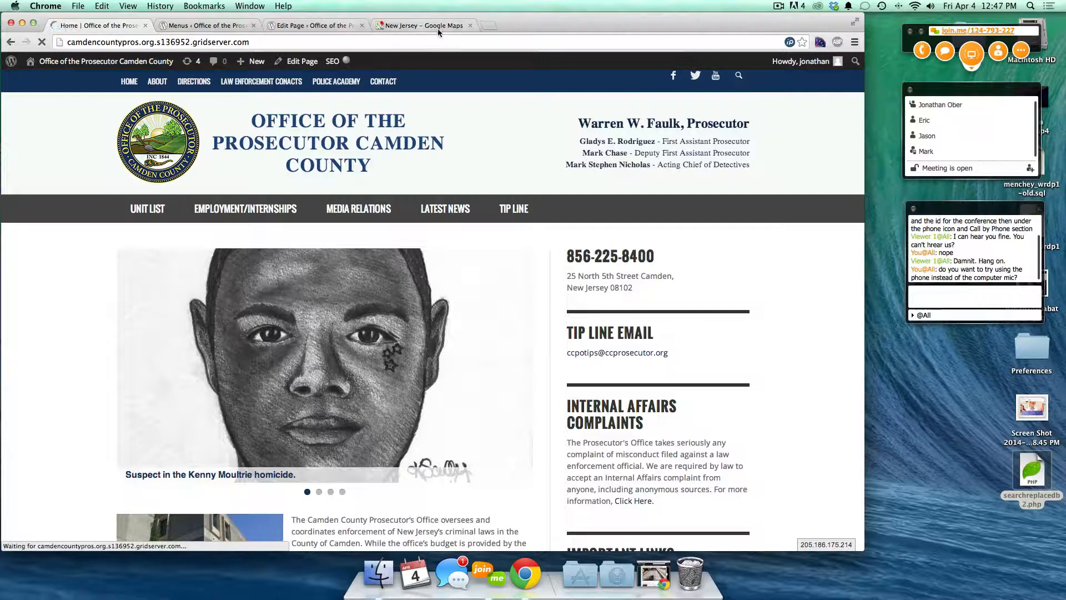
pyautogui.click(470, 25)
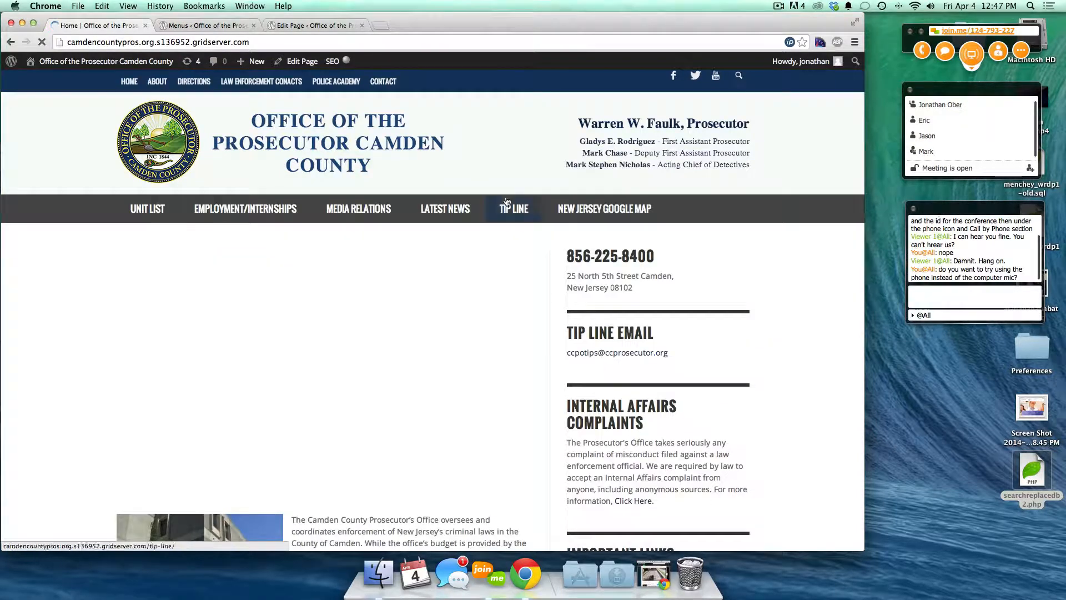
pyautogui.click(615, 215)
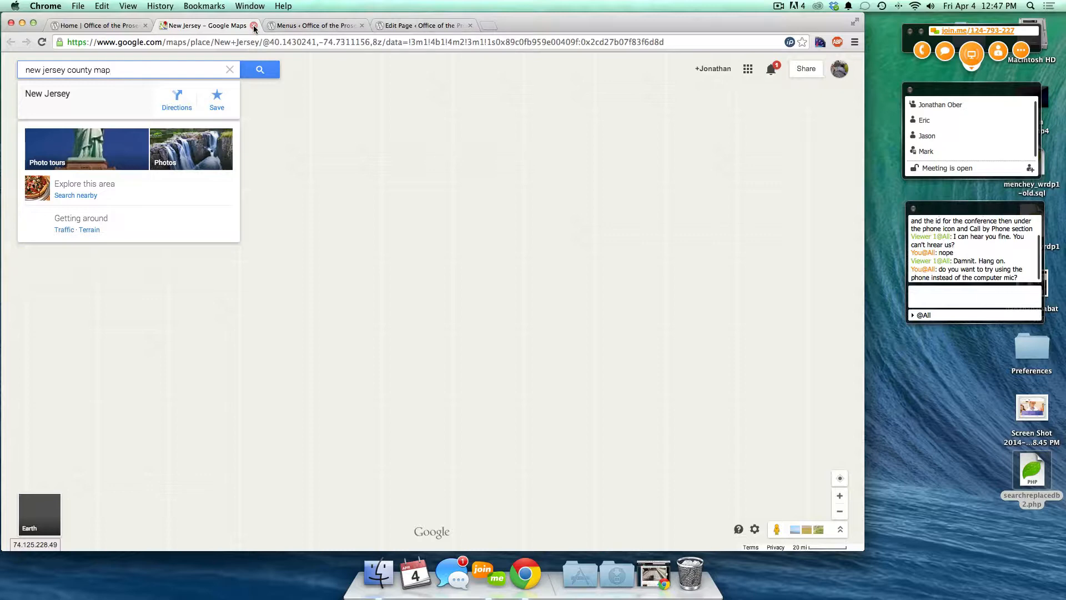
pyautogui.click(253, 26)
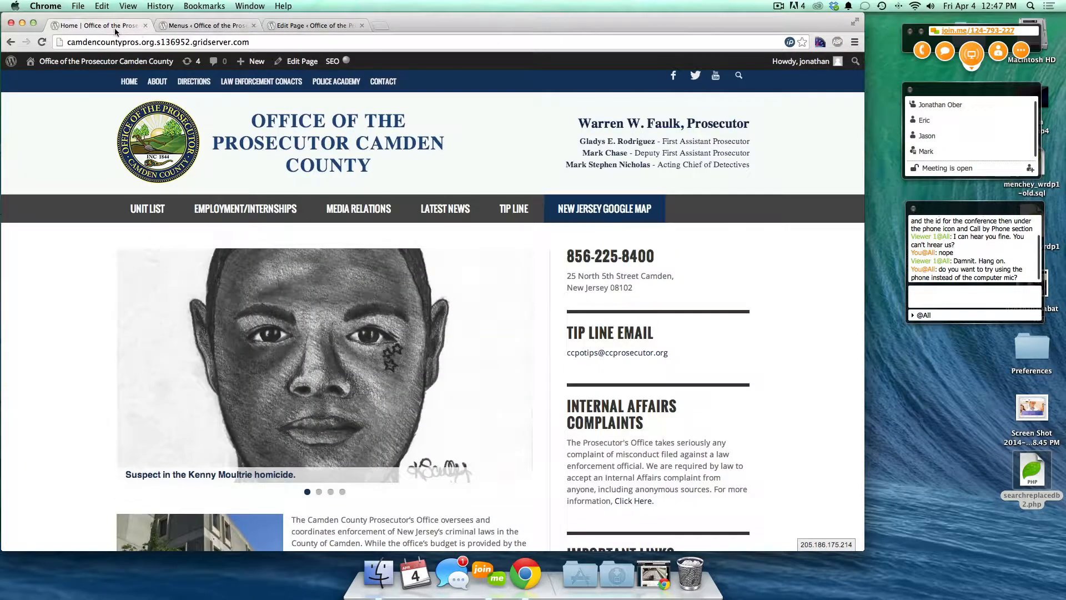
# - Browse the Homicide category archive from Latest News, then go back to the Menus editor
pyautogui.moveTo(453, 216)
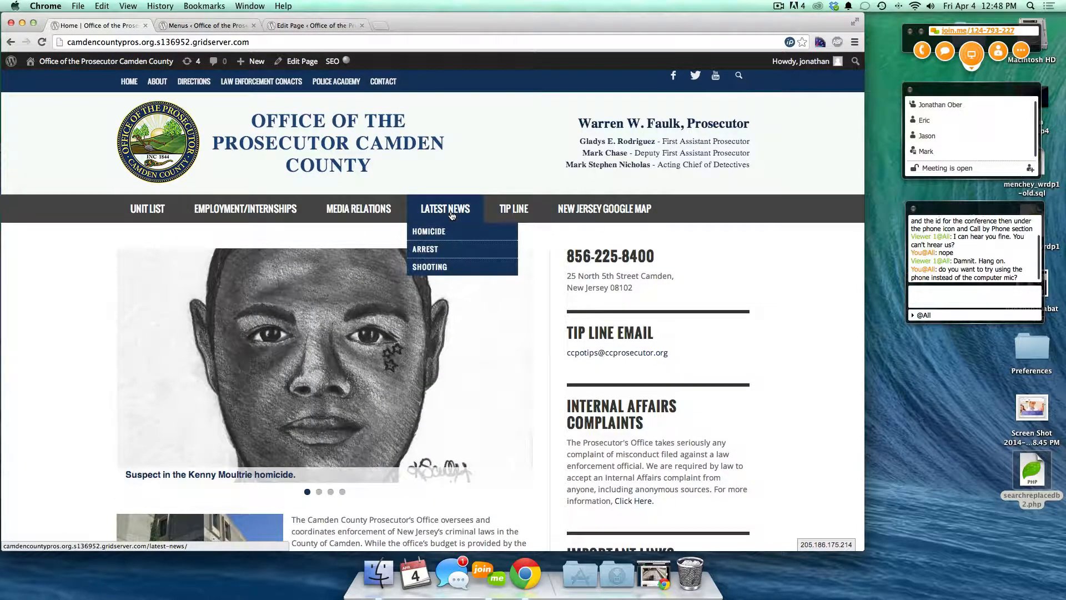
pyautogui.click(421, 232)
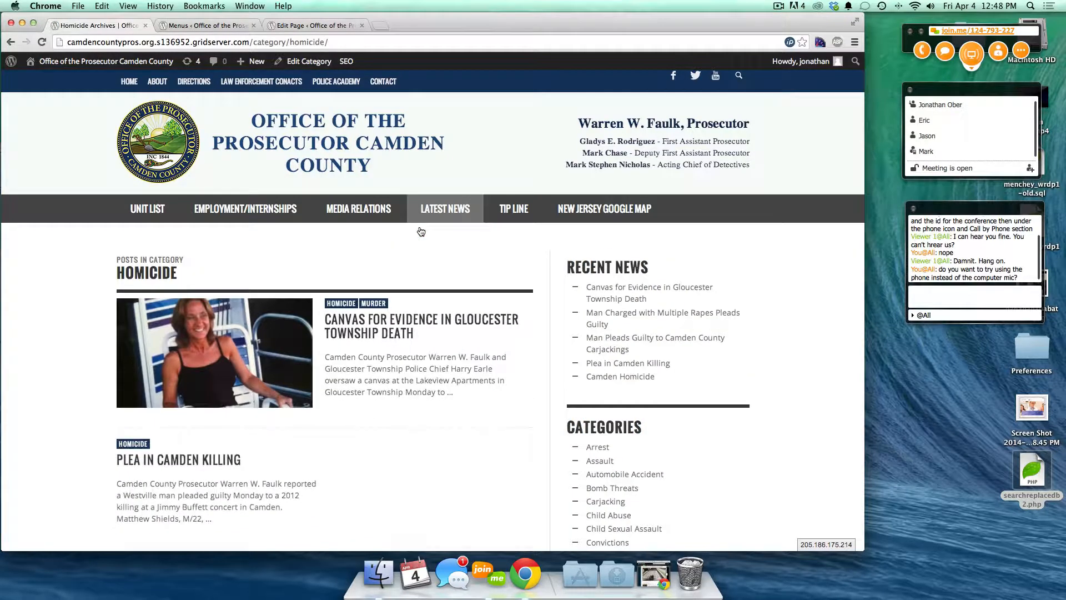
pyautogui.moveTo(115, 262); pyautogui.dragTo(189, 274)
pyautogui.click(189, 273)
pyautogui.scroll(-3, 189, 274)
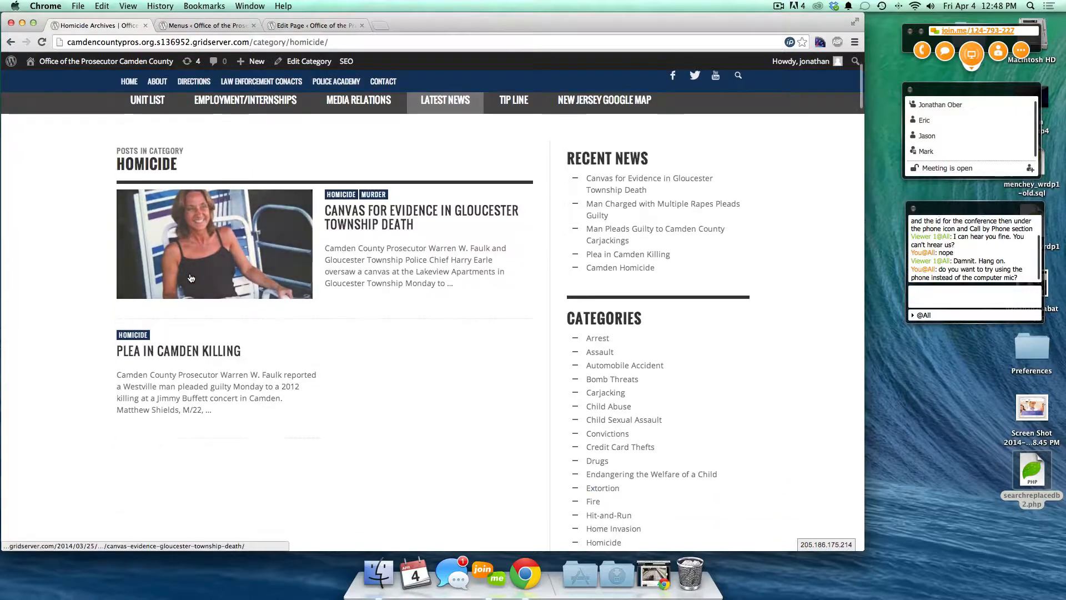
pyautogui.scroll(-5, 388, 280)
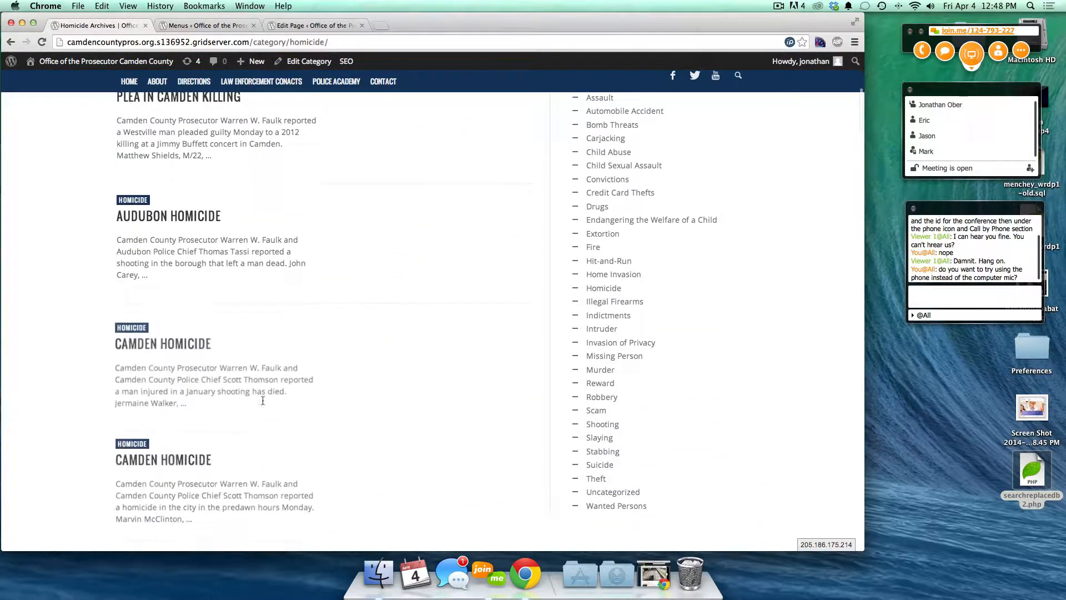
pyautogui.scroll(-2, 355, 451)
pyautogui.scroll(-8, 354, 451)
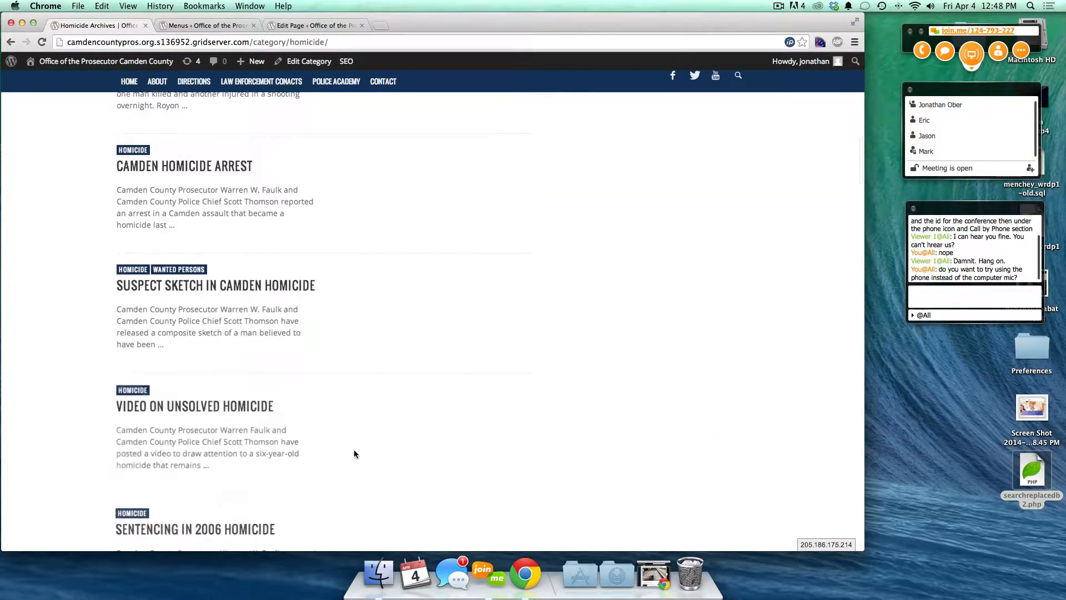
pyautogui.scroll(10, 354, 451)
pyautogui.scroll(10, 354, 449)
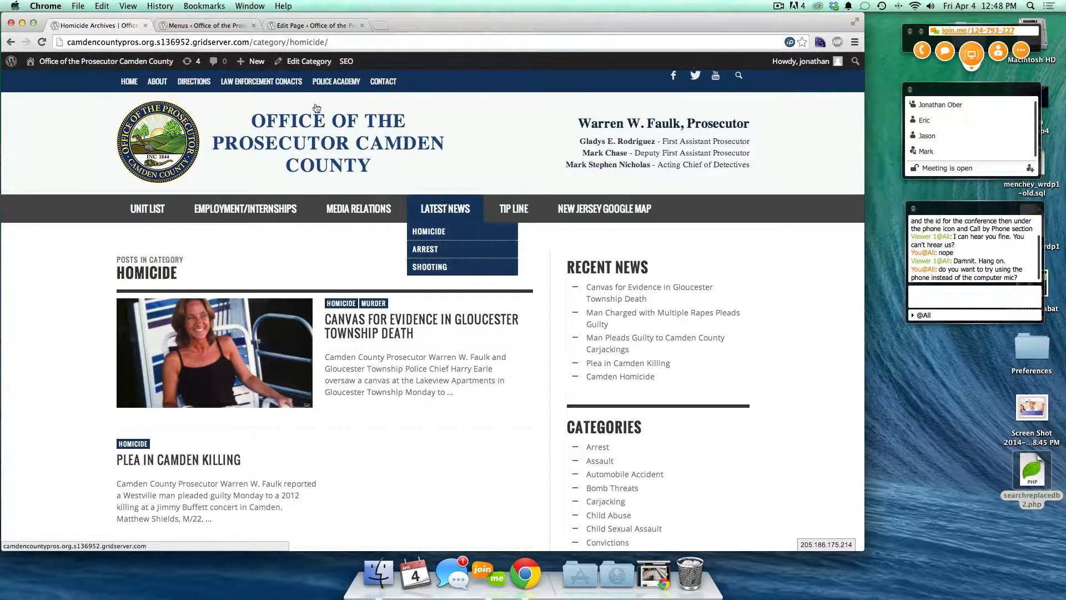
pyautogui.click(183, 26)
pyautogui.scroll(-15, 276, 398)
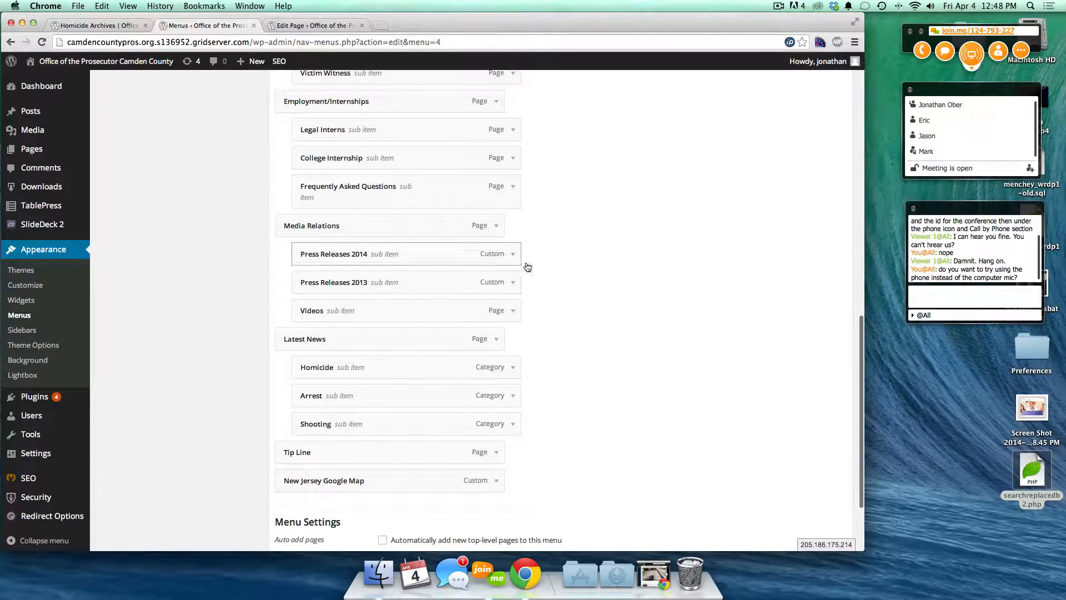
# - Remove Homicide, Arrest, Shooting and New Jersey Google Map, then save the Main menu
pyautogui.click(513, 367)
pyautogui.click(316, 483)
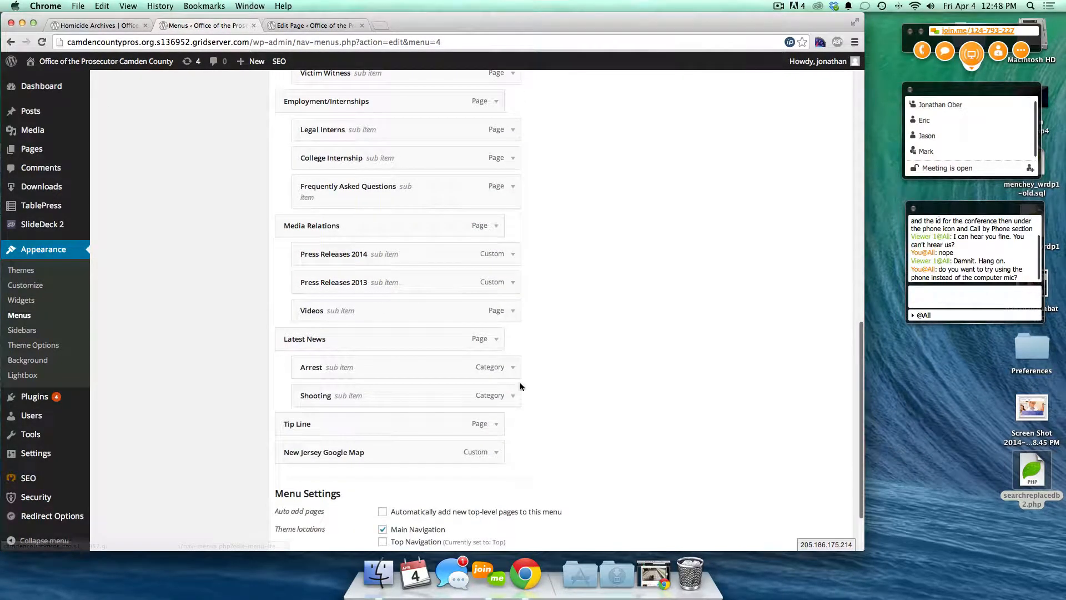
pyautogui.click(512, 367)
pyautogui.click(312, 495)
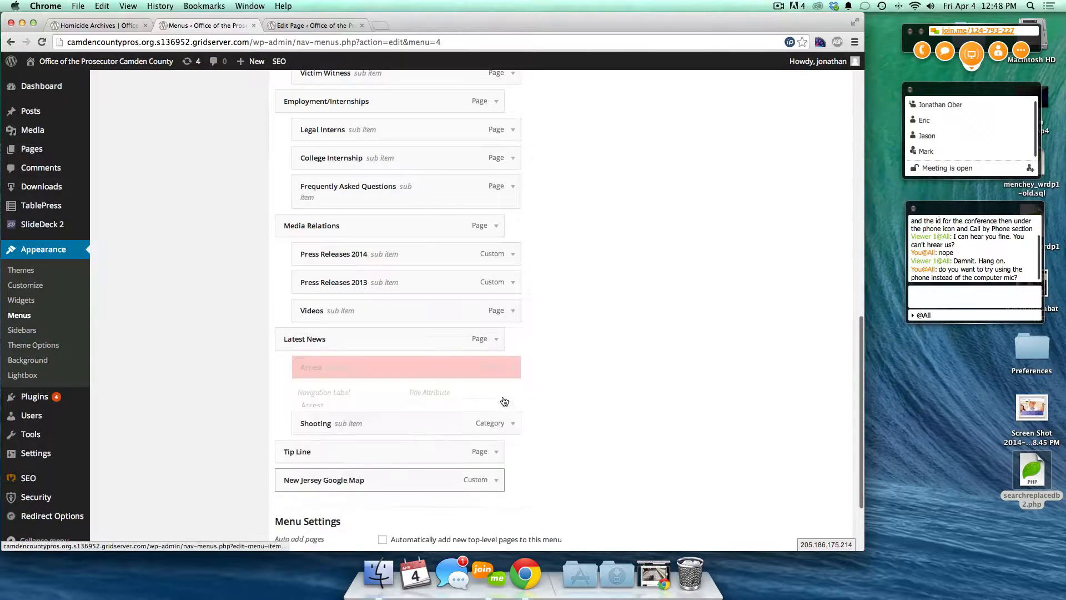
pyautogui.click(513, 367)
pyautogui.click(311, 486)
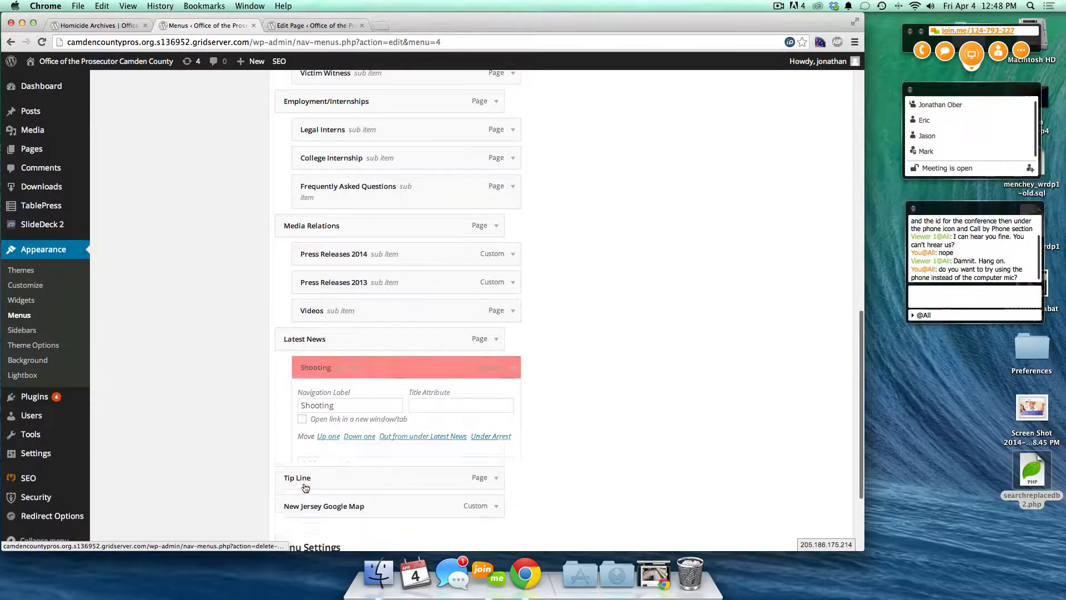
pyautogui.click(495, 394)
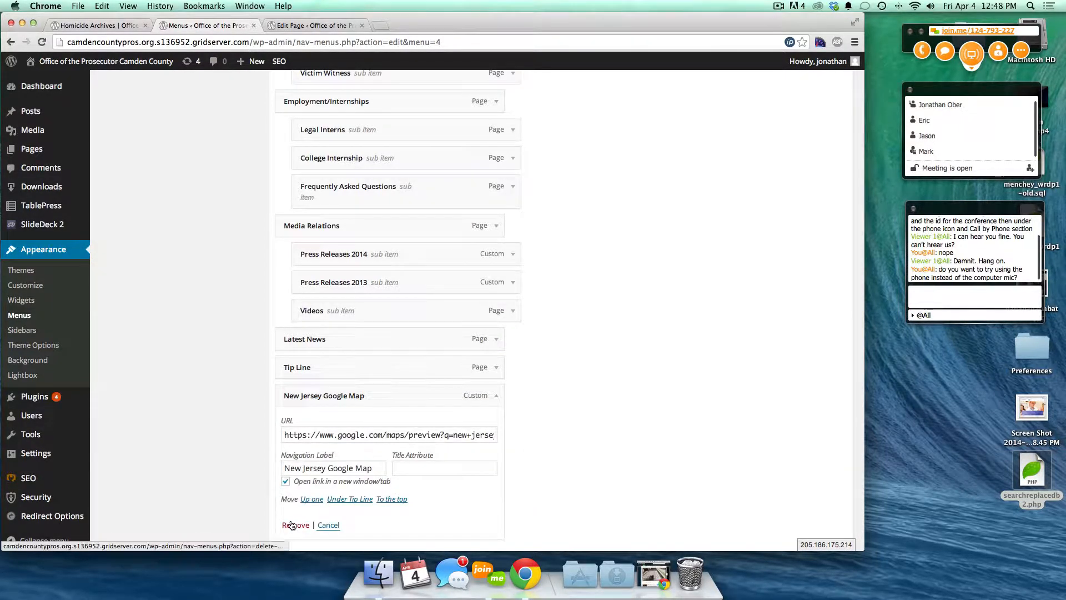
pyautogui.click(288, 525)
pyautogui.click(823, 489)
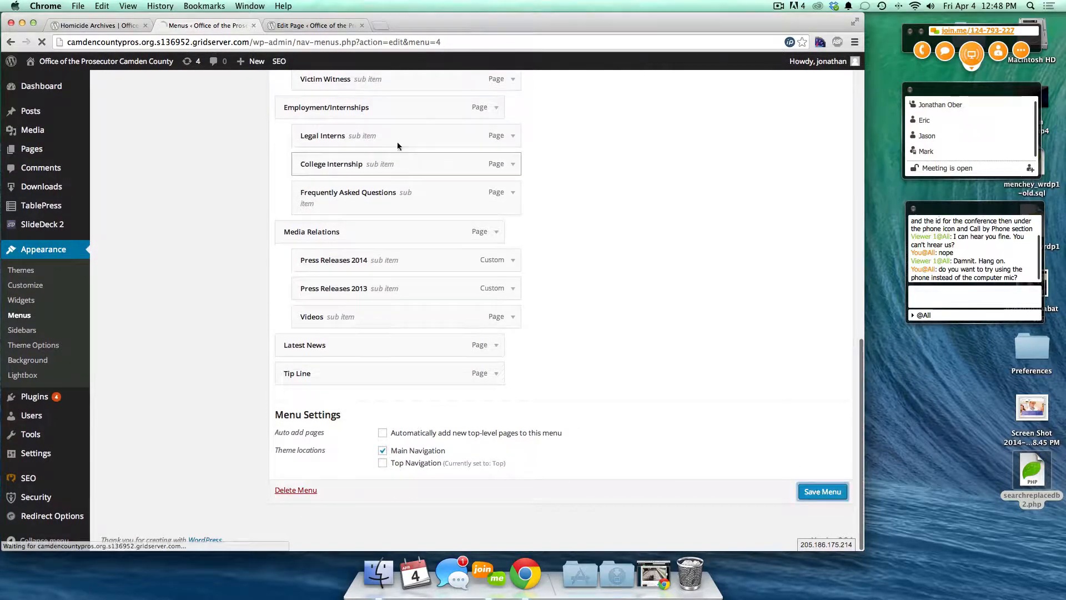
pyautogui.click(76, 24)
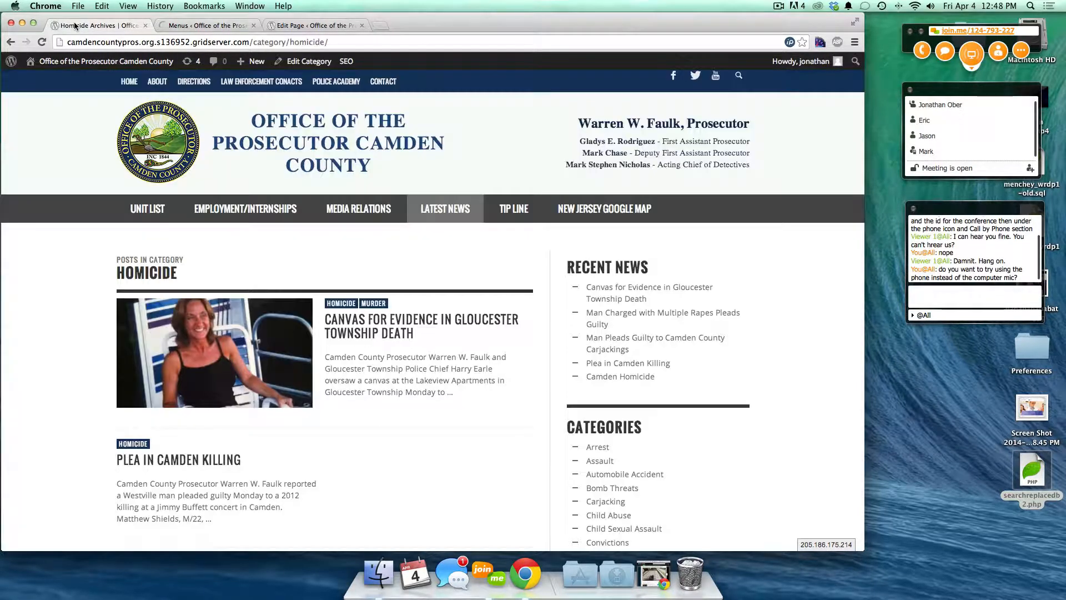
pyautogui.press('super+r')
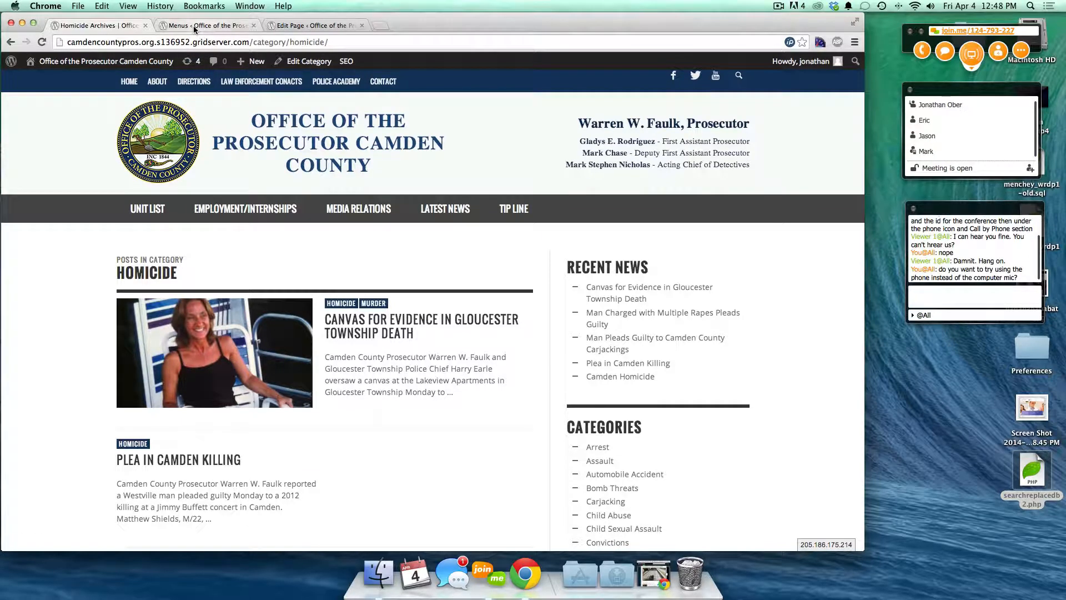
pyautogui.click(159, 62)
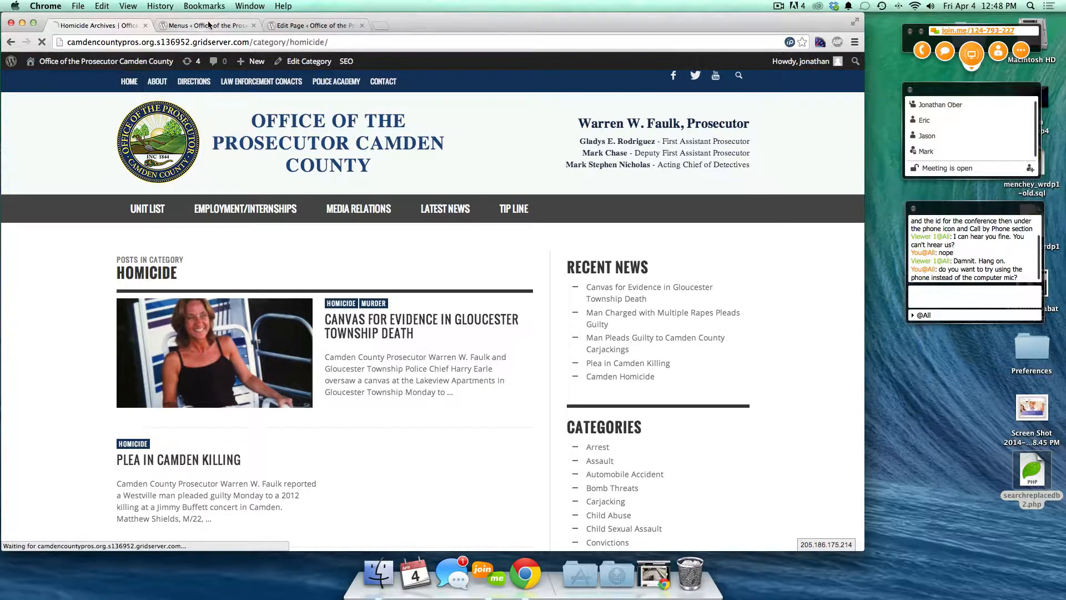
pyautogui.click(288, 26)
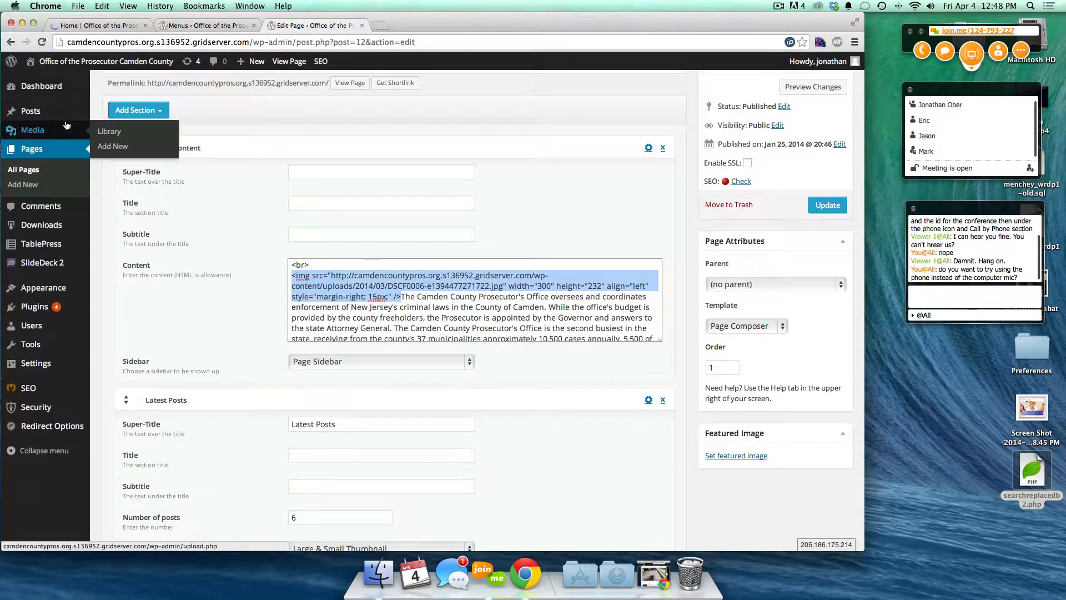
pyautogui.moveTo(29, 240)
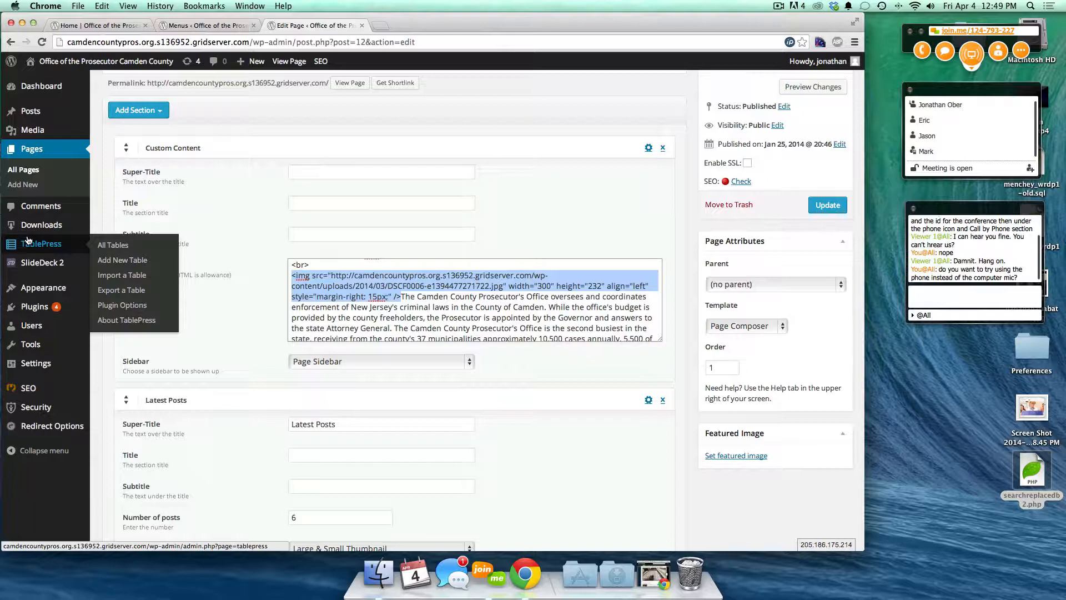
# - Bring up the live home page and scroll through its overview, Important Links, Categories and latest post
pyautogui.click(87, 26)
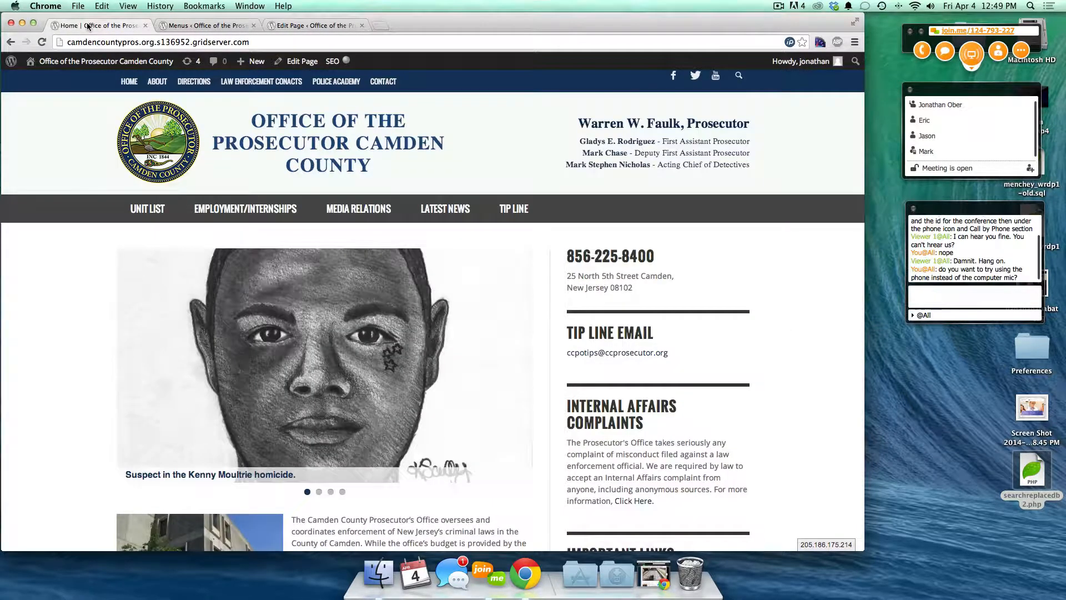
pyautogui.scroll(-3, 699, 238)
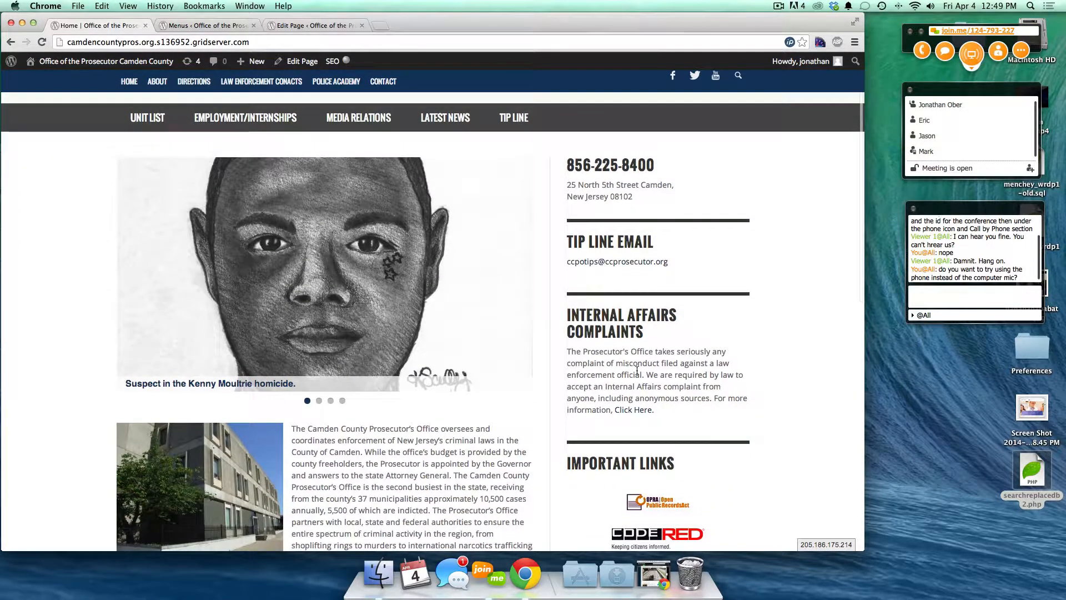
pyautogui.scroll(-4, 637, 368)
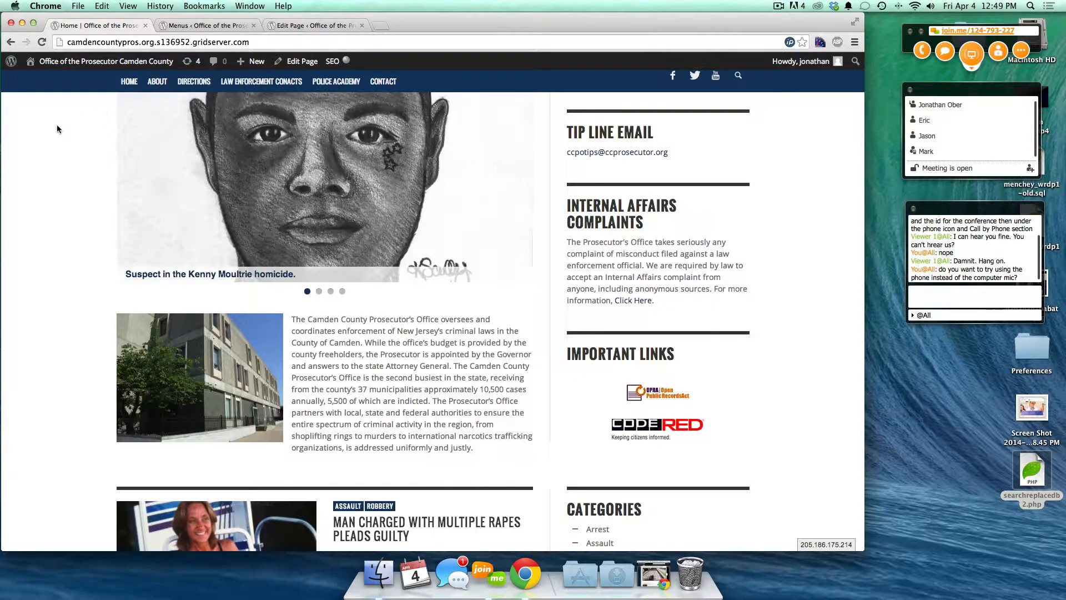
pyautogui.scroll(-2, 57, 129)
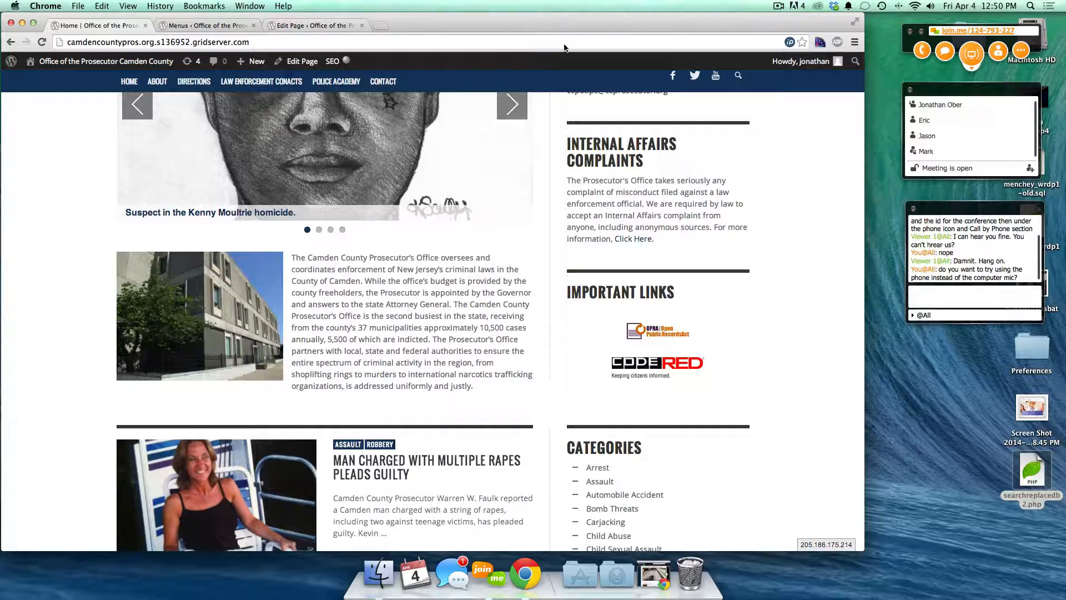
# - Disconnect the join.me internet audio call from the phone panel, moved below the chat window
pyautogui.click(925, 54)
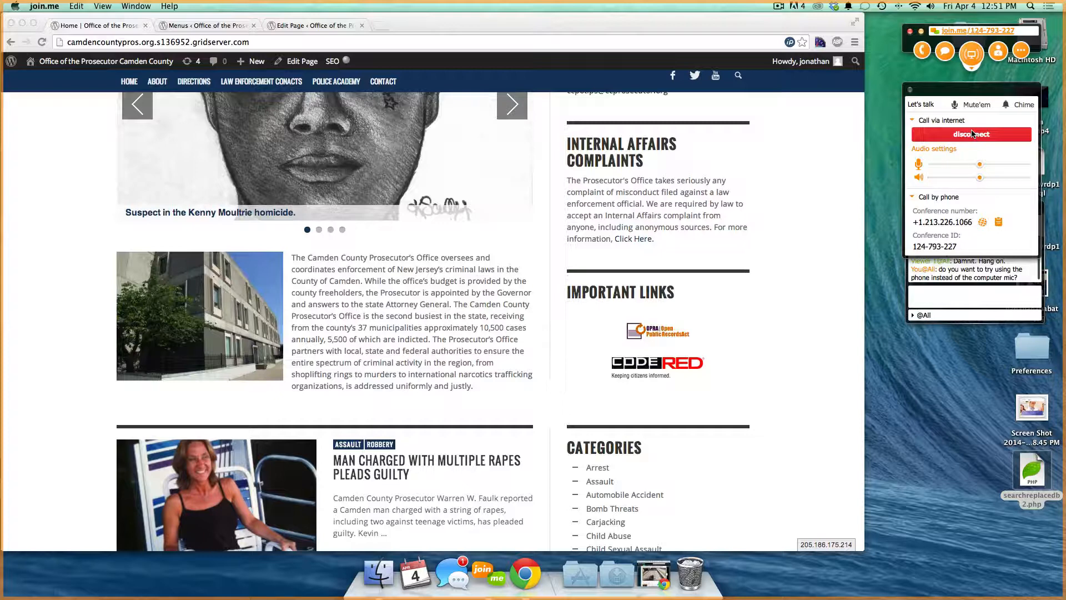
pyautogui.moveTo(998, 94); pyautogui.dragTo(1002, 334)
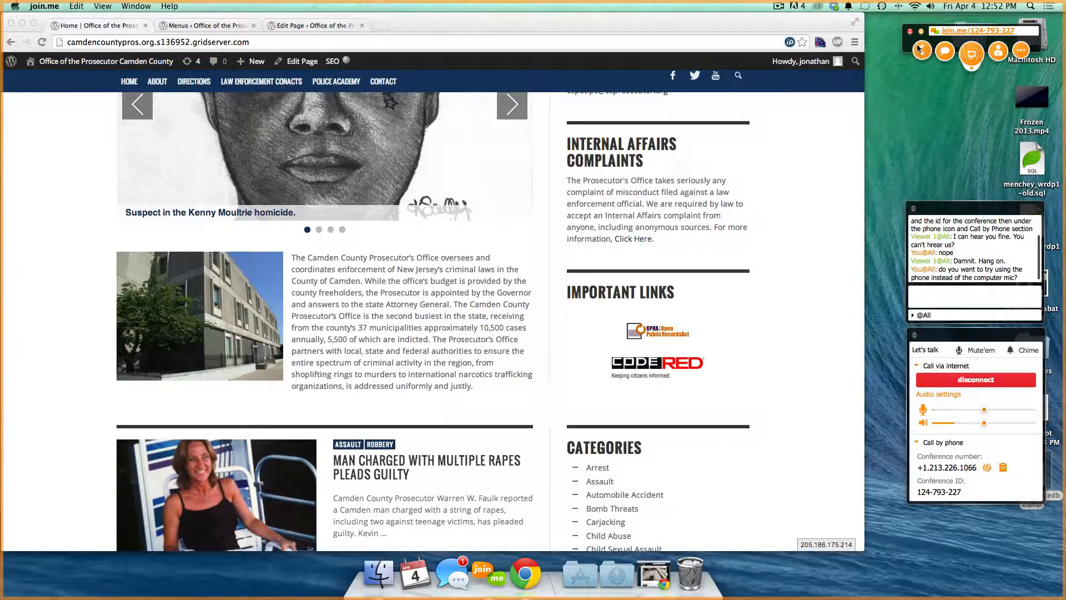
pyautogui.click(999, 380)
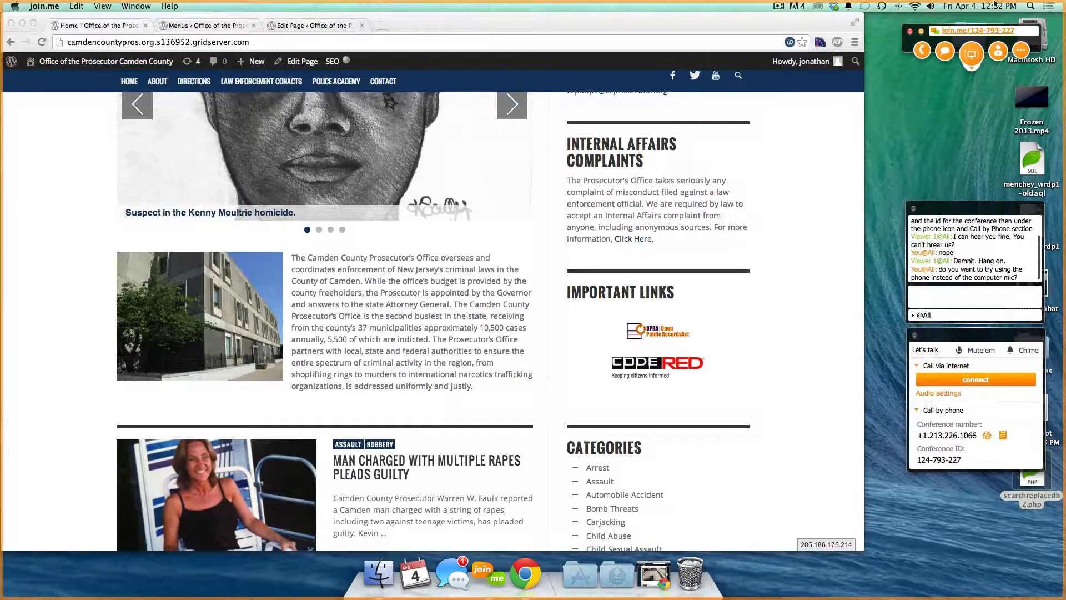
# - Exit the join.me session and agree to give feedback
pyautogui.click(909, 32)
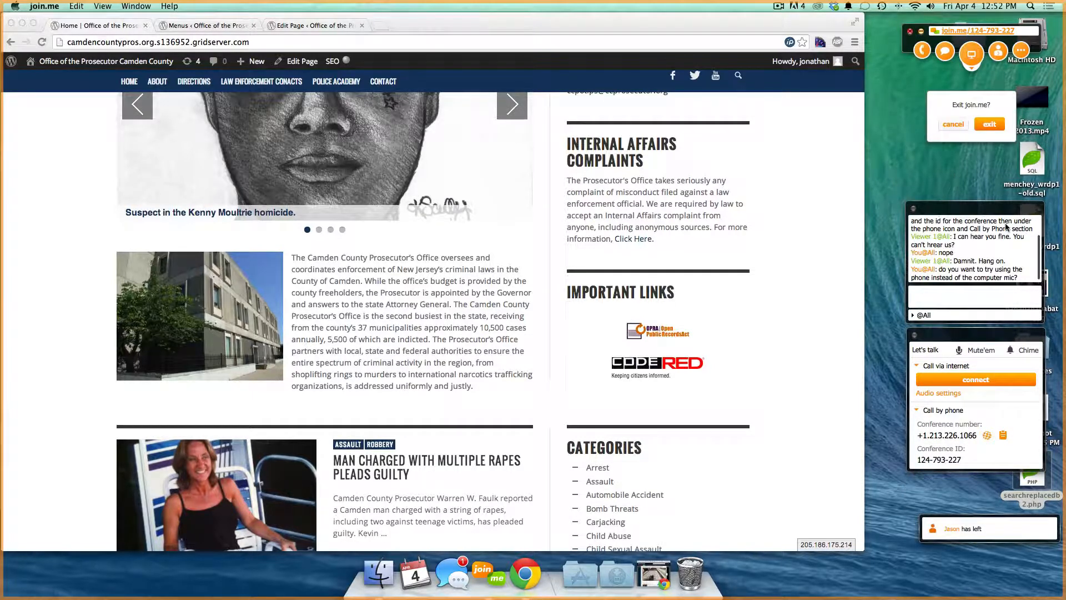
pyautogui.click(989, 124)
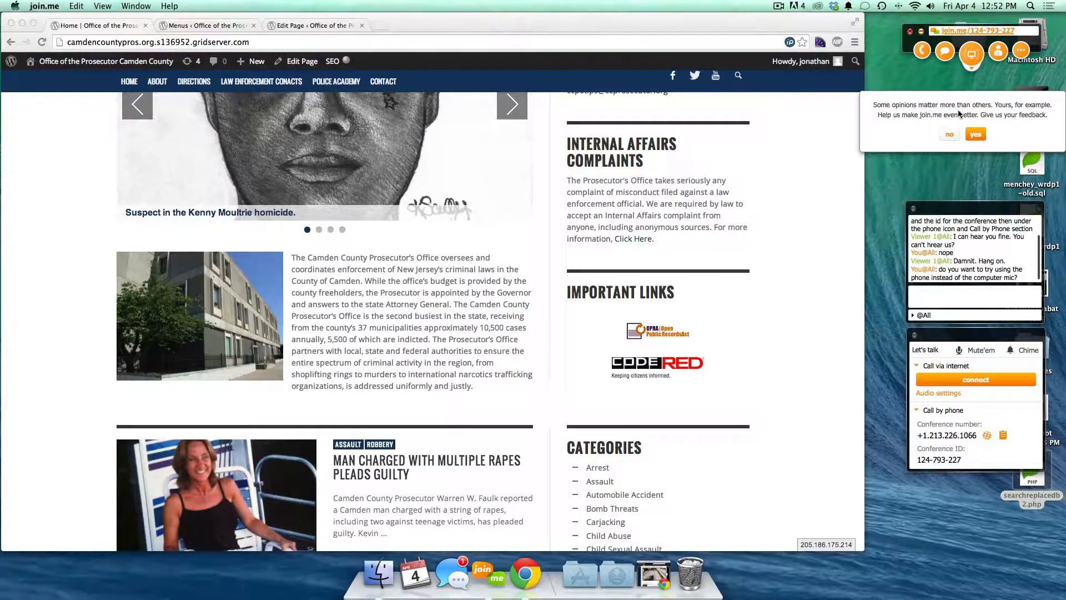
pyautogui.click(975, 135)
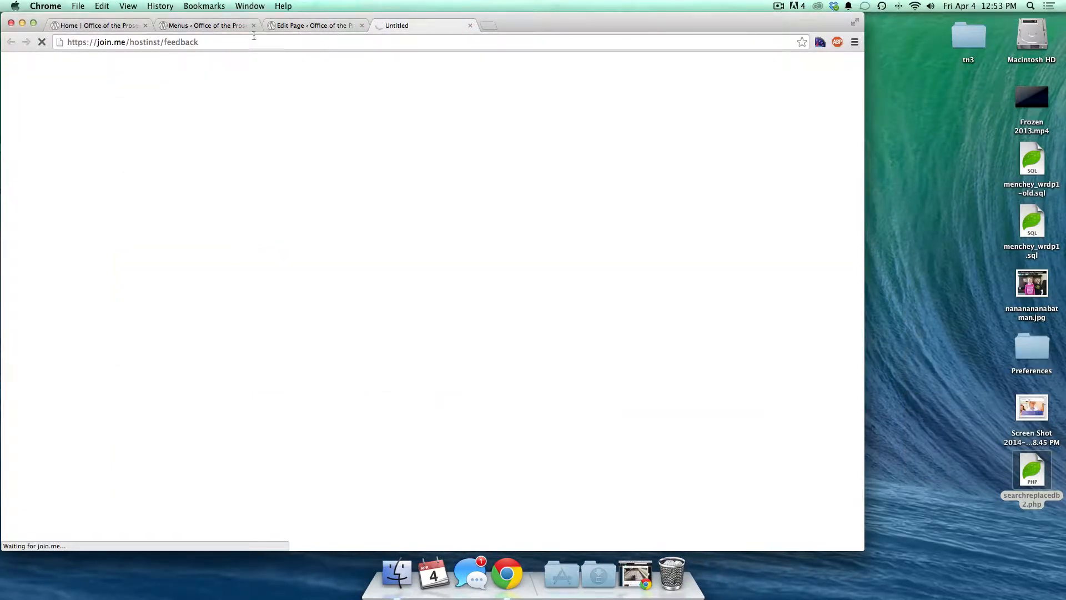
# - Close the WordPress Edit Page tab
pyautogui.click(101, 25)
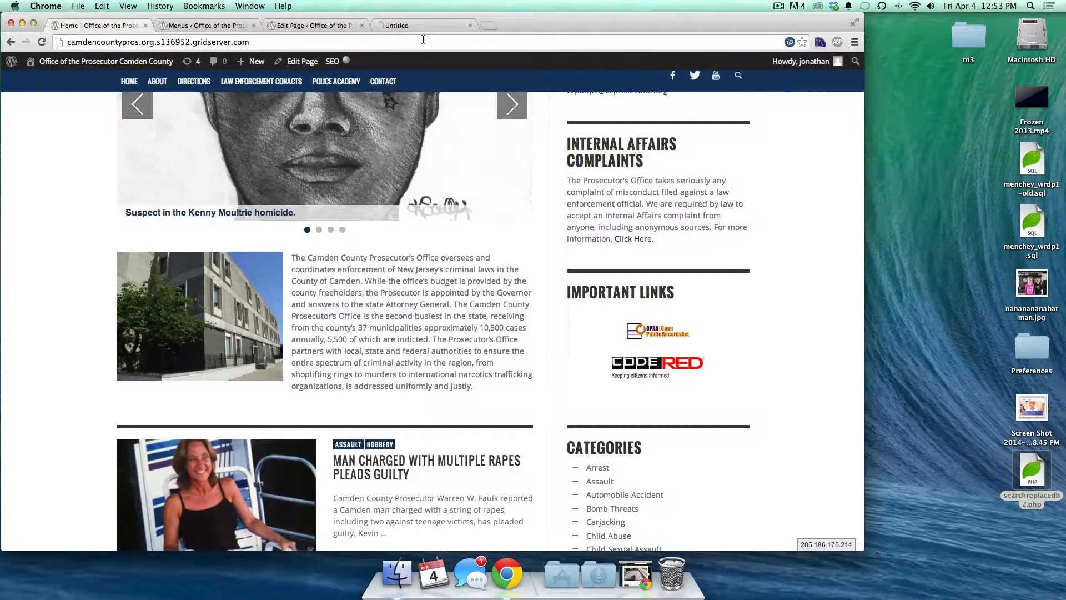
pyautogui.click(322, 27)
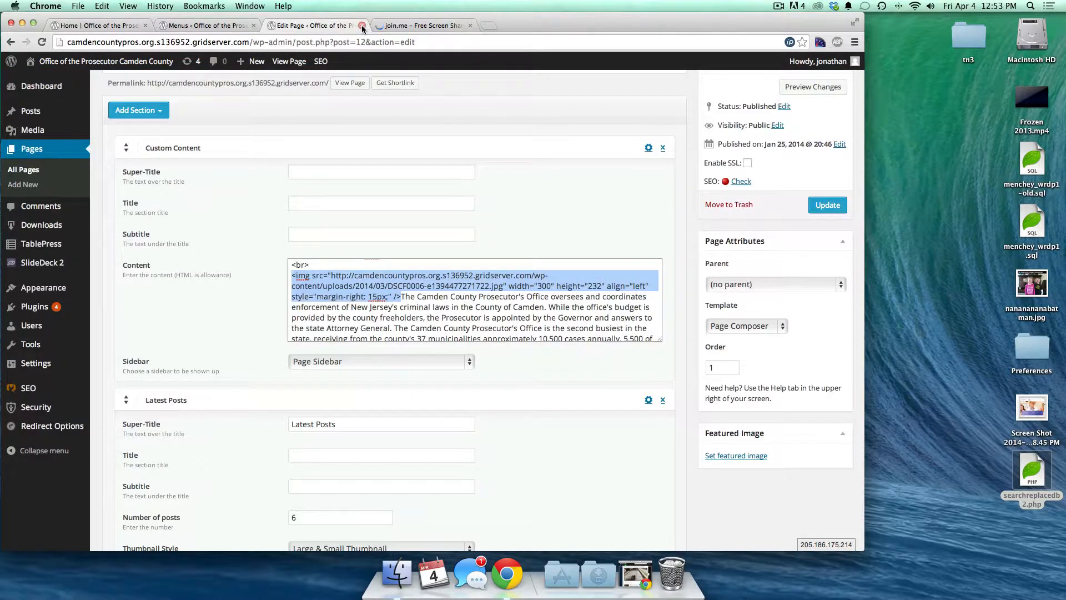
pyautogui.press('super+w')
pyautogui.click(191, 26)
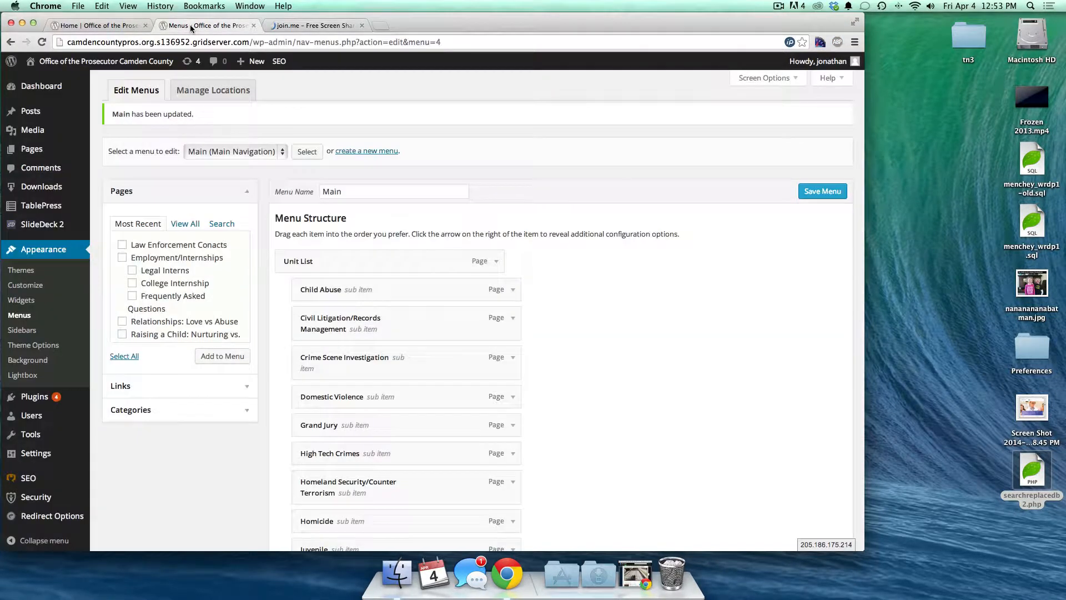
# - Open TablePress All Tables, listing four tables including Law Enforcement Contacts, then return to the home page
pyautogui.moveTo(54, 201)
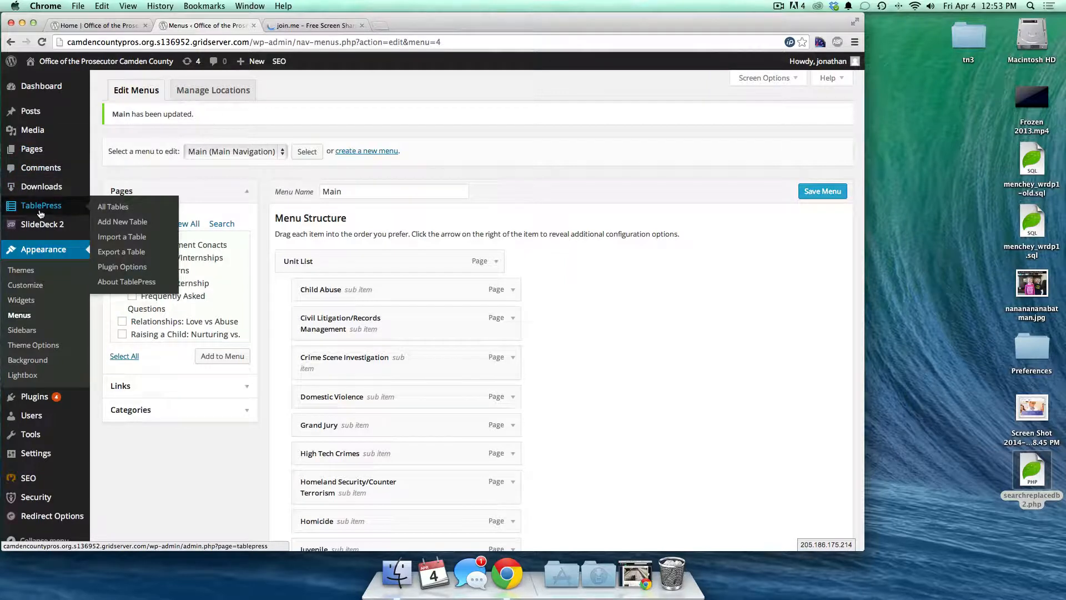
pyautogui.click(109, 206)
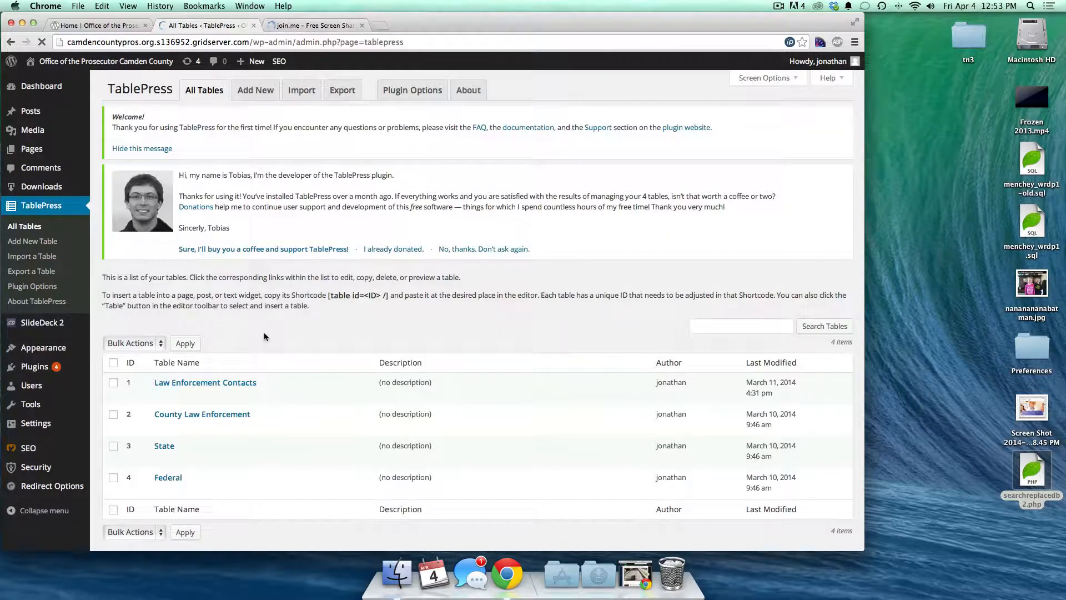
pyautogui.click(97, 25)
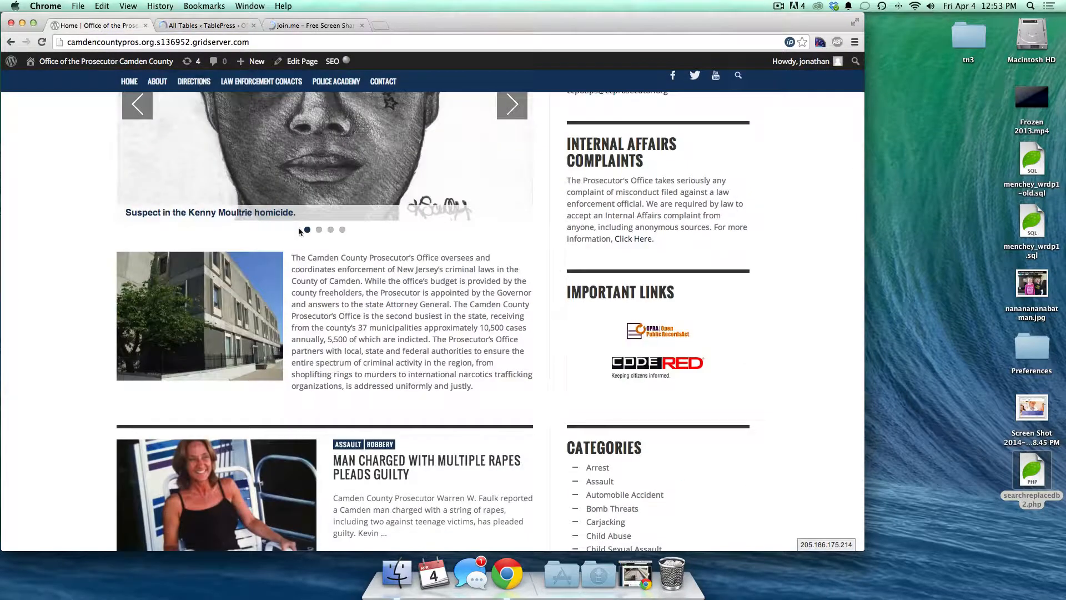
# - Browse the live Law Enforcement Conacts page of Camden County police departments, then export that TablePress table
pyautogui.scroll(5, 321, 222)
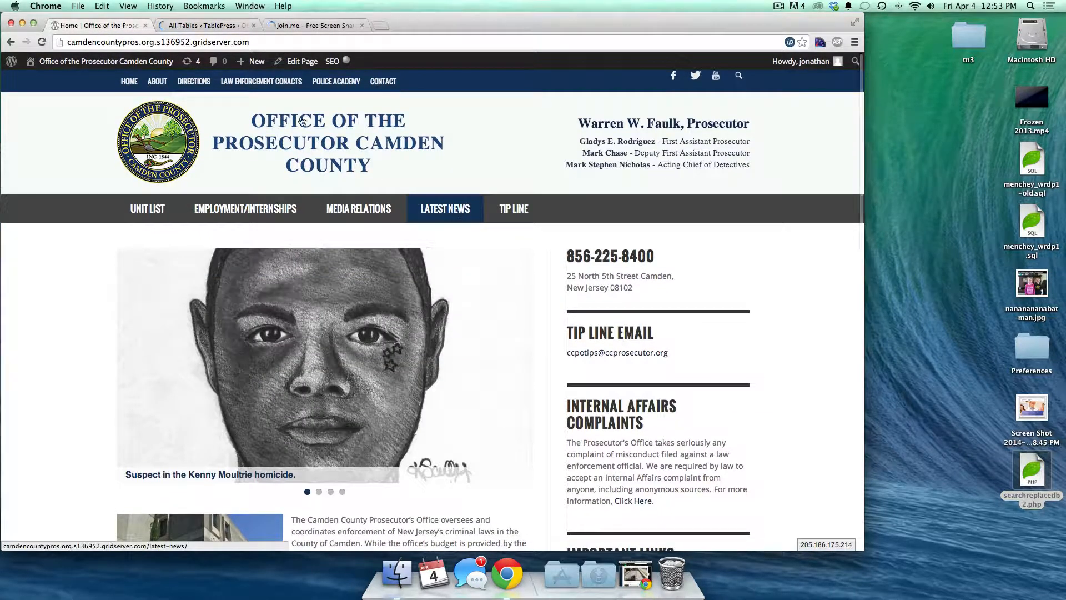
pyautogui.click(244, 83)
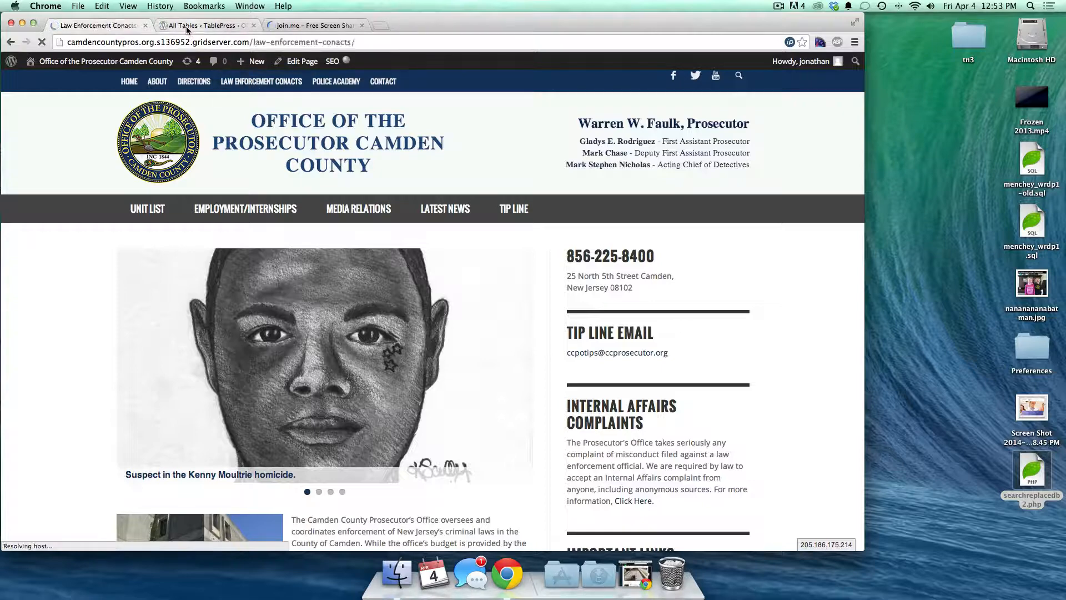
pyautogui.scroll(-2, 65, 309)
pyautogui.scroll(-8, 66, 314)
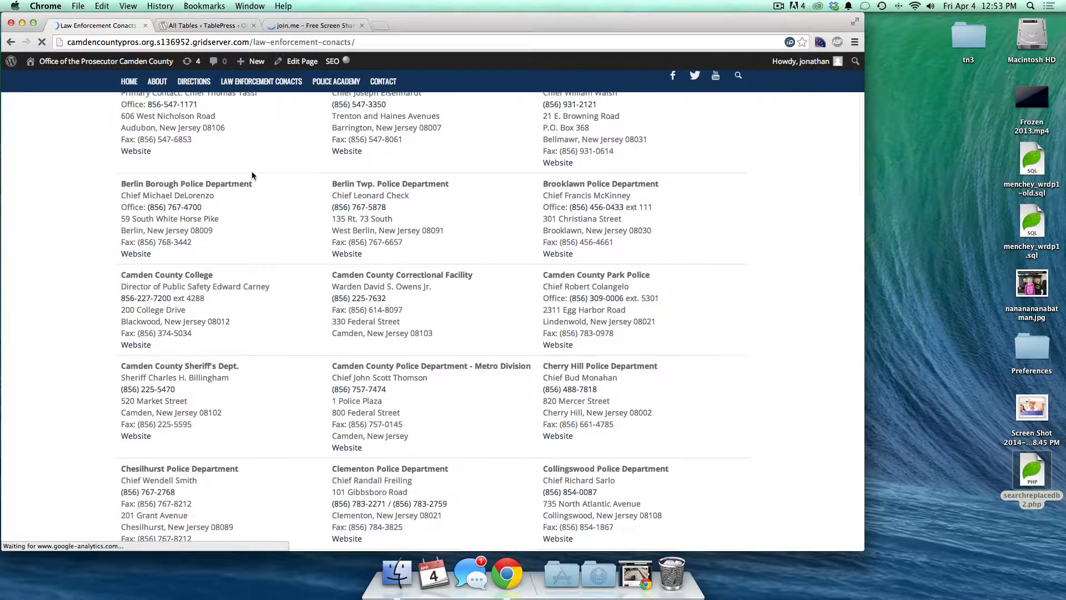
pyautogui.scroll(-4, 613, 385)
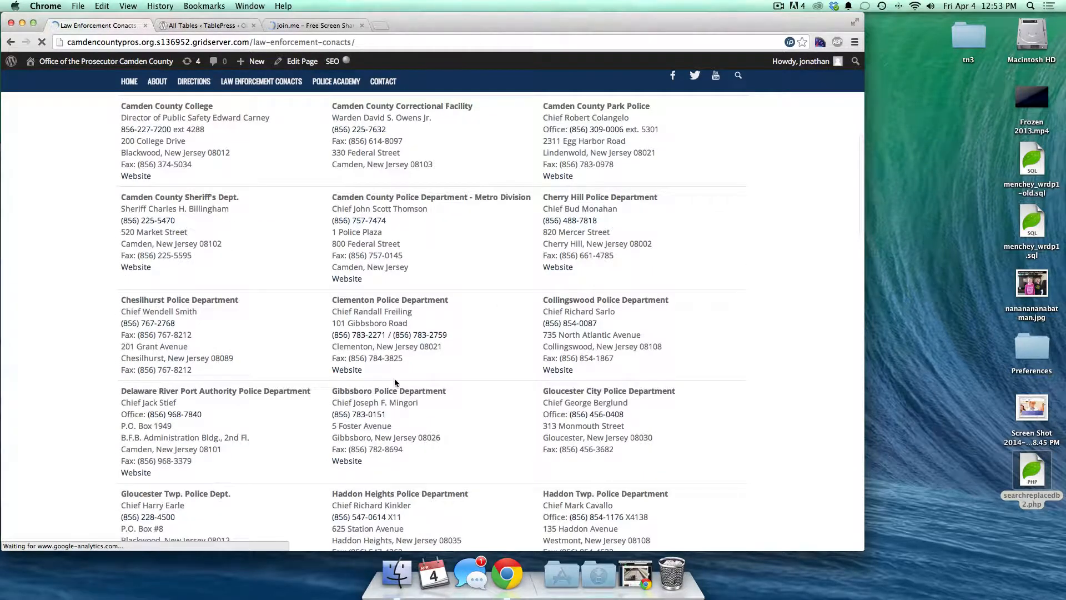
pyautogui.scroll(-14, 395, 382)
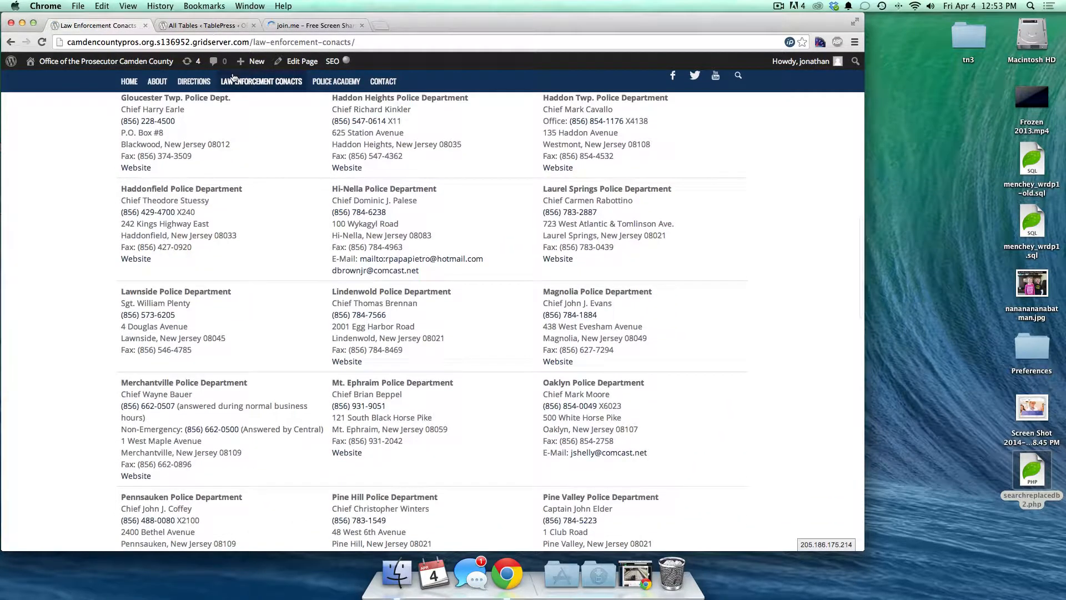
pyautogui.click(203, 26)
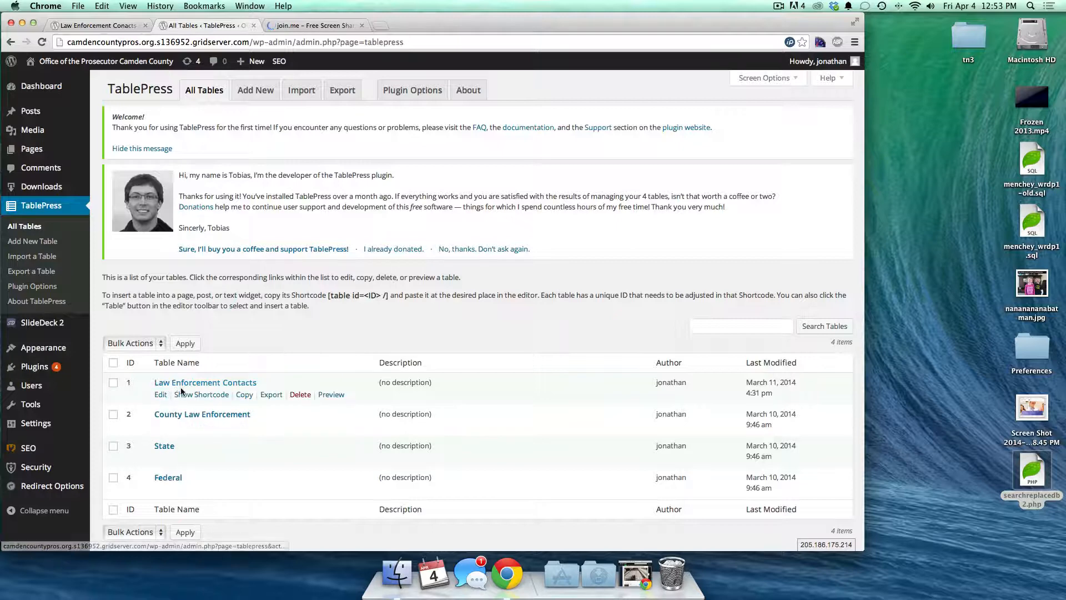
pyautogui.click(275, 395)
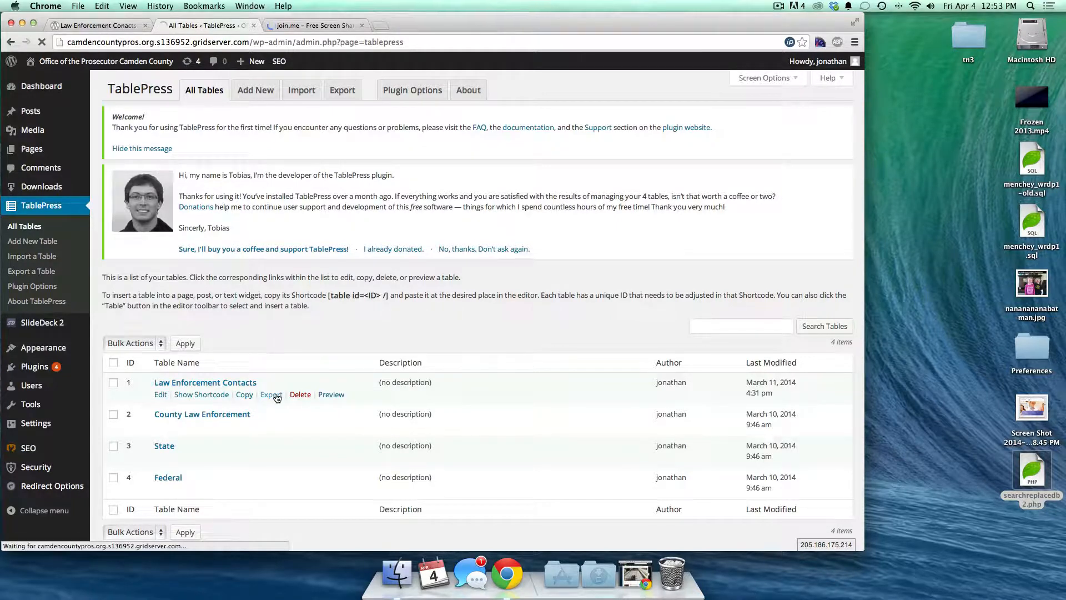
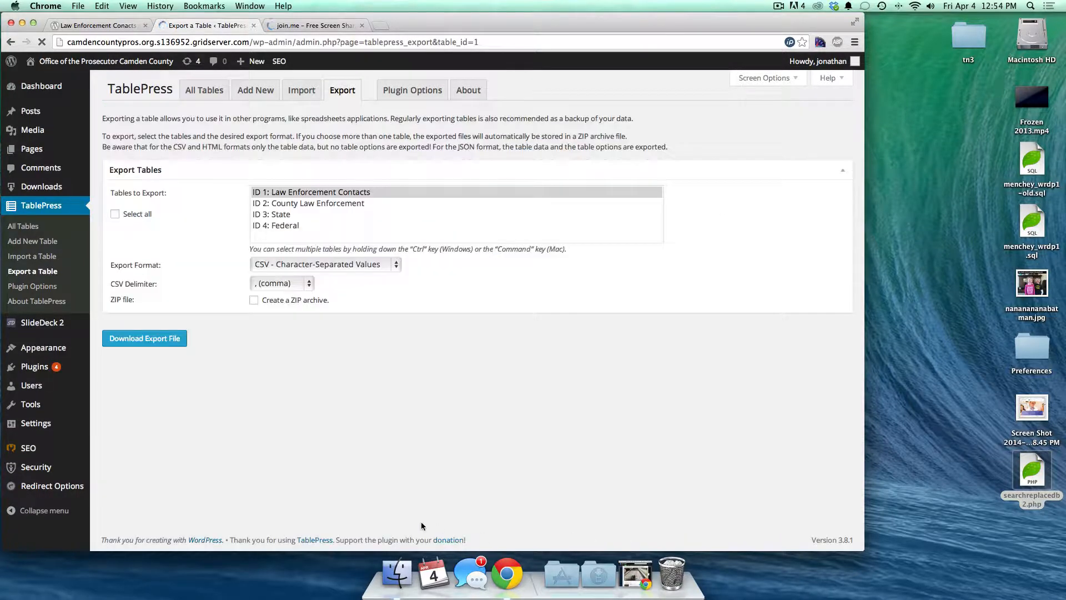
# - Export table ID 1 Law Enforcement Contacts as a comma-delimited CSV and download it
pyautogui.click(307, 193)
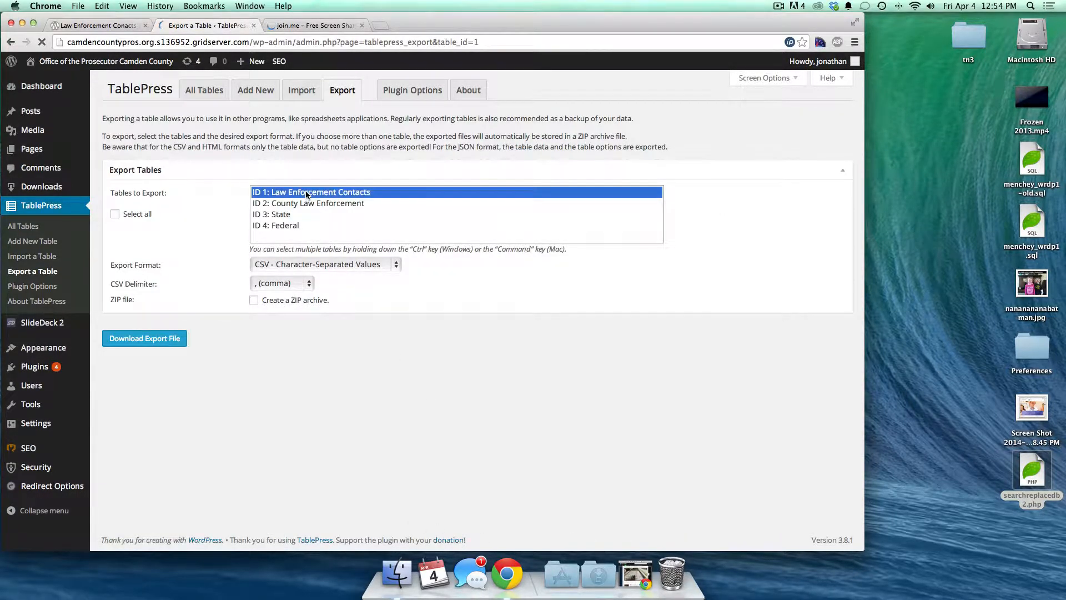
pyautogui.click(305, 266)
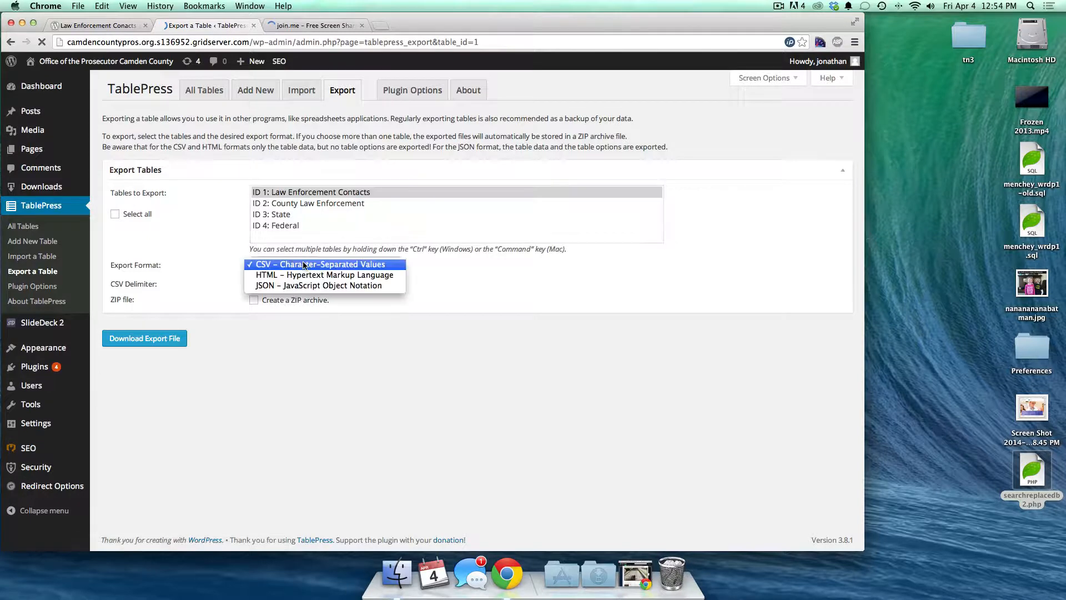
pyautogui.click(287, 266)
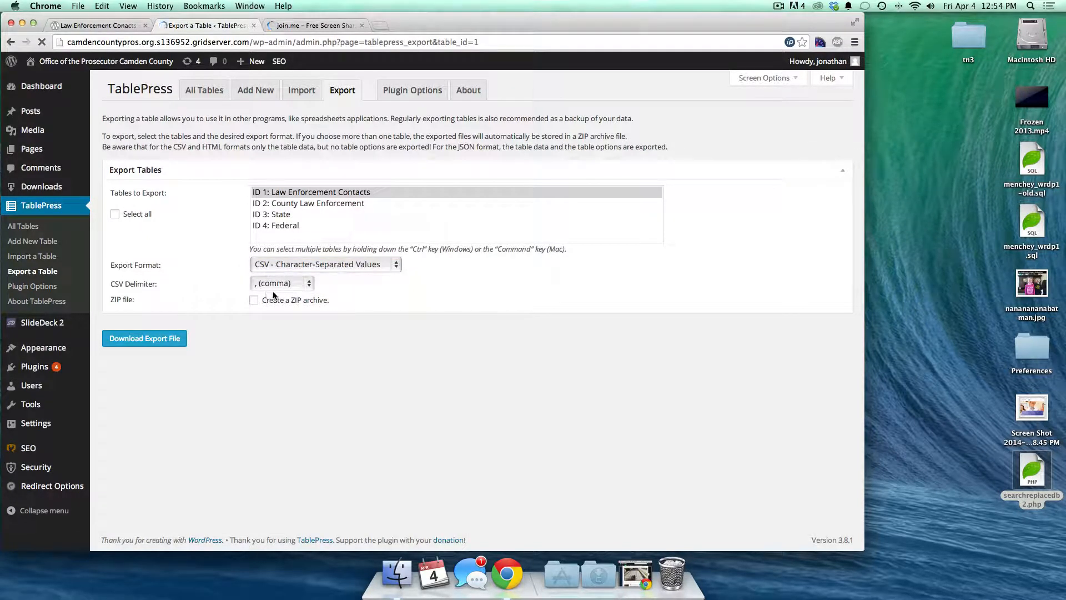
pyautogui.click(266, 265)
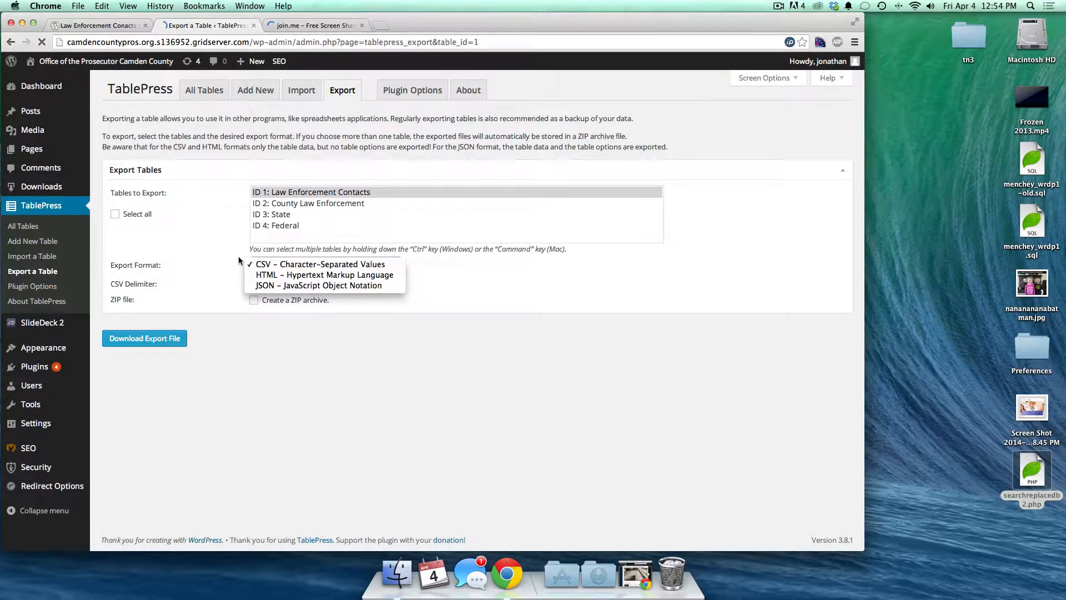
pyautogui.click(237, 260)
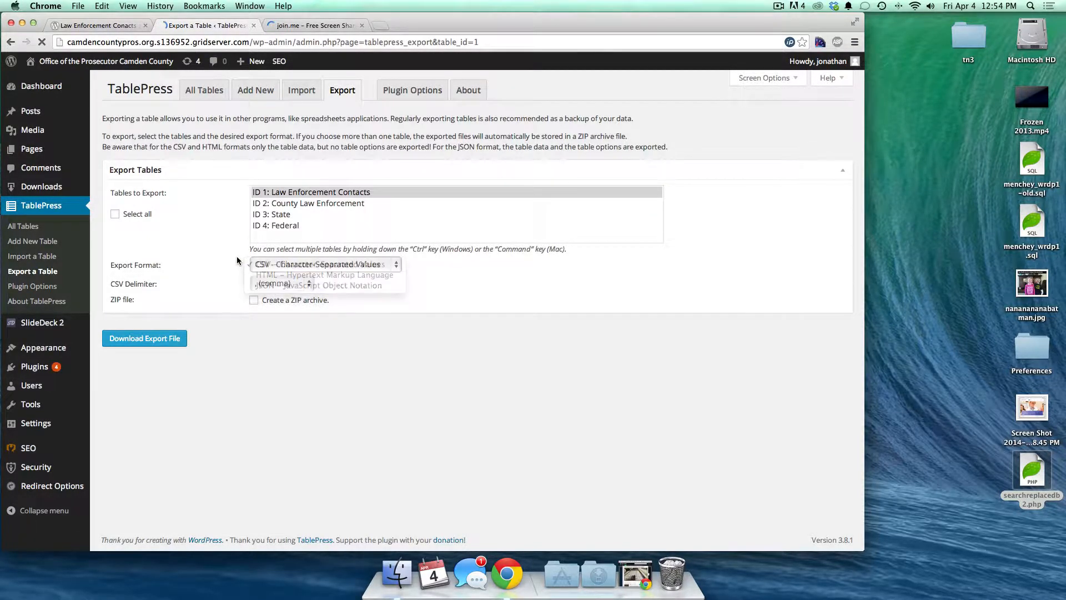
pyautogui.click(139, 344)
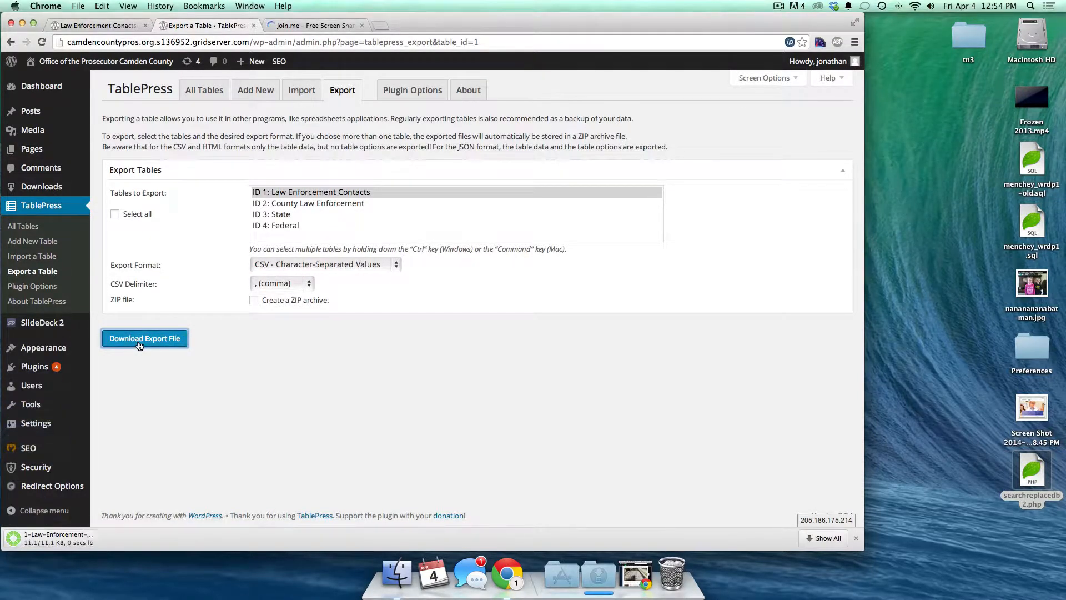
# - View the downloaded contacts CSV in TextMate, then quit TextMate
pyautogui.click(598, 572)
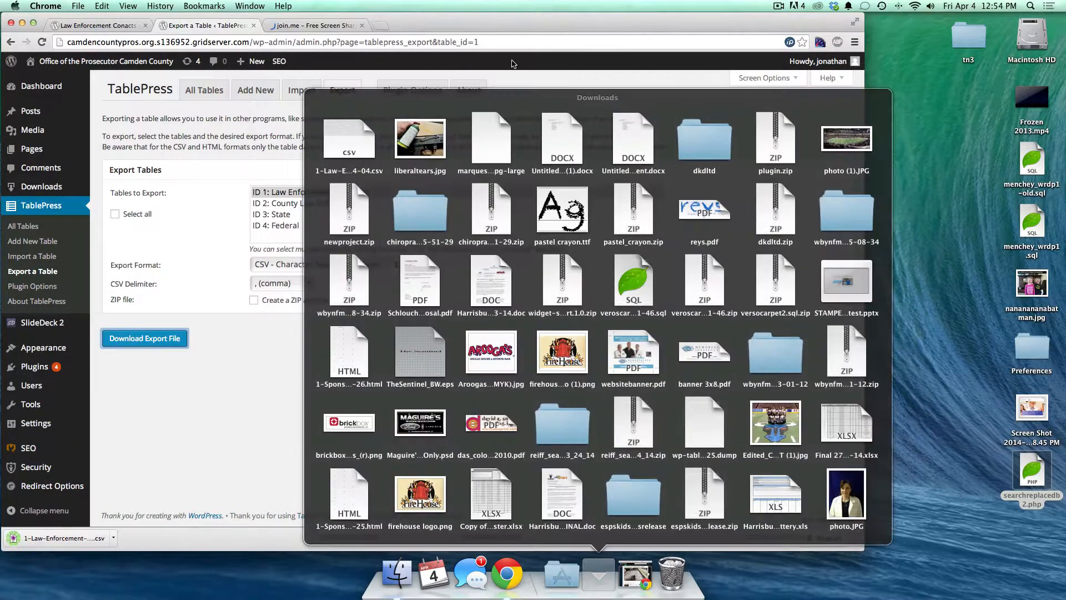
pyautogui.click(338, 137)
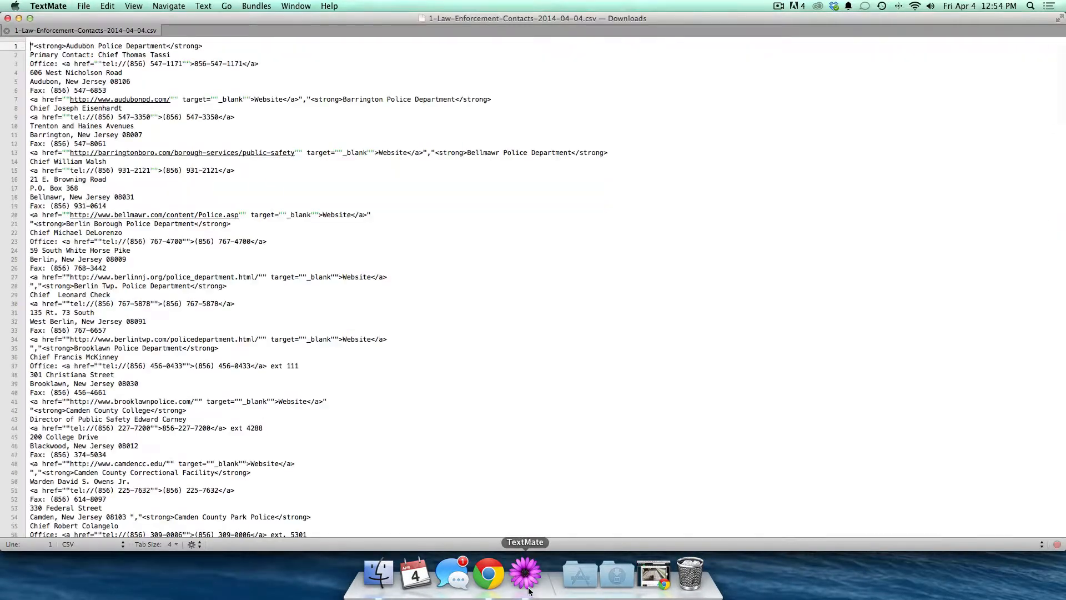
pyautogui.rightClick(526, 575)
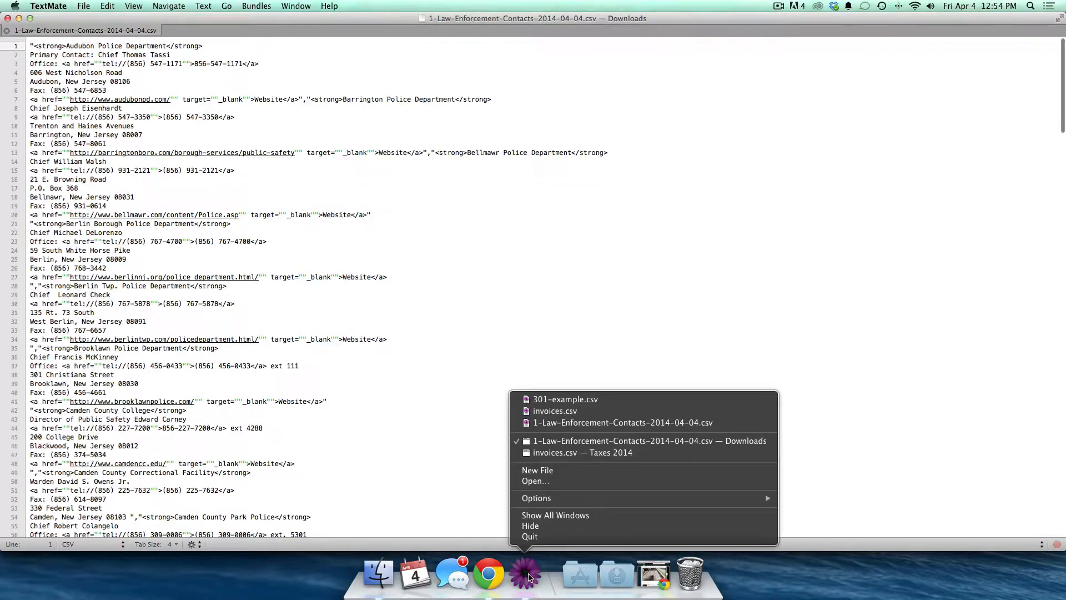
pyautogui.click(543, 536)
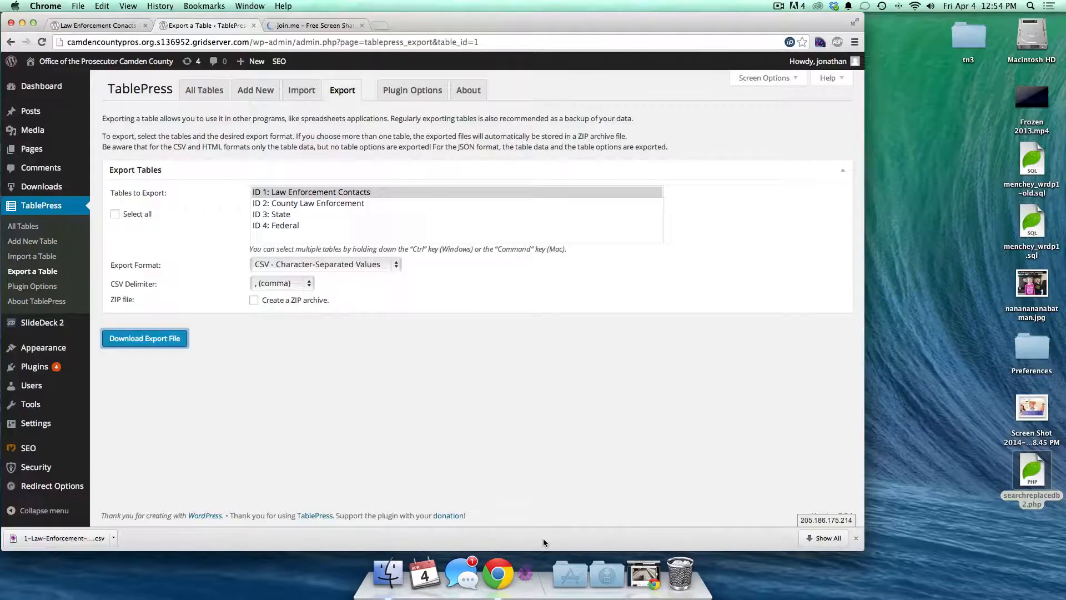
# - Launch Numbers through Spotlight search
pyautogui.press('super+space')
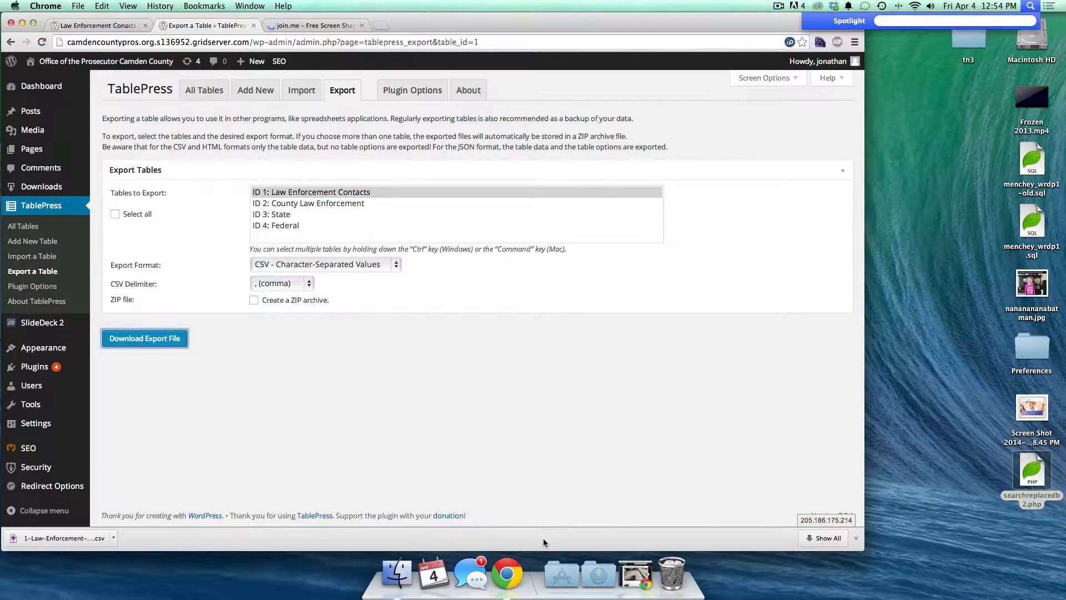
pyautogui.write('ex')
pyautogui.press('BackSpace')
pyautogui.press('BackSpace')
pyautogui.write('numbers')
pyautogui.press('Return')
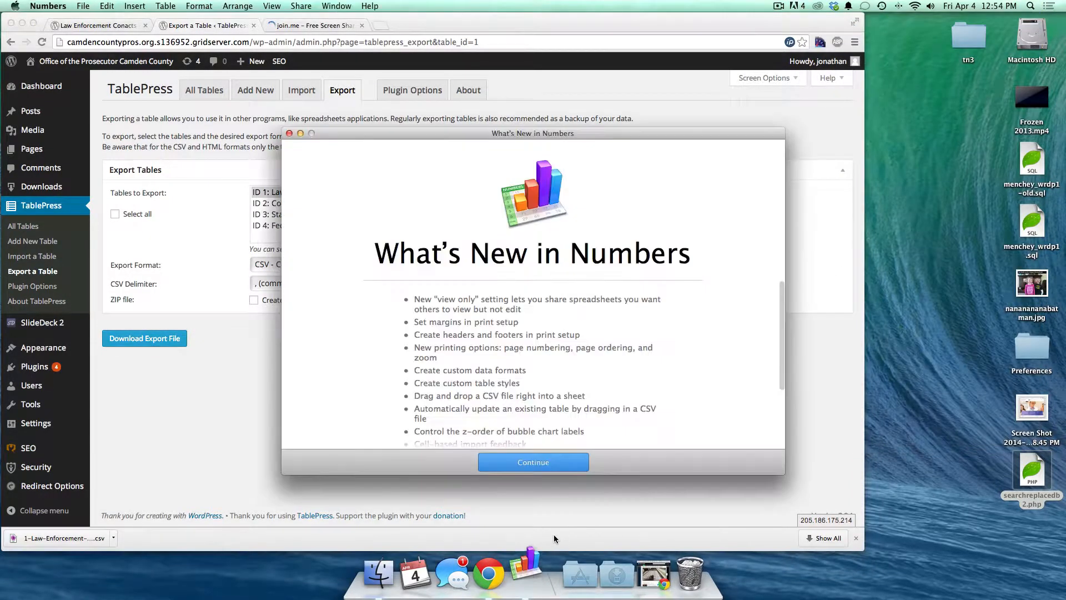
# - Dismiss the Numbers welcome and open the contacts CSV from Downloads in Numbers
pyautogui.click(532, 463)
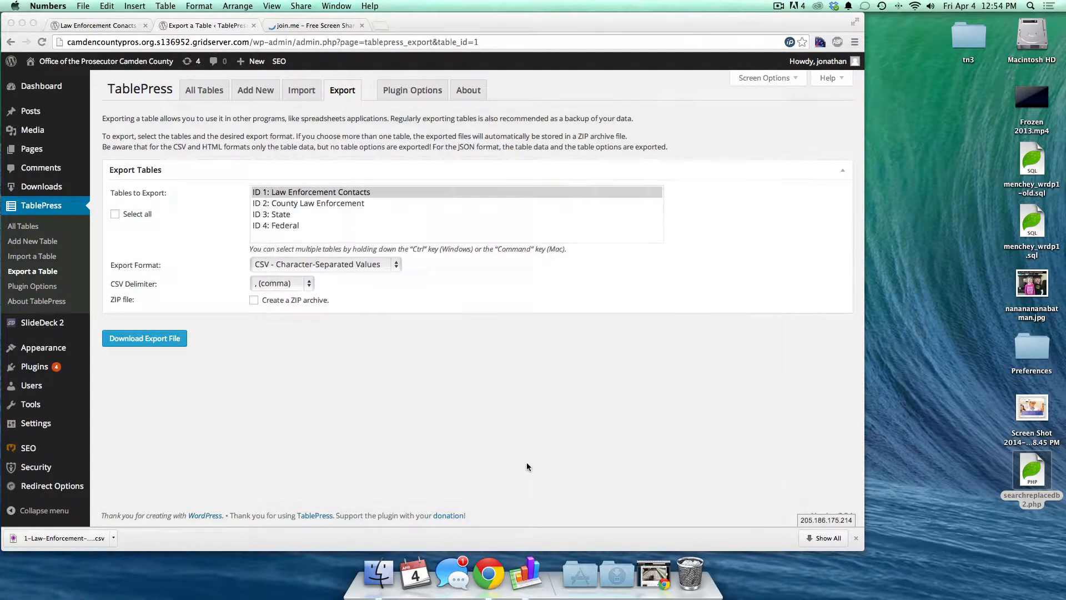
pyautogui.click(661, 575)
pyautogui.moveTo(357, 125); pyautogui.dragTo(523, 572)
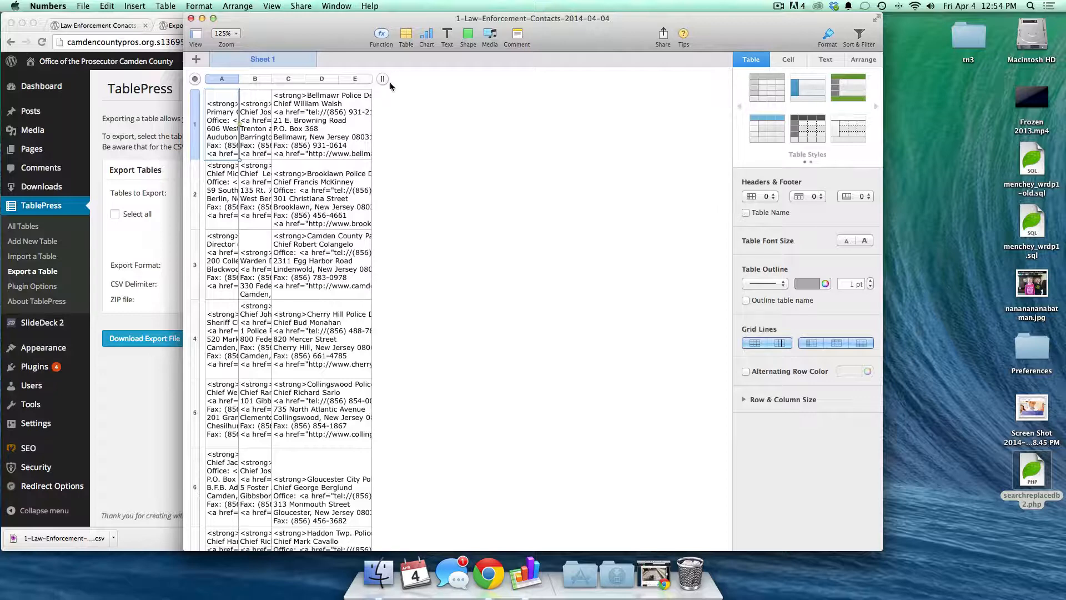
# - Widen column B to 320 pt and column A to 262 pt to reveal the cell text
pyautogui.moveTo(382, 79); pyautogui.dragTo(672, 100)
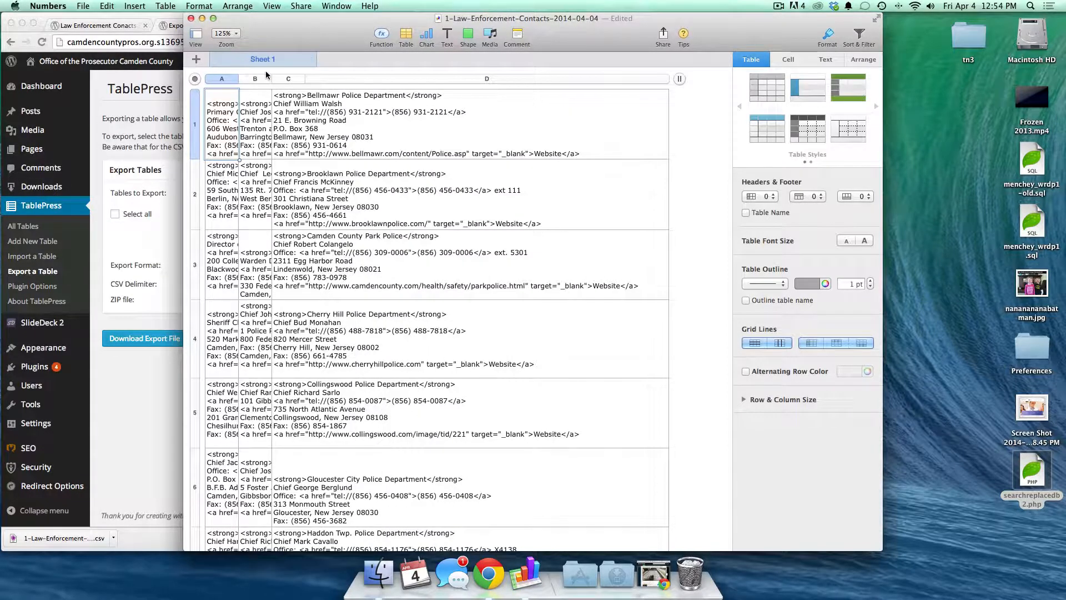
pyautogui.moveTo(272, 78); pyautogui.dragTo(598, 78)
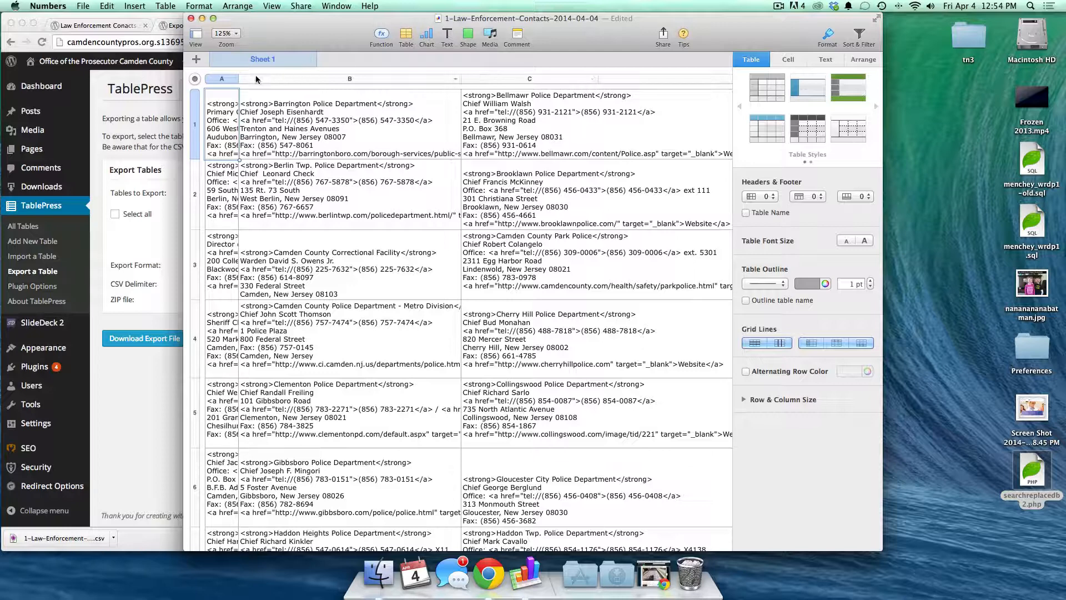
pyautogui.moveTo(239, 78); pyautogui.dragTo(398, 81)
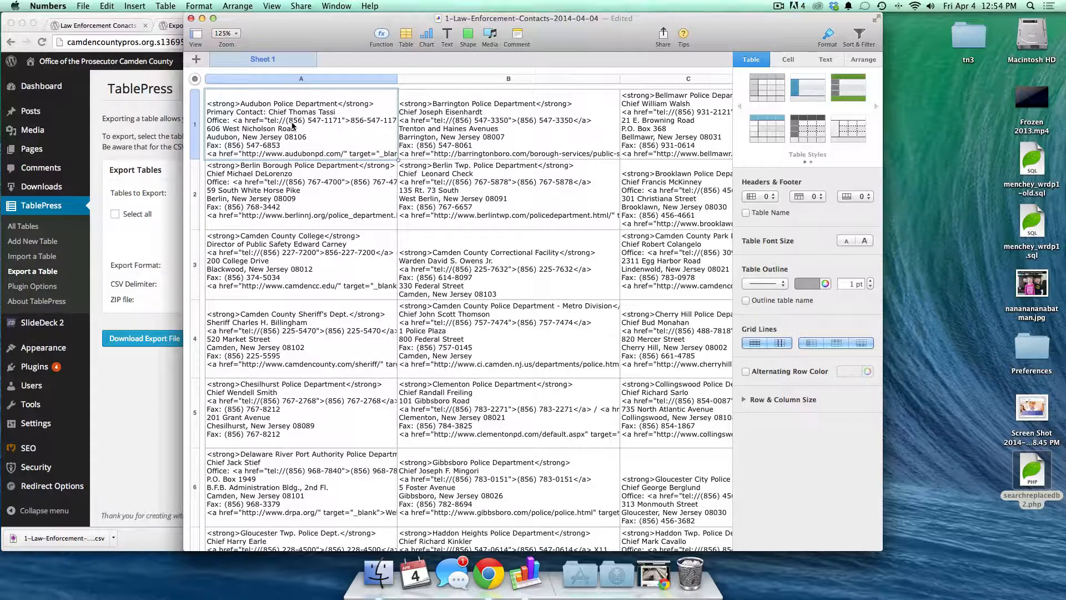
pyautogui.hscroll(1, 382, 264)
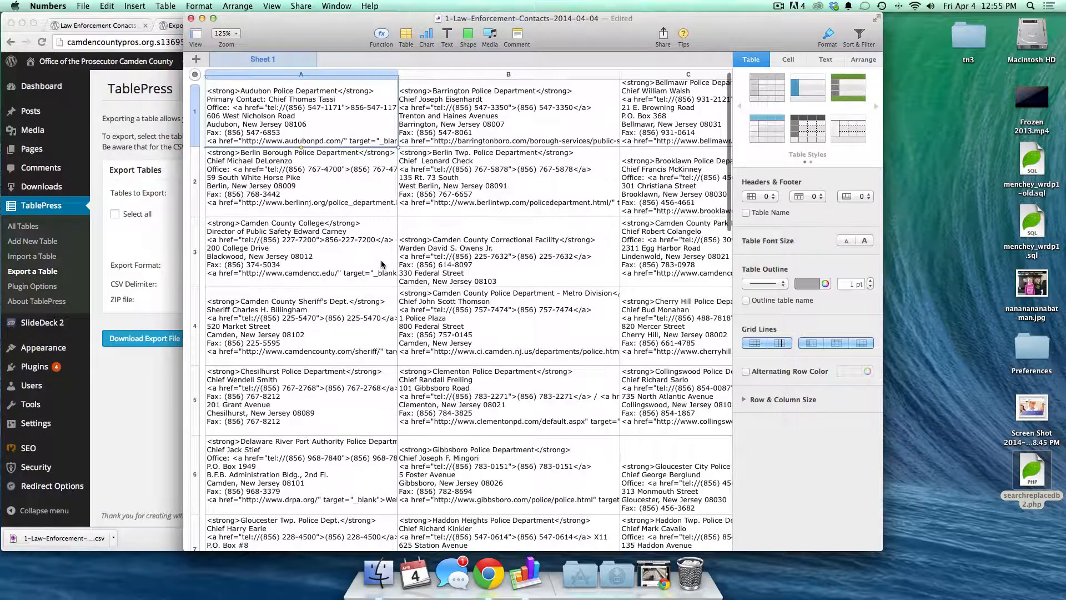
pyautogui.hscroll(-1, 381, 265)
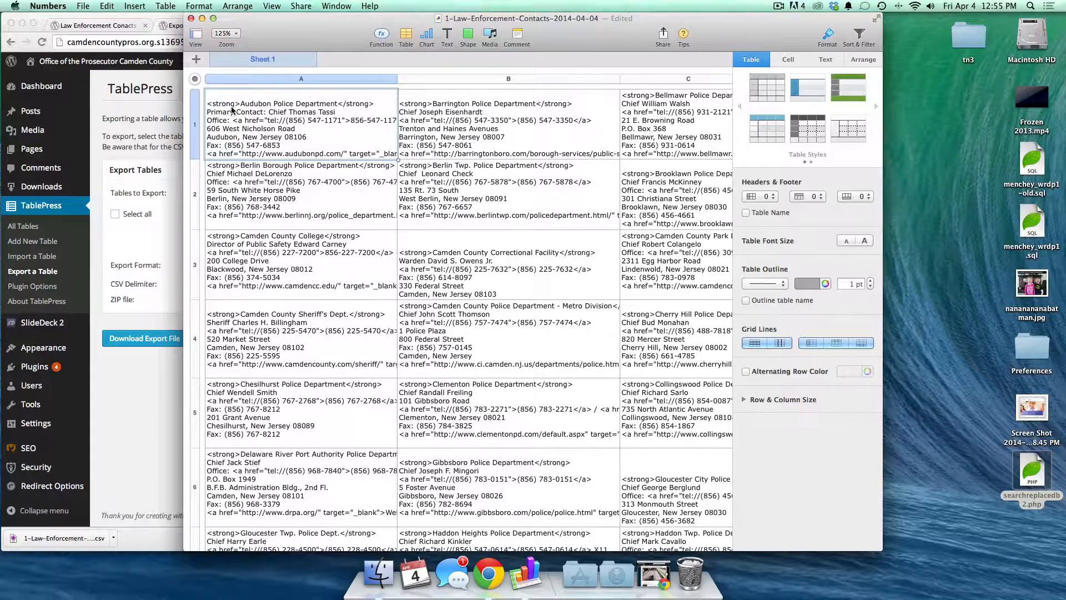
# - Recheck the TablePress export page, then change cell A1's street number from 606 to 616
pyautogui.click(134, 243)
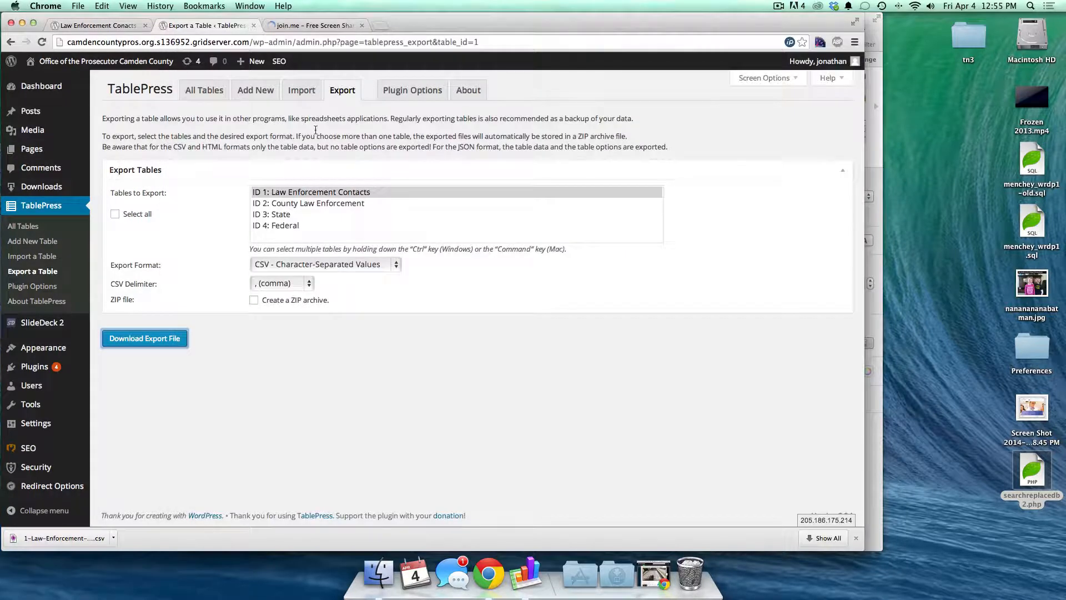
pyautogui.click(270, 192)
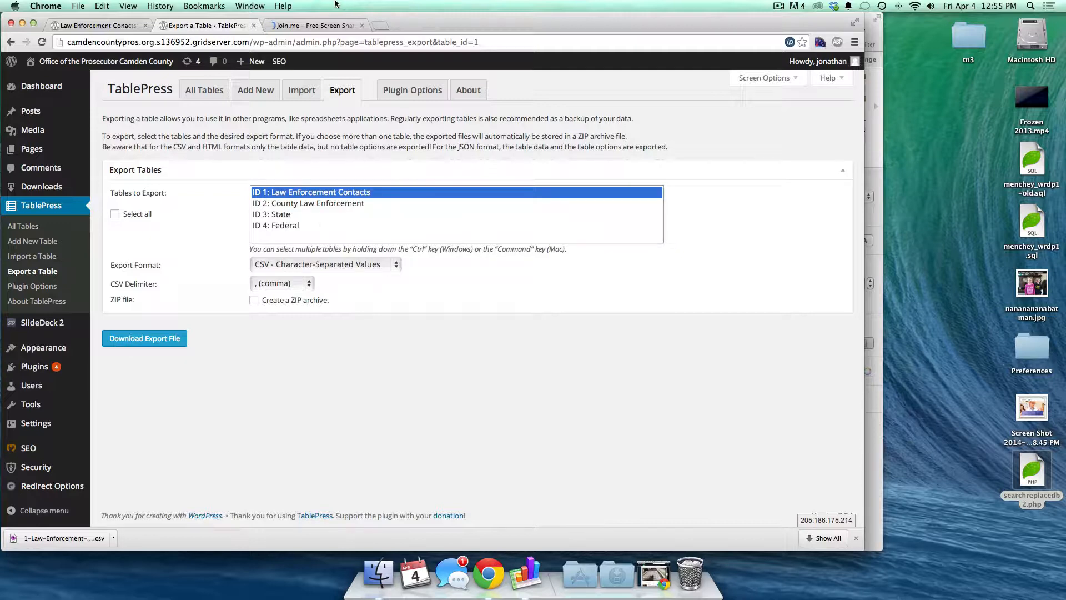
pyautogui.click(529, 574)
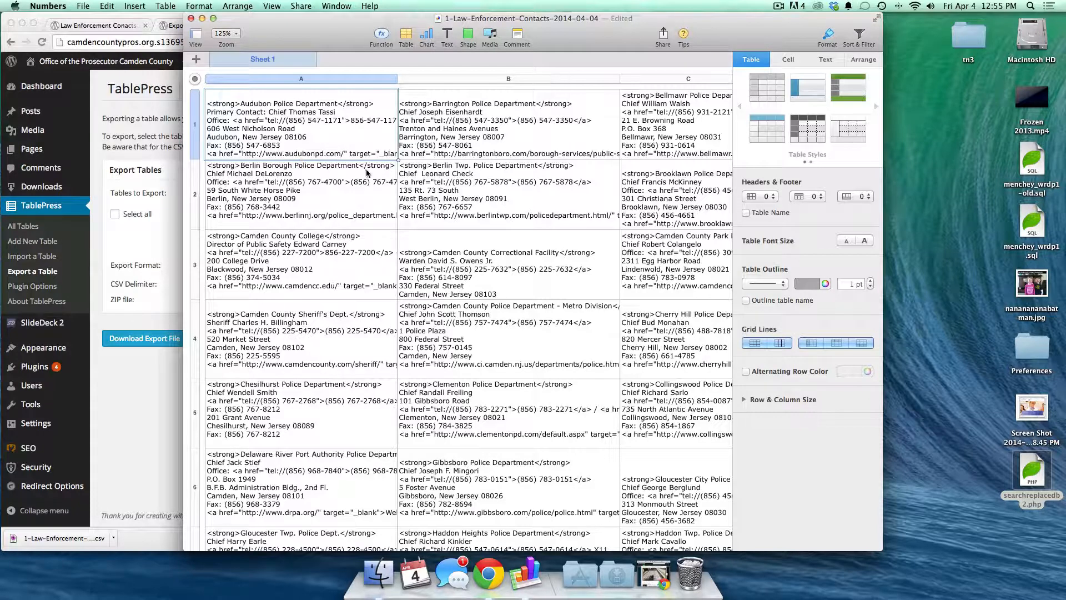
pyautogui.click(216, 131)
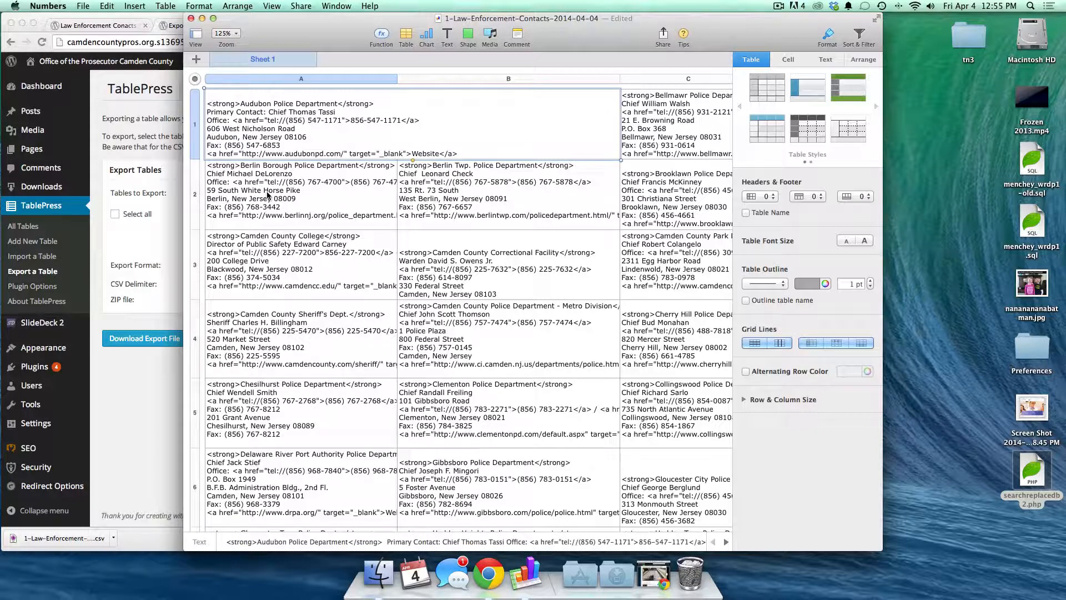
pyautogui.press('BackSpace')
pyautogui.write('1')
pyautogui.click(83, 6)
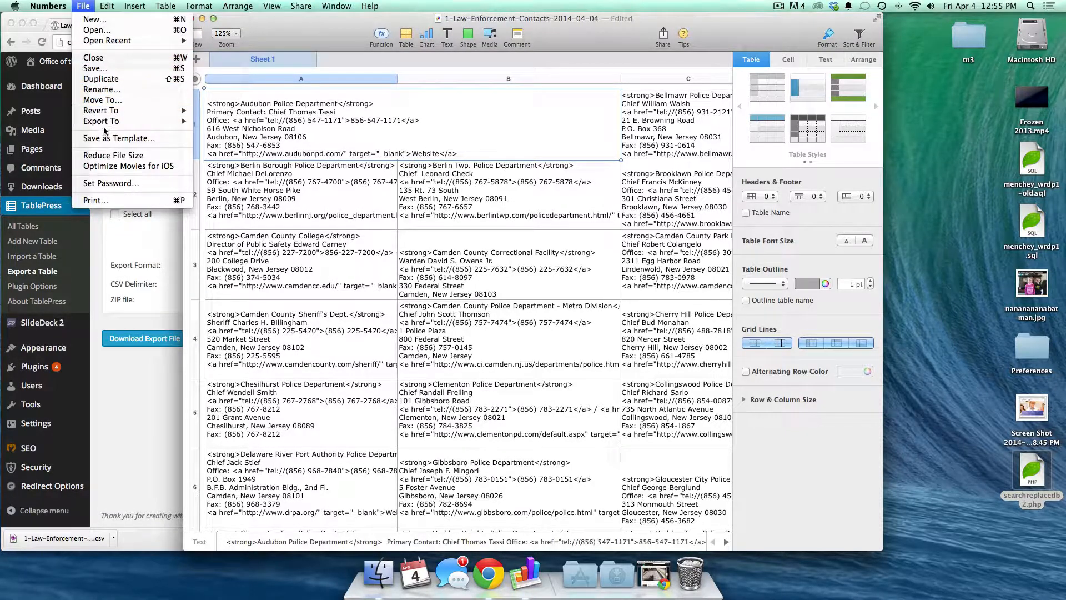
# - Export the sheet to Downloads as 1-Law-Enforcement-Contacts-2014-04-04.csv, replacing the old file, and discard the document
pyautogui.moveTo(106, 124)
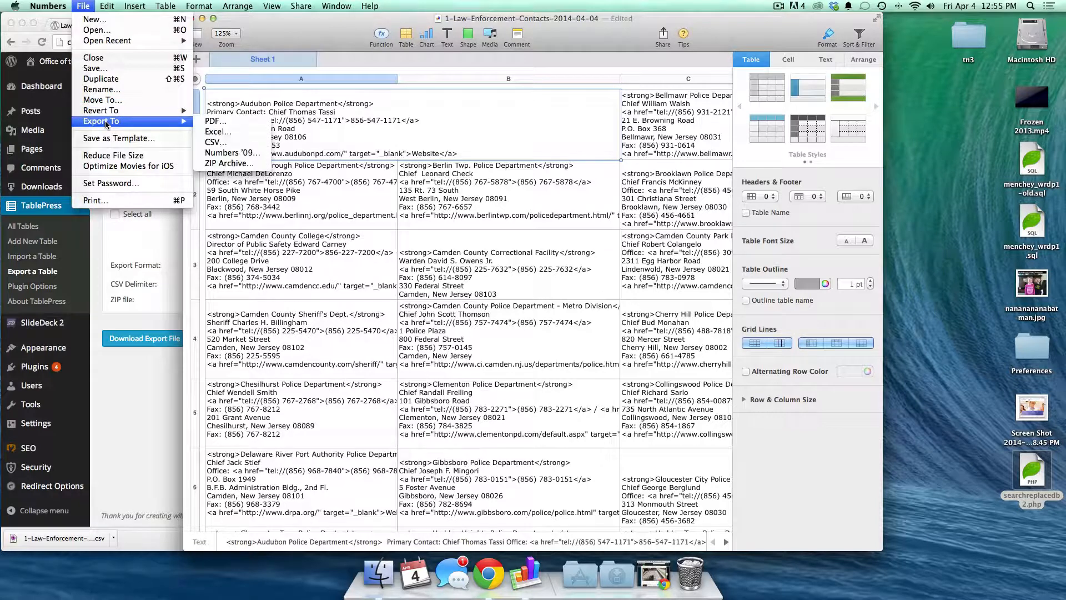
pyautogui.click(221, 143)
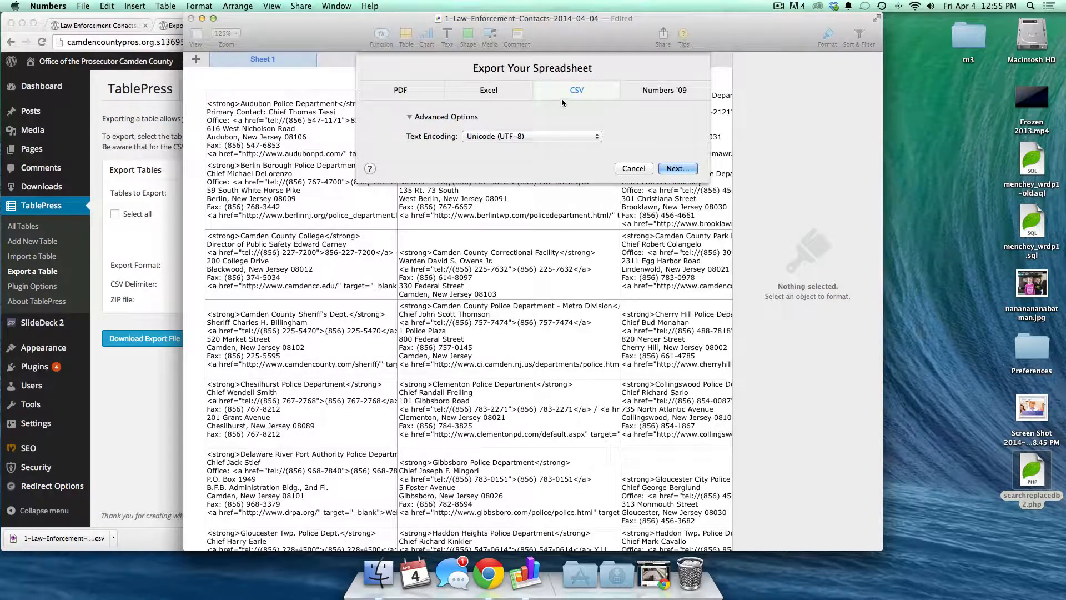
pyautogui.click(674, 169)
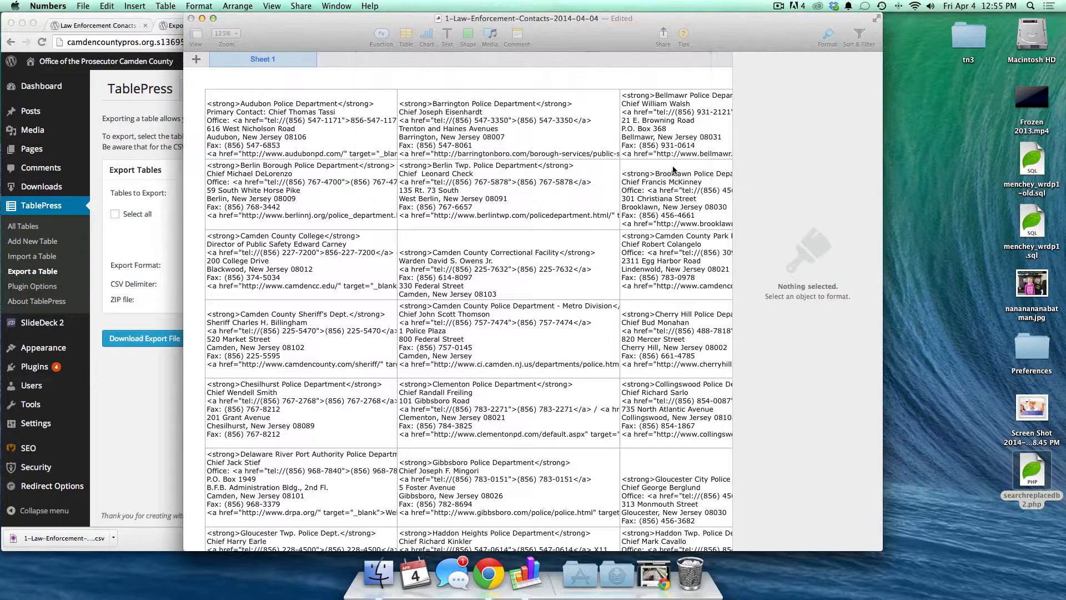
pyautogui.click(528, 103)
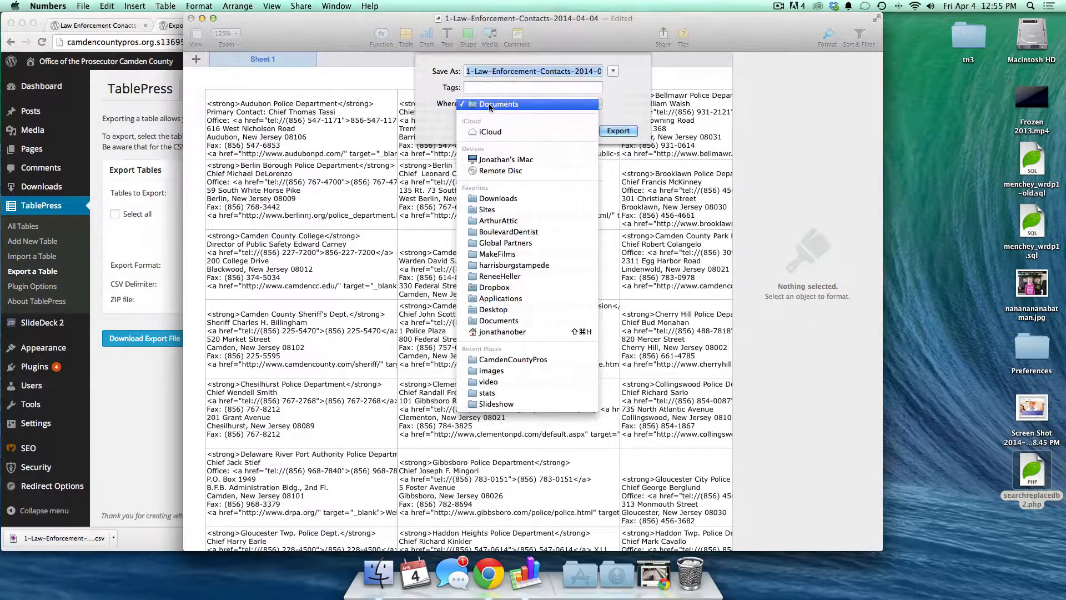
pyautogui.click(510, 200)
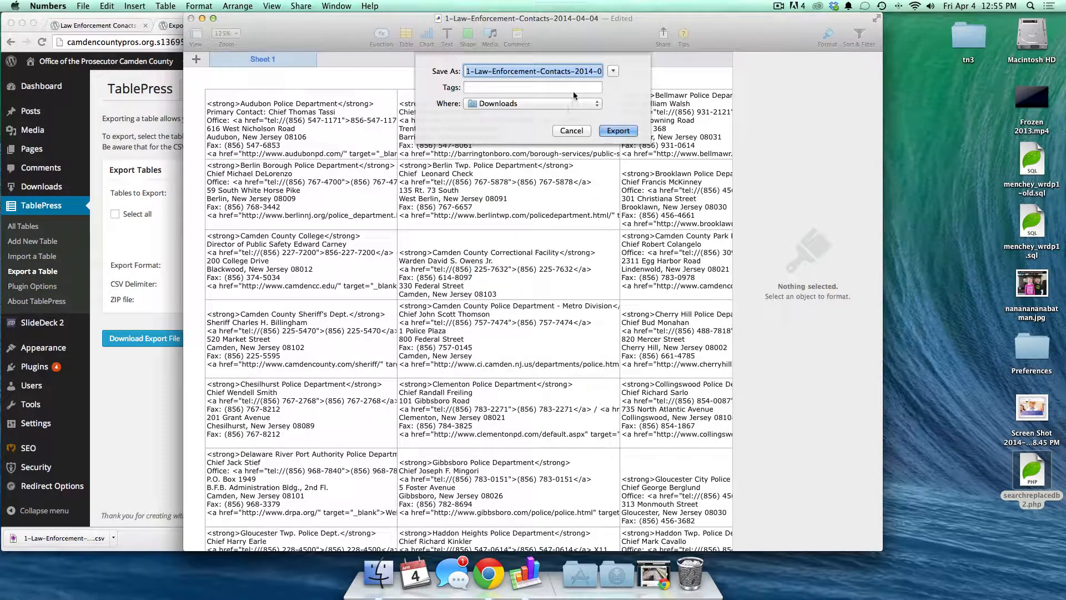
pyautogui.click(613, 71)
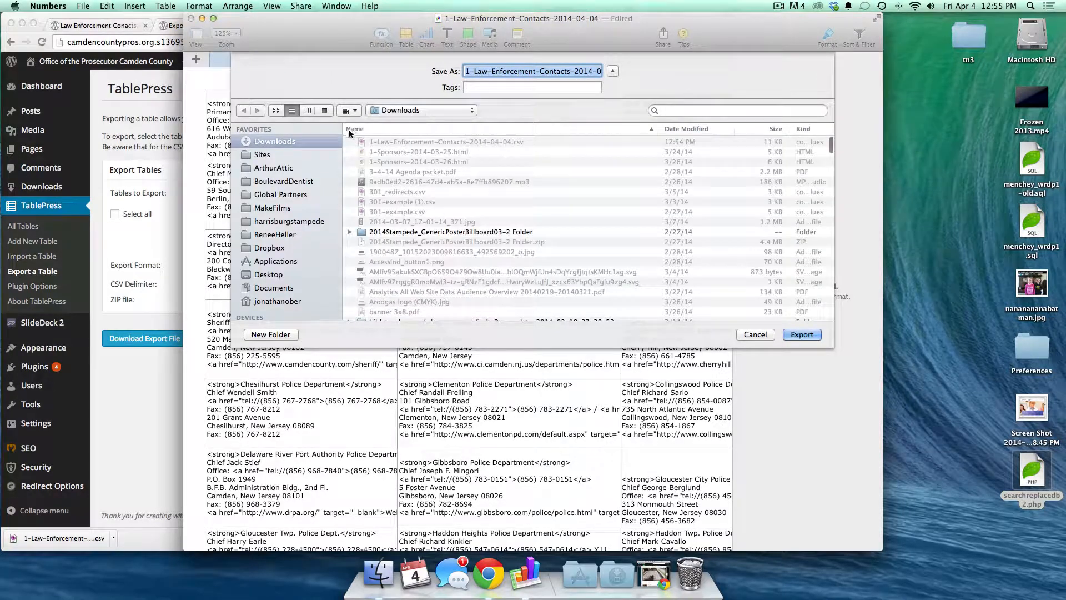
pyautogui.click(800, 334)
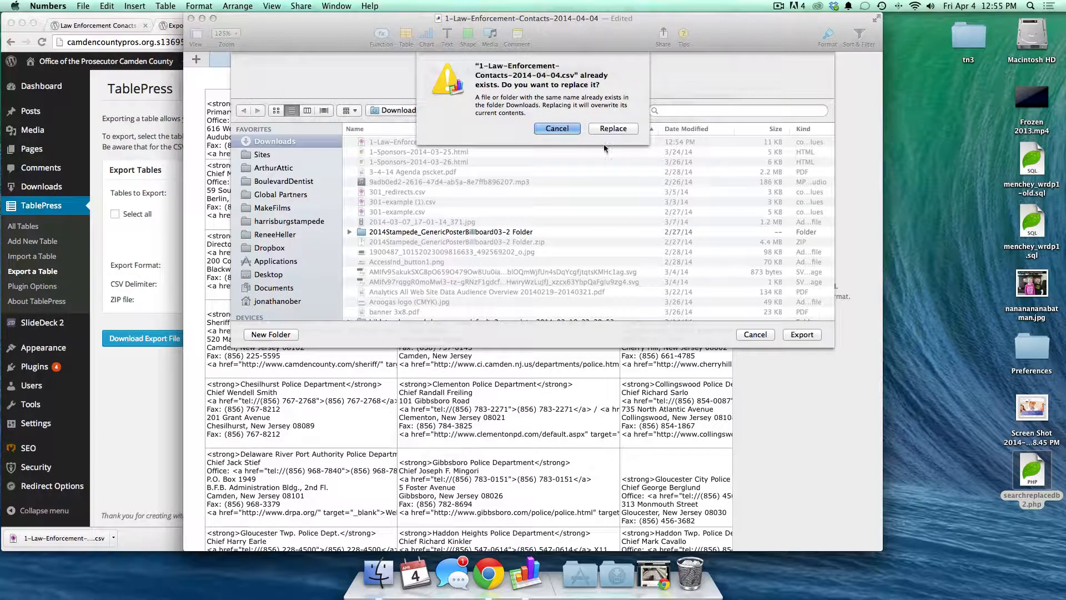
pyautogui.click(616, 128)
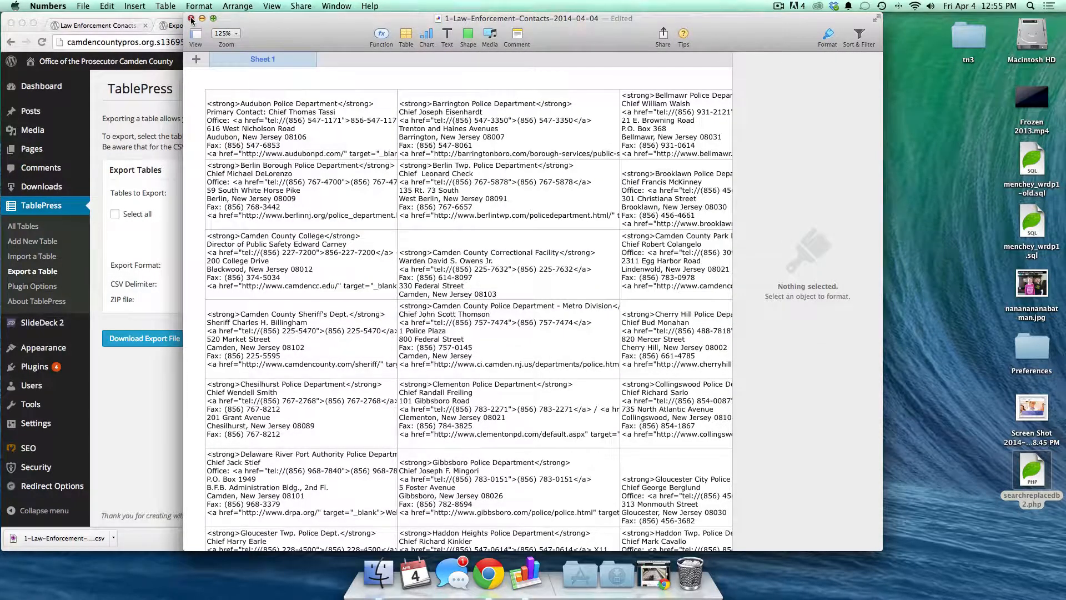
pyautogui.click(191, 19)
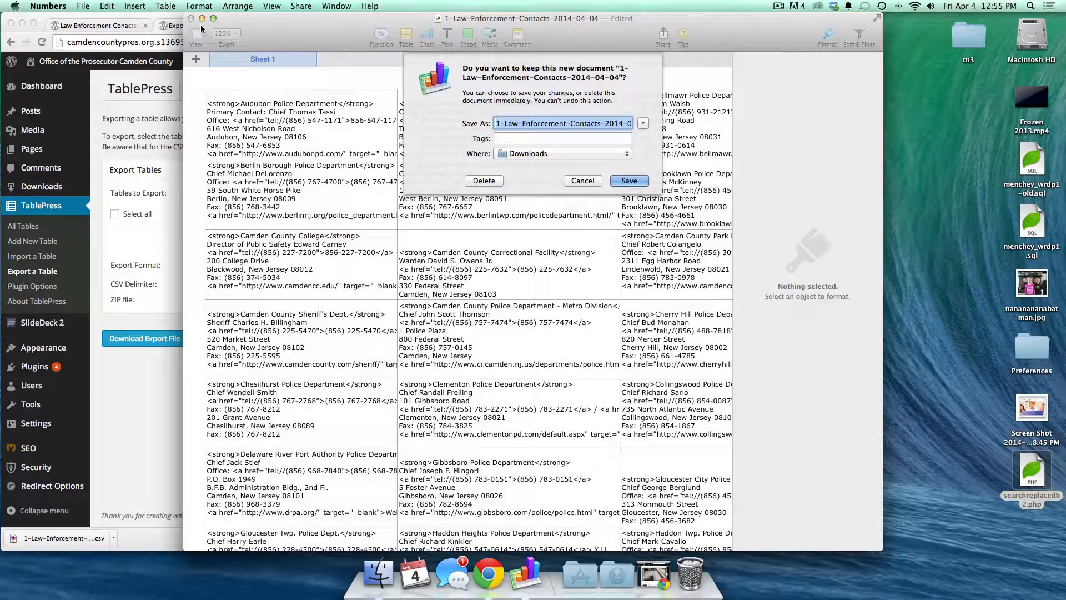
pyautogui.click(487, 182)
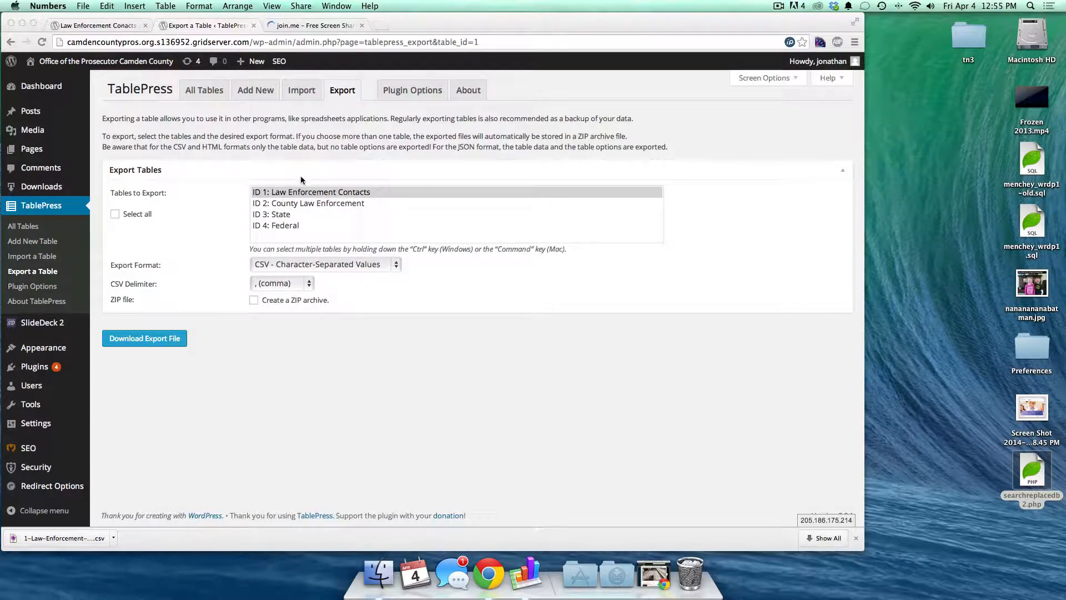
# - On TablePress Import, choose the exported contacts CSV from Downloads
pyautogui.click(303, 93)
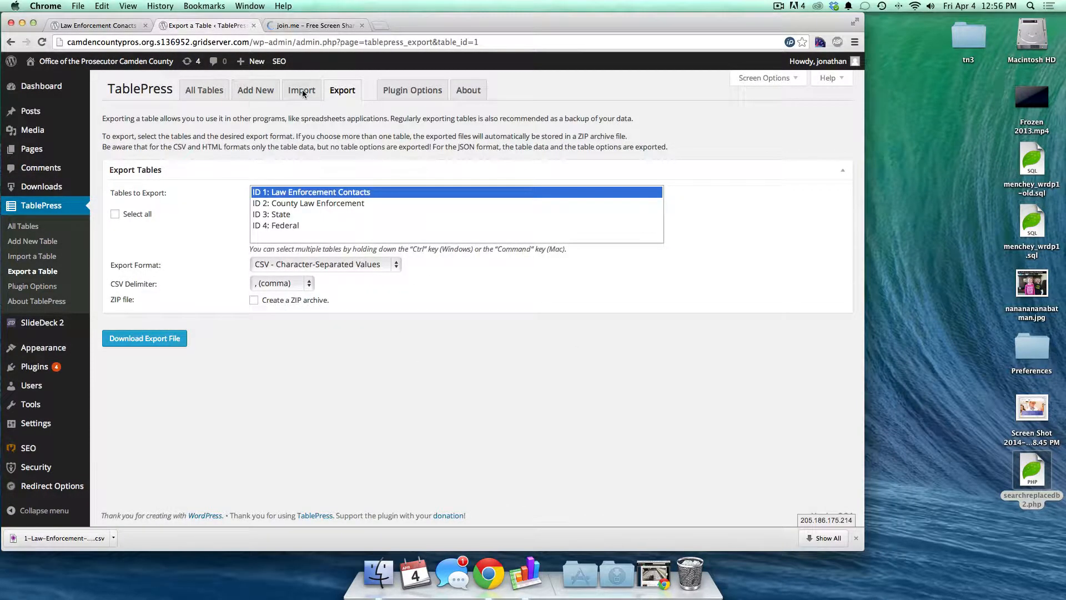
pyautogui.click(303, 93)
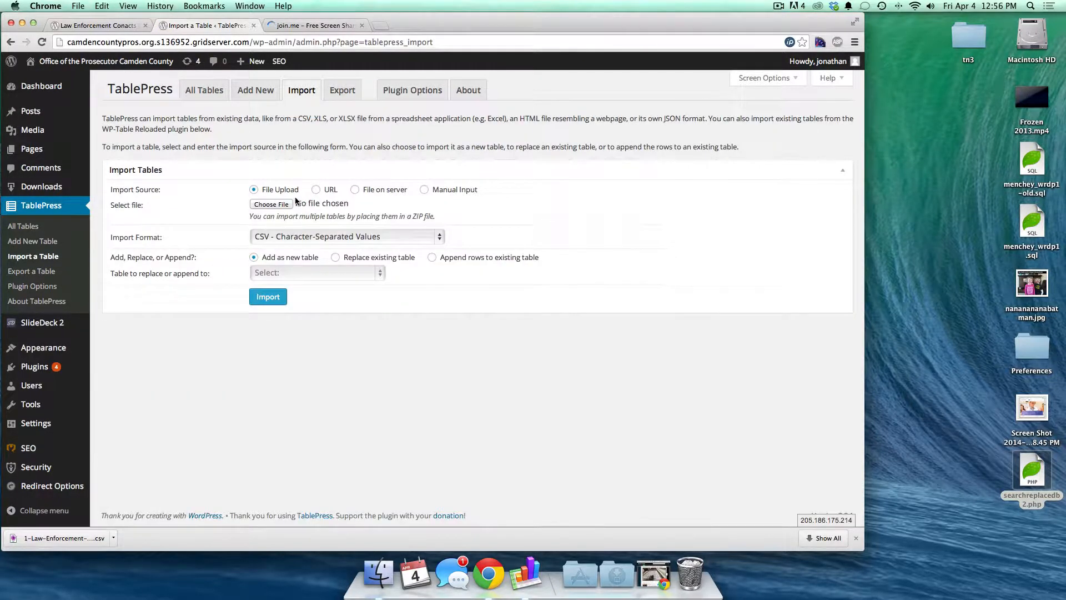
pyautogui.click(268, 203)
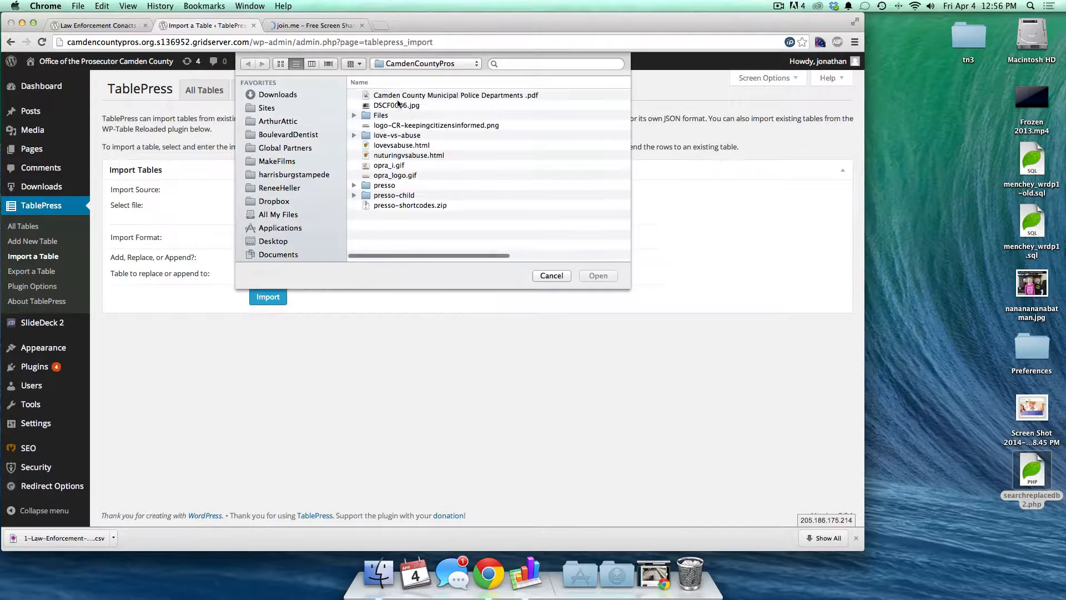
pyautogui.click(281, 96)
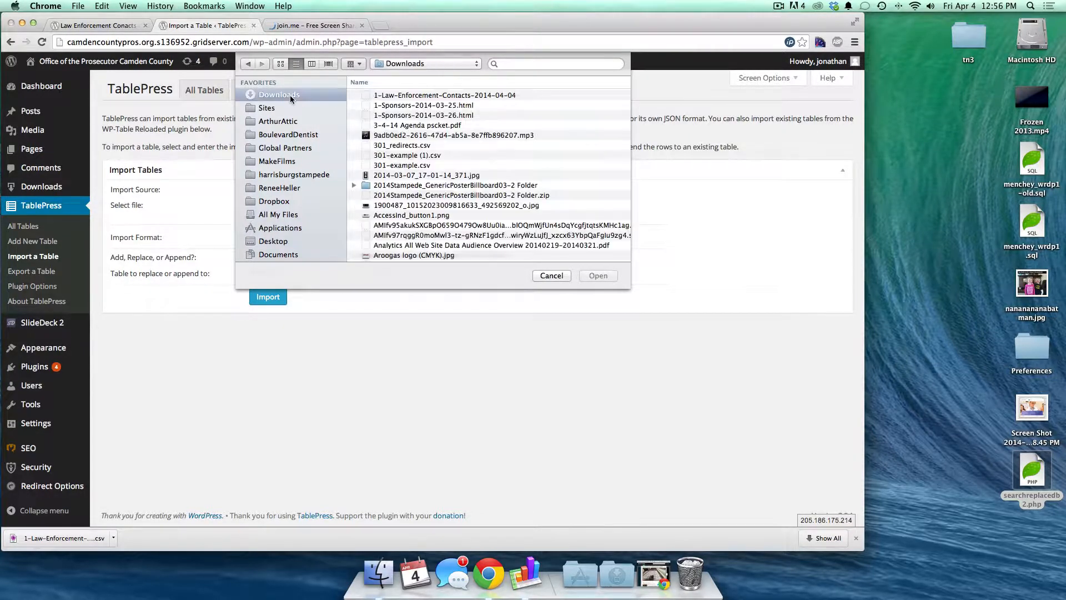
pyautogui.click(402, 95)
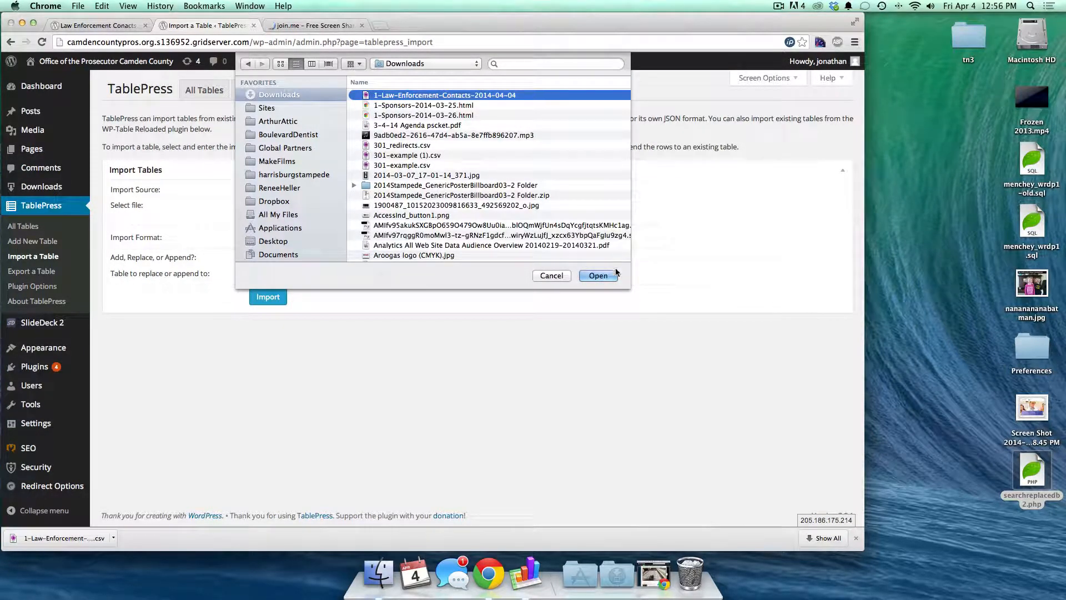
pyautogui.click(598, 274)
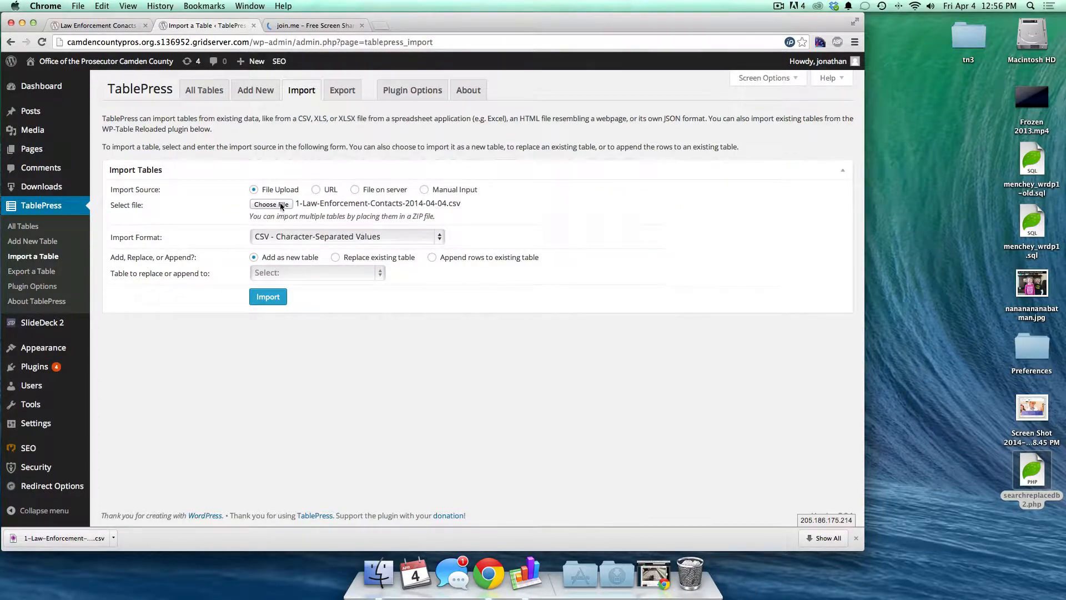
# - Import it as CSV, replacing existing table ID 1 Law Enforcement Contacts
pyautogui.click(319, 237)
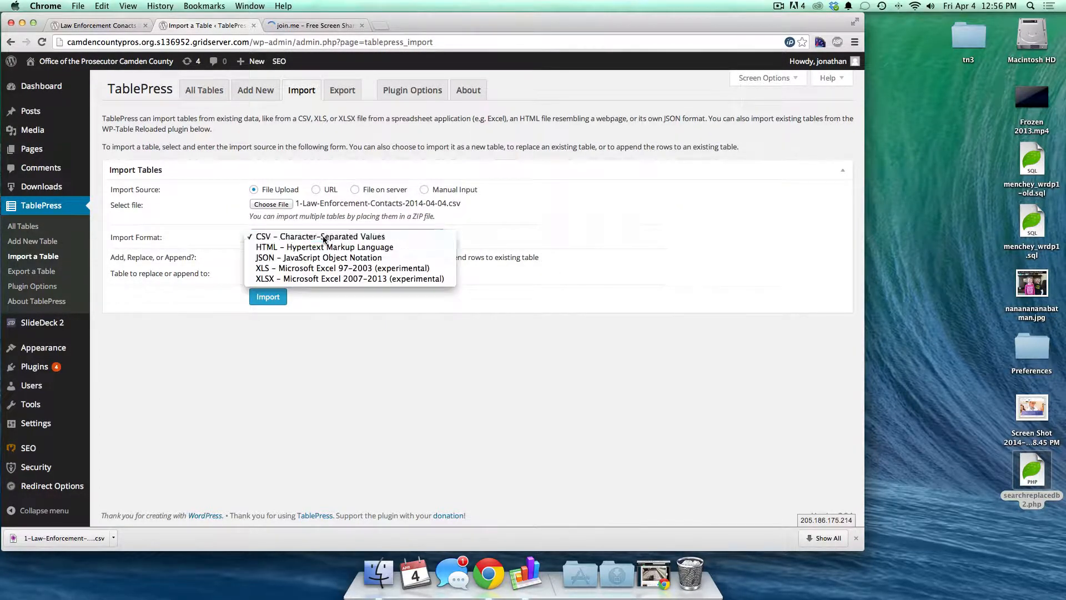
pyautogui.click(323, 237)
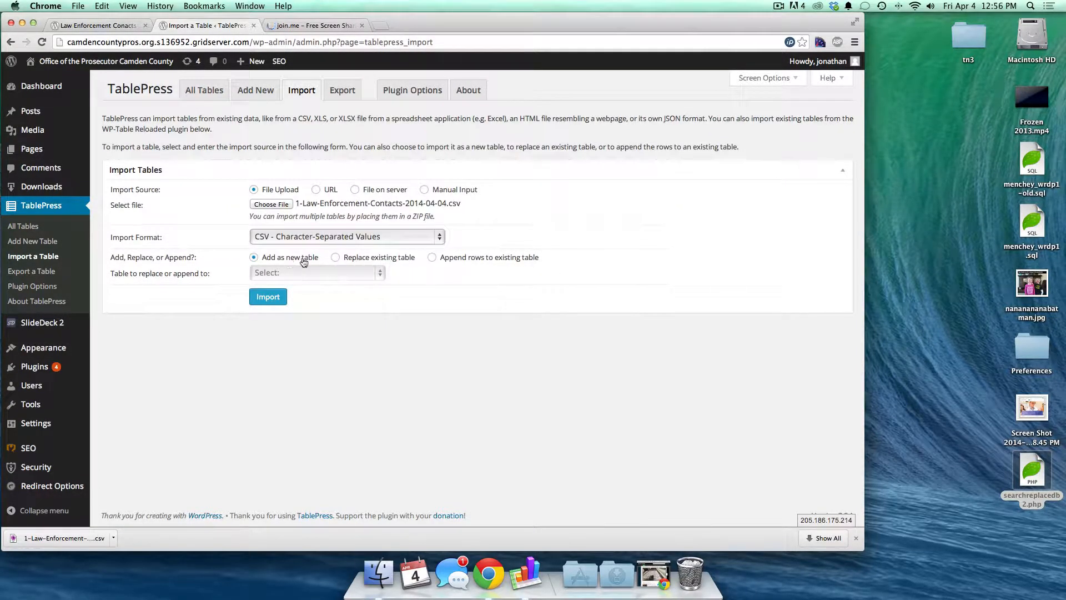
pyautogui.click(343, 259)
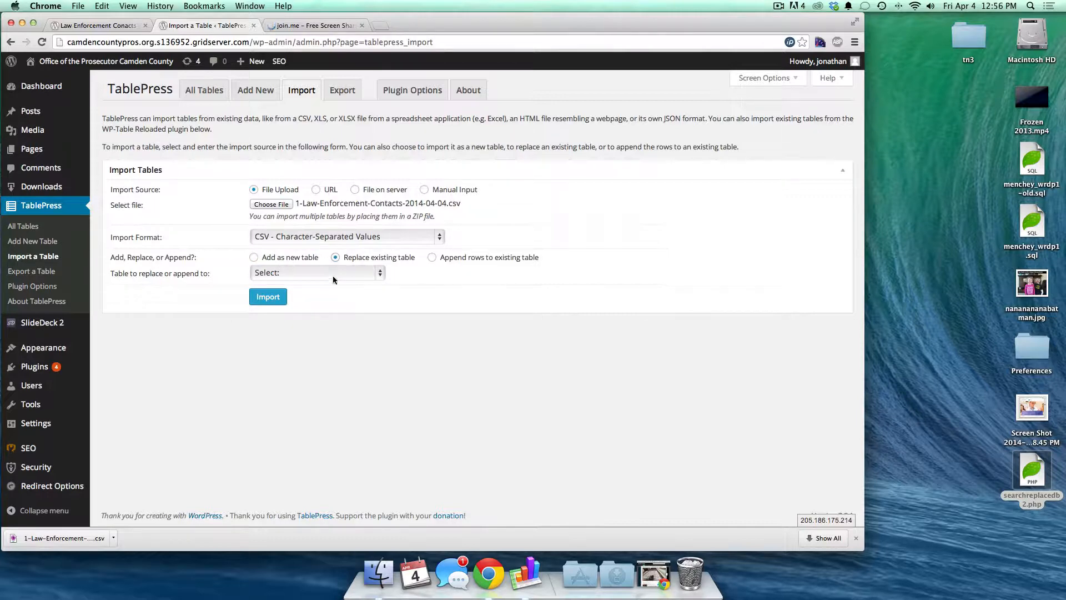
pyautogui.click(333, 278)
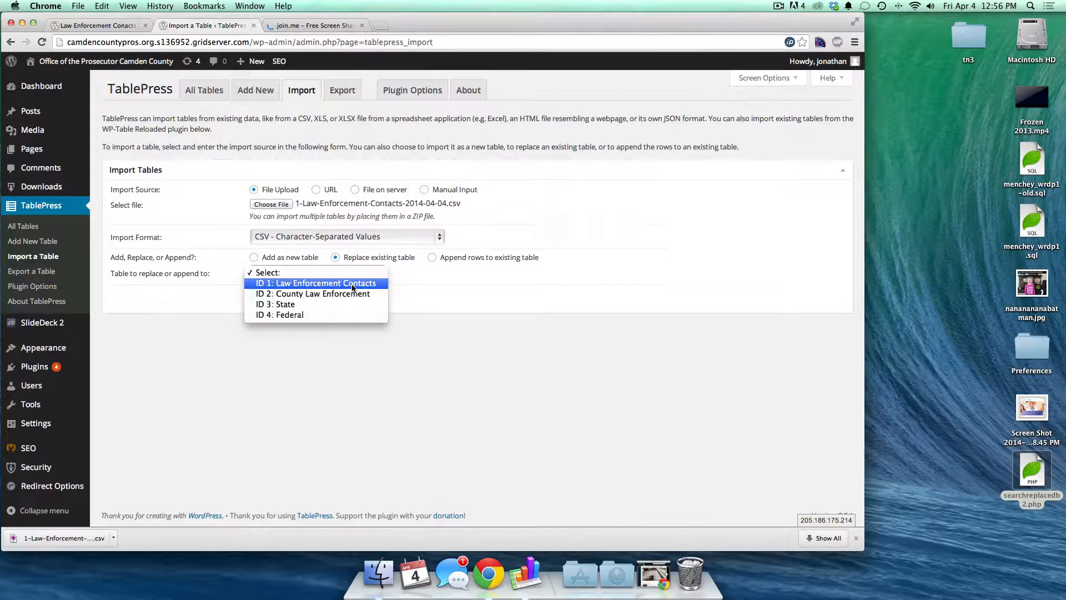
pyautogui.click(352, 284)
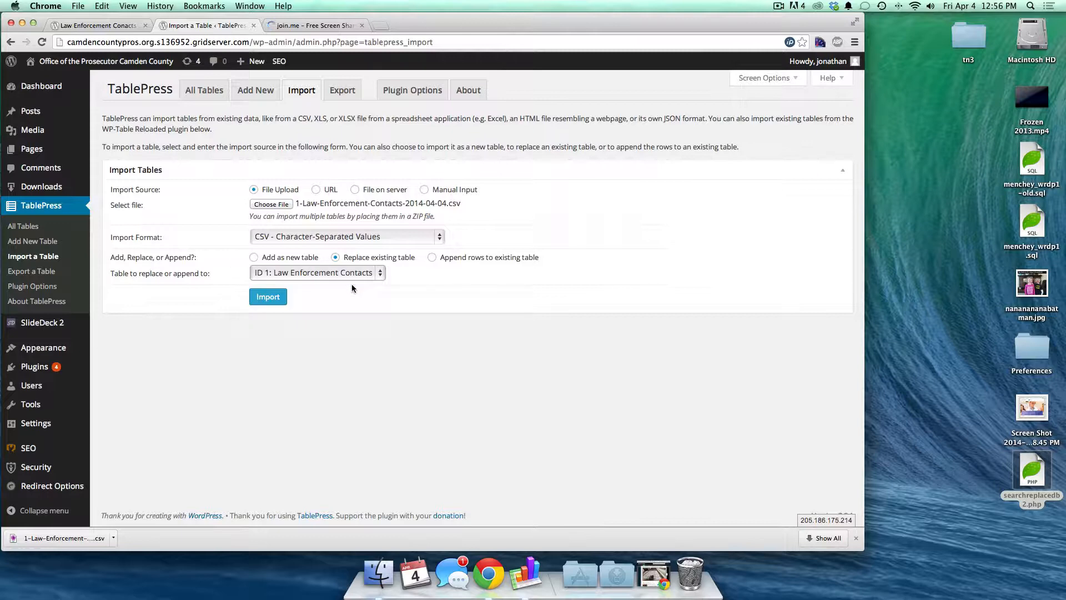
pyautogui.click(266, 297)
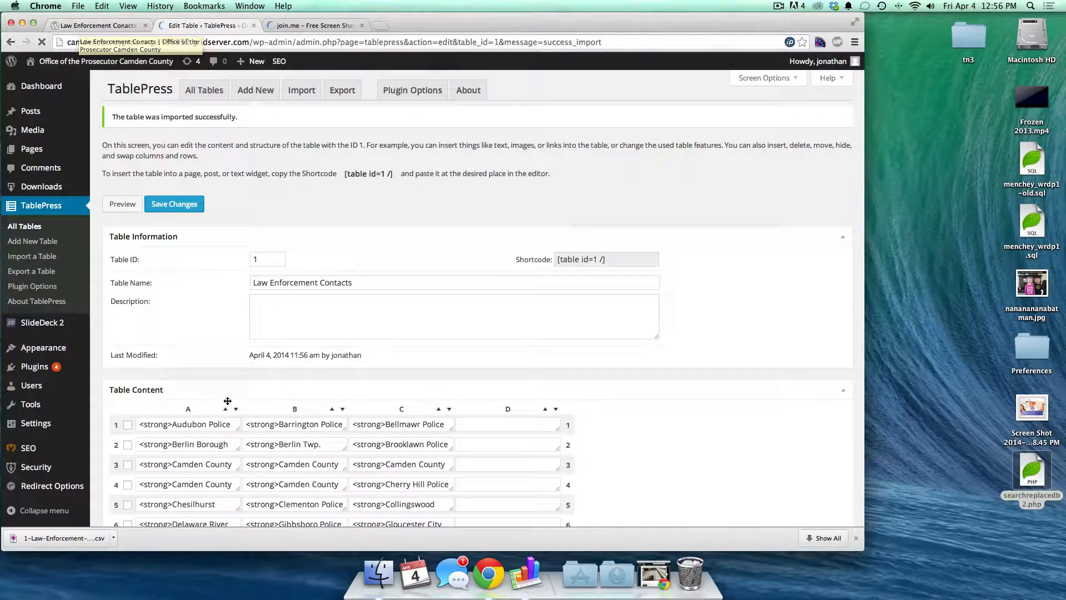
pyautogui.click(87, 28)
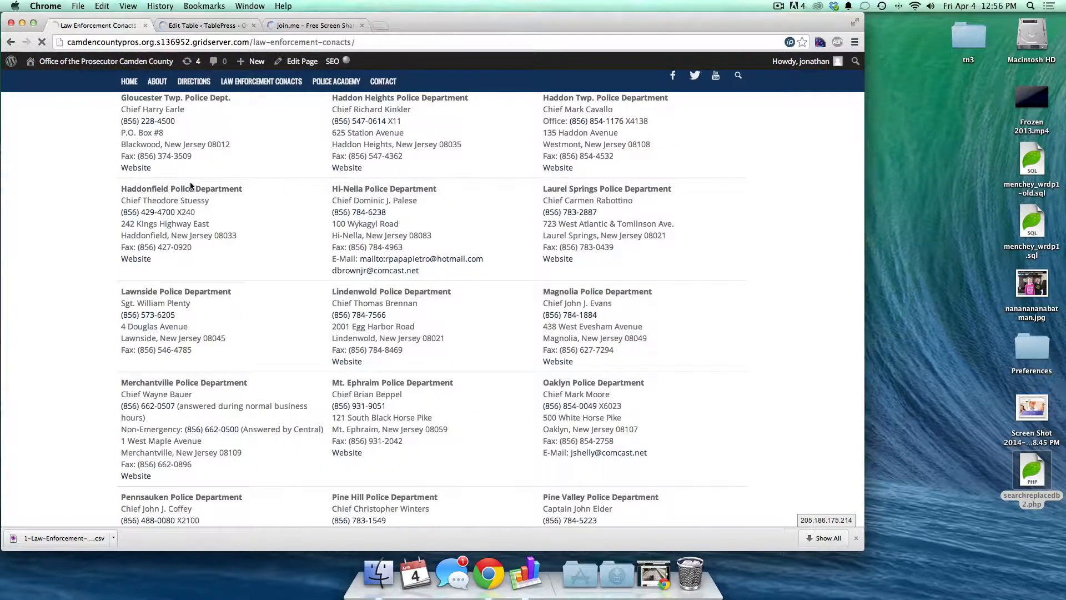
# - Reload the live contacts page to see the imported data, then return to the table editor
pyautogui.press('super+r')
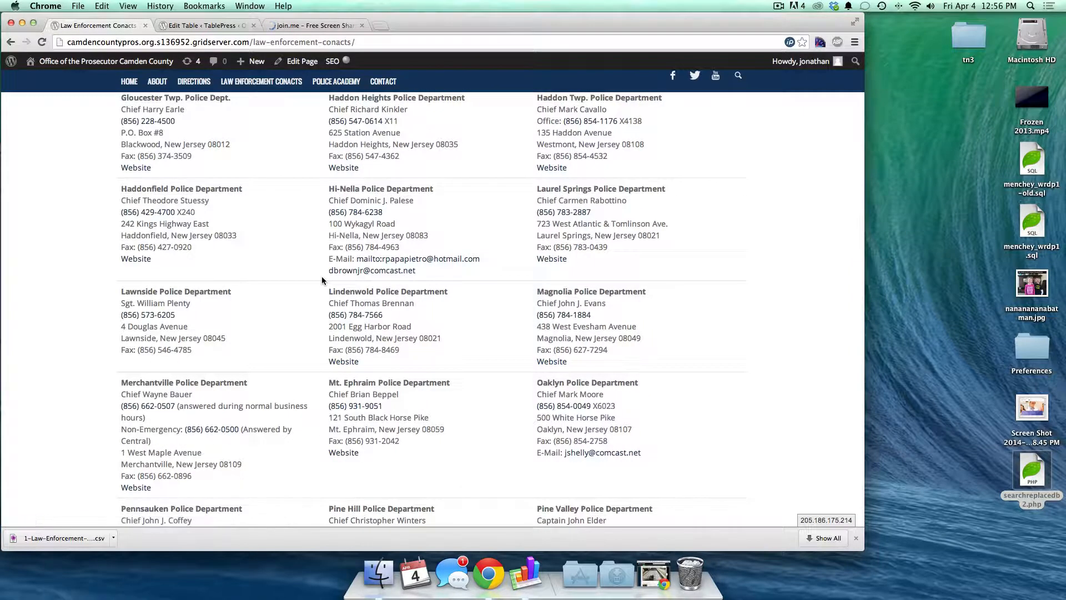
pyautogui.scroll(10, 321, 279)
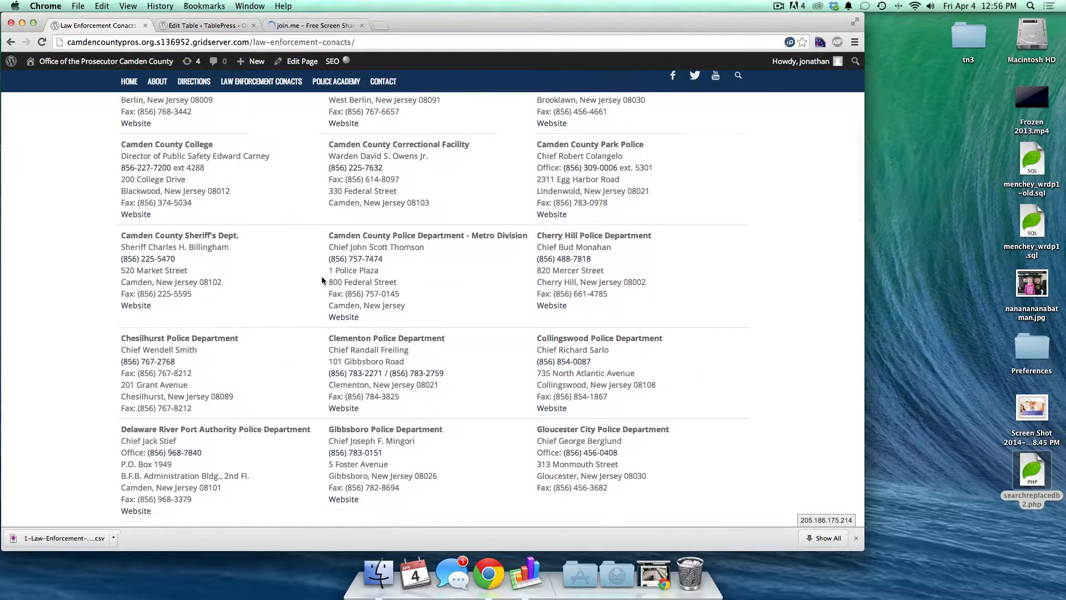
pyautogui.click(205, 26)
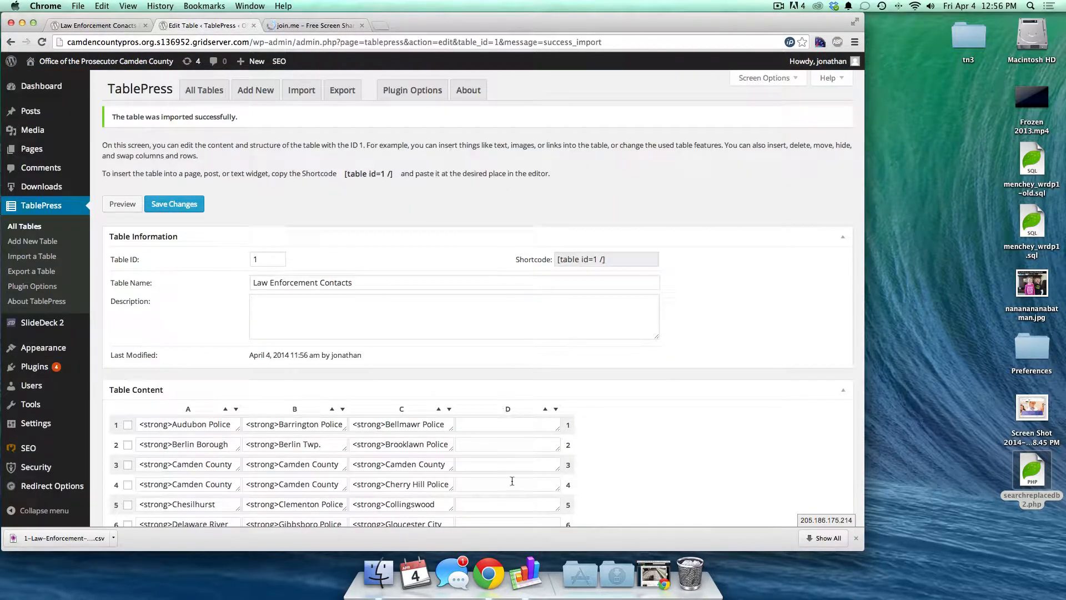
pyautogui.scroll(-7, 513, 455)
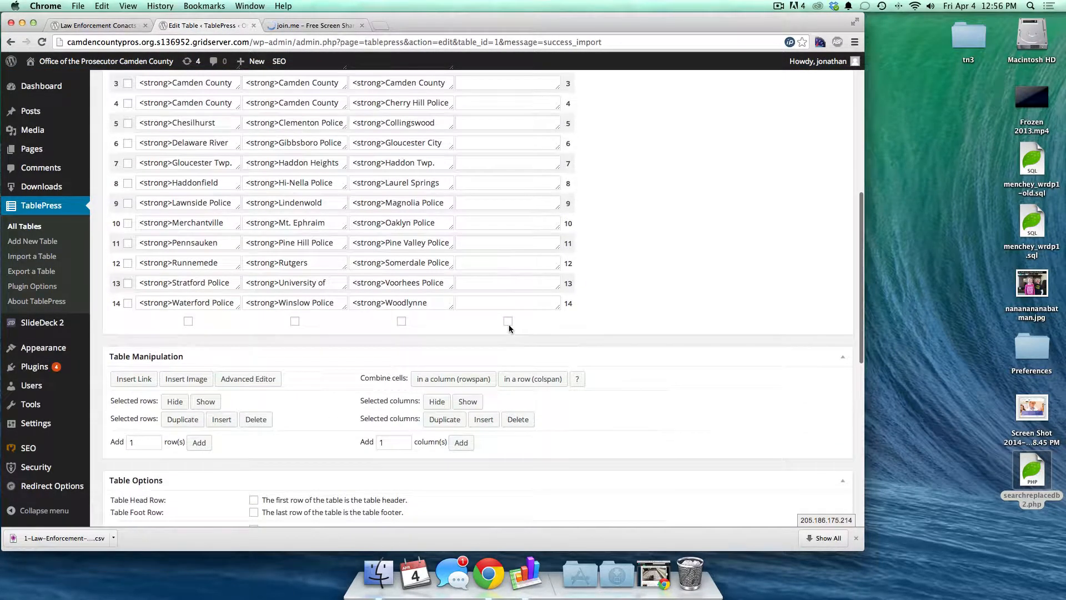
pyautogui.scroll(3, 509, 327)
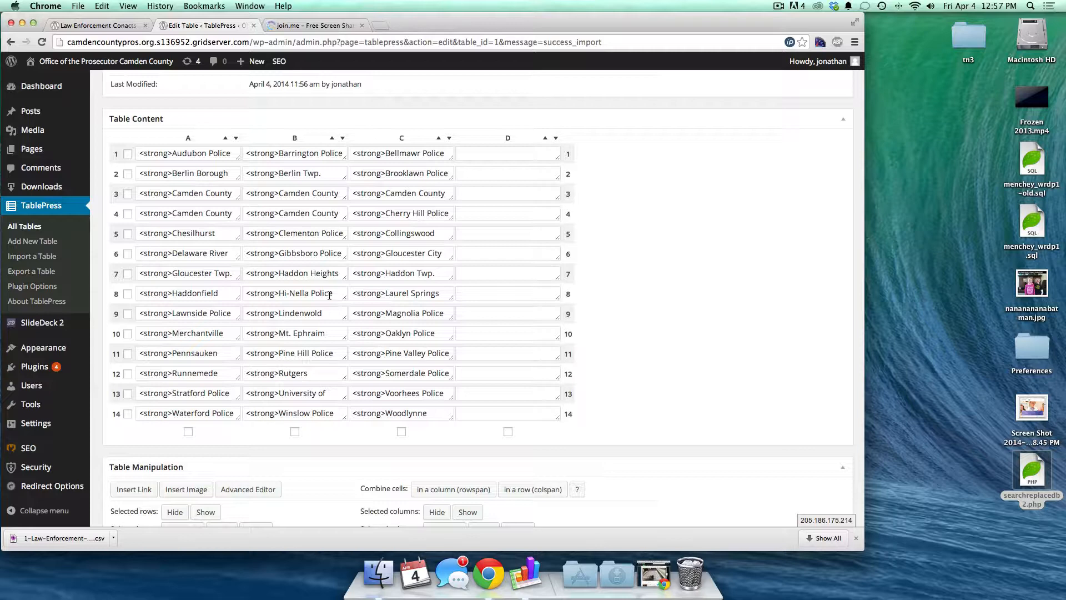
# - Change Audubon's street number in cell A1 back to 606
pyautogui.click(184, 153)
pyautogui.scroll(-5, 187, 166)
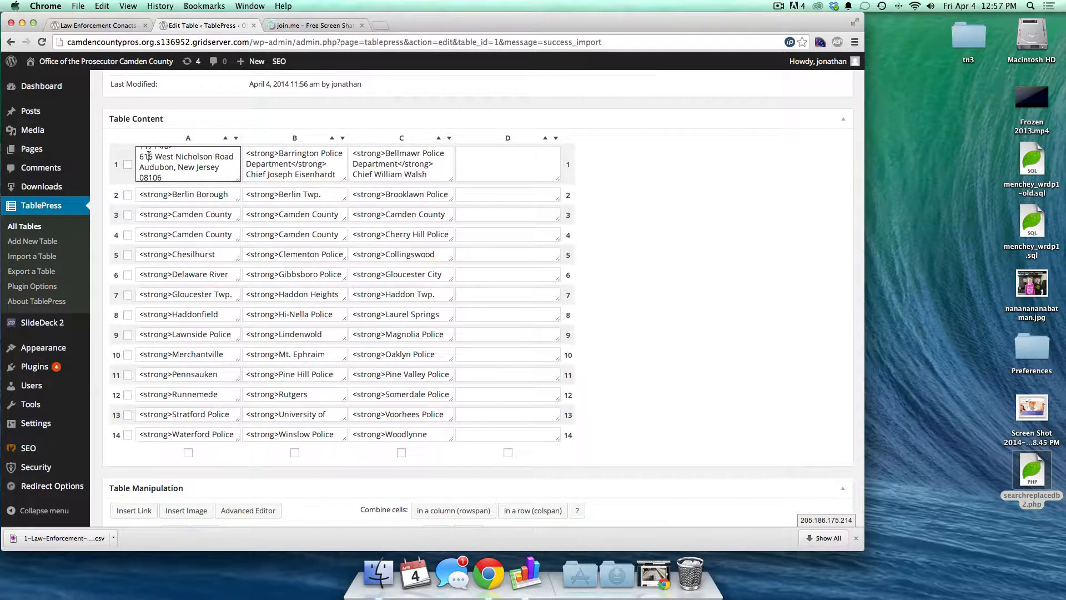
pyautogui.click(149, 156)
pyautogui.press('BackSpace')
pyautogui.write('0')
# - Delete the empty column D from the table
pyautogui.click(508, 453)
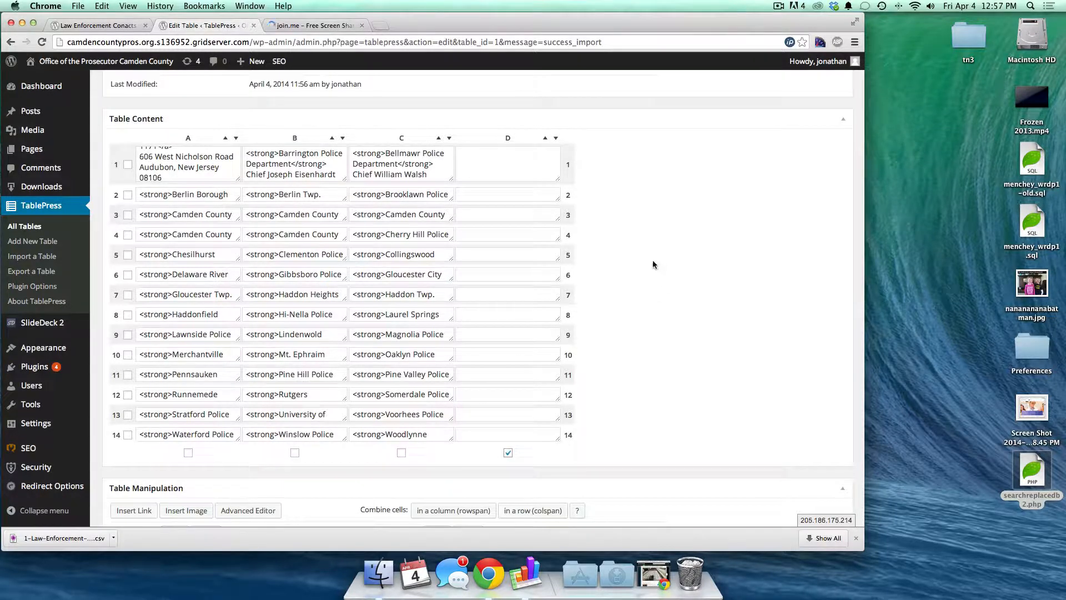
pyautogui.scroll(-5, 680, 469)
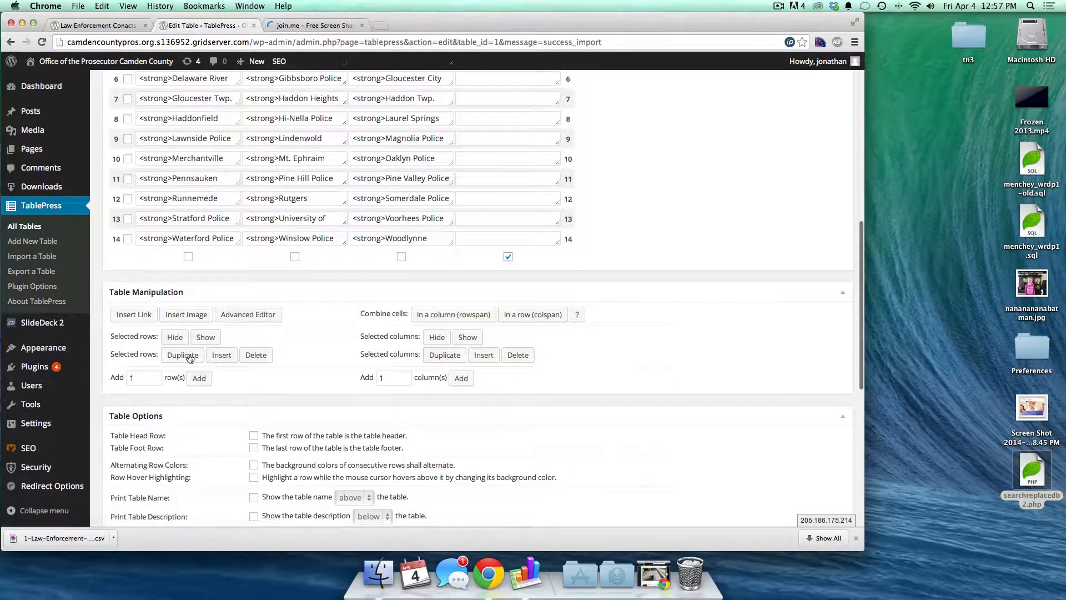
pyautogui.click(521, 359)
pyautogui.click(616, 198)
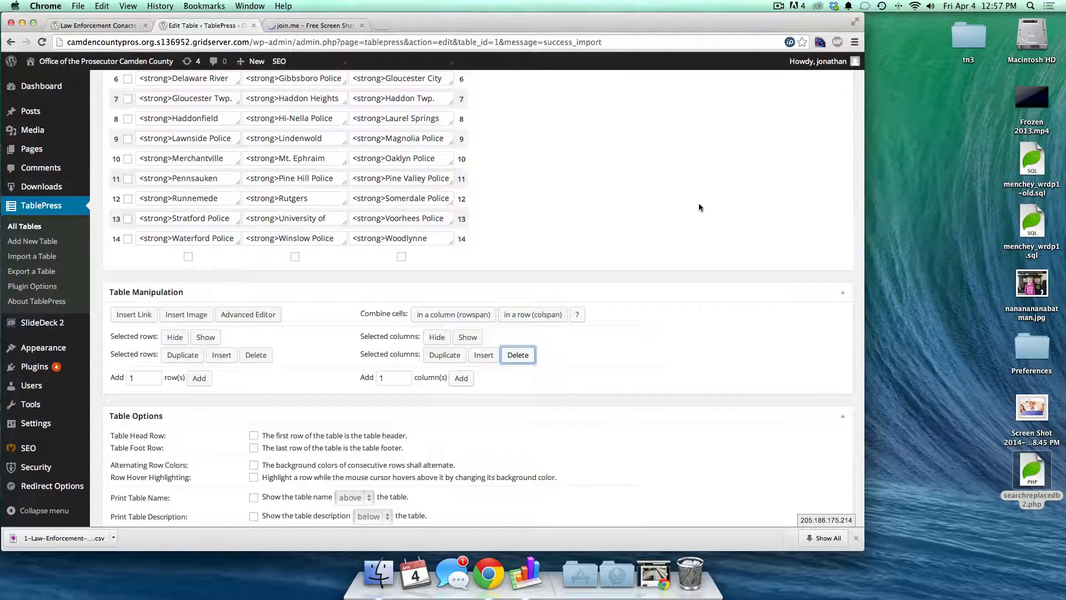
pyautogui.scroll(6, 178, 358)
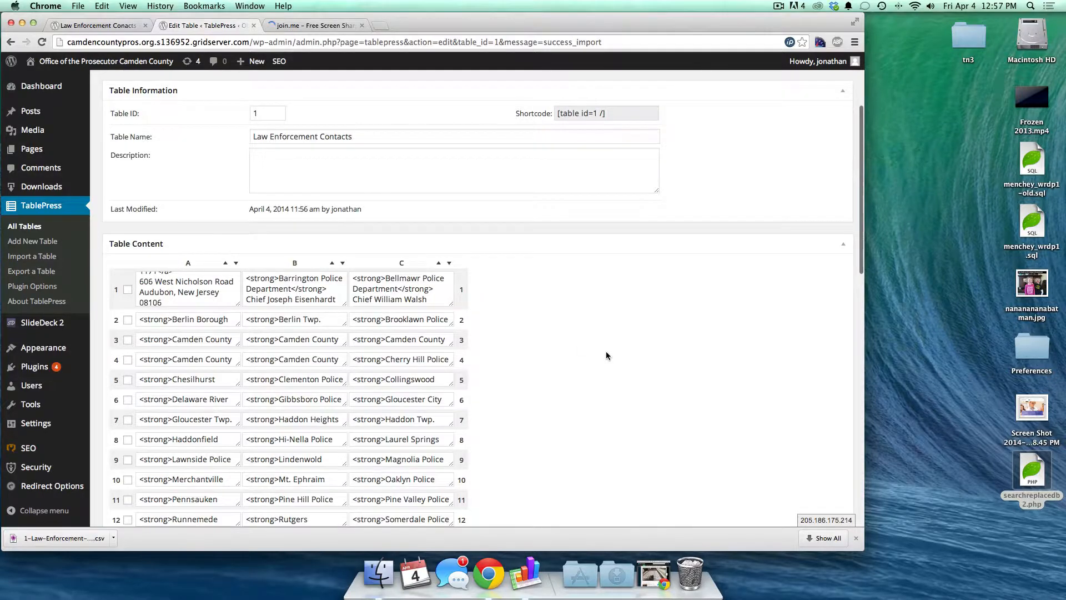
pyautogui.scroll(-9, 195, 322)
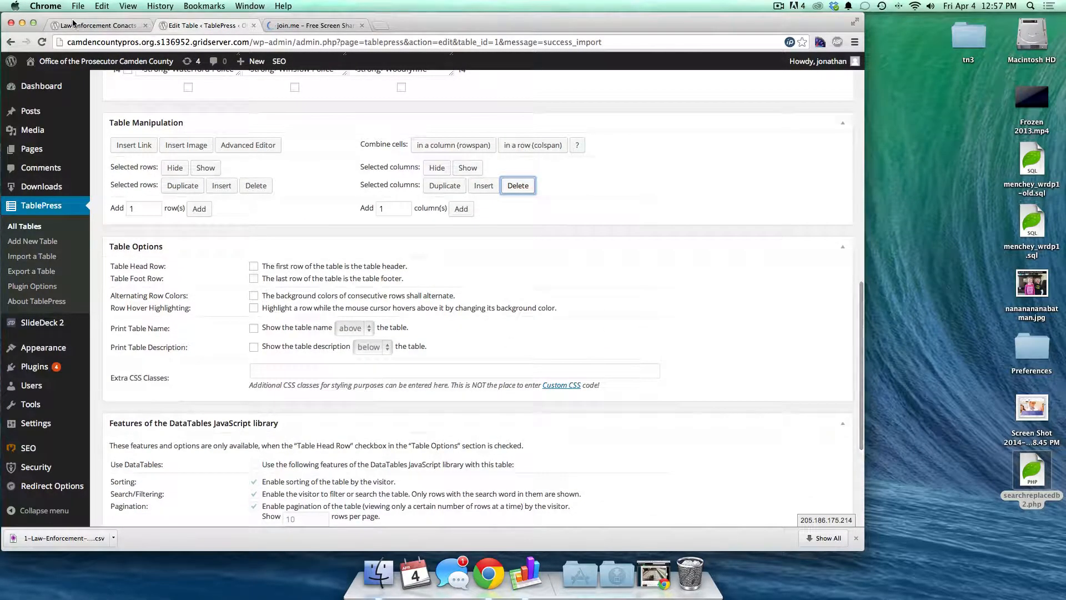
# - Recheck the reloaded contacts page, then save the table changes
pyautogui.click(74, 23)
pyautogui.press('super+r')
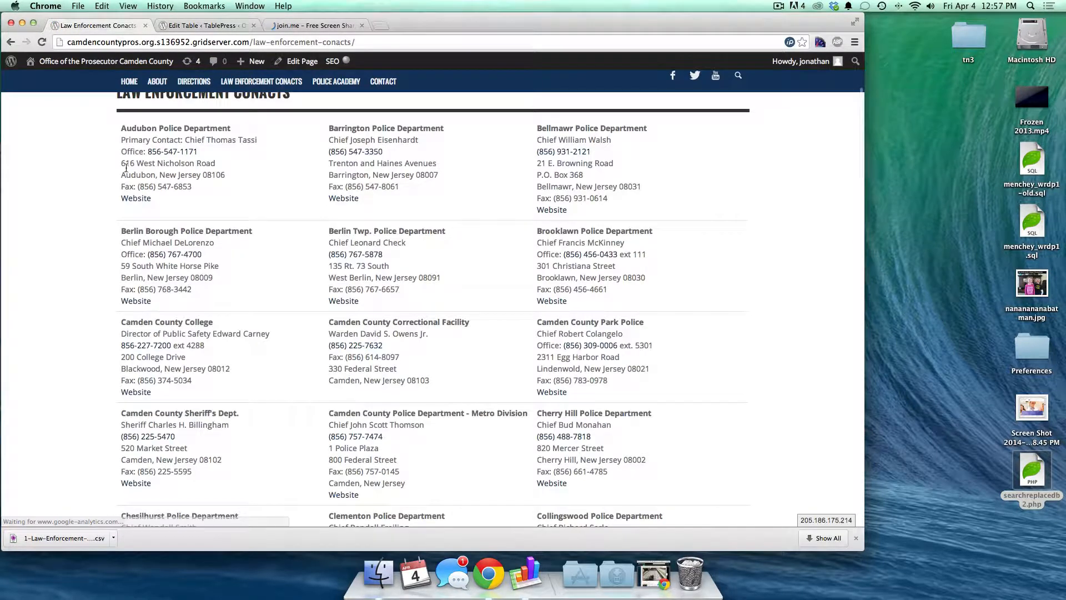
pyautogui.click(194, 25)
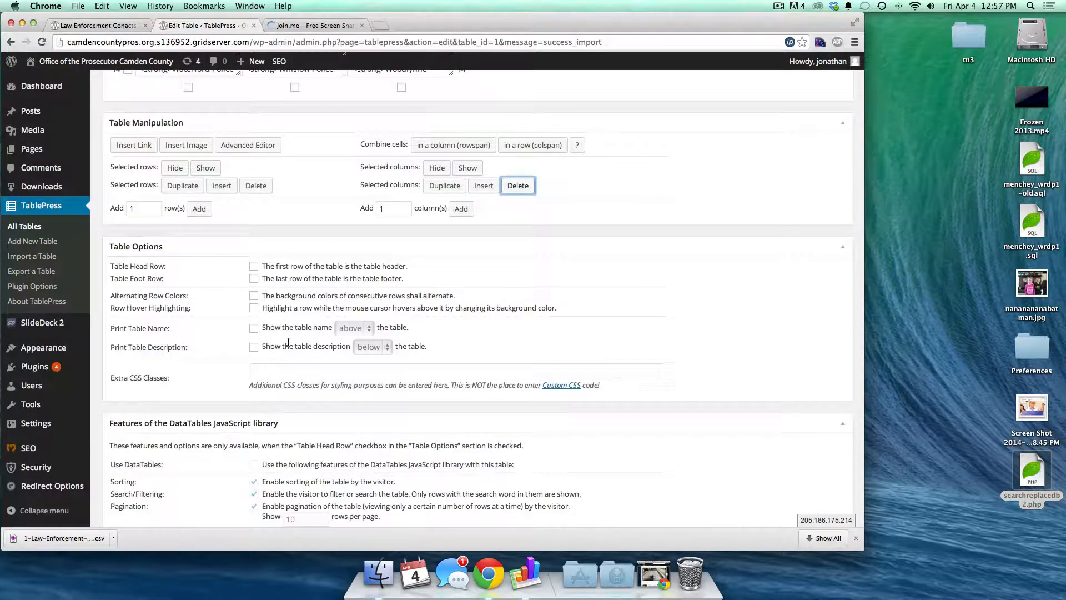
pyautogui.scroll(-5, 178, 444)
pyautogui.click(172, 458)
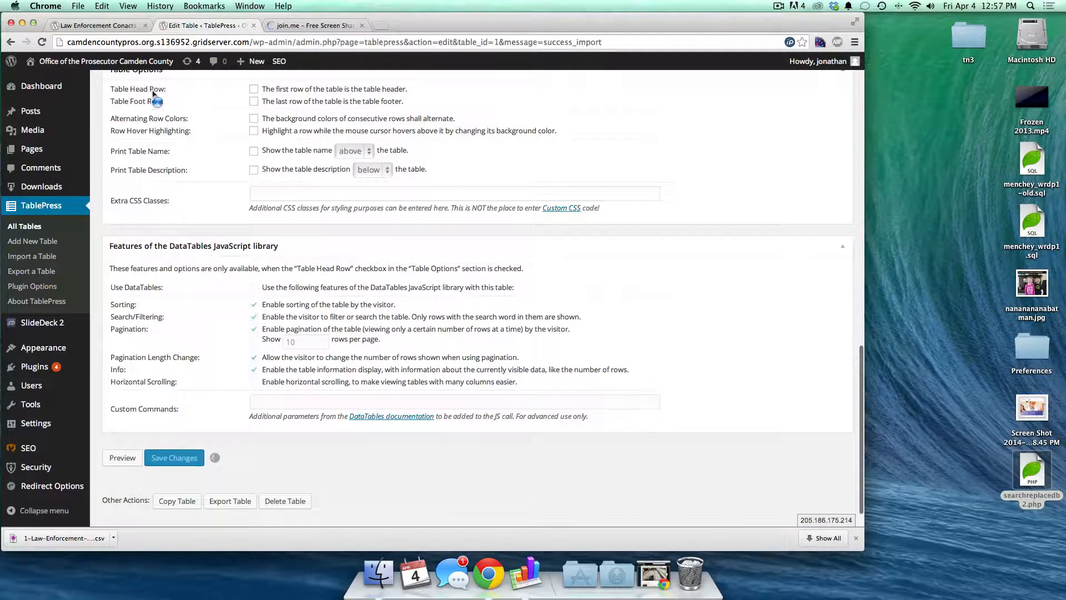
# - Reload the contacts page and compare Audubon's 606 address with the enlarged cell A1
pyautogui.click(94, 25)
pyautogui.press('super+r')
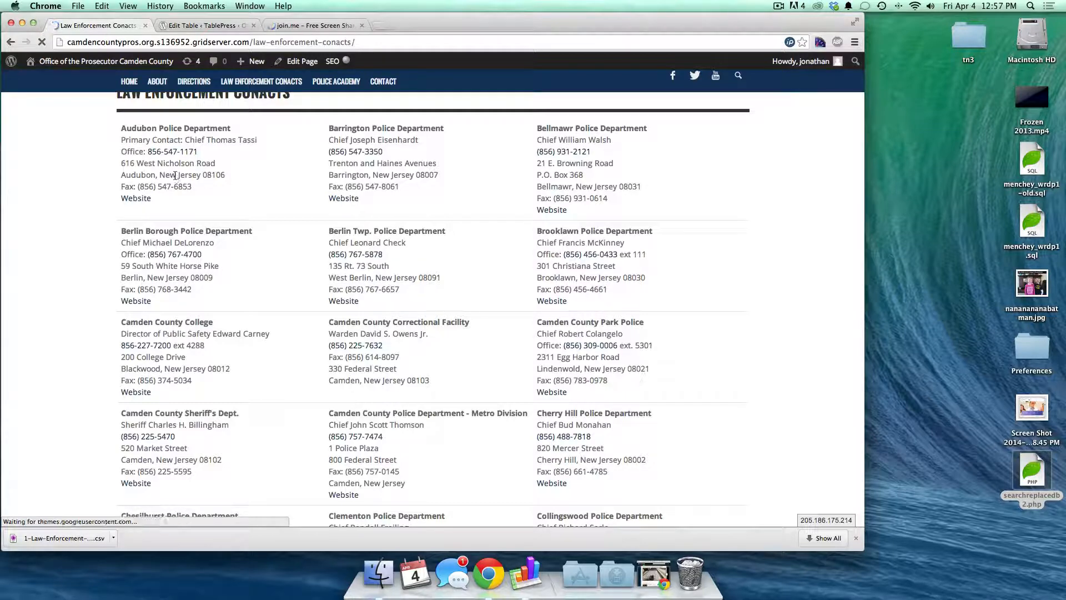
pyautogui.doubleClick(125, 163)
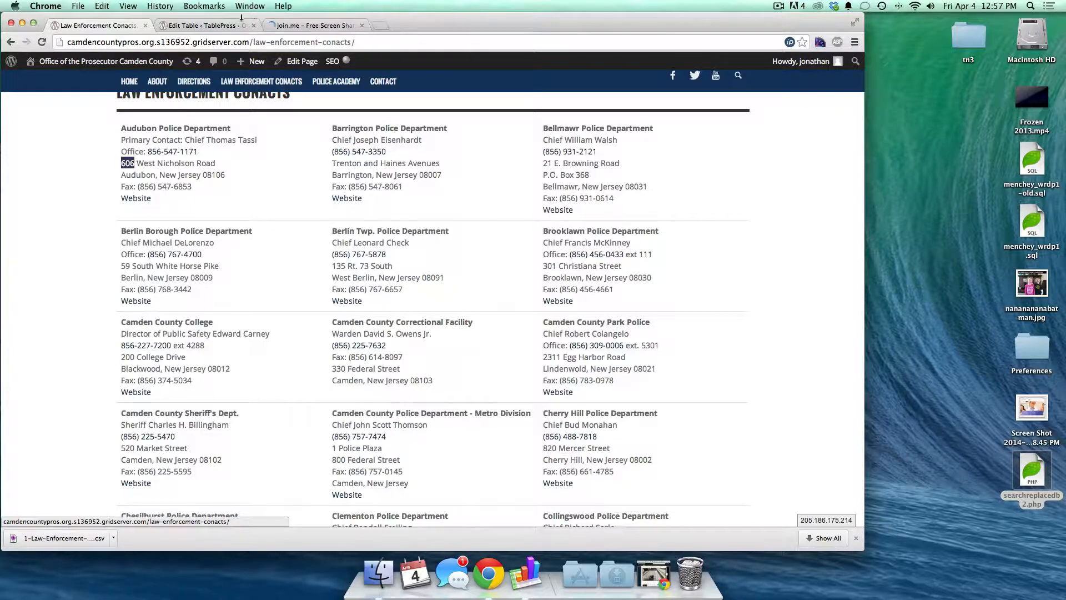
pyautogui.click(216, 25)
pyautogui.scroll(10, 312, 224)
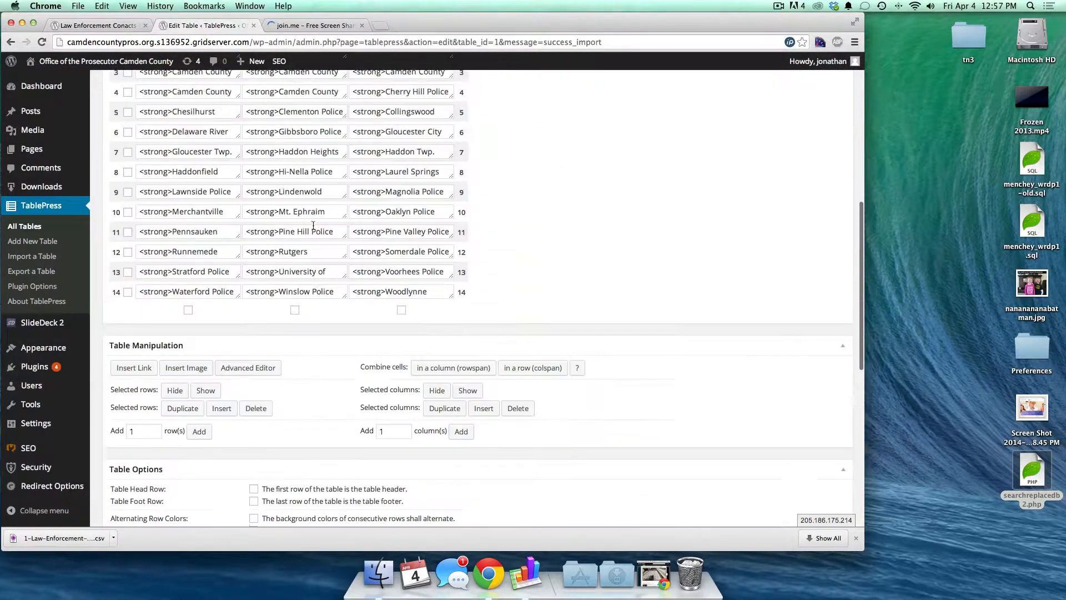
pyautogui.scroll(3, 313, 224)
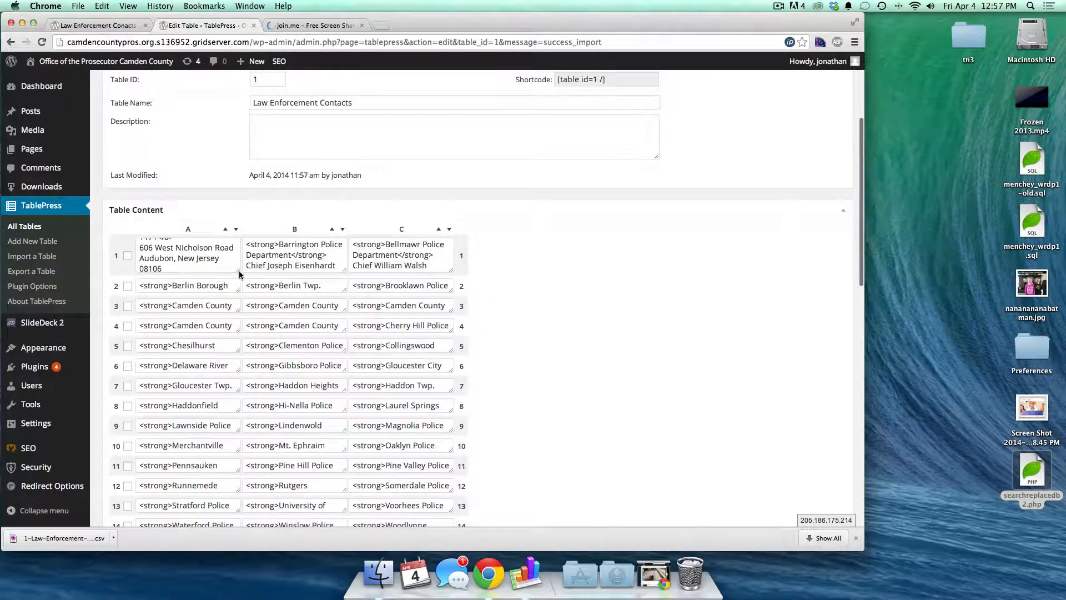
pyautogui.moveTo(239, 269); pyautogui.dragTo(382, 358)
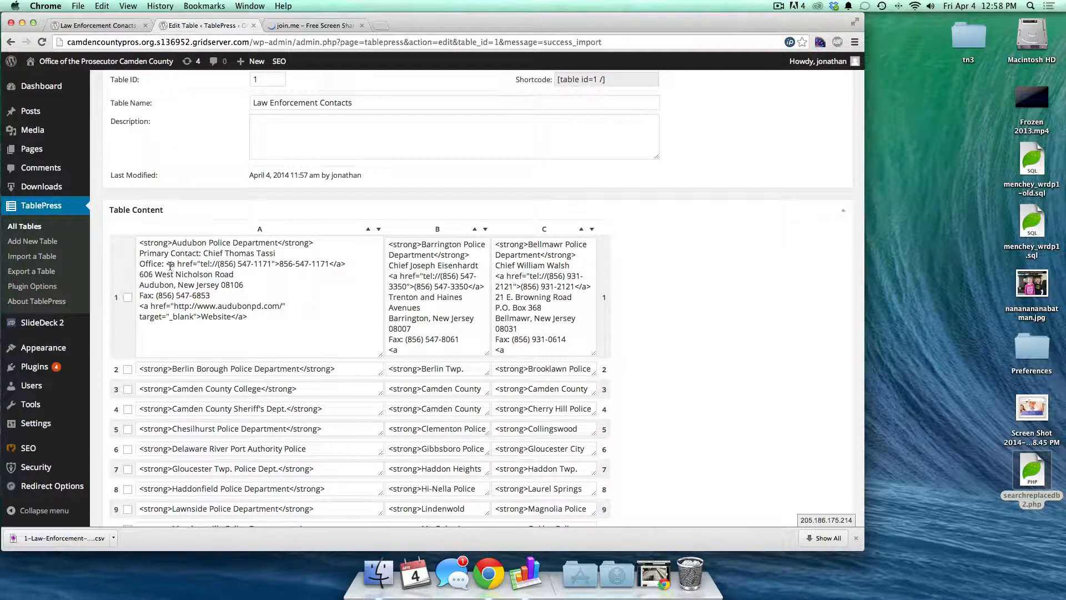
pyautogui.moveTo(167, 263); pyautogui.dragTo(279, 264)
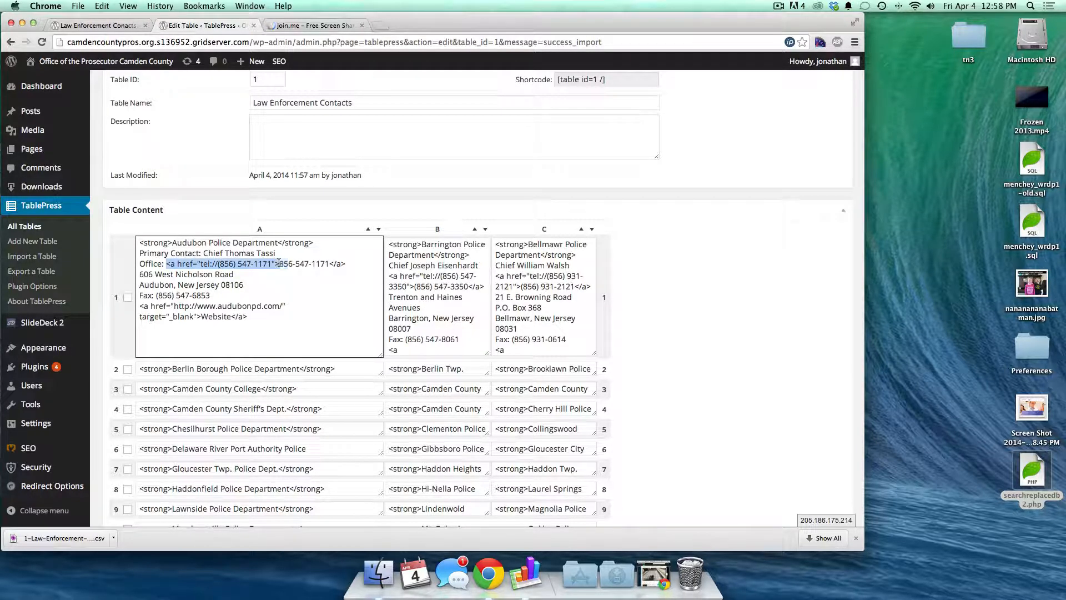
# - Compare cell A1's phone link and strong markup against the rendered contacts page
pyautogui.click(70, 31)
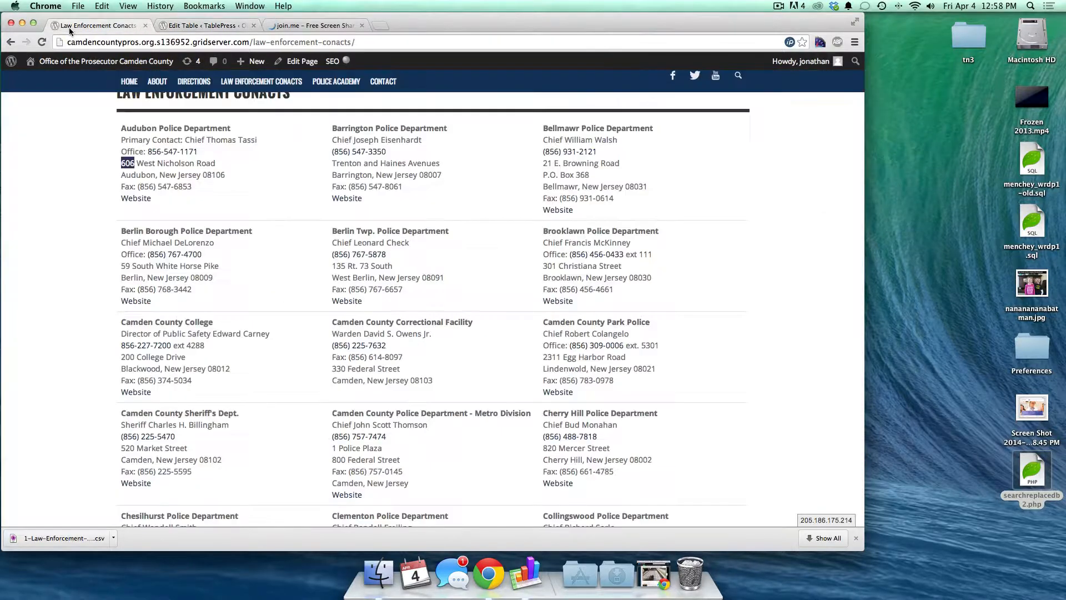
pyautogui.click(252, 164)
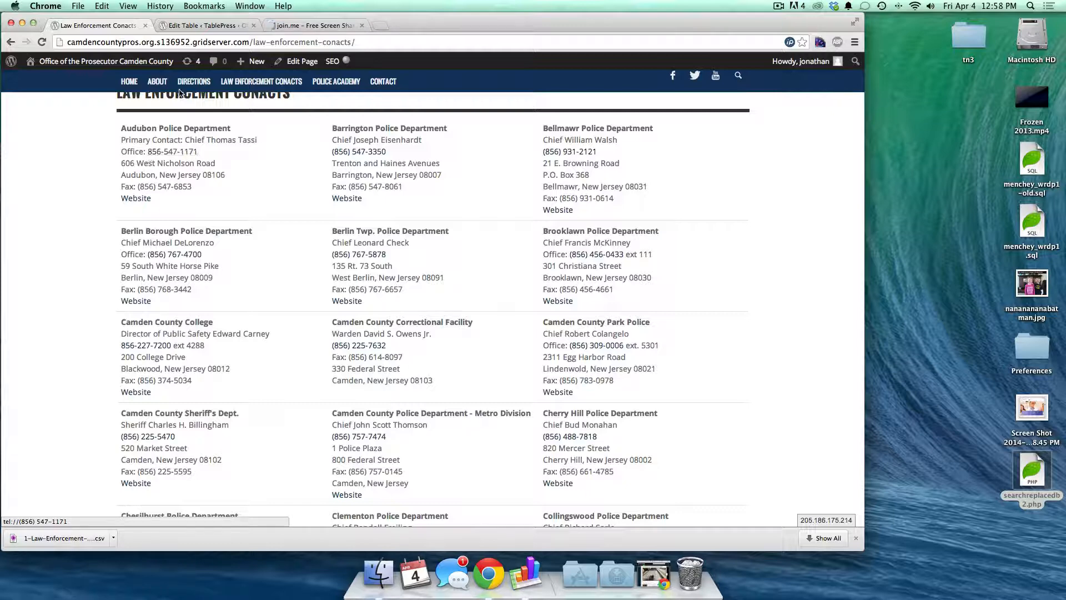
pyautogui.click(183, 25)
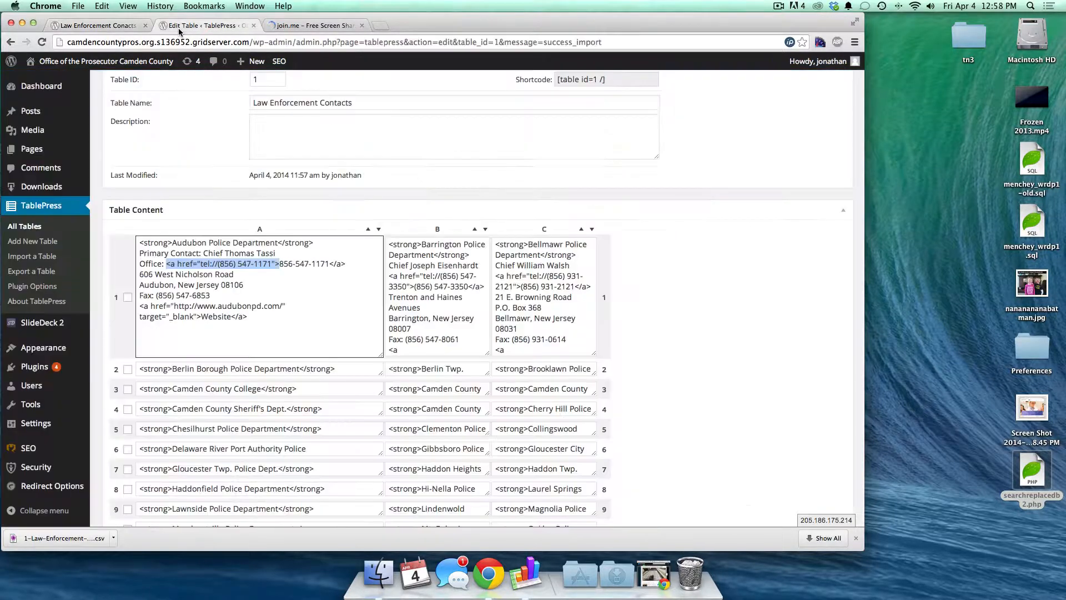
pyautogui.click(170, 265)
pyautogui.moveTo(167, 265); pyautogui.dragTo(282, 261)
pyautogui.click(276, 261)
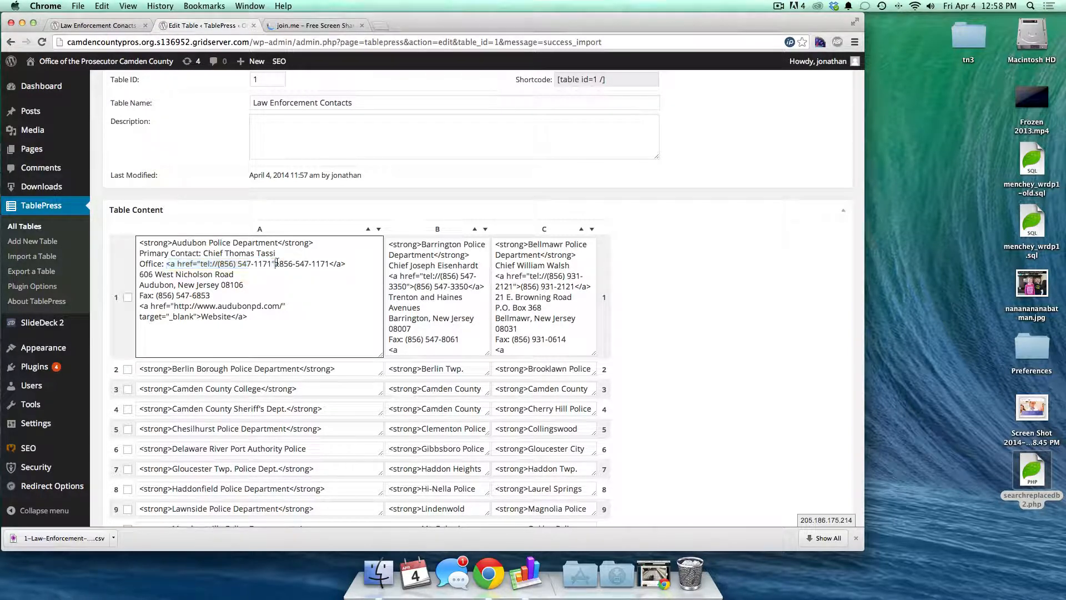
pyautogui.doubleClick(150, 242)
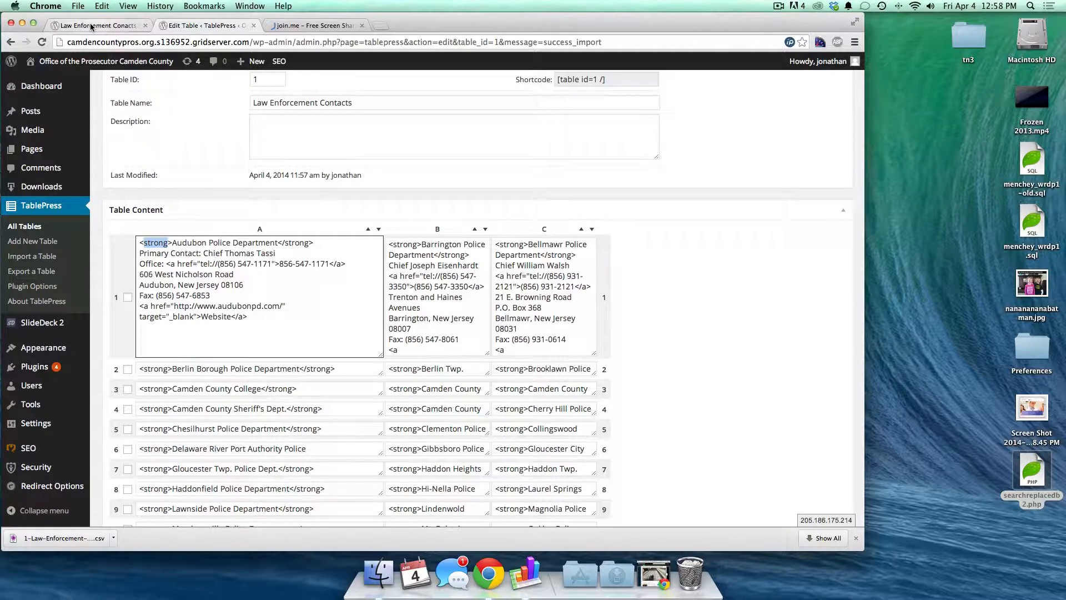
pyautogui.click(92, 26)
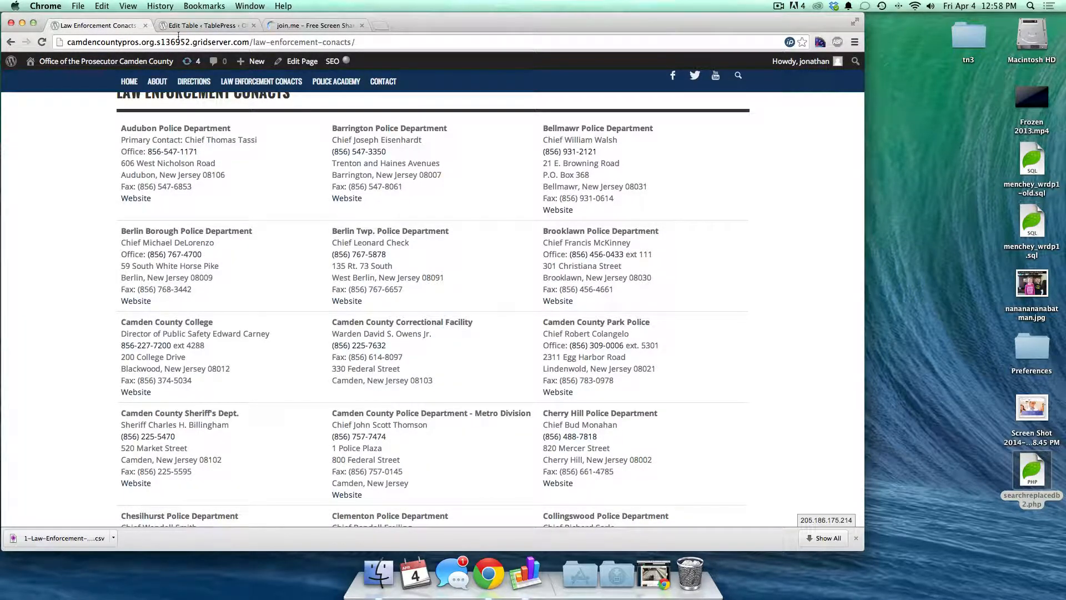
pyautogui.click(199, 26)
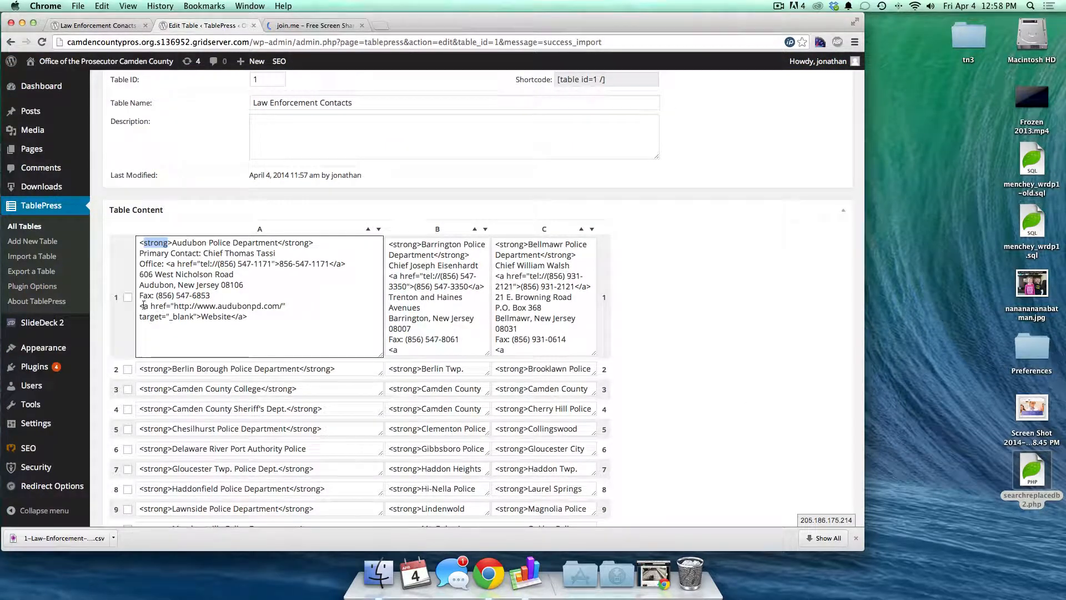
# - Open the Audubon police department's Website link from the contacts page
pyautogui.moveTo(140, 306); pyautogui.dragTo(200, 315)
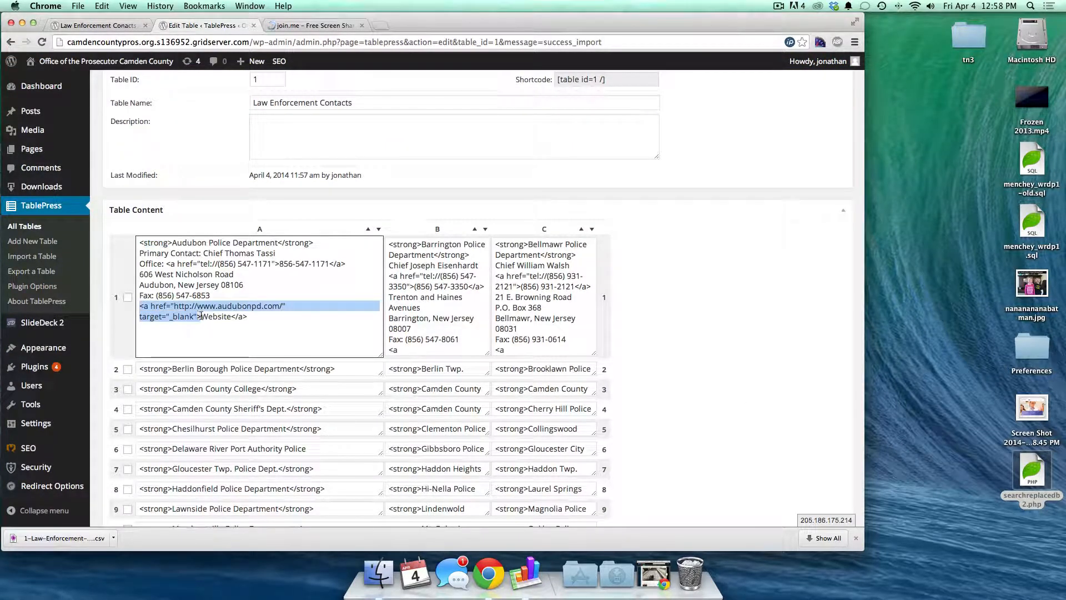
pyautogui.click(92, 26)
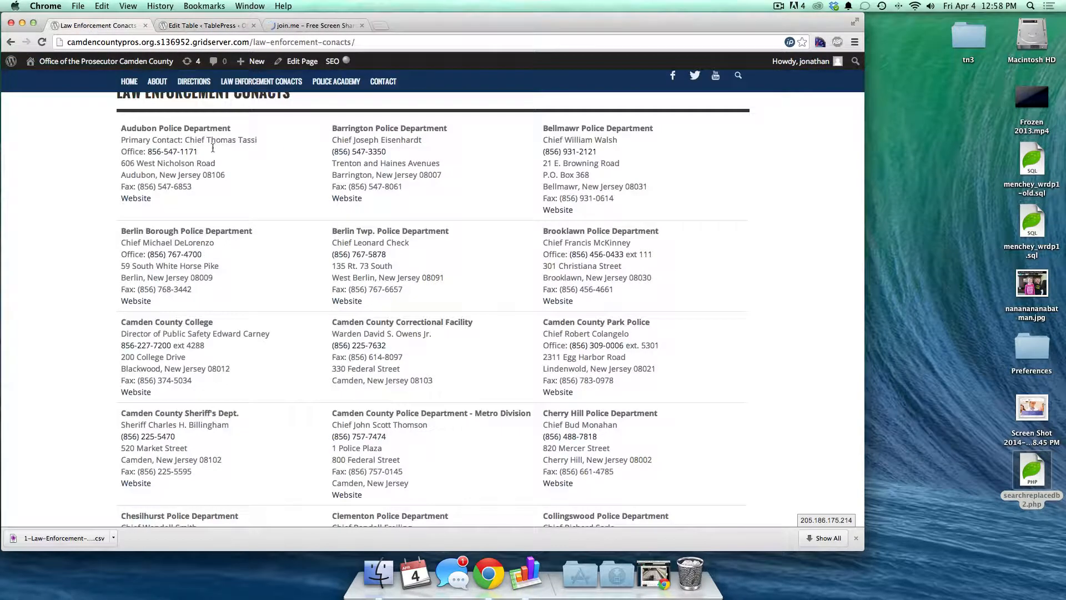
pyautogui.click(142, 198)
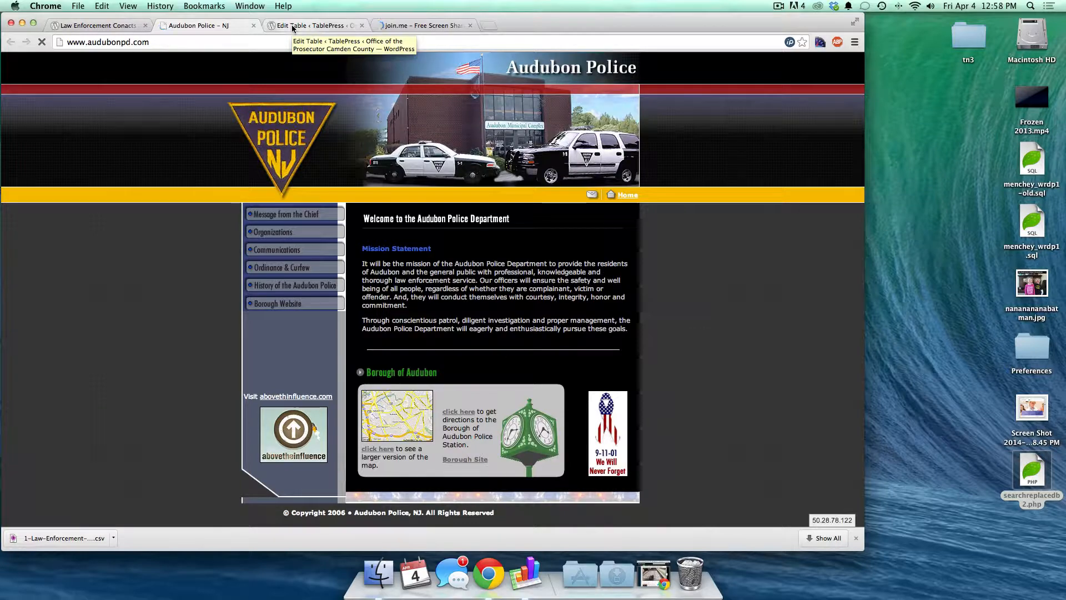
# - Select the [table id=1 /] shortcode in TablePress, then edit the contacts page
pyautogui.click(293, 27)
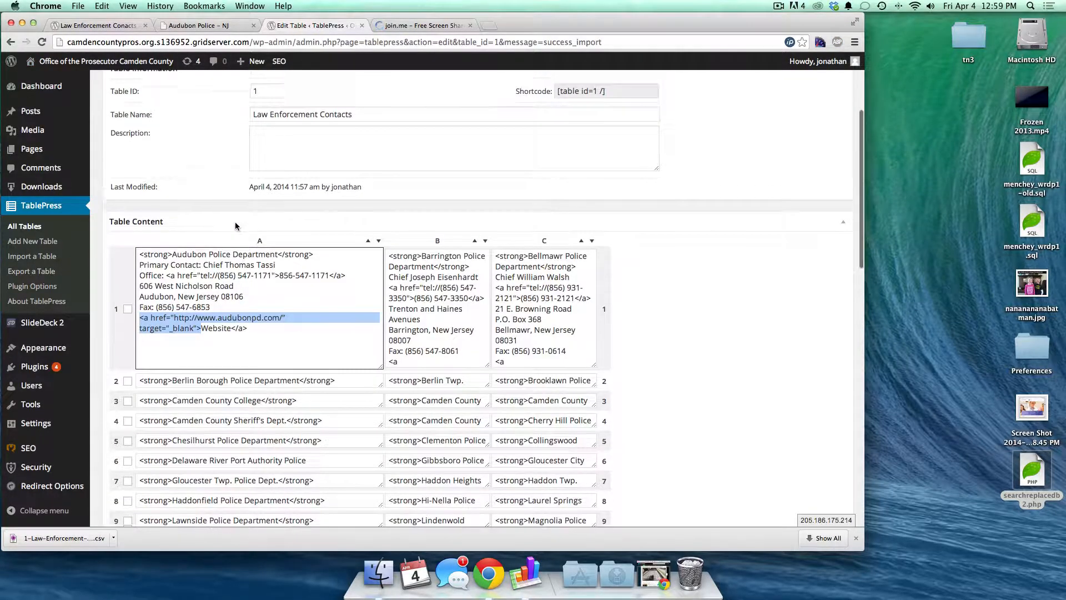
pyautogui.scroll(4, 235, 221)
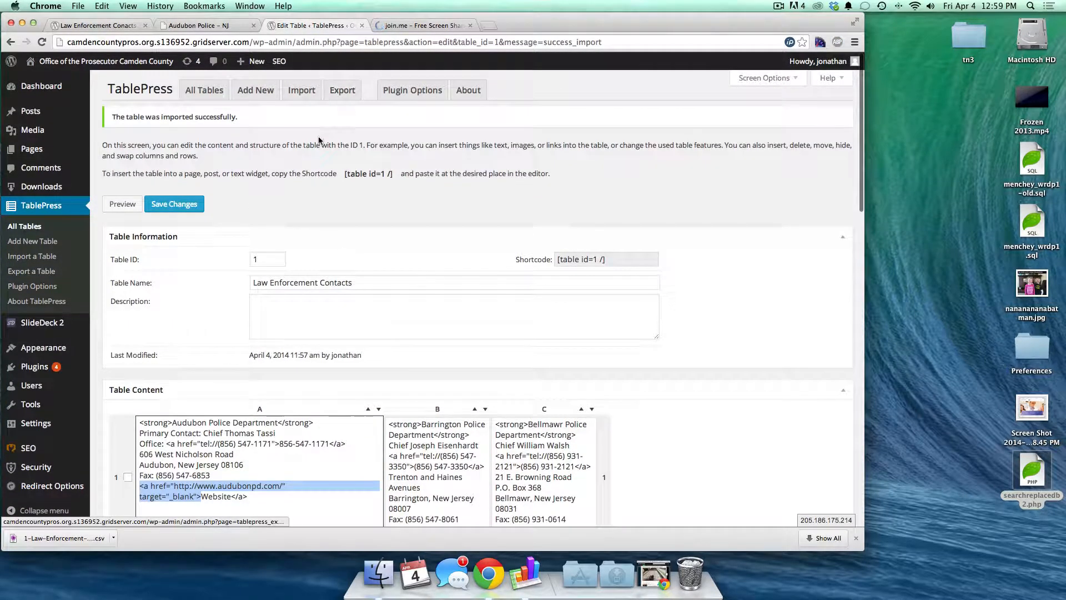
pyautogui.click(346, 173)
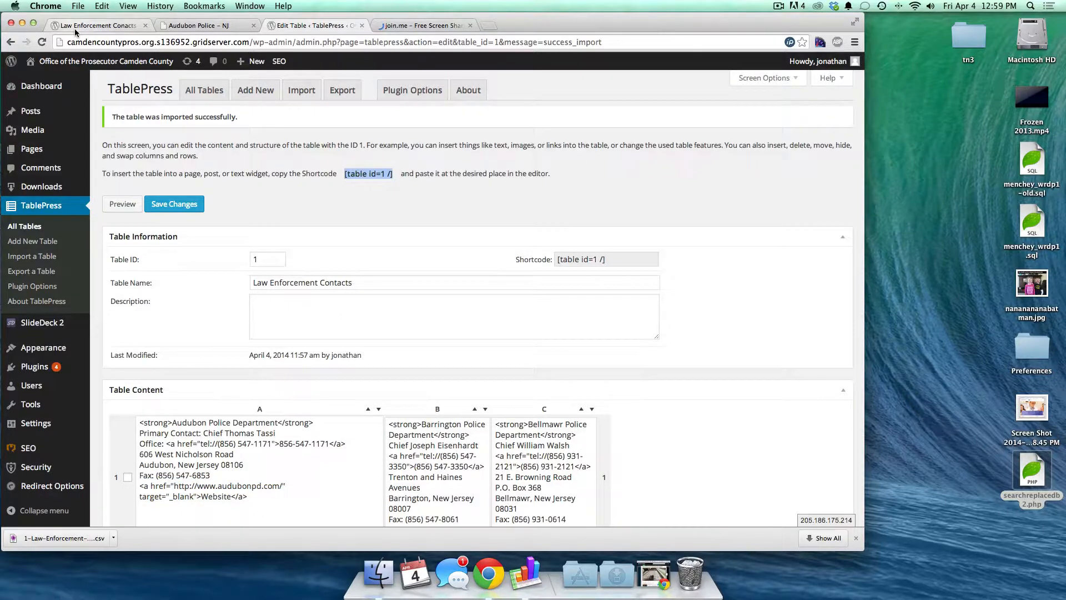
pyautogui.click(76, 30)
pyautogui.keyDown('super'); pyautogui.click(290, 62); pyautogui.keyUp('super')
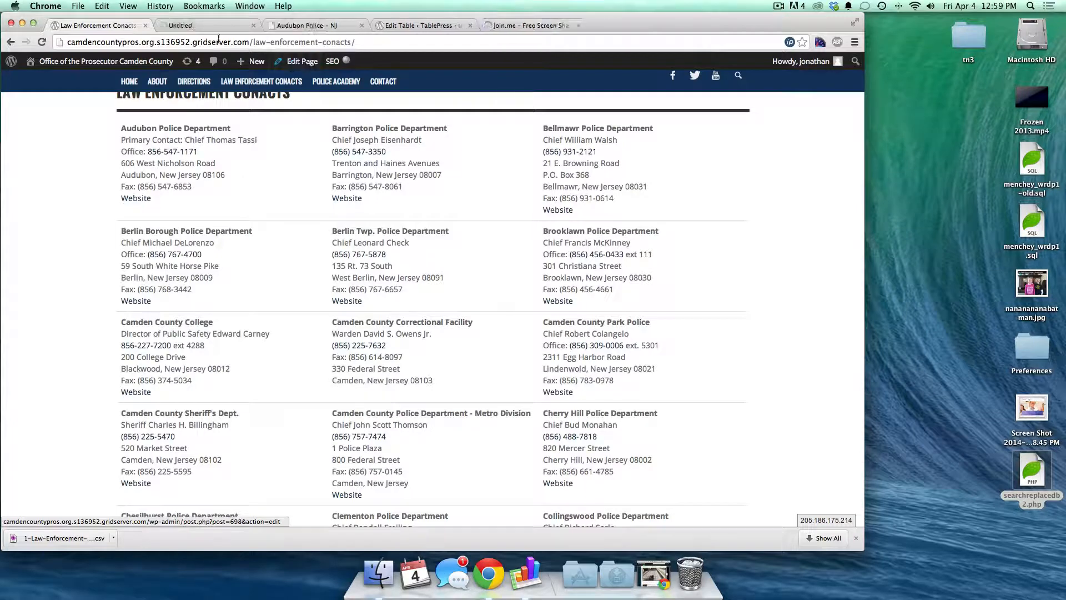
# - Place the cursor after the first table shortcode and bring up TablePress's Insert a Table list
pyautogui.click(199, 25)
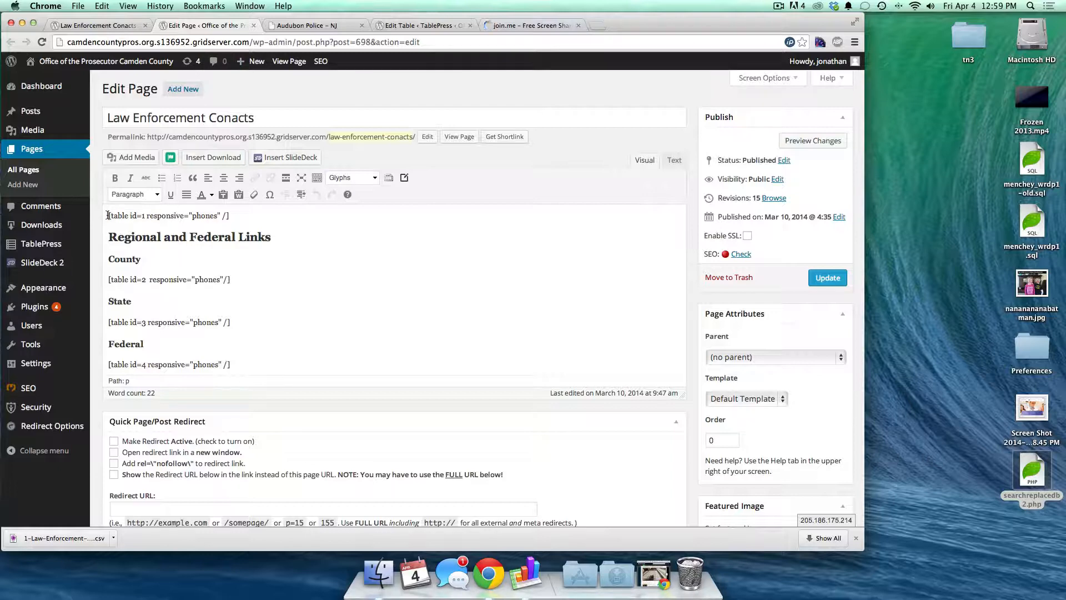
pyautogui.moveTo(108, 215); pyautogui.dragTo(230, 215)
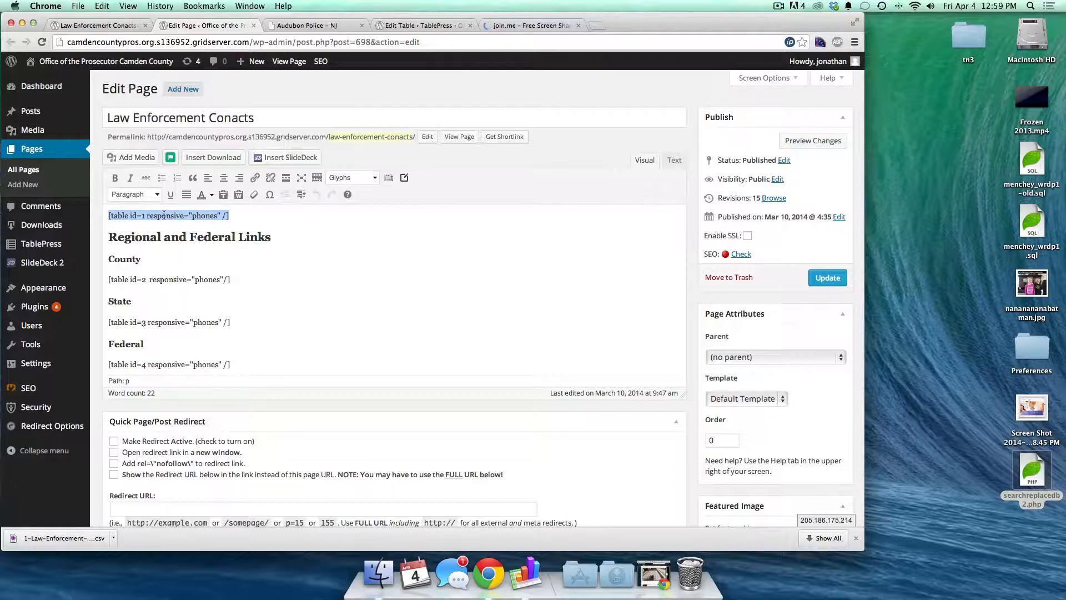
pyautogui.click(401, 24)
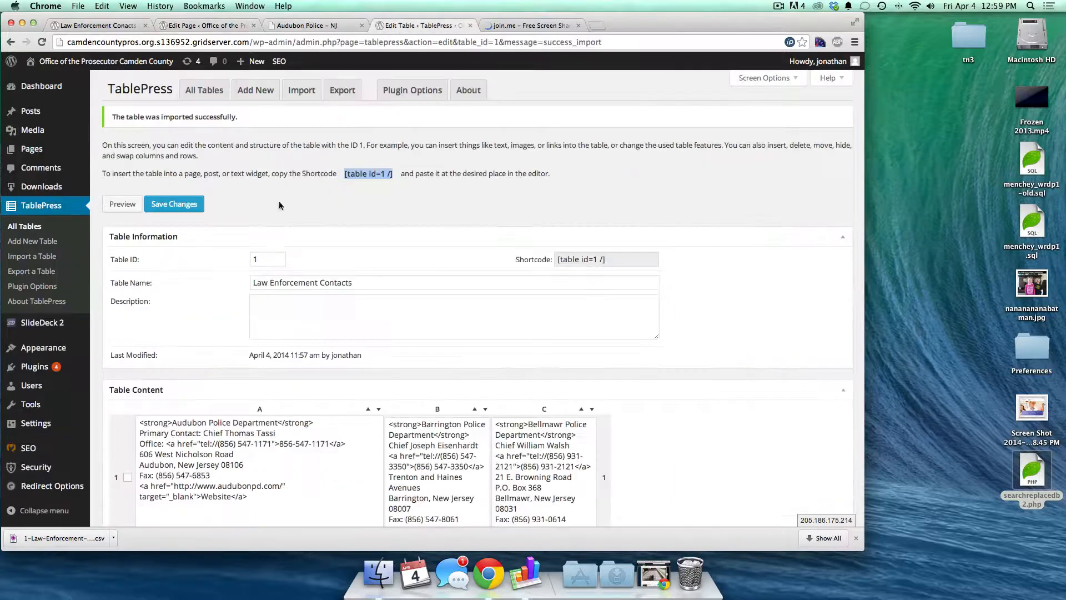
pyautogui.click(187, 22)
pyautogui.click(230, 216)
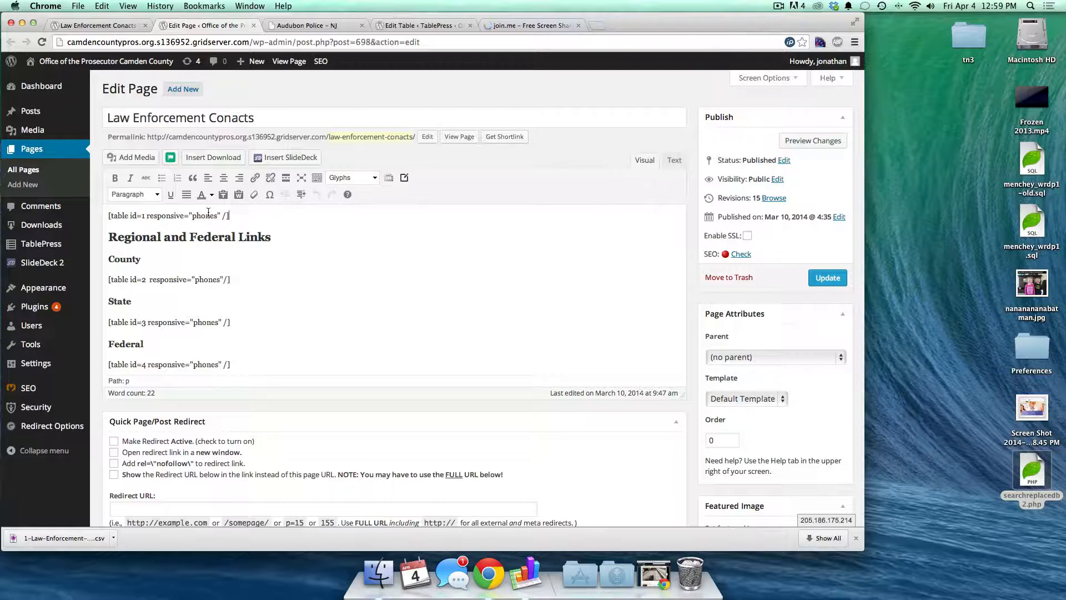
pyautogui.click(388, 178)
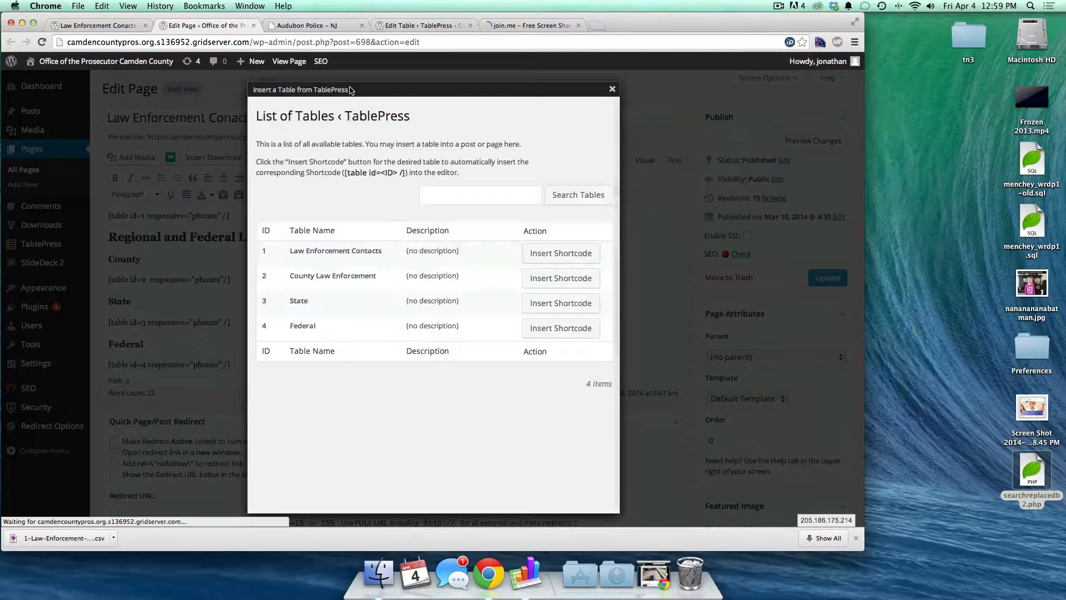
pyautogui.click(542, 257)
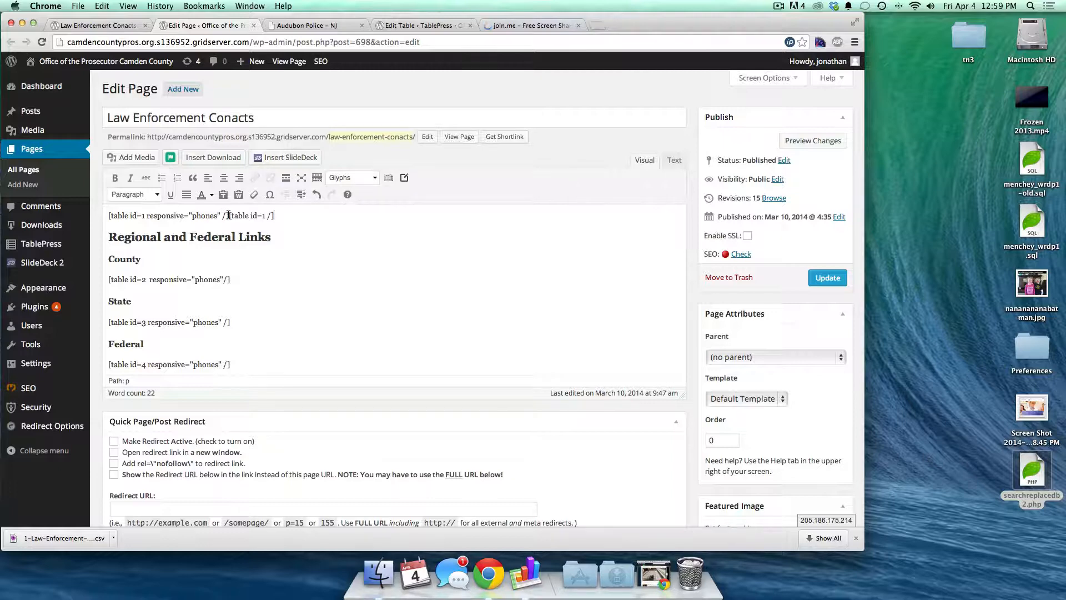
pyautogui.moveTo(228, 214); pyautogui.dragTo(294, 215)
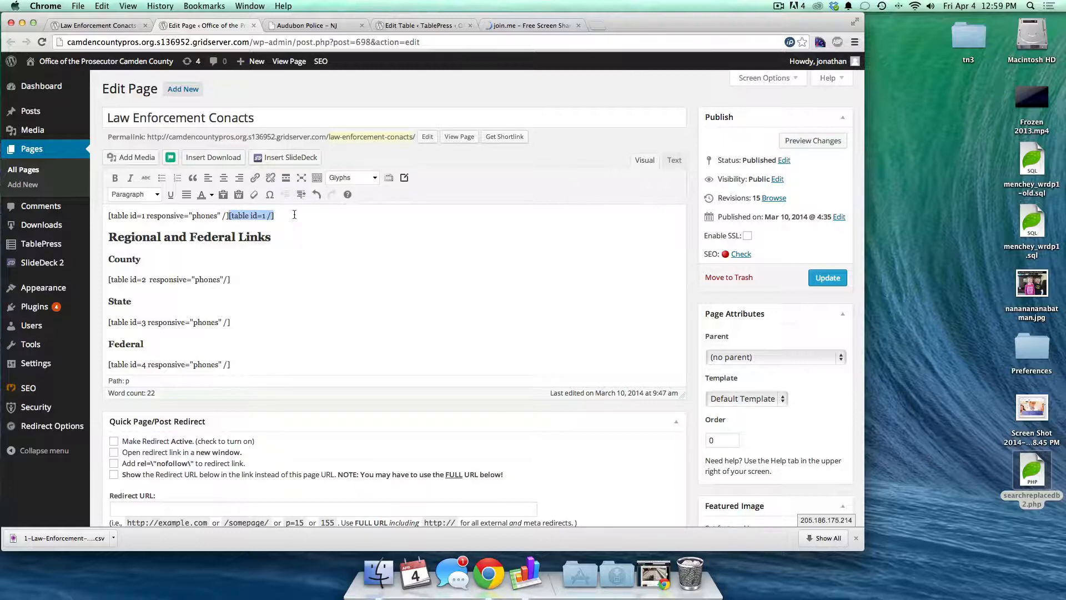
pyautogui.press('BackSpace')
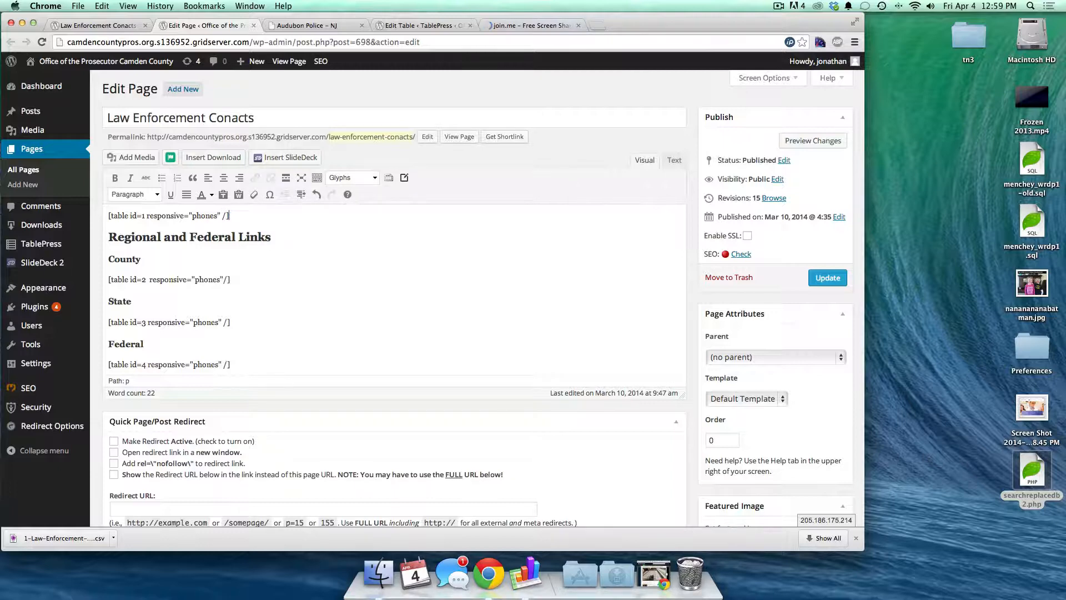
pyautogui.click(389, 178)
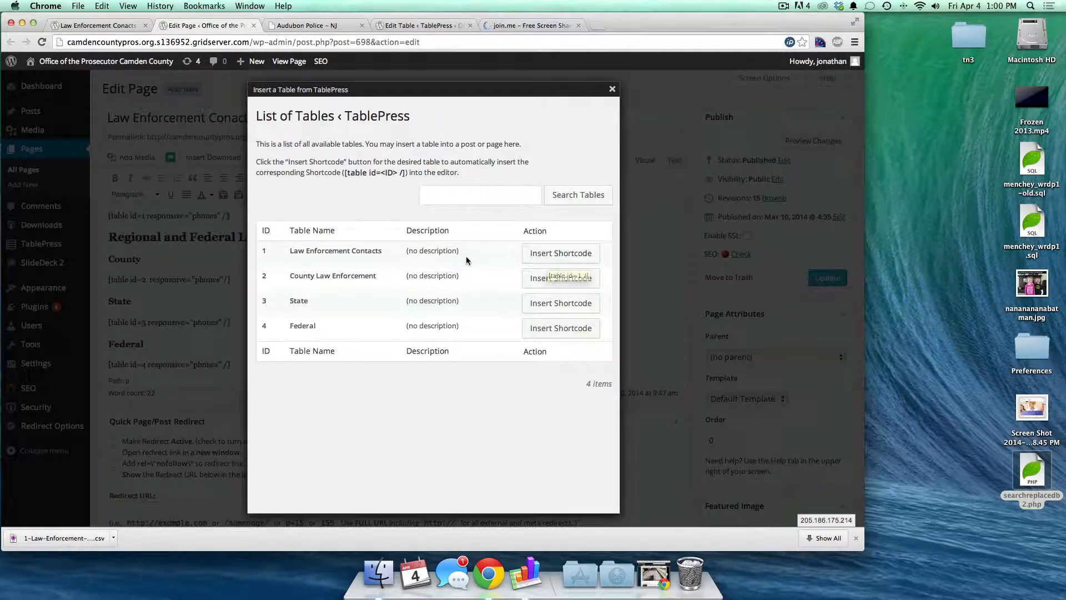
pyautogui.click(612, 89)
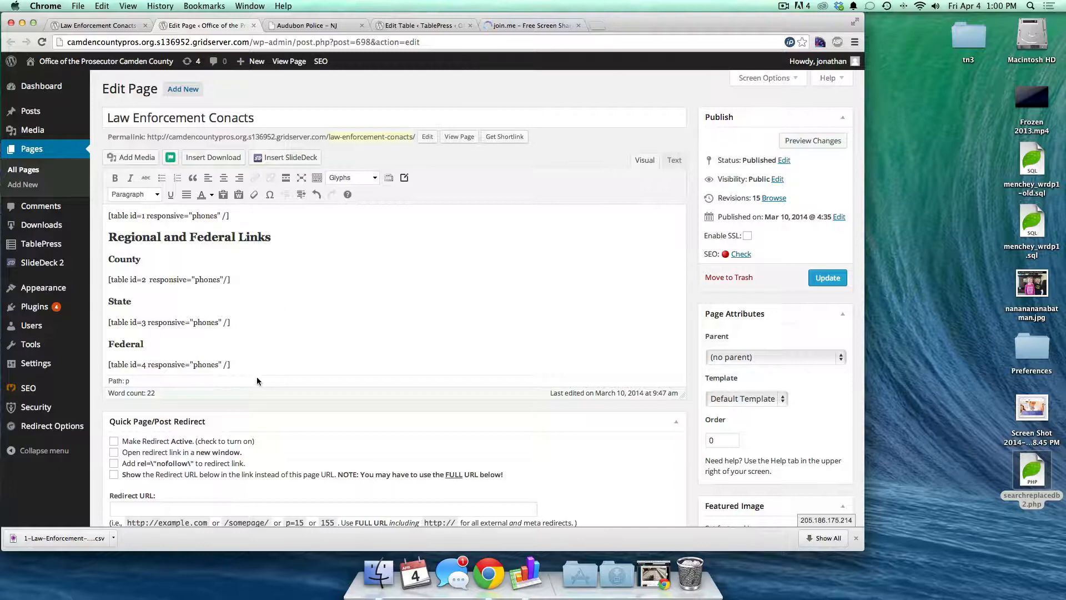
pyautogui.scroll(-1, 249, 332)
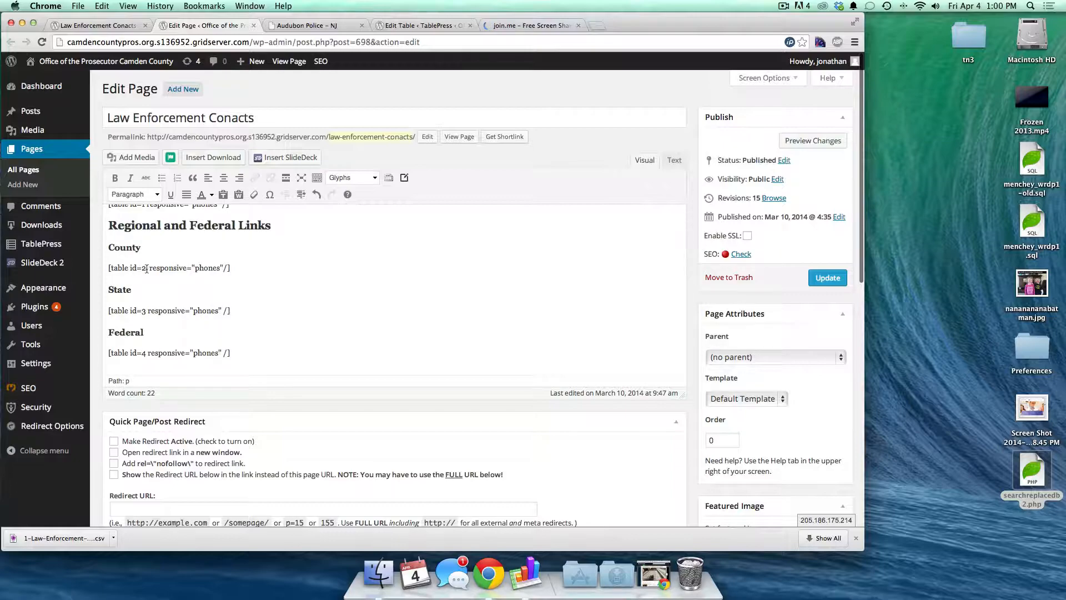
# - Scroll through the published Law Enforcement Conacts page
pyautogui.click(114, 25)
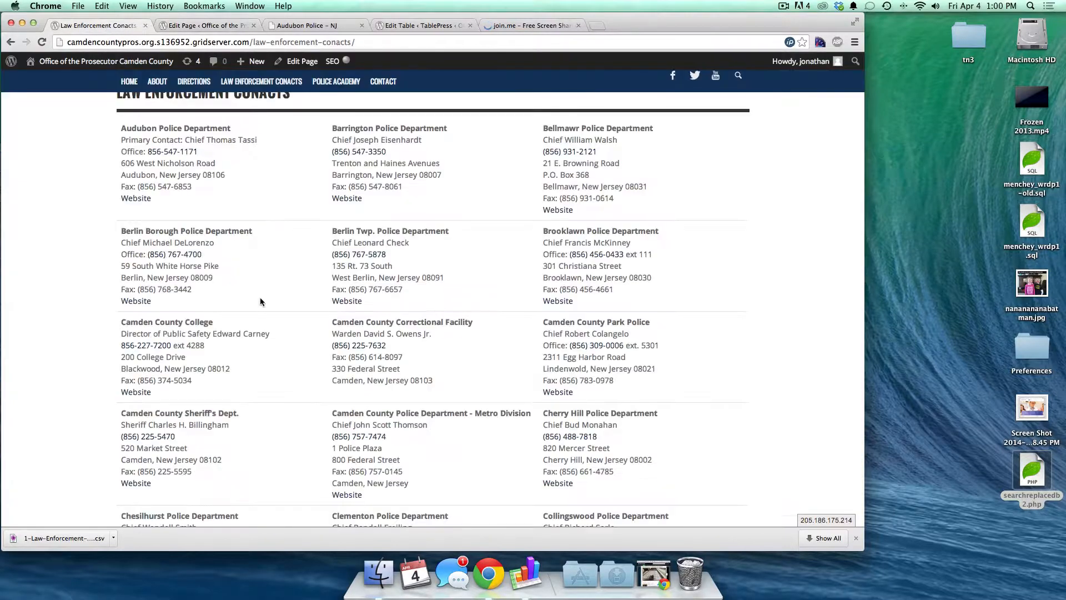
pyautogui.scroll(-10, 260, 298)
pyautogui.scroll(-15, 260, 298)
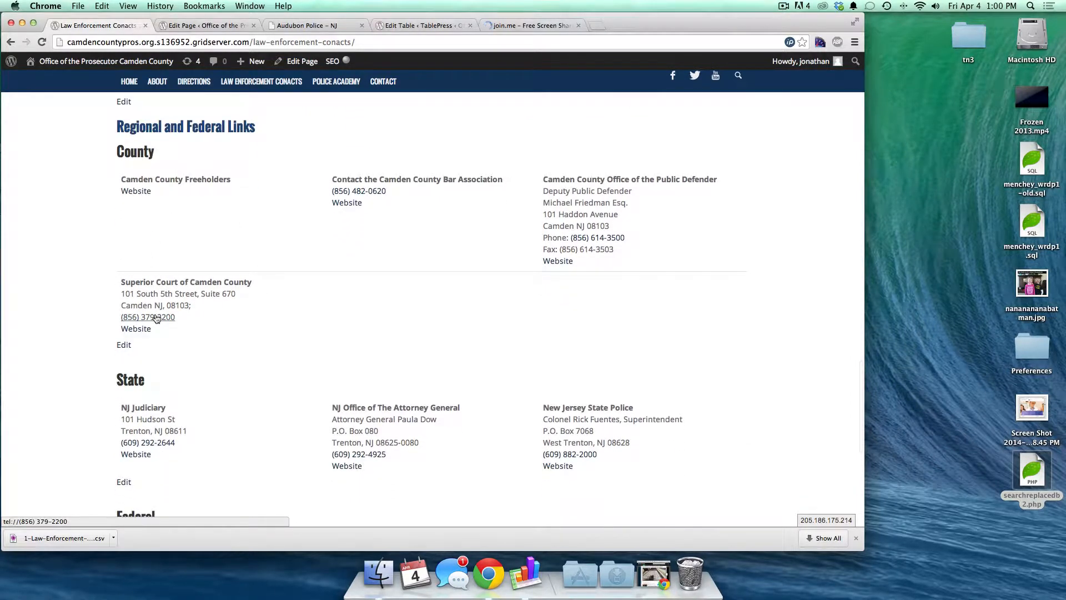
pyautogui.scroll(-2, 156, 317)
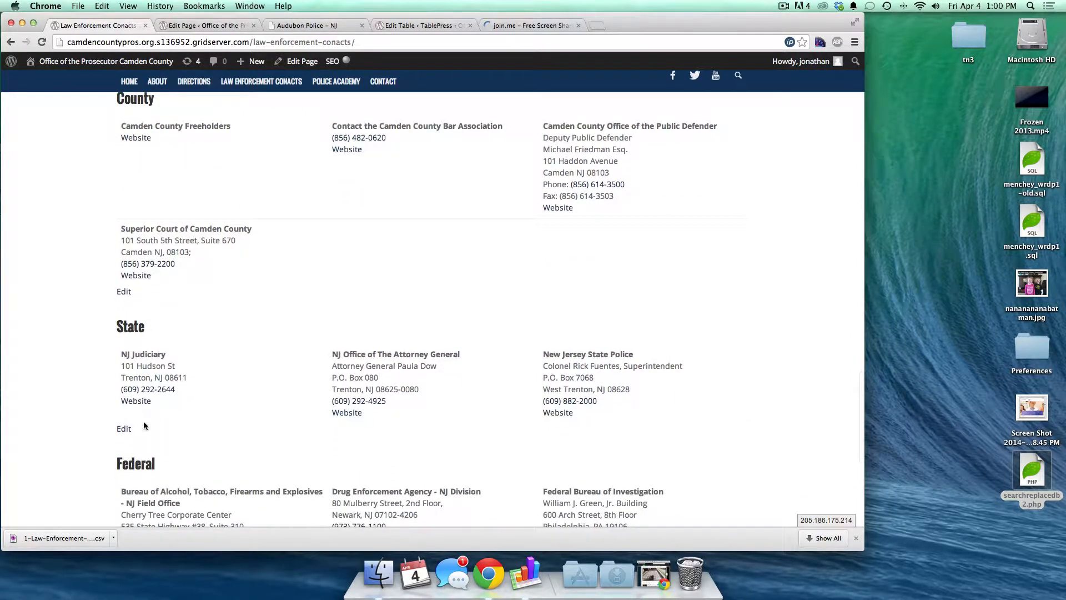
pyautogui.scroll(-5, 144, 422)
pyautogui.scroll(-4, 144, 422)
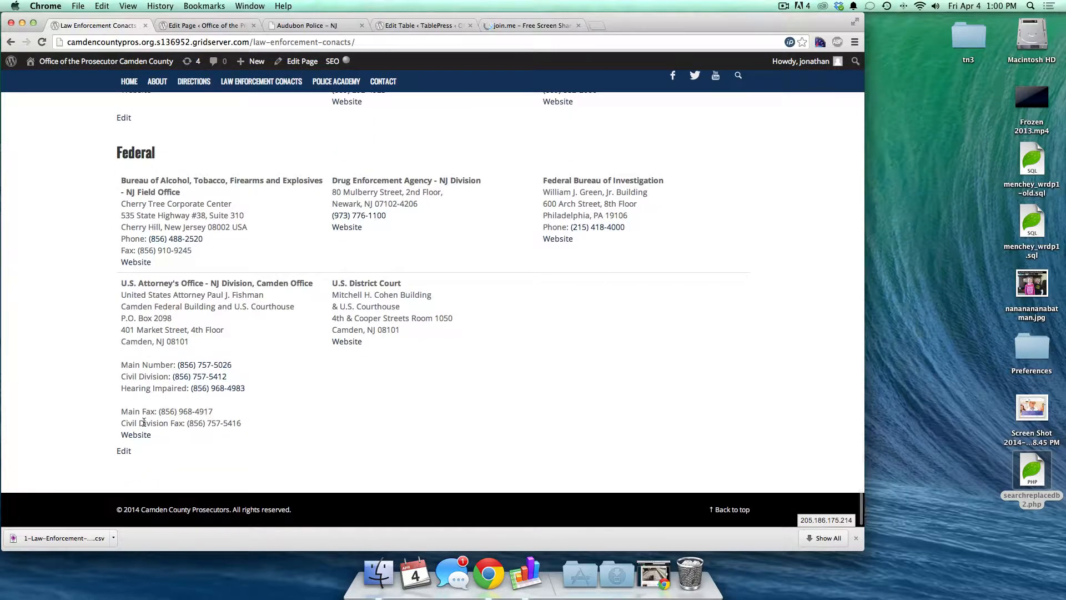
pyautogui.scroll(10, 144, 423)
pyautogui.scroll(8, 144, 425)
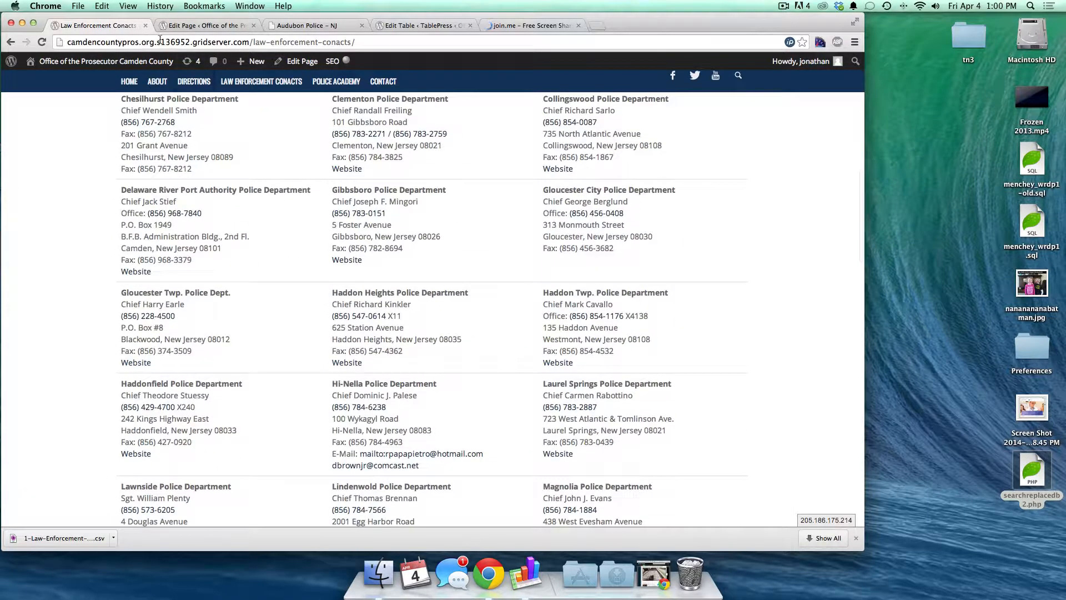
# - Close the Audubon Police and page-editor tabs without saving, and load SlideDeck 2
pyautogui.click(322, 26)
pyautogui.click(362, 25)
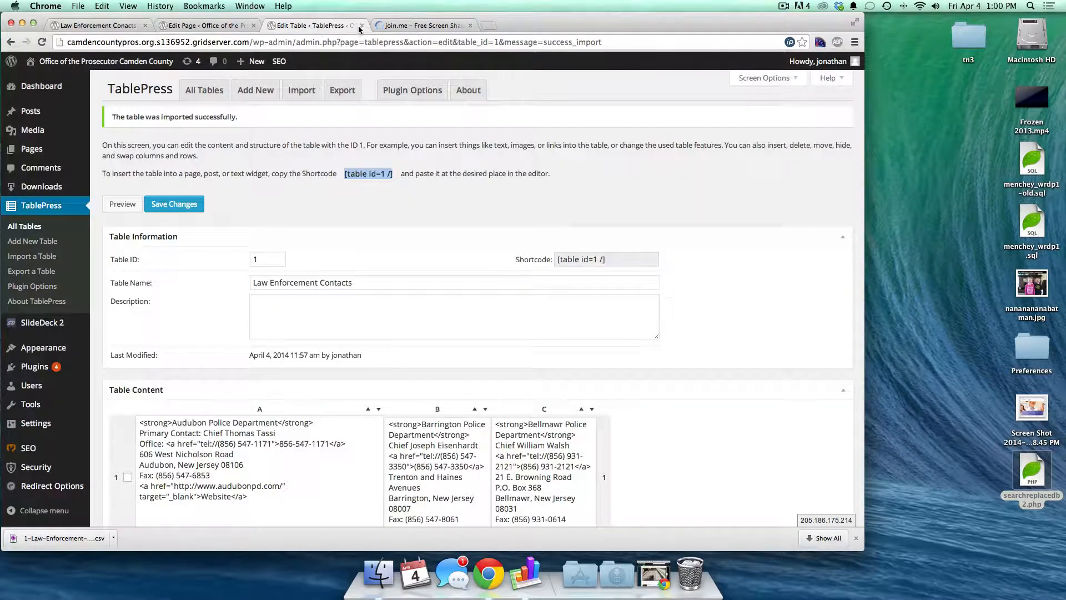
pyautogui.click(35, 324)
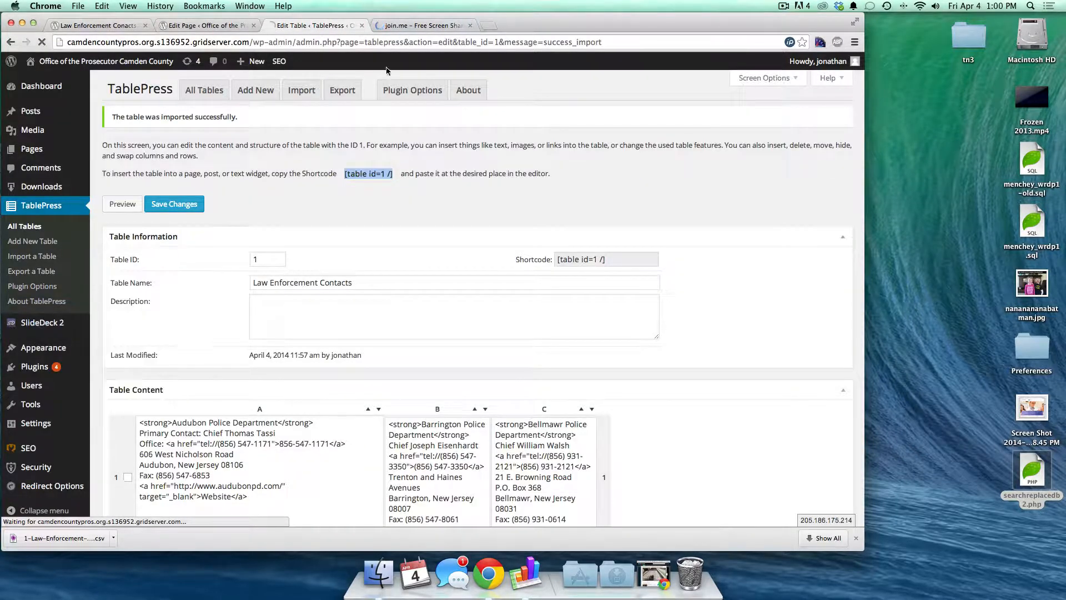
pyautogui.click(210, 26)
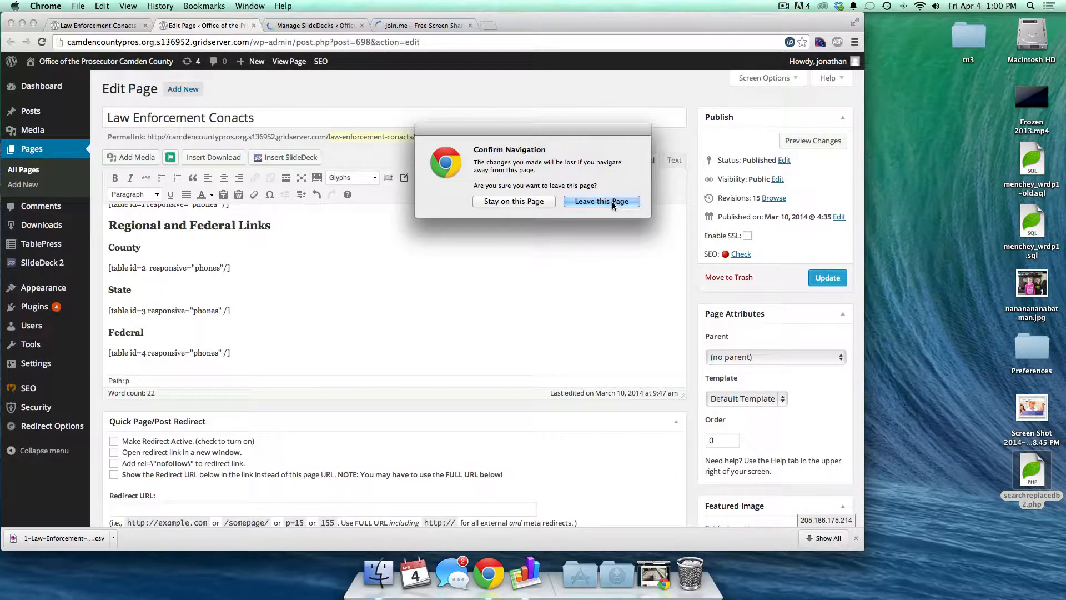
pyautogui.click(611, 201)
pyautogui.click(139, 25)
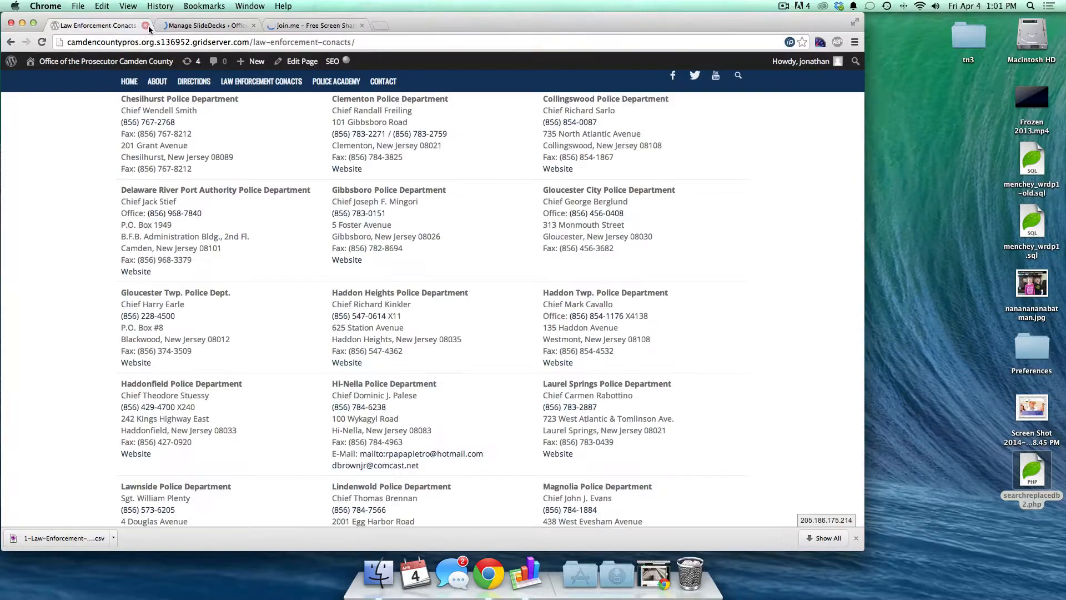
pyautogui.scroll(10, 120, 76)
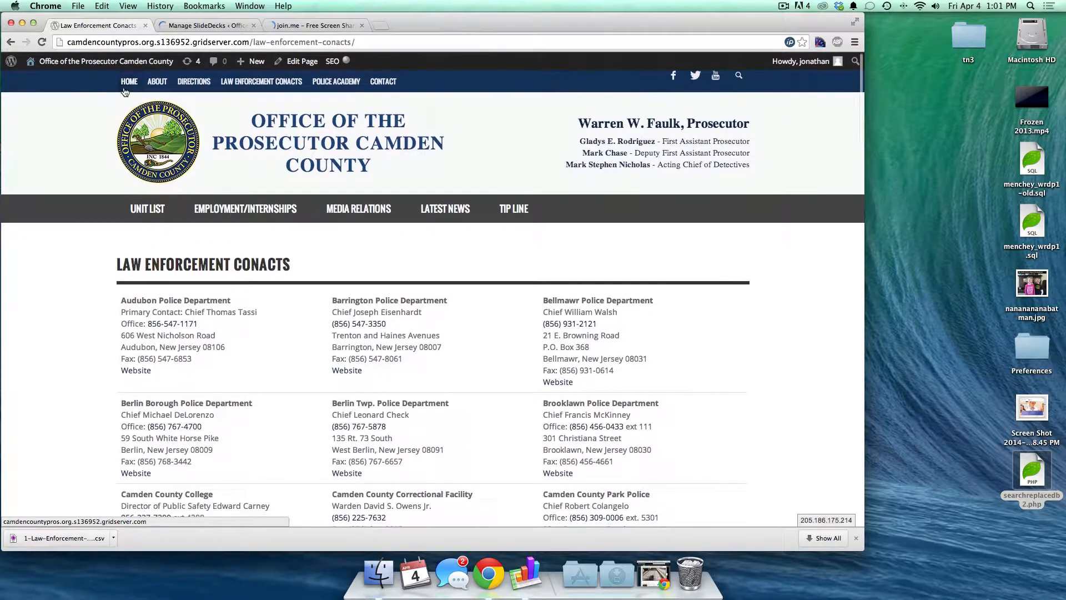
pyautogui.click(127, 84)
# - Add the Reiff and photo 3 Media Library images as new slides in the Home deck
pyautogui.click(215, 26)
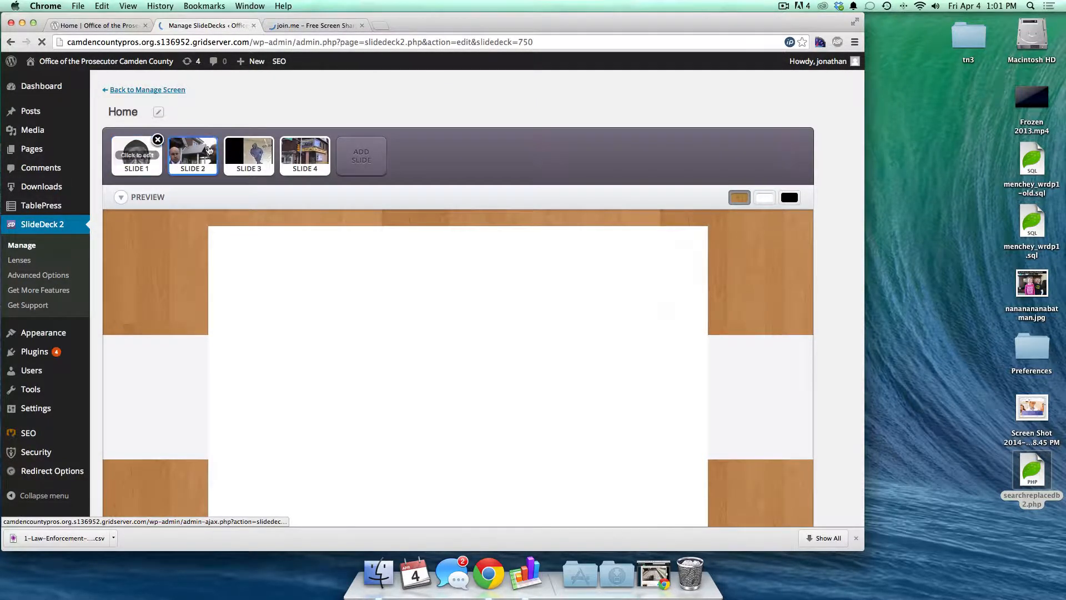
pyautogui.click(354, 160)
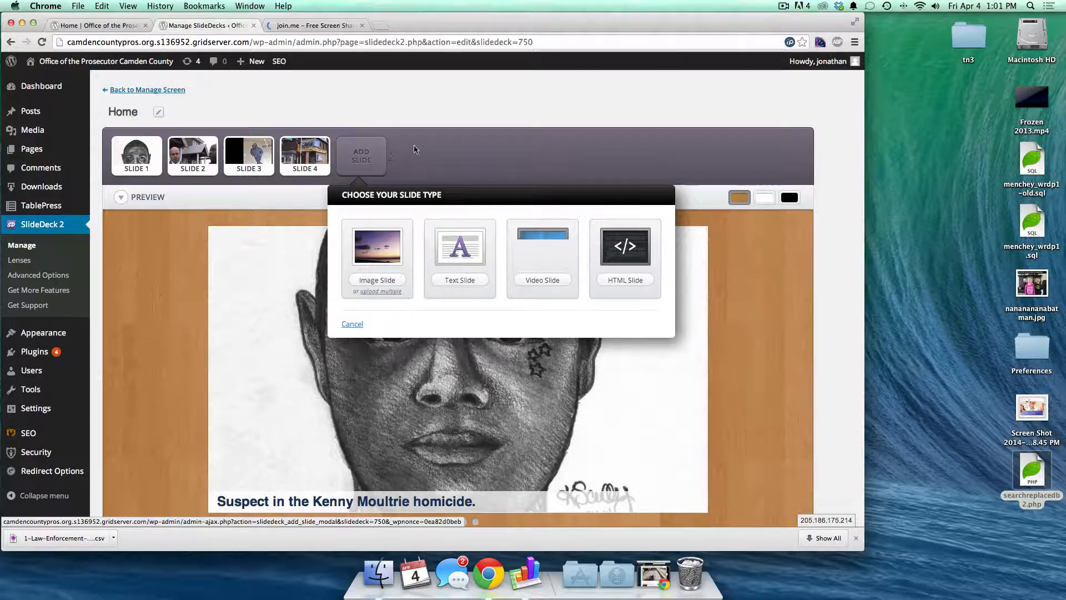
pyautogui.click(380, 292)
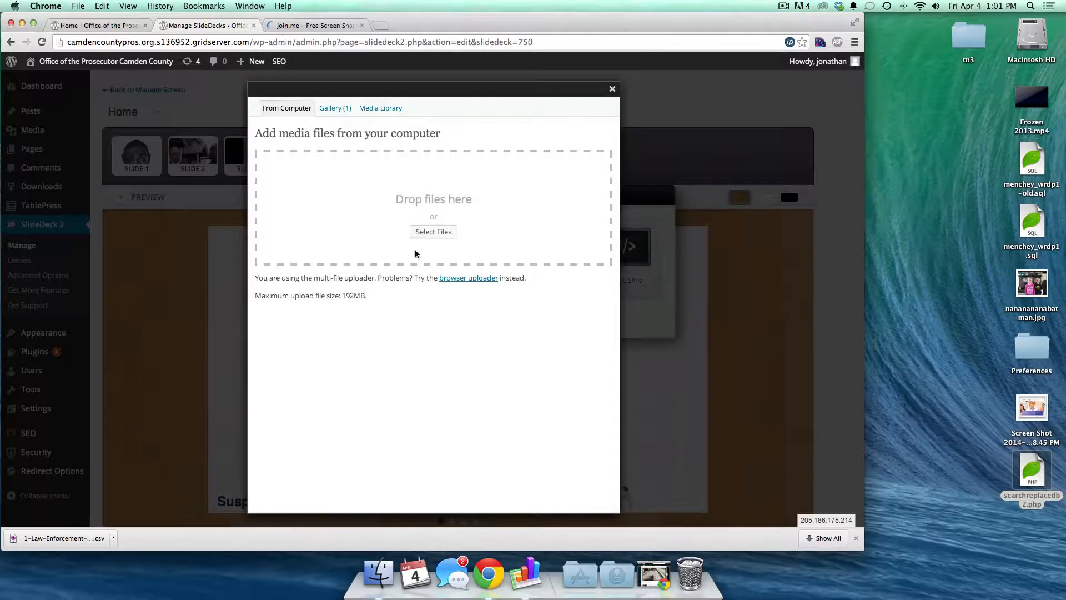
pyautogui.click(387, 111)
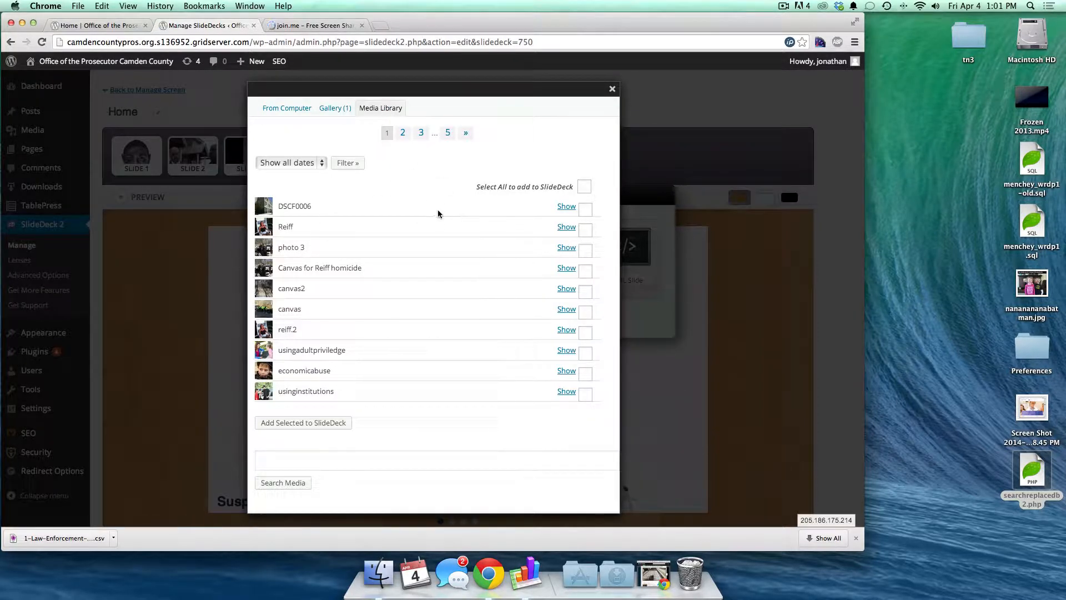
pyautogui.click(586, 229)
pyautogui.click(586, 250)
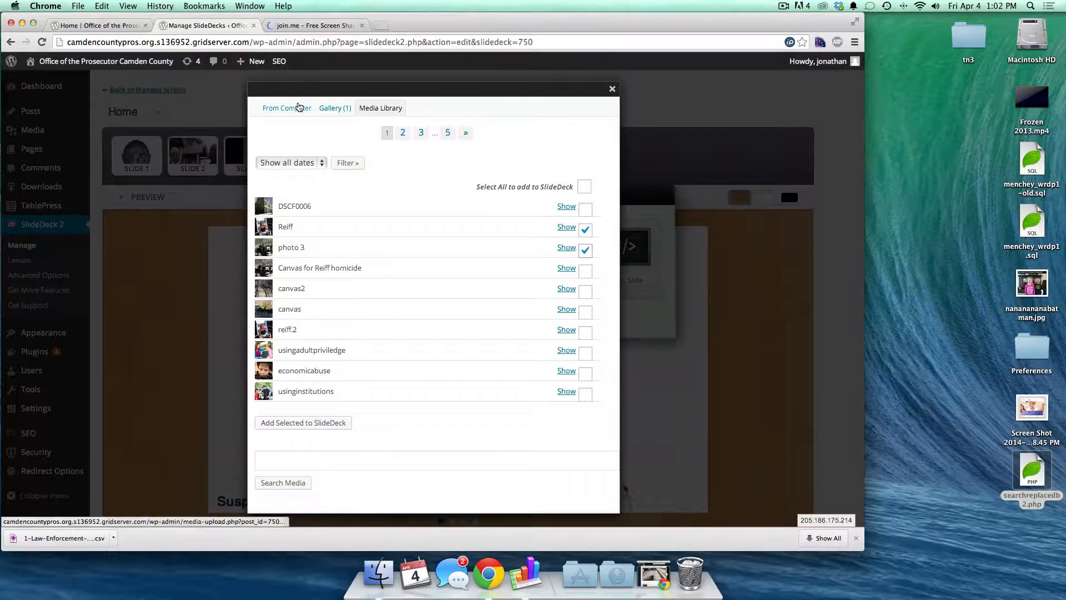
pyautogui.click(311, 424)
pyautogui.click(311, 424)
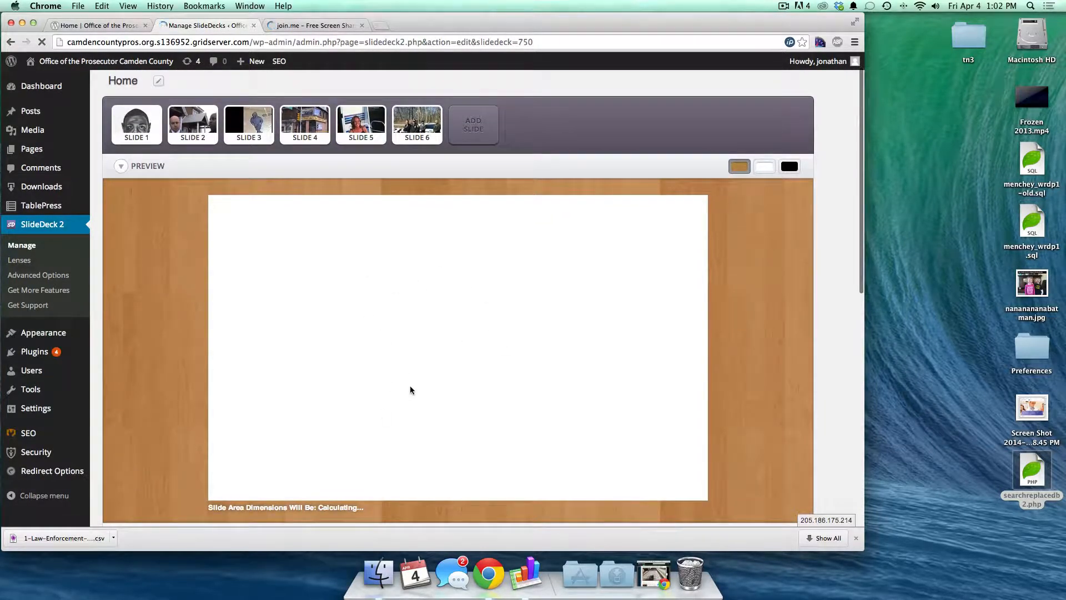
# - Advance the deck preview three slides to reach the Reiff slide
pyautogui.scroll(-1, 449, 398)
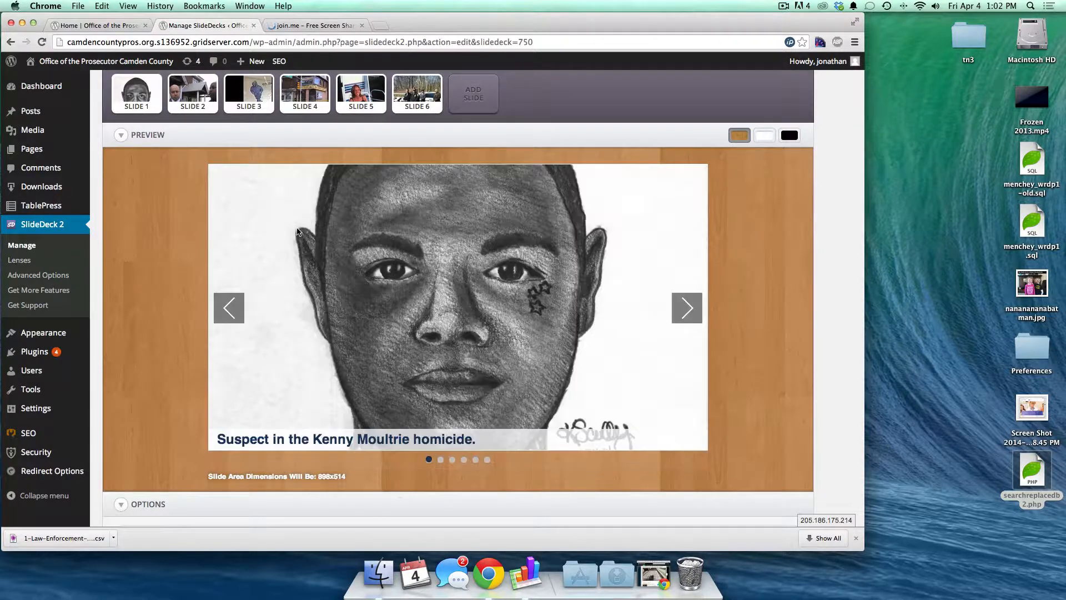
pyautogui.click(689, 309)
pyautogui.click(688, 309)
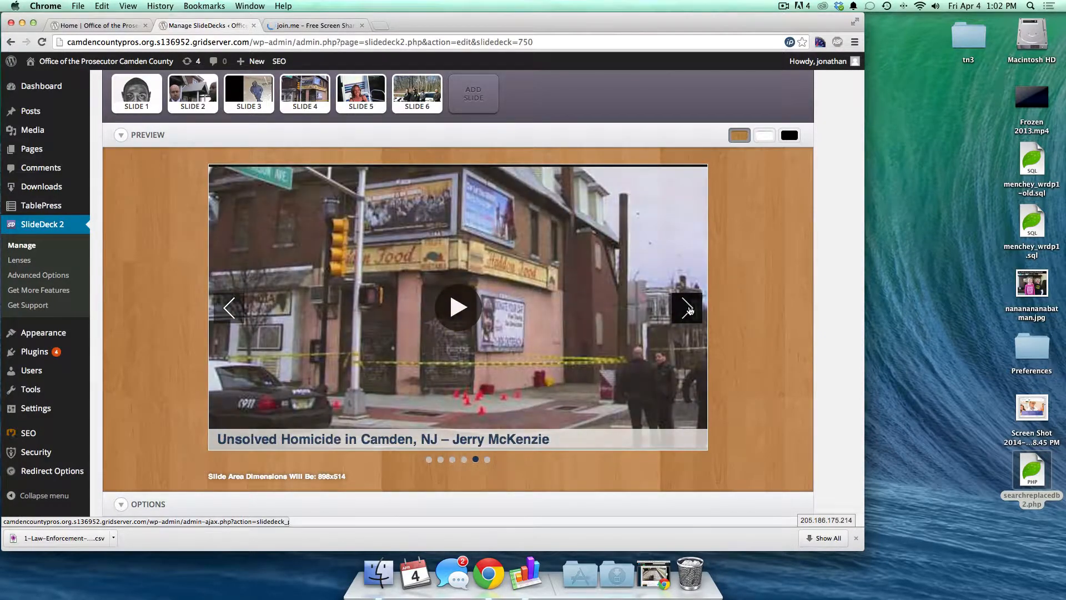
pyautogui.click(688, 309)
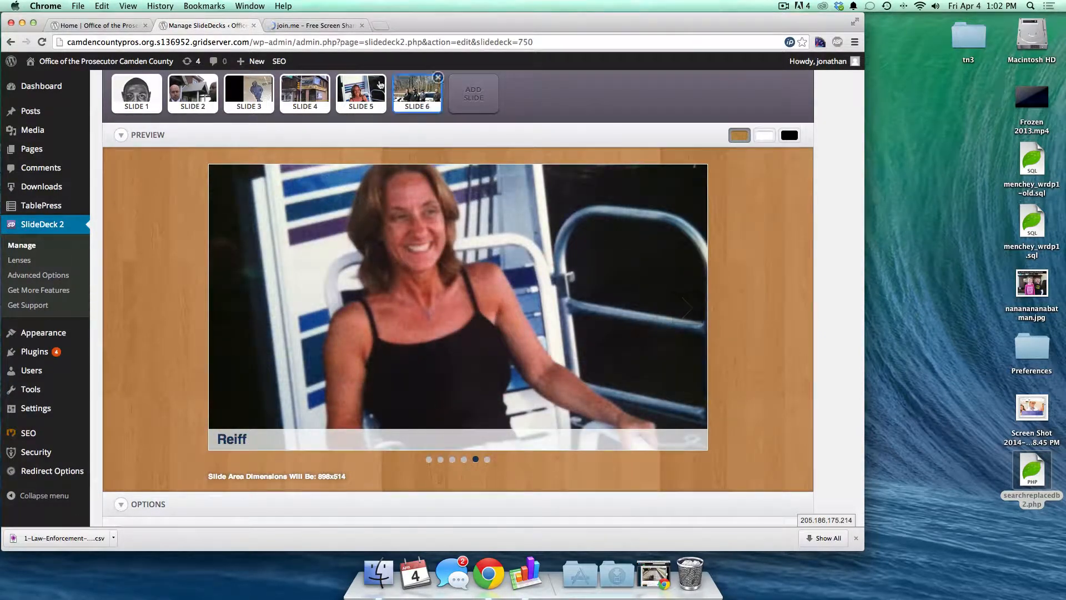
# - Open the Reiff slide's settings and scale its image proportionally without cropping
pyautogui.moveTo(363, 91)
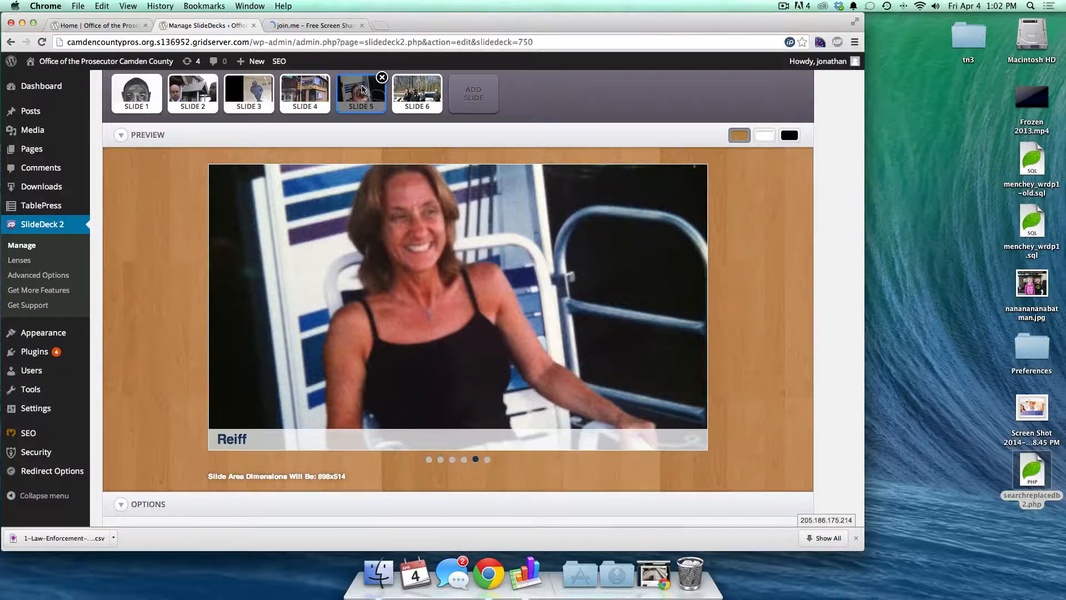
pyautogui.click(362, 89)
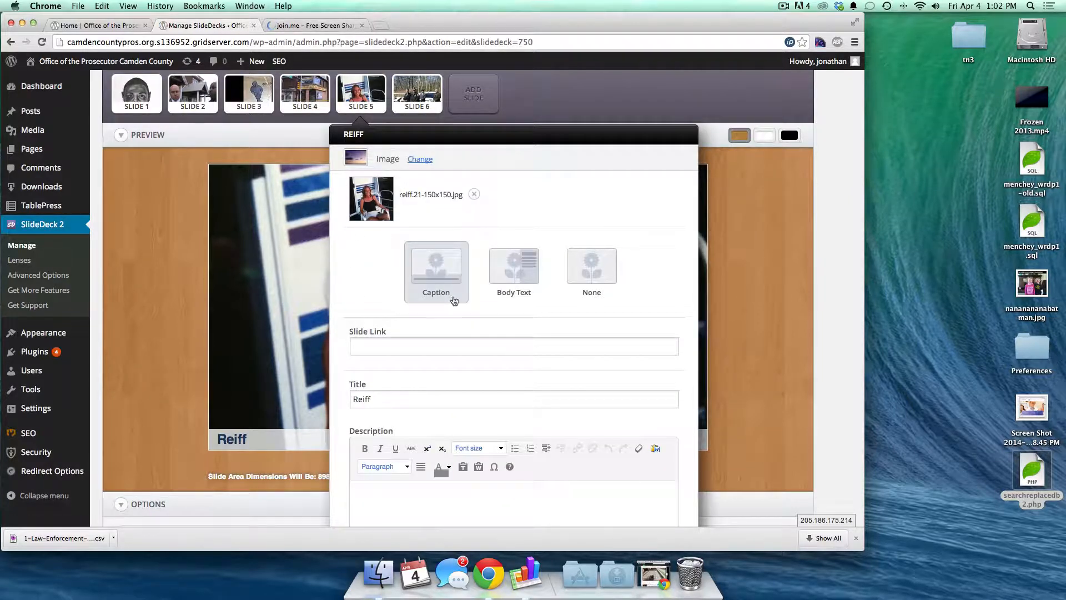
pyautogui.scroll(-2, 593, 304)
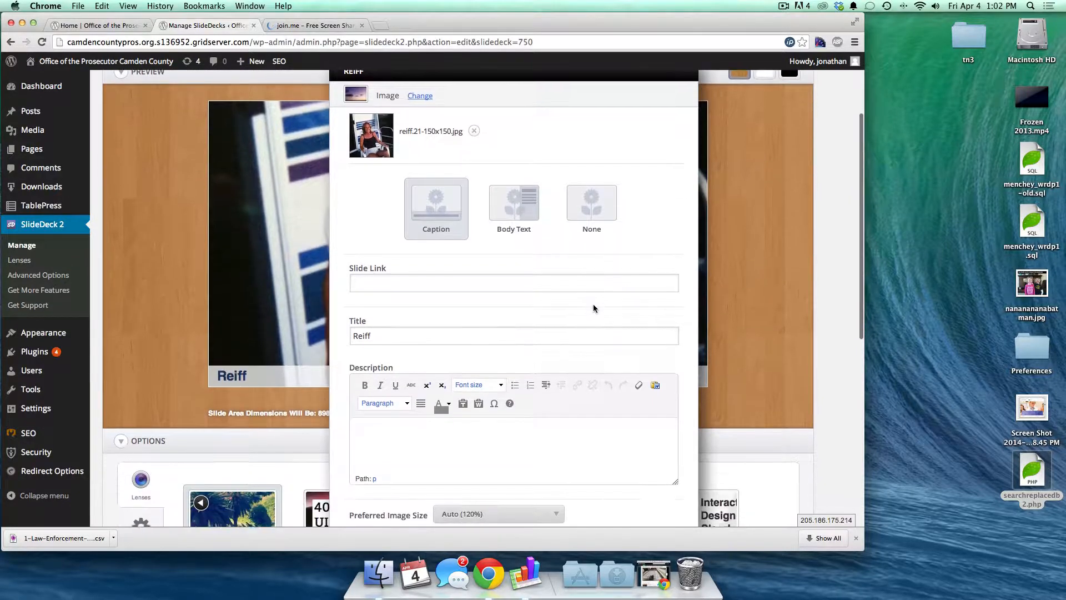
pyautogui.click(443, 511)
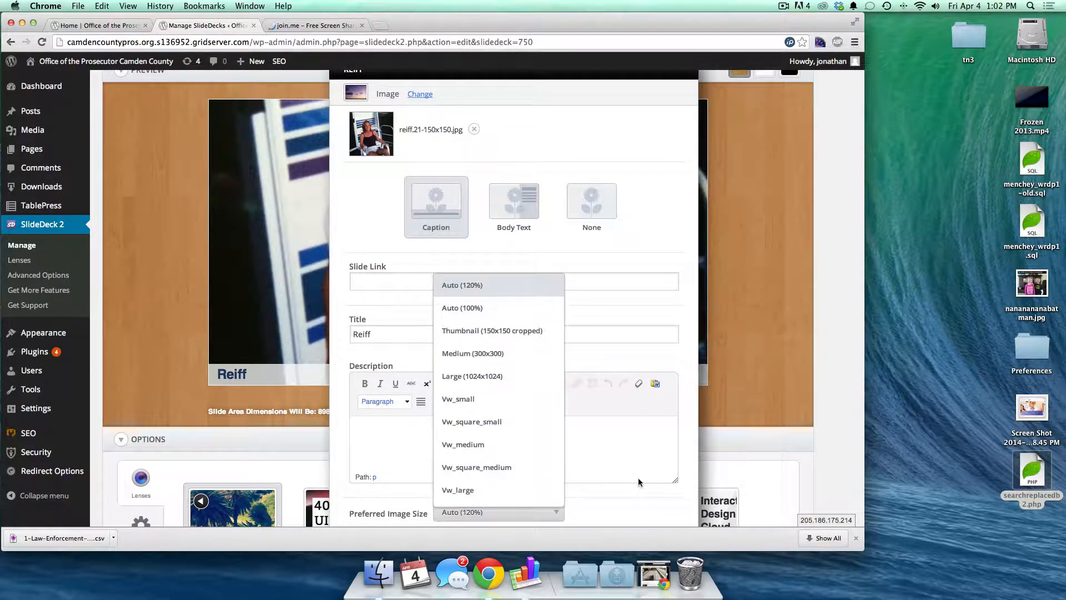
pyautogui.scroll(-3, 598, 506)
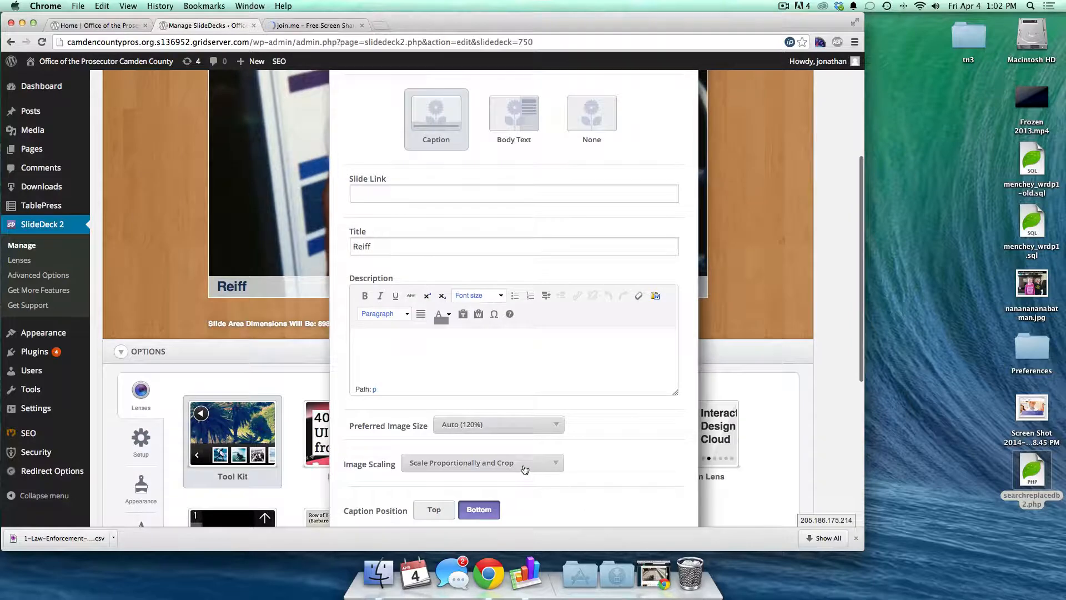
pyautogui.click(513, 464)
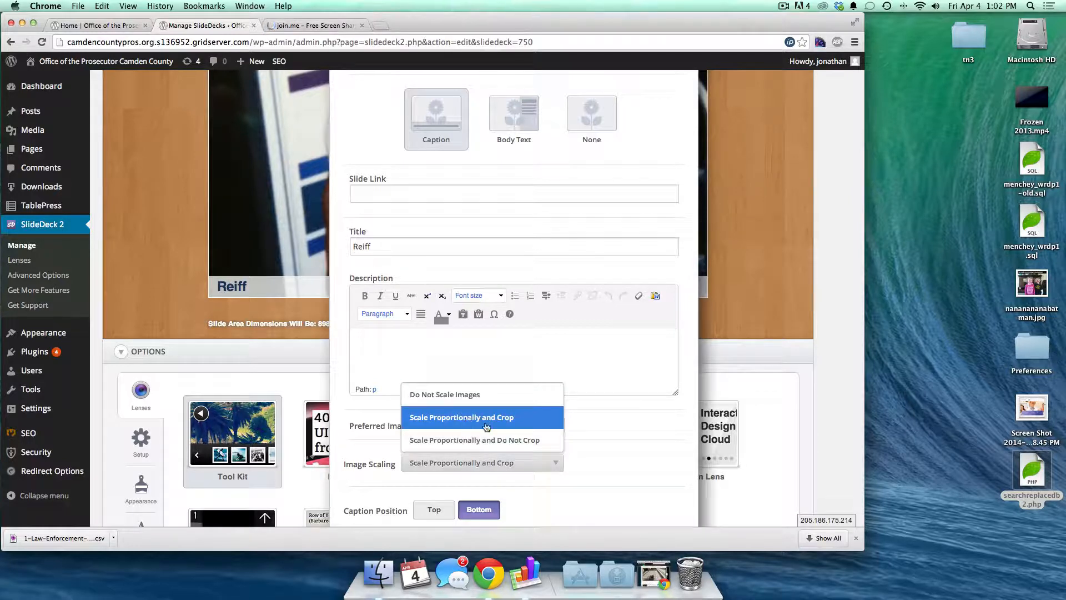
pyautogui.click(498, 446)
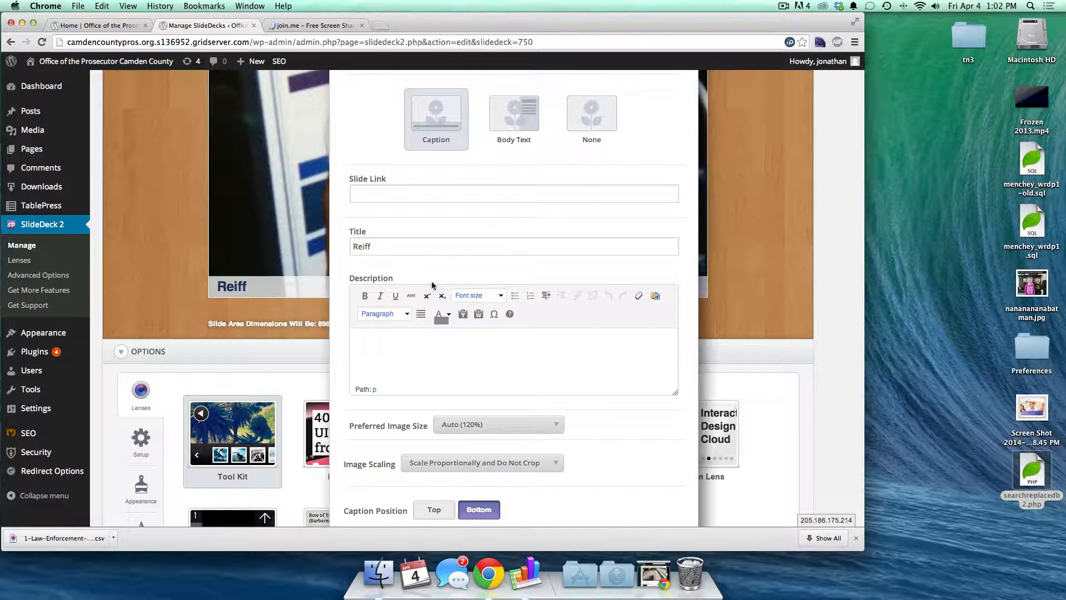
# - Select the Reiff slide title and overwrite it, typing 'Tit'
pyautogui.scroll(5, 434, 294)
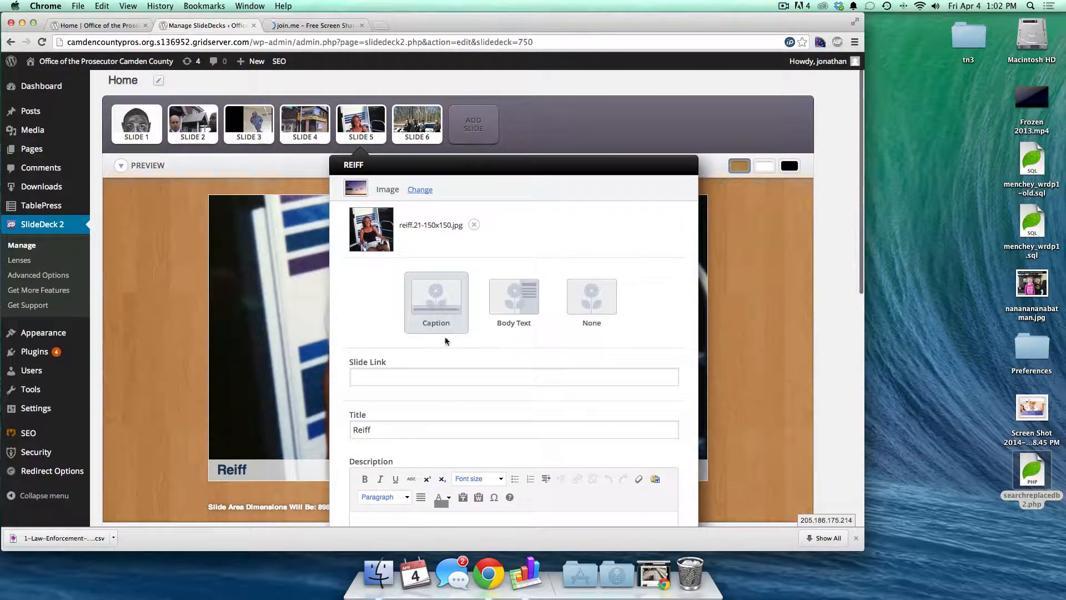
pyautogui.doubleClick(378, 428)
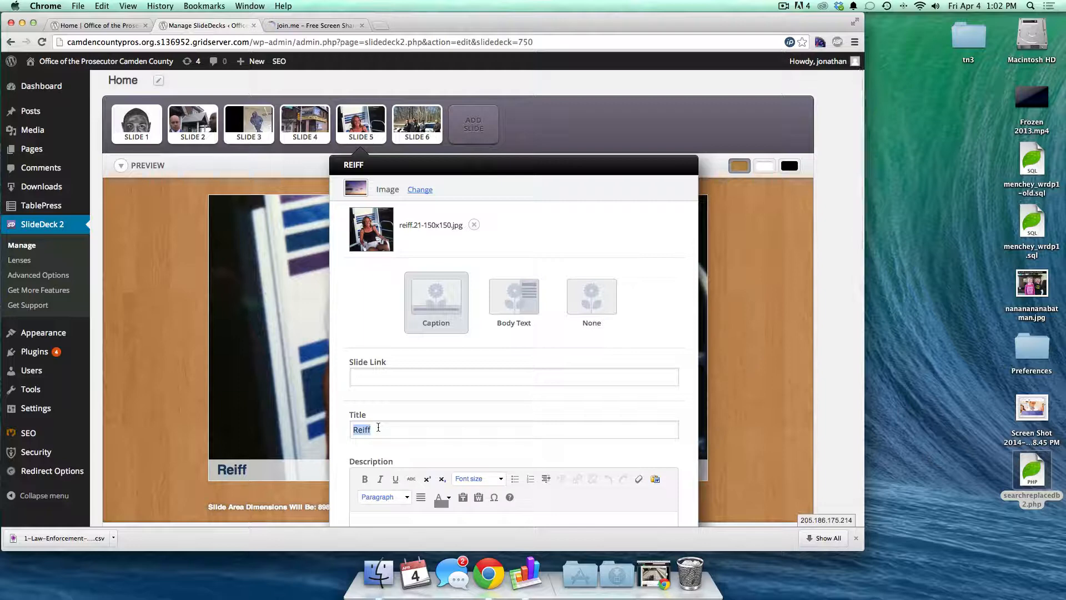
pyautogui.write('Title goes here.')
# - Open the Canvas for Evidence post from the home page and copy its URL
pyautogui.click(117, 26)
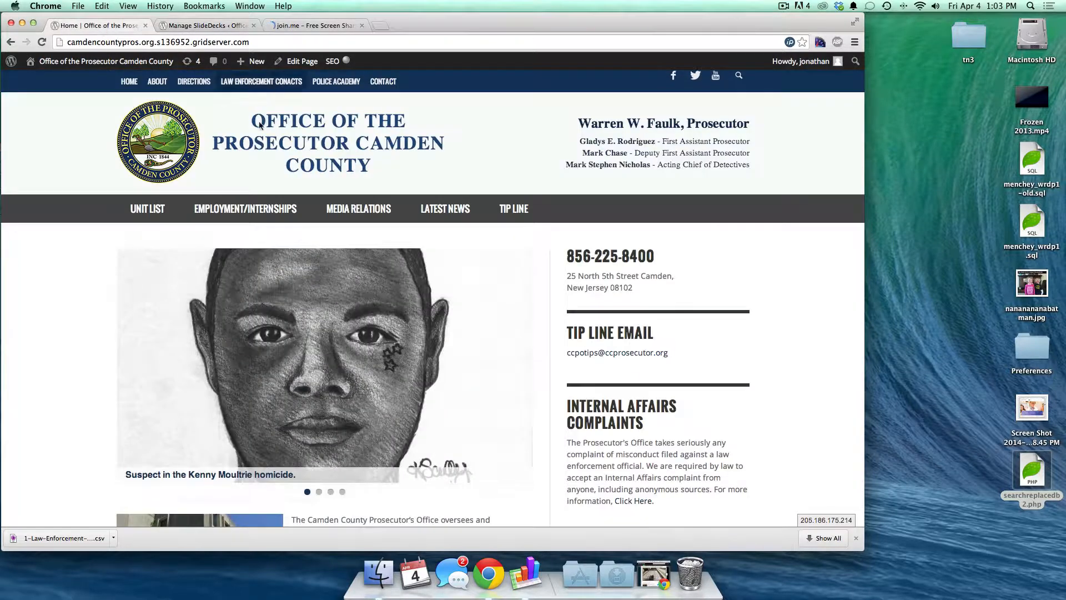
pyautogui.scroll(-3, 170, 384)
pyautogui.scroll(-5, 283, 383)
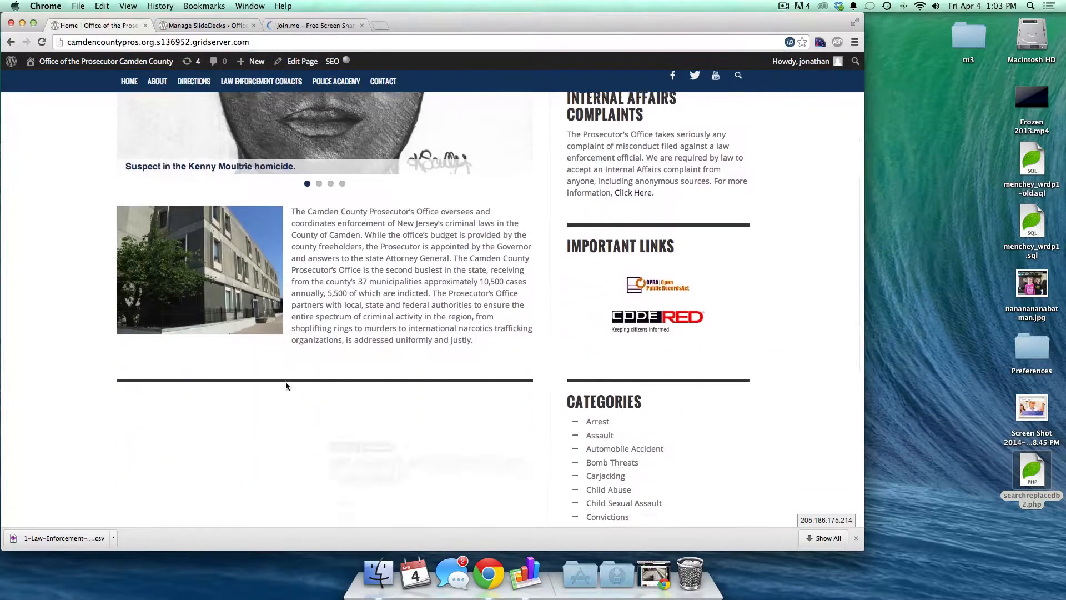
pyautogui.click(216, 458)
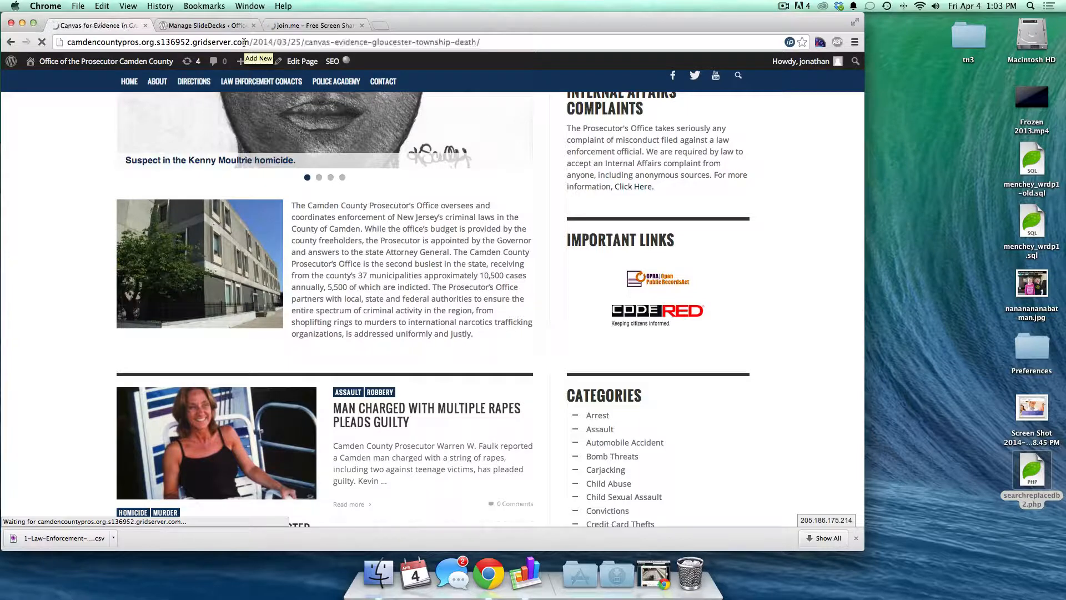
pyautogui.click(244, 43)
pyautogui.press('super+space')
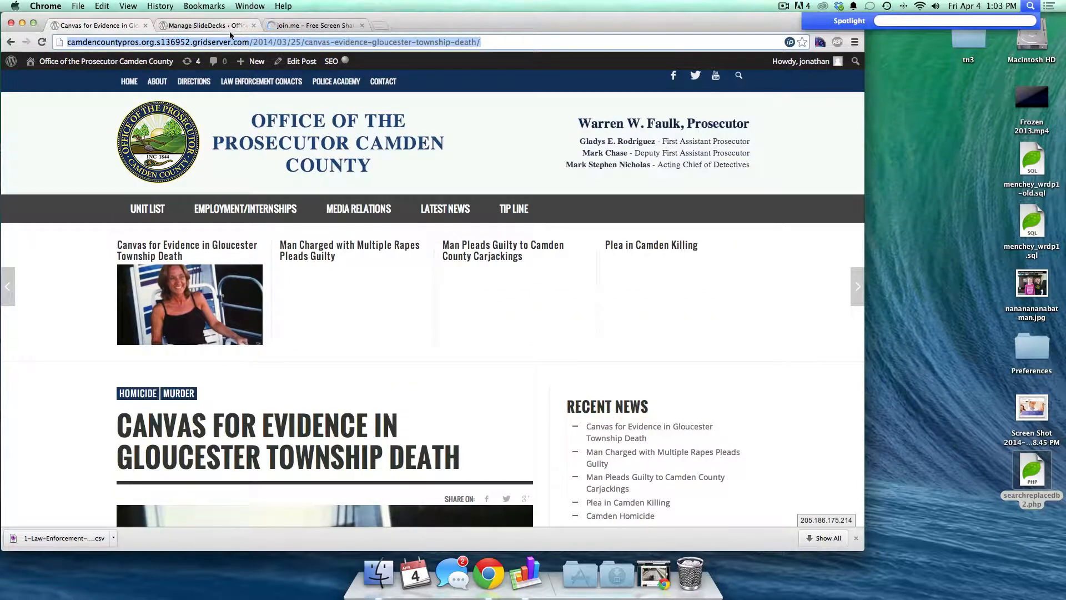
pyautogui.click(230, 32)
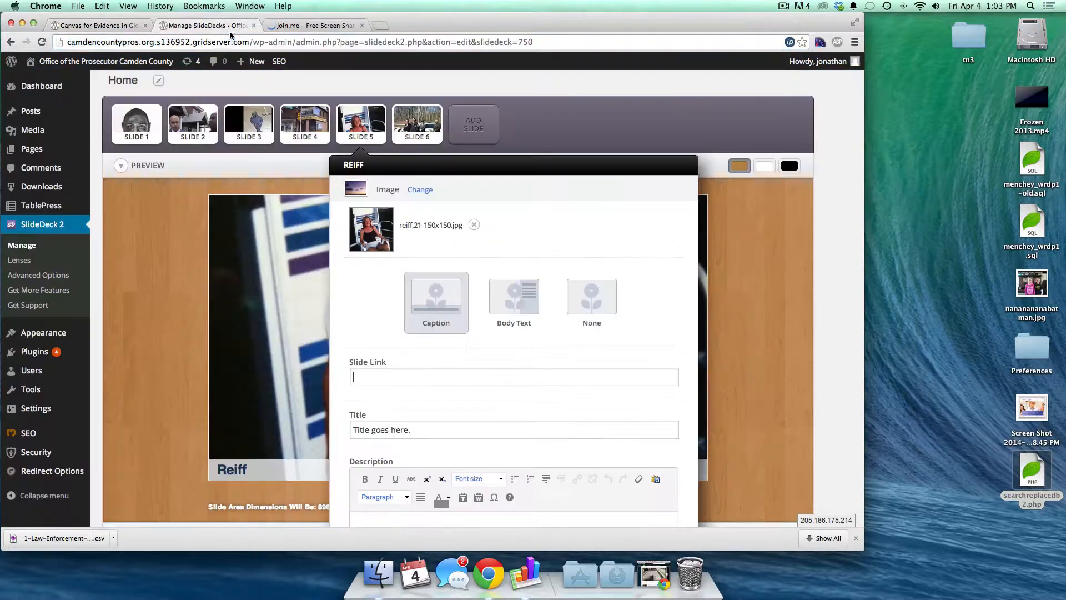
pyautogui.click(122, 25)
pyautogui.doubleClick(123, 42)
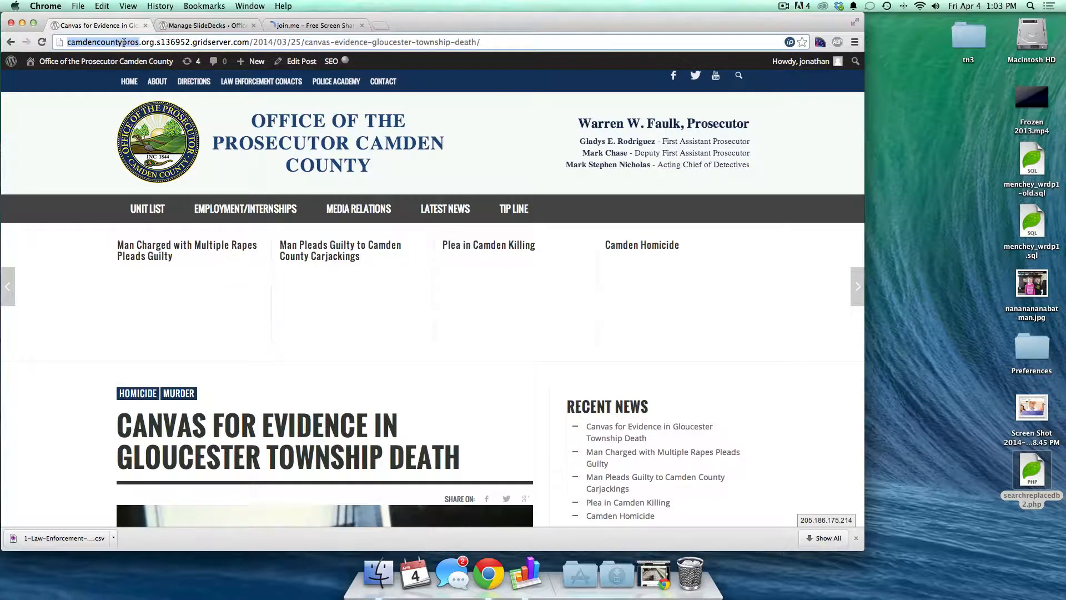
# - Paste the post URL into the Reiff slide's link field and apply the change
pyautogui.click(208, 26)
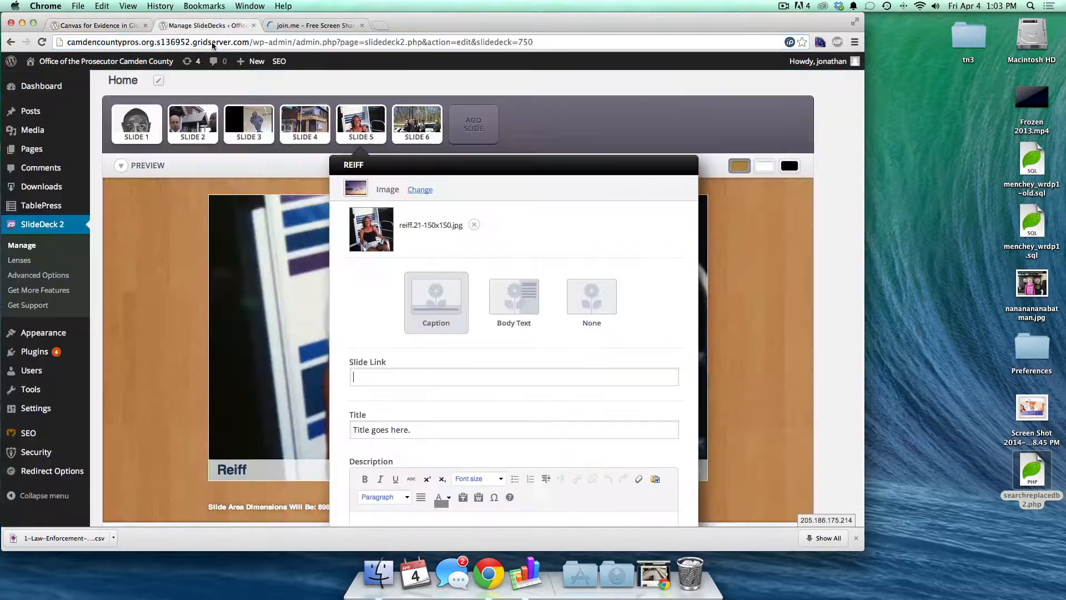
pyautogui.press('super+v')
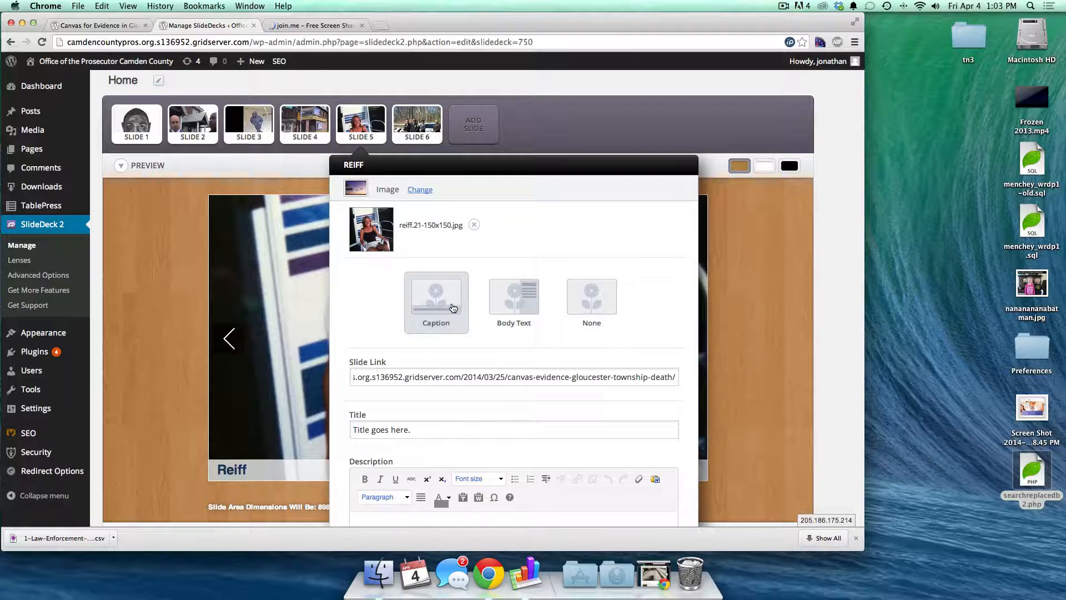
pyautogui.scroll(-5, 506, 305)
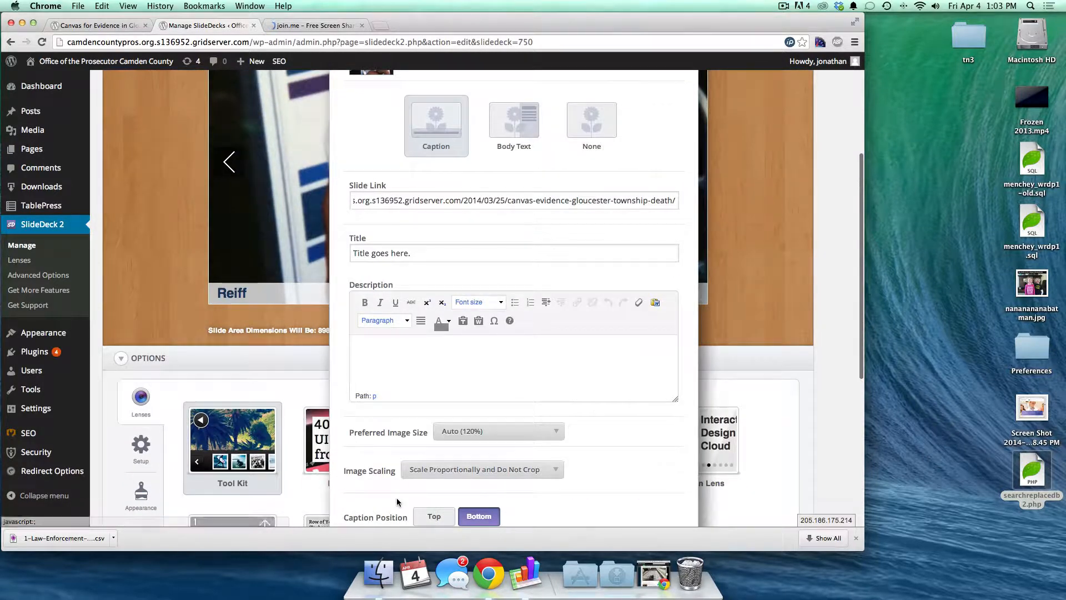
pyautogui.scroll(-3, 396, 497)
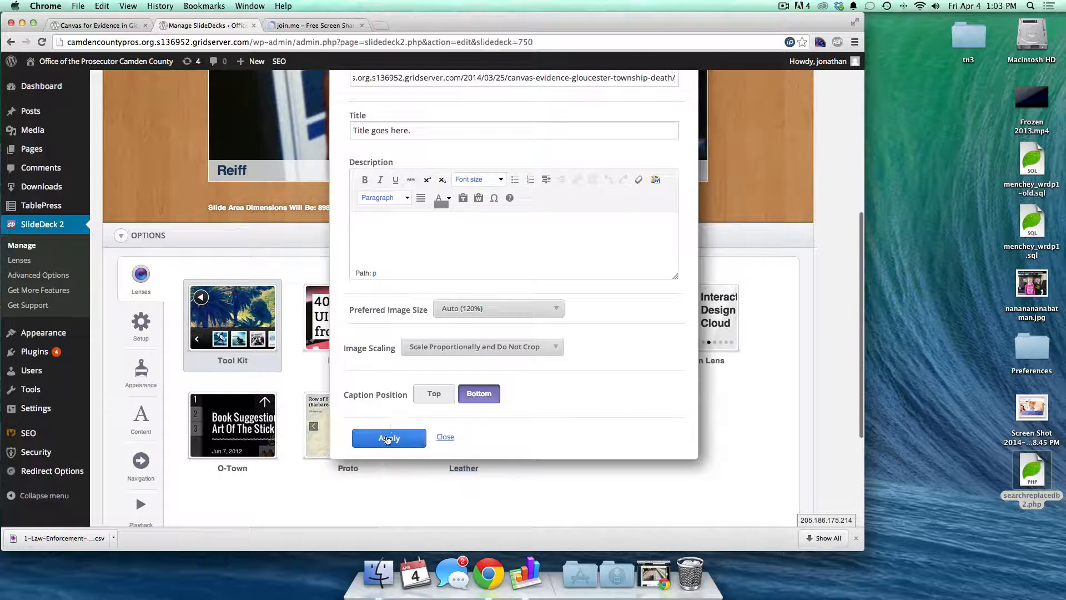
pyautogui.click(387, 439)
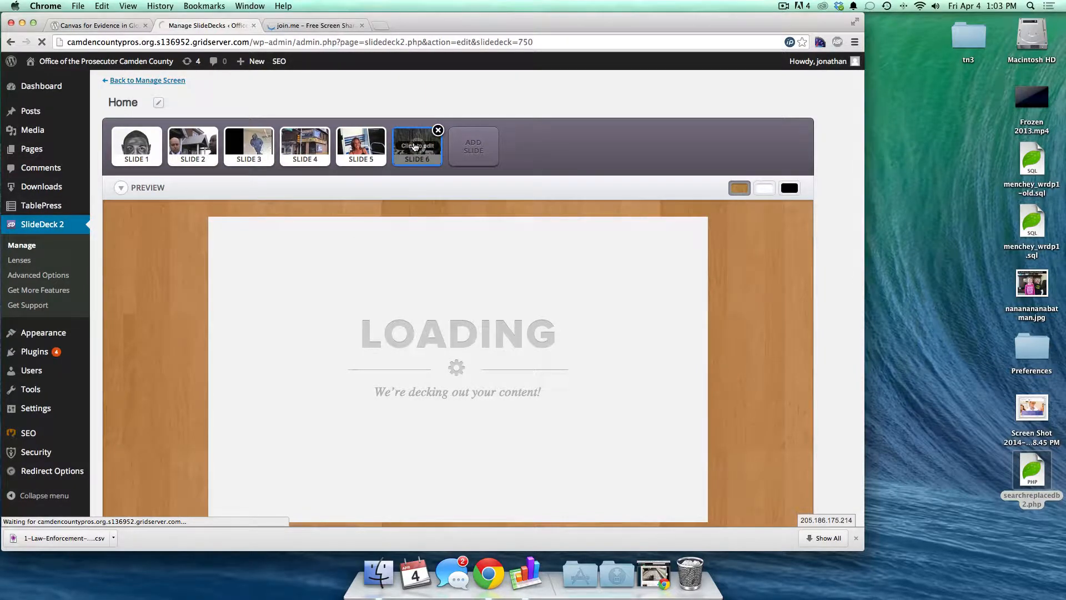
# - Give slide 6 a Body Text layout titled 'Canvasing the scene' and apply it
pyautogui.click(415, 147)
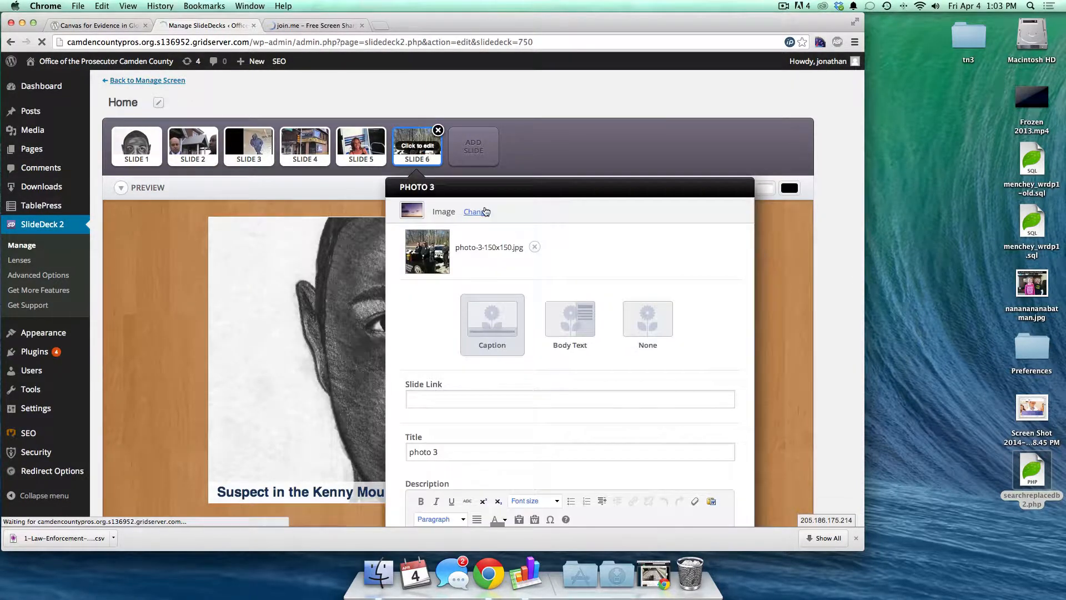
pyautogui.click(585, 324)
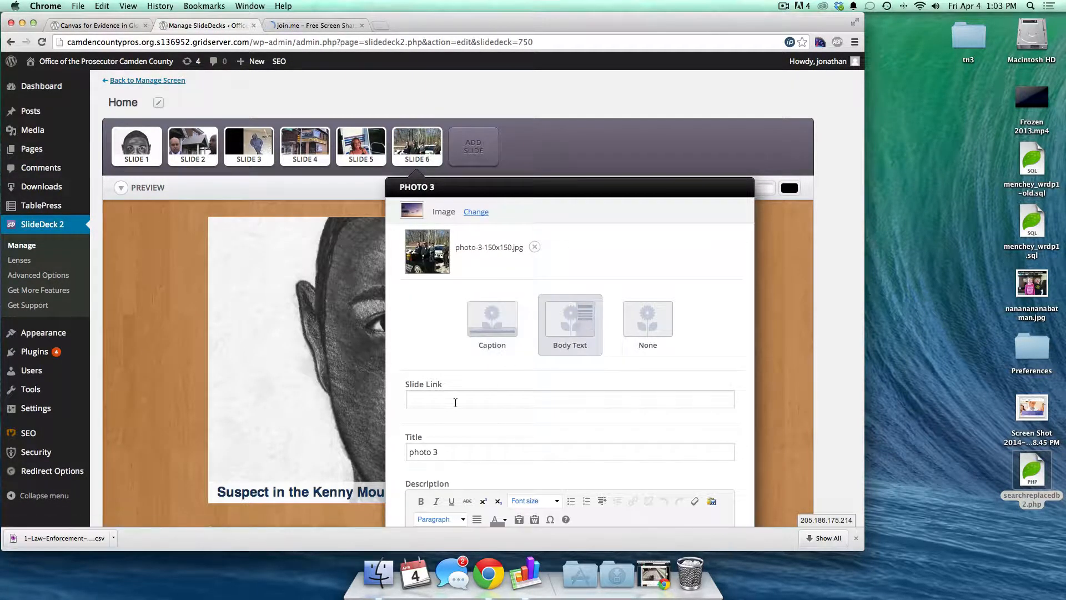
pyautogui.hotkey('ctrl', 'Up')
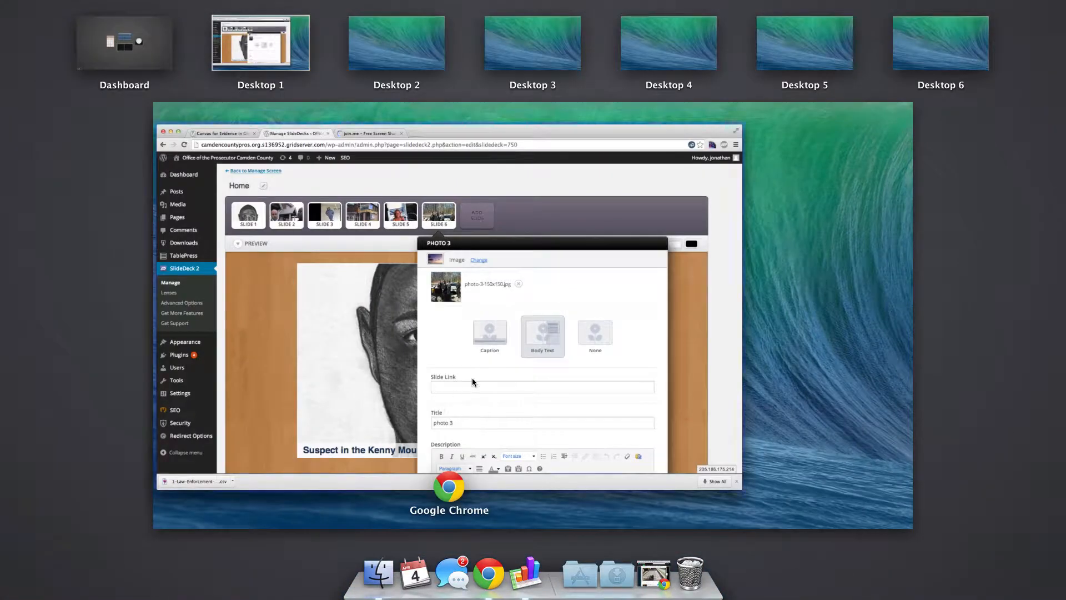
pyautogui.click(471, 379)
pyautogui.scroll(-3, 437, 404)
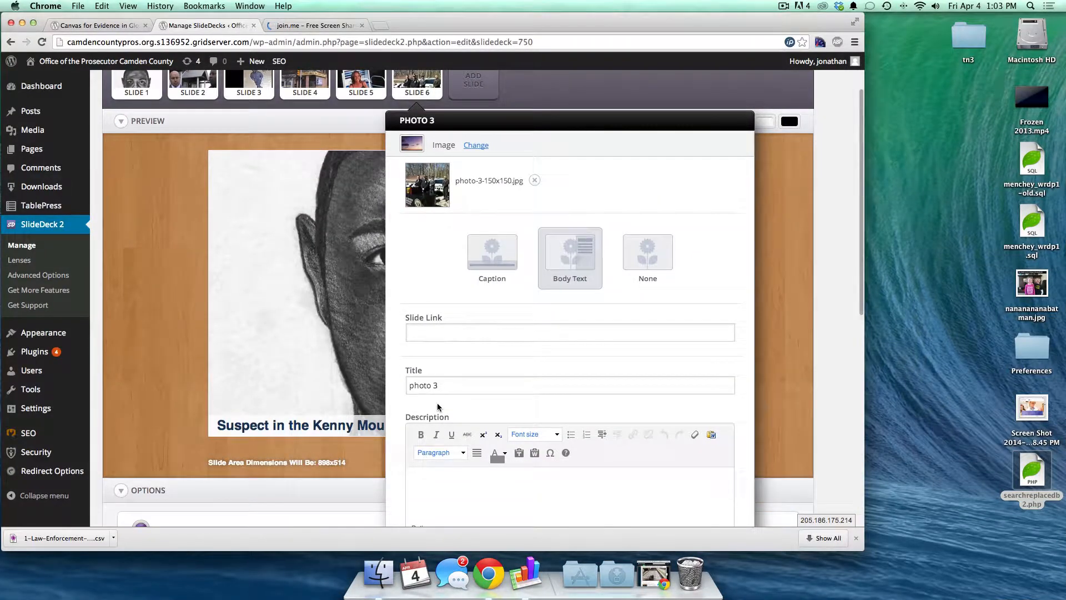
pyautogui.tripleClick(438, 387)
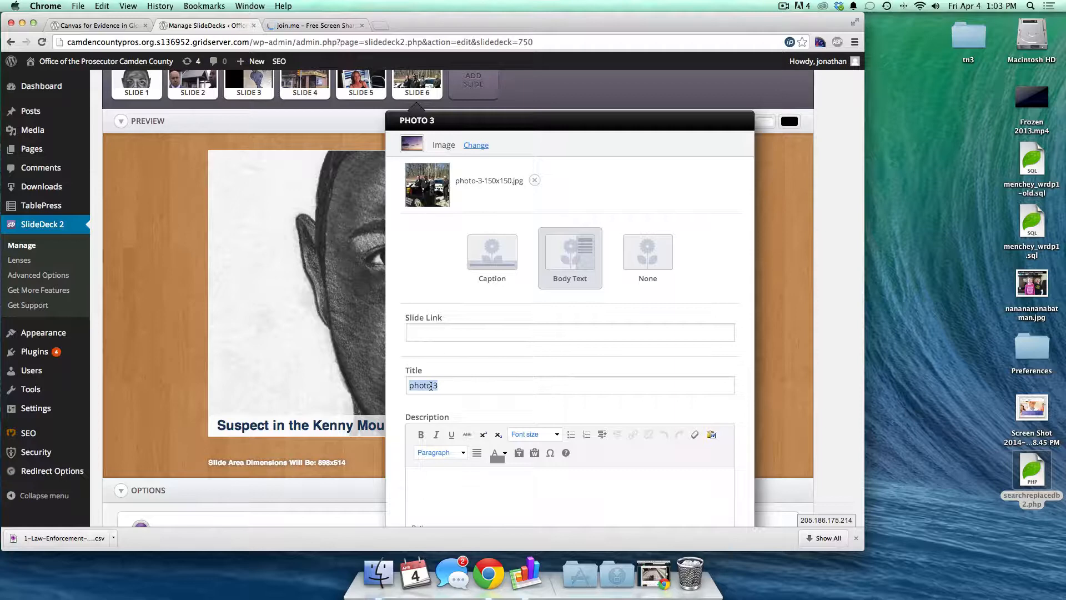
pyautogui.write('Canvasing the scene')
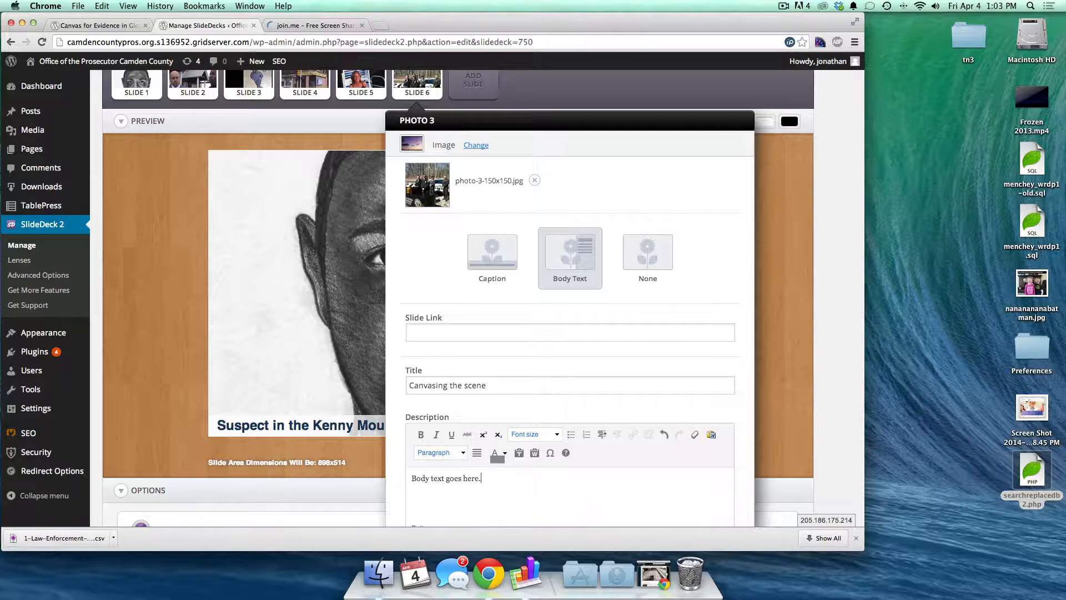
pyautogui.scroll(-5, 571, 378)
pyautogui.scroll(-5, 555, 474)
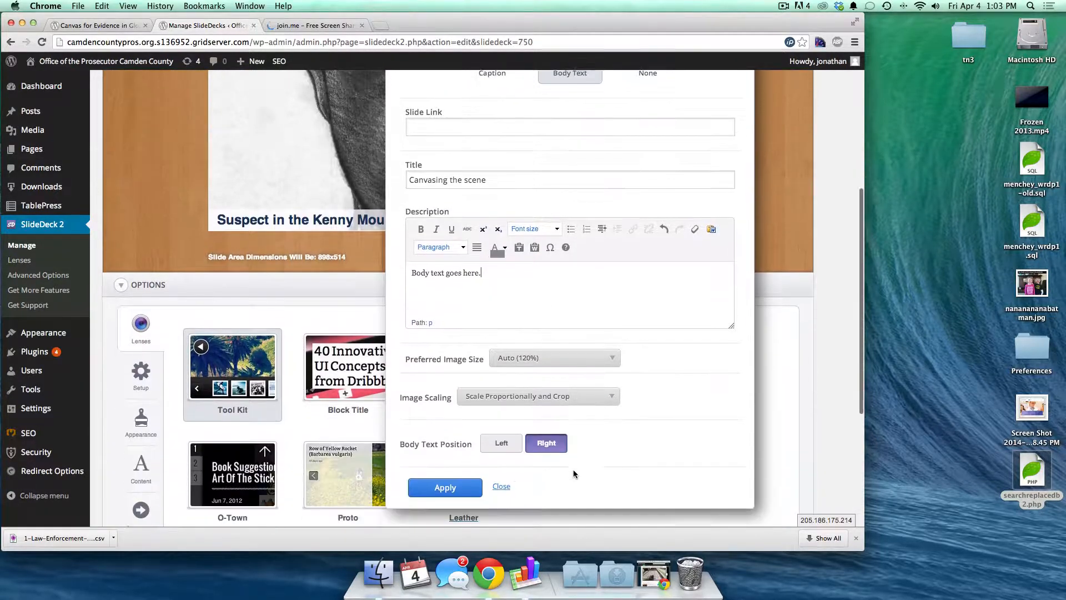
pyautogui.click(448, 469)
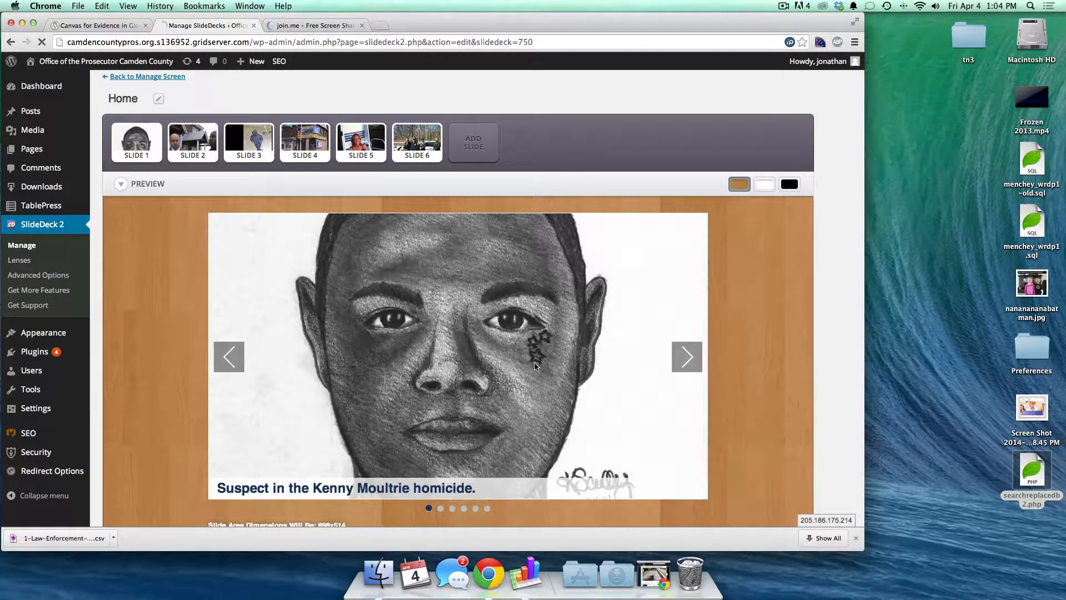
# - Drag the Canvasing the scene slide into fifth place, checking slides 5 and 6 in preview
pyautogui.click(475, 508)
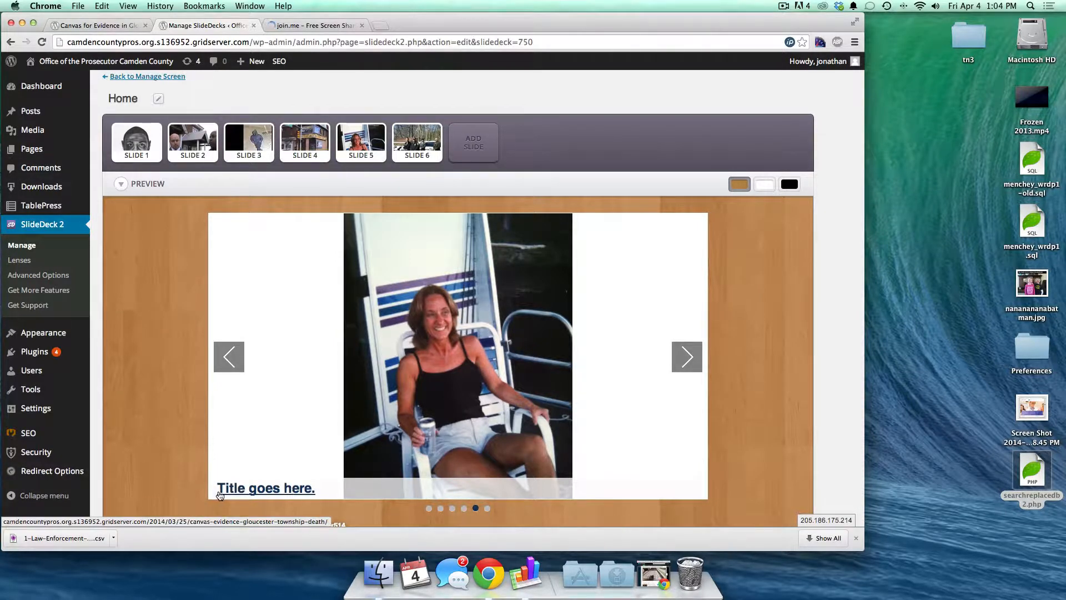
pyautogui.click(689, 355)
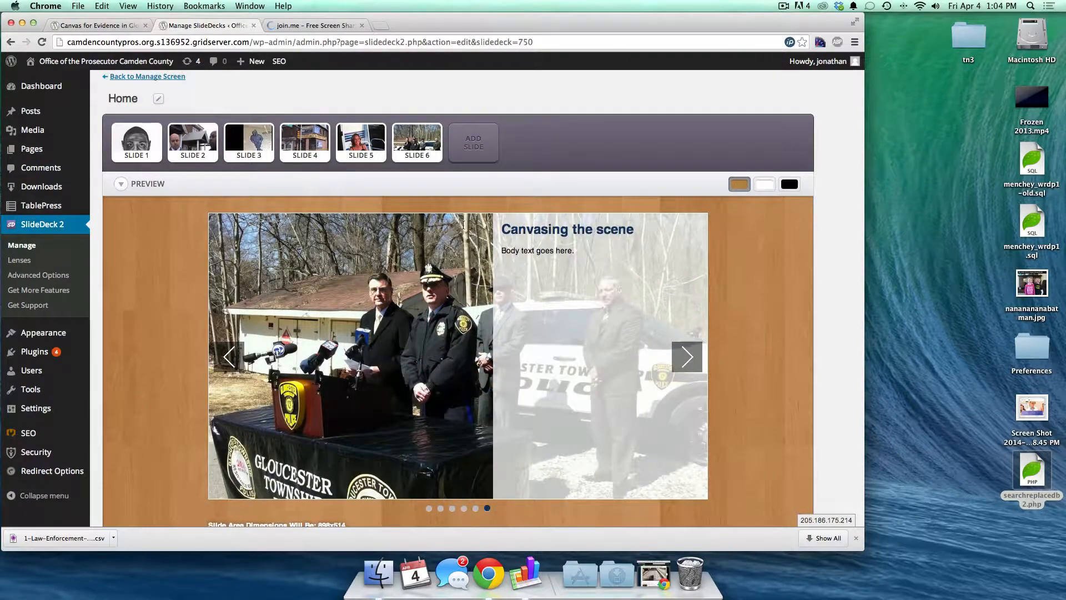
pyautogui.moveTo(504, 247); pyautogui.dragTo(586, 325)
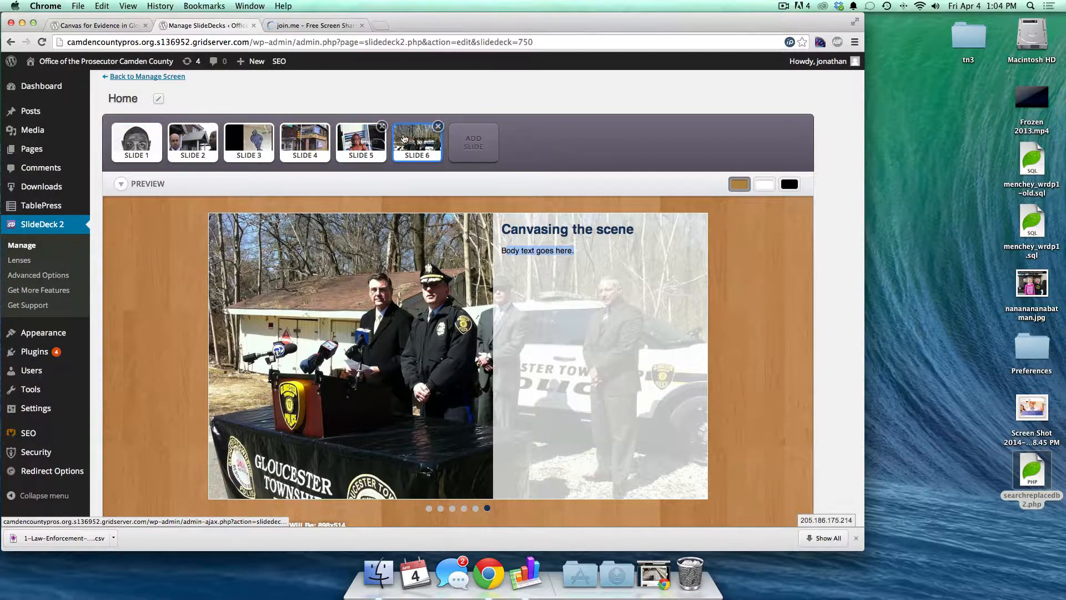
pyautogui.moveTo(408, 140); pyautogui.dragTo(349, 135)
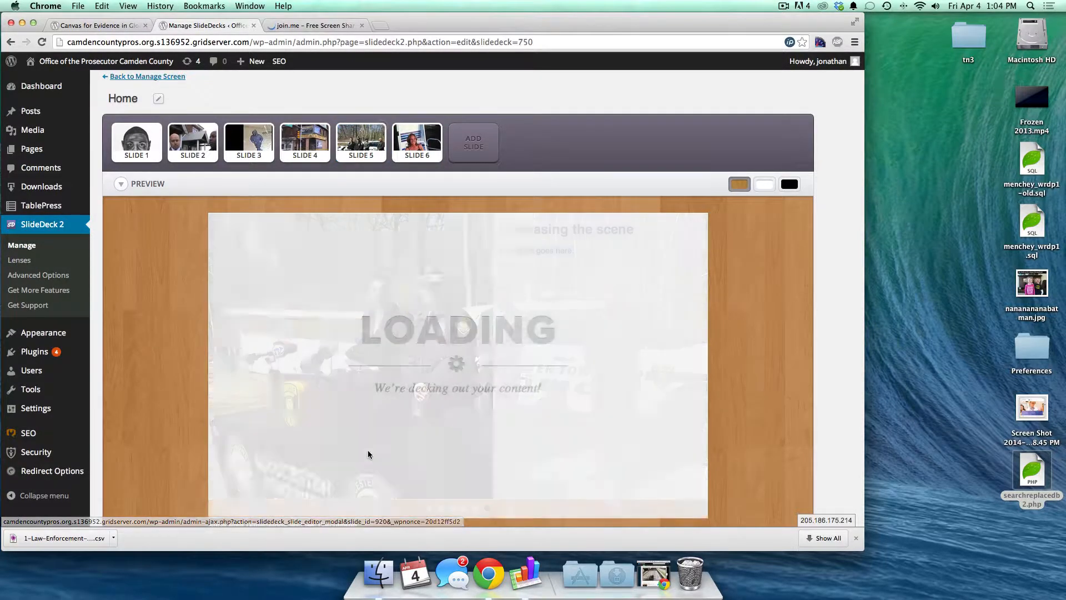
pyautogui.scroll(-2, 400, 377)
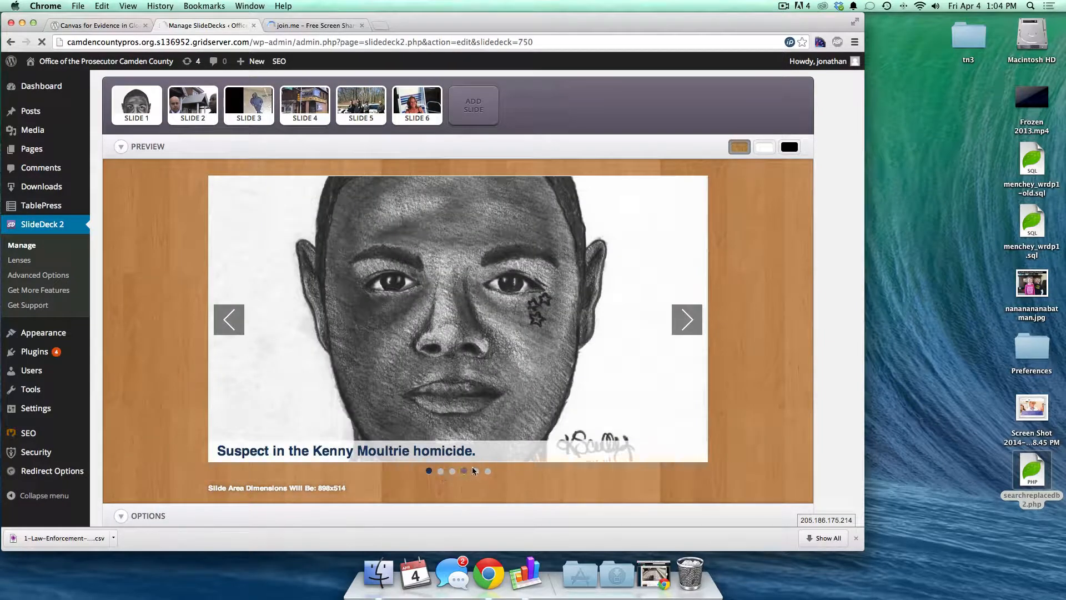
pyautogui.click(474, 471)
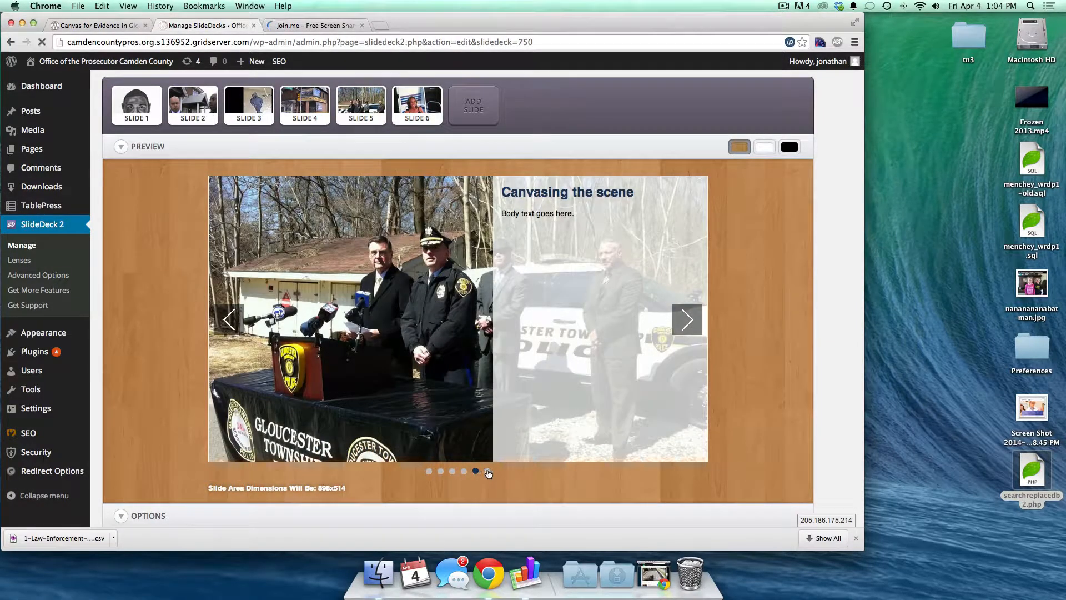
pyautogui.click(486, 471)
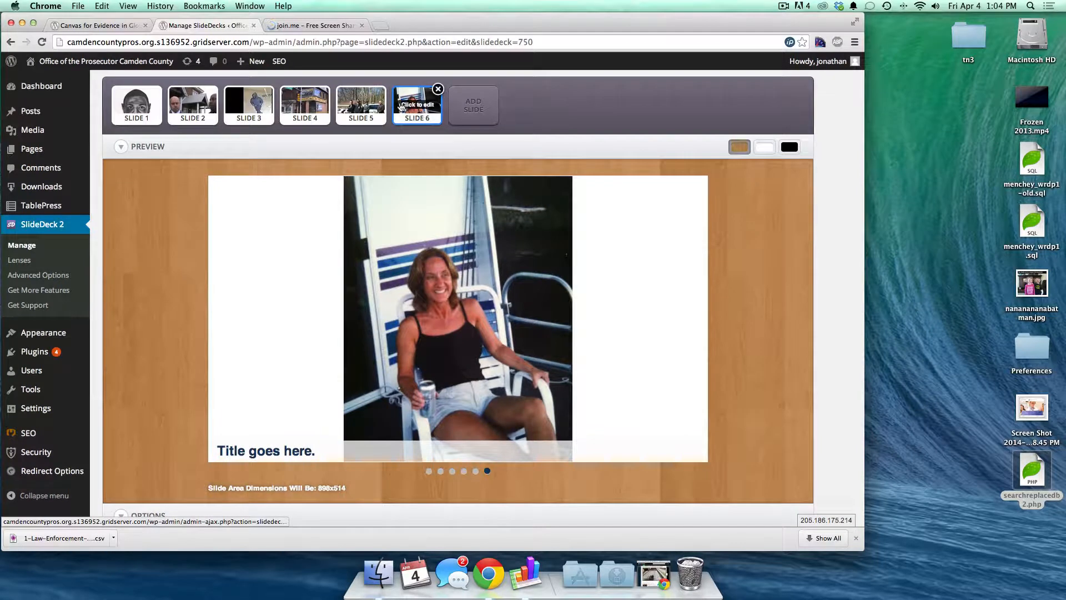
# - Delete slide 5 from the Home deck, confirming with OK
pyautogui.click(382, 90)
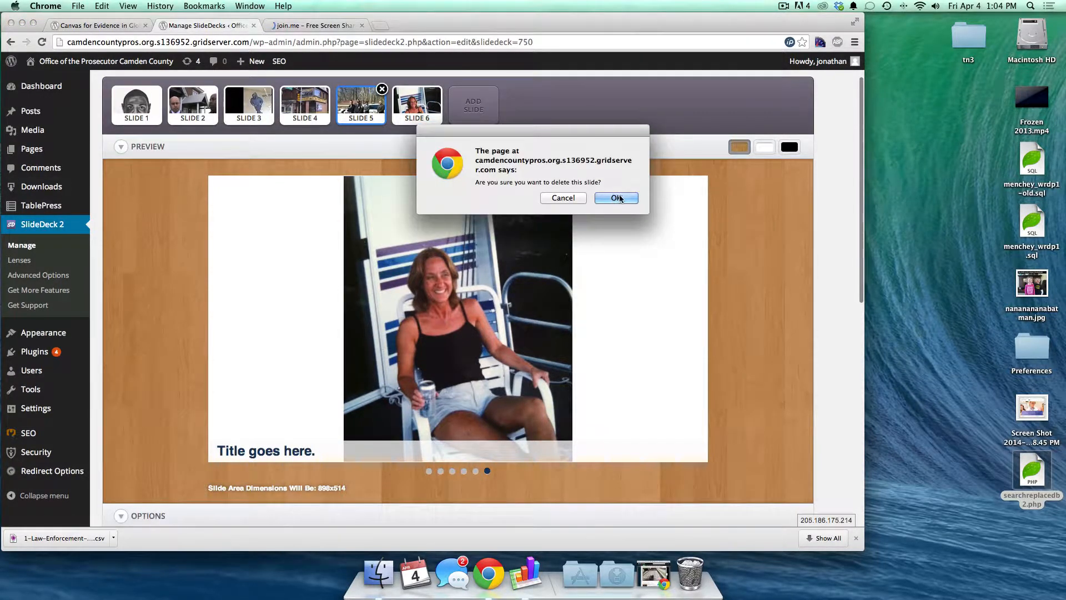
pyautogui.click(615, 198)
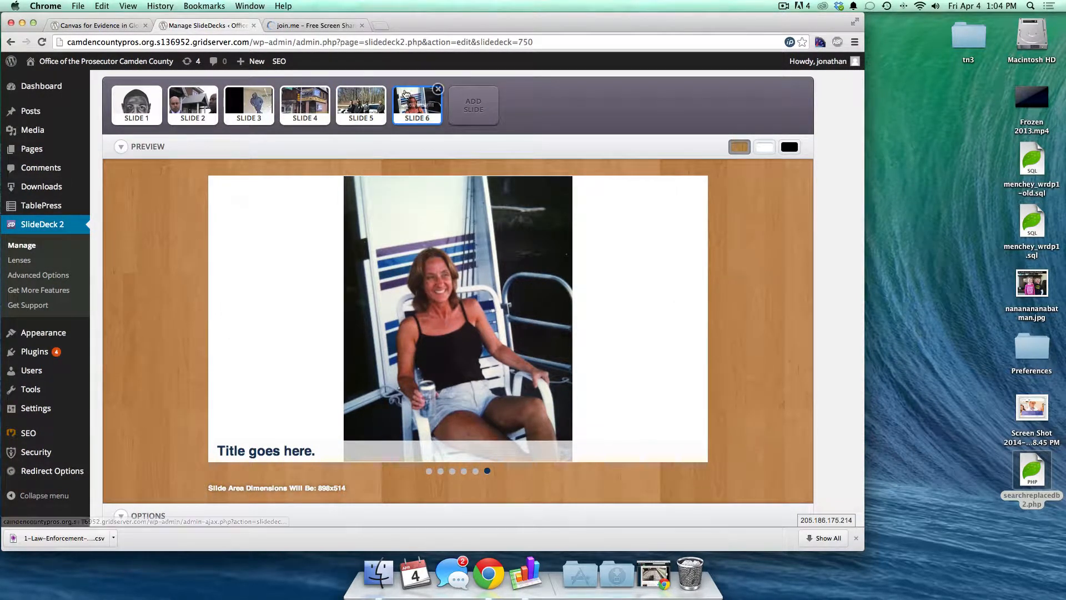
pyautogui.click(382, 90)
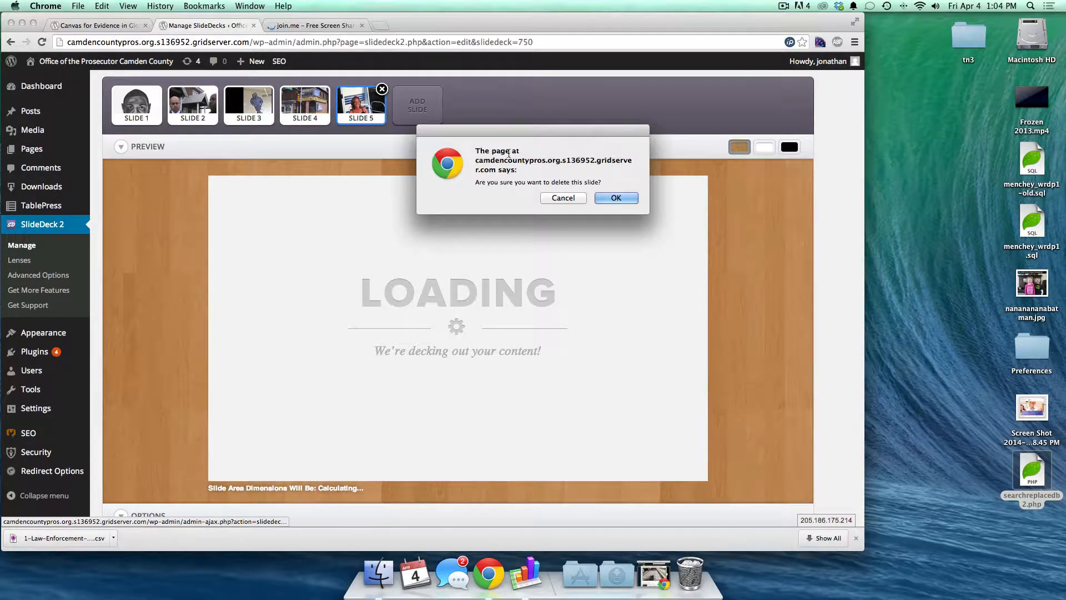
pyautogui.click(619, 199)
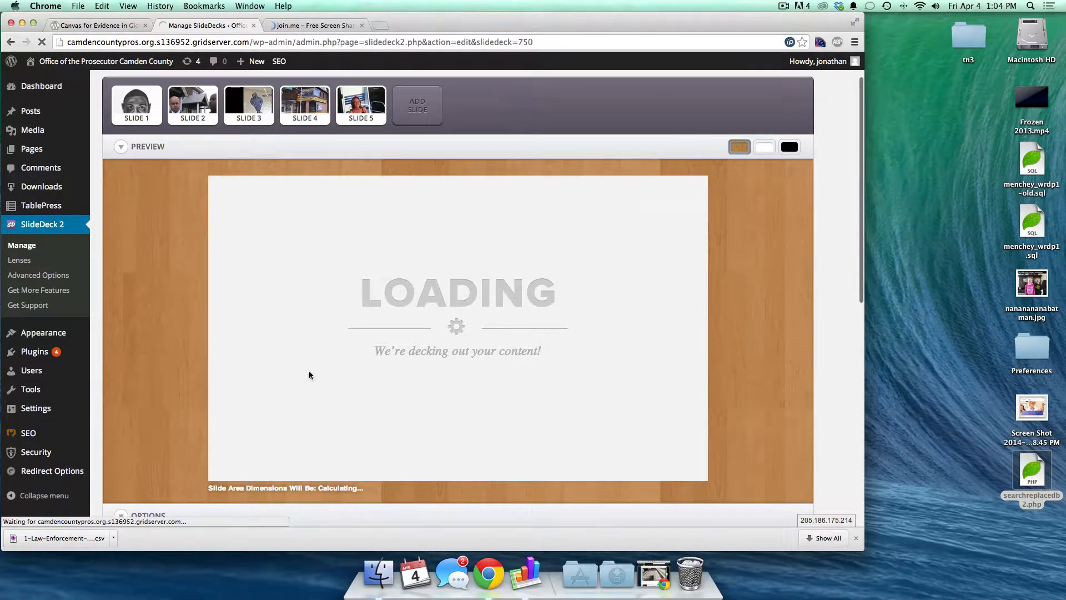
# - Save the edited Home slide deck
pyautogui.scroll(-10, 200, 283)
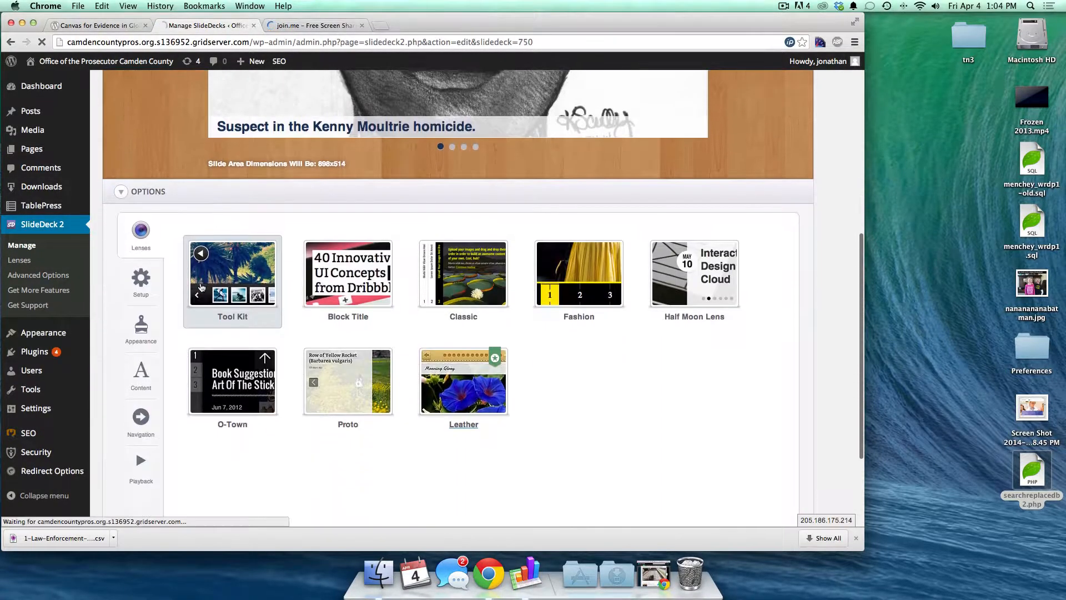
pyautogui.scroll(-1, 152, 323)
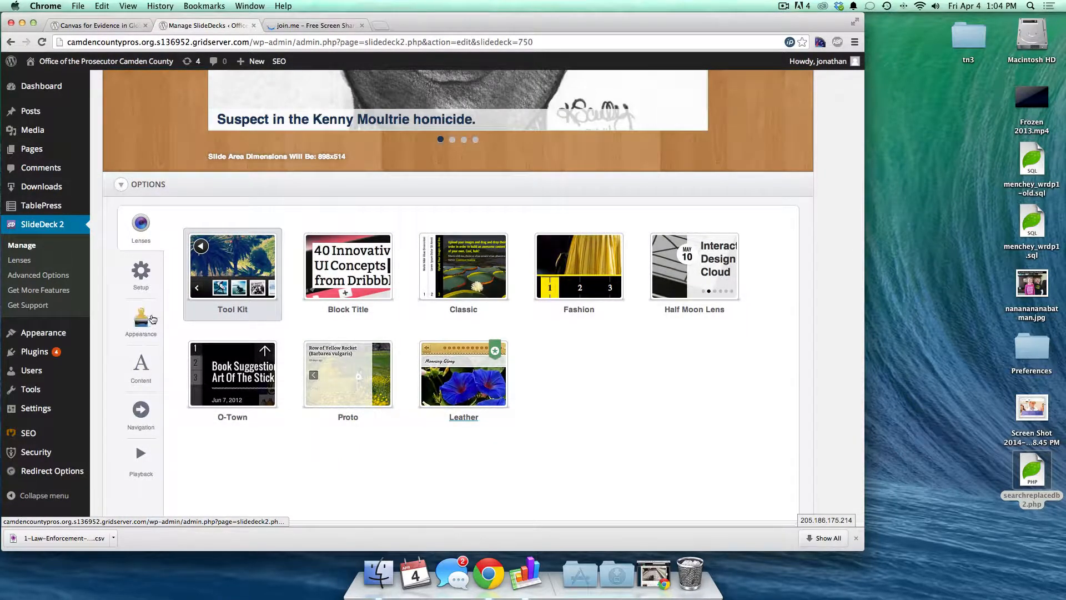
pyautogui.scroll(-5, 152, 360)
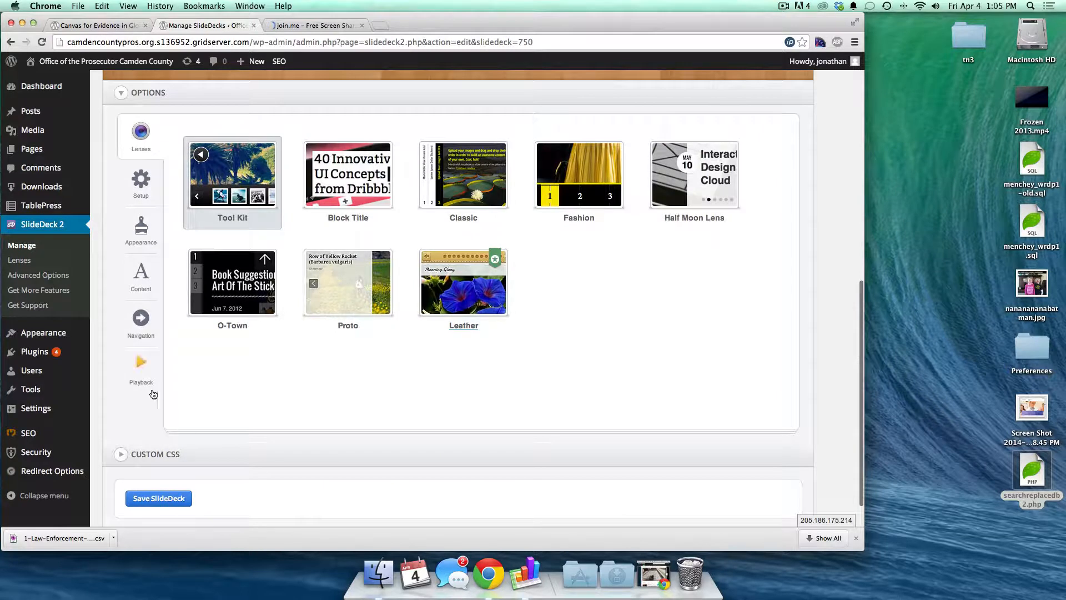
pyautogui.click(160, 498)
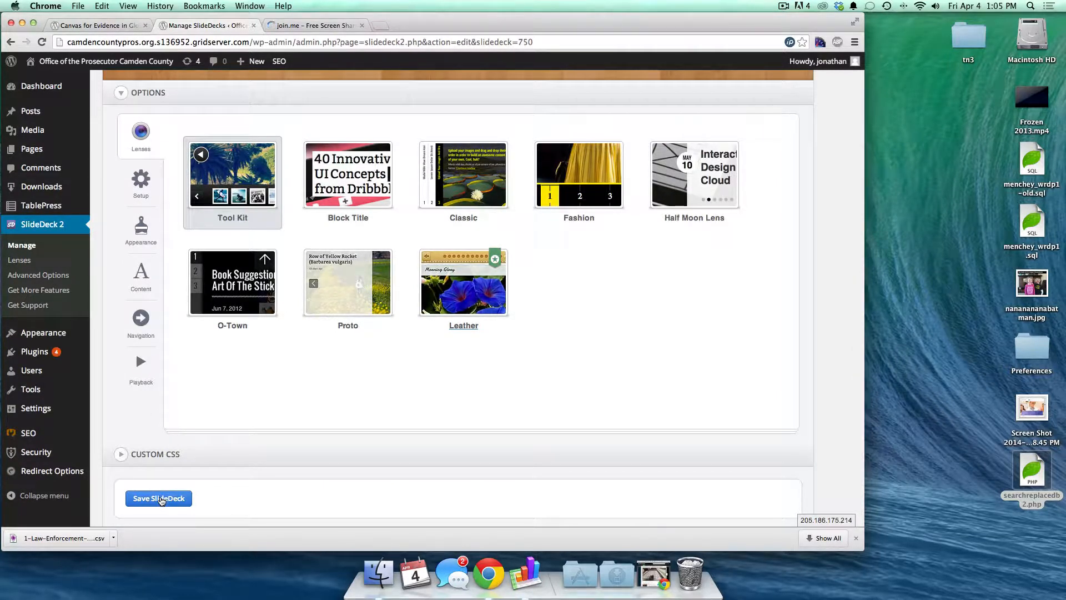
pyautogui.click(161, 500)
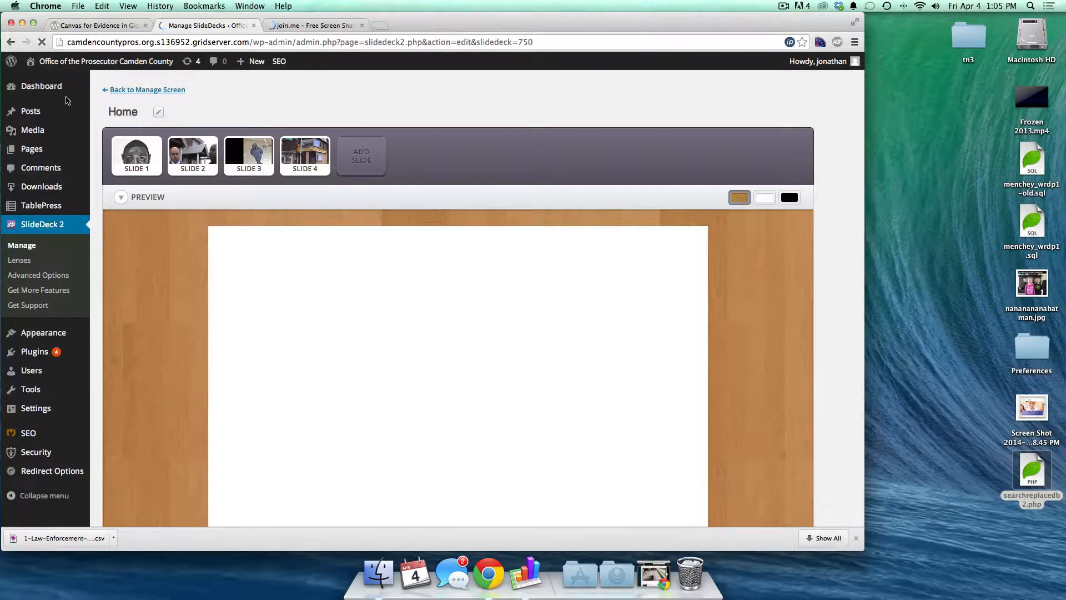
# - Open the Child Abuse unit page from Unit List and bring up its editor in a new tab
pyautogui.moveTo(50, 340)
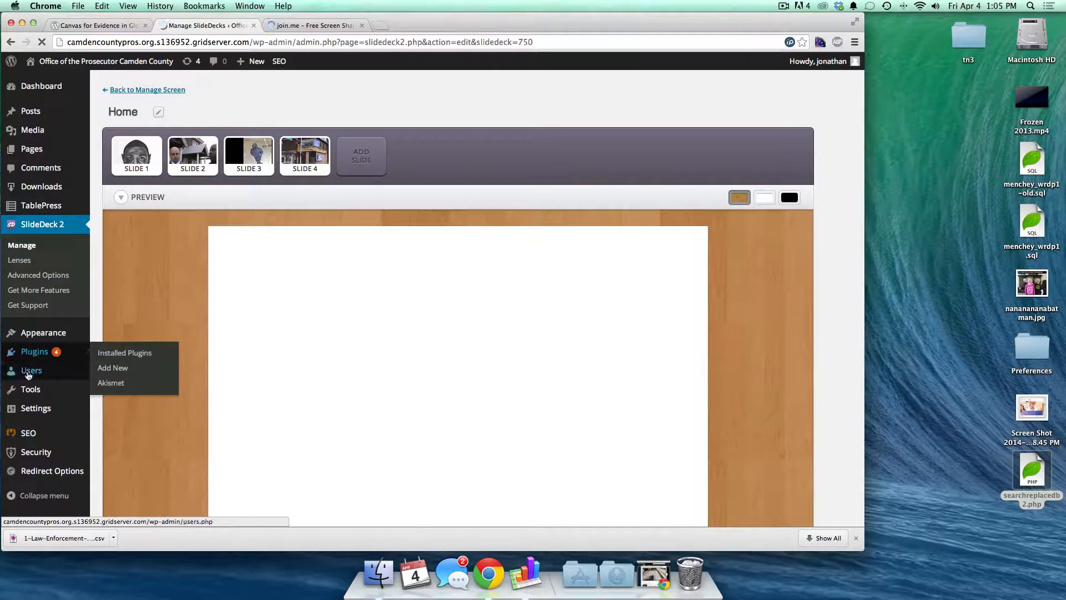
pyautogui.moveTo(24, 415)
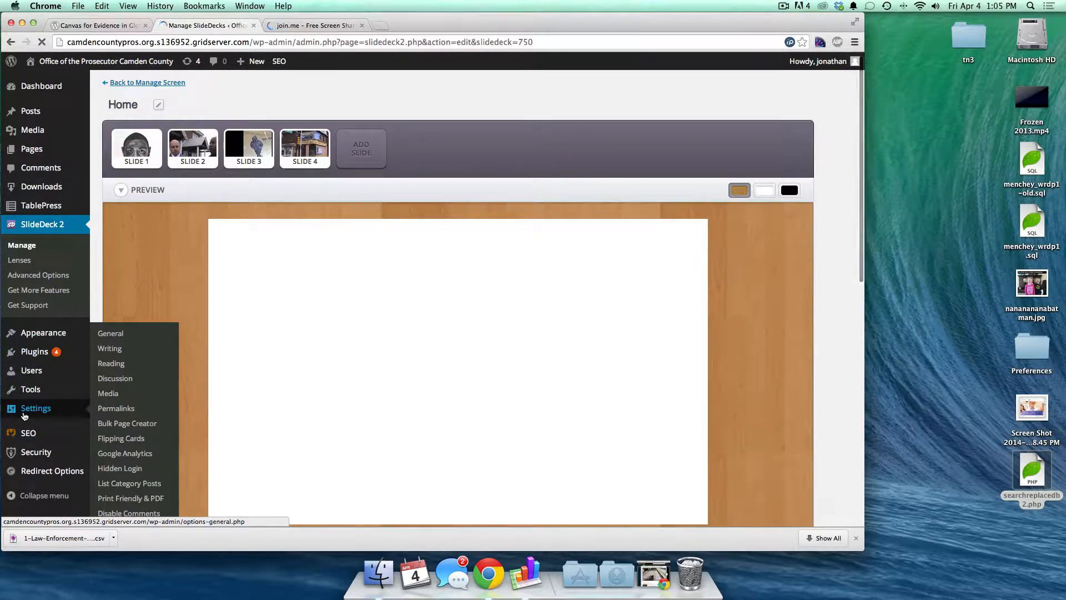
pyautogui.click(95, 26)
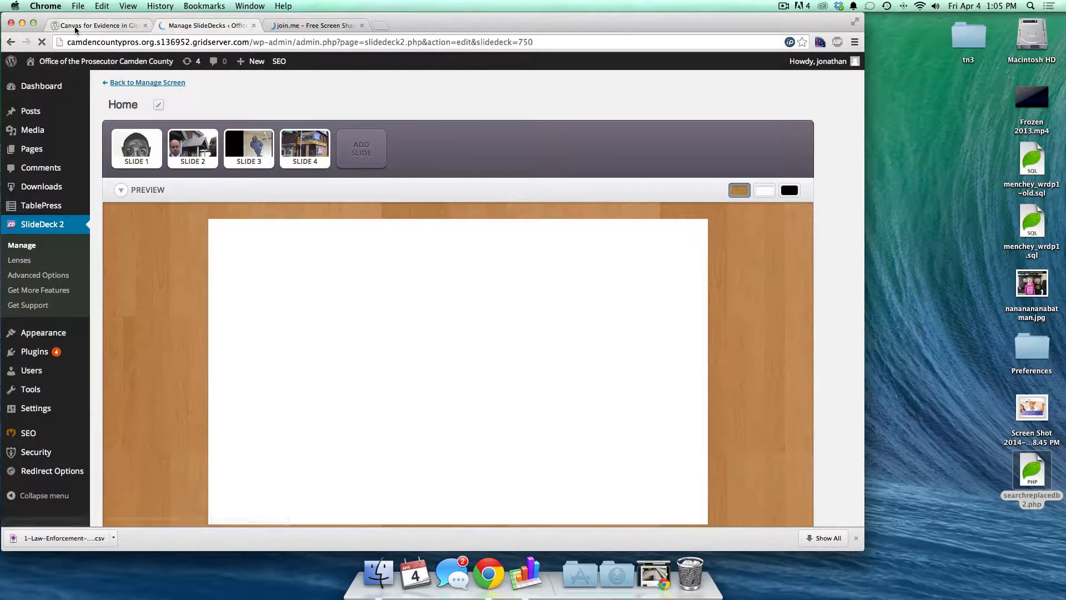
pyautogui.moveTo(172, 203)
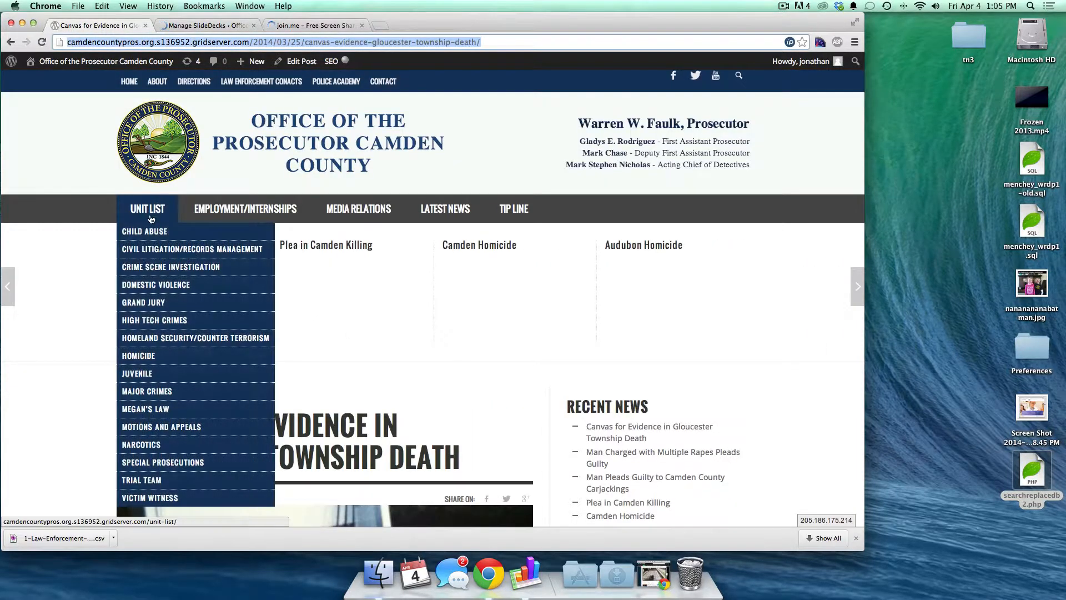
pyautogui.click(141, 233)
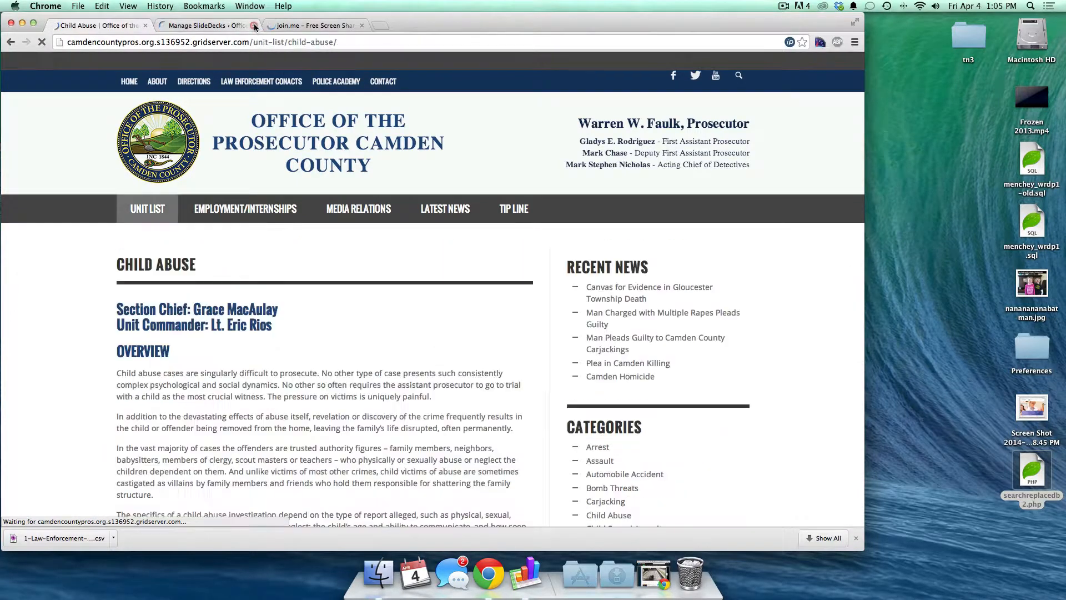
pyautogui.scroll(-10, 195, 333)
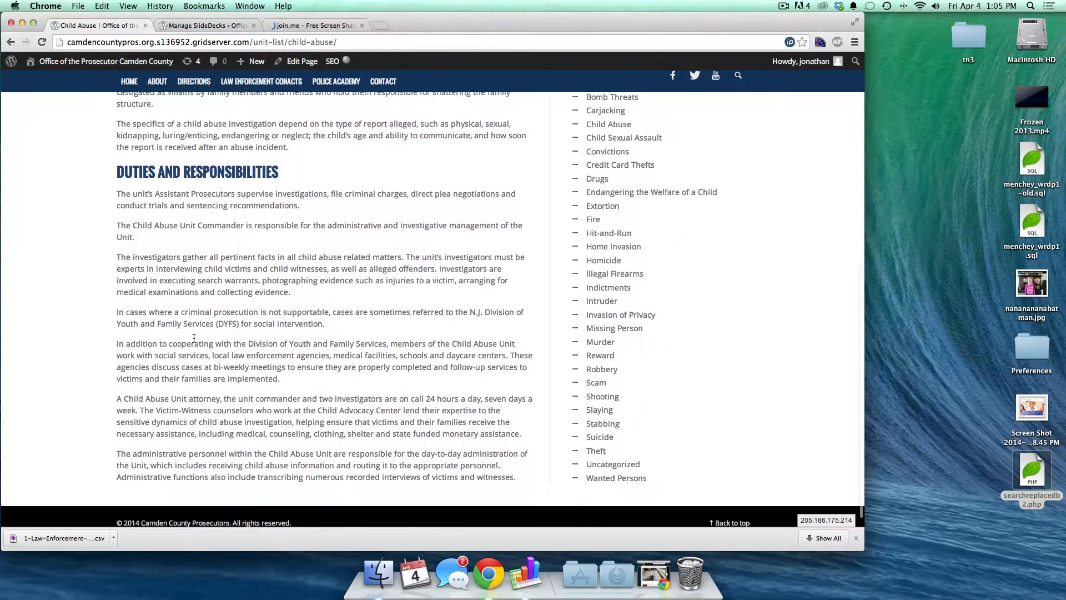
pyautogui.scroll(15, 195, 327)
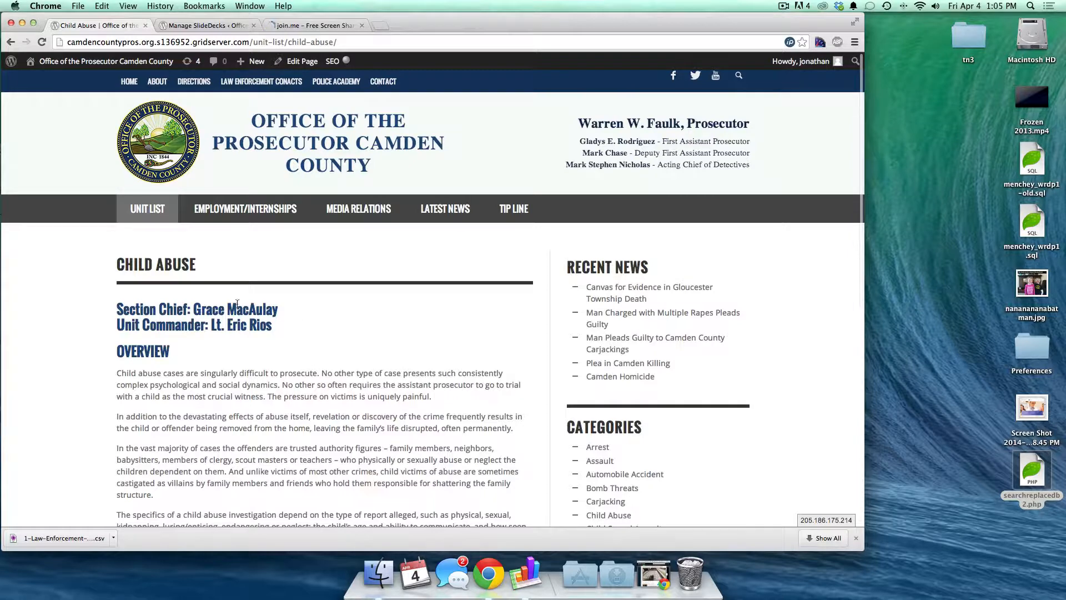
pyautogui.keyDown('super'); pyautogui.click(306, 65); pyautogui.keyUp('super')
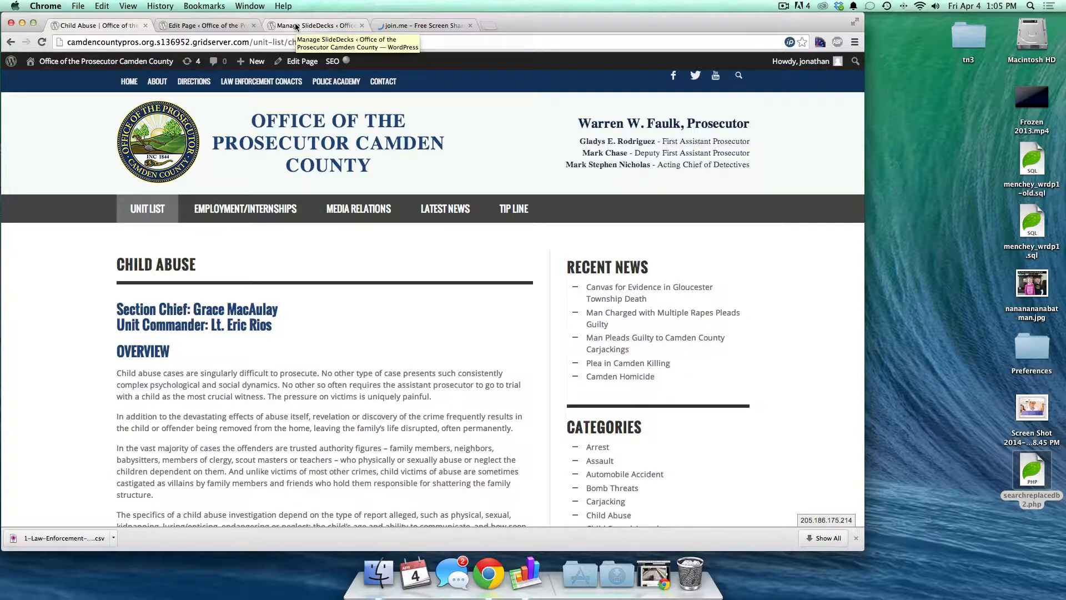
pyautogui.click(236, 26)
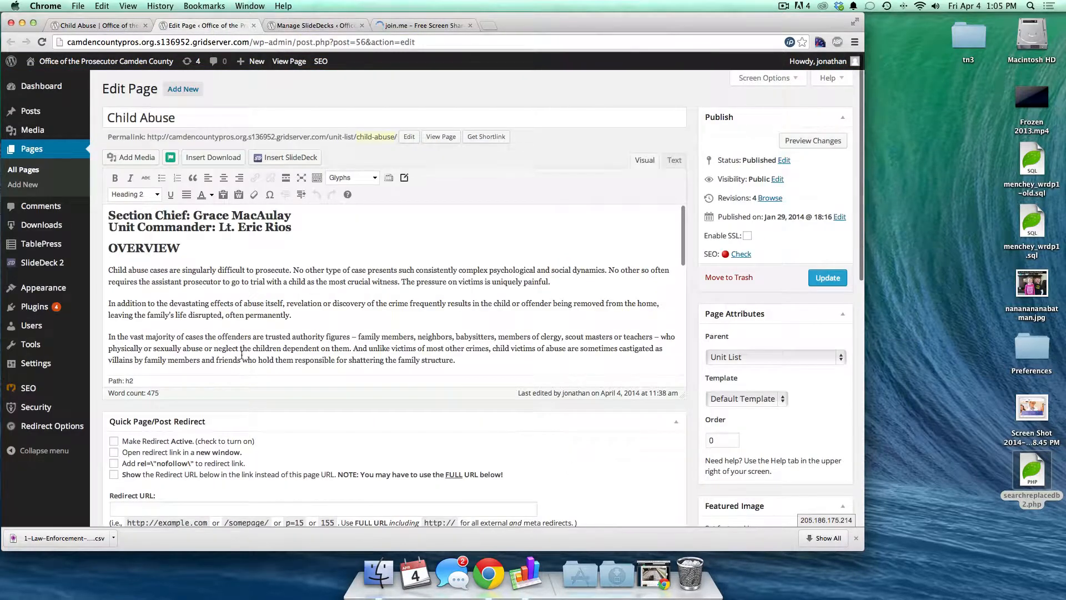
# - Check the Child Abuse page's four-page File > Print preview, then cancel without printing
pyautogui.scroll(-5, 243, 337)
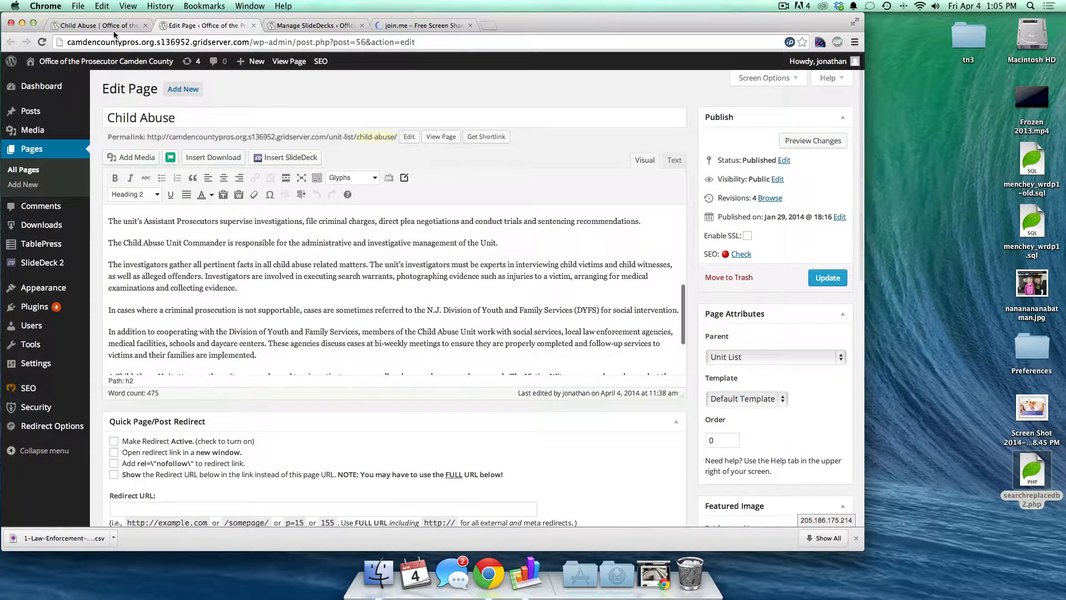
pyautogui.click(98, 25)
pyautogui.click(77, 6)
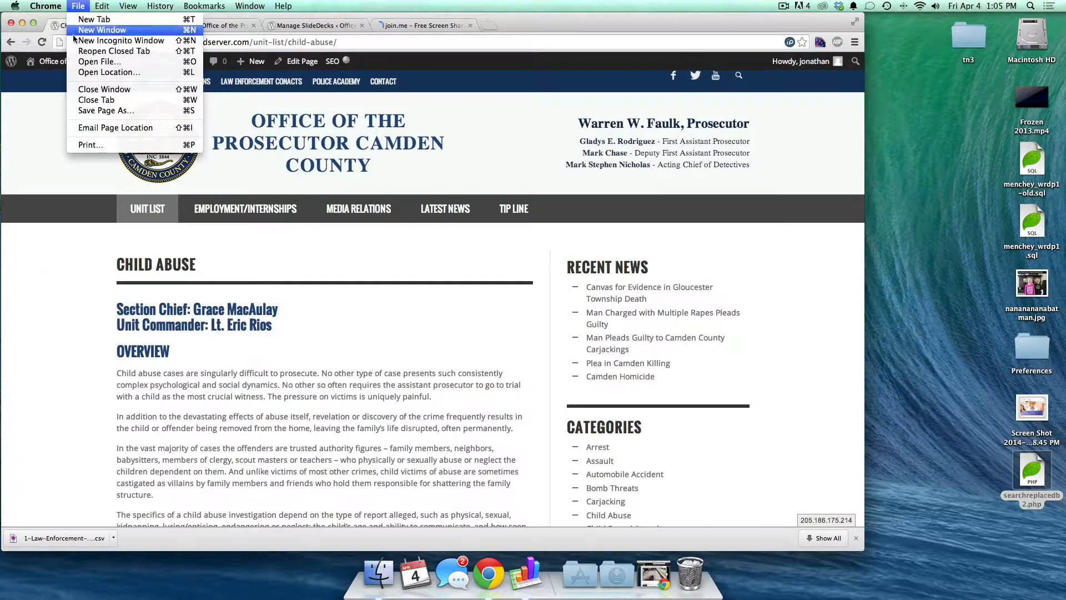
pyautogui.click(91, 145)
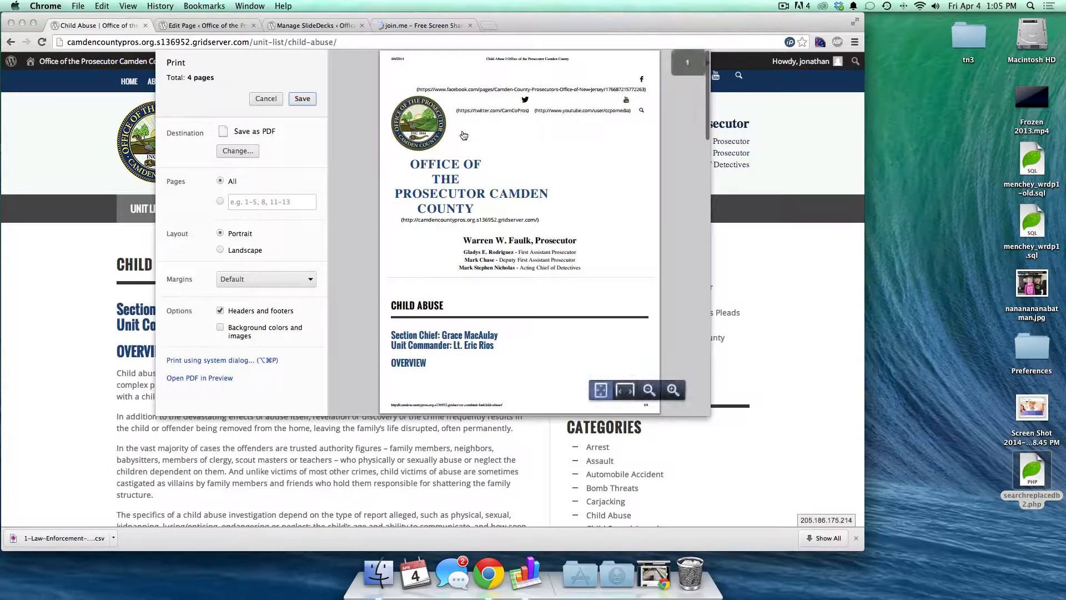
pyautogui.scroll(-3, 529, 115)
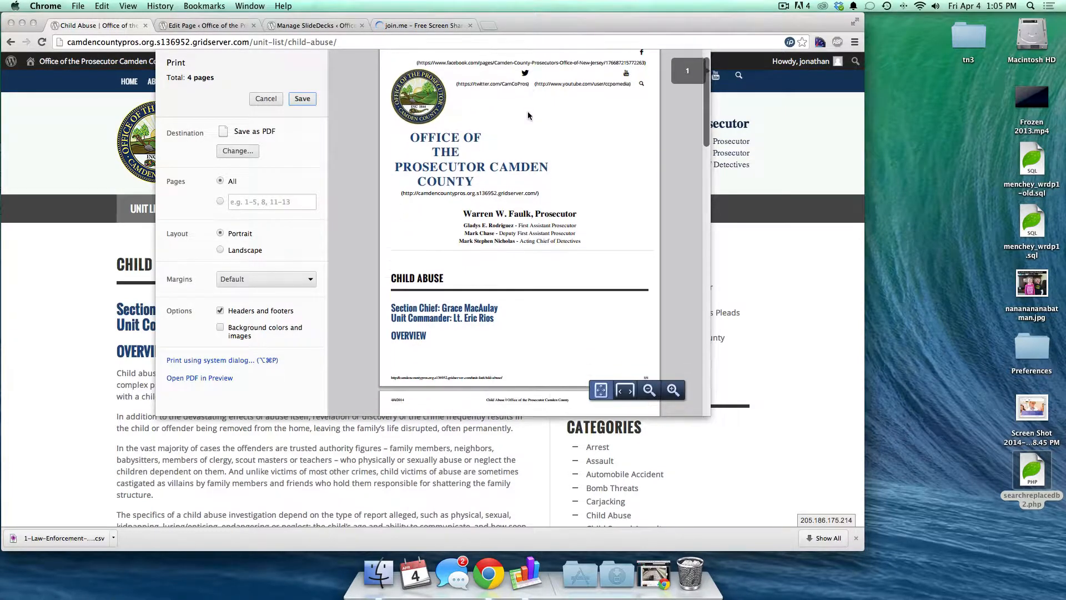
pyautogui.scroll(-5, 527, 111)
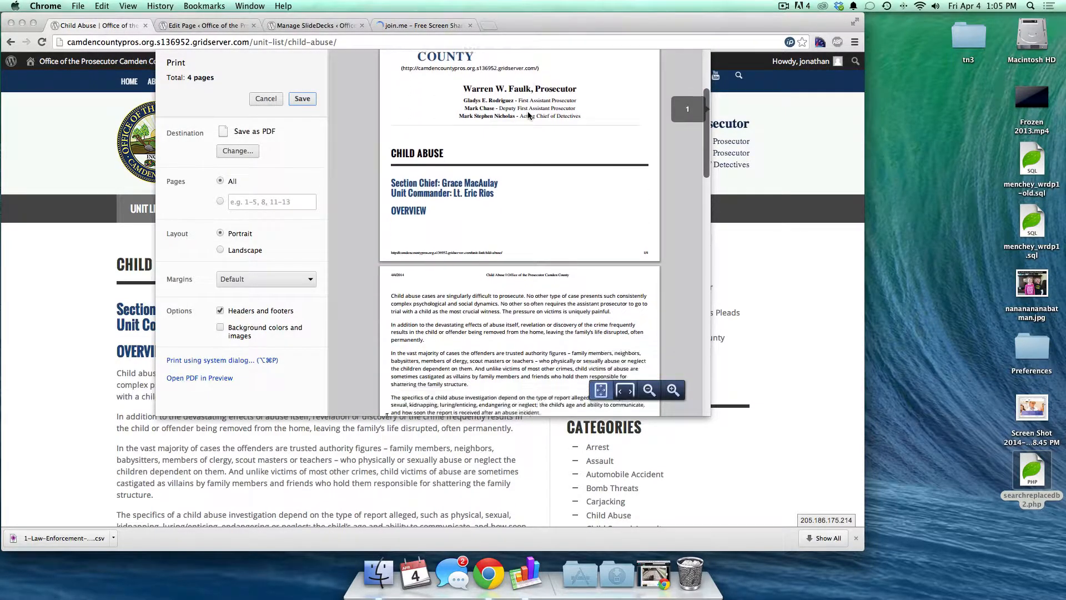
pyautogui.scroll(8, 449, 176)
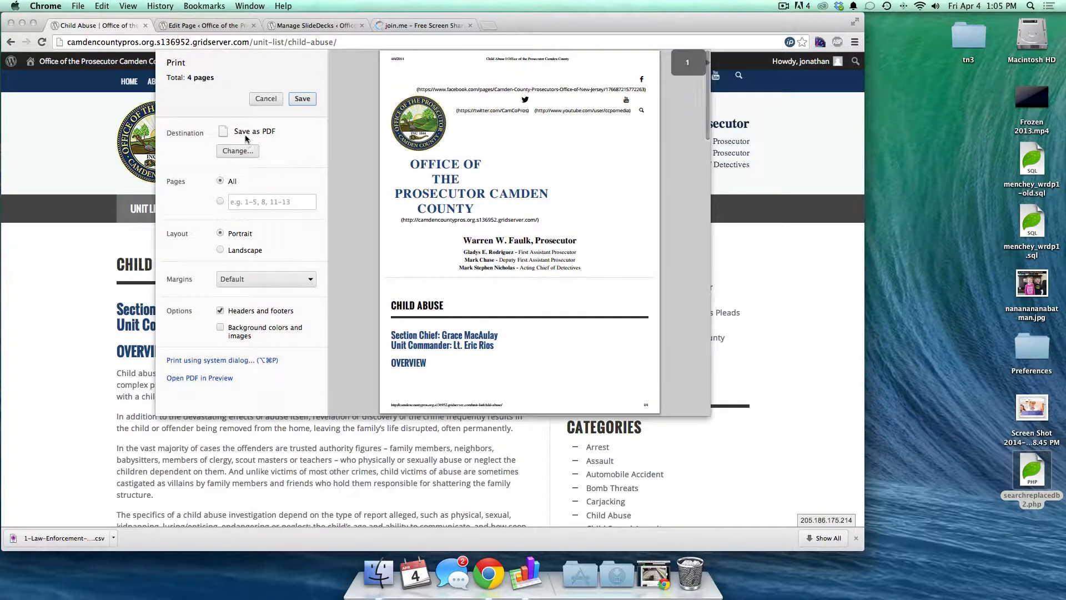
pyautogui.click(267, 99)
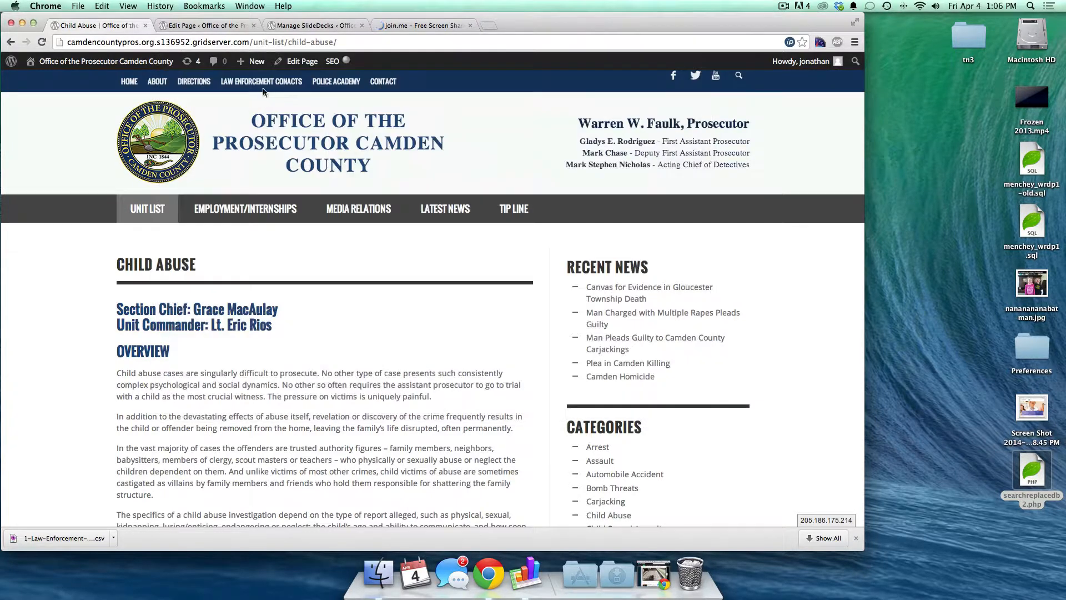
# - Copy the [printfriendly] shortcode from the Print Friendly & PDF settings page
pyautogui.click(286, 29)
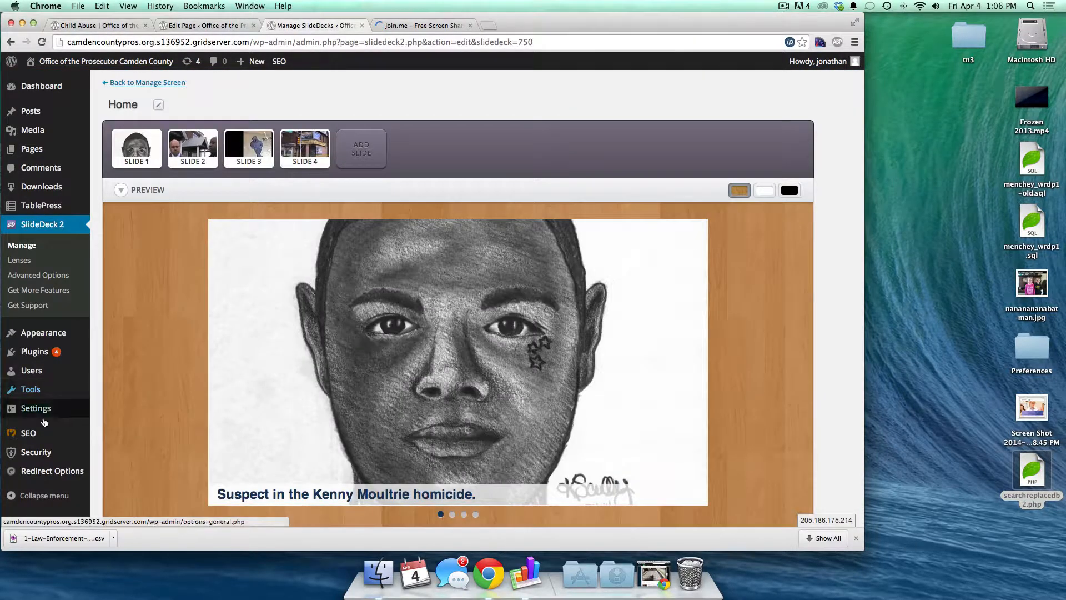
pyautogui.moveTo(44, 416)
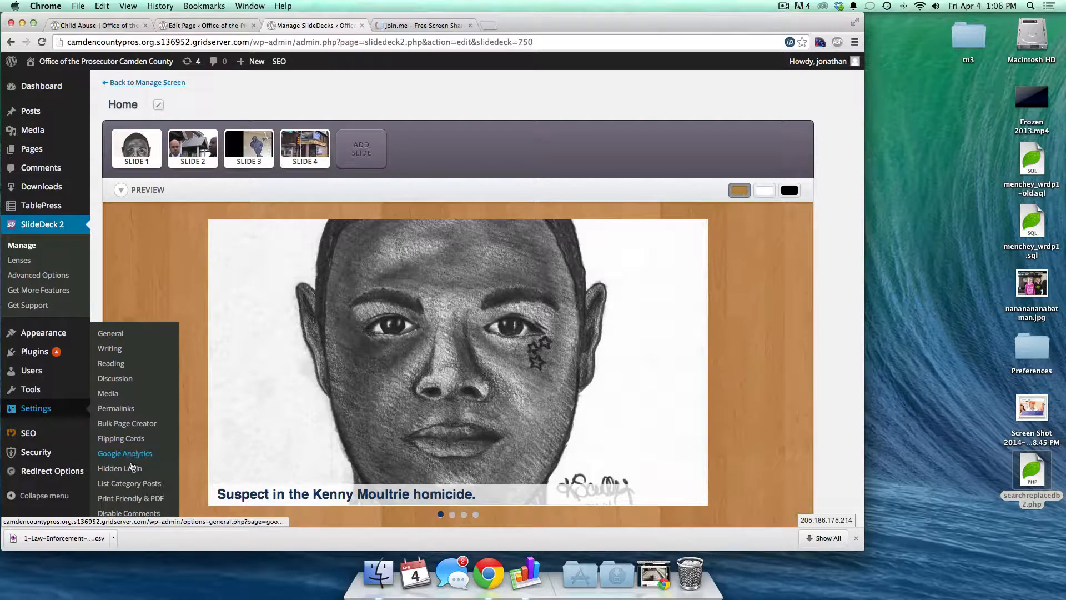
pyautogui.click(128, 498)
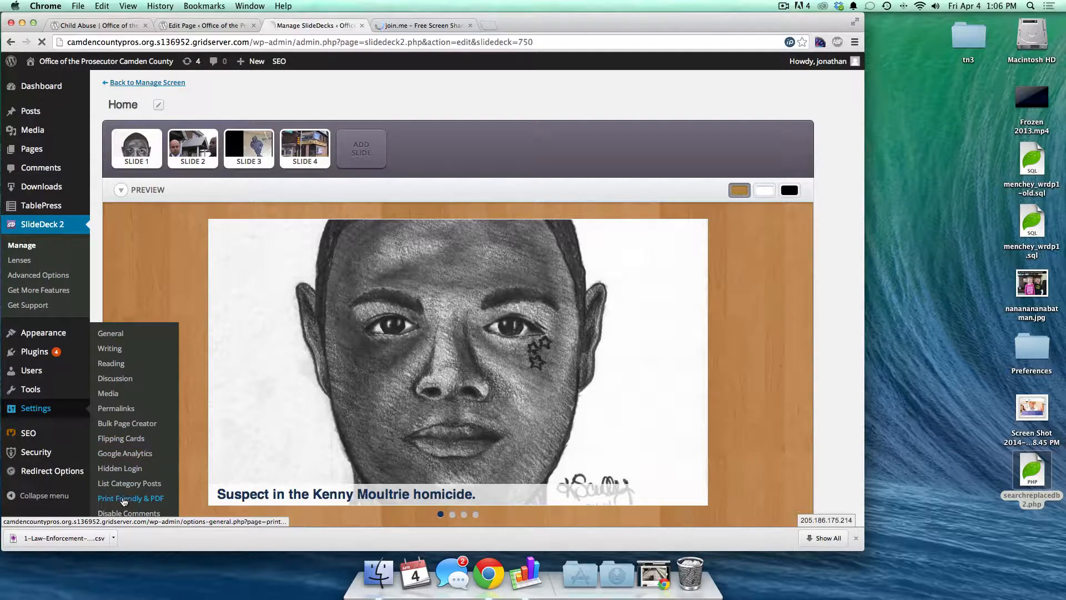
pyautogui.click(206, 25)
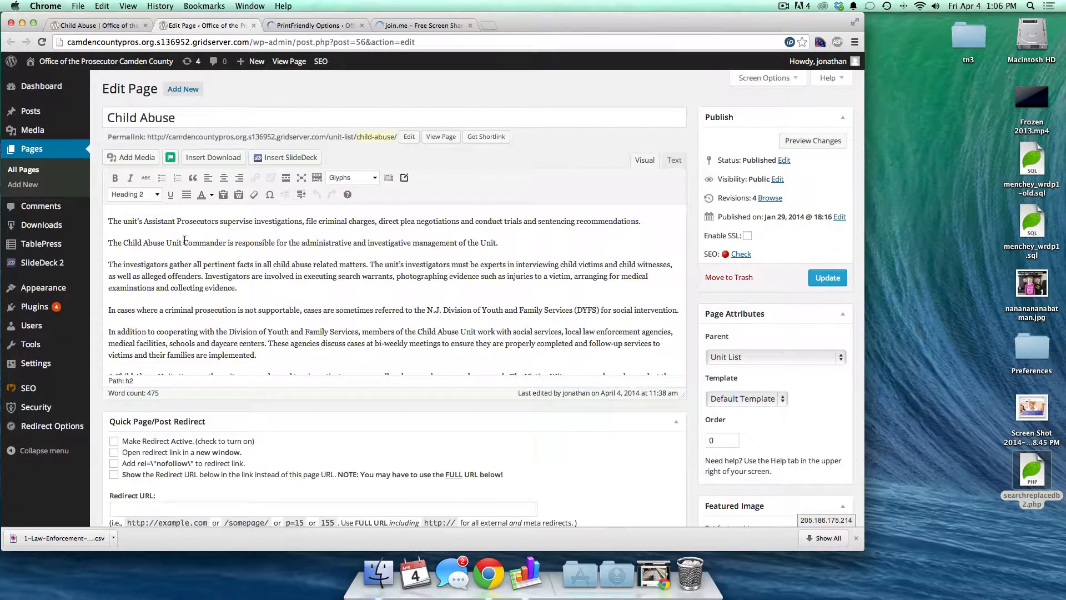
pyautogui.click(304, 26)
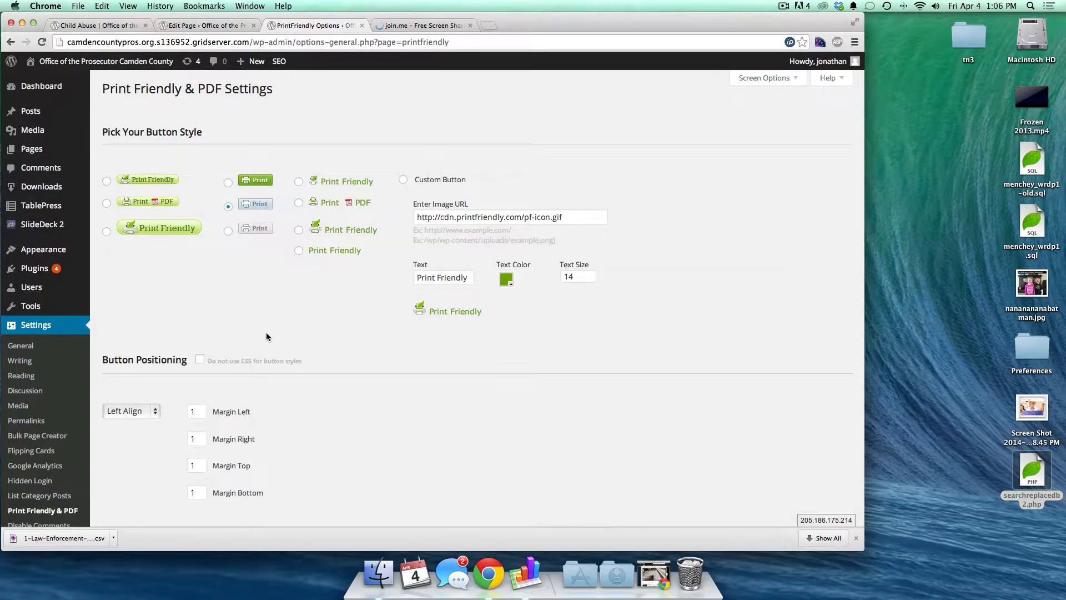
pyautogui.scroll(-5, 265, 332)
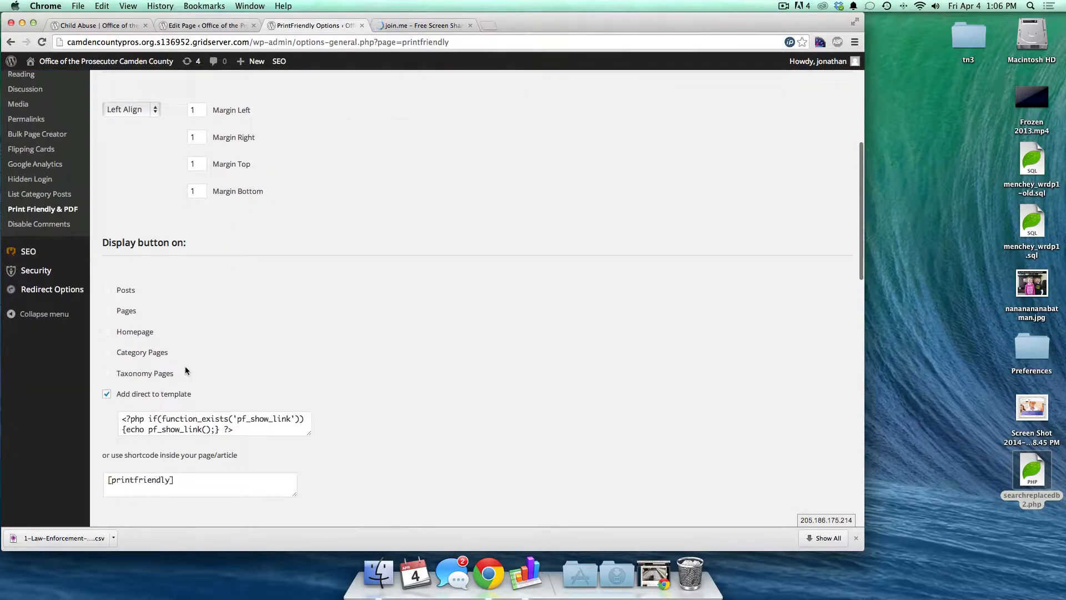
pyautogui.tripleClick(133, 476)
pyautogui.press('super+c')
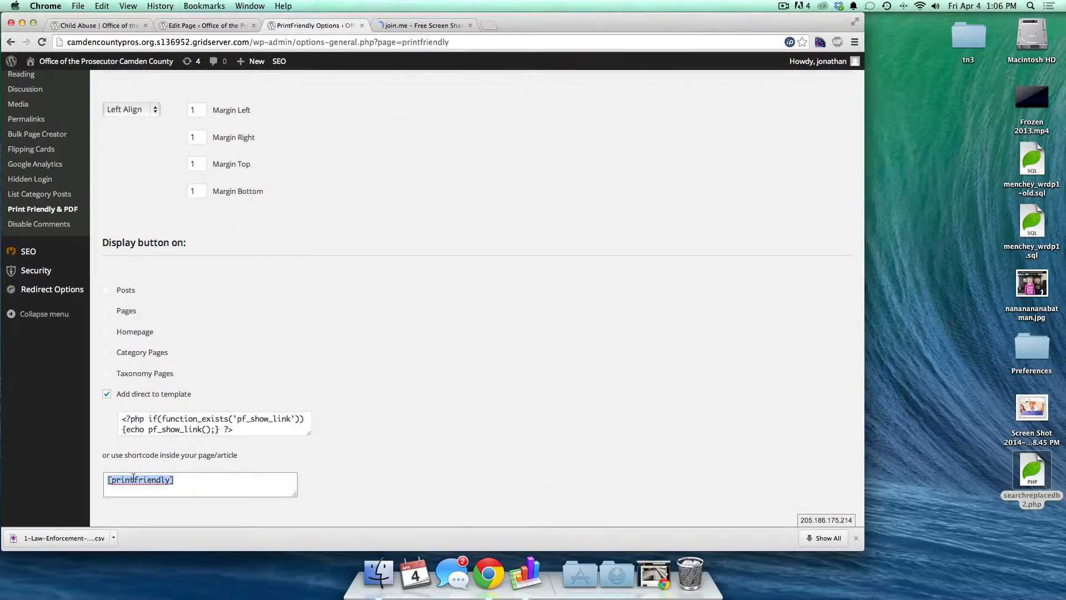
# - Add [printfriendly] as a new final paragraph of the Child Abuse page and update it
pyautogui.click(186, 26)
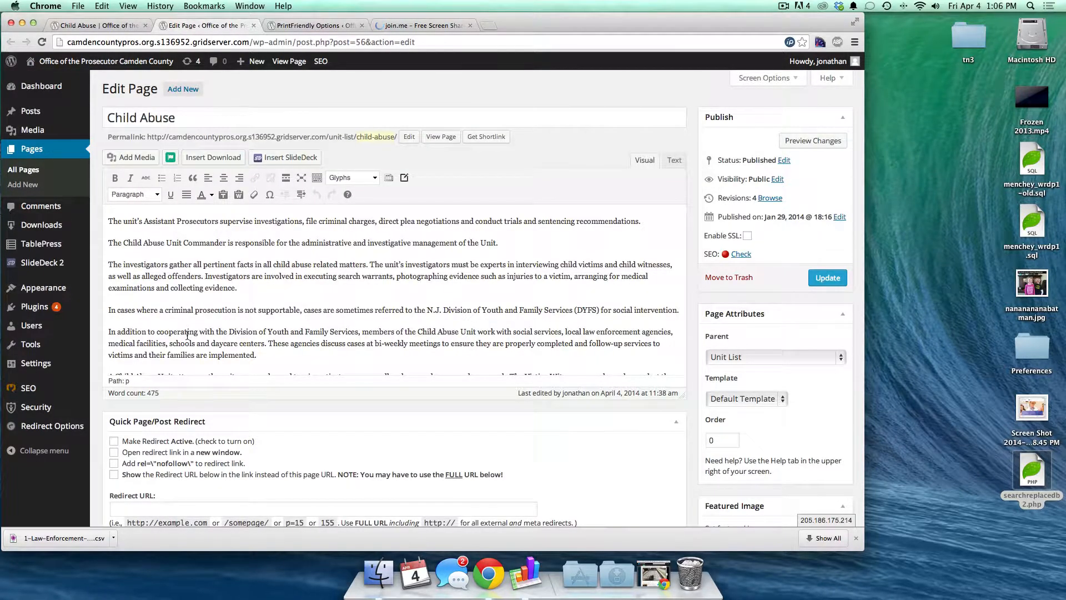
pyautogui.scroll(-3, 187, 333)
pyautogui.click(187, 361)
pyautogui.press('Return')
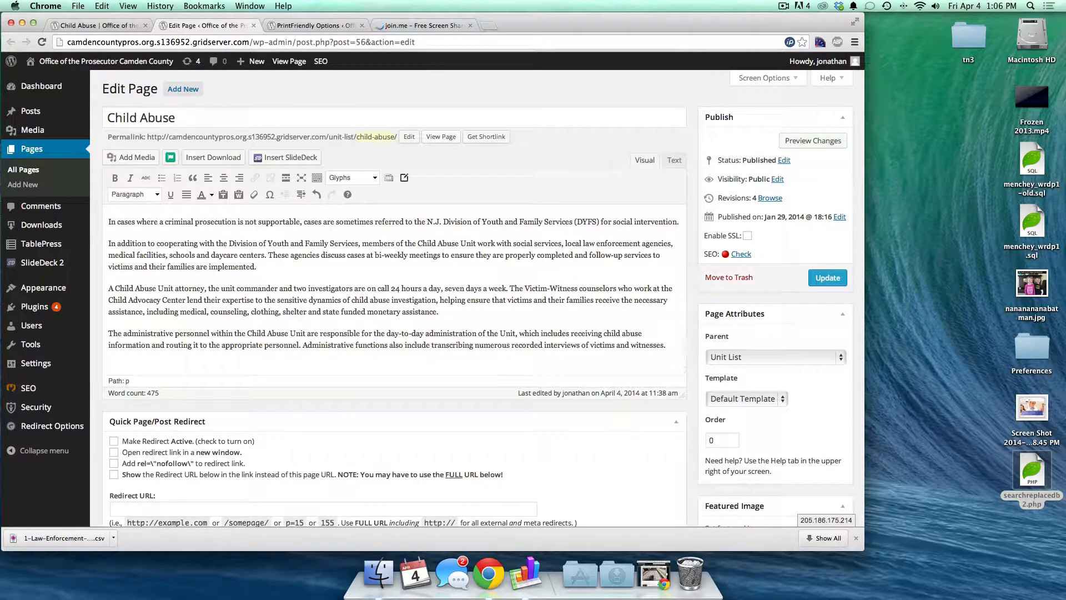
pyautogui.press('super+v')
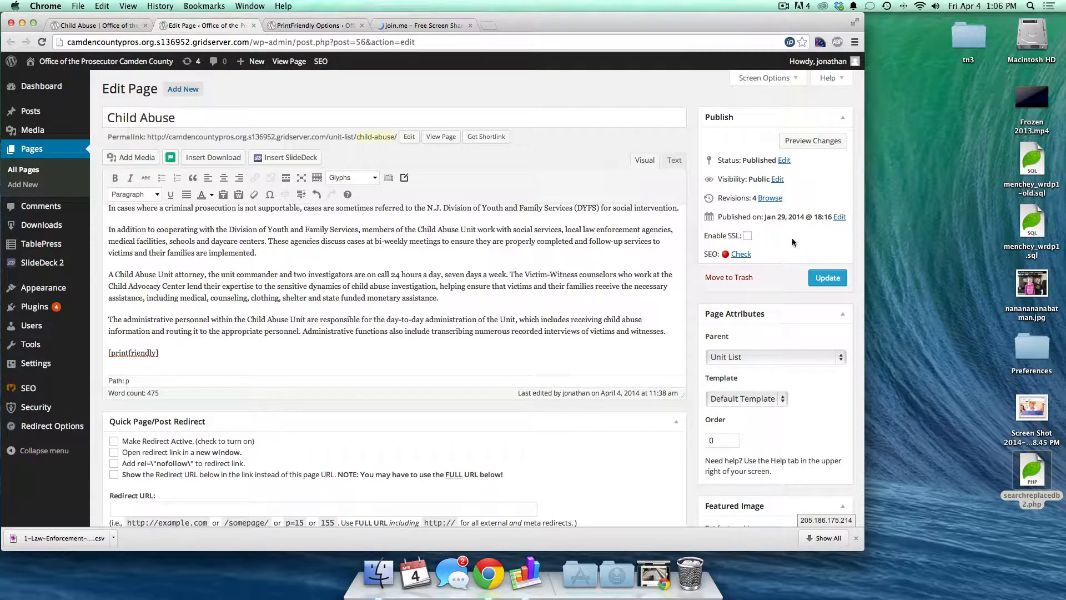
pyautogui.click(827, 278)
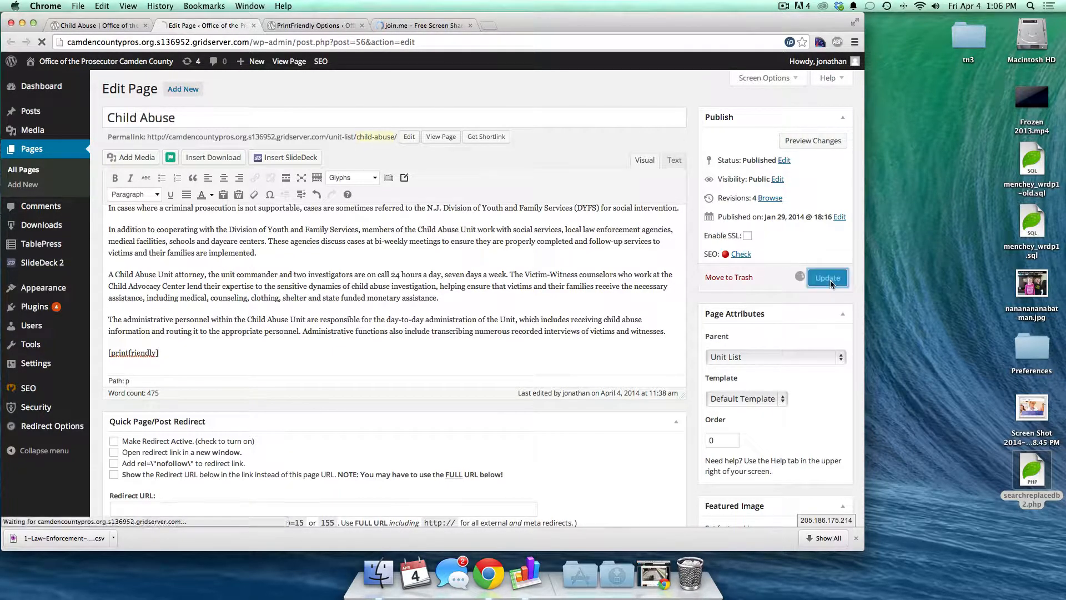
pyautogui.click(81, 26)
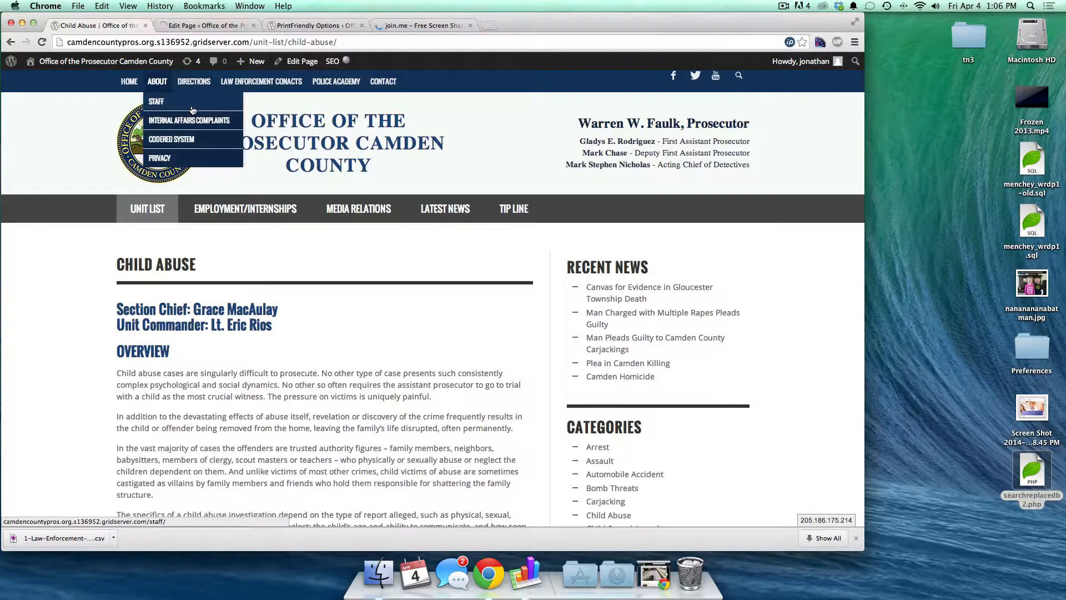
# - Reload the live Child Abuse page and open its PrintFriendly print preview
pyautogui.click(193, 110)
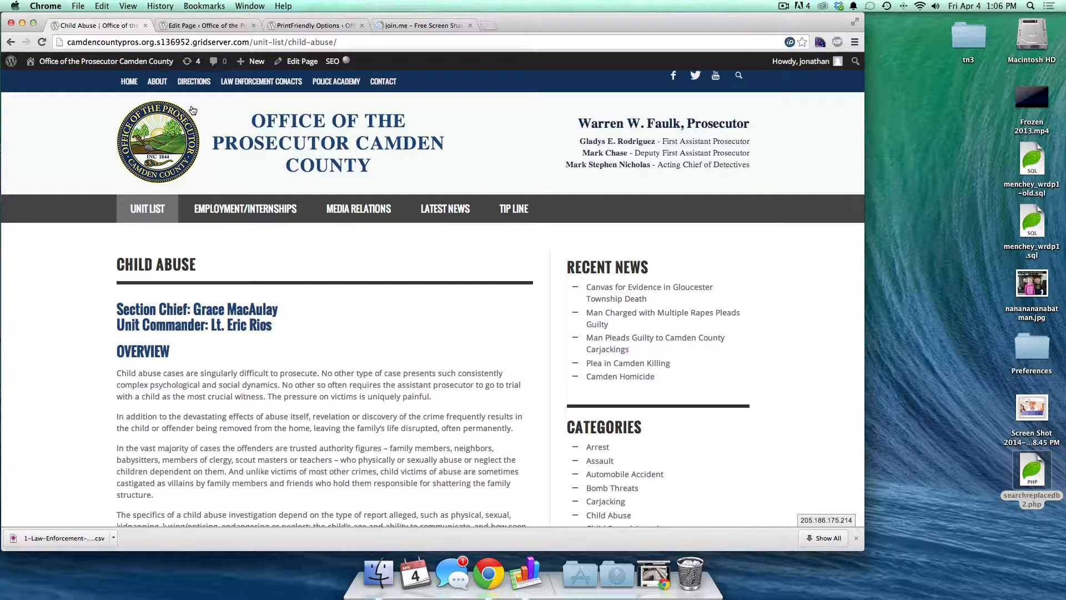
pyautogui.scroll(-10, 314, 296)
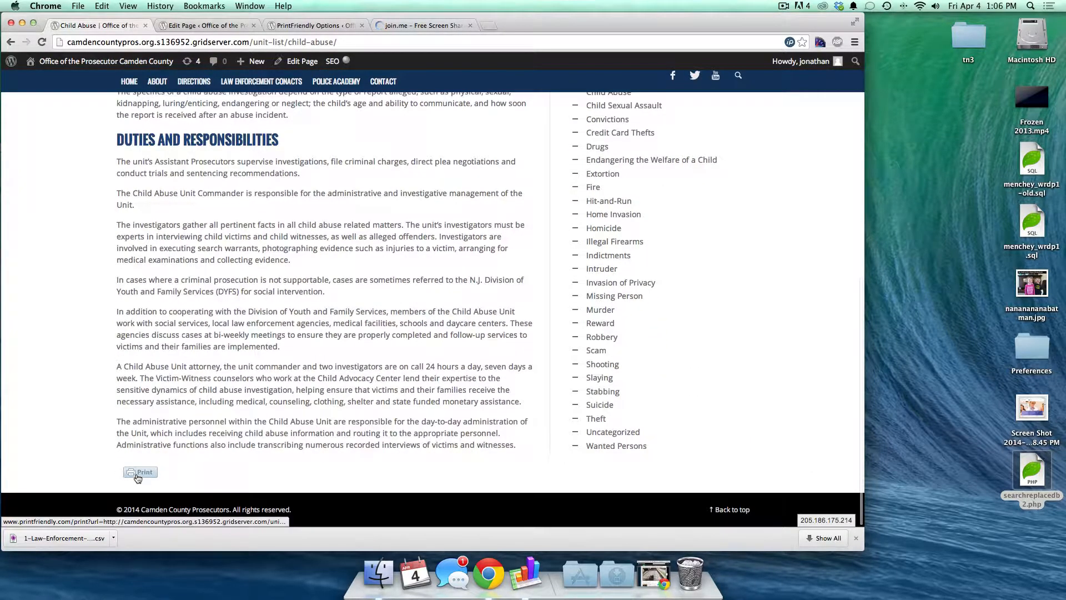
pyautogui.click(140, 473)
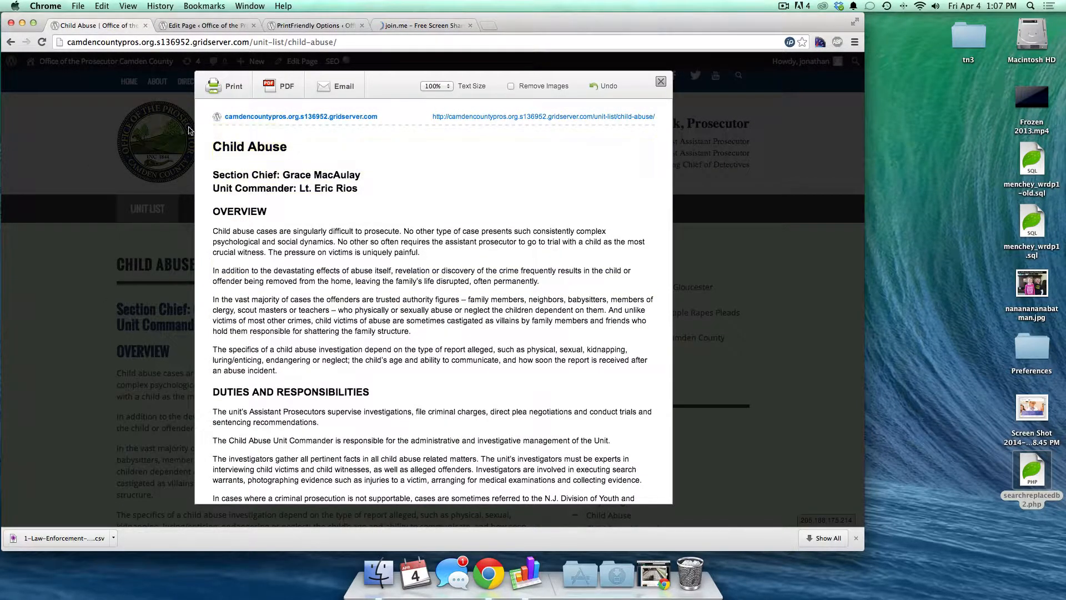
pyautogui.scroll(-5, 298, 234)
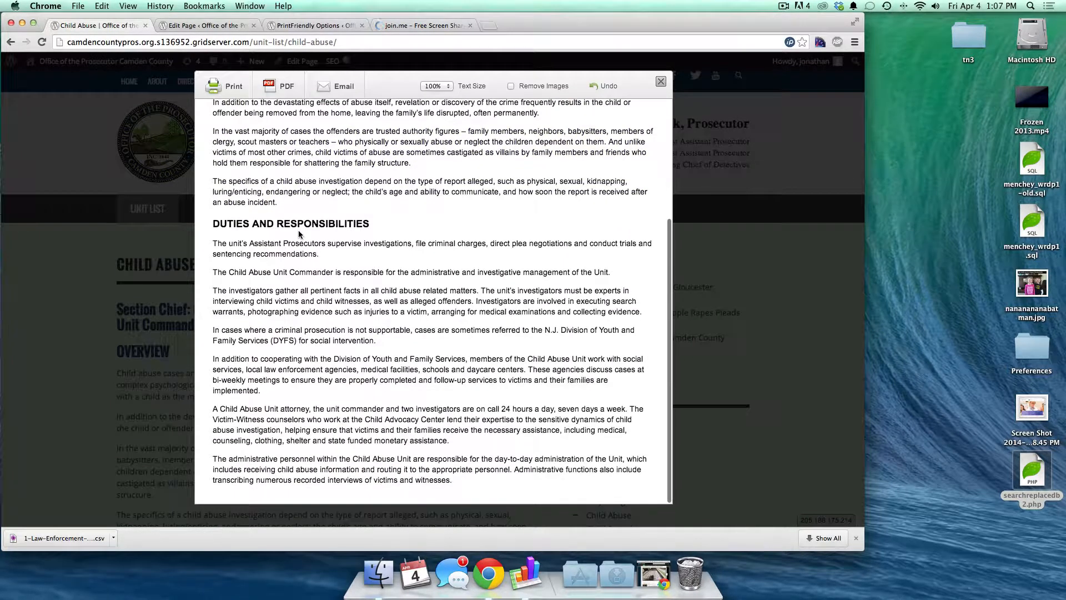
pyautogui.scroll(1, 322, 200)
pyautogui.scroll(4, 322, 200)
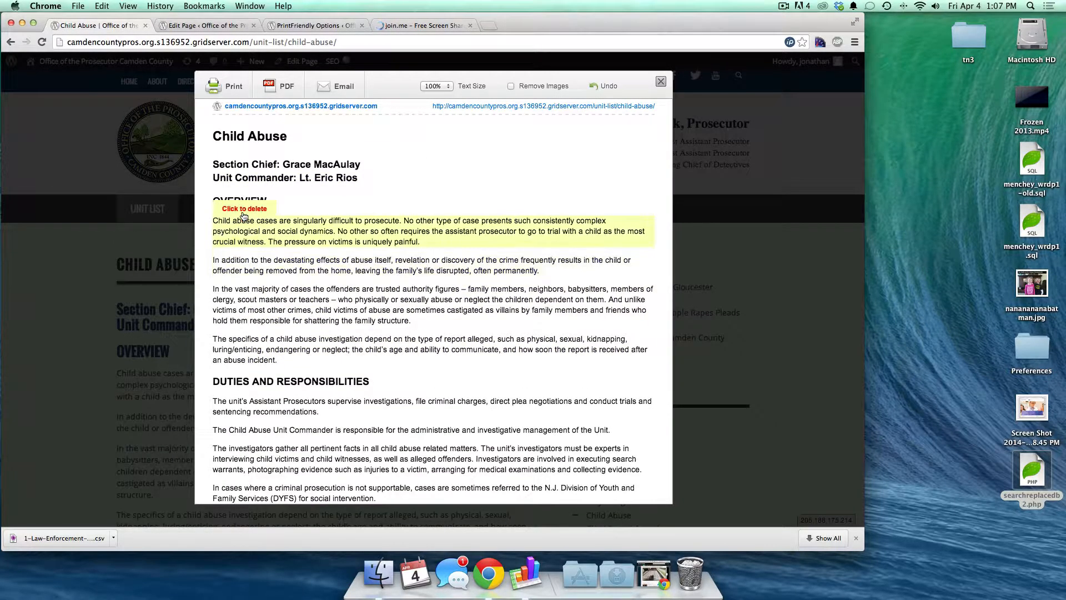
# - Remove the Section Chief and Unit Commander lines, set text size to 130%, then close
pyautogui.click(237, 153)
pyautogui.click(229, 168)
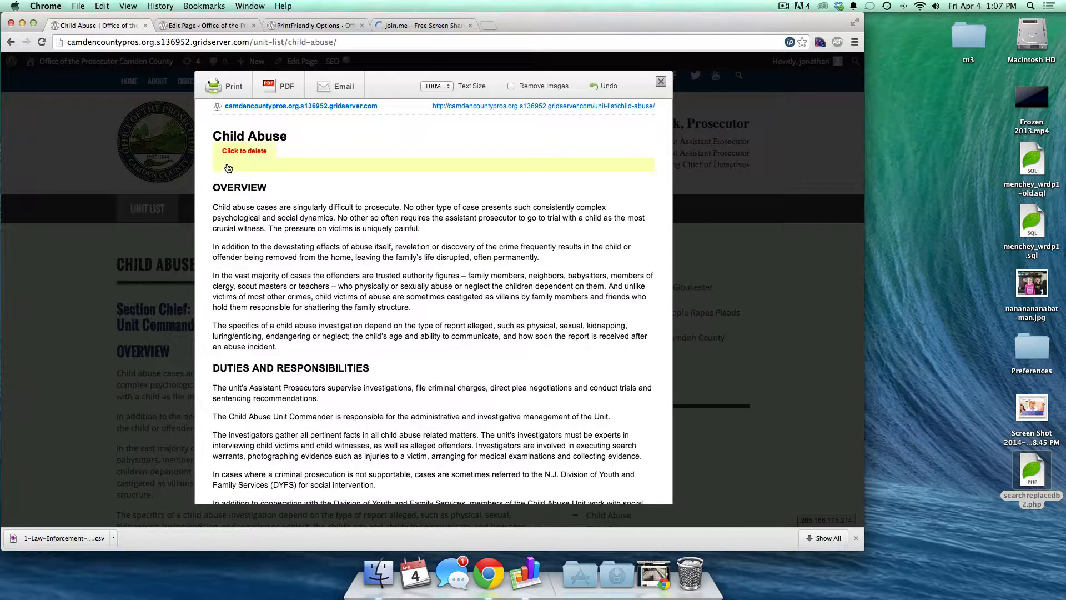
pyautogui.click(236, 154)
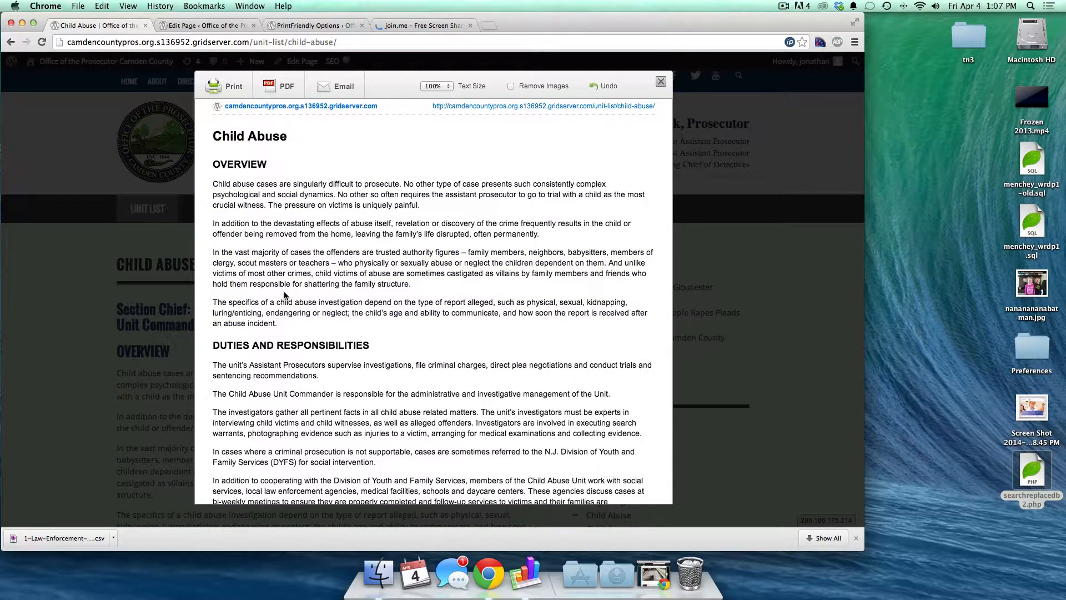
pyautogui.scroll(-5, 282, 303)
pyautogui.scroll(5, 285, 295)
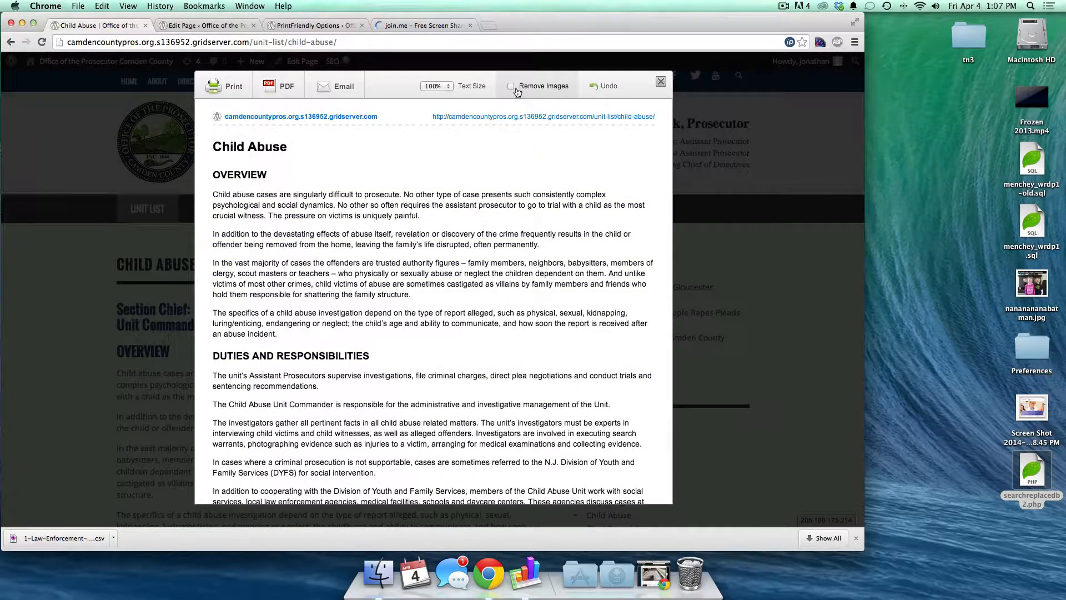
pyautogui.click(436, 86)
pyautogui.click(434, 112)
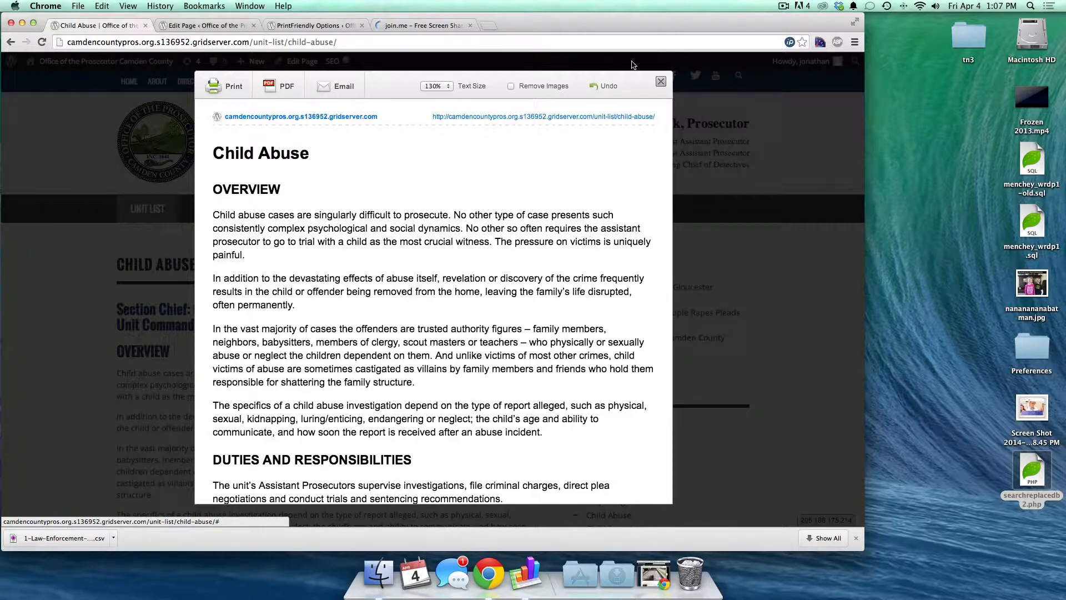
pyautogui.click(661, 82)
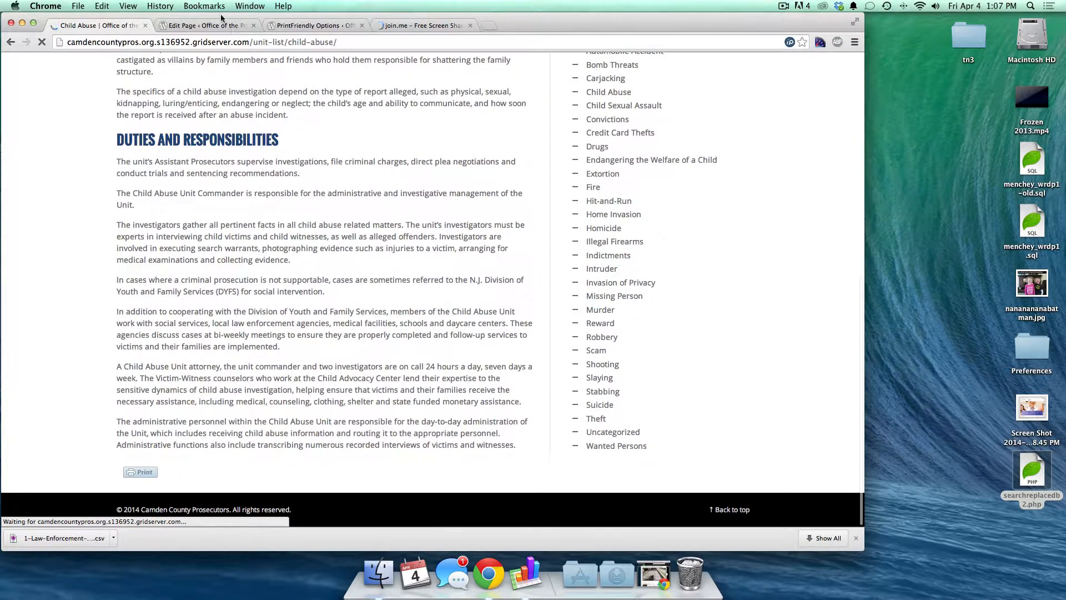
# - Delete the [printfriendly] shortcode from the Child Abuse page and update it
pyautogui.click(201, 25)
pyautogui.scroll(-10, 181, 335)
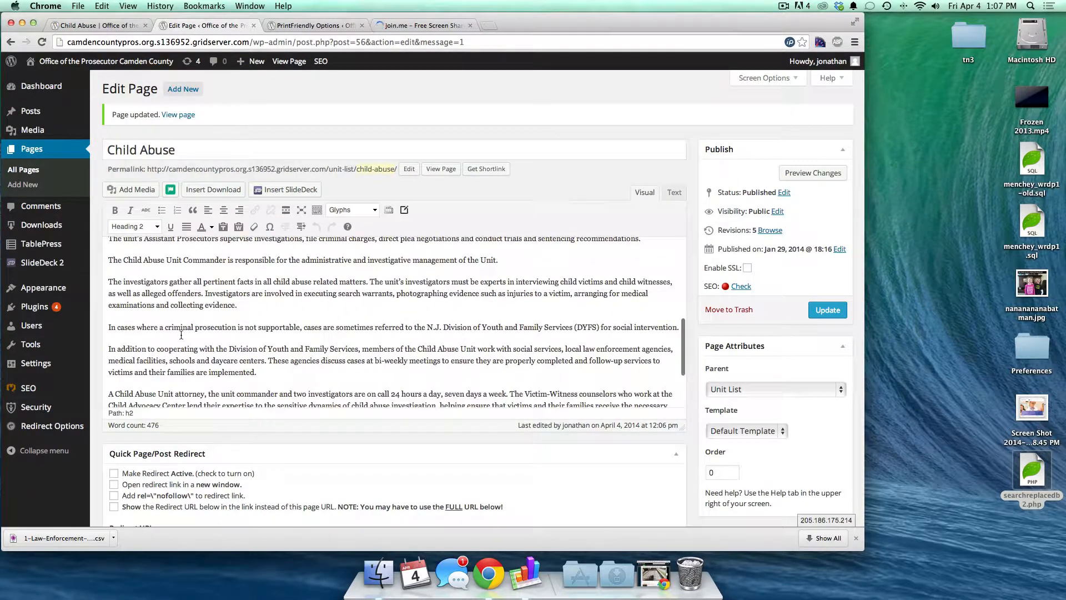
pyautogui.scroll(-5, 181, 335)
pyautogui.tripleClick(143, 368)
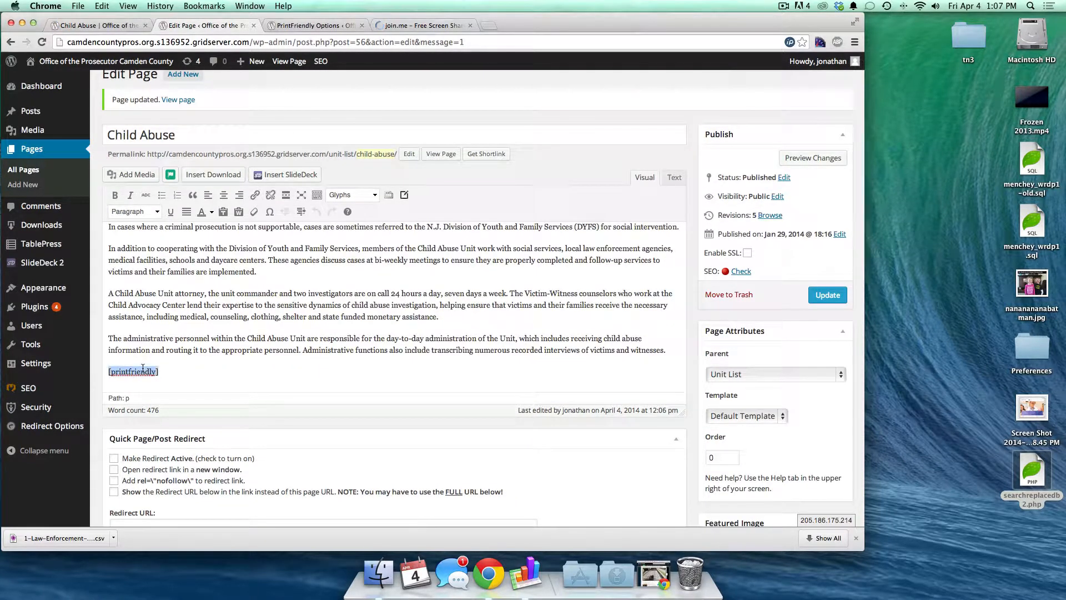
pyautogui.press('BackSpace')
pyautogui.click(828, 296)
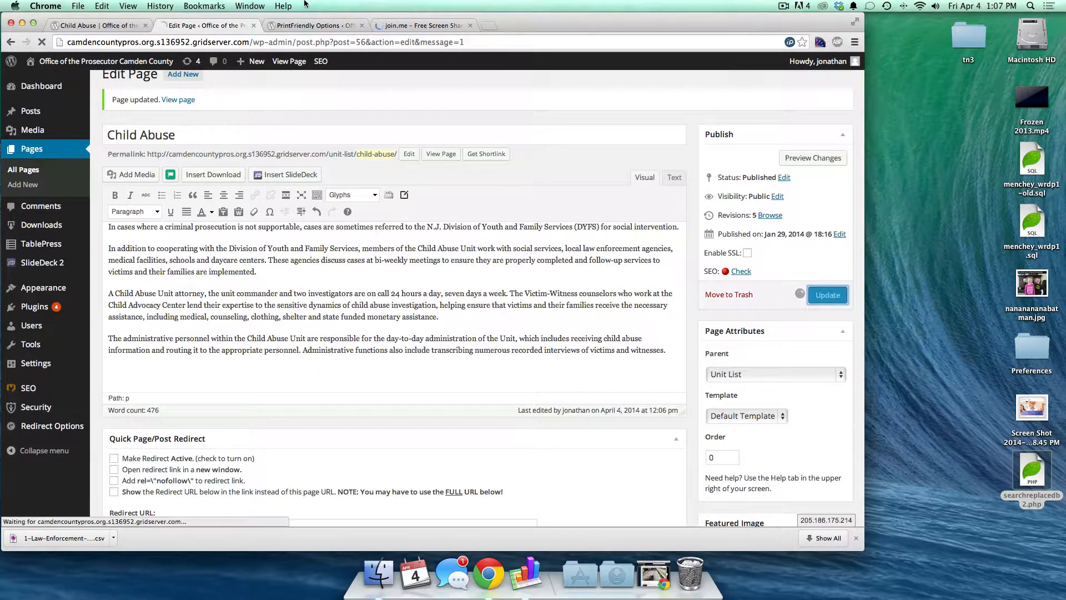
# - Close the PrintFriendly settings and return to the WordPress admin
pyautogui.click(286, 25)
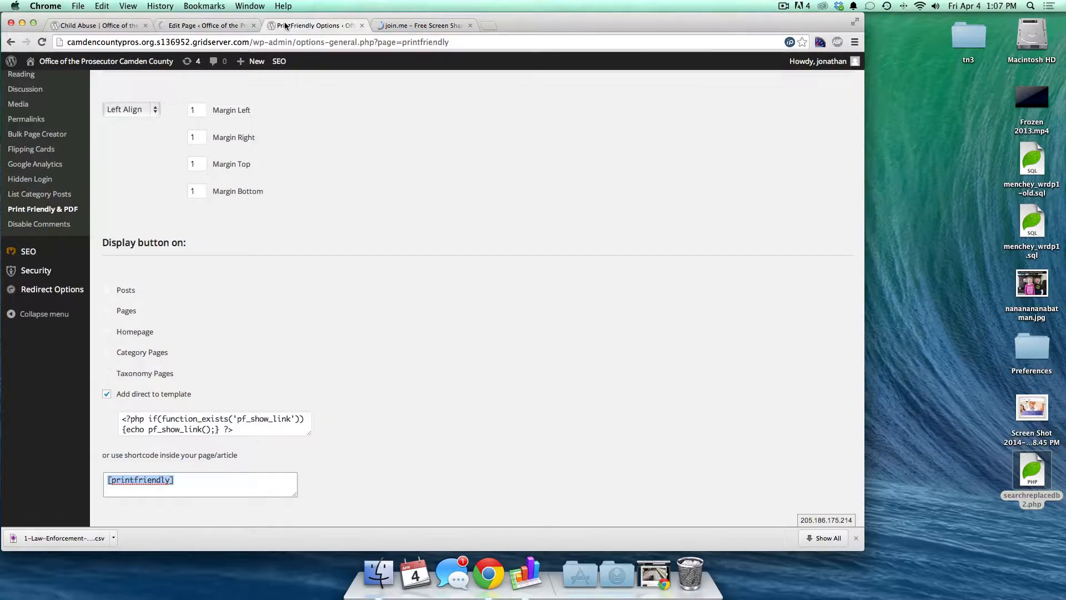
pyautogui.press('super+w')
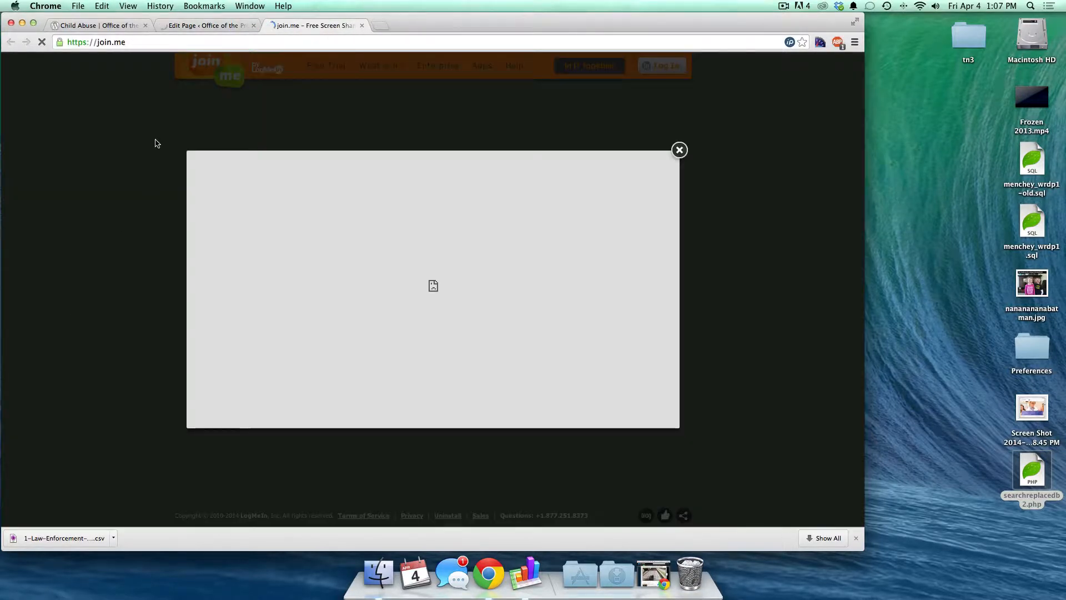
pyautogui.click(198, 28)
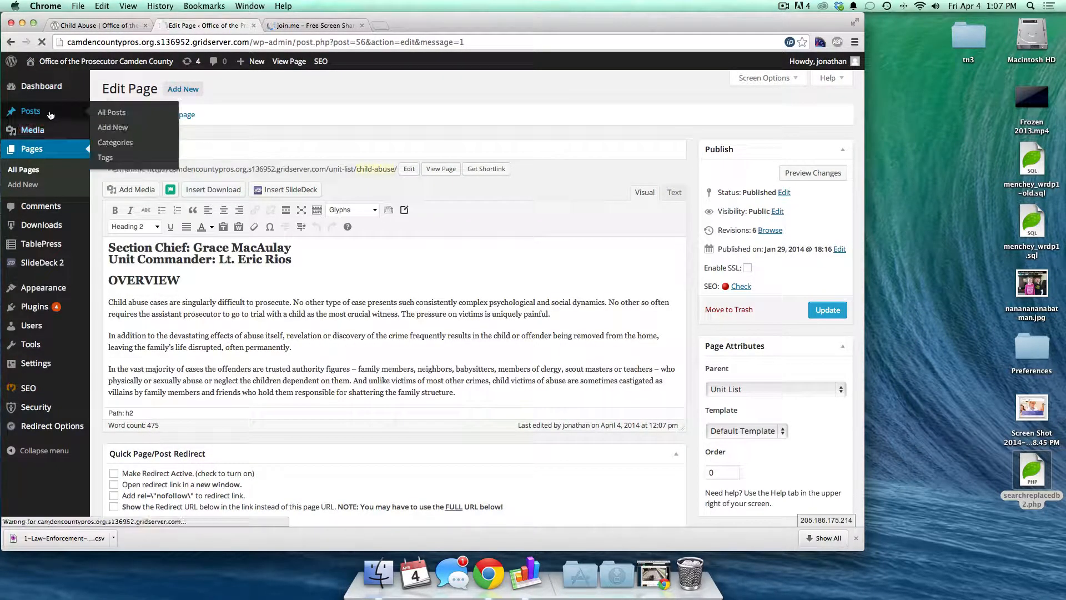
pyautogui.click(94, 25)
pyautogui.click(134, 83)
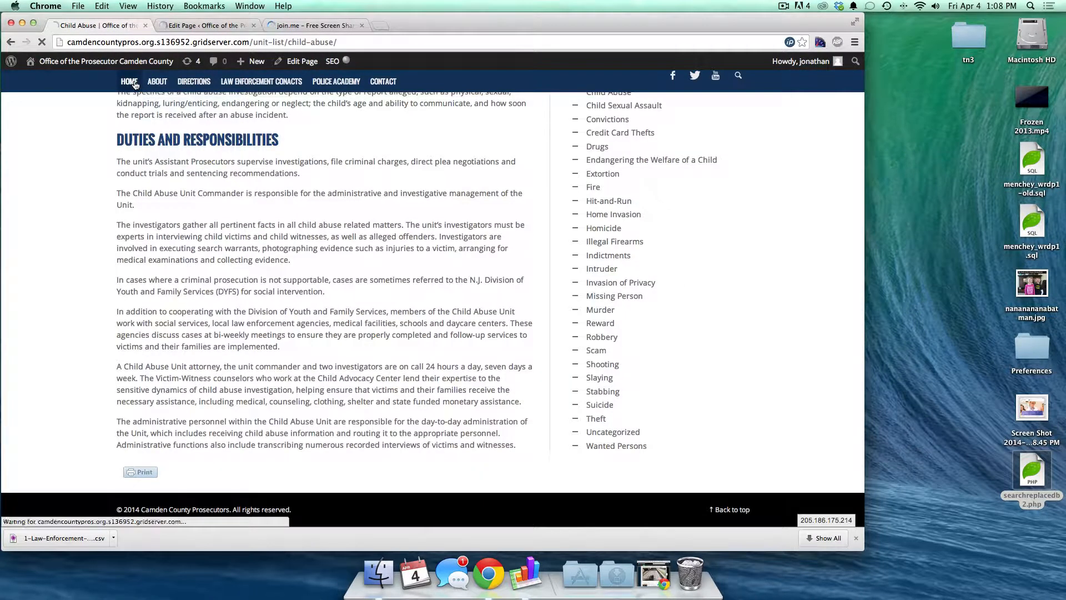
pyautogui.click(185, 27)
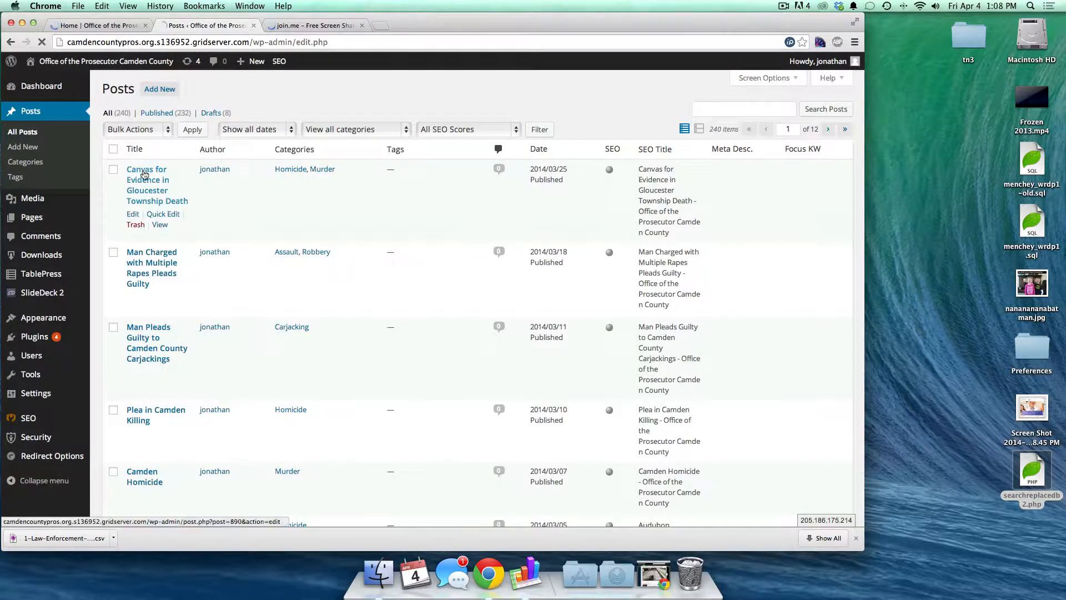
# - Append [printfriendly] to the end of the Canvas for Evidence post and update it
pyautogui.click(145, 175)
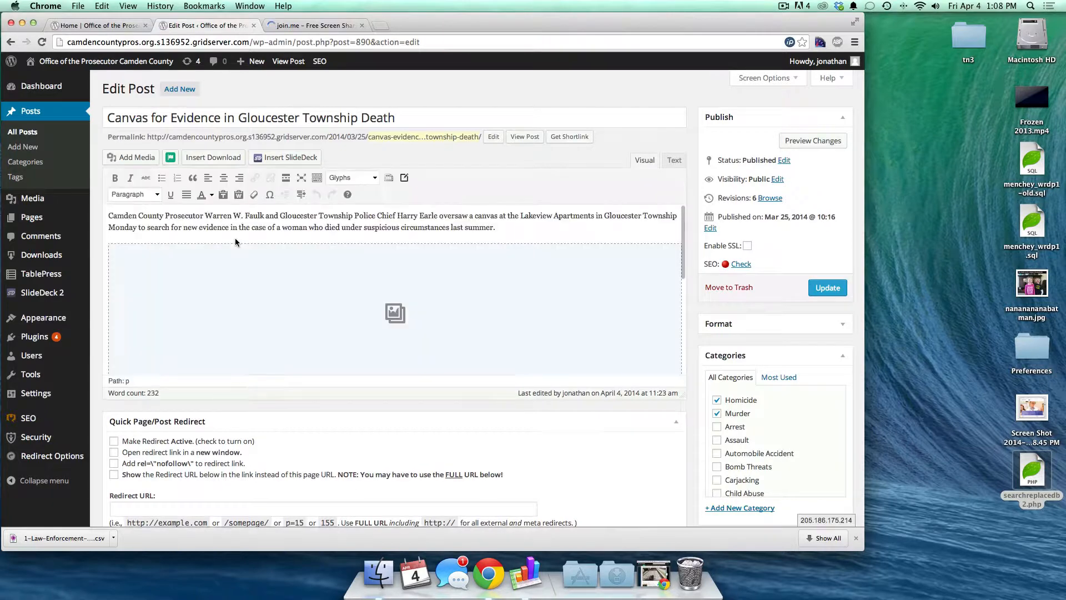
pyautogui.press('super+Down')
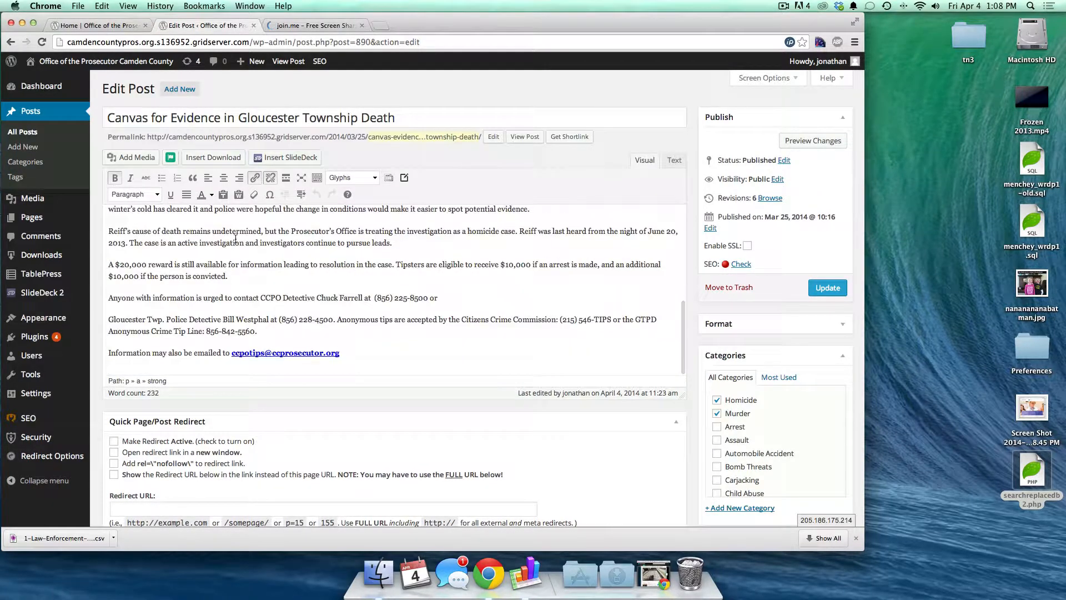
pyautogui.press('Return')
pyautogui.press('super+v')
pyautogui.click(830, 288)
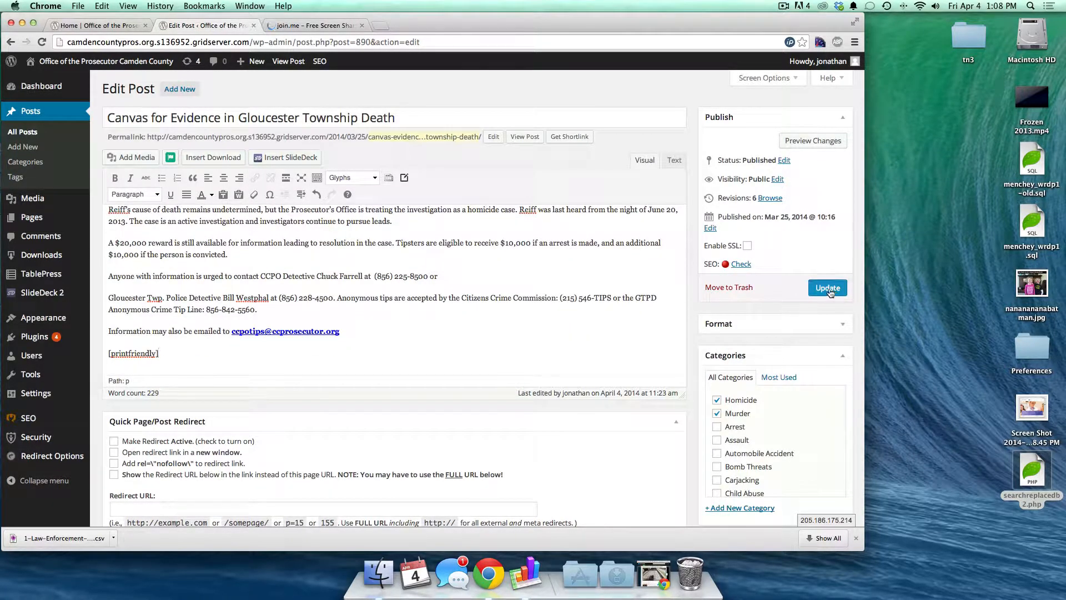
pyautogui.click(94, 25)
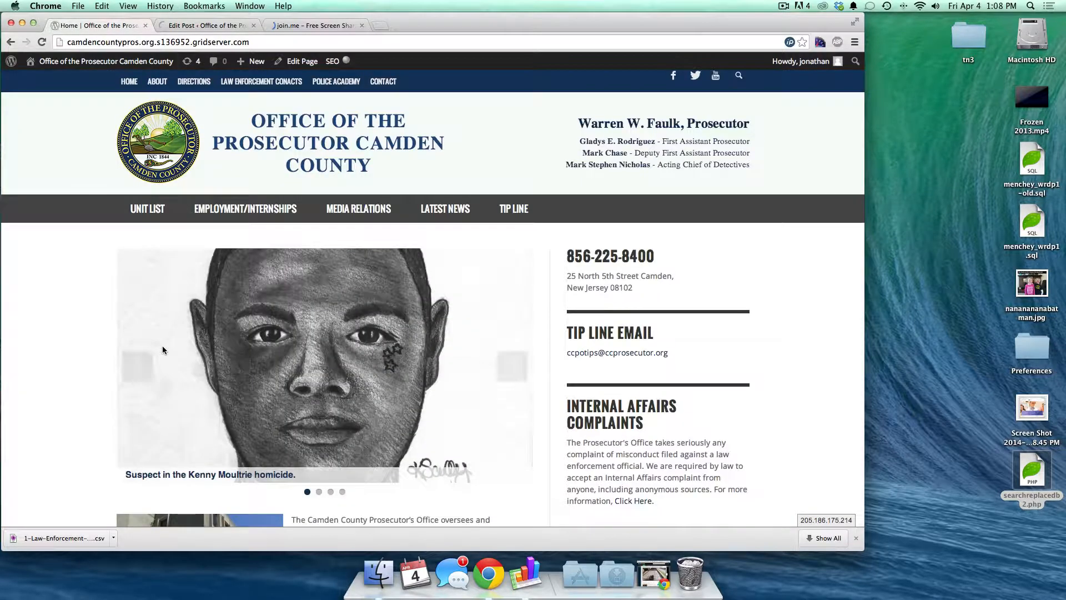
# - Open the Canvas for Evidence post and its PrintFriendly preview
pyautogui.scroll(-2, 163, 347)
pyautogui.scroll(-3, 147, 451)
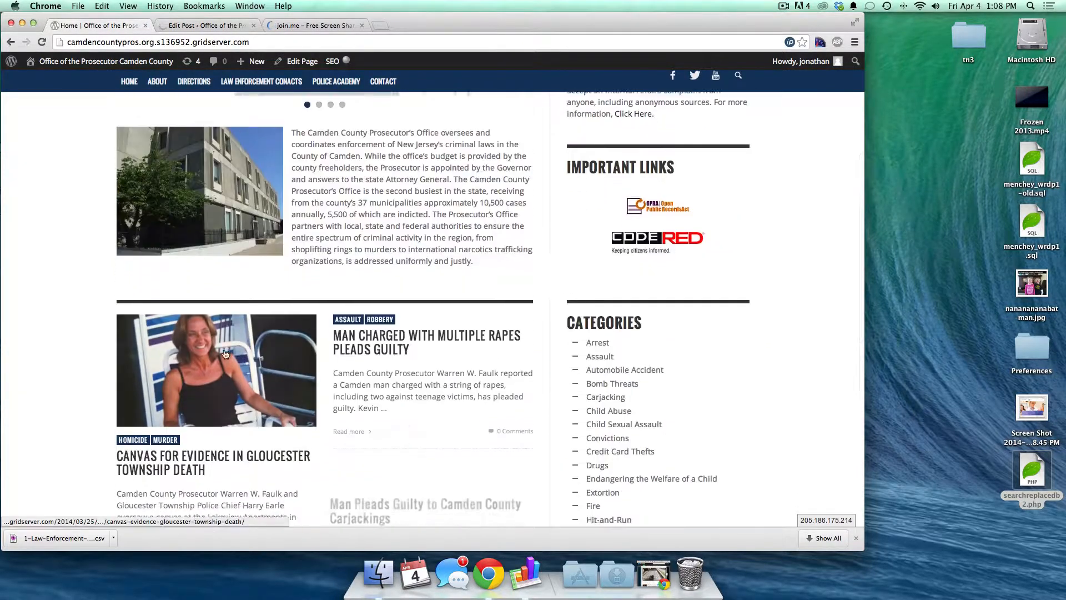
pyautogui.click(146, 451)
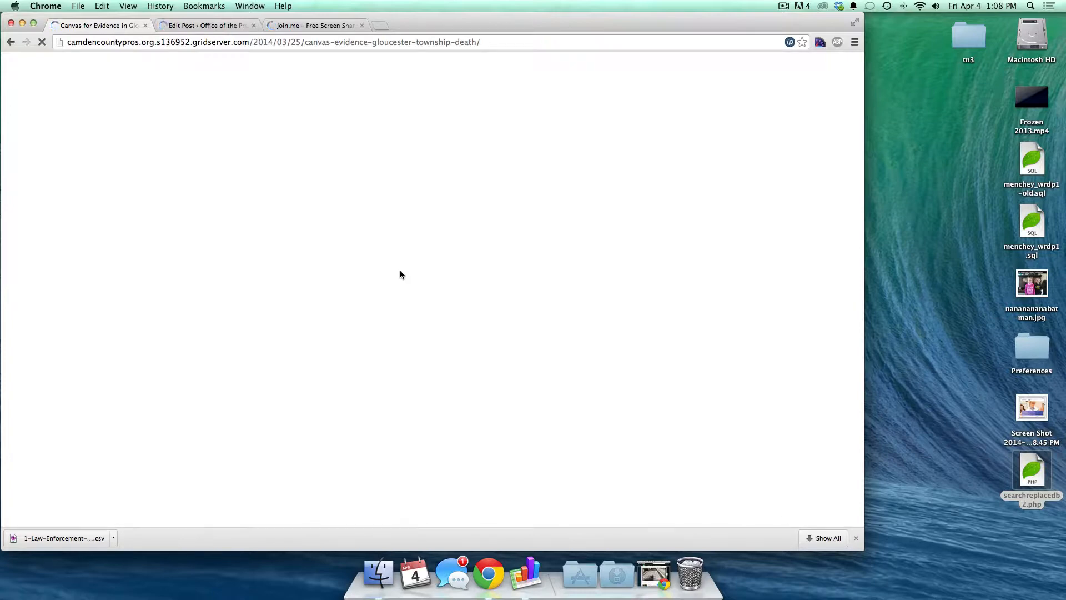
pyautogui.scroll(-5, 400, 272)
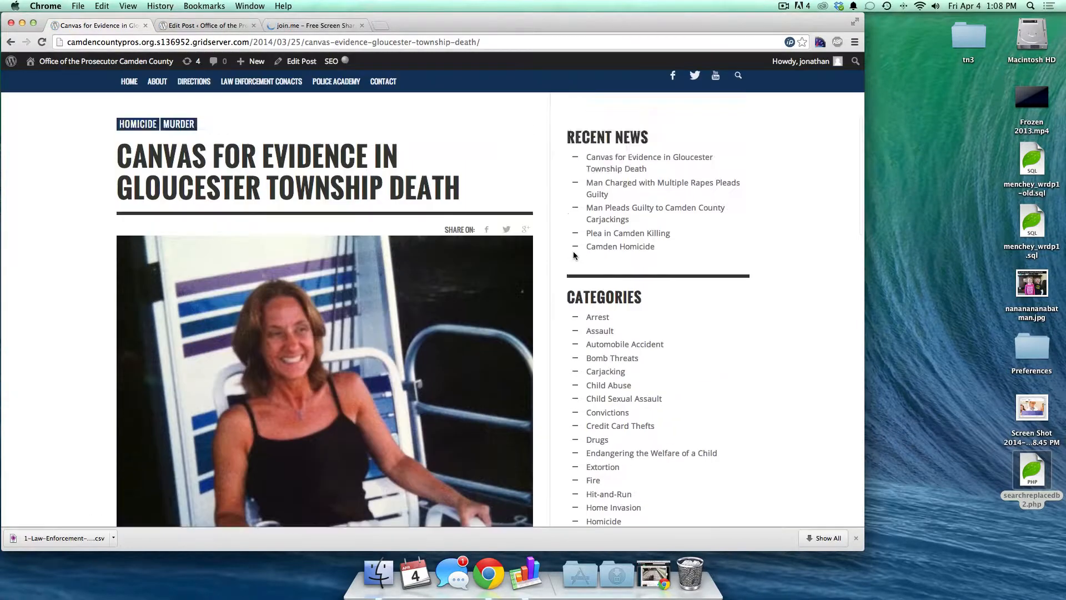
pyautogui.scroll(-4, 574, 254)
pyautogui.scroll(-10, 574, 254)
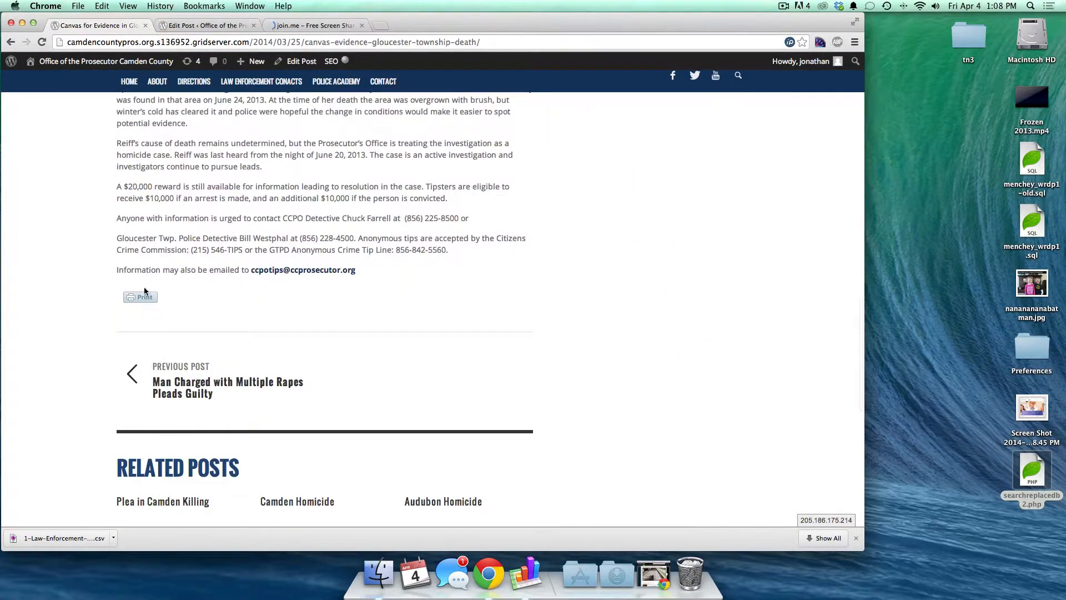
pyautogui.click(142, 296)
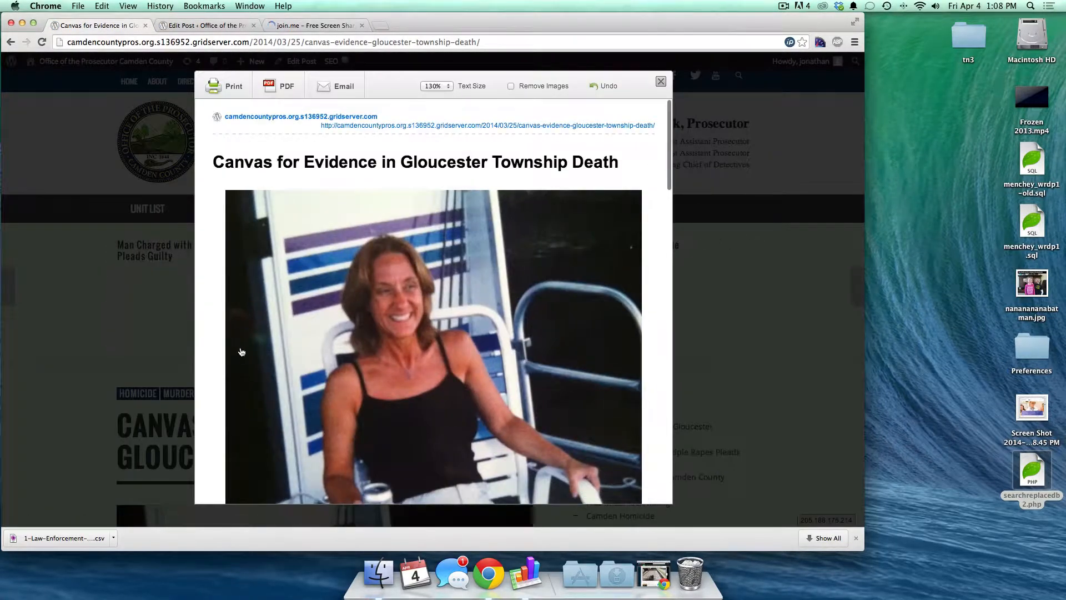
pyautogui.scroll(-15, 242, 350)
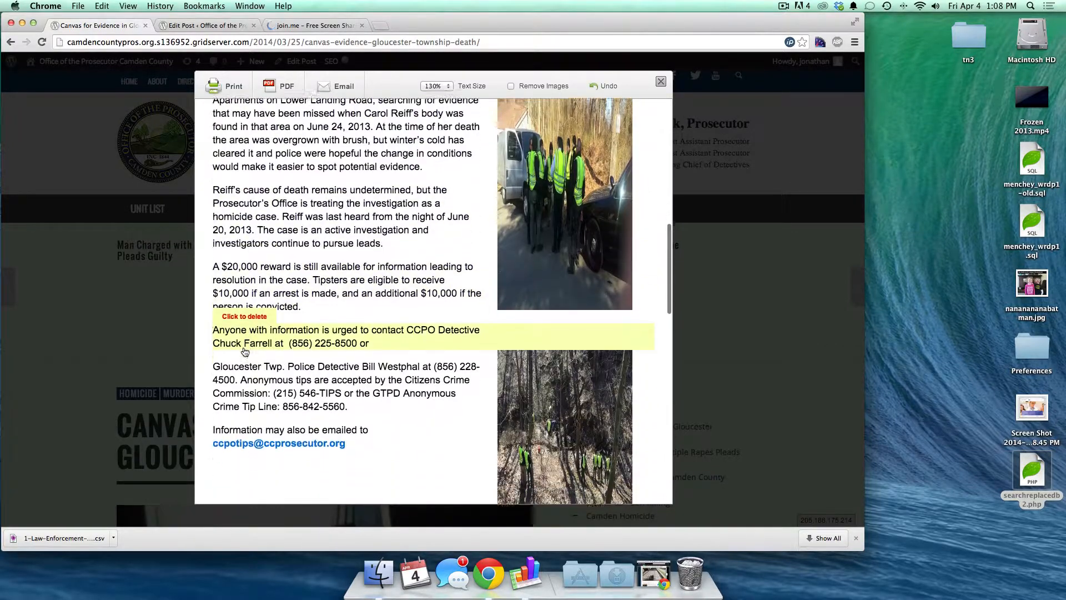
pyautogui.scroll(-5, 245, 351)
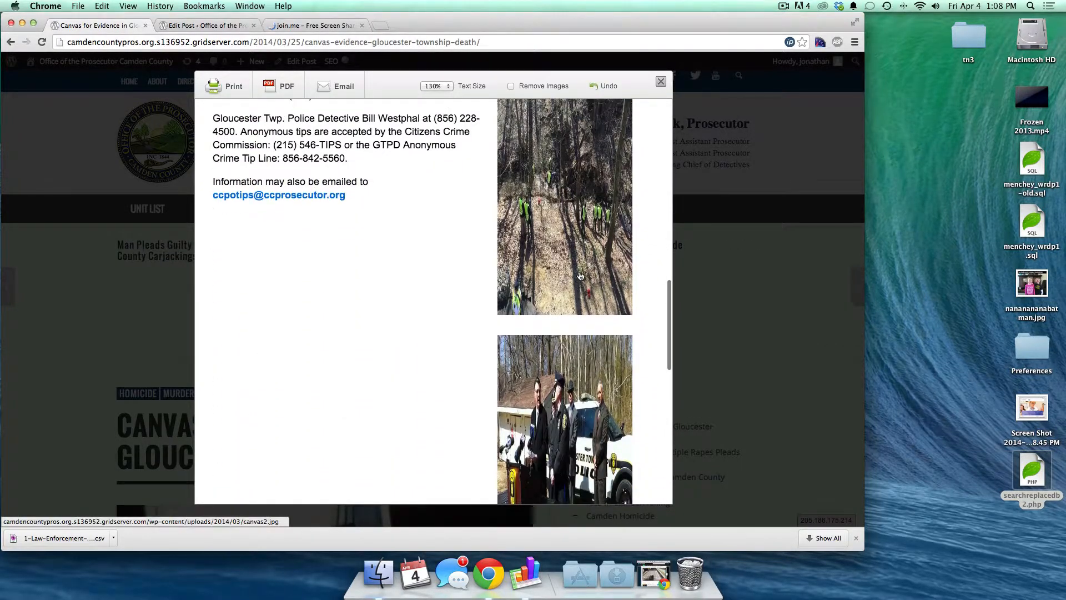
pyautogui.scroll(-3, 580, 276)
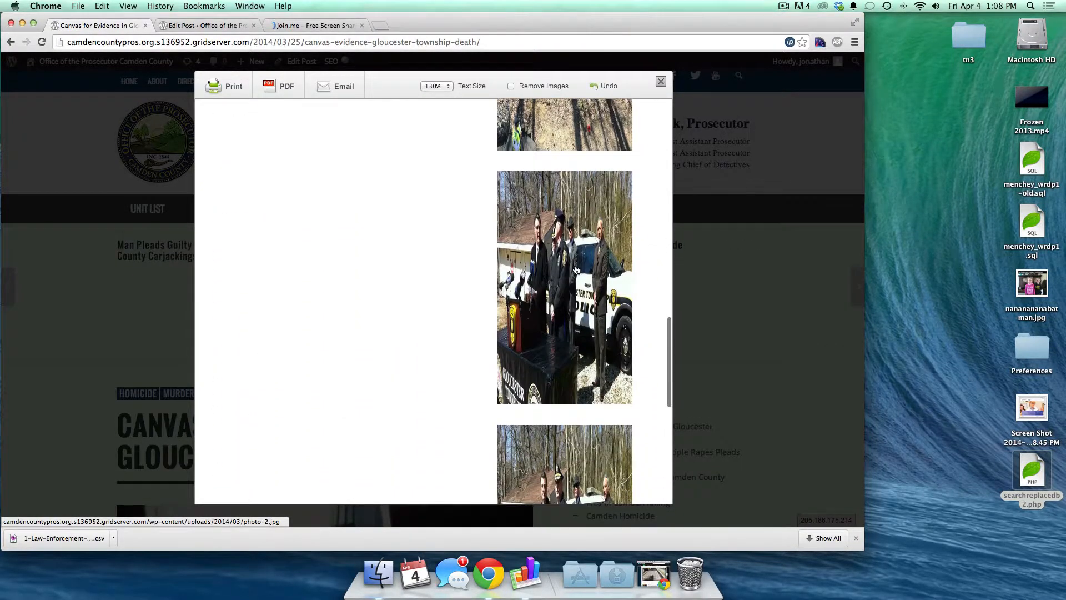
# - Set the preview text size to 100%, remove images, and generate a PDF
pyautogui.click(432, 86)
pyautogui.click(434, 63)
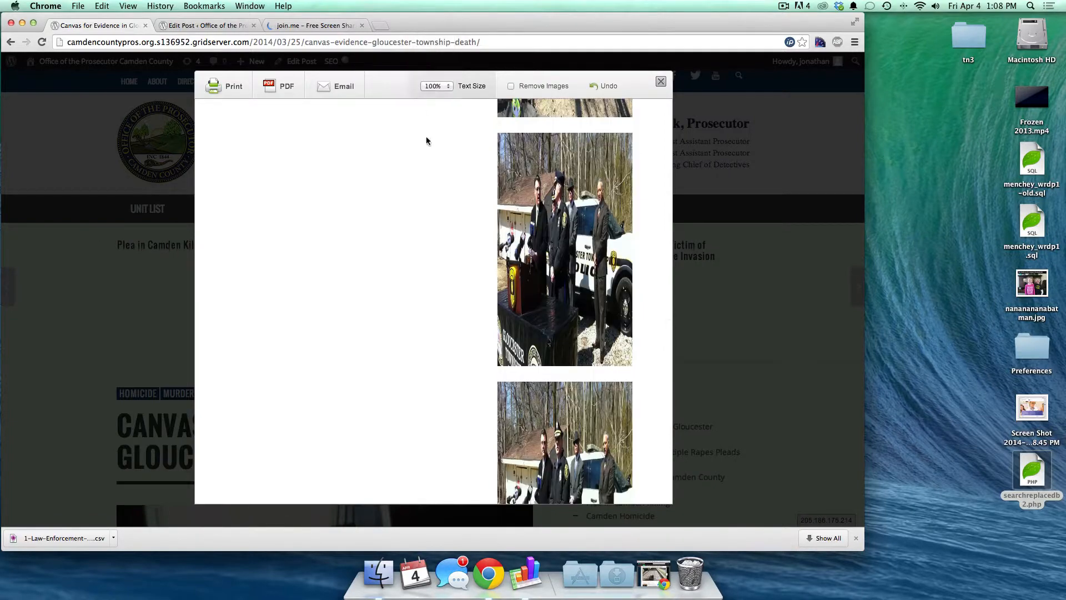
pyautogui.scroll(10, 406, 248)
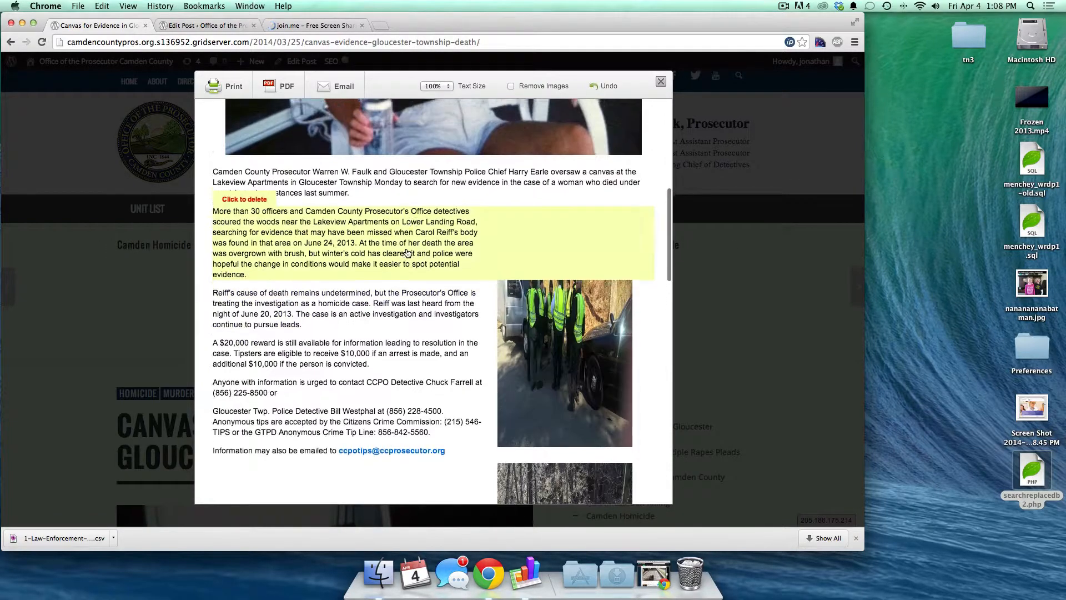
pyautogui.scroll(1, 407, 253)
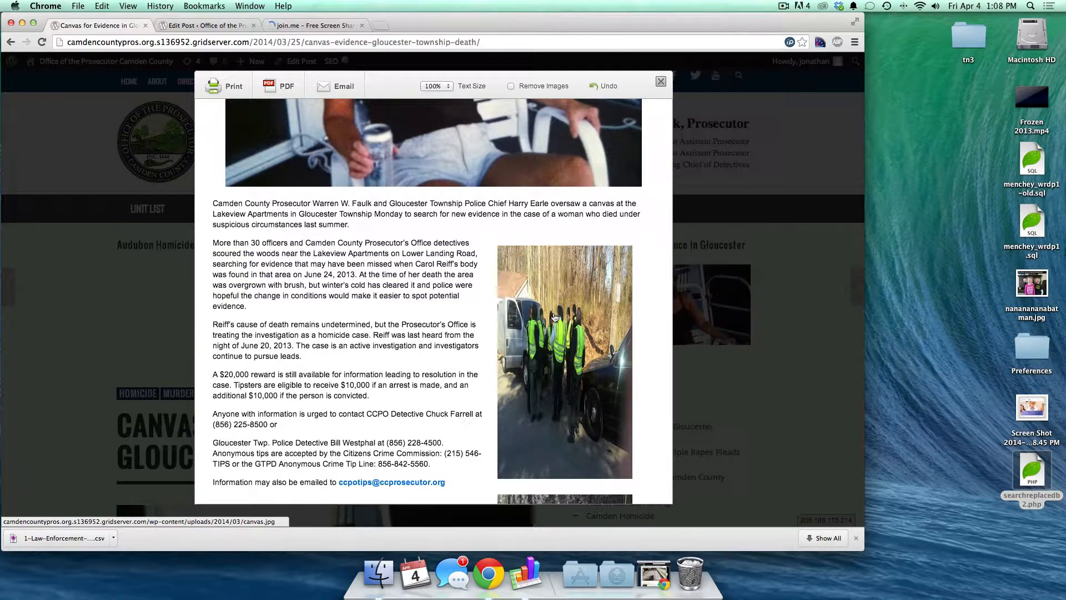
pyautogui.scroll(-15, 555, 317)
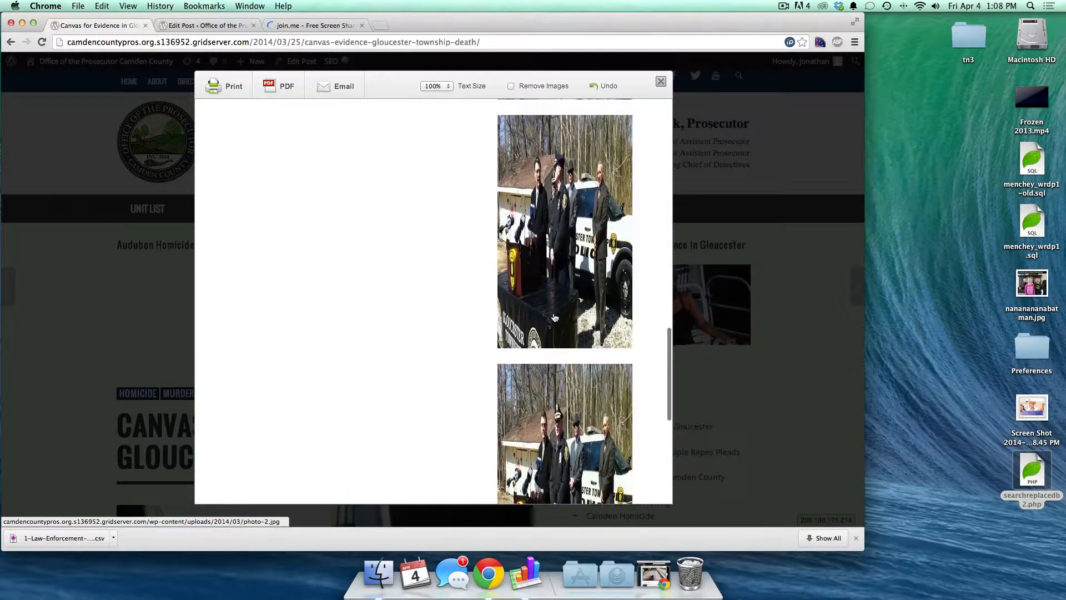
pyautogui.scroll(-3, 555, 318)
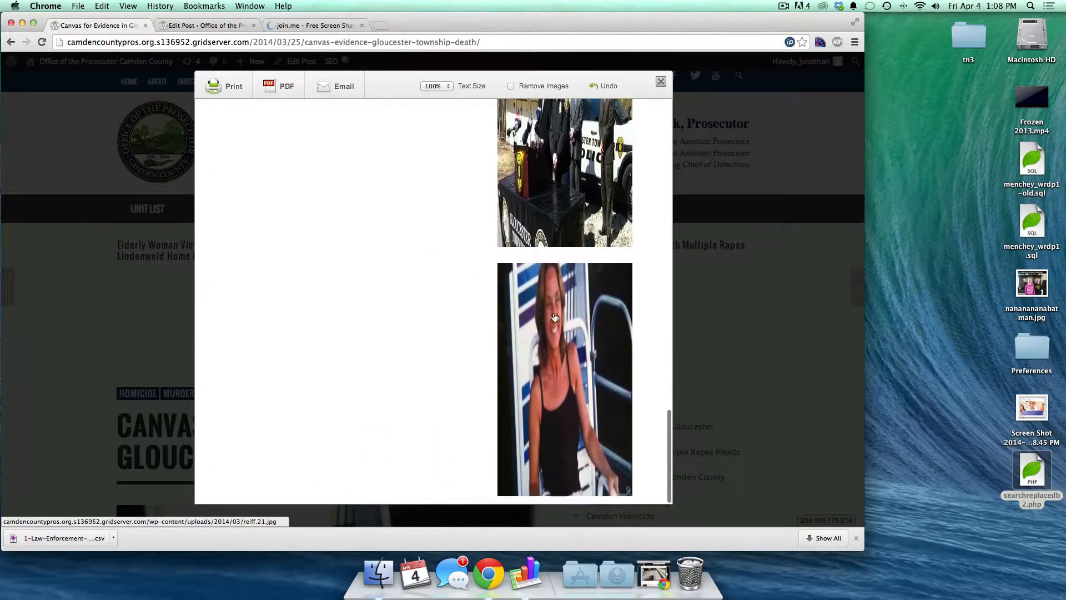
pyautogui.click(523, 85)
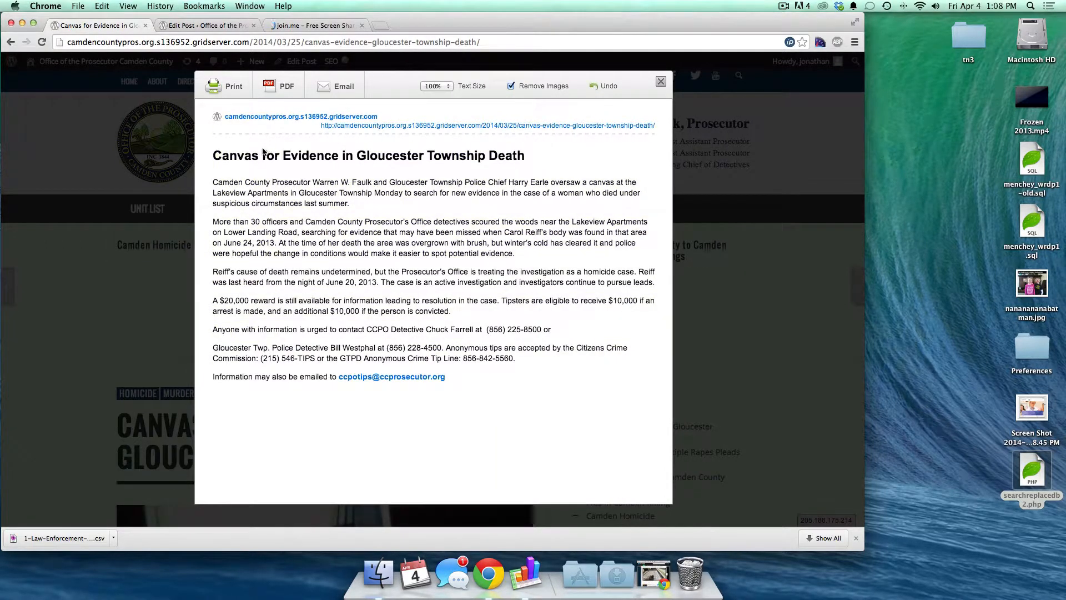
pyautogui.click(276, 93)
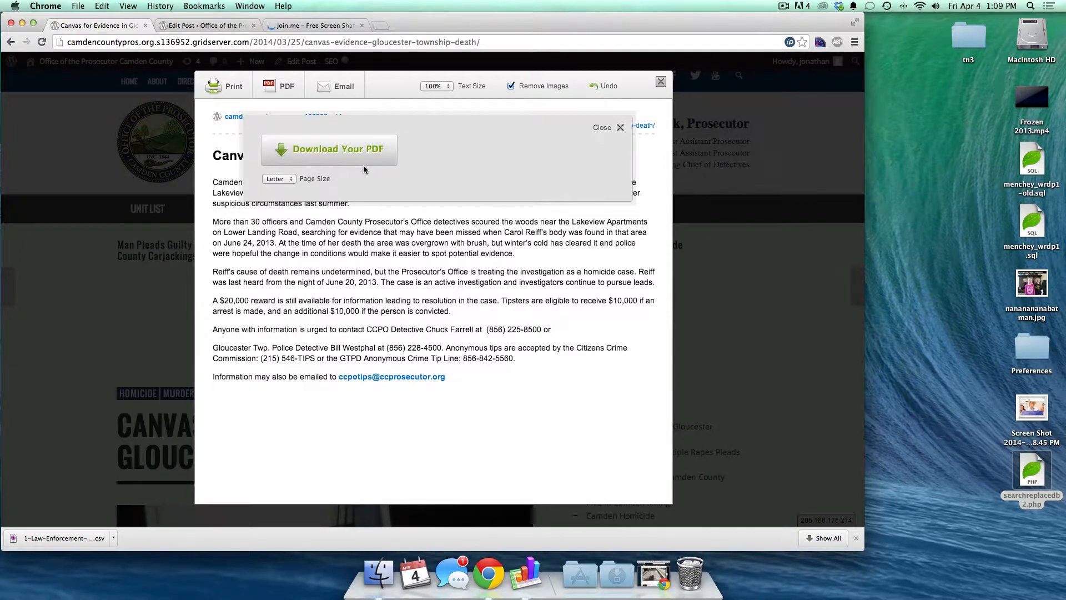
# - Download the text-only PDF of the Canvas post, then open and close the Email This Page form
pyautogui.click(365, 162)
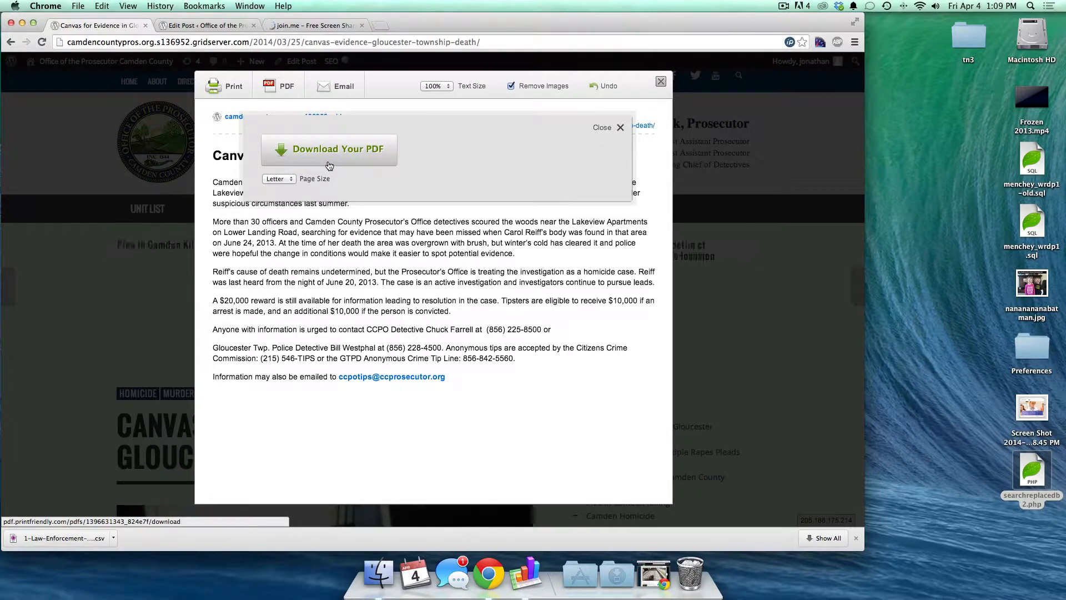
pyautogui.click(620, 128)
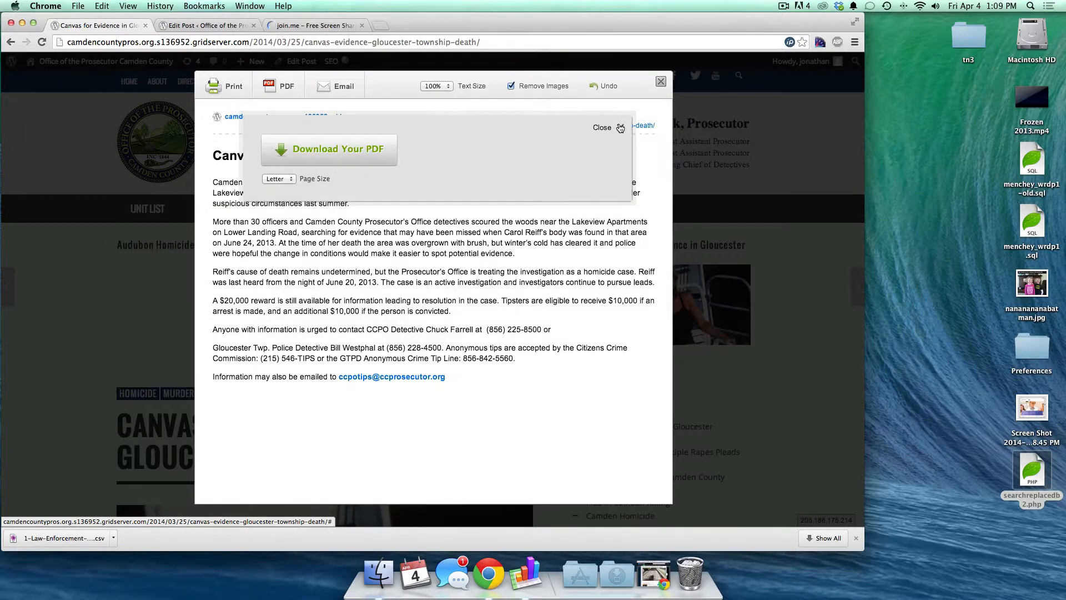
pyautogui.click(330, 85)
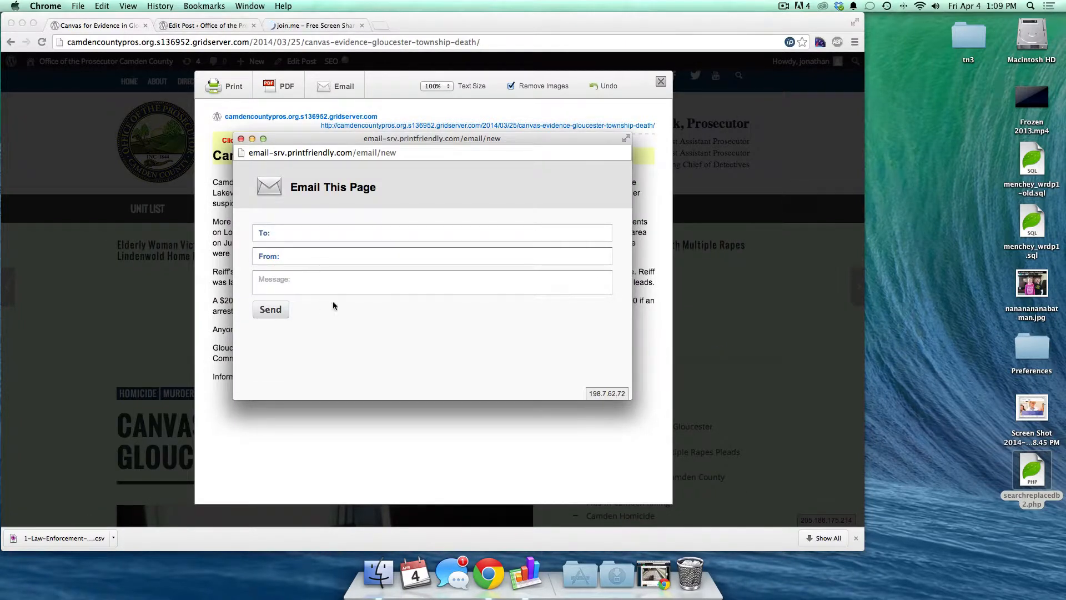
pyautogui.click(241, 138)
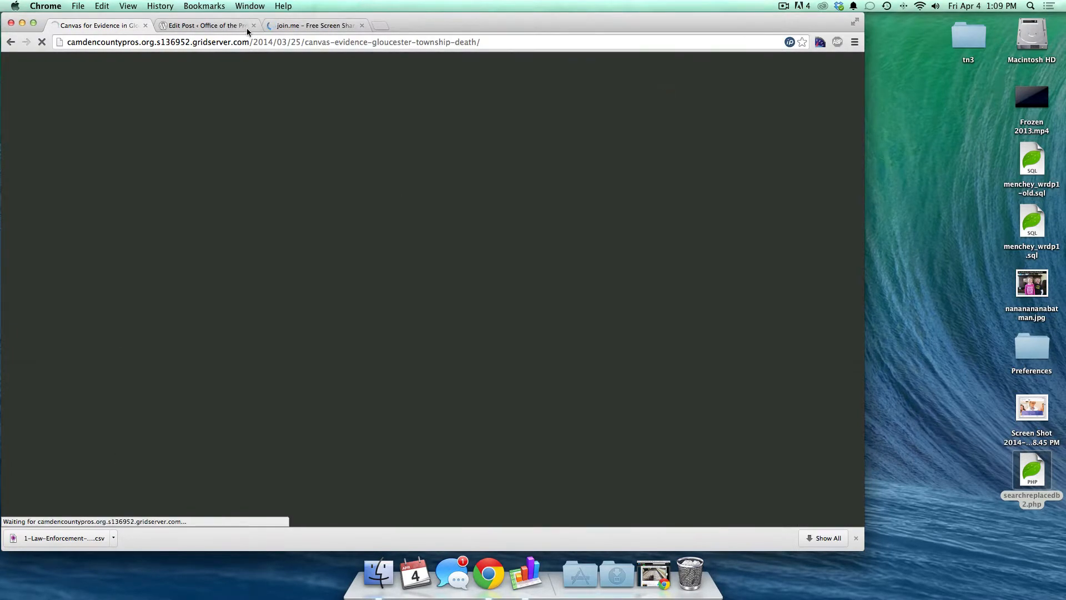
# - Delete the [printfriendly] shortcode from the Canvas for Evidence post and update it
pyautogui.click(217, 25)
pyautogui.scroll(-10, 255, 346)
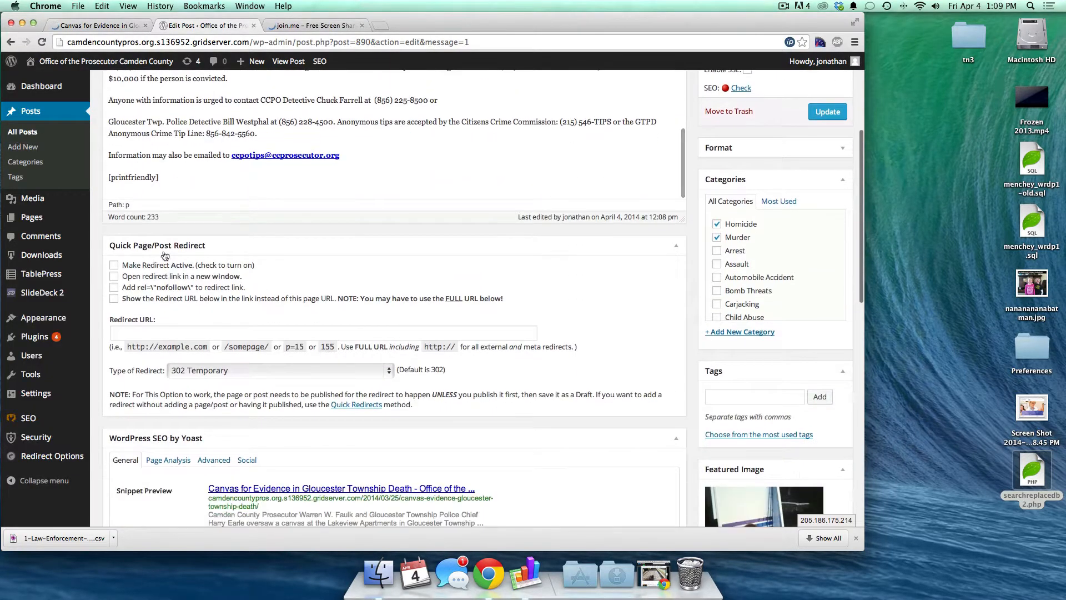
pyautogui.tripleClick(117, 175)
pyautogui.press('BackSpace')
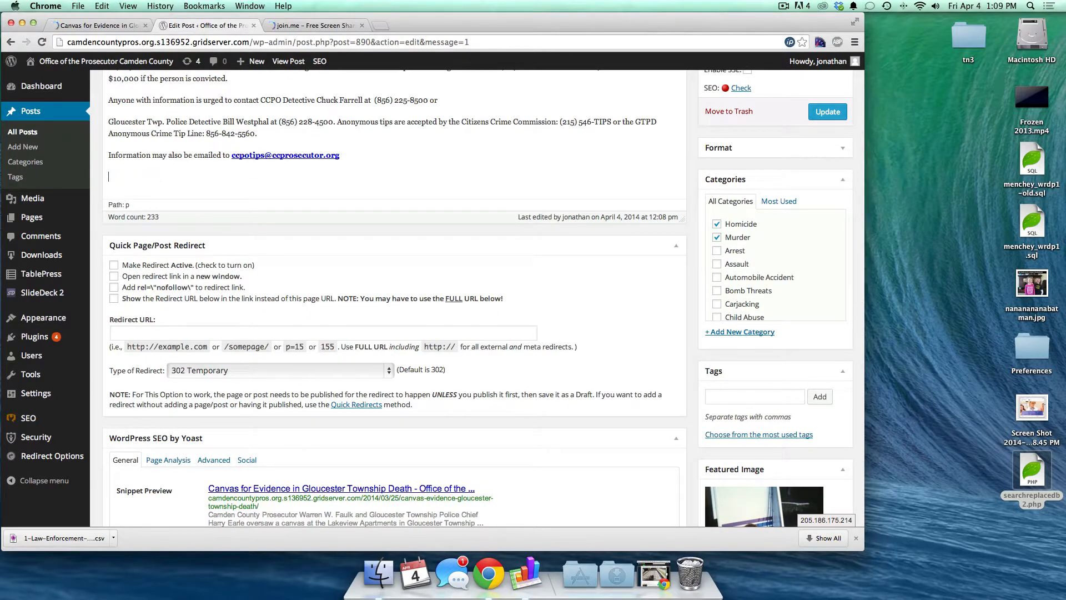
pyautogui.moveTo(36, 393)
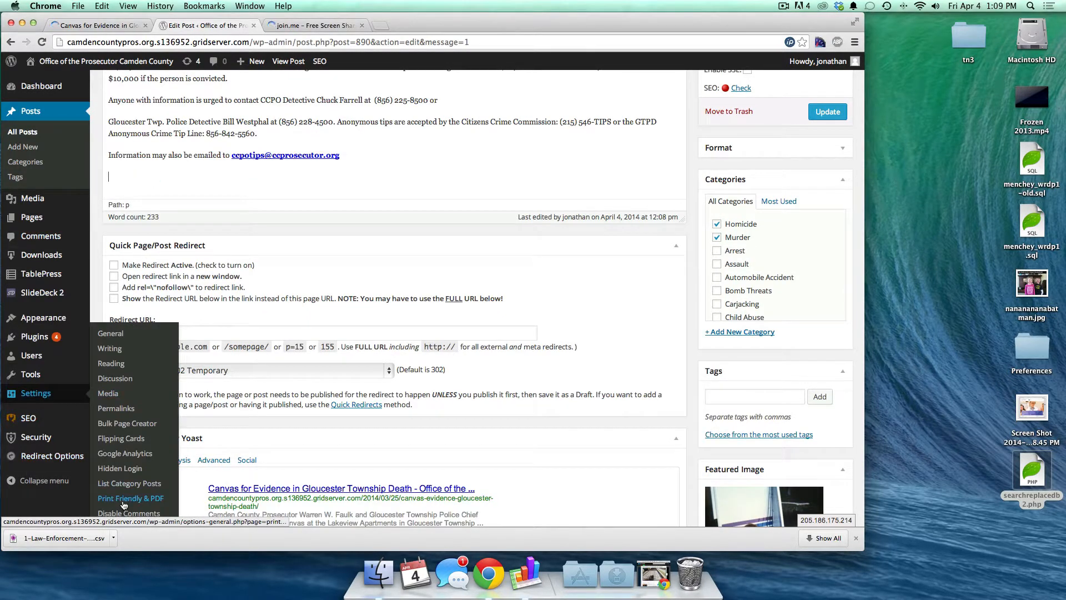
pyautogui.click(827, 111)
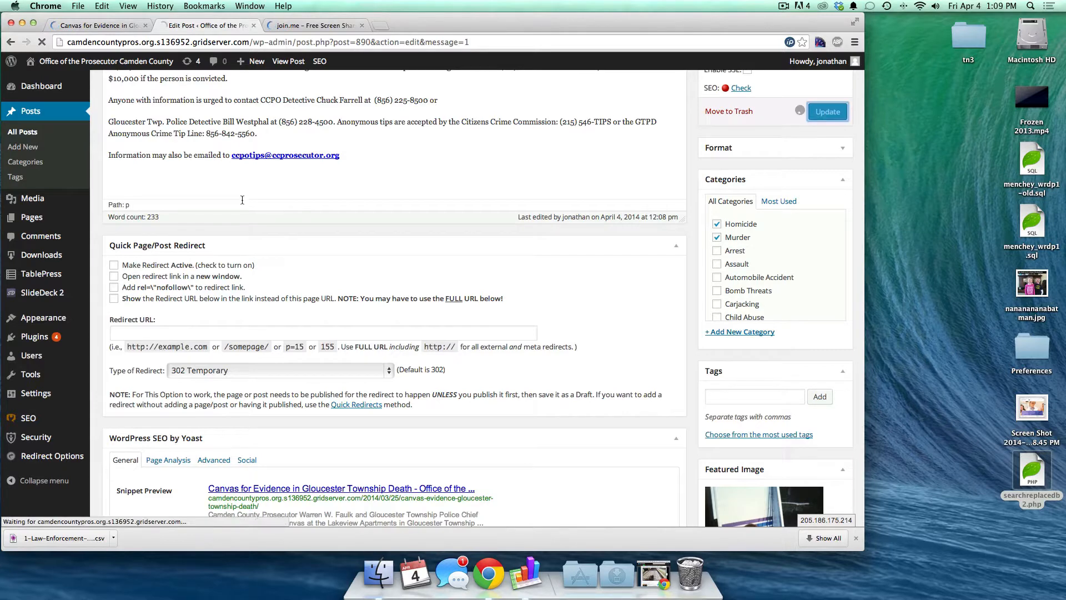
# - Return to the live Canvas for Evidence post to see it without the shortcode
pyautogui.moveTo(41, 379)
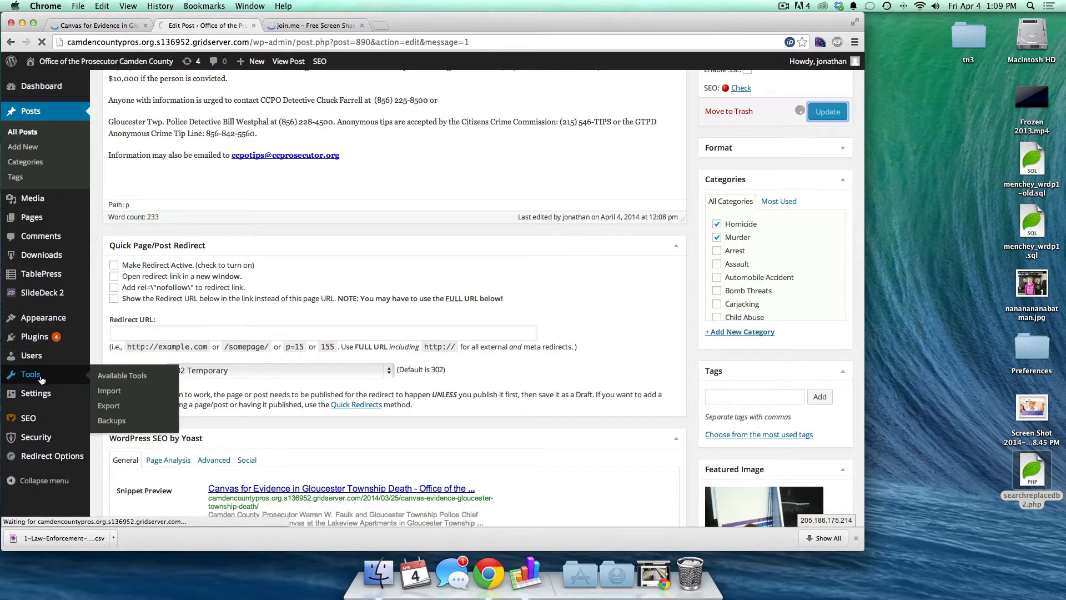
pyautogui.moveTo(37, 402)
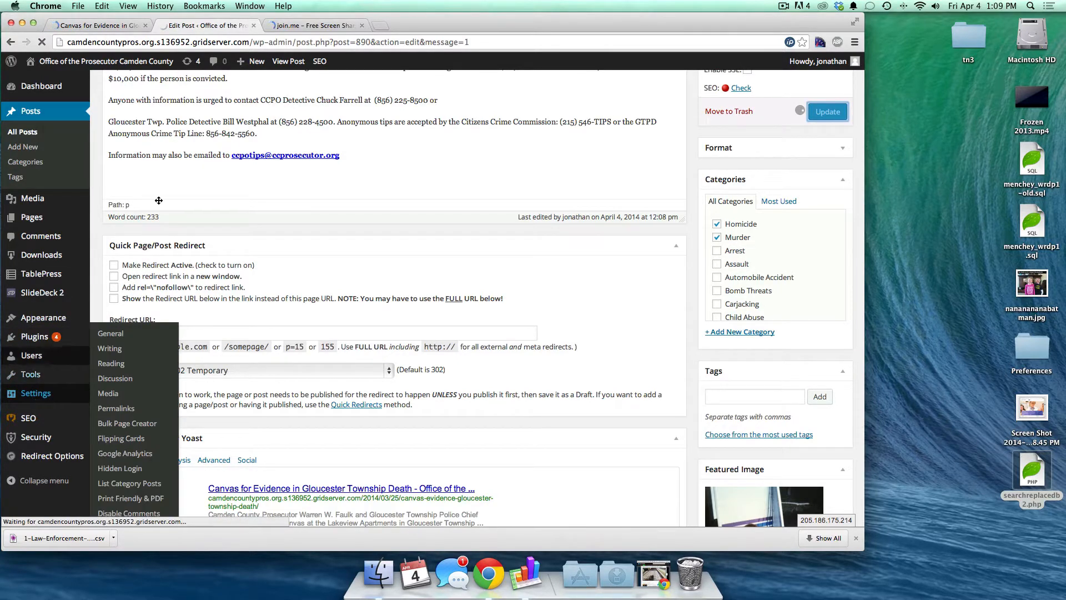
pyautogui.click(100, 26)
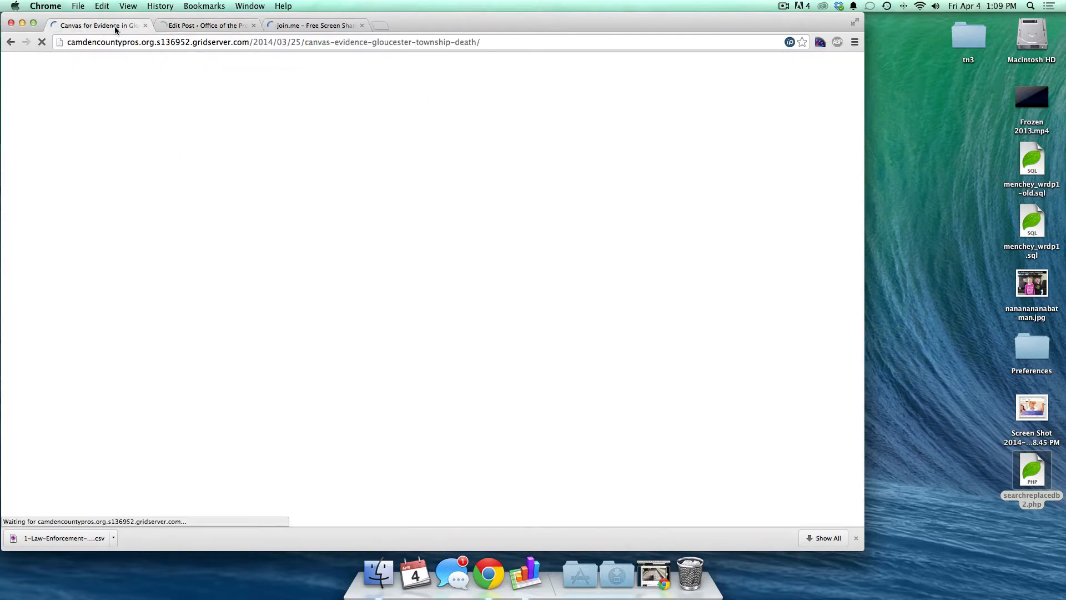